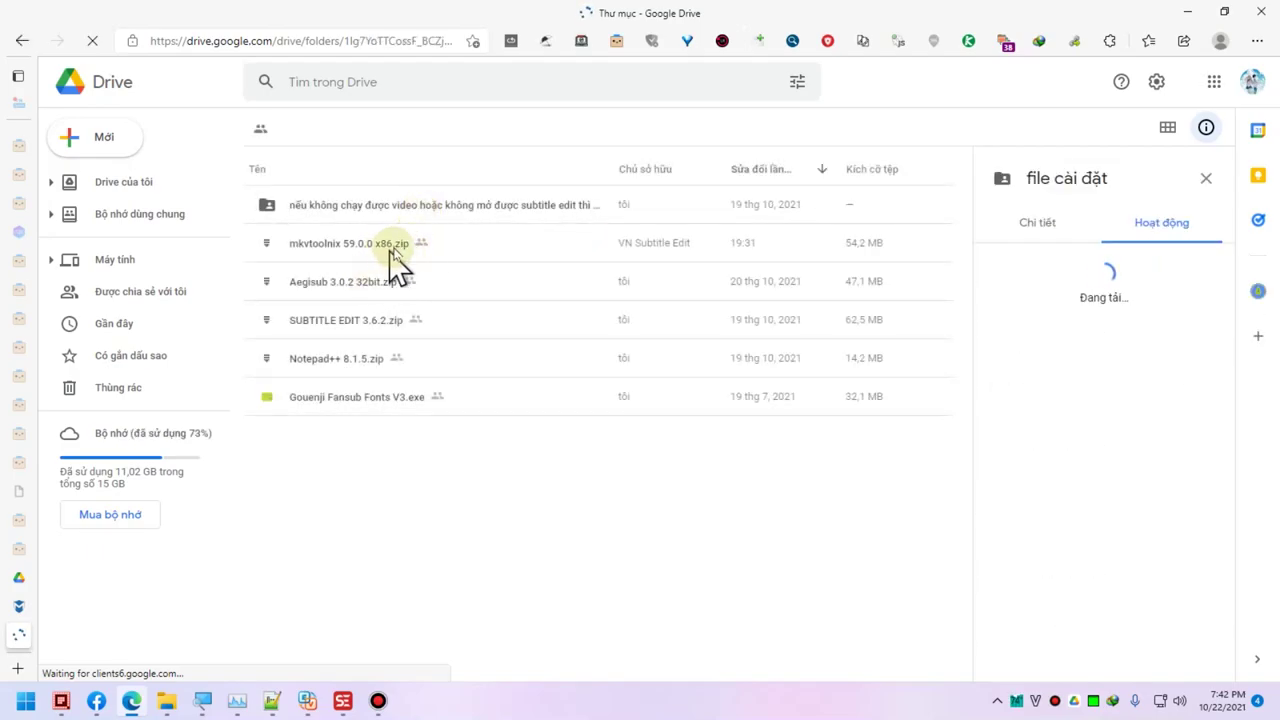
# - Download mkvtoolnix 59.0.0 x86.zip from the Drive folder, accepting the download without a virus scan
pyautogui.rightClick(402, 250)
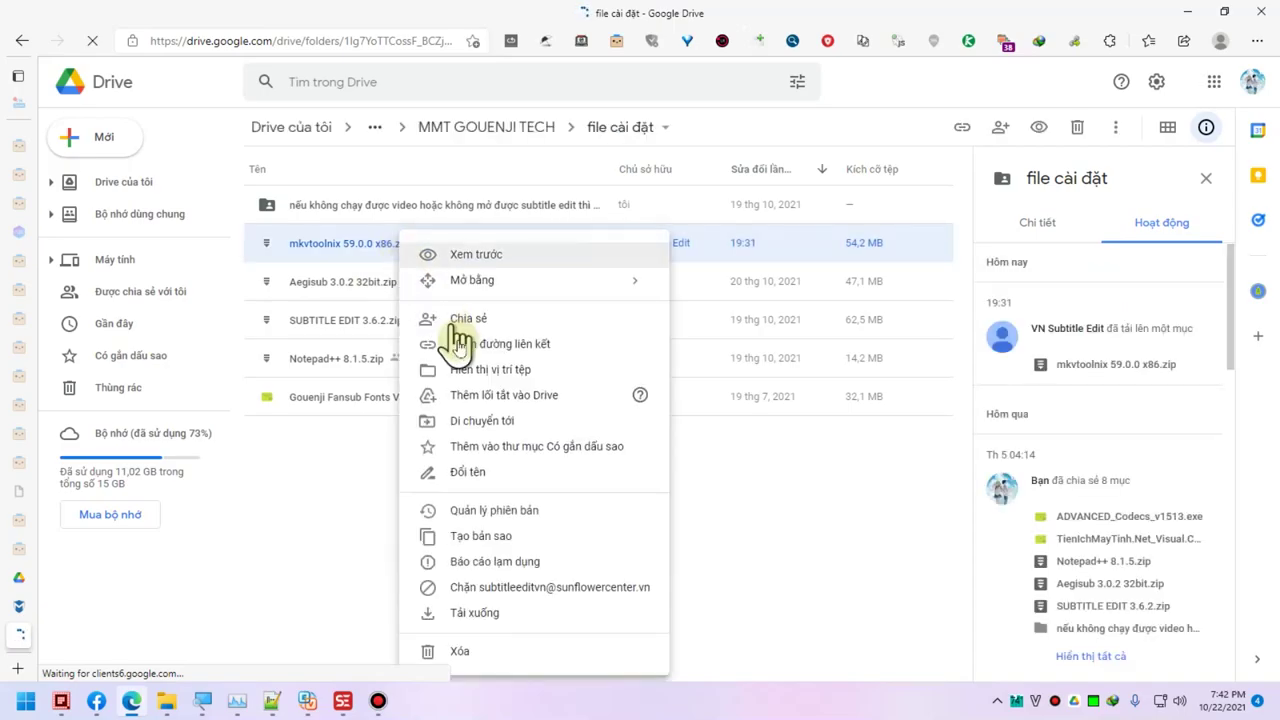
pyautogui.click(495, 612)
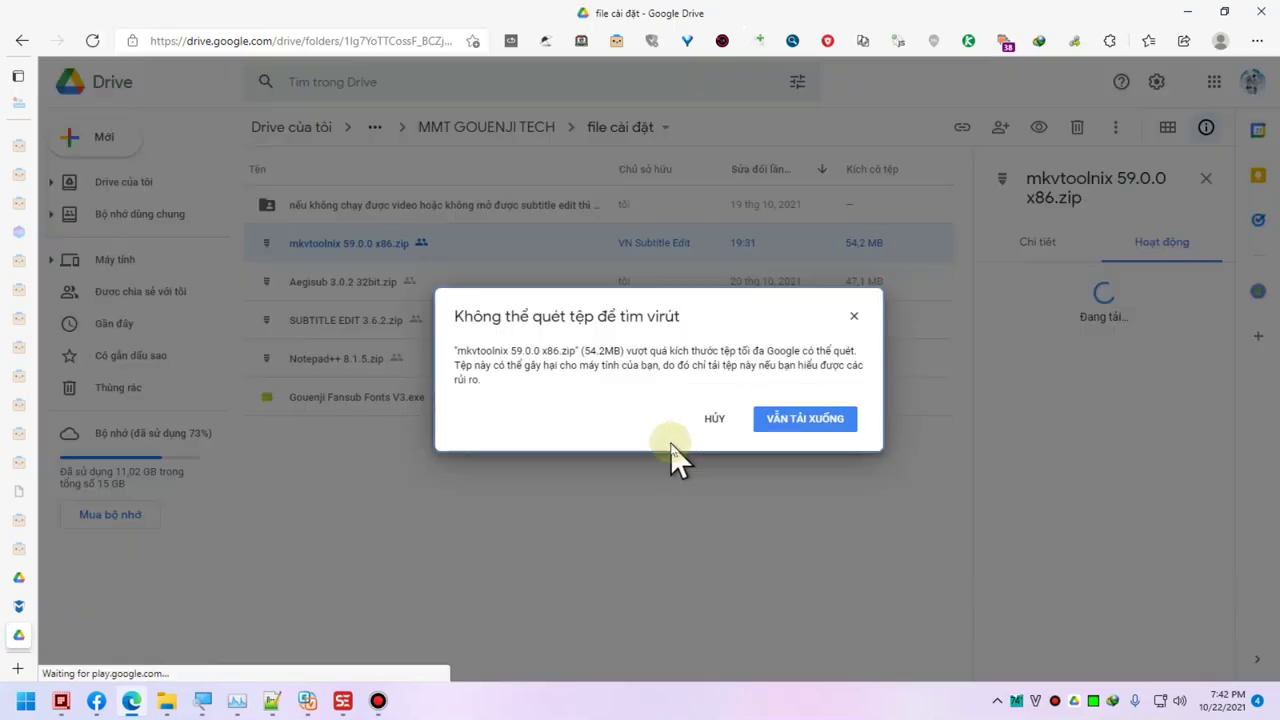
pyautogui.click(770, 437)
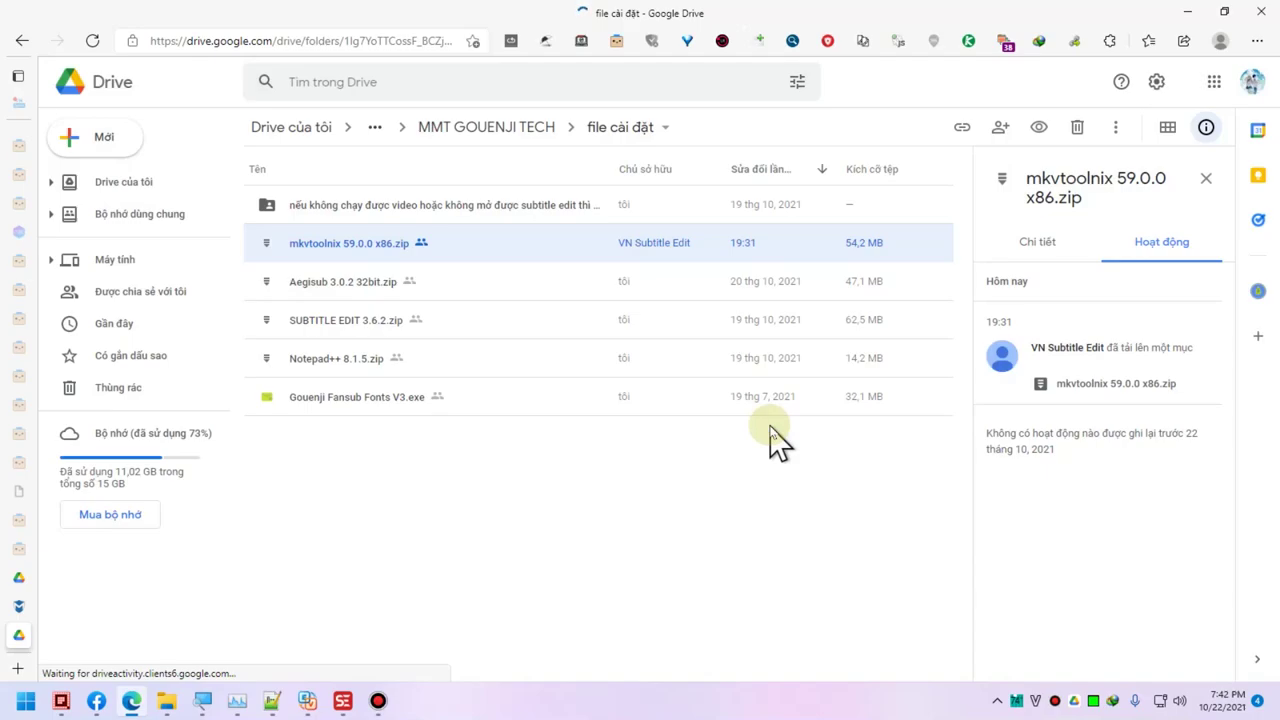
pyautogui.click(631, 417)
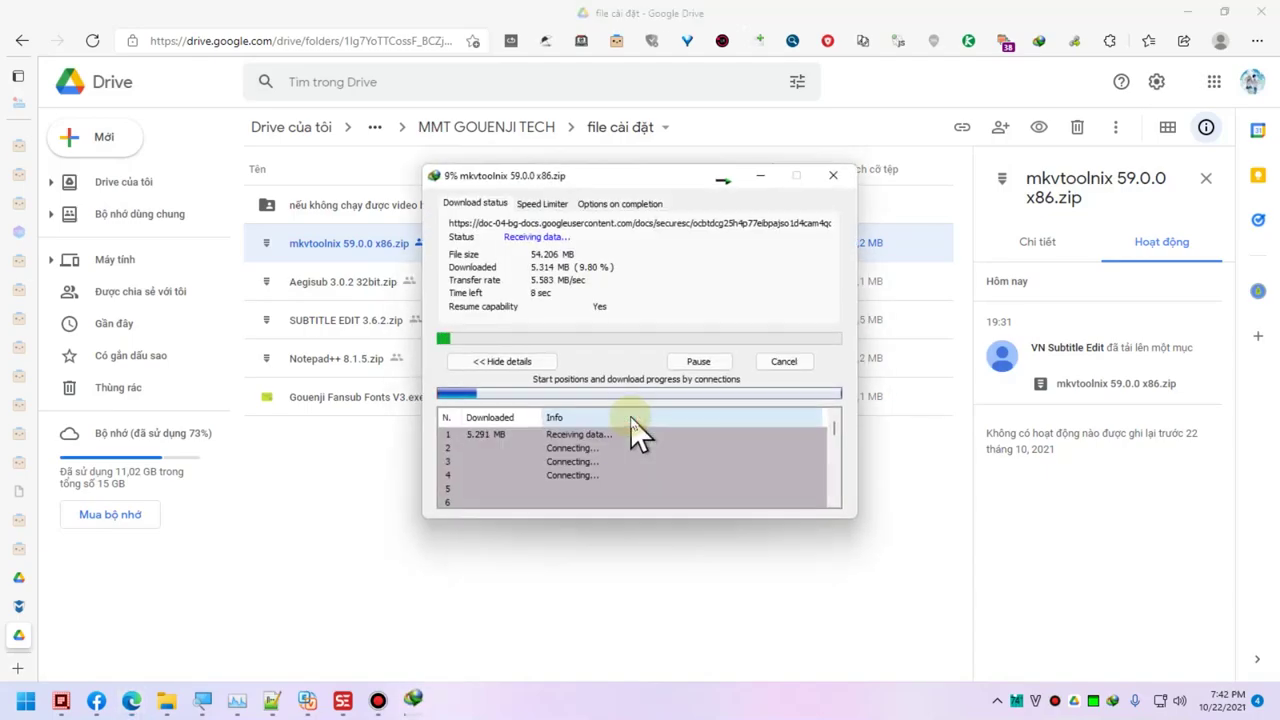
pyautogui.click(605, 204)
pyautogui.click(469, 203)
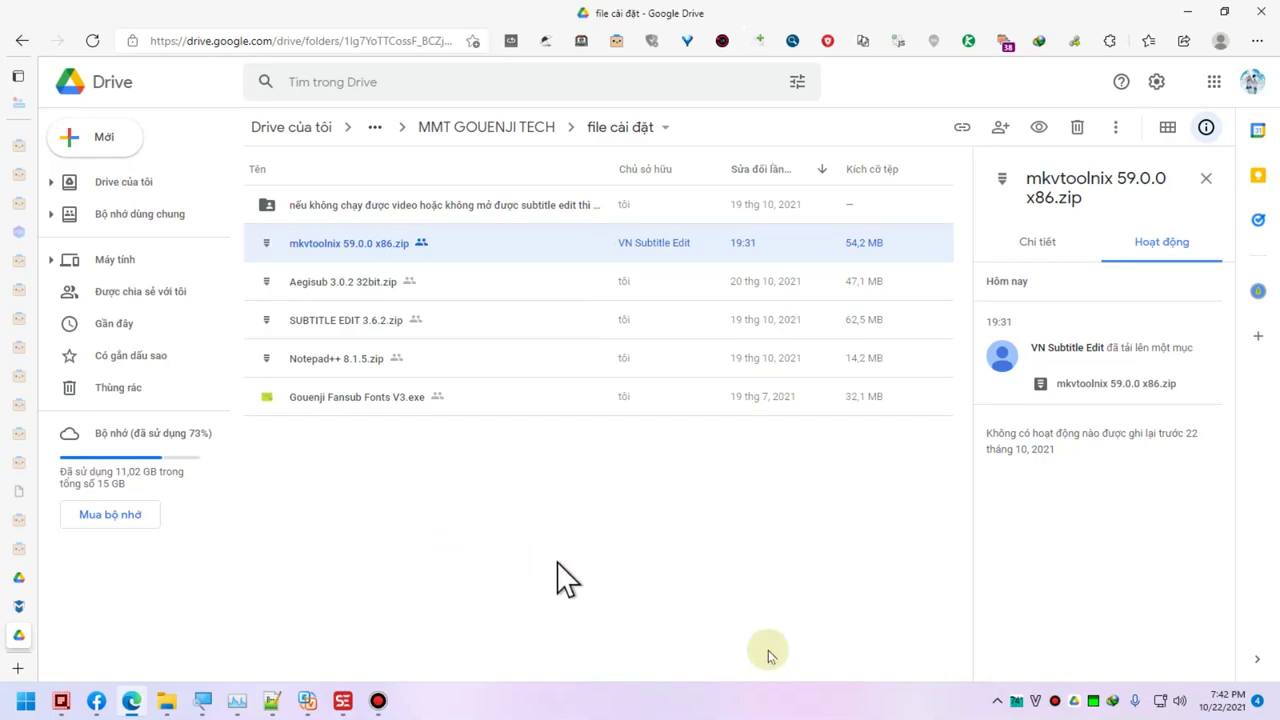
# - Open the downloaded mkvtoolnix 59.0.0 x86.zip archive from the Internet Download Manager list
pyautogui.click(997, 700)
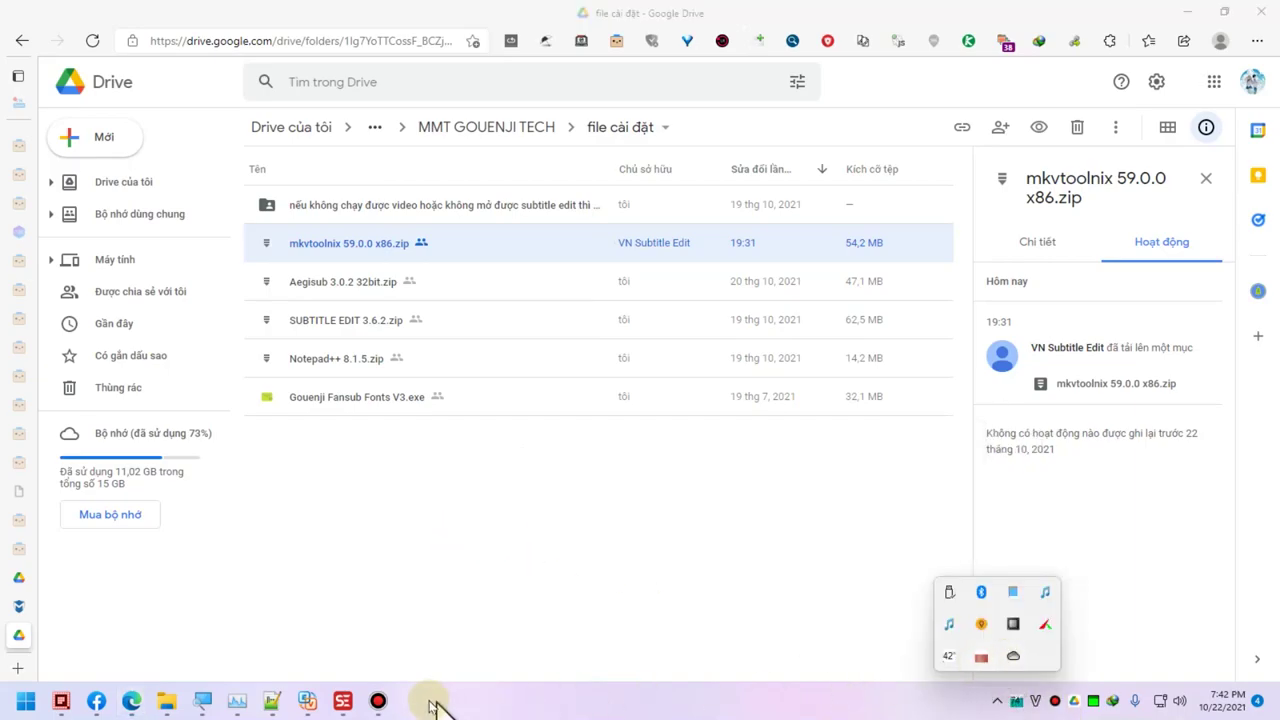
pyautogui.doubleClick(1093, 700)
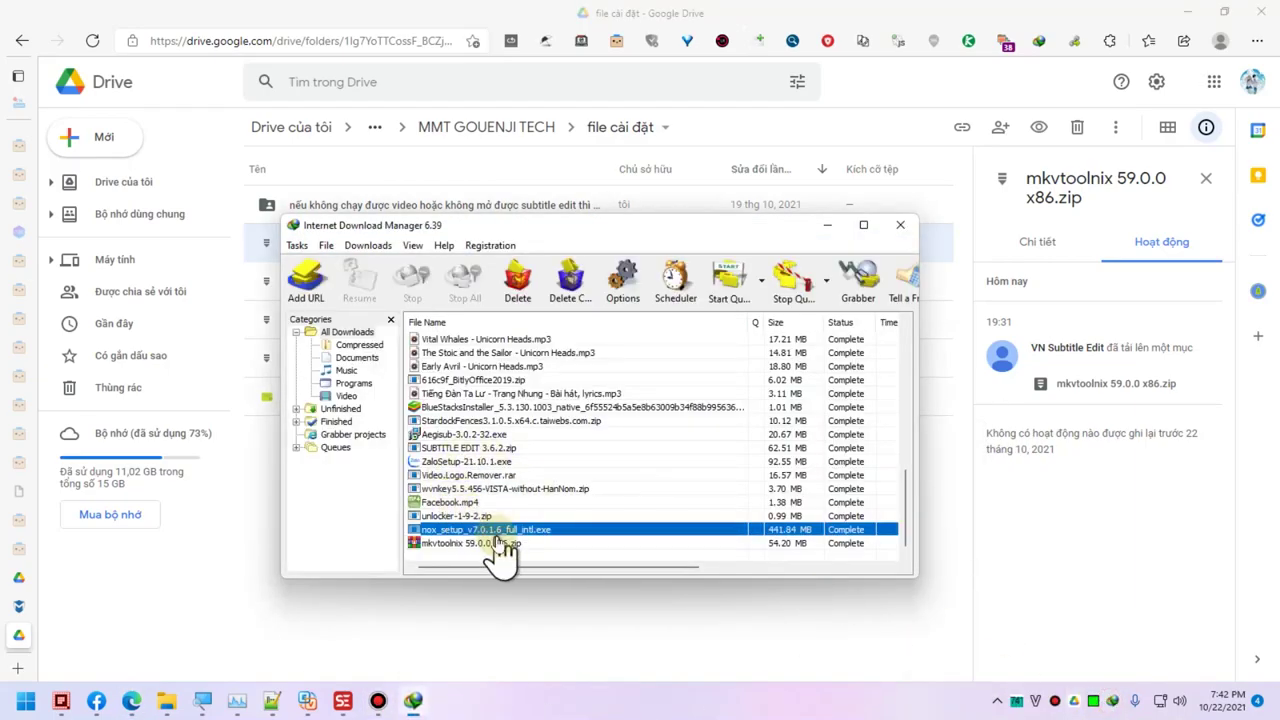
pyautogui.rightClick(500, 543)
pyautogui.click(556, 257)
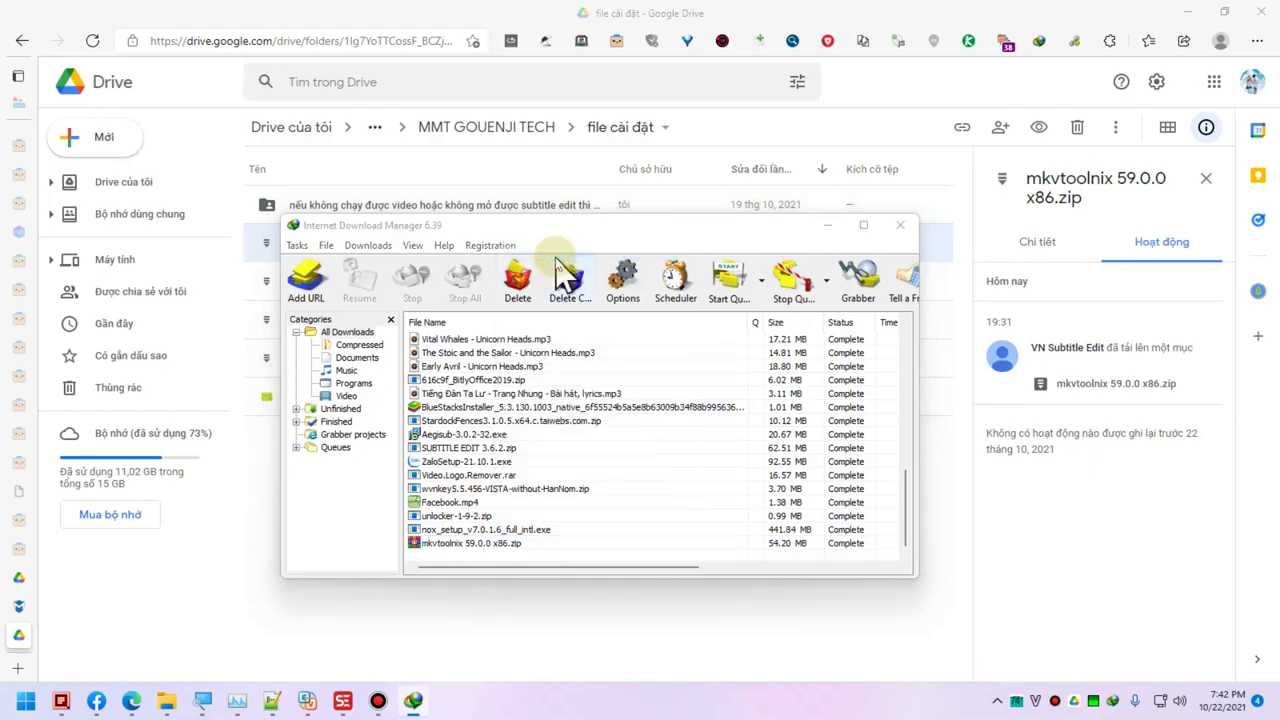
# - Extract the mkvtoolnix 59.0.0 x86 folder from the archive to T:\[HDD T]\Program files\mkvtoolnix 59.0.0 x86
pyautogui.rightClick(400, 187)
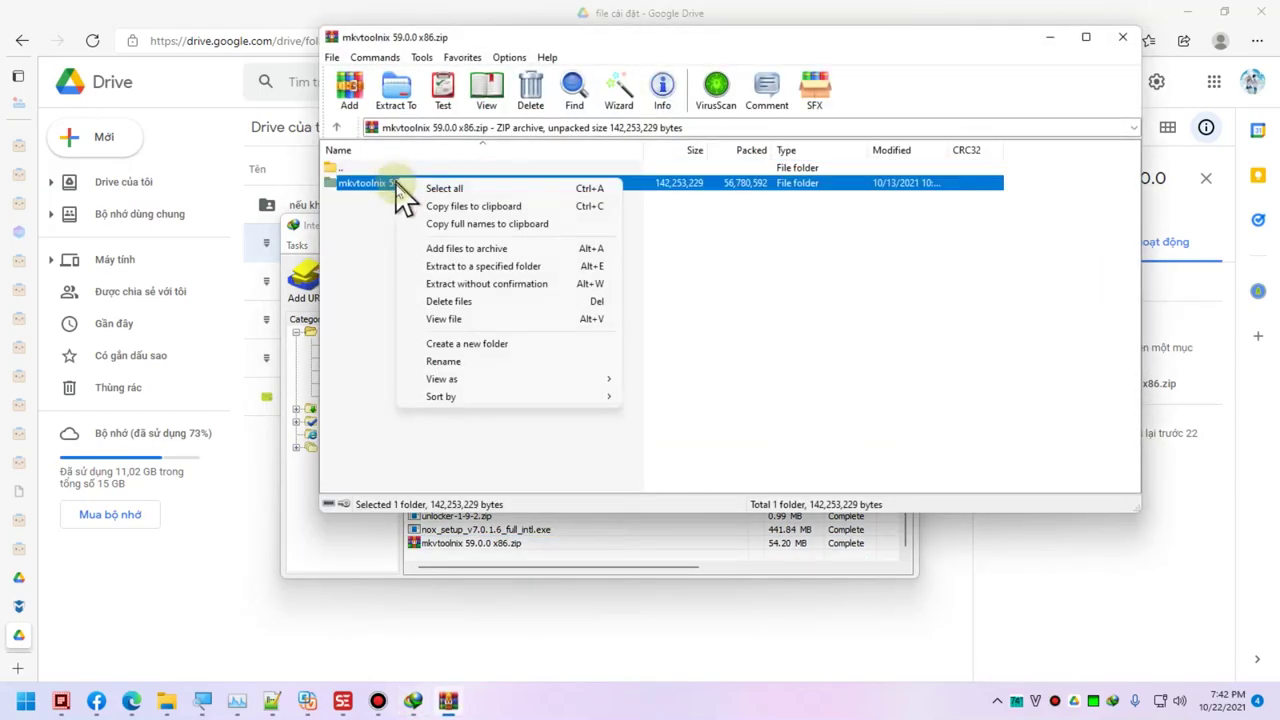
pyautogui.click(487, 267)
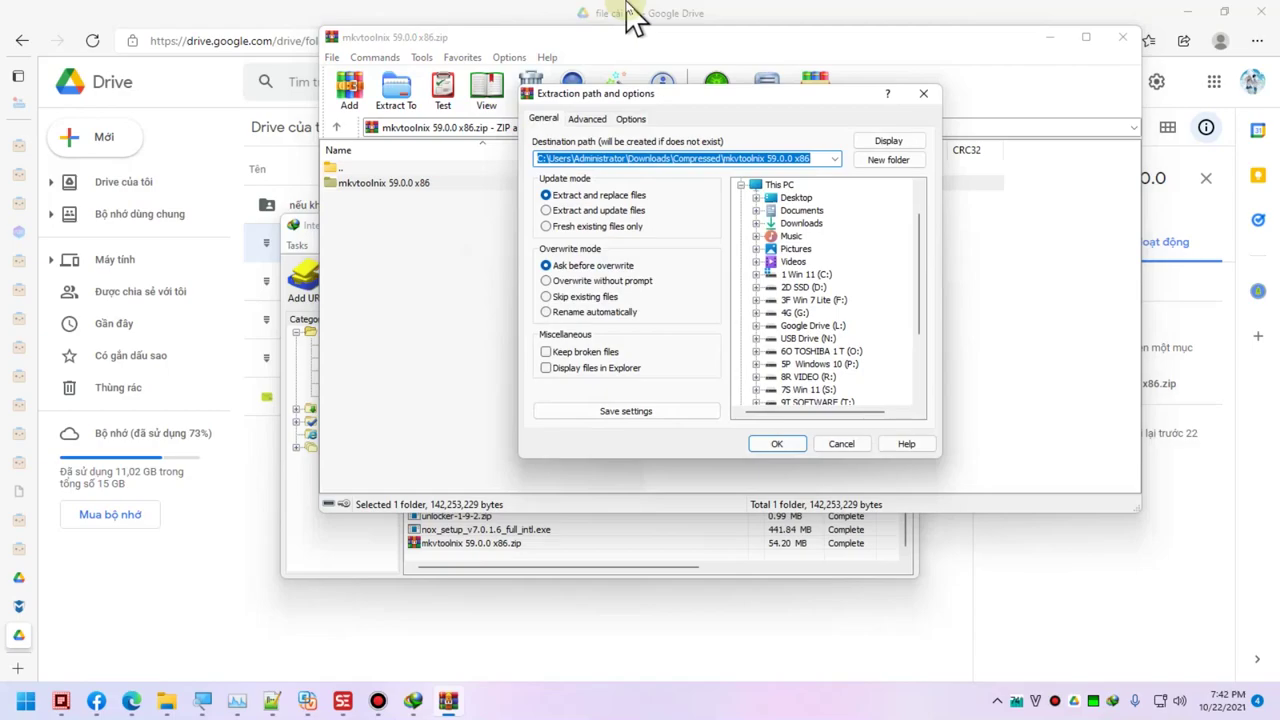
pyautogui.press('Home')
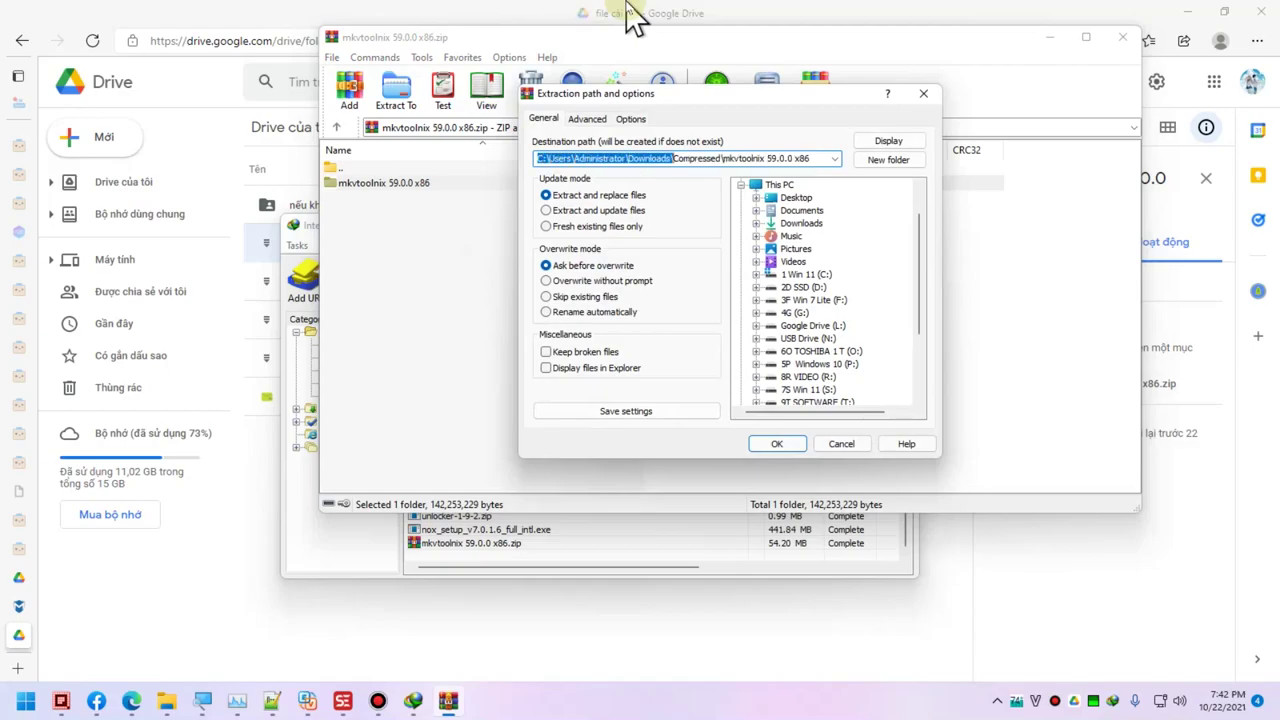
pyautogui.write('d')
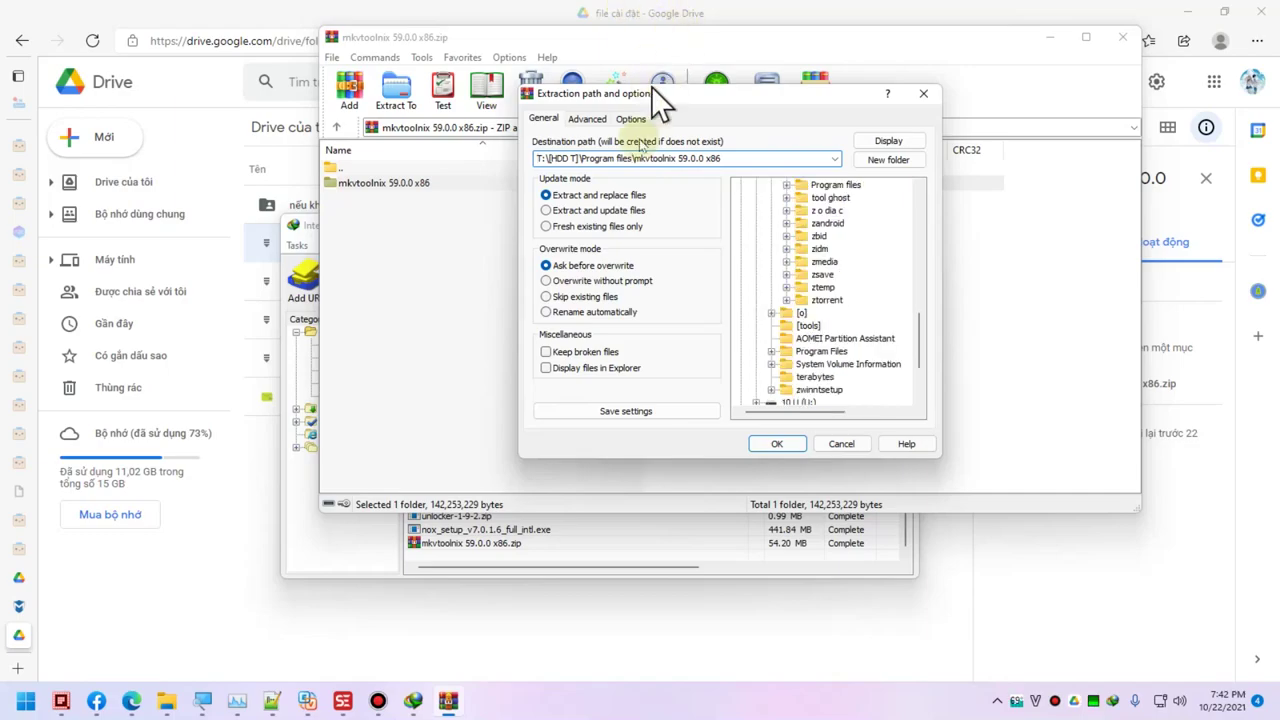
pyautogui.click(797, 446)
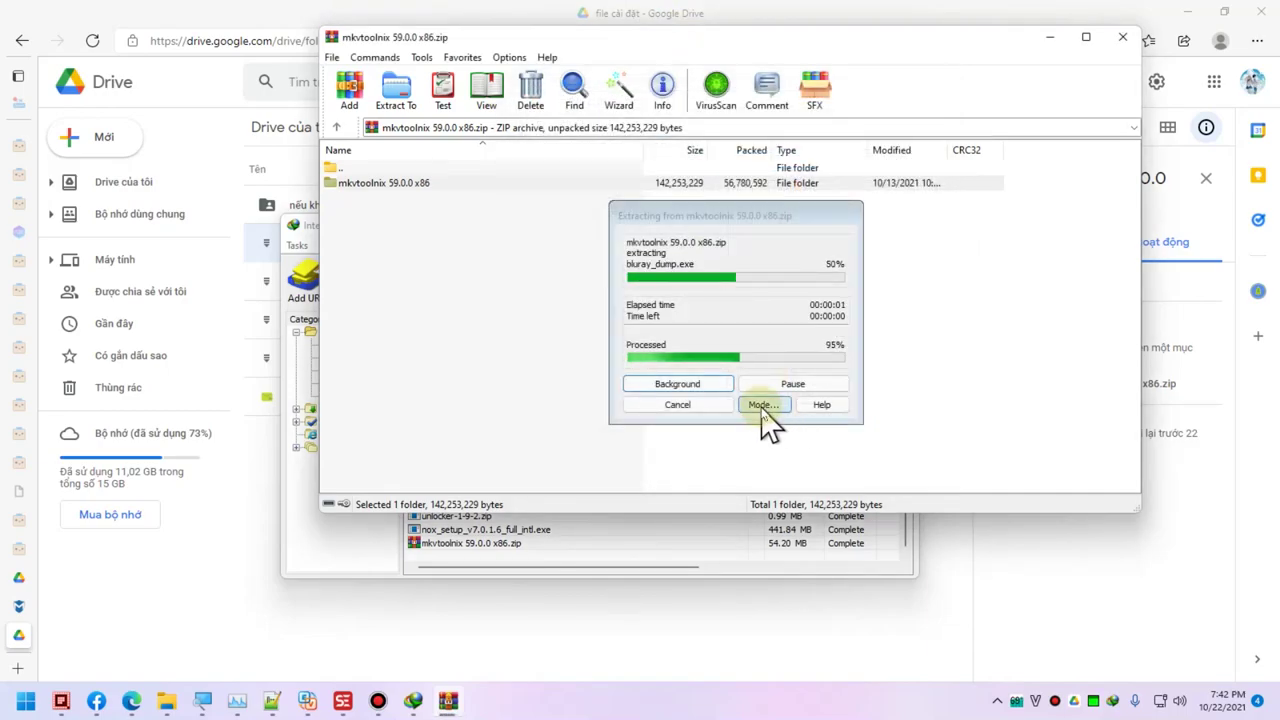
# - Go to the inner mkvtoolnix 59.0.0 x86 folder under T:\[HDD T]\Program files and launch MKVcleaver.exe
pyautogui.press('super+r')
pyautogui.write('C:\\Program Files\\')
pyautogui.press('Return')
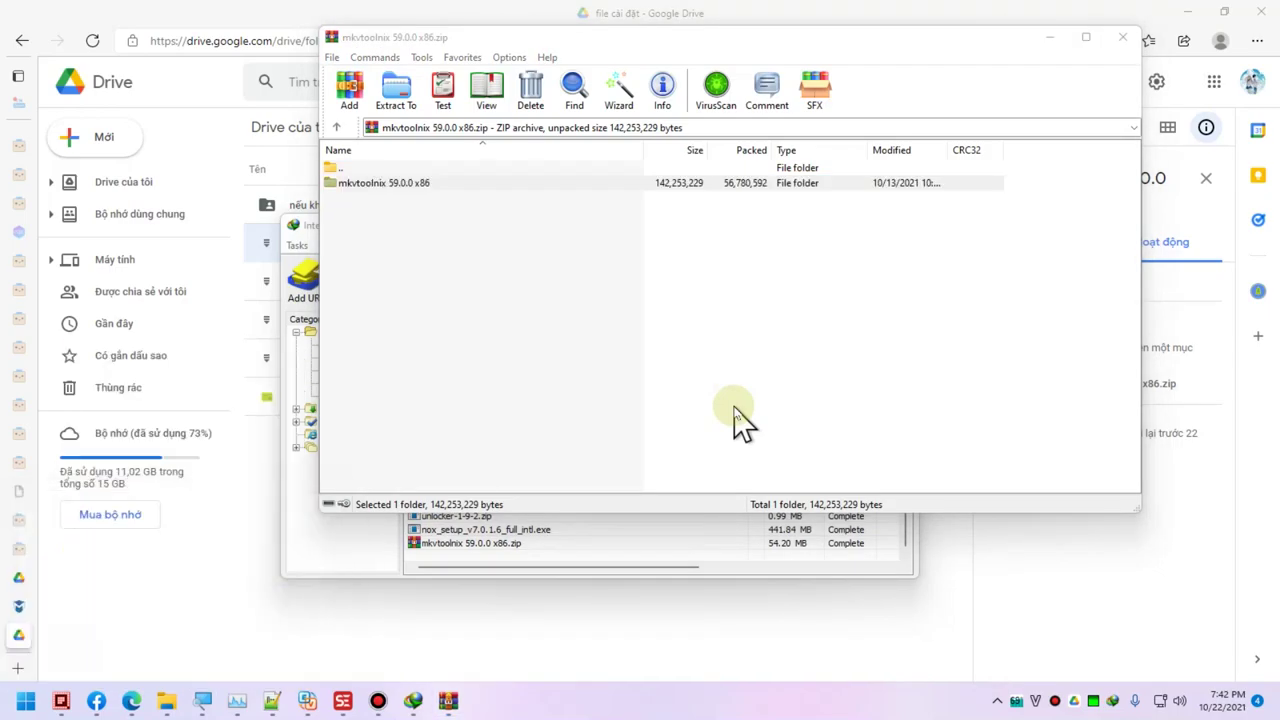
pyautogui.write('mkv')
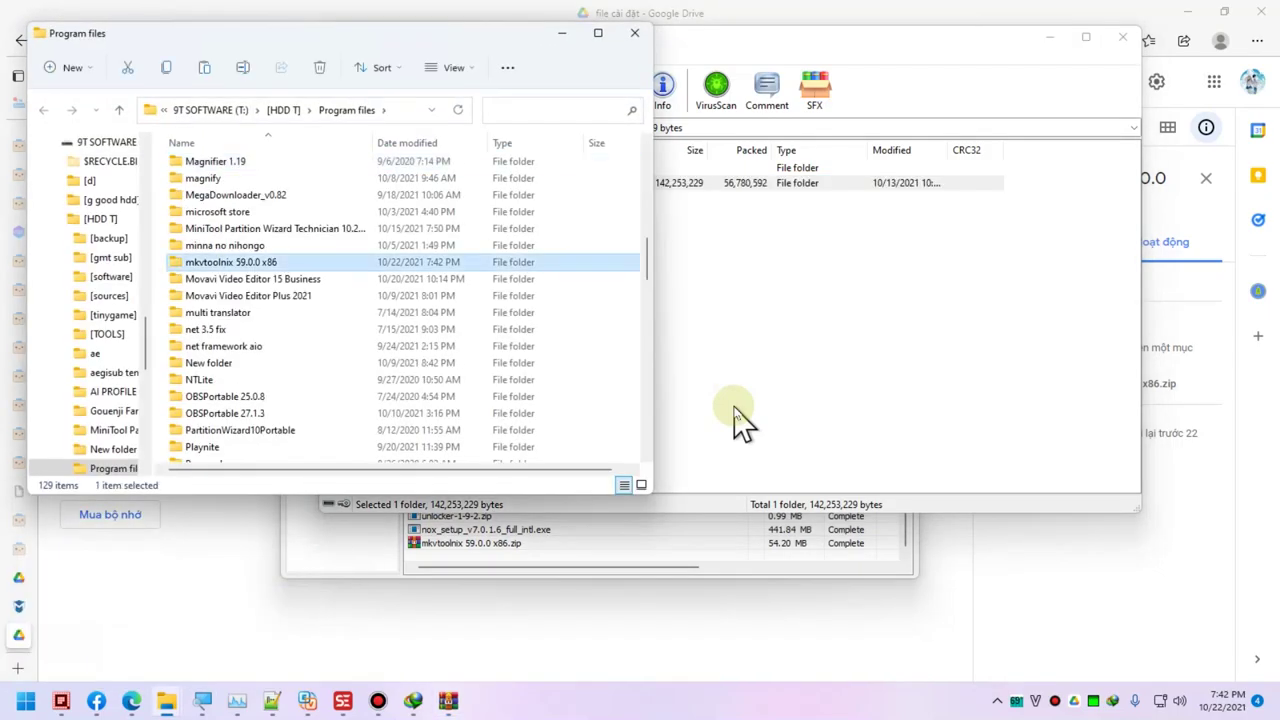
pyautogui.press('Return')
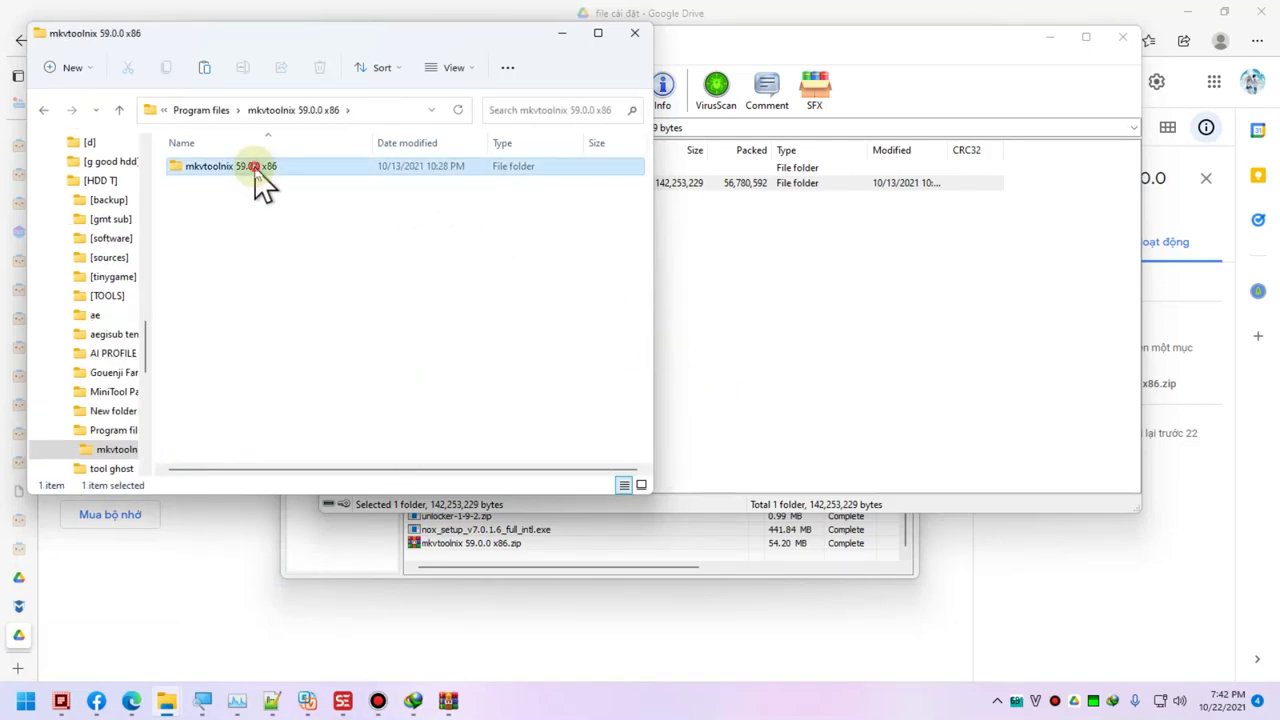
pyautogui.doubleClick(250, 168)
pyautogui.doubleClick(222, 370)
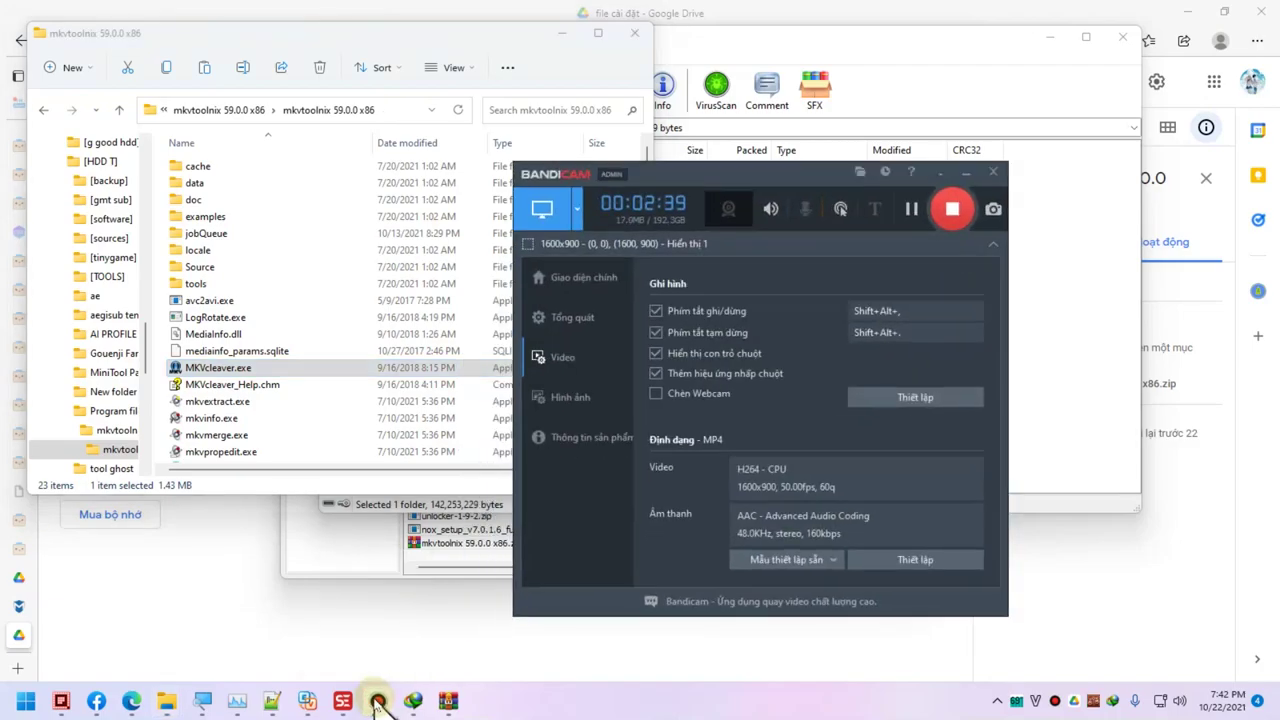
# - Check the running processes in Process Lasso and bring the MKVcleaver window to the front
pyautogui.click(272, 702)
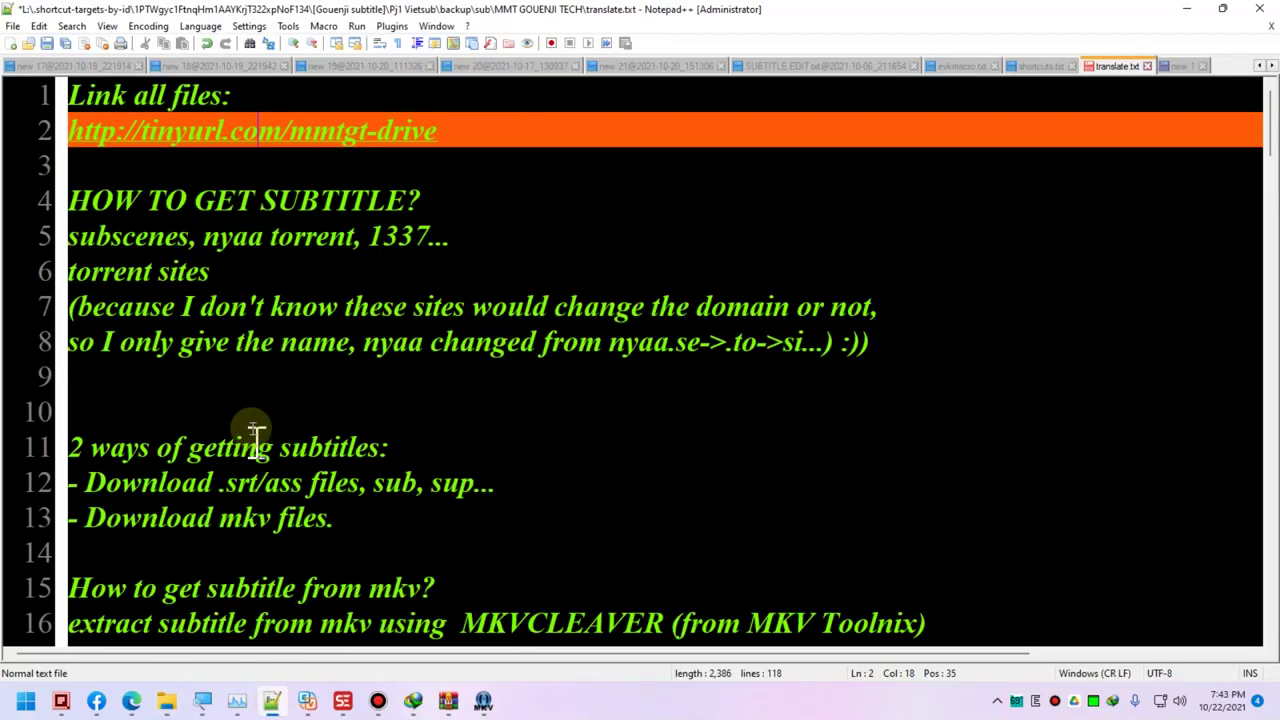
pyautogui.click(1094, 700)
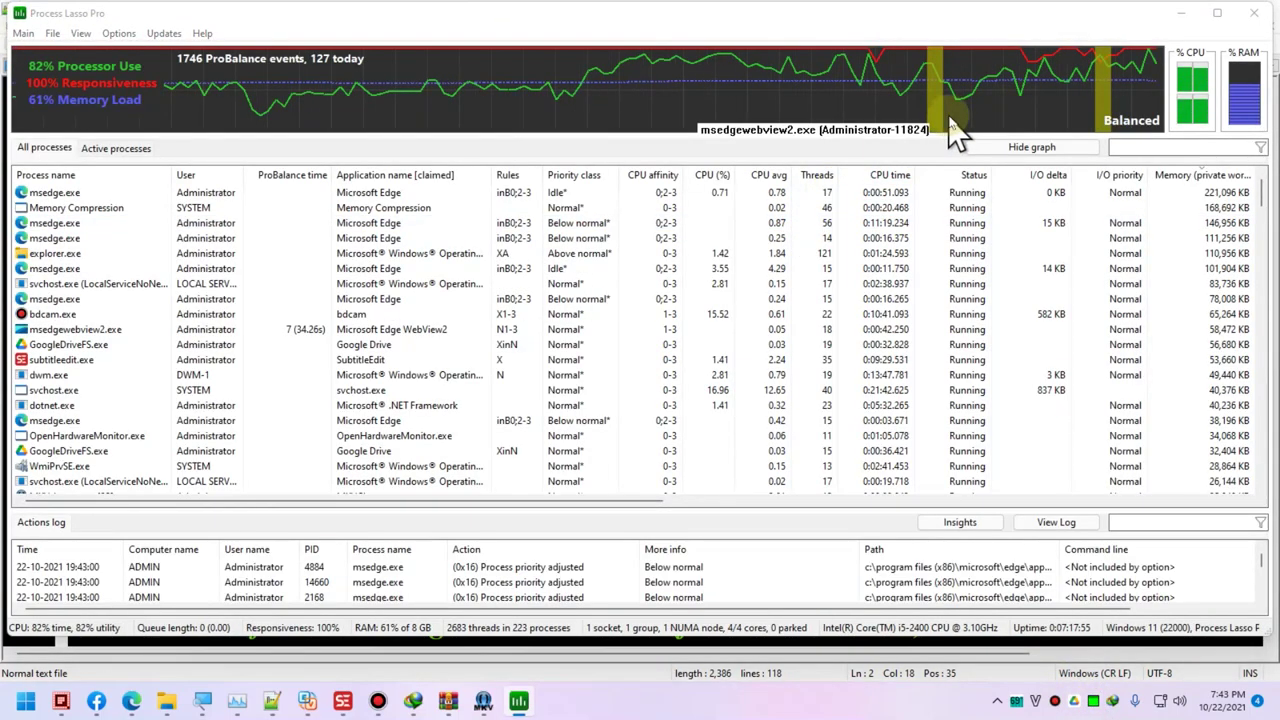
pyautogui.click(1183, 14)
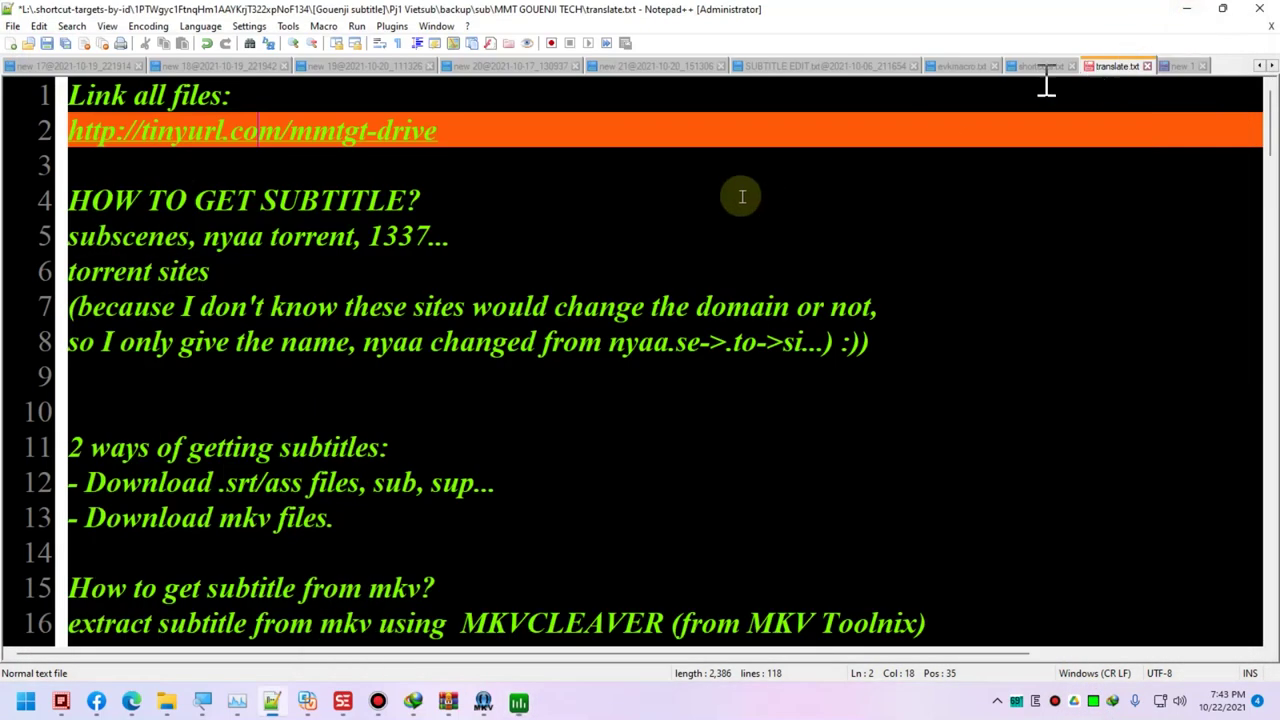
pyautogui.click(485, 702)
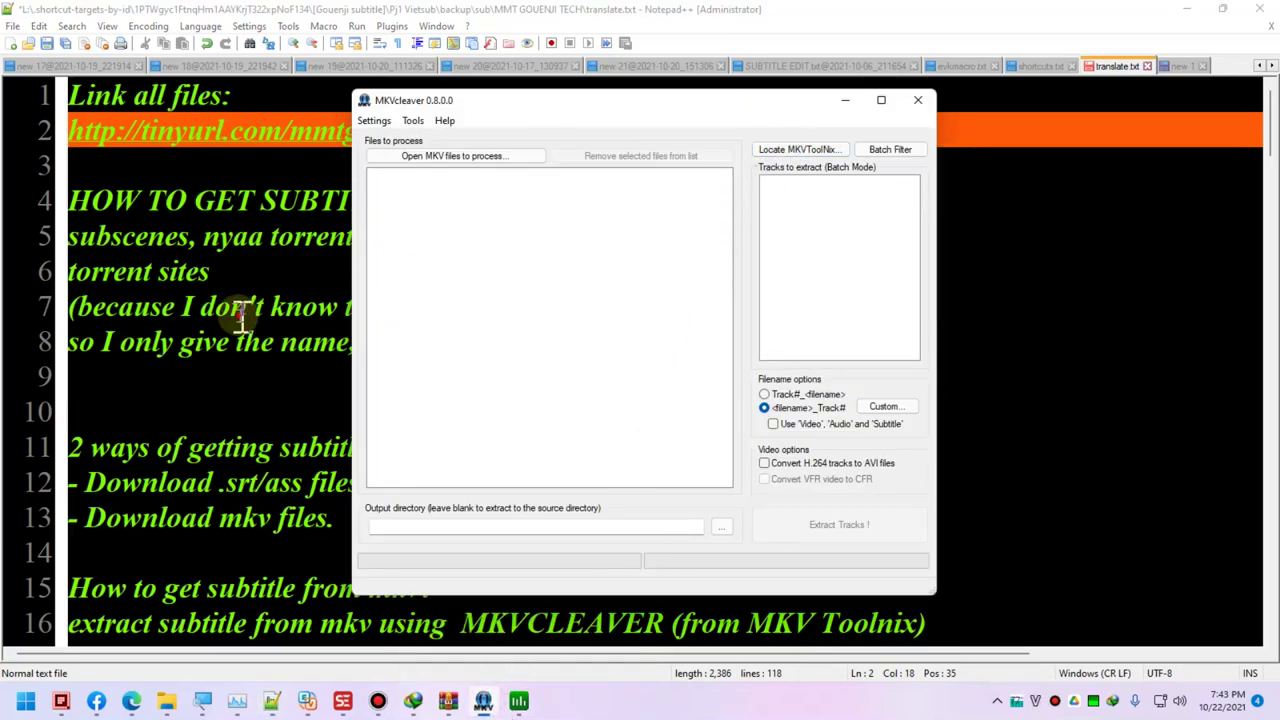
# - Undo the last edit in the translate.txt notes in Notepad++ and go to the "Locate mkvtoolnix" line
pyautogui.click(297, 342)
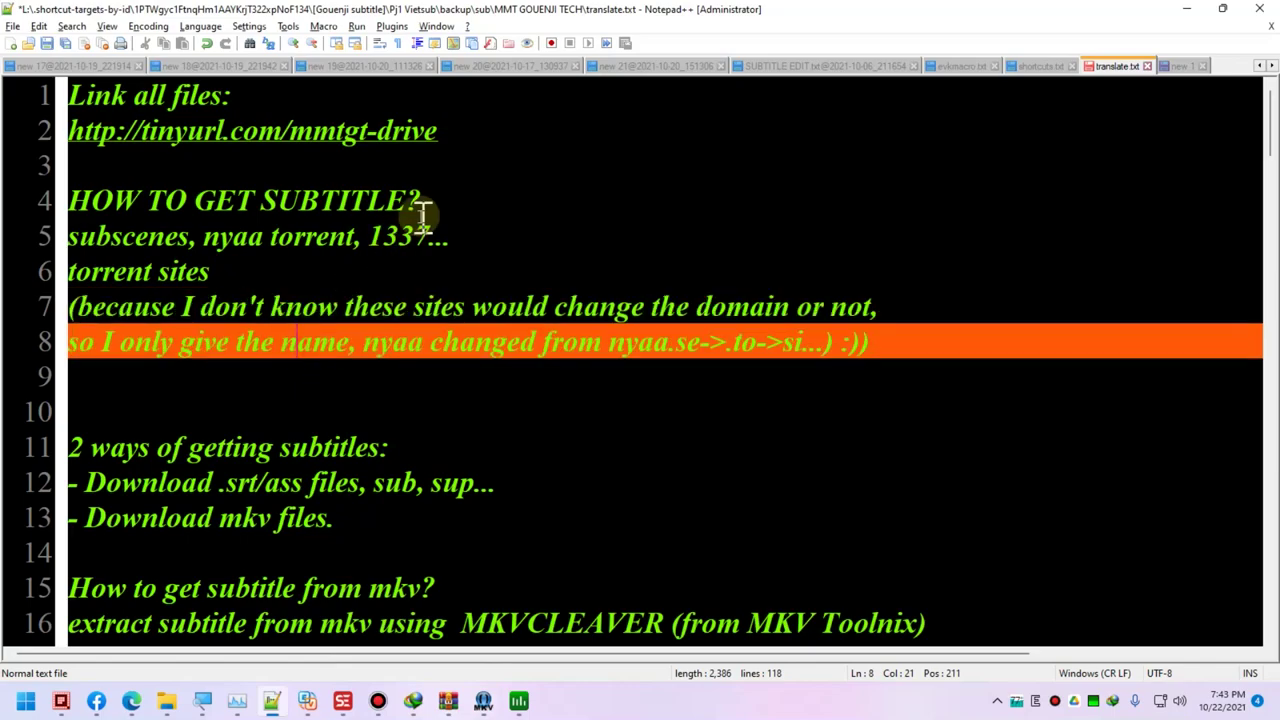
pyautogui.hotkey('ctrl', 'z')
pyautogui.scroll(-2, 660, 450)
pyautogui.click(237, 325)
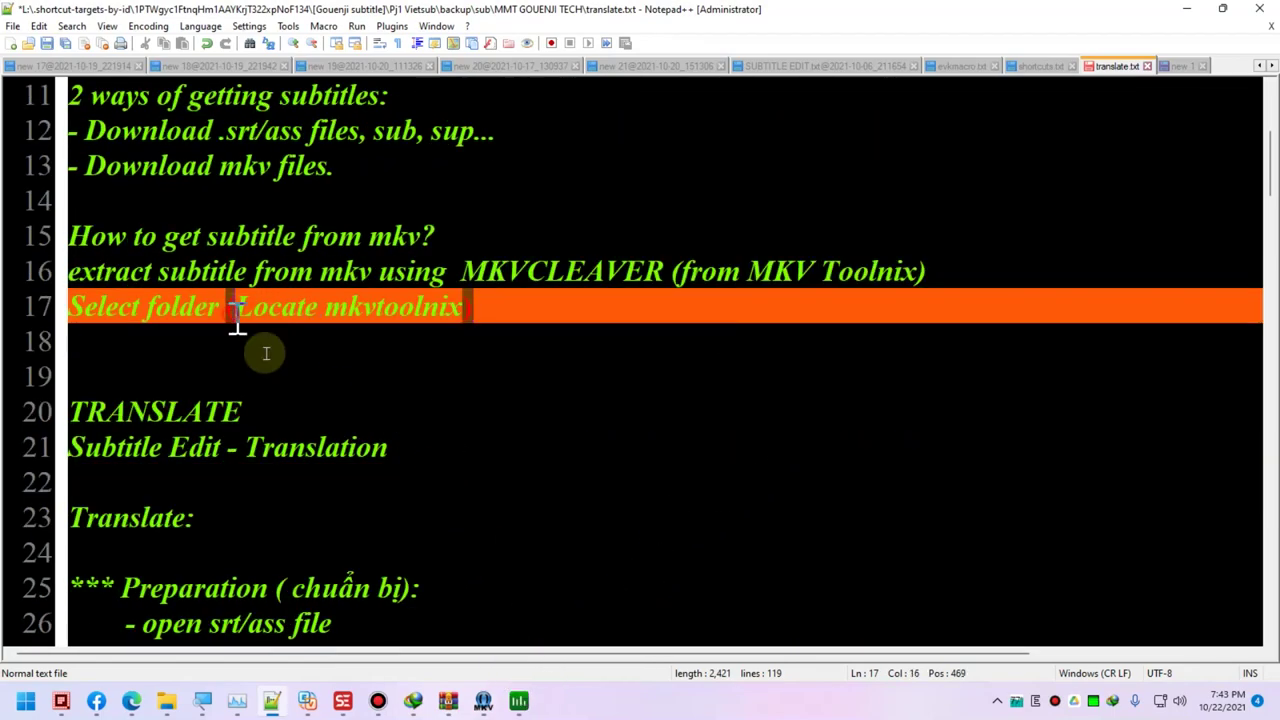
# - Start locating the MKVToolNix folder in MKVcleaver and browse to T:\[HDD T]\Program files\
pyautogui.click(485, 700)
pyautogui.click(786, 160)
pyautogui.click(131, 47)
pyautogui.write('T:\\')
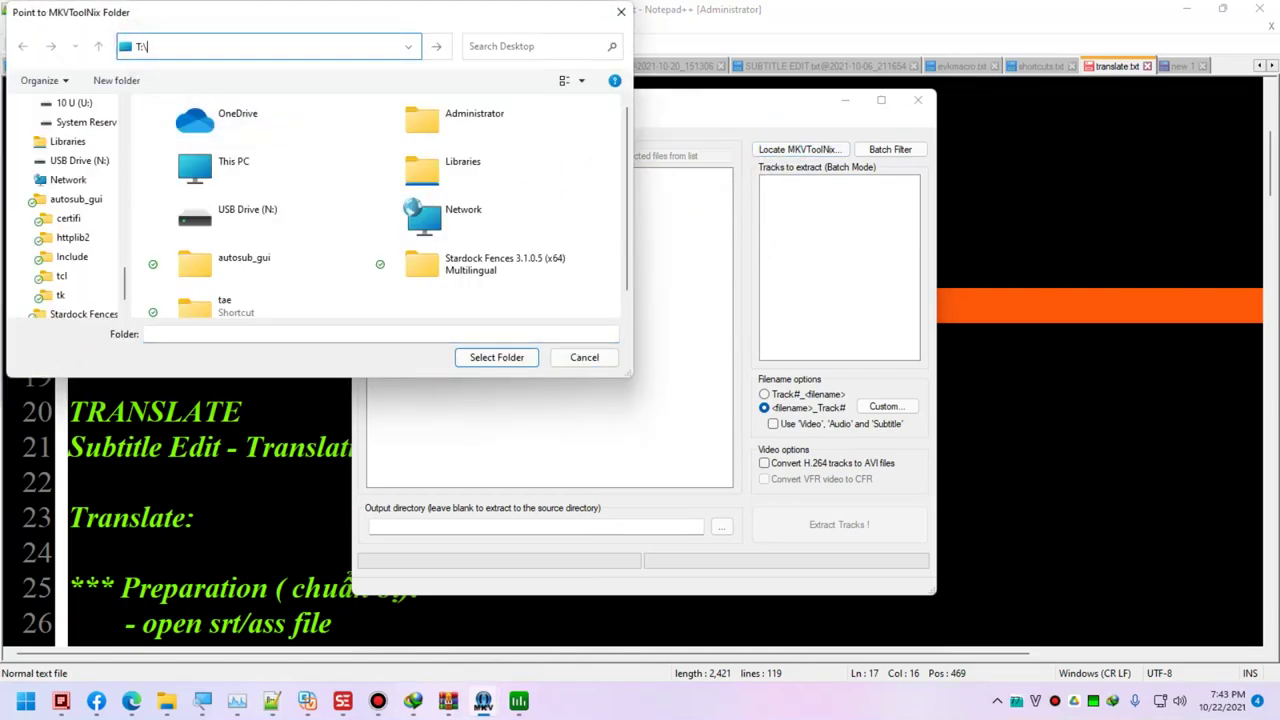
pyautogui.write('[HDD T]\\Program files\\')
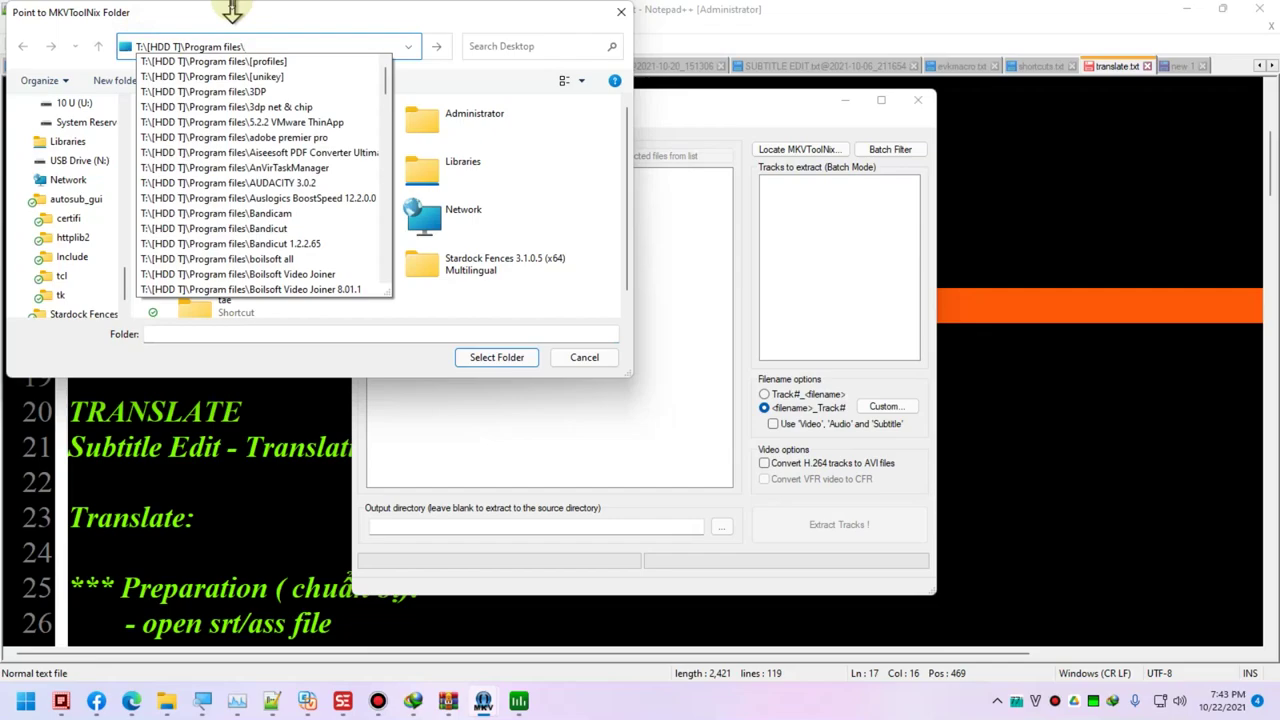
pyautogui.press('Return')
# - Set the inner mkvtoolnix 59.0.0 x86 folder, inside the folder of the same name, as the MKVToolNix location
pyautogui.scroll(-6, 255, 270)
pyautogui.click(250, 262)
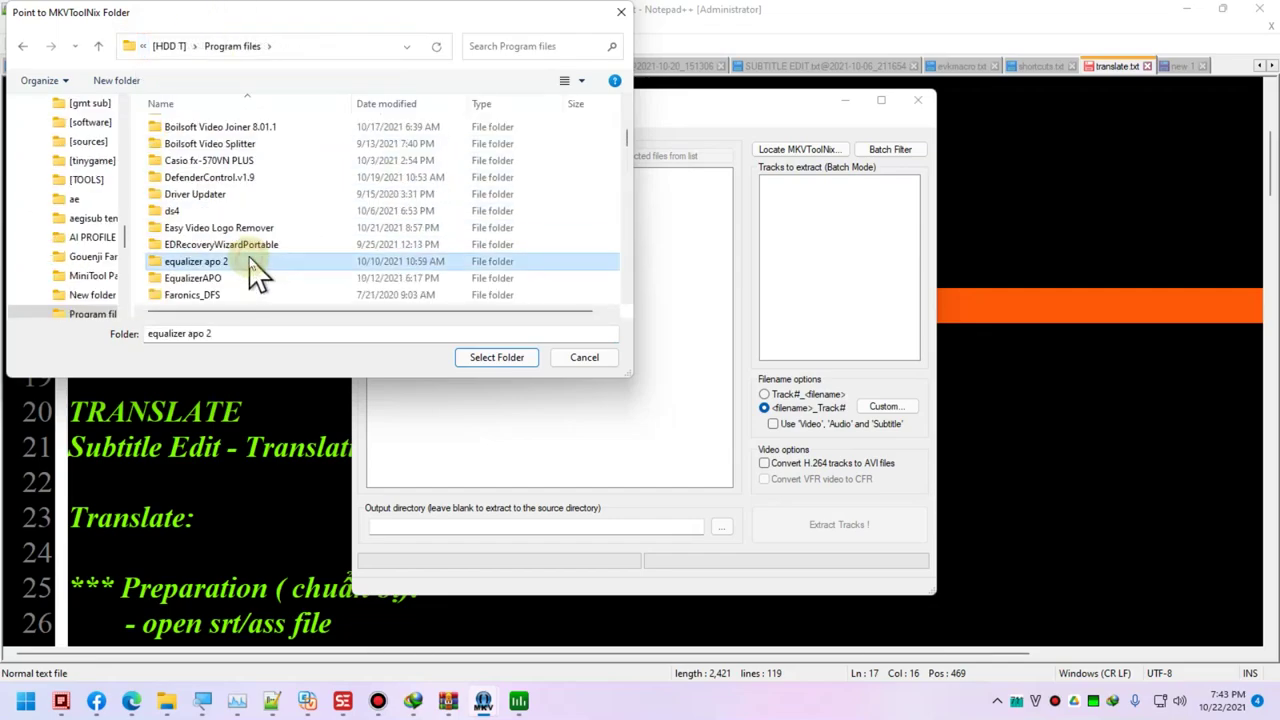
pyautogui.write('mkvtoolnix 59.0.0 x86')
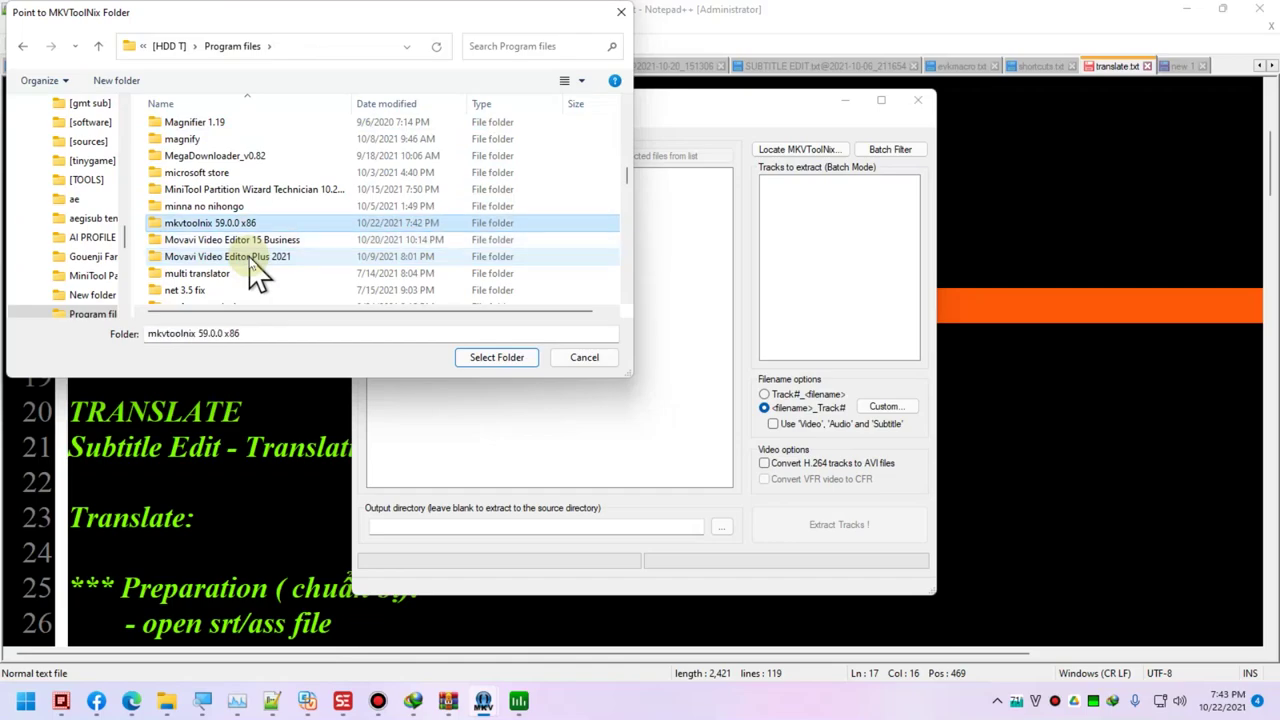
pyautogui.press('Return')
pyautogui.doubleClick(190, 140)
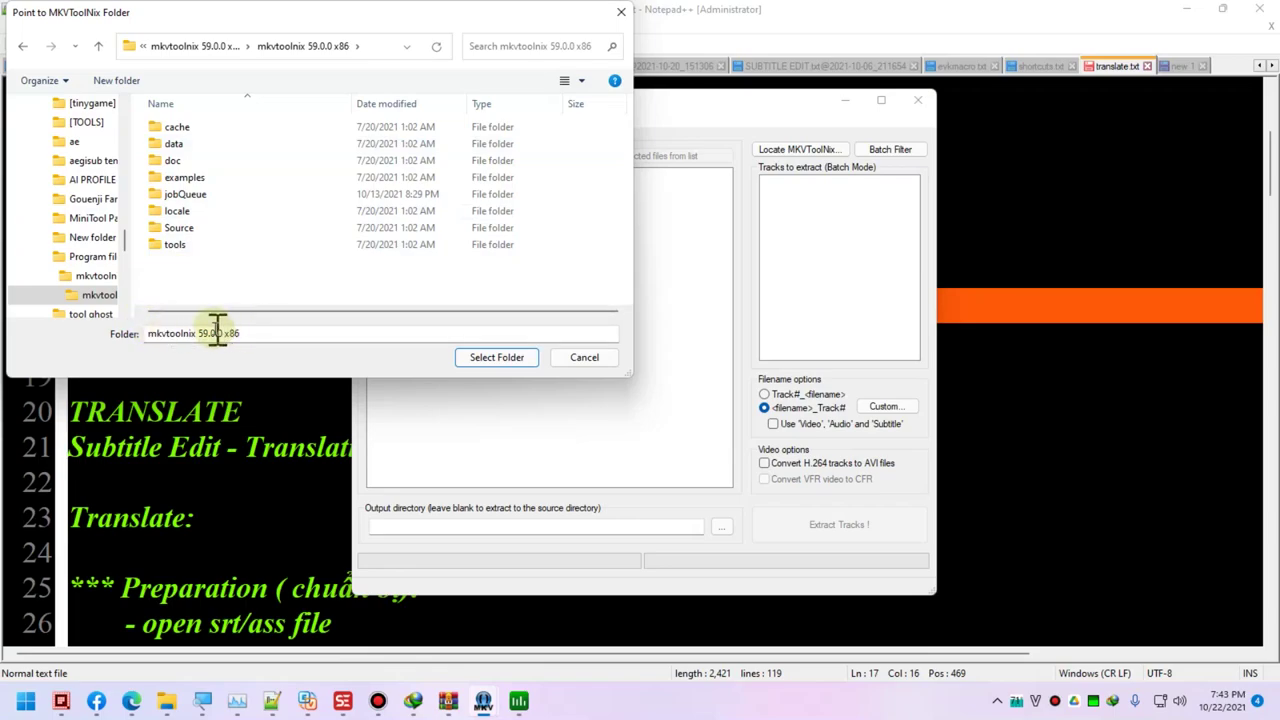
pyautogui.click(490, 358)
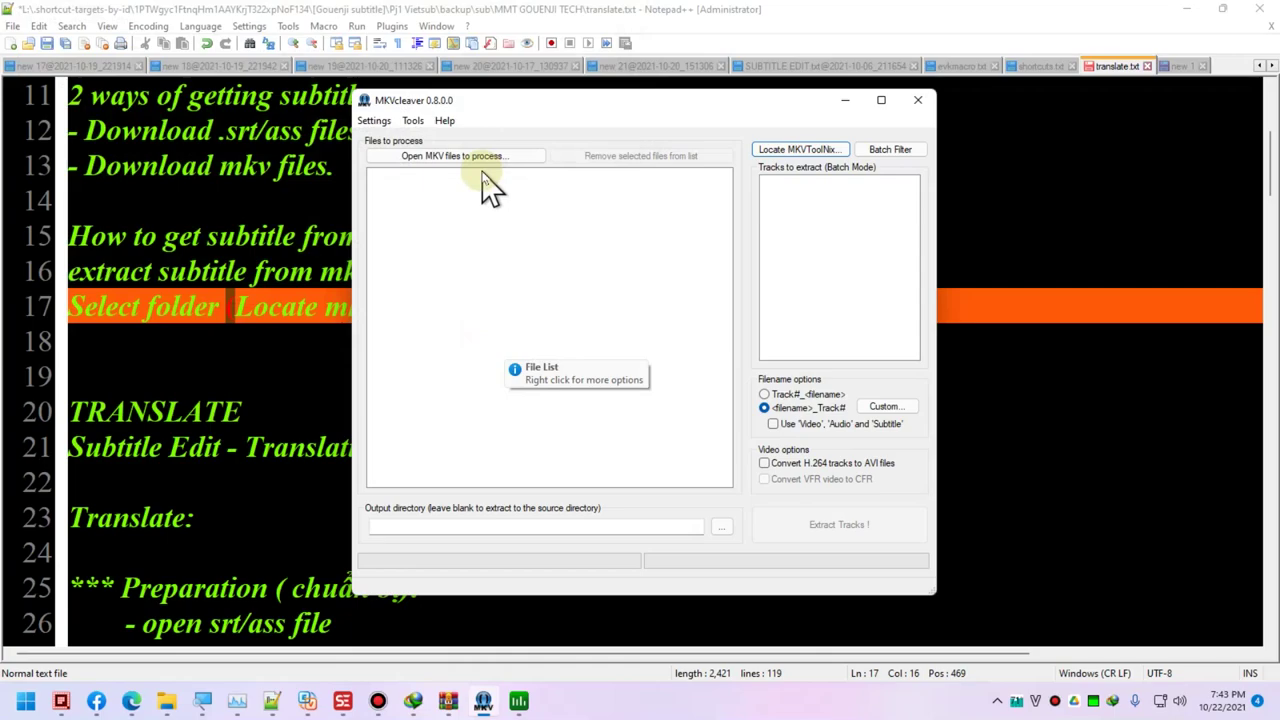
# - Switch to the Tribe Cool Crew files in Q-Dir and check the fansub's Facebook page for its latest episode update
pyautogui.click(61, 701)
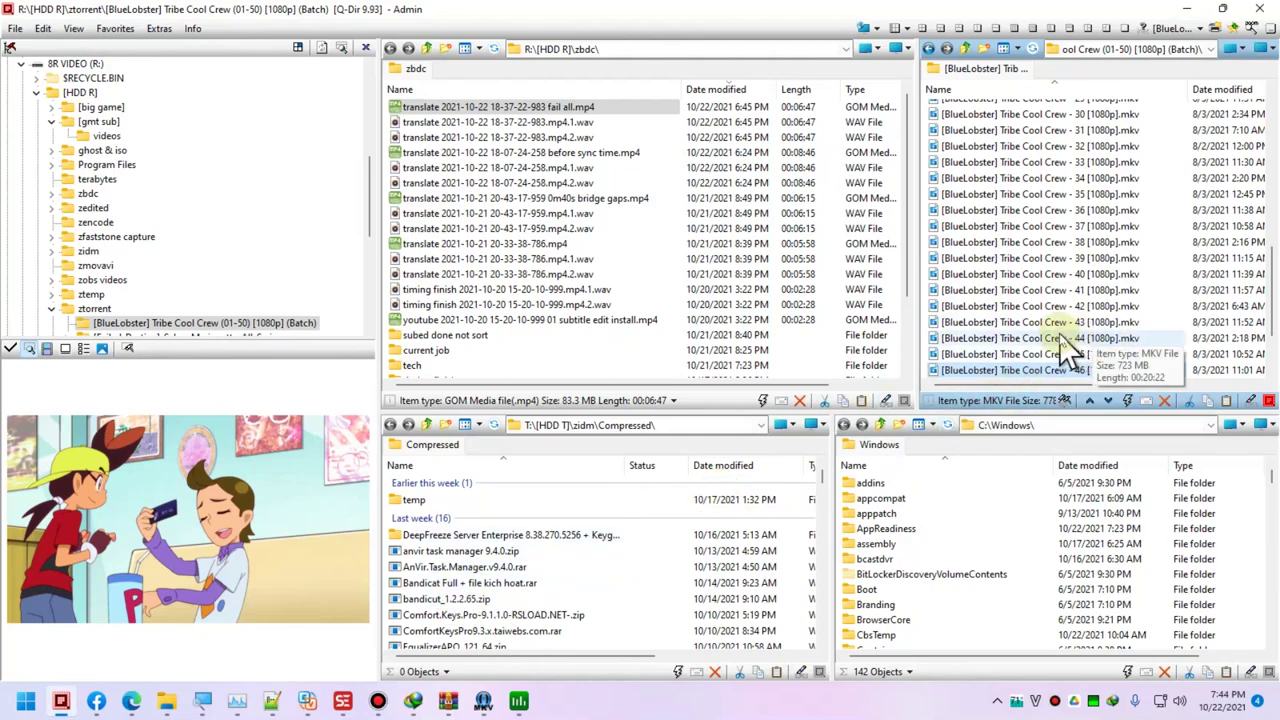
pyautogui.click(96, 701)
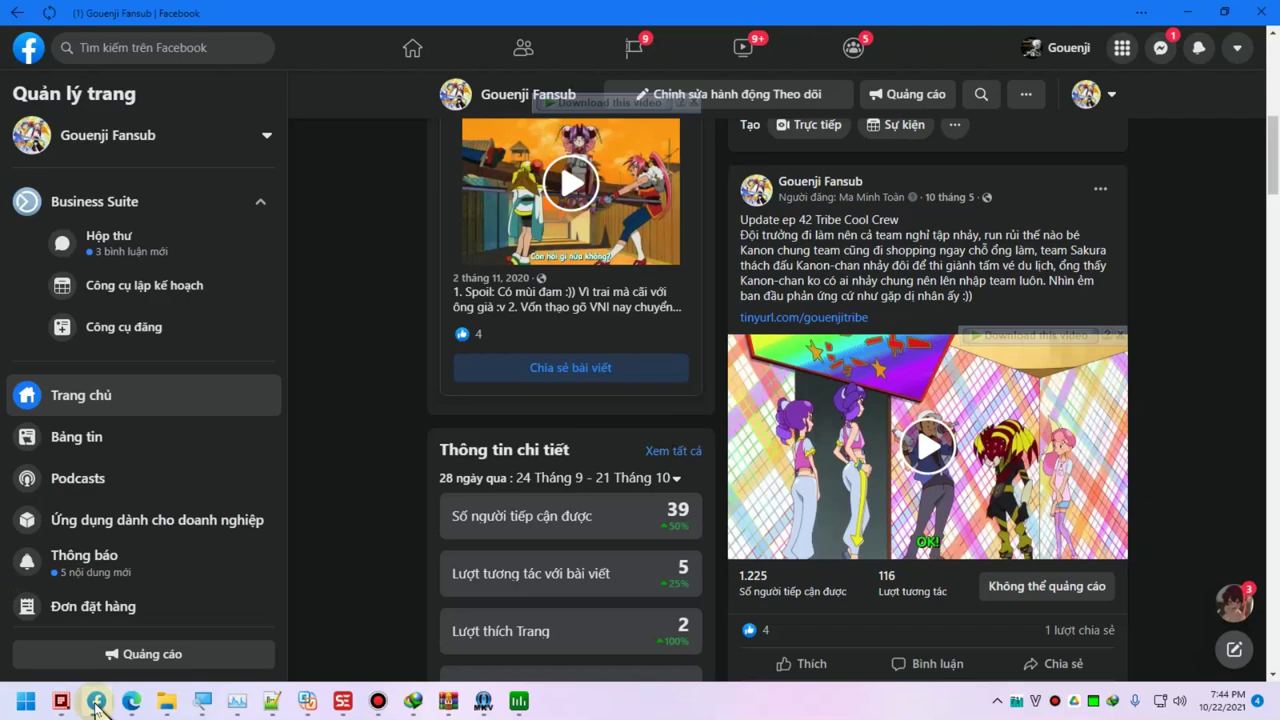
pyautogui.scroll(2, 1020, 266)
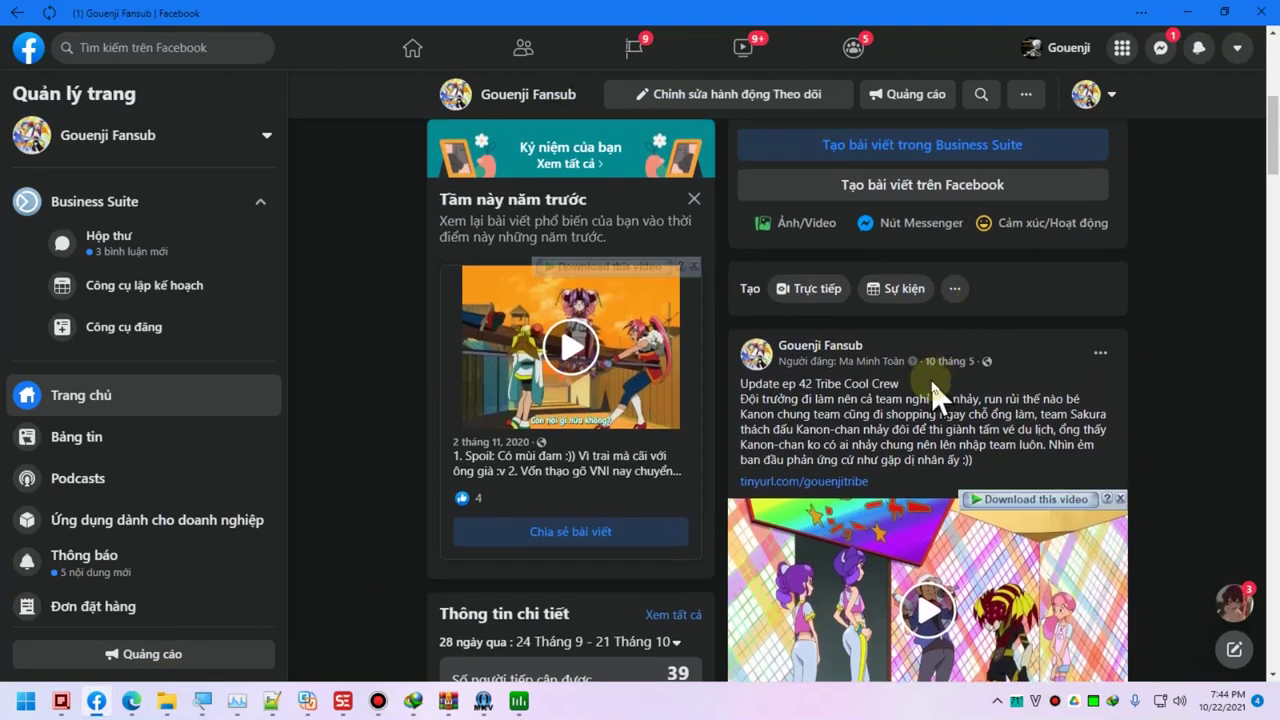
pyautogui.scroll(1, 952, 396)
pyautogui.scroll(-1, 965, 380)
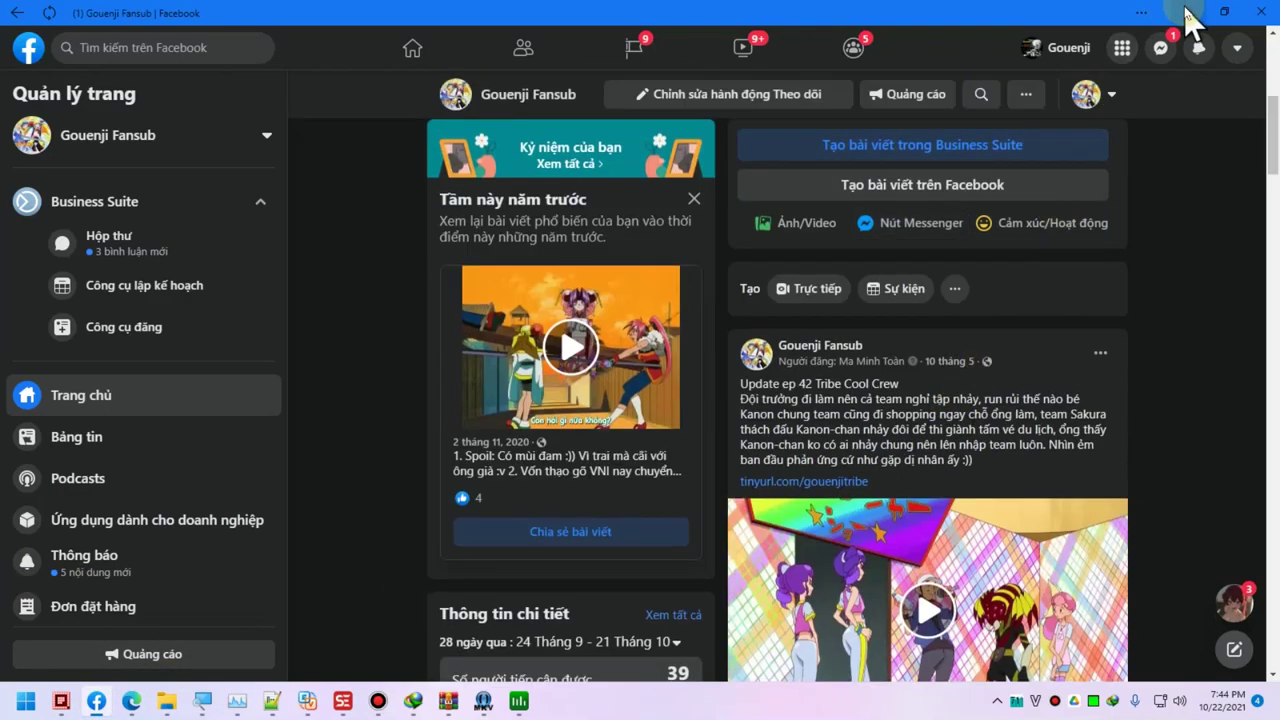
pyautogui.click(1185, 12)
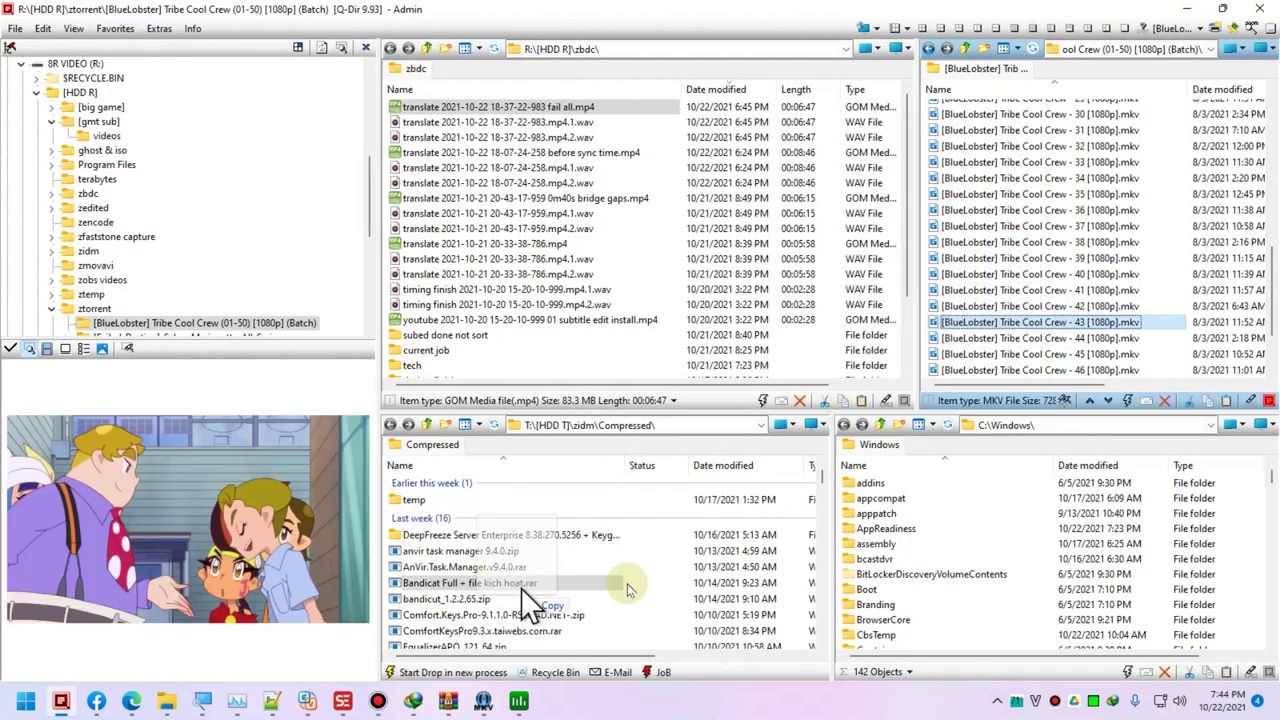
# - Load [BlueLobster] Tribe Cool Crew - 43 [1080p].mkv from Q-Dir into MKVcleaver and expand its track list
pyautogui.hotkey('alt', 'Tab')
pyautogui.moveTo(835, 376); pyautogui.dragTo(590, 232)
pyautogui.click(376, 177)
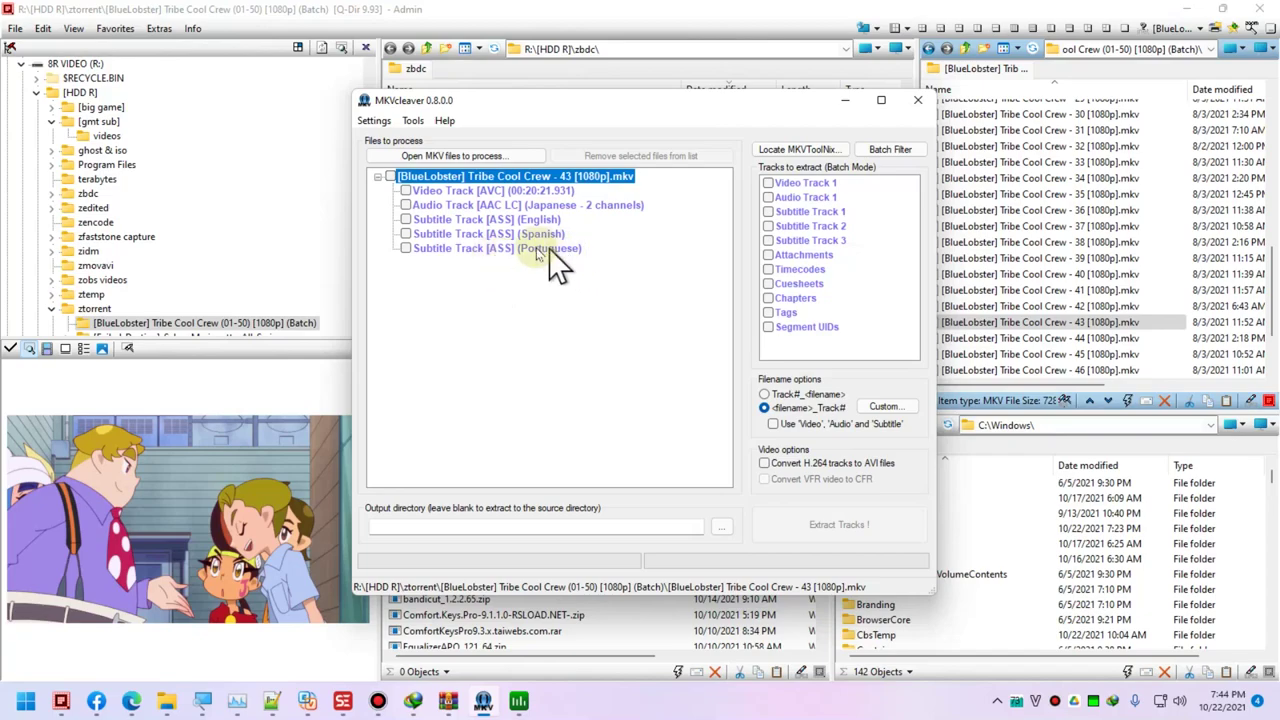
# - Inspect the English, Spanish and Portuguese subtitle tracks of episode 43
pyautogui.click(478, 234)
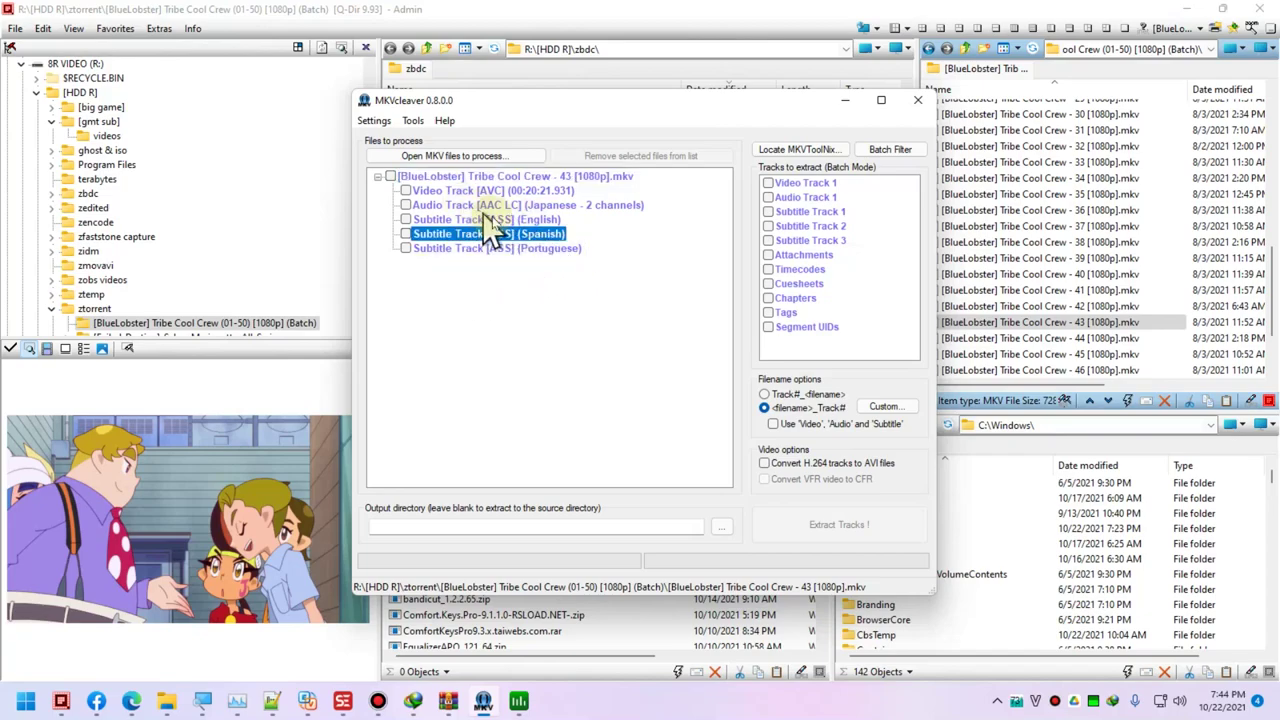
pyautogui.click(488, 220)
pyautogui.click(555, 236)
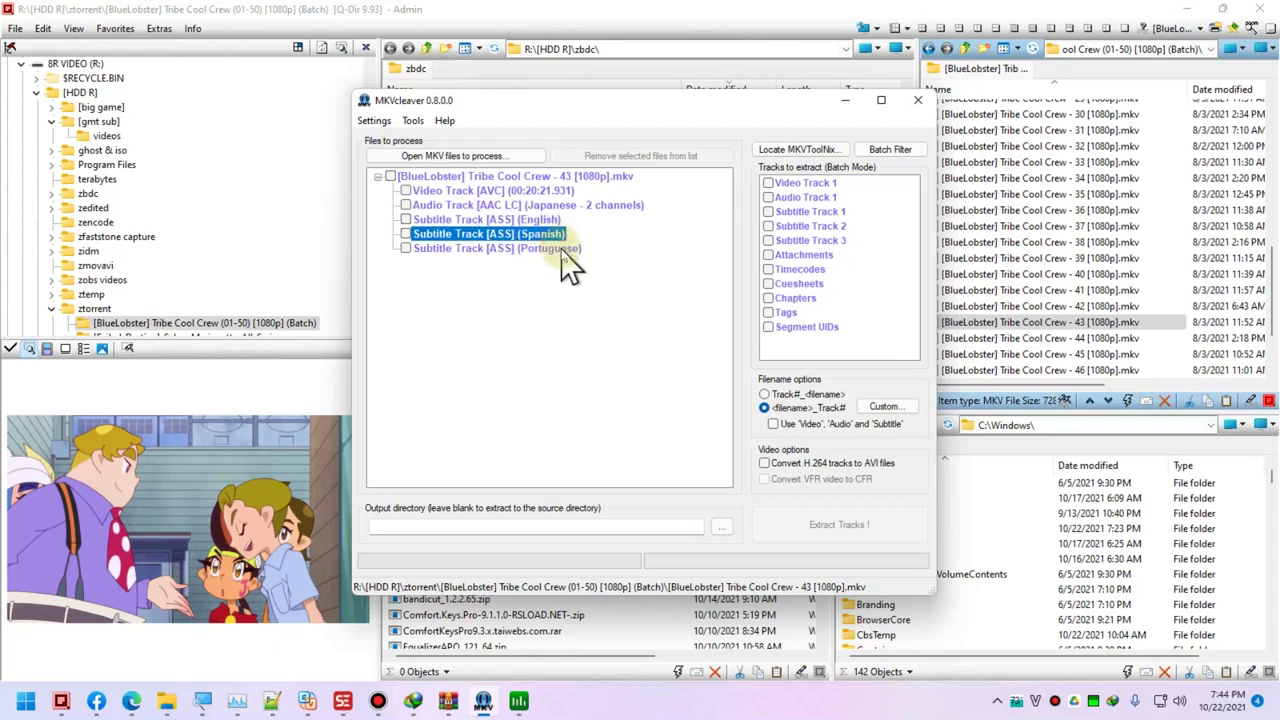
pyautogui.click(564, 250)
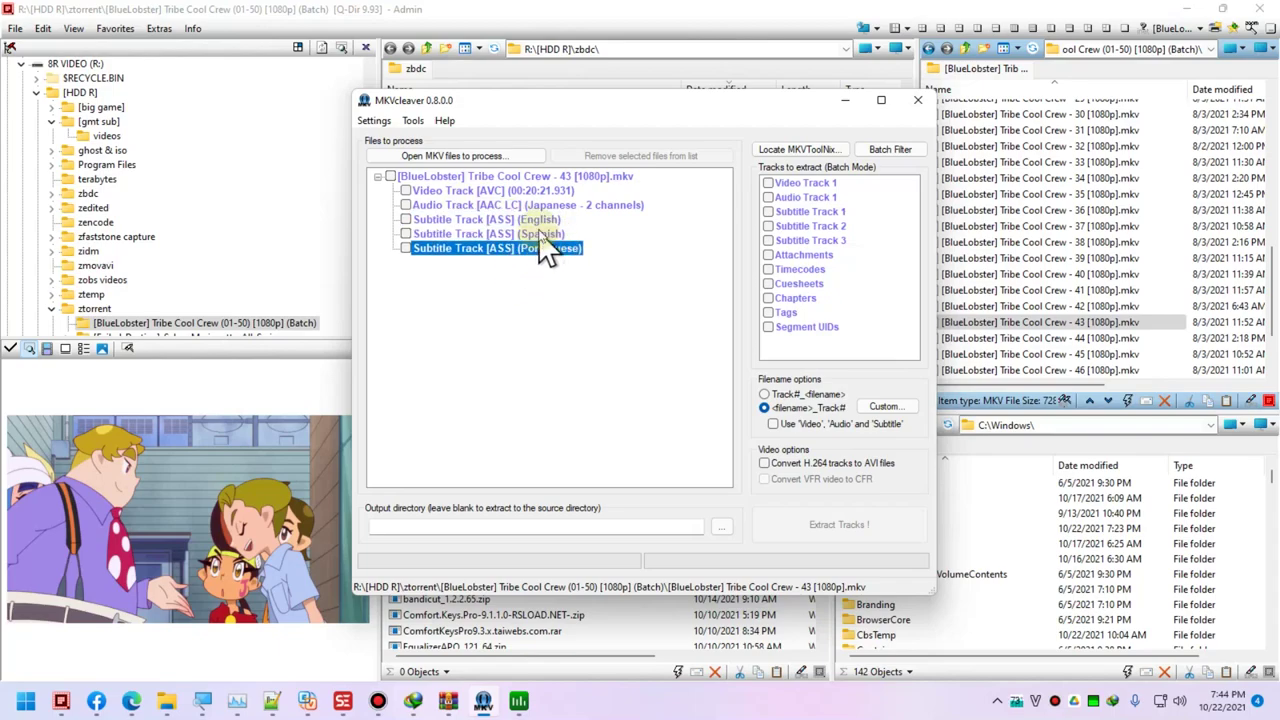
pyautogui.click(530, 221)
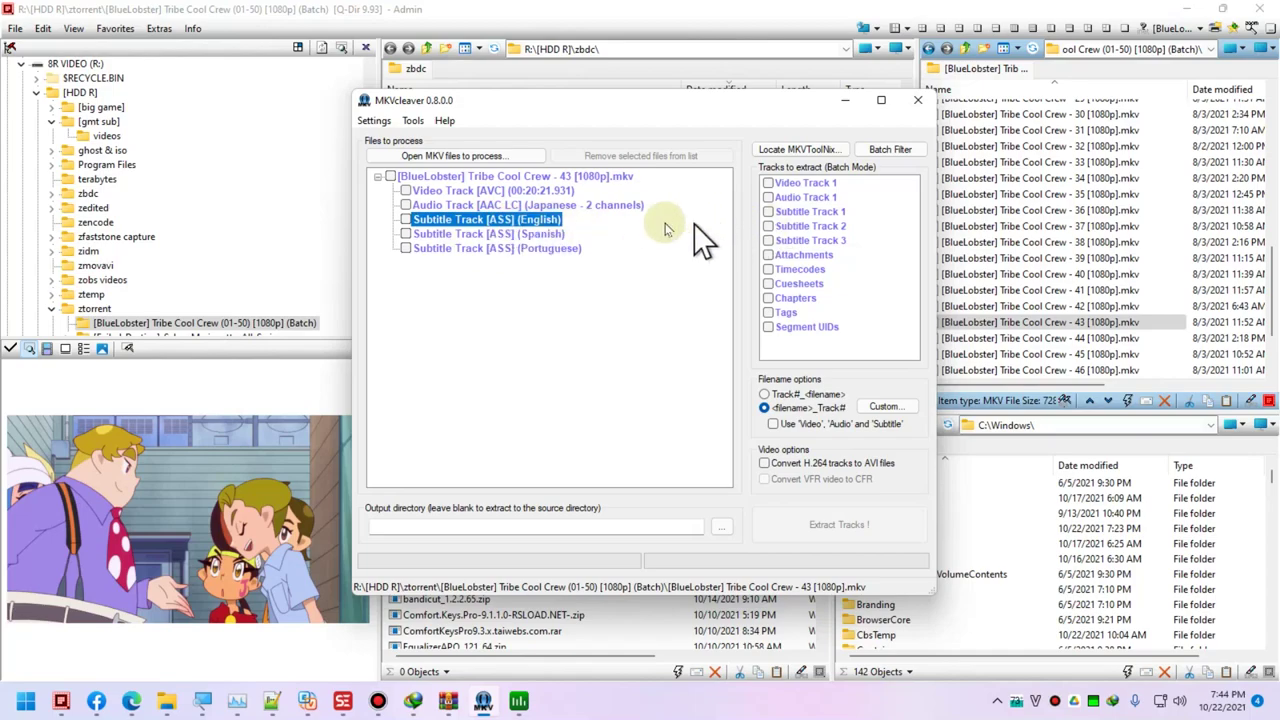
# - Add [BlueLobster] Tribe Cool Crew episodes 44 to 50 from the Q-Dir folder to MKVcleaver's files to process
pyautogui.click(1092, 366)
pyautogui.scroll(-2, 1075, 352)
pyautogui.moveTo(1075, 352); pyautogui.dragTo(515, 290)
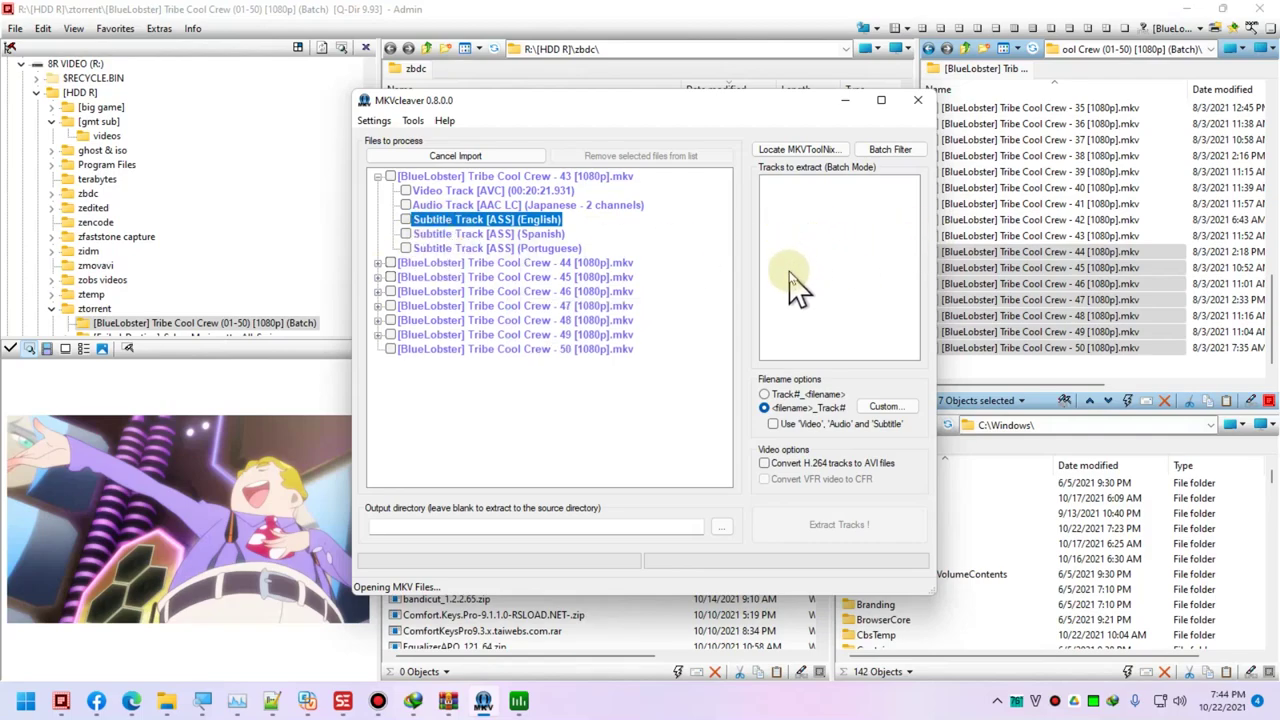
# - Expand the track lists of episodes 44 and 45 and check the position of the English subtitle track
pyautogui.click(379, 263)
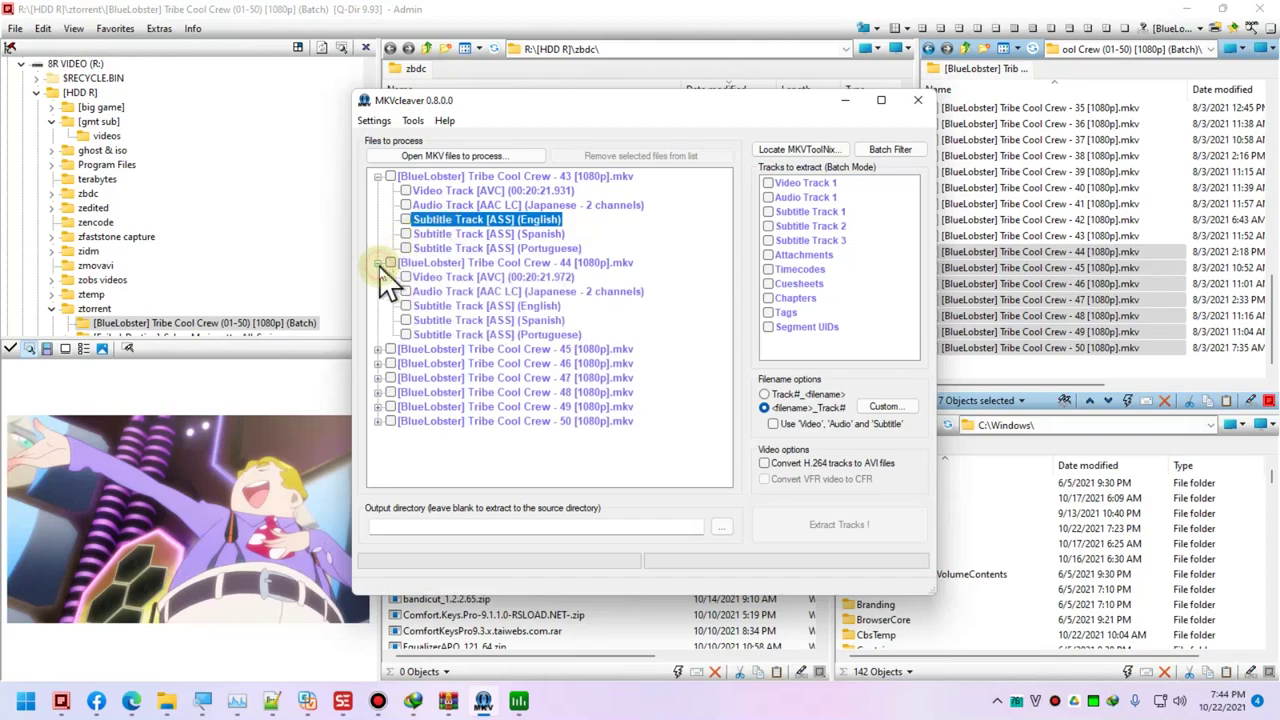
pyautogui.click(378, 349)
pyautogui.click(470, 392)
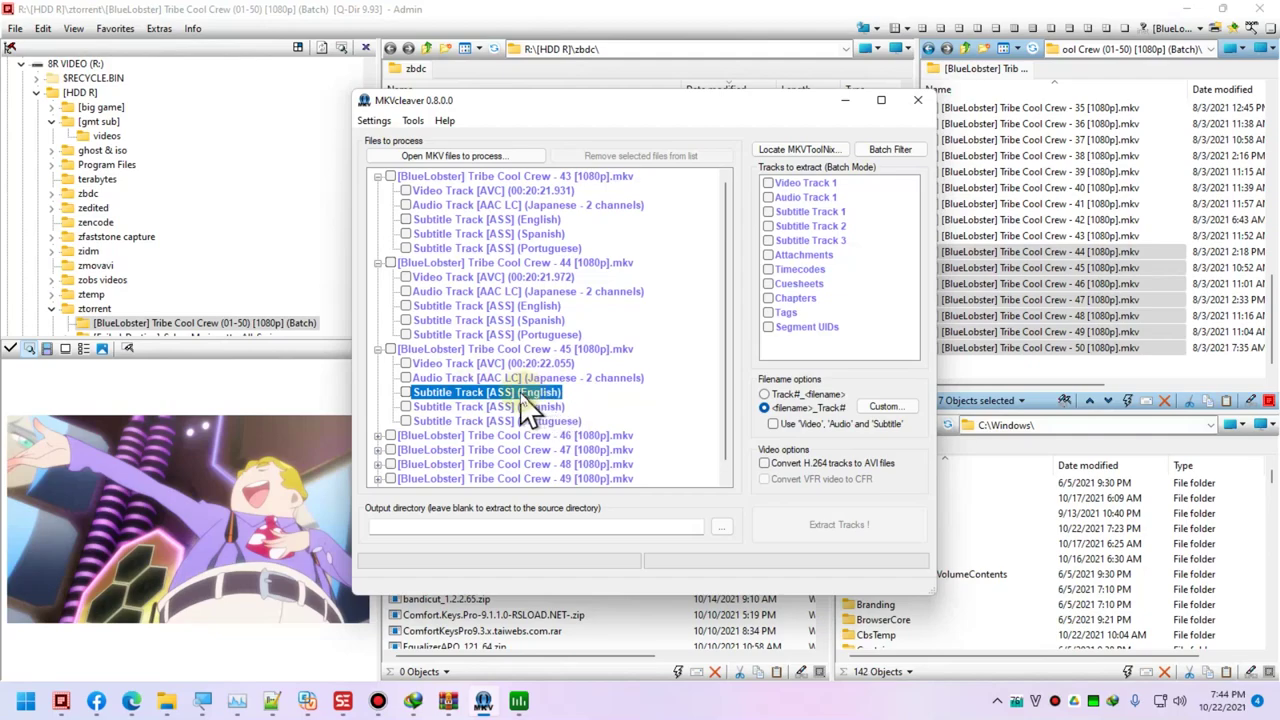
# - Batch-extract Subtitle Track 1 from all loaded episodes into the source directory and check on the output in Q-Dir
pyautogui.click(772, 213)
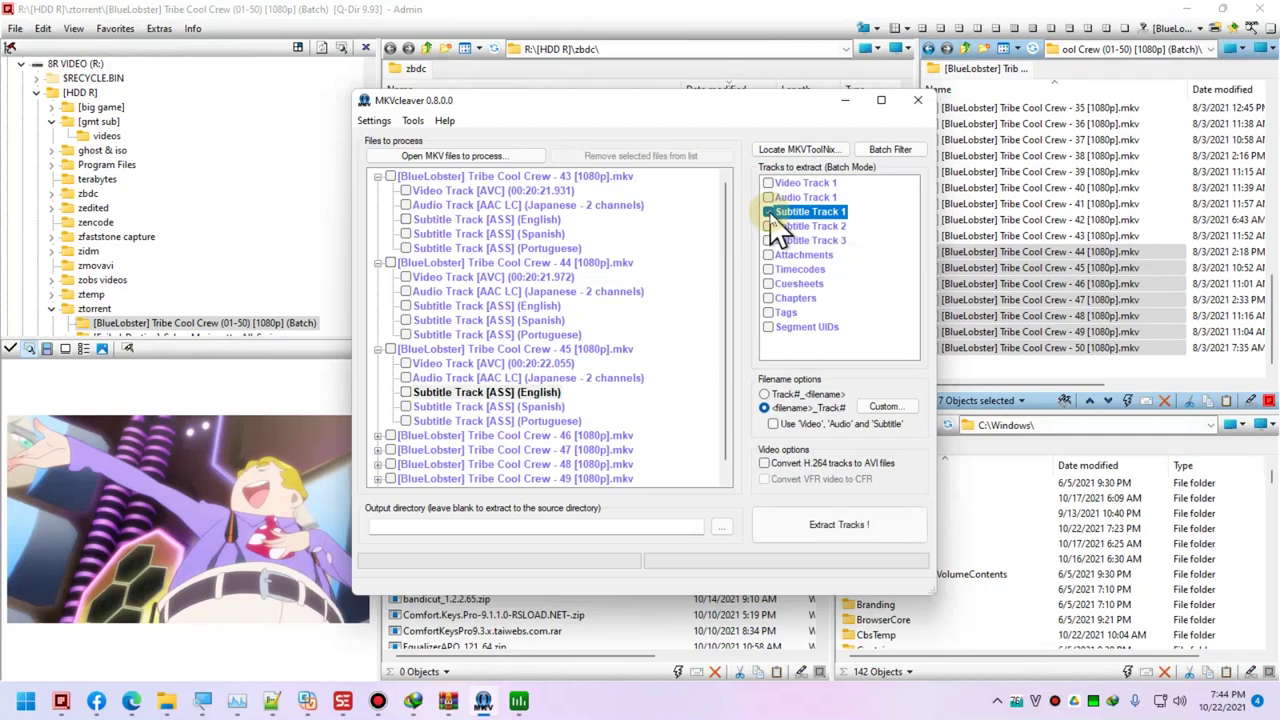
pyautogui.click(840, 526)
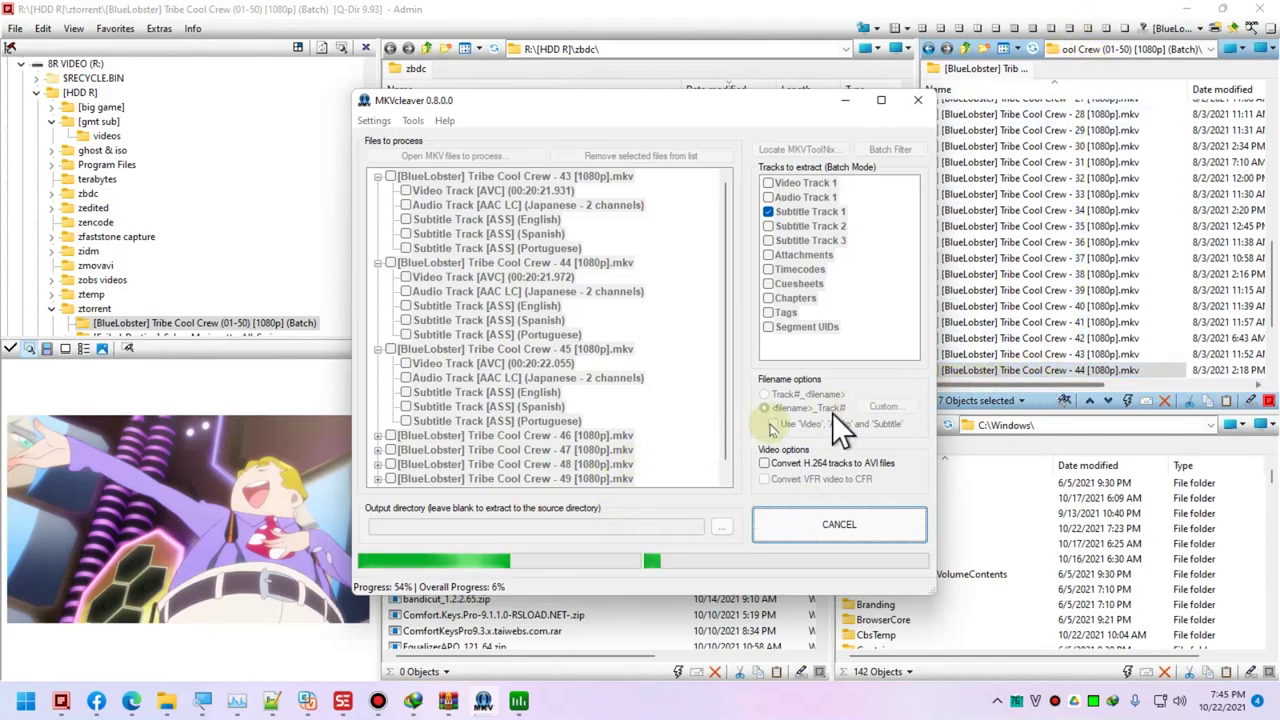
pyautogui.click(770, 12)
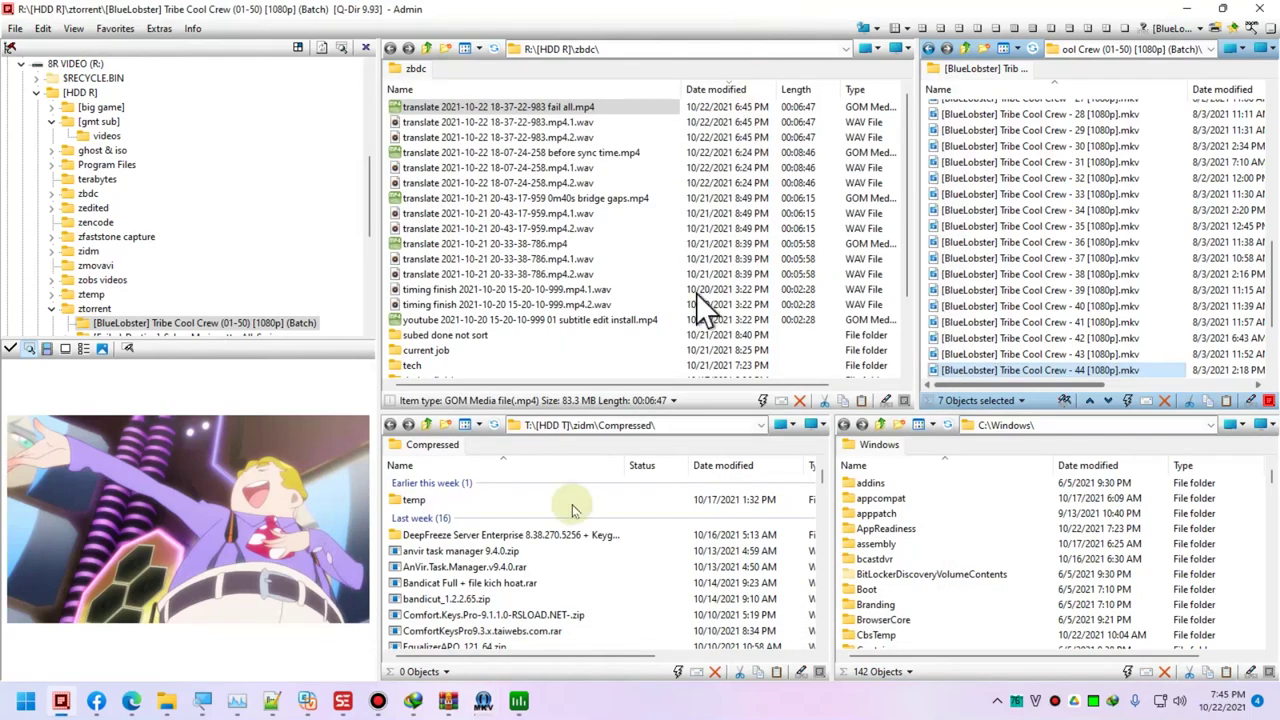
pyautogui.click(483, 700)
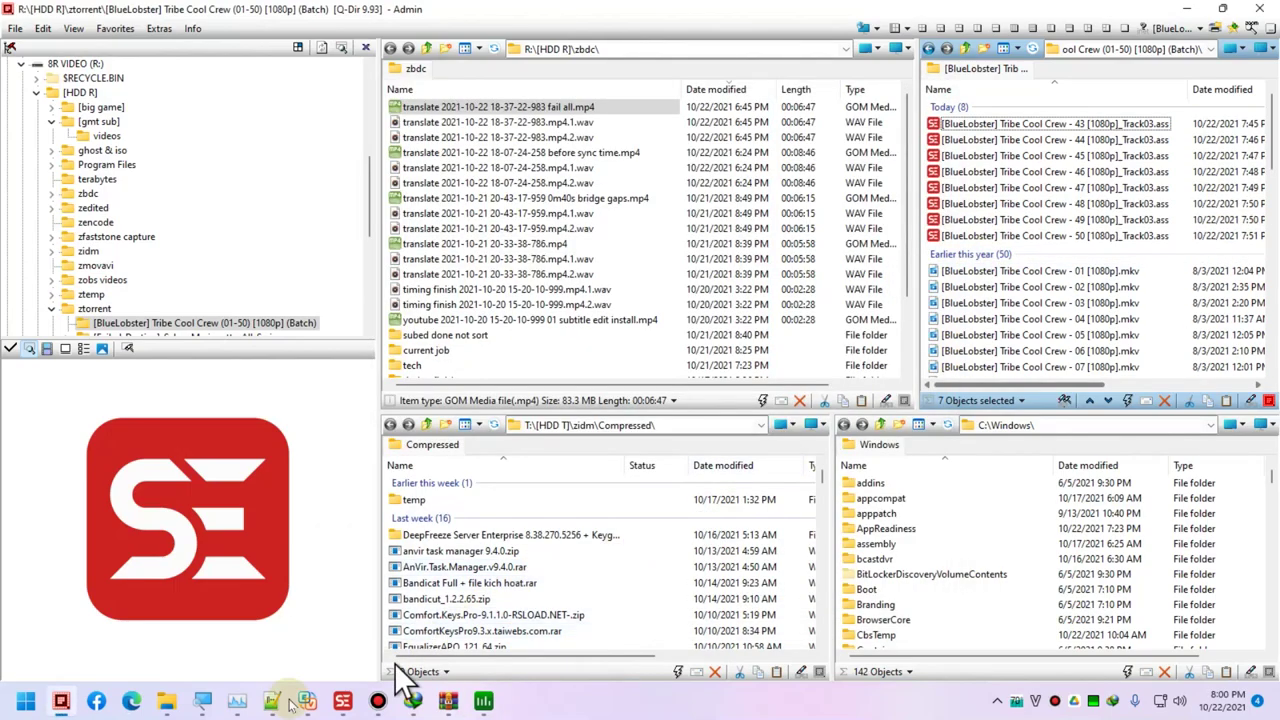
# - Switch to translate.txt in Notepad++ and join the TRANSLATE line onto the "Next," line
pyautogui.click(277, 706)
pyautogui.click(518, 302)
pyautogui.click(514, 374)
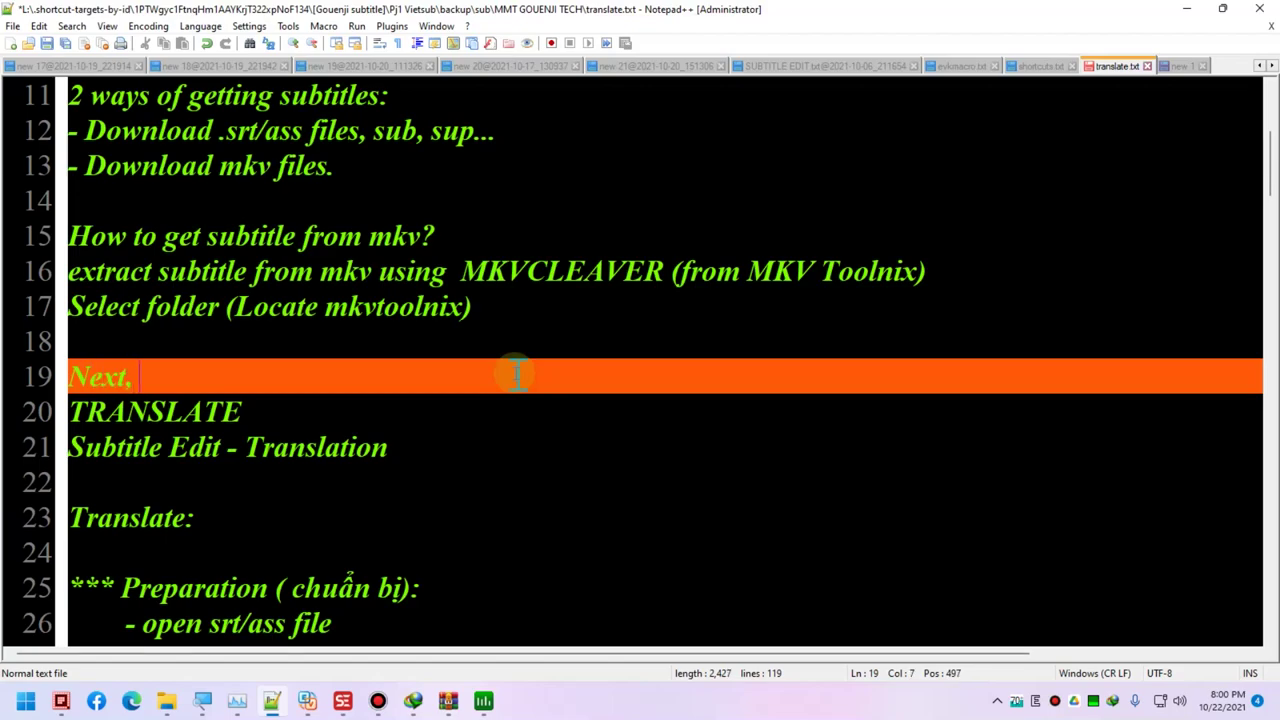
pyautogui.press('Delete')
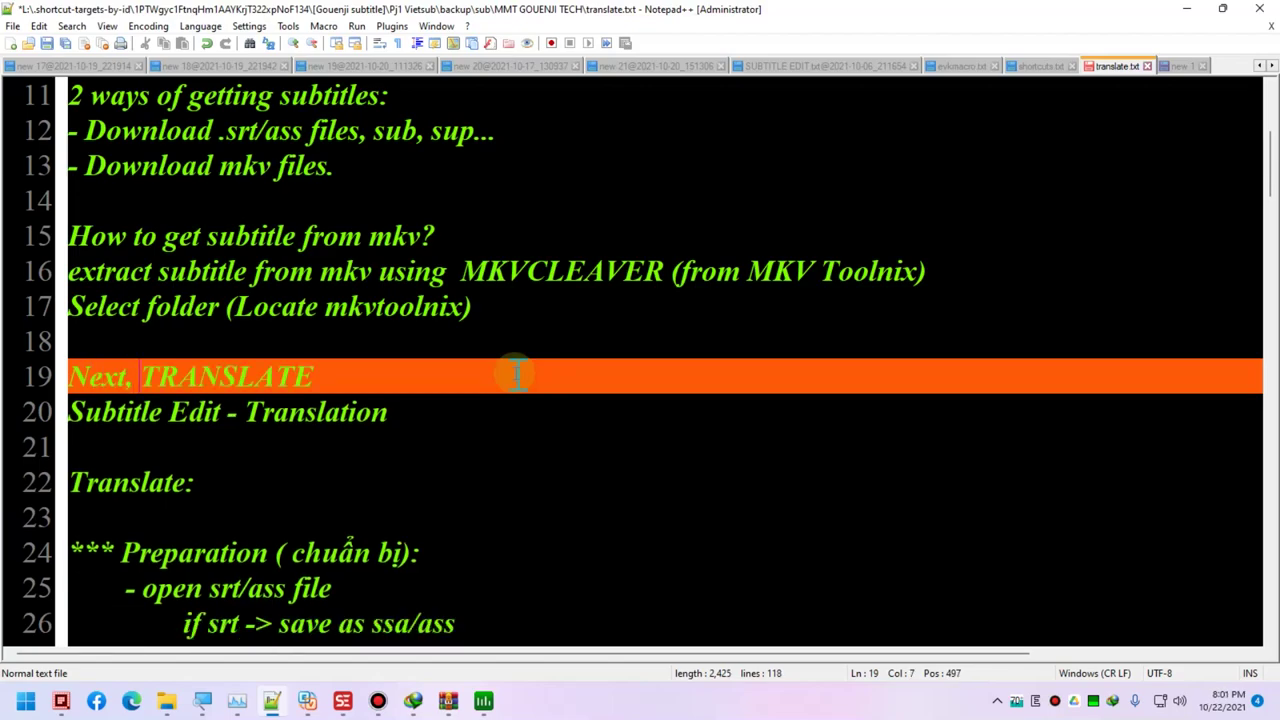
pyautogui.press('Return')
# - Read the "Subtitle Edit - Translation" heading in translate.txt, highlighting the words along the way
pyautogui.press('Down')
pyautogui.press('Down')
pyautogui.press('Down')
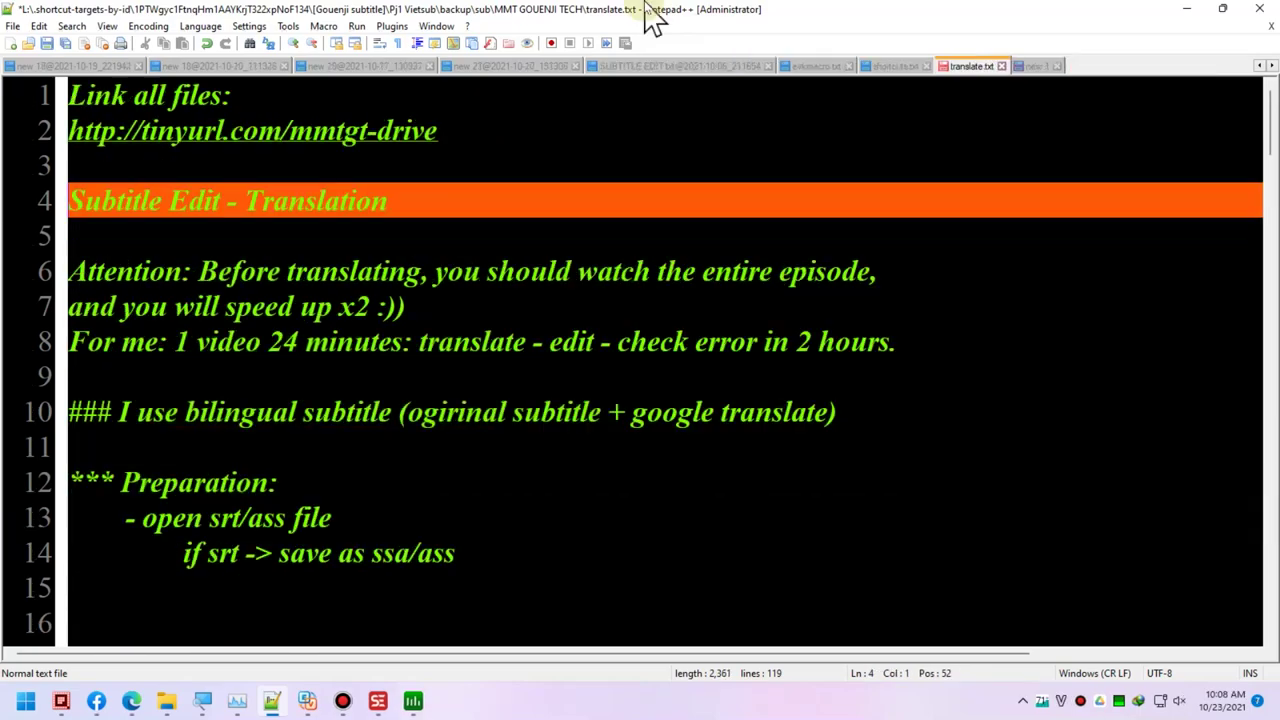
pyautogui.hotkey('shift', 'Right')
pyautogui.hotkey('shift', 'Right')
pyautogui.hotkey('shift', 'Right')
pyautogui.hotkey('shift', 'Right')
pyautogui.hotkey('shift', 'Right')
pyautogui.hotkey('shift', 'Right')
pyautogui.hotkey('shift', 'Right')
pyautogui.hotkey('shift', 'Right')
pyautogui.hotkey('shift', 'Right')
pyautogui.hotkey('shift', 'Right')
pyautogui.hotkey('shift', 'Right')
pyautogui.hotkey('shift', 'Right')
pyautogui.hotkey('shift', 'Right')
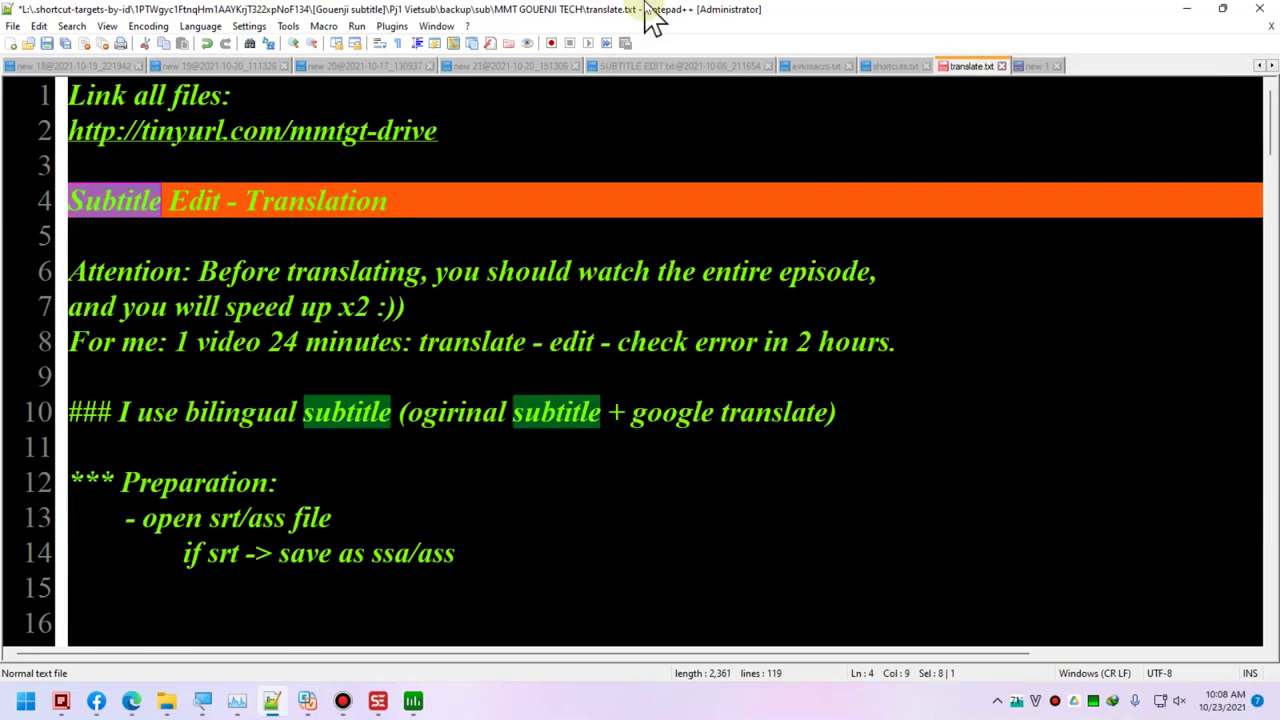
pyautogui.press('Right')
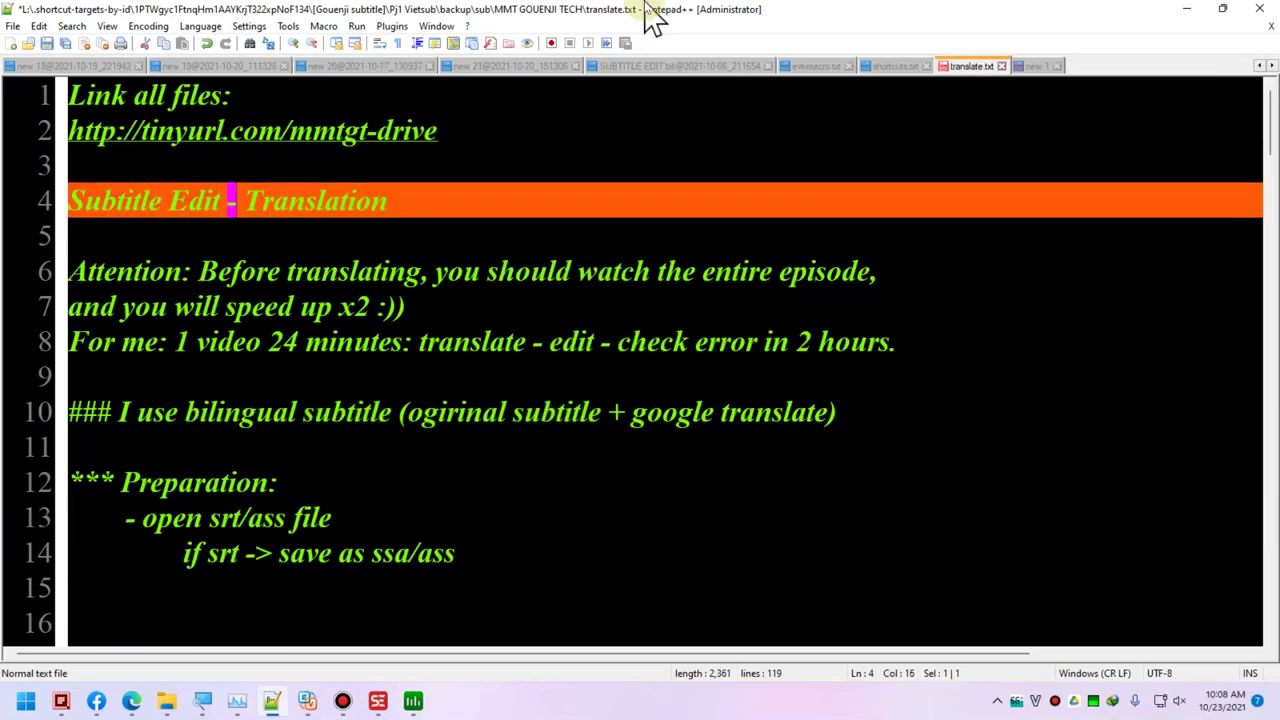
pyautogui.hotkey('shift', 'End')
pyautogui.hotkey('shift', 'Down')
pyautogui.hotkey('shift', 'Down')
pyautogui.hotkey('ctrl', 'shift', 'Right')
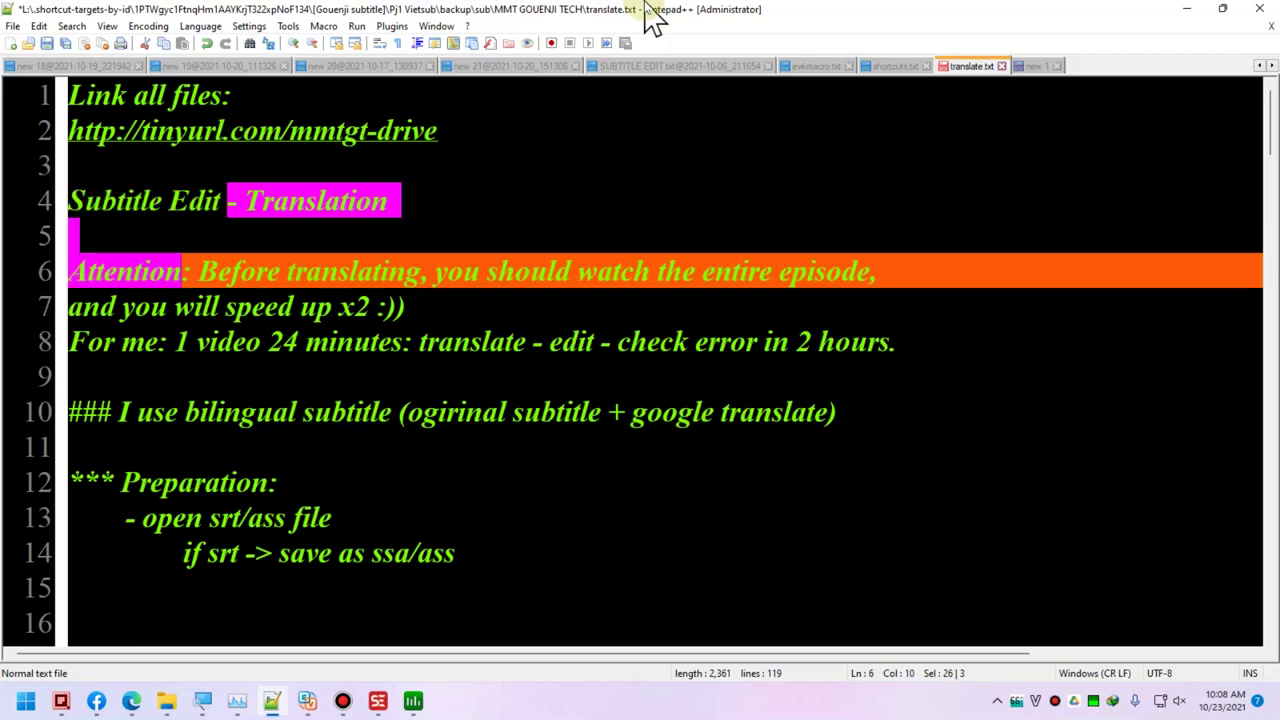
# - Read the Attention note about watching the entire episode before translating, highlighting its text
pyautogui.press('Right')
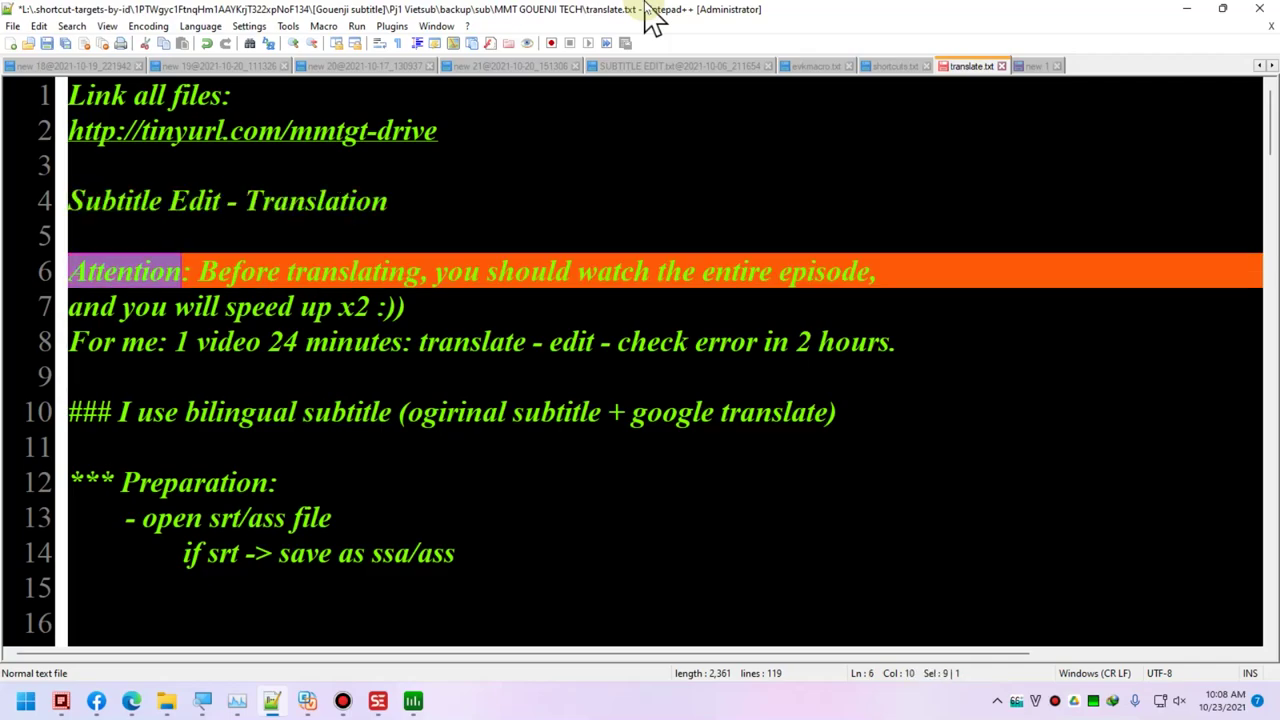
pyautogui.hotkey('shift', 'Right')
pyautogui.hotkey('ctrl', 'shift', 'Right')
pyautogui.hotkey('ctrl', 'shift', 'Right')
pyautogui.hotkey('shift', 'Right')
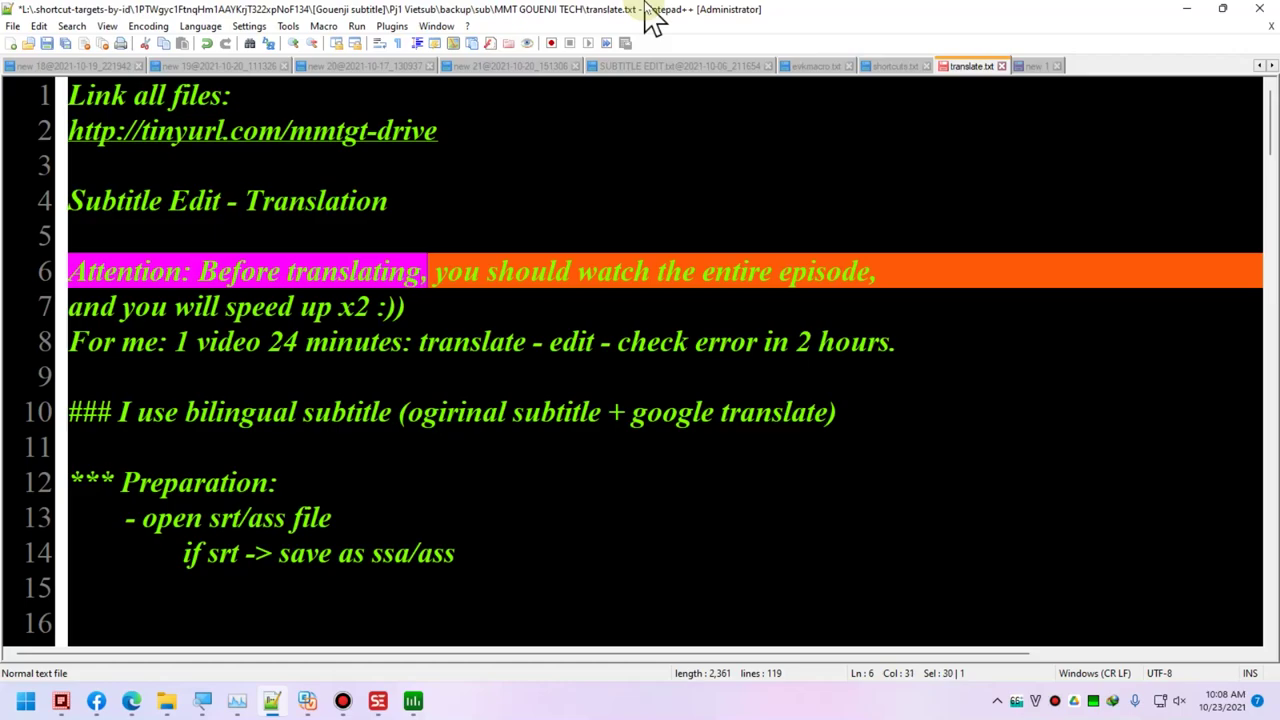
pyautogui.press('End')
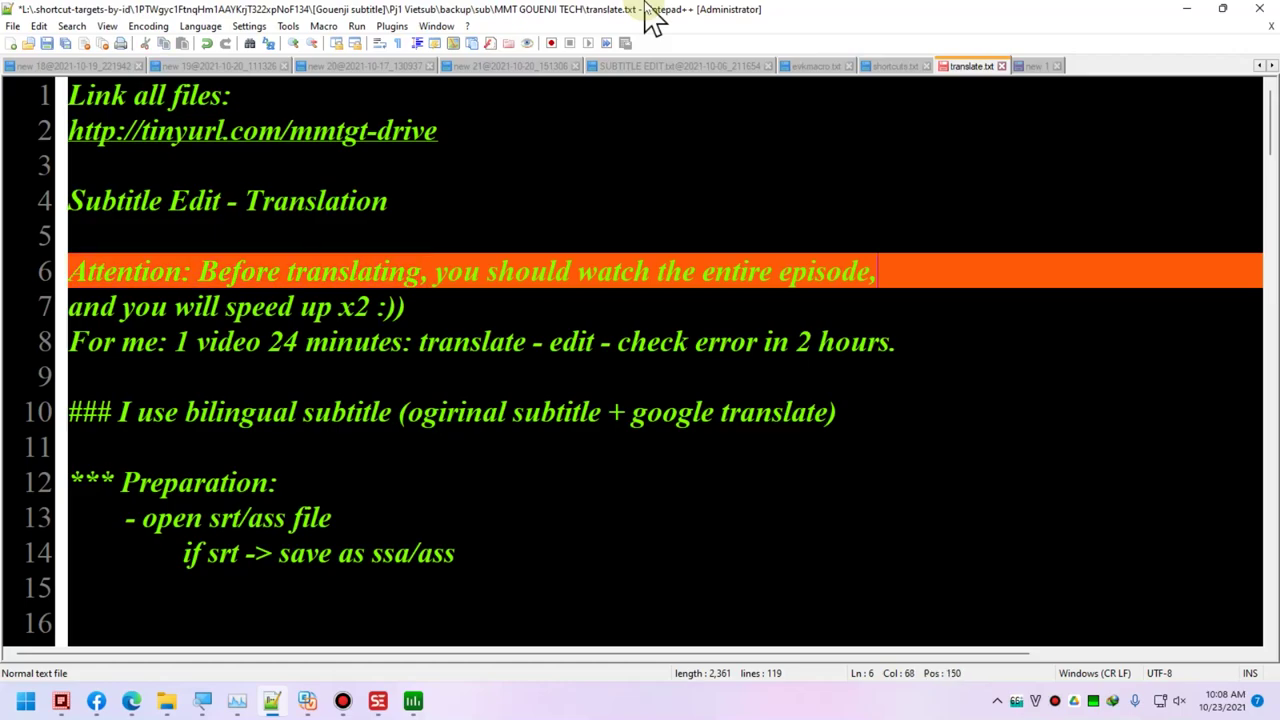
pyautogui.hotkey('shift', 'Right')
pyautogui.hotkey('ctrl', 'shift', 'Right')
pyautogui.hotkey('ctrl', 'shift', 'Right')
pyautogui.hotkey('ctrl', 'shift', 'Right')
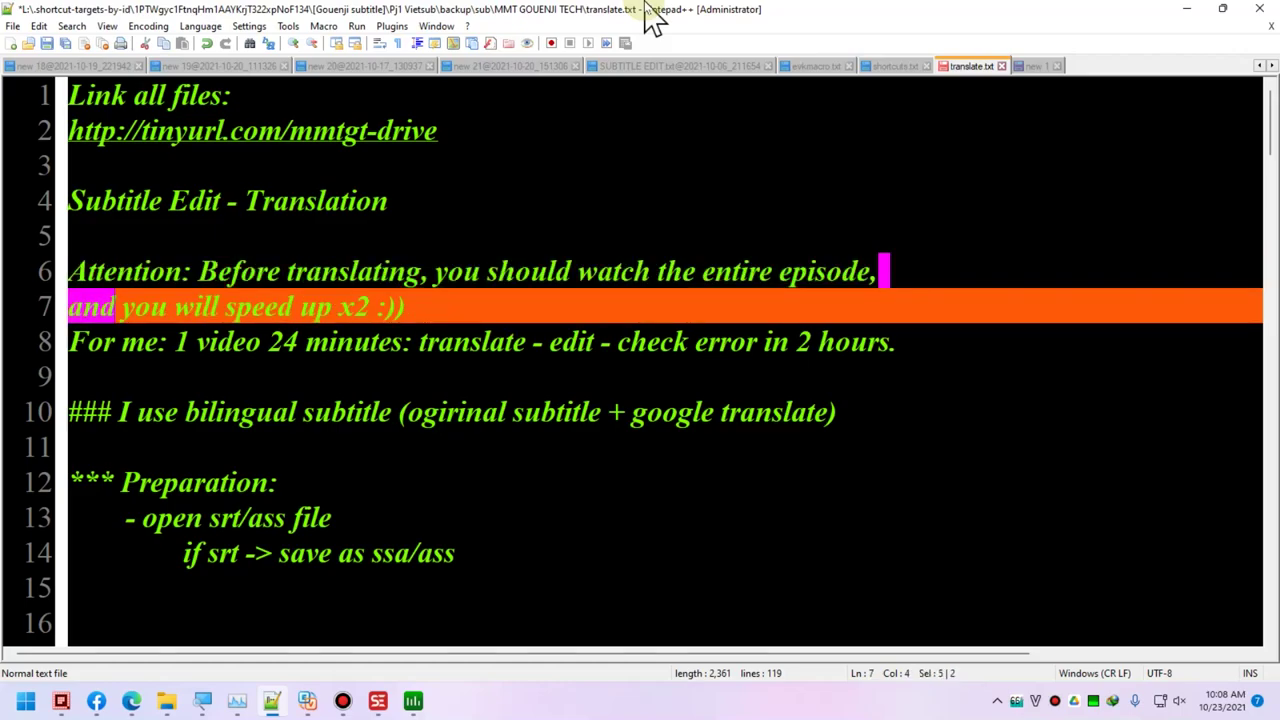
pyautogui.hotkey('ctrl', 'shift', 'Right')
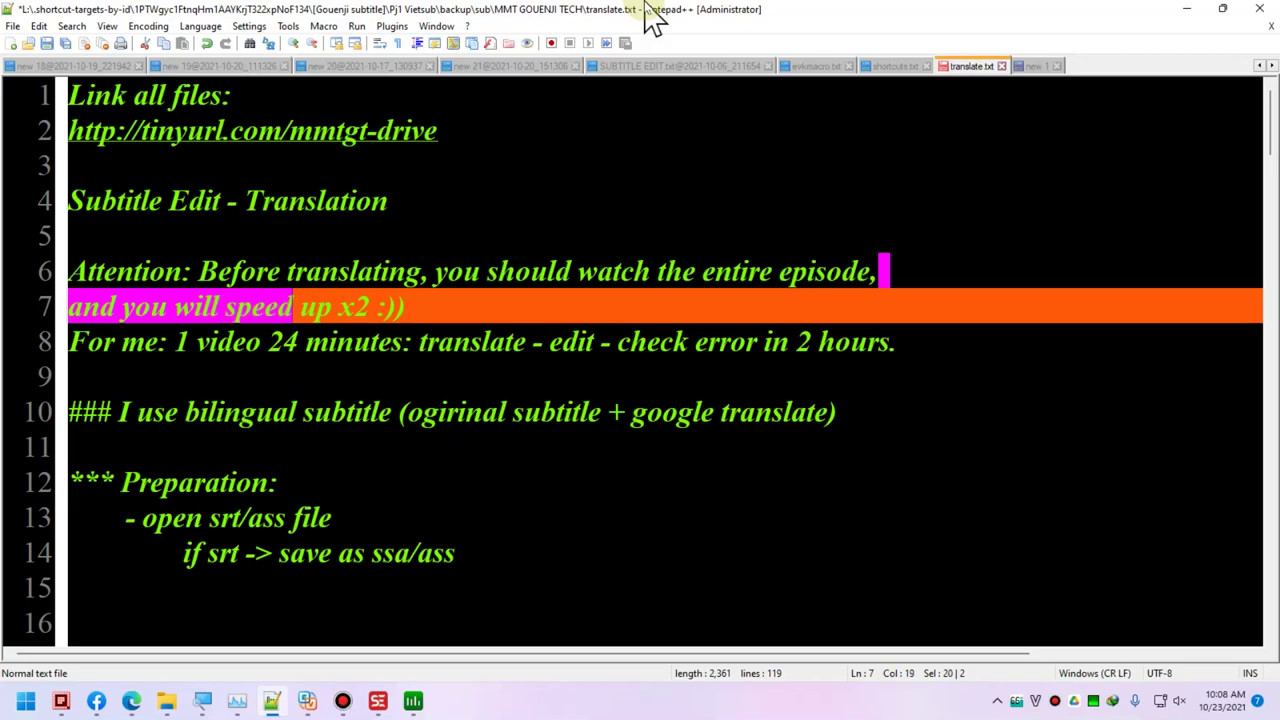
pyautogui.press('Down')
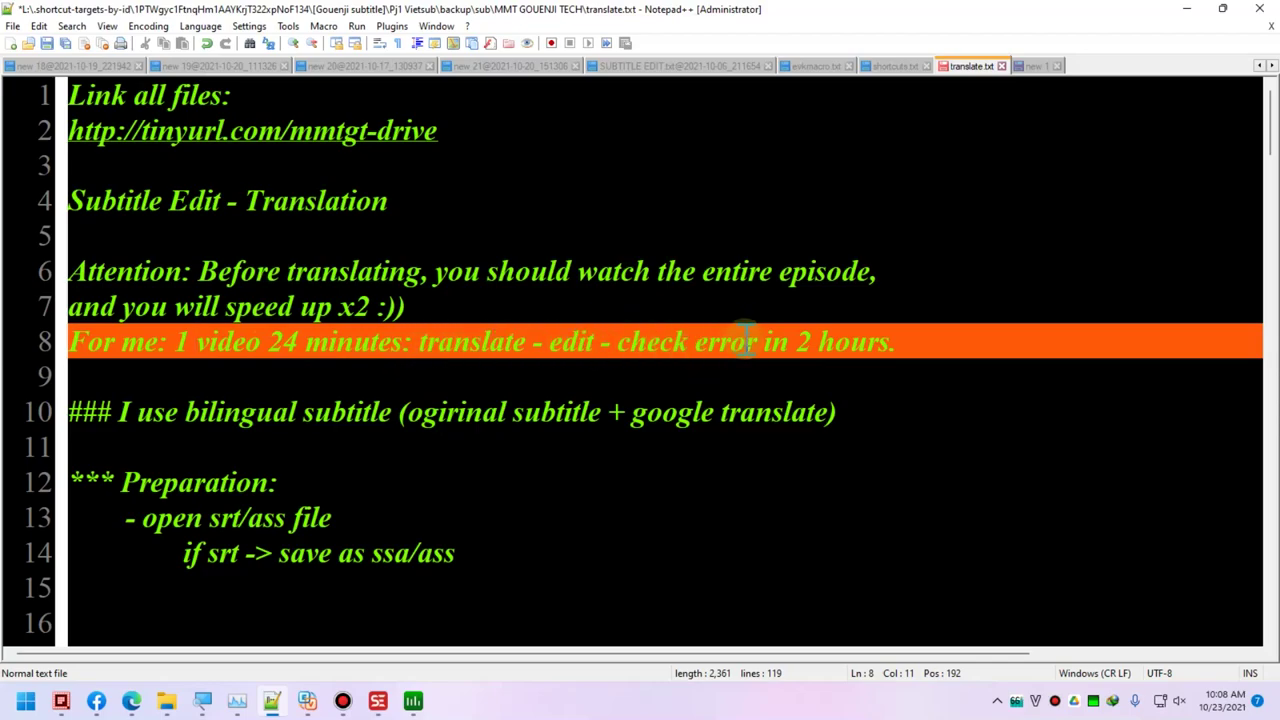
# - Review the notes on translation time and bilingual subtitles, and save translate.txt
pyautogui.click(786, 342)
pyautogui.click(905, 342)
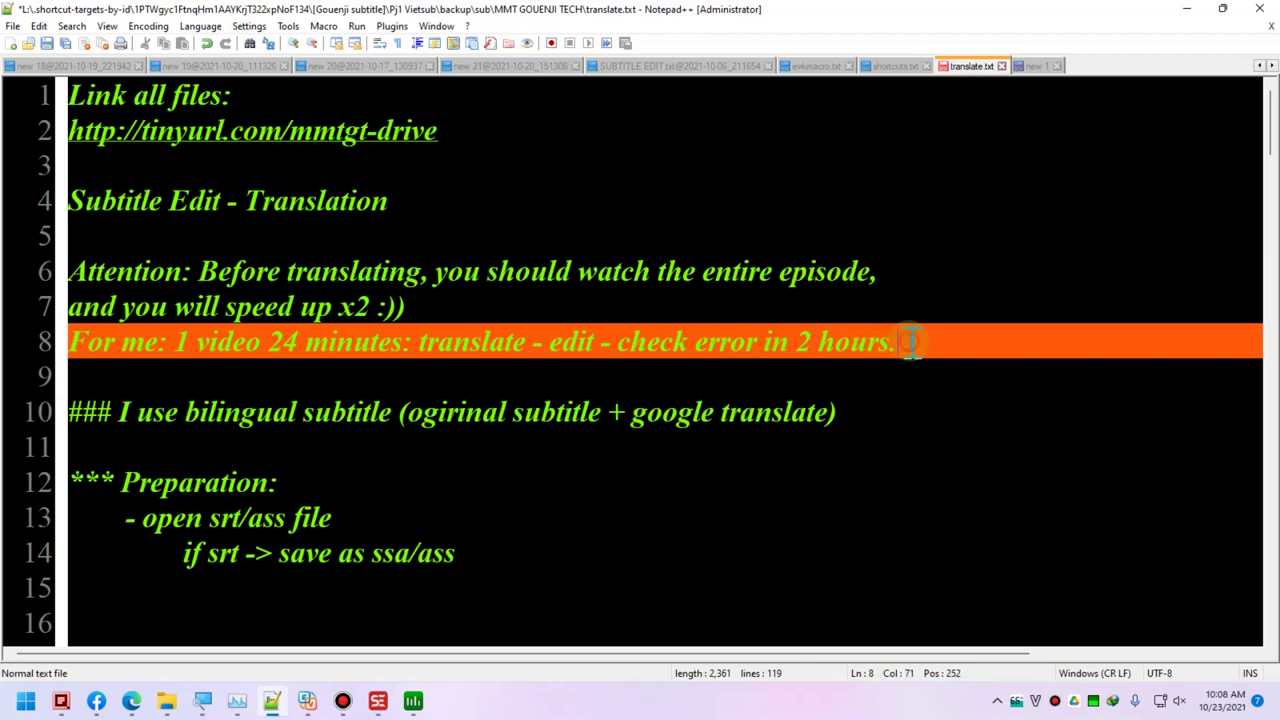
pyautogui.click(305, 370)
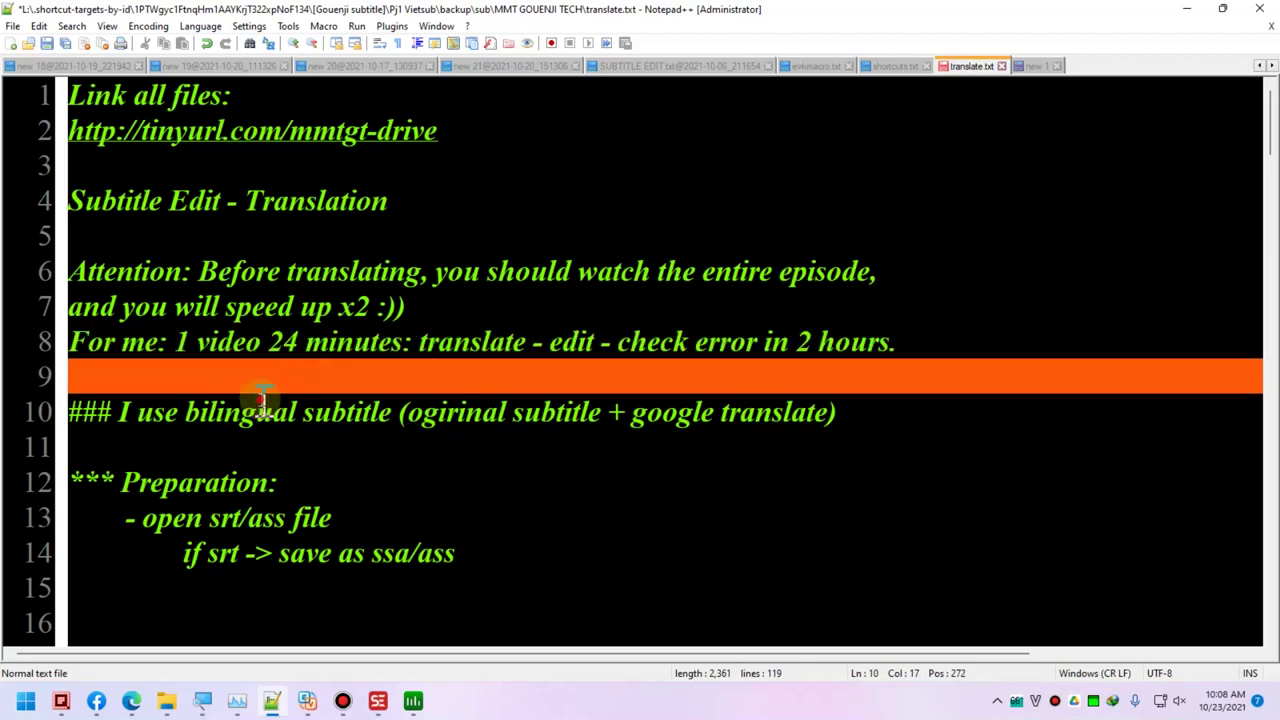
pyautogui.click(252, 410)
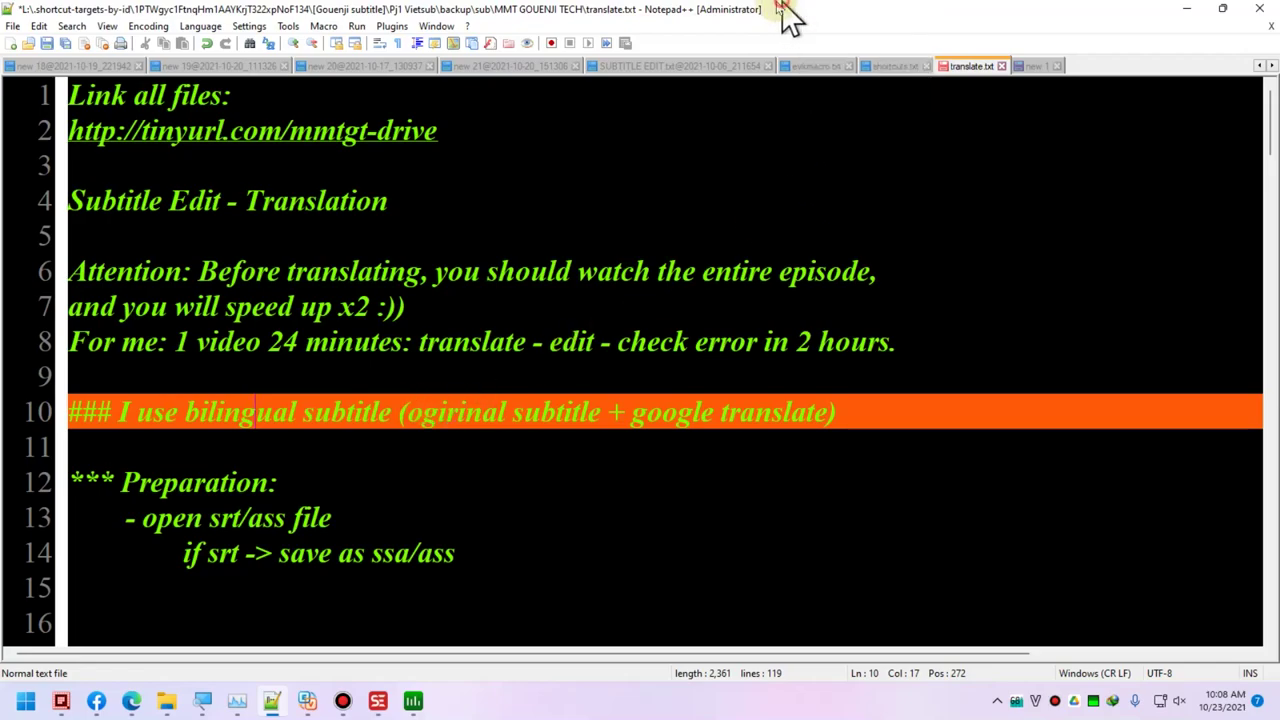
pyautogui.moveTo(410, 420); pyautogui.dragTo(594, 420)
pyautogui.click(594, 426)
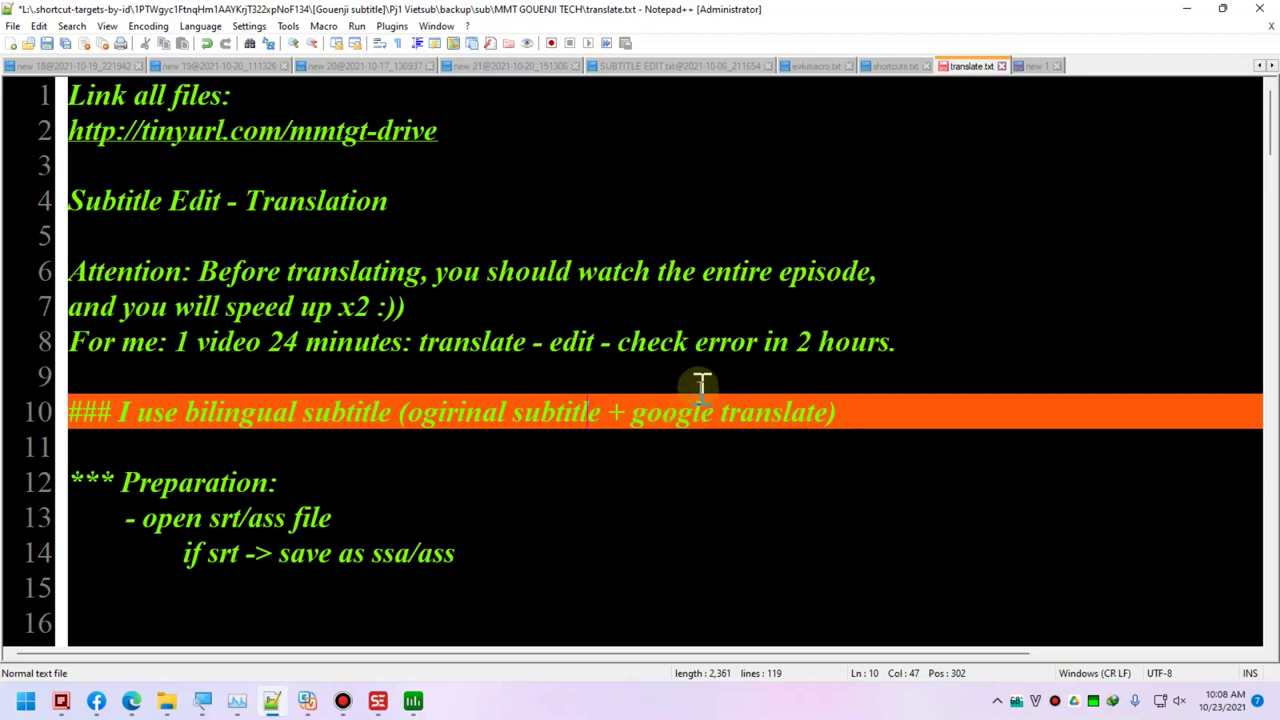
pyautogui.scroll(-2, 700, 389)
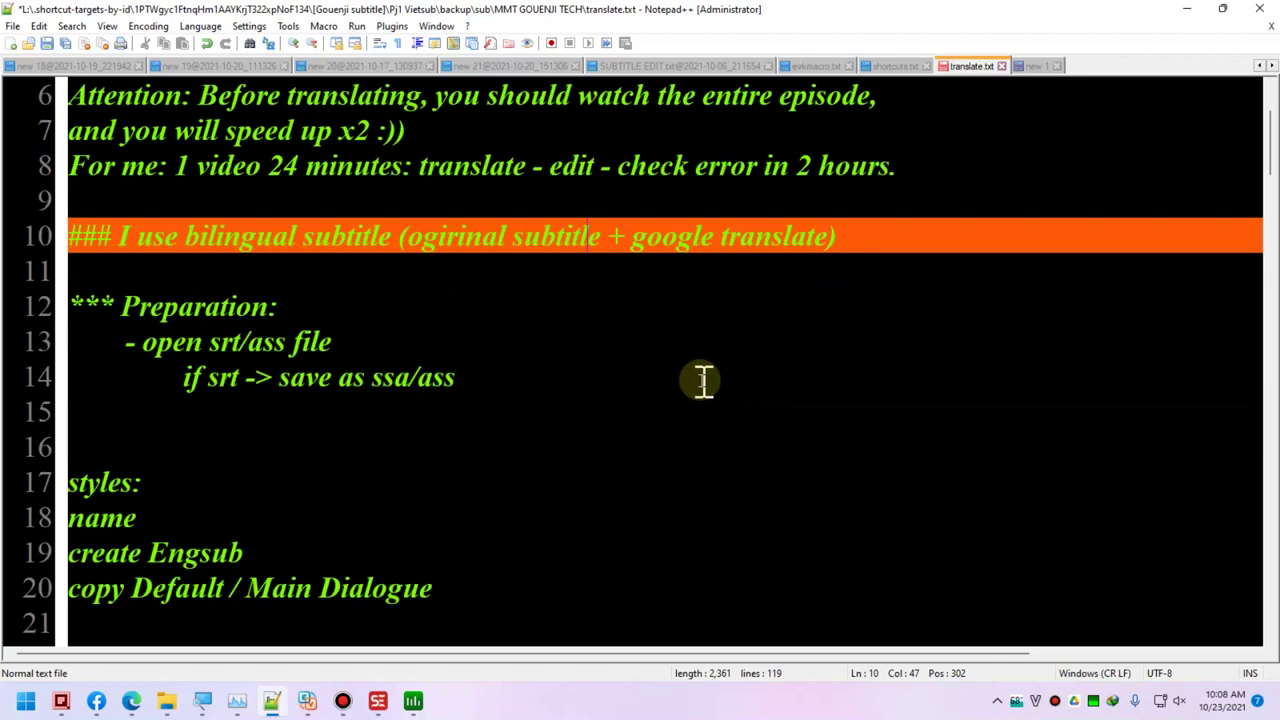
pyautogui.hotkey('ctrl', 's')
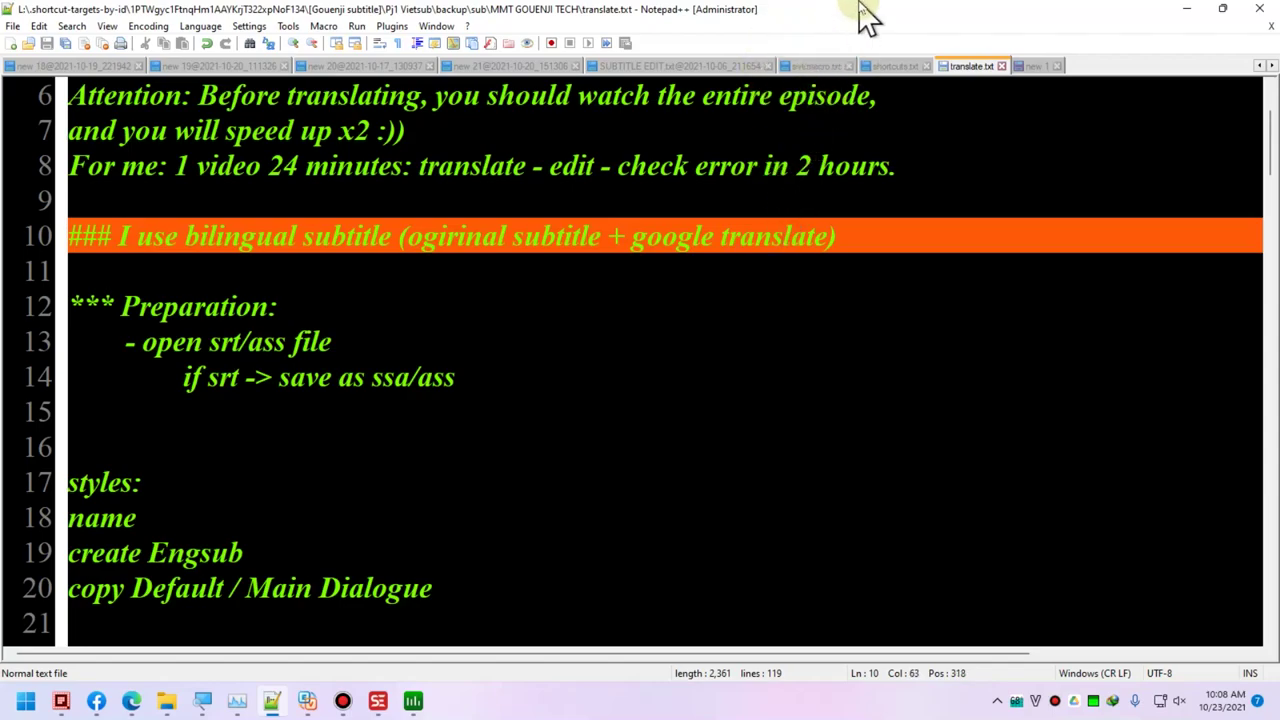
# - Read the Preparation section of the notes, including the item on opening an srt/ass file
pyautogui.click(871, 245)
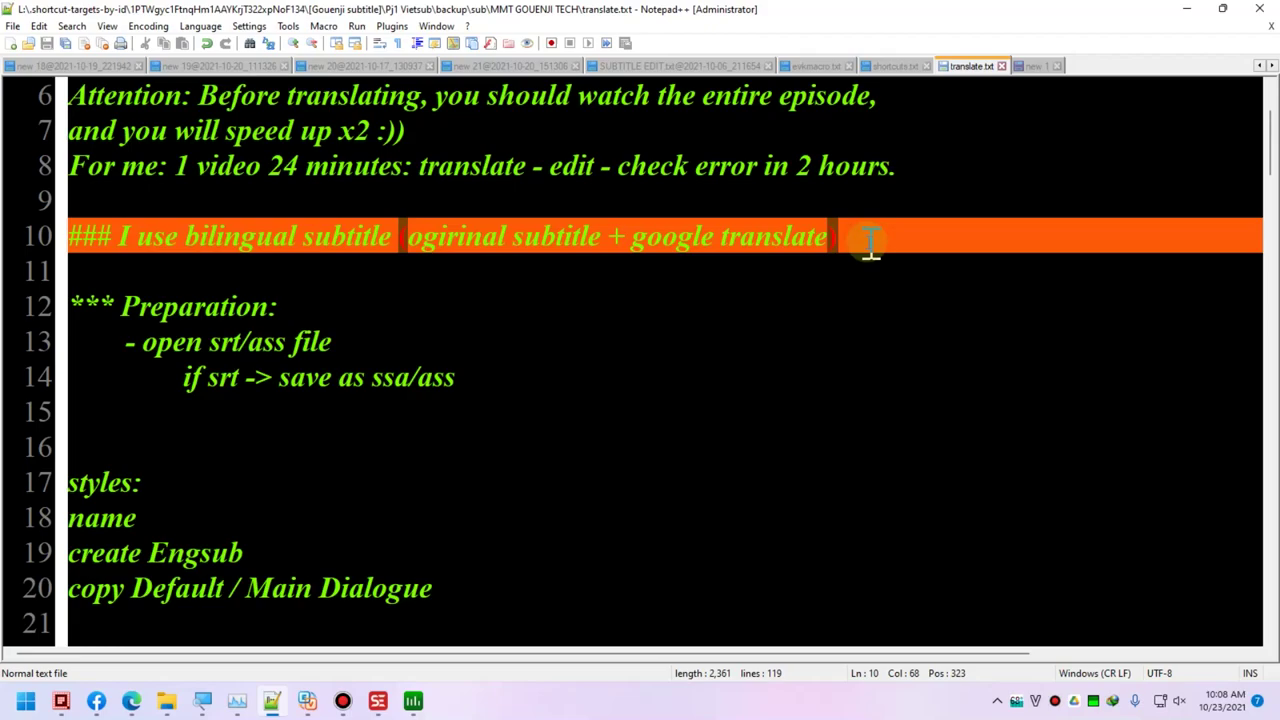
pyautogui.click(290, 277)
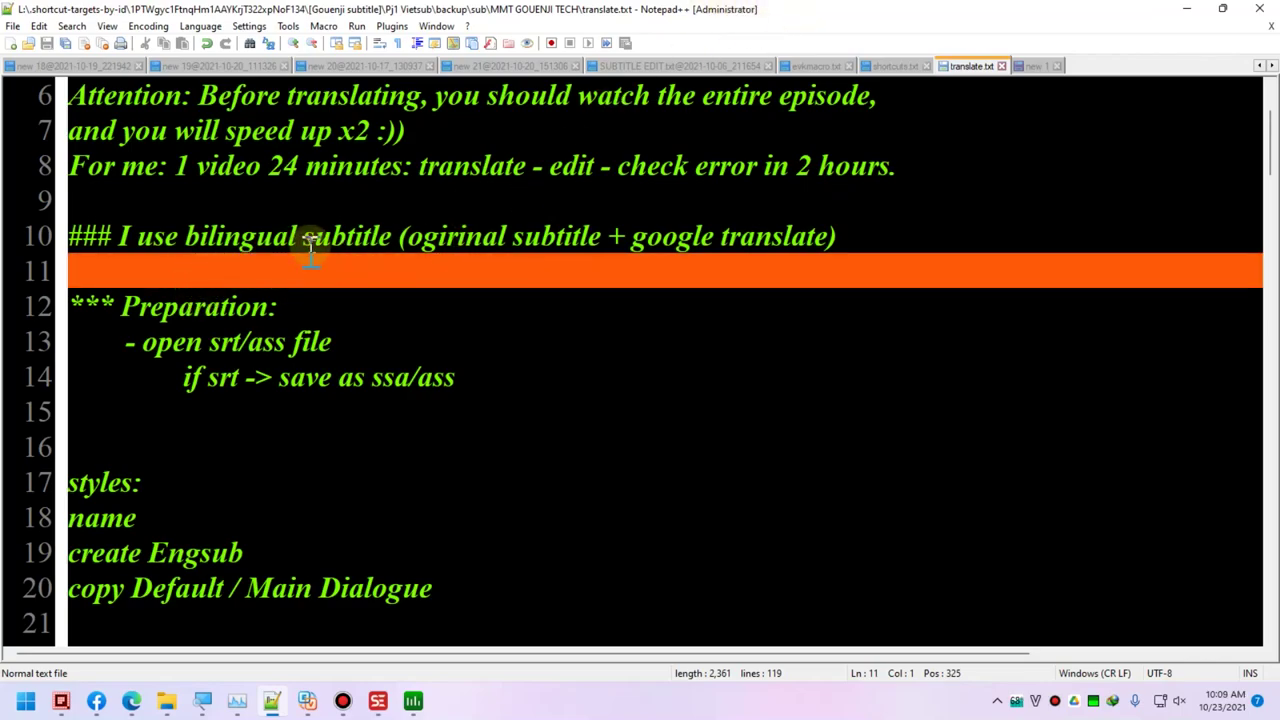
pyautogui.press('Down')
pyautogui.hotkey('ctrl', 'shift', 'Right')
pyautogui.hotkey('ctrl', 'shift', 'Right')
pyautogui.hotkey('ctrl', 'shift', 'Right')
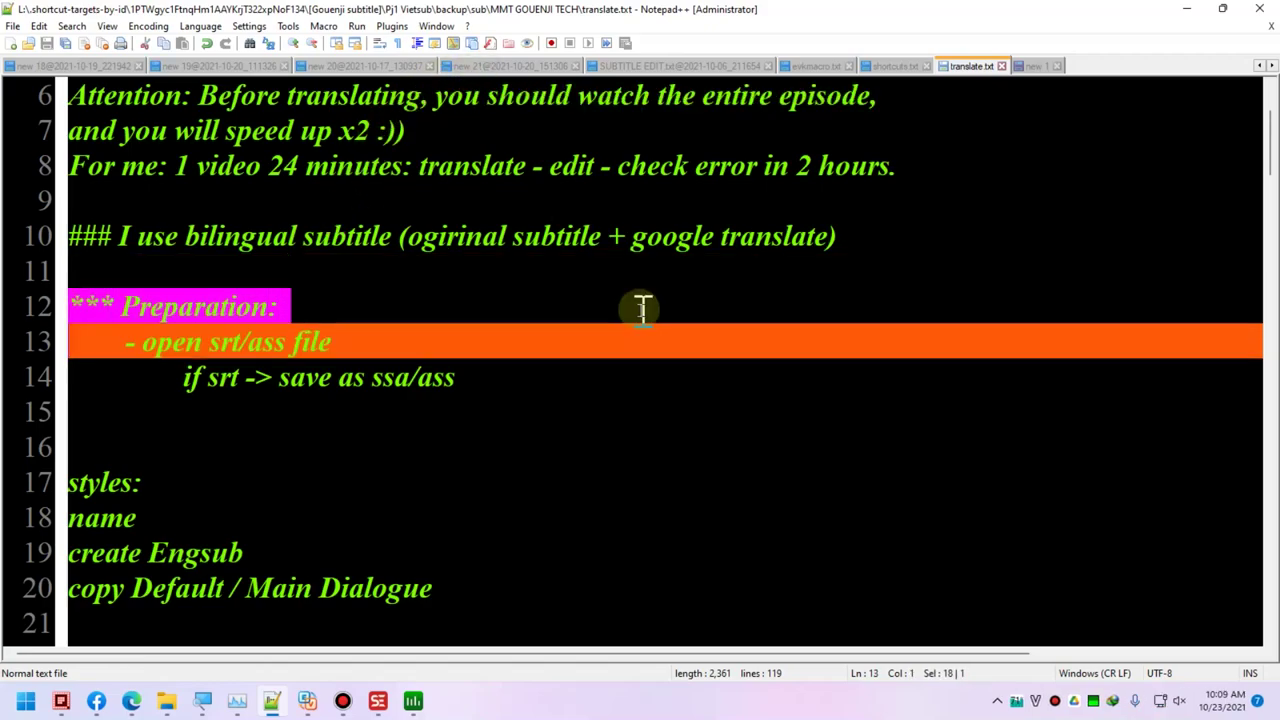
pyautogui.moveTo(212, 340); pyautogui.dragTo(247, 341)
pyautogui.click(303, 340)
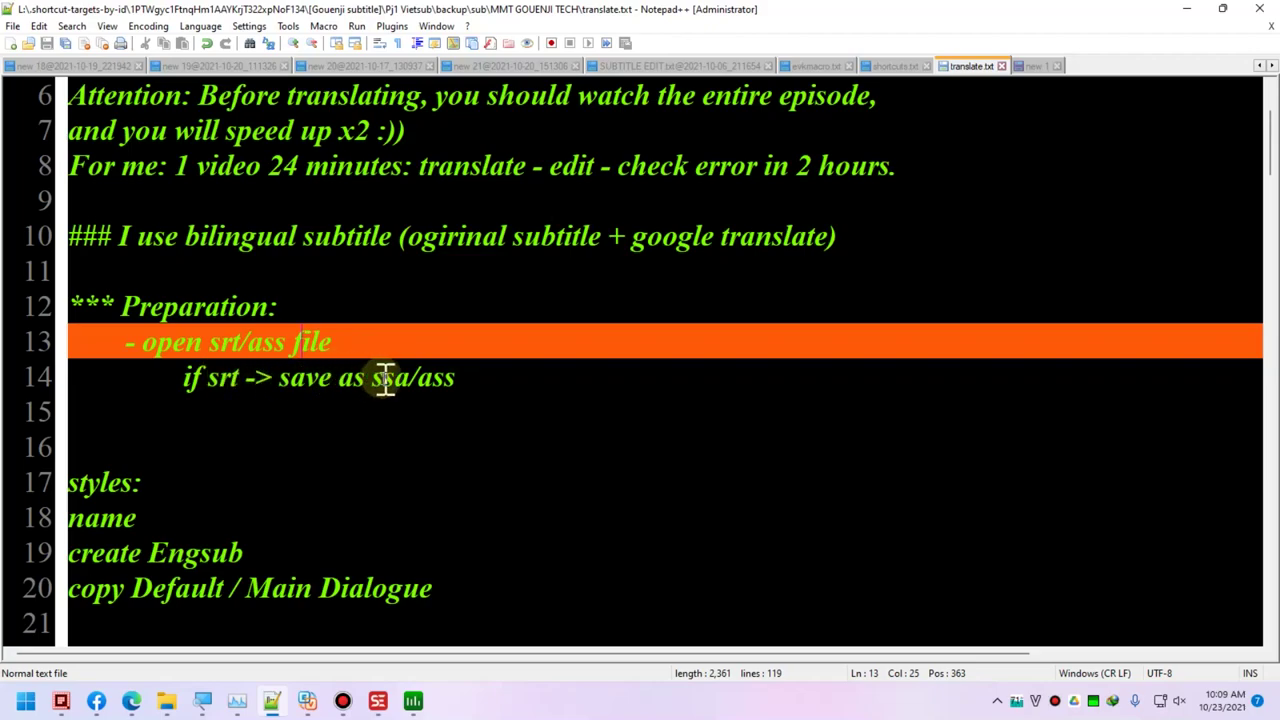
# - Switch to Subtitle Edit and examine the list of available subtitle formats
pyautogui.hotkey('alt', 'Tab')
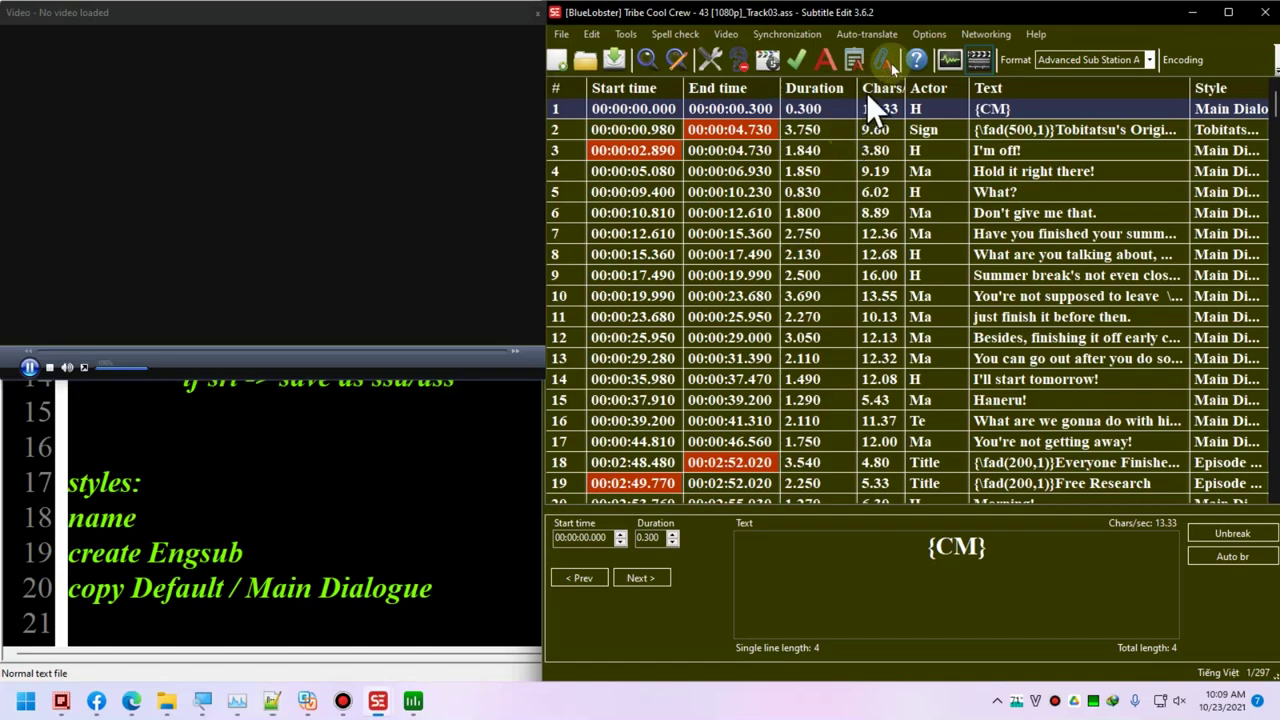
pyautogui.click(1066, 60)
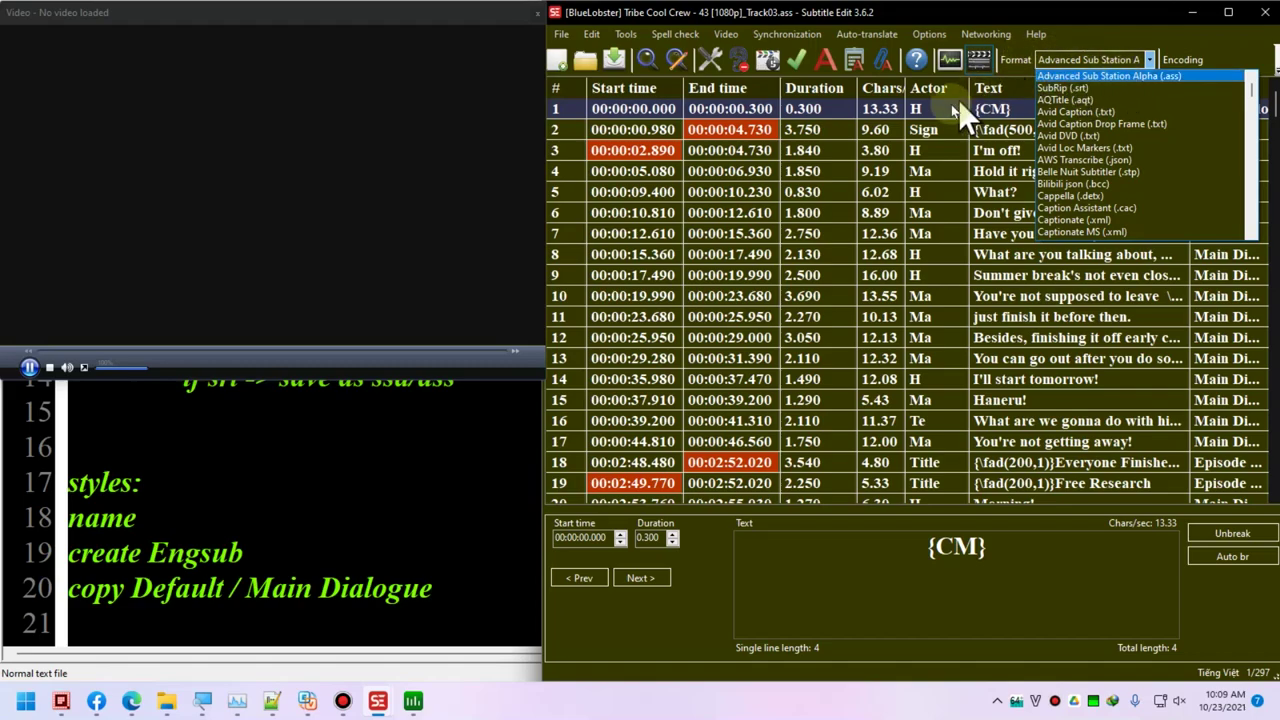
pyautogui.click(895, 116)
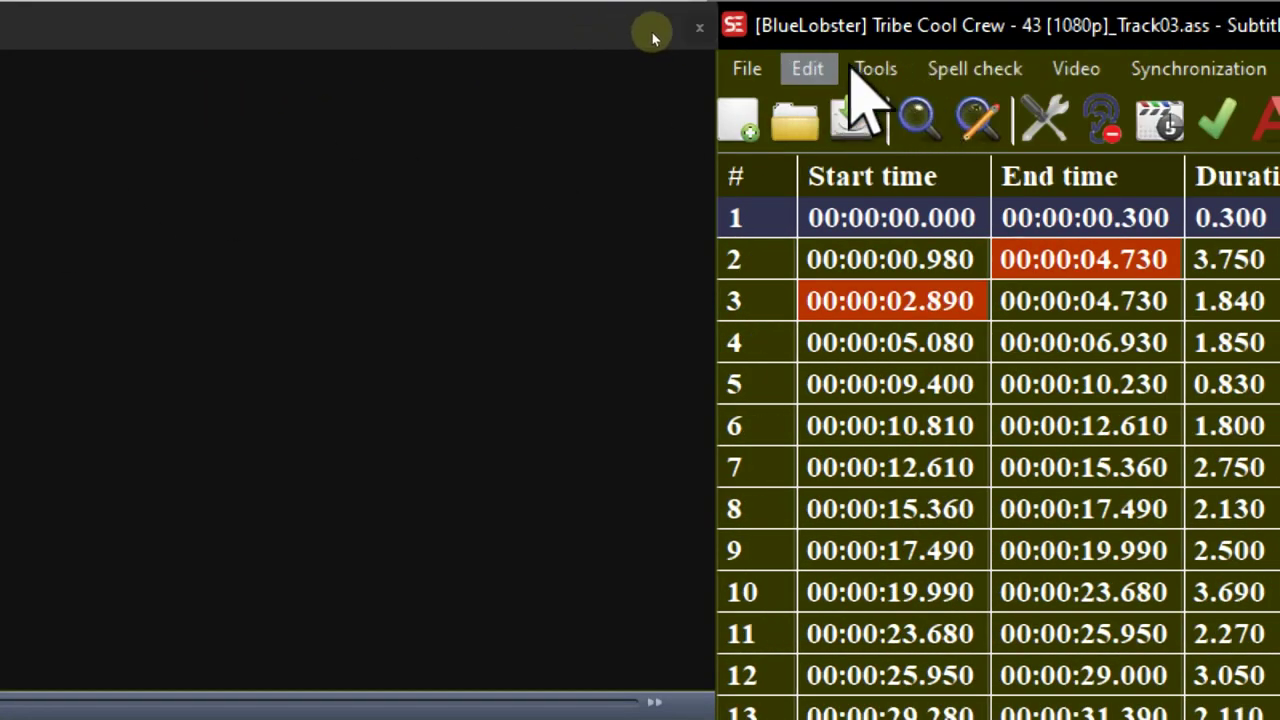
# - Examine the file types offered for saving the subtitle under another format, including Advanced Sub Station Alpha, without saving it
pyautogui.click(747, 68)
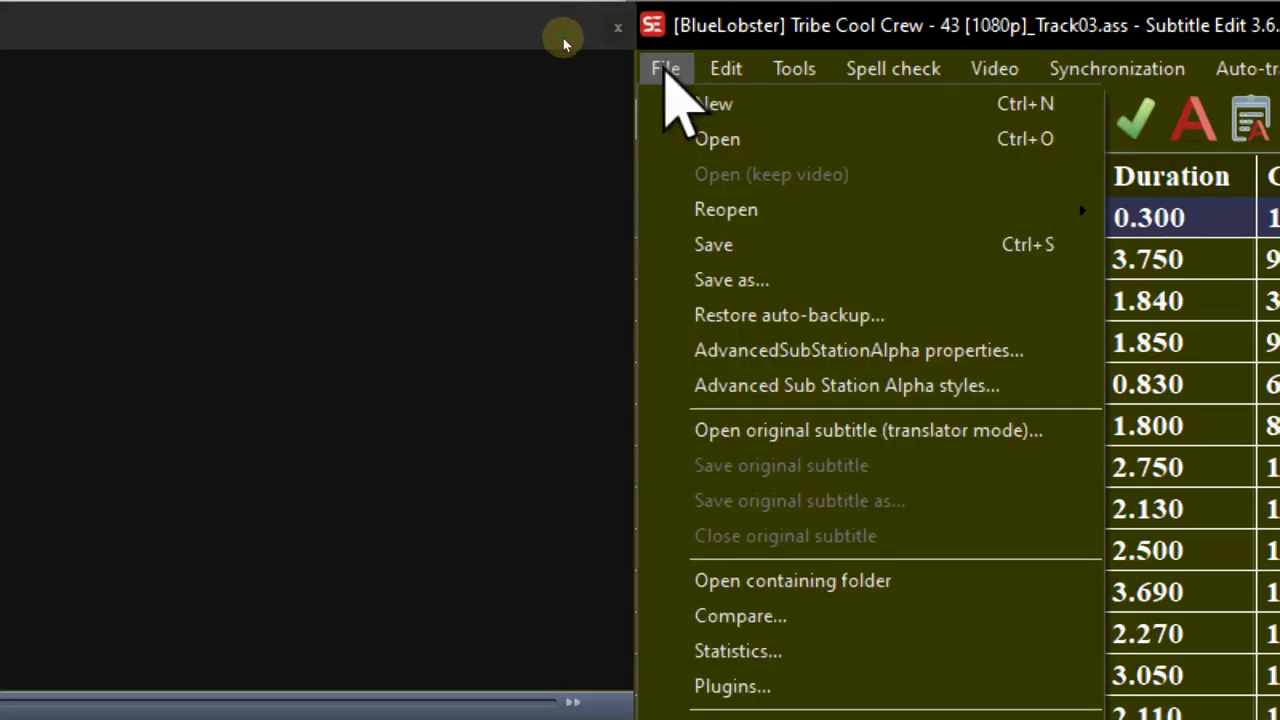
pyautogui.click(809, 229)
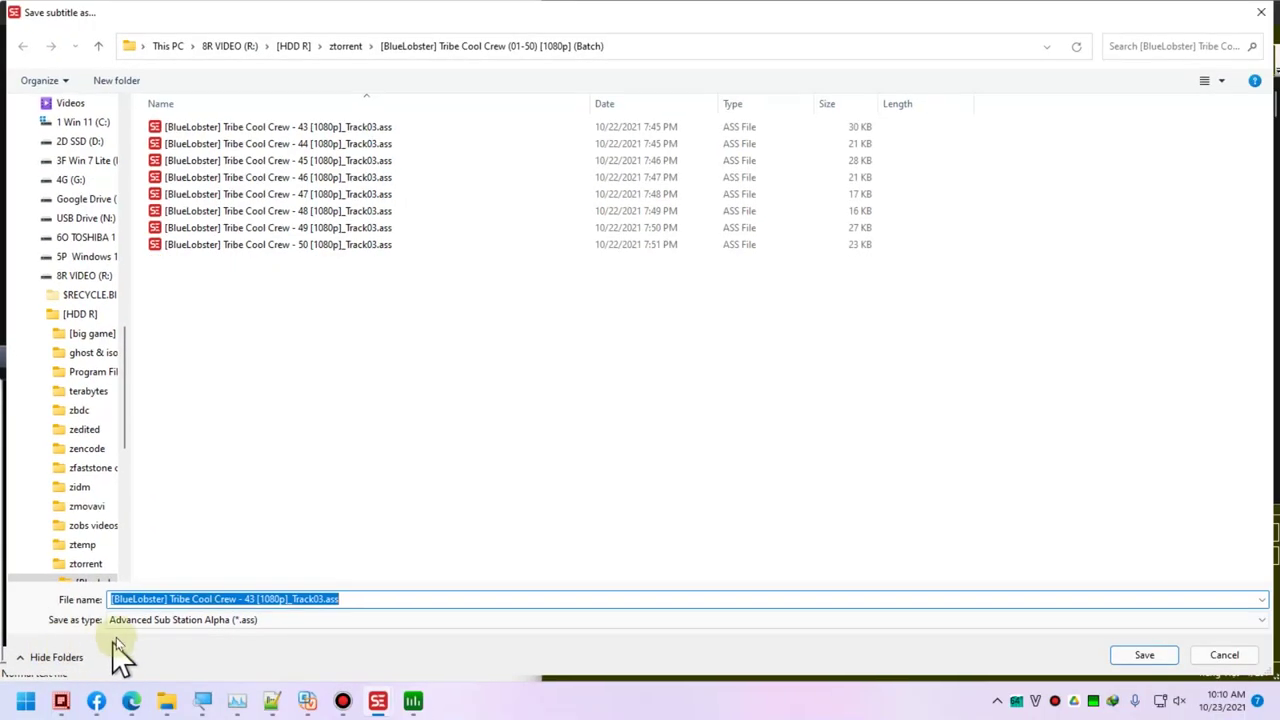
pyautogui.click(130, 620)
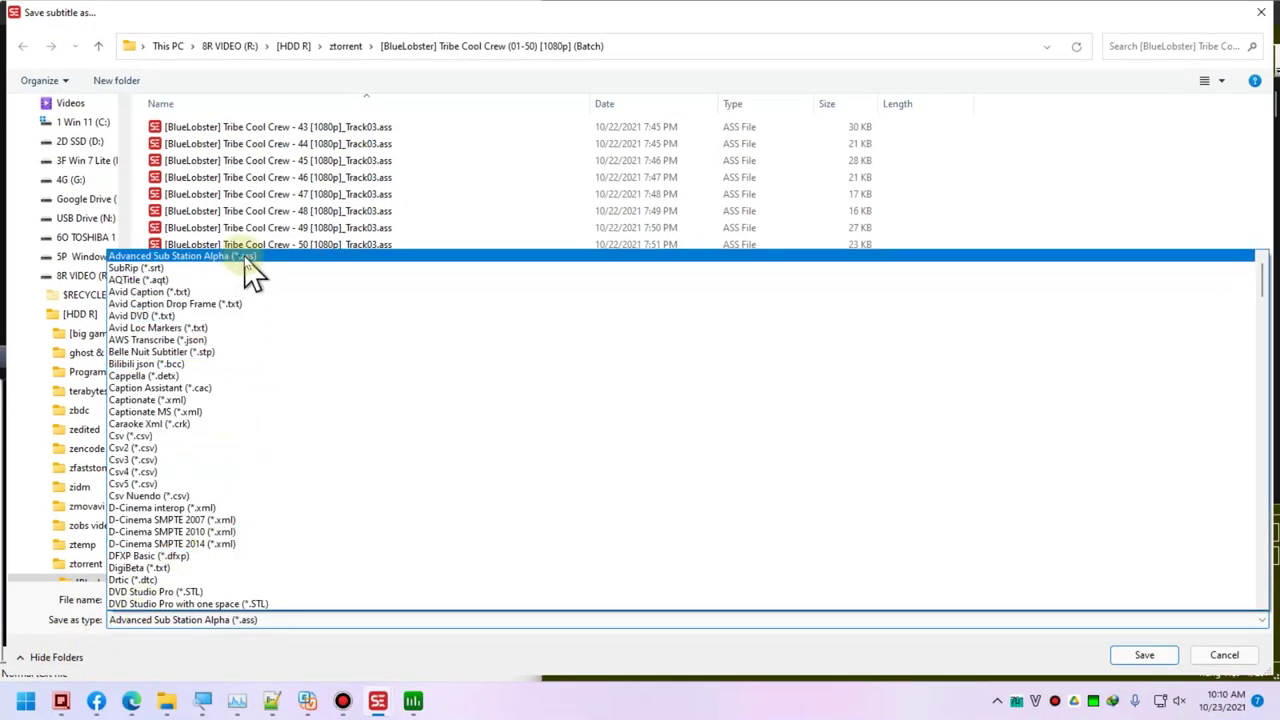
pyautogui.click(1155, 170)
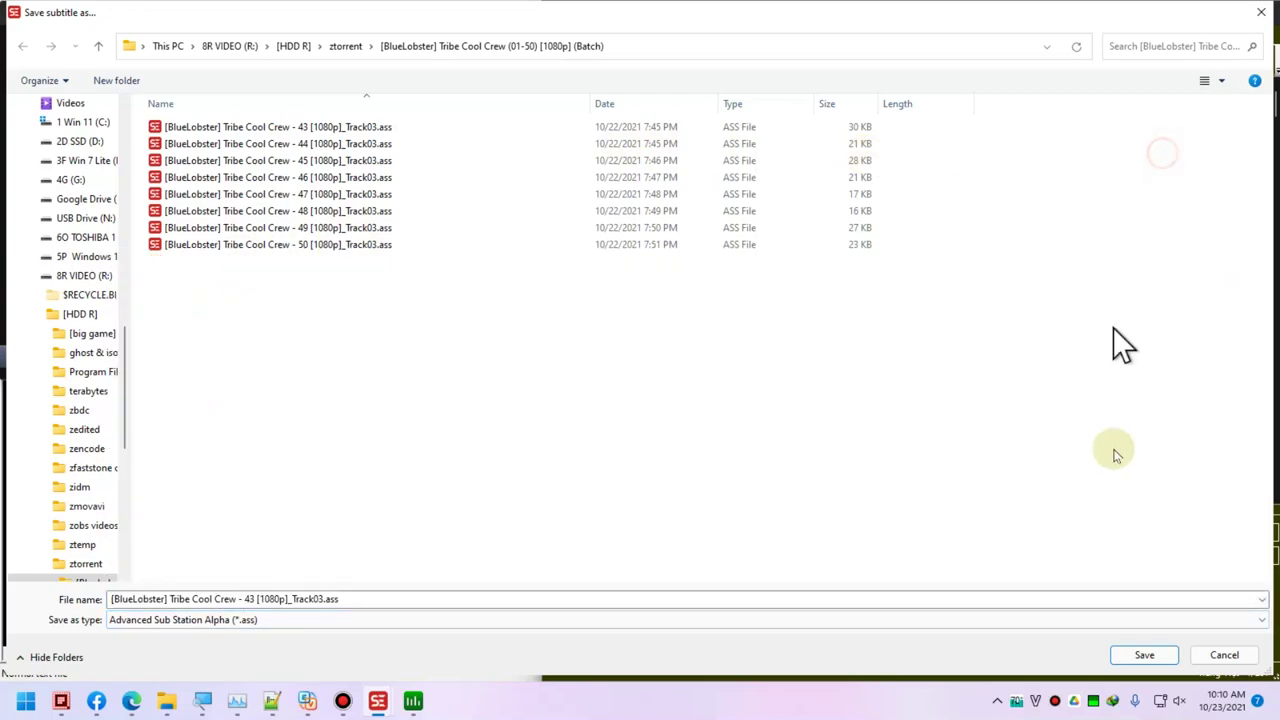
pyautogui.click(1206, 662)
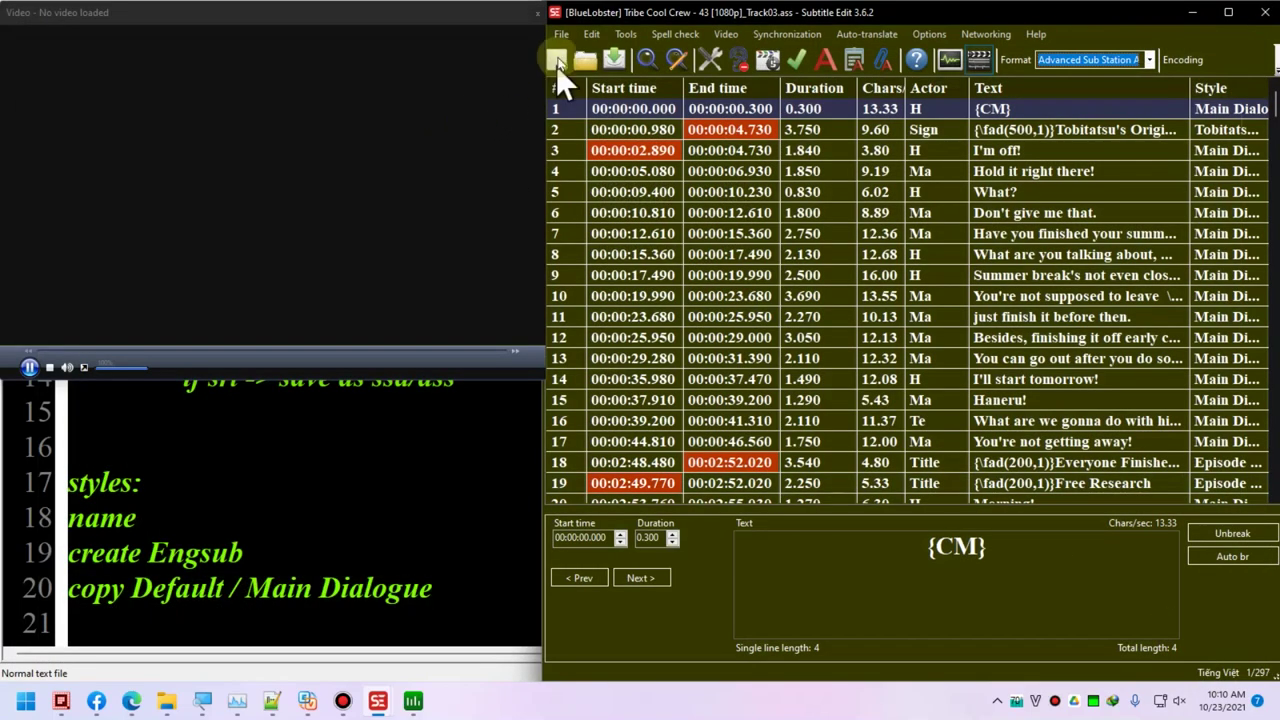
# - Switch to translate.txt and add the item "- open video" below the save-as line in the Preparation section
pyautogui.click(245, 425)
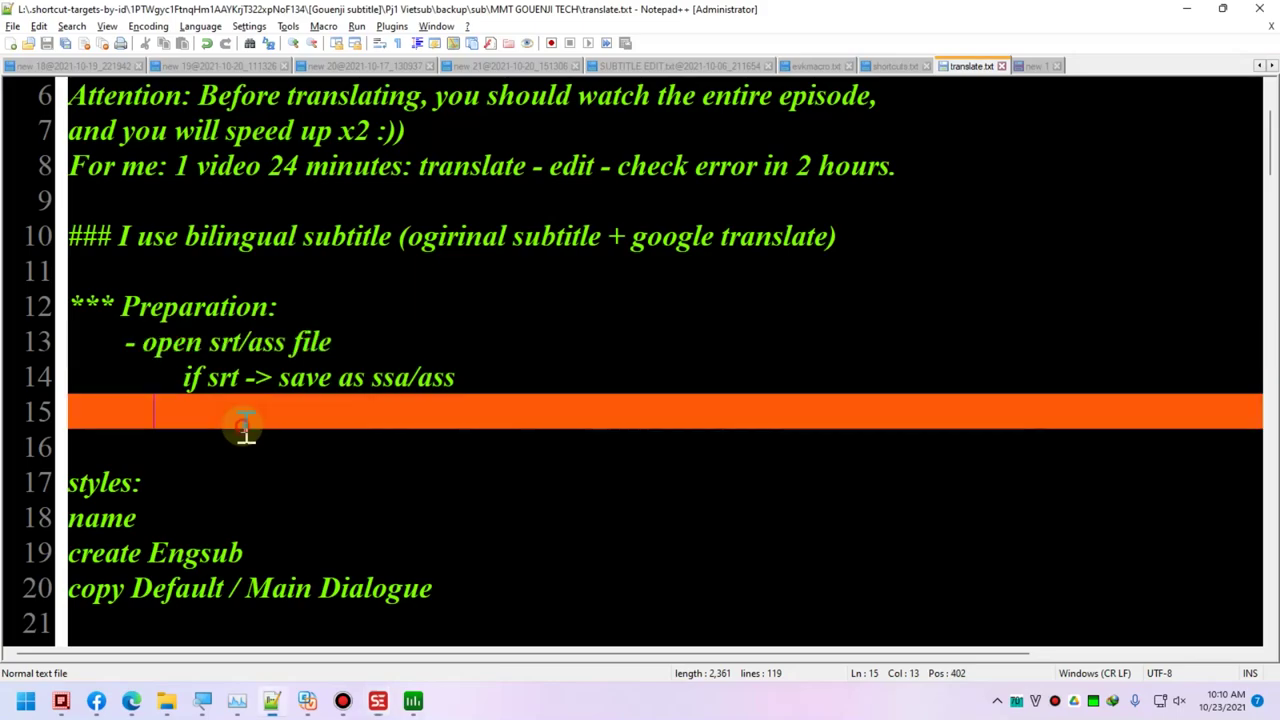
pyautogui.scroll(-2, 240, 420)
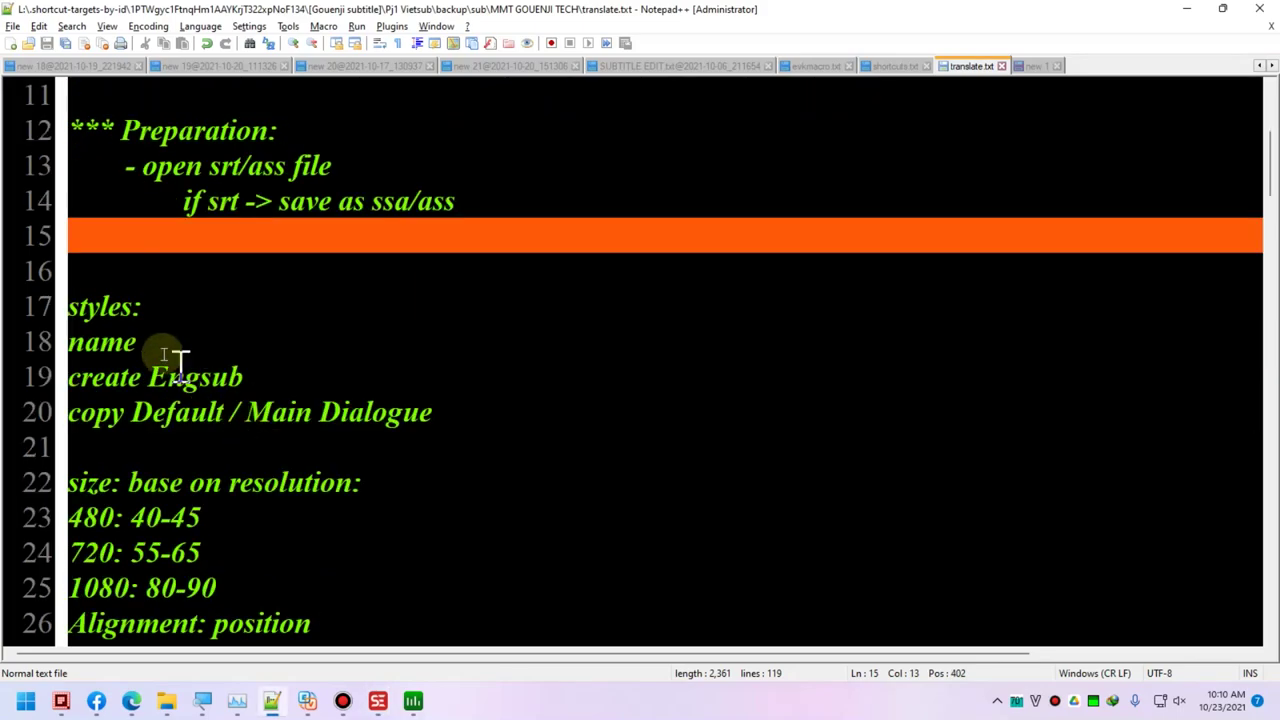
pyautogui.click(279, 200)
pyautogui.click(478, 198)
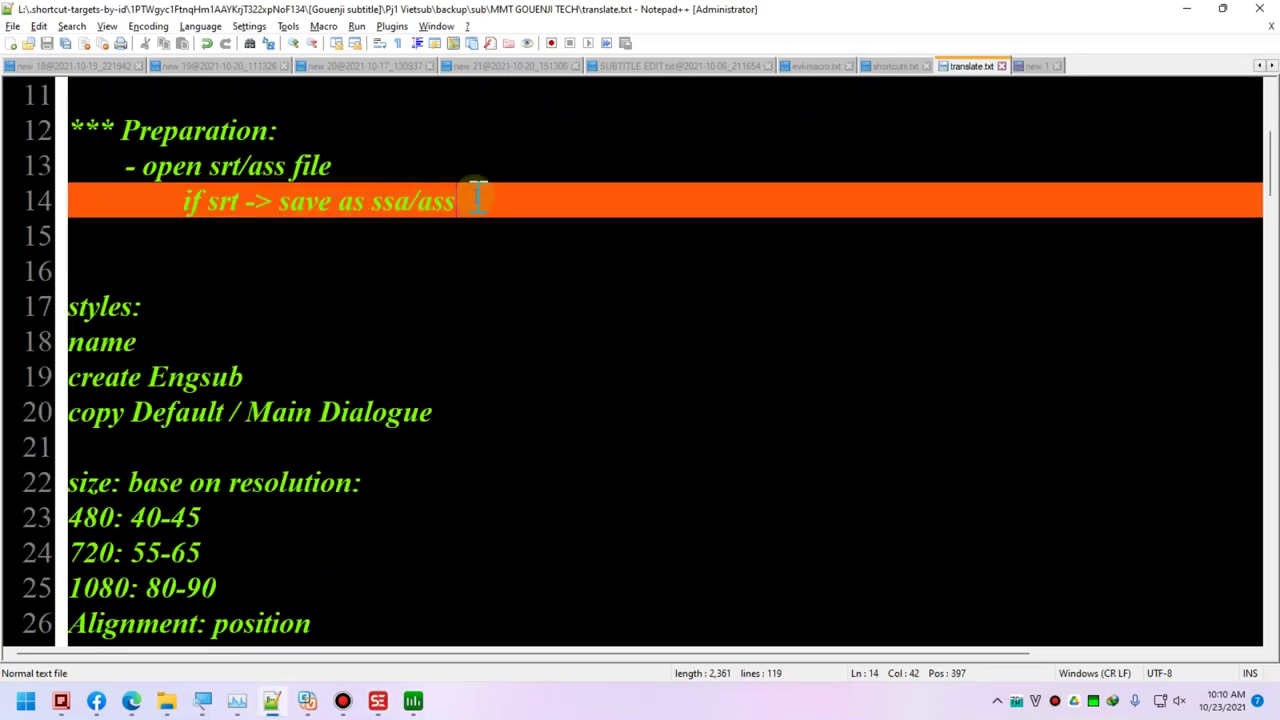
pyautogui.press('Return')
pyautogui.write('open viod')
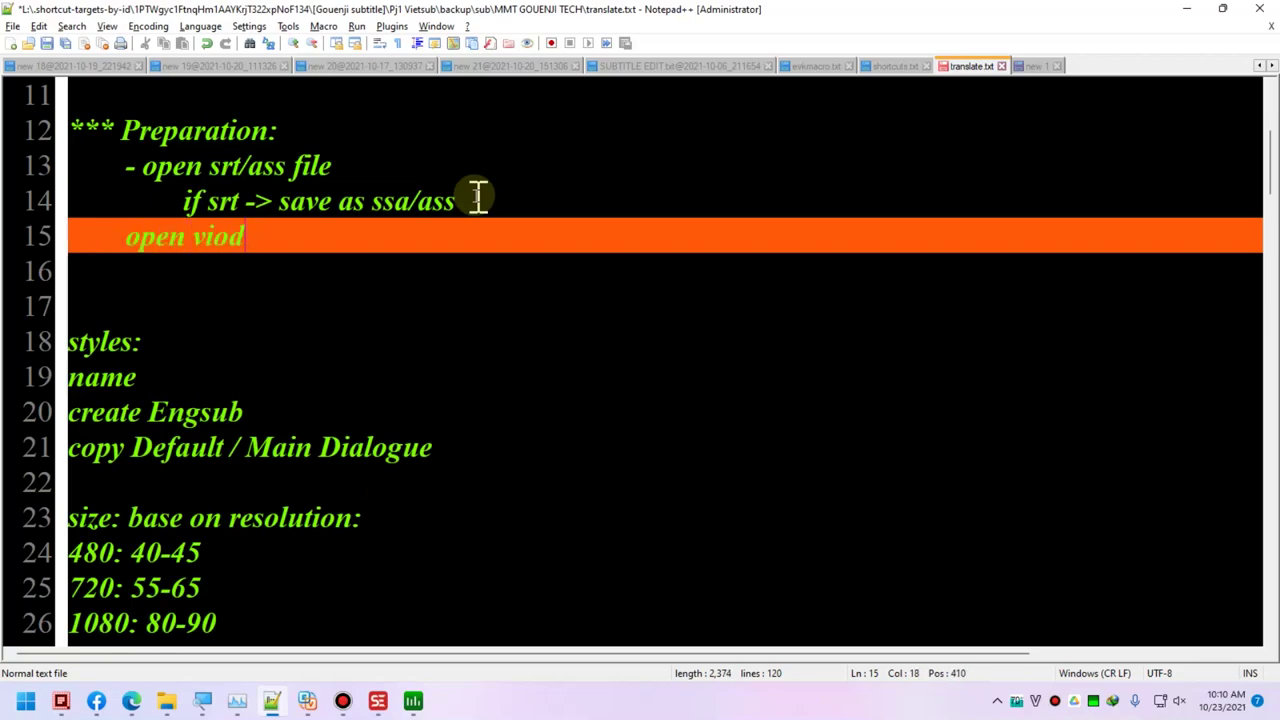
pyautogui.write('-')
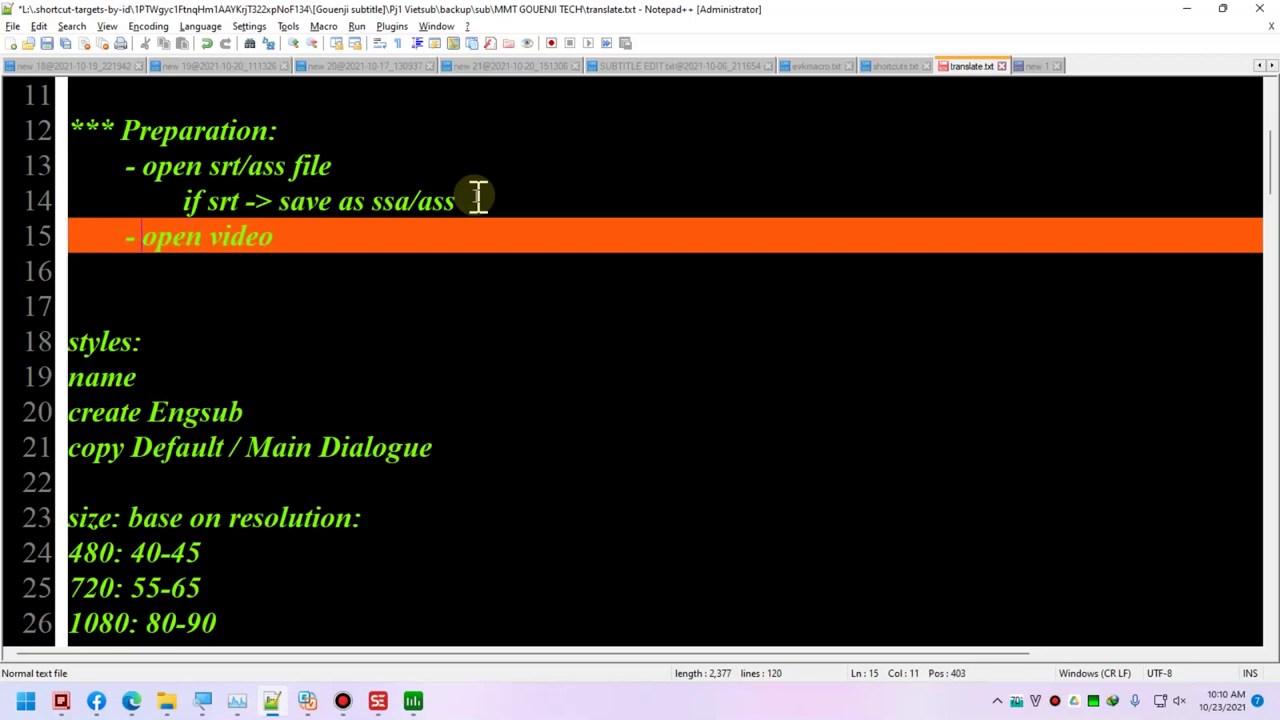
# - Switch to Subtitle Edit and open the video file "[BlueLobster] Tribe Cool Crew - 43 [1080p].mkv"
pyautogui.hotkey('alt', 'Tab')
pyautogui.click(743, 33)
pyautogui.click(742, 48)
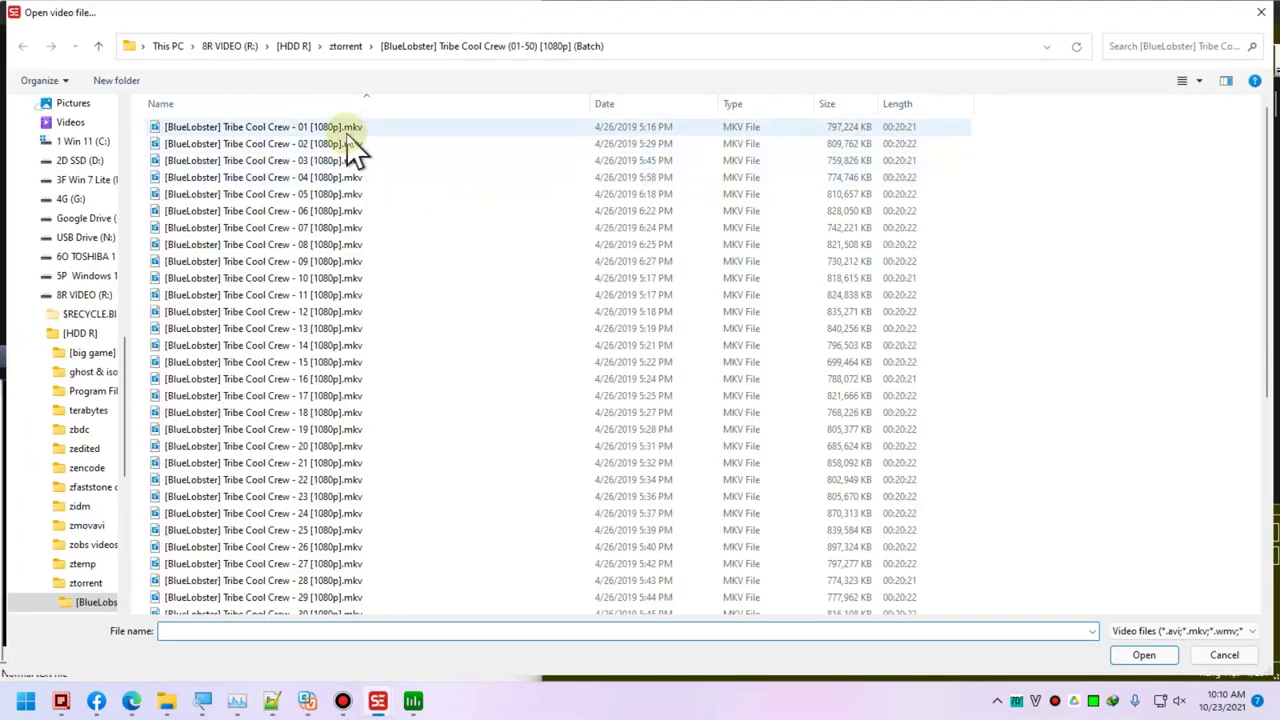
pyautogui.scroll(-7, 410, 260)
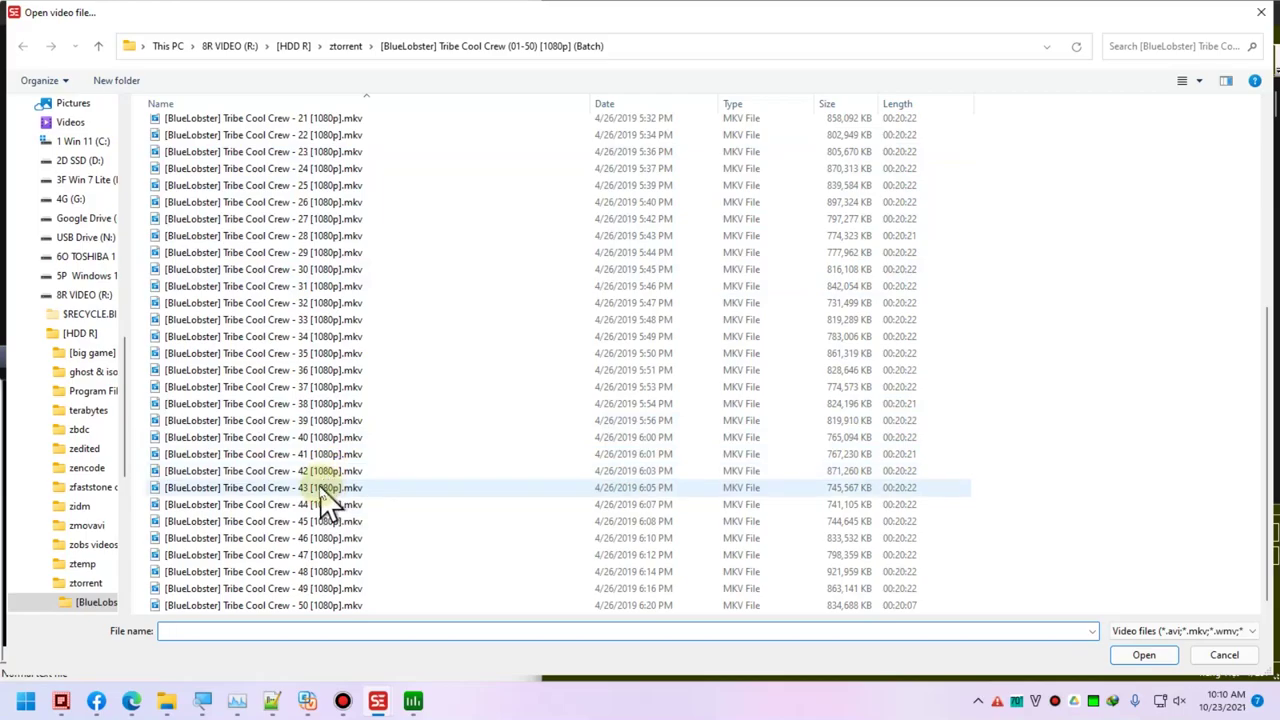
pyautogui.doubleClick(325, 490)
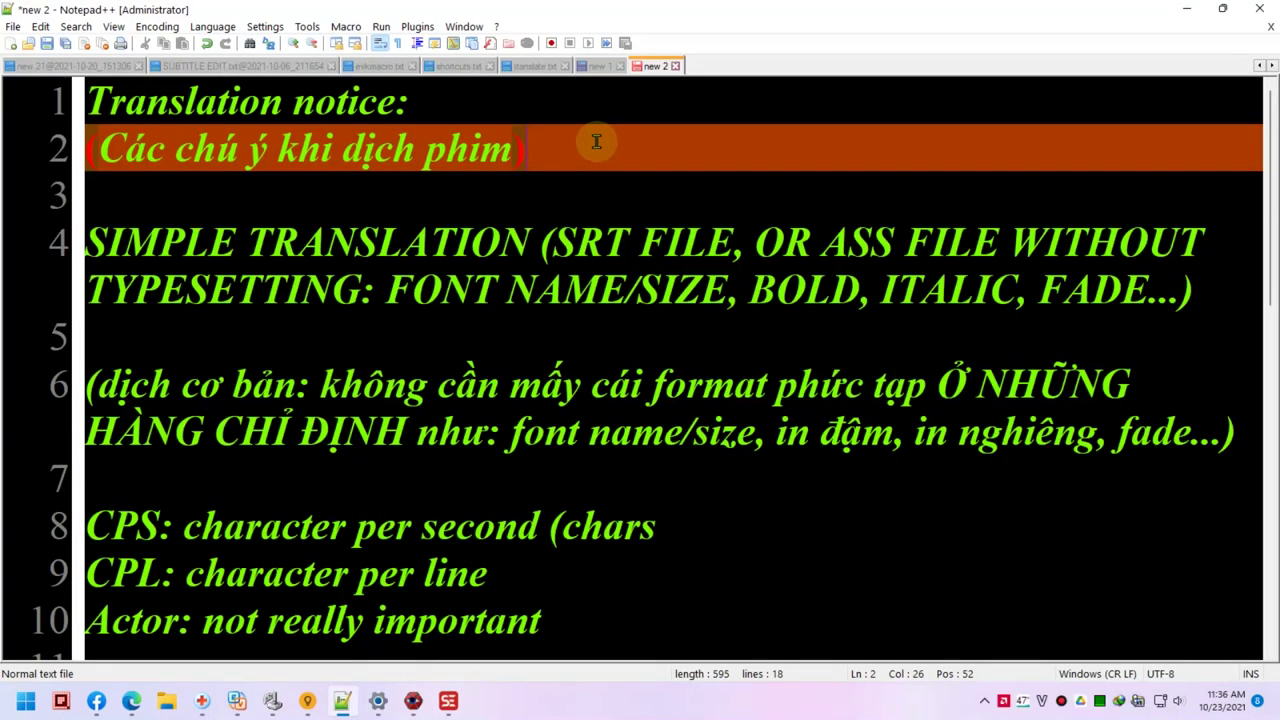
# - Read the "Translation notice" heading and its Vietnamese version in the new 2 notes, highlighting the words
pyautogui.hotkey('ctrl', 'z')
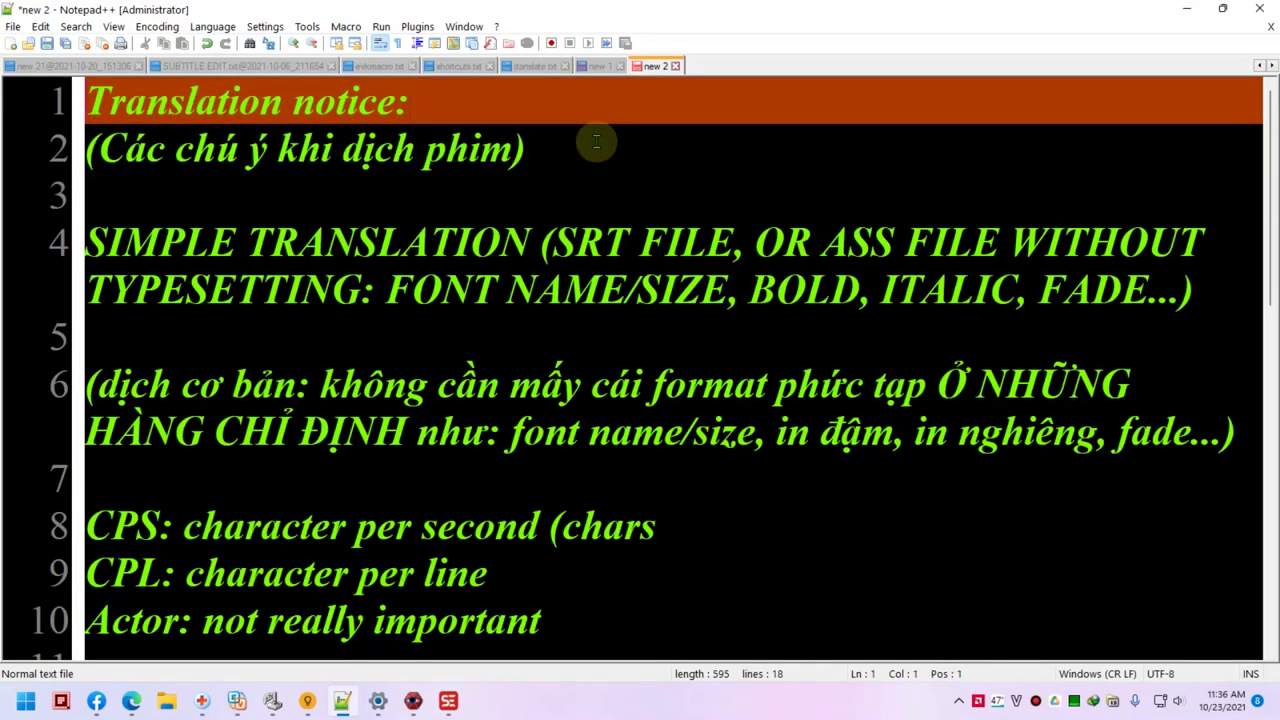
pyautogui.hotkey('ctrl', 'shift', 'Right')
pyautogui.press('Right')
pyautogui.hotkey('shift', 'End')
pyautogui.hotkey('shift', 'Down')
# - Read the SIMPLE TRANSLATION note on SRT and ASS files without typesetting and its Vietnamese version, highlighting key words
pyautogui.click(476, 241)
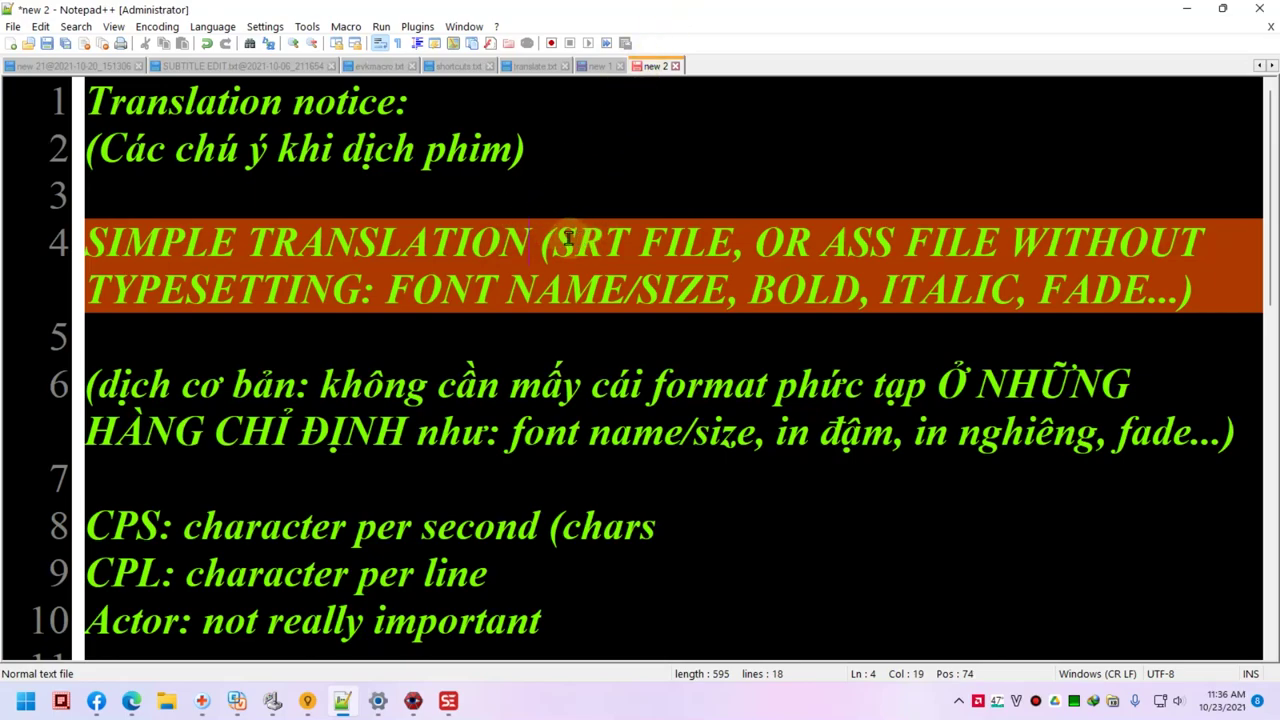
pyautogui.moveTo(553, 240); pyautogui.dragTo(735, 245)
pyautogui.click(780, 243)
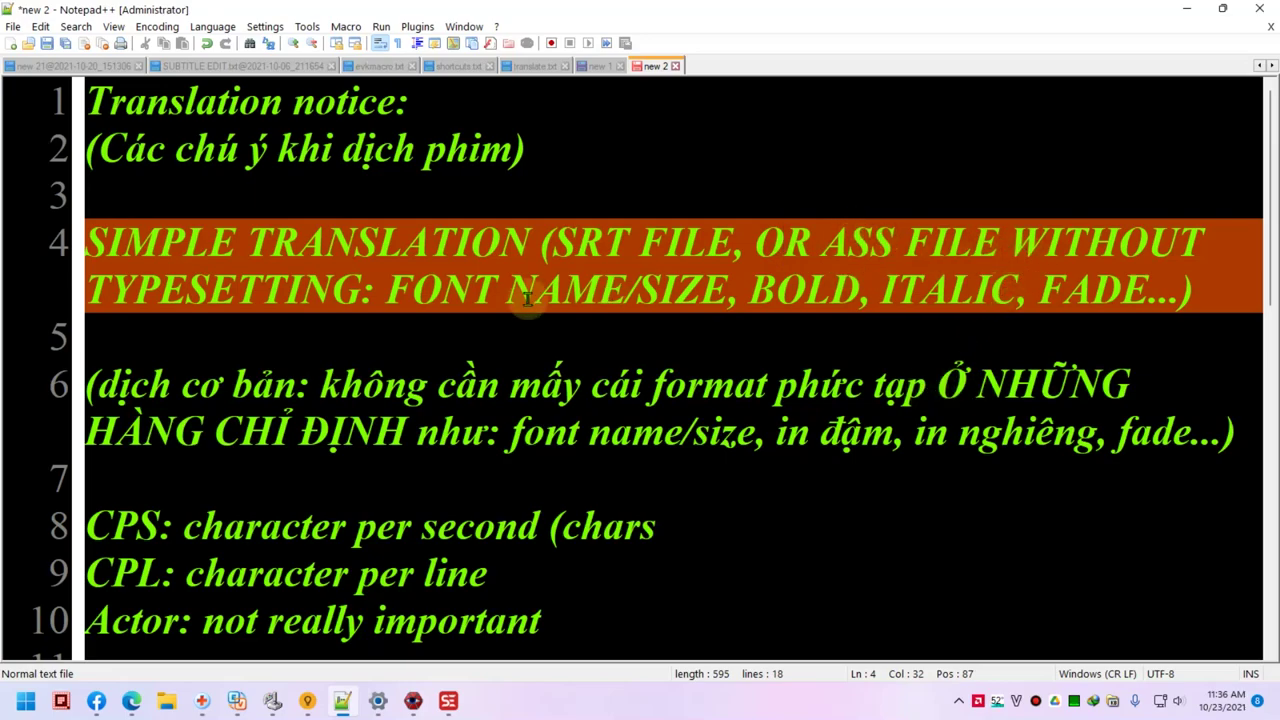
pyautogui.moveTo(360, 290); pyautogui.dragTo(134, 290)
pyautogui.click(768, 388)
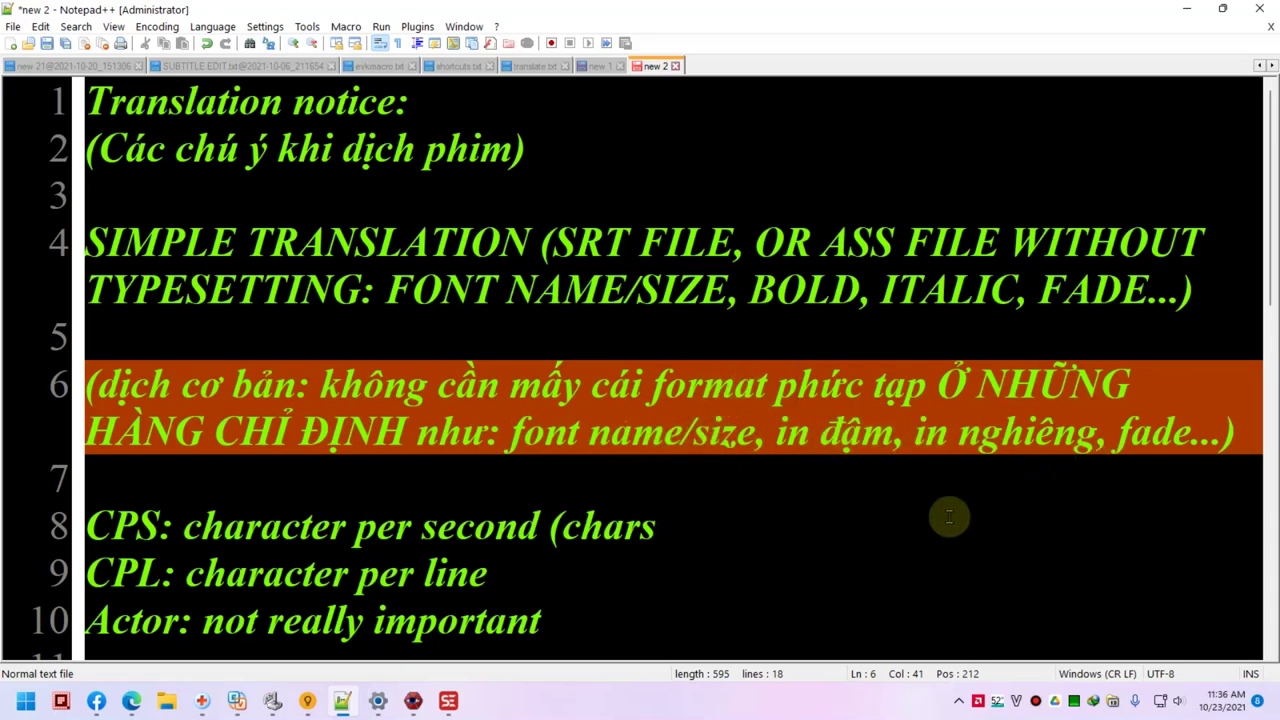
pyautogui.click(409, 444)
# - Add the missing closing bracket after "chars" on the CPS line of the notes
pyautogui.scroll(-2, 409, 444)
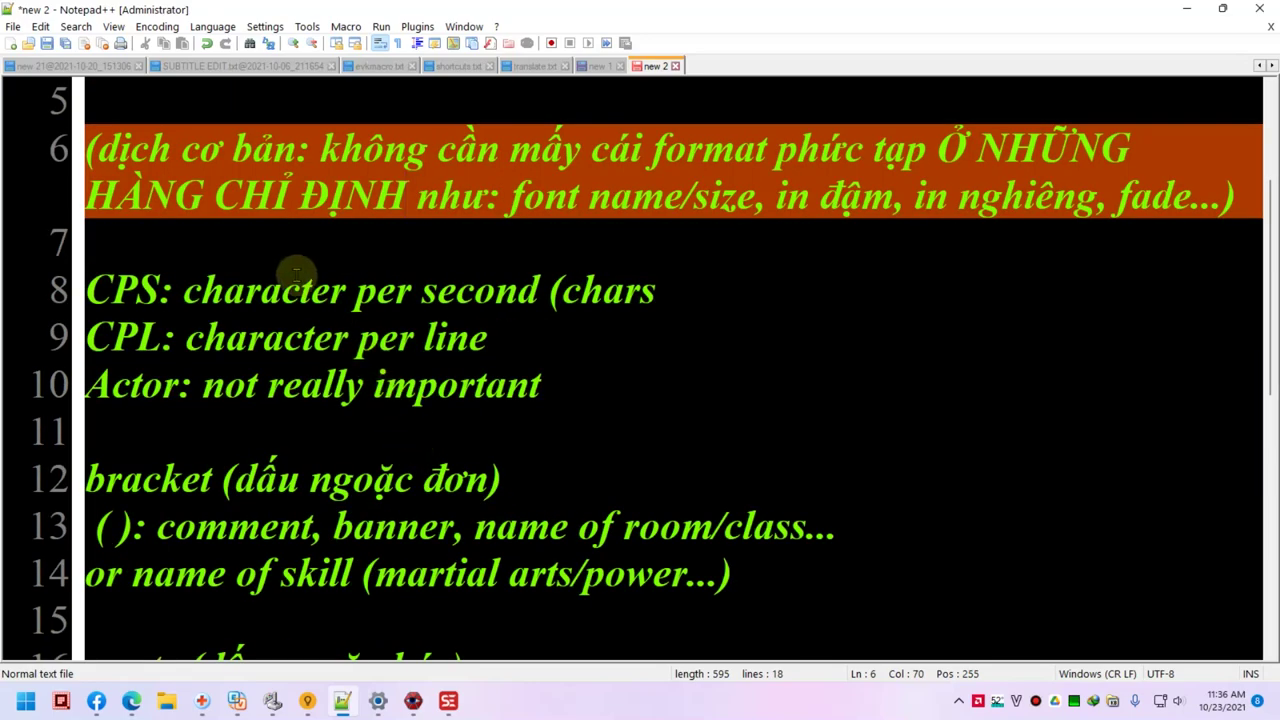
pyautogui.click(334, 277)
pyautogui.click(390, 253)
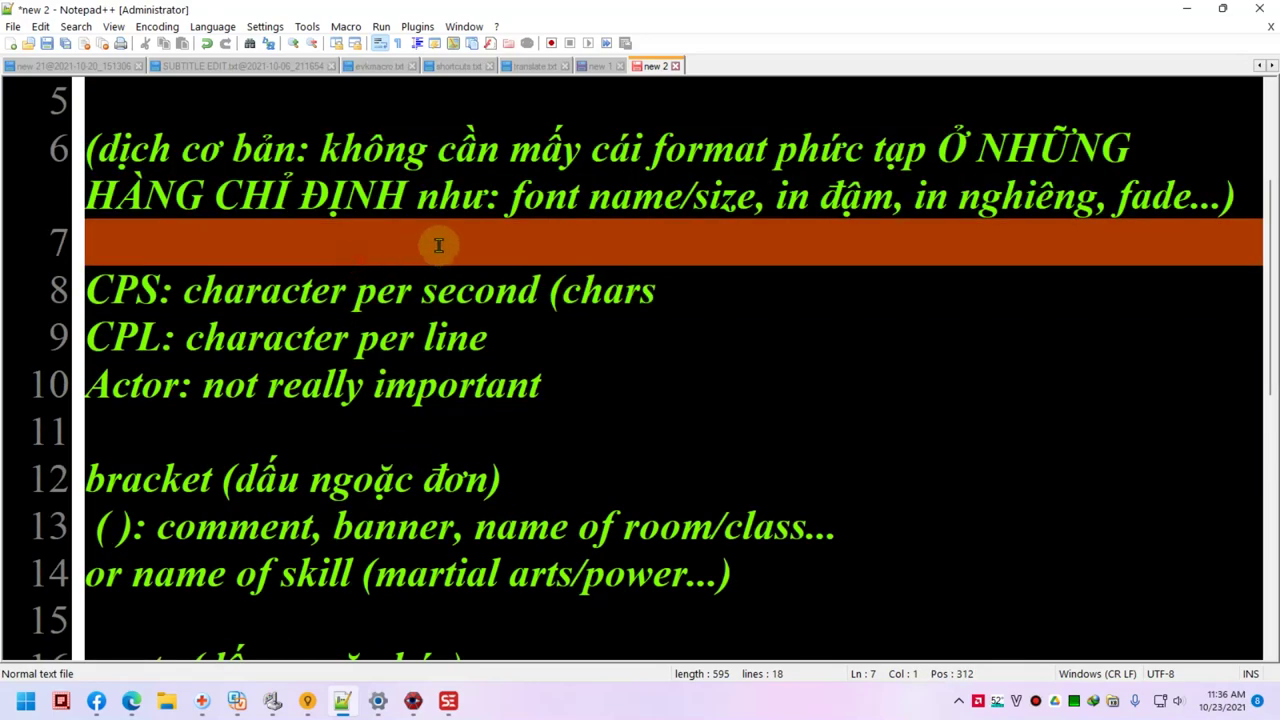
pyautogui.press('Down')
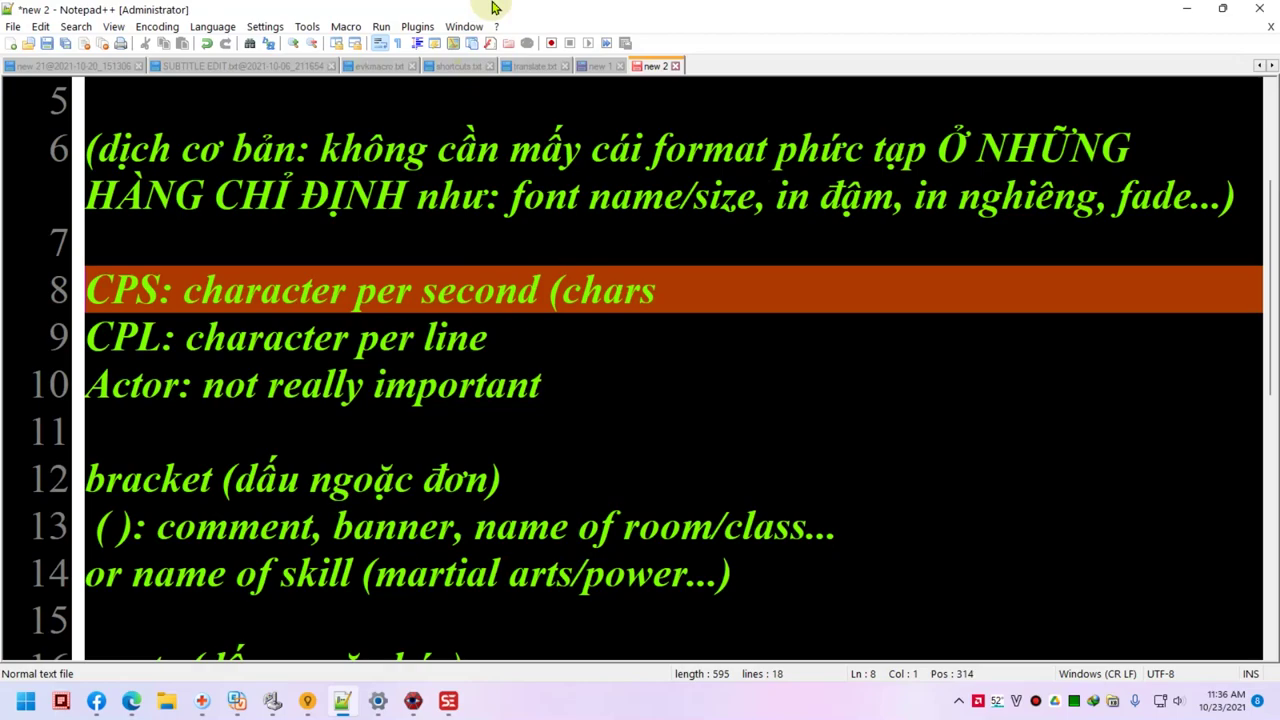
pyautogui.click(673, 298)
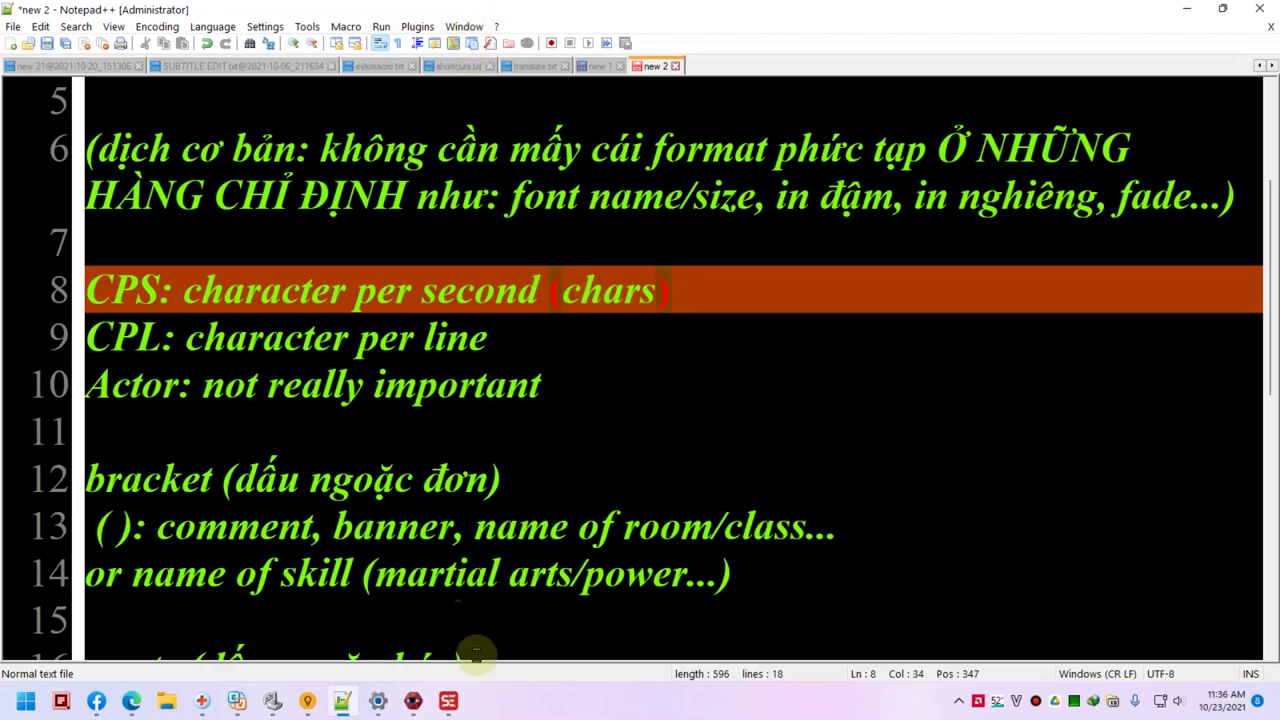
# - Switch to Subtitle Edit and examine the Chars/sec values of the Vietnamese subtitle lines around 122 to 126
pyautogui.click(448, 701)
pyautogui.click(336, 124)
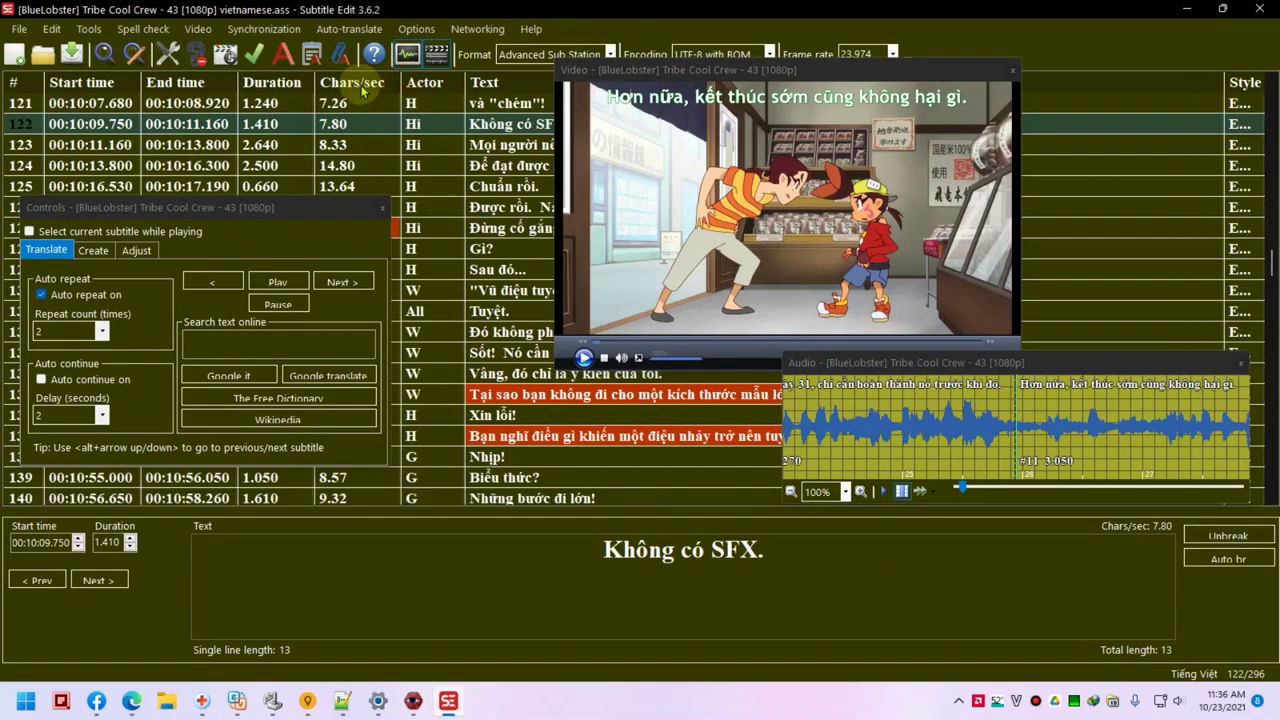
pyautogui.click(392, 207)
pyautogui.click(390, 210)
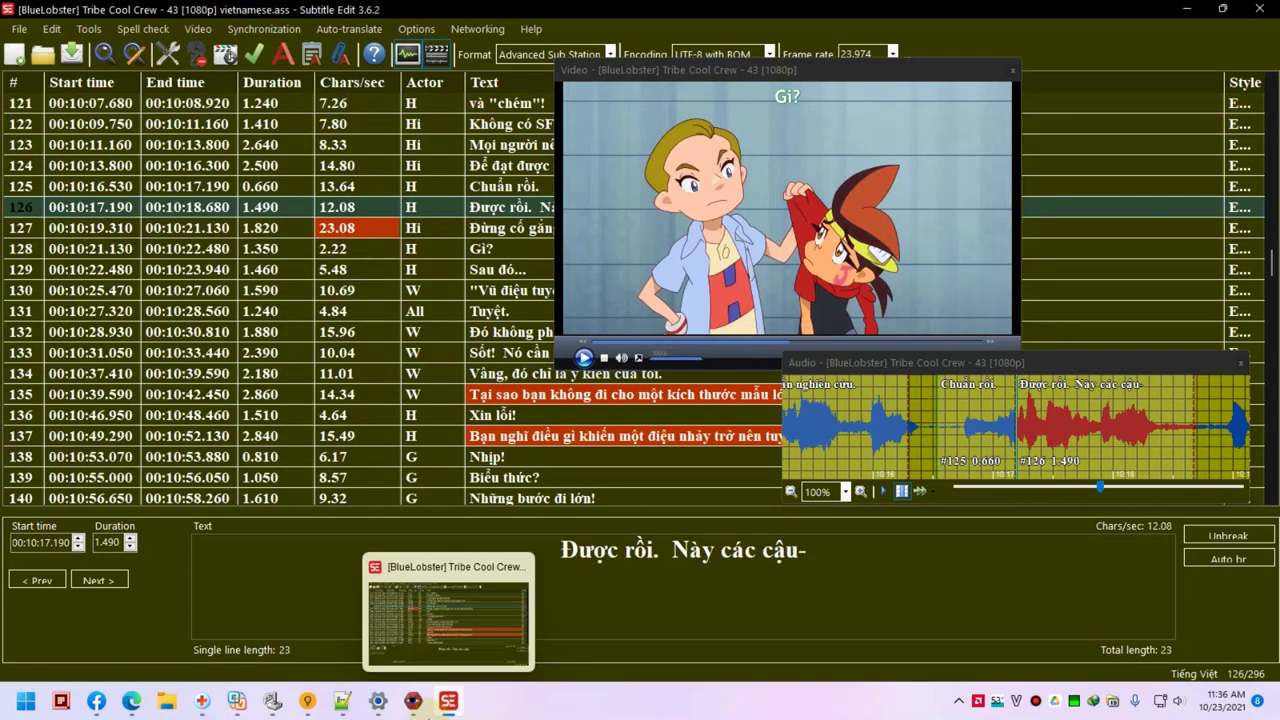
# - Switch to Aegisub and load a 1280x720 (HD 720p) dummy video at 23.976 fps with a duration of 40000 frames
pyautogui.click(413, 700)
pyautogui.doubleClick(487, 146)
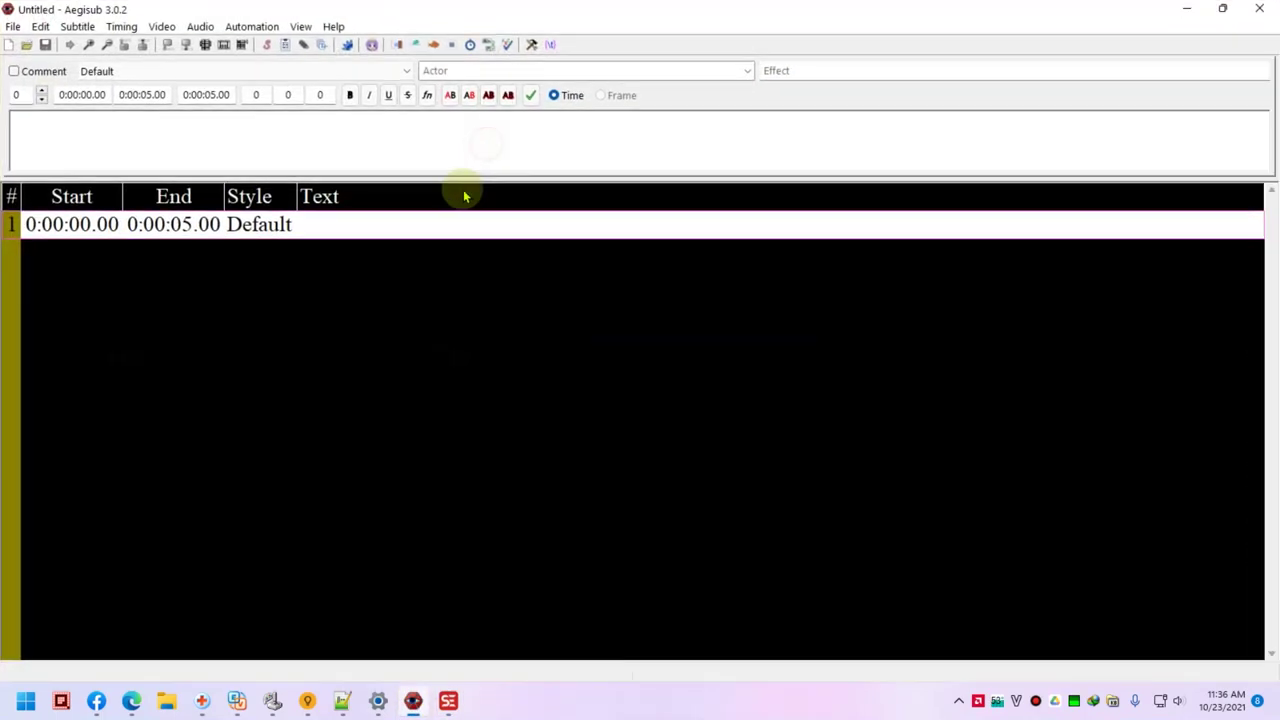
pyautogui.click(162, 27)
pyautogui.click(220, 98)
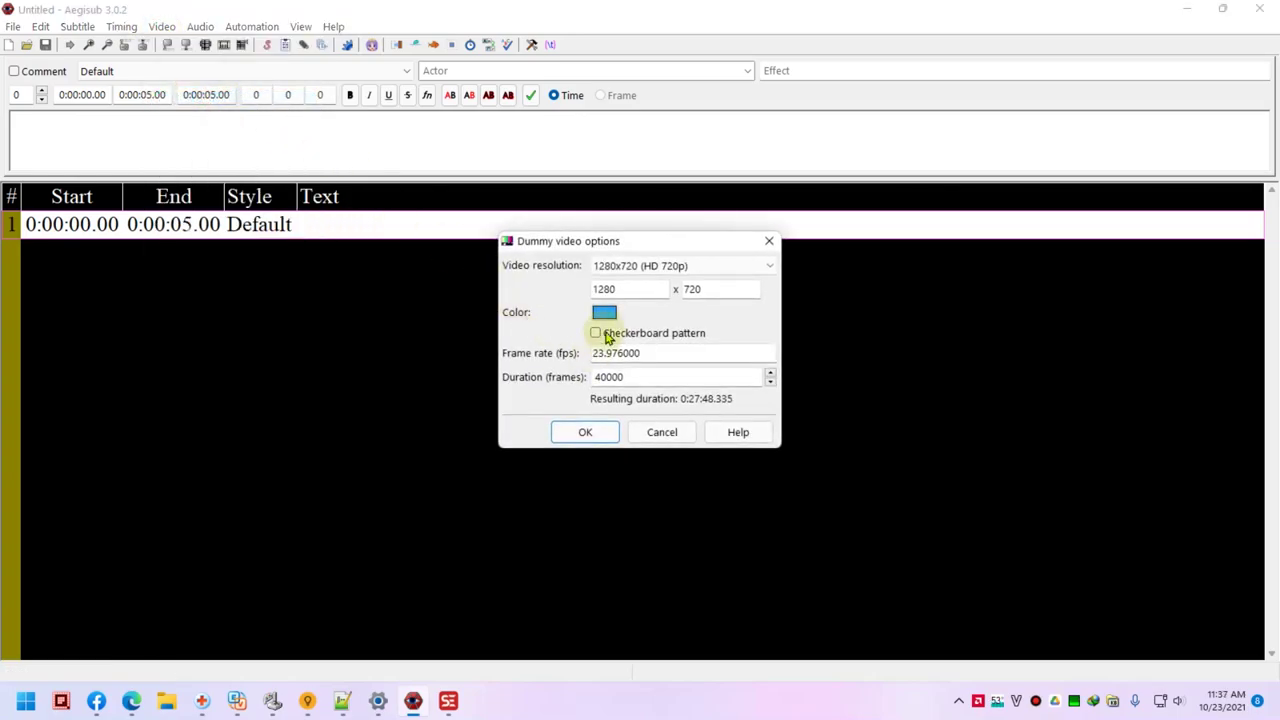
pyautogui.click(606, 424)
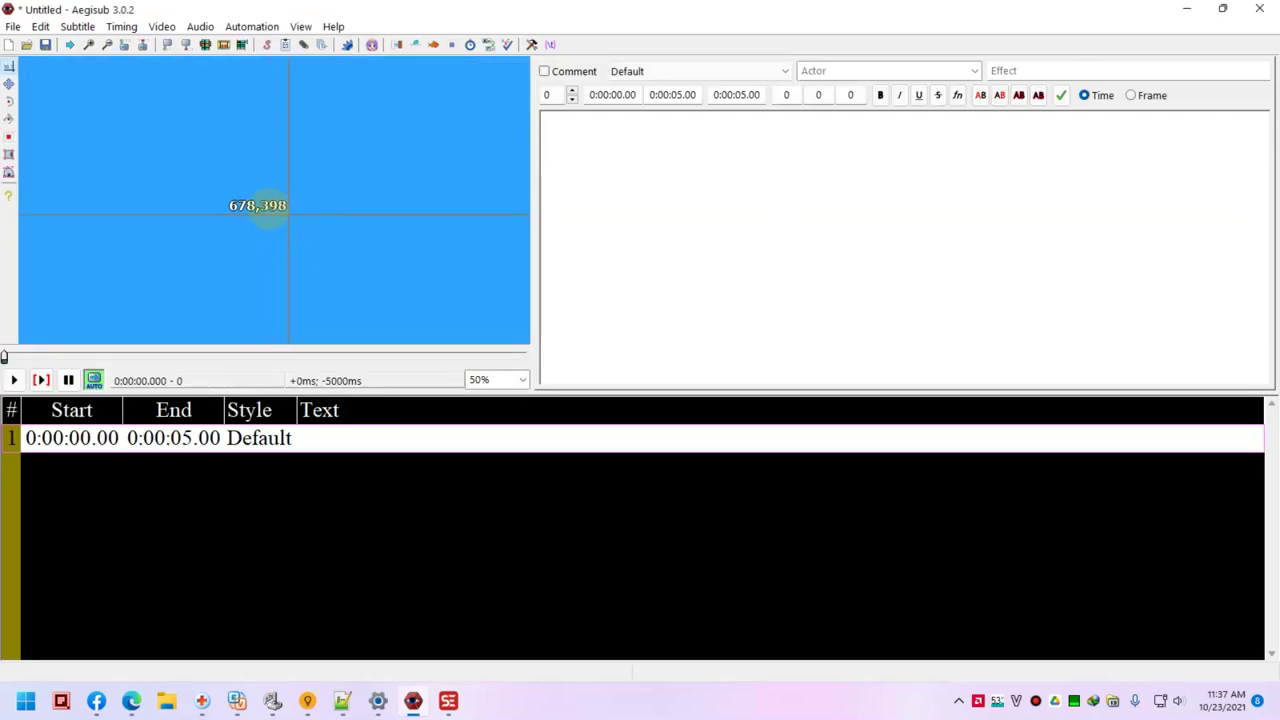
pyautogui.click(77, 27)
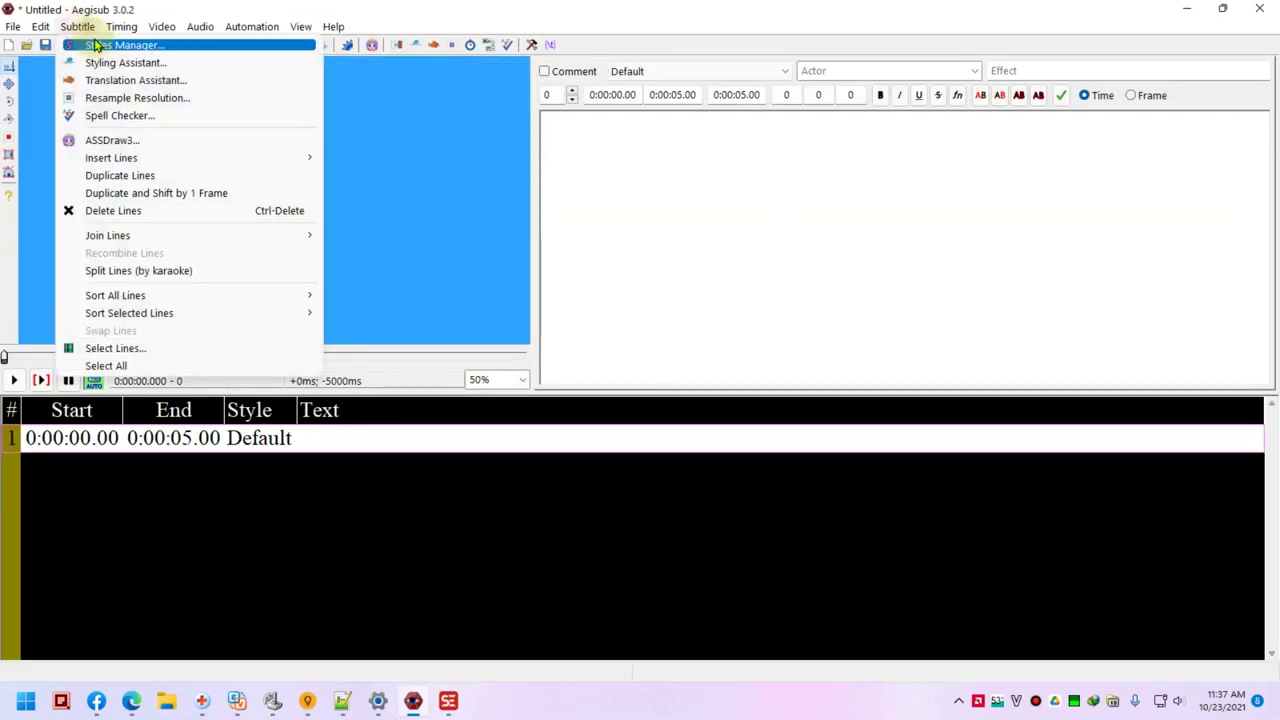
pyautogui.moveTo(161, 30)
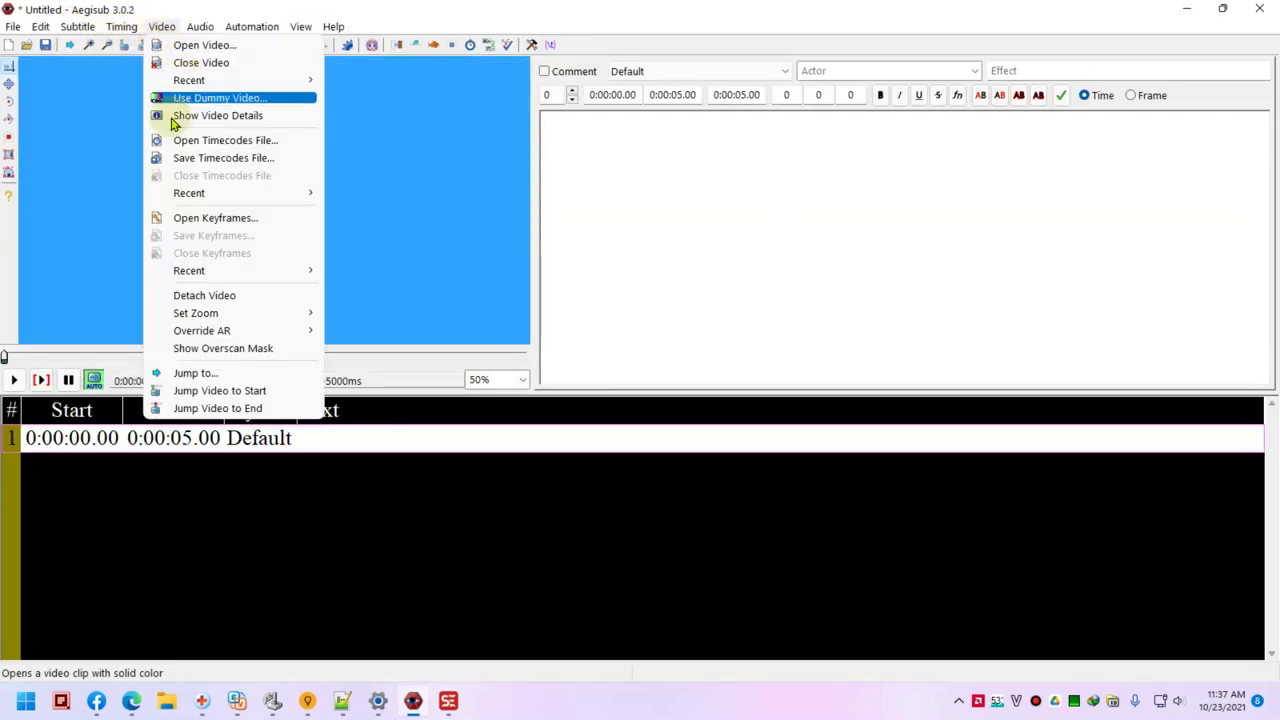
pyautogui.click(304, 472)
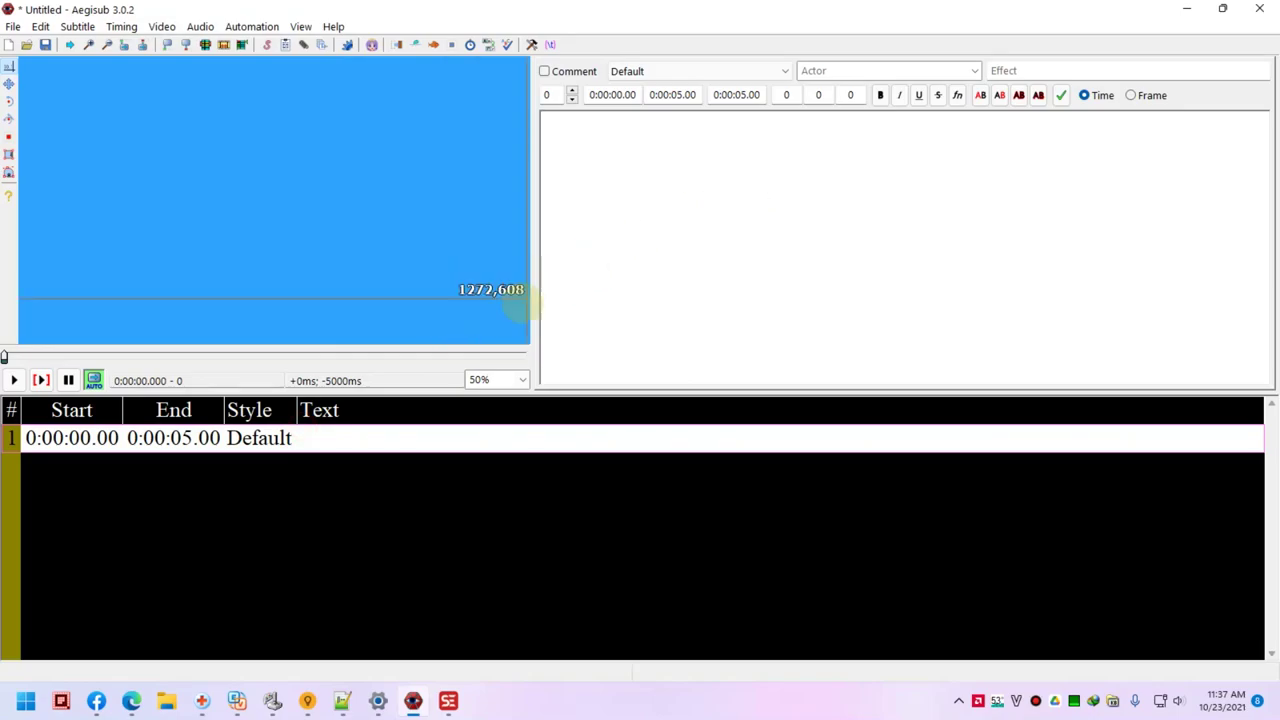
pyautogui.click(676, 94)
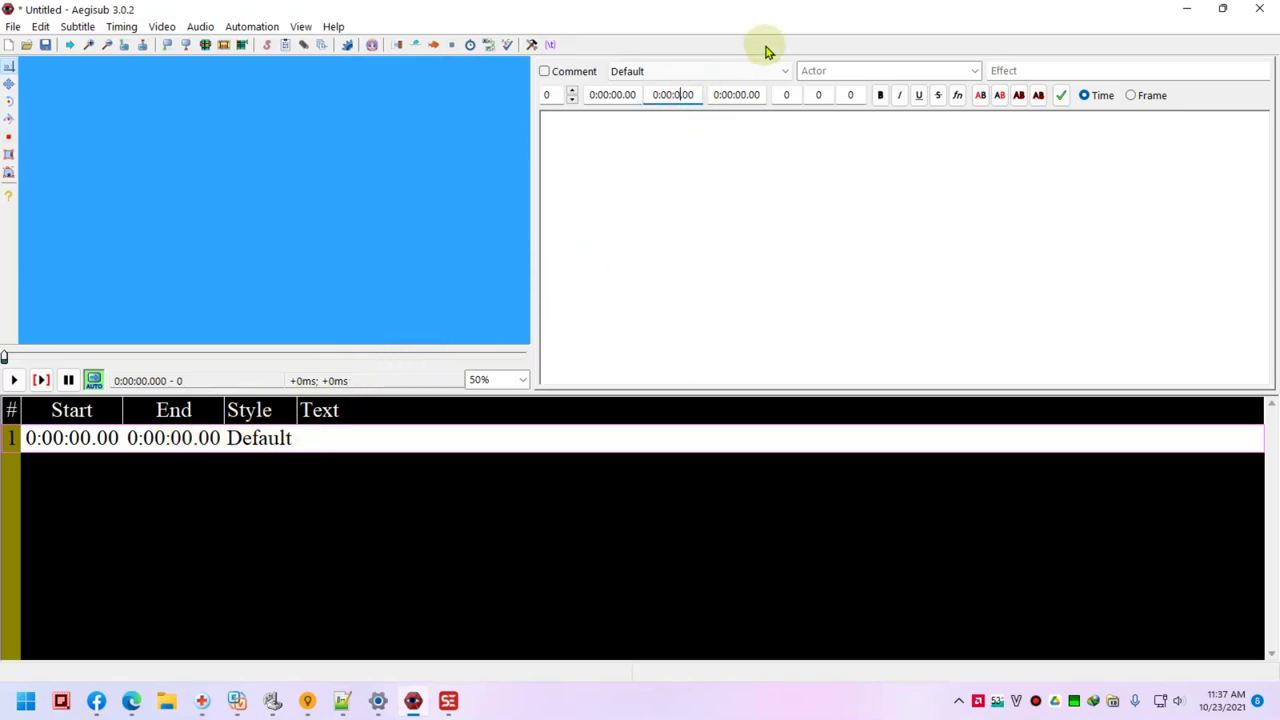
pyautogui.write('1')
pyautogui.click(781, 149)
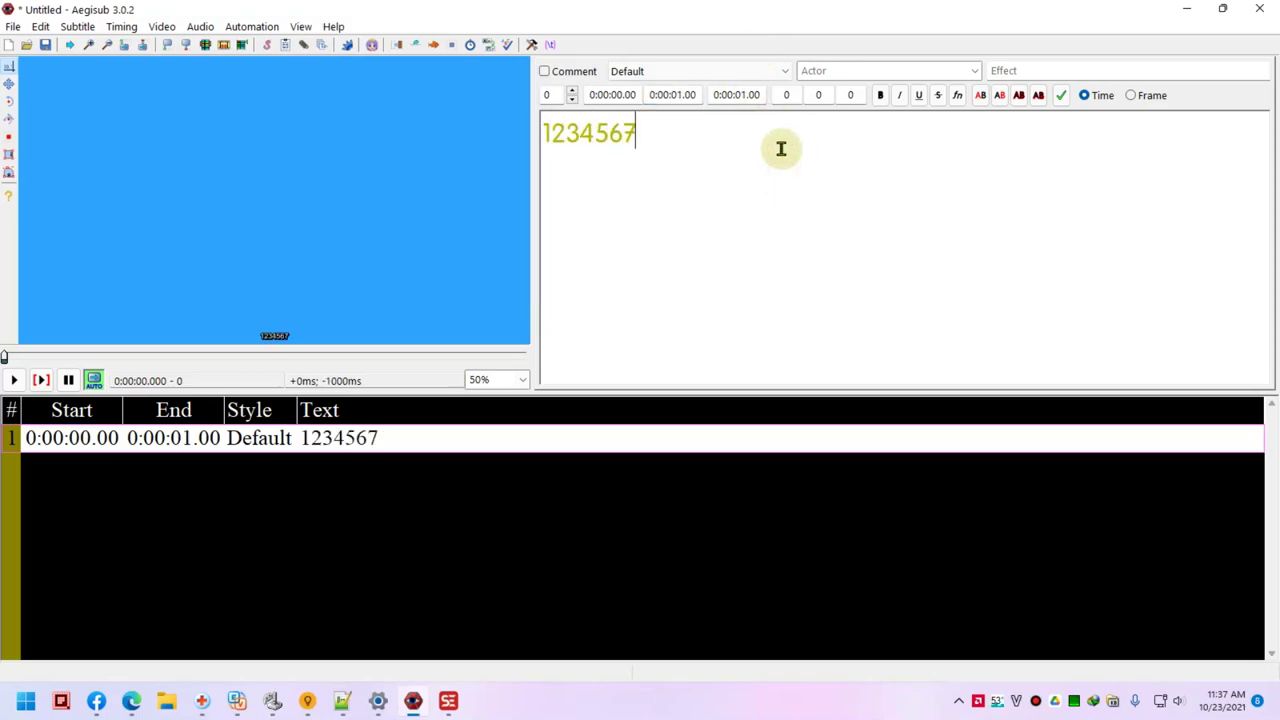
# - Set the font size of the current script's Default style to 55
pyautogui.click(77, 26)
pyautogui.click(110, 43)
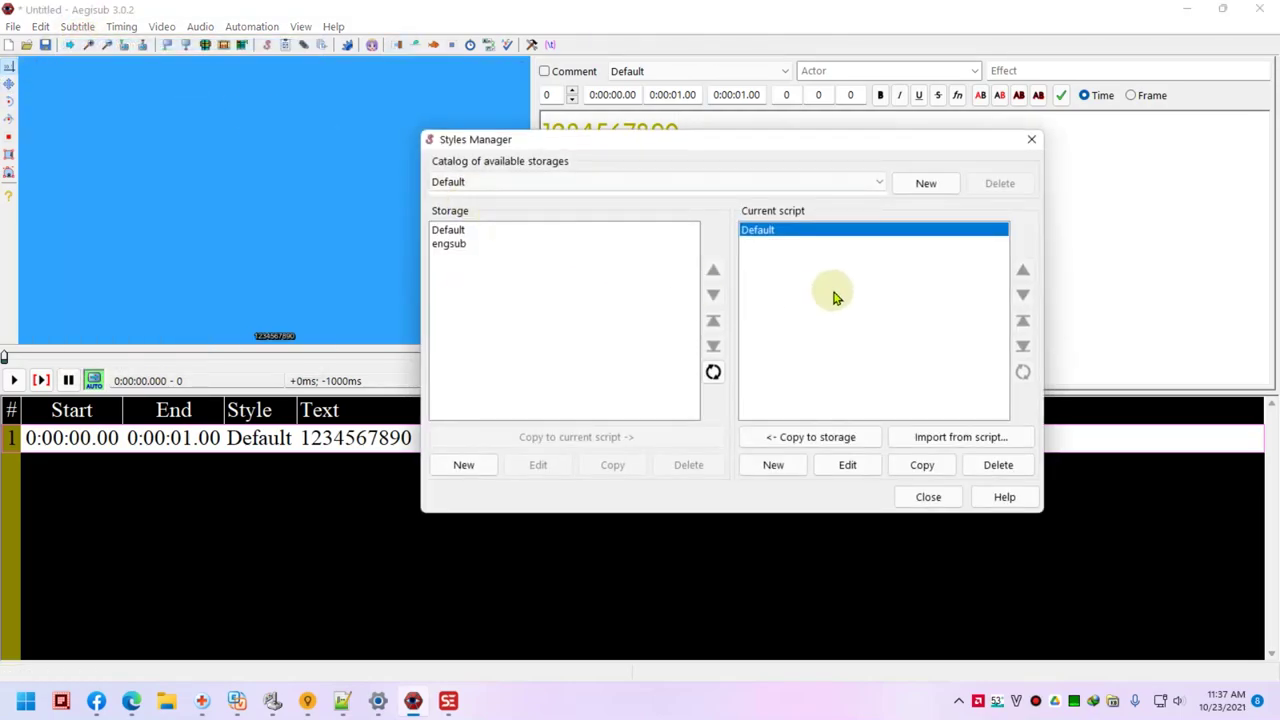
pyautogui.click(866, 464)
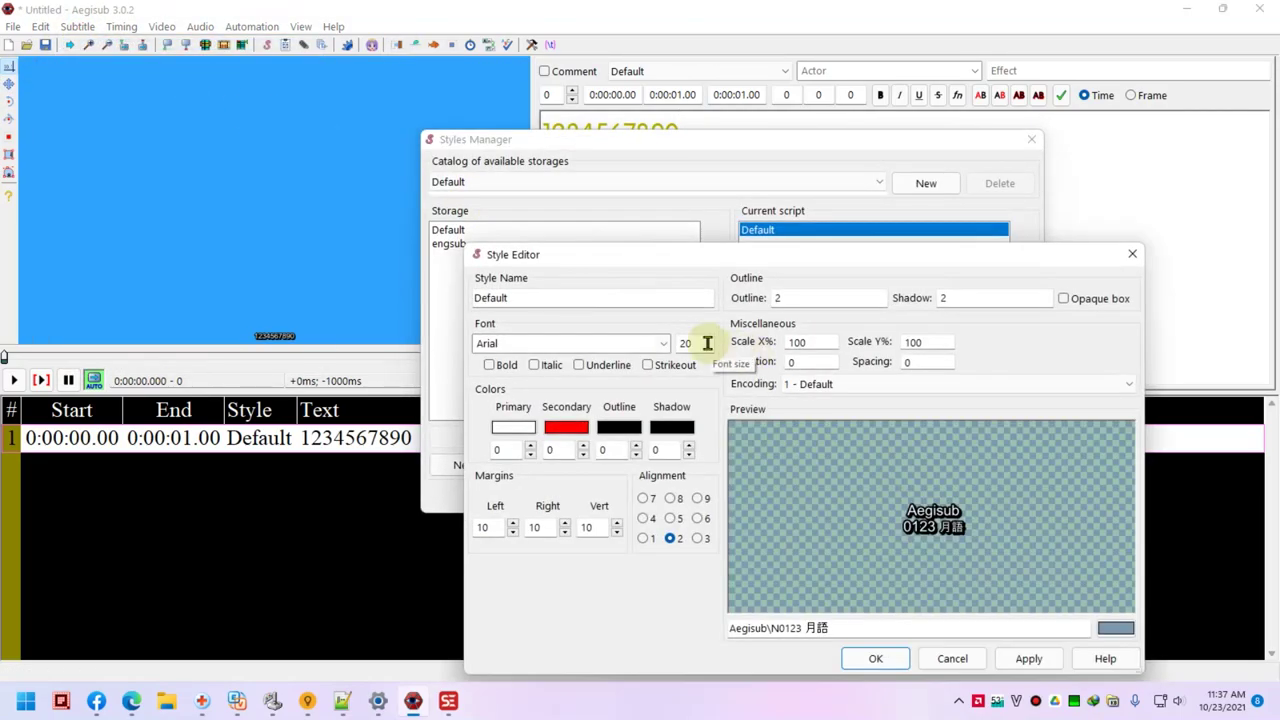
pyautogui.write('5')
pyautogui.press('Escape')
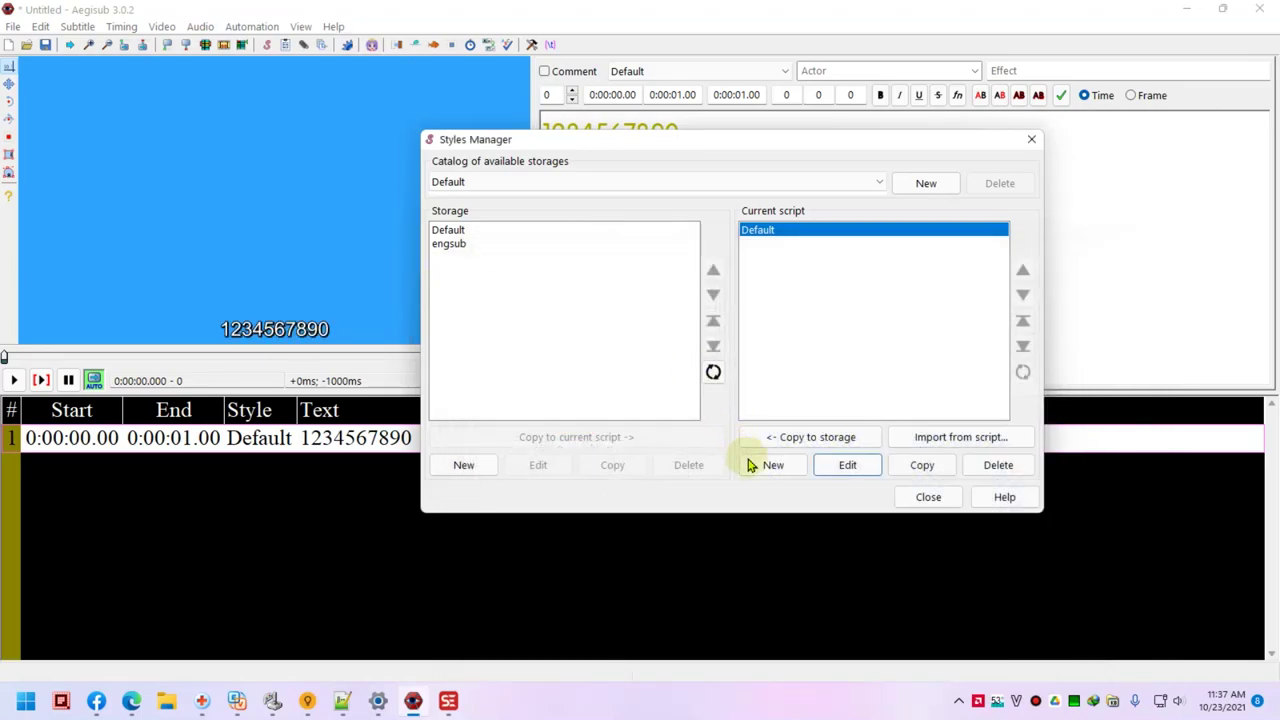
# - Give the Default style a red outline, make it bold and replace the Arial font, then close the style manager
pyautogui.click(847, 464)
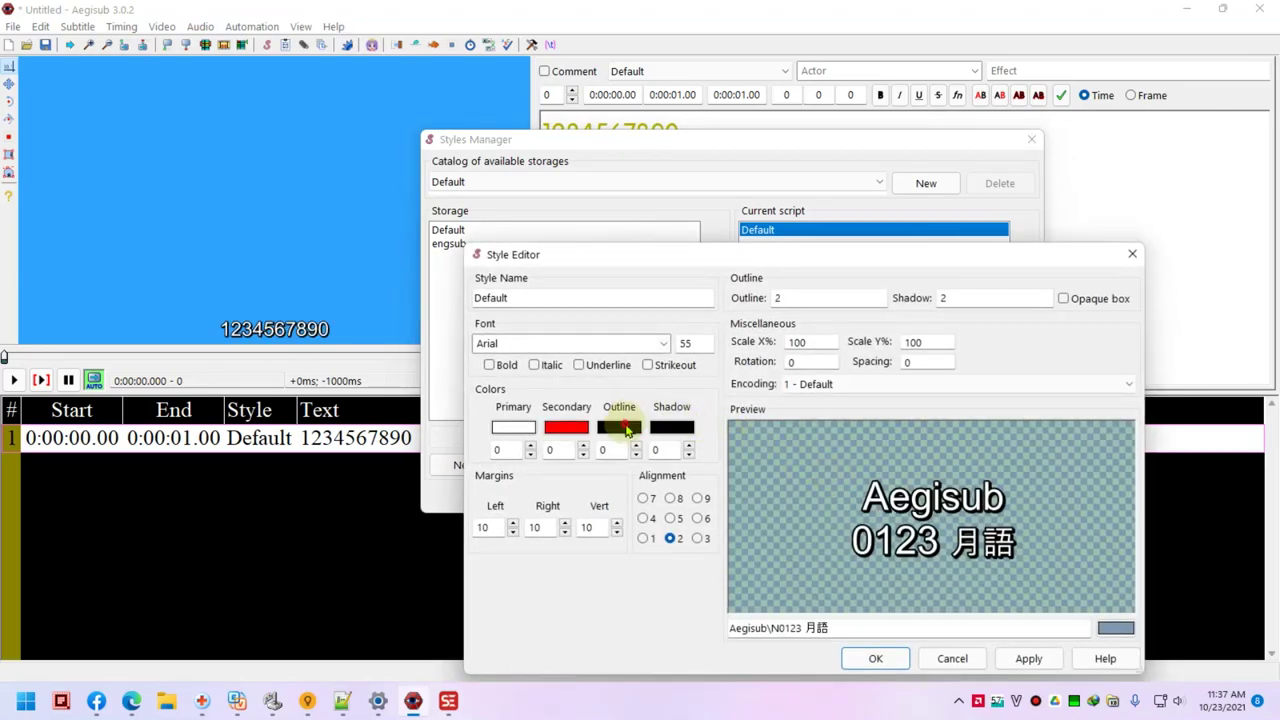
pyautogui.click(619, 427)
pyautogui.click(1011, 293)
pyautogui.click(1078, 491)
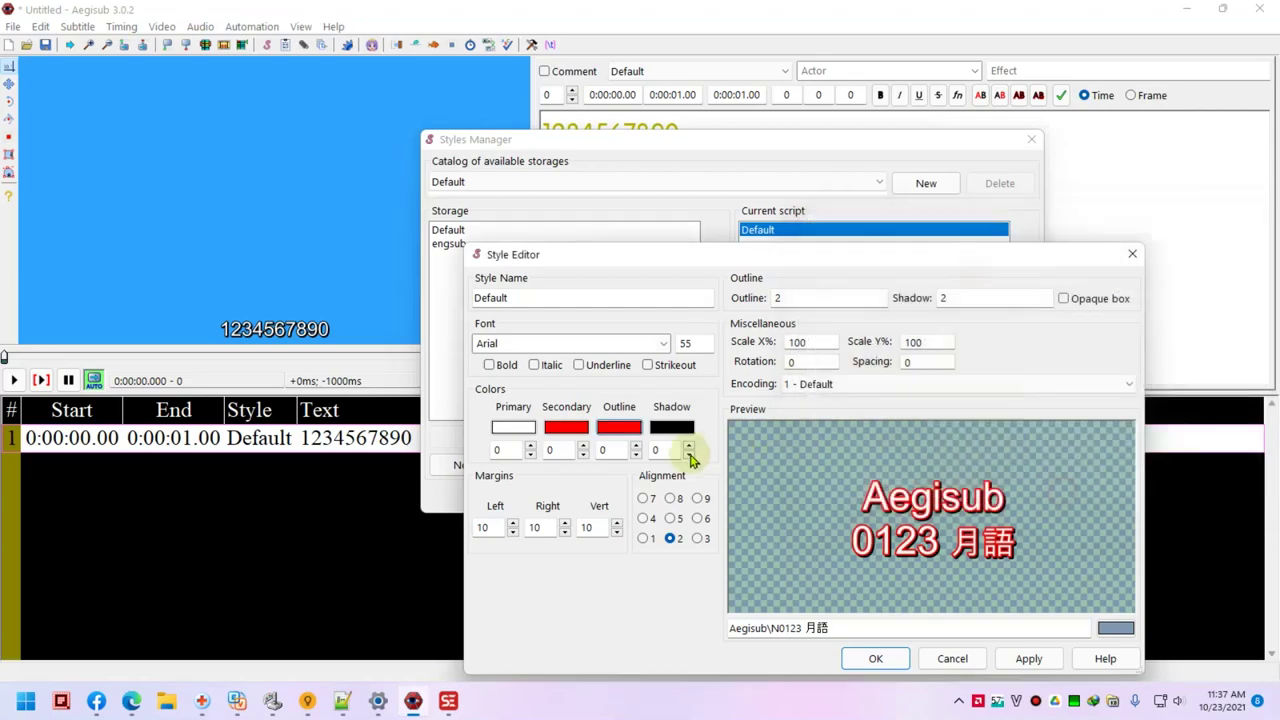
pyautogui.click(489, 365)
pyautogui.click(518, 342)
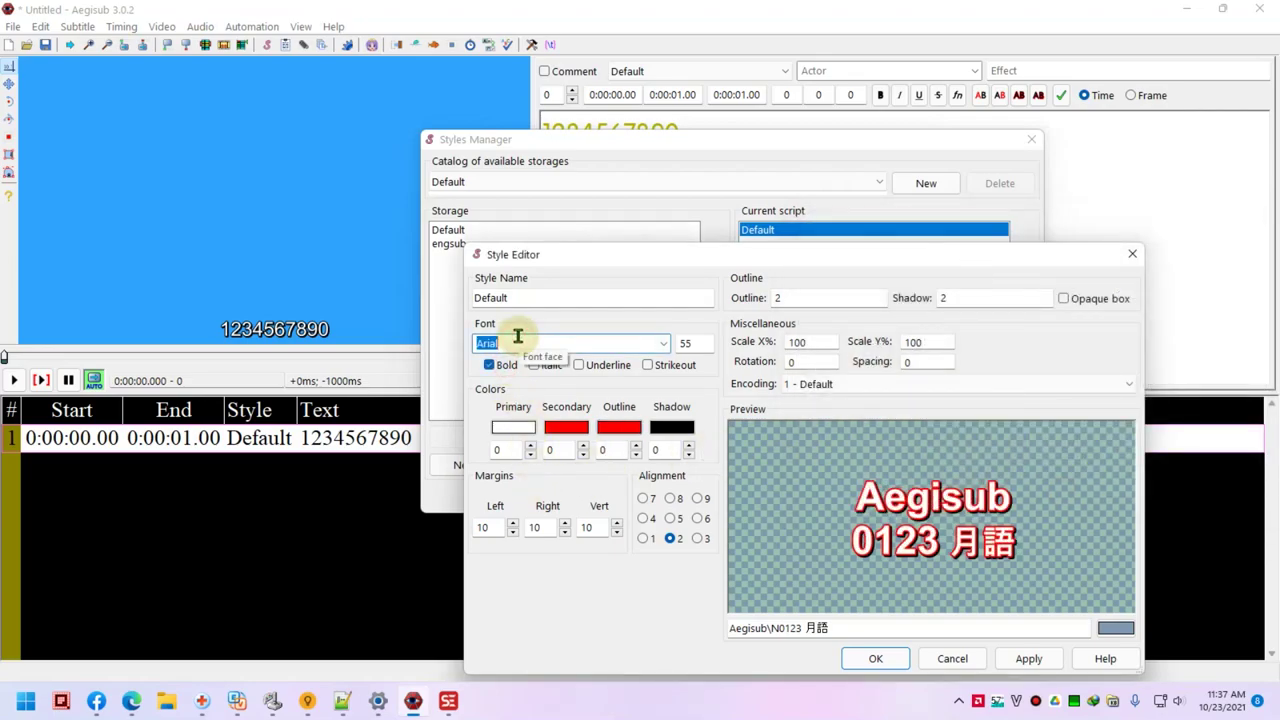
pyautogui.click(876, 658)
pyautogui.click(928, 498)
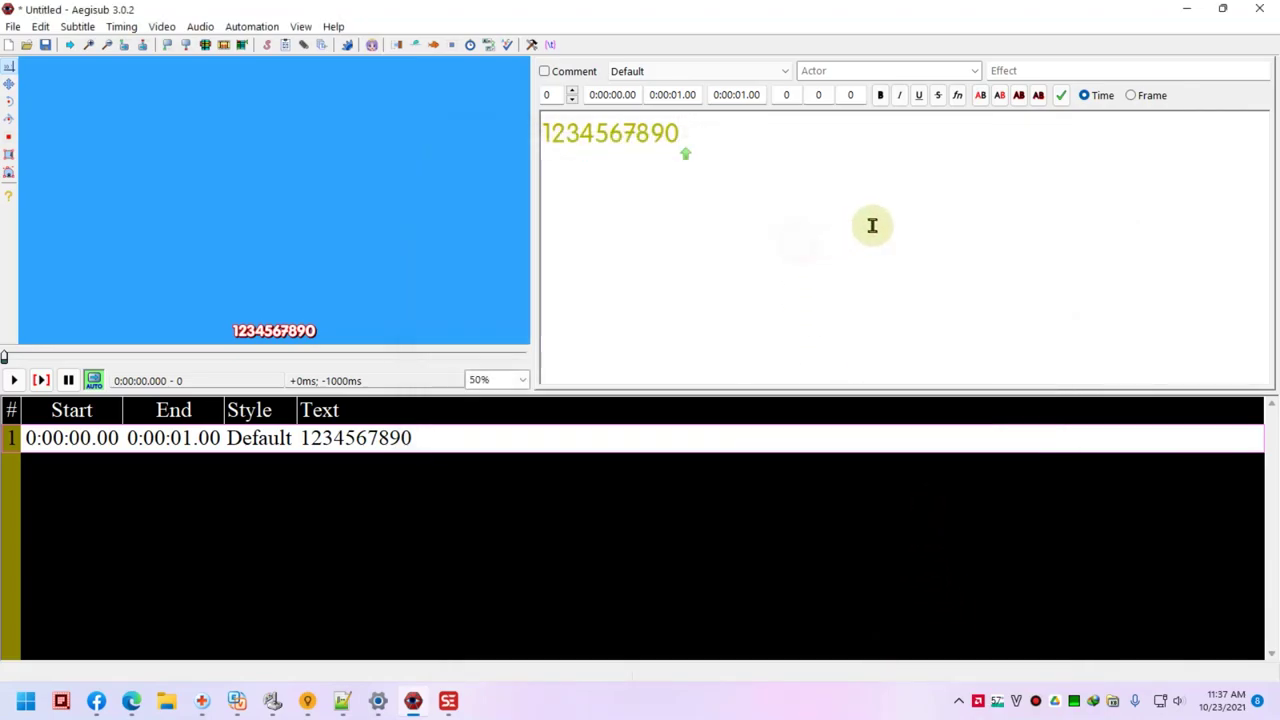
pyautogui.write('123456')
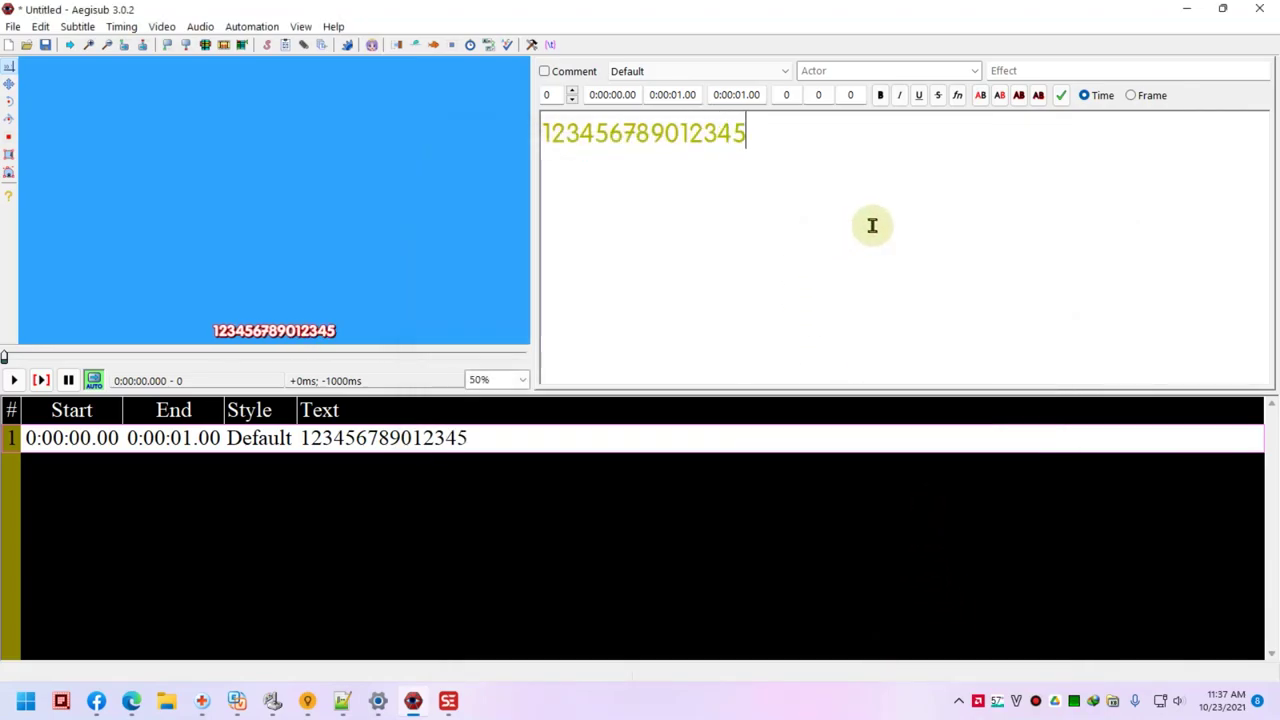
pyautogui.write('7890')
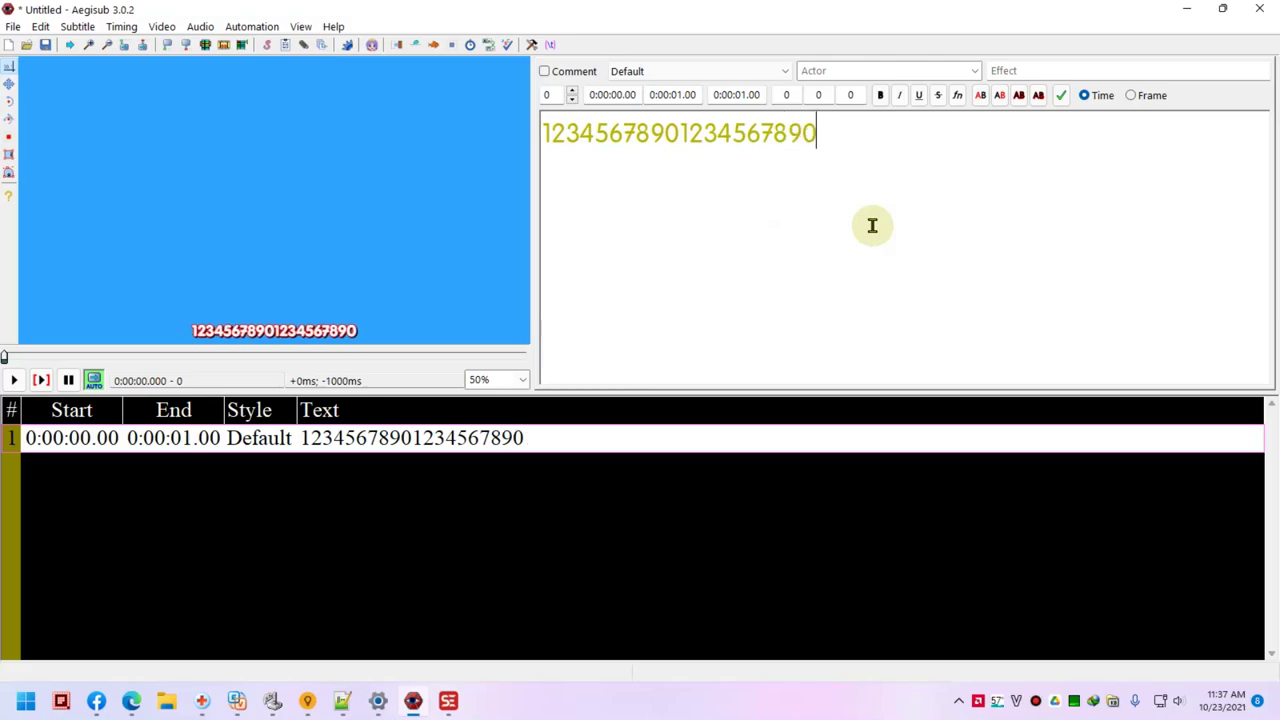
pyautogui.scroll(1, 323, 329)
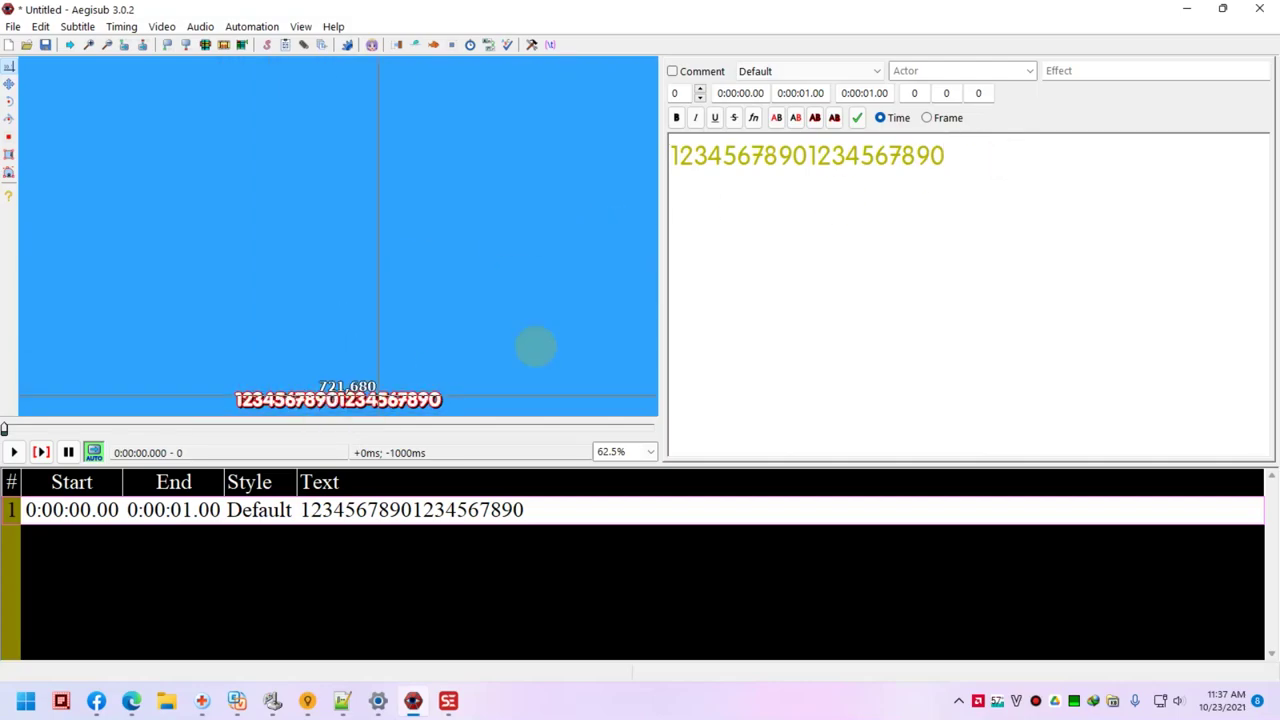
pyautogui.write('123456')
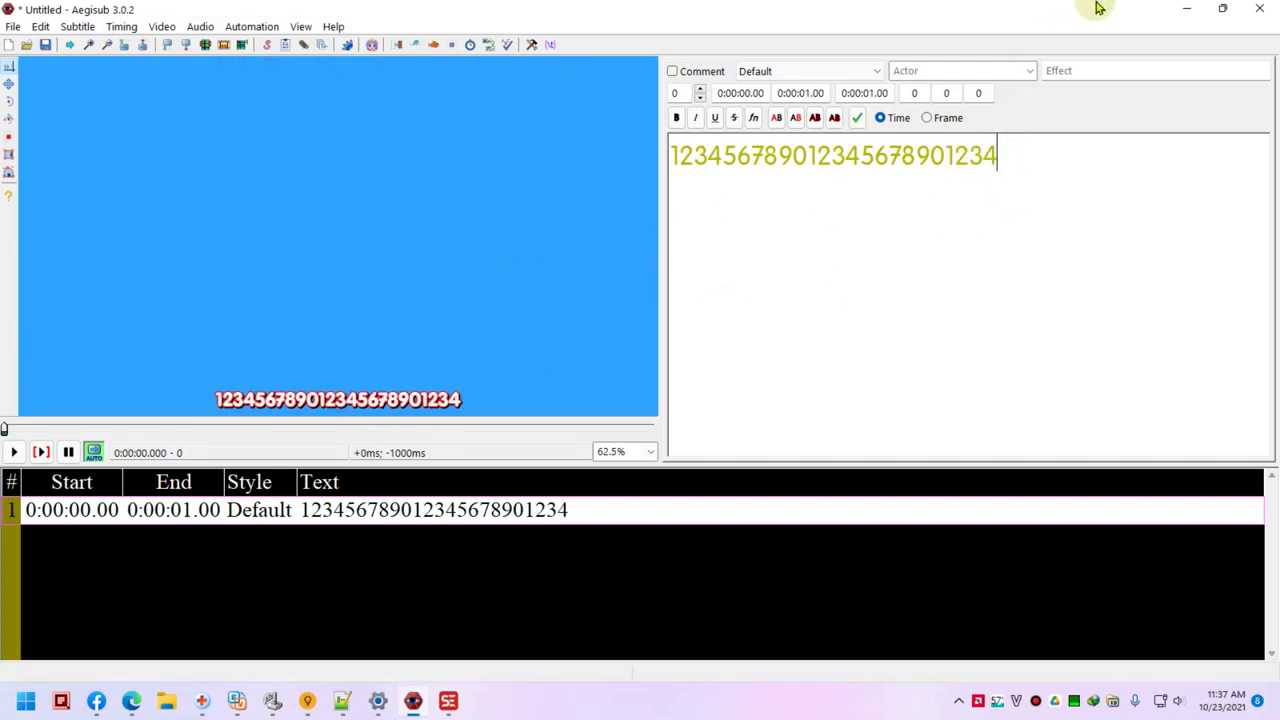
pyautogui.write('7890')
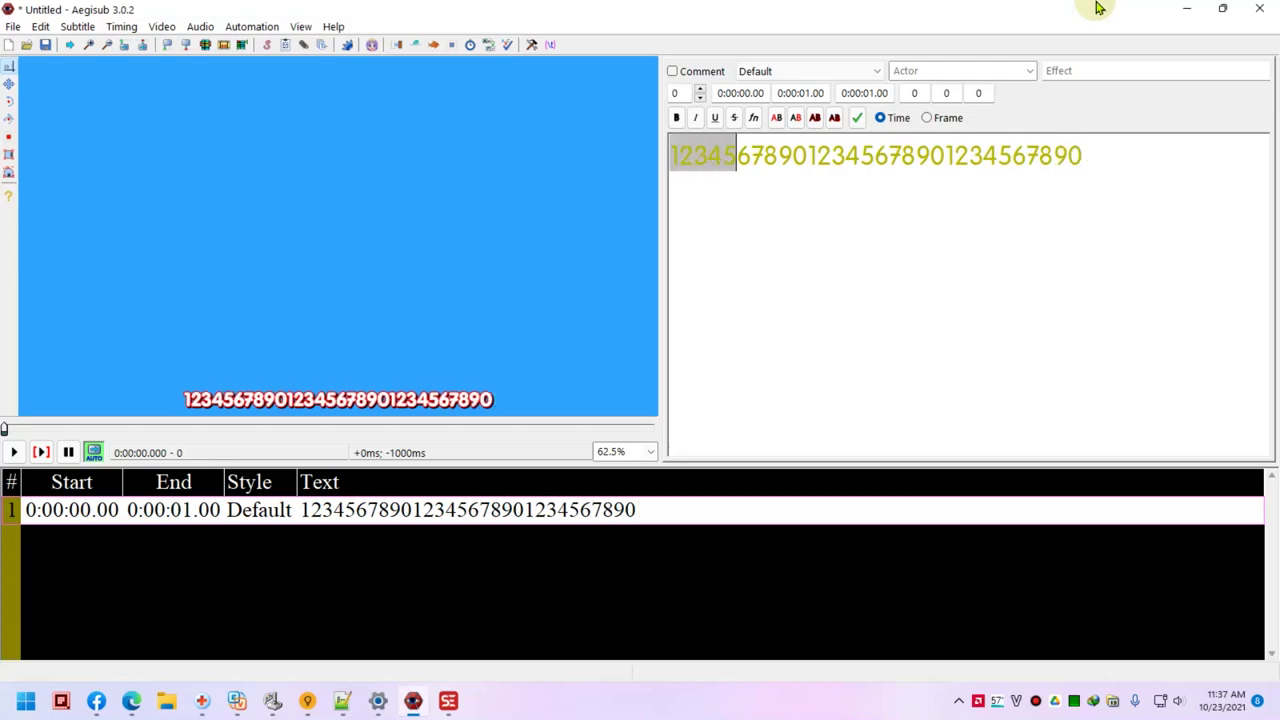
pyautogui.press('End')
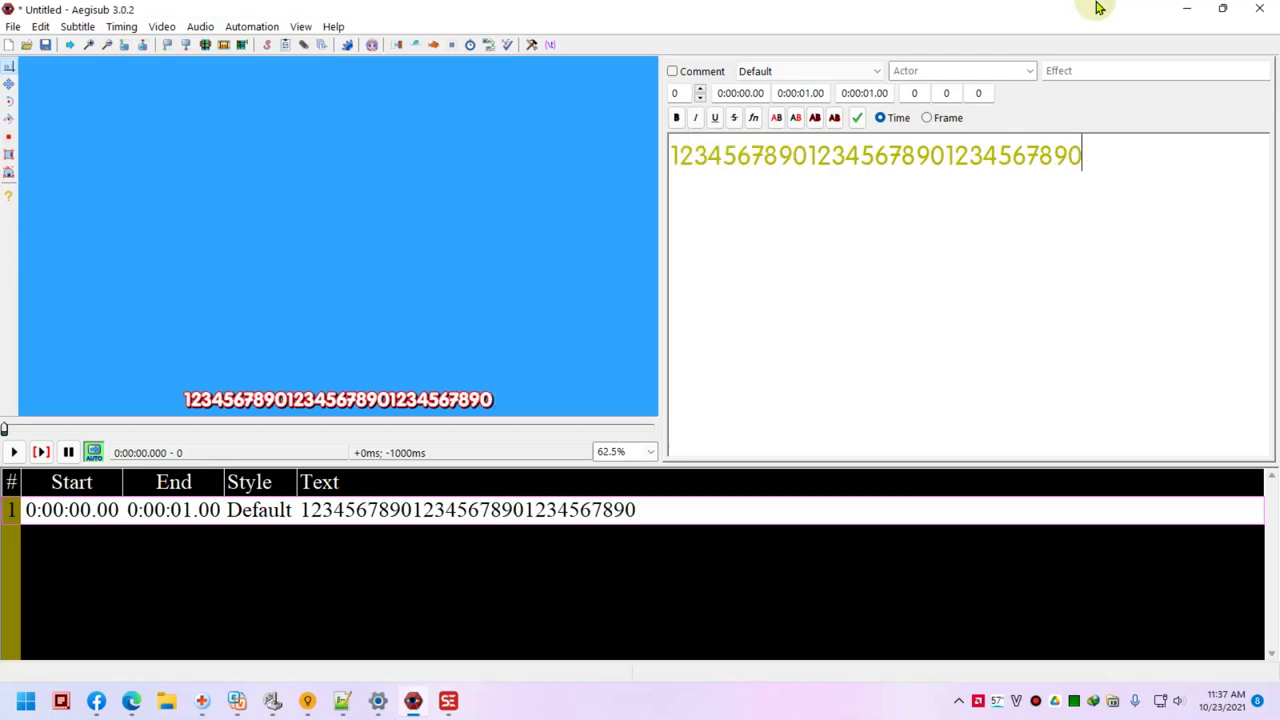
# - Duplicate the 30-digit subtitle line four times
pyautogui.hotkey('ctrl', 'a')
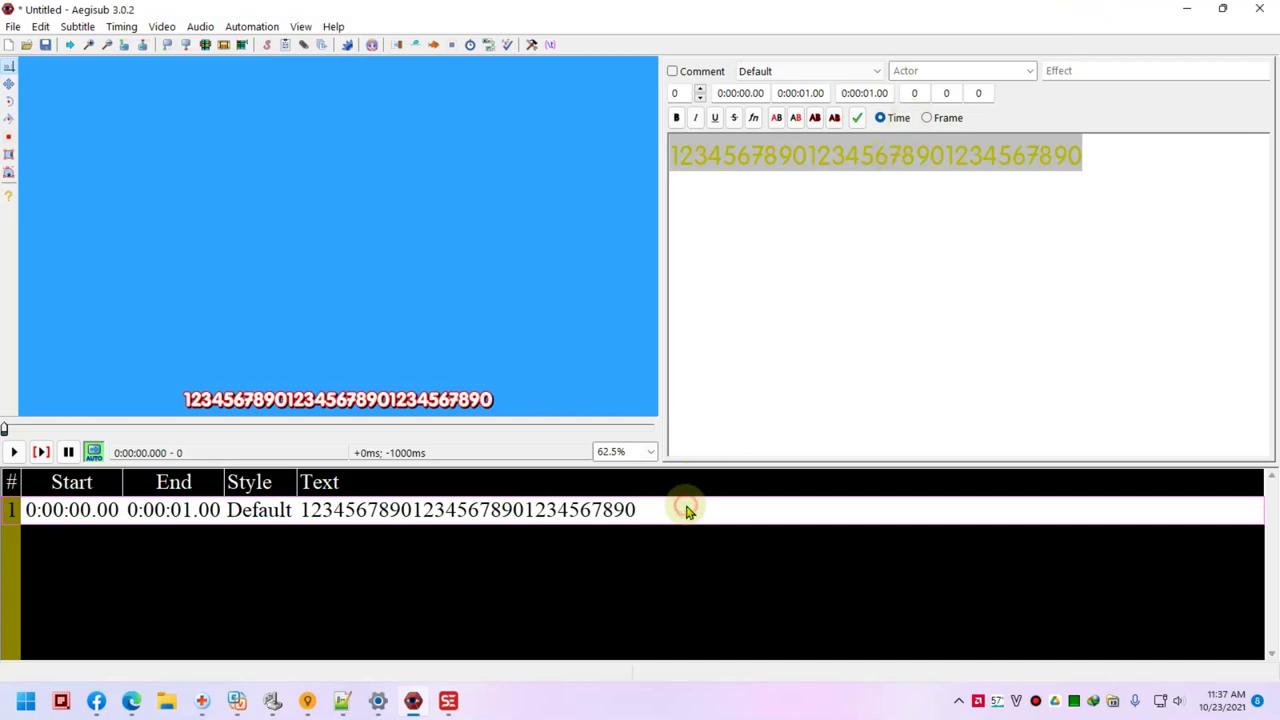
pyautogui.hotkey('ctrl', 'd')
pyautogui.hotkey('ctrl', 'd')
pyautogui.hotkey('ctrl', 'd')
pyautogui.hotkey('ctrl', 'd')
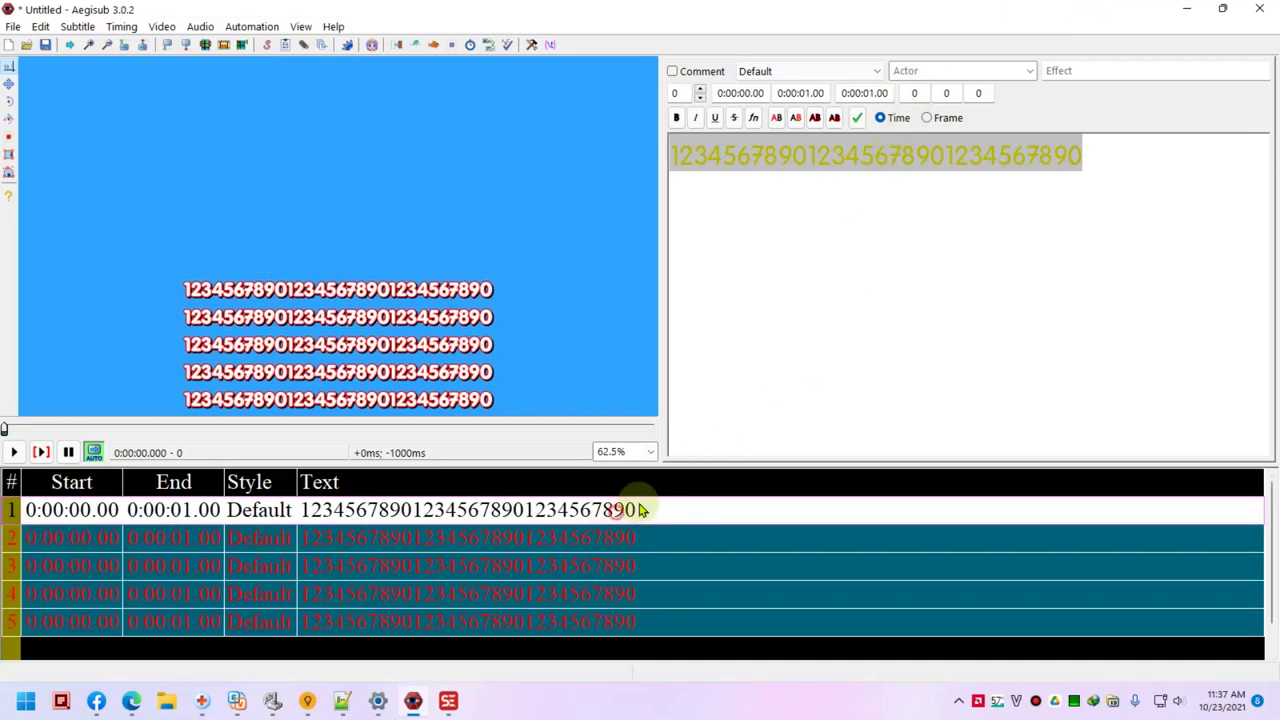
pyautogui.click(1070, 158)
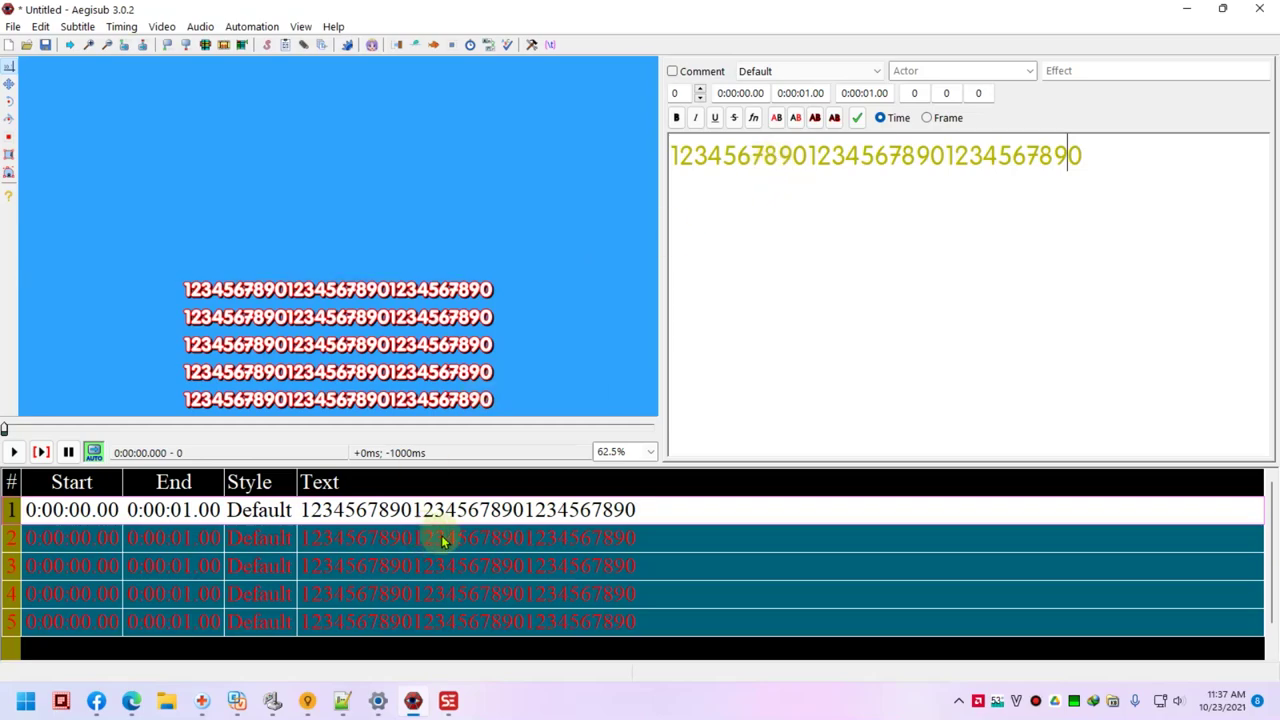
pyautogui.moveTo(808, 157); pyautogui.dragTo(1275, 160)
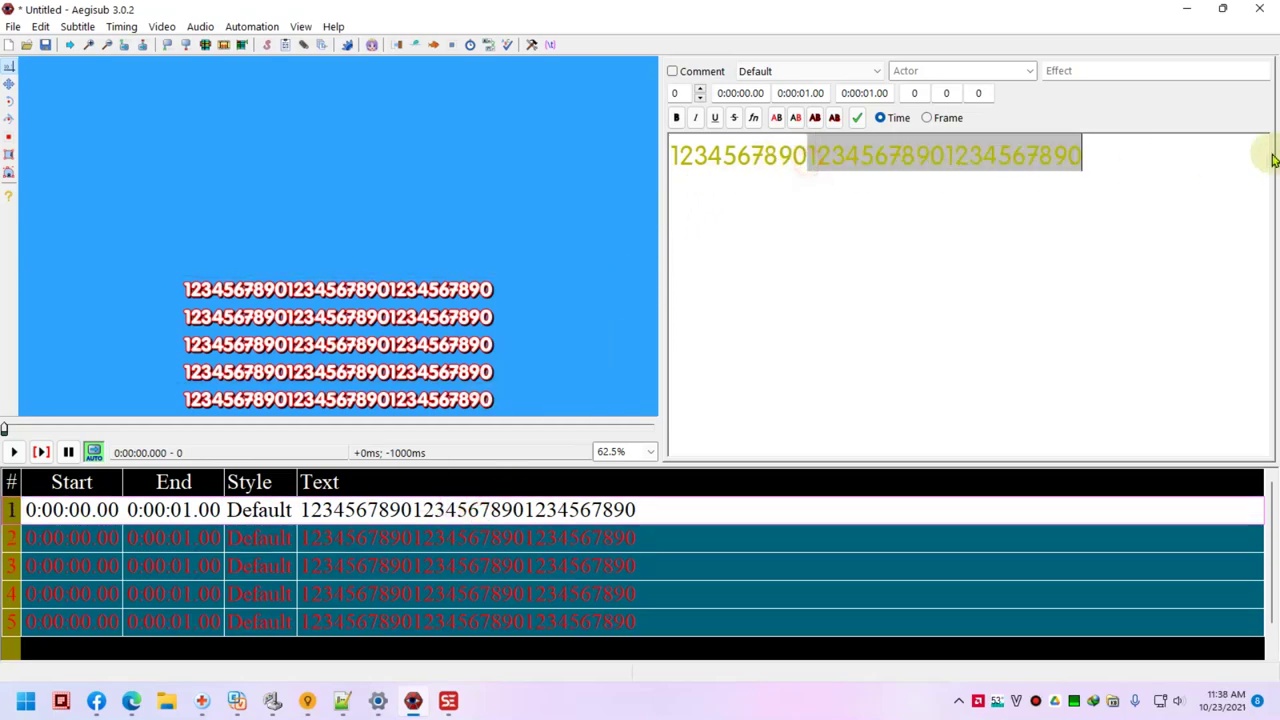
pyautogui.press('Delete')
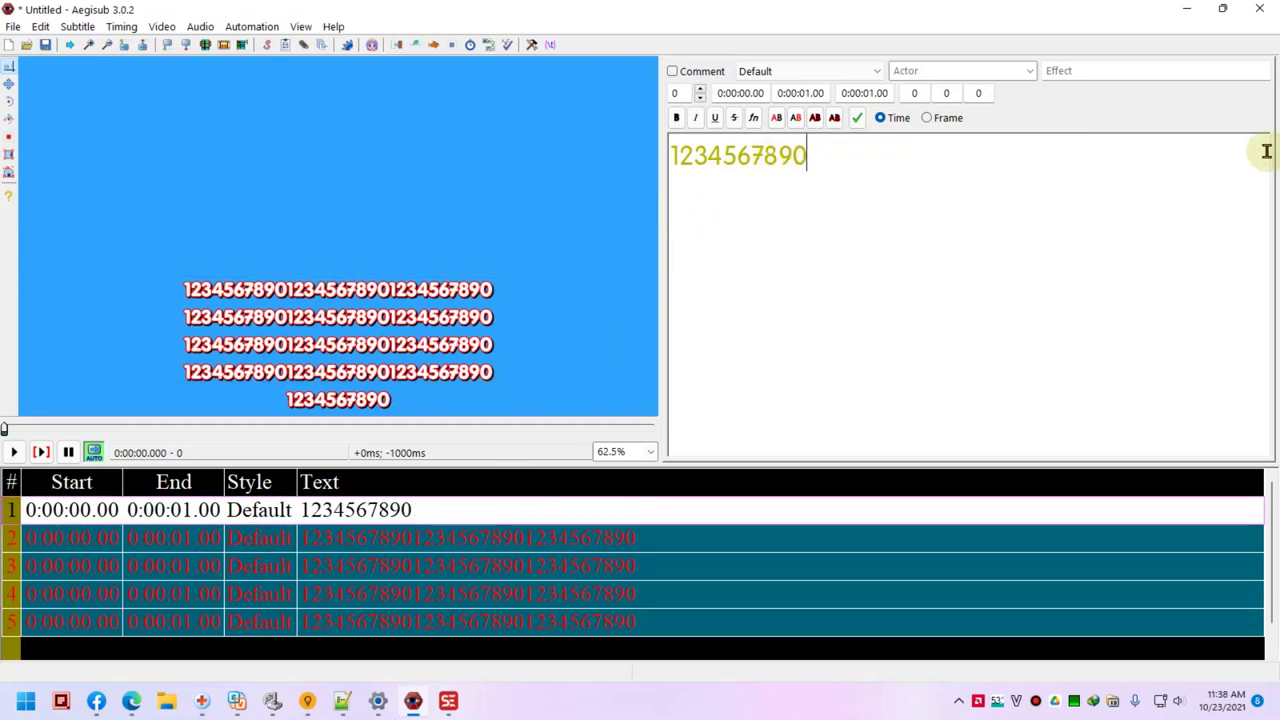
pyautogui.click(314, 537)
pyautogui.rightClick(320, 481)
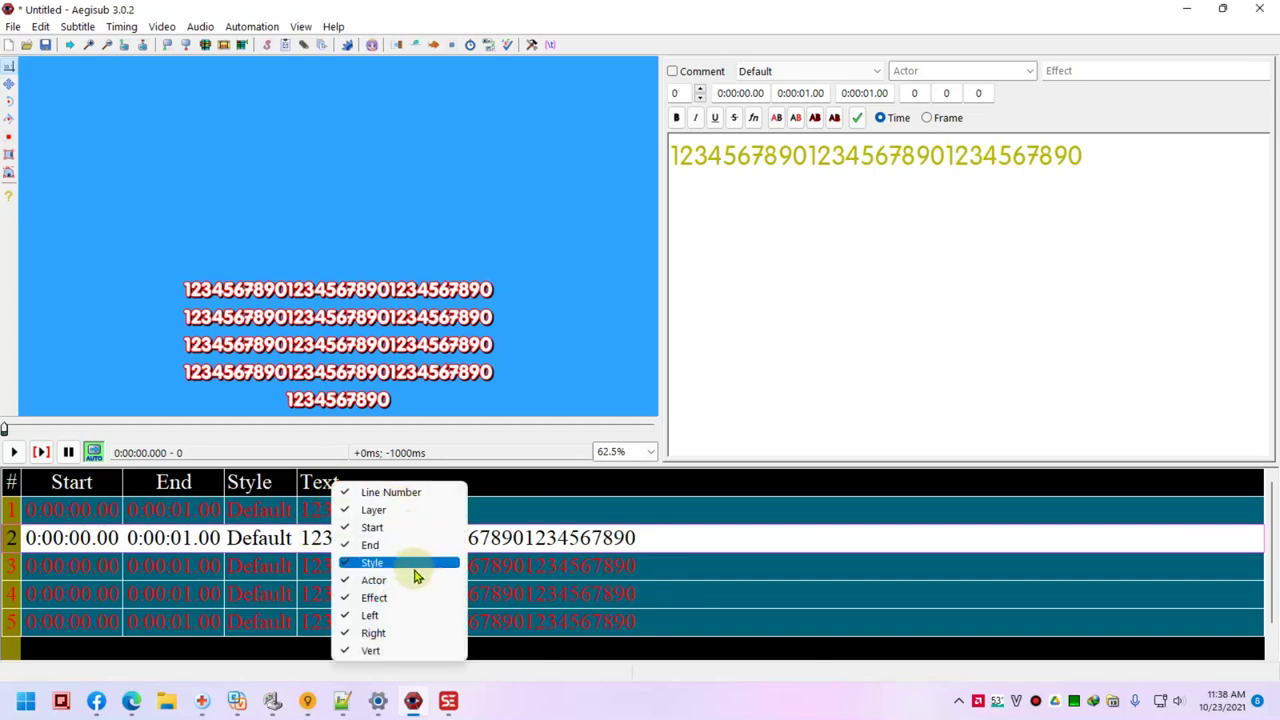
pyautogui.click(535, 545)
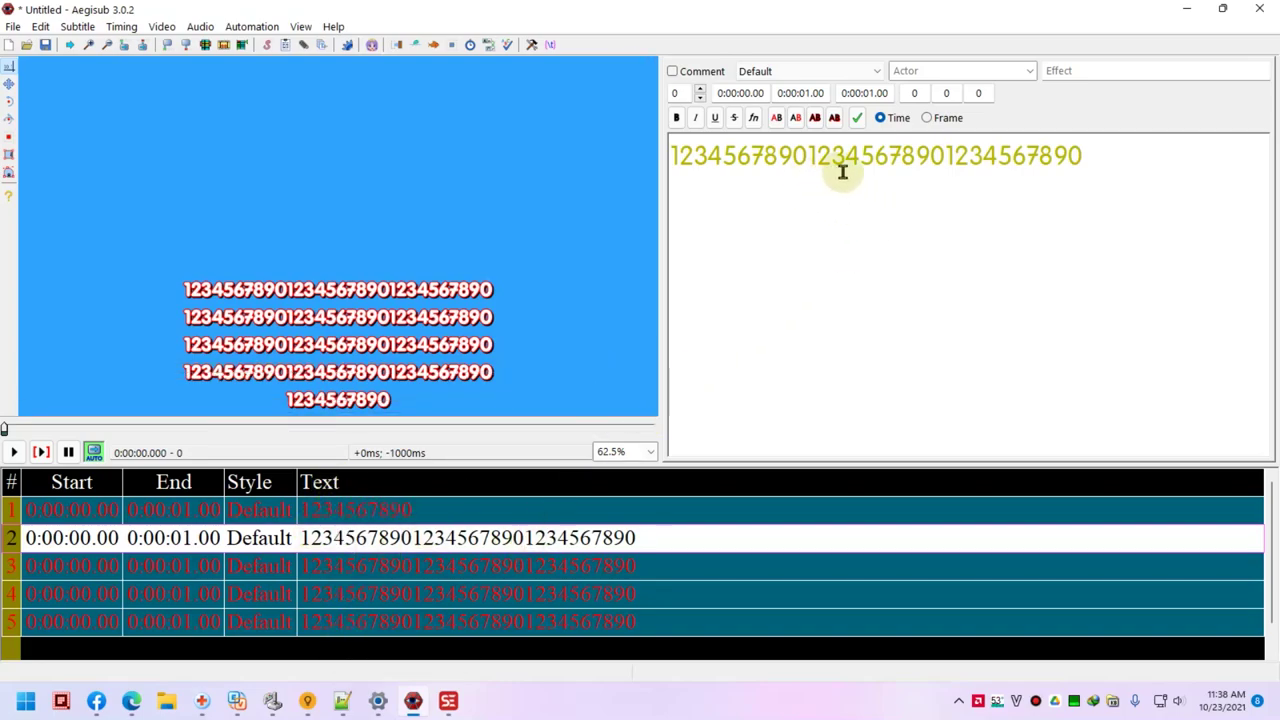
pyautogui.moveTo(944, 162); pyautogui.dragTo(1163, 160)
pyautogui.press('Delete')
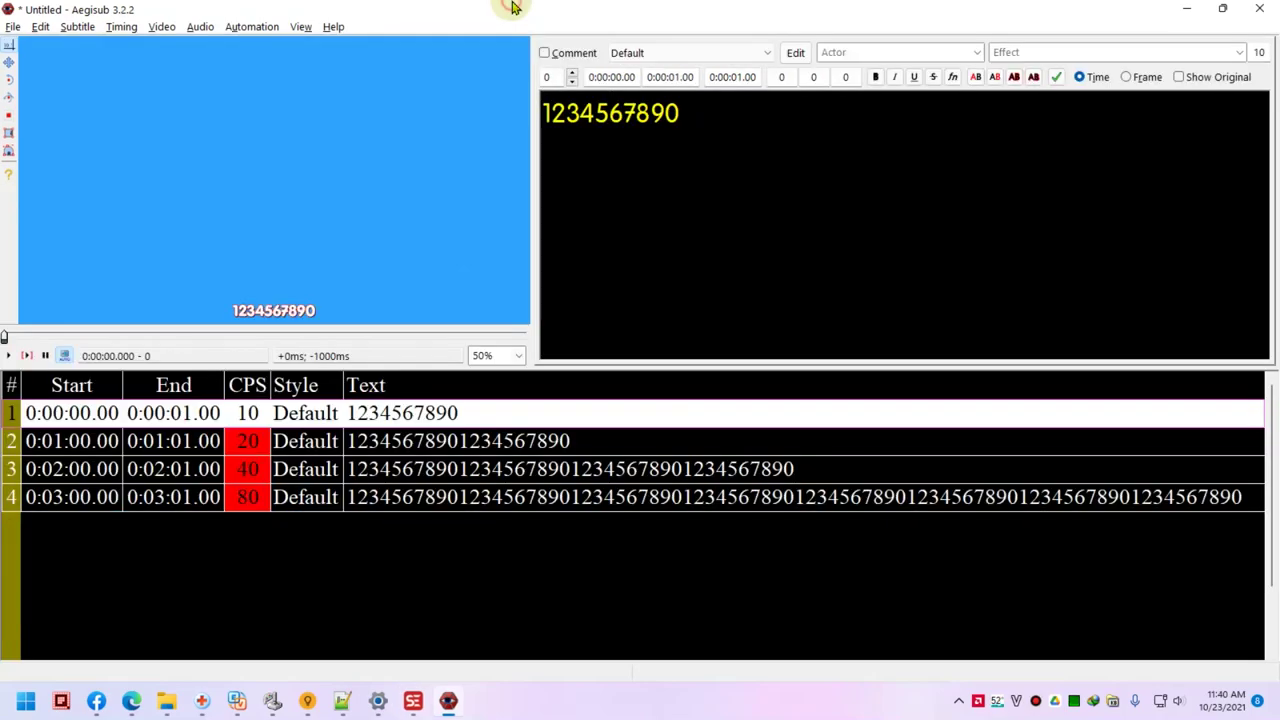
# - Play lines 1 and 2 in the video preview to compare how readable their text is within one second
pyautogui.click(252, 441)
pyautogui.click(238, 413)
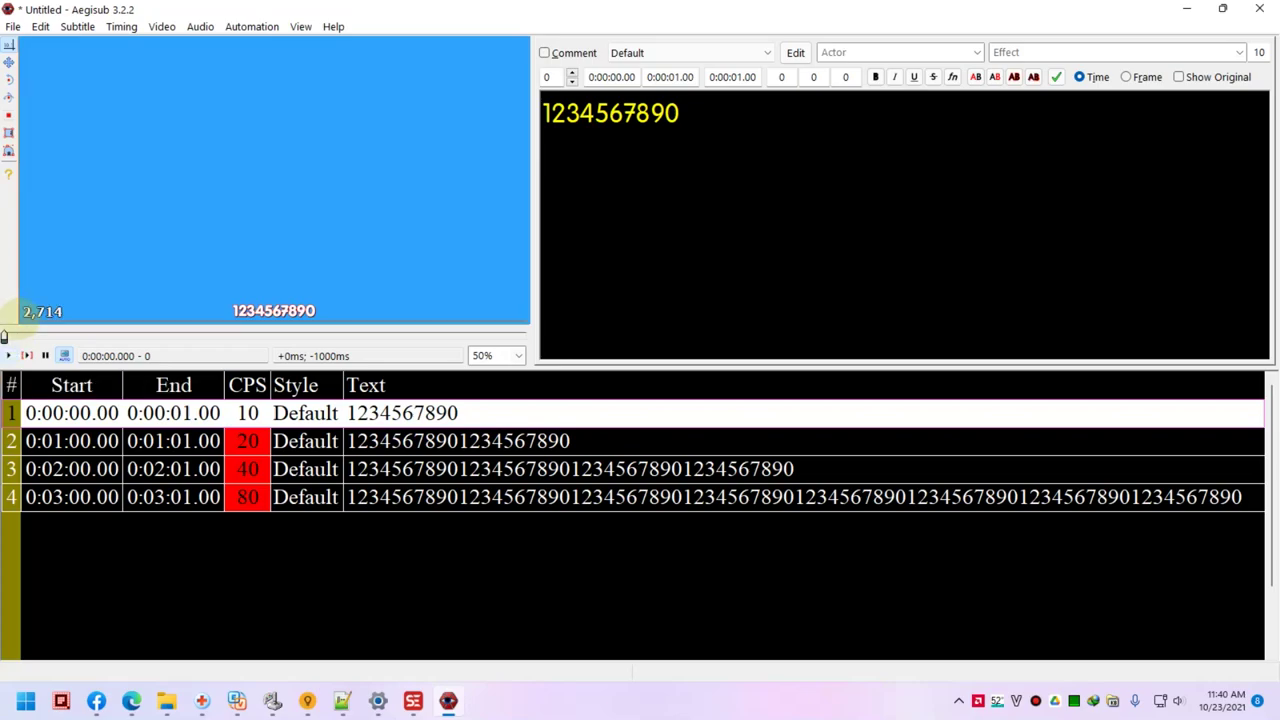
pyautogui.click(28, 357)
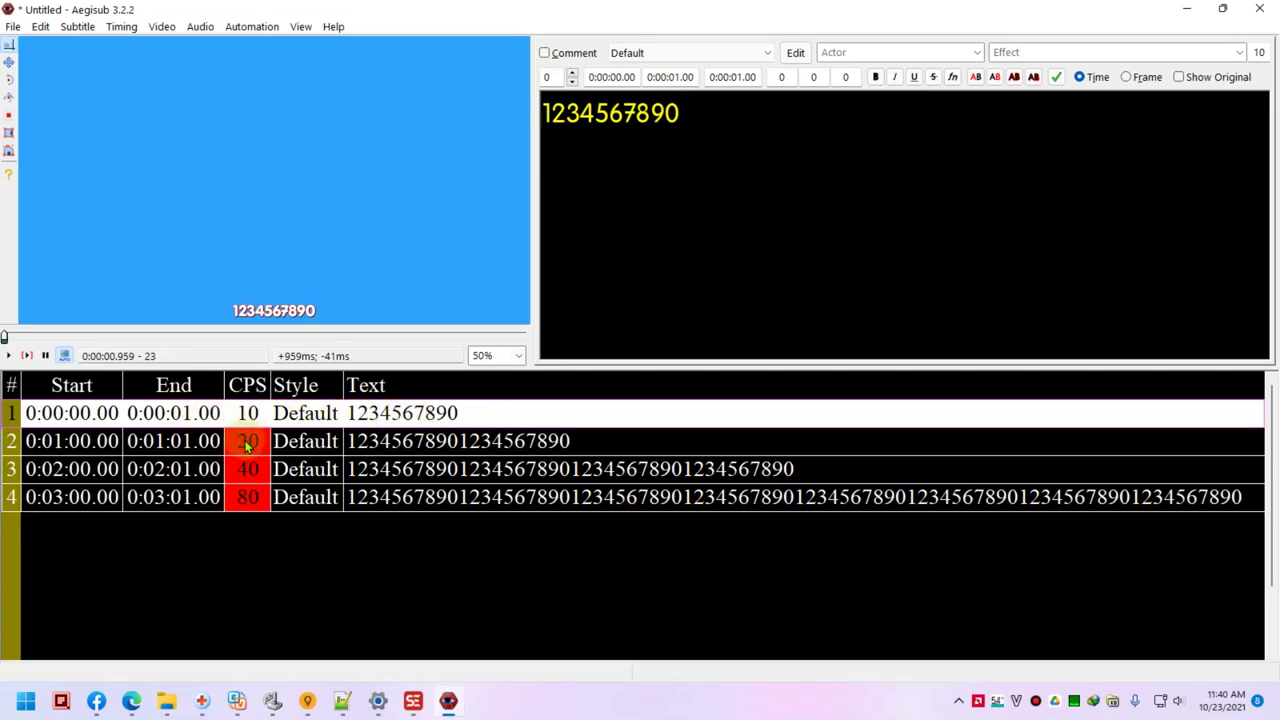
pyautogui.click(248, 444)
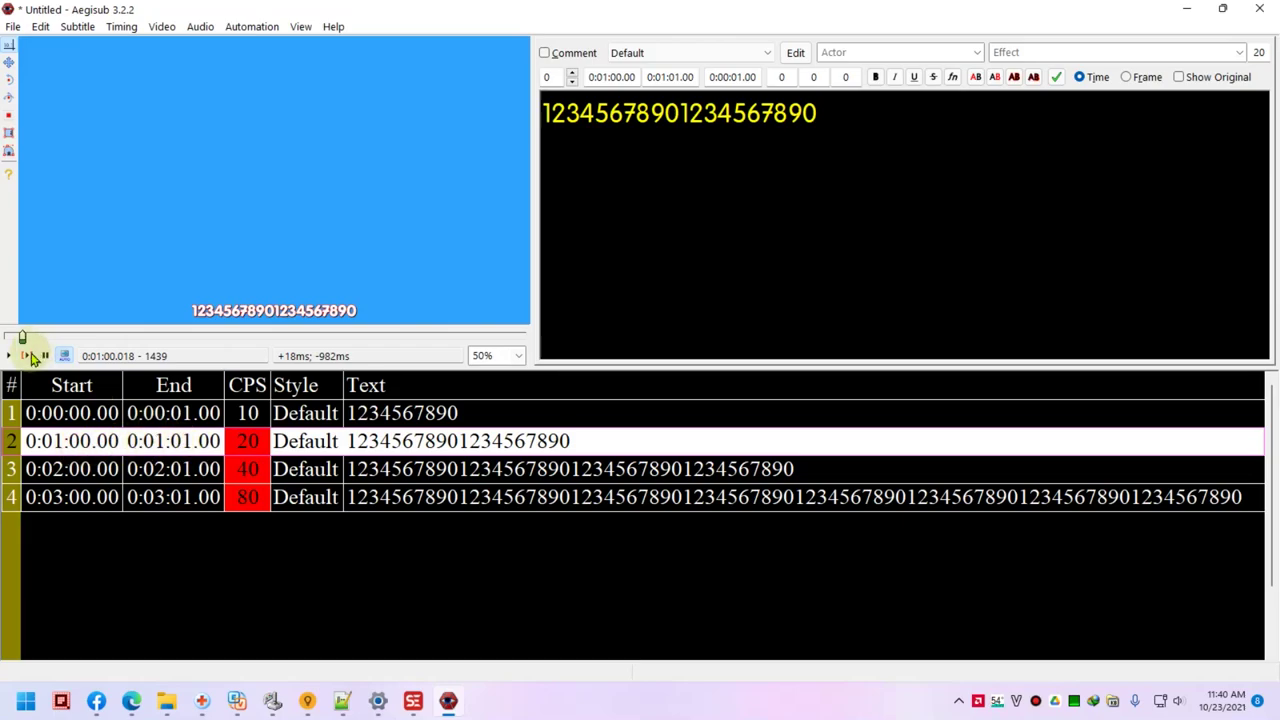
pyautogui.scroll(1, 243, 263)
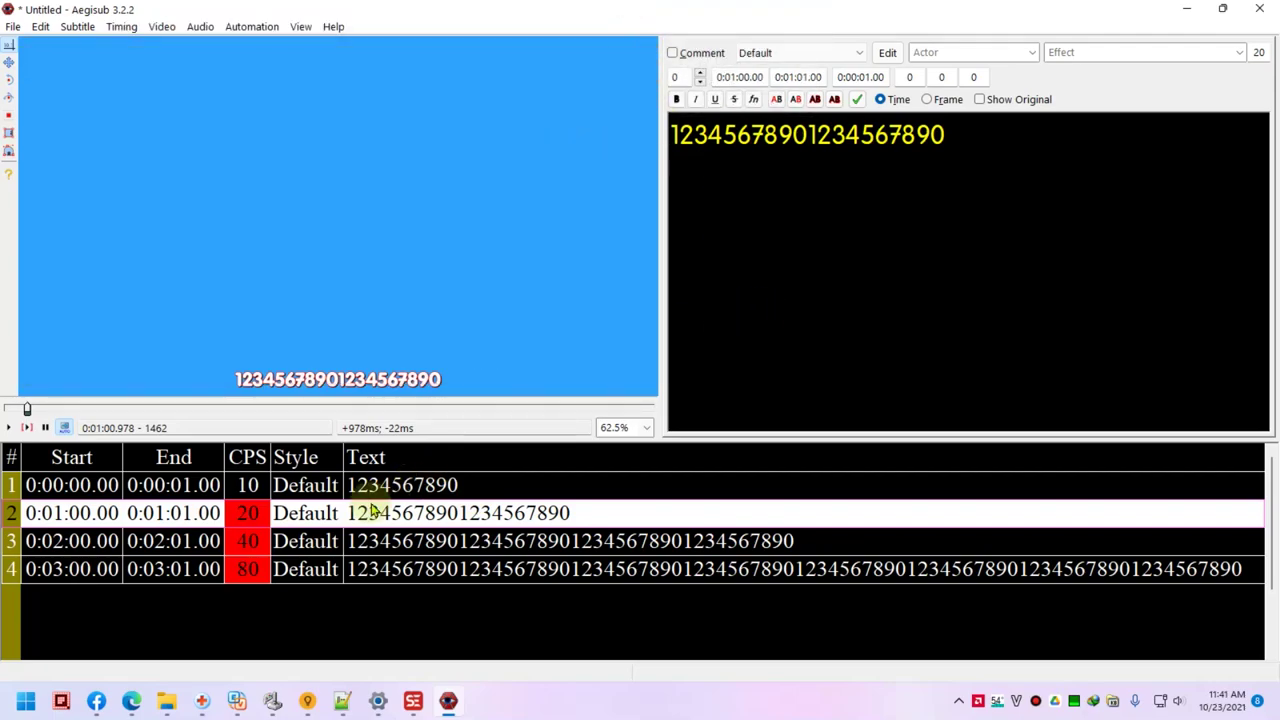
# - Compare lines 1 to 4 in the video preview and play line 3 to judge its reading speed
pyautogui.click(258, 487)
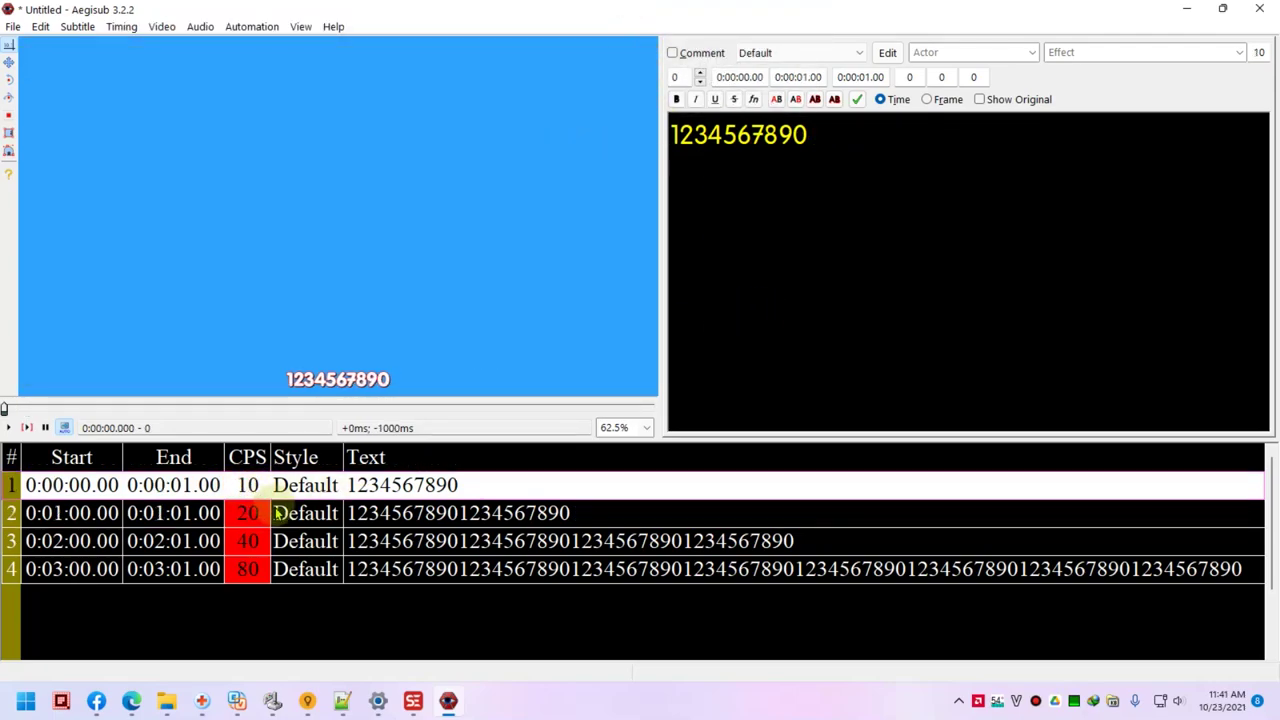
pyautogui.click(280, 512)
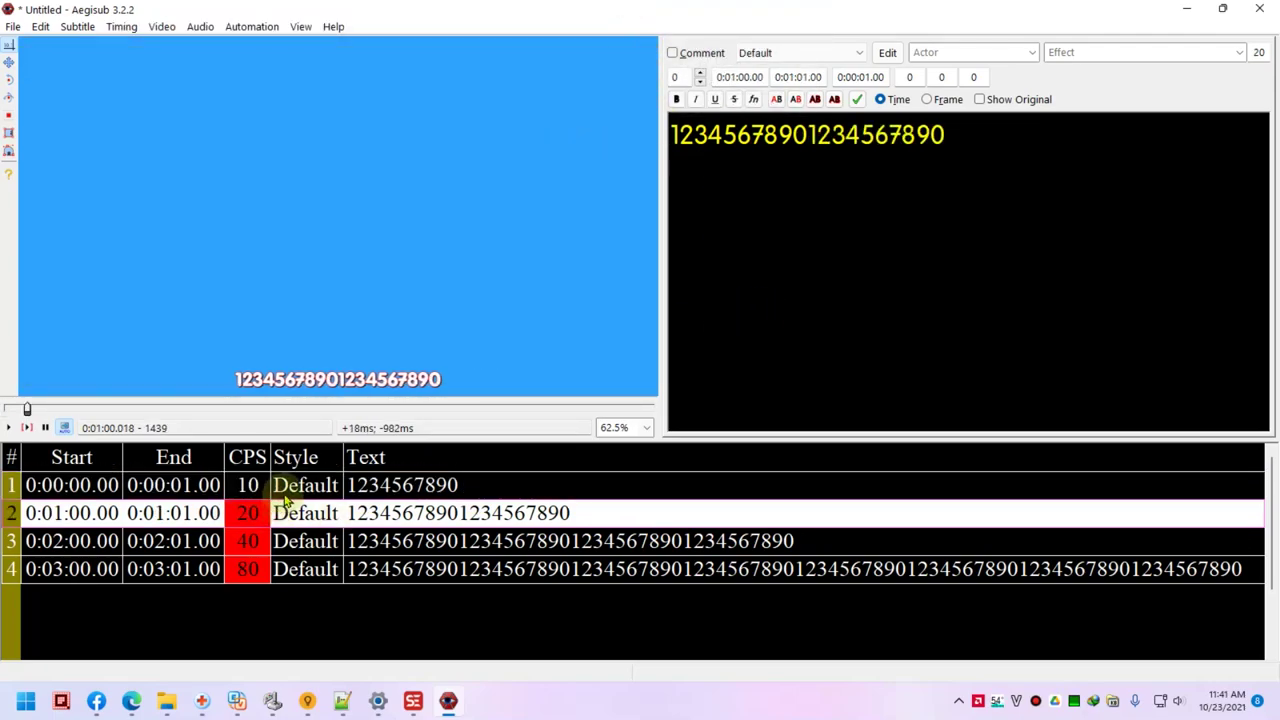
pyautogui.click(312, 539)
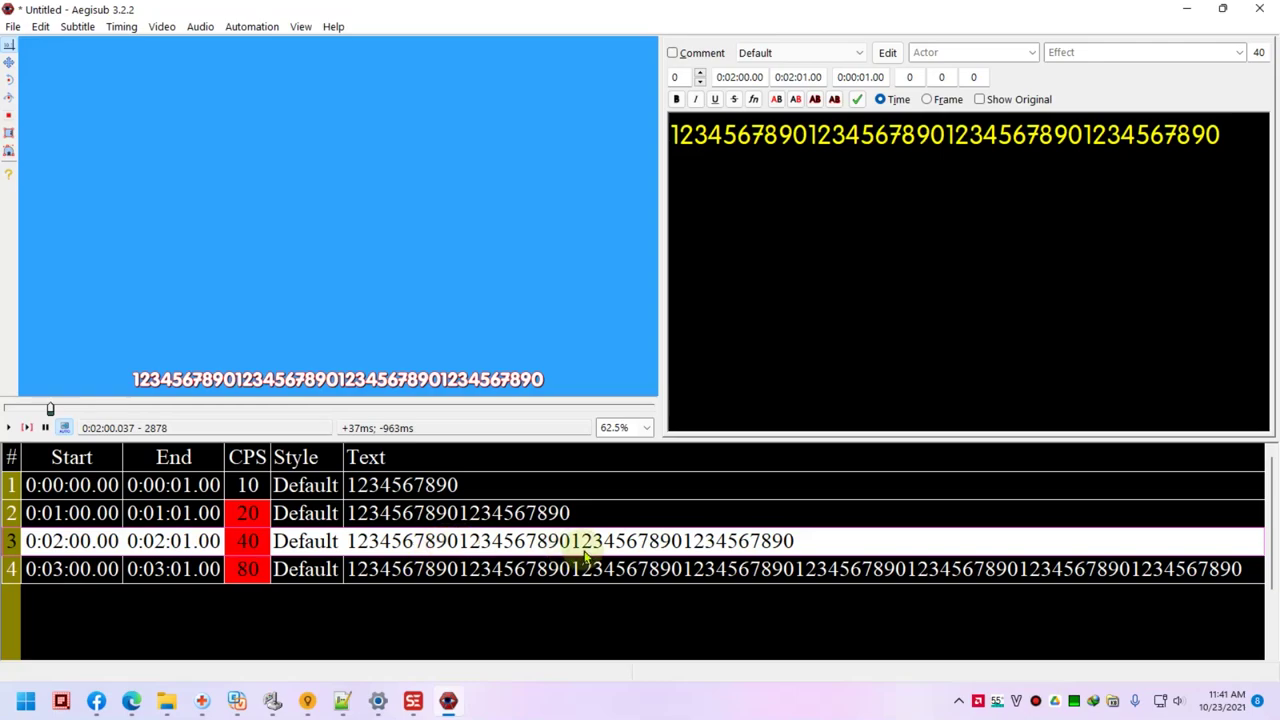
pyautogui.click(27, 427)
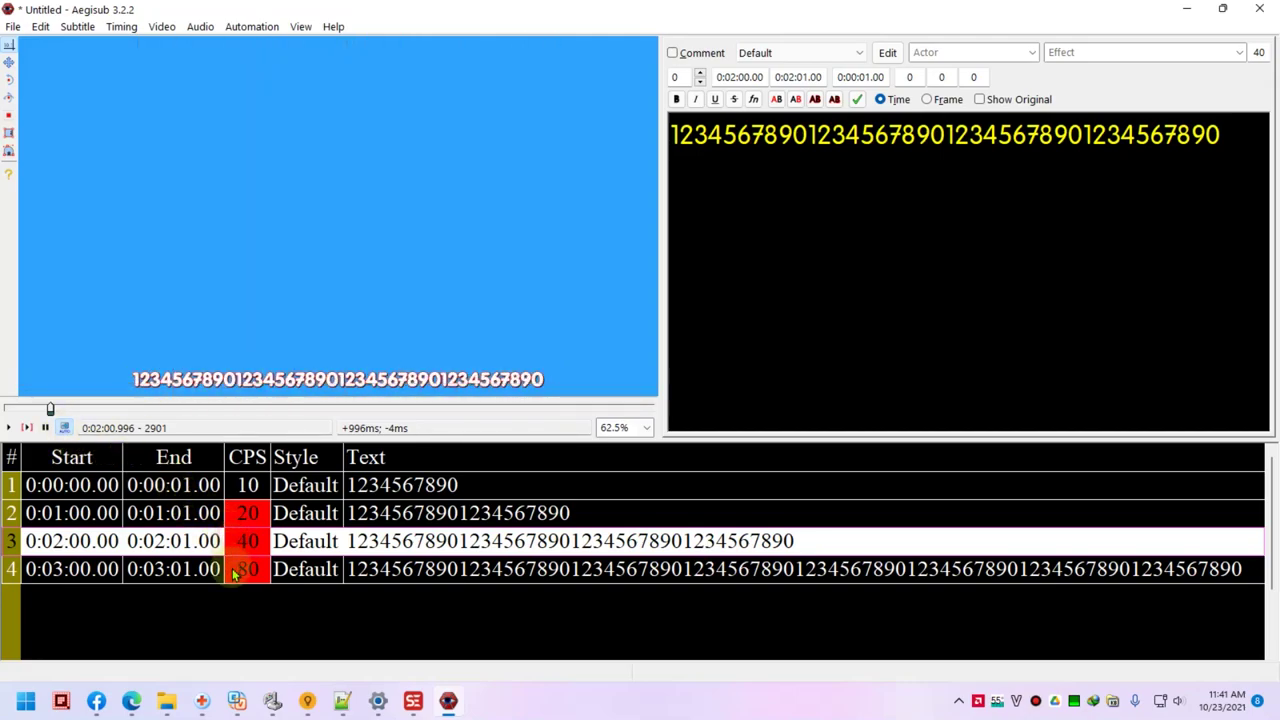
pyautogui.click(235, 570)
pyautogui.click(222, 544)
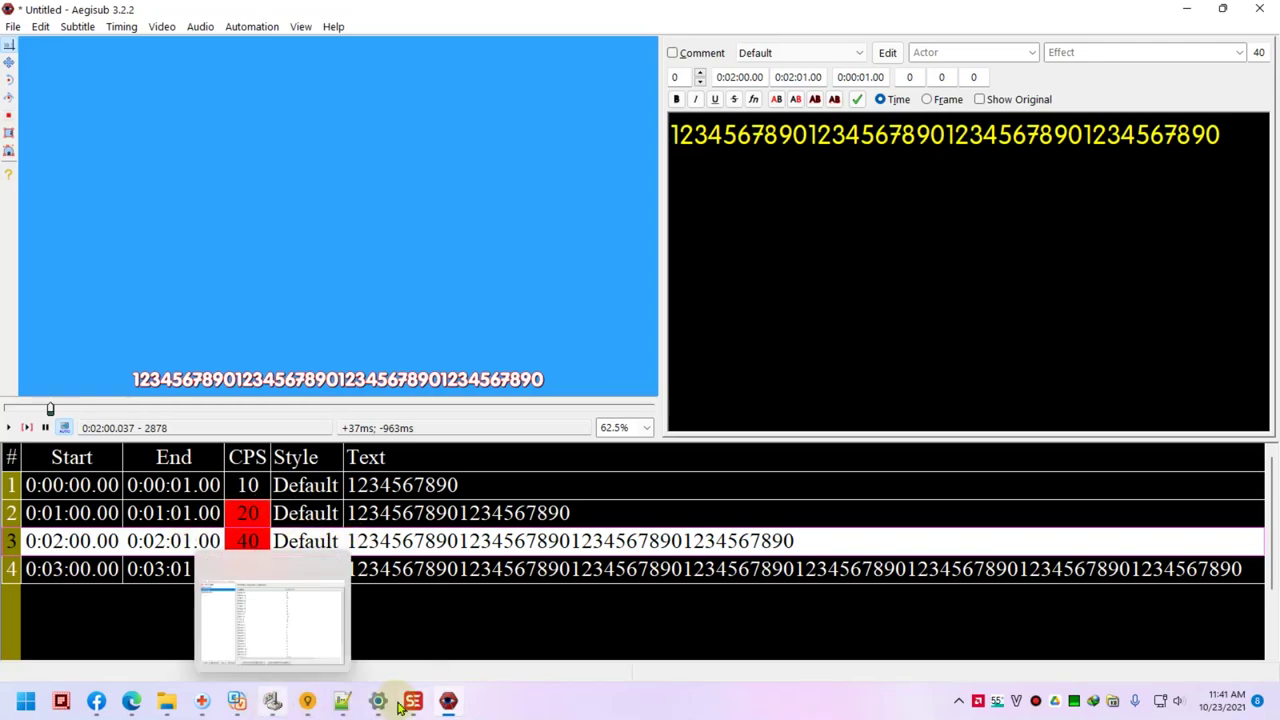
# - Switch to Notepad++ and add "CPS TOO HIGH: cannot read all text" below the CPS line, plus a blank line before the Actor line
pyautogui.click(348, 708)
pyautogui.click(487, 337)
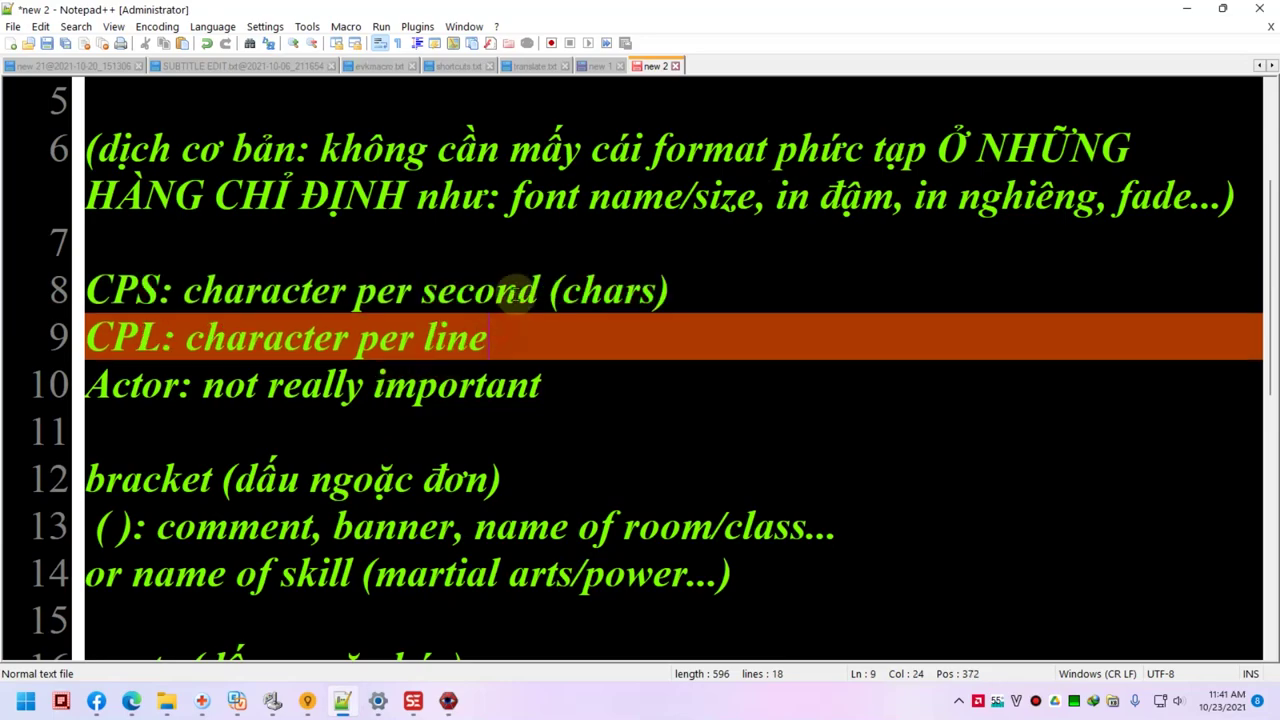
pyautogui.press('Return')
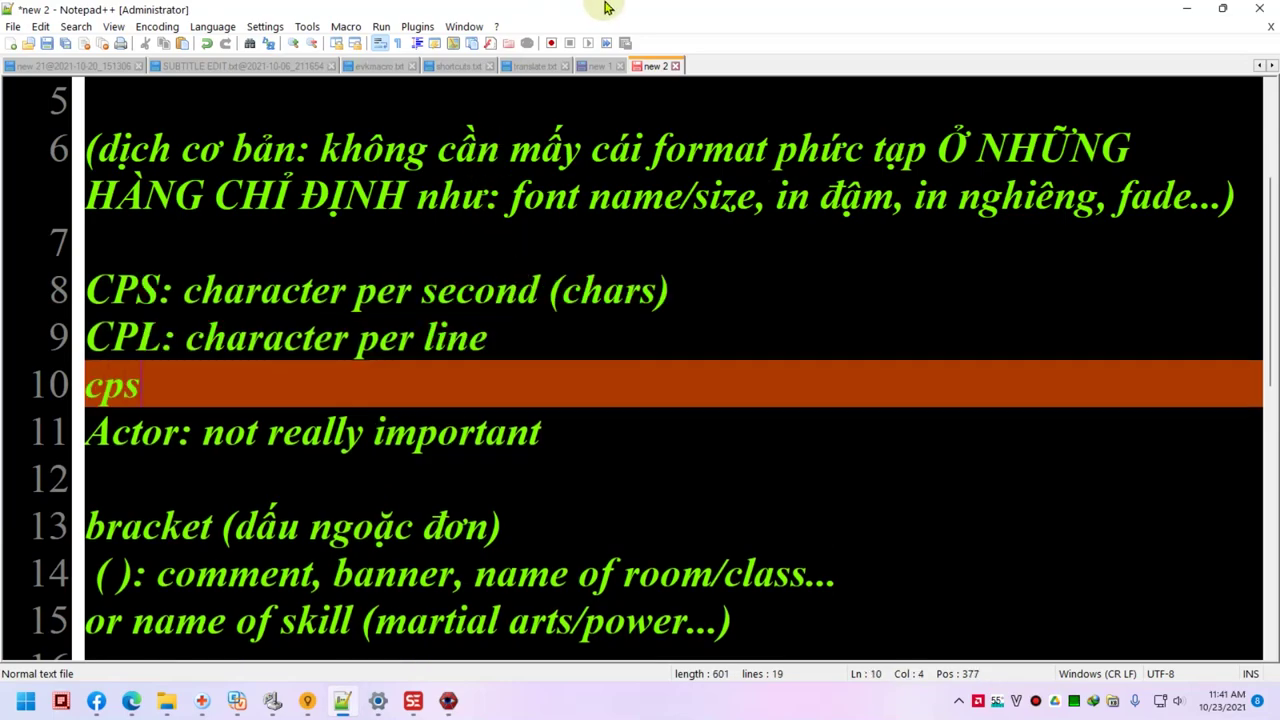
pyautogui.press('Up')
pyautogui.press('Return')
pyautogui.press('Up')
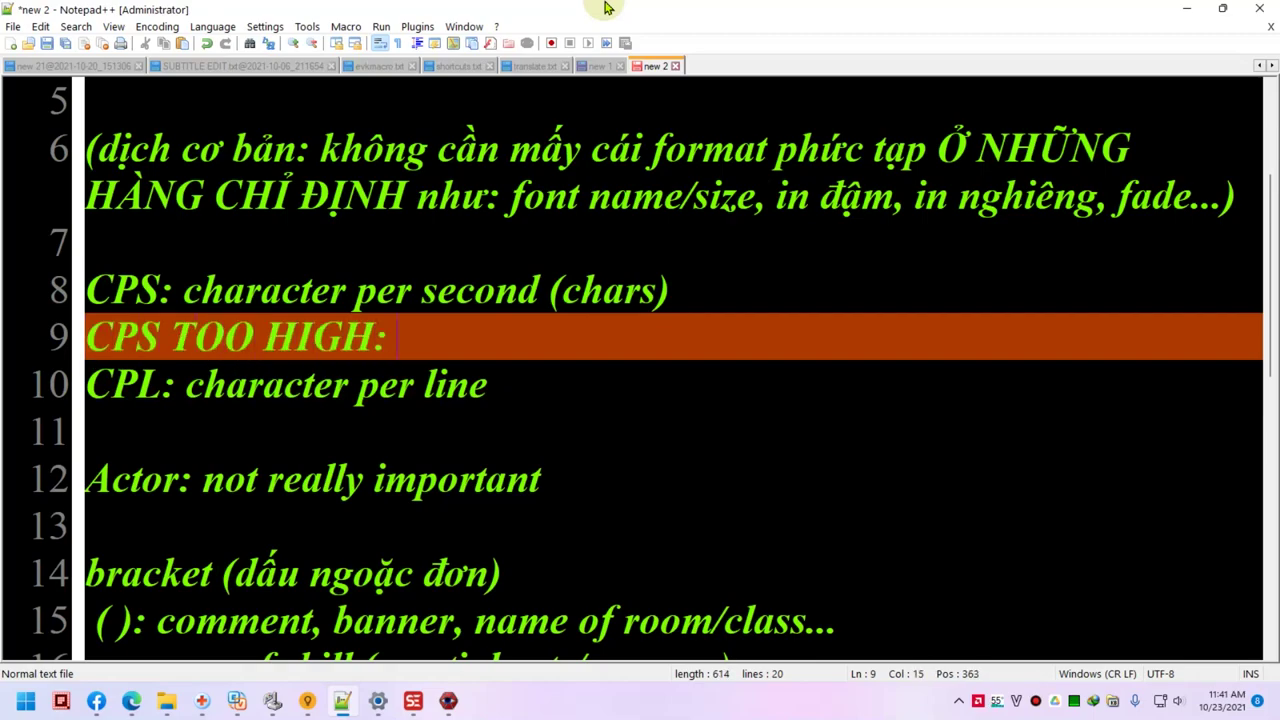
pyautogui.write('cannot read all text')
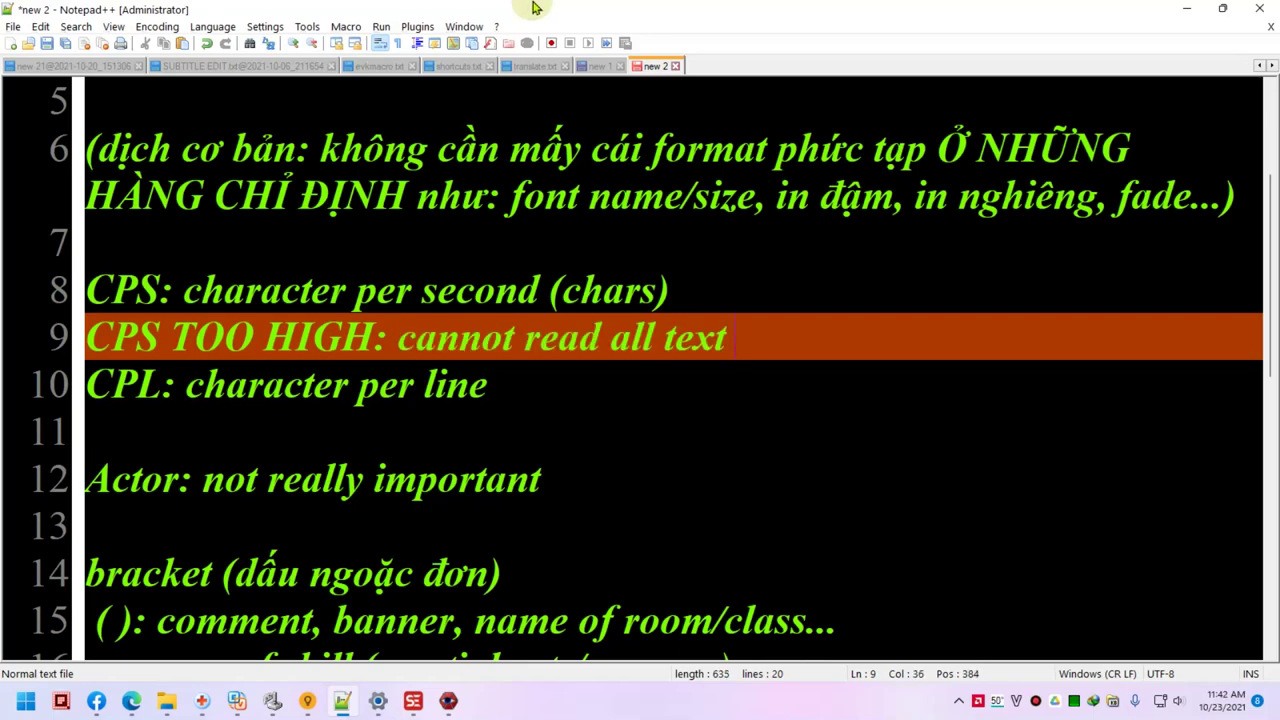
pyautogui.click(455, 336)
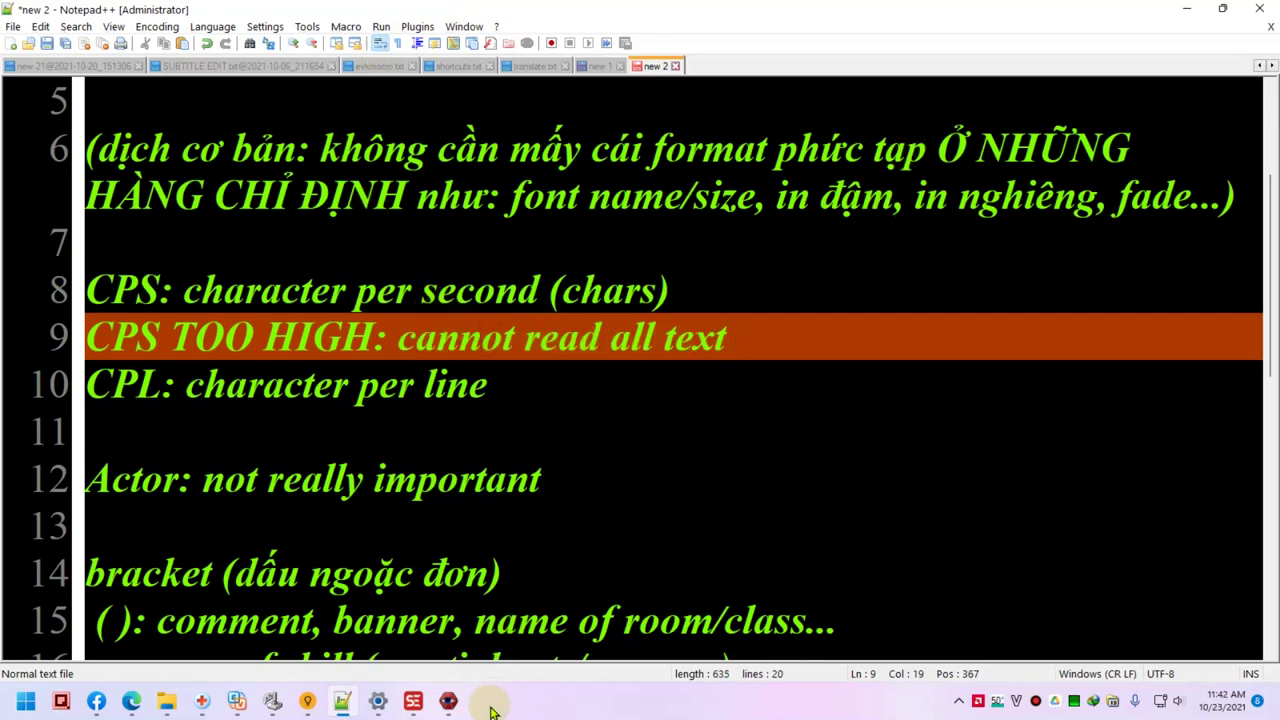
# - Add the line "=> <17" directly below the "CPS TOO HIGH: cannot read all text" note
pyautogui.click(728, 335)
pyautogui.press('Return')
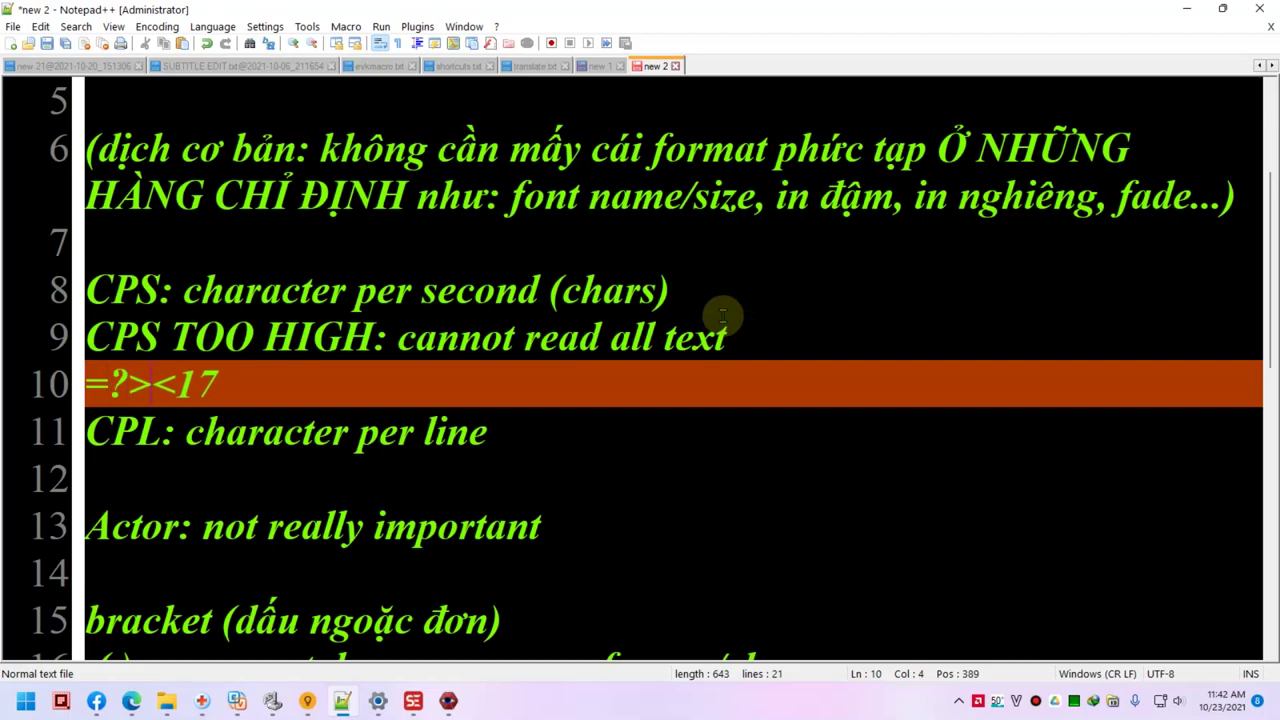
pyautogui.click(539, 432)
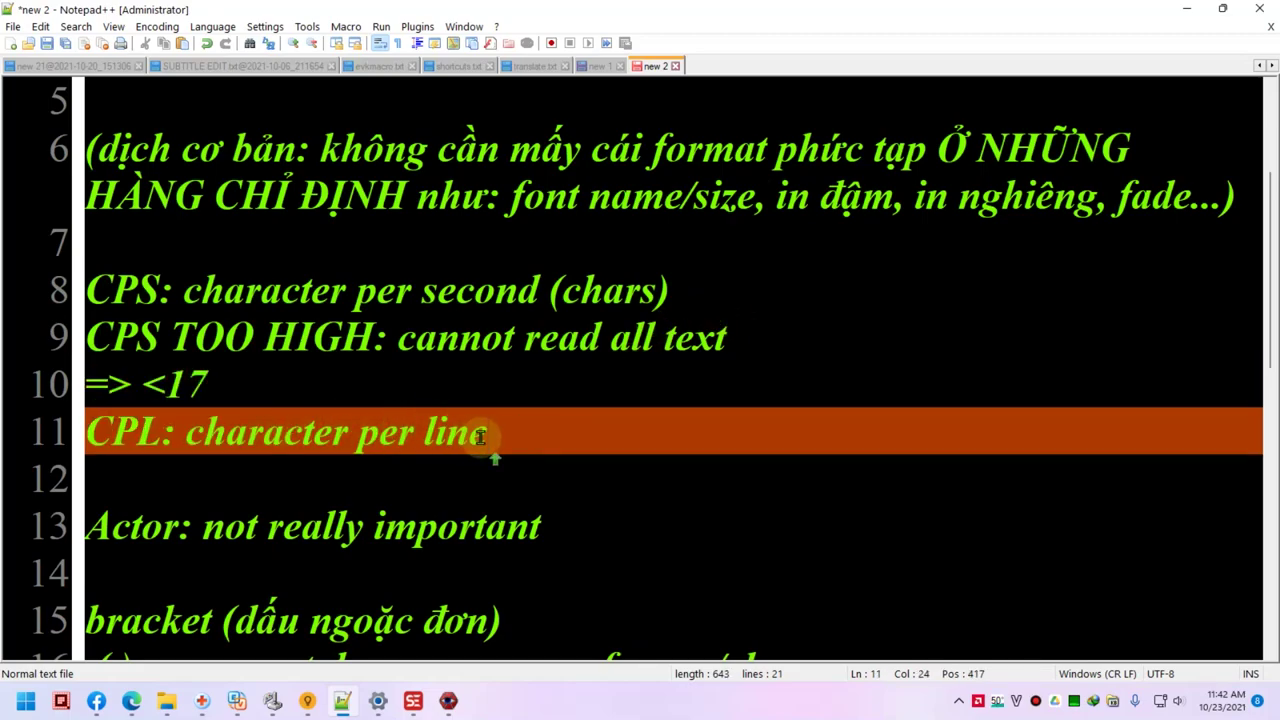
# - Switch to Subtitle Edit, select line 135 and hide the Actor column in the subtitle list
pyautogui.click(413, 700)
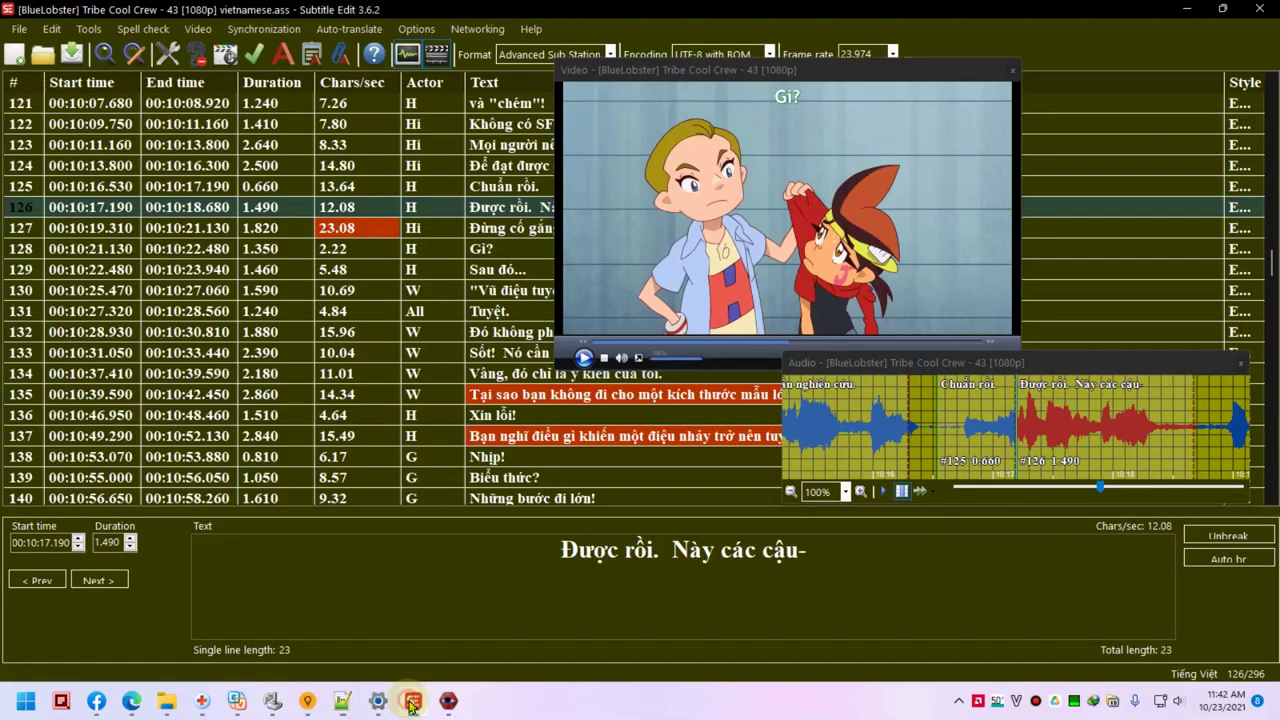
pyautogui.click(472, 396)
pyautogui.rightClick(425, 83)
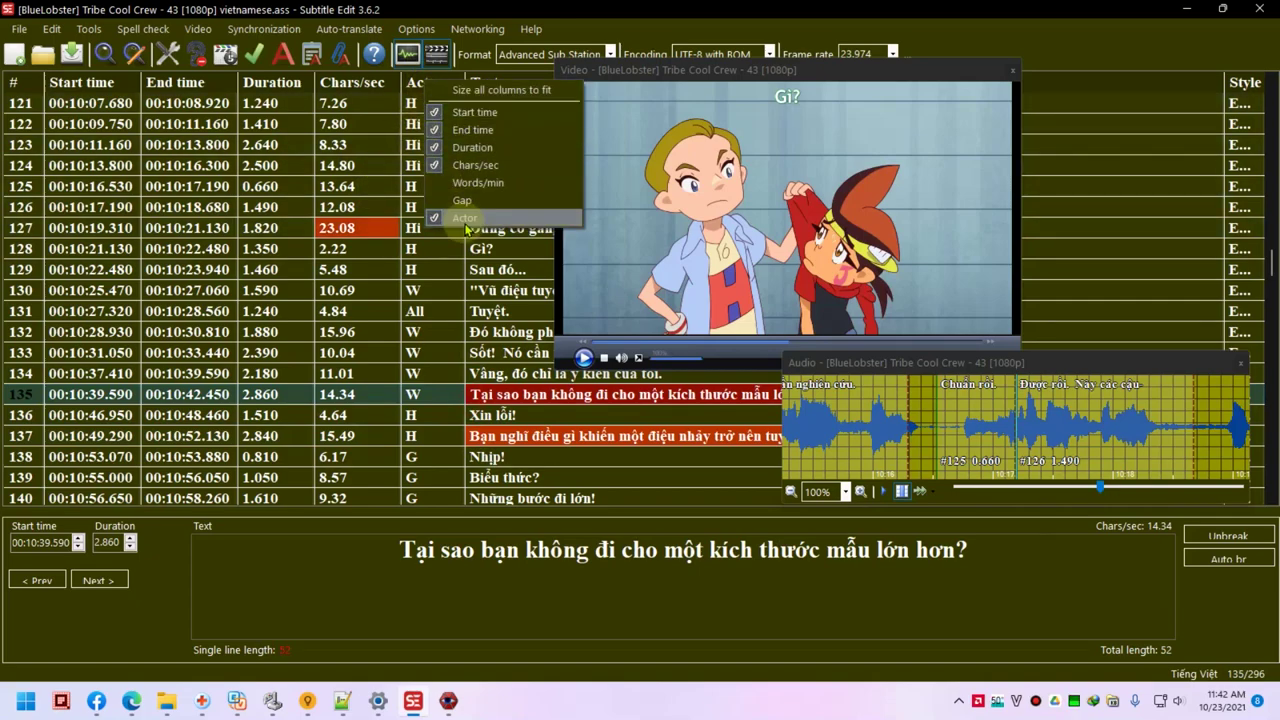
pyautogui.click(466, 217)
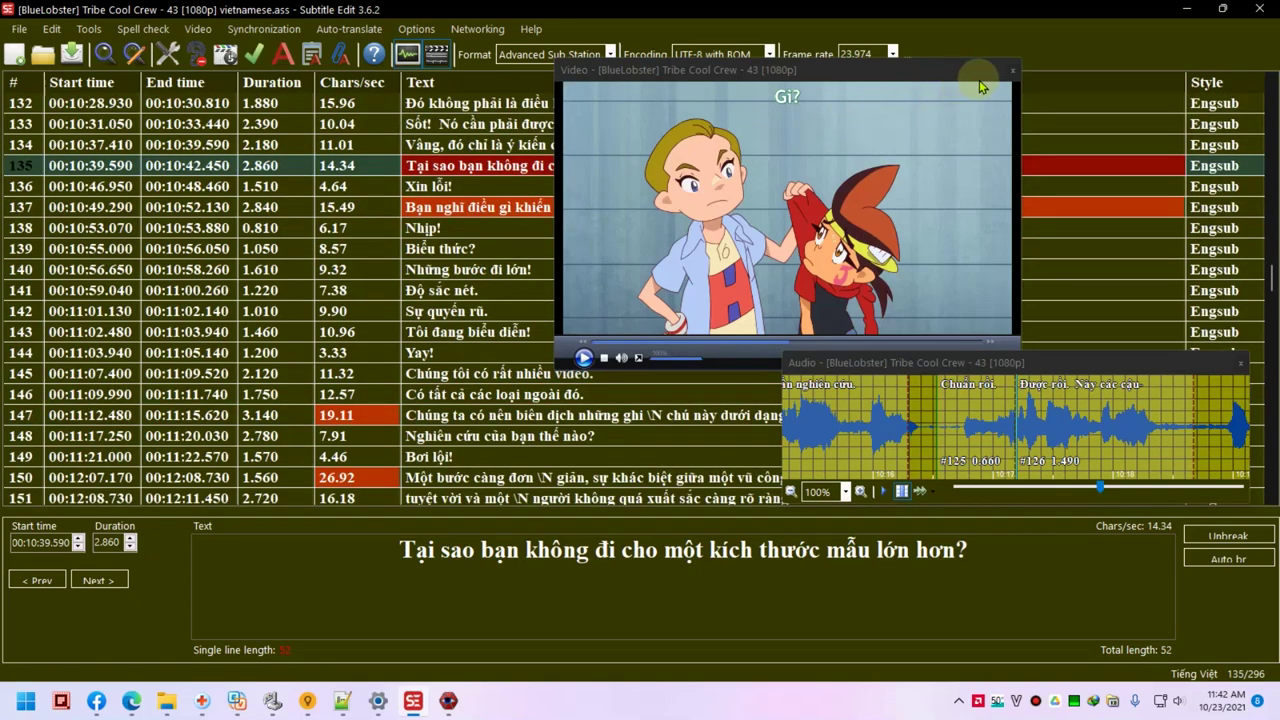
# - Close the waveform window and position the reopened video player clear of line 135's text in the list
pyautogui.click(1011, 72)
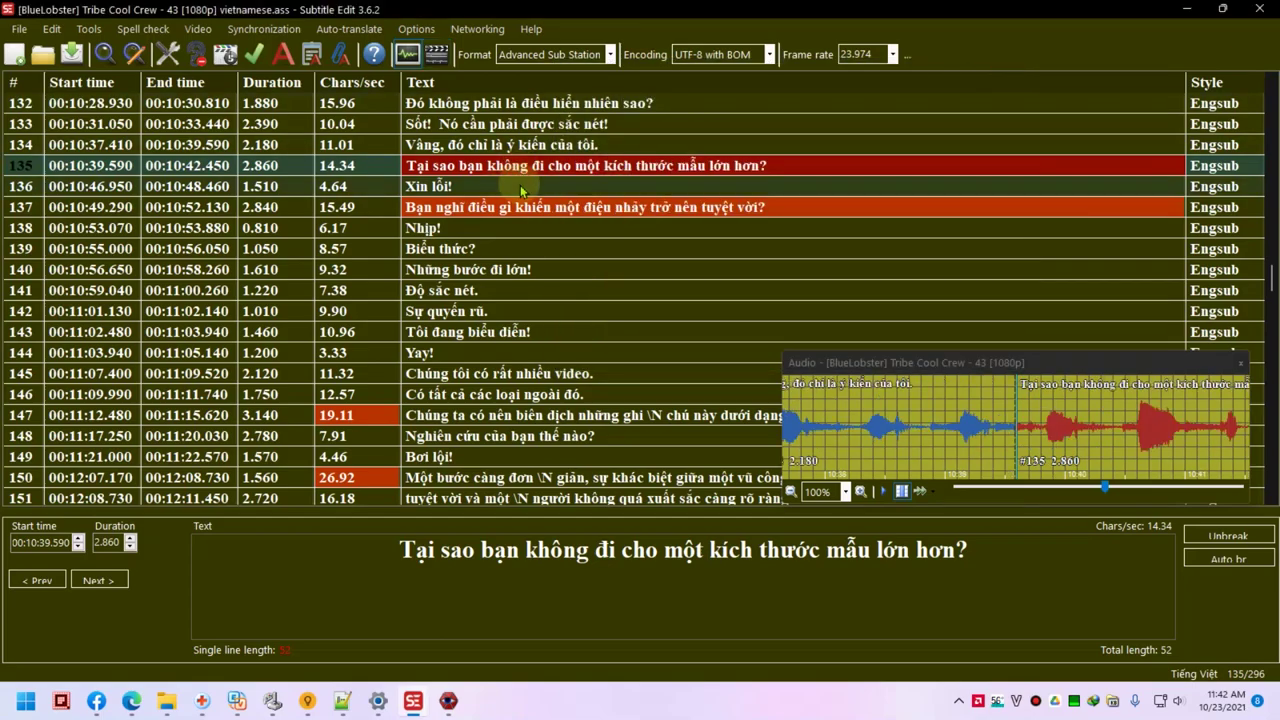
pyautogui.click(436, 54)
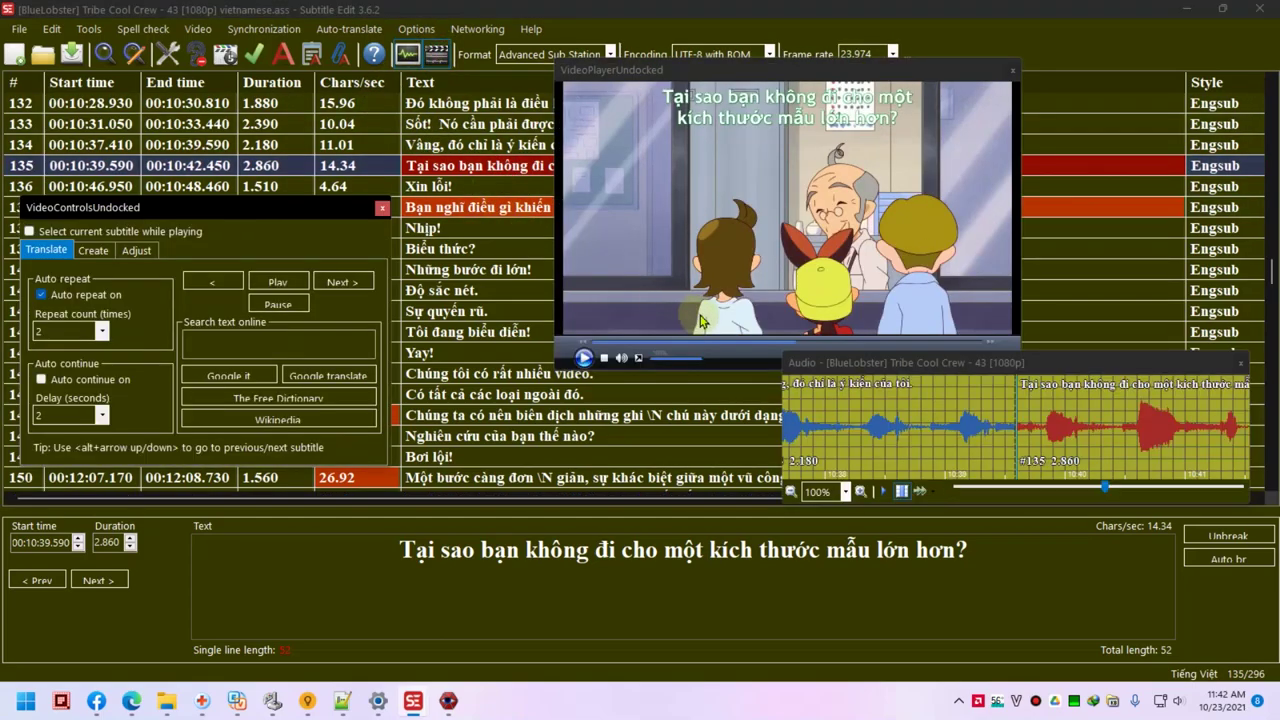
pyautogui.click(1241, 363)
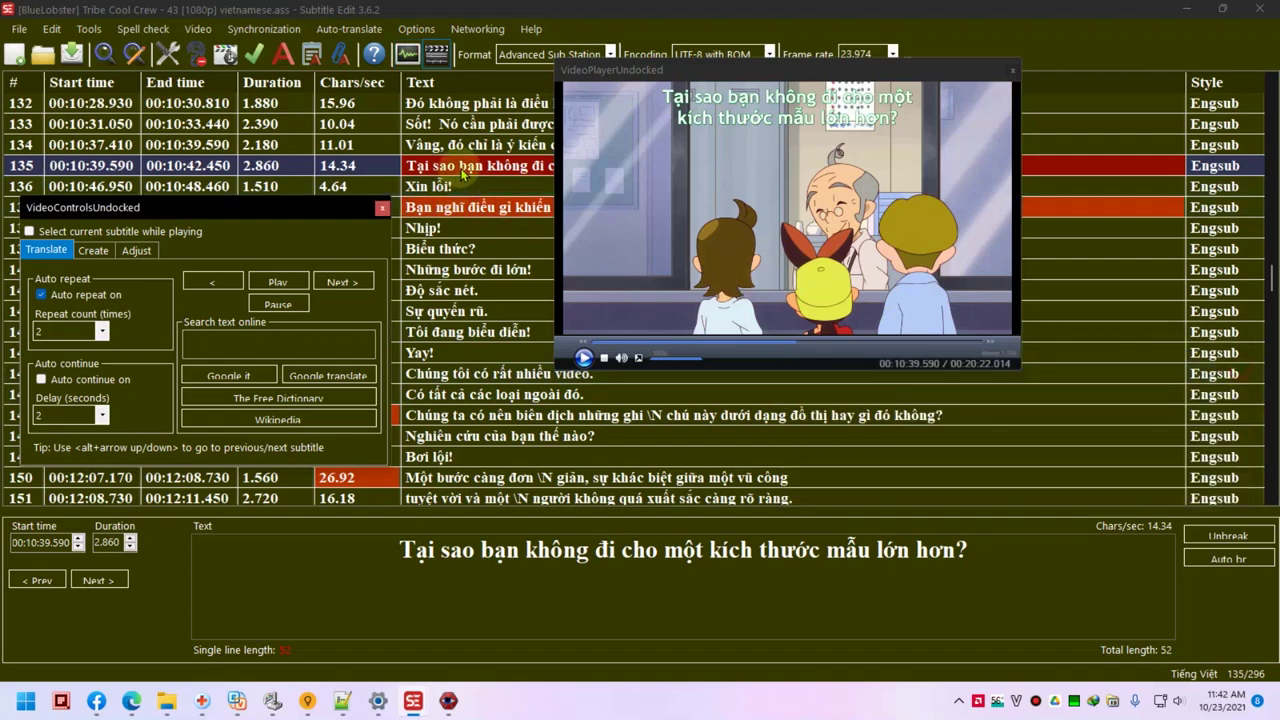
pyautogui.click(583, 357)
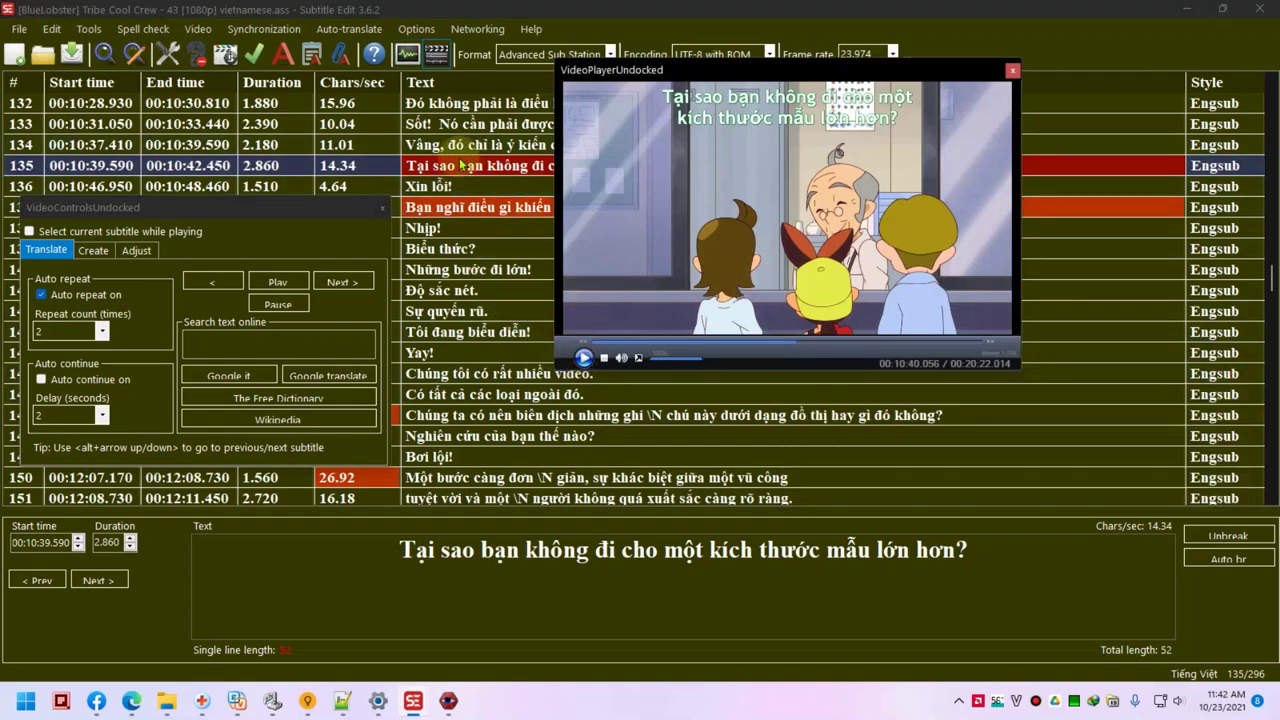
pyautogui.moveTo(631, 73); pyautogui.dragTo(828, 209)
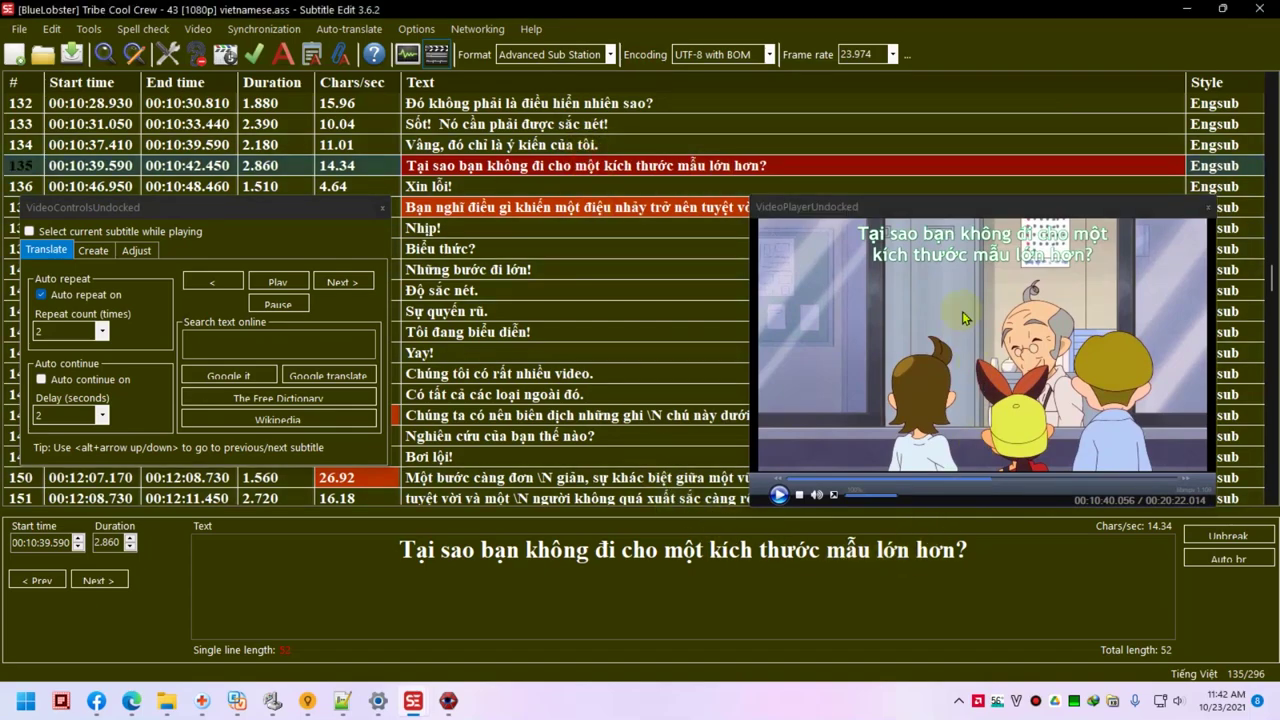
# - Delete "hơn?" from the end of line 135 and check its fit in the enlarged video preview
pyautogui.click(827, 556)
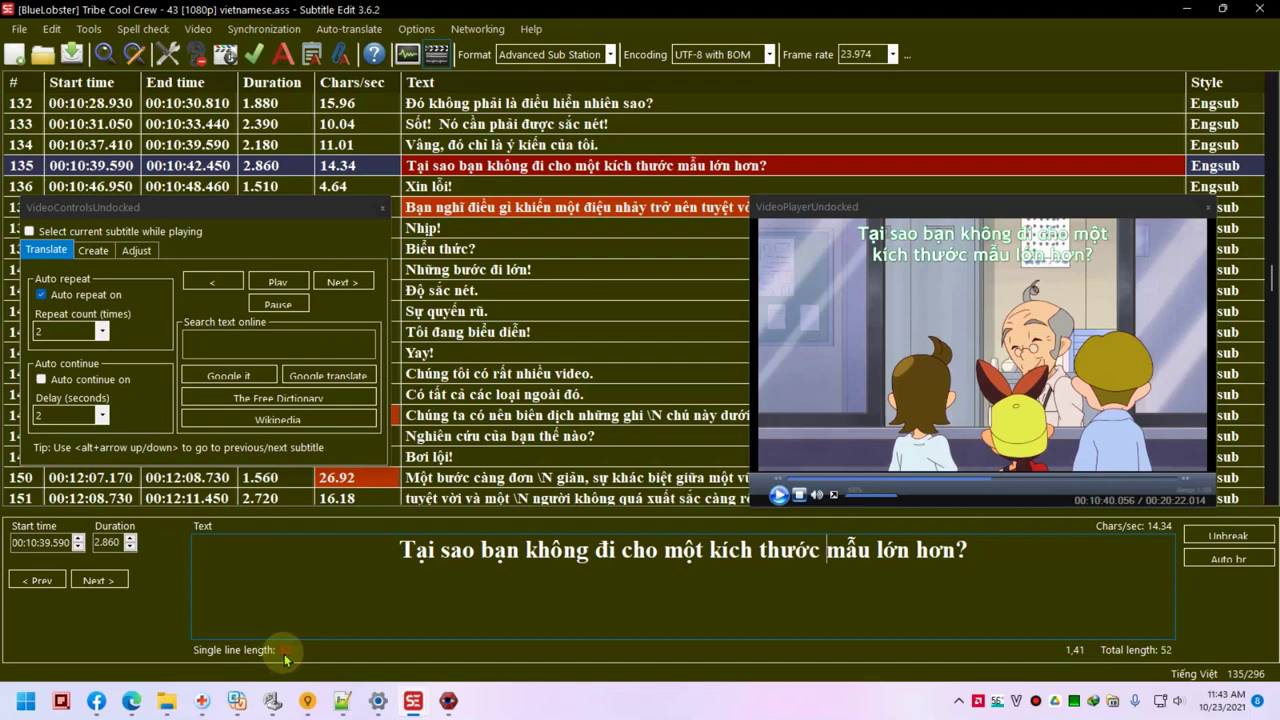
pyautogui.click(483, 553)
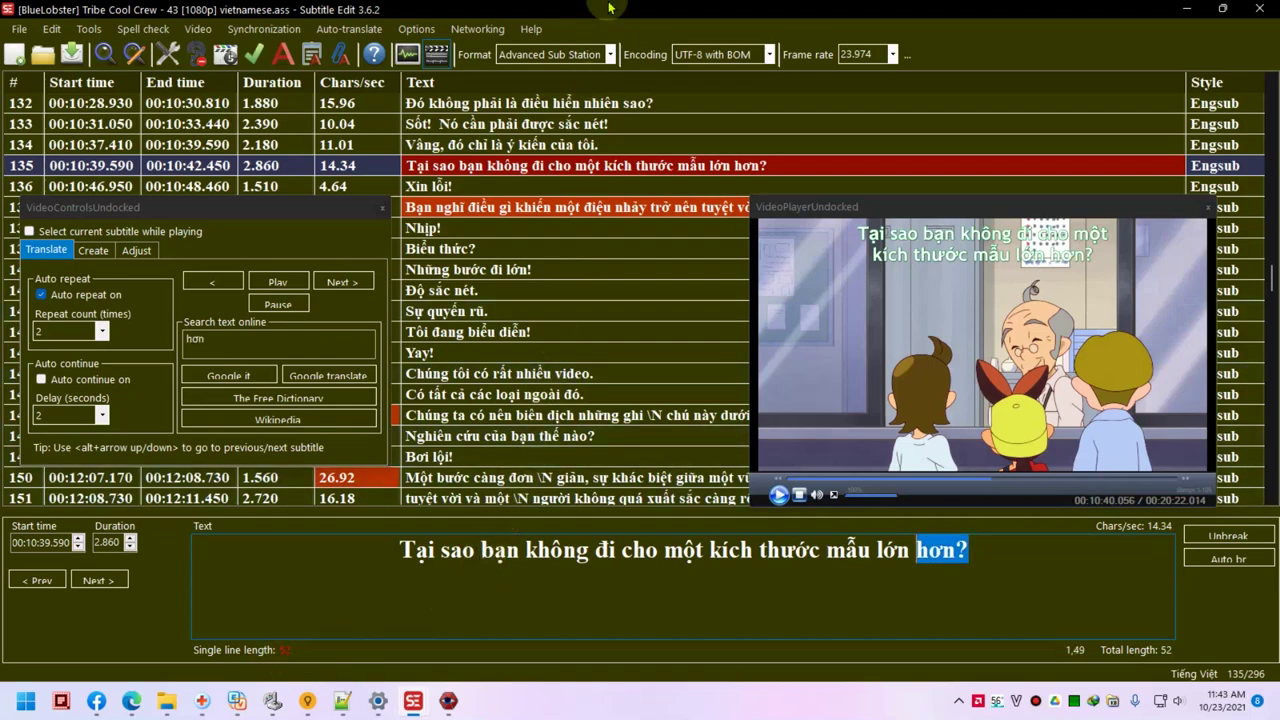
pyautogui.press('BackSpace')
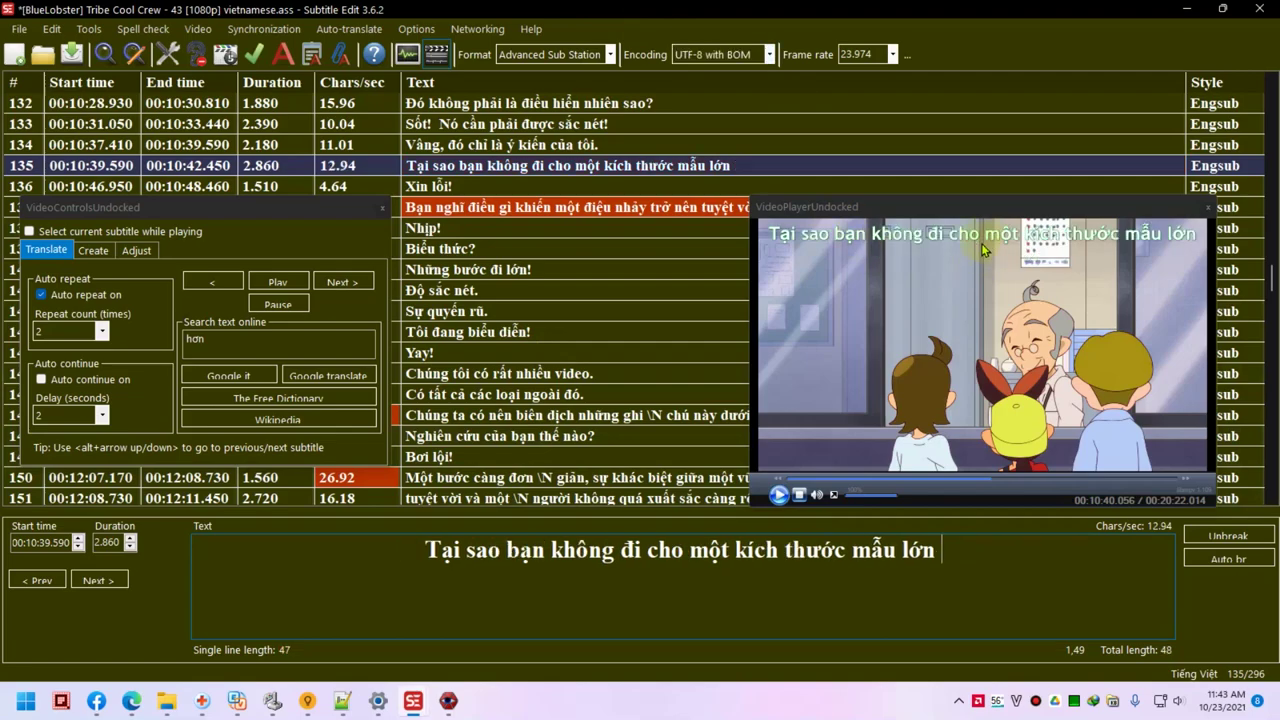
pyautogui.doubleClick(962, 214)
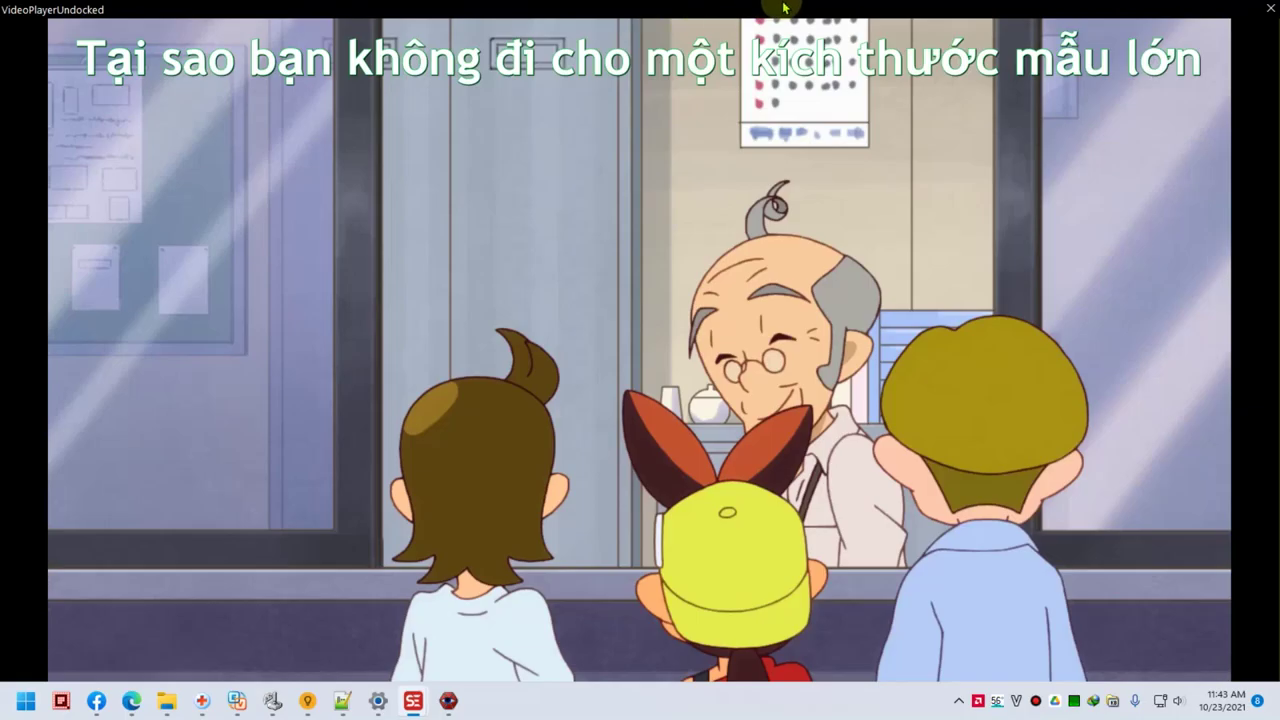
pyautogui.doubleClick(750, 7)
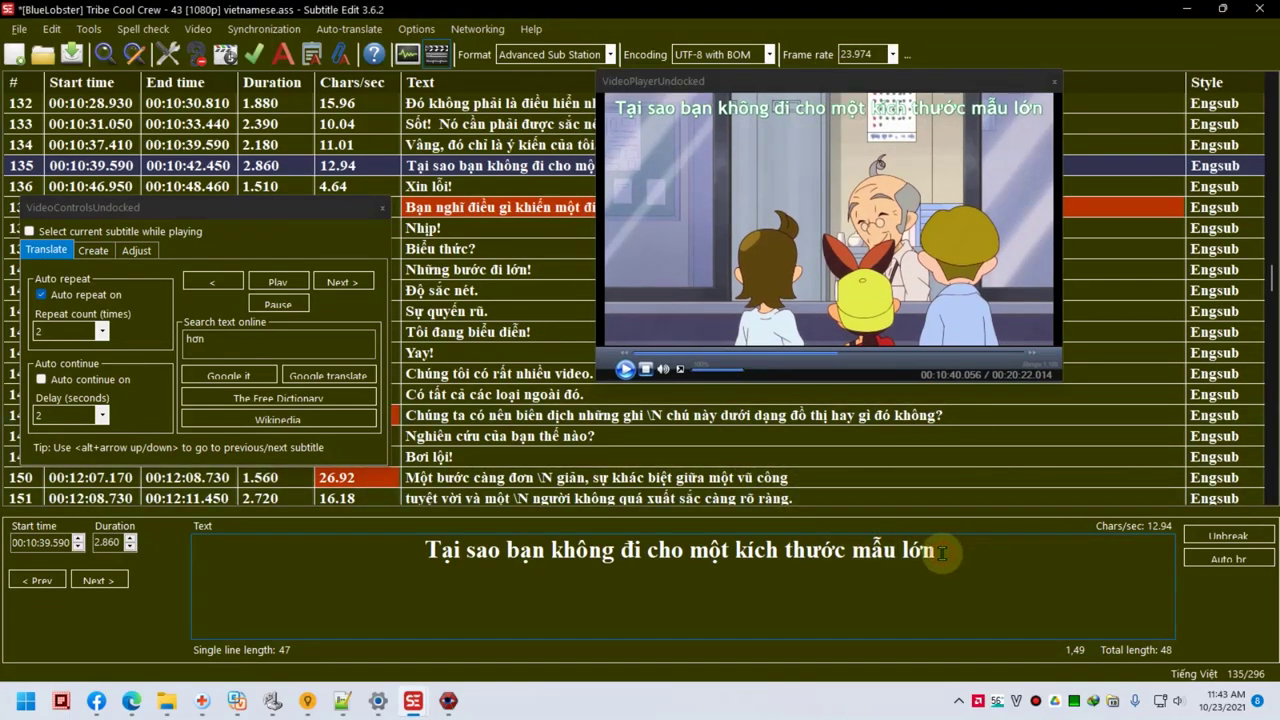
pyautogui.moveTo(960, 556); pyautogui.dragTo(394, 558)
# - Browse the lines after 135 for overlong text and show line 161 in the video preview to examine its length
pyautogui.click(527, 212)
pyautogui.click(490, 249)
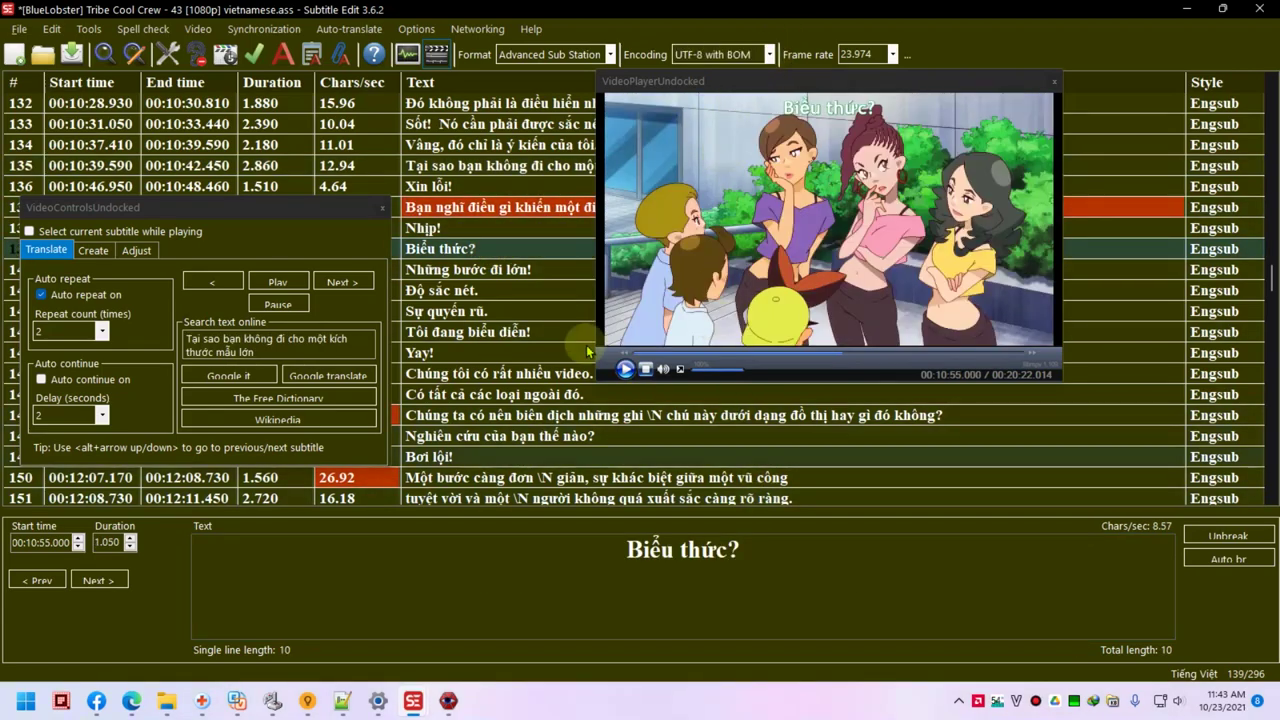
pyautogui.click(525, 290)
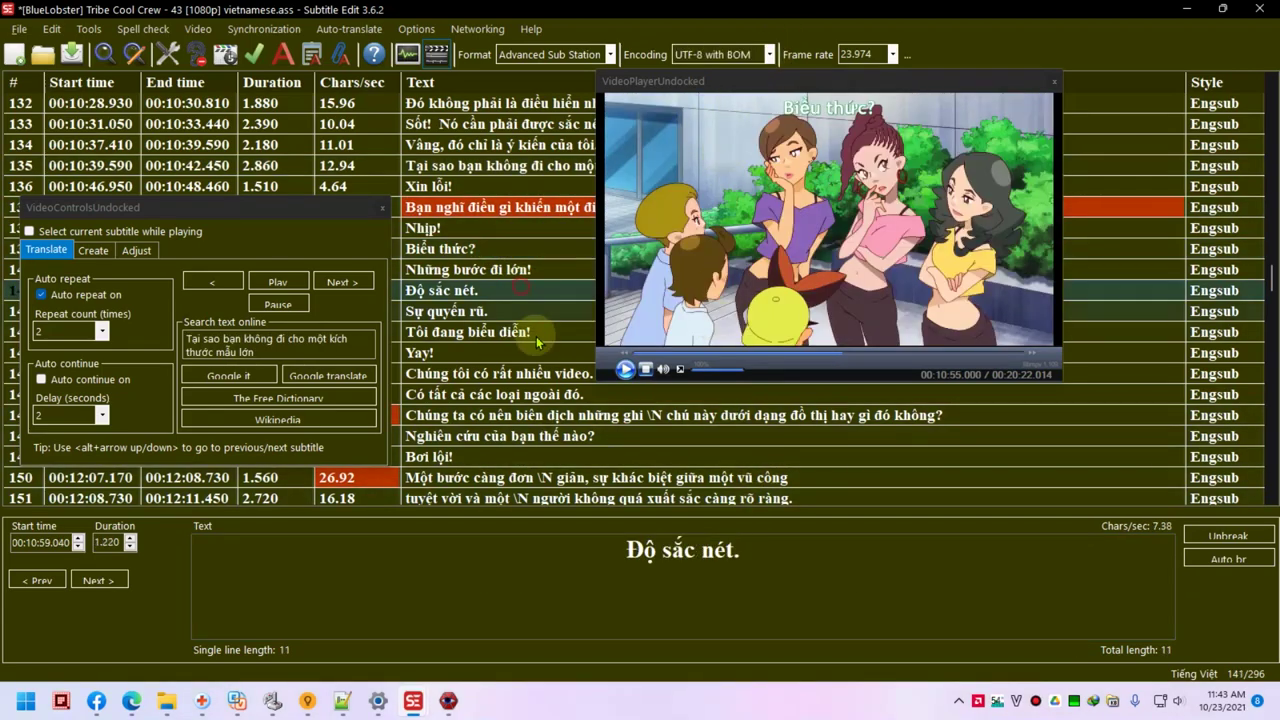
pyautogui.scroll(-7, 536, 333)
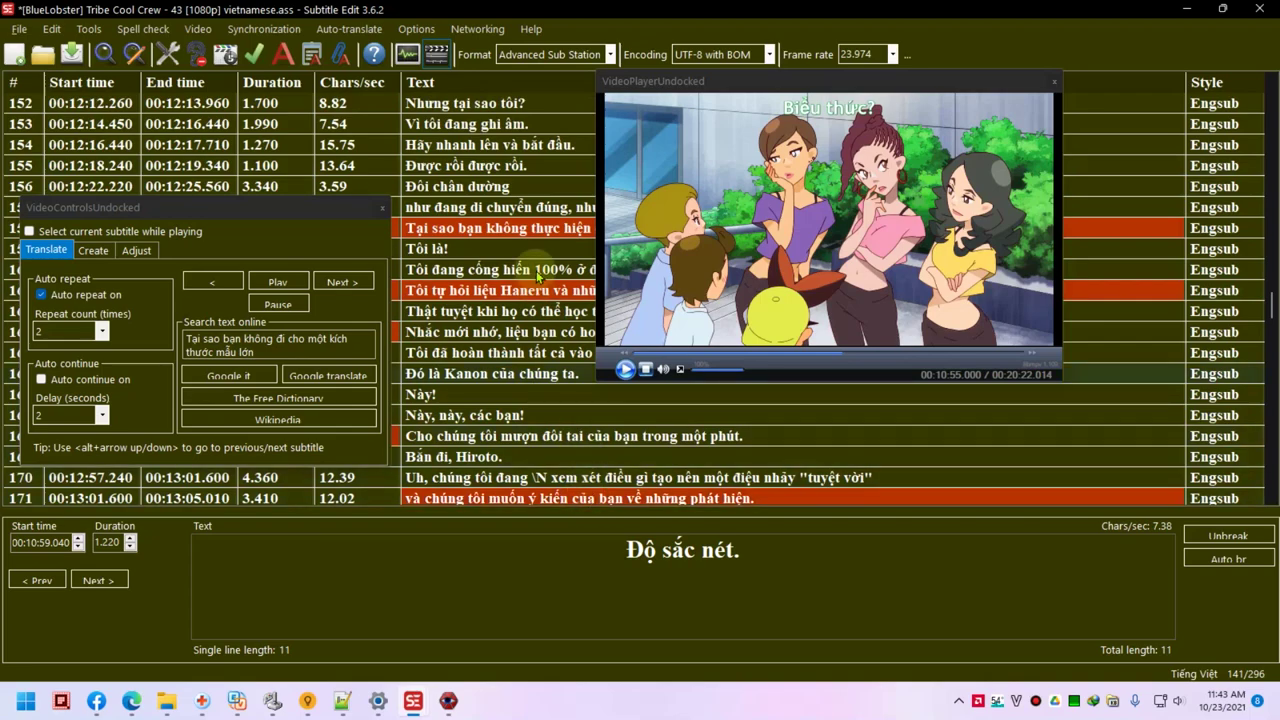
pyautogui.click(536, 285)
pyautogui.tripleClick(640, 545)
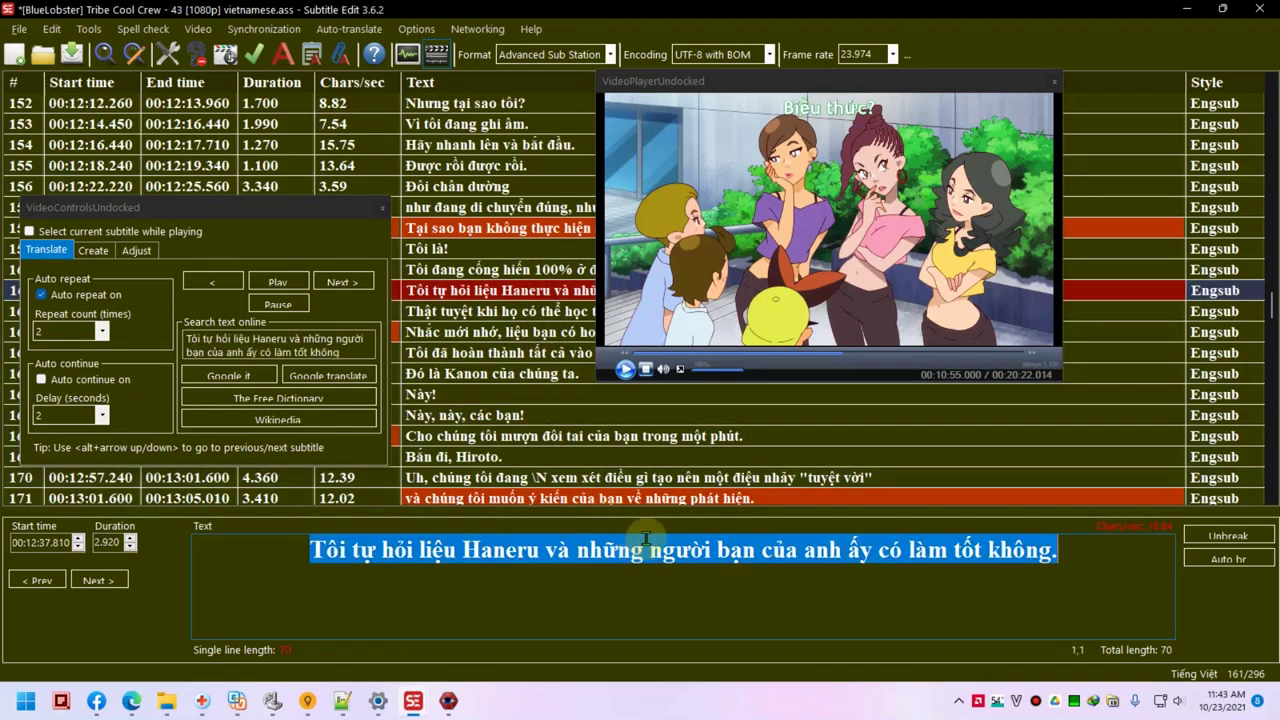
pyautogui.click(725, 566)
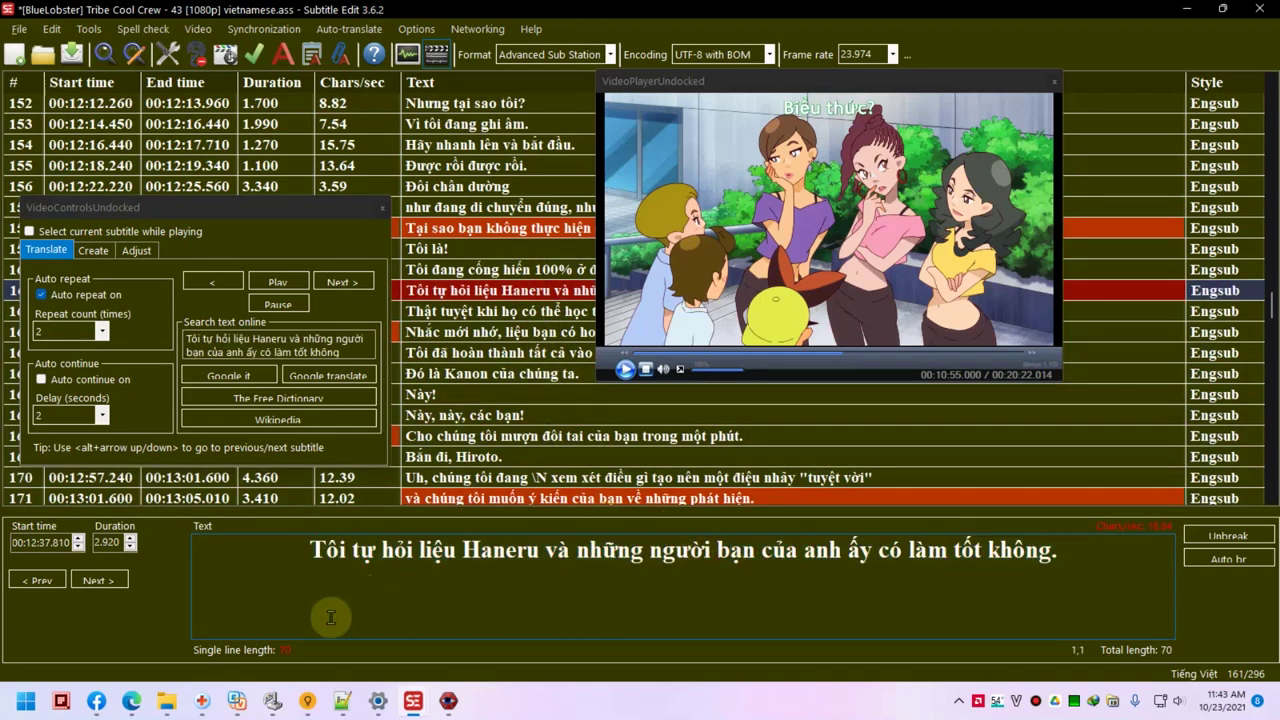
pyautogui.click(1091, 560)
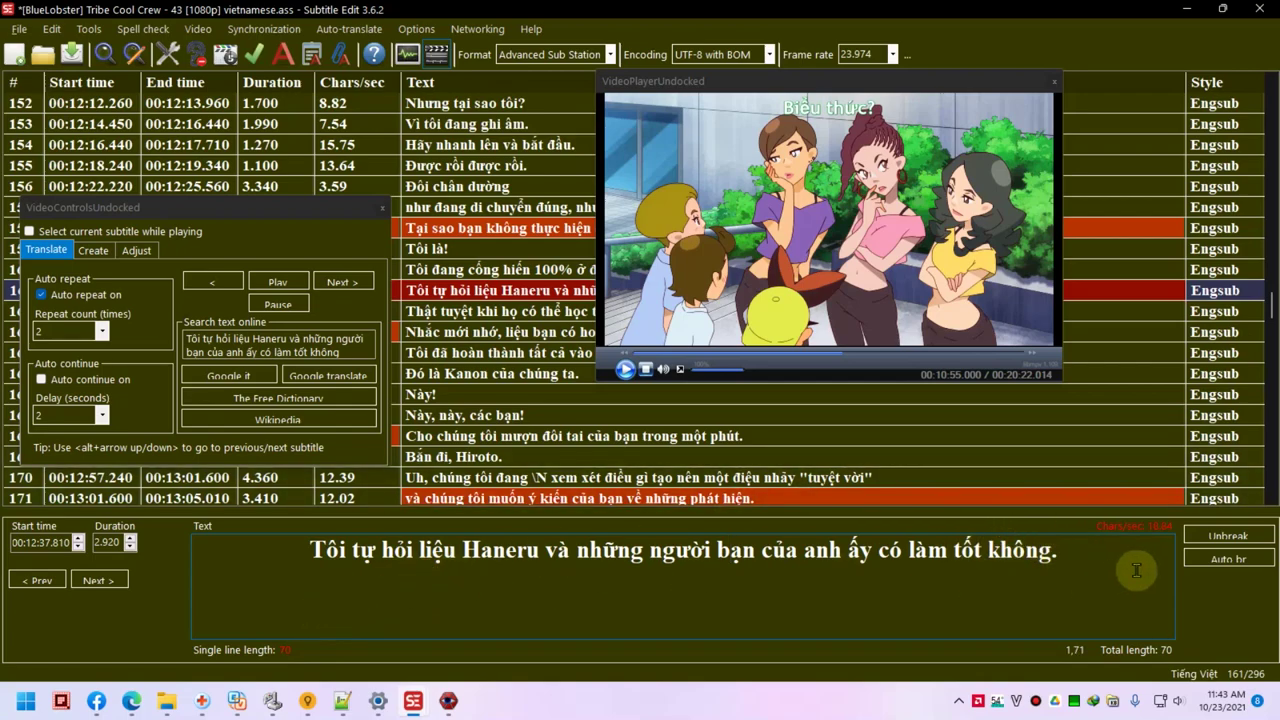
pyautogui.click(756, 549)
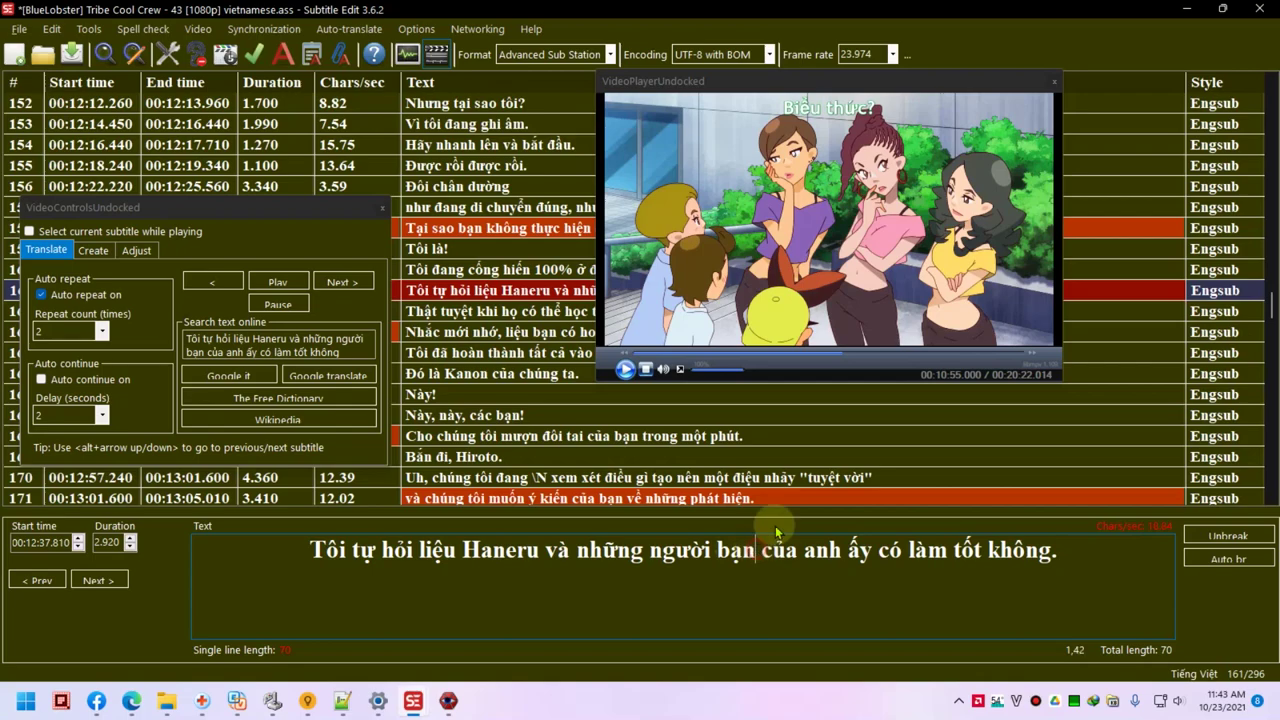
pyautogui.doubleClick(540, 297)
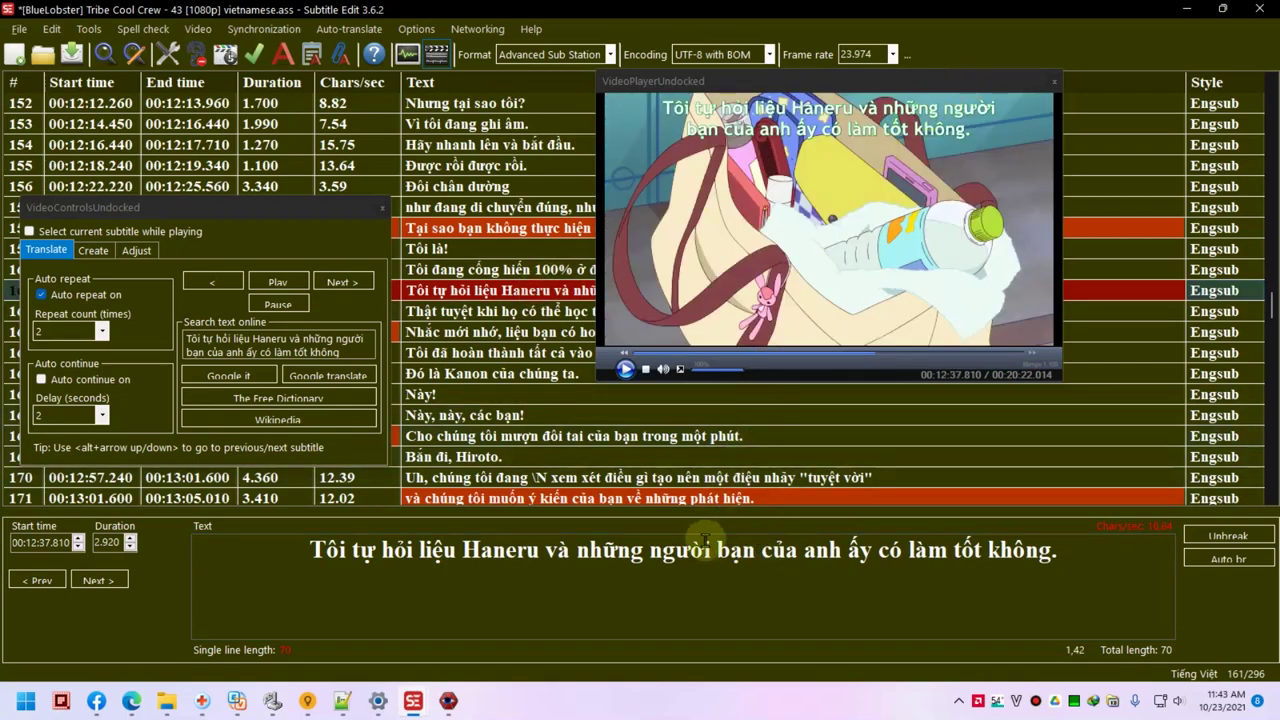
# - Split the text of line 161 into two rows, breaking it before "người"
pyautogui.click(718, 558)
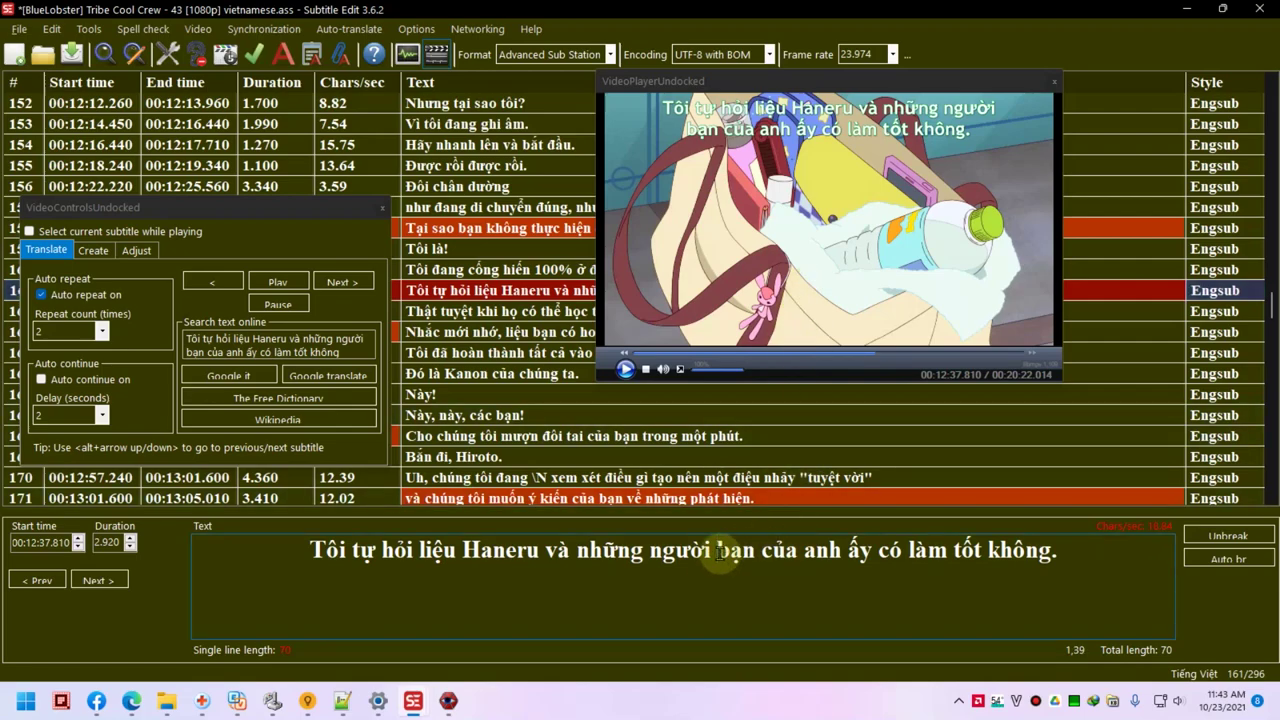
pyautogui.press('Return')
pyautogui.press('BackSpace')
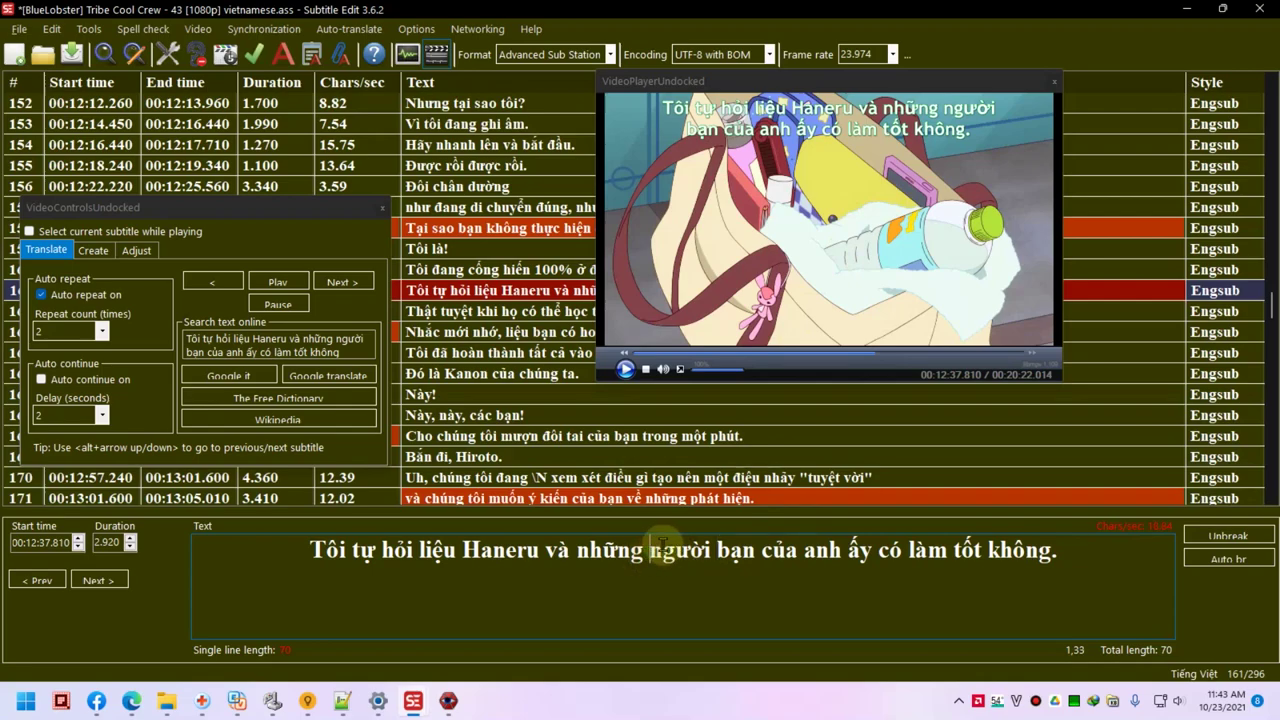
pyautogui.press('Return')
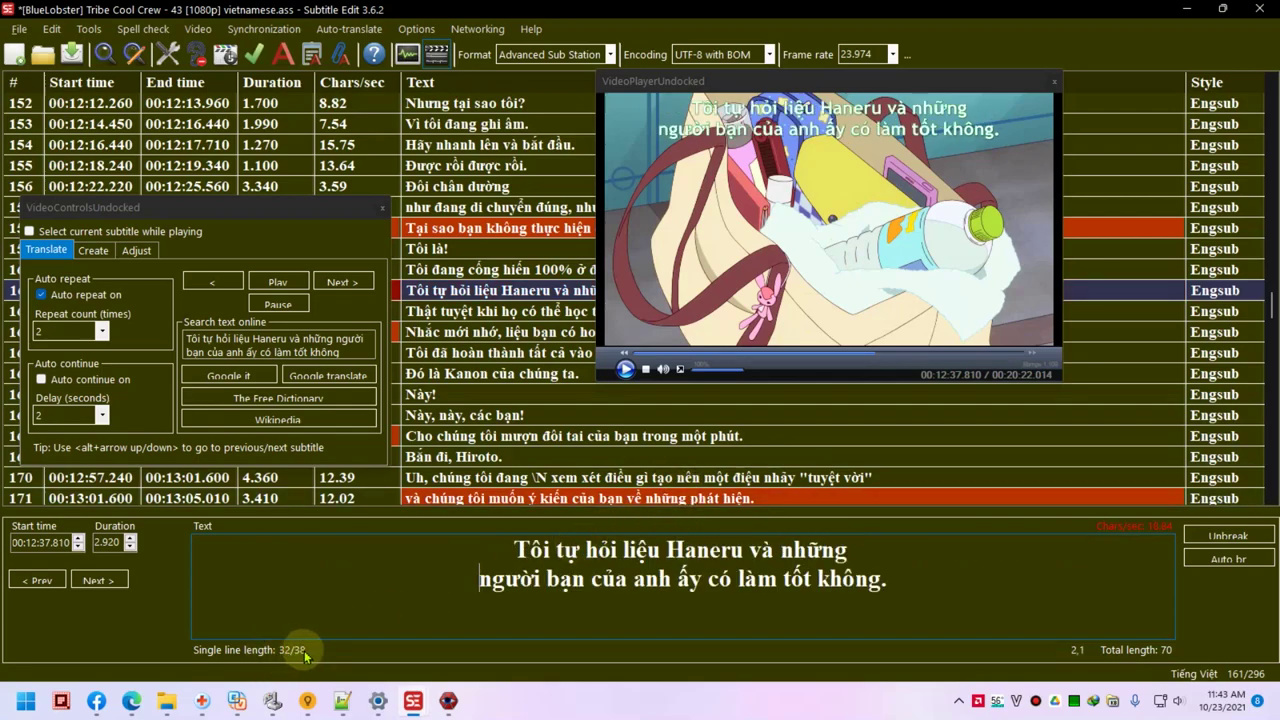
pyautogui.click(617, 580)
pyautogui.click(935, 583)
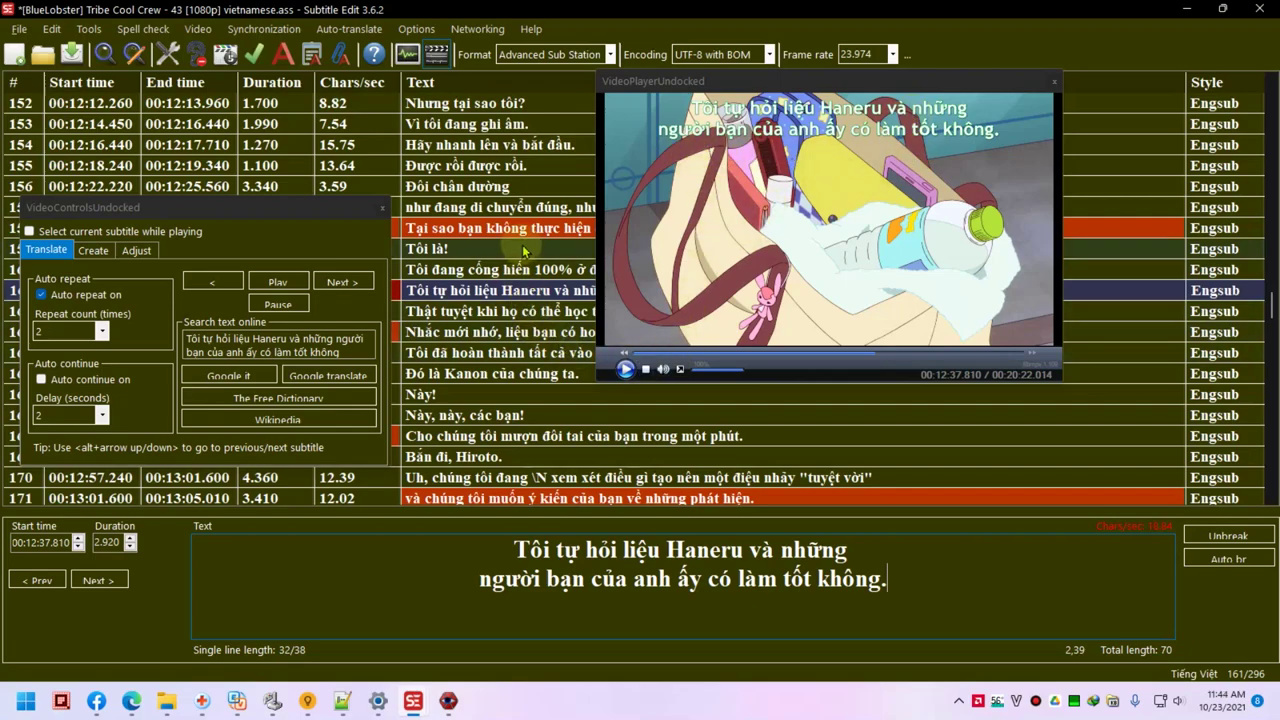
# - Select line 171 and check the single line maximum length rule in the general settings without changing it
pyautogui.click(588, 500)
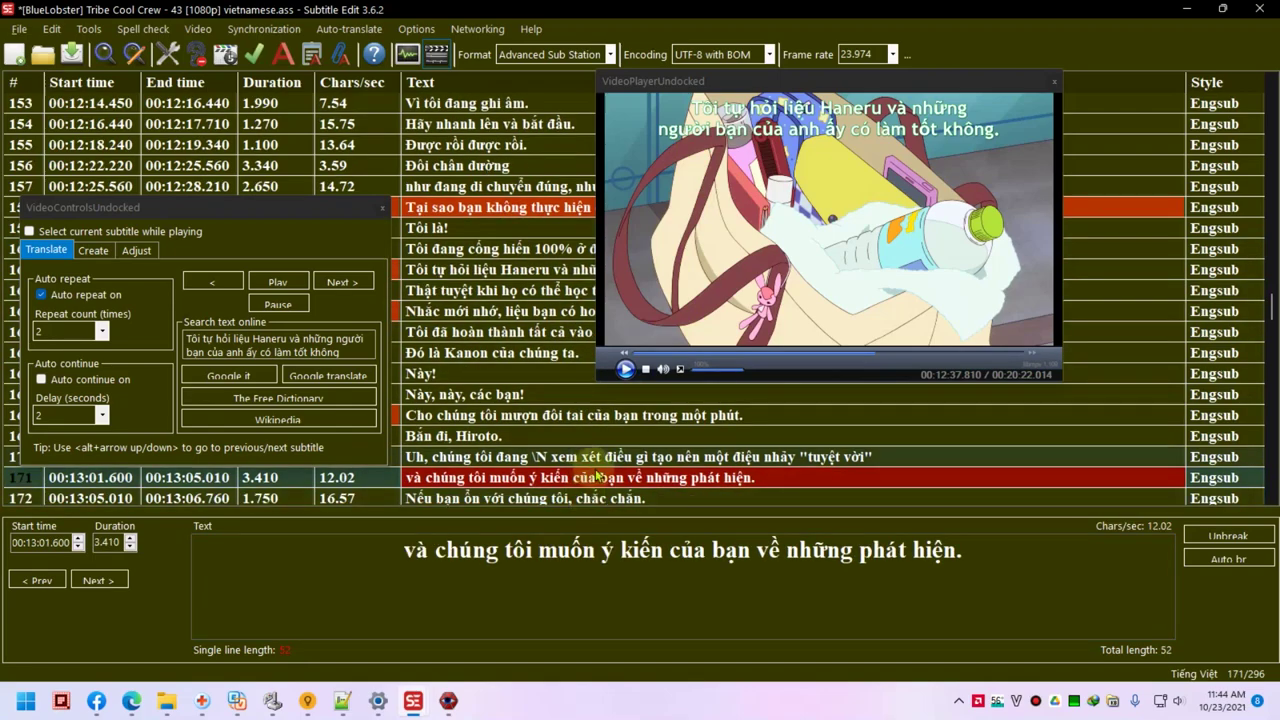
pyautogui.click(700, 550)
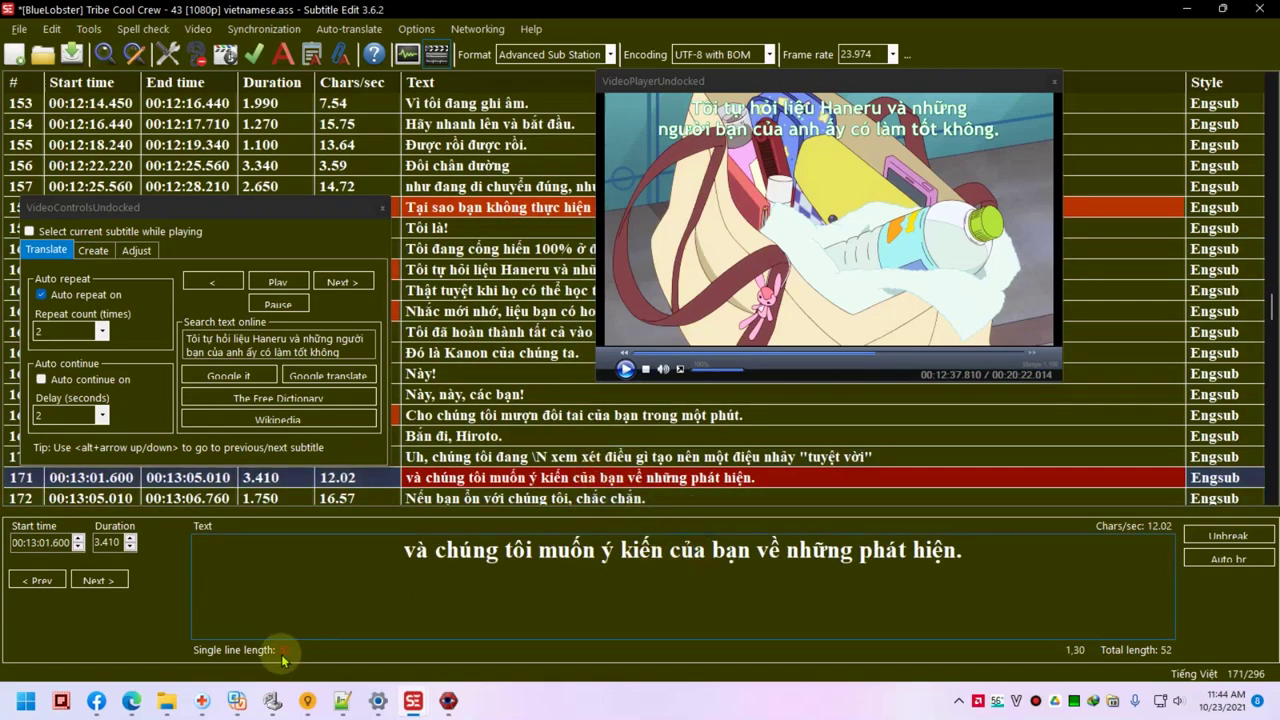
pyautogui.click(415, 29)
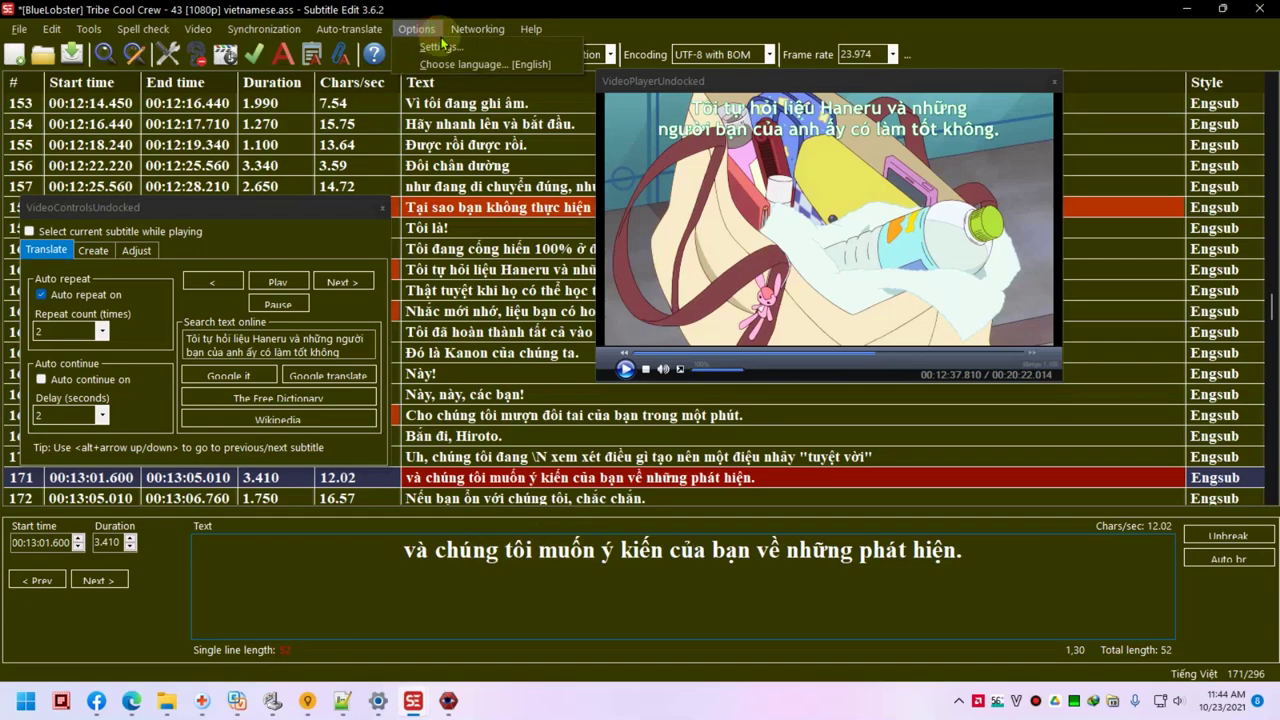
pyautogui.click(441, 48)
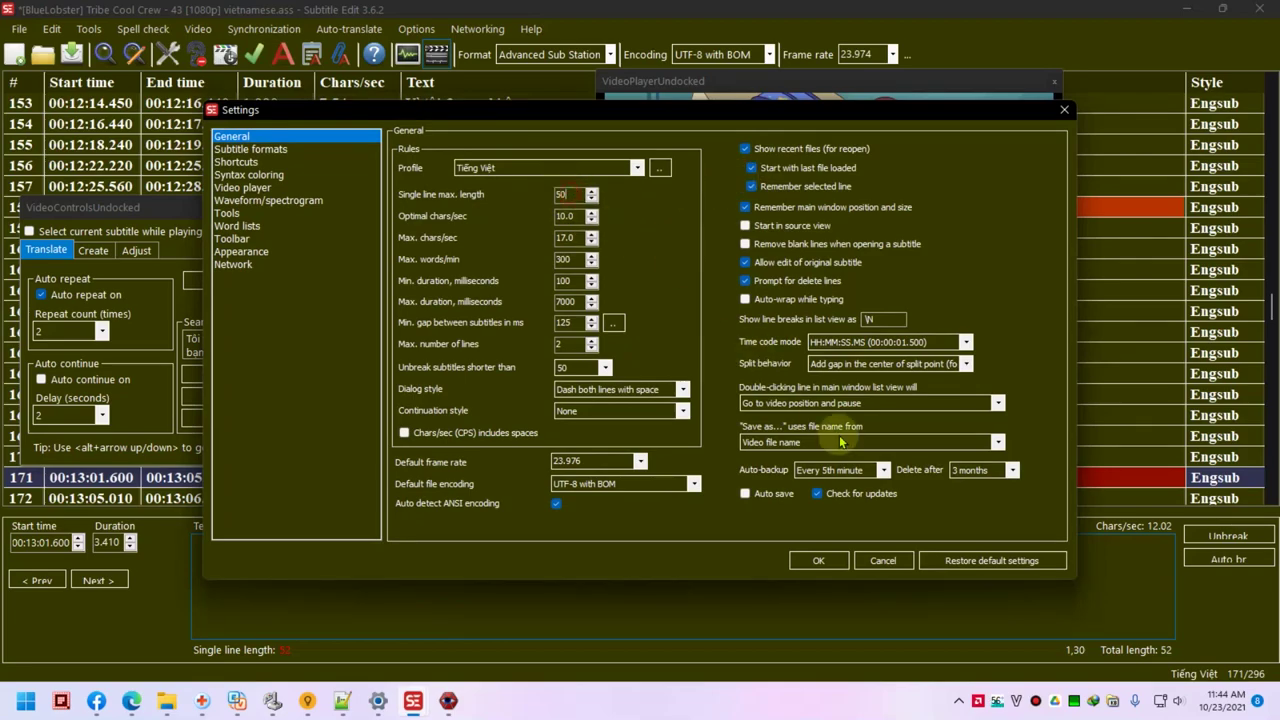
pyautogui.click(884, 560)
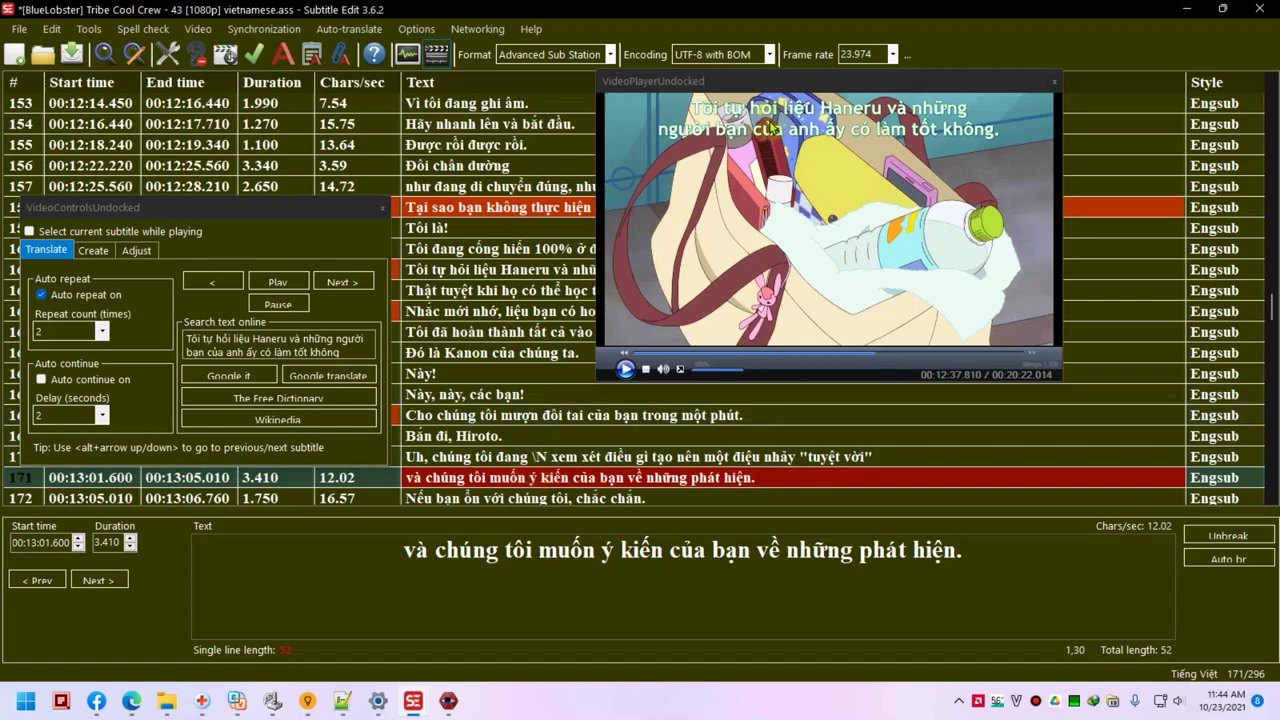
# - Show line 171 in the video preview and examine where its text wraps around "của"
pyautogui.doubleClick(537, 480)
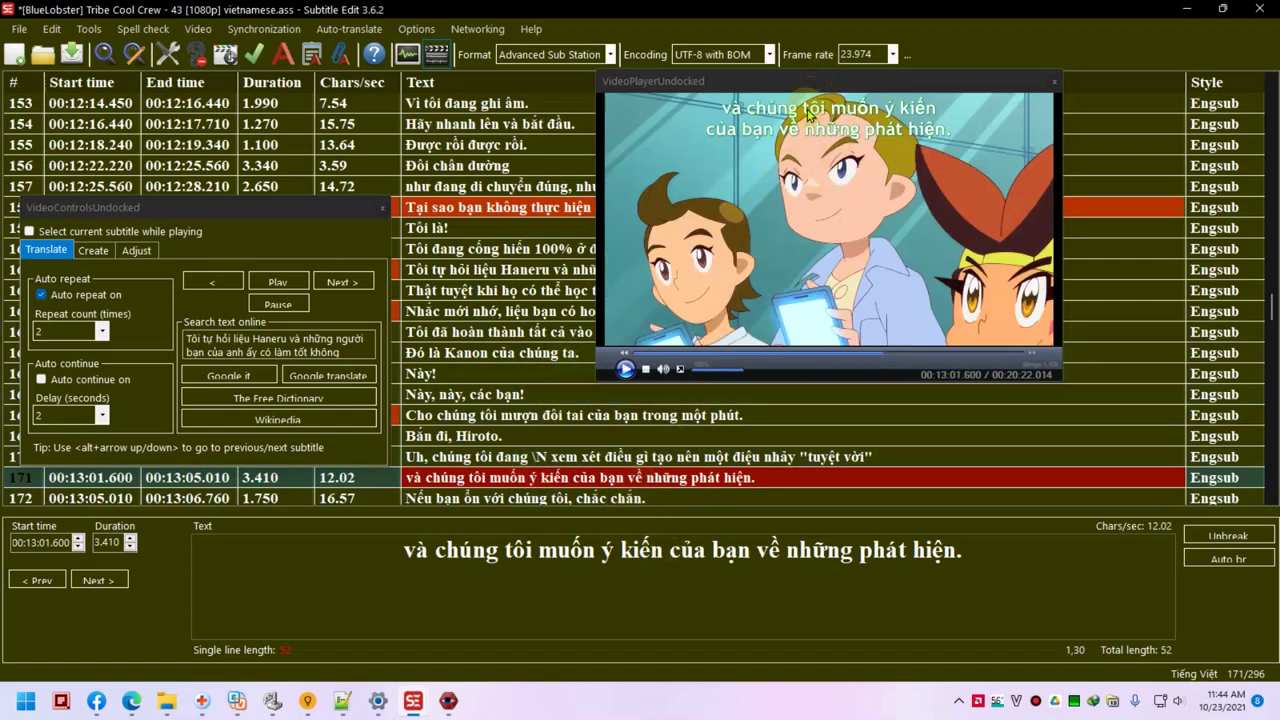
pyautogui.click(712, 550)
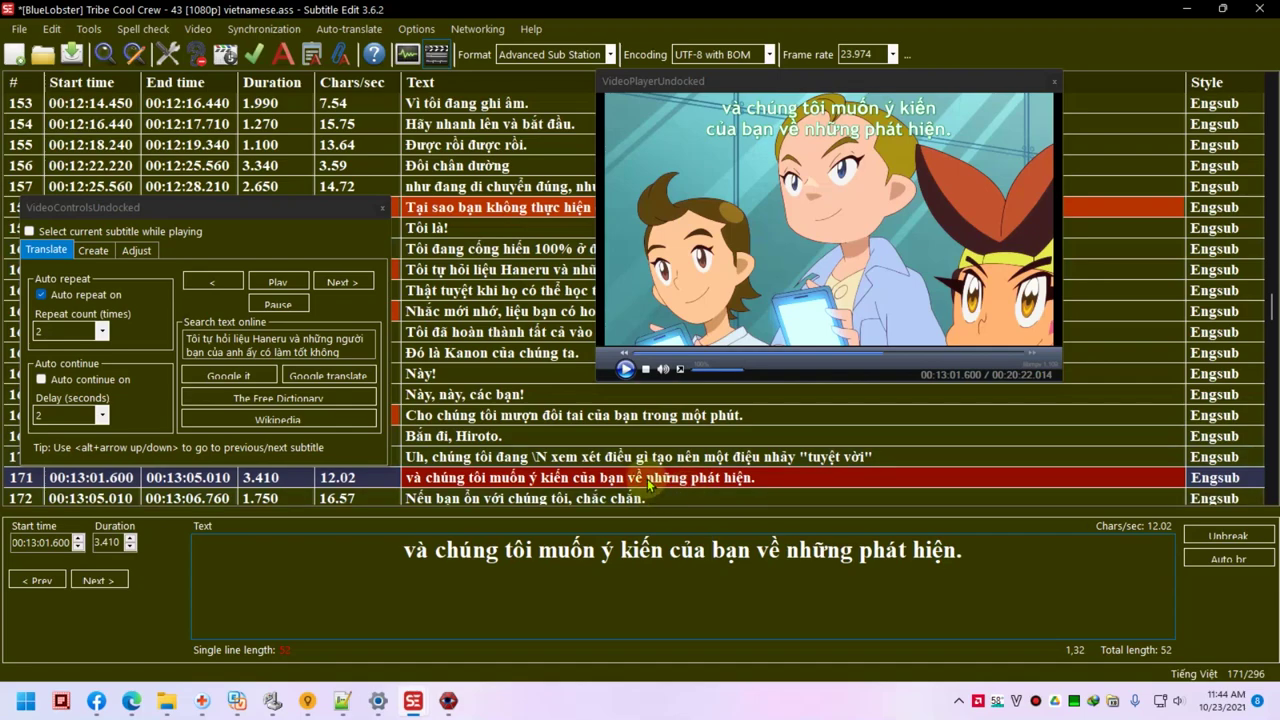
pyautogui.click(680, 563)
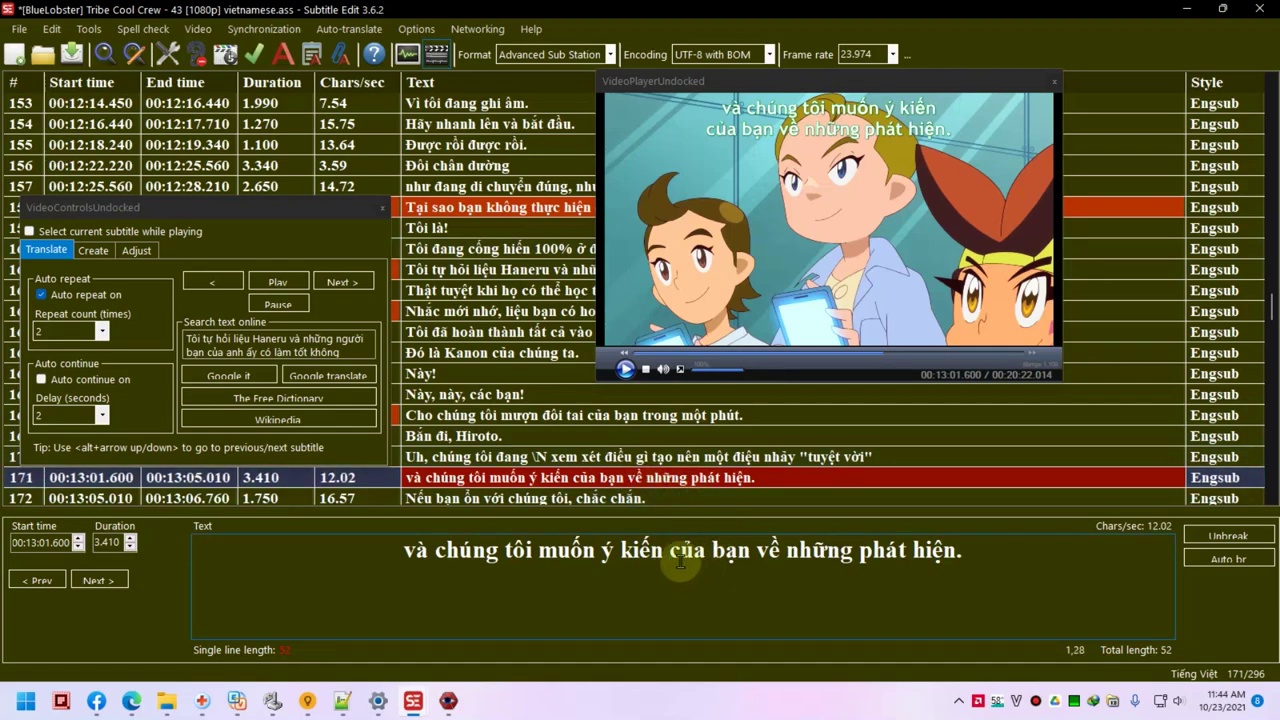
# - Split the text of line 171 into two rows, breaking it before "của"
pyautogui.press('Return')
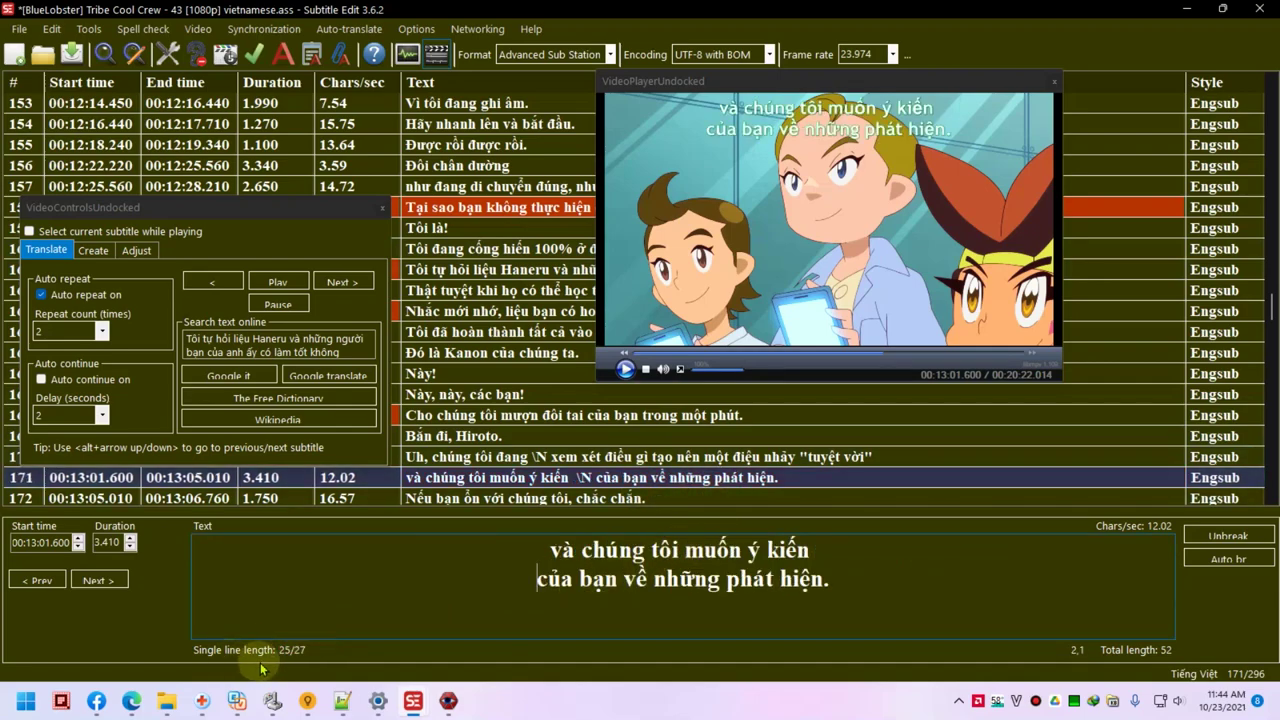
pyautogui.click(705, 549)
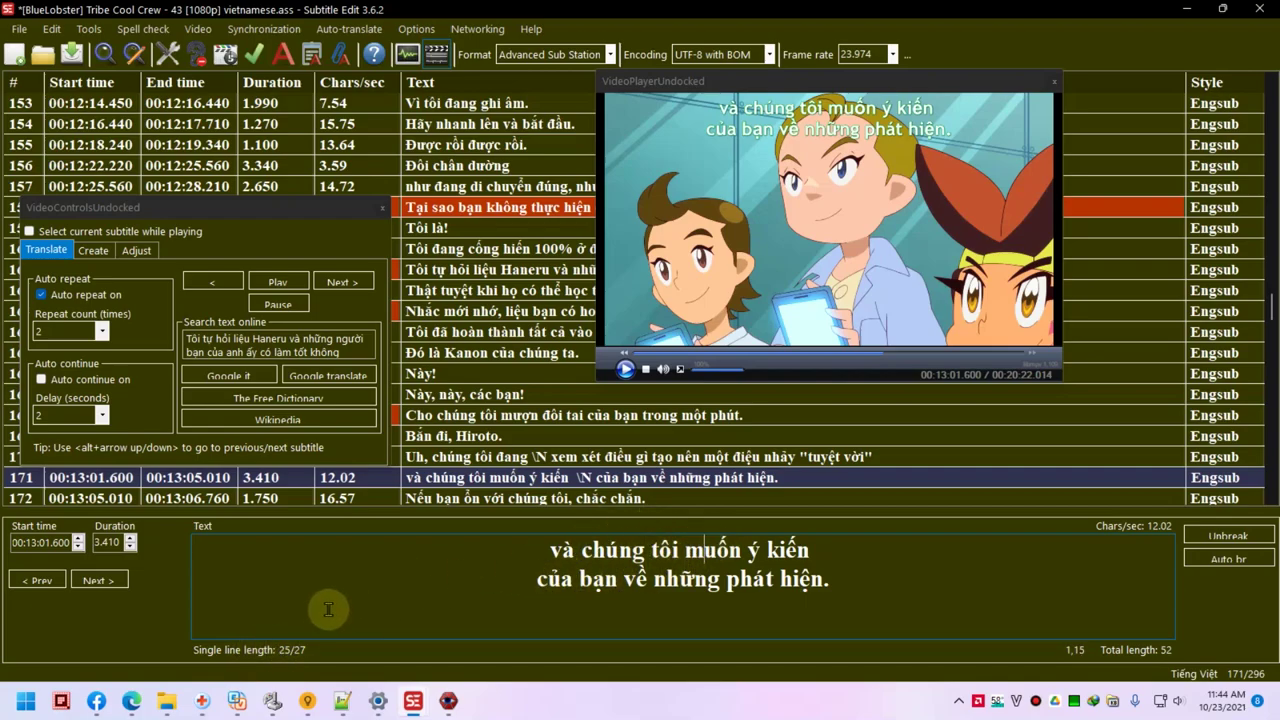
# - Show line 173 in the video preview and split its text into two rows, breaking it before "so sánh"
pyautogui.scroll(-3, 500, 462)
pyautogui.click(505, 311)
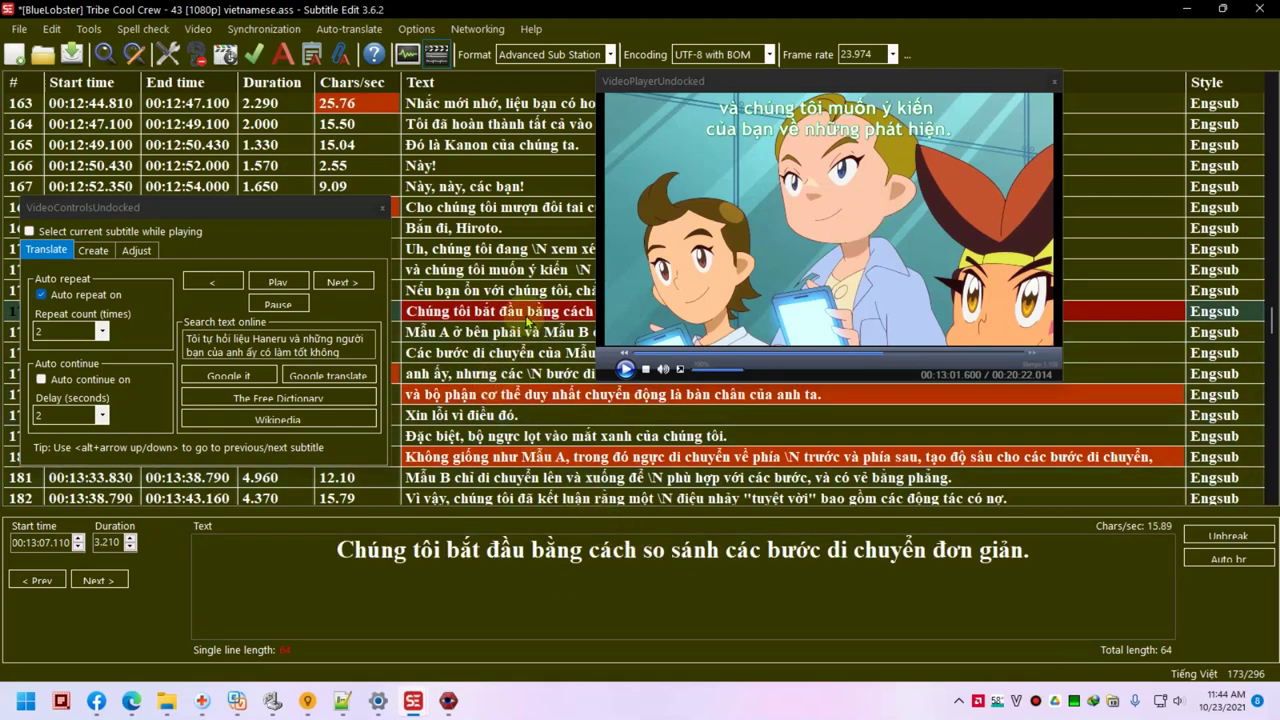
pyautogui.doubleClick(515, 312)
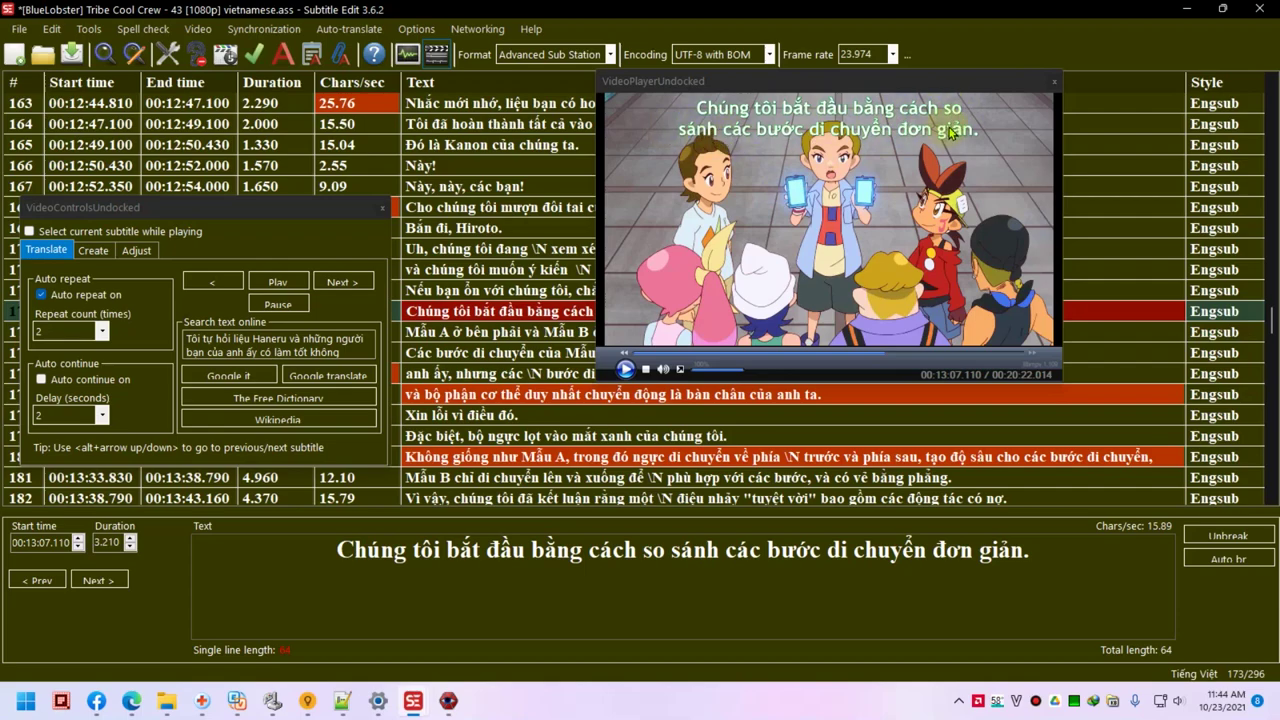
pyautogui.click(644, 552)
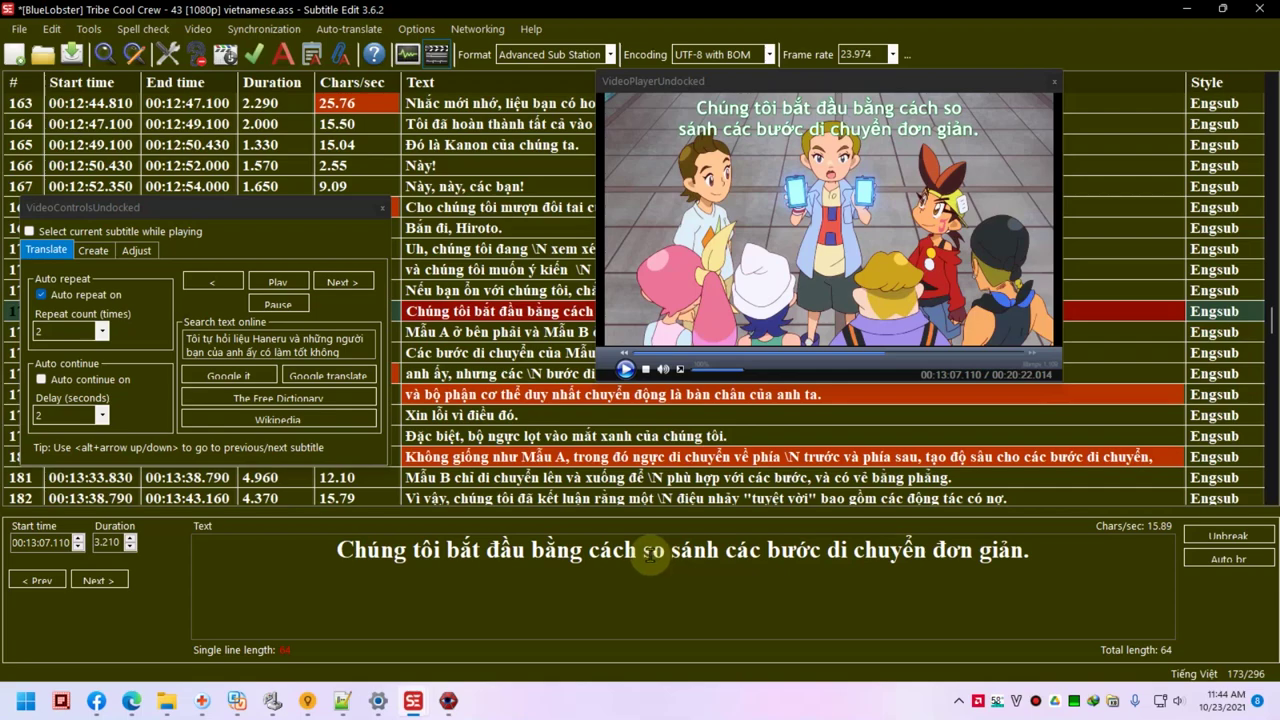
pyautogui.press('BackSpace')
pyautogui.press('Return')
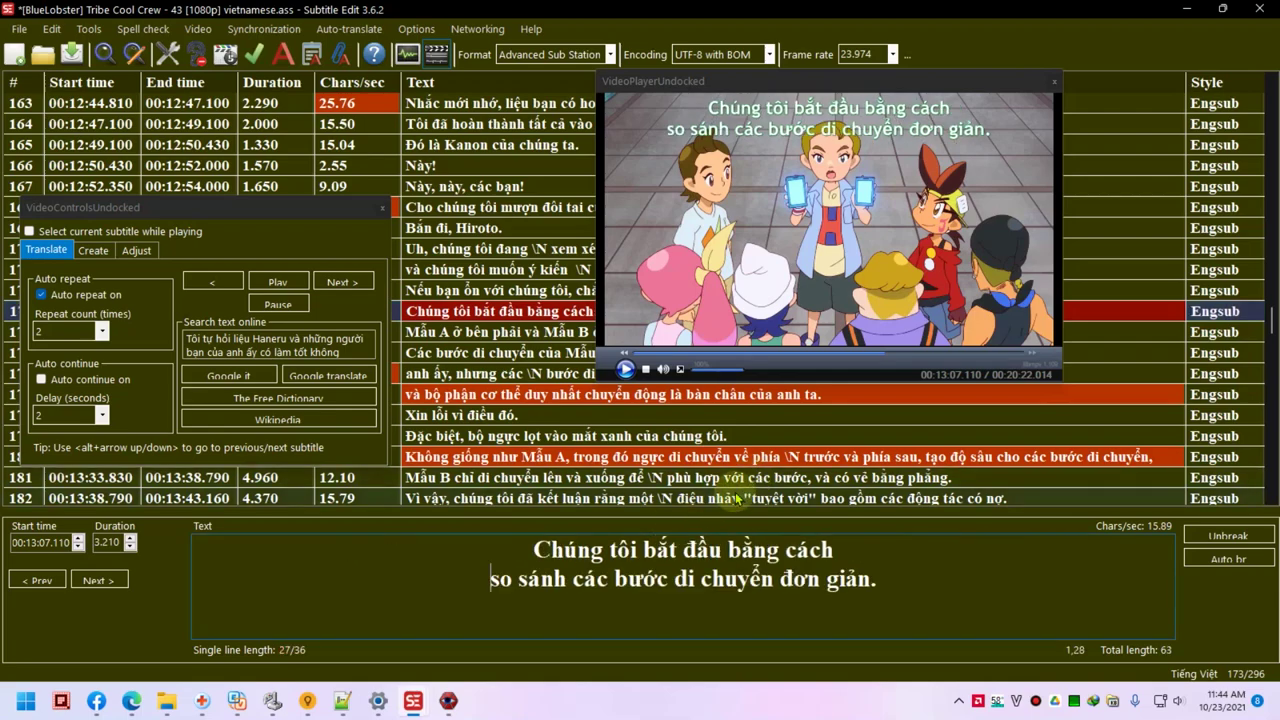
pyautogui.click(518, 580)
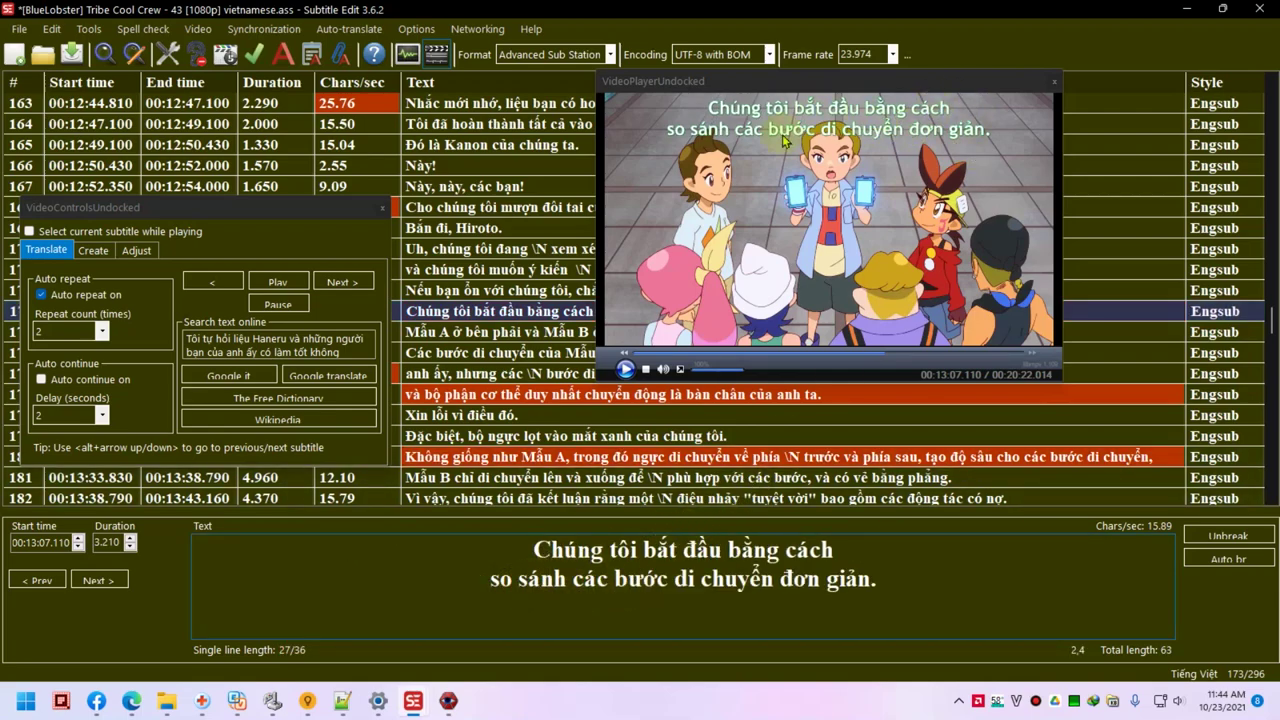
pyautogui.click(487, 332)
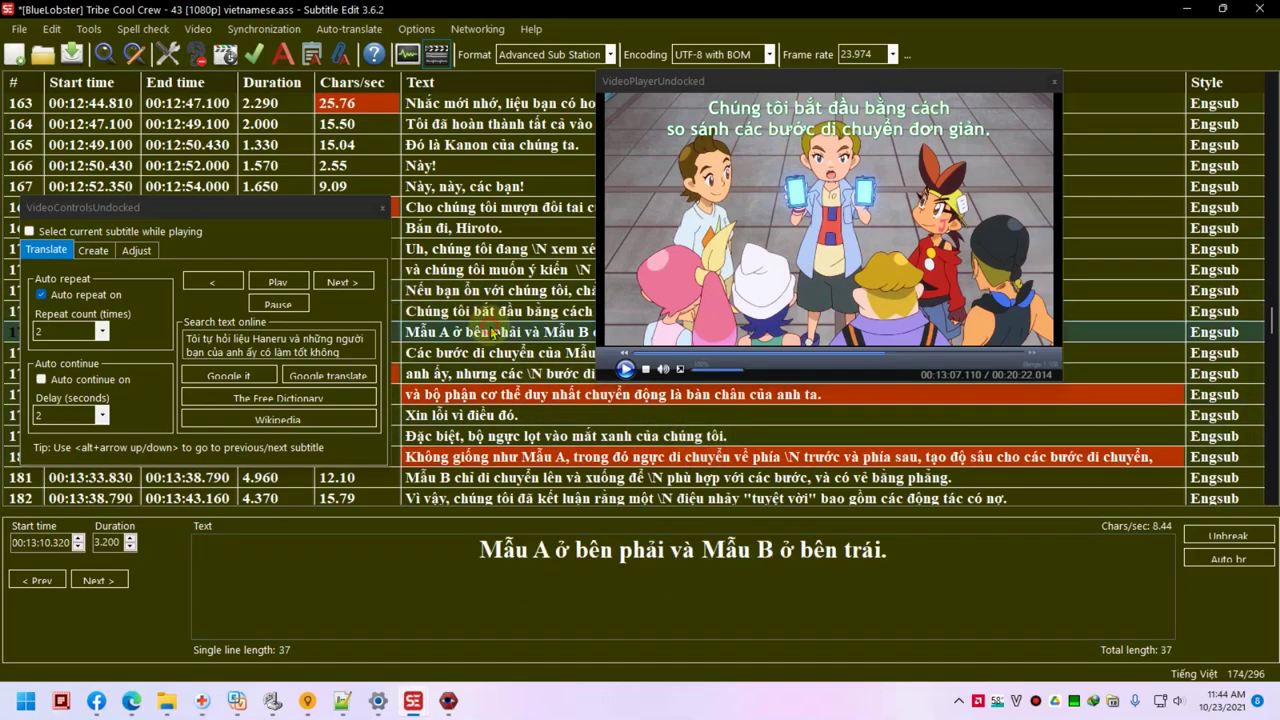
pyautogui.click(487, 311)
# - Check the CPL and Actor entries in the Notepad++ notes and return to Subtitle Edit
pyautogui.click(342, 702)
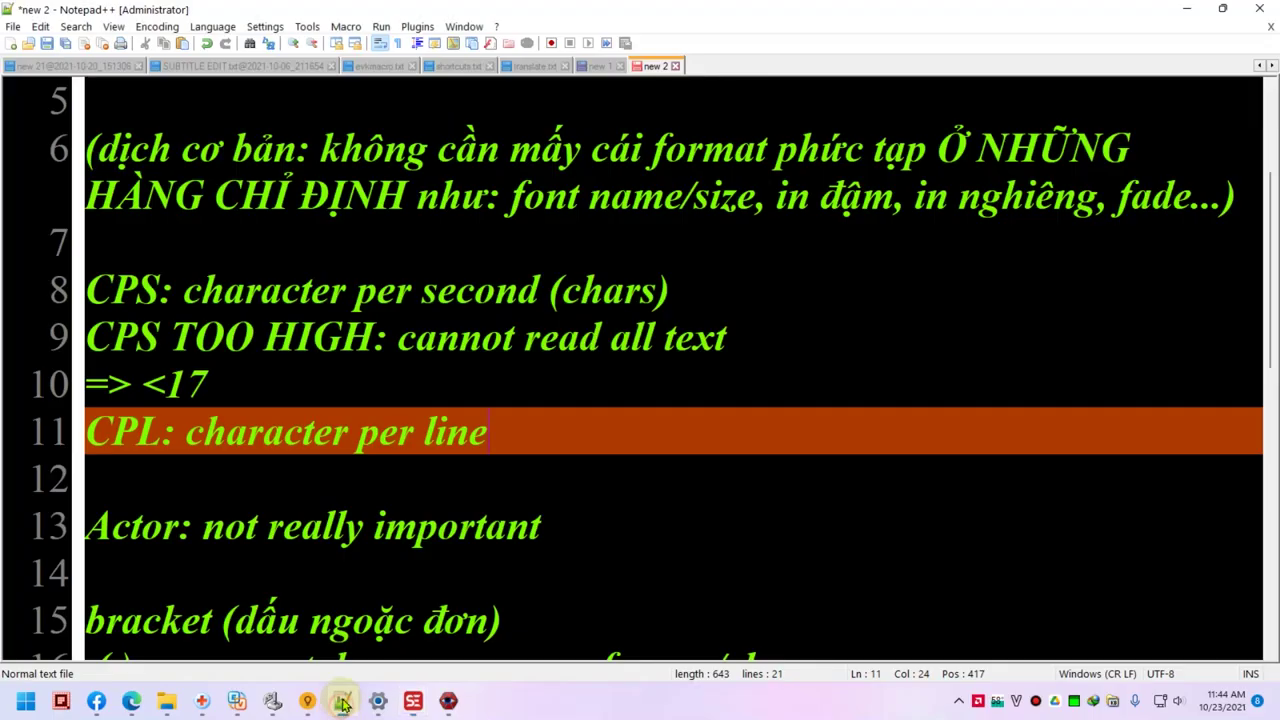
pyautogui.click(485, 460)
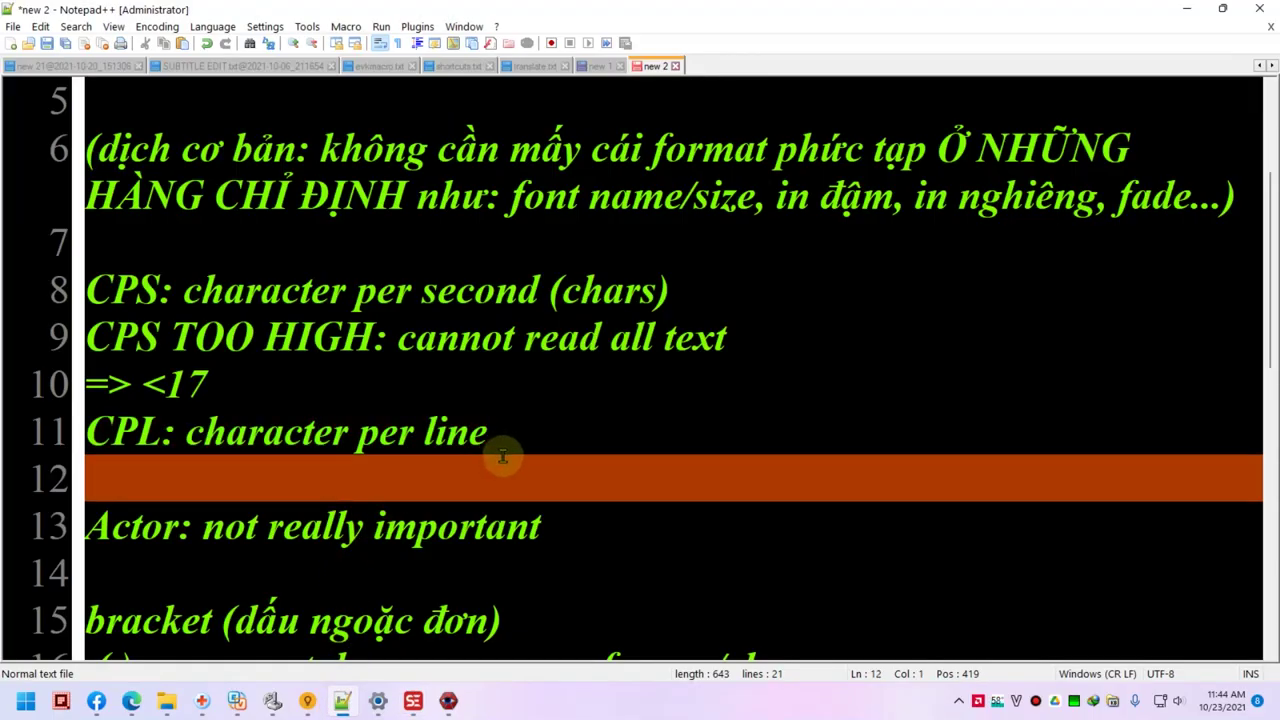
pyautogui.click(590, 552)
pyautogui.click(574, 531)
pyautogui.hotkey('alt', 'Tab')
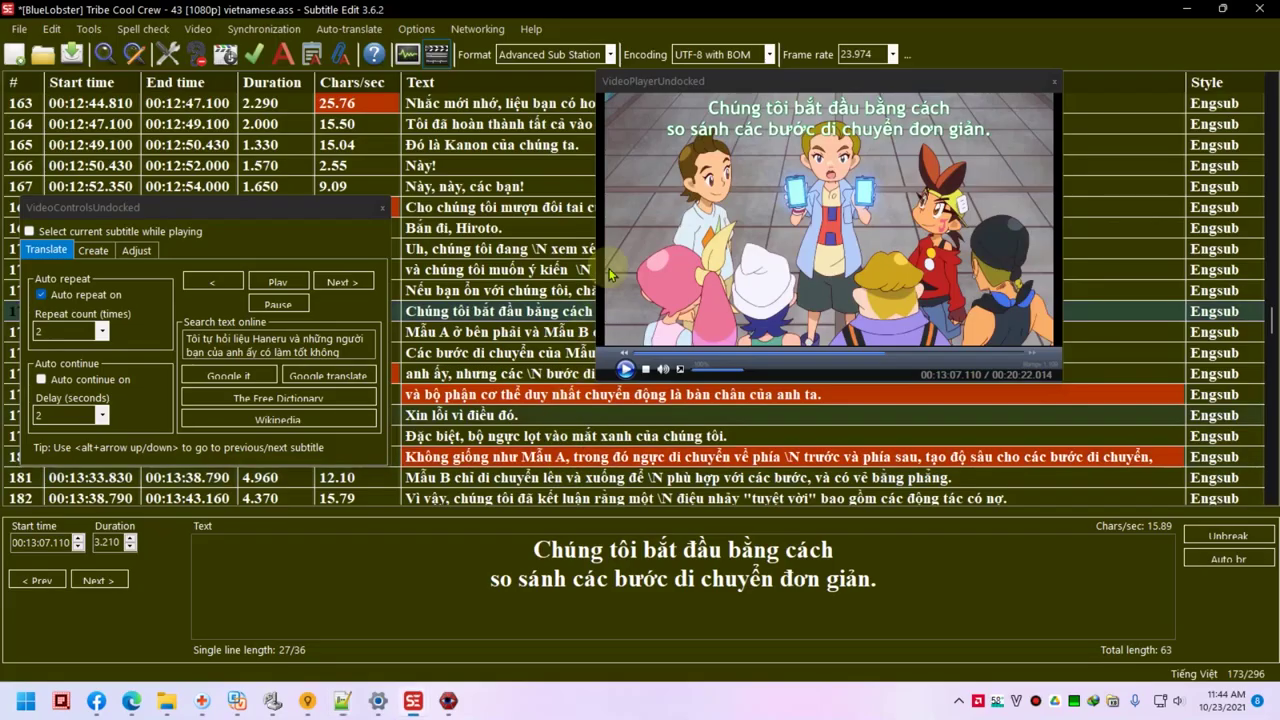
# - Show the Actor column in the subtitle list and hide it again
pyautogui.rightClick(389, 78)
pyautogui.click(427, 210)
pyautogui.rightClick(438, 88)
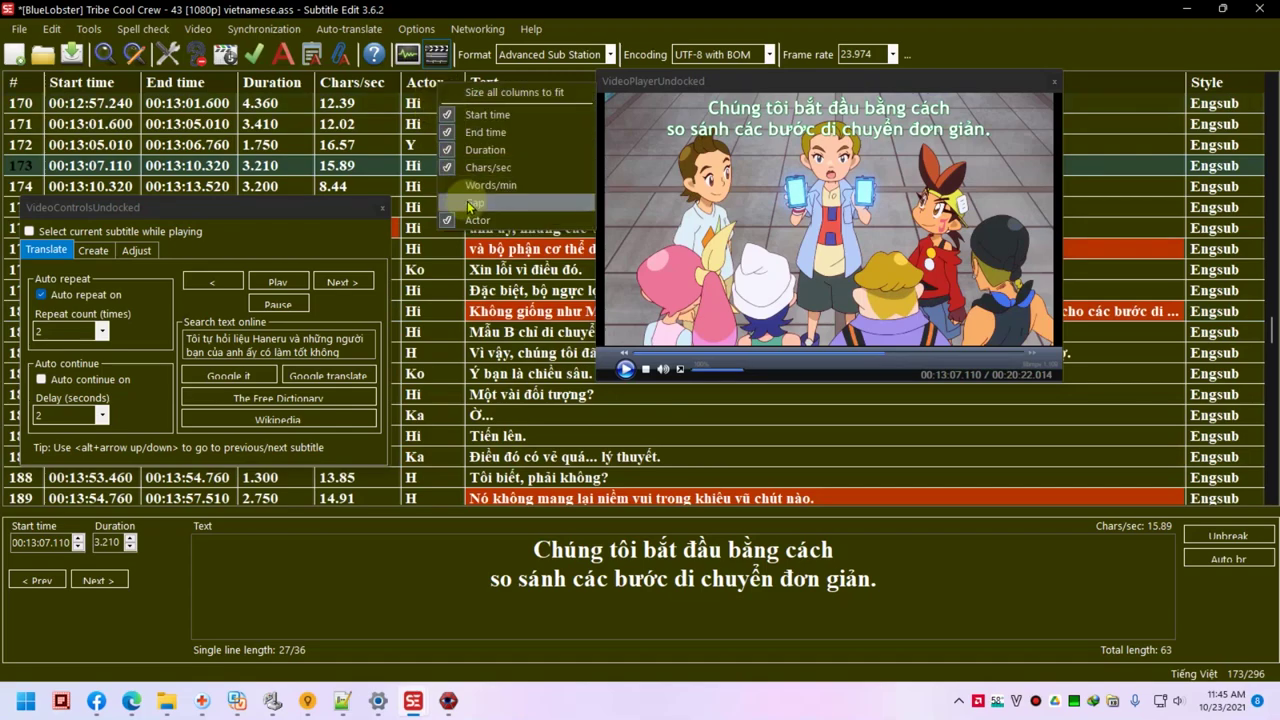
pyautogui.click(474, 218)
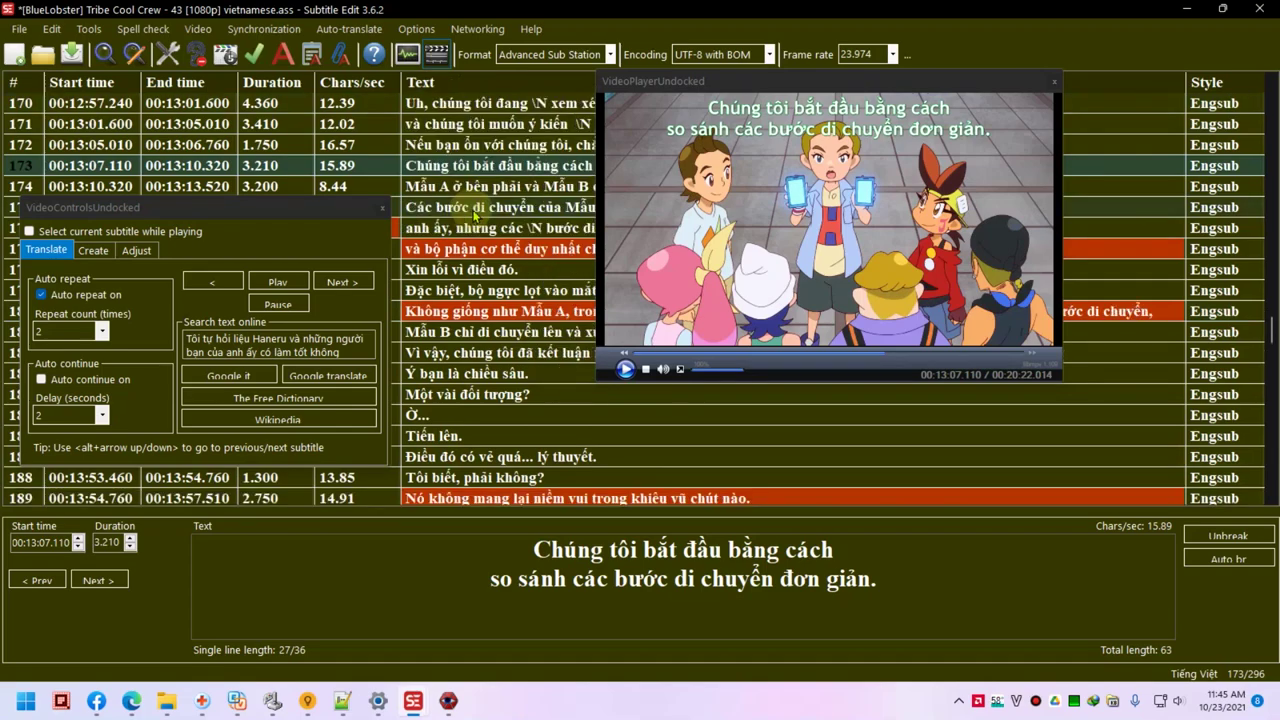
# - Show line 176 in the video preview and select line 169
pyautogui.click(491, 228)
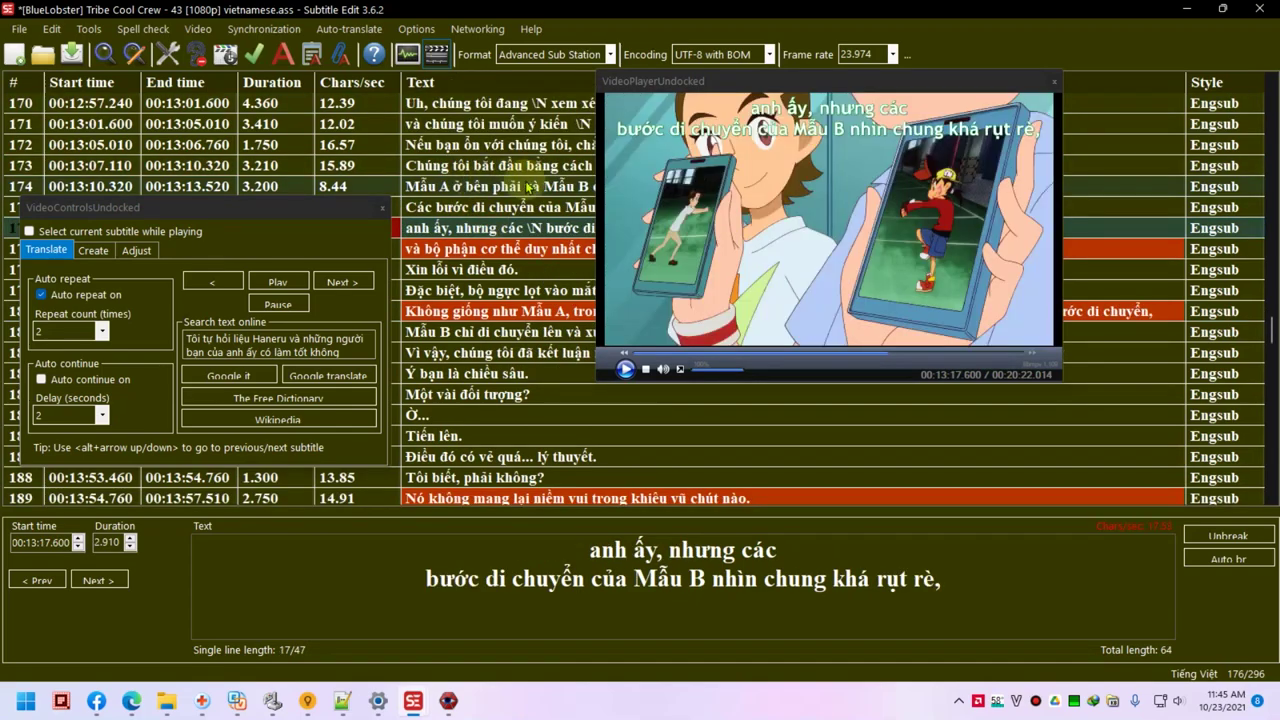
pyautogui.scroll(2, 500, 200)
pyautogui.click(507, 190)
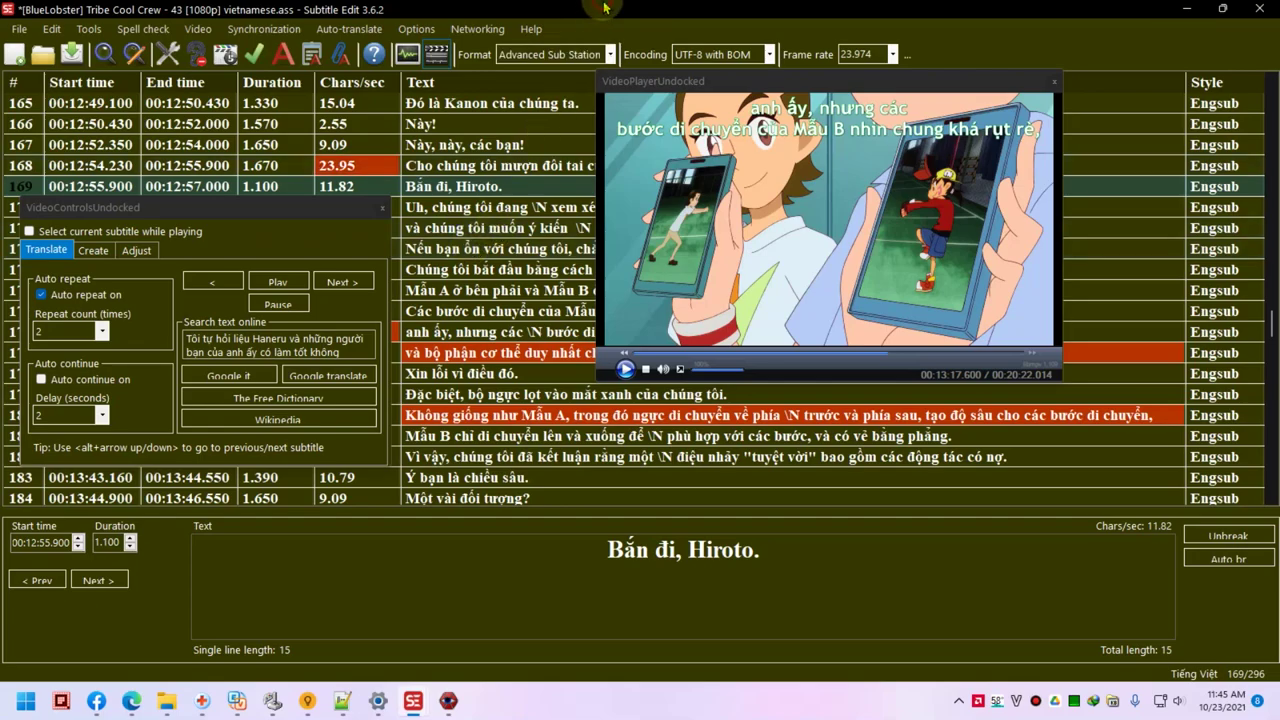
# - Switch to Notepad++ and note under Actor: it works in some "difficult to translate" anime: conan, yu-gi-oh,overlord: to search for specific "unique" word: skill name, terminology..
pyautogui.click(342, 700)
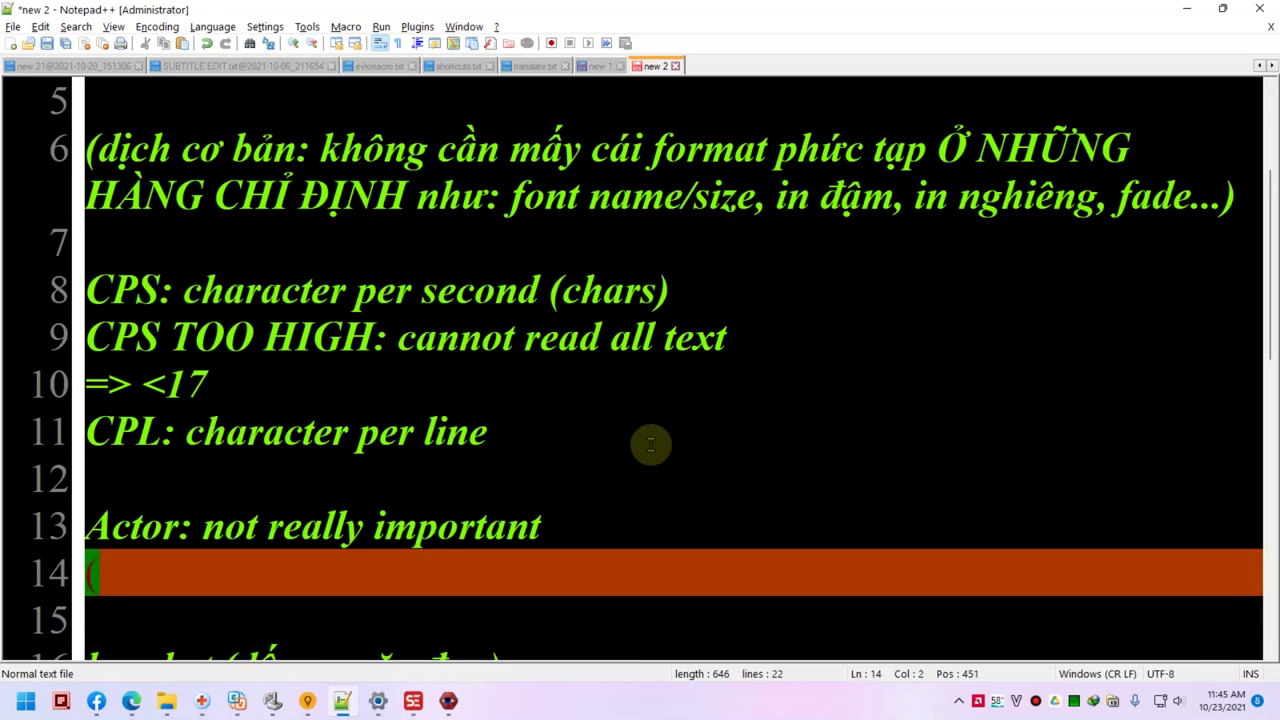
pyautogui.write('it works in some "difficult to translate" anime: conan, yu-gi-oh,overlord: to search for specific "unique" word: skill name, terminology...')
pyautogui.click(147, 528)
pyautogui.click(335, 526)
pyautogui.moveTo(762, 528); pyautogui.dragTo(846, 528)
pyautogui.click(516, 520)
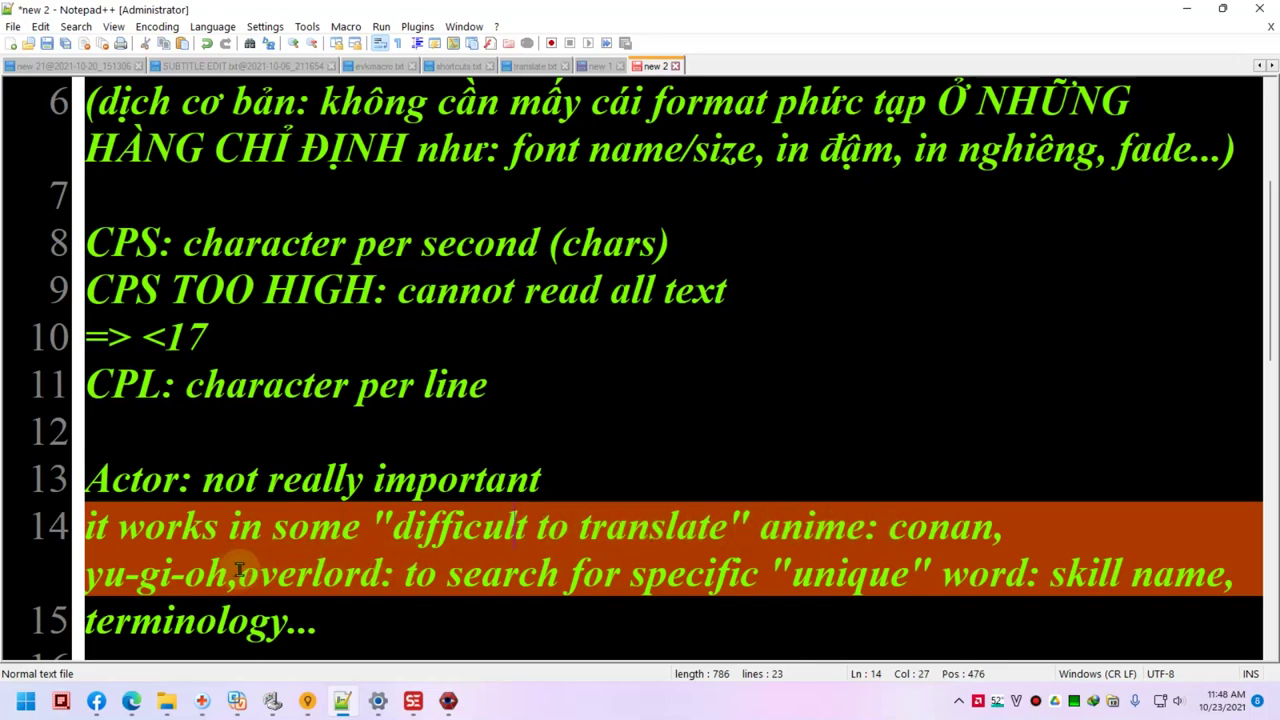
# - Reread the Actor note and add "for specific character" after "terminology..."
pyautogui.click(361, 573)
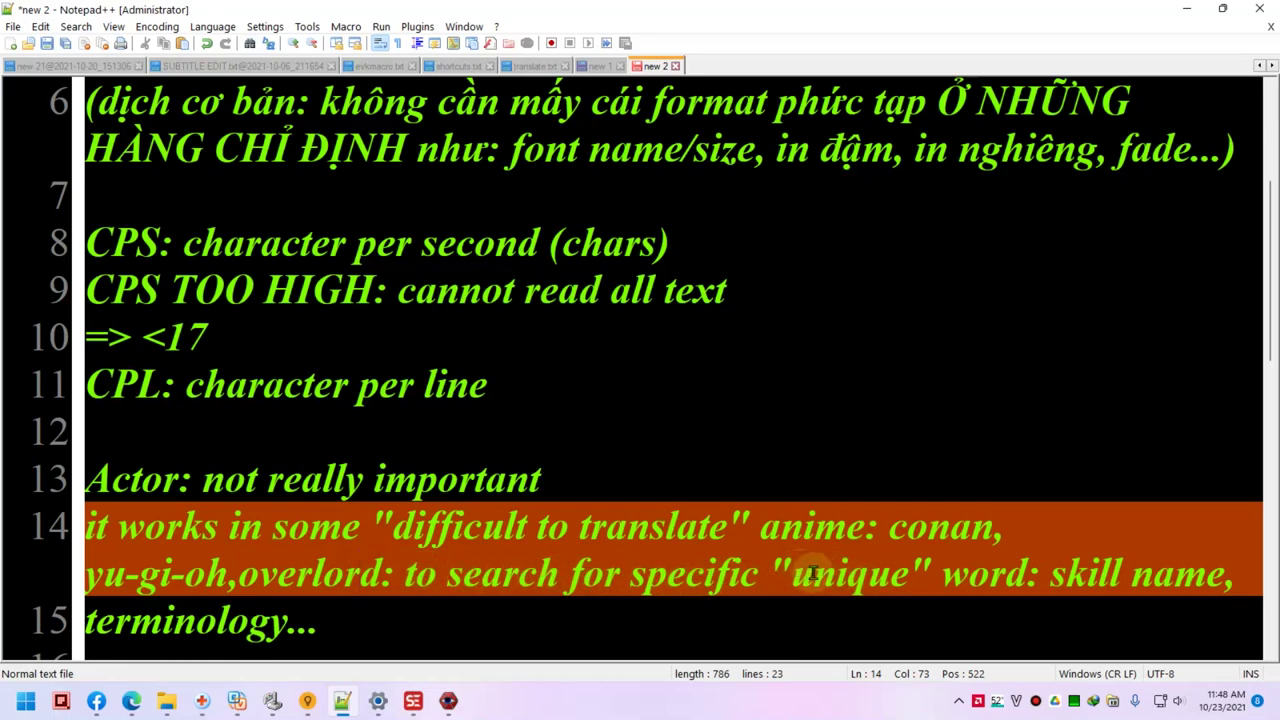
pyautogui.moveTo(795, 577); pyautogui.dragTo(907, 574)
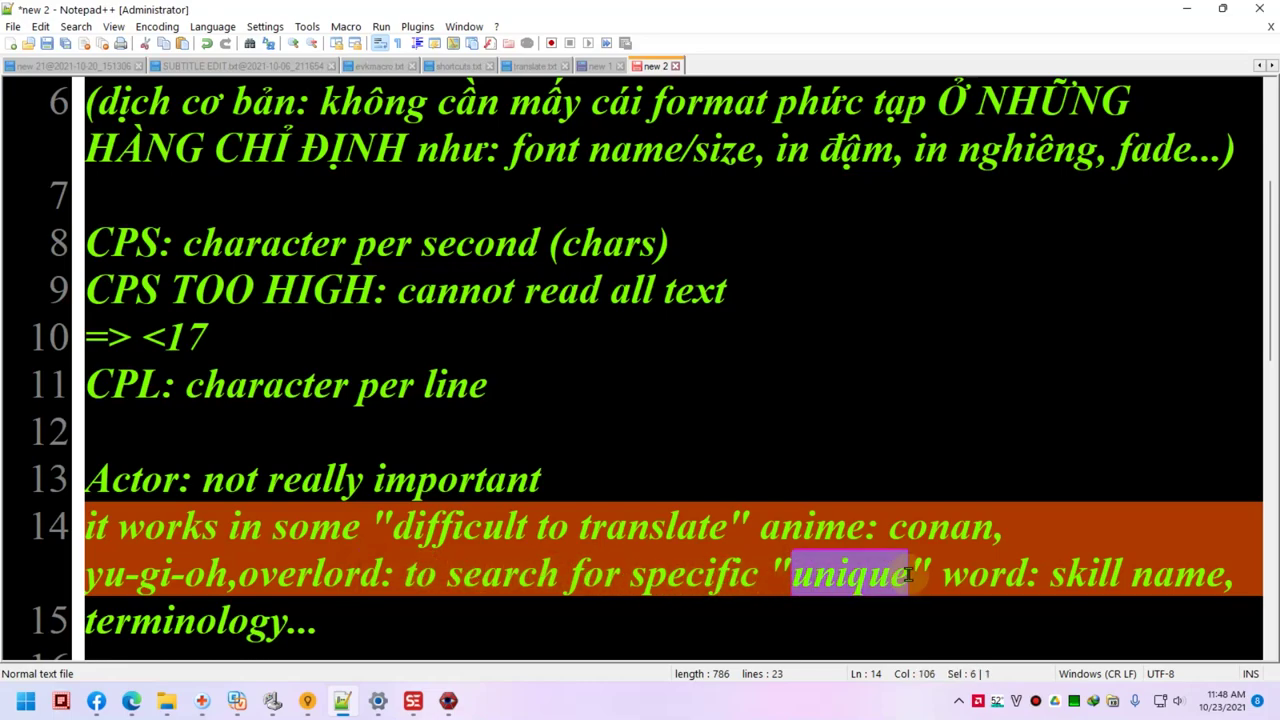
pyautogui.click(722, 562)
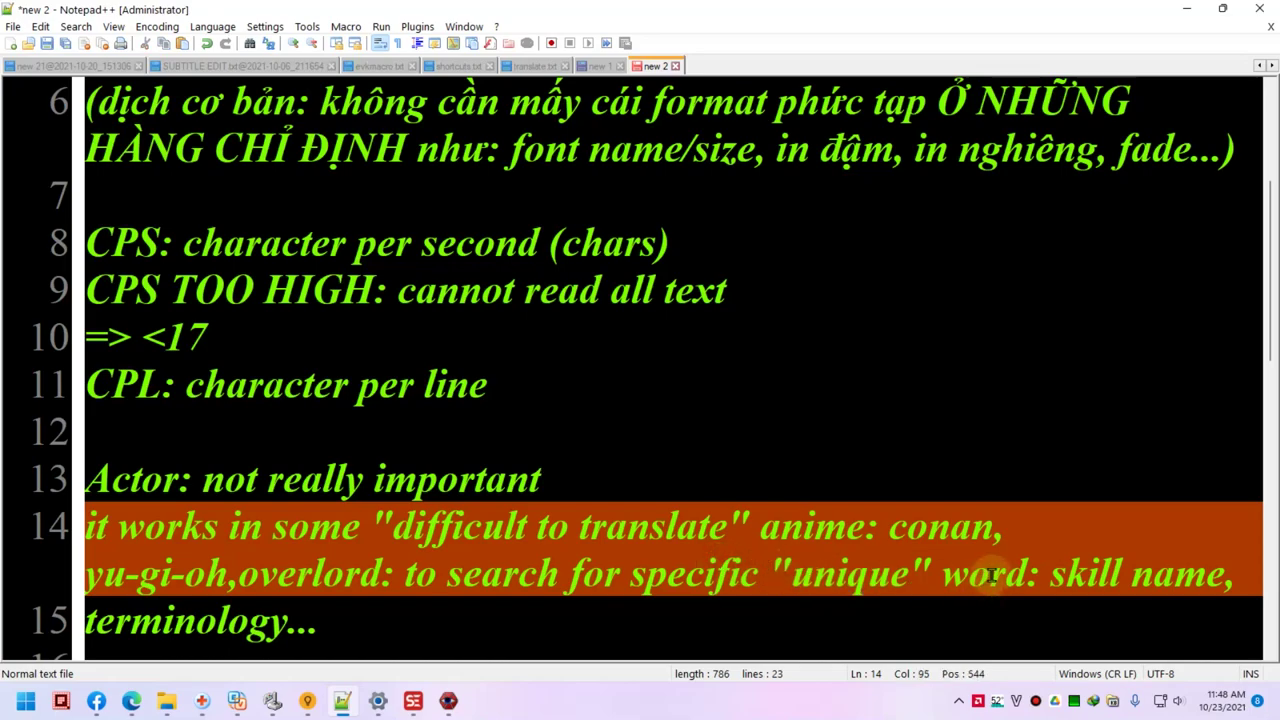
pyautogui.scroll(-2, 1040, 554)
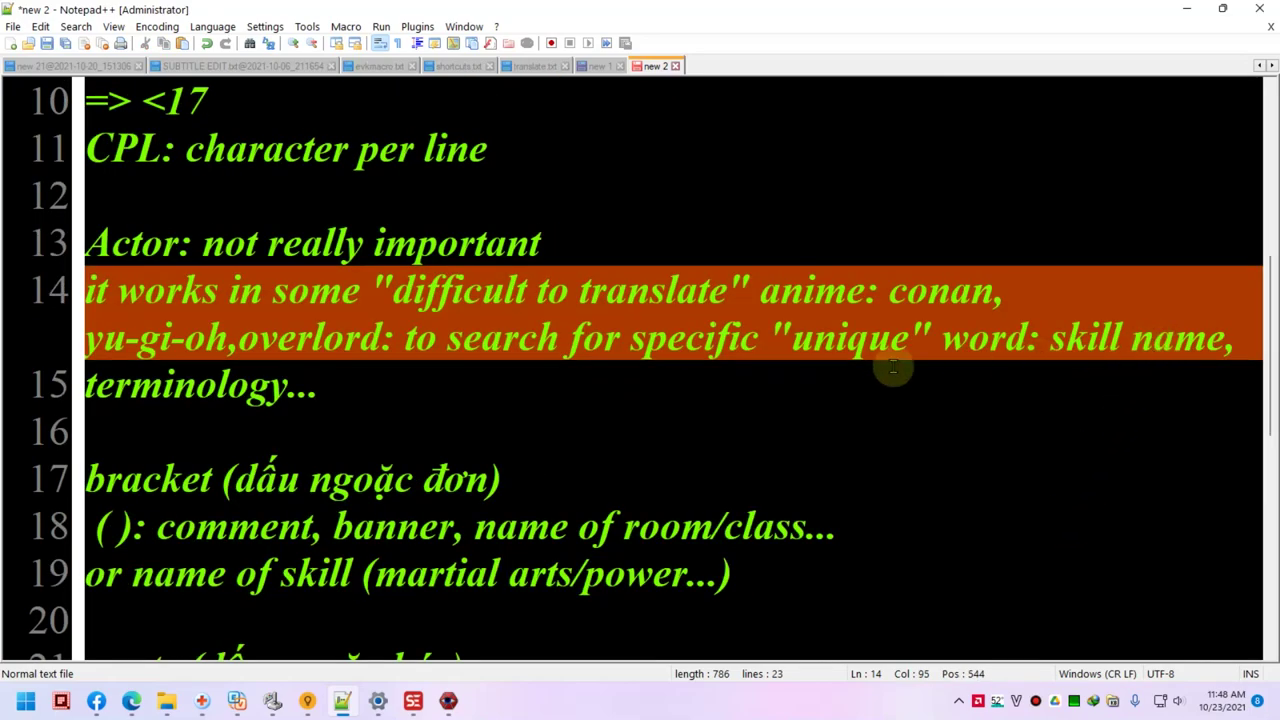
pyautogui.click(287, 385)
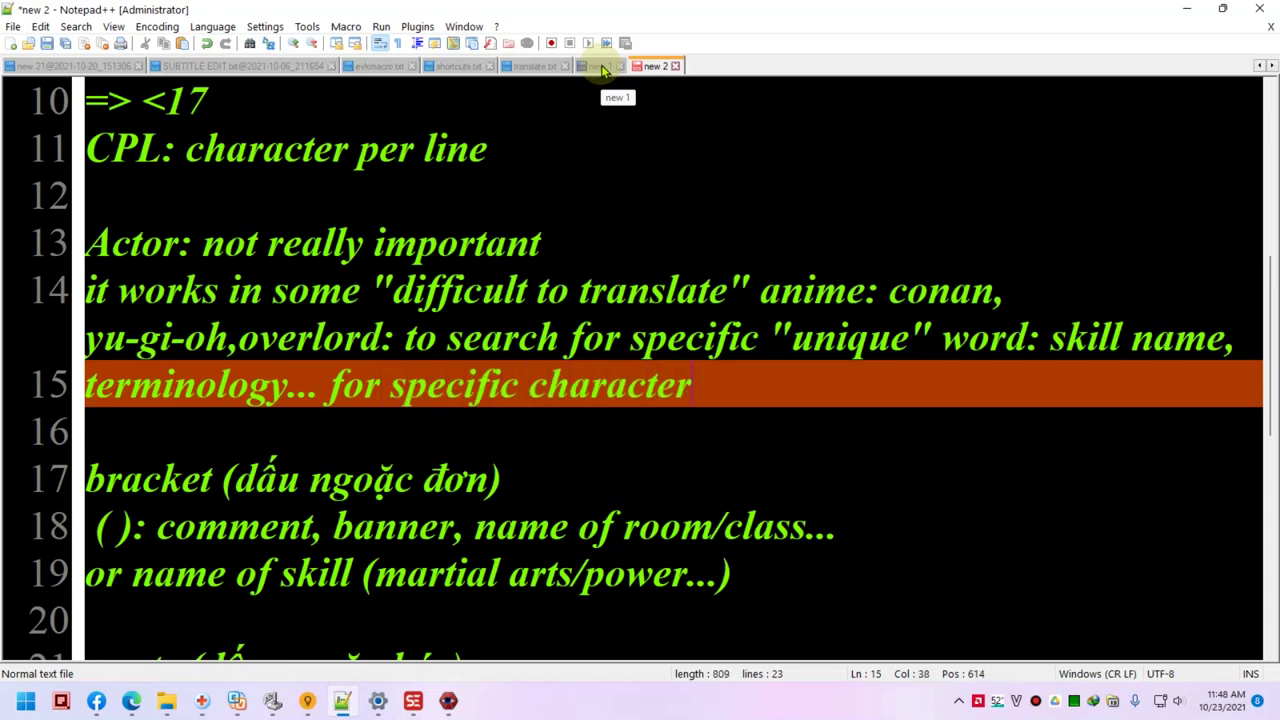
# - Switch back to Subtitle Edit and show the Actor column in the subtitle list
pyautogui.click(448, 700)
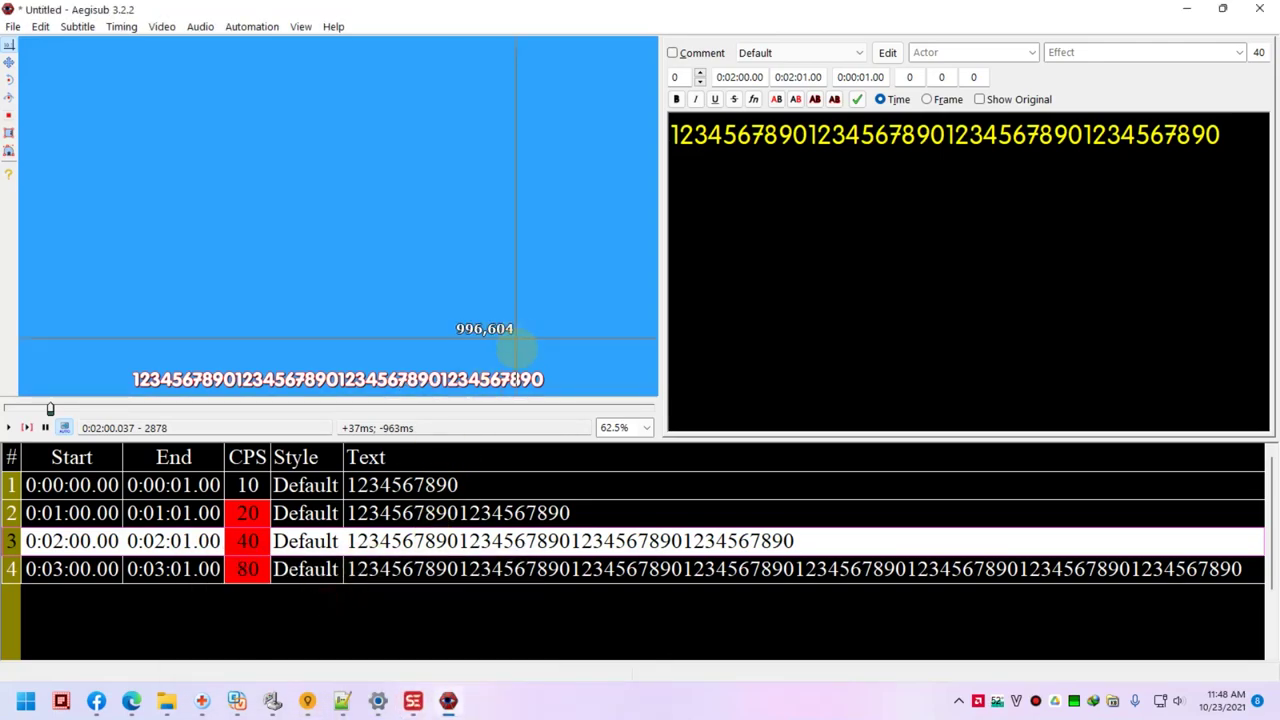
pyautogui.moveTo(413, 700)
pyautogui.click(407, 617)
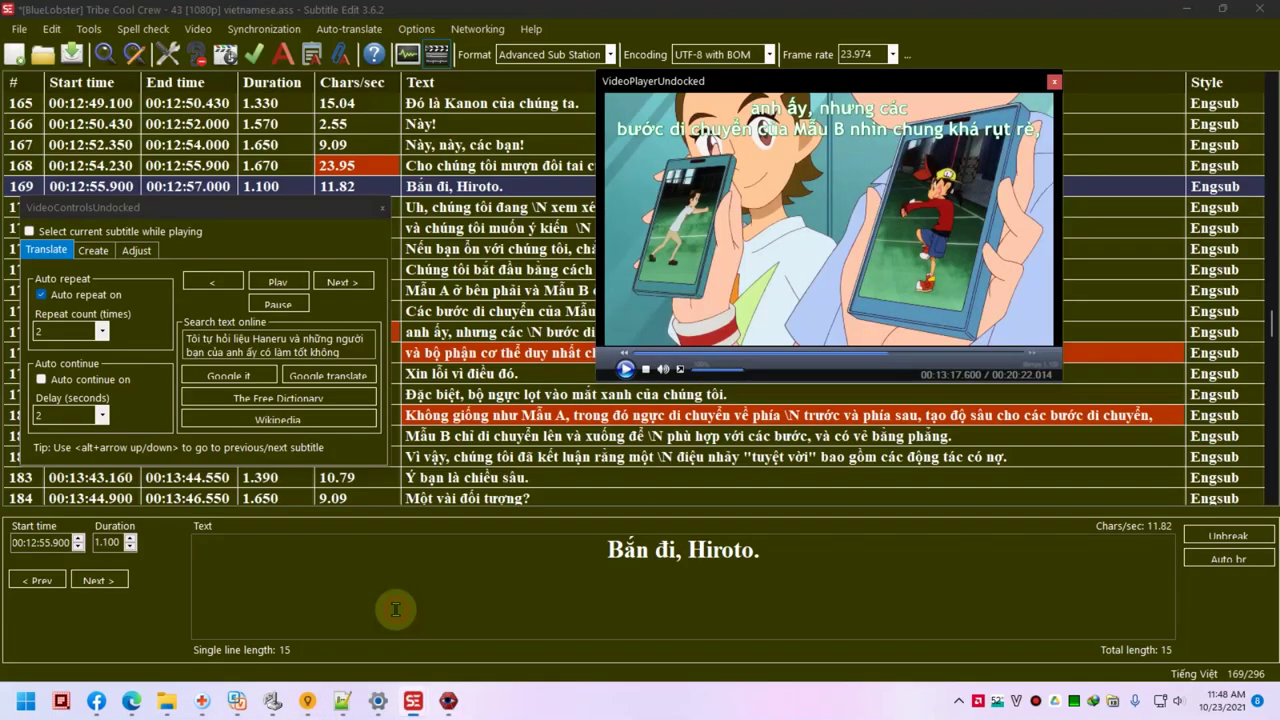
pyautogui.rightClick(346, 80)
pyautogui.press('Escape')
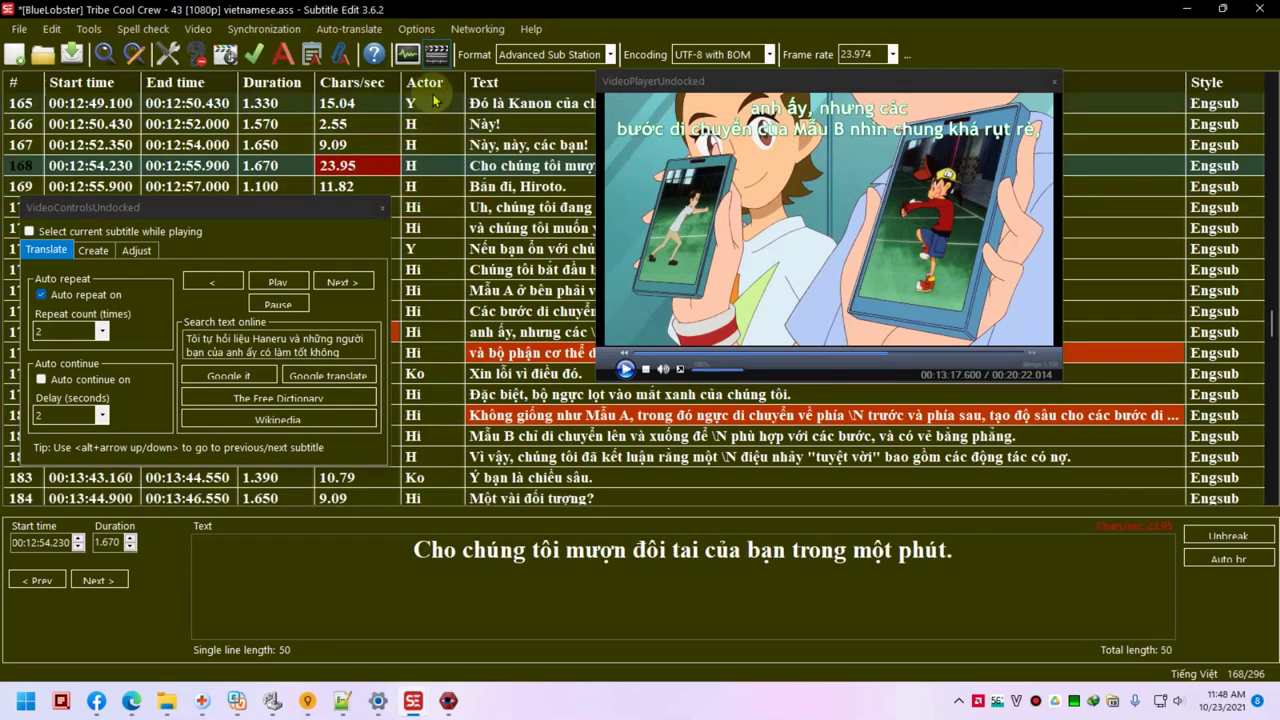
# - Play lines 165 and 170 briefly in the video preview to compare the speakers with their Actor entries
pyautogui.click(433, 106)
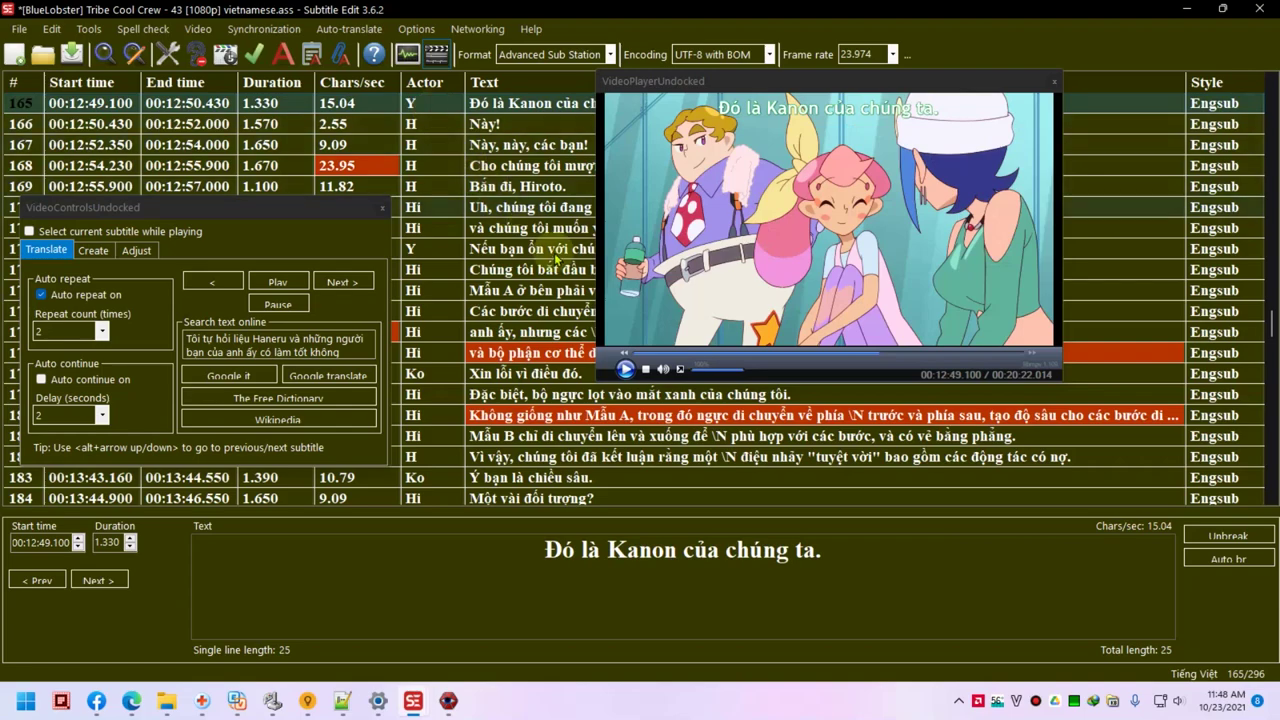
pyautogui.click(625, 369)
pyautogui.click(625, 369)
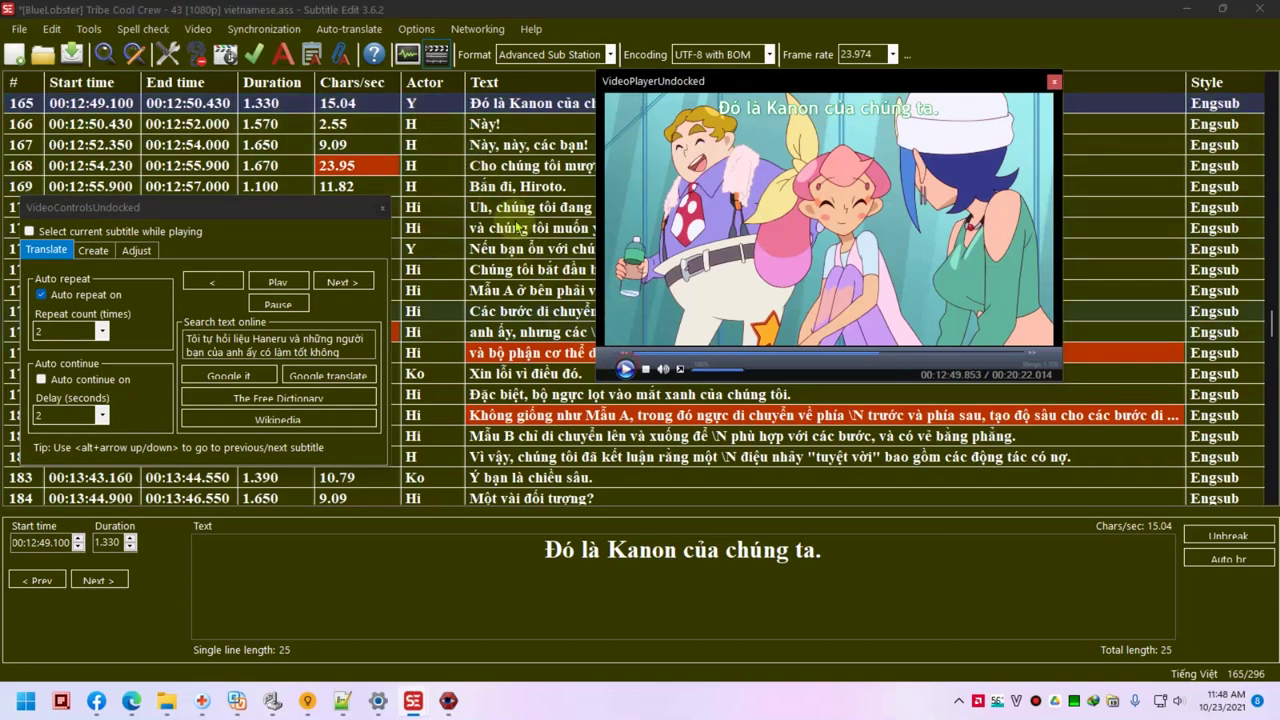
pyautogui.click(433, 106)
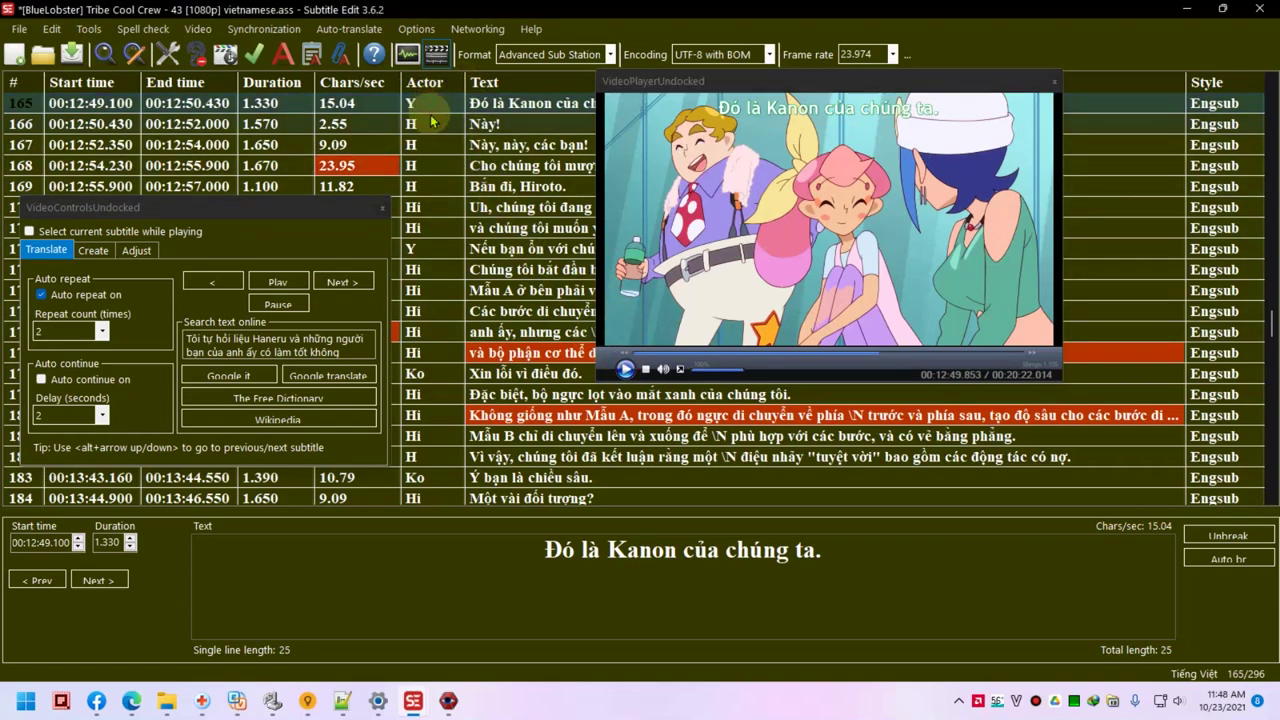
pyautogui.click(433, 122)
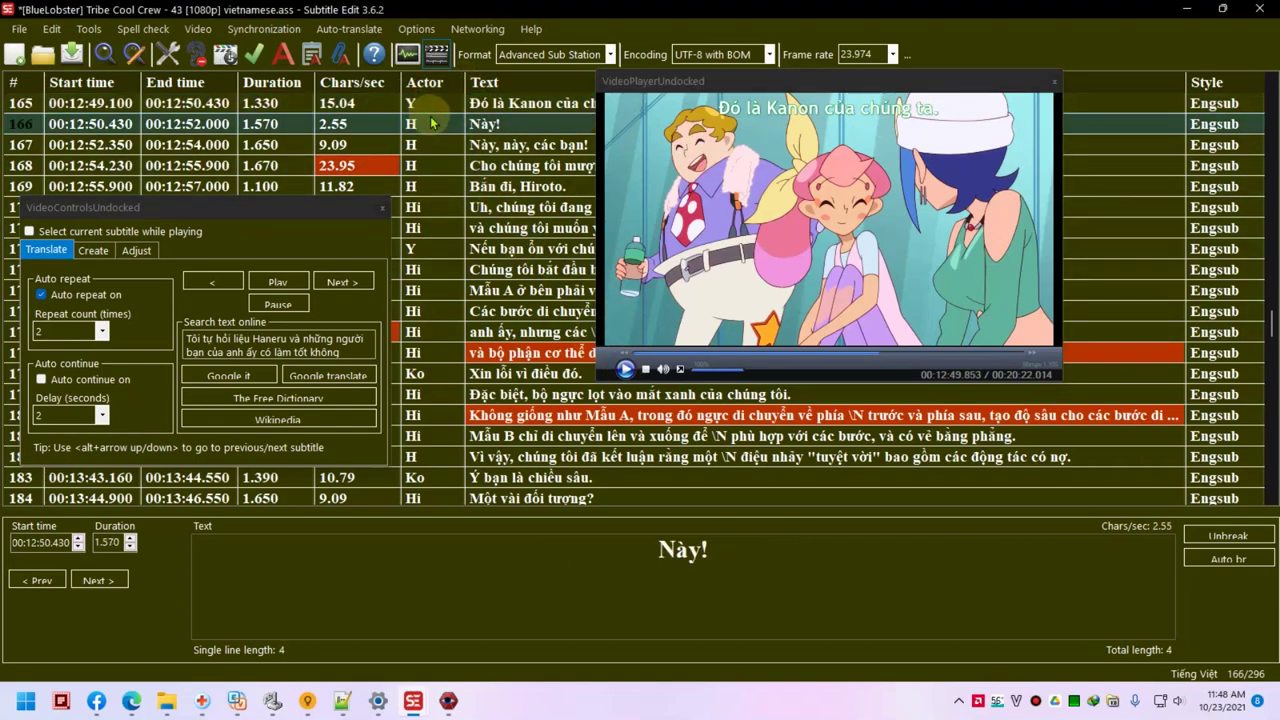
pyautogui.click(437, 208)
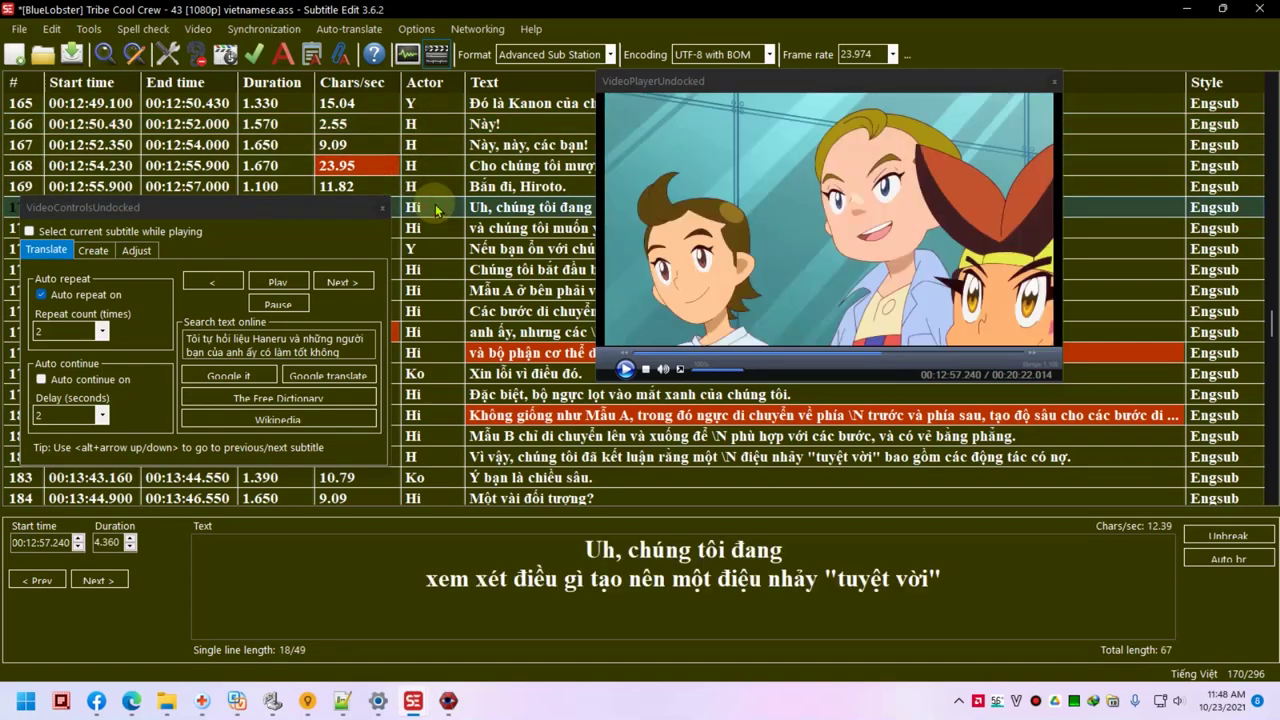
pyautogui.click(625, 369)
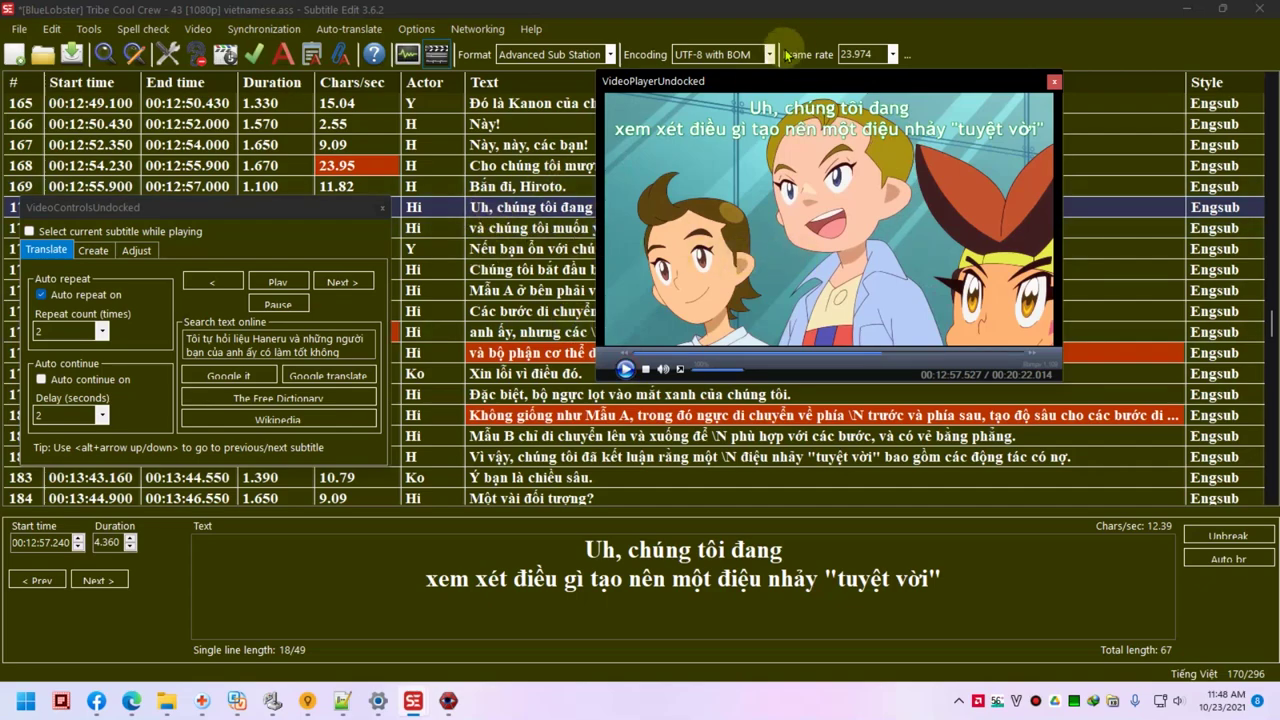
# - Move the undocked video player clear of the subtitle text, select line 172, and close the undocked video controls
pyautogui.moveTo(768, 78); pyautogui.dragTo(868, 46)
pyautogui.click(480, 249)
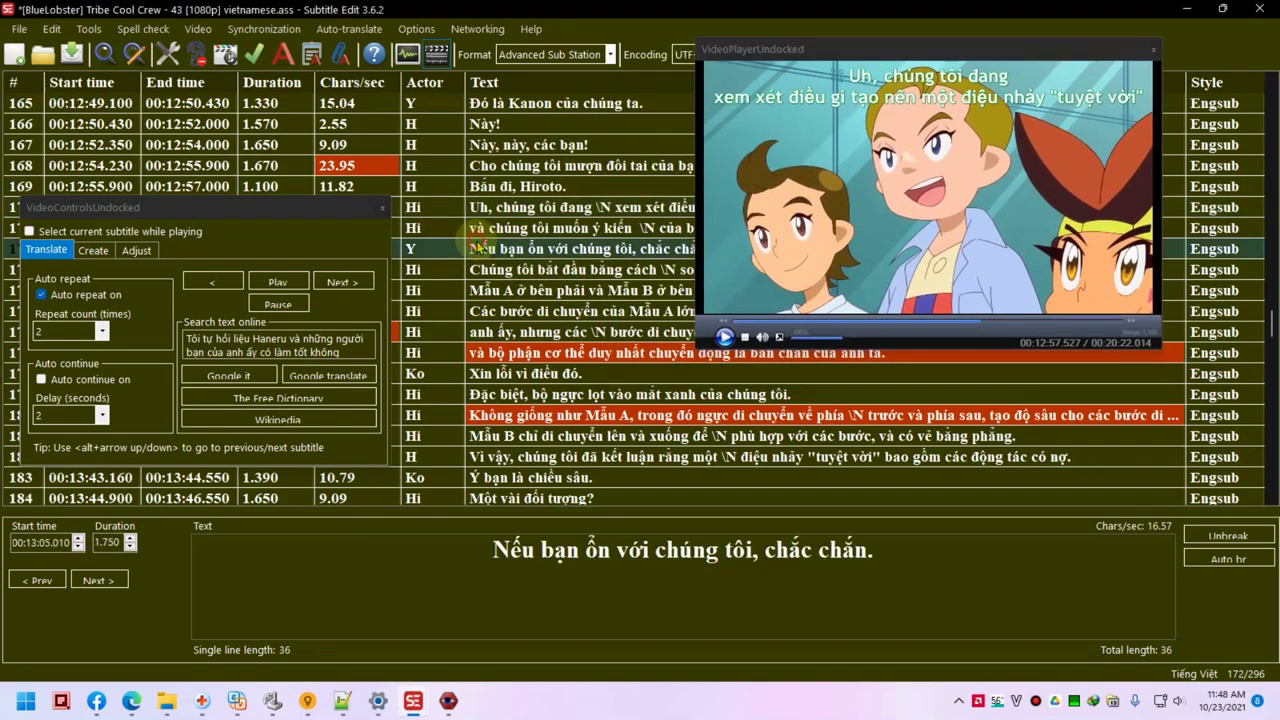
pyautogui.click(380, 212)
# - Browse the Actor entries of the earlier subtitle lines back to line 90
pyautogui.scroll(18, 600, 230)
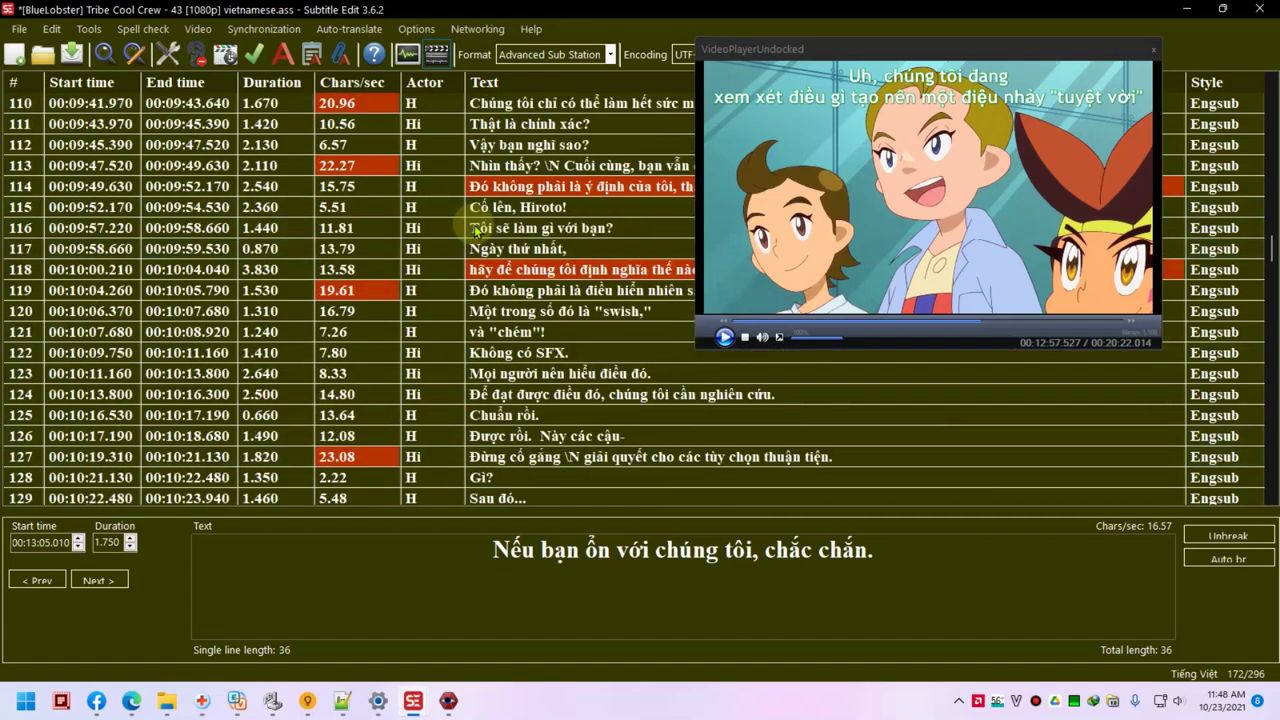
pyautogui.scroll(7, 514, 218)
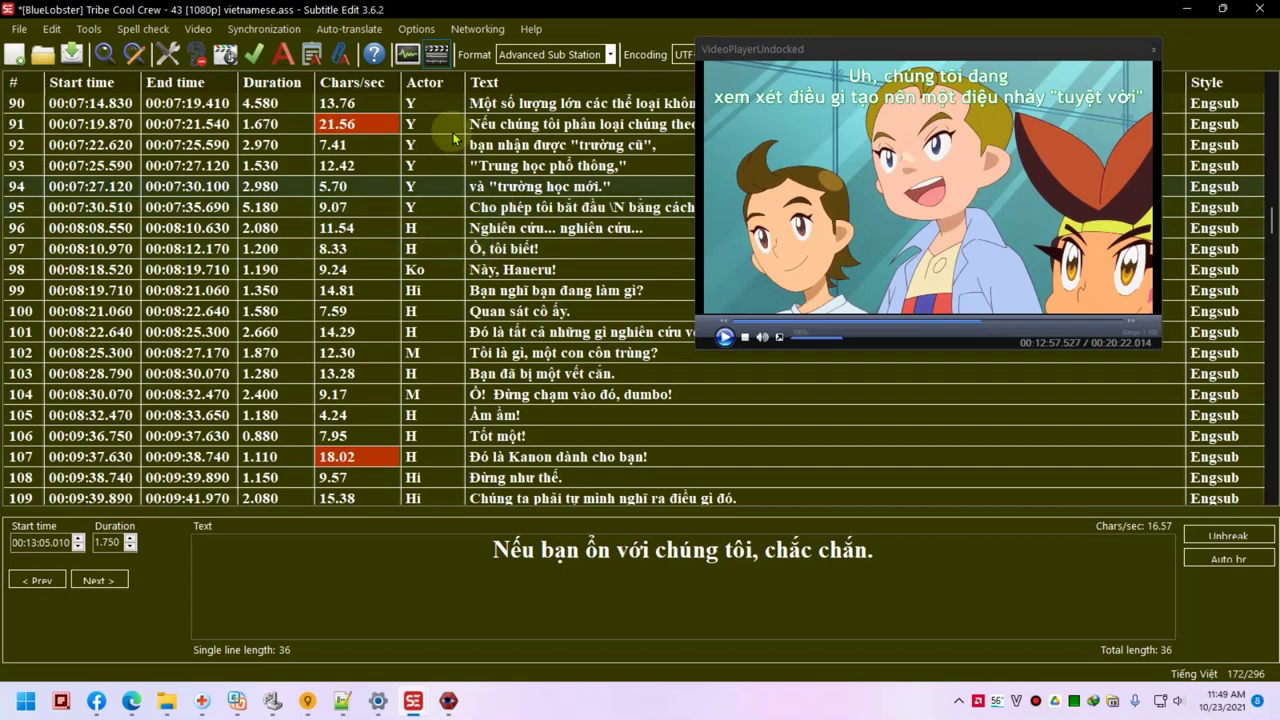
pyautogui.moveTo(453, 703)
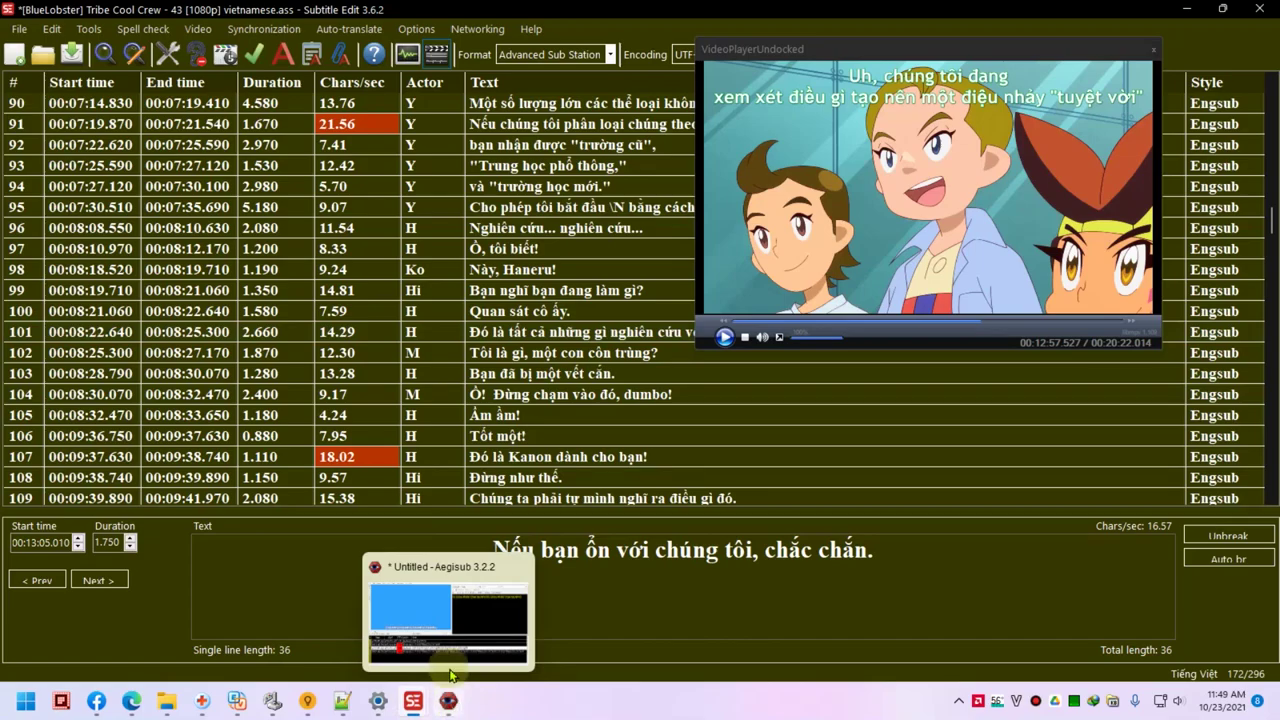
# - Sort the subtitle lines by Actor in ascending order
pyautogui.click(402, 186)
pyautogui.scroll(-3, 490, 248)
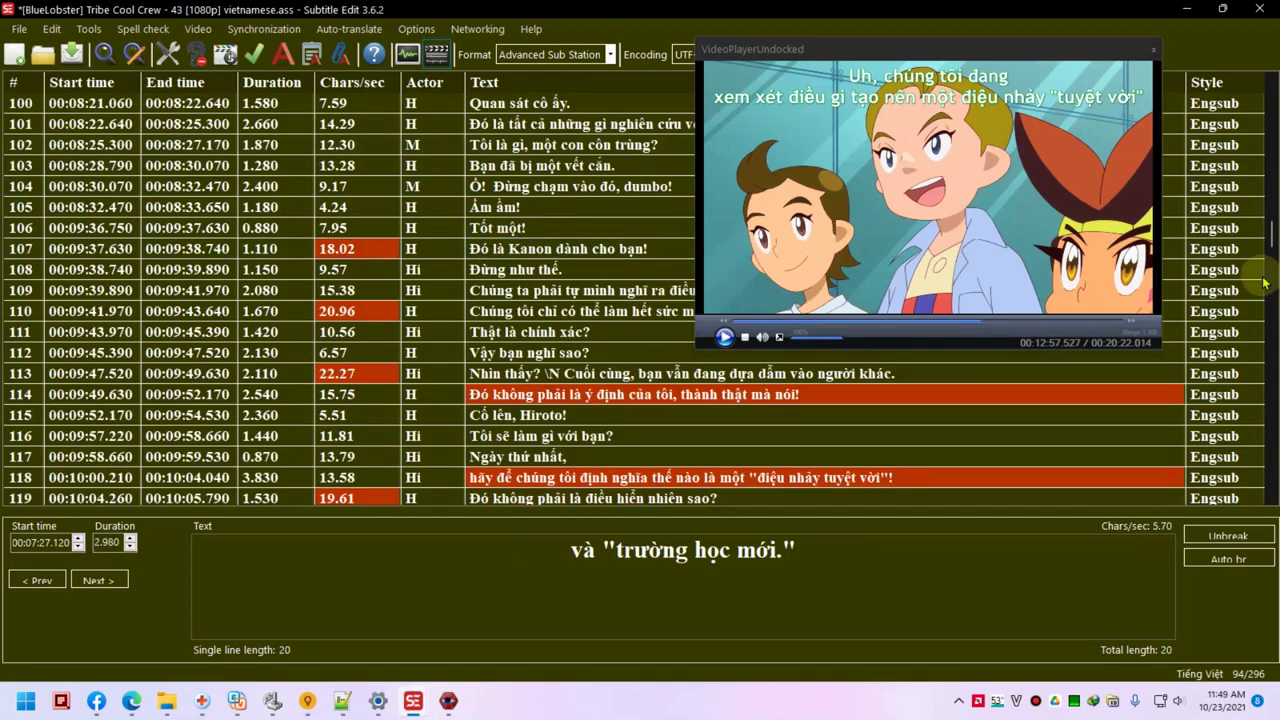
pyautogui.scroll(-4, 1272, 248)
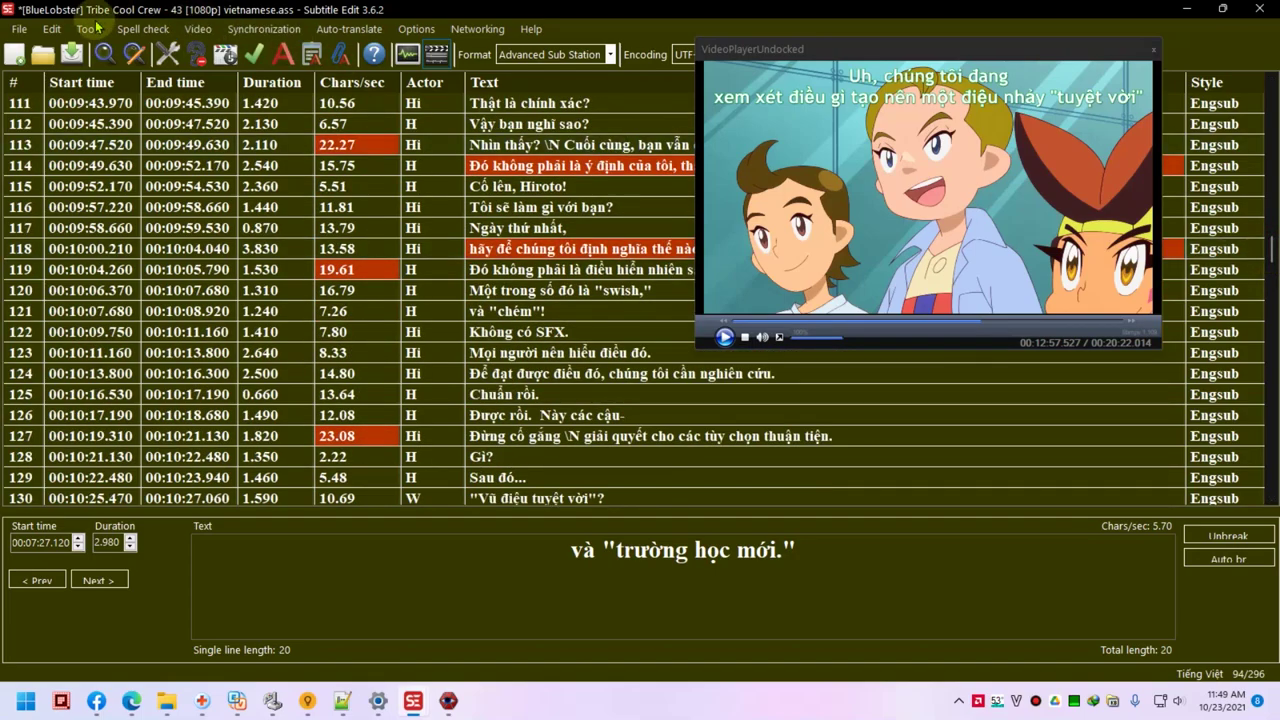
pyautogui.click(92, 28)
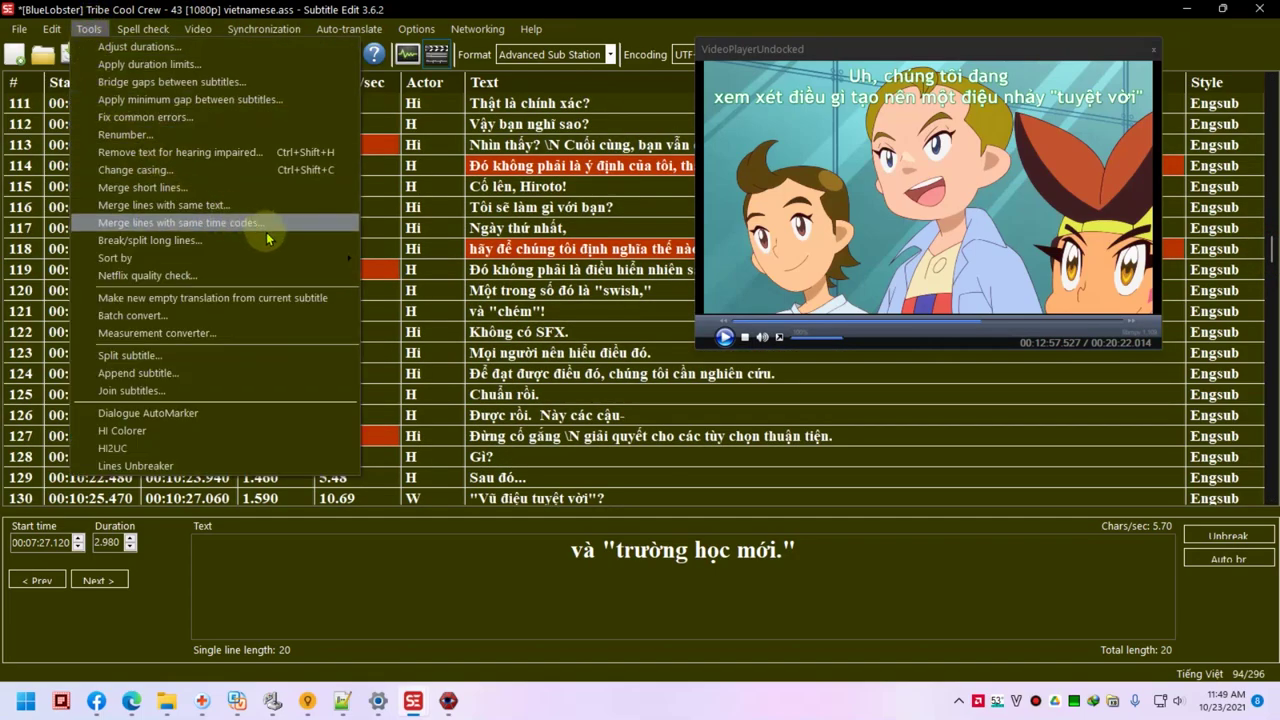
pyautogui.moveTo(319, 252)
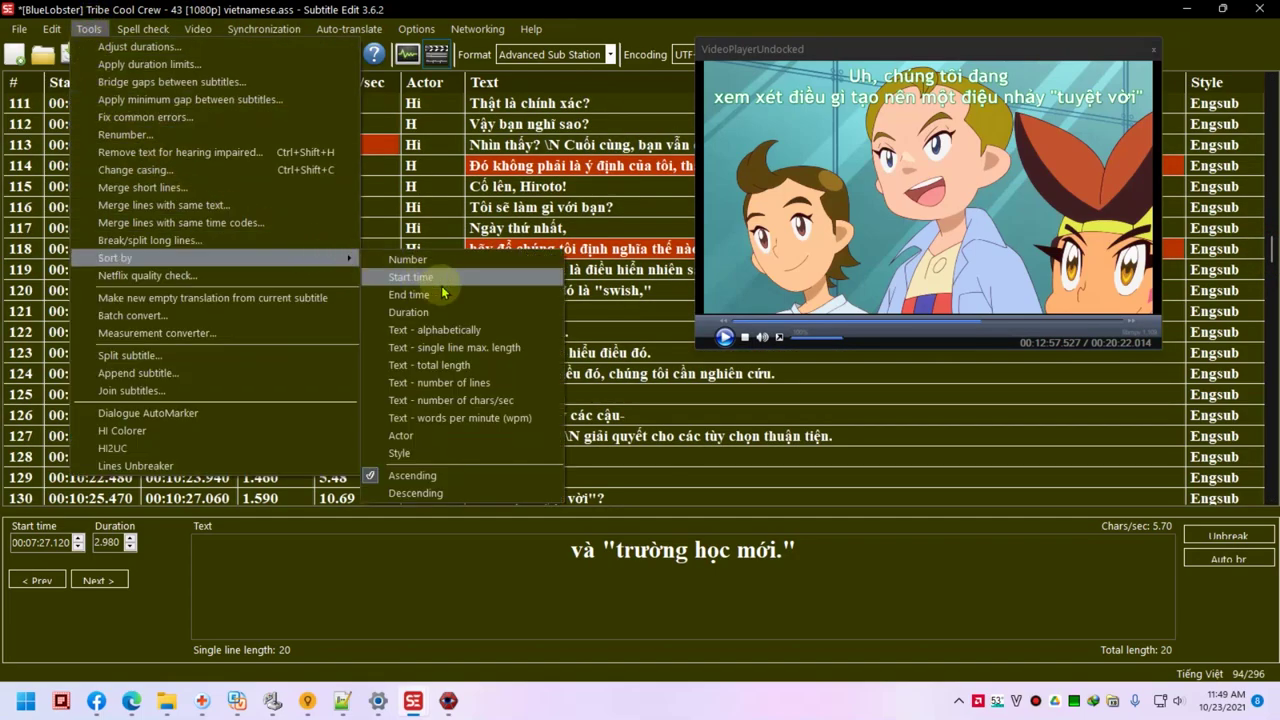
pyautogui.click(424, 437)
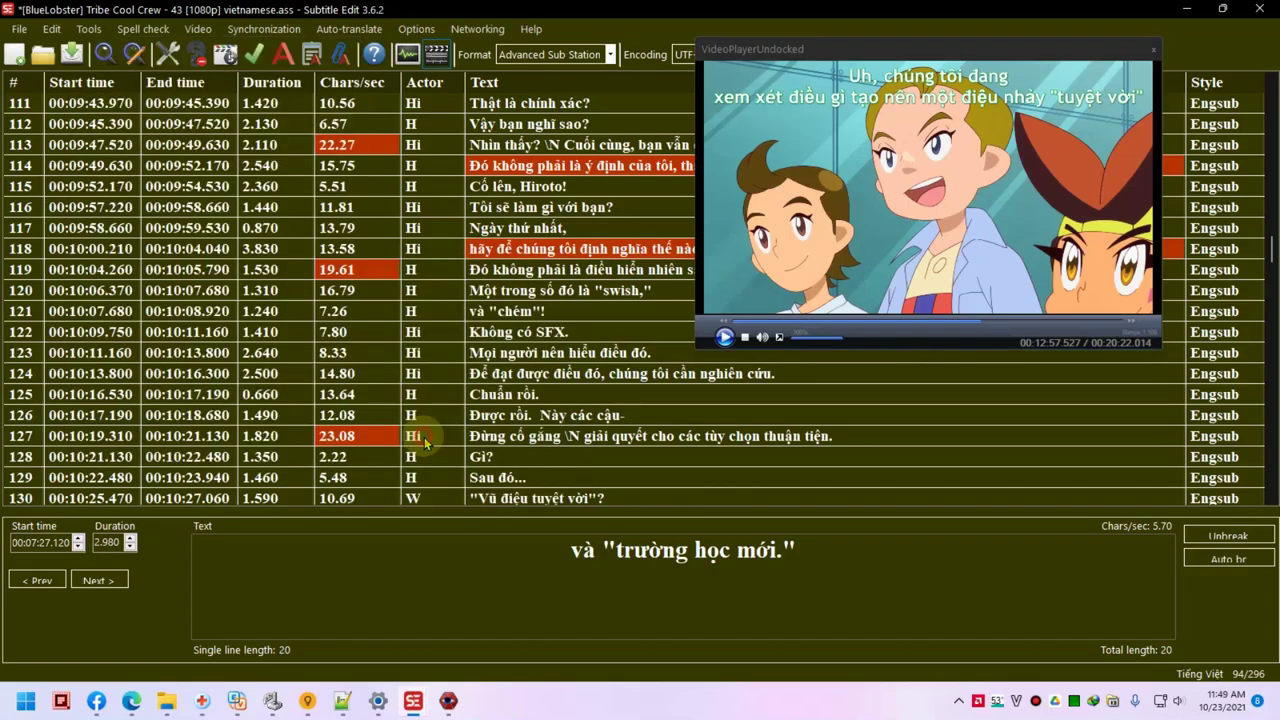
# - Browse the lines grouped by Actor from All through M, checking lines 239, 138 and 13 along the way
pyautogui.scroll(14, 1265, 200)
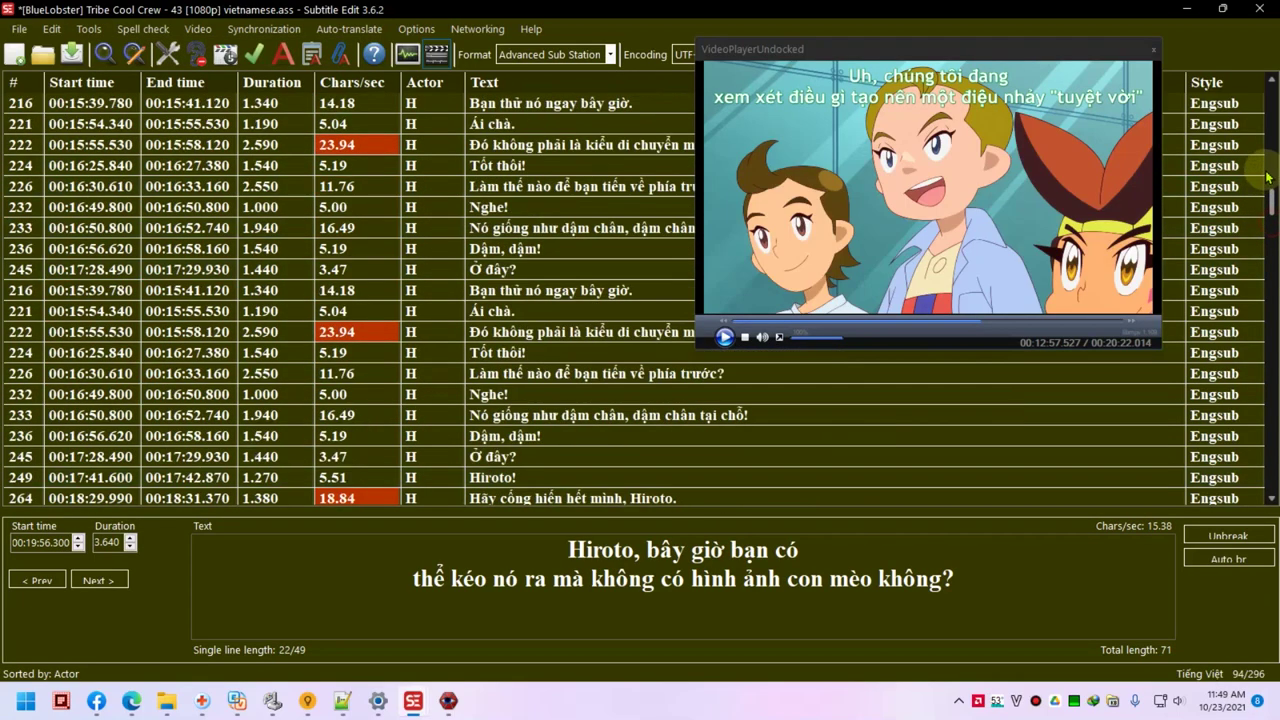
pyautogui.scroll(4, 1255, 104)
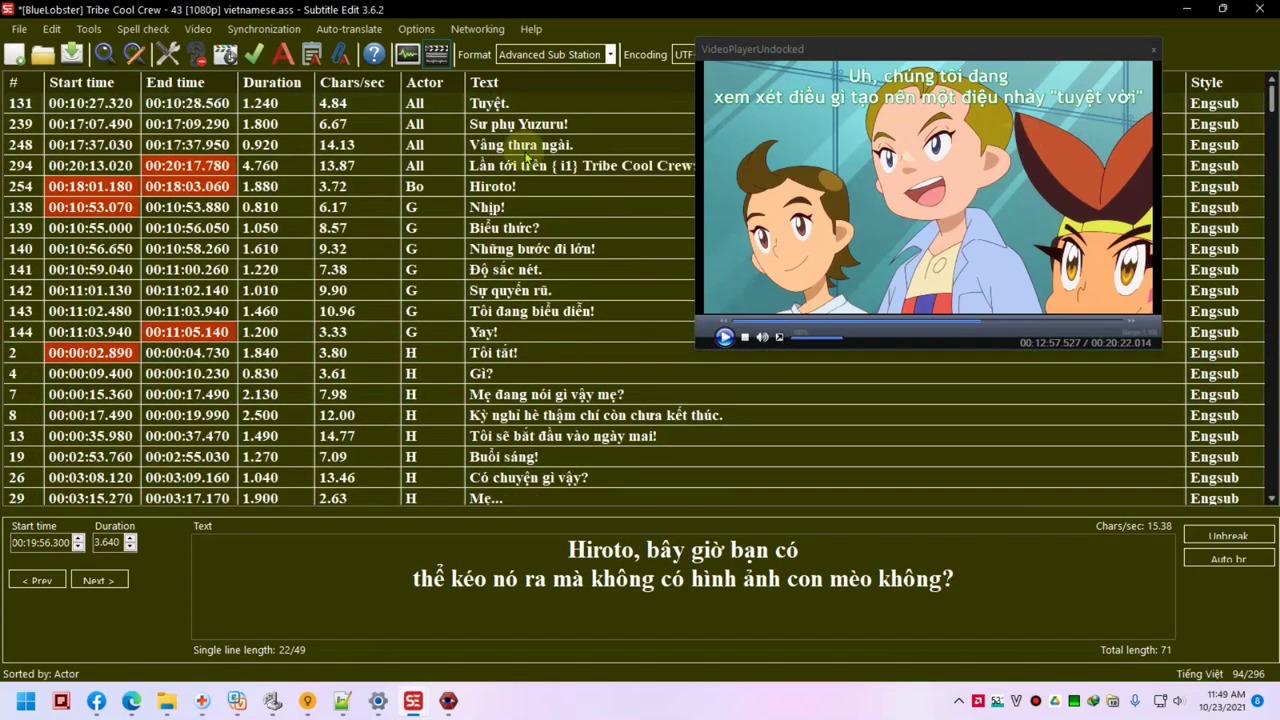
pyautogui.click(375, 125)
pyautogui.click(630, 207)
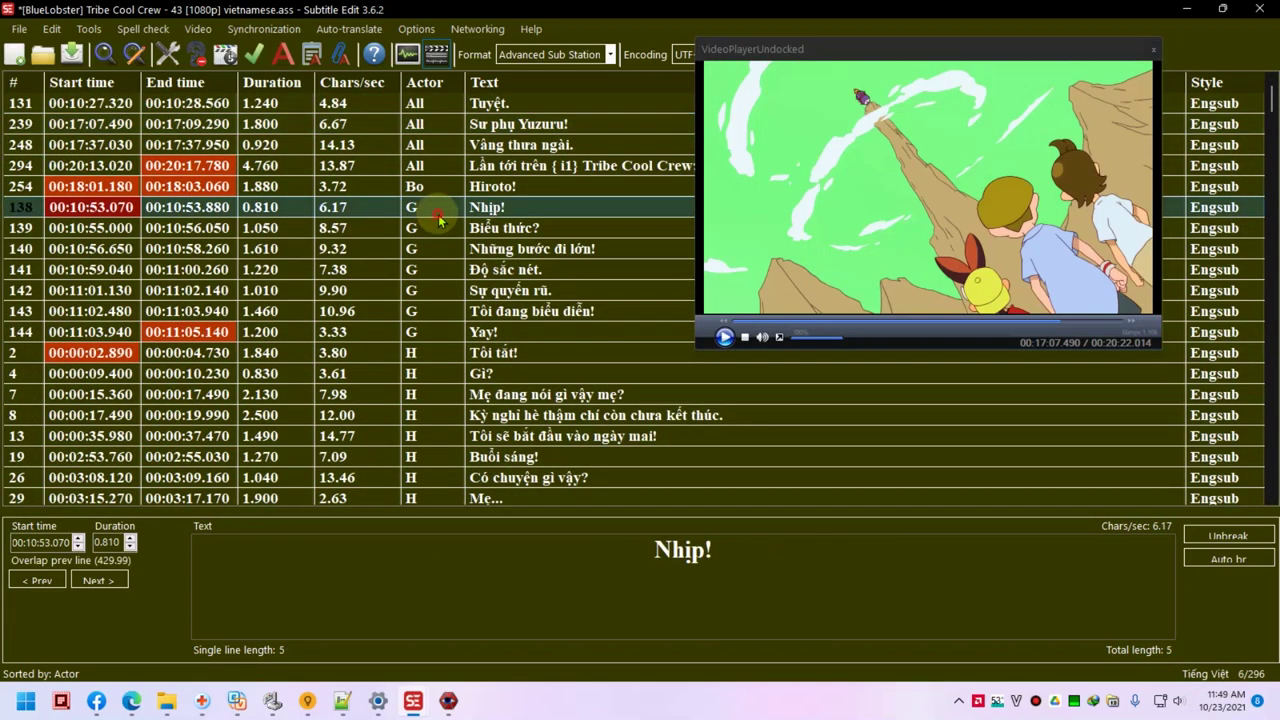
pyautogui.scroll(-3, 455, 226)
pyautogui.click(470, 228)
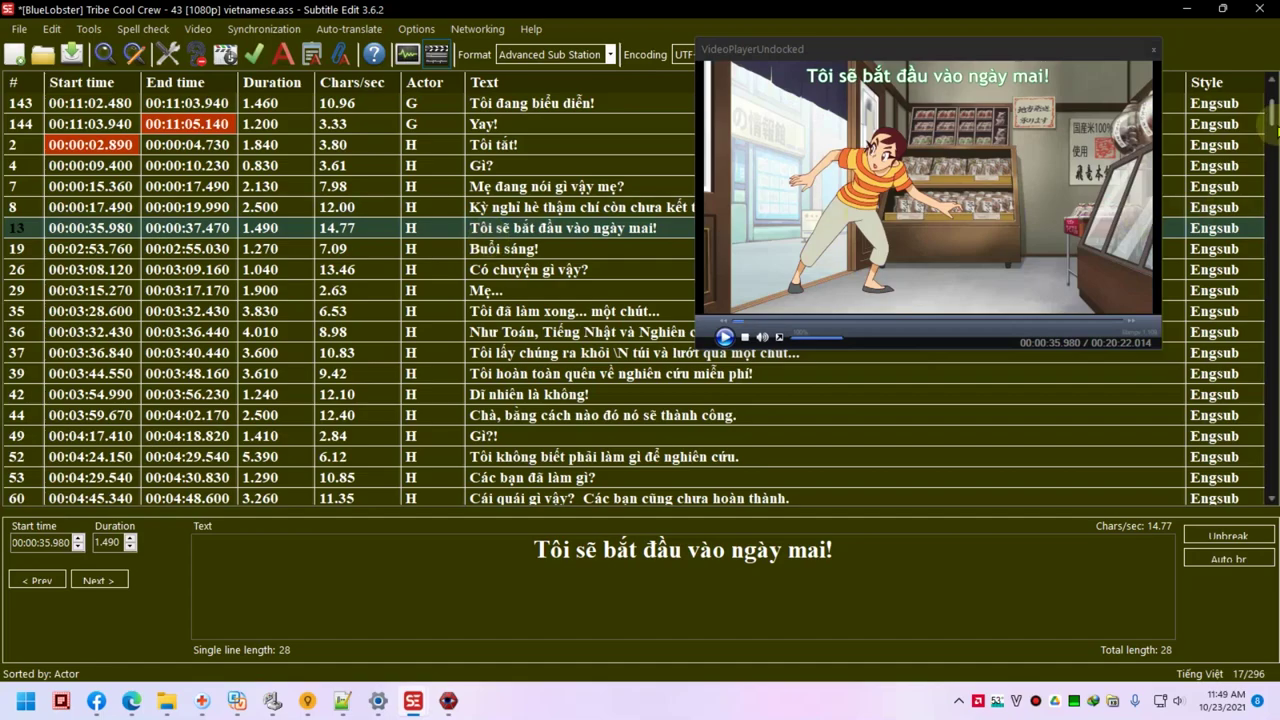
pyautogui.moveTo(1272, 112); pyautogui.dragTo(1215, 375)
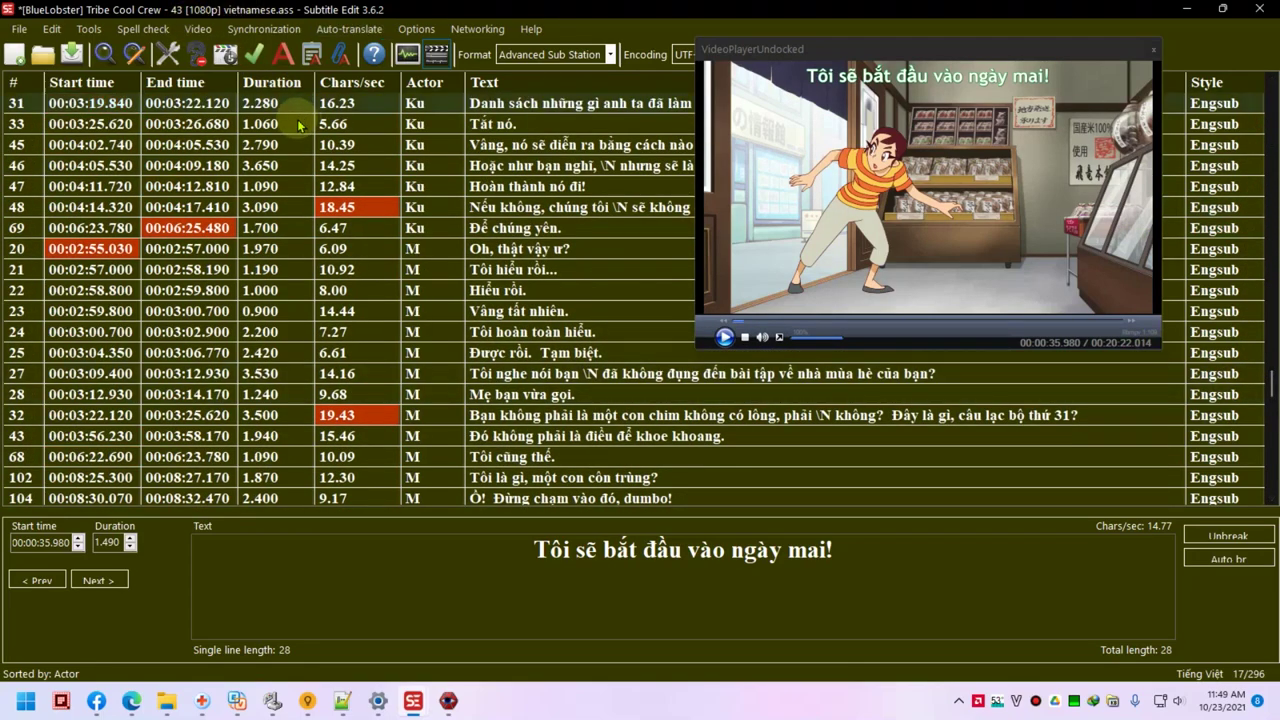
# - Sort the subtitle list by start time and select line 5
pyautogui.click(89, 29)
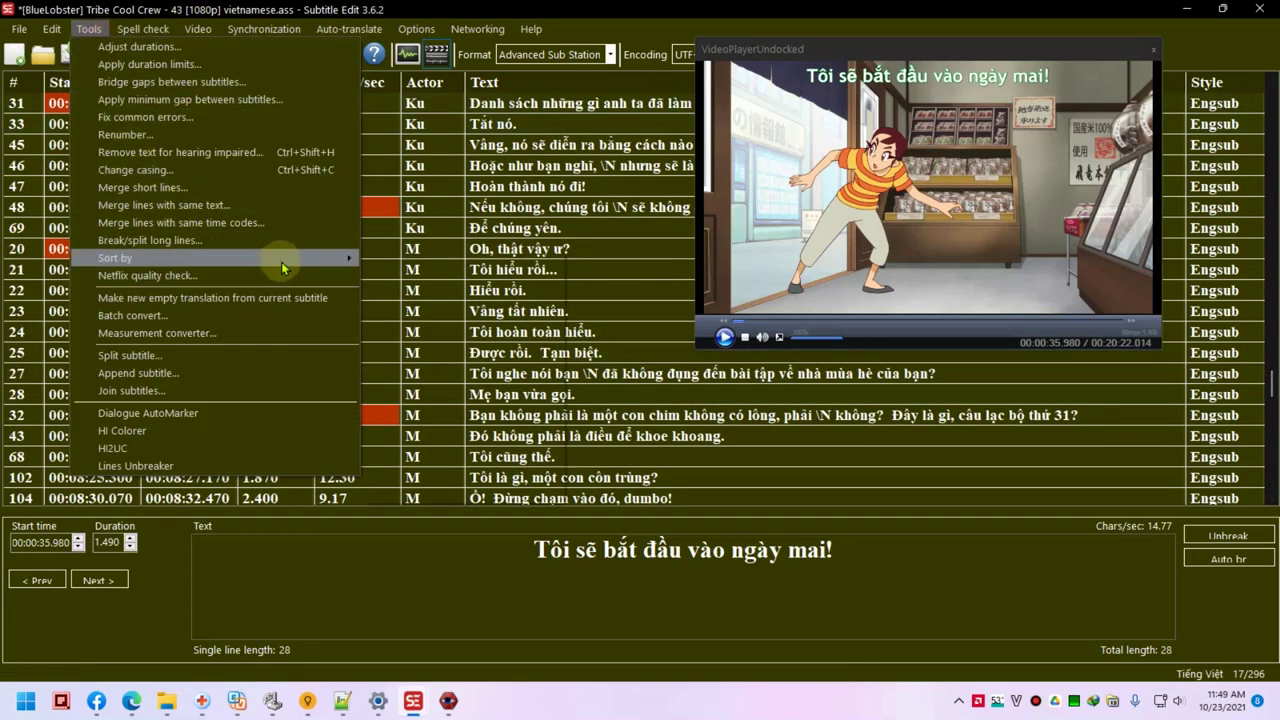
pyautogui.moveTo(282, 263)
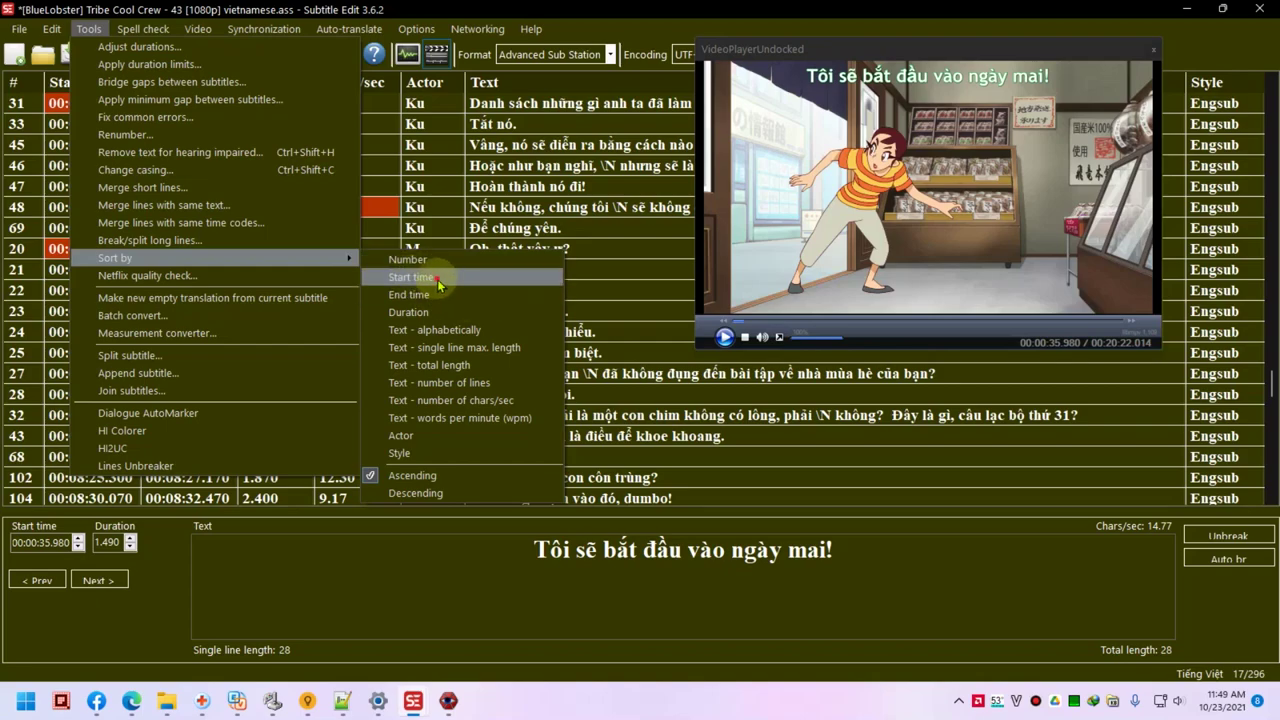
pyautogui.click(439, 282)
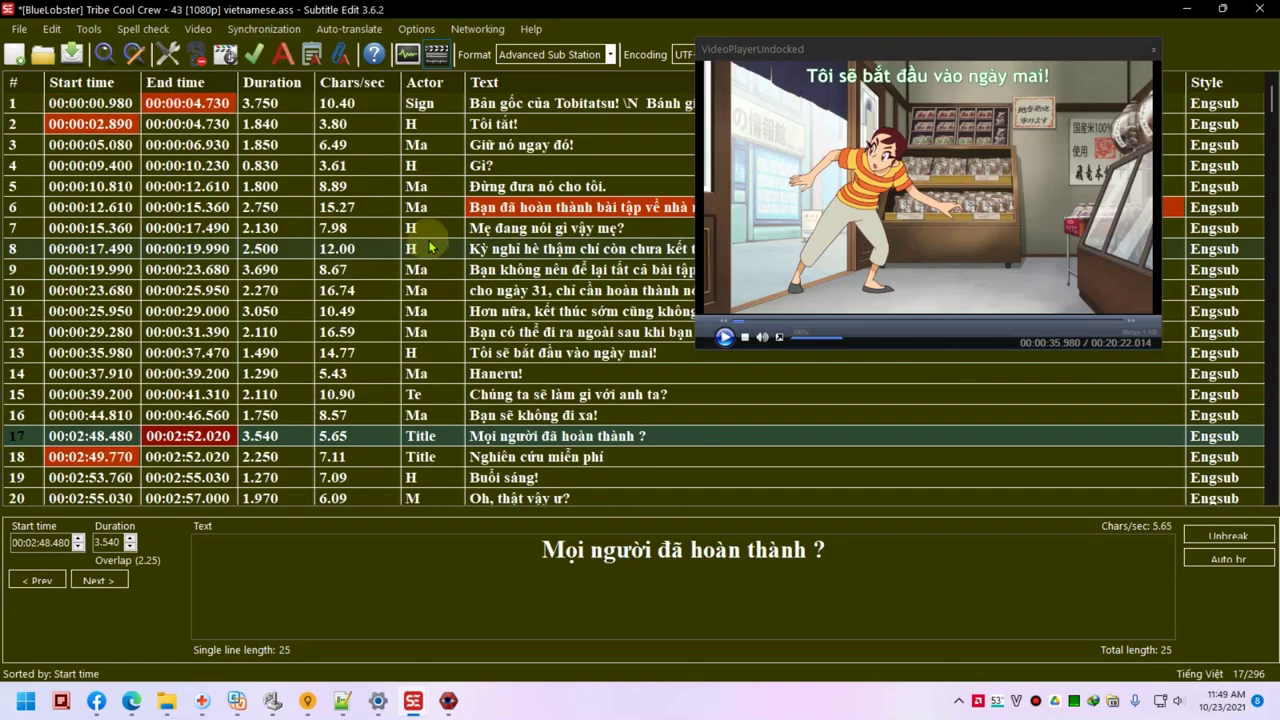
pyautogui.click(115, 184)
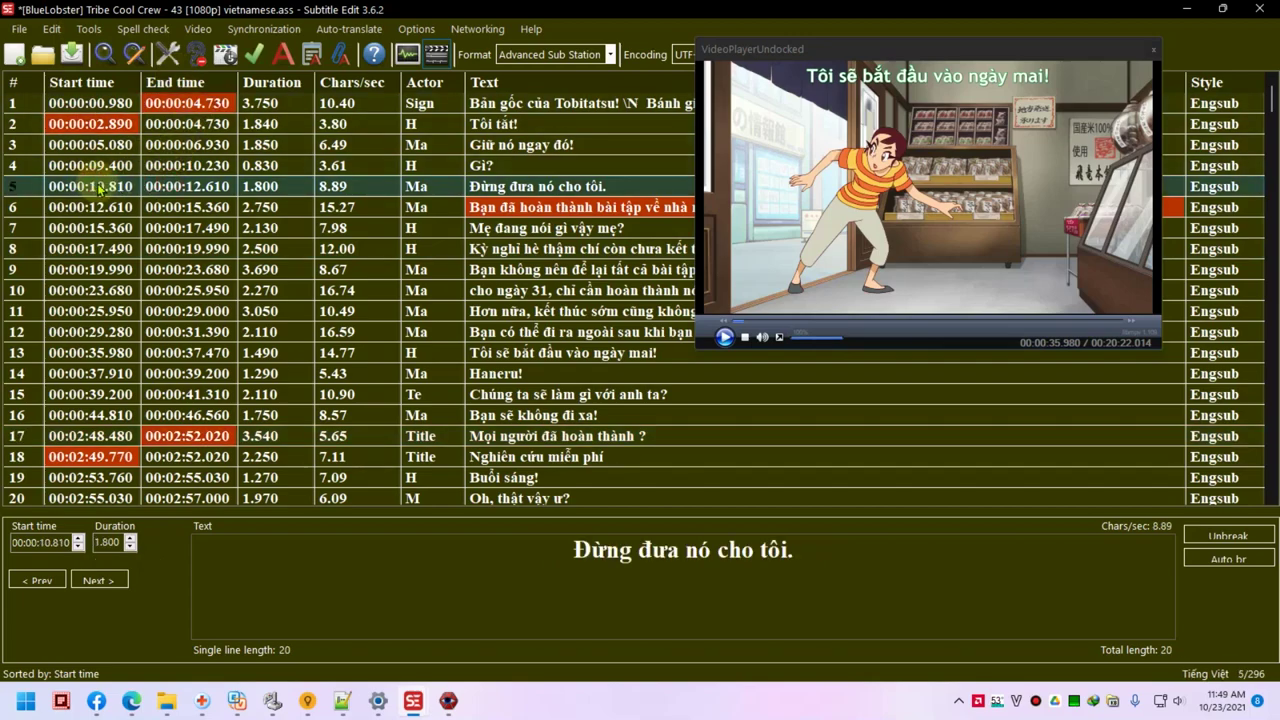
# - Sort the subtitle lines by number of characters per second in ascending order and select line 254
pyautogui.click(89, 29)
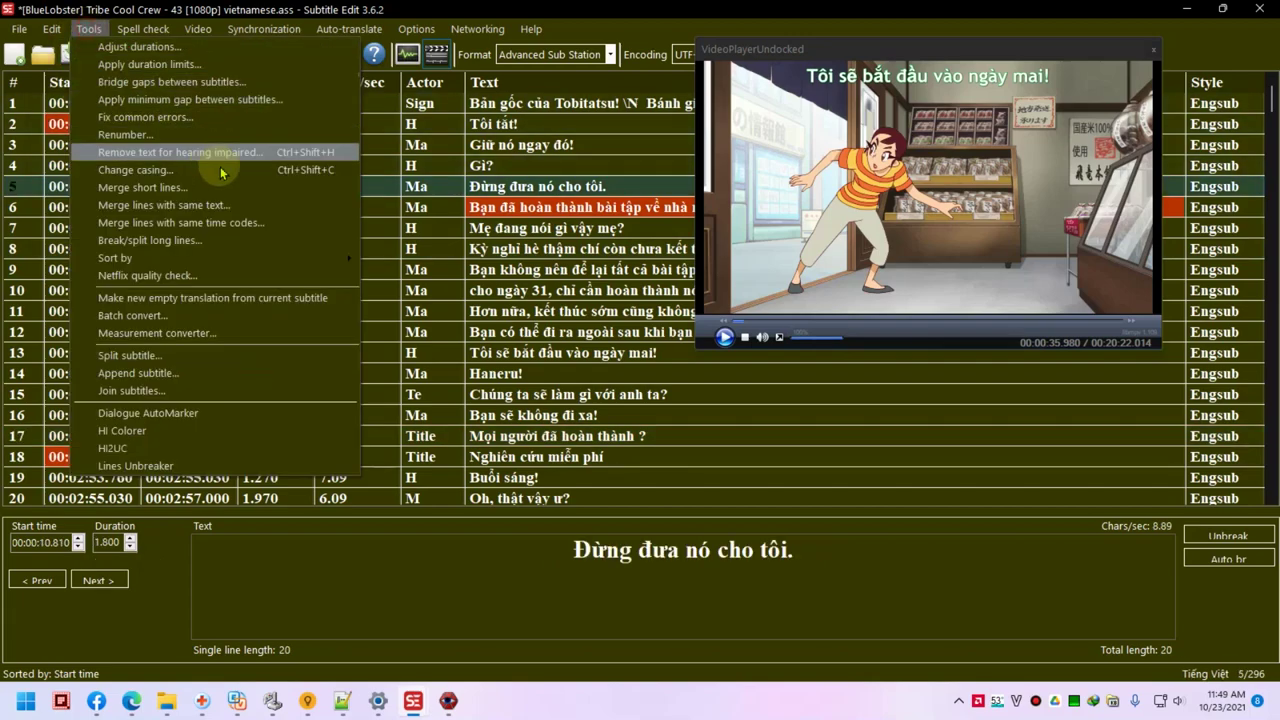
pyautogui.moveTo(320, 257)
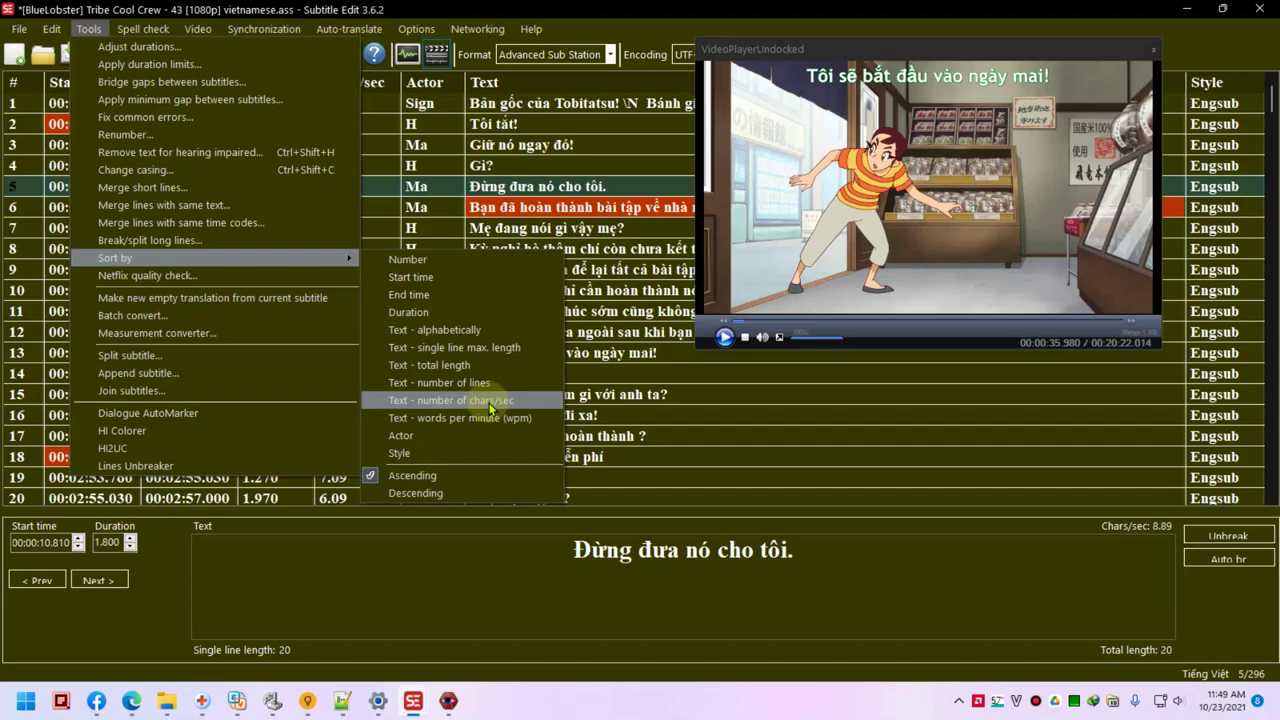
pyautogui.click(490, 400)
pyautogui.click(475, 352)
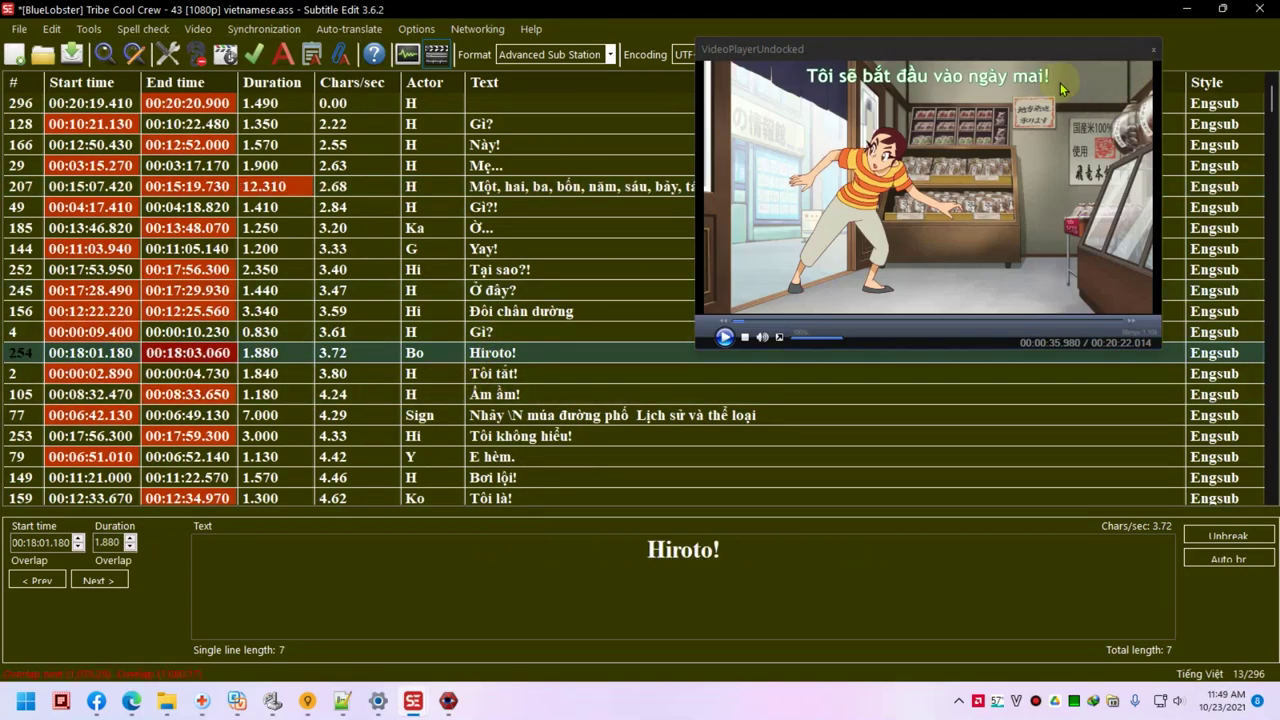
# - Examine the lines with high characters-per-second values, from those just above 17 to the highest, selecting lines 162, 72 and 250
pyautogui.moveTo(1273, 120); pyautogui.dragTo(1255, 435)
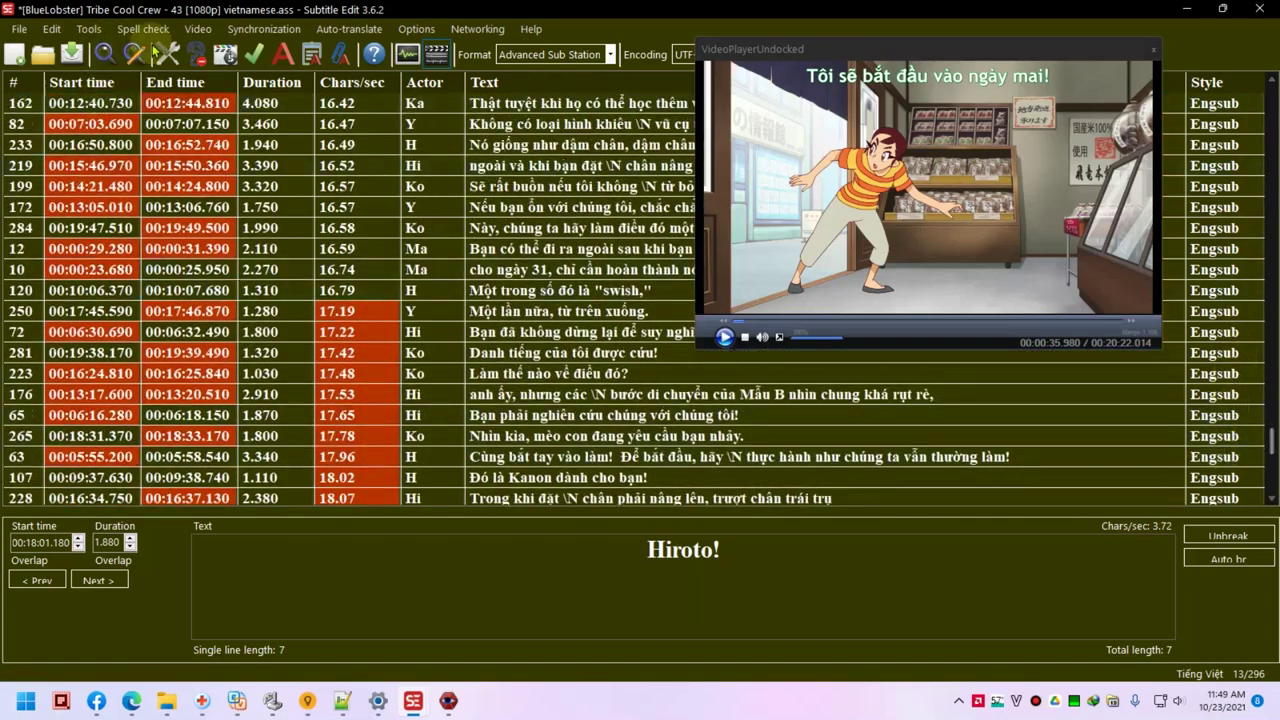
pyautogui.click(345, 103)
pyautogui.scroll(-3, 345, 328)
pyautogui.scroll(-4, 345, 328)
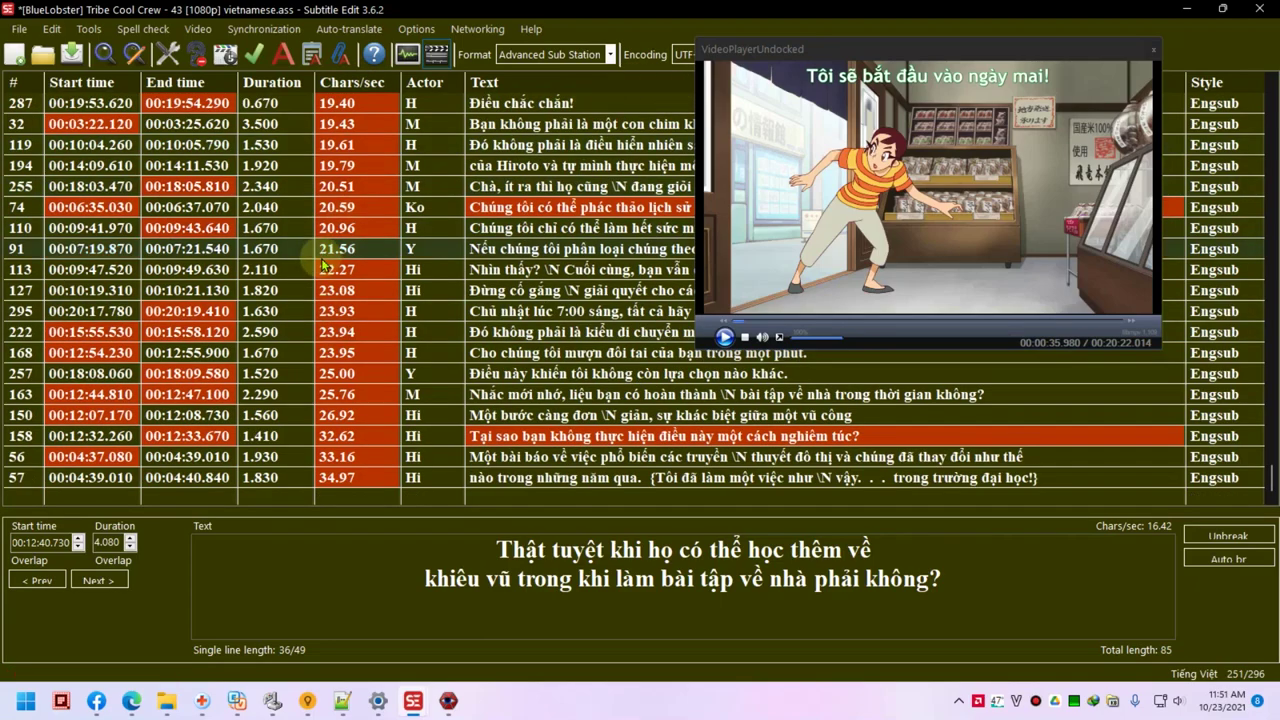
pyautogui.scroll(8, 413, 300)
pyautogui.click(413, 290)
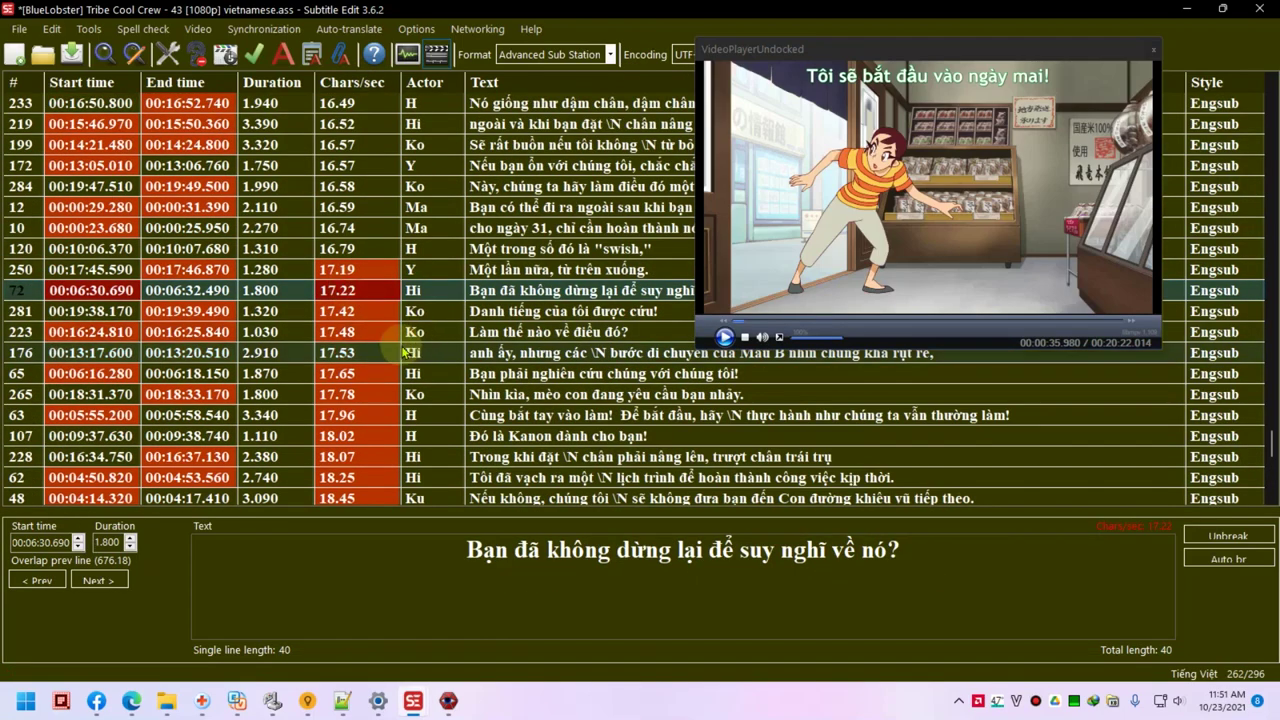
pyautogui.scroll(-3, 337, 305)
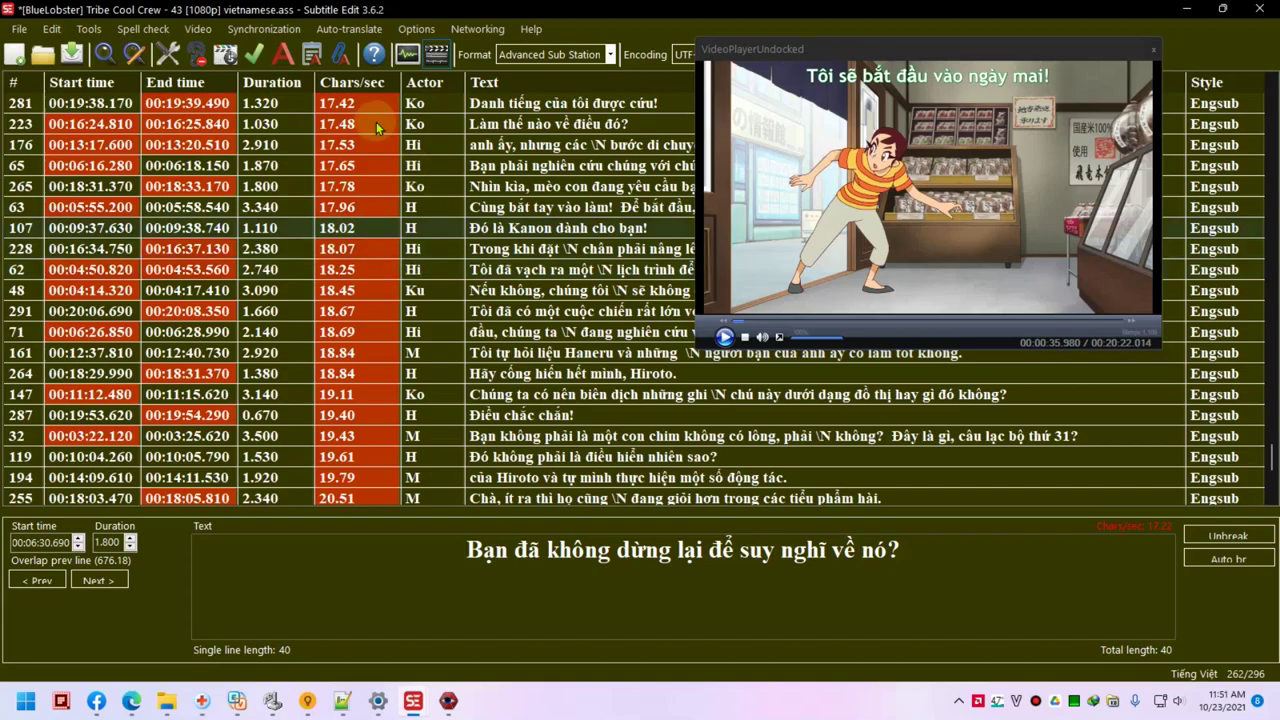
pyautogui.scroll(3, 355, 268)
pyautogui.click(352, 268)
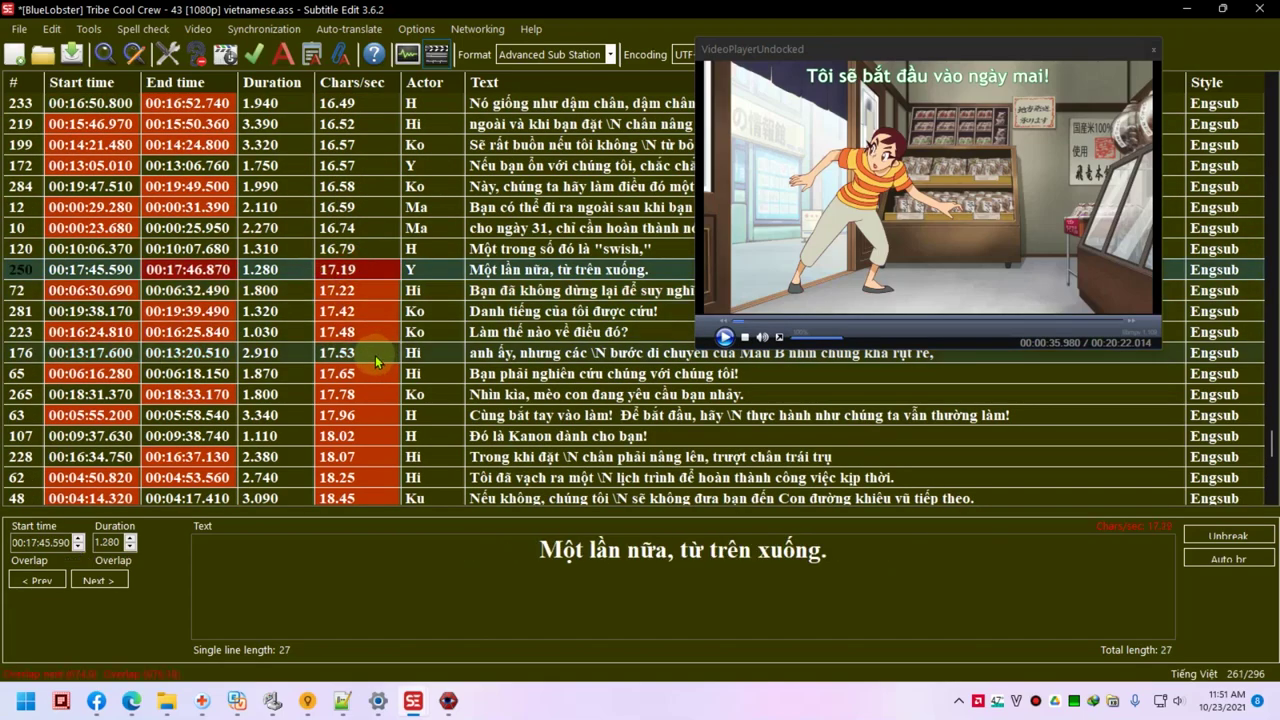
pyautogui.scroll(-3, 433, 360)
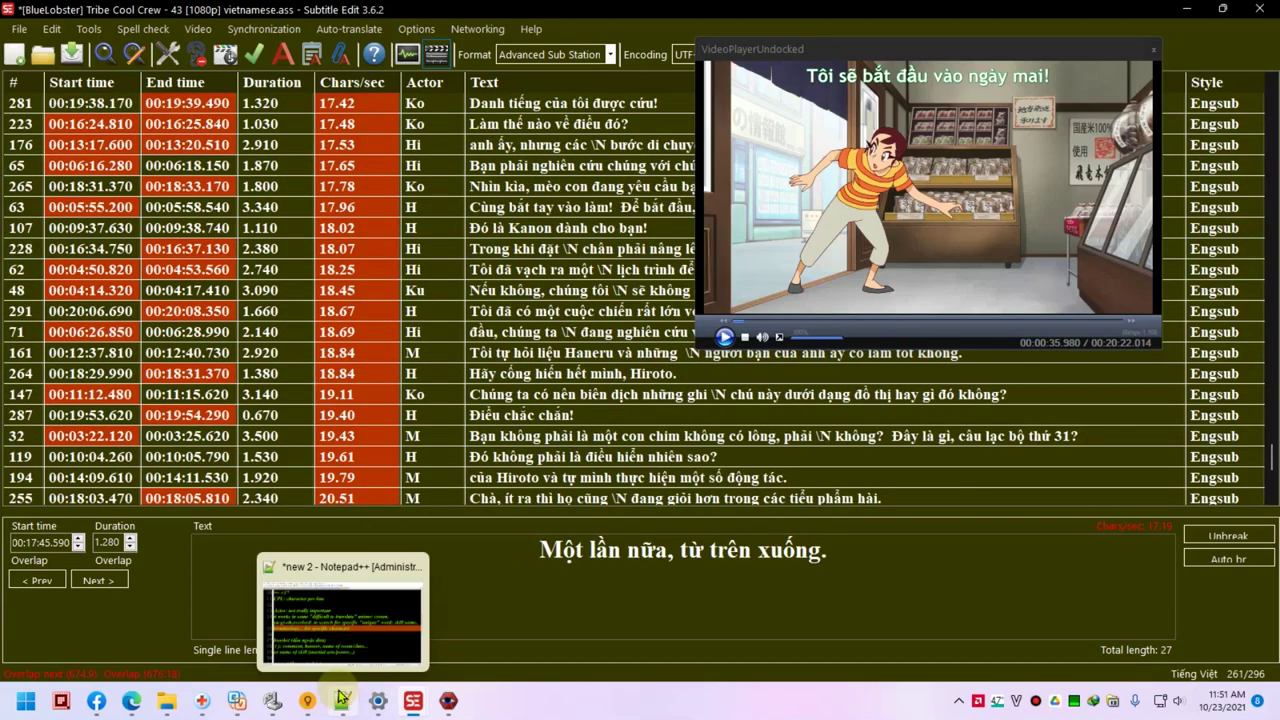
# - Switch to the Notepad++ translation notes and highlight part of the CPS definition and the CPS TOO HIGH note
pyautogui.click(342, 700)
pyautogui.scroll(3, 263, 388)
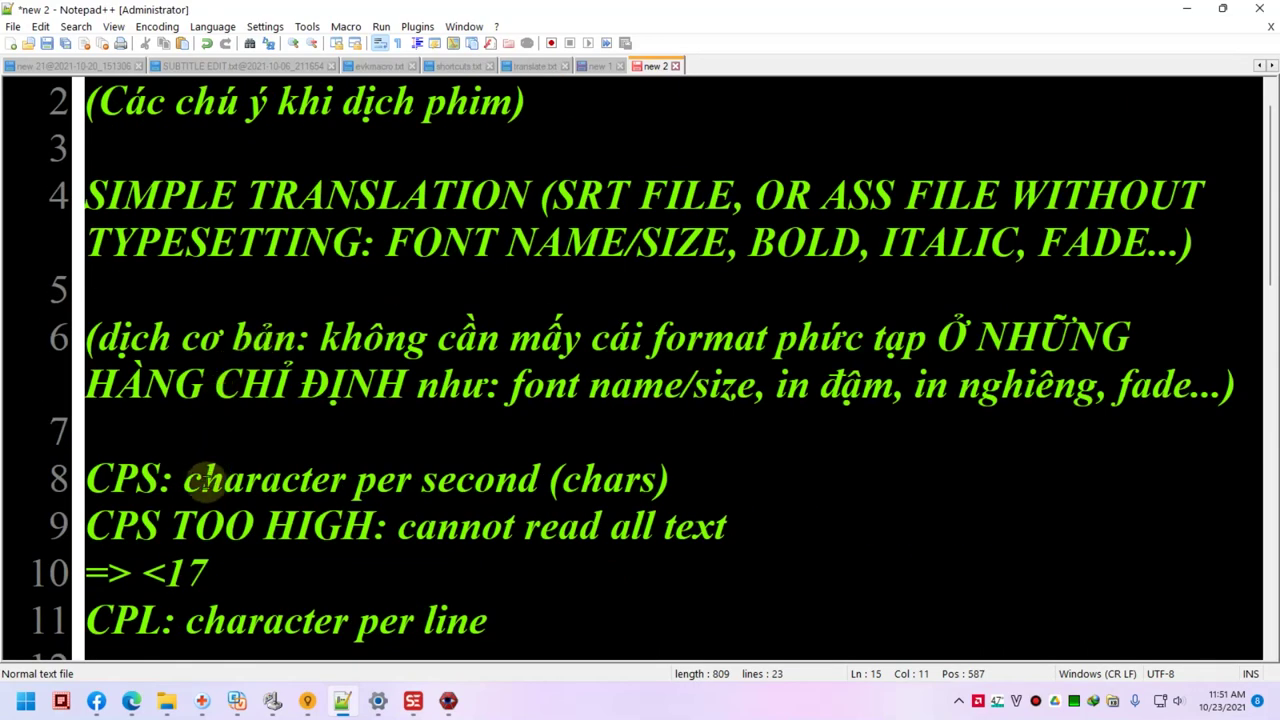
pyautogui.moveTo(177, 514); pyautogui.dragTo(148, 490)
# - Go to the bracket note on line 17 and point out its Vietnamese term "dấu ngoặc đơn"
pyautogui.scroll(-6, 178, 507)
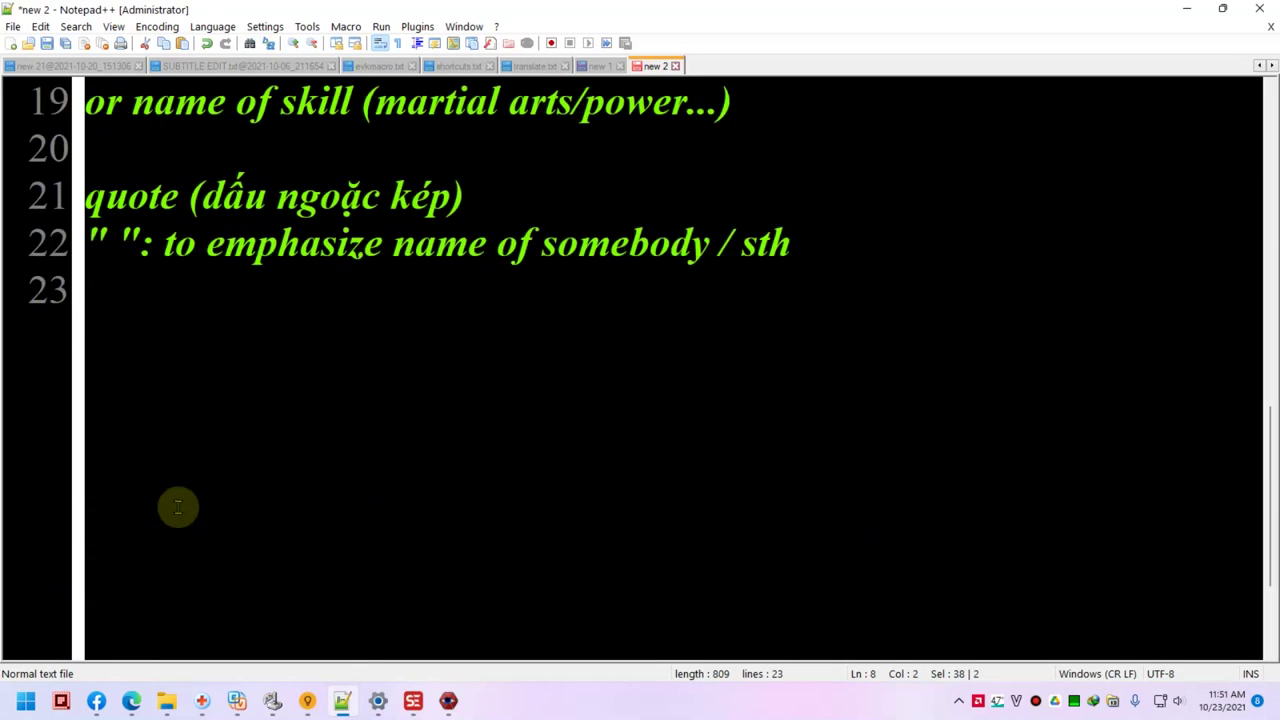
pyautogui.scroll(2, 190, 497)
pyautogui.click(255, 248)
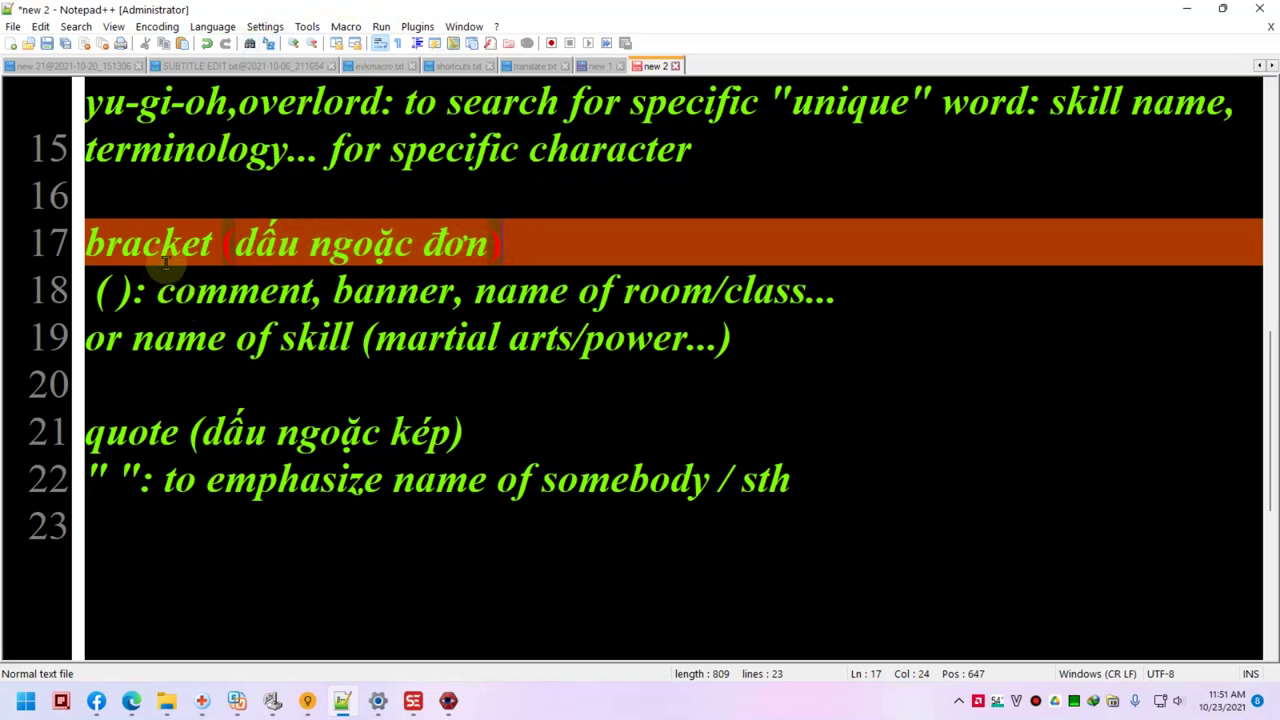
pyautogui.doubleClick(270, 245)
pyautogui.click(368, 245)
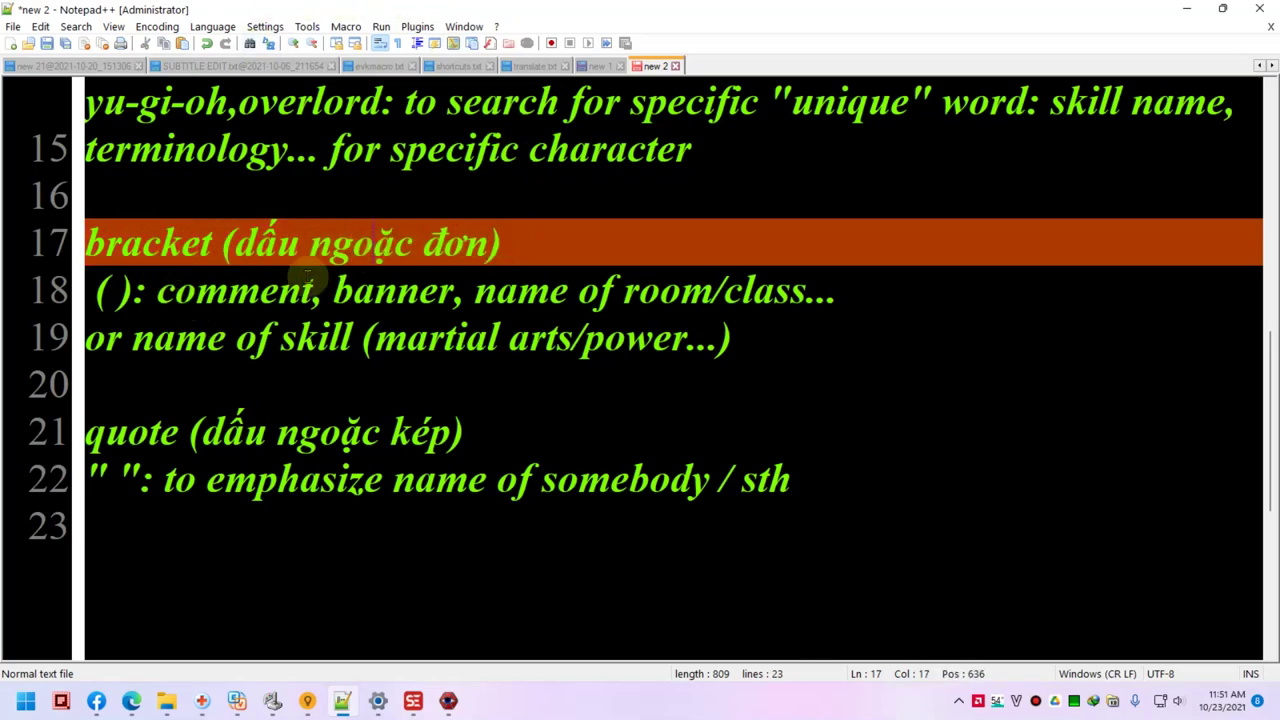
# - Point out the bracket uses on lines 18 and 19: comment, banner, name of room/class and name of skill
pyautogui.moveTo(158, 290); pyautogui.dragTo(171, 292)
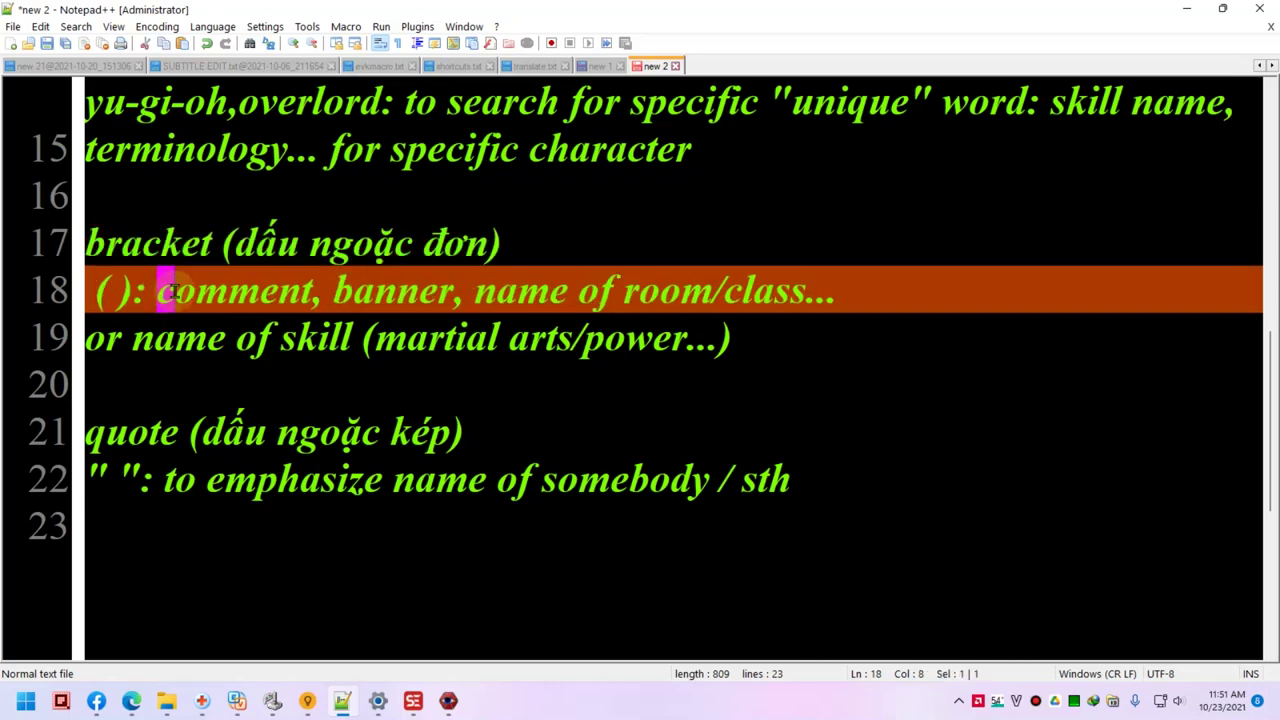
pyautogui.click(308, 289)
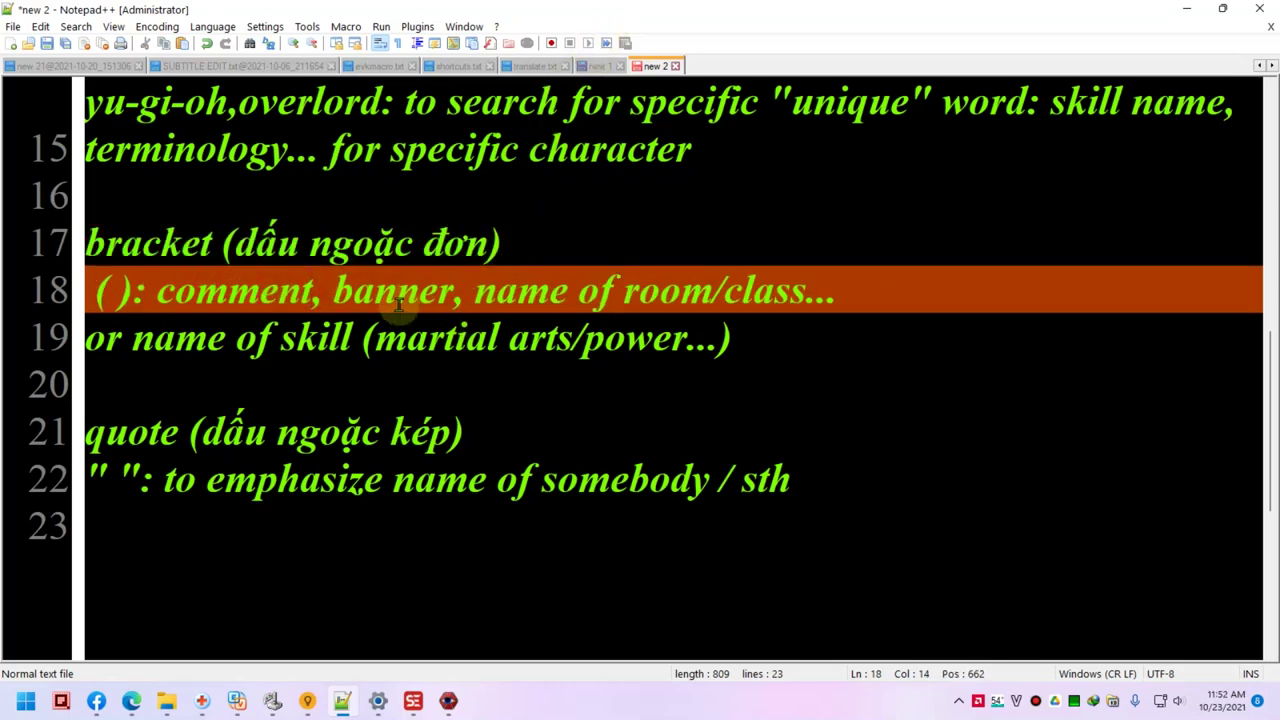
pyautogui.moveTo(452, 294); pyautogui.dragTo(385, 296)
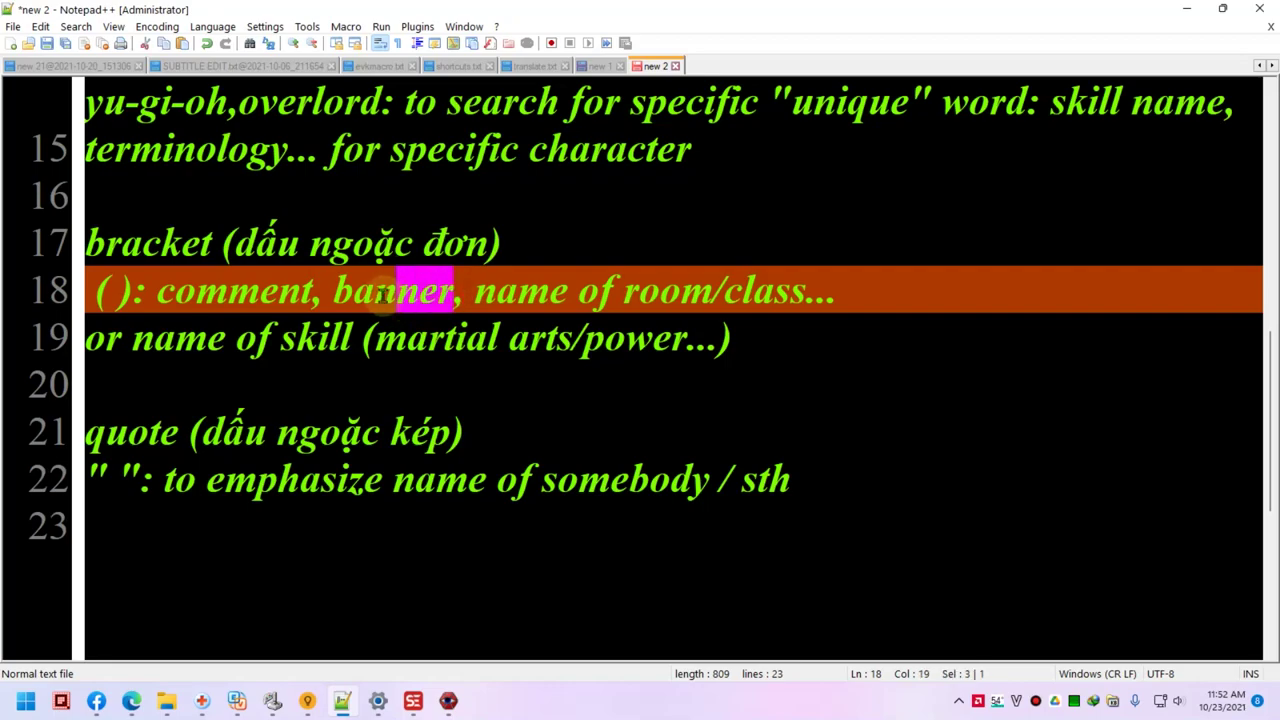
pyautogui.click(566, 291)
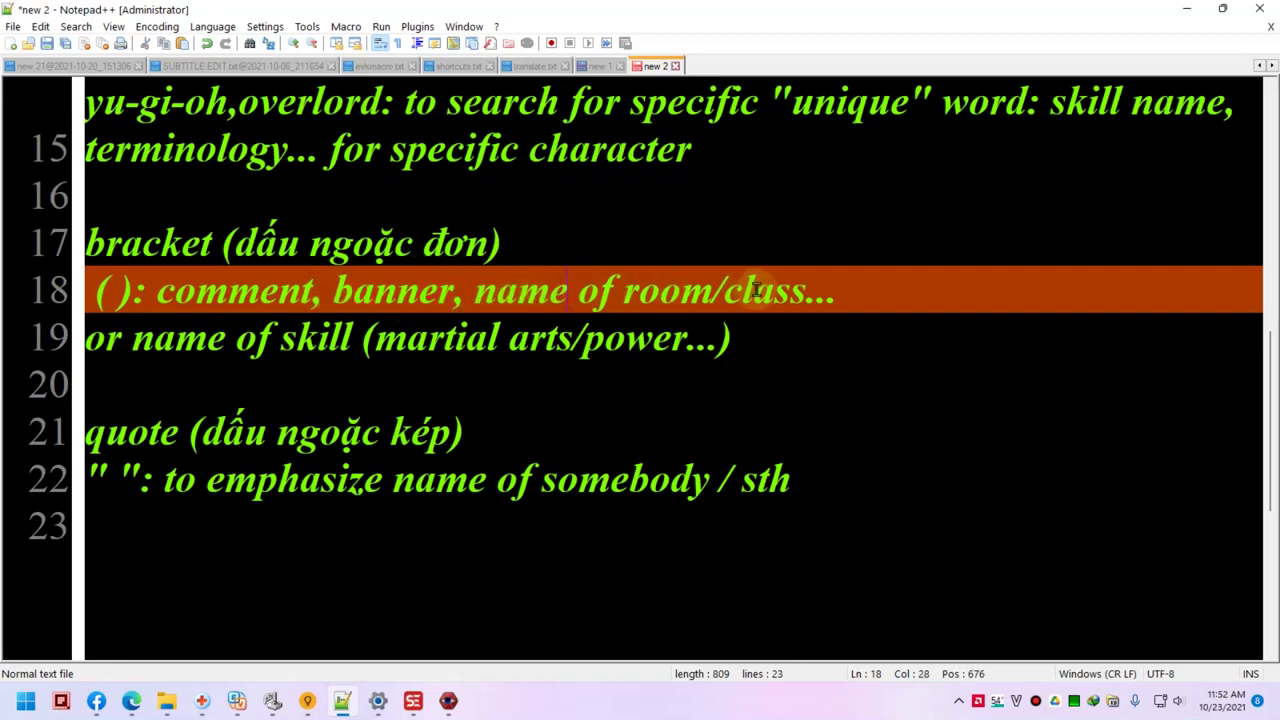
pyautogui.click(350, 338)
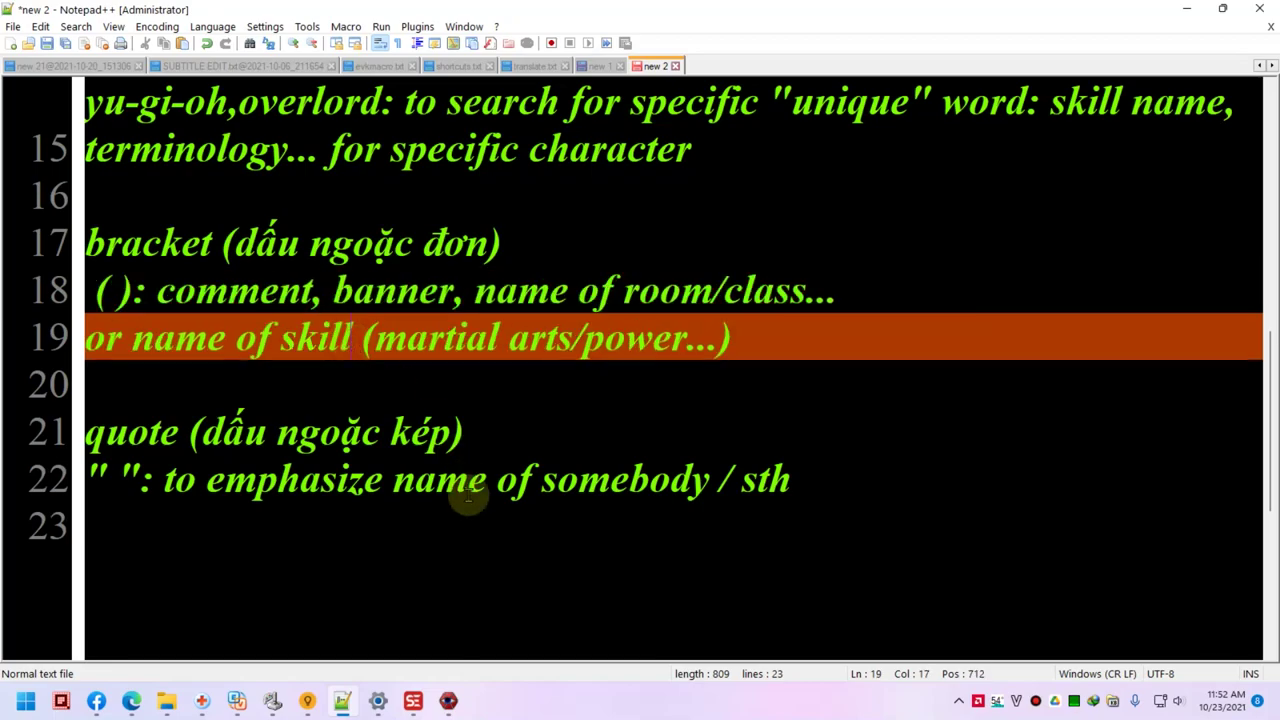
# - Point out the martial arts/power examples of skill names in the bracket note on line 19
pyautogui.click(448, 700)
pyautogui.click(452, 703)
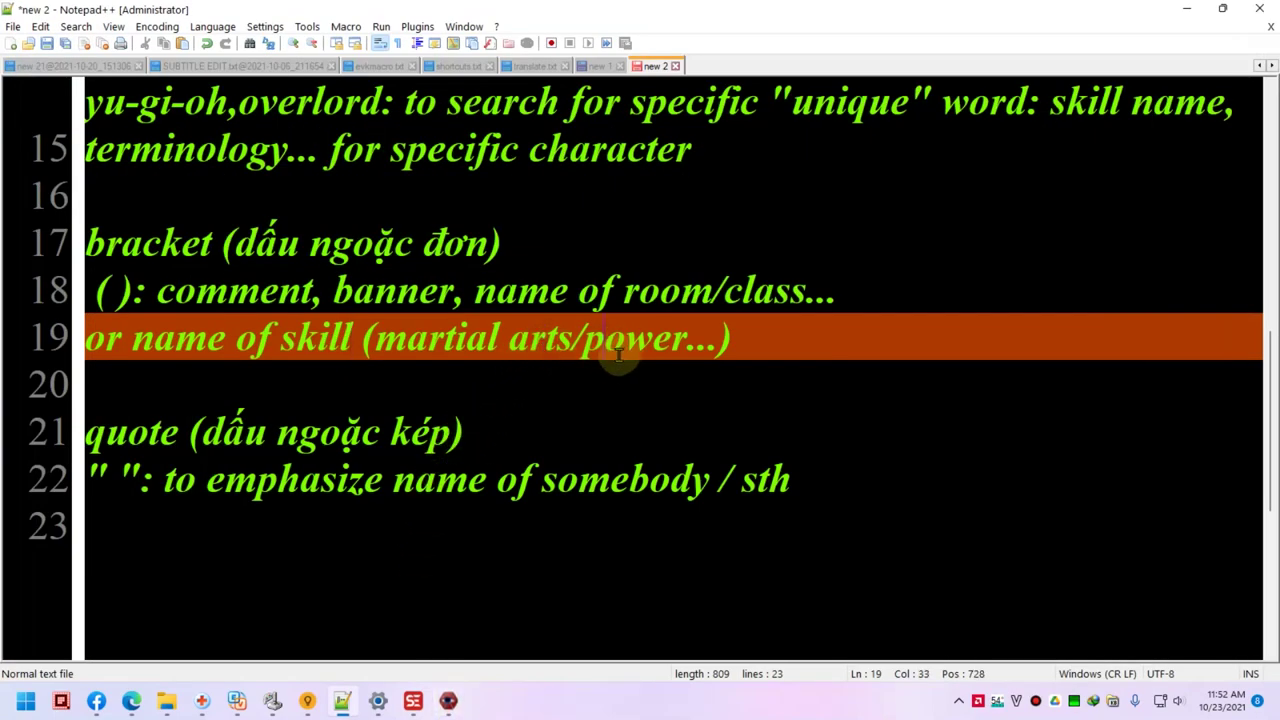
pyautogui.click(692, 340)
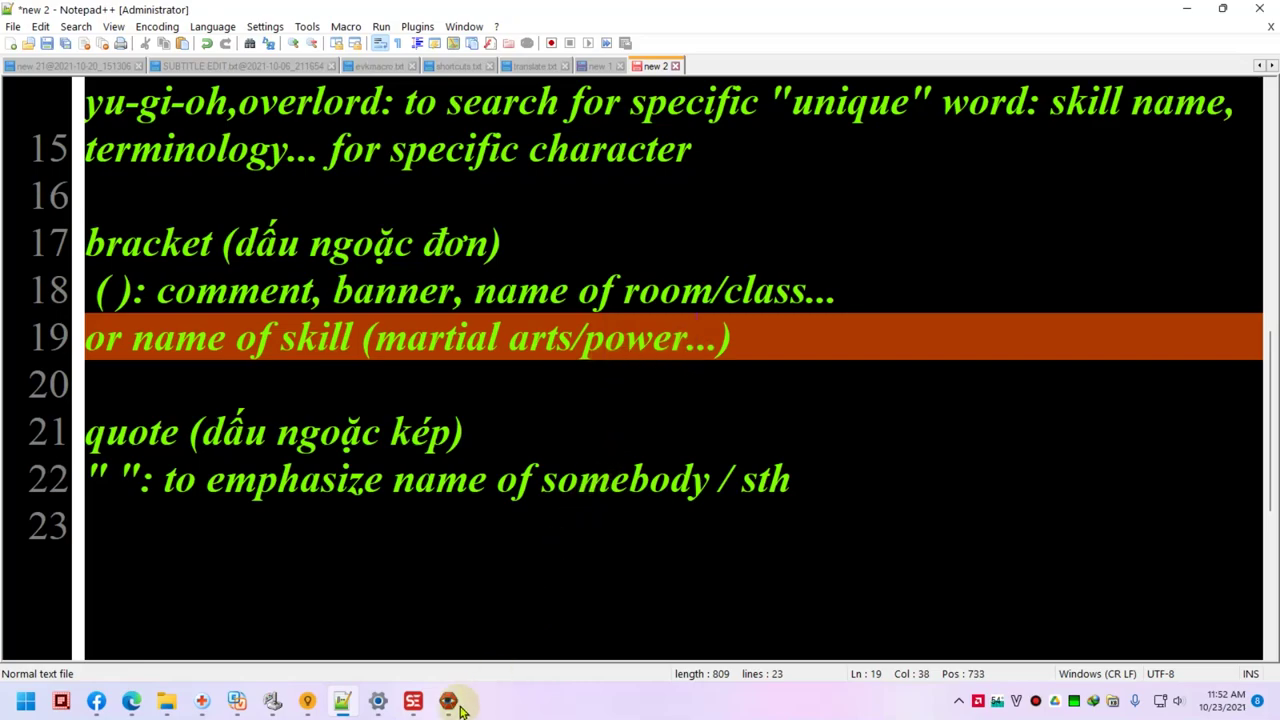
# - Switch to Subtitle Edit and sort the Vietnamese subtitle lines by number
pyautogui.moveTo(416, 706)
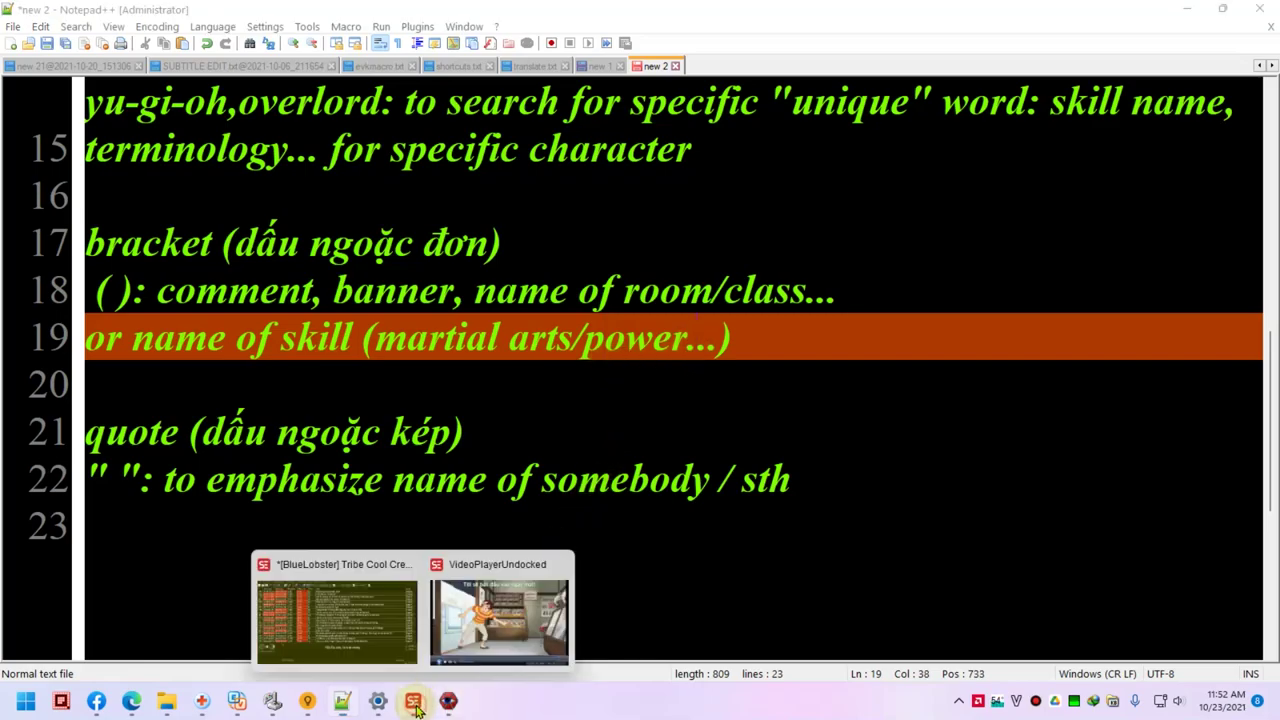
pyautogui.click(397, 615)
pyautogui.scroll(8, 460, 241)
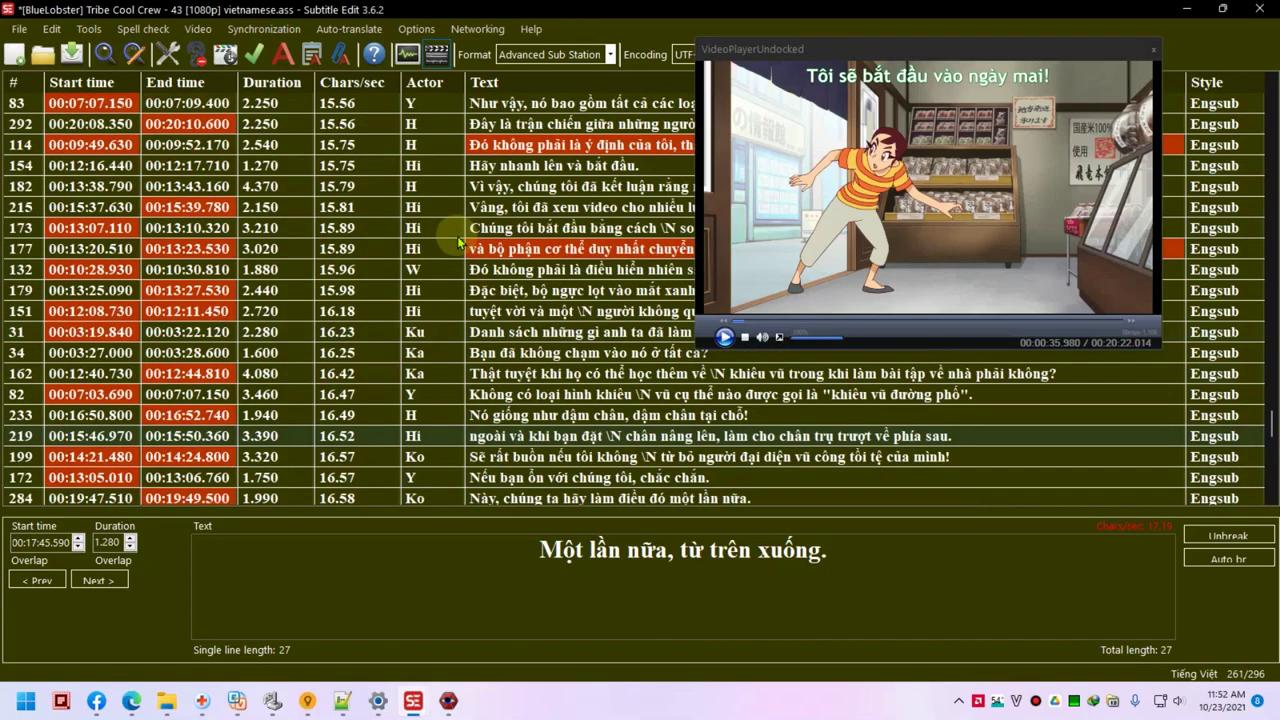
pyautogui.click(459, 237)
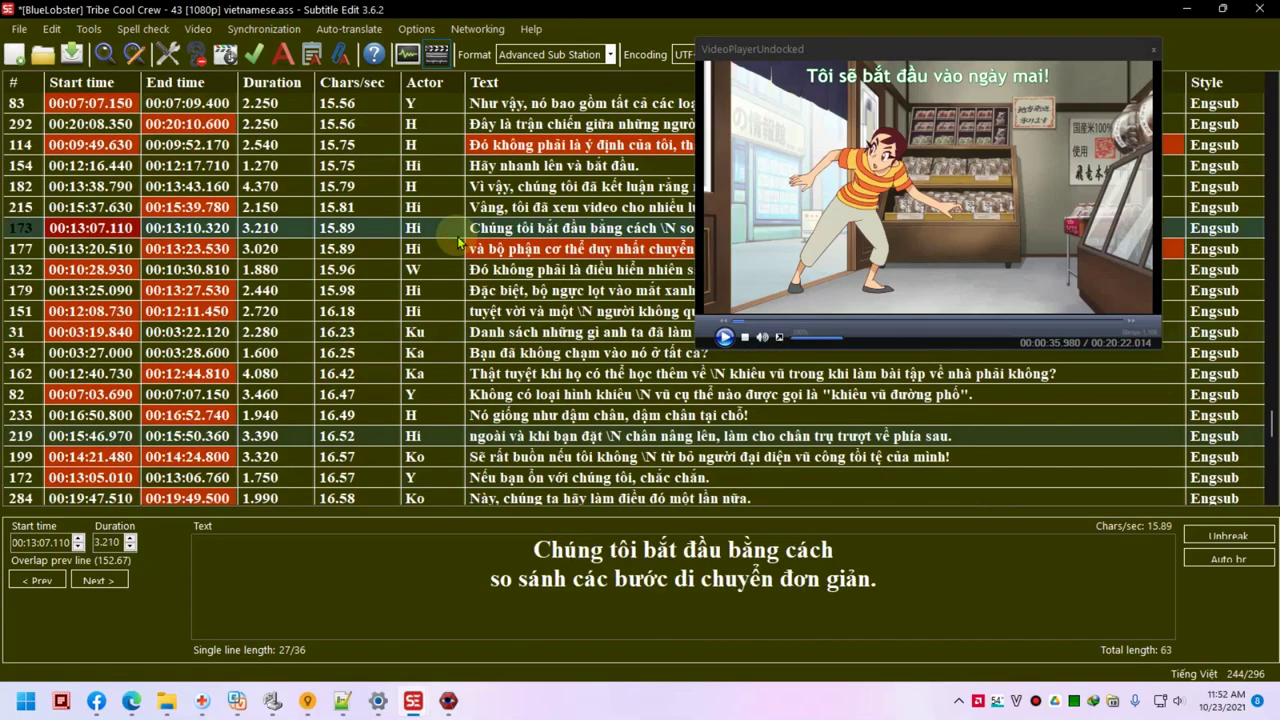
pyautogui.press('Down')
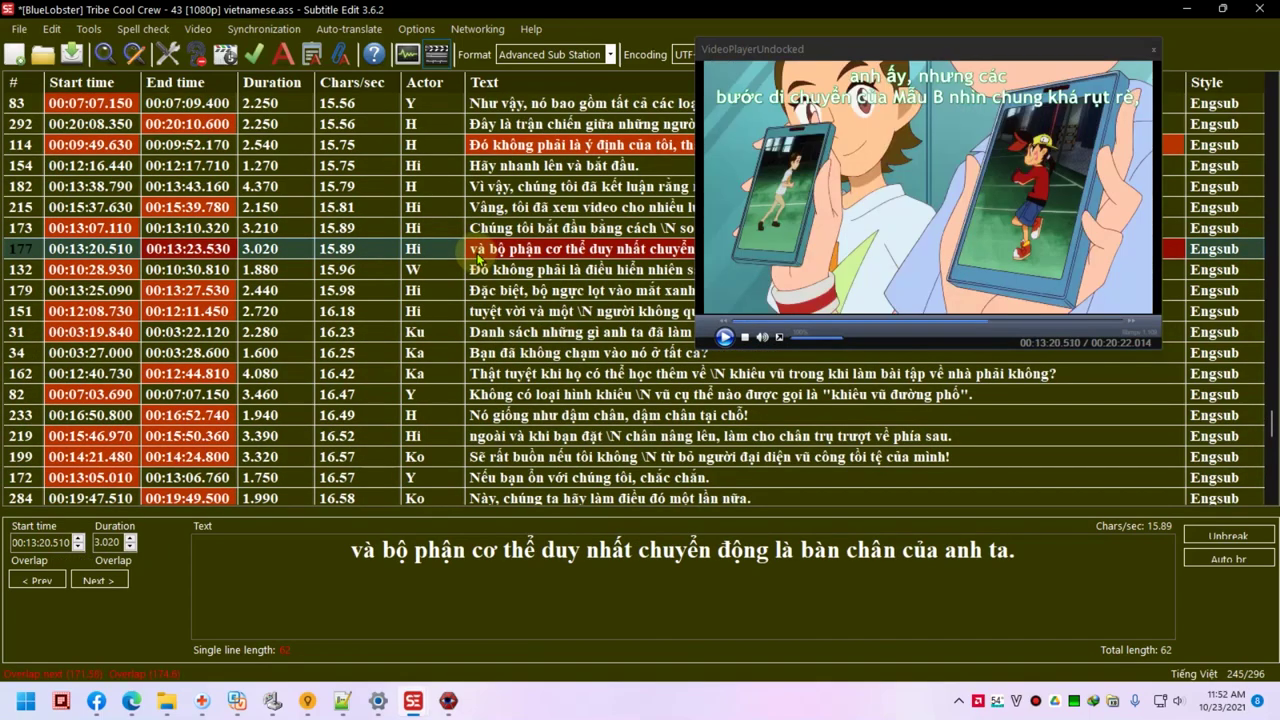
pyautogui.press('Home')
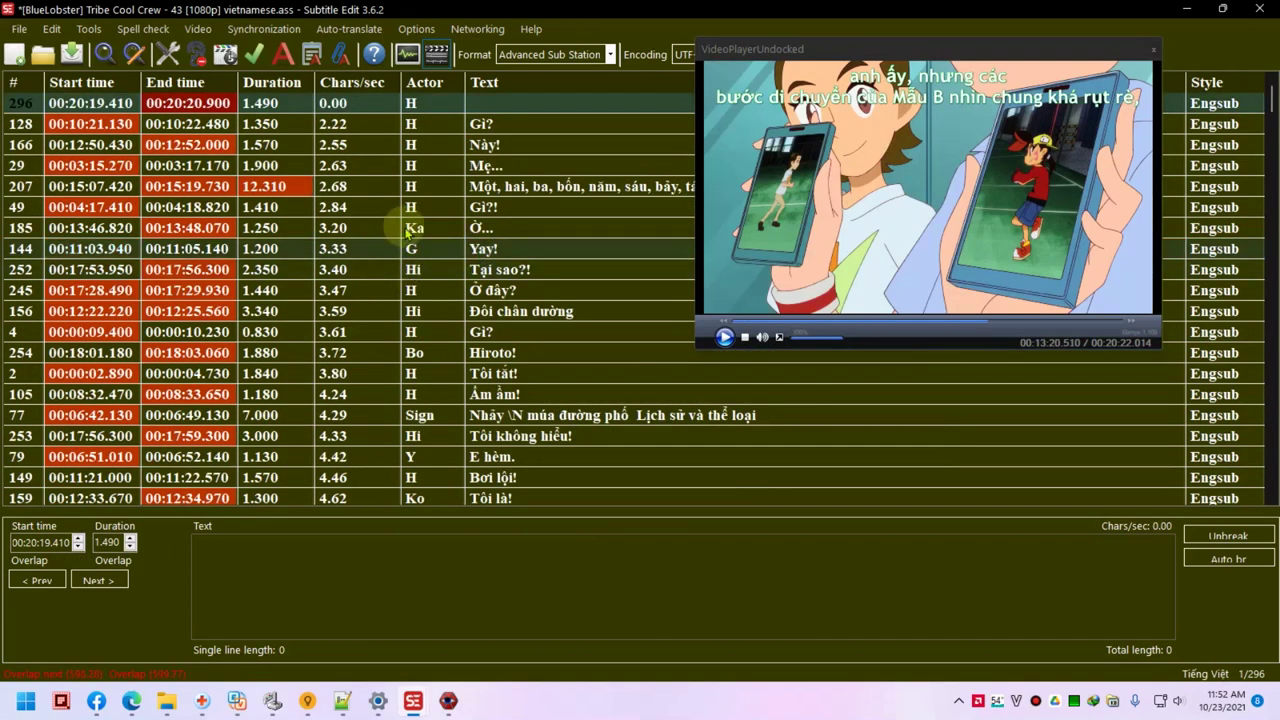
pyautogui.click(89, 29)
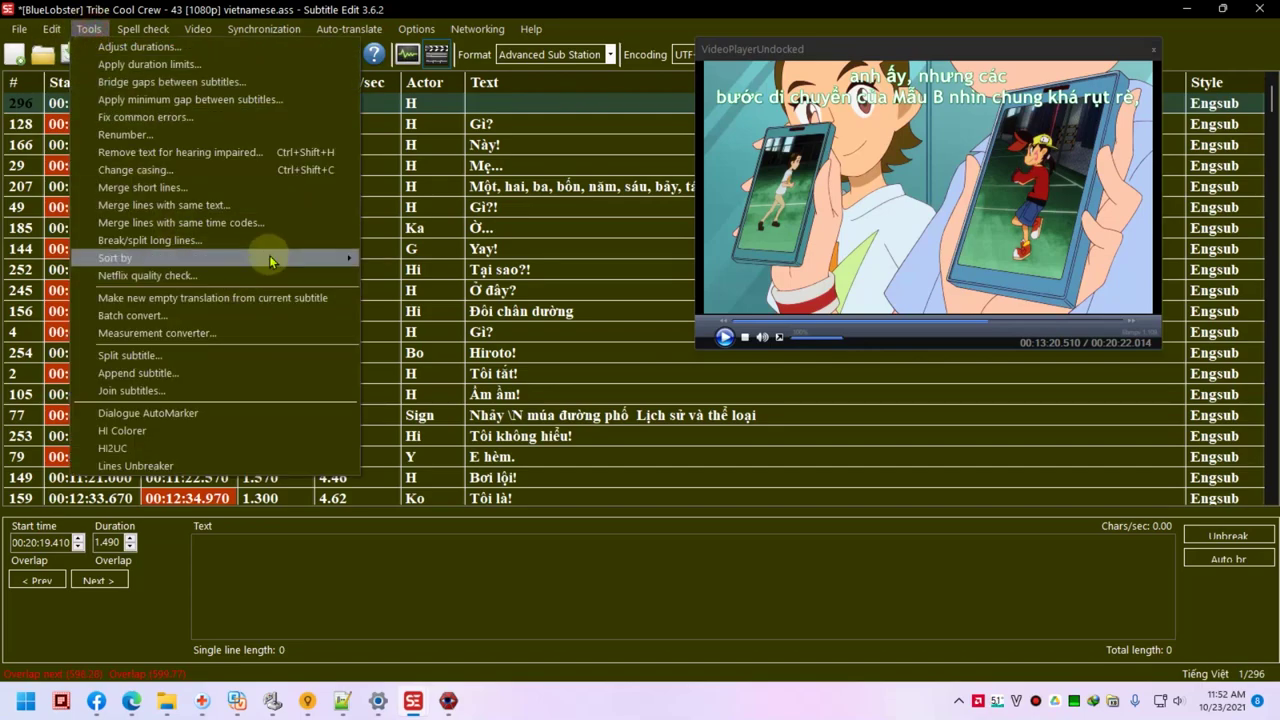
pyautogui.moveTo(269, 257)
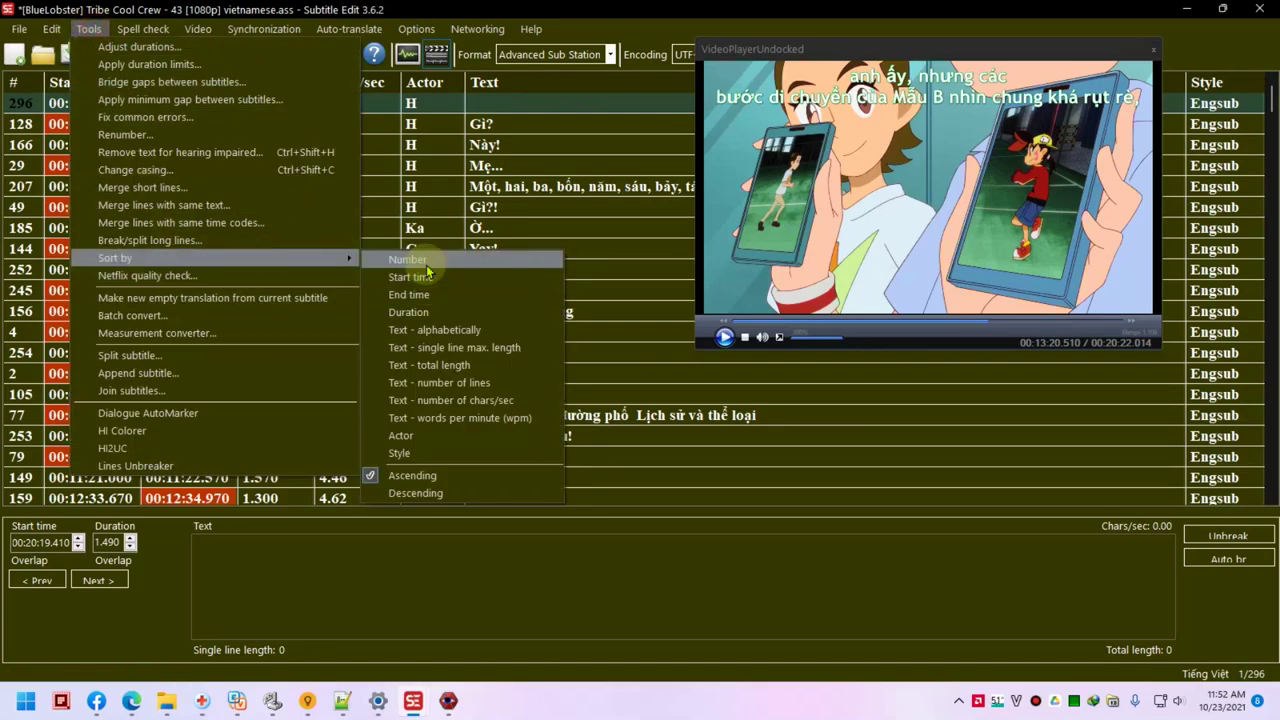
pyautogui.click(410, 260)
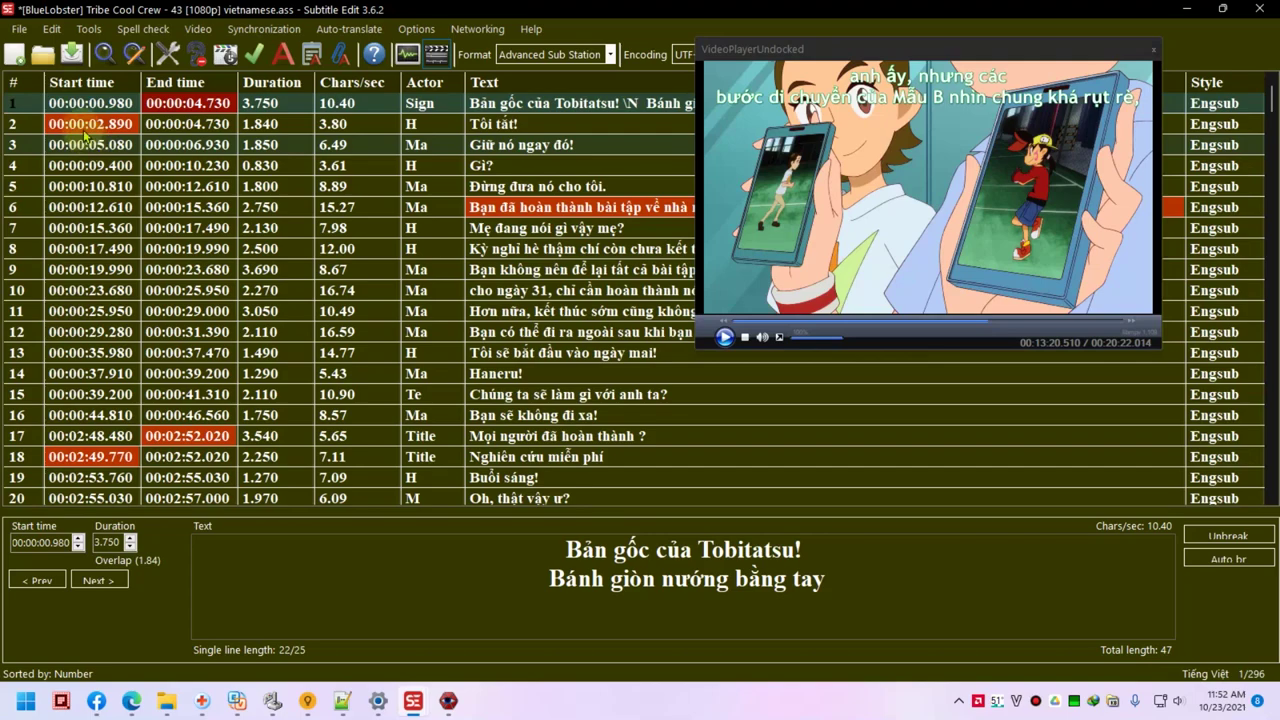
# - Compare the start and end times of lines 1 and 2, jumping the video to each line
pyautogui.click(88, 124)
pyautogui.click(88, 103)
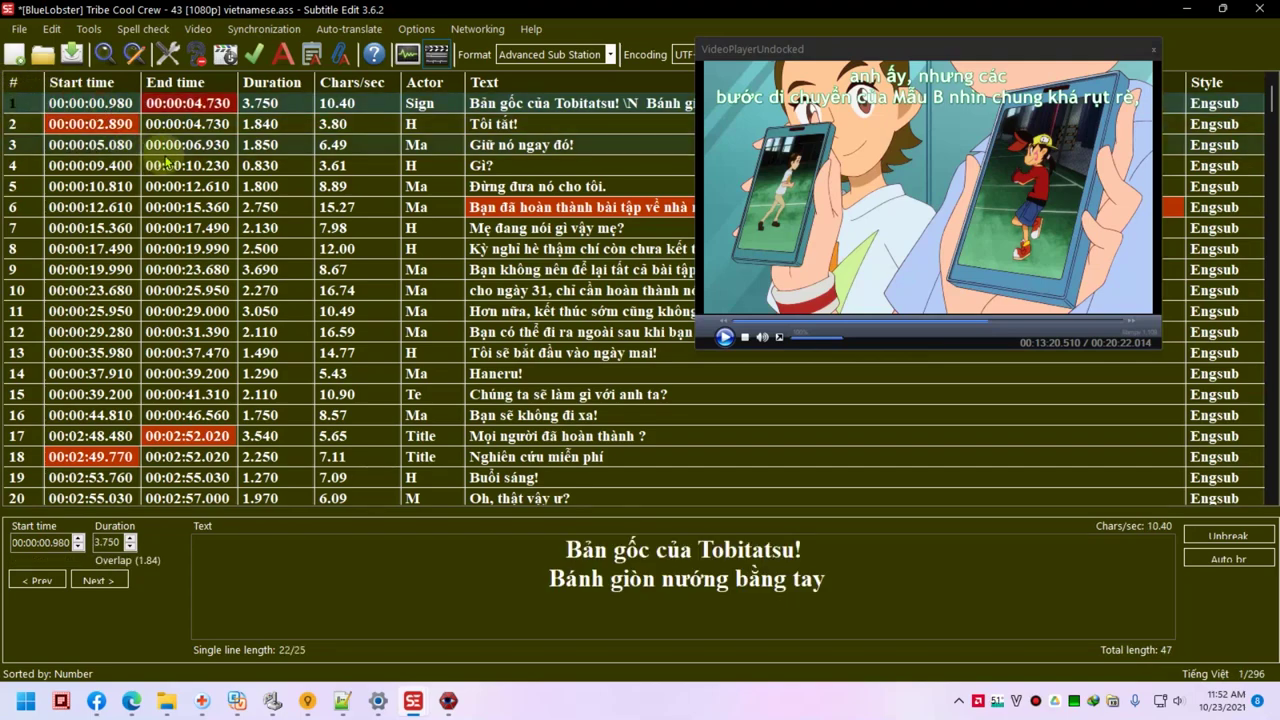
pyautogui.click(160, 124)
pyautogui.doubleClick(155, 103)
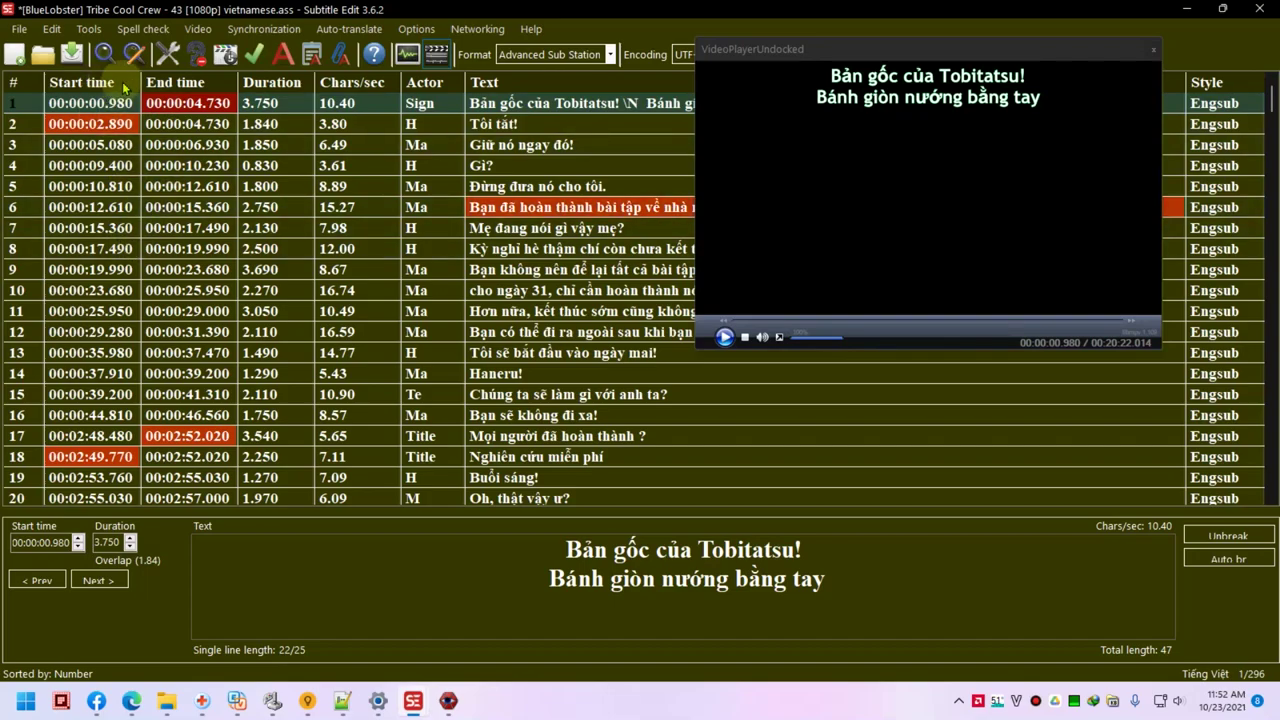
pyautogui.scroll(-2, 140, 100)
pyautogui.scroll(2, 210, 250)
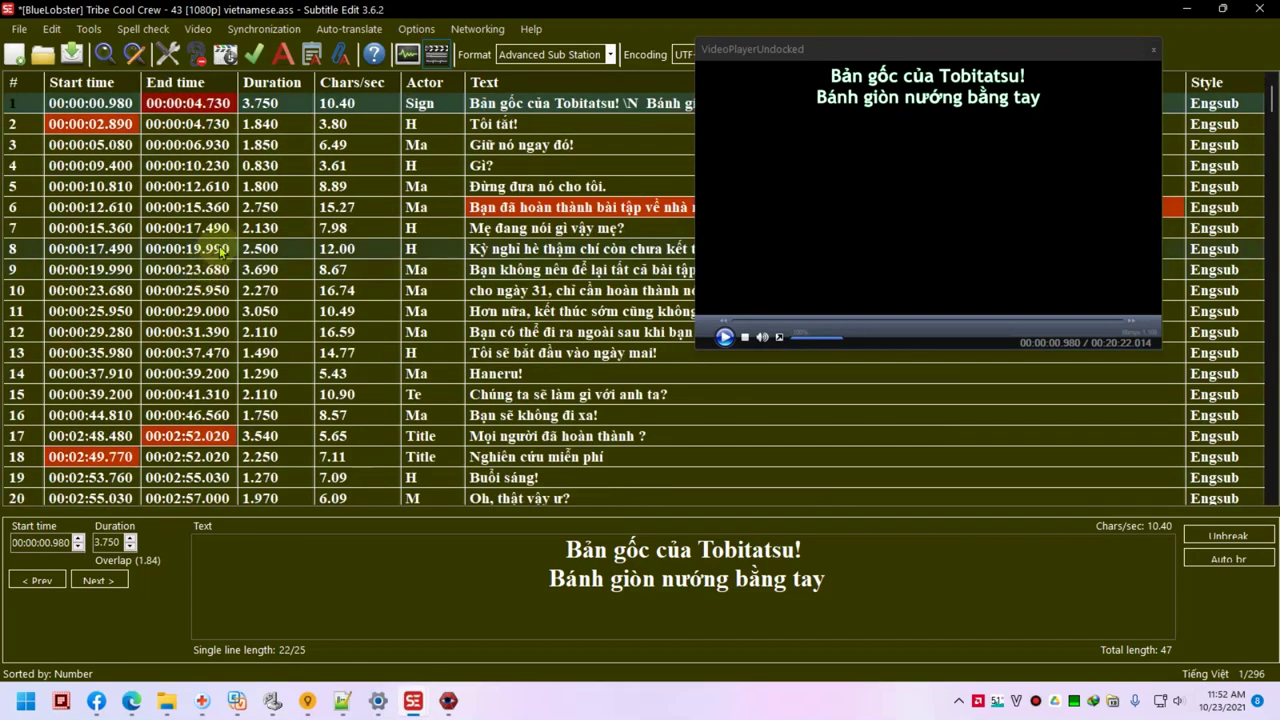
pyautogui.doubleClick(199, 124)
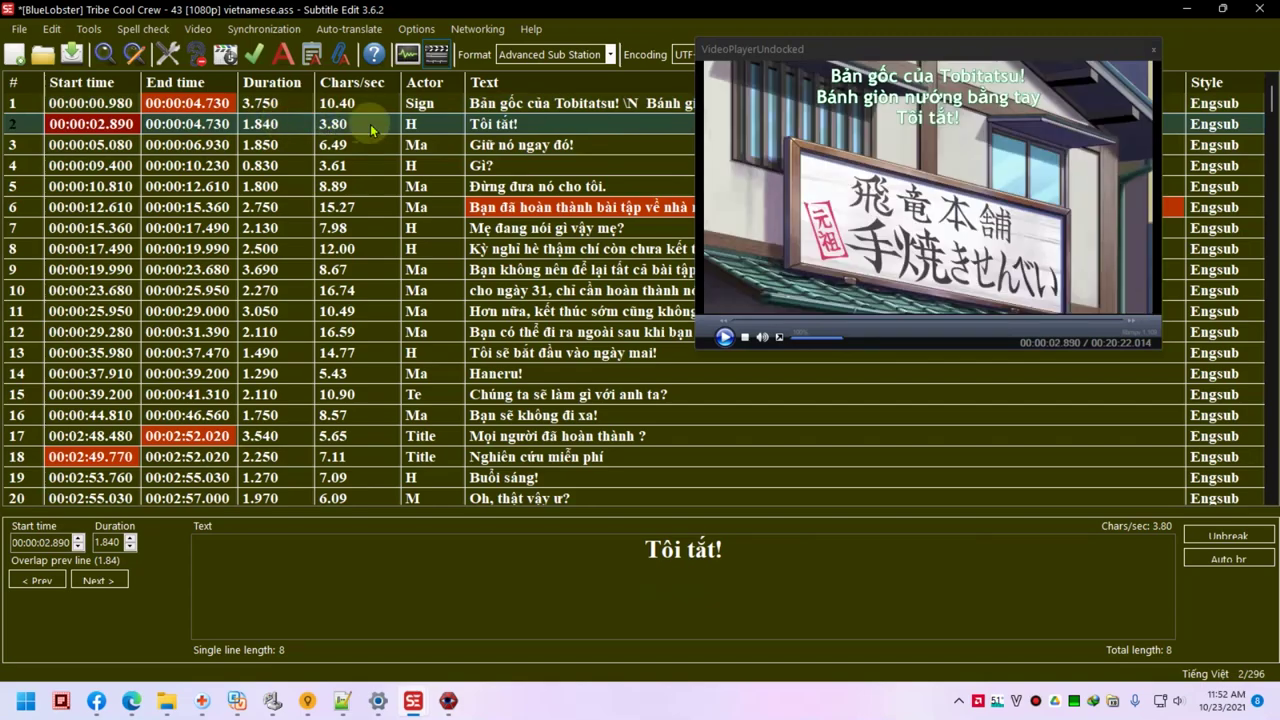
# - Point out the Sign actor of line 1 and play the video from that line to view the shop banner
pyautogui.click(437, 212)
pyautogui.click(431, 108)
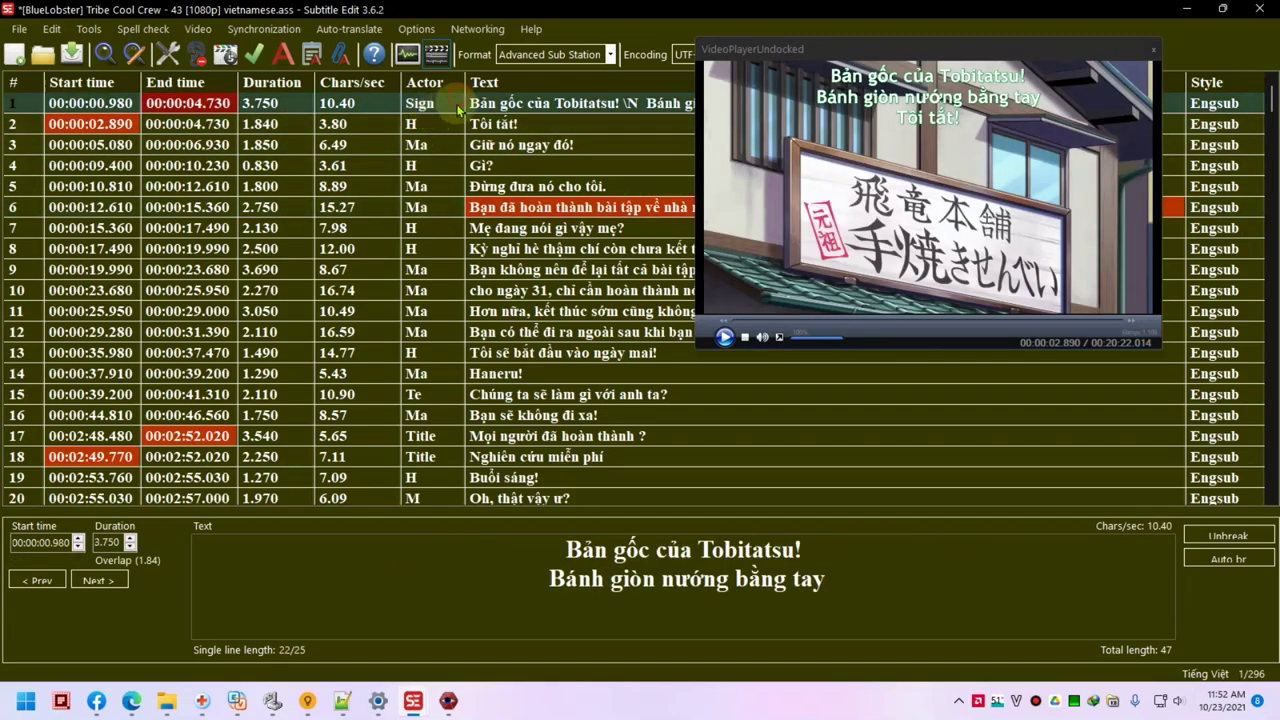
pyautogui.doubleClick(457, 107)
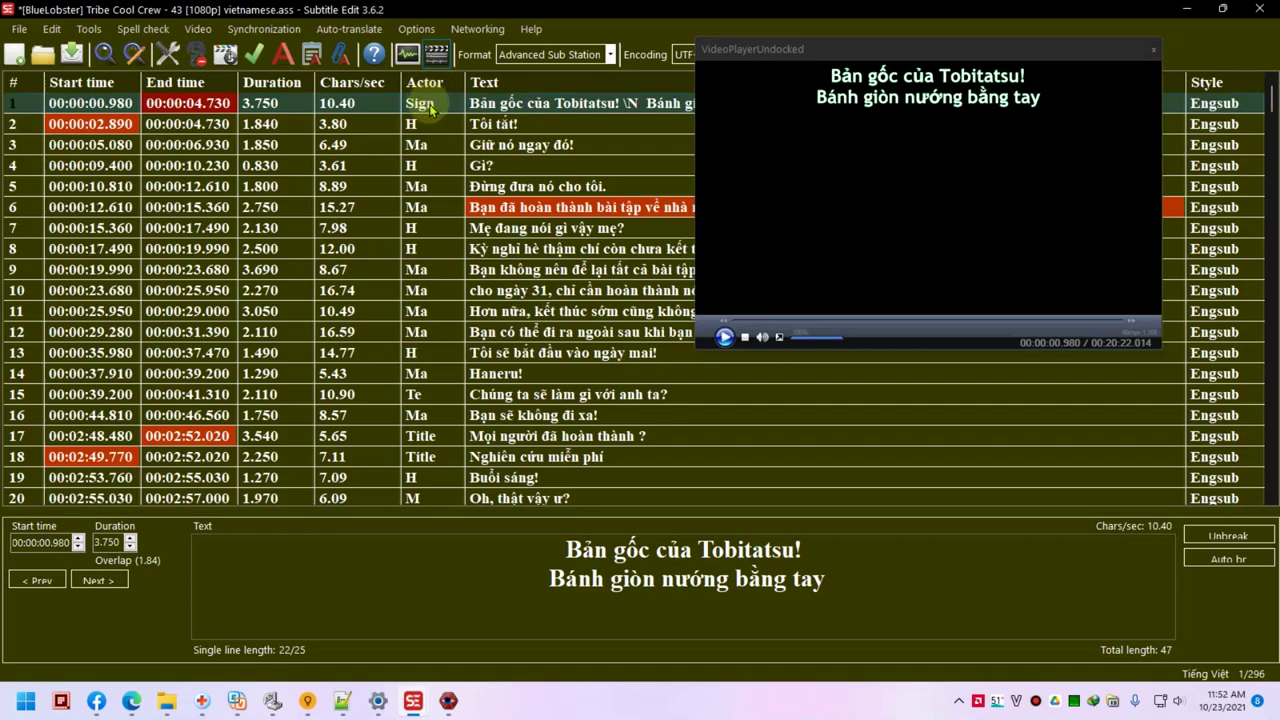
pyautogui.click(724, 337)
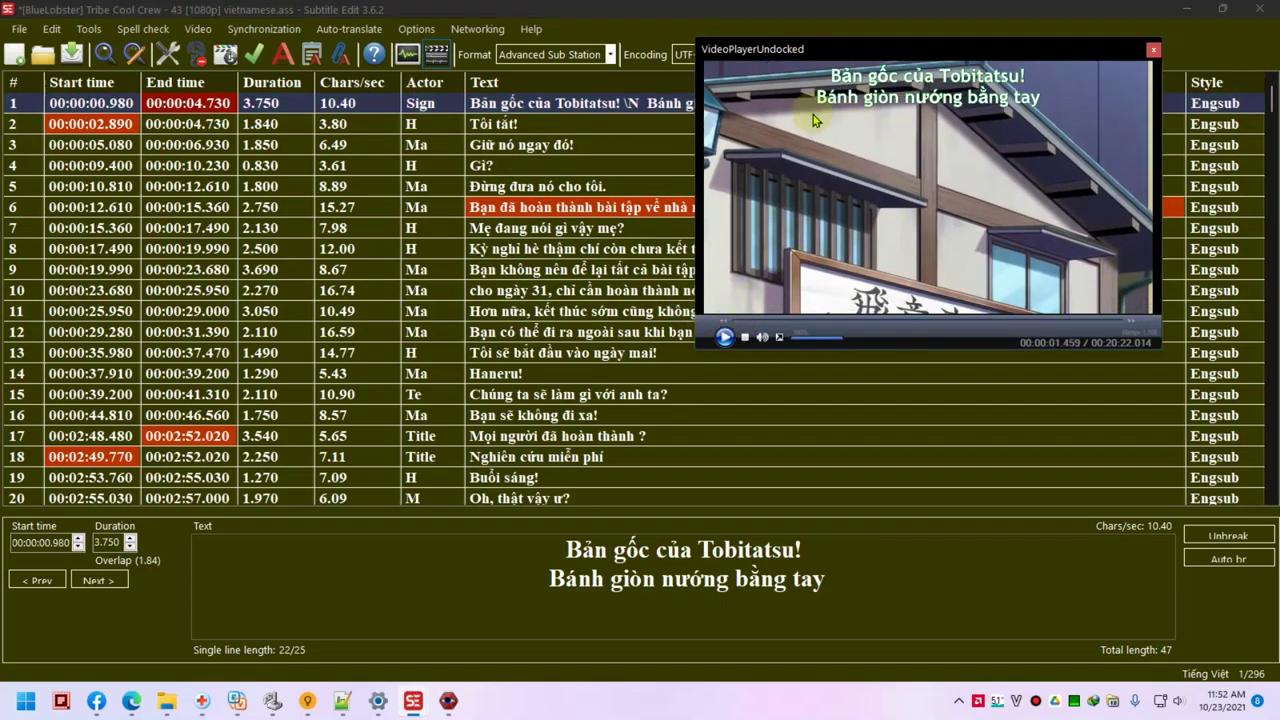
# - Highlight the whole text of line 1 and play the video a little further to compare it with the banner
pyautogui.click(891, 584)
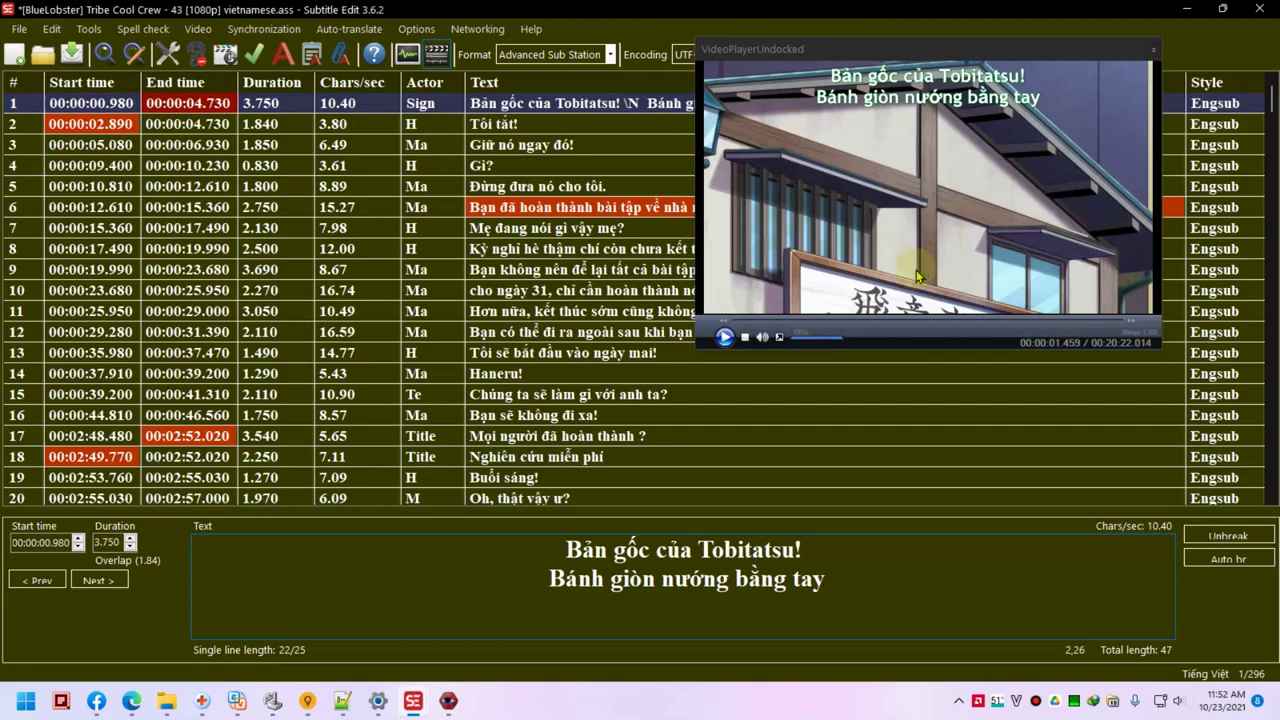
pyautogui.moveTo(876, 566); pyautogui.dragTo(519, 466)
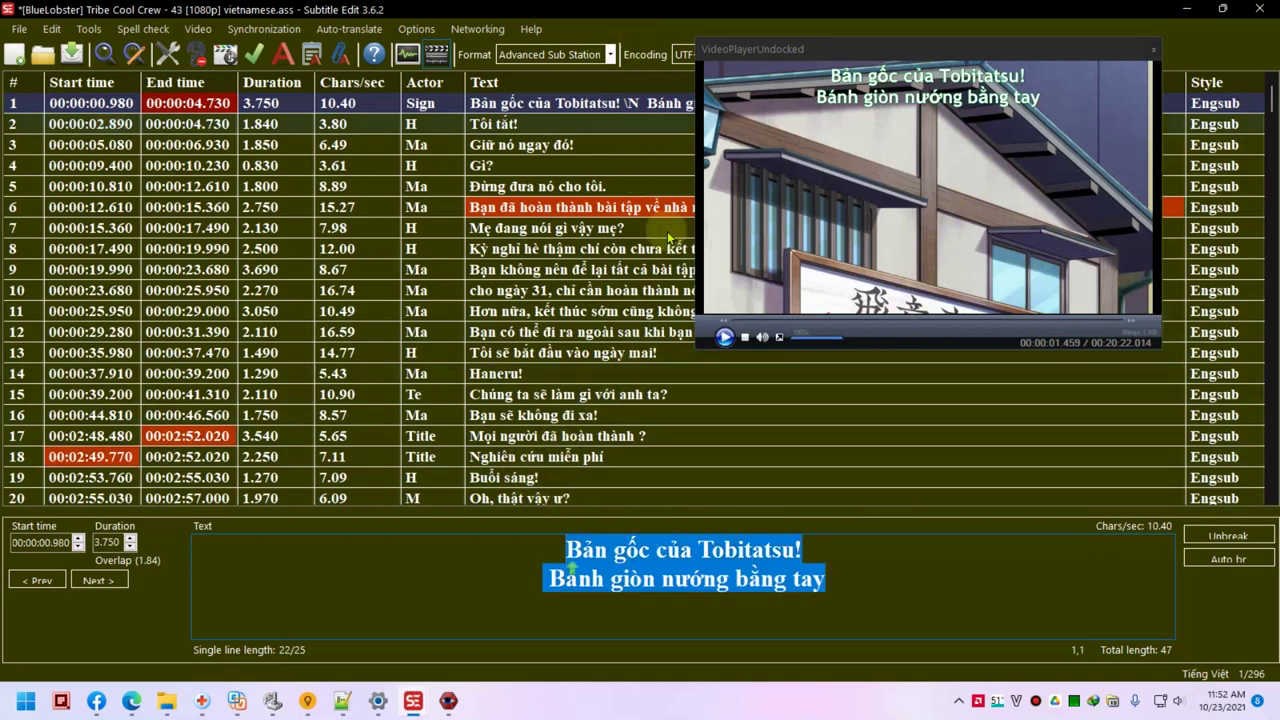
pyautogui.click(724, 337)
pyautogui.click(849, 587)
pyautogui.hotkey('ctrl', 'a')
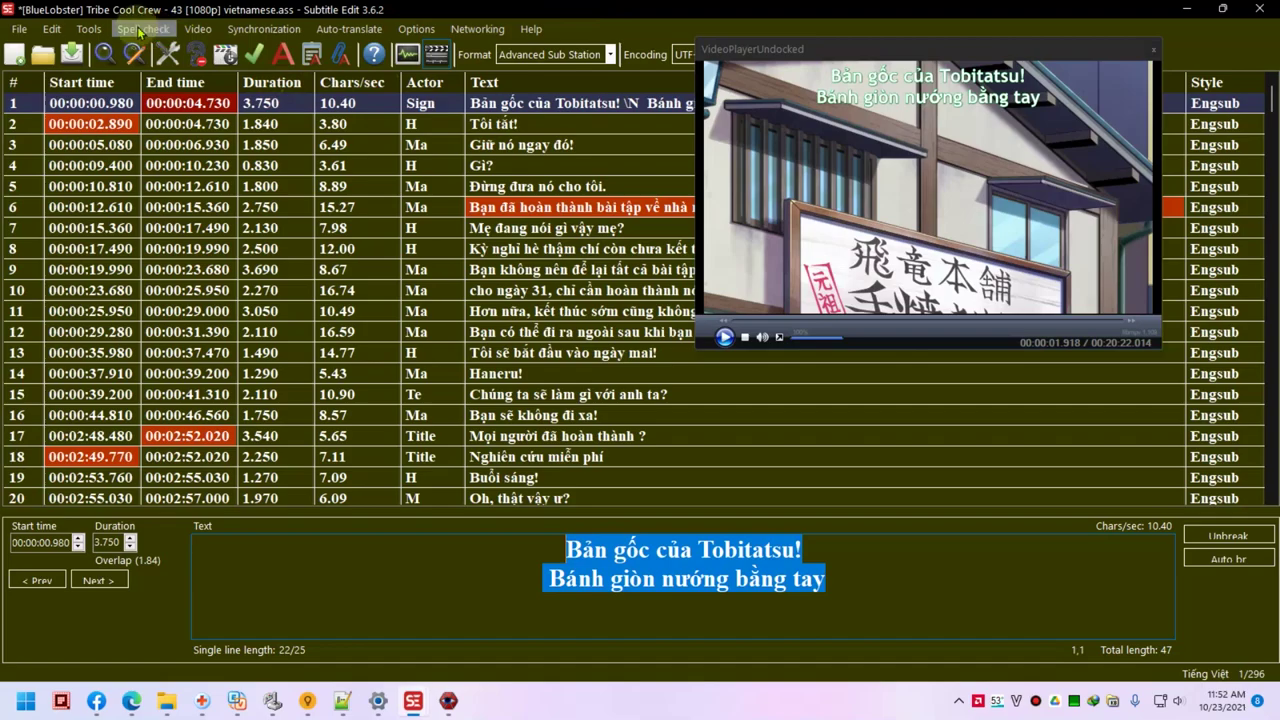
# - Undo the change that set the subtitle lines to the Engsub style
pyautogui.click(92, 29)
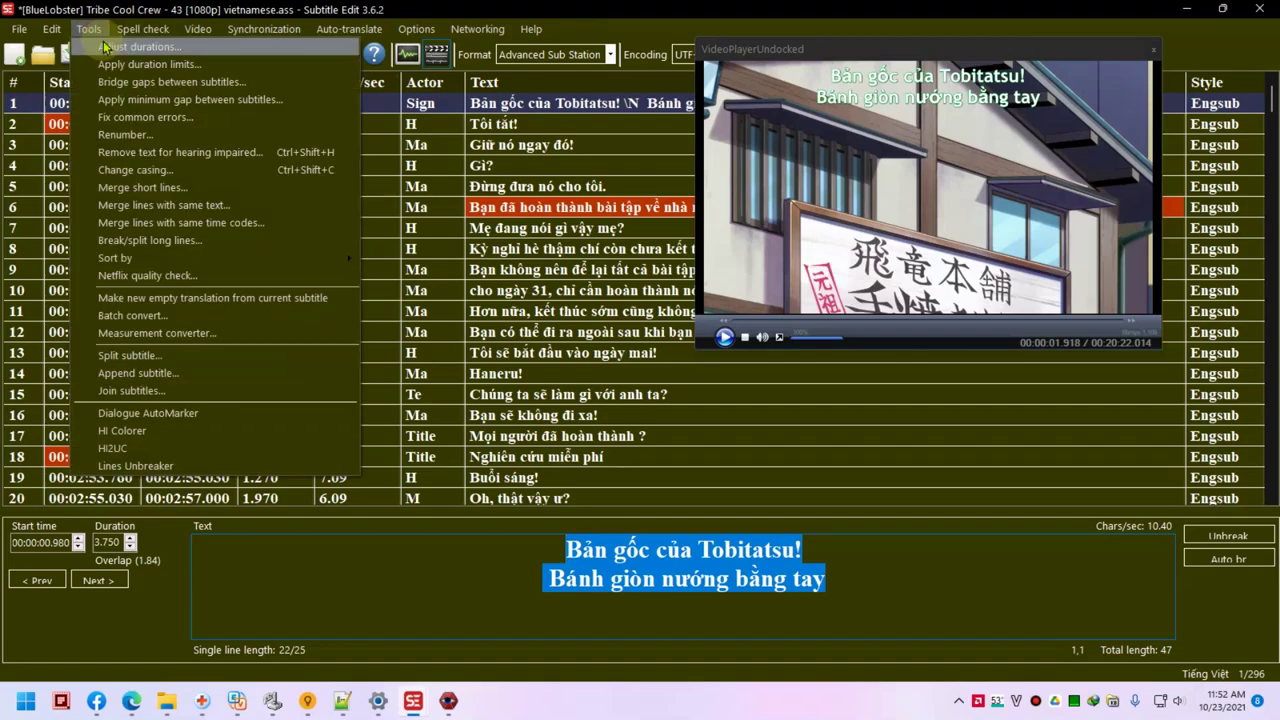
pyautogui.press('Escape')
pyautogui.hotkey('ctrl', 'z')
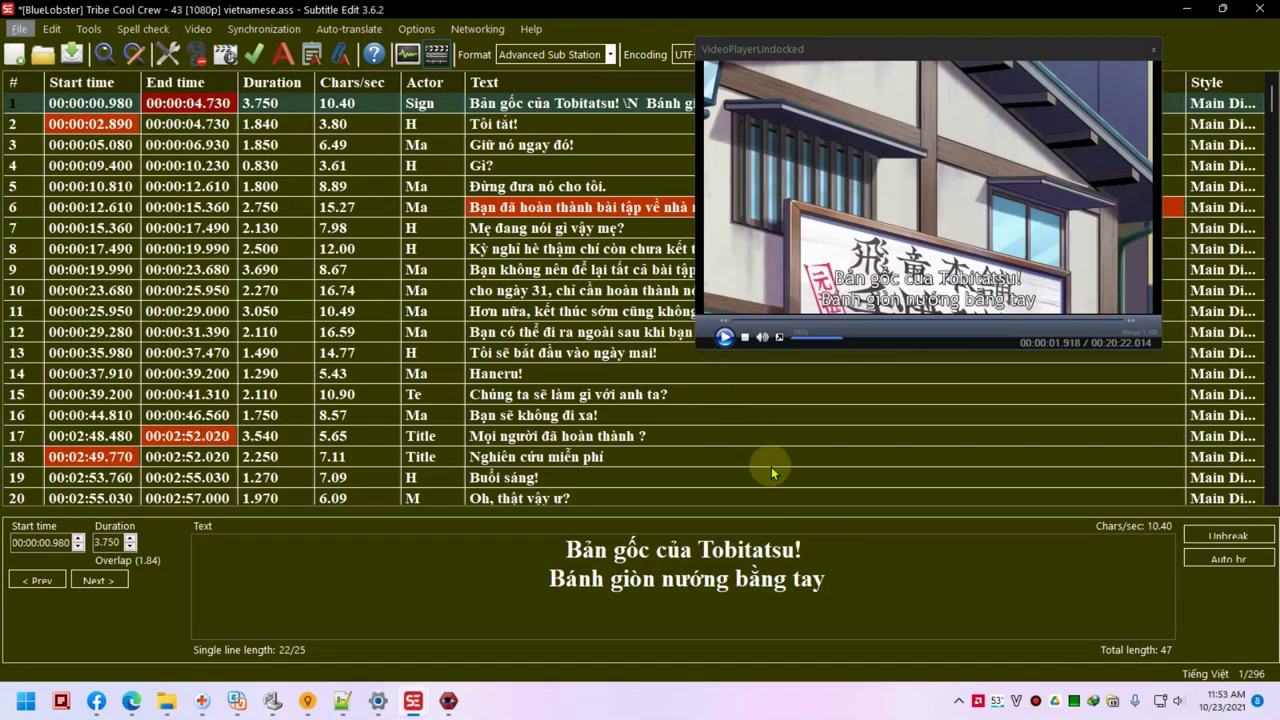
# - Replace the text of line 1 with "(Tobitatsu chính gốc"
pyautogui.hotkey('ctrl', 'a')
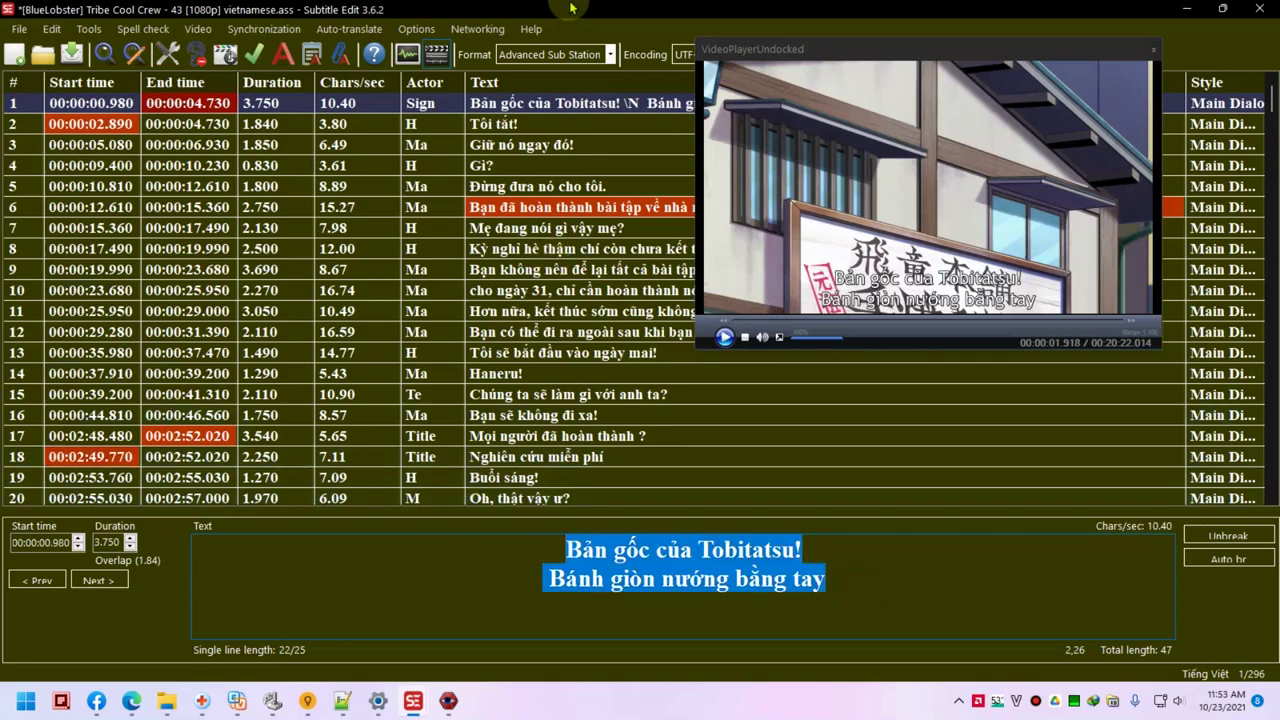
pyautogui.write('(Tobitatsu chính gốc')
pyautogui.hotkey('alt', 'Down')
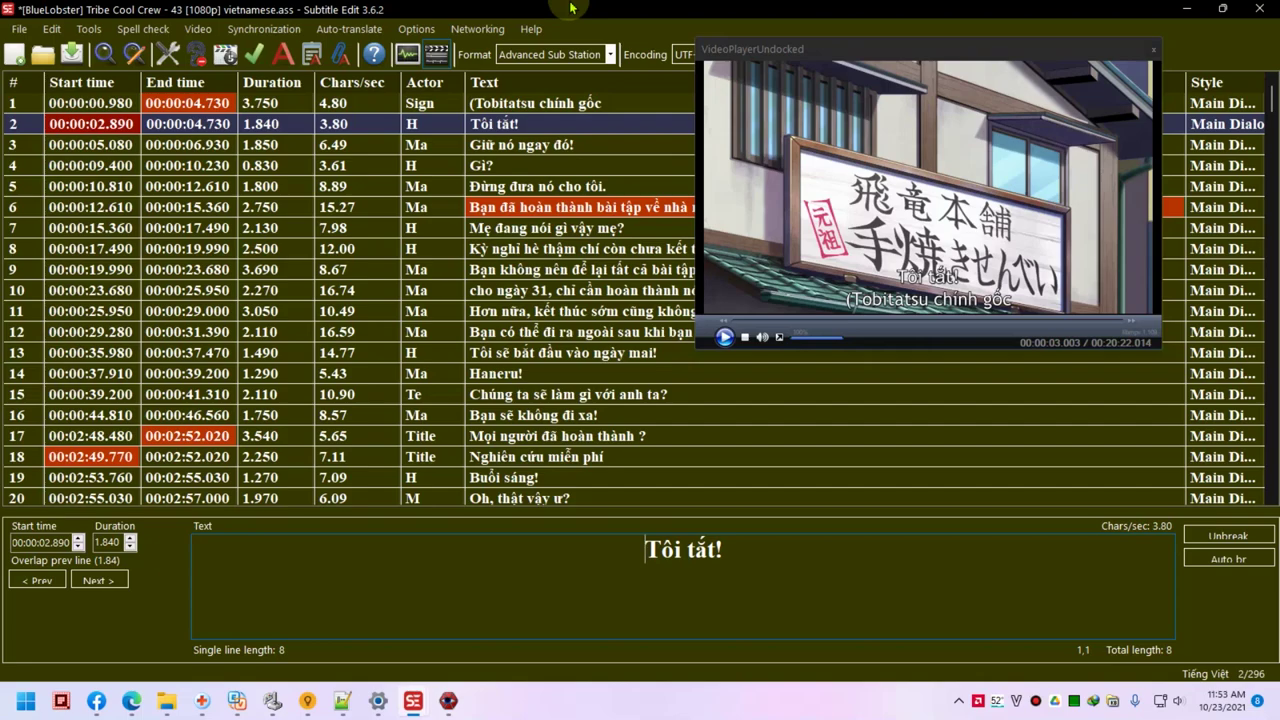
# - Show the on-screen keyboard and add a second row to line 1 reading "Khoai tây chiên giòn nhà làm)"
pyautogui.click(582, 103)
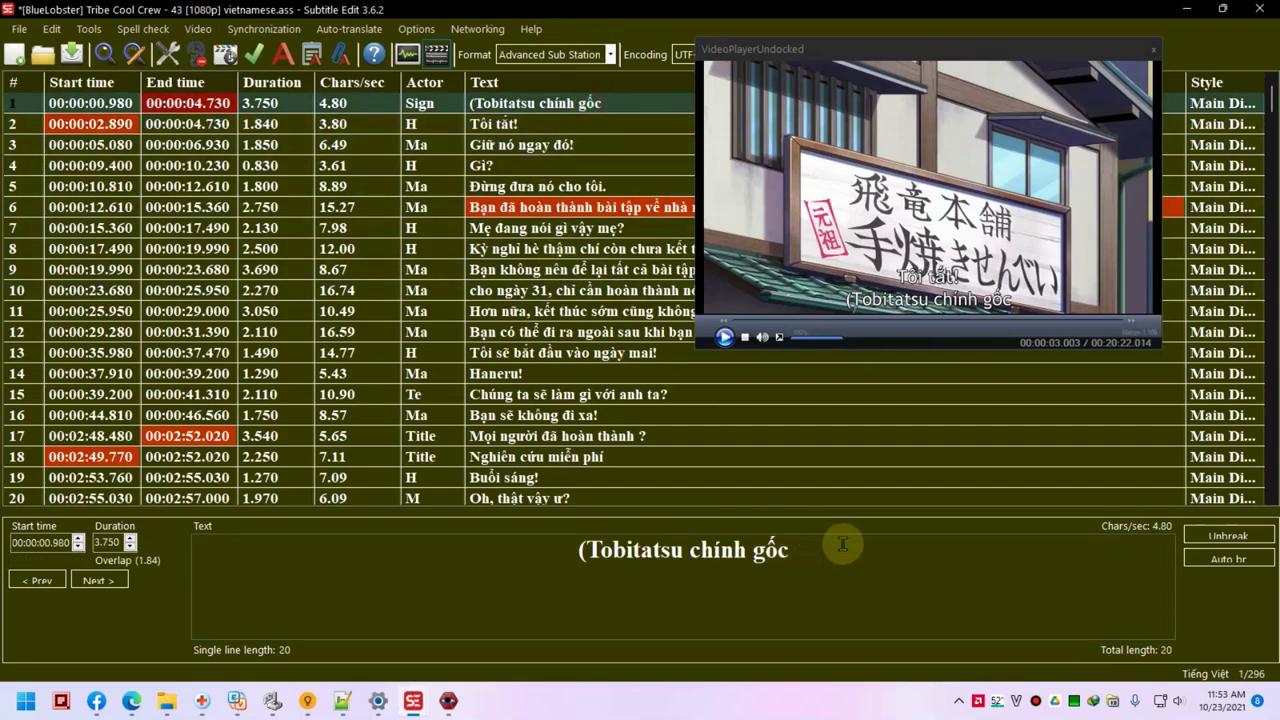
pyautogui.hotkey('alt', 'Down')
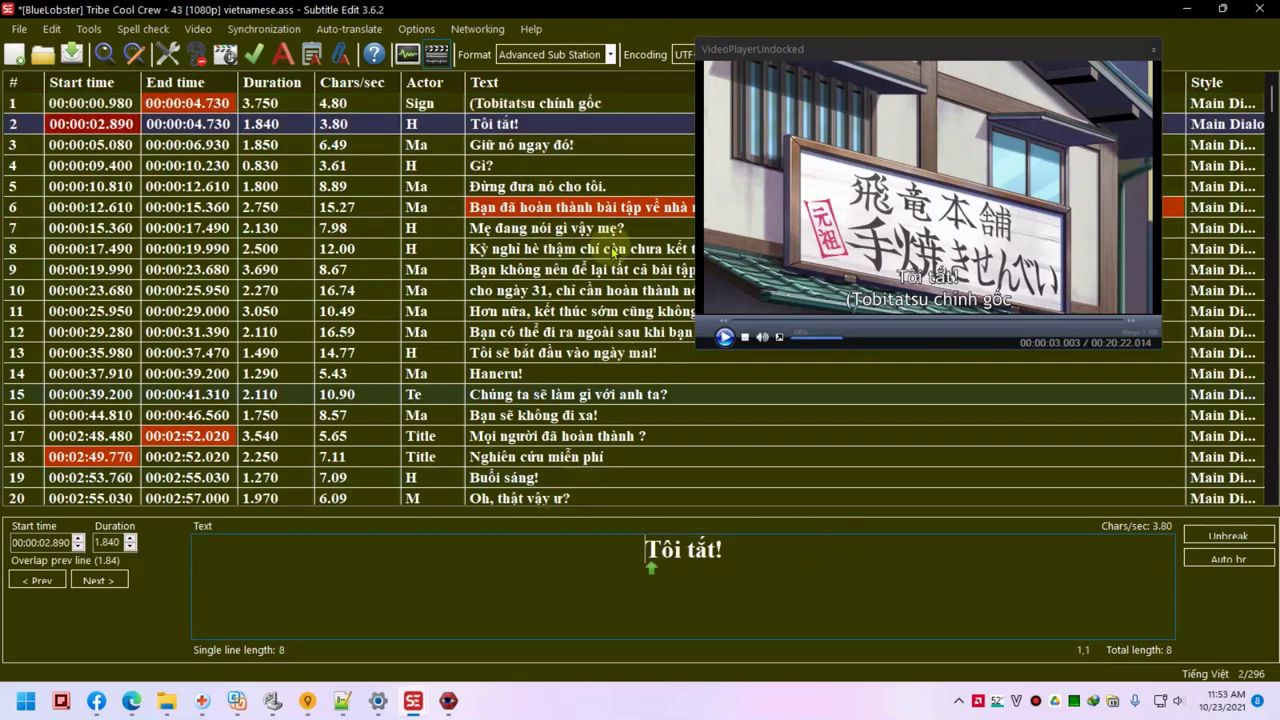
pyautogui.click(622, 103)
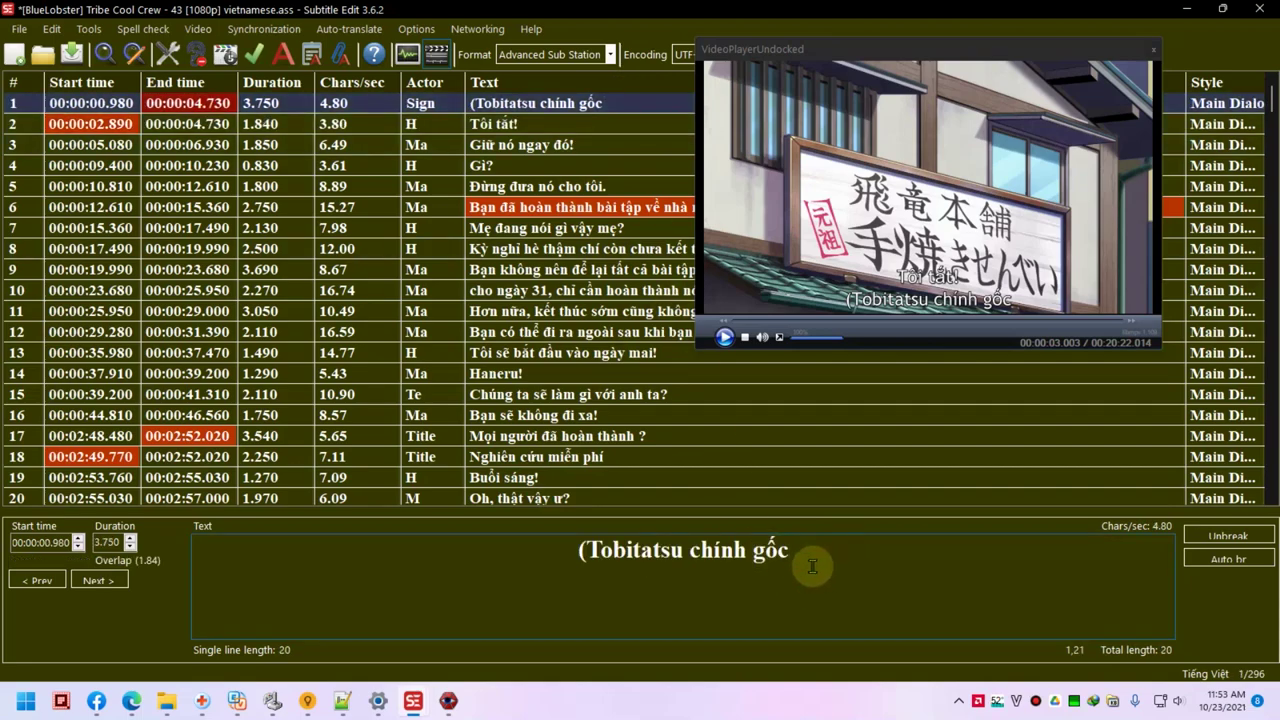
pyautogui.press('ctrl+super+o')
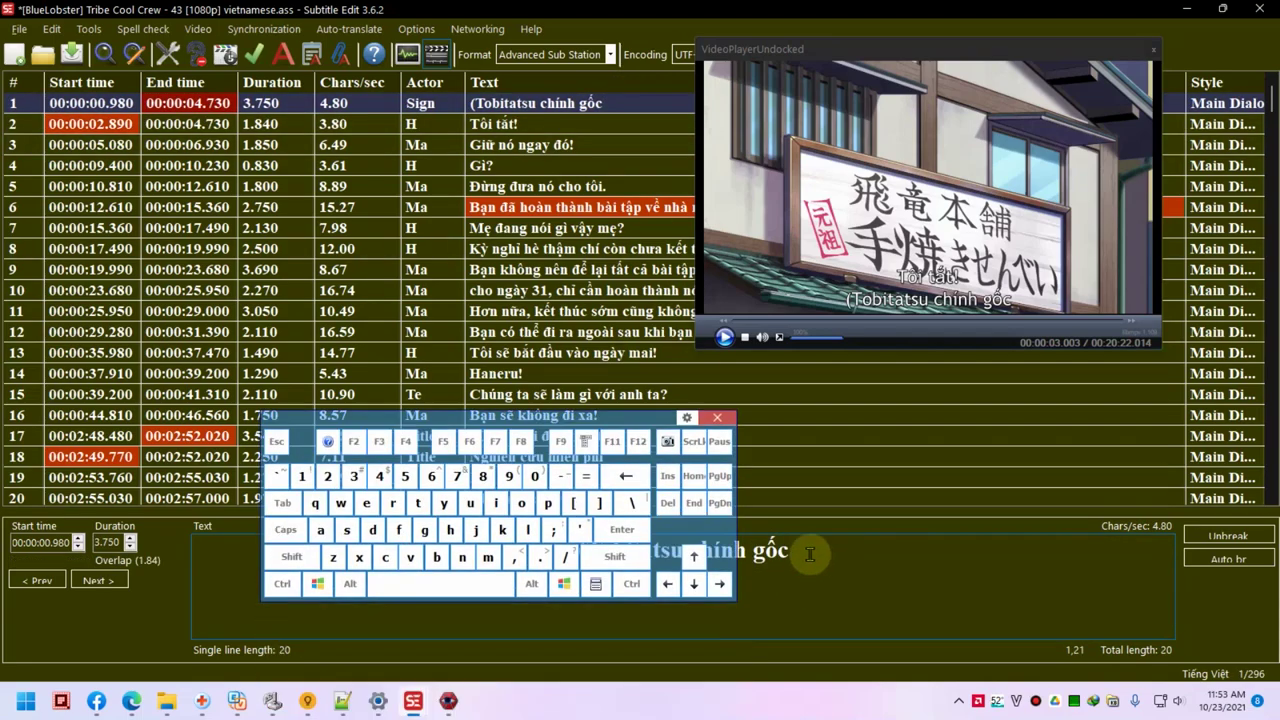
pyautogui.click(614, 540)
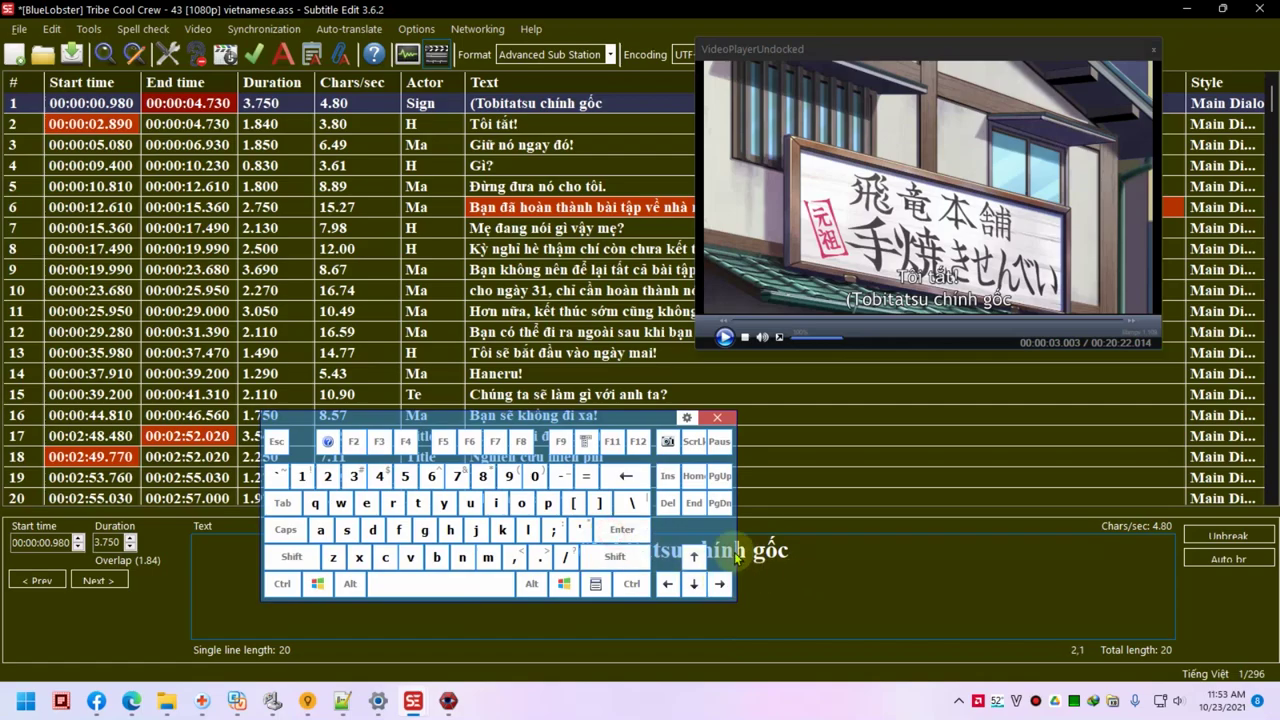
pyautogui.moveTo(630, 417); pyautogui.dragTo(484, 417)
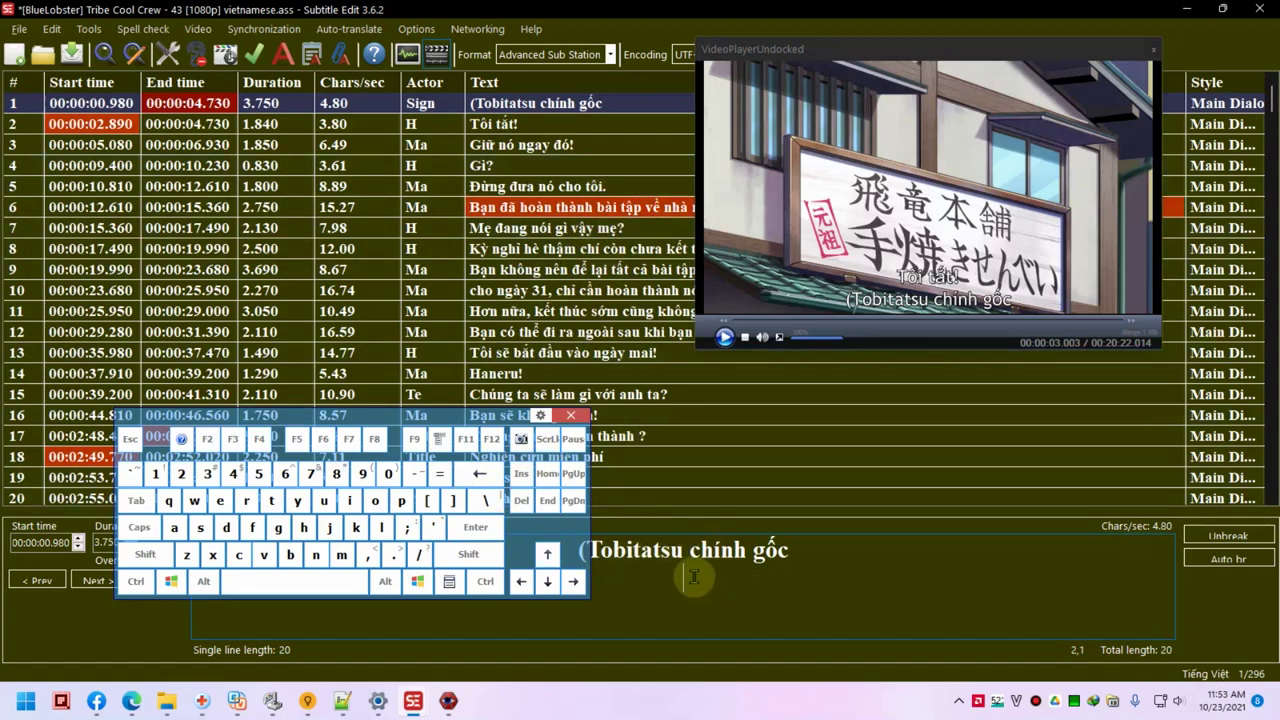
pyautogui.write('Khoai tây ')
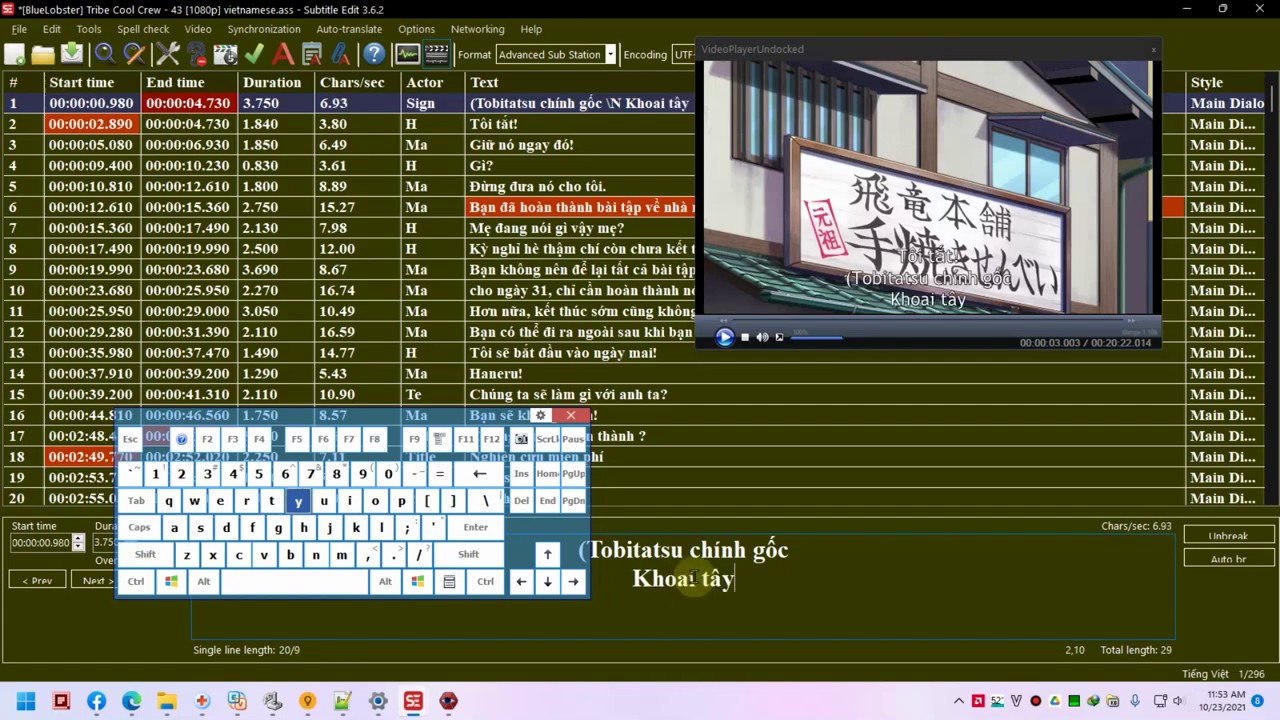
pyautogui.write('chiên giòn ')
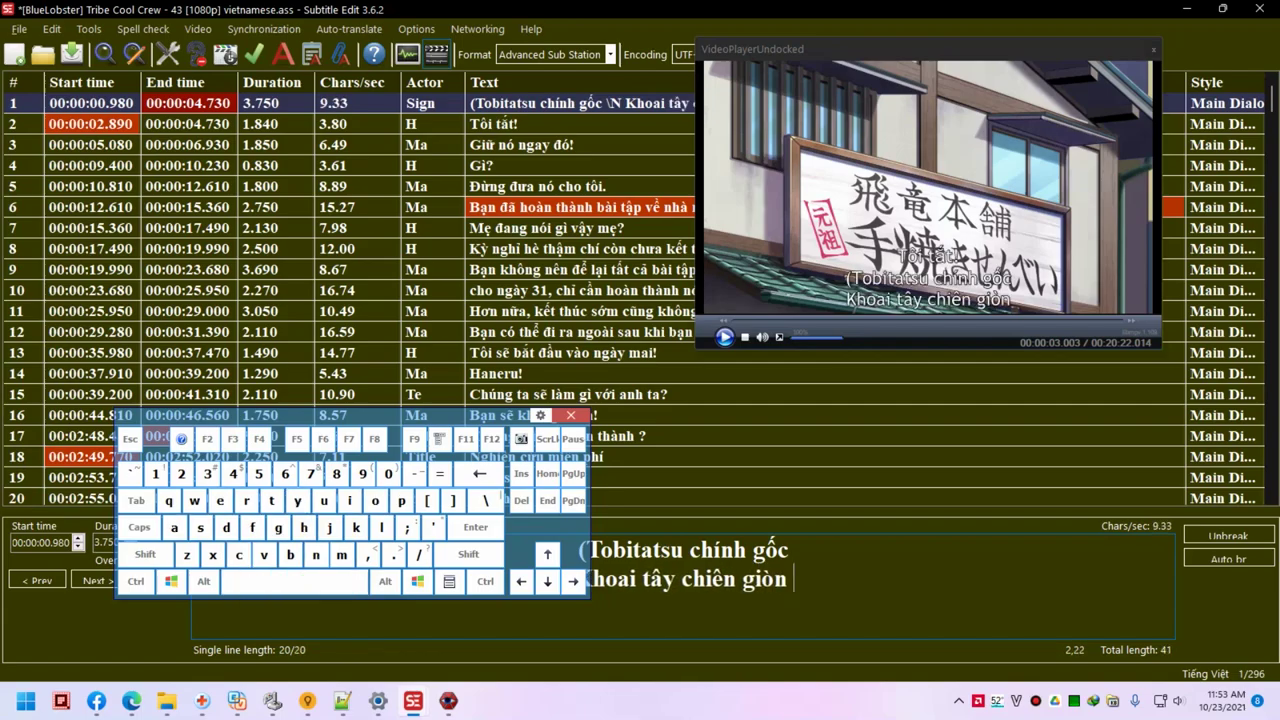
pyautogui.write('nhà làm)')
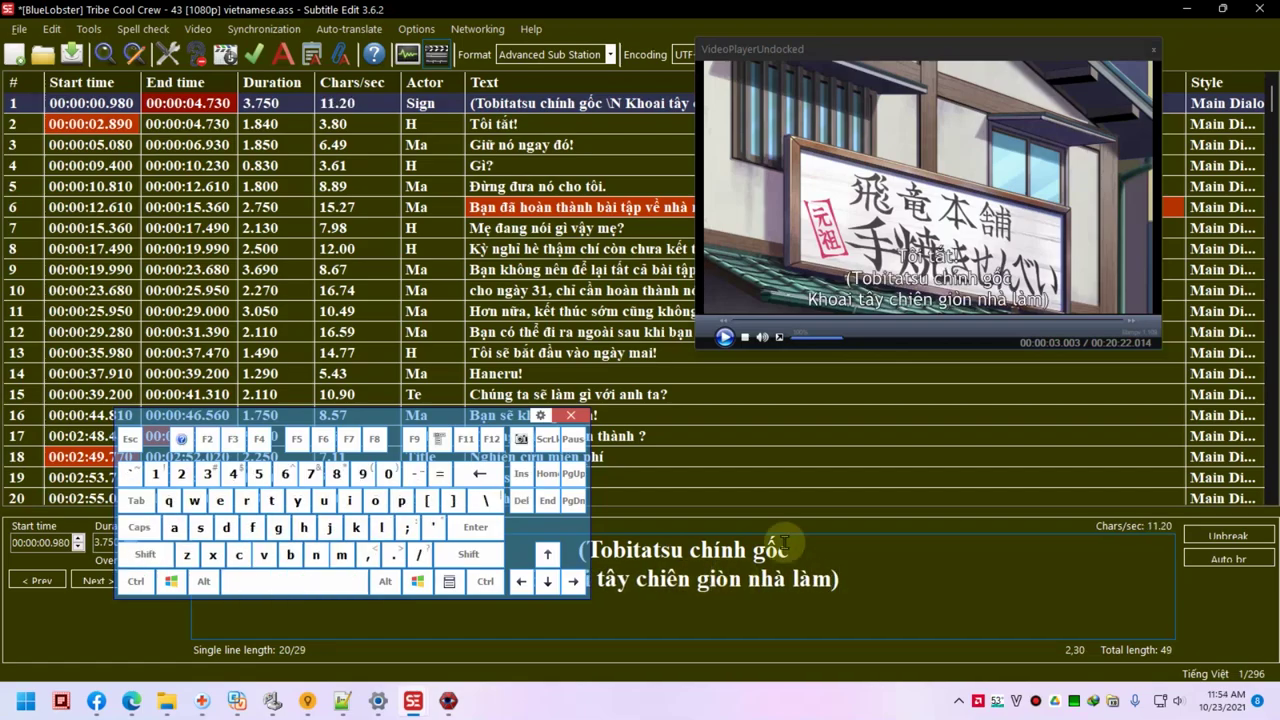
# - Play a moment of the video from line 2 and replace that line's text with "Con đi đây!"
pyautogui.click(203, 126)
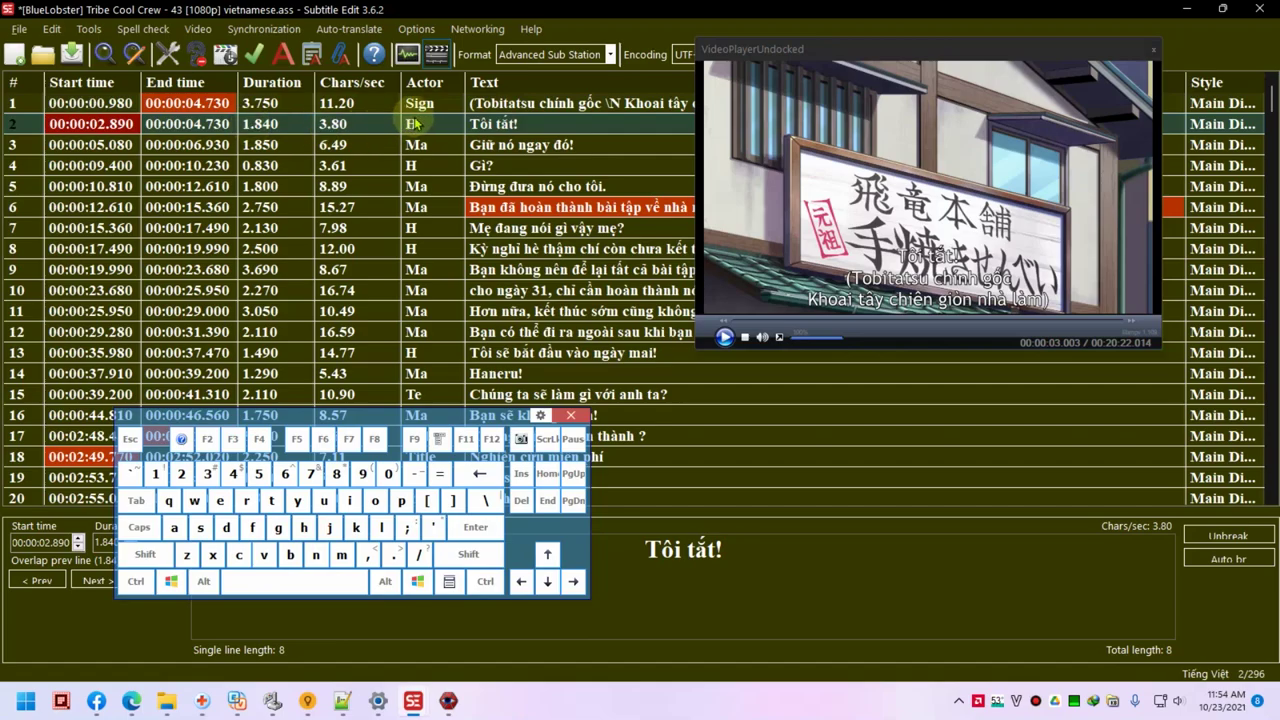
pyautogui.click(724, 337)
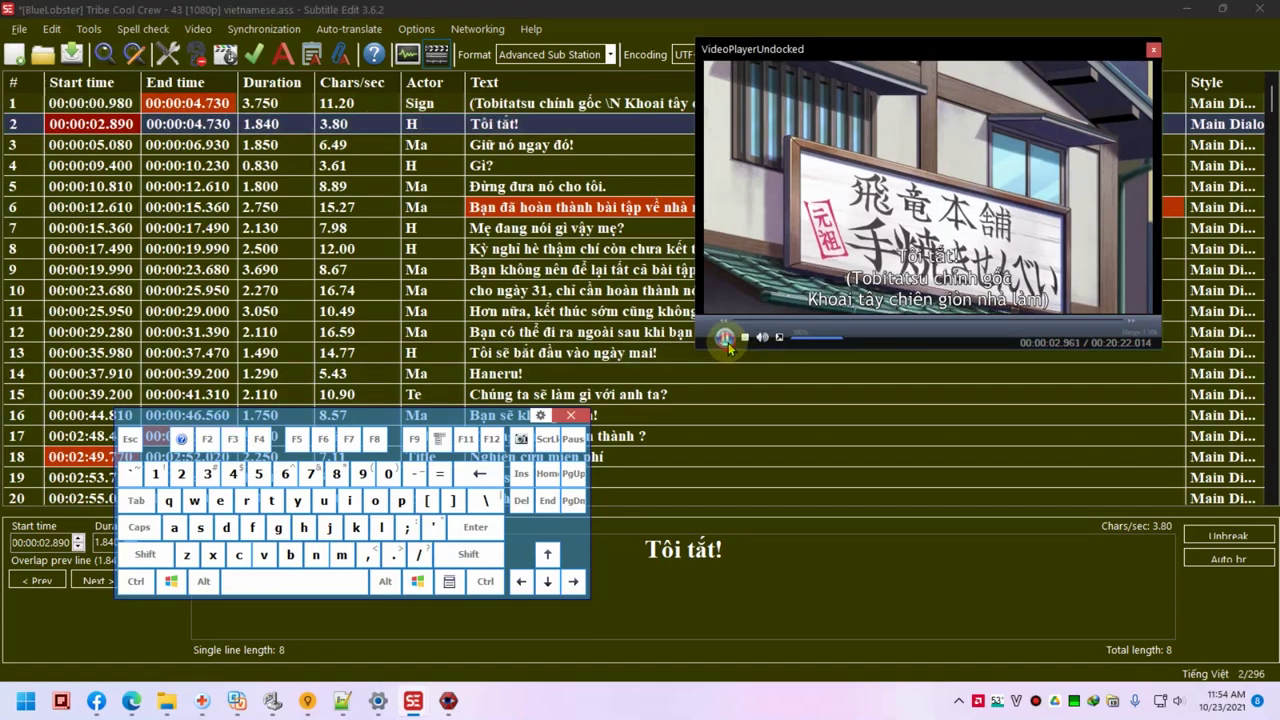
pyautogui.click(724, 337)
pyautogui.click(737, 540)
pyautogui.hotkey('ctrl', 'a')
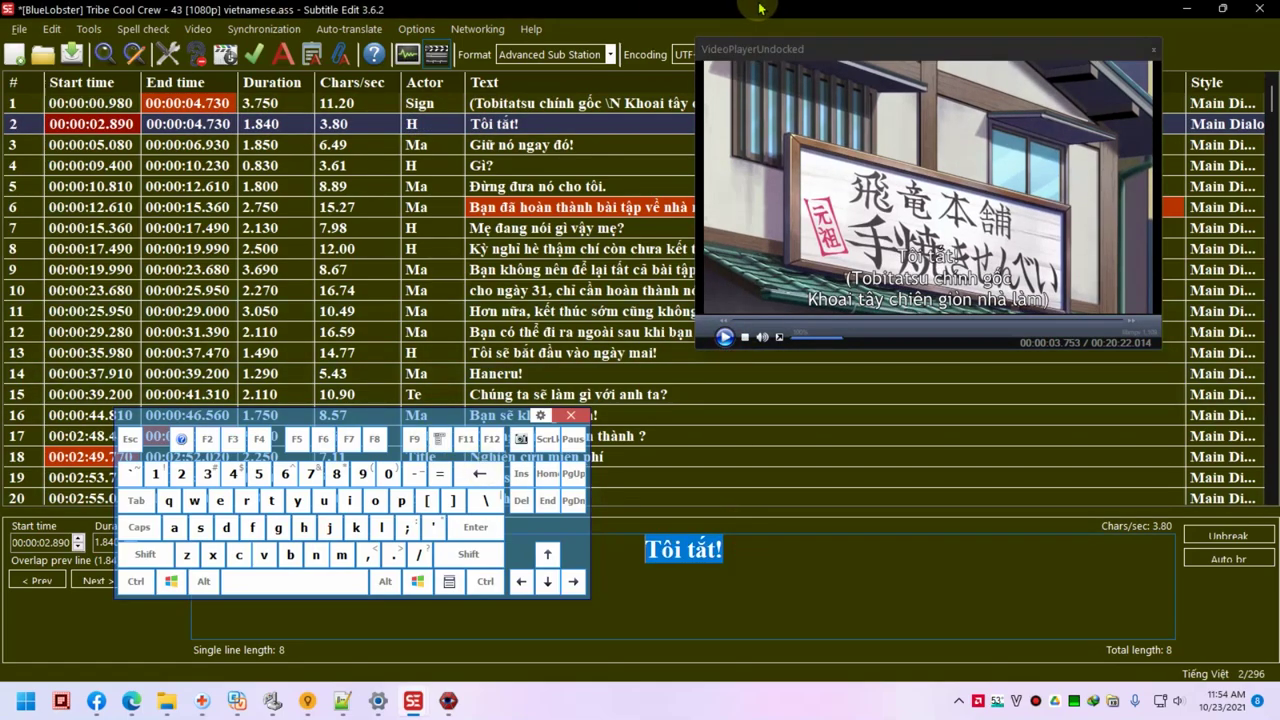
pyautogui.write('Con đi đây!')
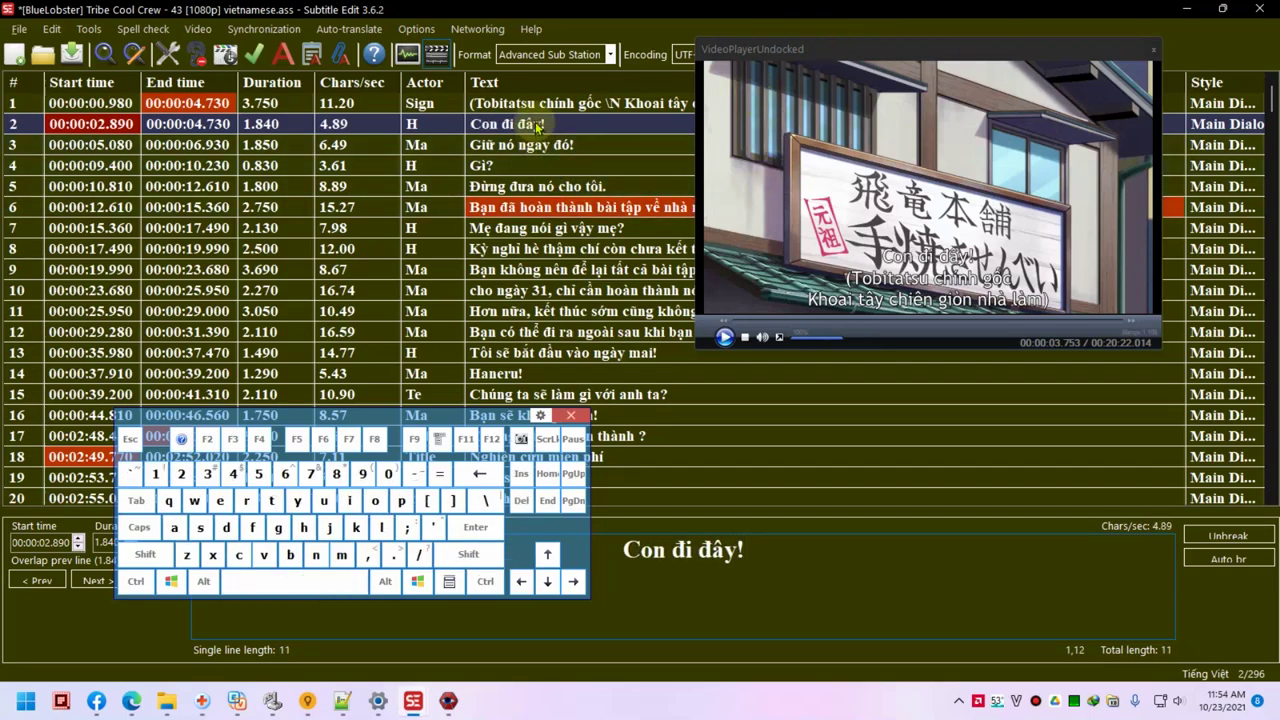
# - Compare the timing of lines 1 and 2 and merge the two overlapping lines into one subtitle
pyautogui.click(196, 106)
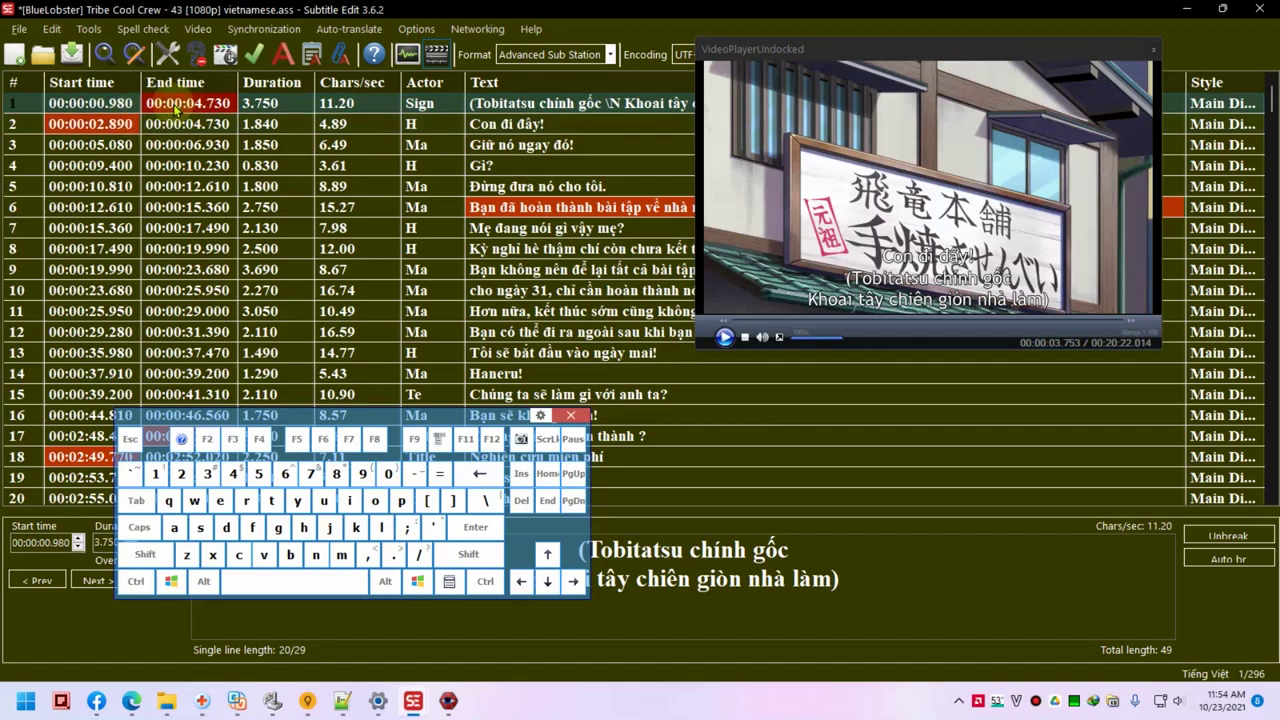
pyautogui.click(165, 124)
pyautogui.click(210, 108)
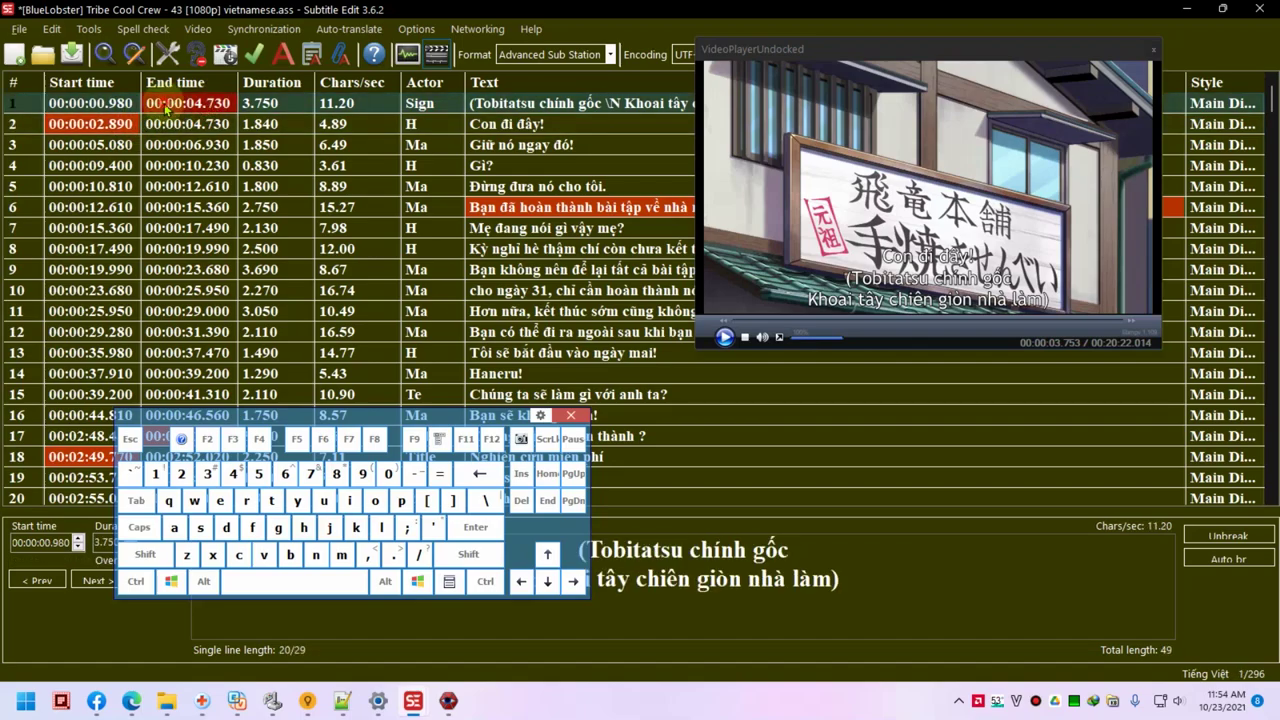
pyautogui.click(448, 124)
pyautogui.click(488, 107)
pyautogui.click(480, 120)
pyautogui.press('shift')
pyautogui.keyDown('shift'); pyautogui.click(480, 105); pyautogui.keyUp('shift')
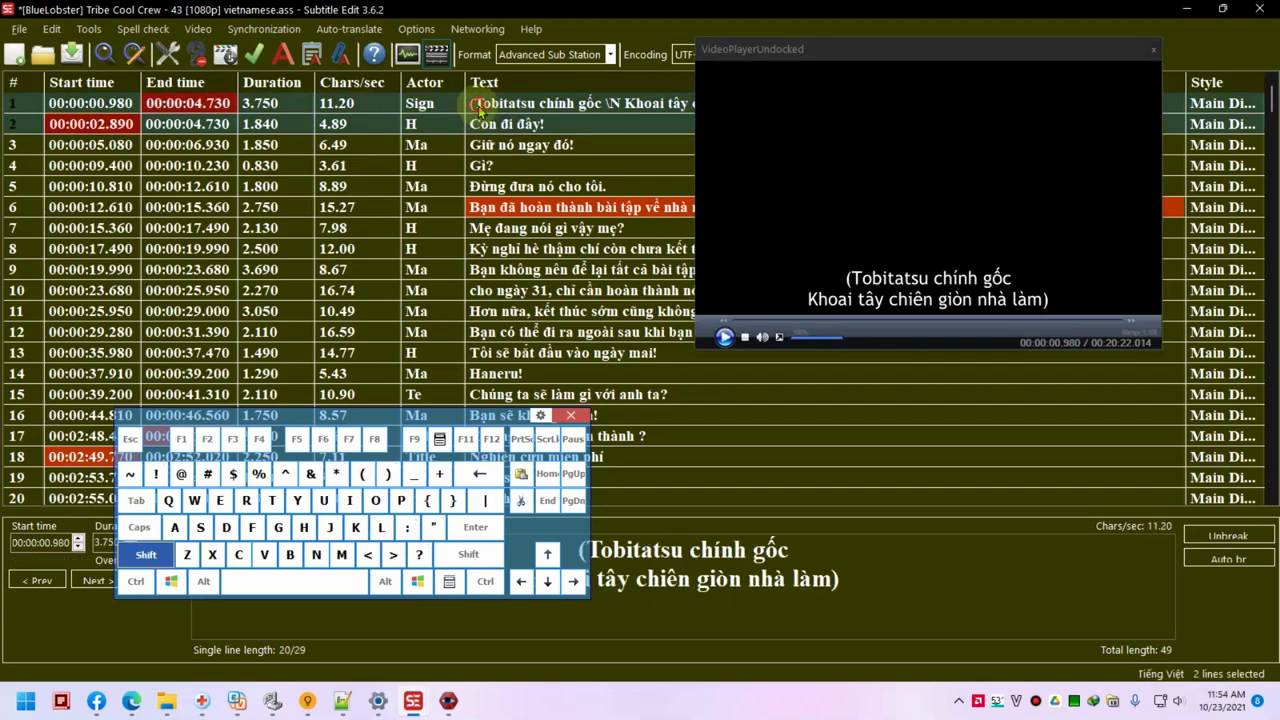
pyautogui.rightClick(478, 106)
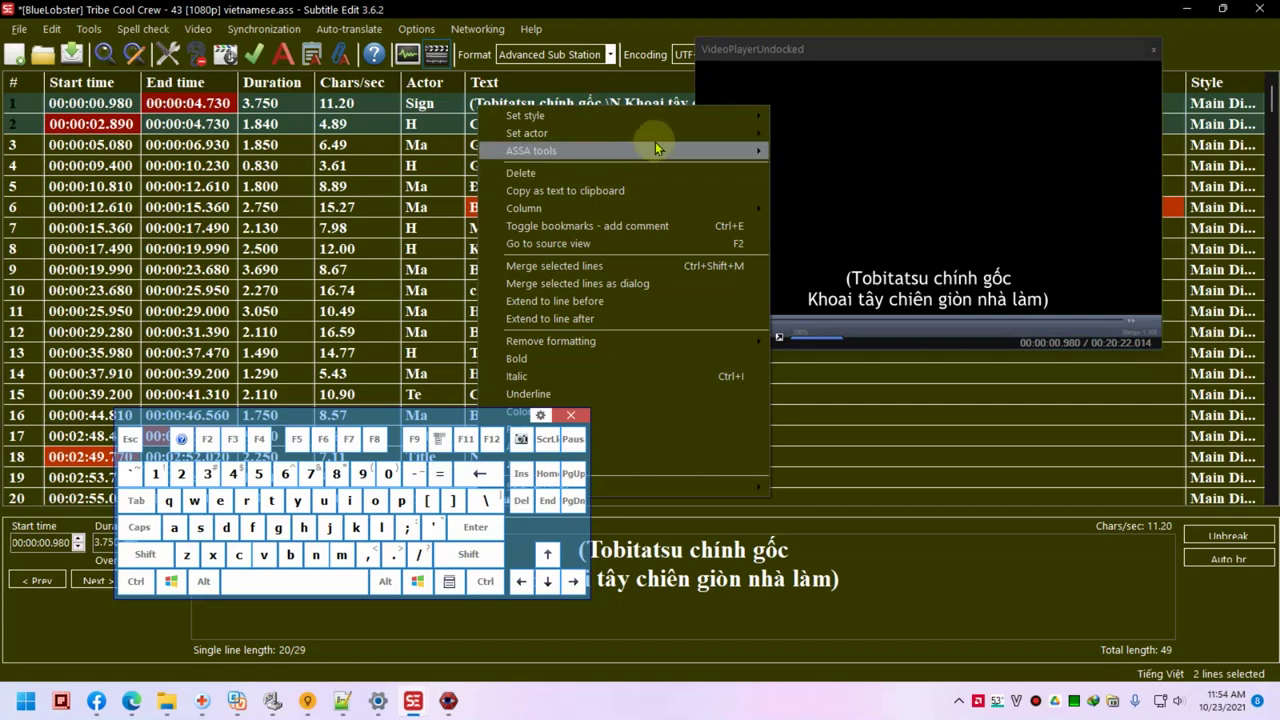
pyautogui.click(602, 266)
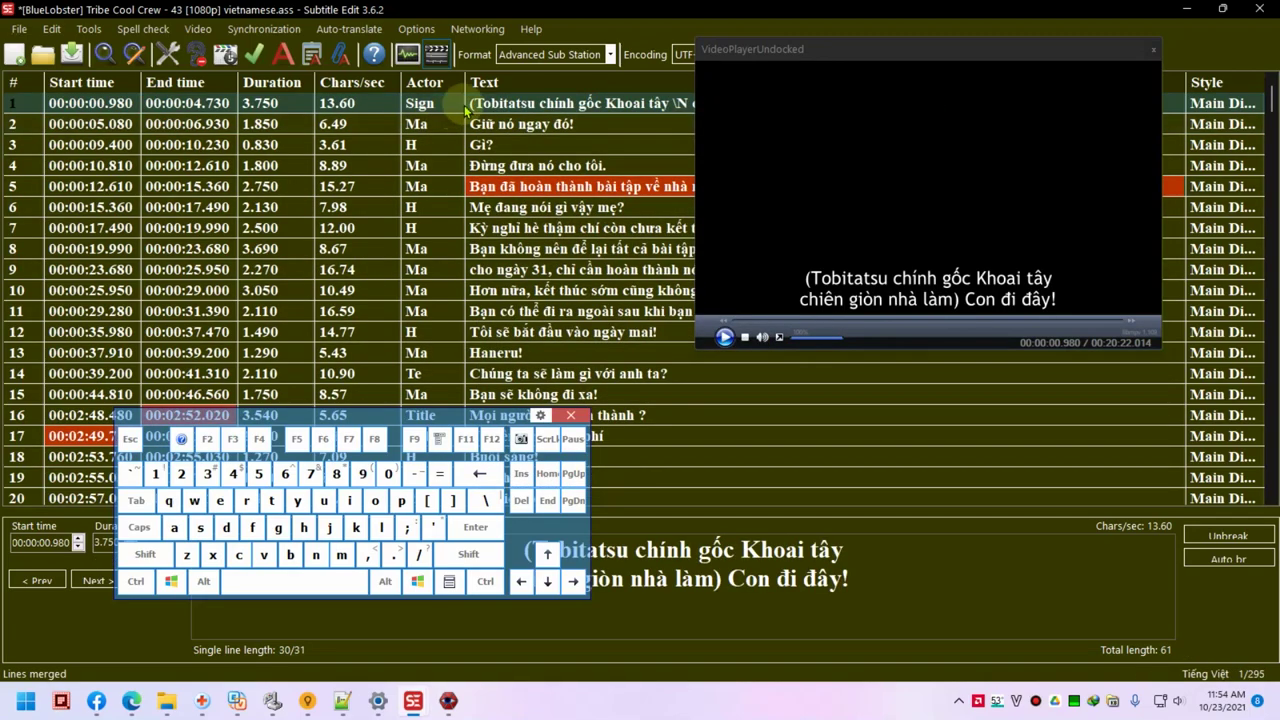
# - Rearrange merged line 1 so the bracketed banner text fills the first row and "- Con đi đây!" the second
pyautogui.click(723, 336)
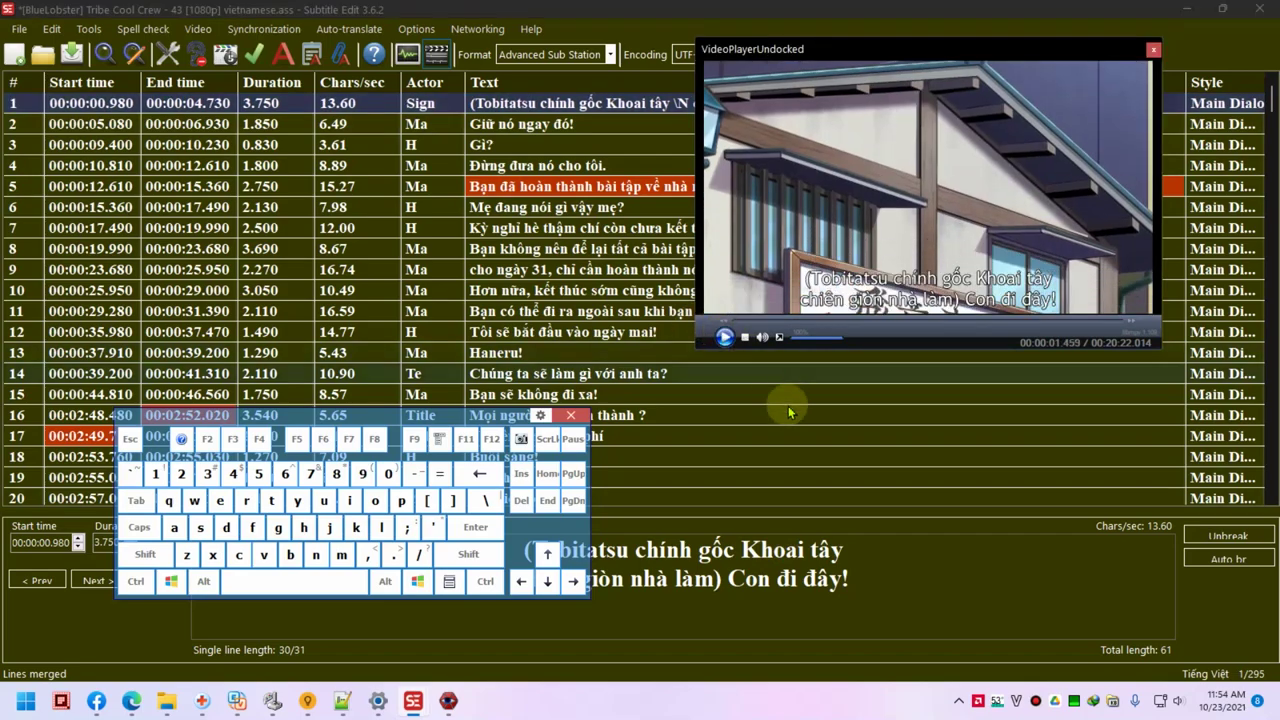
pyautogui.click(728, 578)
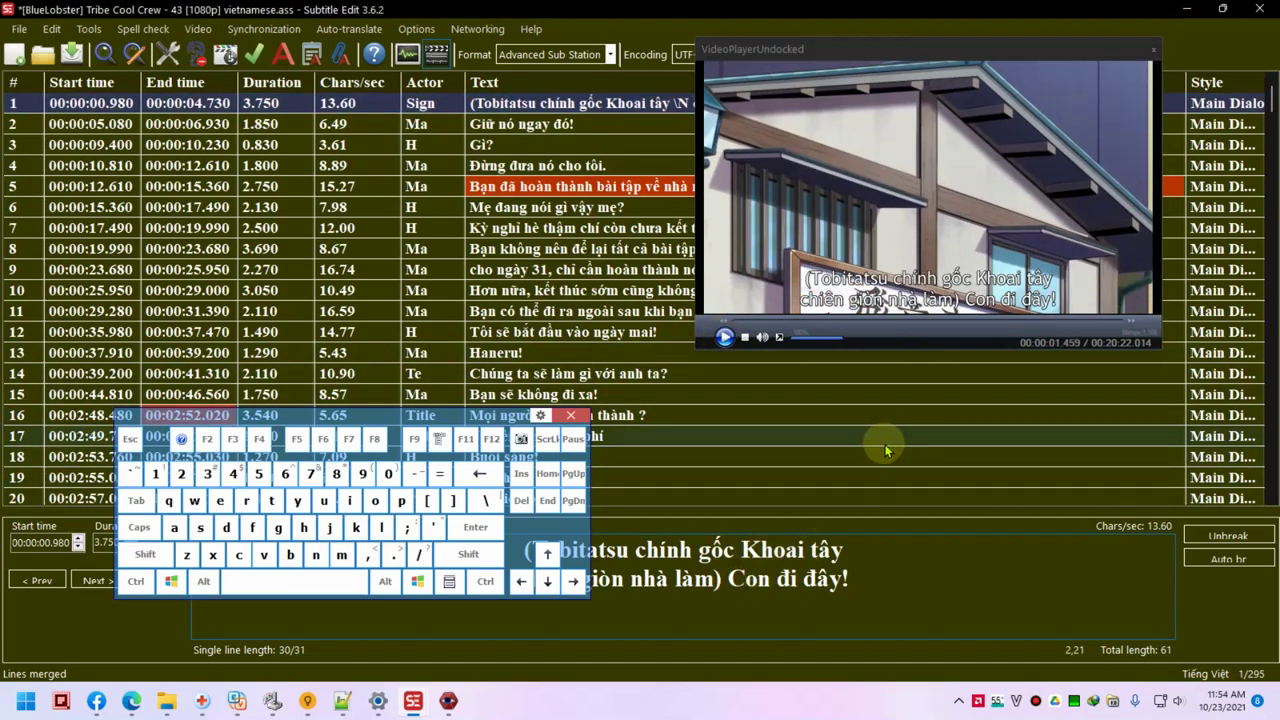
pyautogui.press('End')
pyautogui.press('Delete')
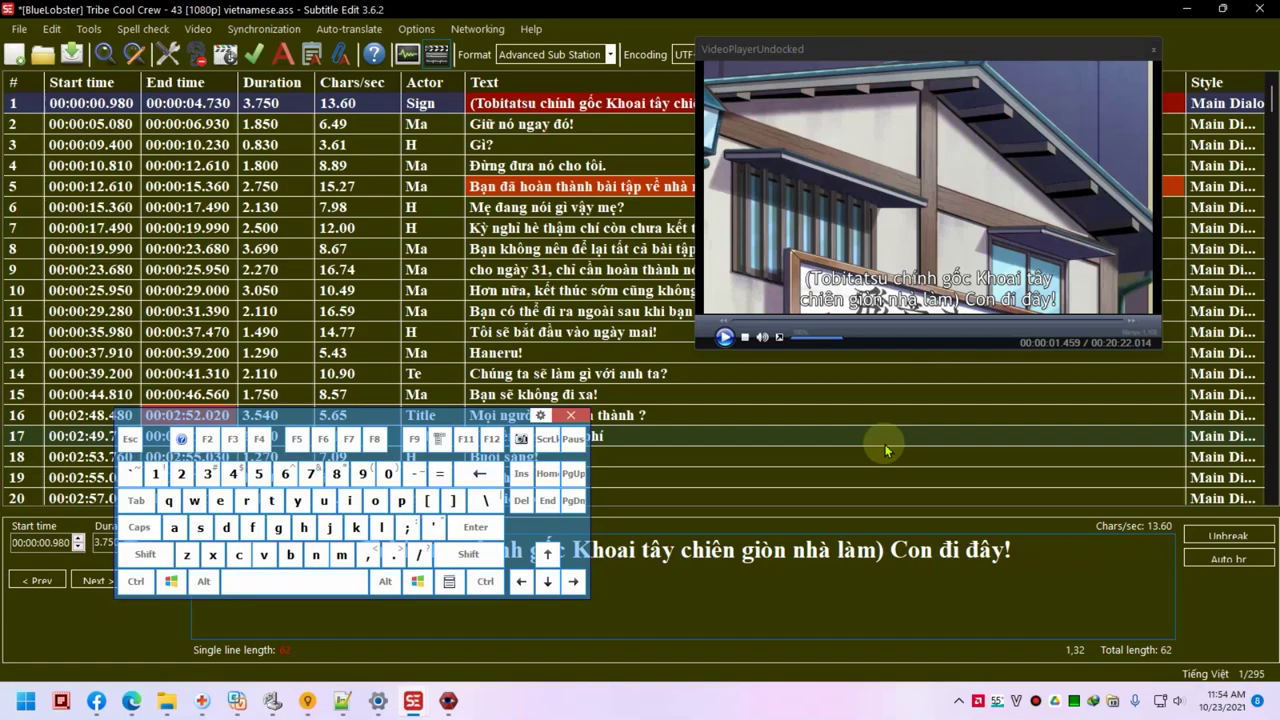
pyautogui.hotkey('ctrl', 'Right')
pyautogui.hotkey('ctrl', 'Right')
pyautogui.hotkey('ctrl', 'Right')
pyautogui.press('BackSpace')
pyautogui.press('Return')
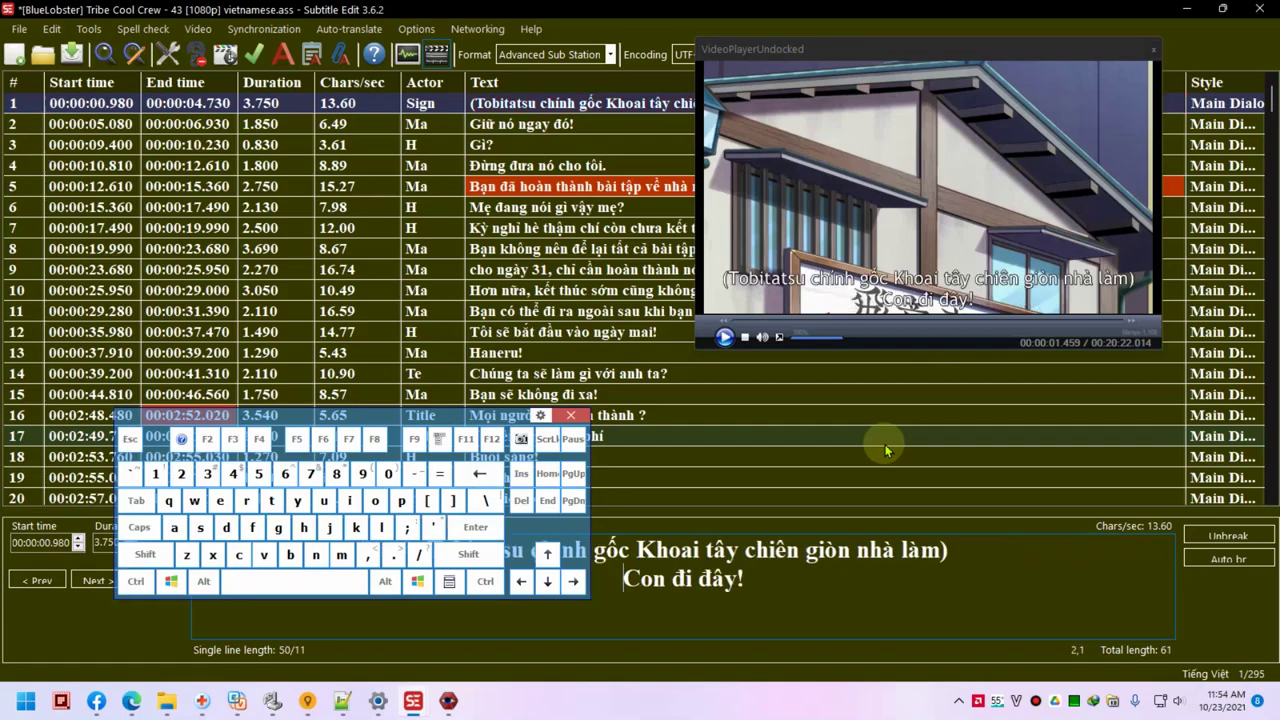
pyautogui.write('-')
pyautogui.press('capslock')
pyautogui.press('capslock')
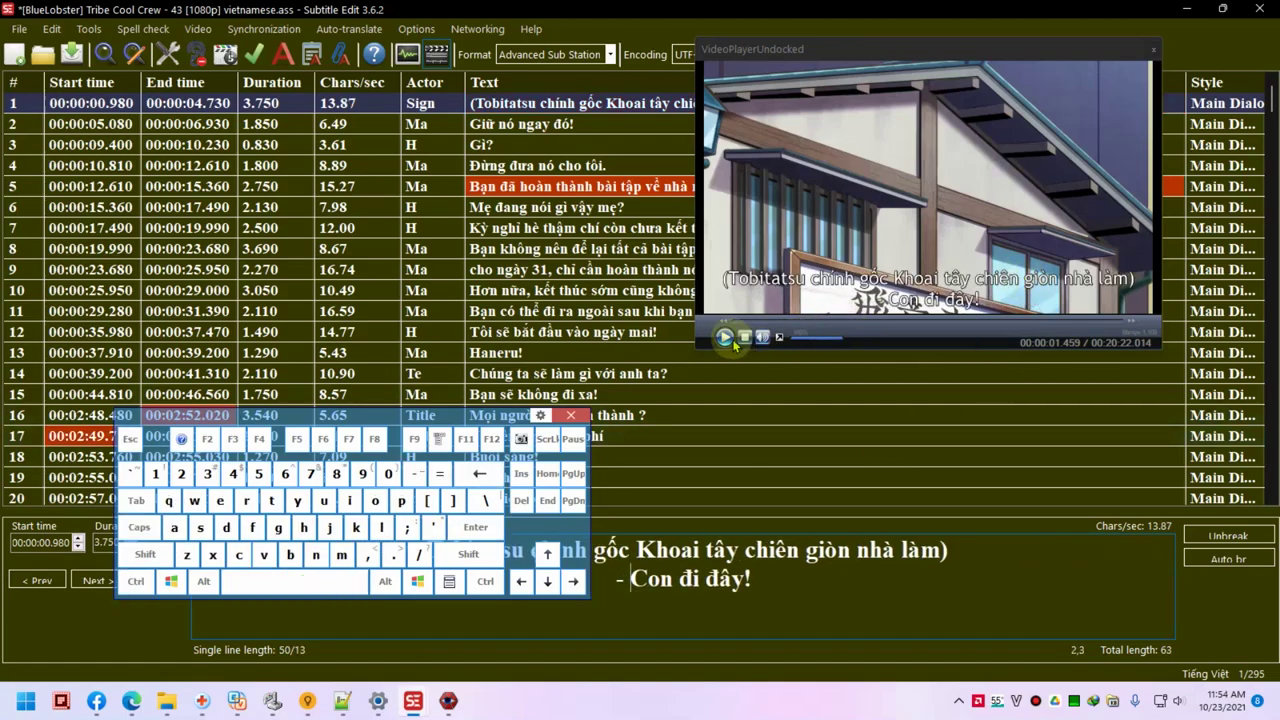
# - Play the video over the banner scene in short bursts to preview merged line 1
pyautogui.click(724, 338)
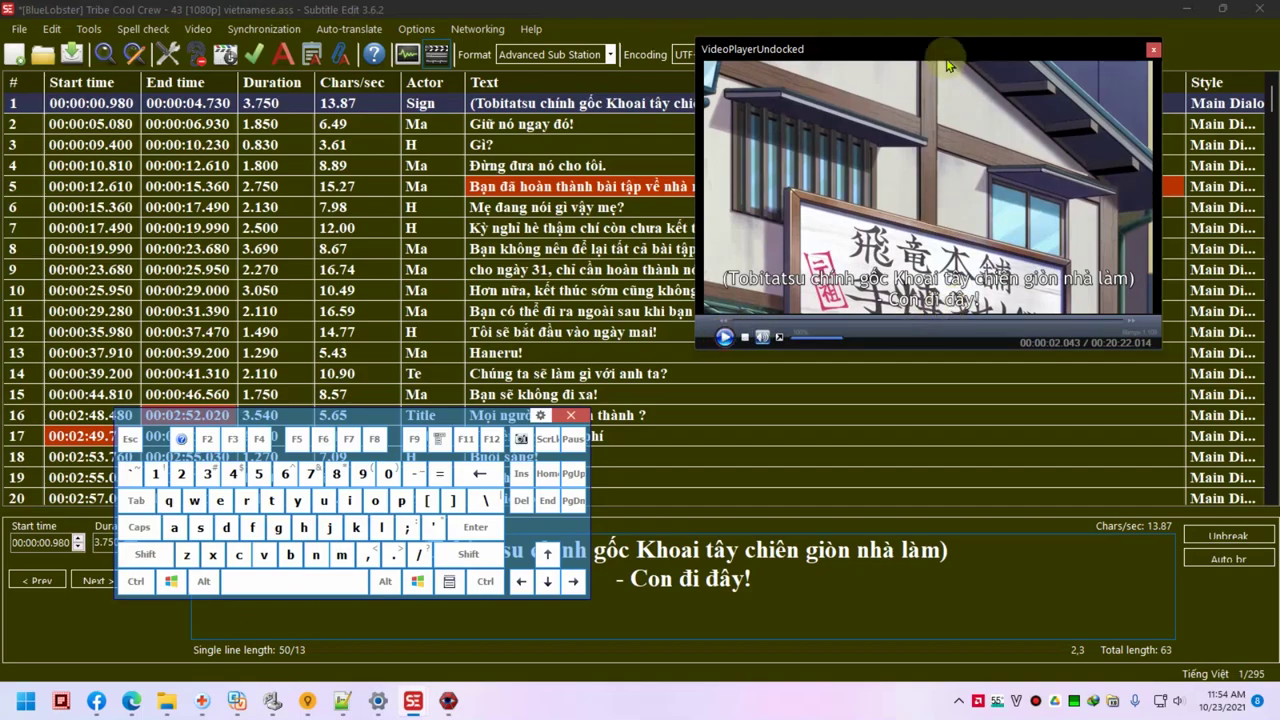
pyautogui.click(724, 338)
pyautogui.click(721, 339)
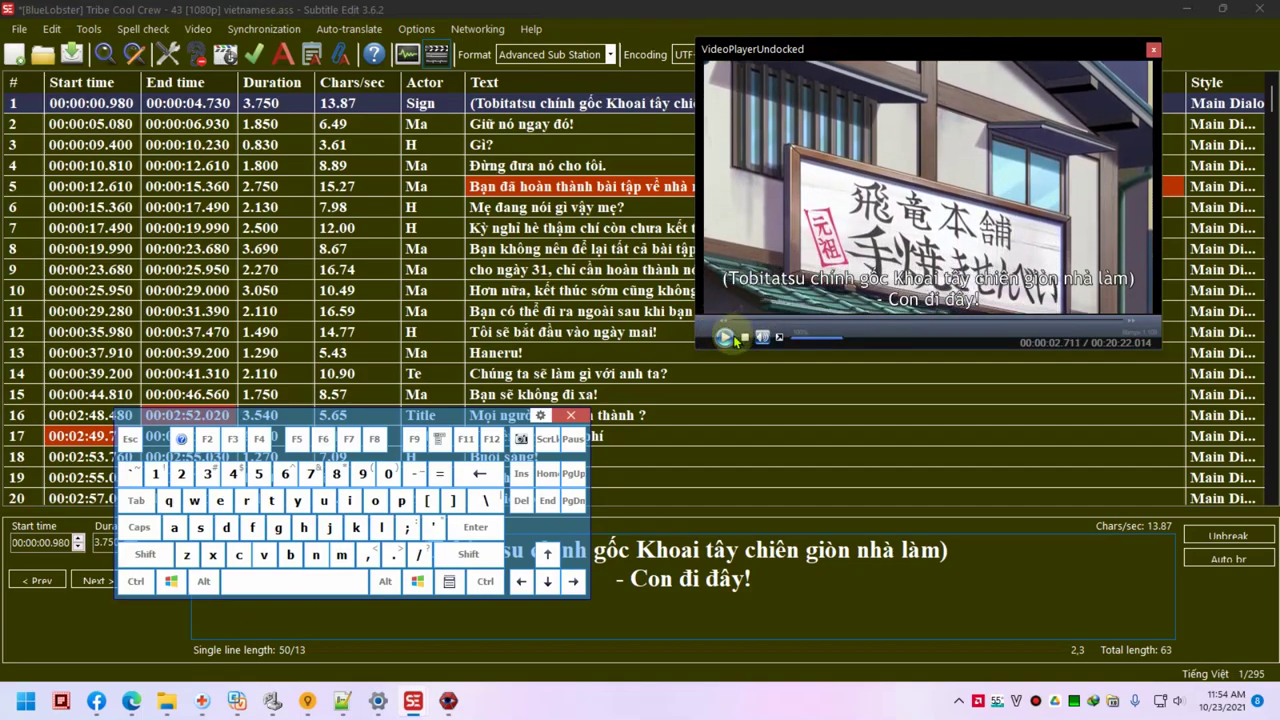
# - Move the on-screen keyboard off the subtitle text and review line 1's reading speed and full text
pyautogui.click(370, 103)
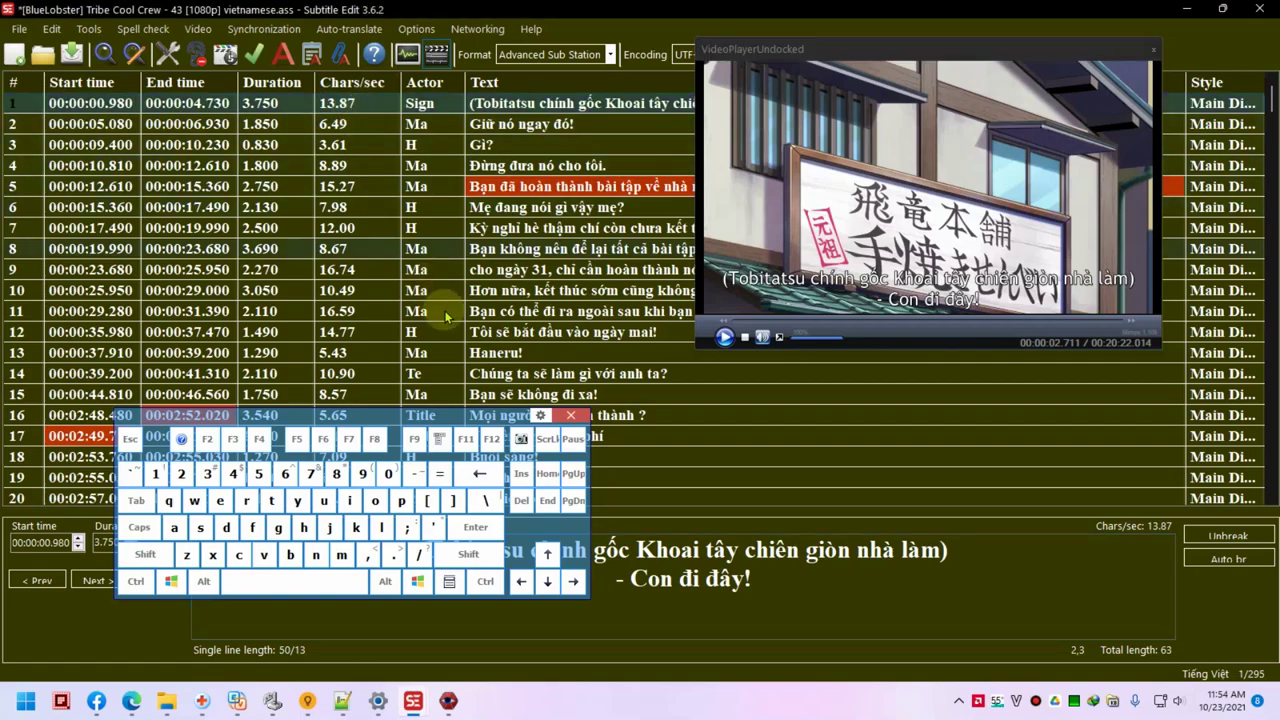
pyautogui.moveTo(490, 415); pyautogui.dragTo(650, 245)
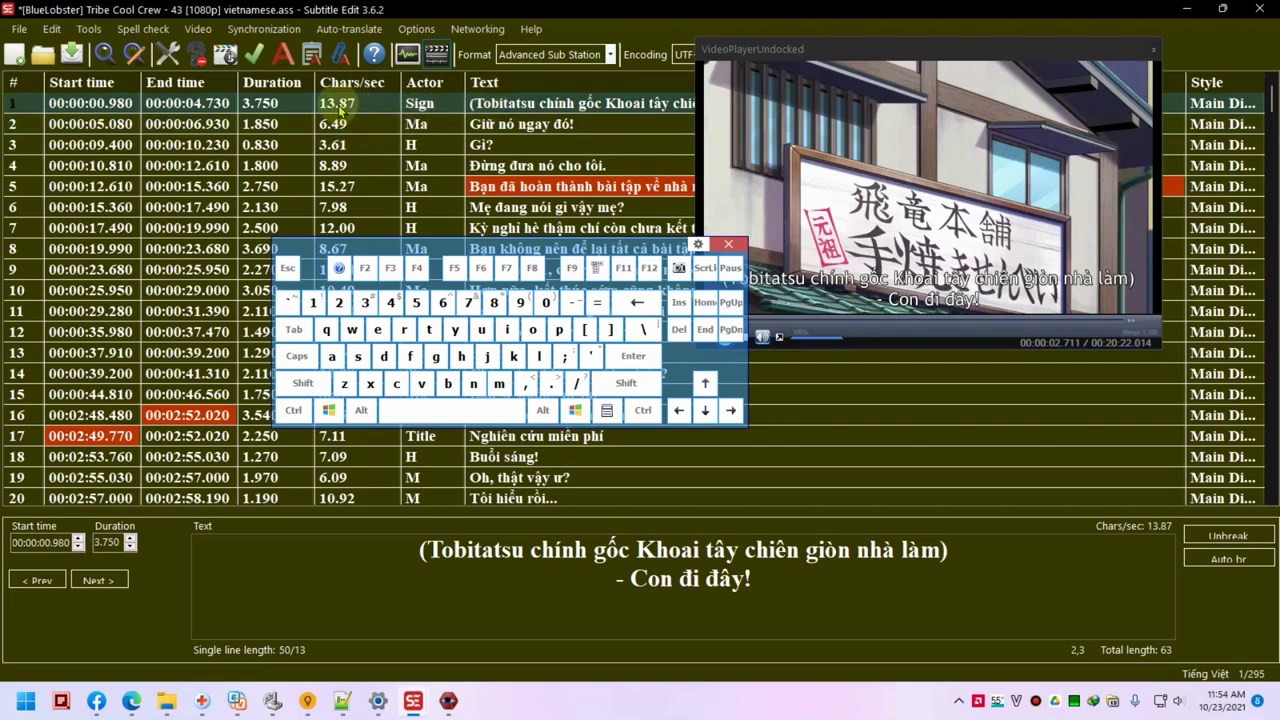
pyautogui.moveTo(454, 550); pyautogui.dragTo(800, 552)
pyautogui.moveTo(870, 519); pyautogui.dragTo(965, 534)
pyautogui.click(965, 534)
pyautogui.click(515, 131)
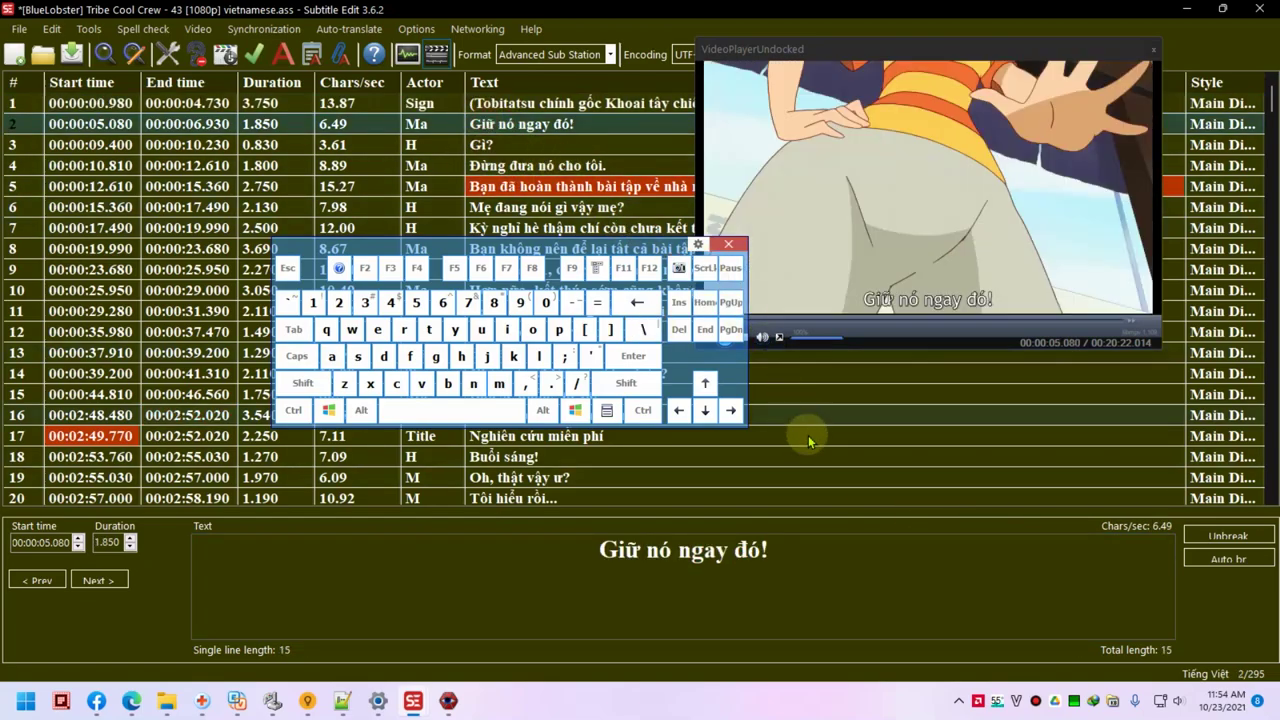
pyautogui.click(494, 110)
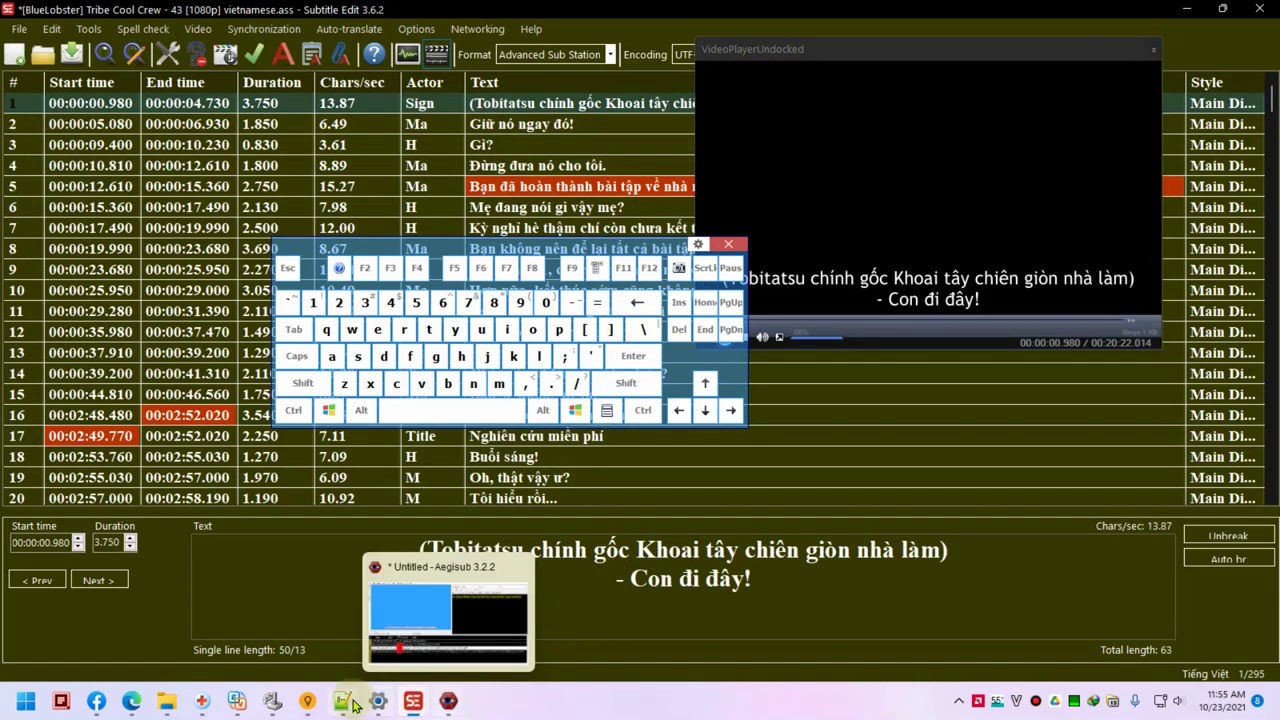
# - Switch to the Notepad++ translation notes and go through the quote guideline about emphasizing the name of somebody or something
pyautogui.click(342, 702)
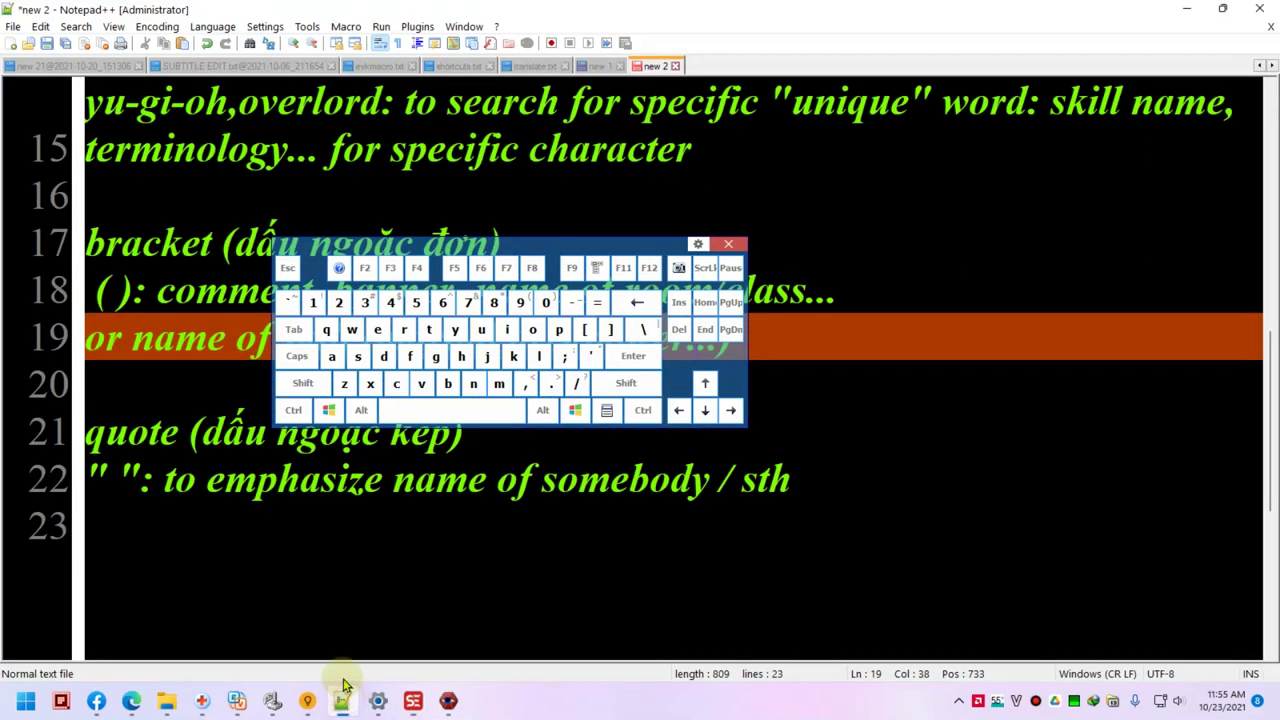
pyautogui.scroll(2, 228, 468)
pyautogui.scroll(-2, 228, 468)
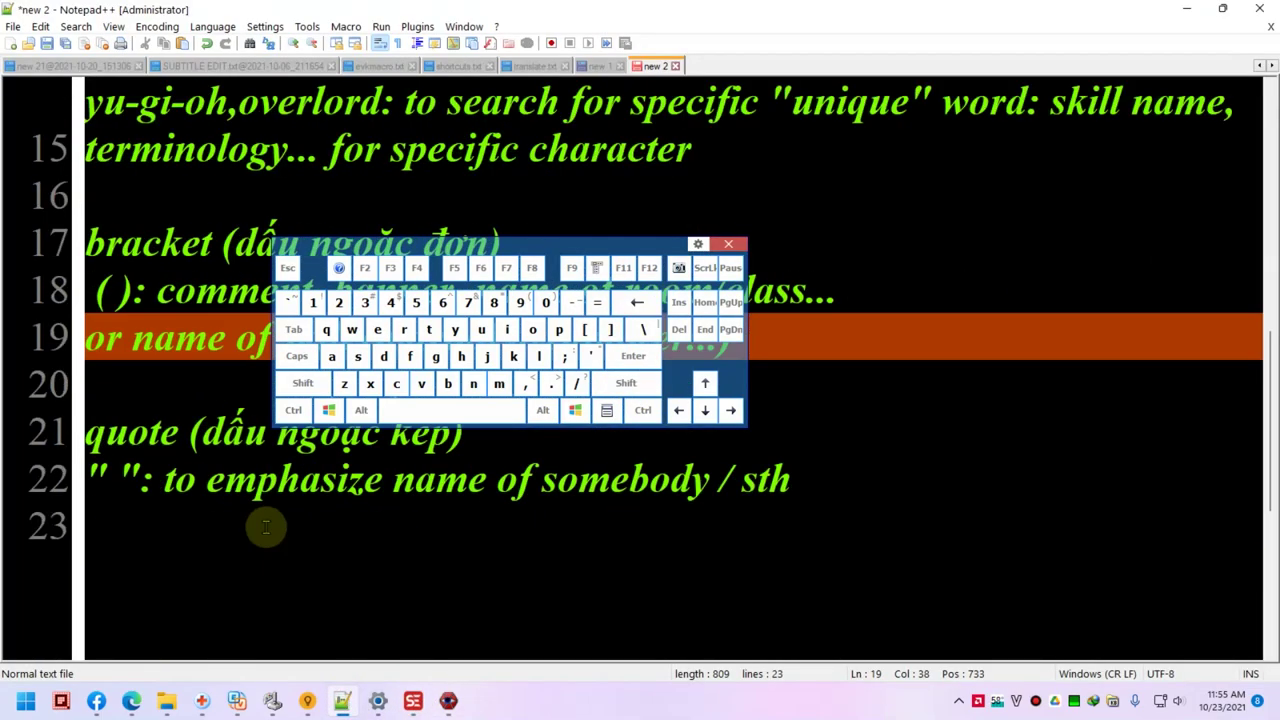
pyautogui.click(272, 435)
pyautogui.click(283, 487)
pyautogui.moveTo(395, 487); pyautogui.dragTo(512, 487)
pyautogui.click(560, 486)
pyautogui.doubleClick(750, 484)
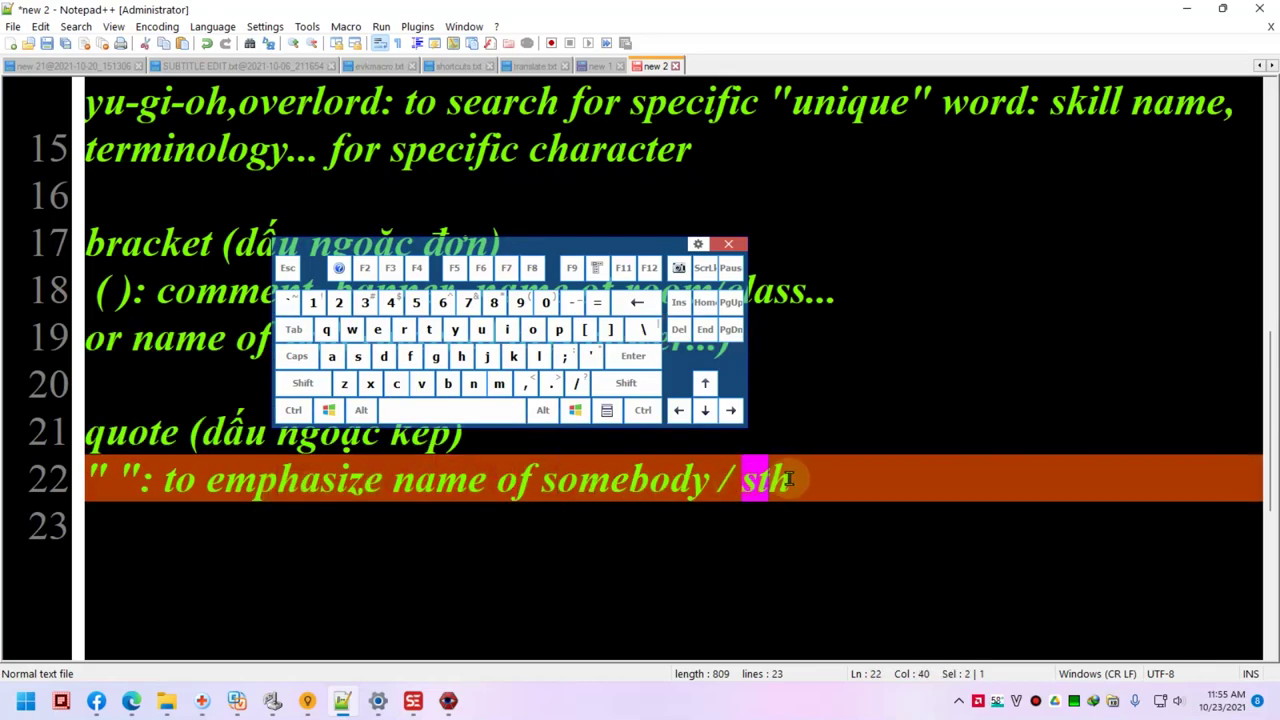
pyautogui.click(773, 485)
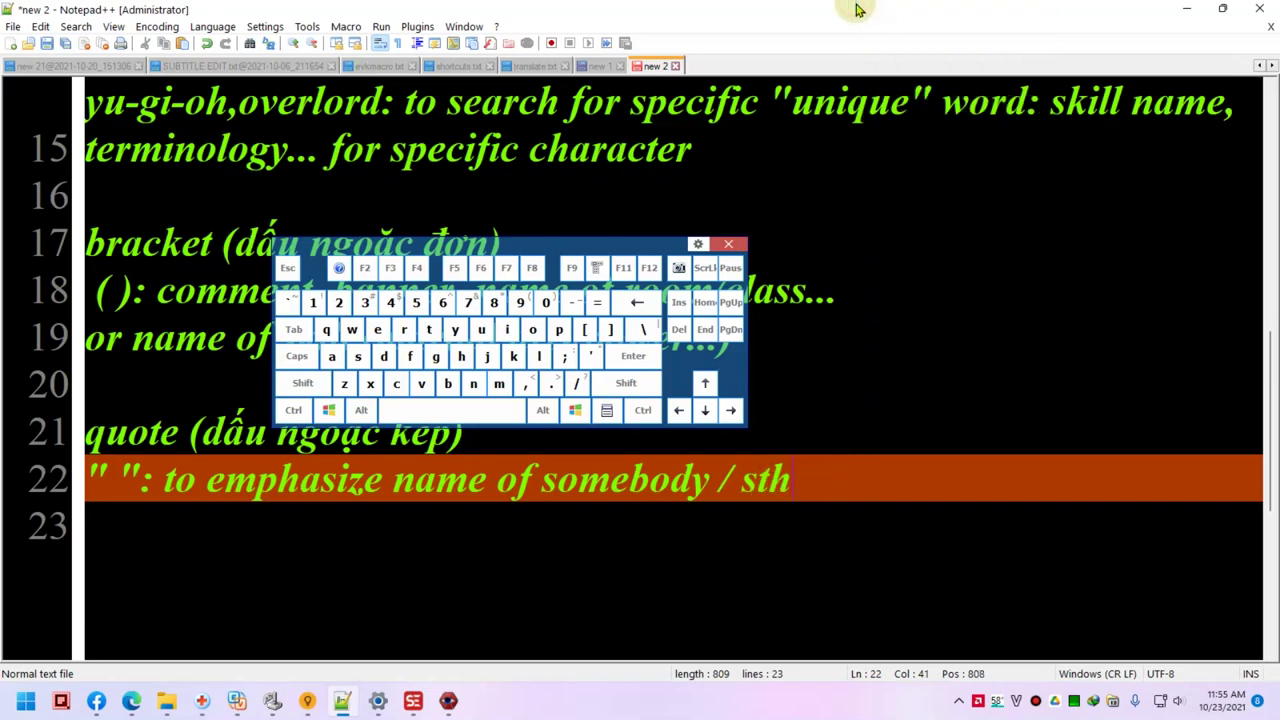
pyautogui.click(796, 498)
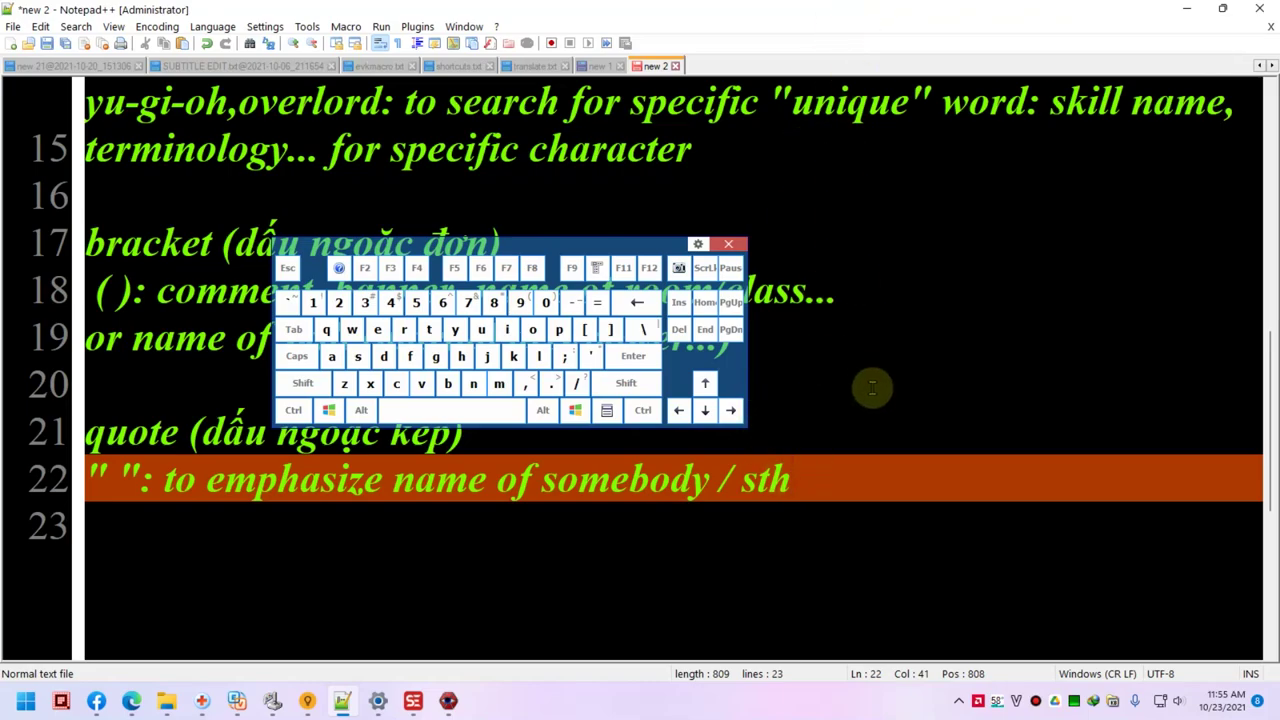
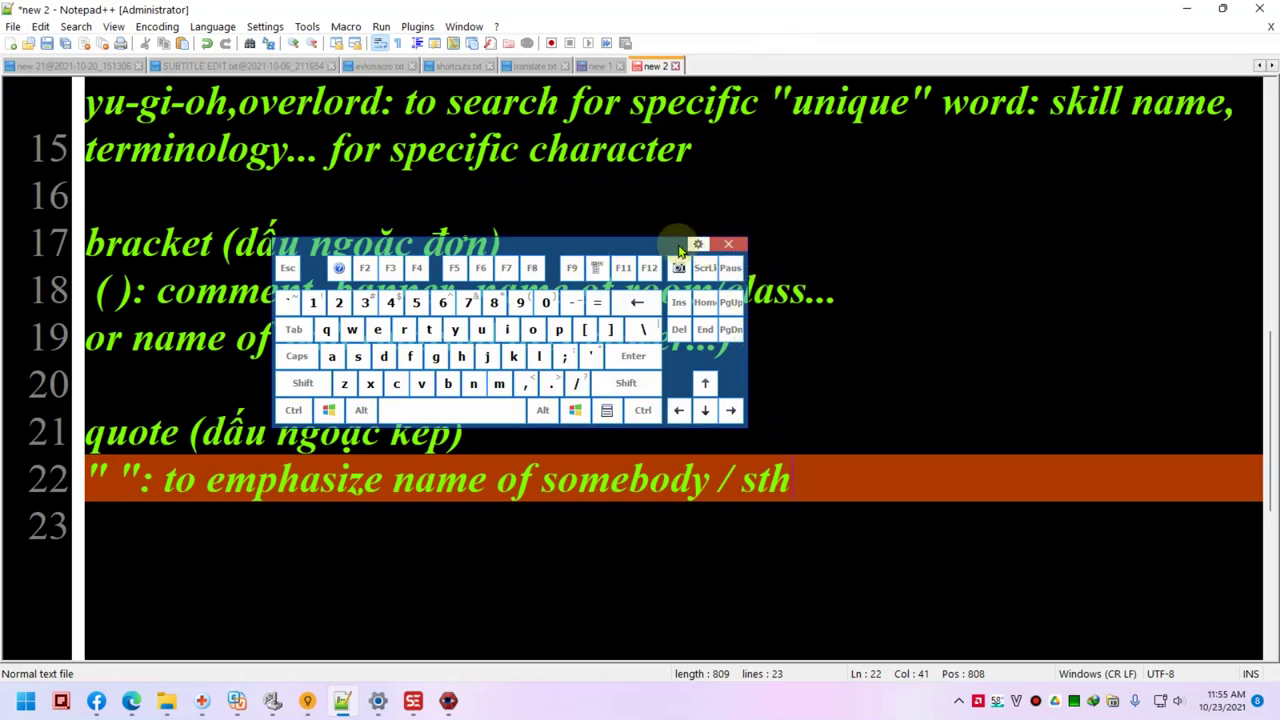
# - Return to the beginning of the translation notes and close the on-screen keyboard
pyautogui.scroll(2, 460, 480)
pyautogui.scroll(-2, 128, 565)
pyautogui.click(145, 508)
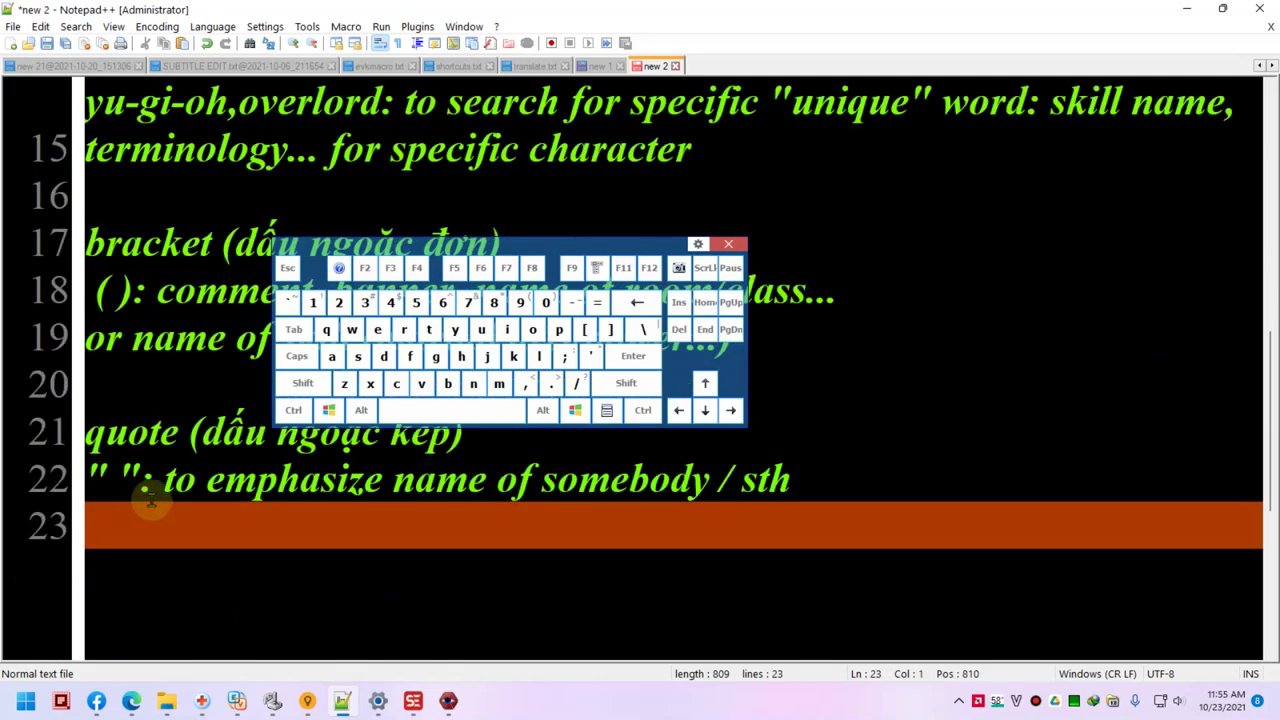
pyautogui.press('capslock')
pyautogui.scroll(8, 170, 450)
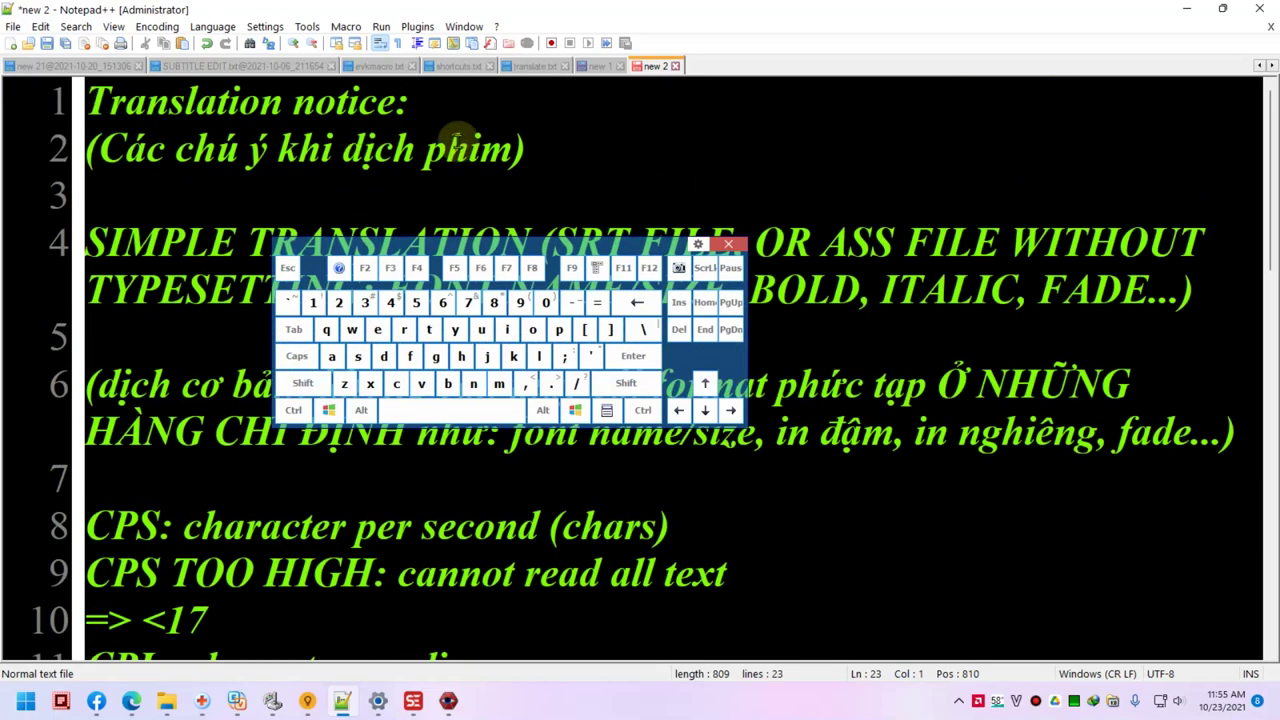
pyautogui.click(720, 242)
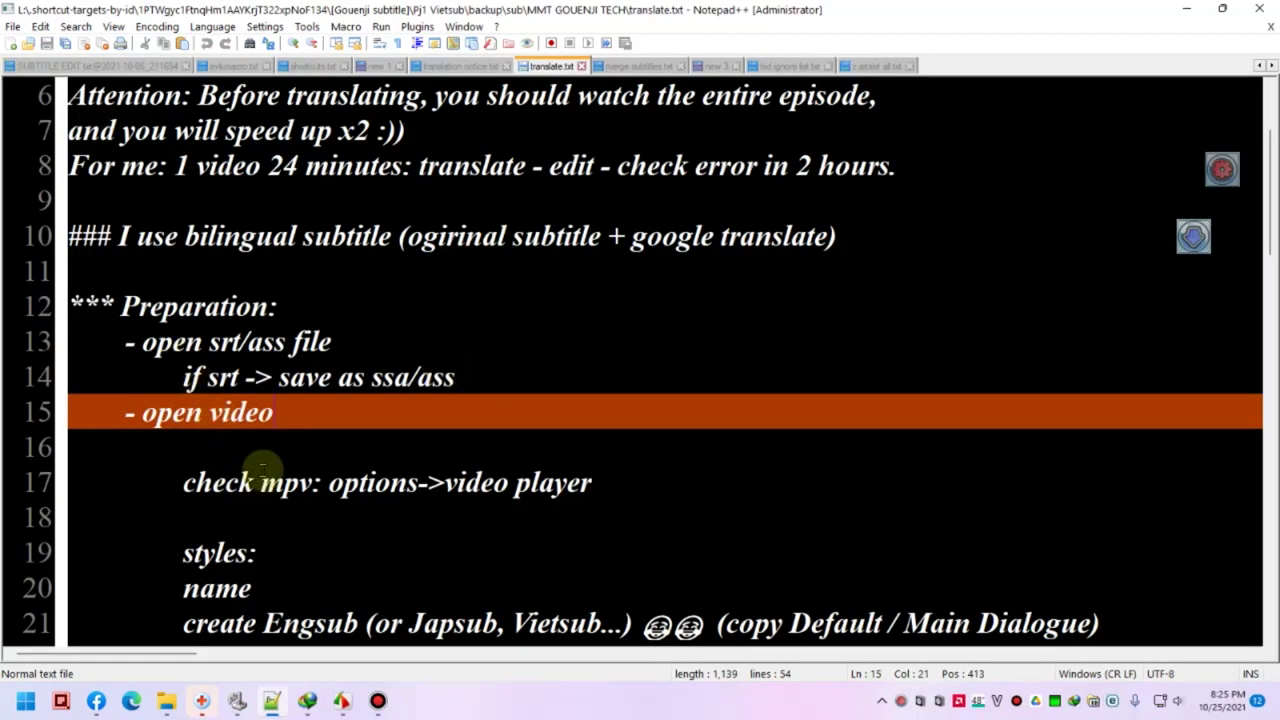
# - Highlight the word "mpv" in the video player check of the translate.txt preparation notes
pyautogui.moveTo(261, 484); pyautogui.dragTo(314, 486)
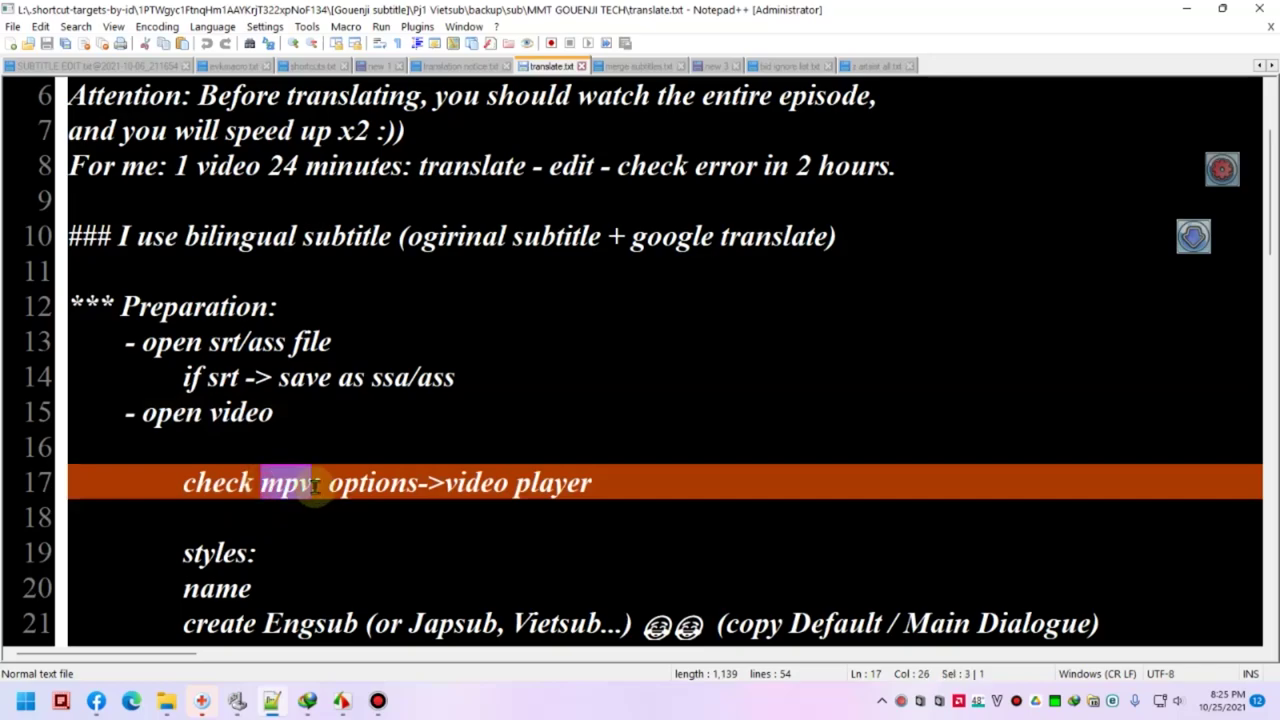
pyautogui.click(314, 486)
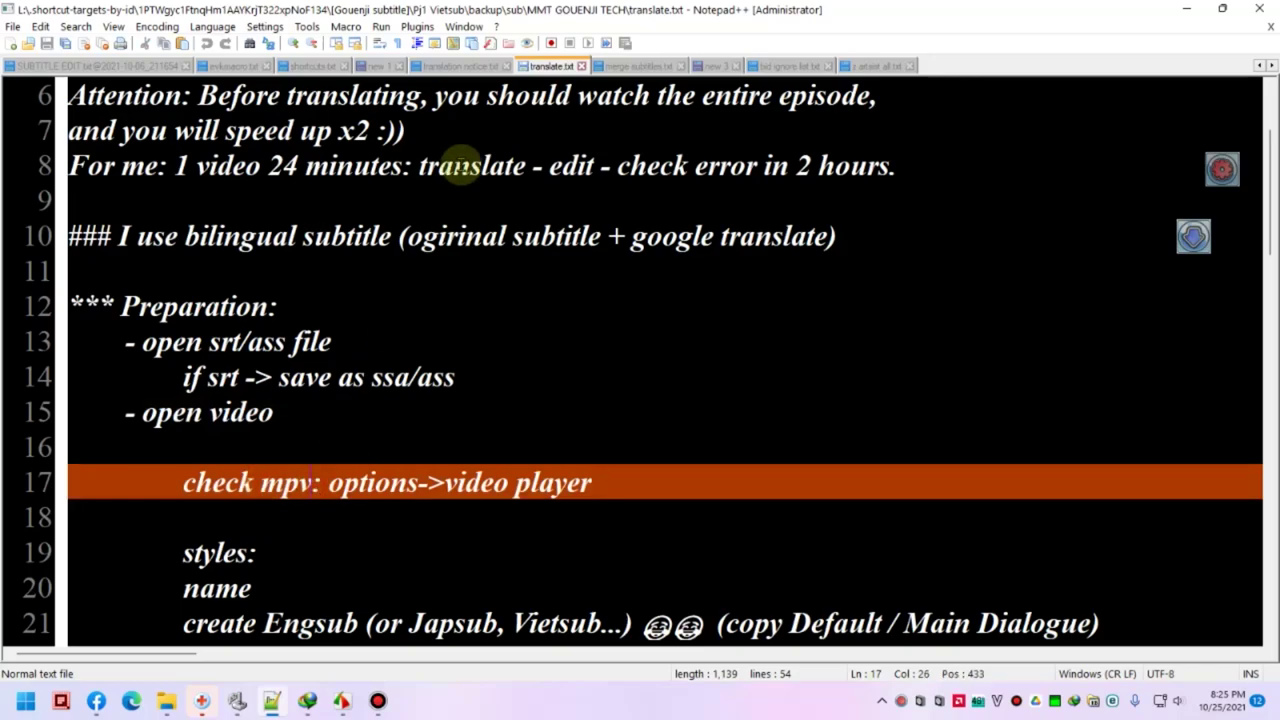
pyautogui.press('super')
pyautogui.press('super')
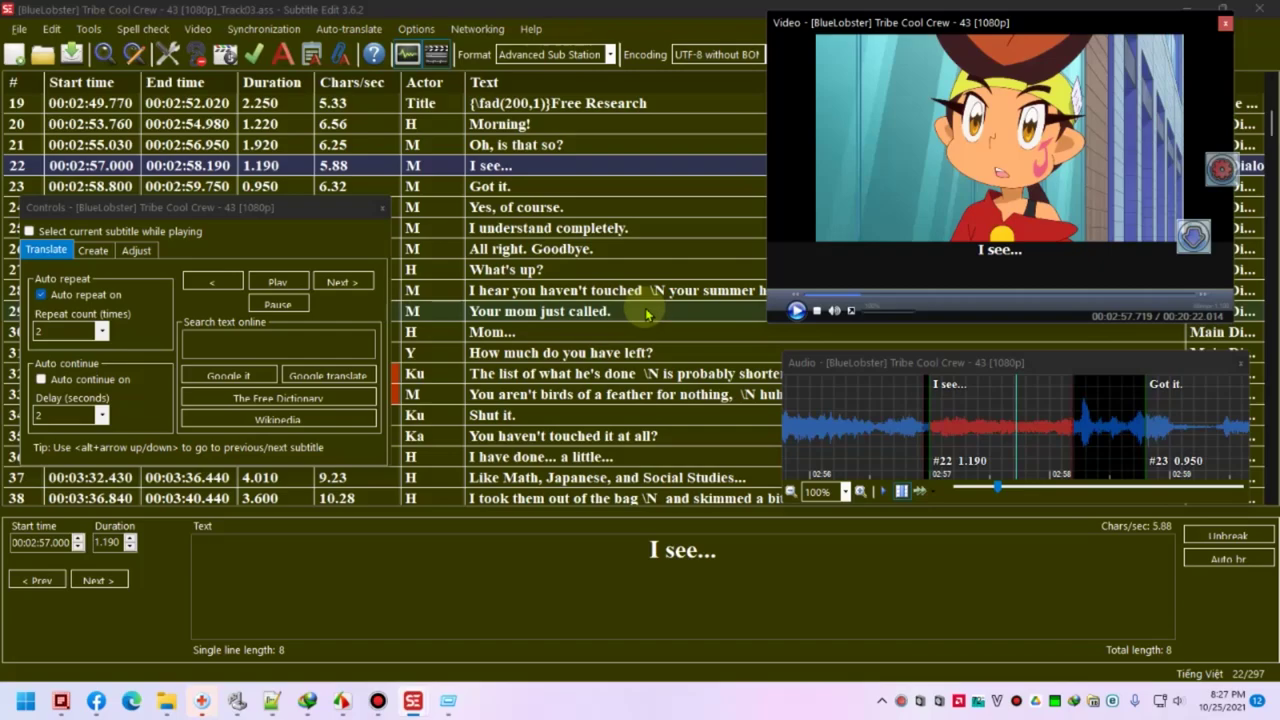
# - Open the Video player settings in Subtitle Edit to check the mpv video engine
pyautogui.click(432, 30)
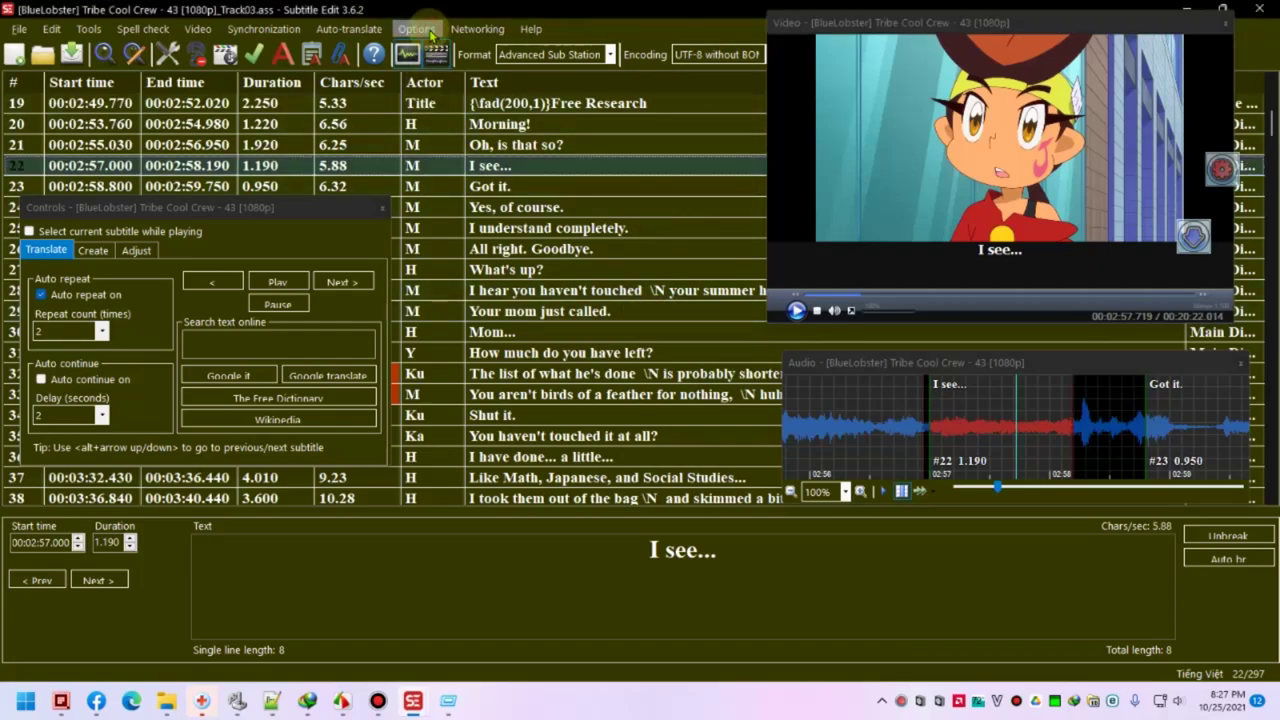
pyautogui.click(464, 48)
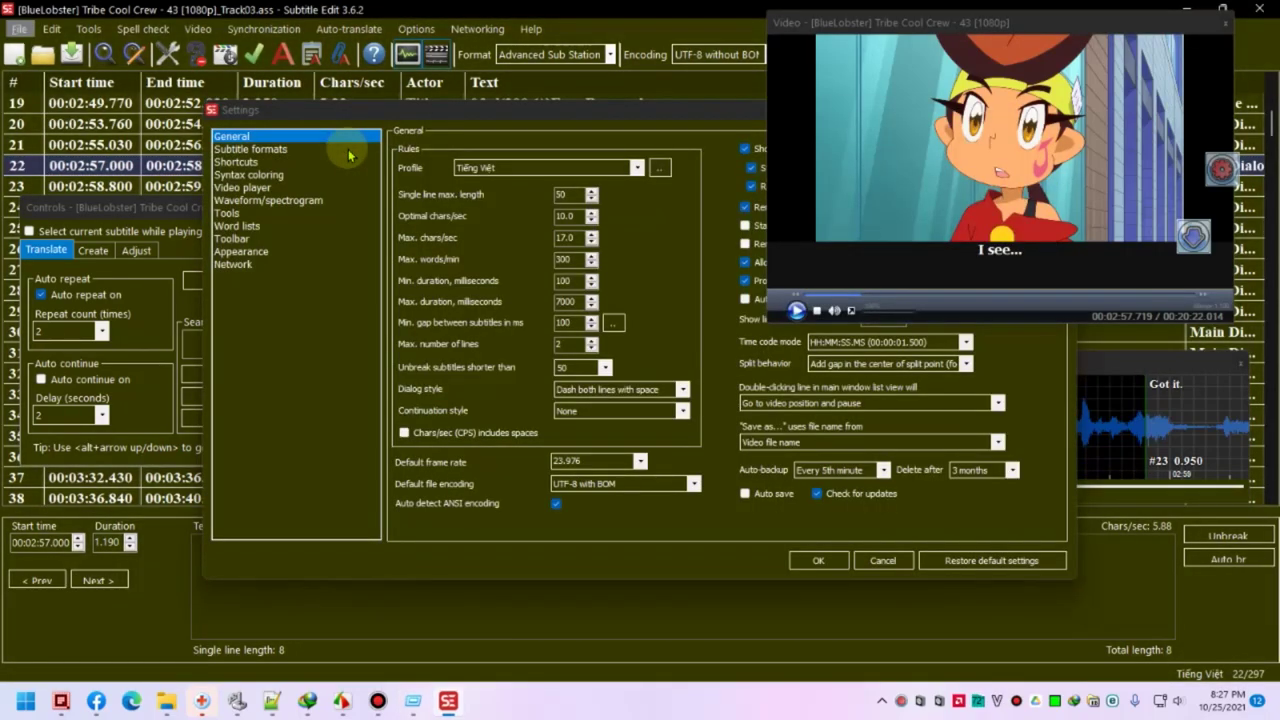
pyautogui.click(270, 189)
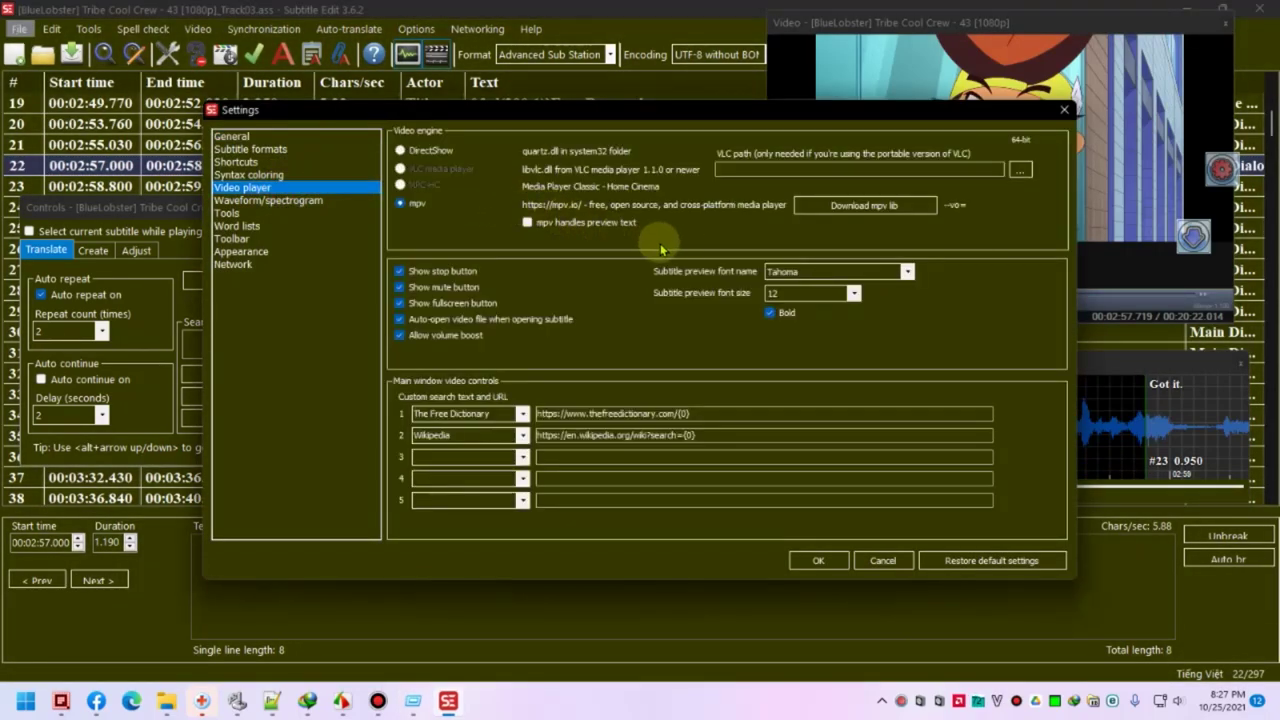
# - Enable mpv handling of the preview text, play the video briefly to check it, and close the floating Controls window
pyautogui.click(527, 222)
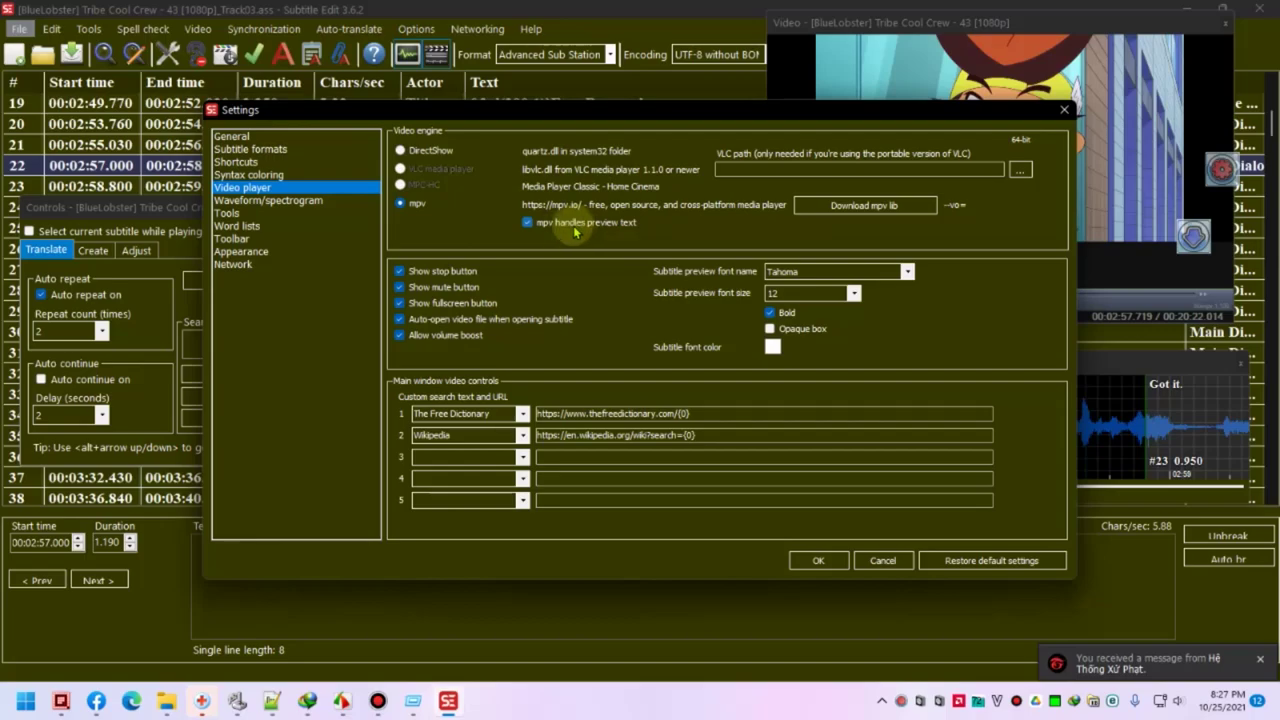
pyautogui.click(817, 560)
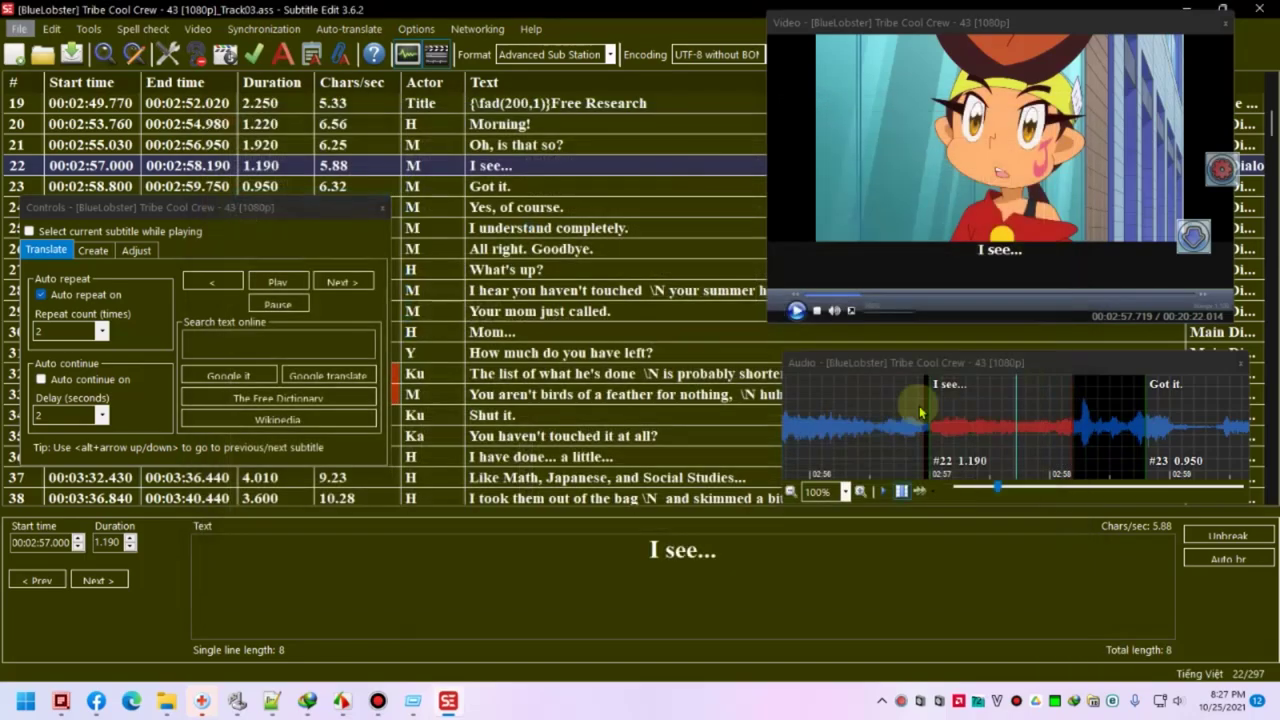
pyautogui.click(798, 311)
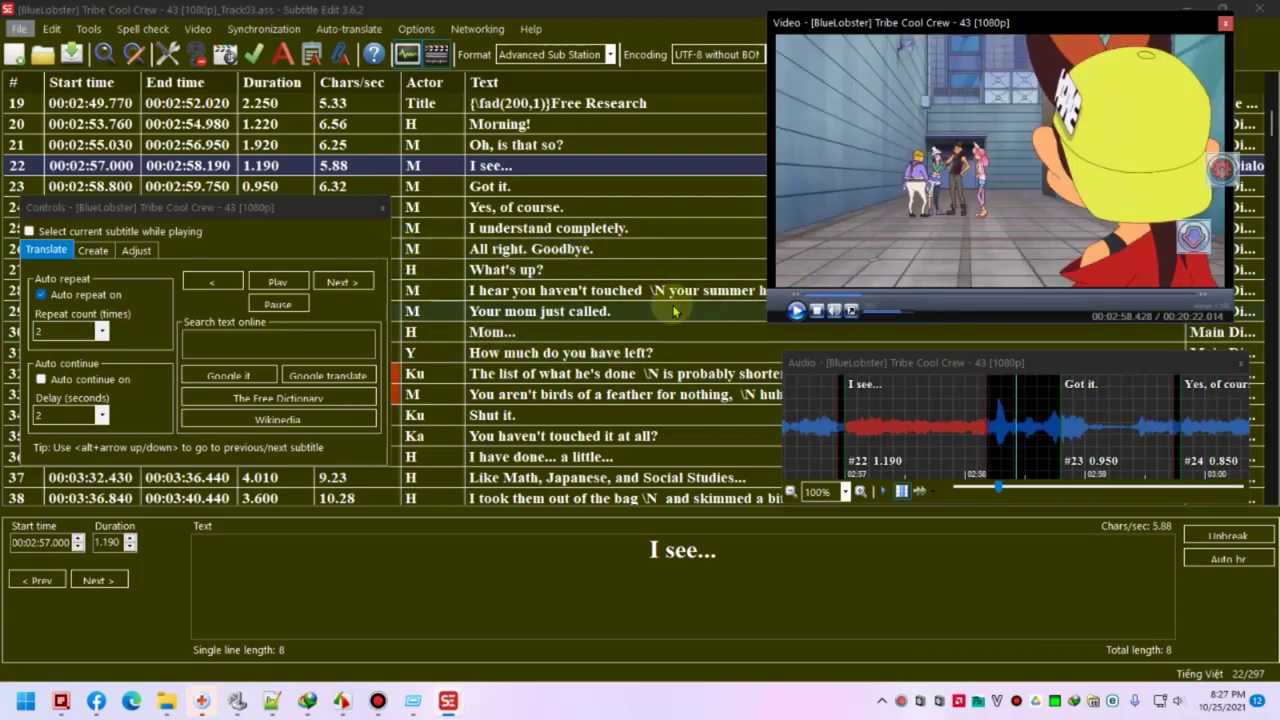
pyautogui.click(381, 208)
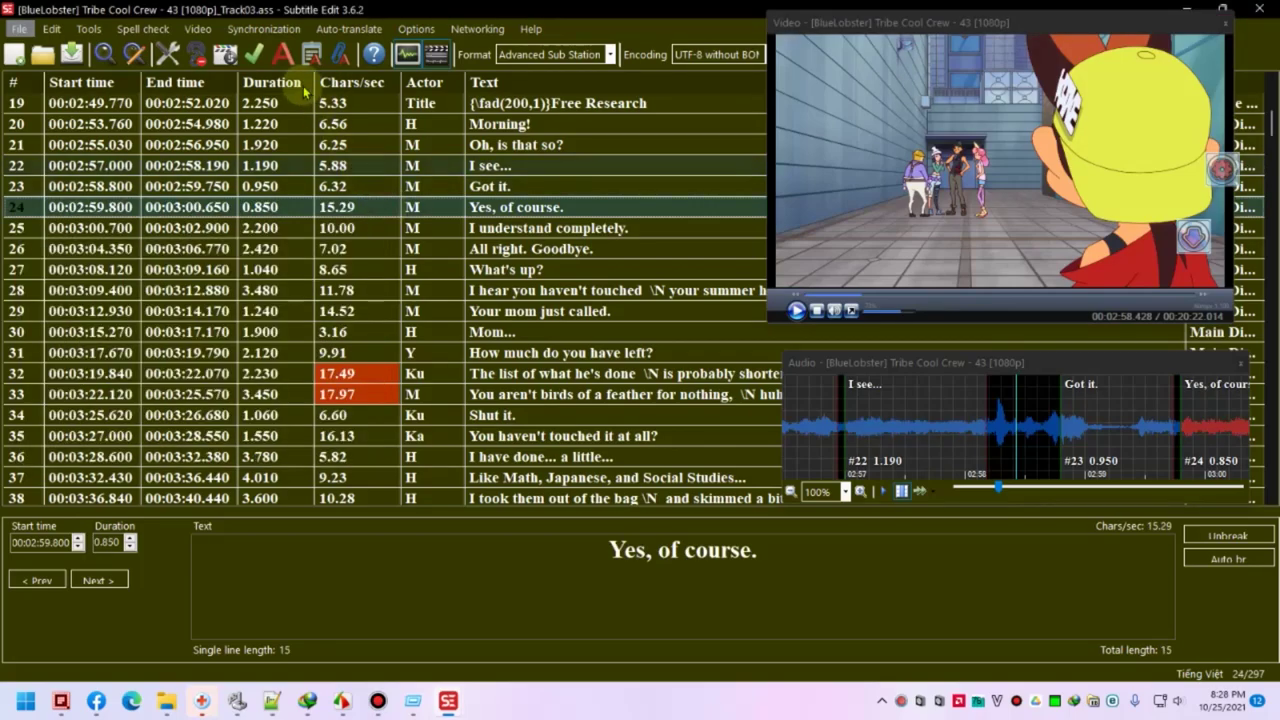
# - In the Advanced Sub Station Alpha properties, take the script's video resolution from the current video
pyautogui.click(311, 56)
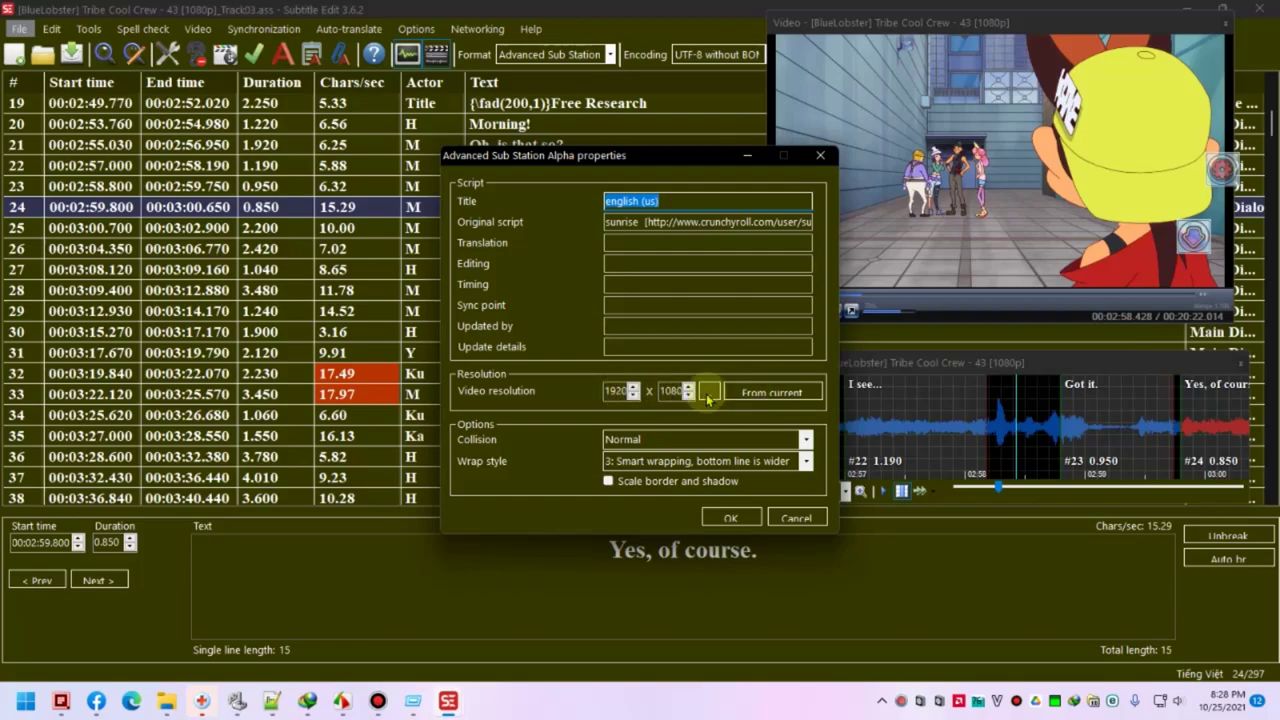
pyautogui.click(621, 391)
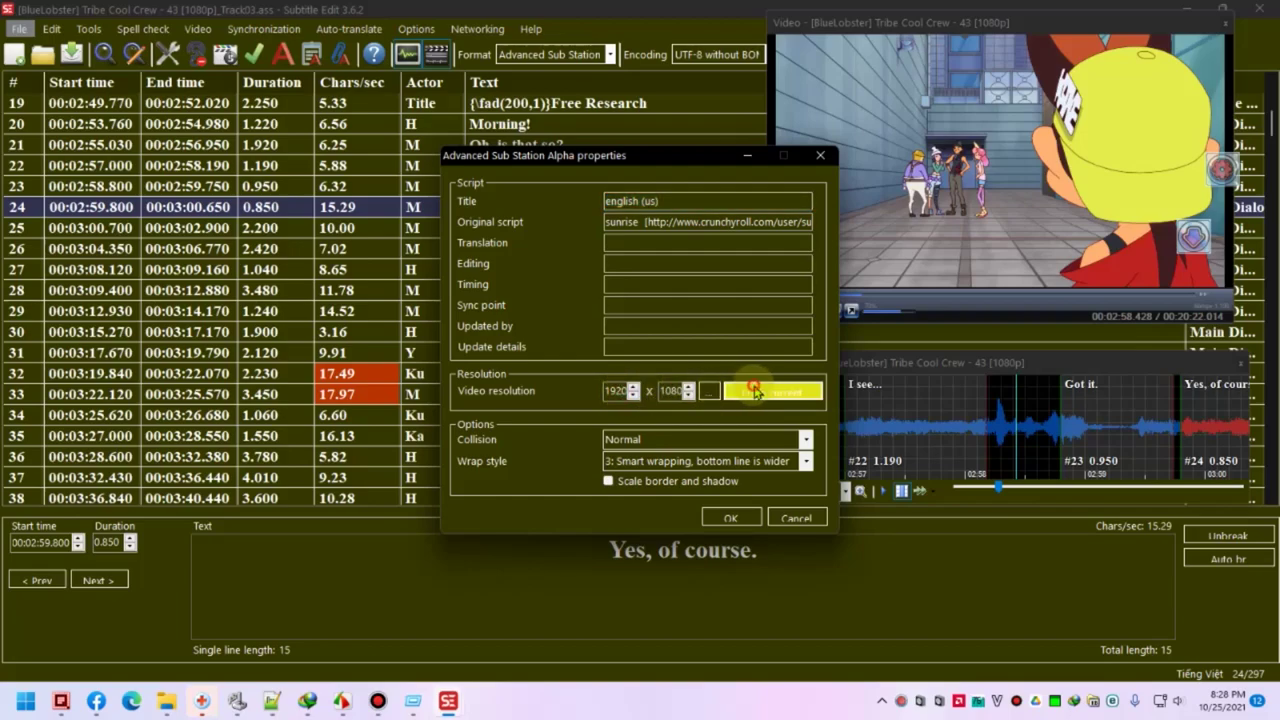
pyautogui.click(763, 391)
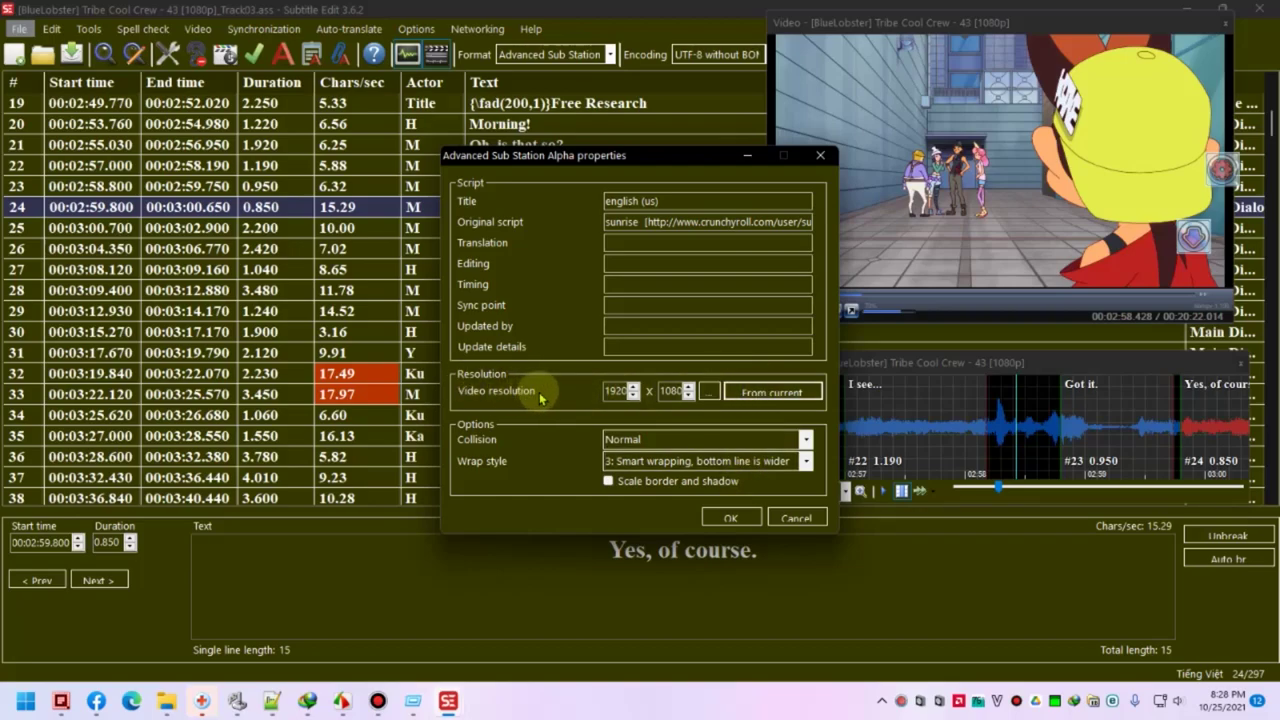
# - Choose wrap style "3: Smart wrapping, bottom line is wider" and accept the Advanced Sub Station Alpha properties
pyautogui.click(805, 462)
pyautogui.click(523, 471)
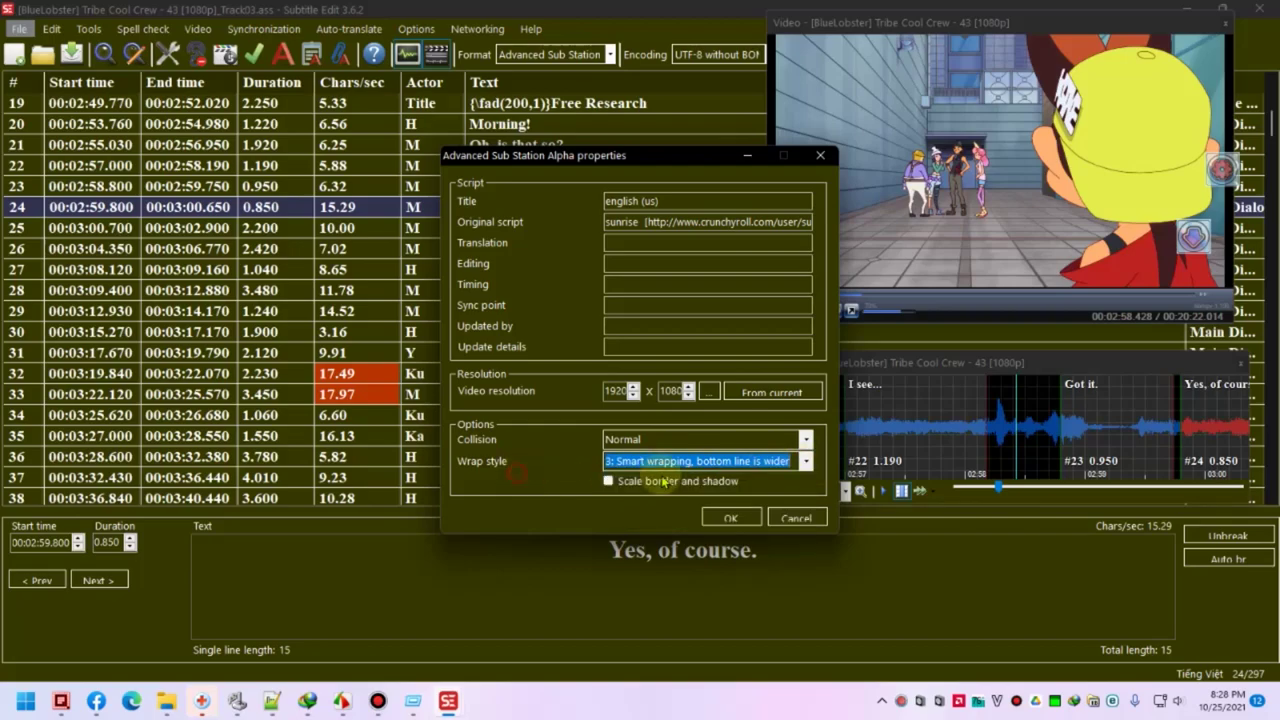
pyautogui.click(810, 463)
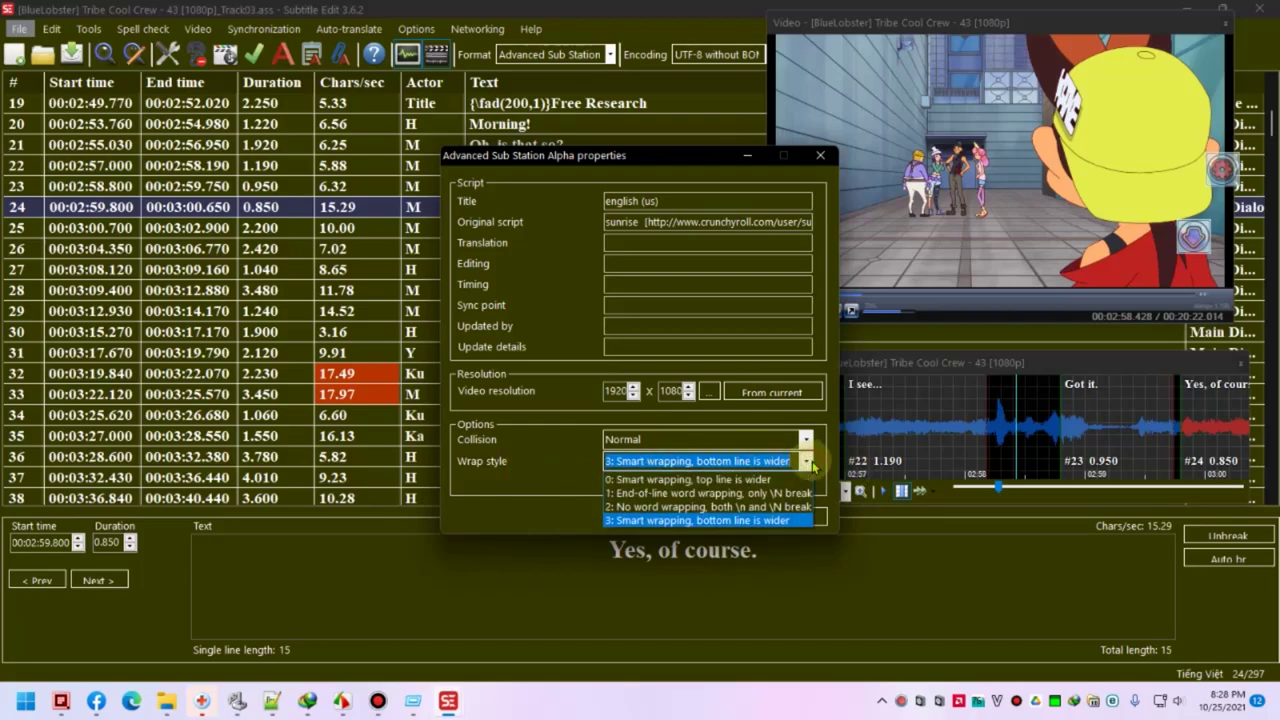
pyautogui.click(750, 521)
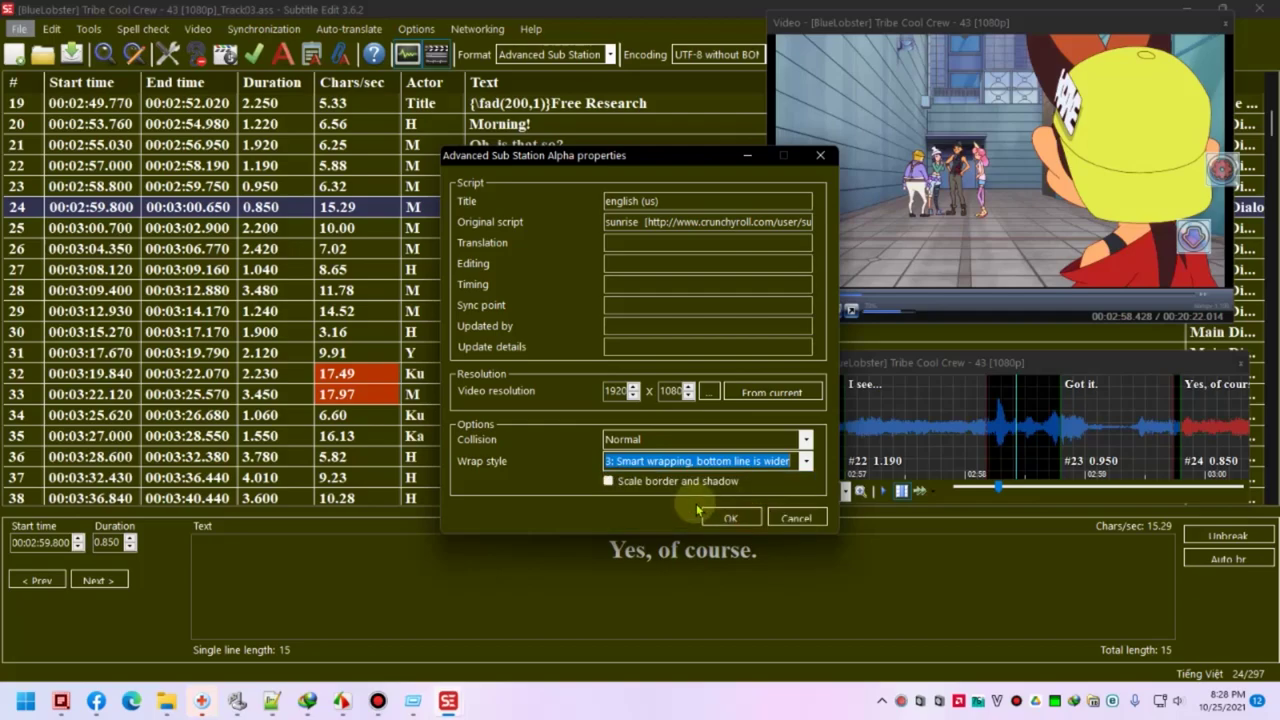
pyautogui.click(680, 461)
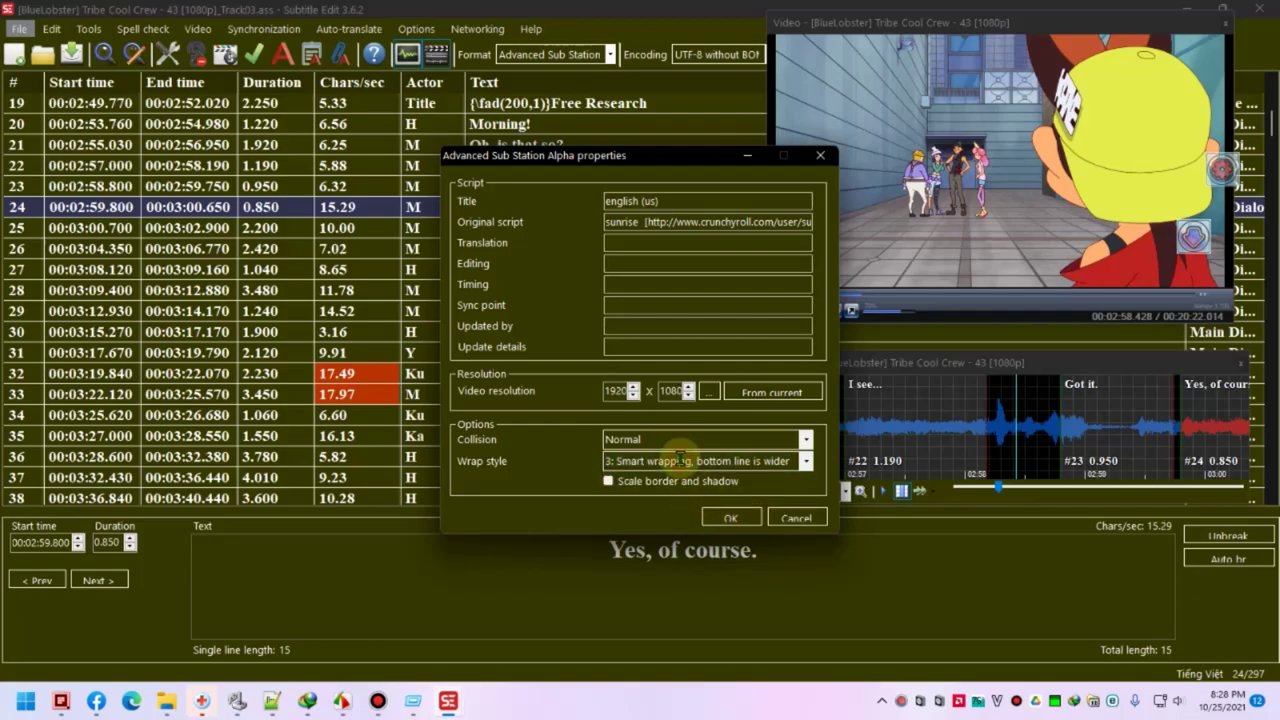
pyautogui.click(731, 518)
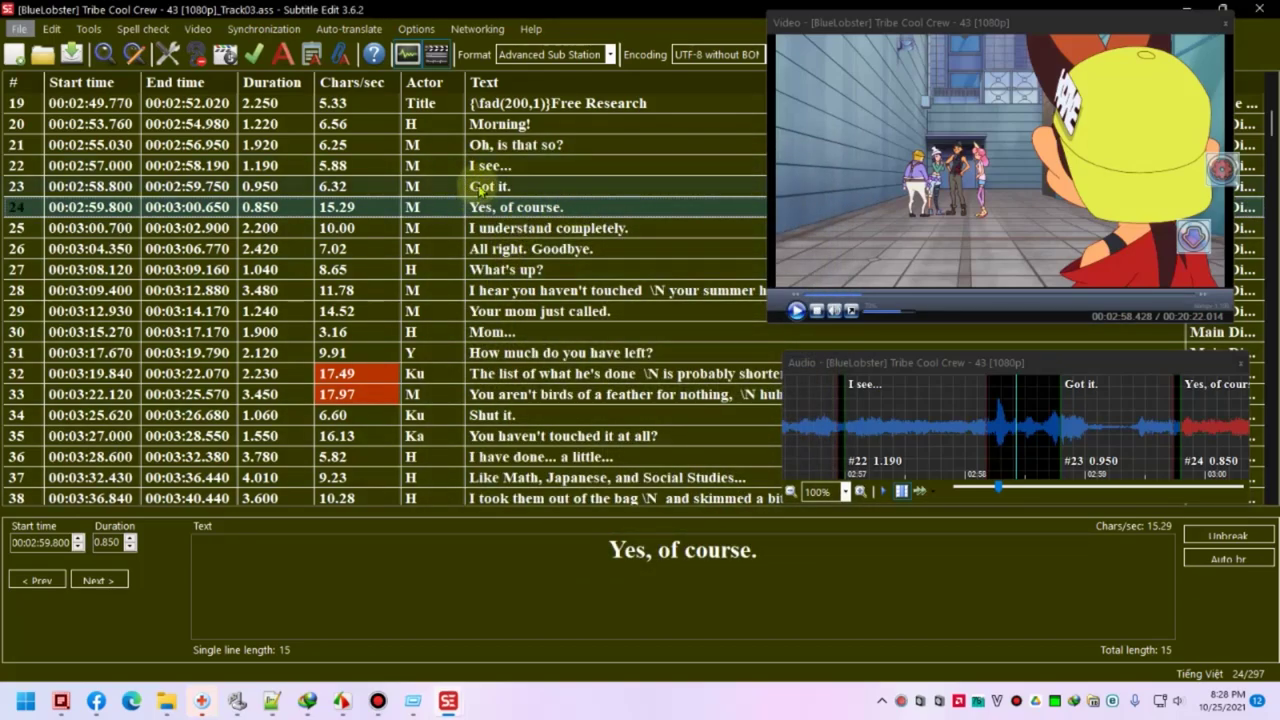
# - Open the subtitle styles from line 25 and consult the font sizes by resolution in the Notepad++ translate.txt notes
pyautogui.click(575, 228)
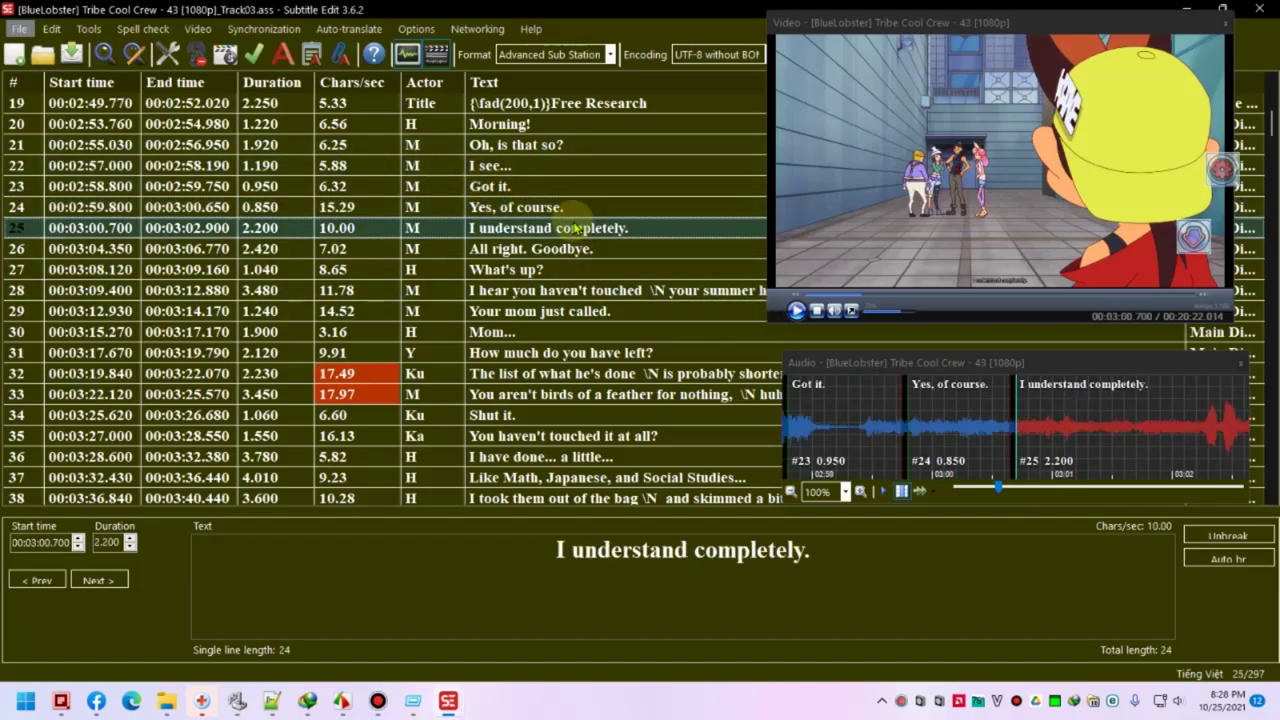
pyautogui.click(291, 60)
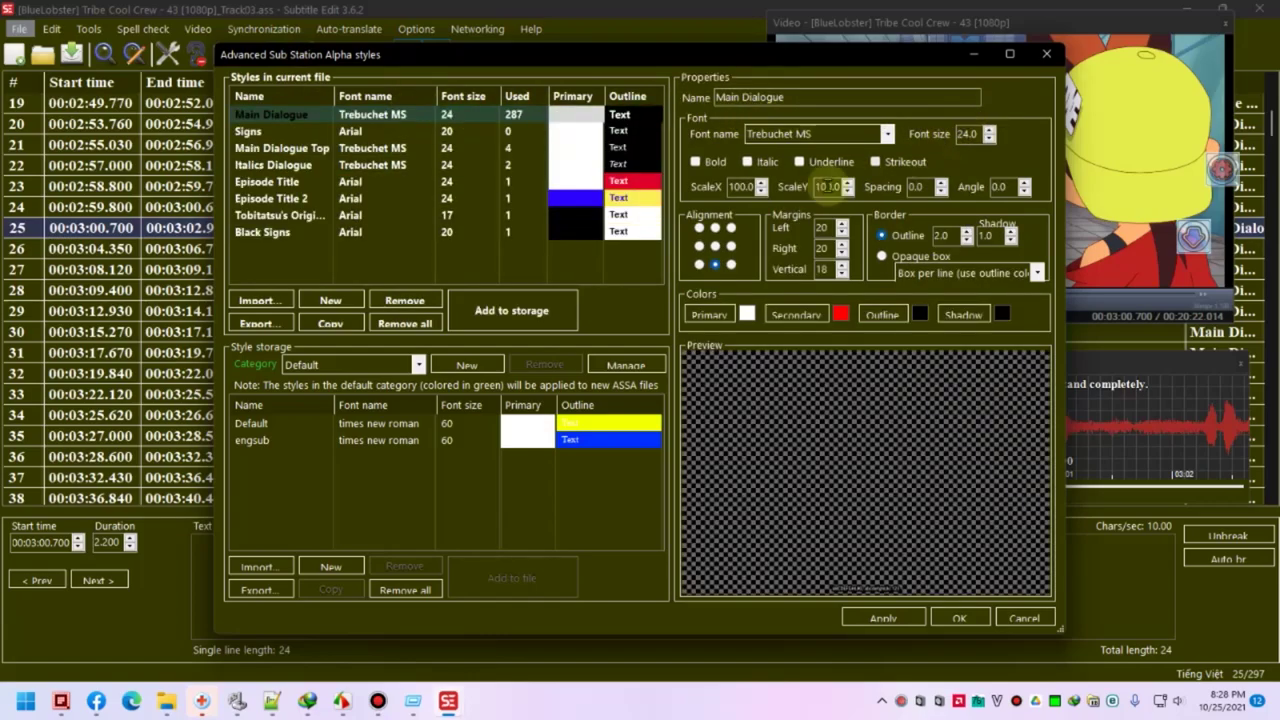
pyautogui.click(272, 700)
pyautogui.click(278, 697)
pyautogui.click(278, 697)
pyautogui.scroll(-3, 297, 462)
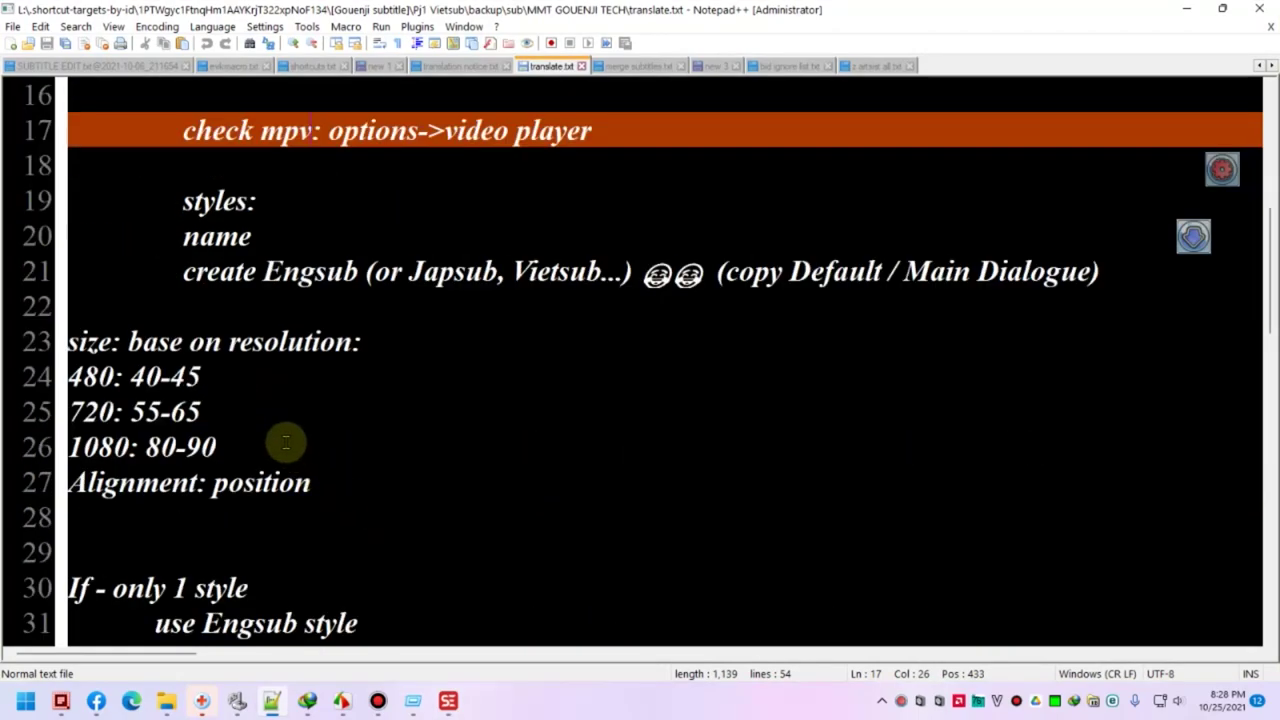
pyautogui.moveTo(250, 448); pyautogui.dragTo(55, 378)
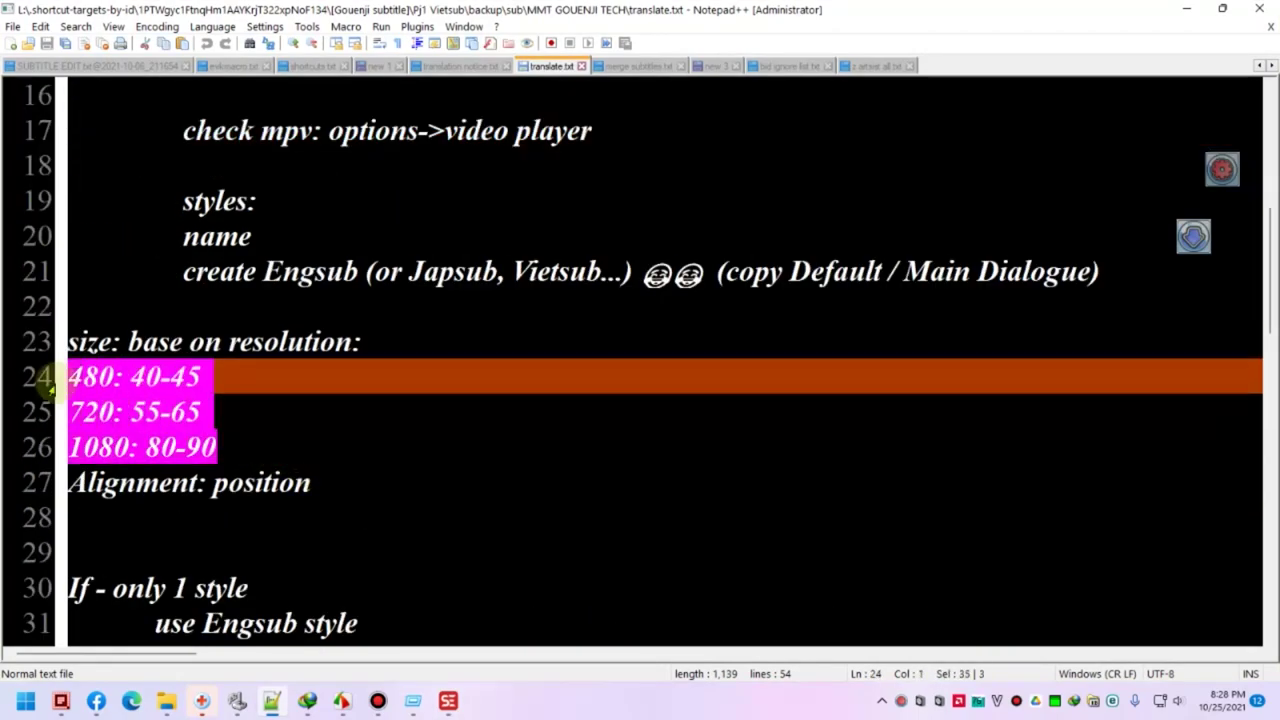
pyautogui.click(135, 385)
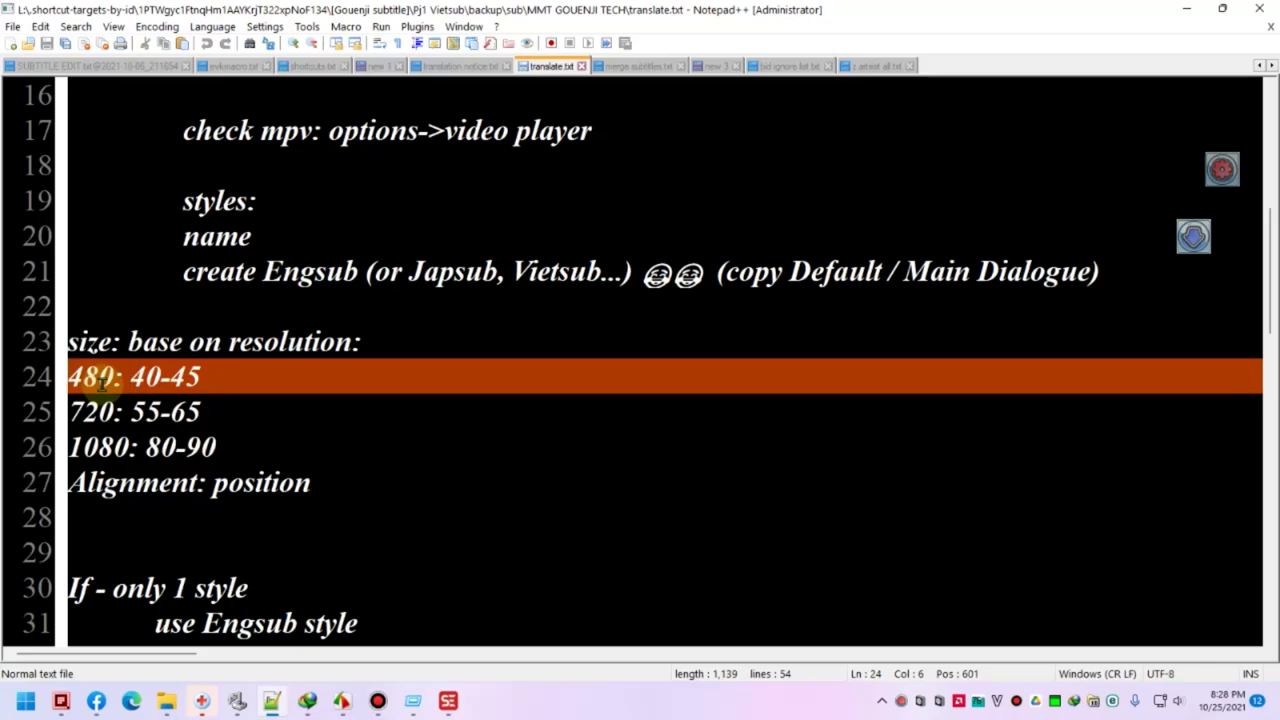
pyautogui.moveTo(115, 378); pyautogui.dragTo(100, 377)
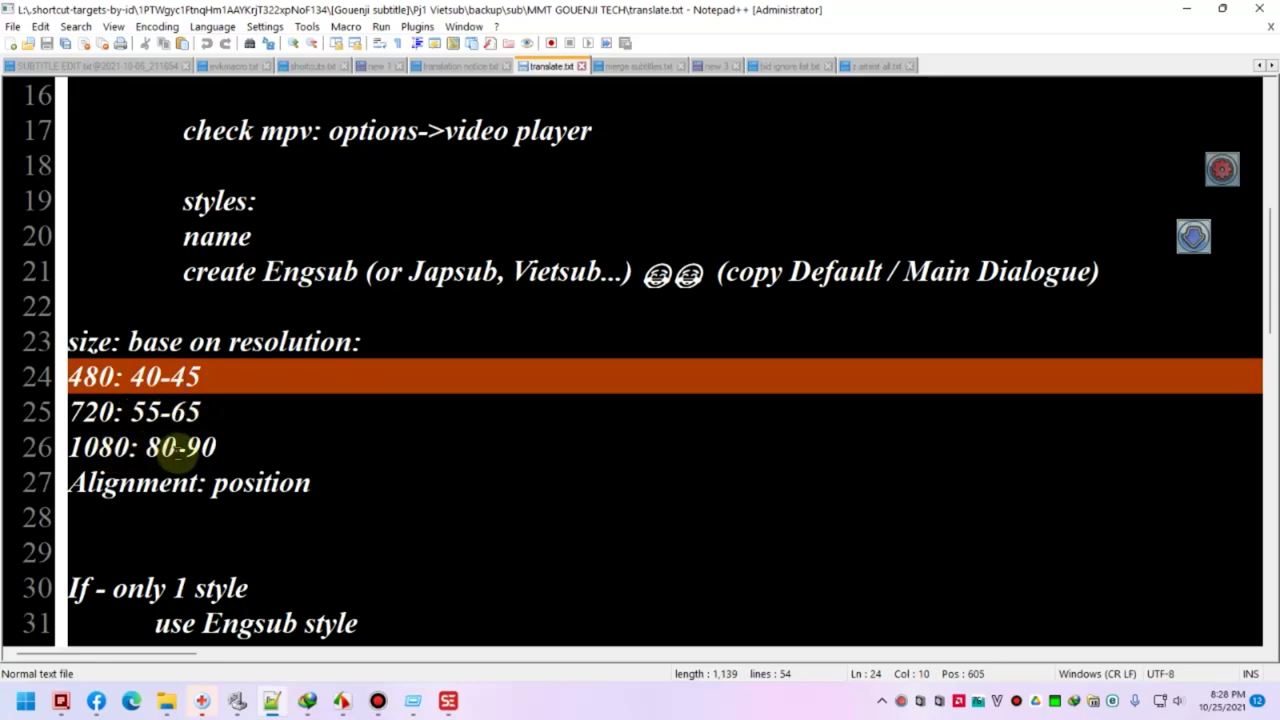
# - Switch back to the Subtitle Edit styles, set the Main Dialogue font size to 85, and apply it
pyautogui.moveTo(447, 700)
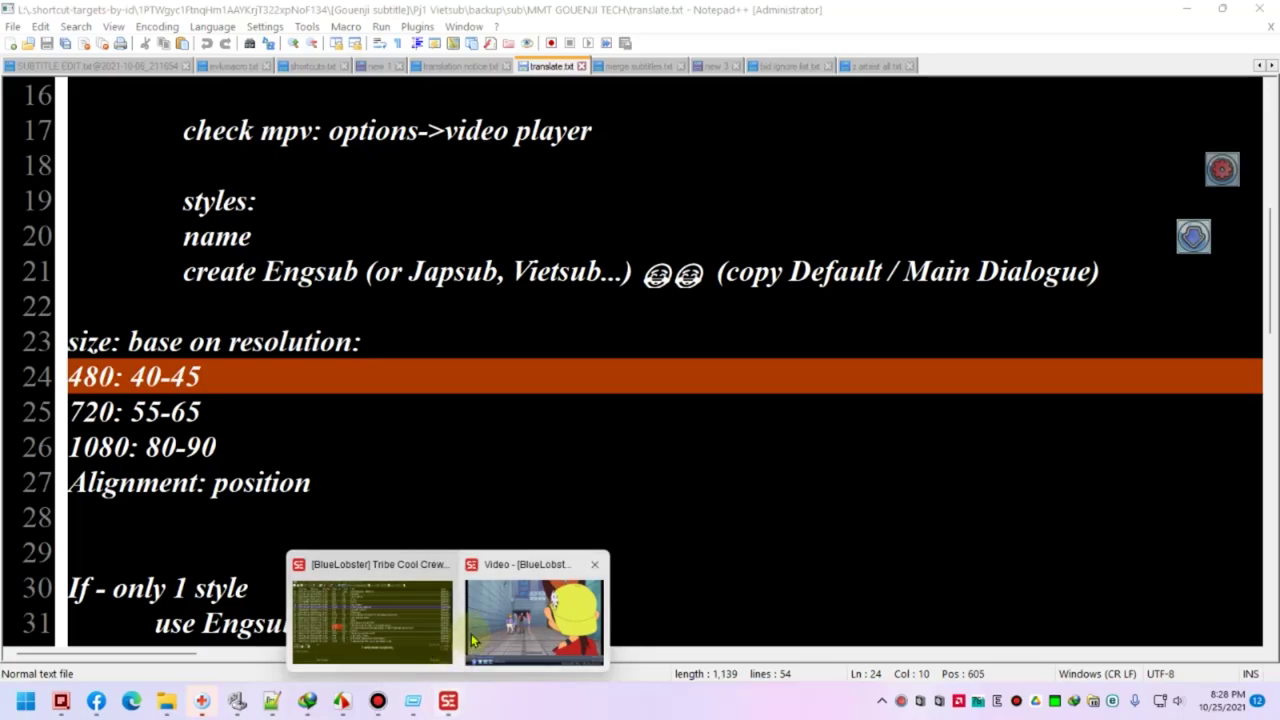
pyautogui.moveTo(487, 632)
pyautogui.click(414, 624)
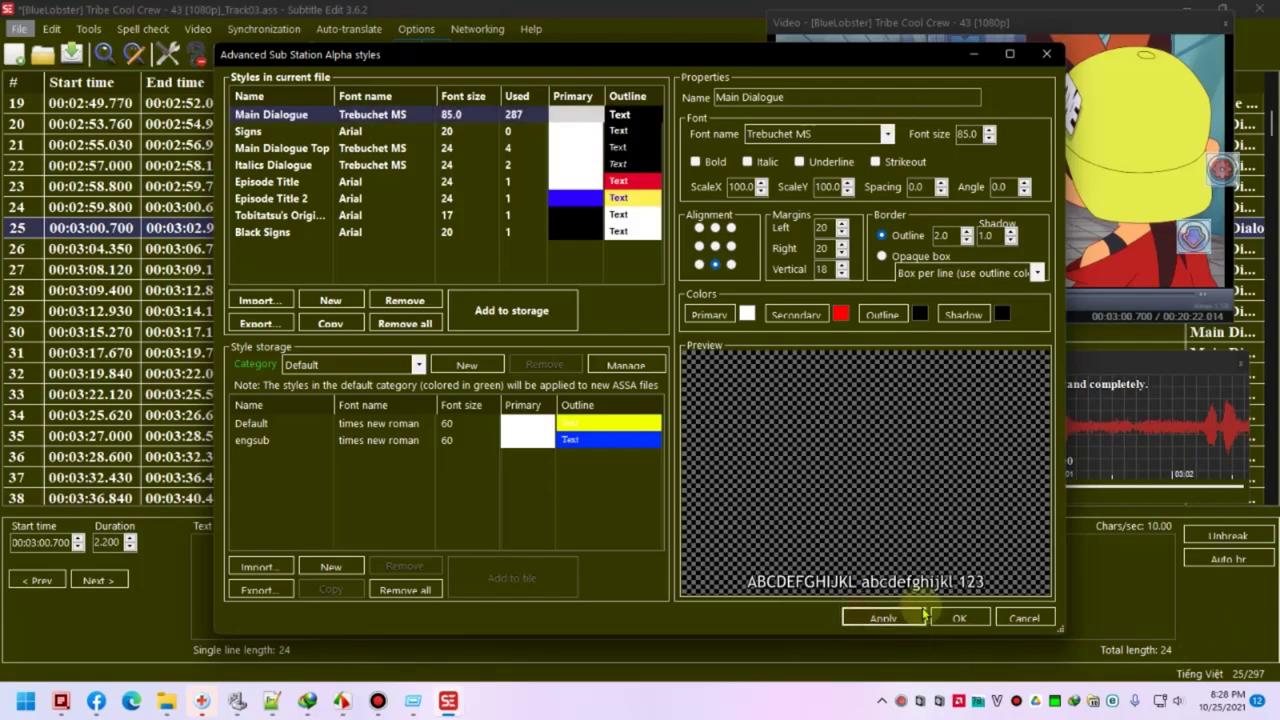
pyautogui.click(958, 618)
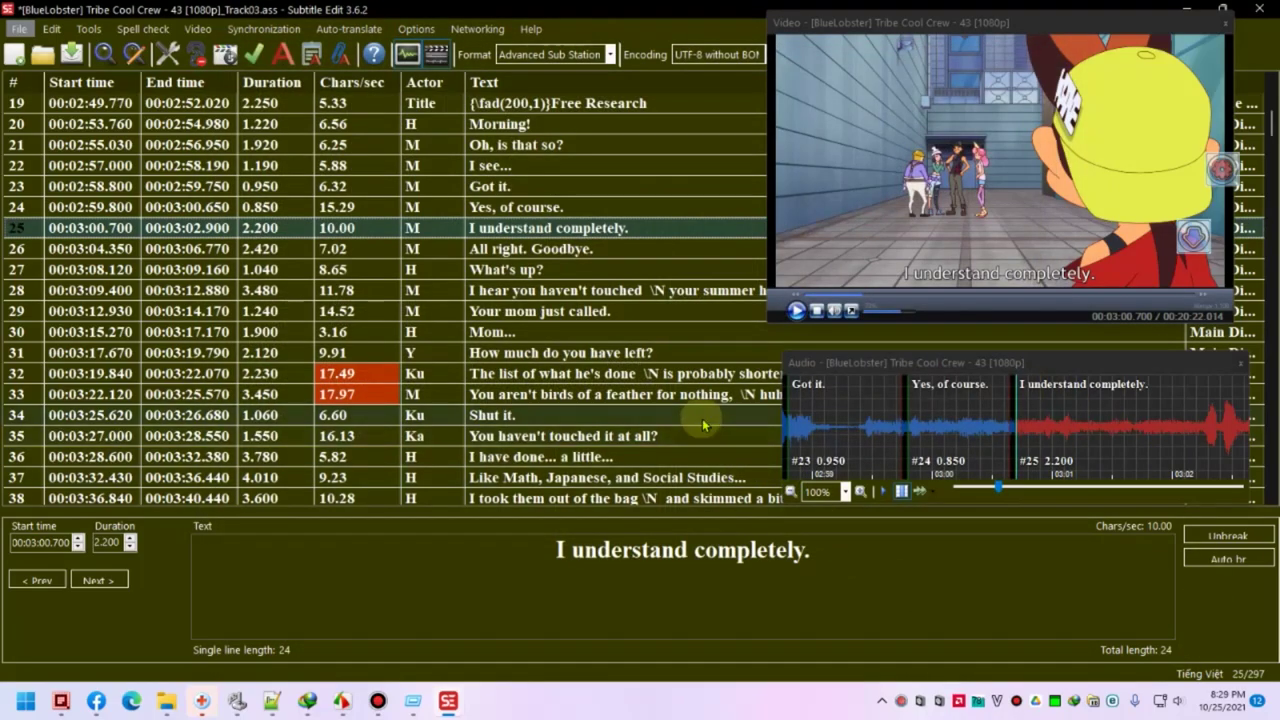
# - Play line 25 briefly in the video to check the Main Dialogue subtitle size
pyautogui.click(796, 311)
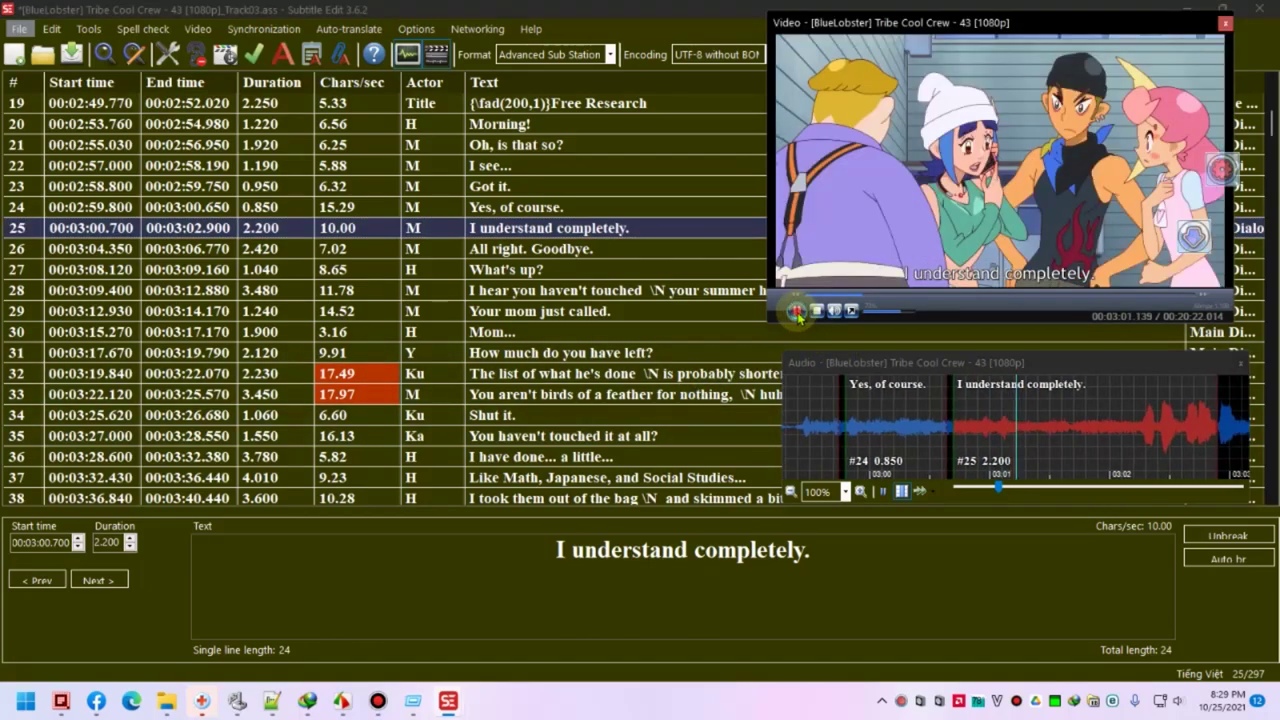
pyautogui.click(796, 311)
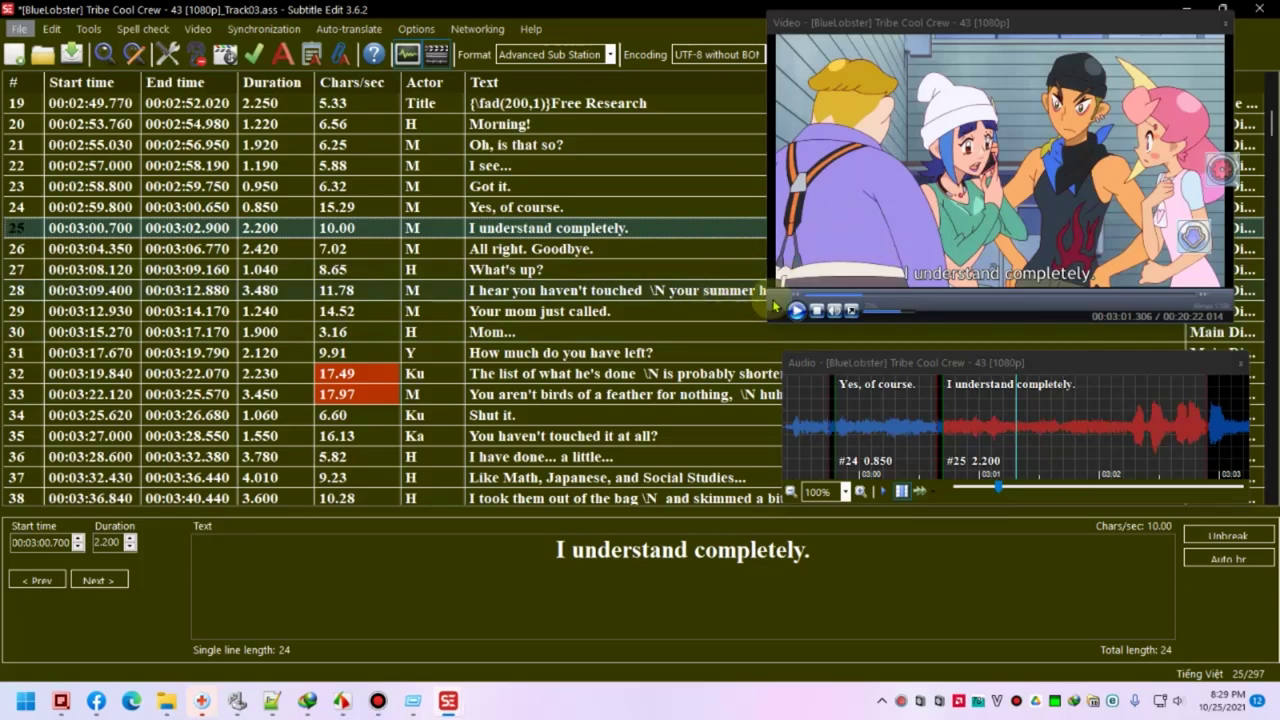
pyautogui.moveTo(448, 700)
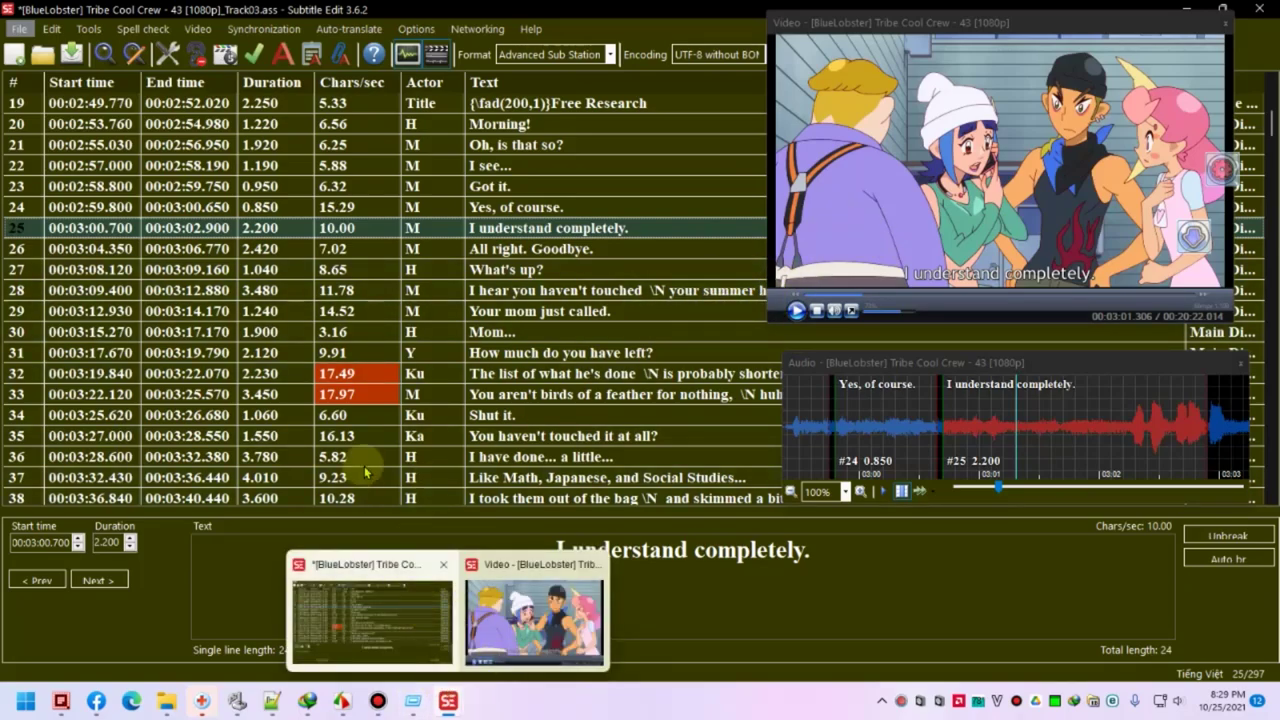
# - Reopen the subtitle styles, give Main Dialogue a turquoise outline colour, and make its text bold
pyautogui.click(281, 62)
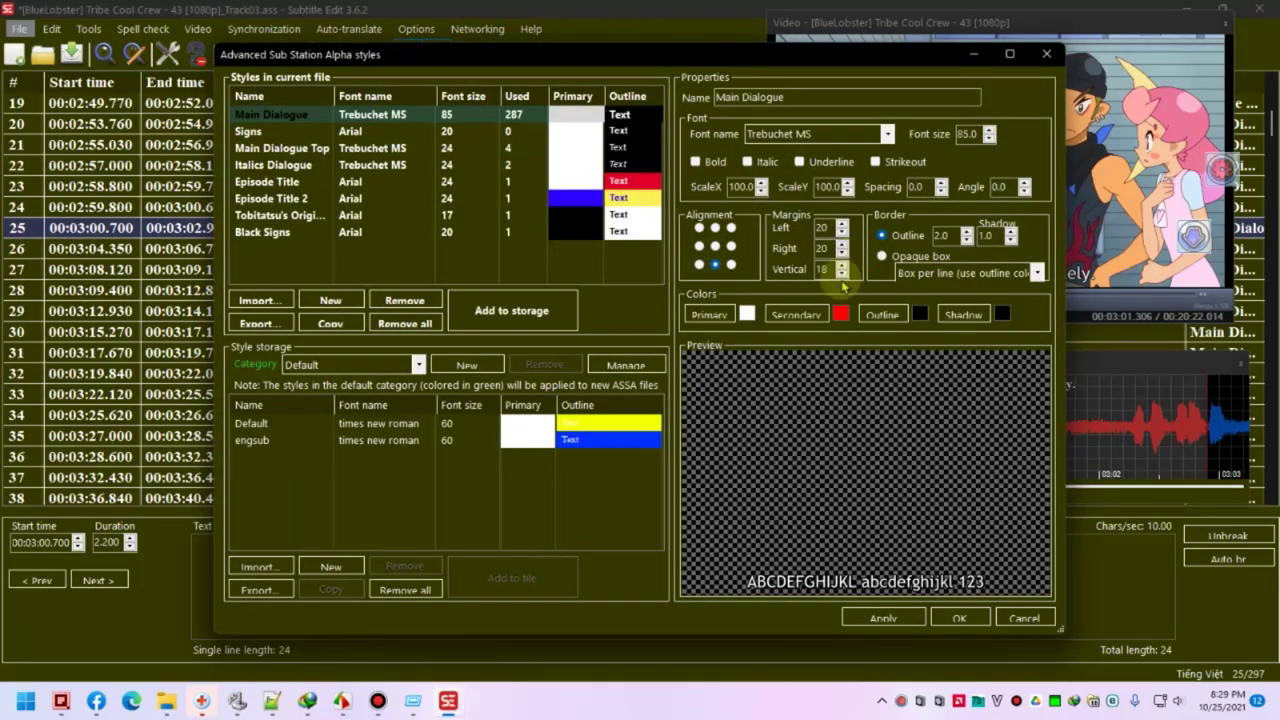
pyautogui.click(482, 252)
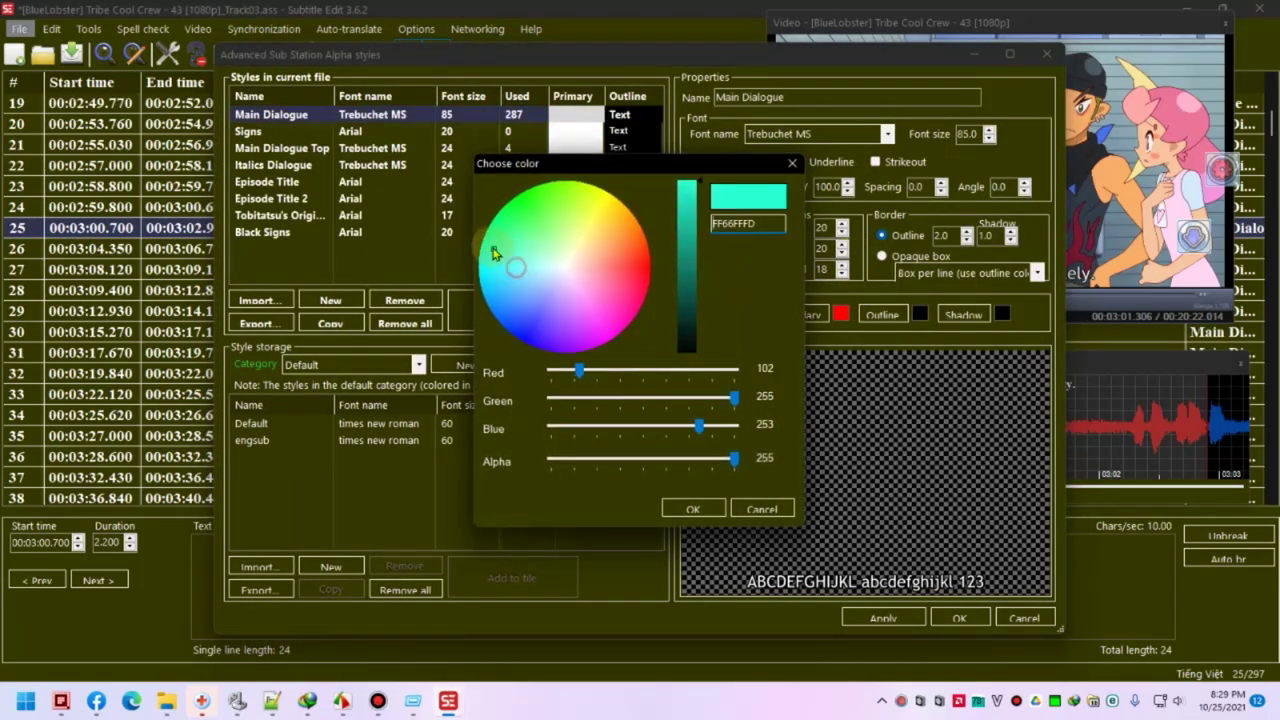
pyautogui.click(692, 509)
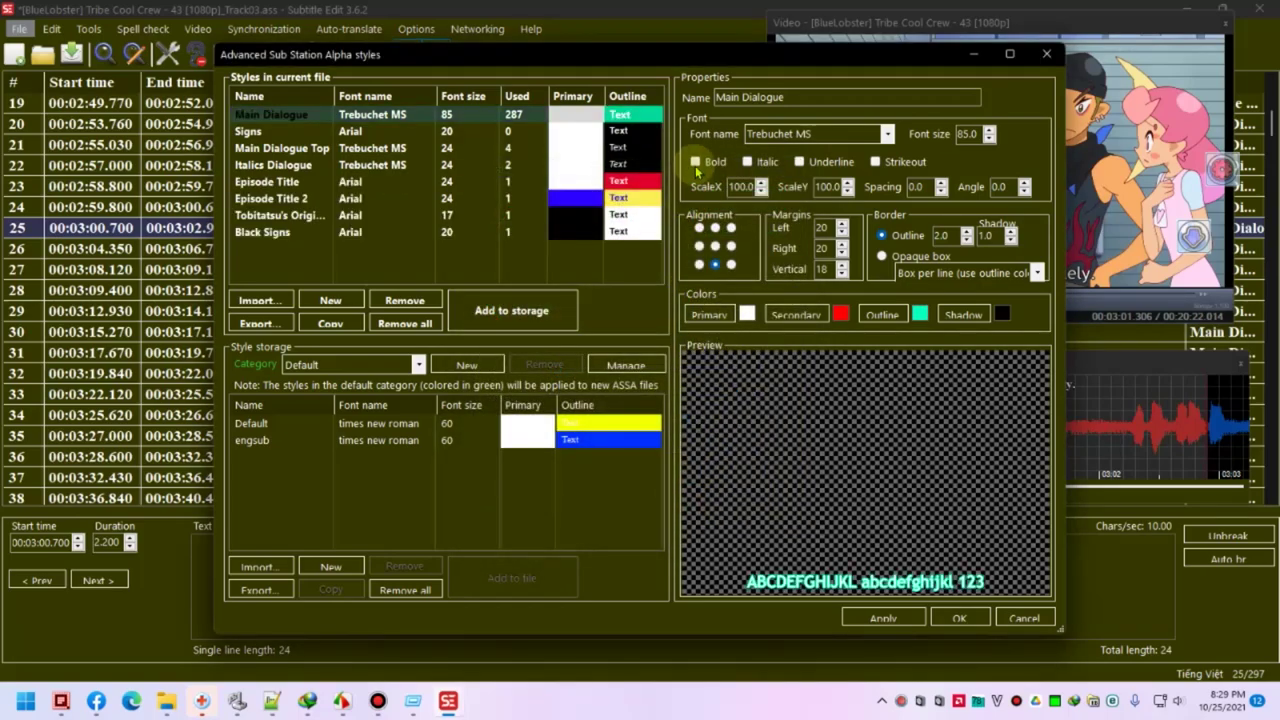
pyautogui.click(695, 162)
# - Change the Main Dialogue font to the "uvn van" typeface and apply the style
pyautogui.click(763, 133)
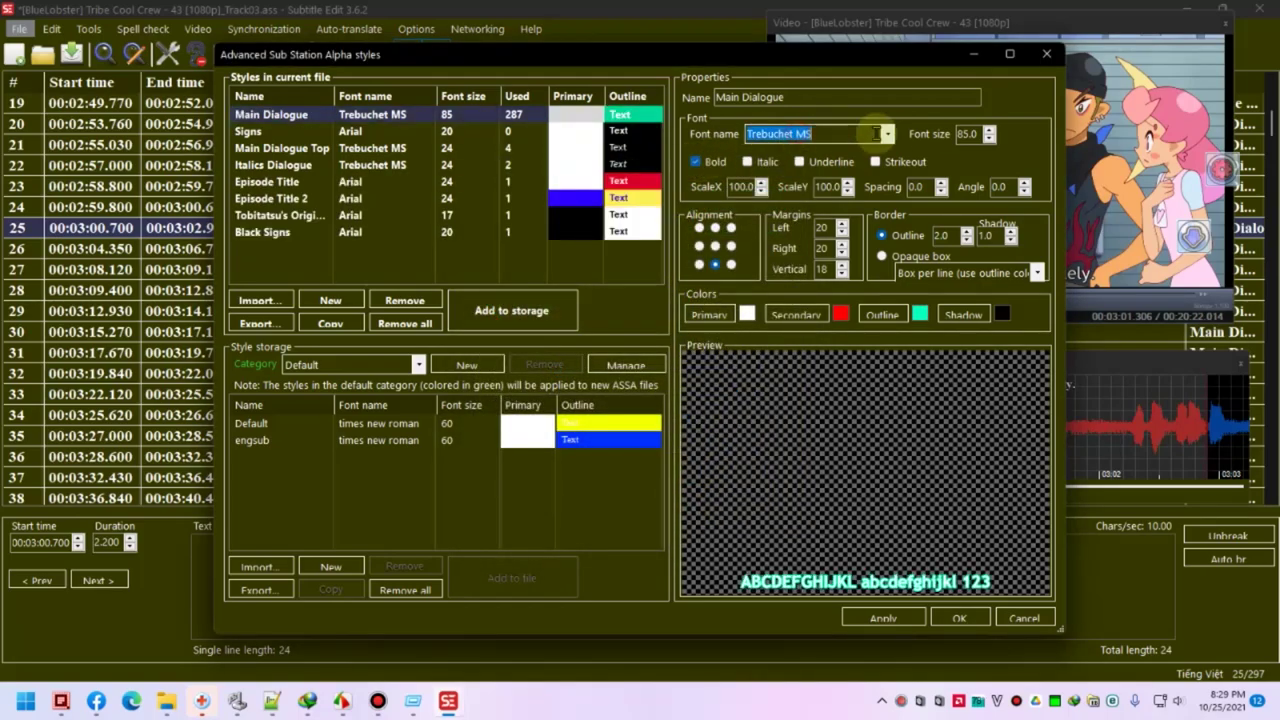
pyautogui.click(887, 133)
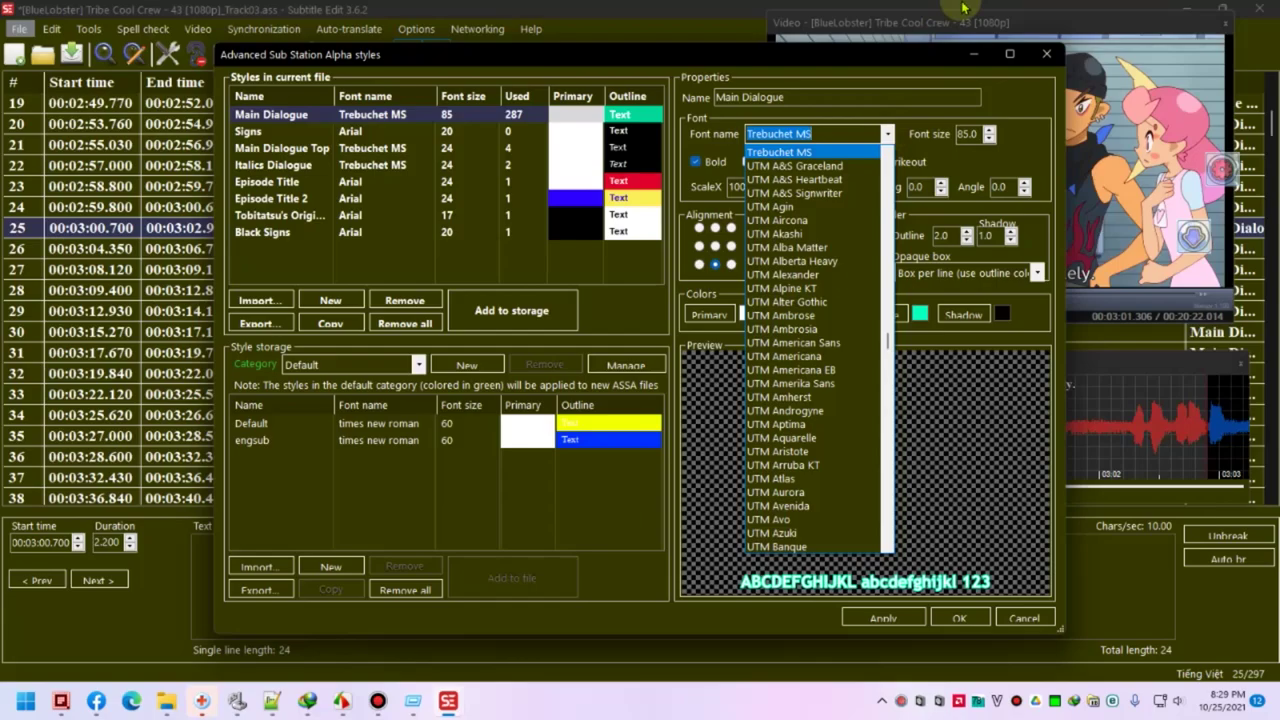
pyautogui.write('uvn van')
pyautogui.press('Return')
pyautogui.click(862, 617)
pyautogui.click(953, 618)
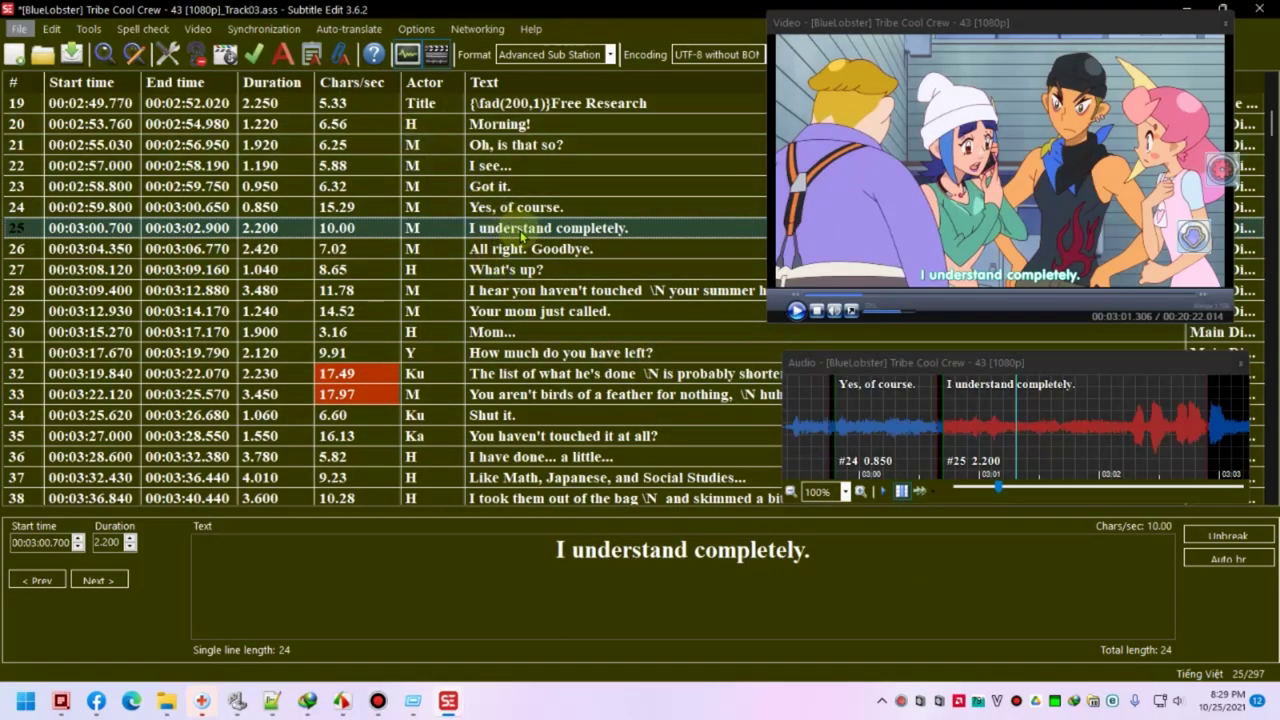
# - Go to subtitle line 10 near the beginning of the list and check its styled text in the video preview
pyautogui.scroll(5, 520, 235)
pyautogui.click(518, 229)
pyautogui.scroll(1, 355, 222)
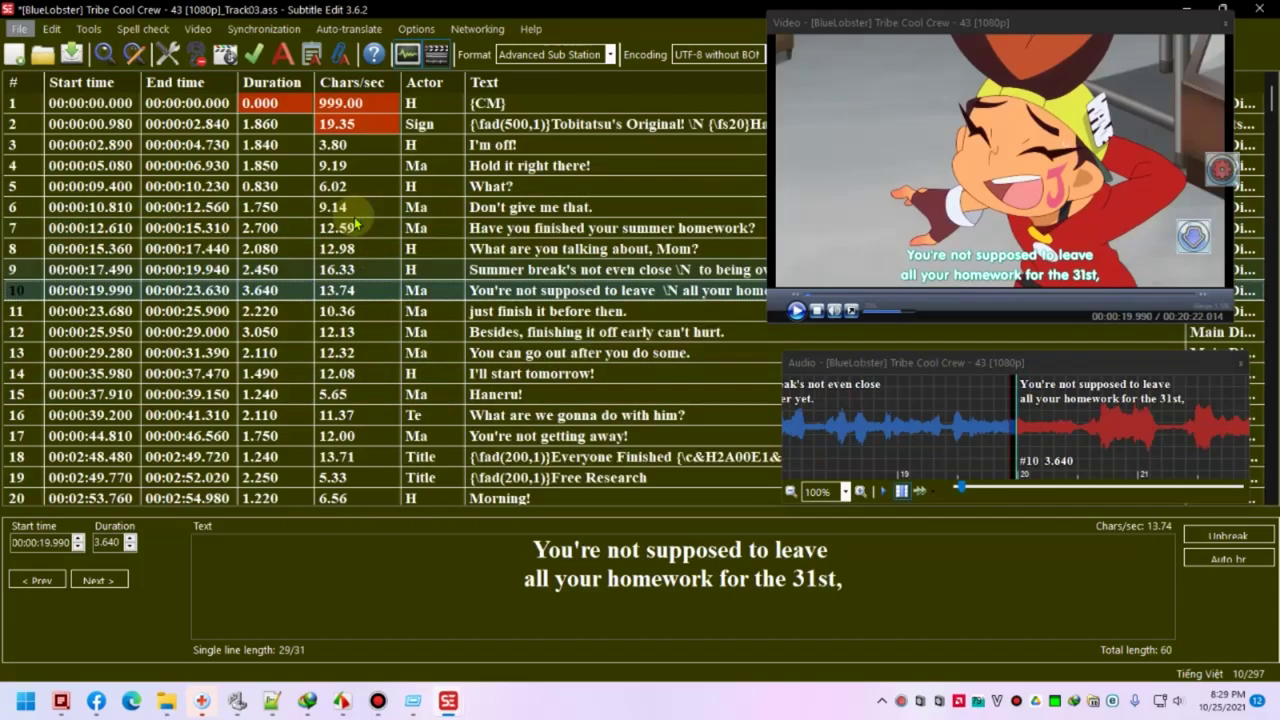
# - Switch to Notepad++ and review the style notes in translate.txt down to the "Alignment: position" line
pyautogui.scroll(-3, 355, 222)
pyautogui.click(269, 698)
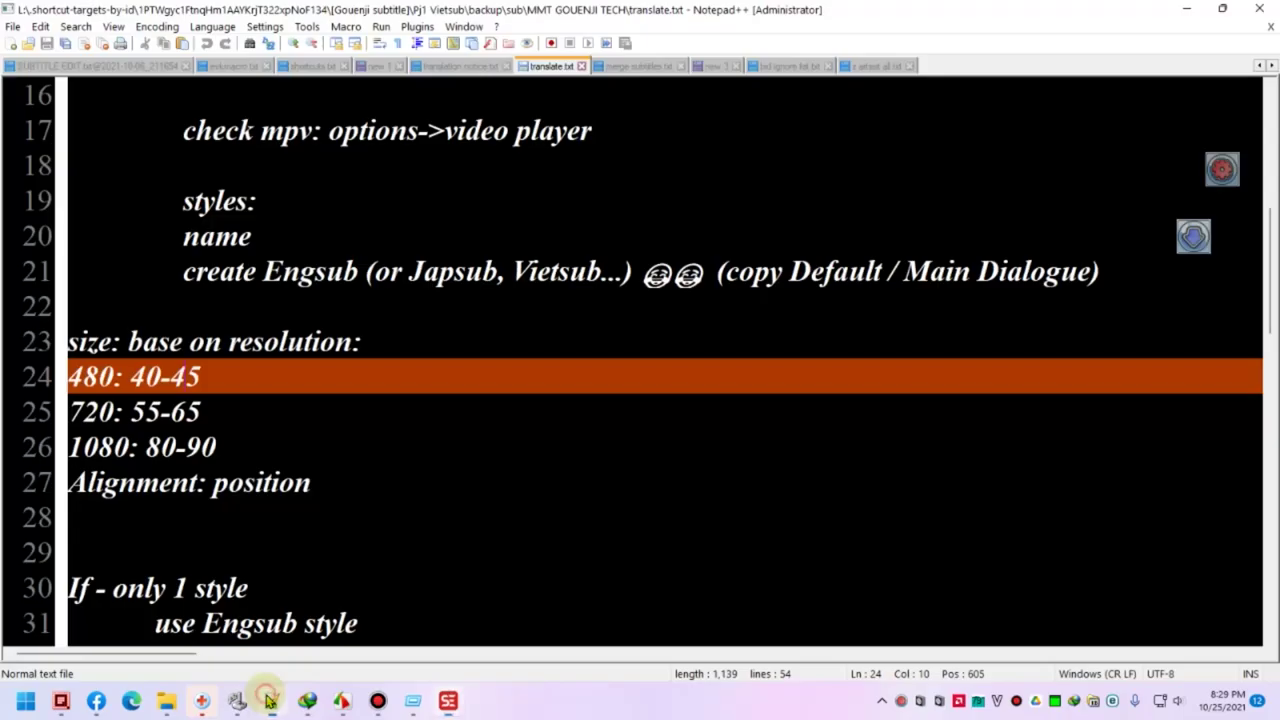
pyautogui.click(312, 505)
pyautogui.moveTo(320, 483); pyautogui.dragTo(140, 472)
pyautogui.click(213, 483)
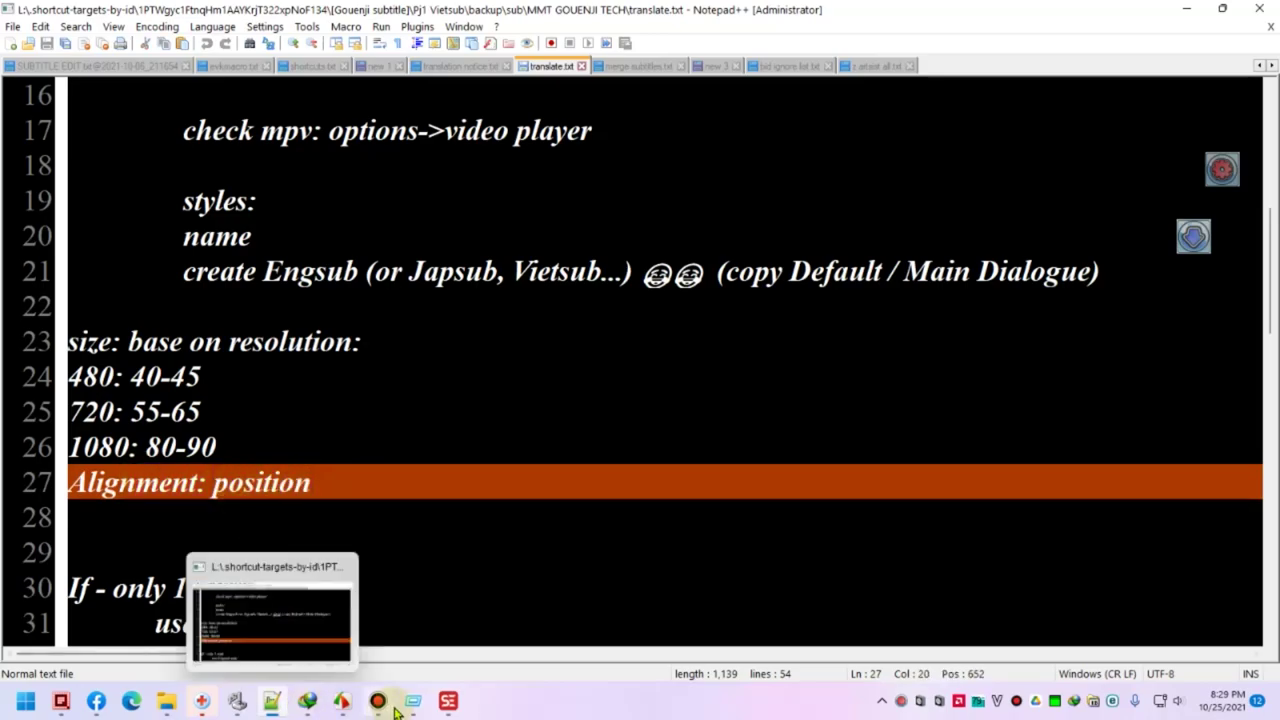
# - In Subtitle Edit, try the top and bottom alignments for the Main Dialogue style, ending on bottom center, and accept the styles
pyautogui.moveTo(458, 712)
pyautogui.click(392, 604)
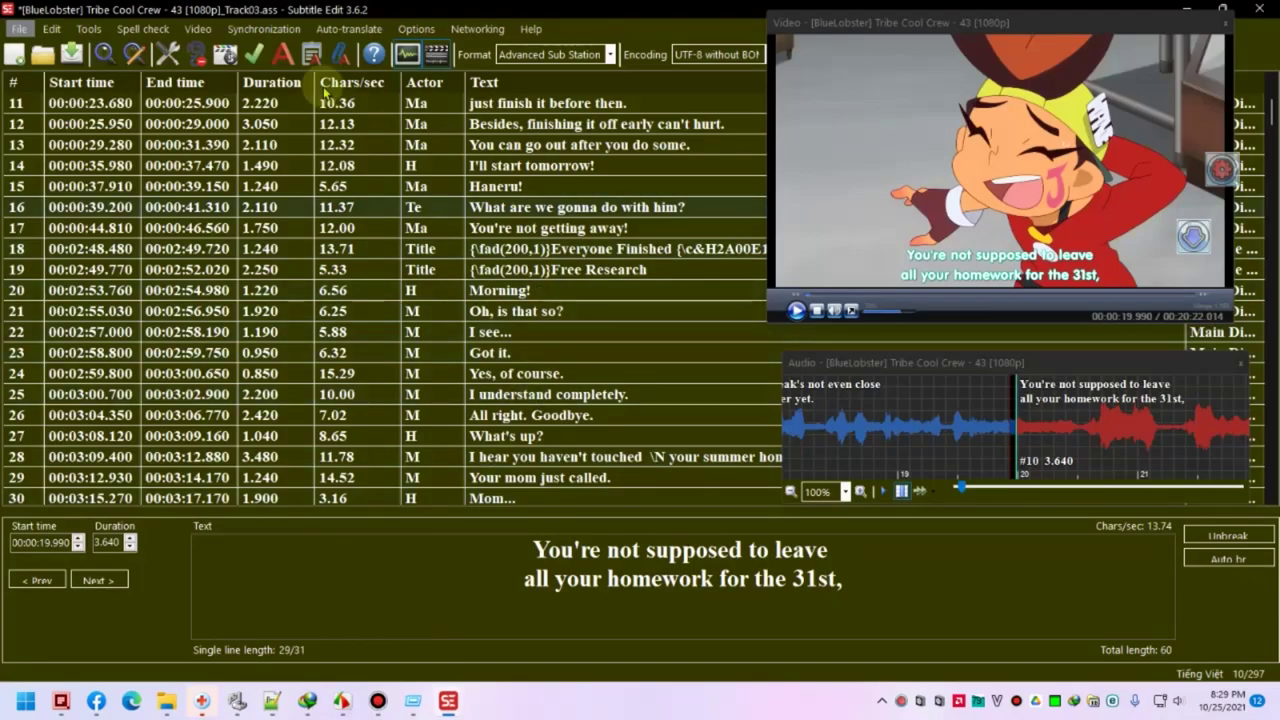
pyautogui.click(284, 54)
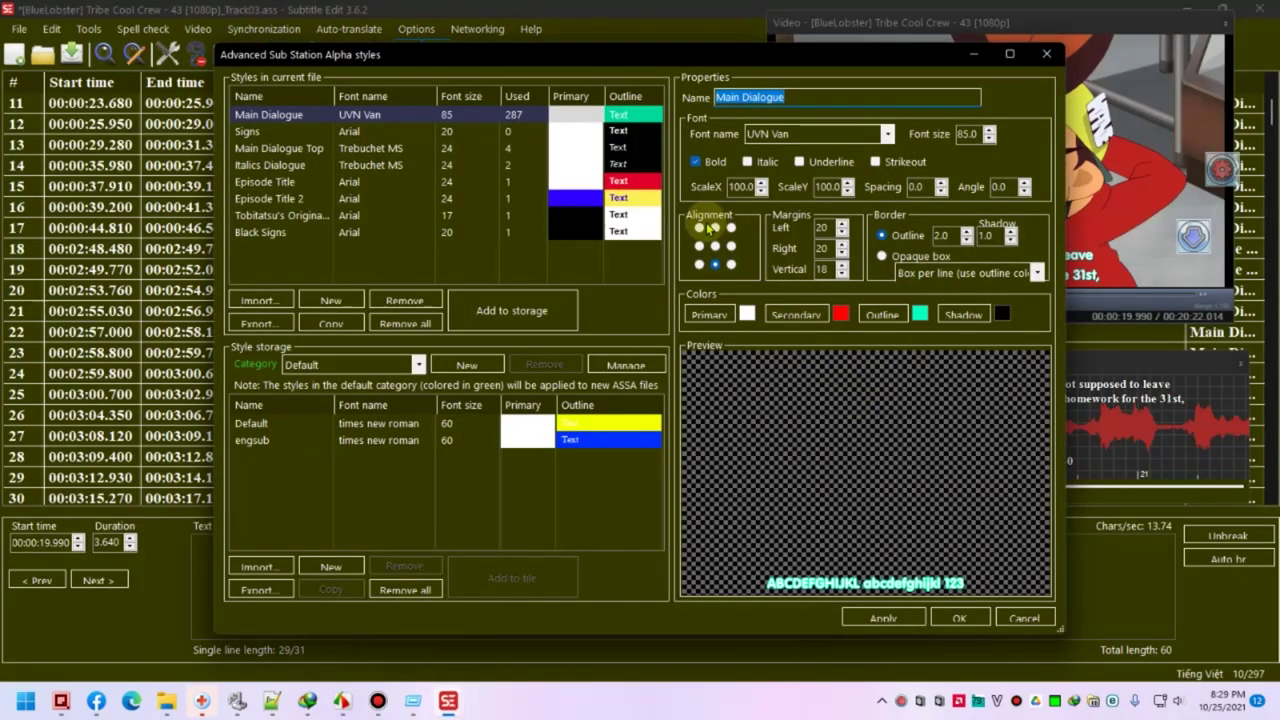
pyautogui.click(698, 228)
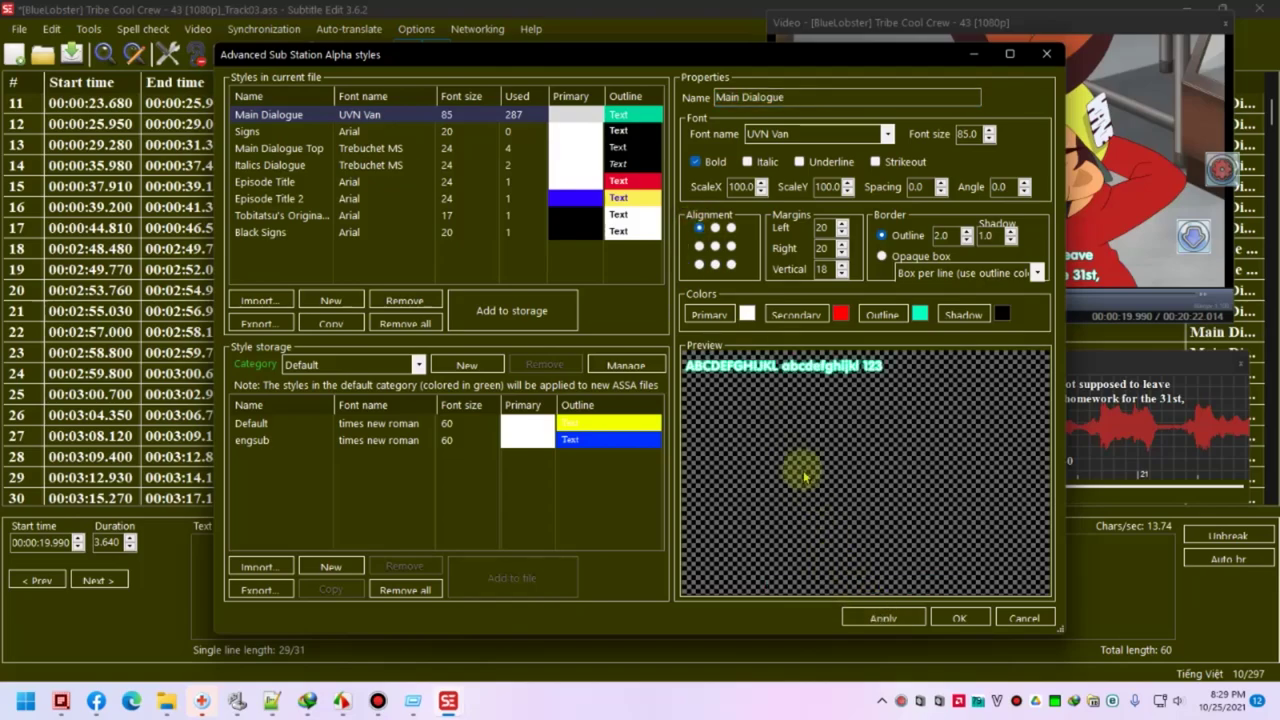
pyautogui.click(715, 228)
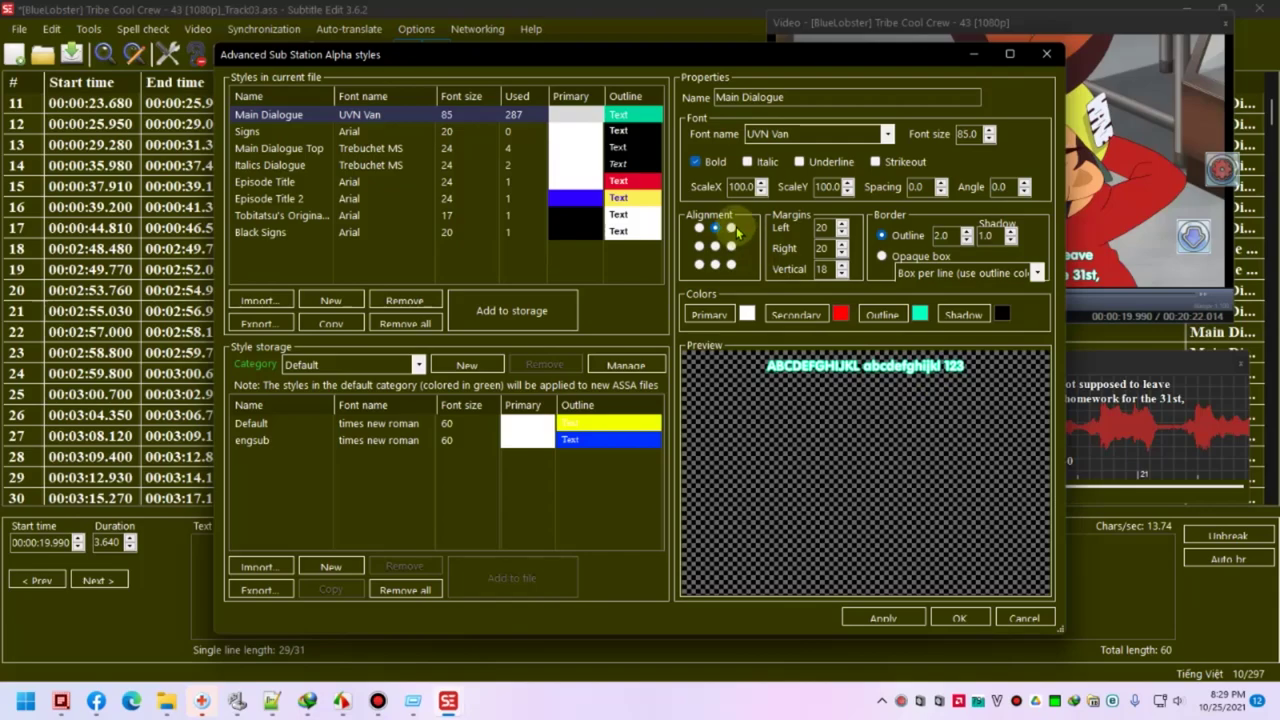
pyautogui.click(732, 228)
pyautogui.click(731, 264)
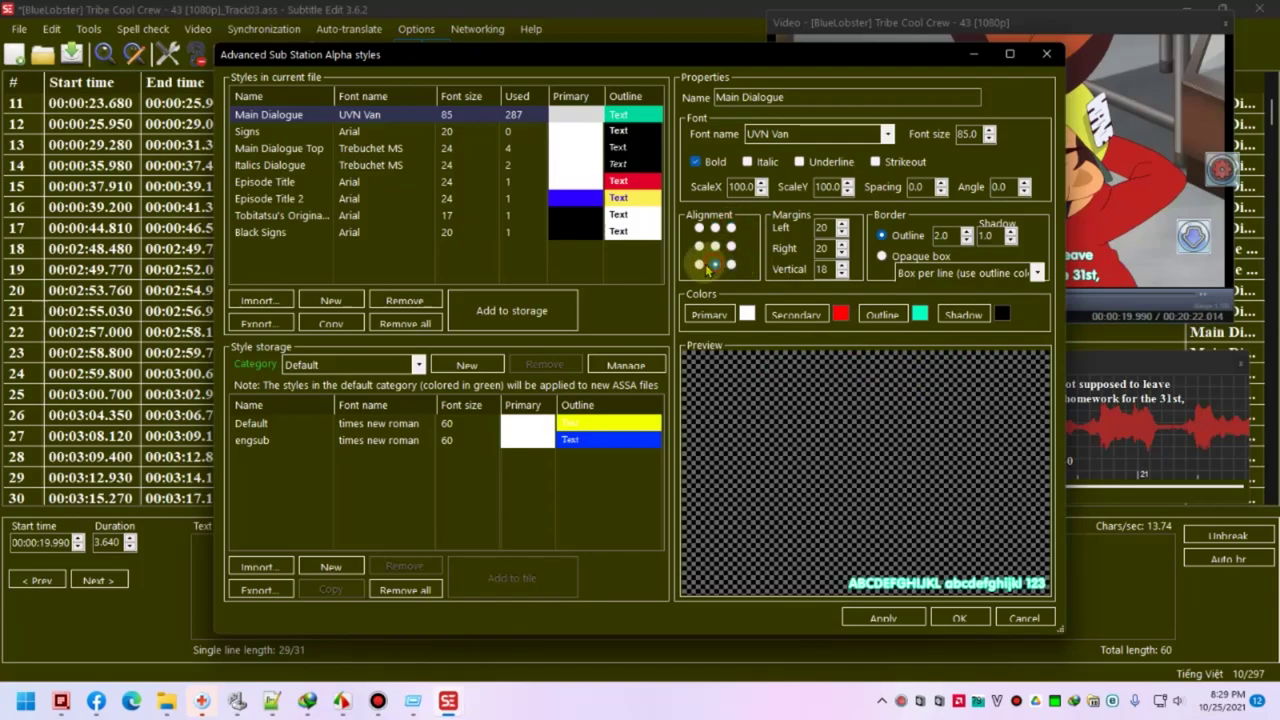
pyautogui.click(702, 265)
pyautogui.click(715, 265)
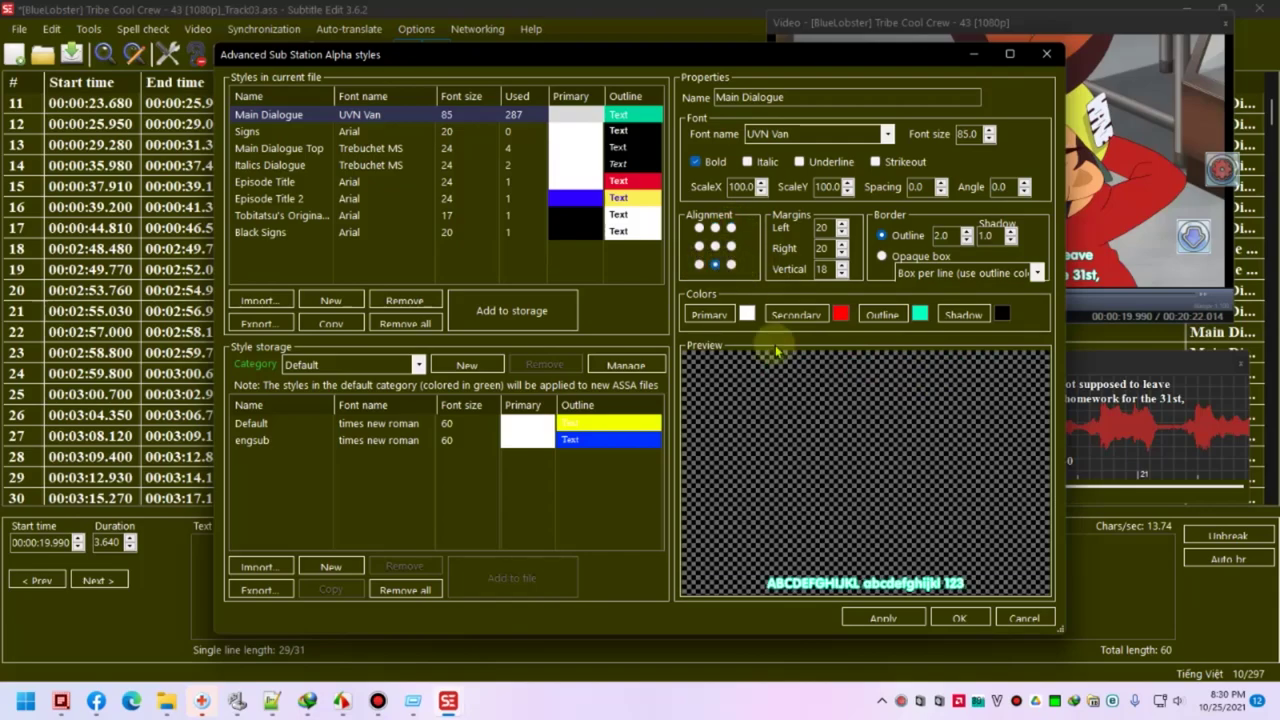
pyautogui.click(957, 617)
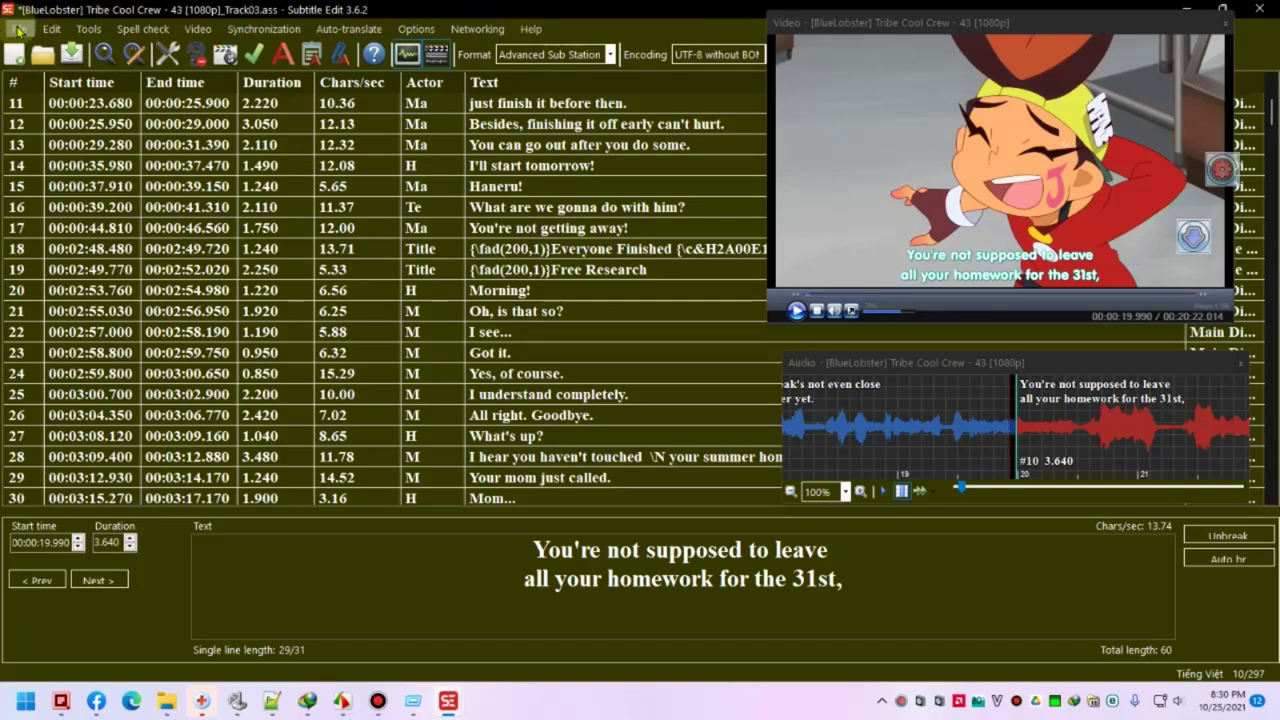
# - Start saving the subtitle as a new file and browse to the "[BlueLobster] Tribe Cool Crew (01-50) [1080p] (Batch)" folder under R:\[HDD R]\ztorrent
pyautogui.click(18, 30)
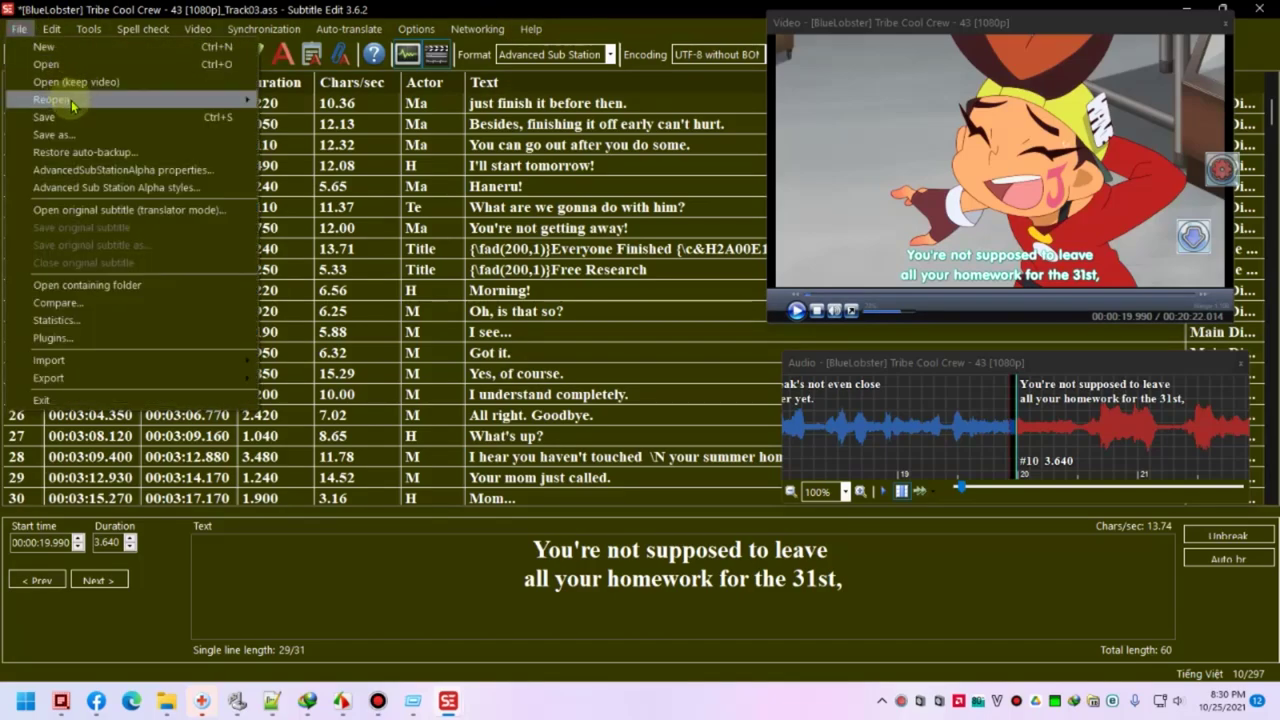
pyautogui.click(100, 134)
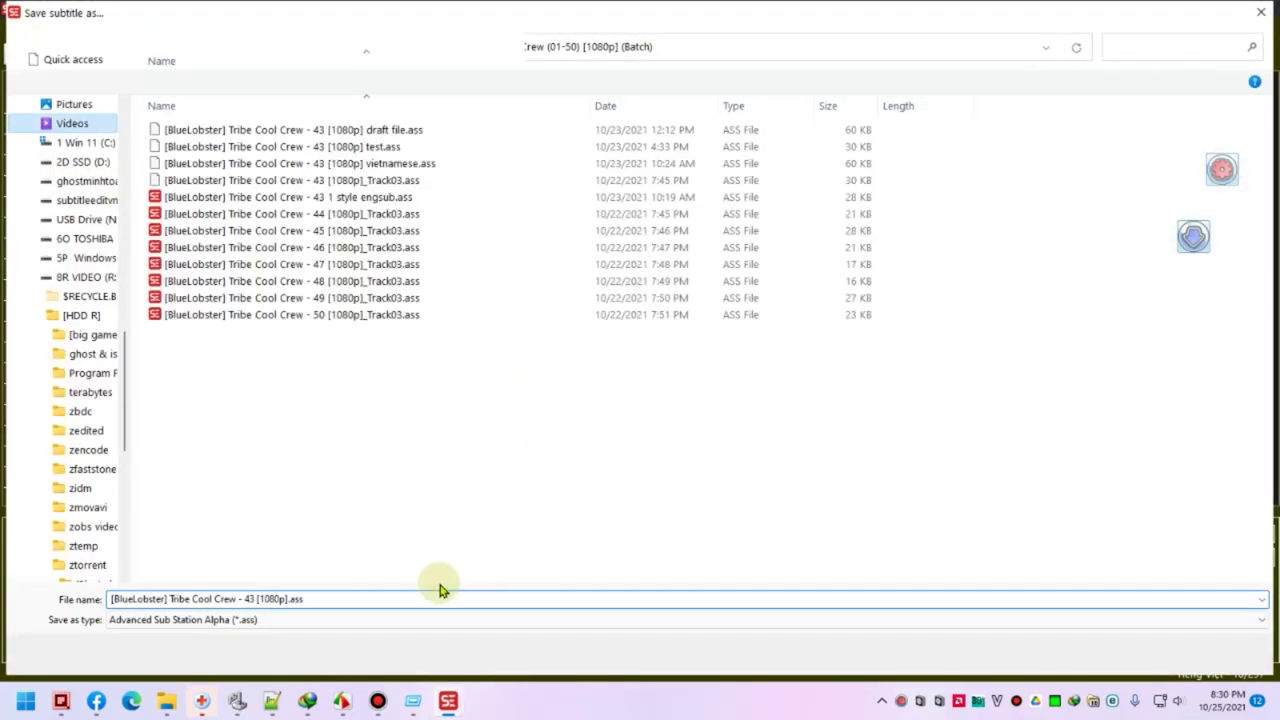
pyautogui.press('End')
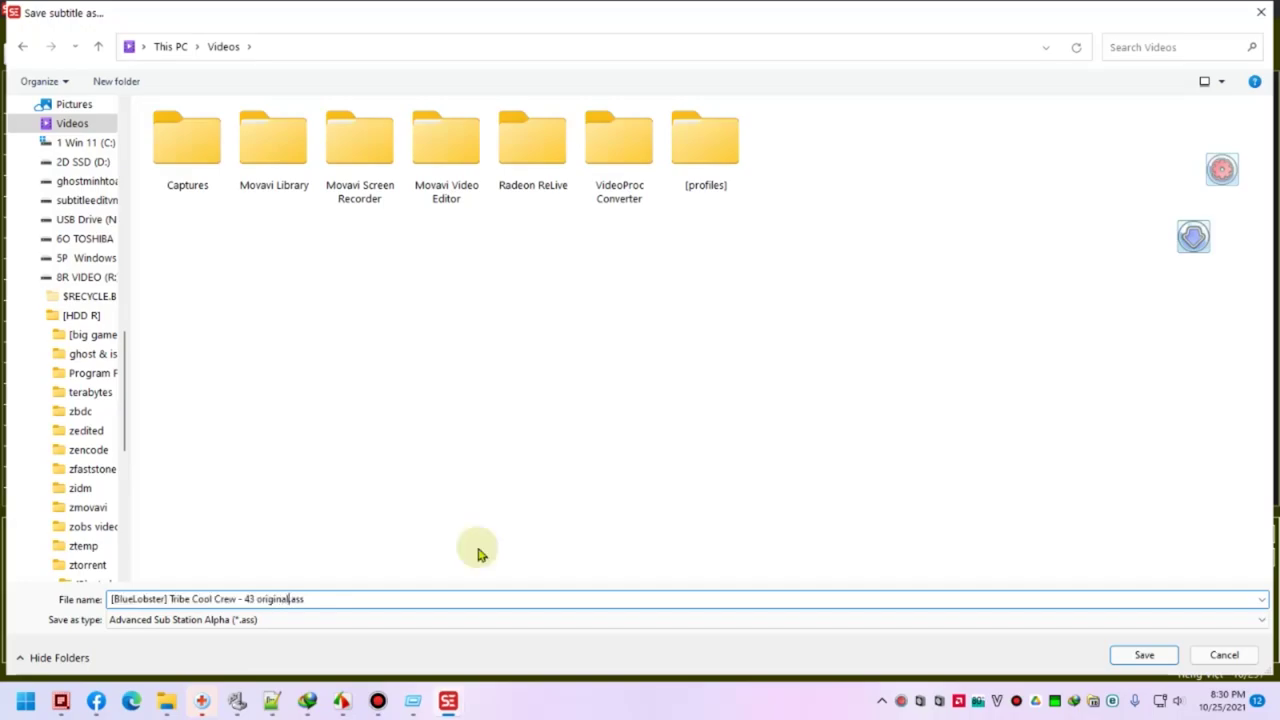
pyautogui.write('r')
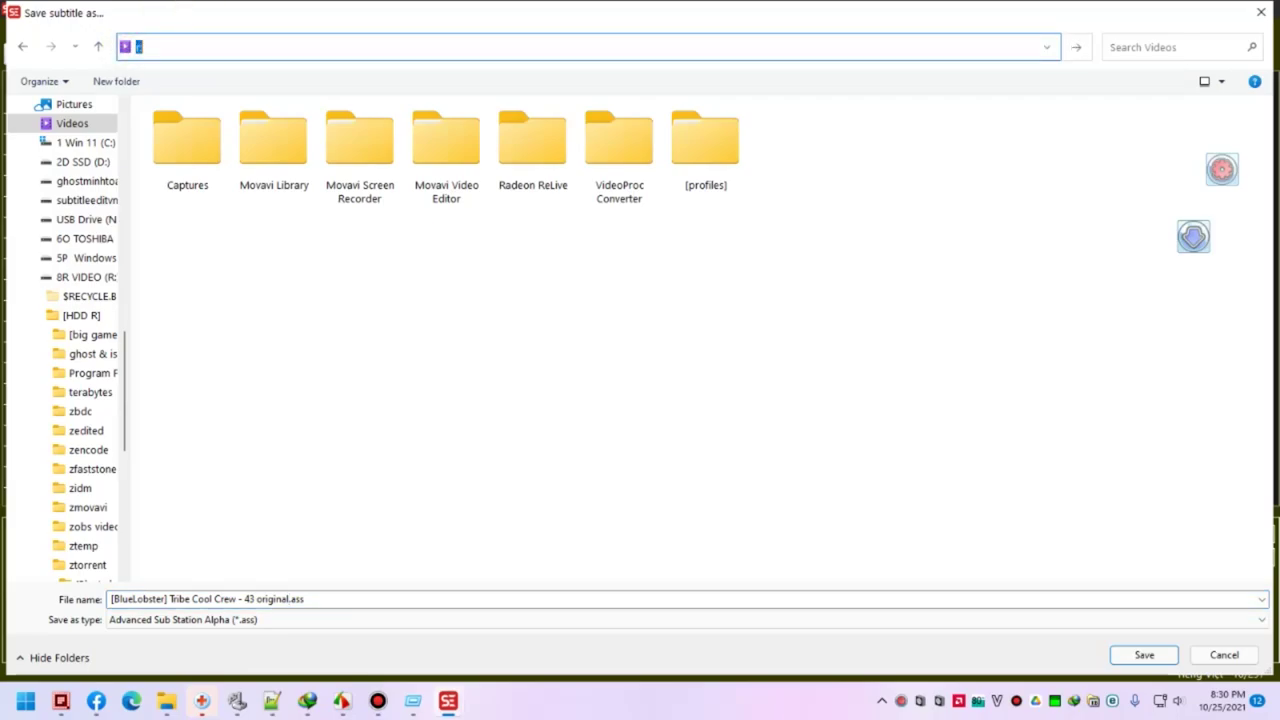
pyautogui.press('Return')
pyautogui.doubleClick(300, 138)
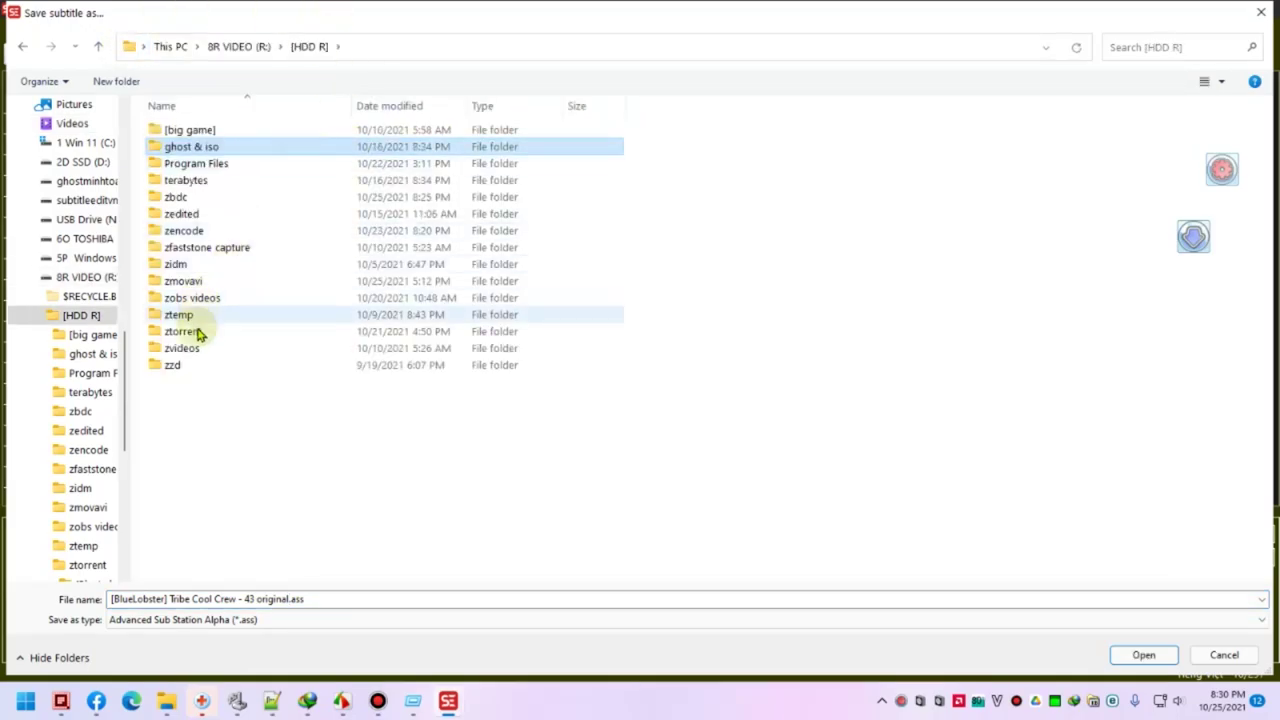
pyautogui.click(207, 331)
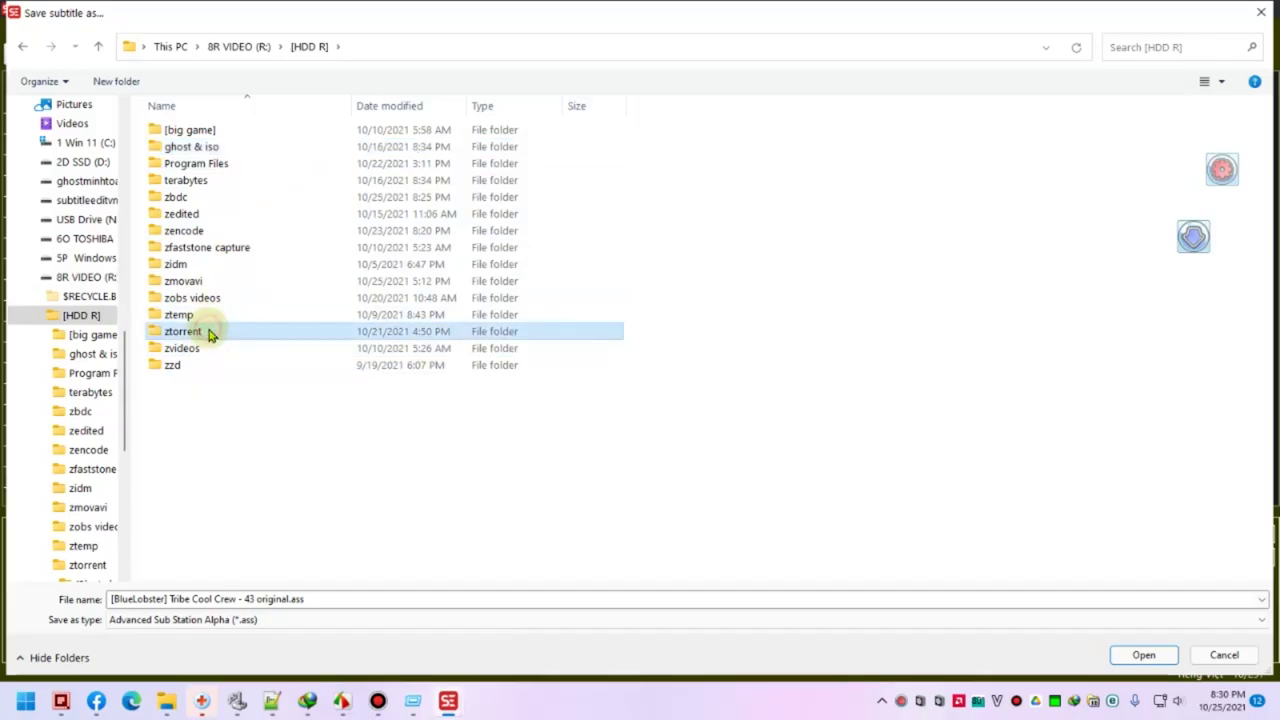
pyautogui.doubleClick(207, 331)
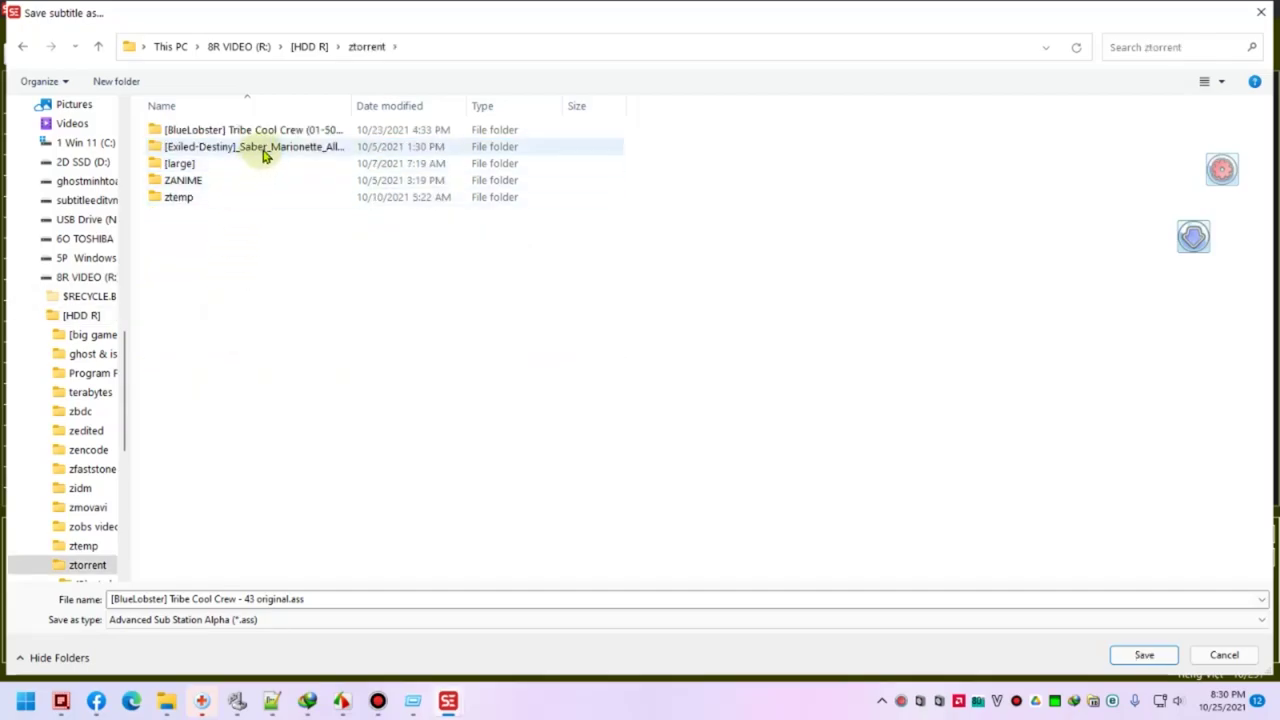
pyautogui.doubleClick(275, 138)
# - Name the copy "[BlueLobster] Tribe Cool Crew - 43 [1080p] original.ass", based on the draft file's name, and save it
pyautogui.click(268, 130)
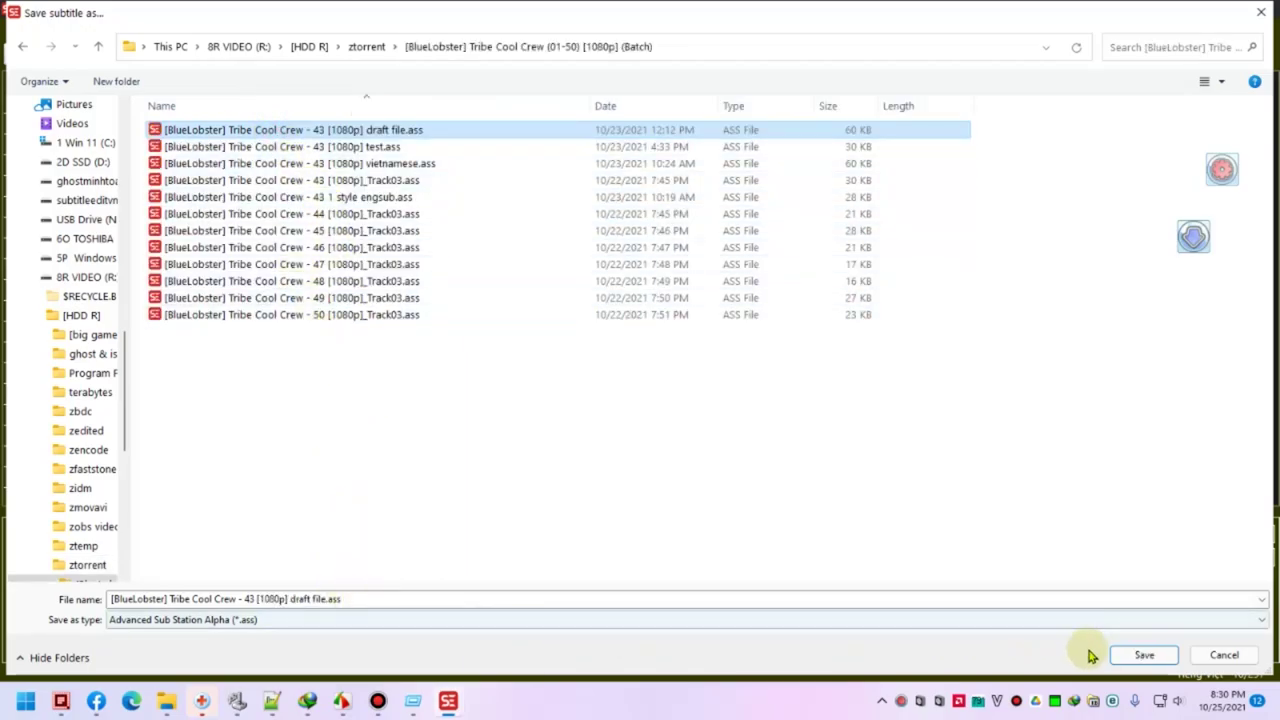
pyautogui.click(300, 596)
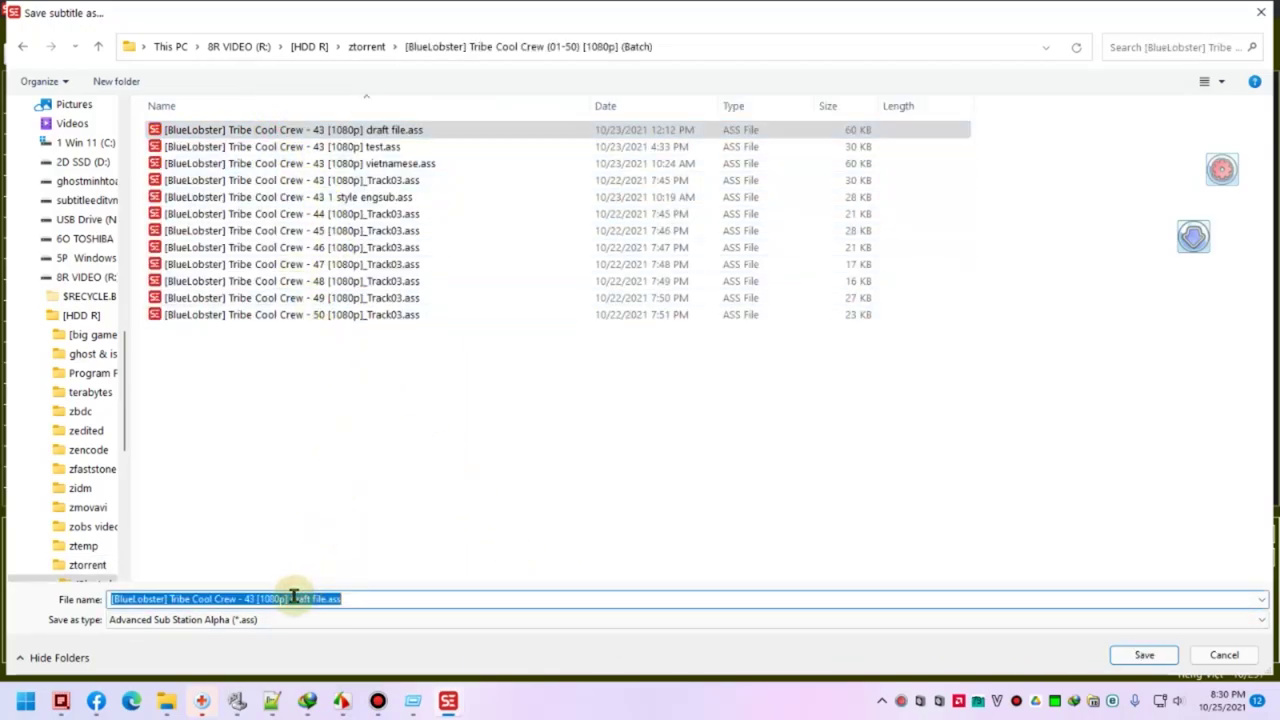
pyautogui.click(297, 598)
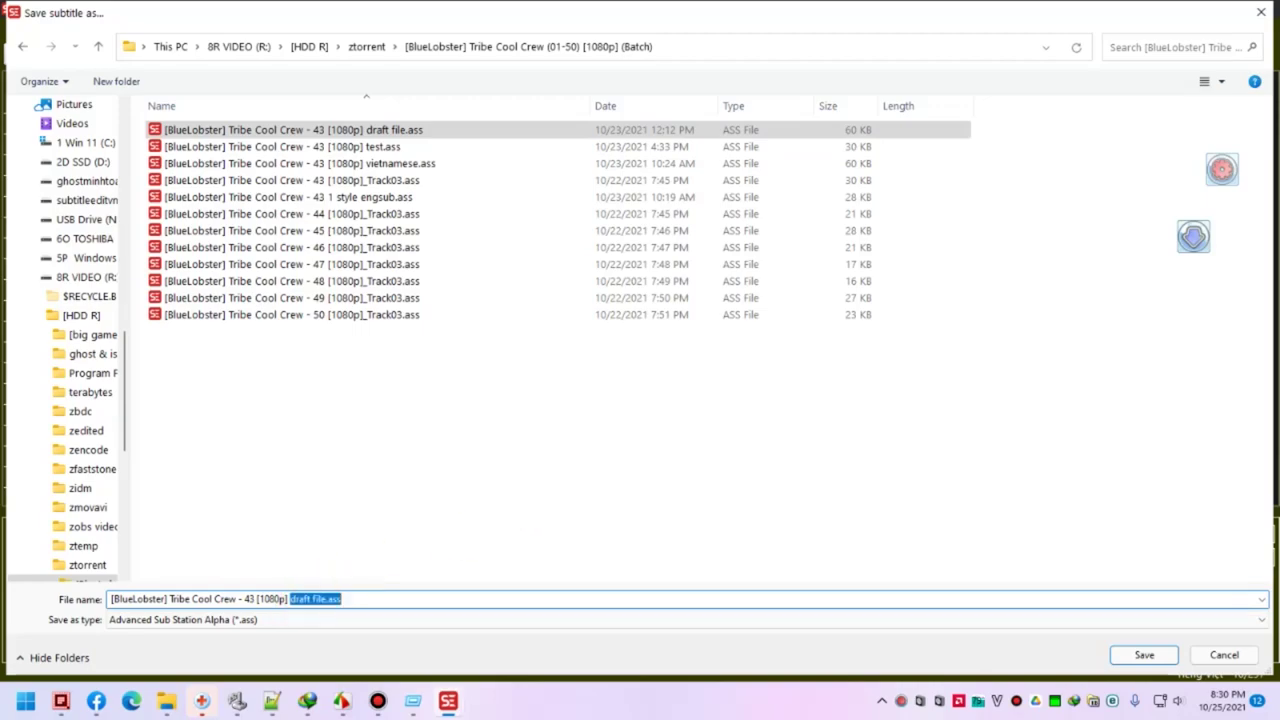
pyautogui.write('original')
pyautogui.press('Return')
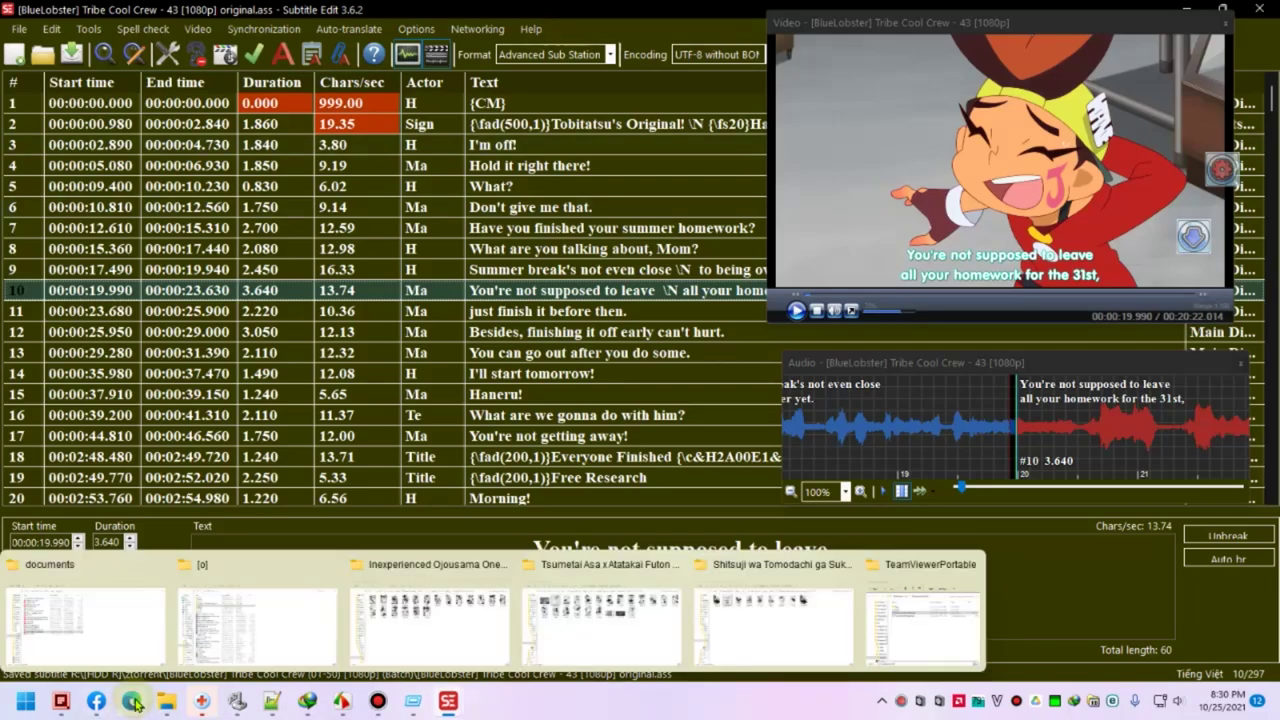
pyautogui.click(64, 705)
pyautogui.click(62, 703)
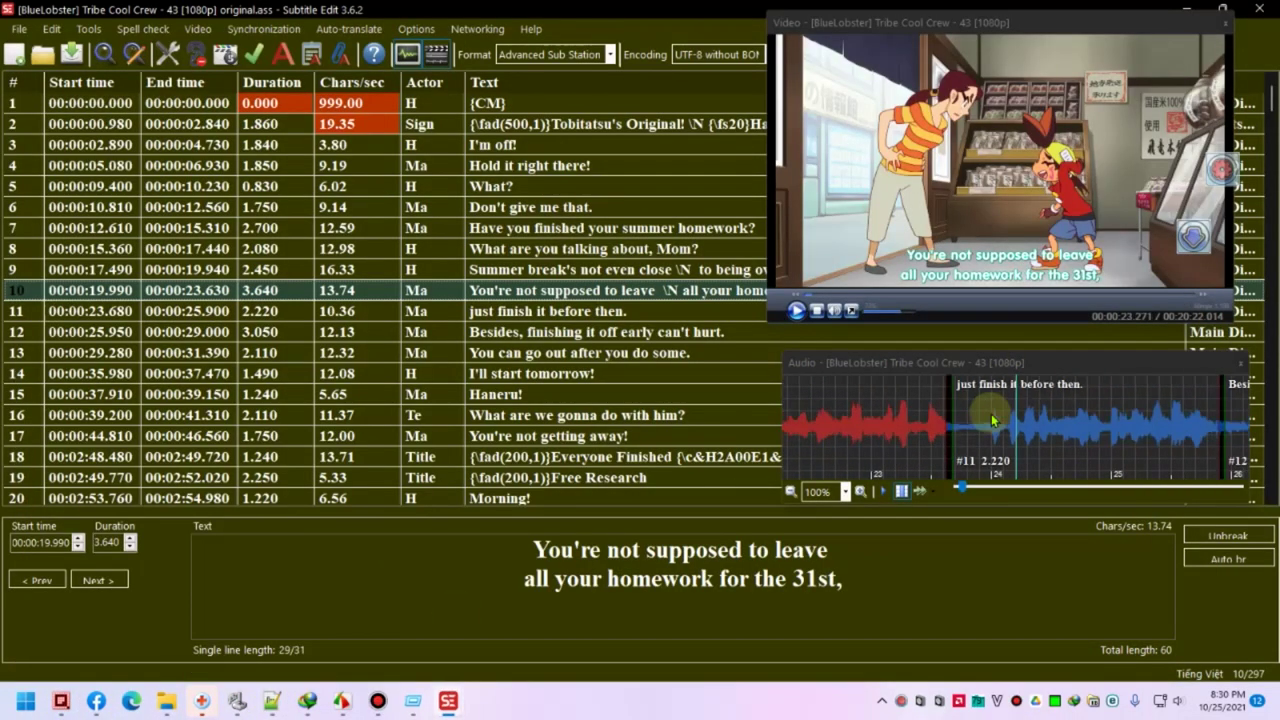
pyautogui.scroll(-2, 1022, 423)
pyautogui.scroll(3, 1022, 423)
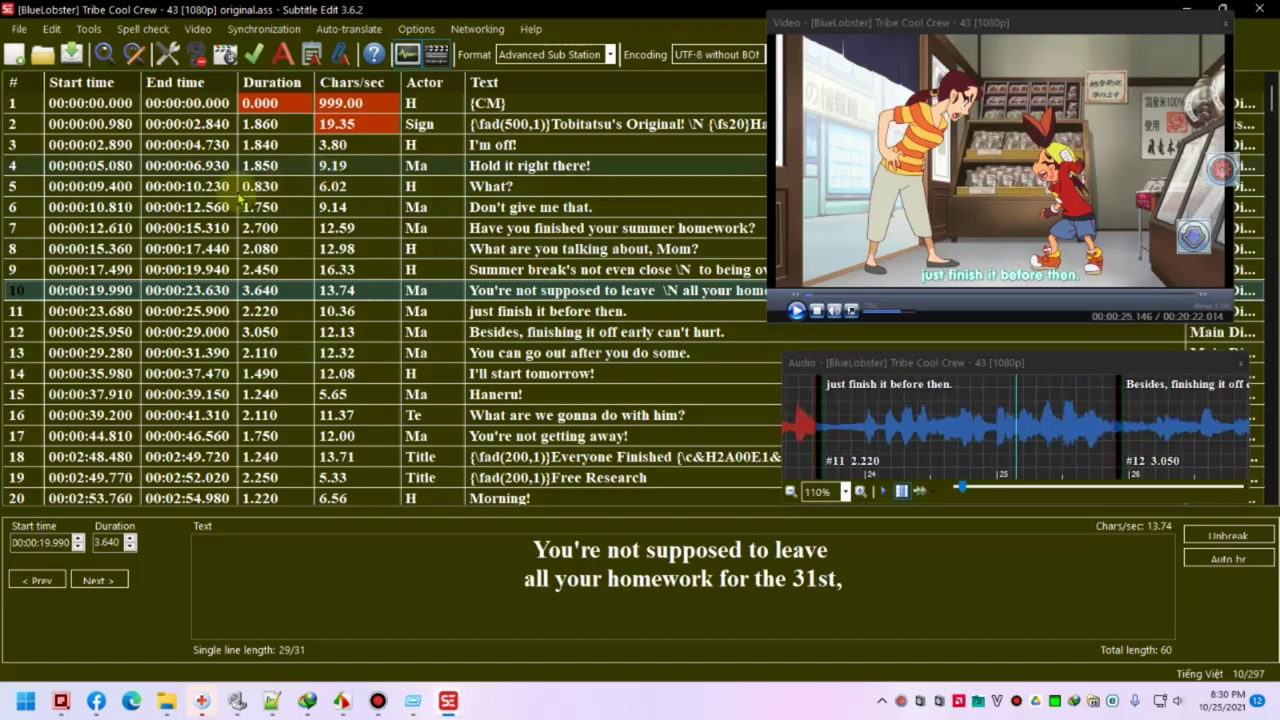
# - Examine the waveform gap before subtitle line 23, "Got it.", with the waveform zoomed to 130%
pyautogui.scroll(-5, 125, 352)
pyautogui.click(95, 269)
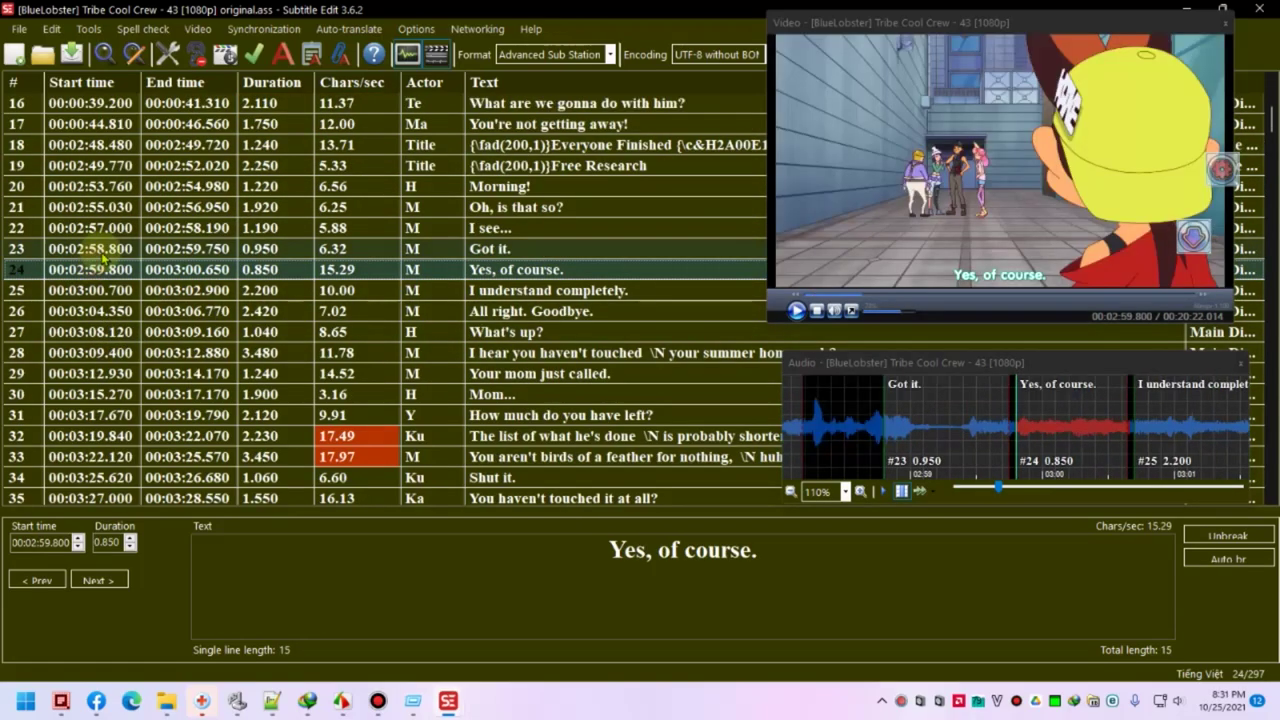
pyautogui.click(100, 249)
pyautogui.click(914, 428)
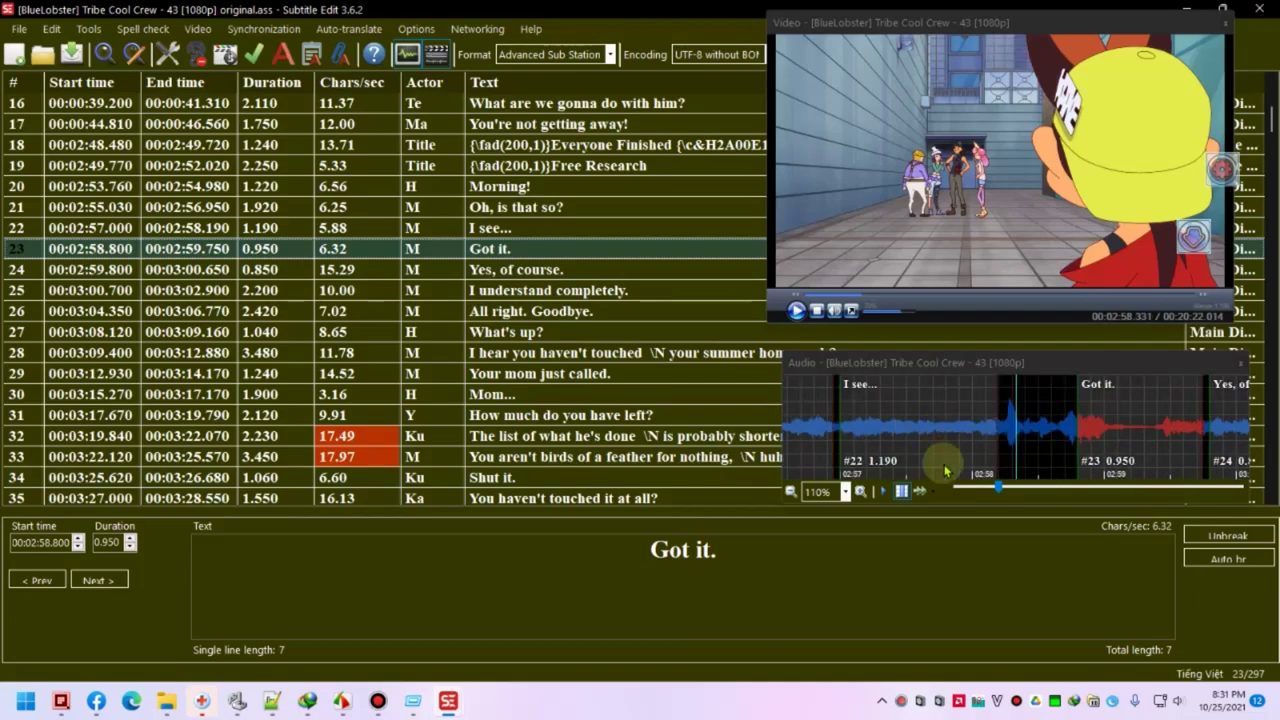
pyautogui.click(903, 550)
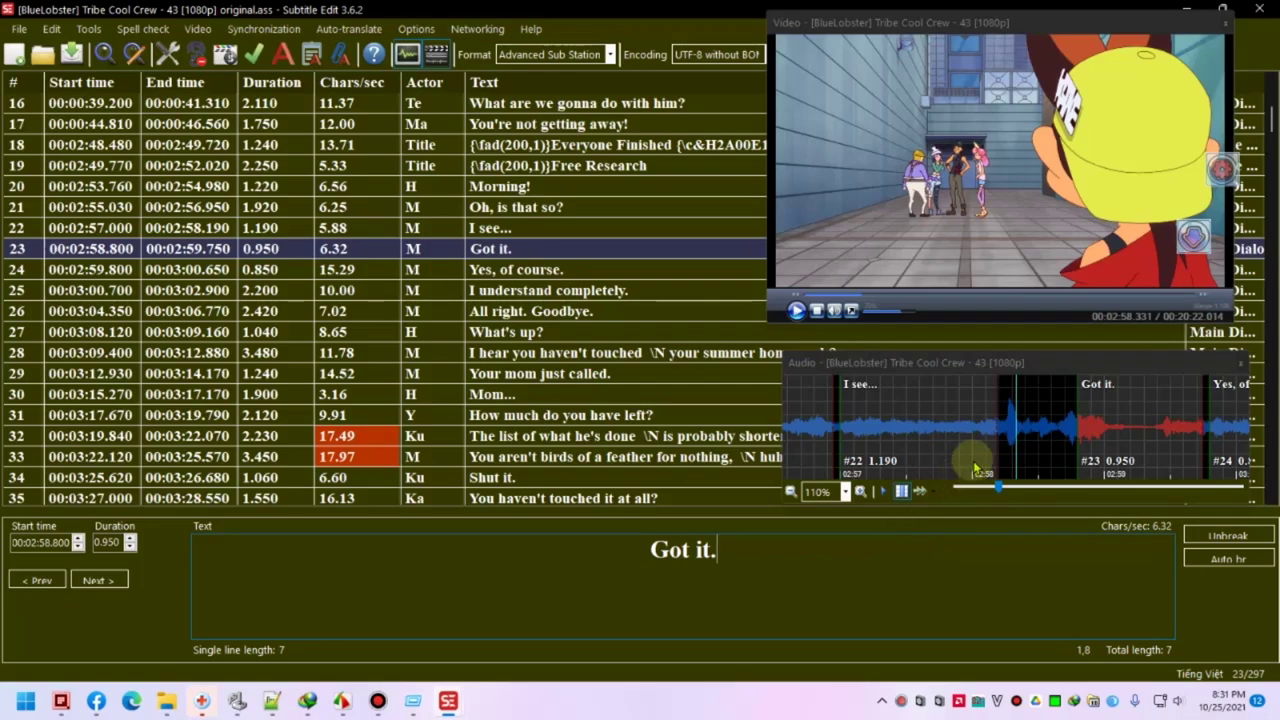
pyautogui.click(962, 452)
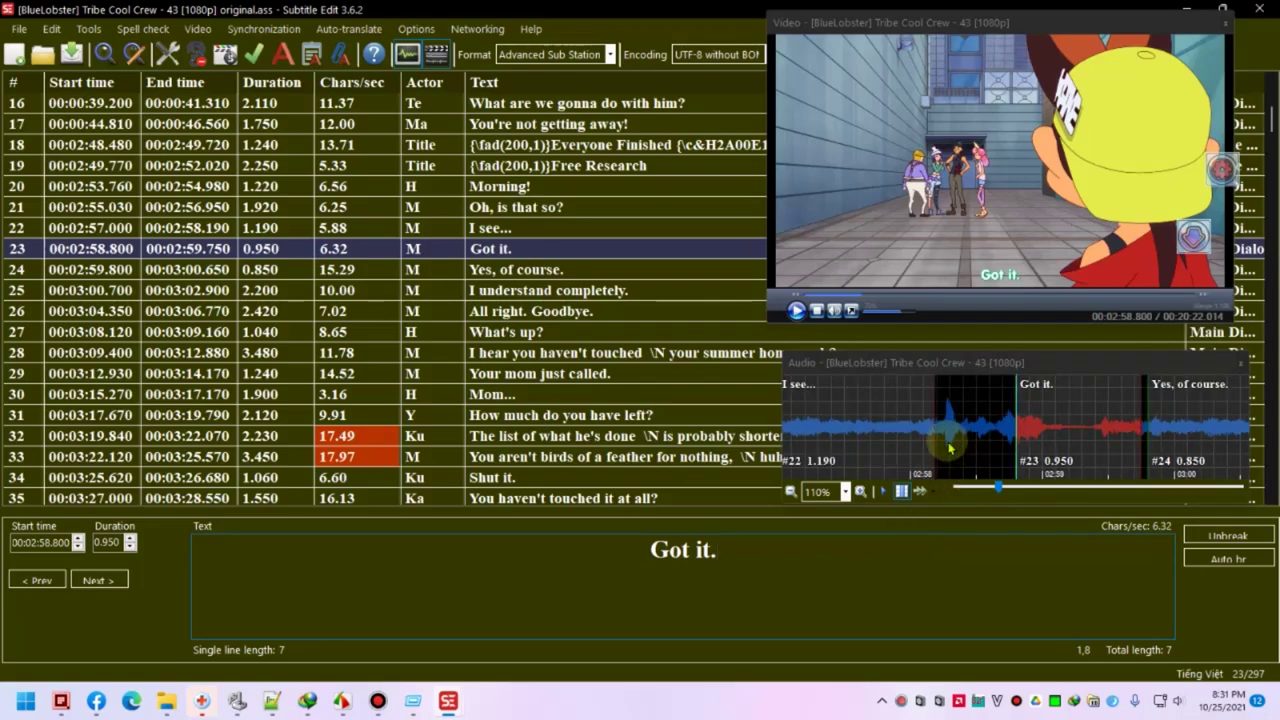
pyautogui.click(950, 448)
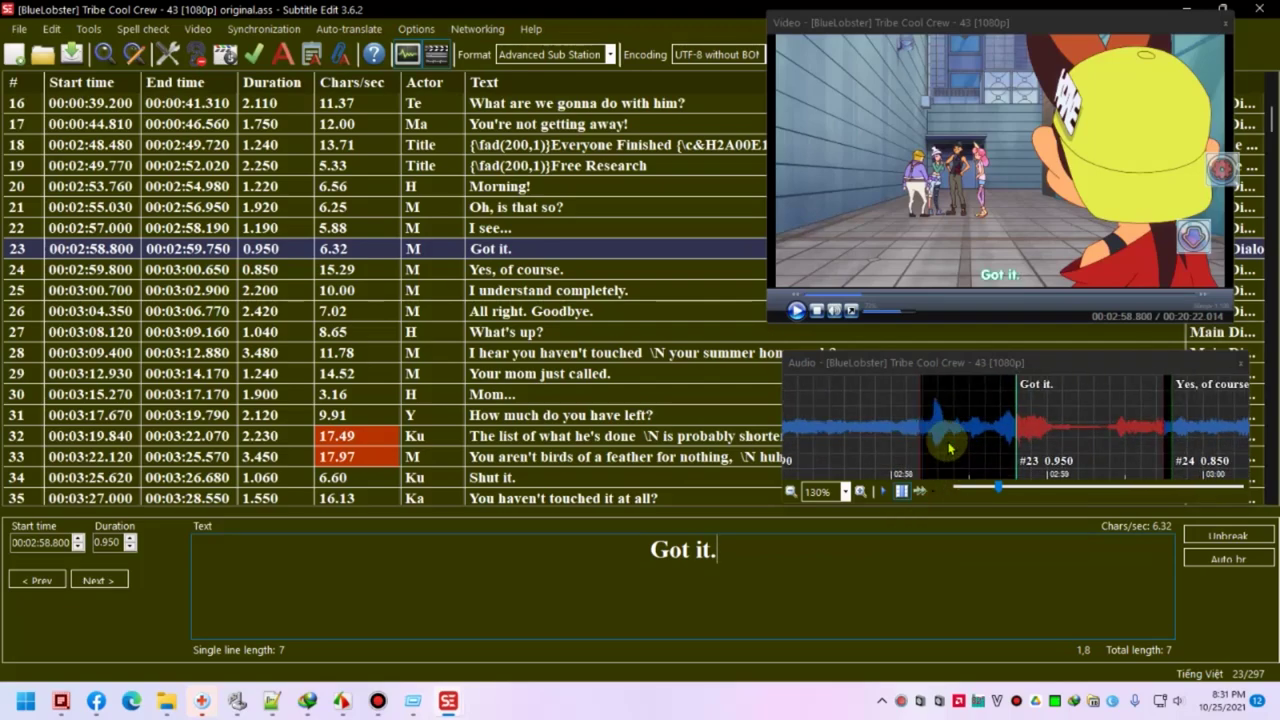
pyautogui.scroll(2, 814, 469)
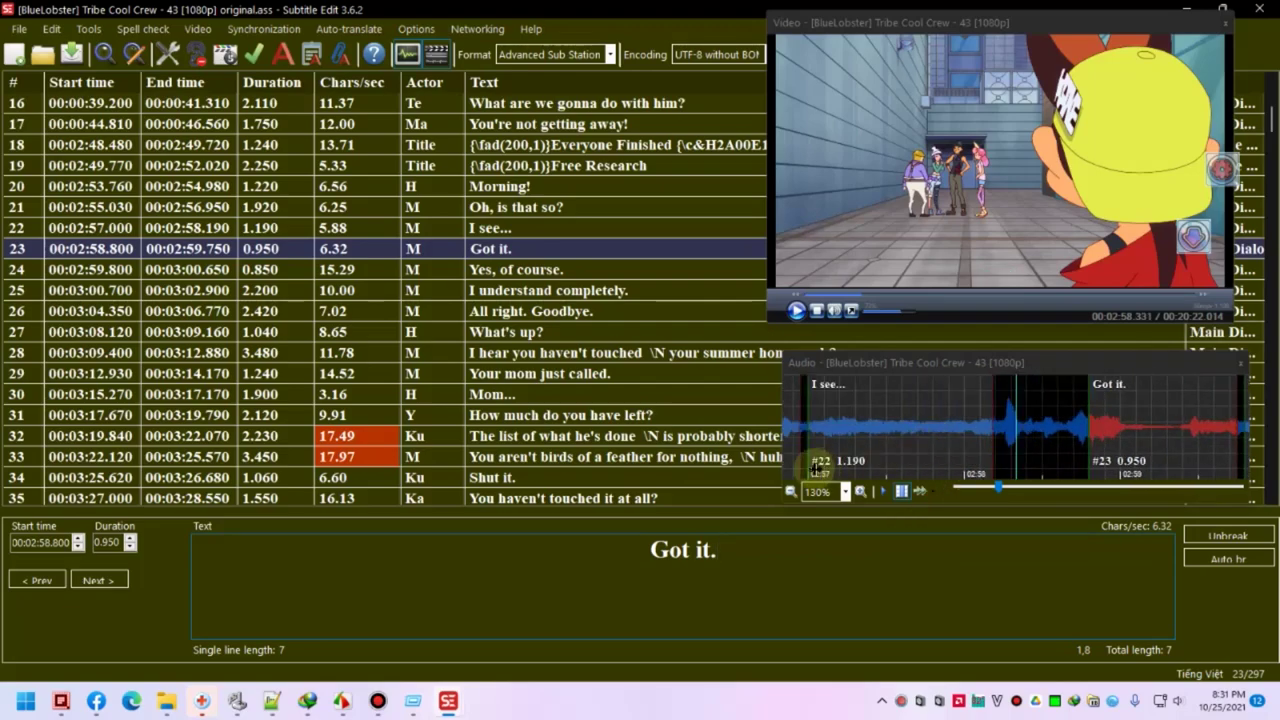
pyautogui.click(933, 420)
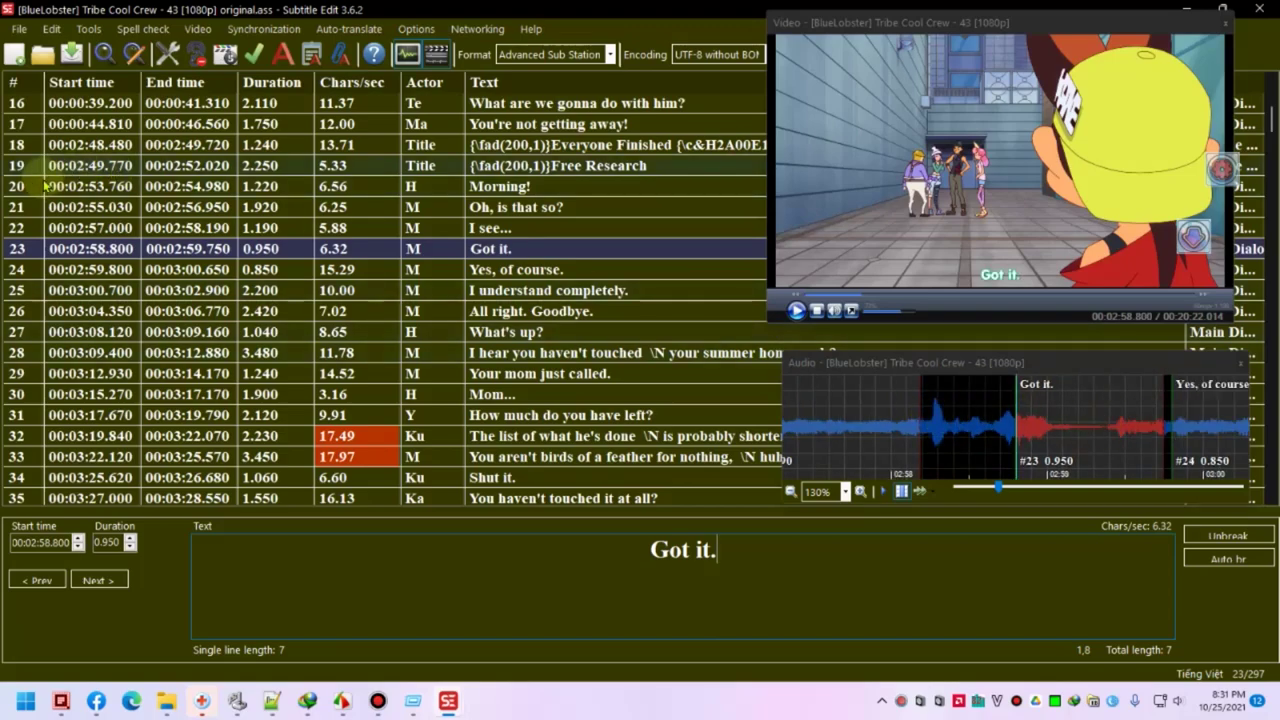
# - Select subtitle line 22, "I see...", and examine the waveform gap after it at 140% zoom
pyautogui.click(55, 227)
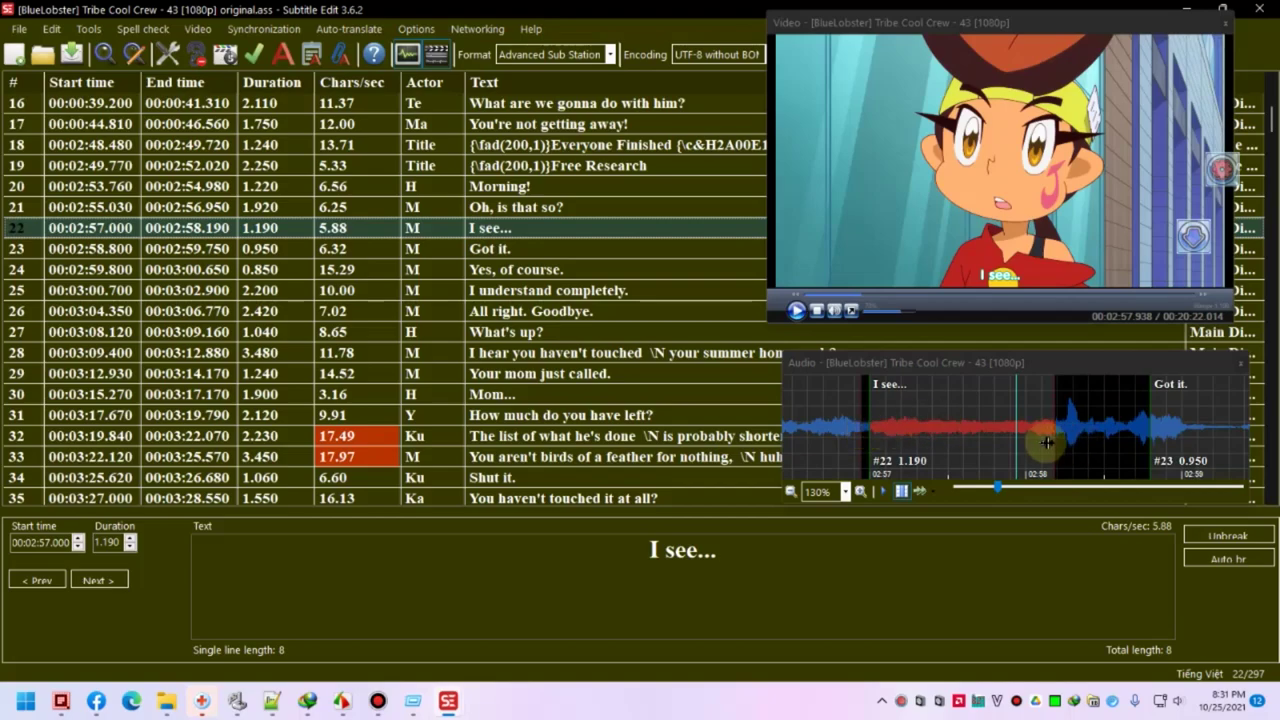
pyautogui.click(1047, 443)
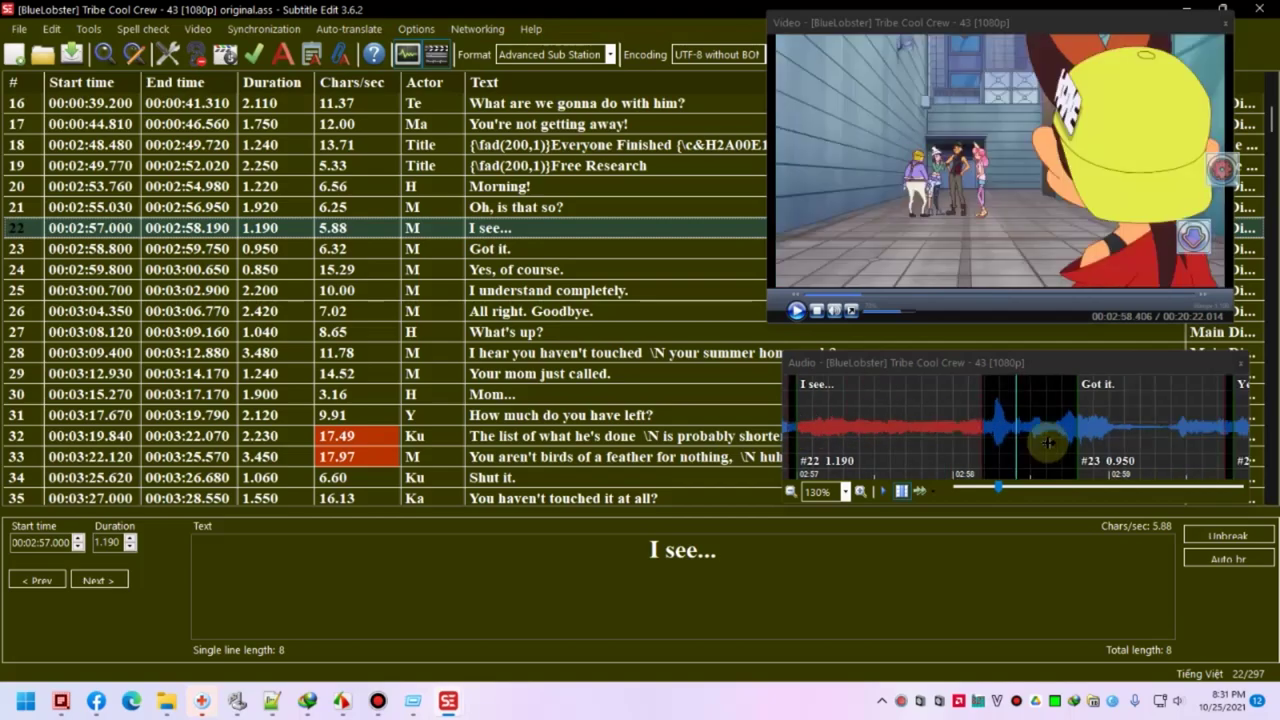
pyautogui.click(1048, 442)
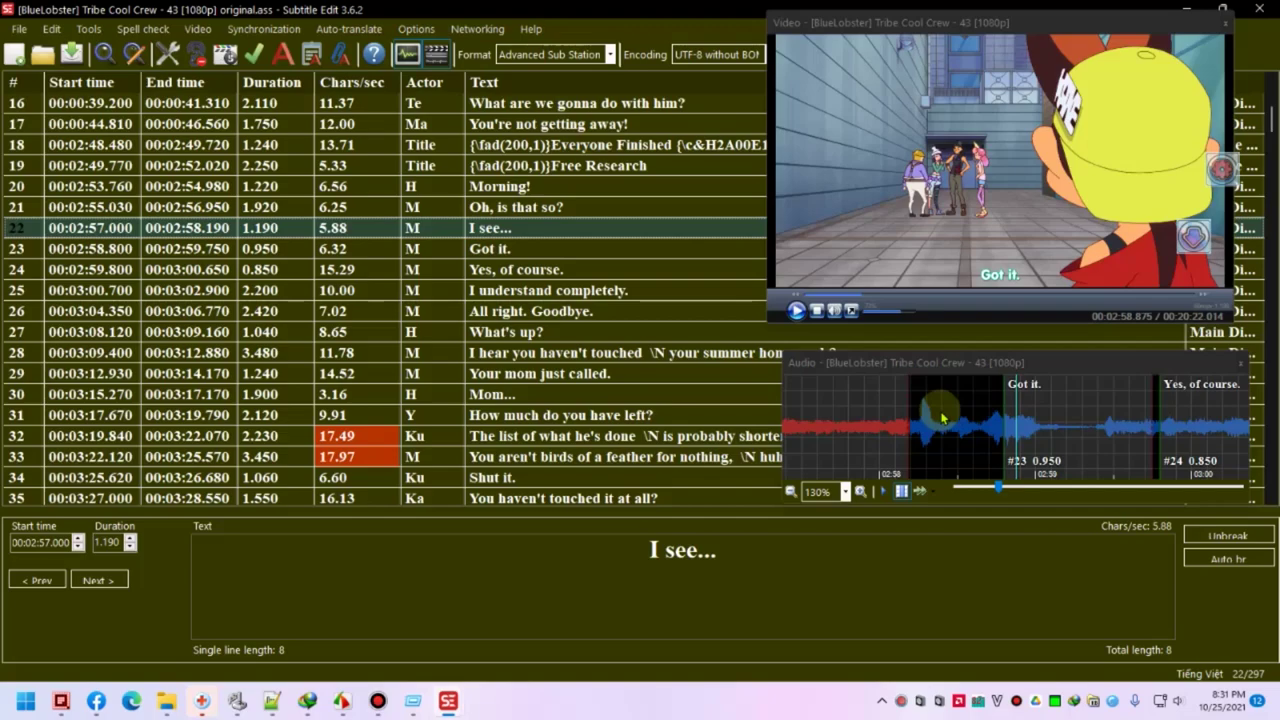
pyautogui.scroll(1, 942, 418)
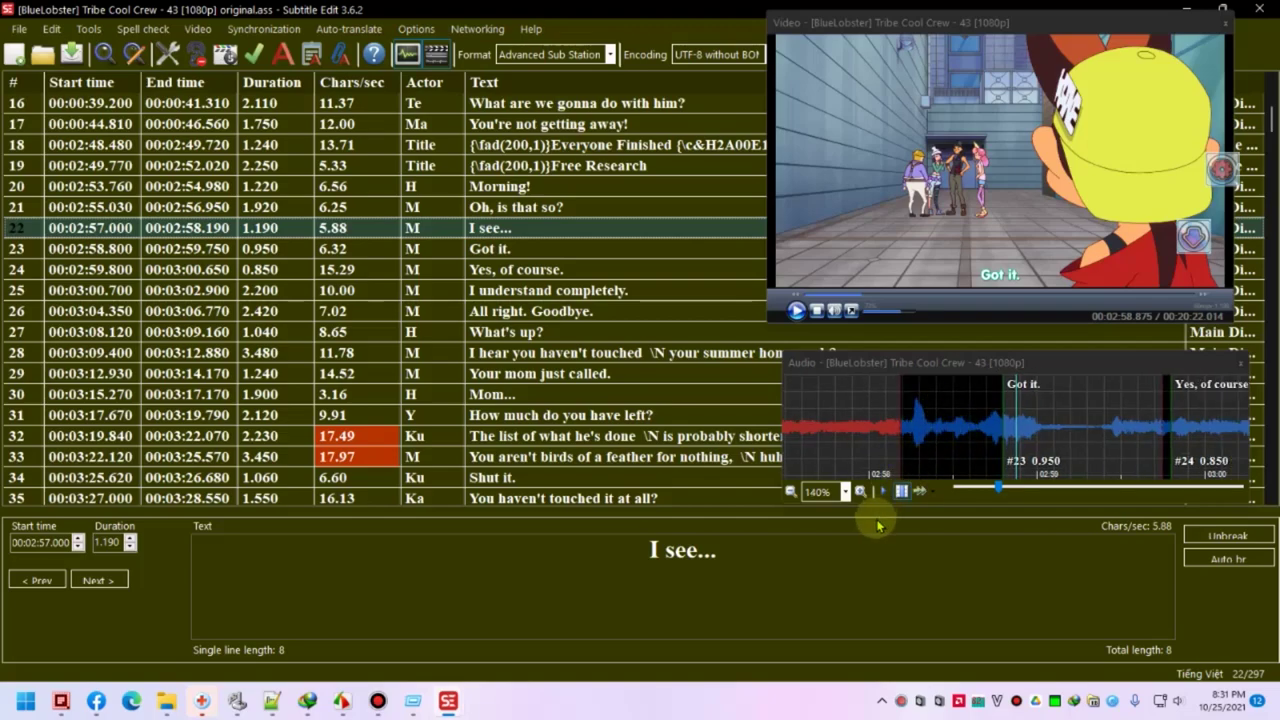
# - Check the draft-file line in the notes, switch to Subtitle Edit, and start saving the subtitle as a new file based on the original copy's name
pyautogui.click(771, 574)
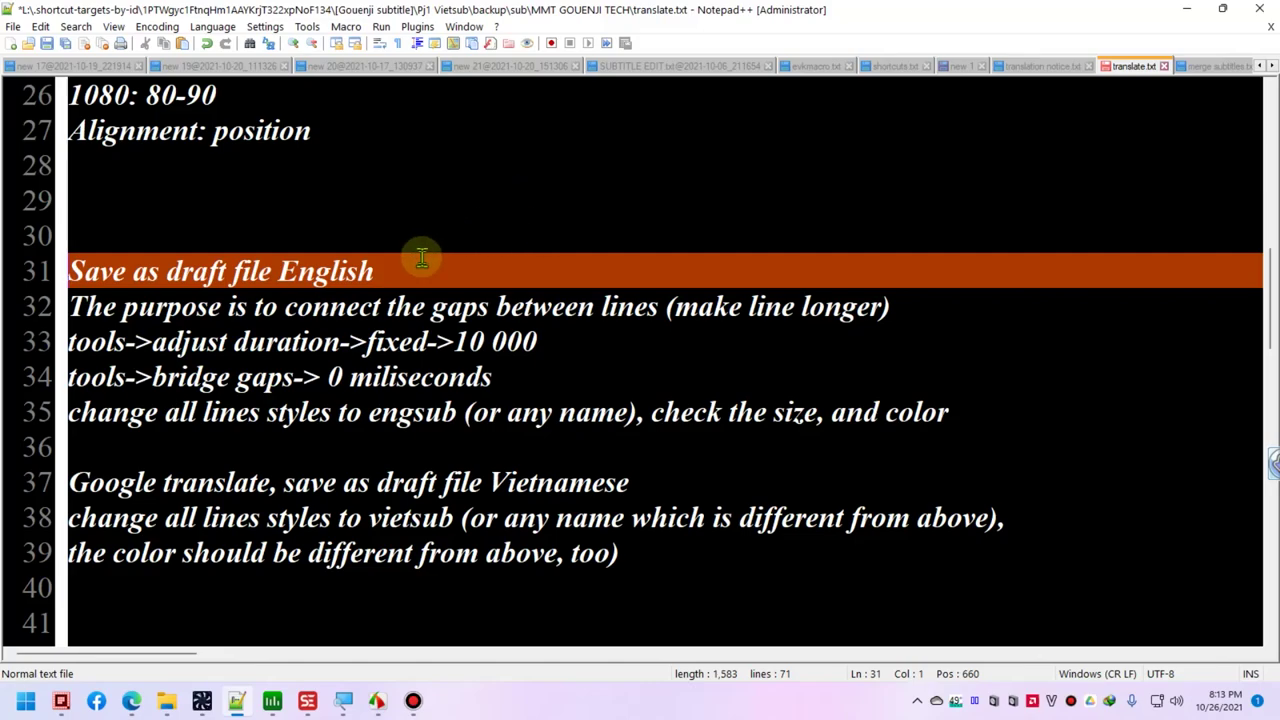
pyautogui.click(312, 272)
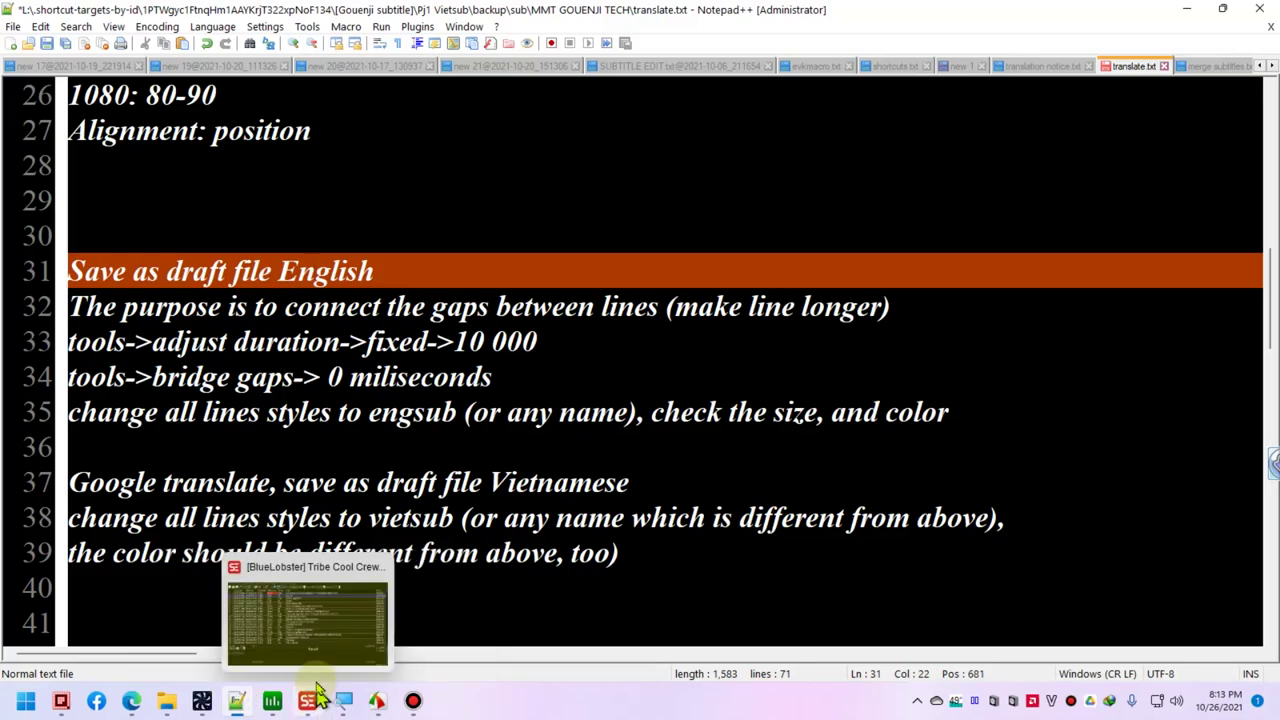
pyautogui.click(318, 625)
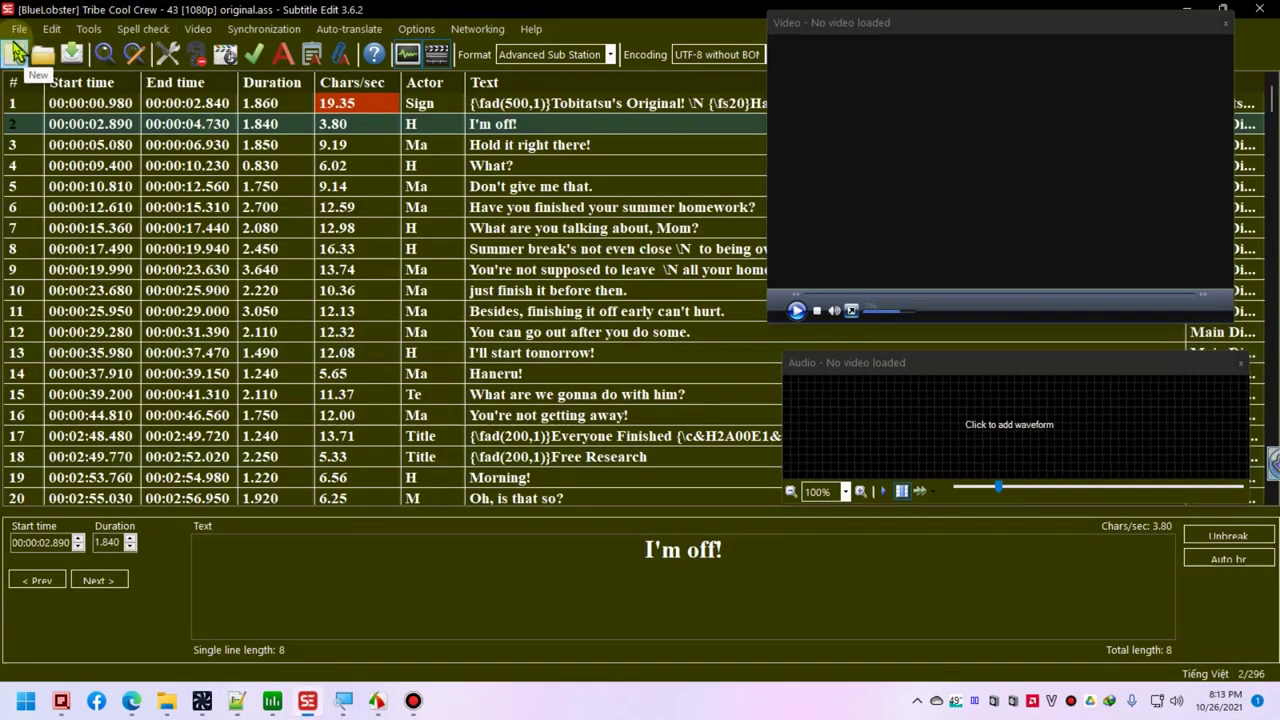
pyautogui.click(19, 28)
pyautogui.click(55, 134)
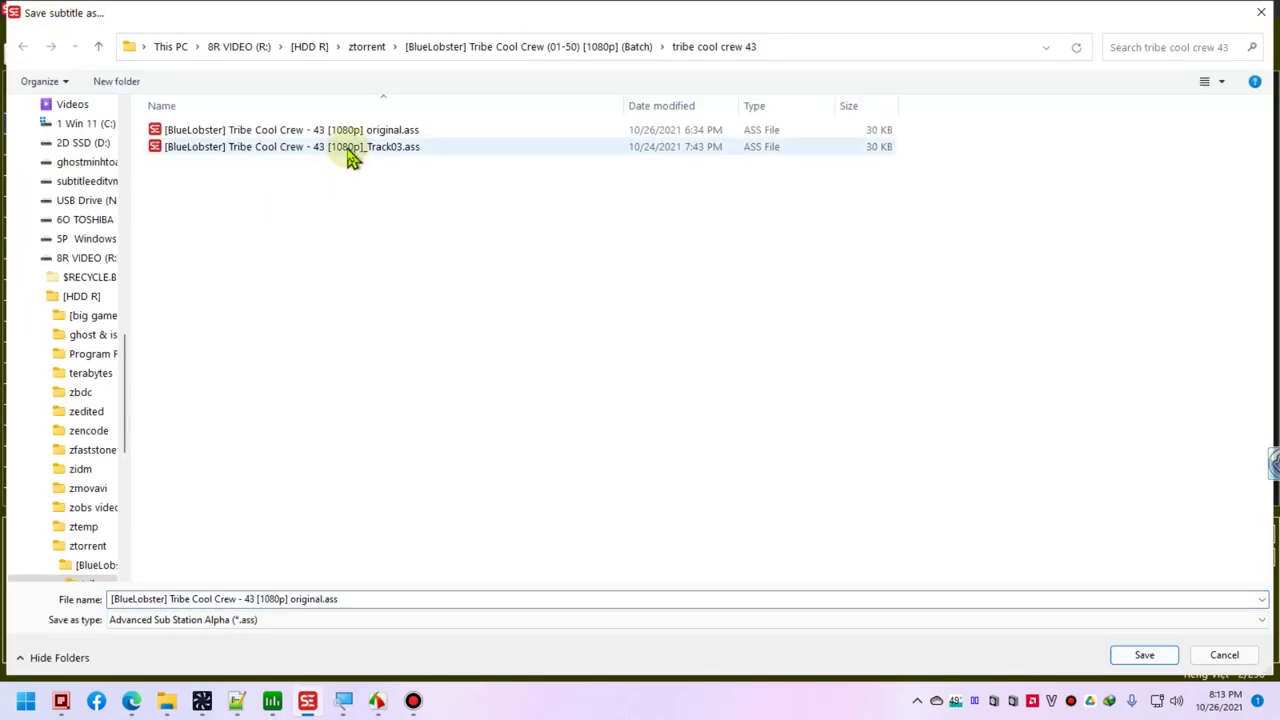
pyautogui.doubleClick(360, 133)
pyautogui.click(774, 354)
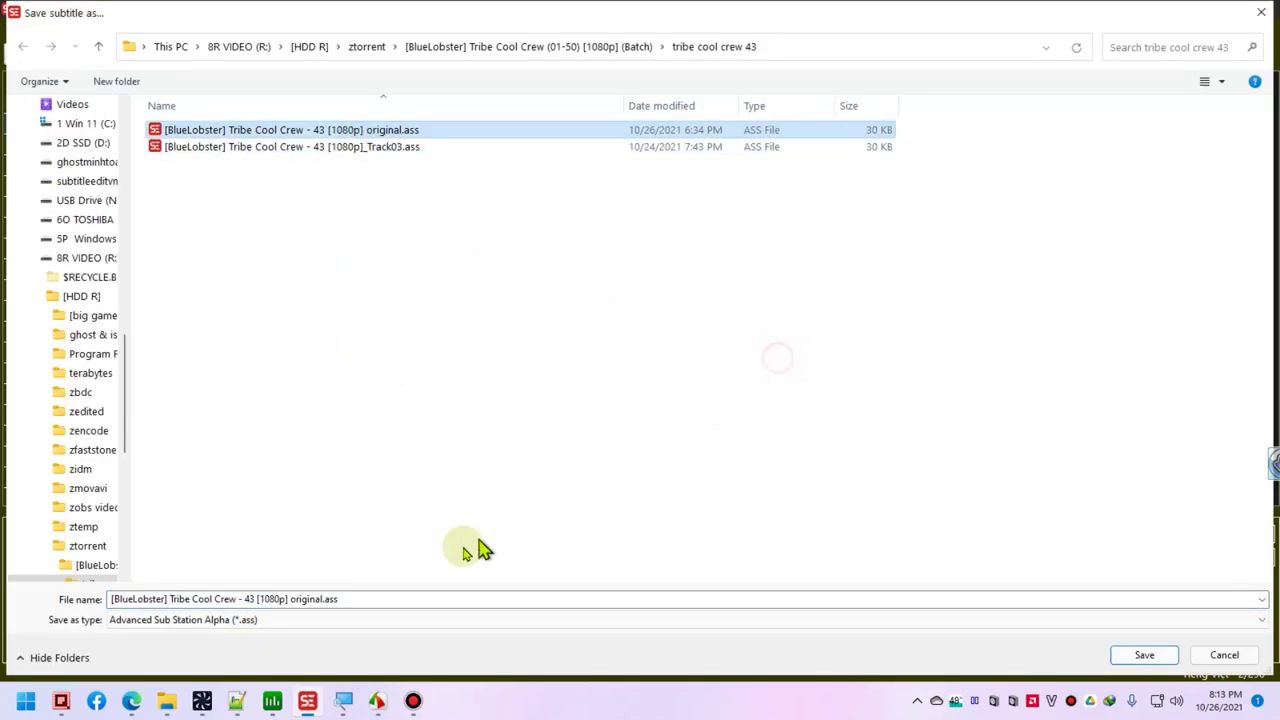
# - Name the new copy "[BlueLobster] Tribe Cool Crew - 43 [1080p] draft English.ass" and save it
pyautogui.click(330, 599)
pyautogui.click(301, 599)
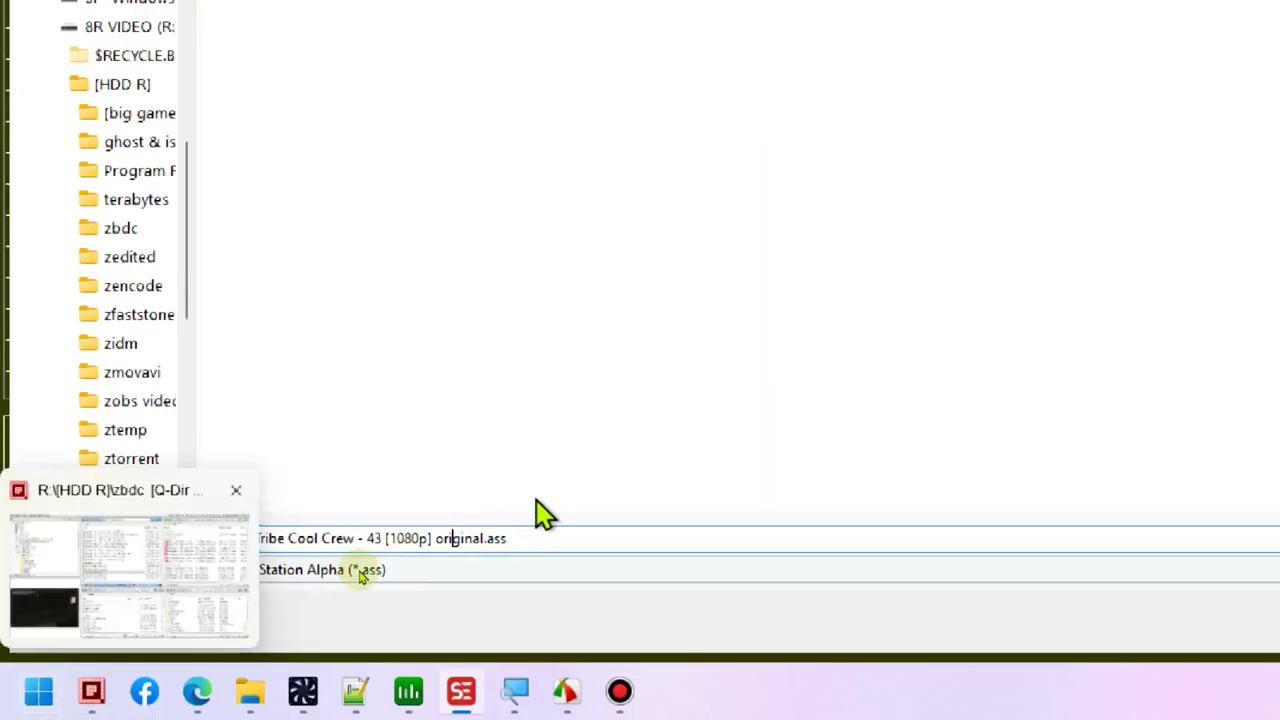
pyautogui.click(466, 538)
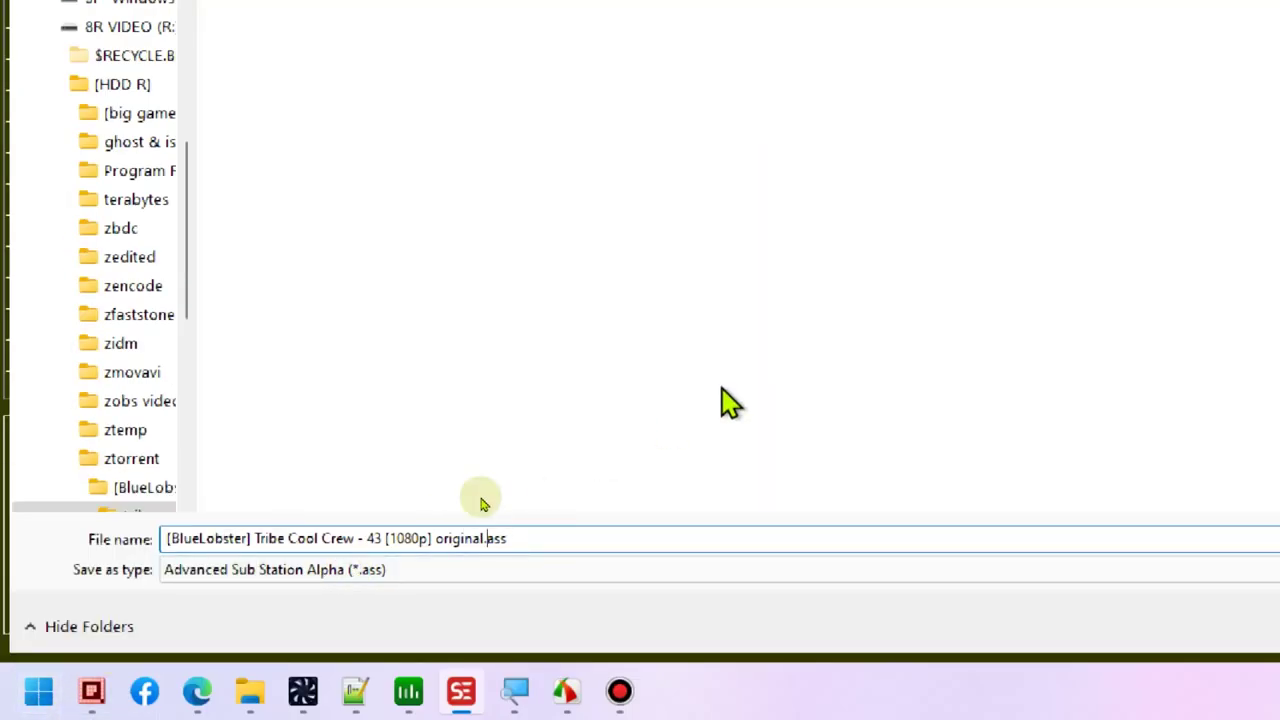
pyautogui.write('english')
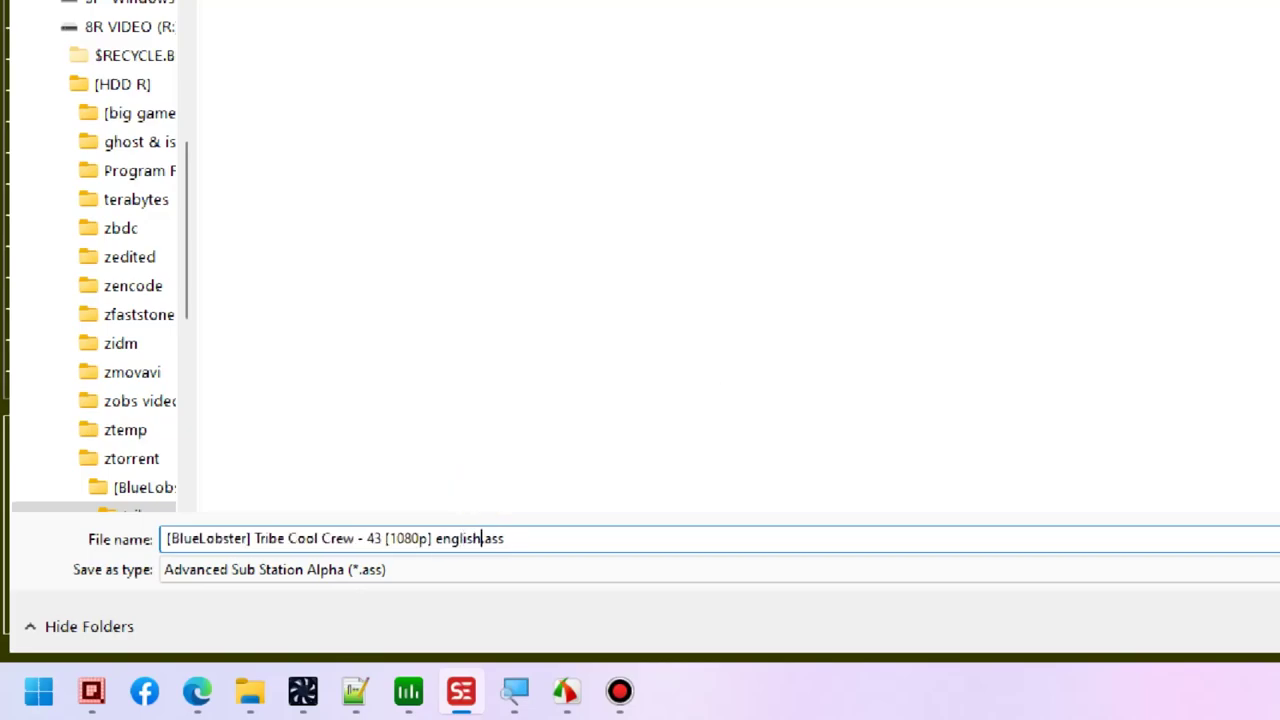
pyautogui.write('E')
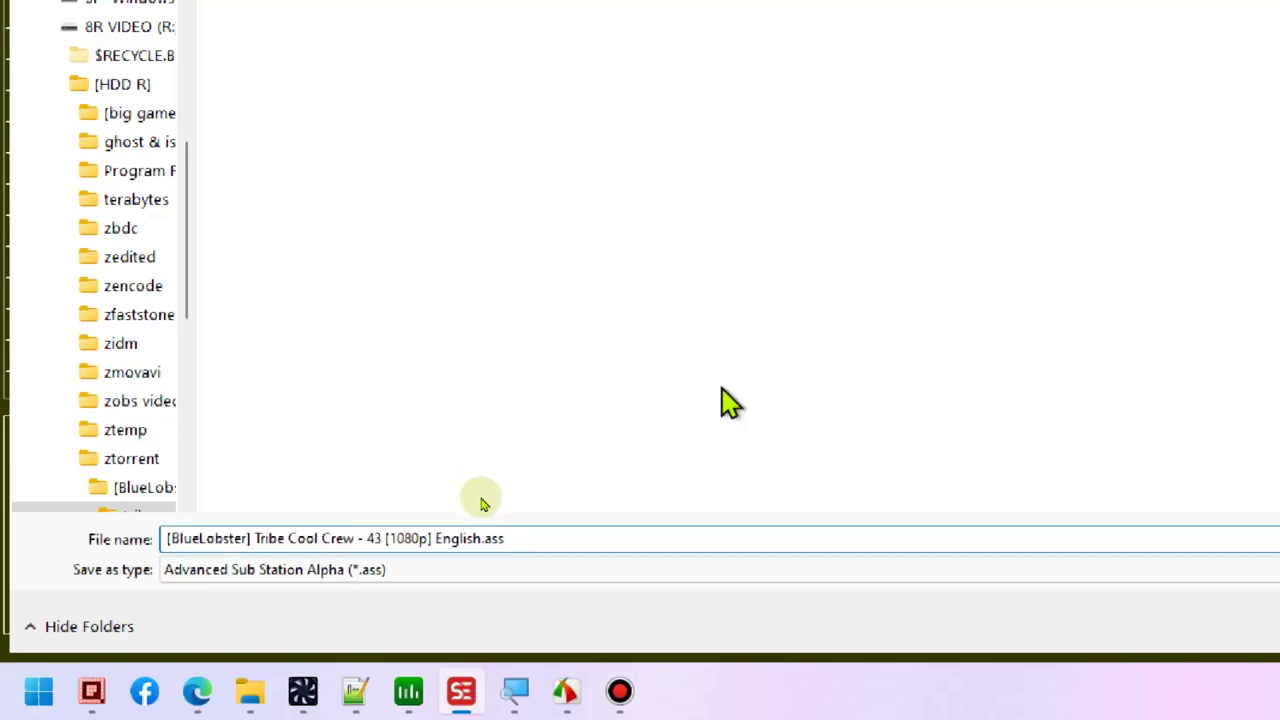
pyautogui.write('draft')
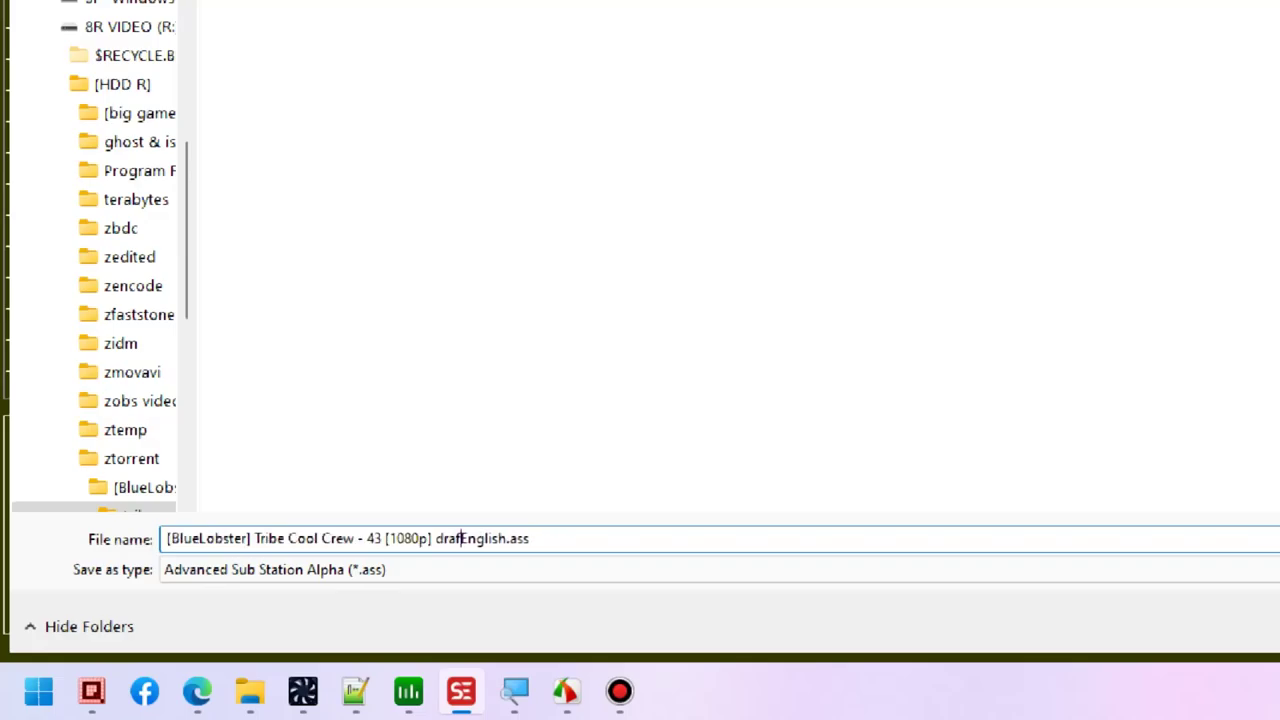
pyautogui.press('Return')
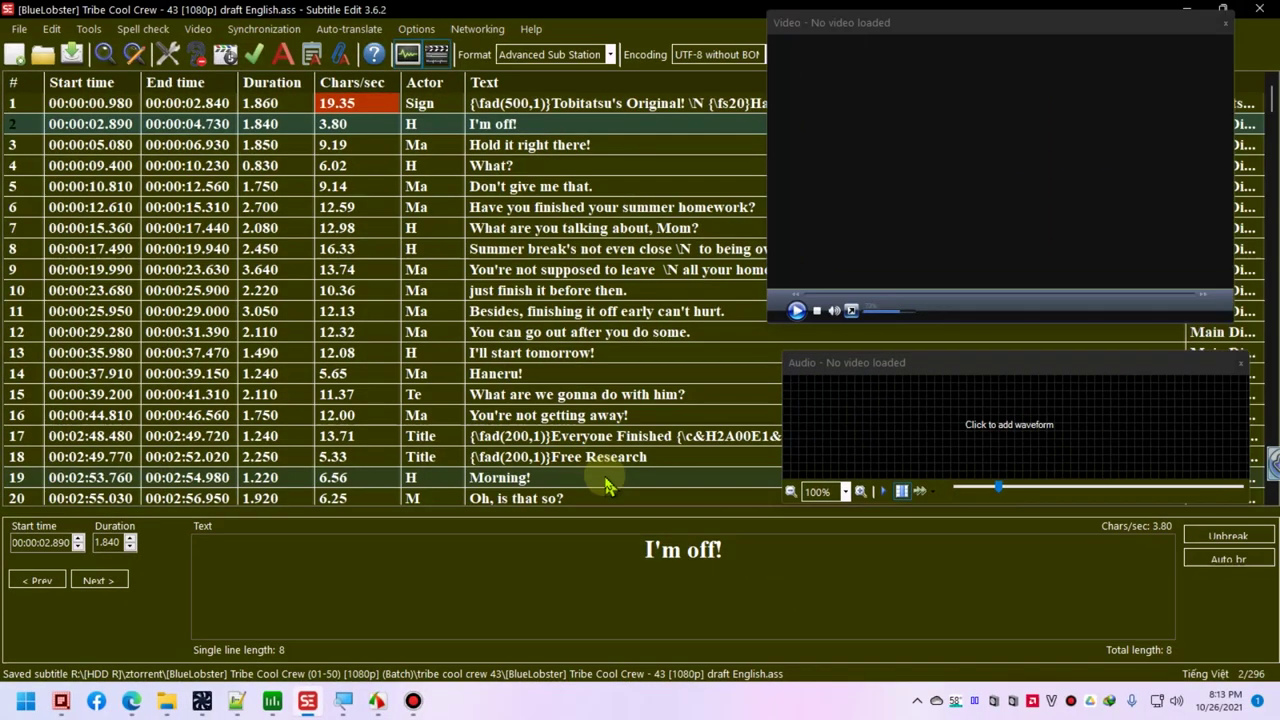
# - Switch to the Notepad++ notes and read line 32 about the purpose of connecting gaps between lines
pyautogui.hotkey('alt', 'Tab')
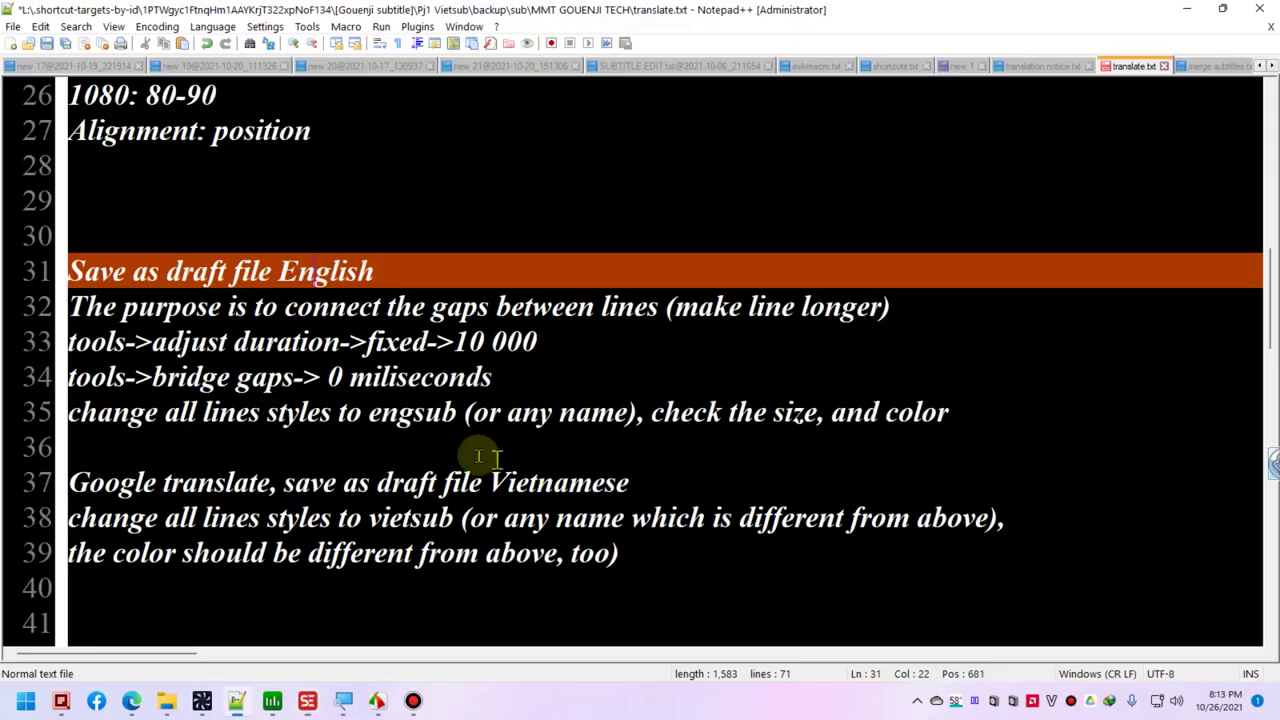
pyautogui.doubleClick(200, 313)
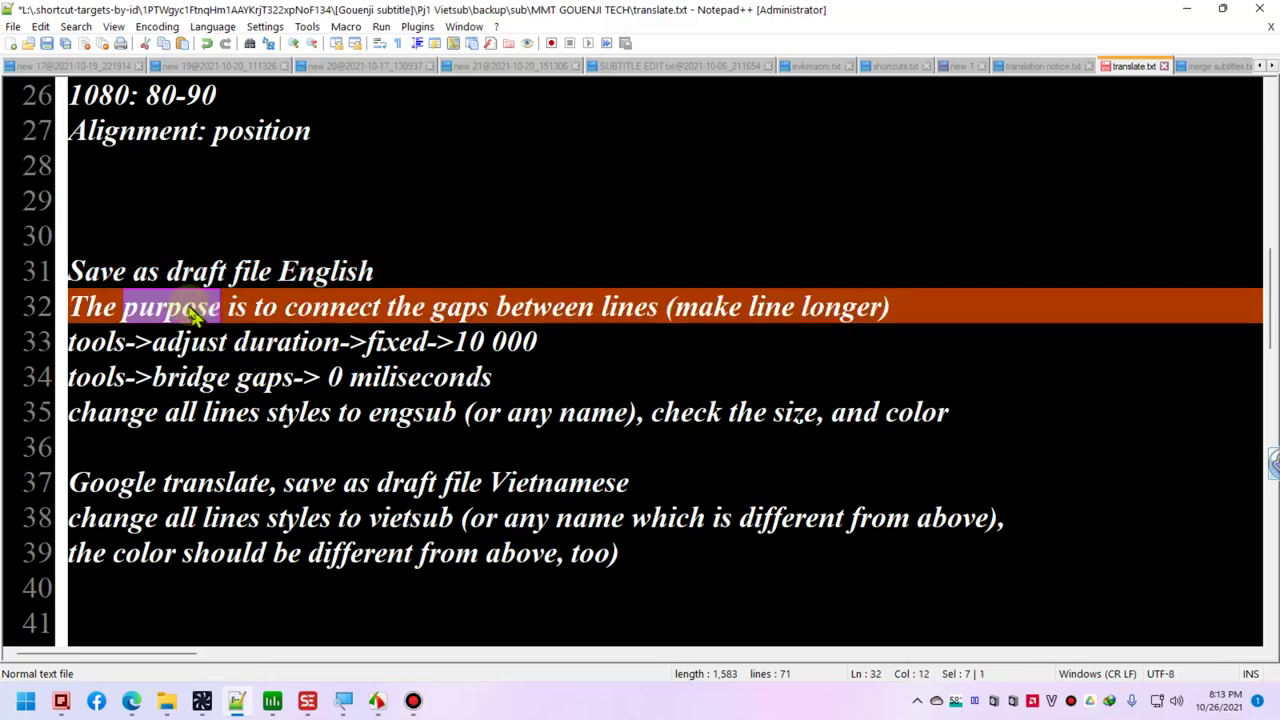
pyautogui.click(185, 313)
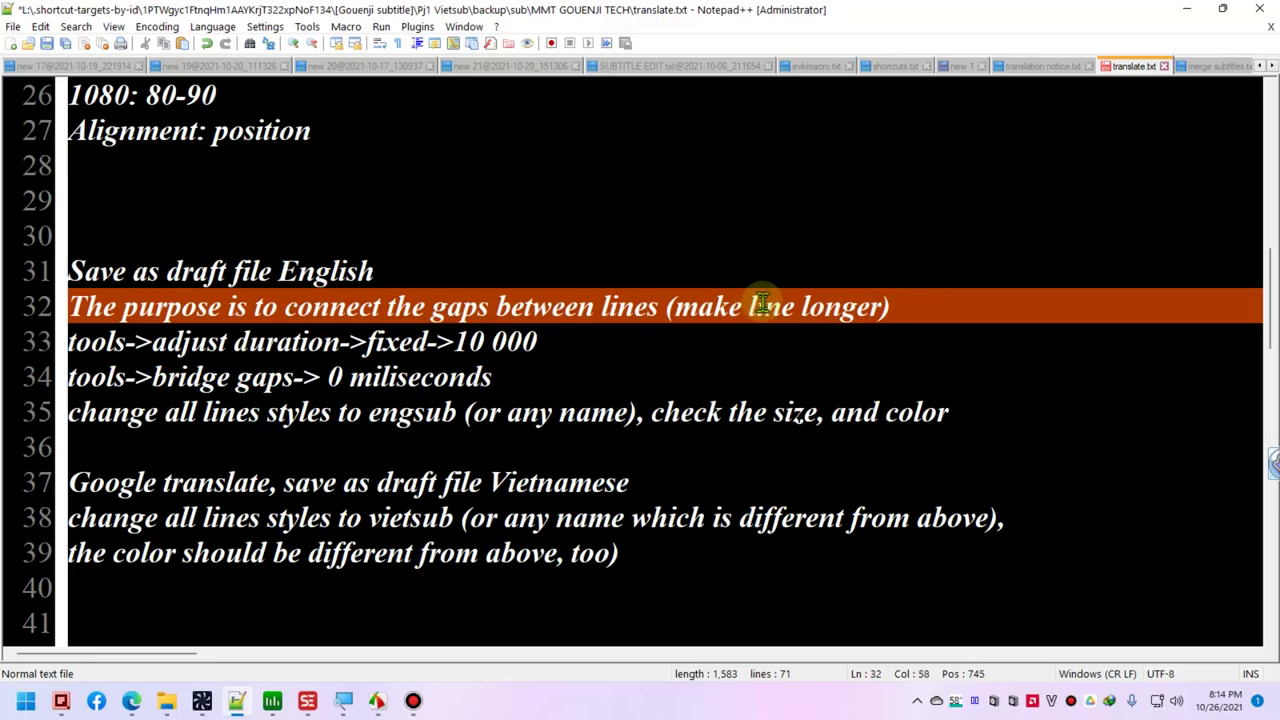
# - Return to Subtitle Edit and load the "[BlueLobster] Tribe Cool Crew - 43 [1080p]" video from the "tribe cool crew 43" folder
pyautogui.hotkey('alt', 'Tab')
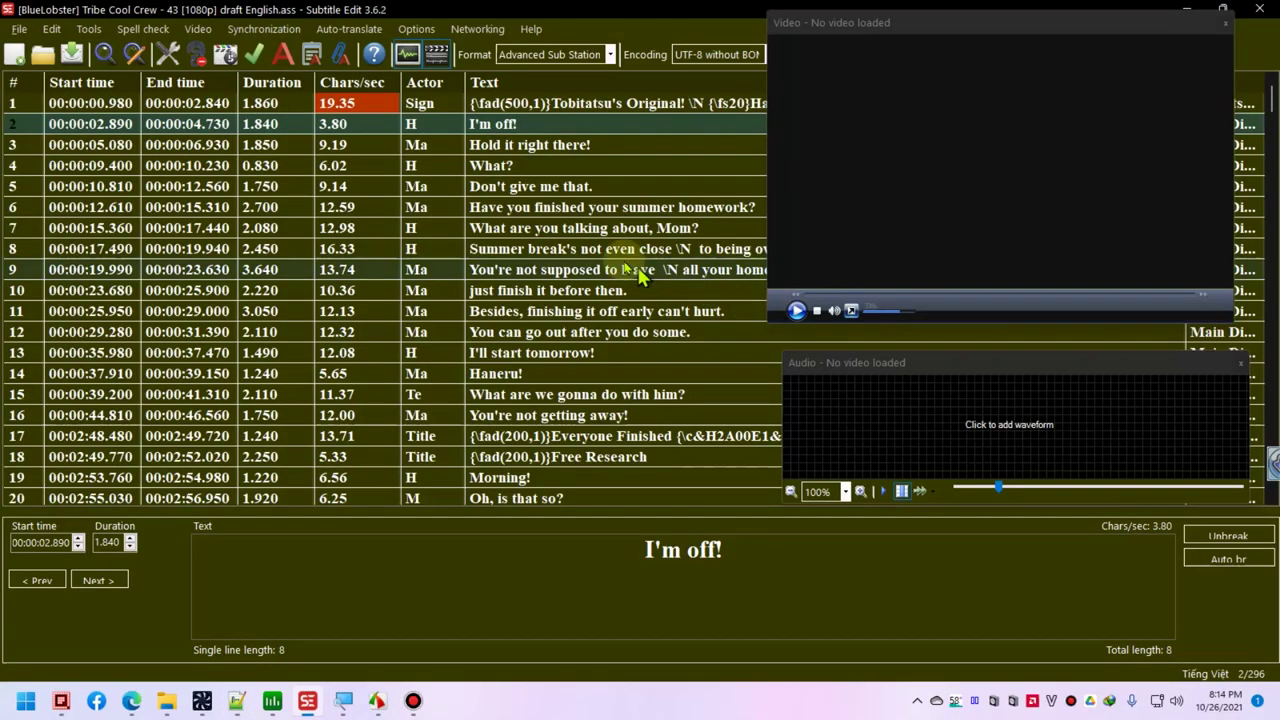
pyautogui.click(836, 228)
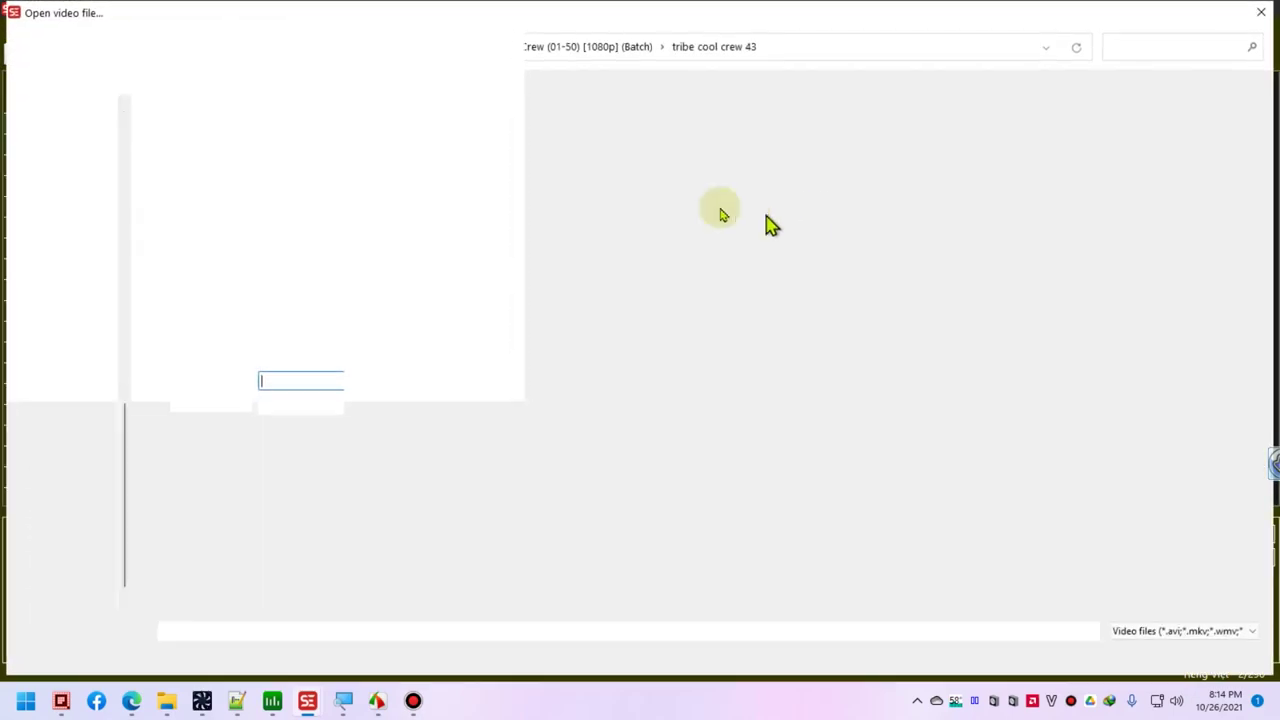
pyautogui.doubleClick(201, 165)
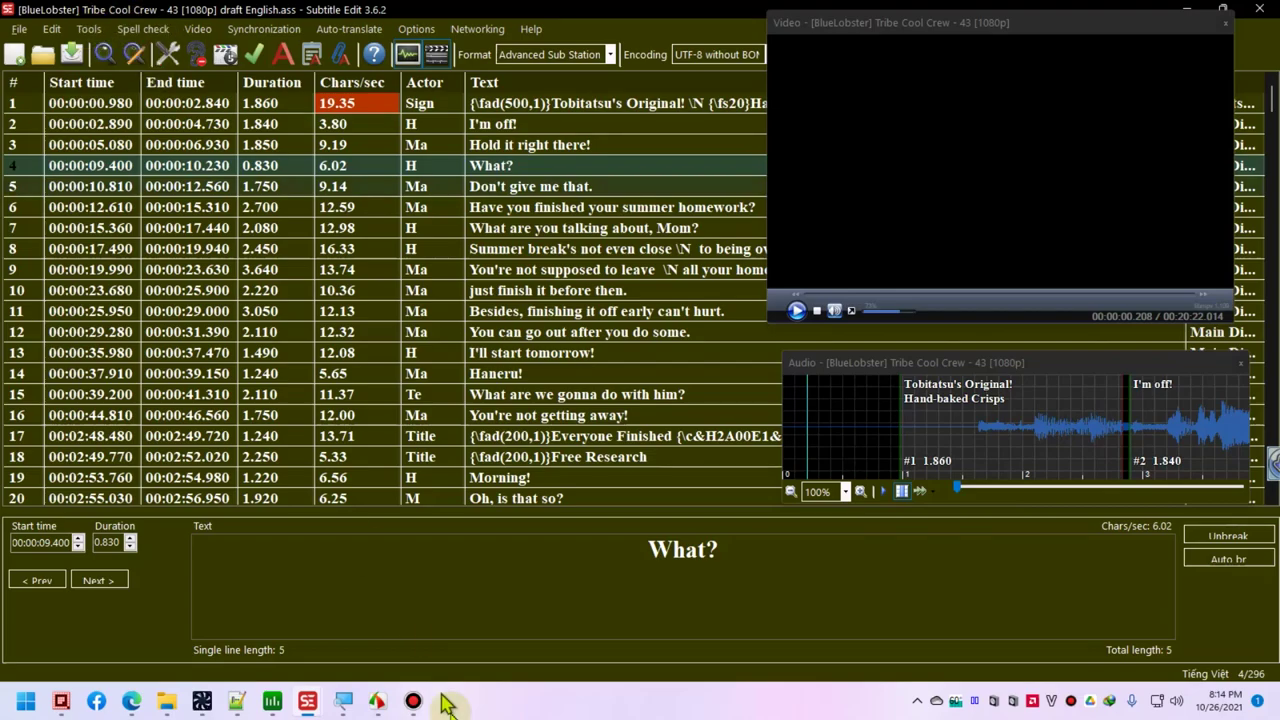
# - Switch to the Notepad++ notes, float the window over the subtitle list, and widen it to read the adjust-duration instruction on line 33
pyautogui.click(238, 702)
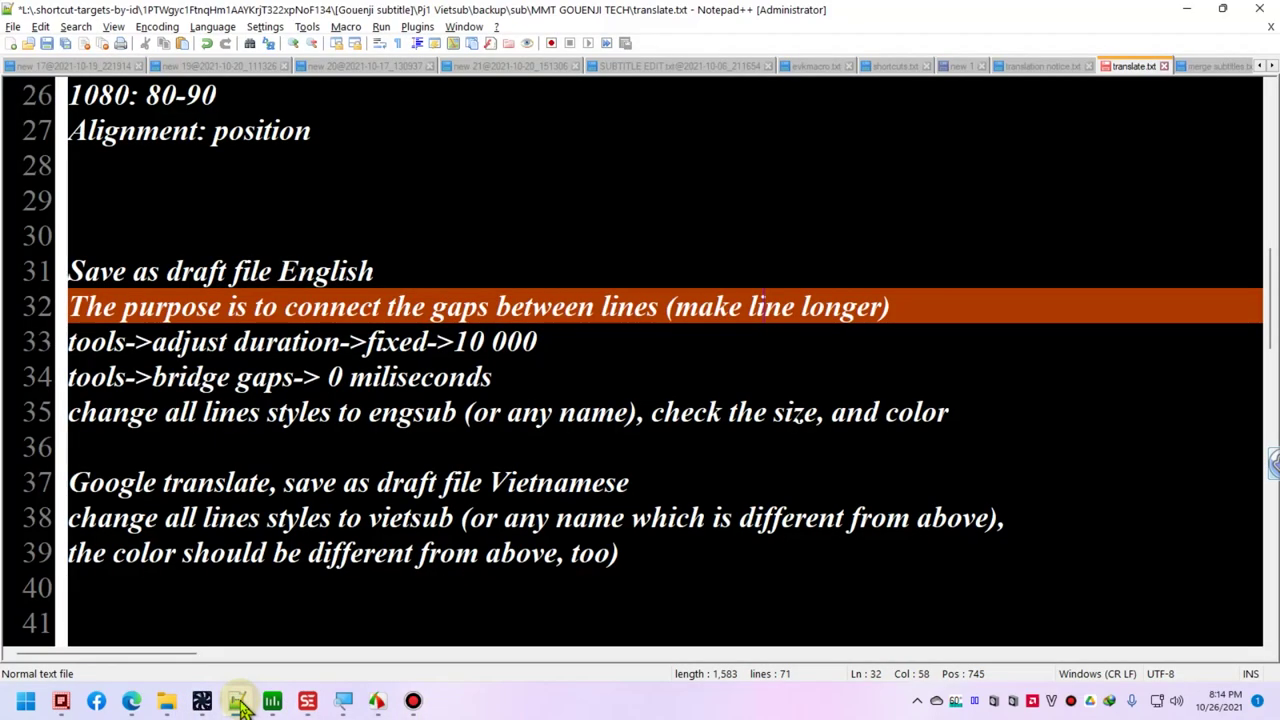
pyautogui.doubleClick(470, 10)
pyautogui.scroll(-3, 371, 268)
pyautogui.scroll(2, 372, 262)
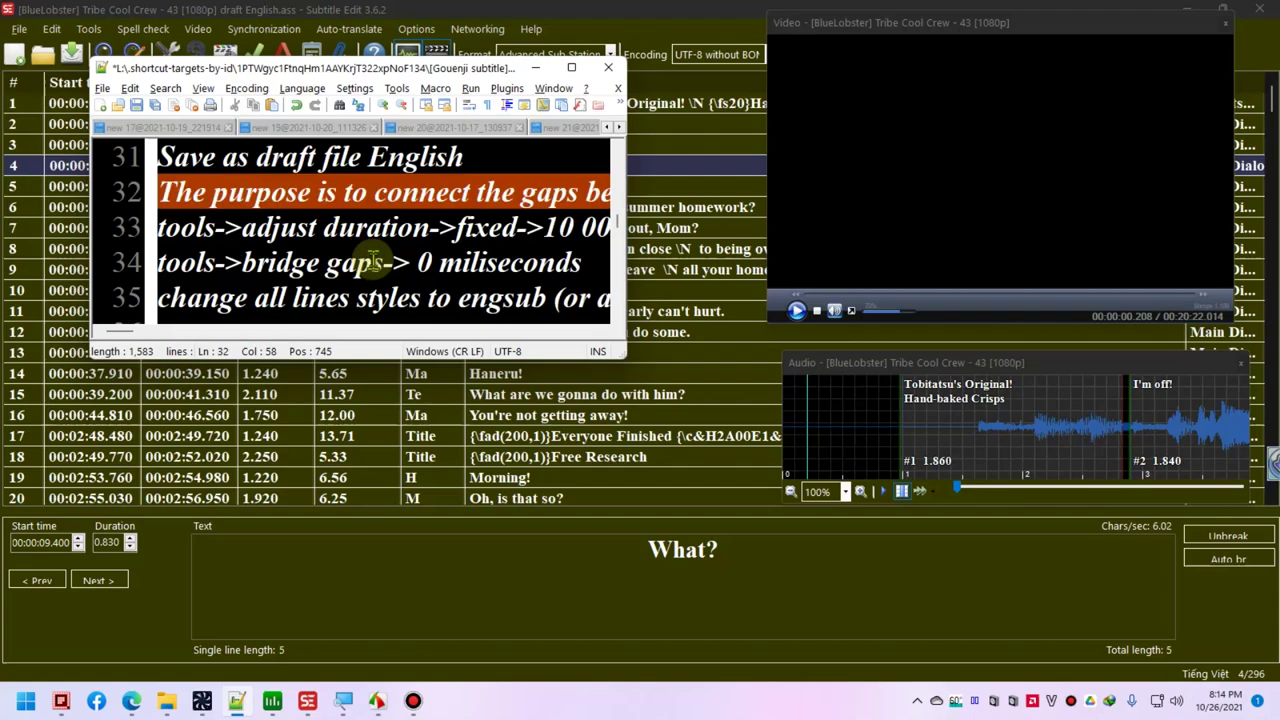
pyautogui.moveTo(352, 228); pyautogui.dragTo(488, 228)
pyautogui.moveTo(632, 249); pyautogui.dragTo(792, 250)
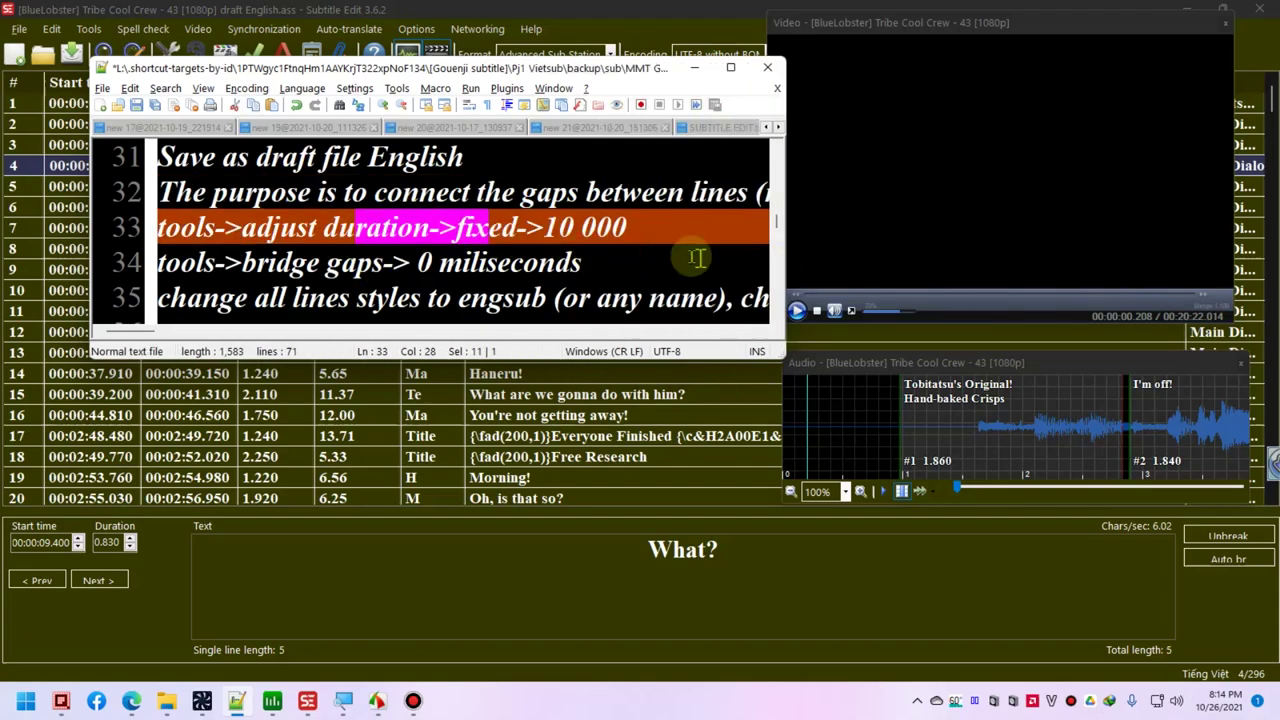
pyautogui.click(615, 228)
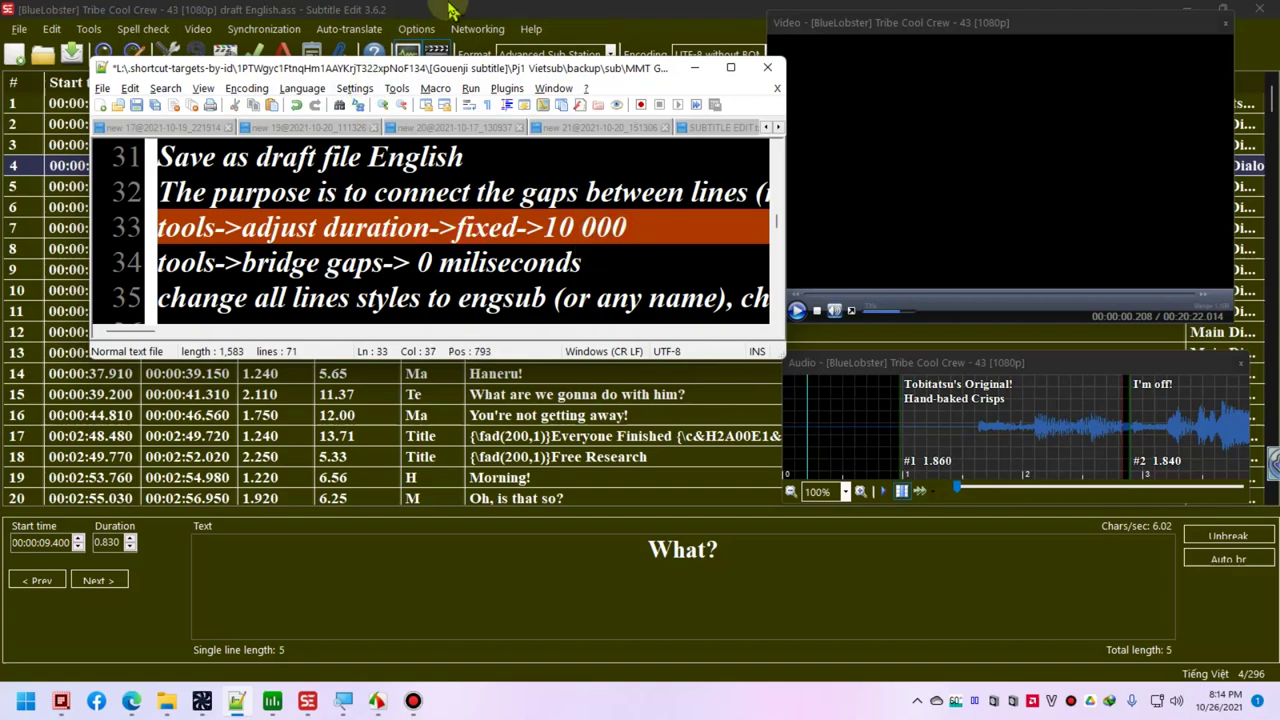
# - In Subtitle Edit, try adjusting all line durations to a fixed 10000 milliseconds, and undo the adjustment
pyautogui.click(355, 10)
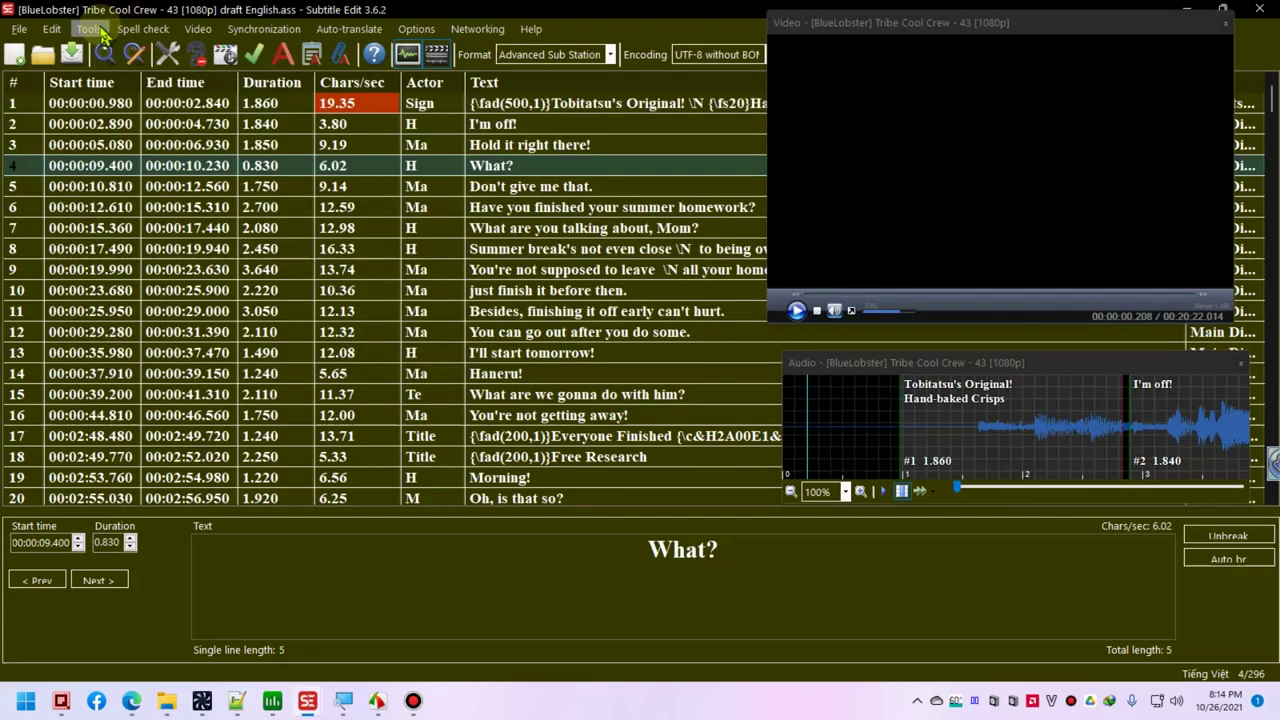
pyautogui.click(89, 29)
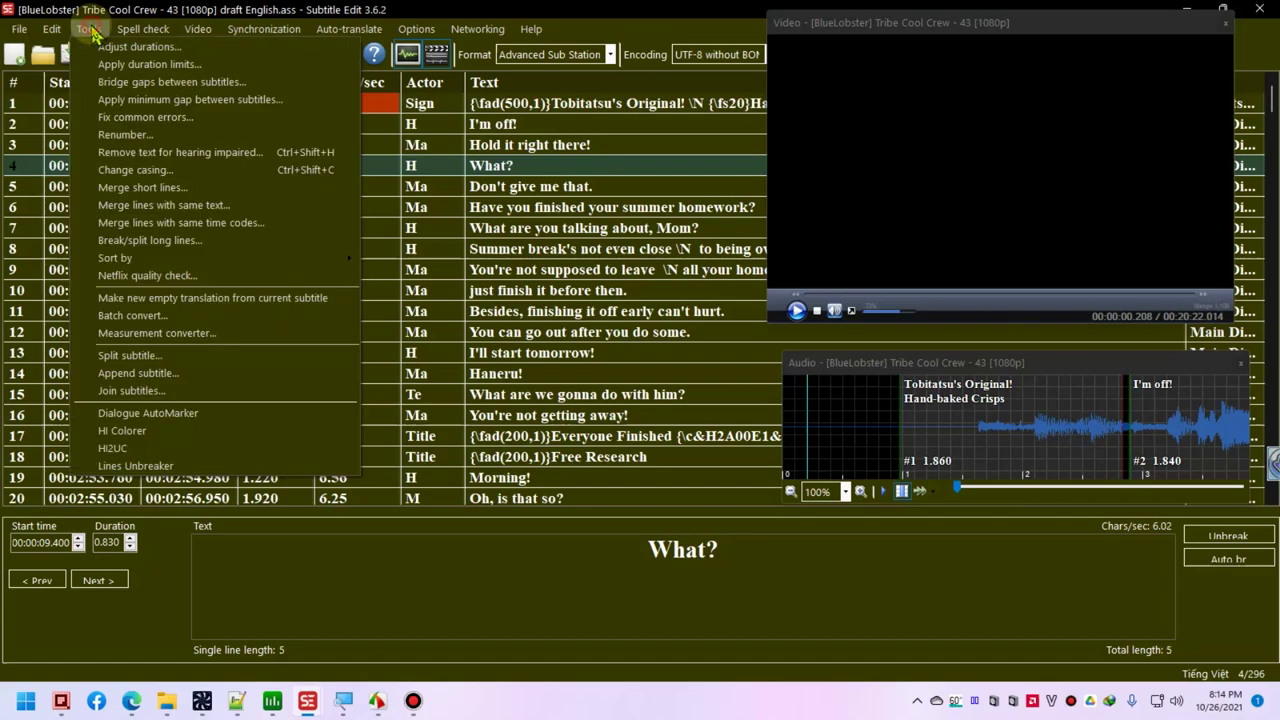
pyautogui.click(140, 47)
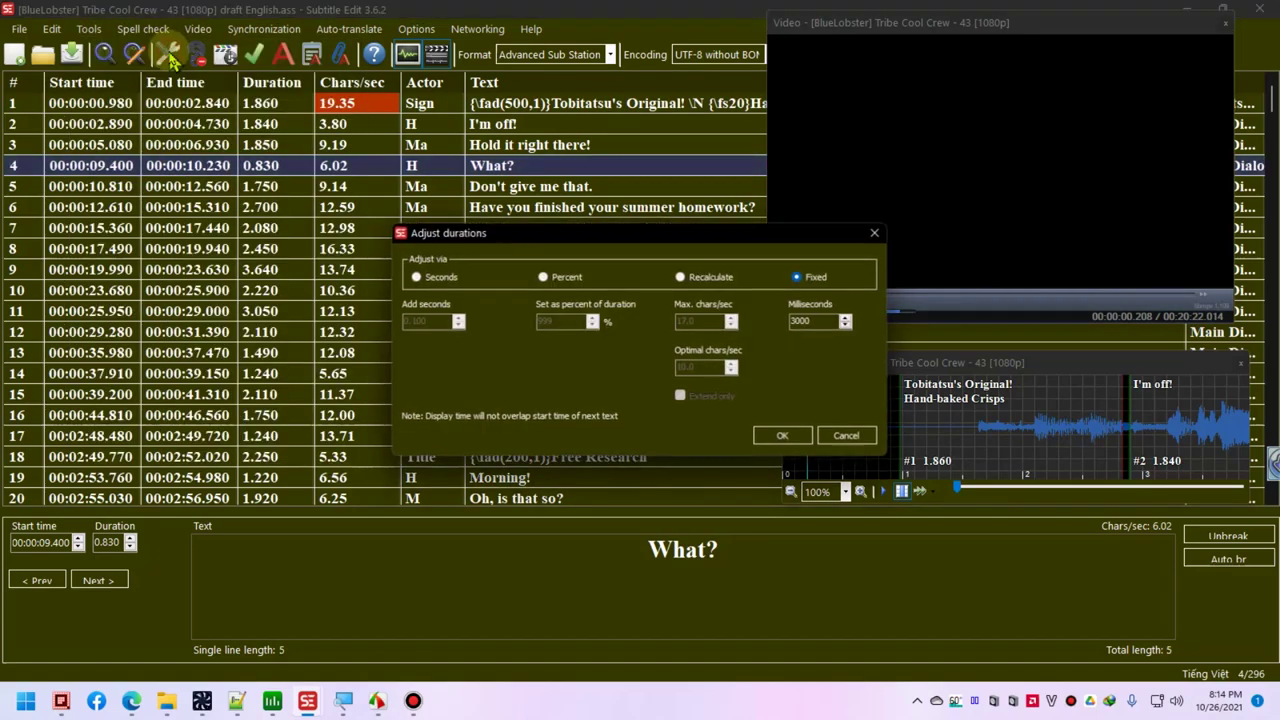
pyautogui.doubleClick(818, 321)
pyautogui.write('1000')
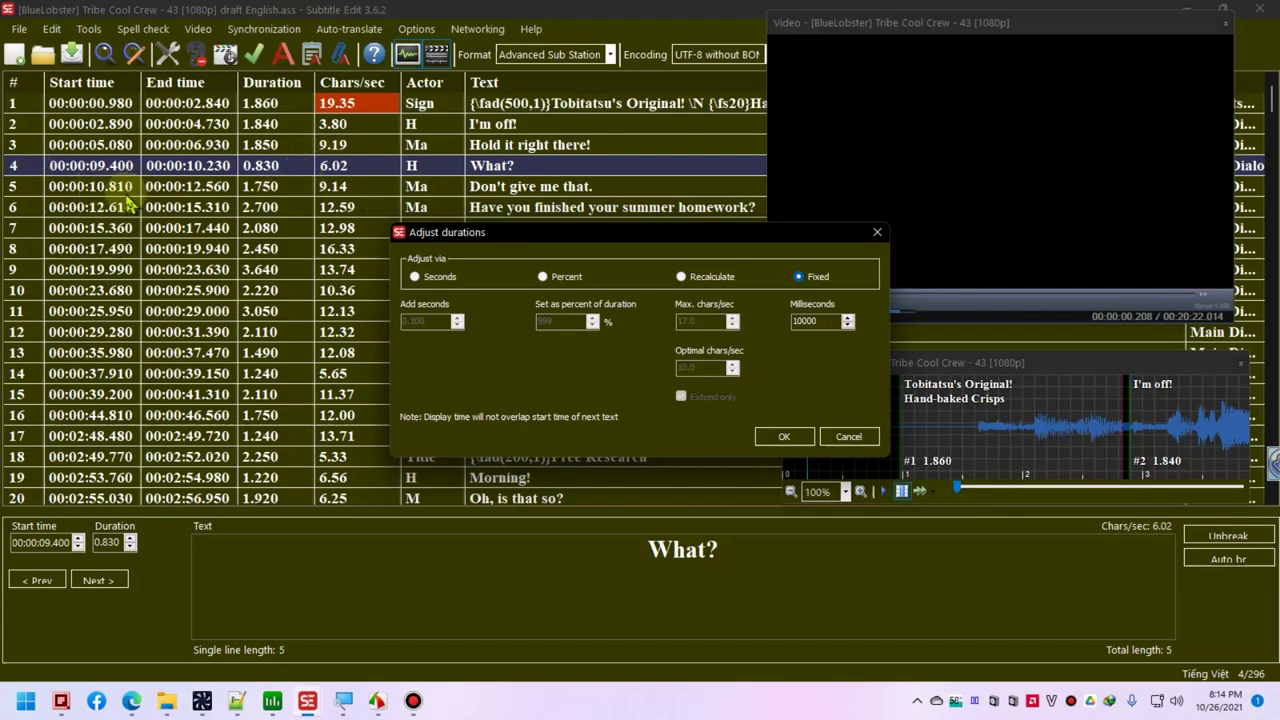
pyautogui.click(783, 437)
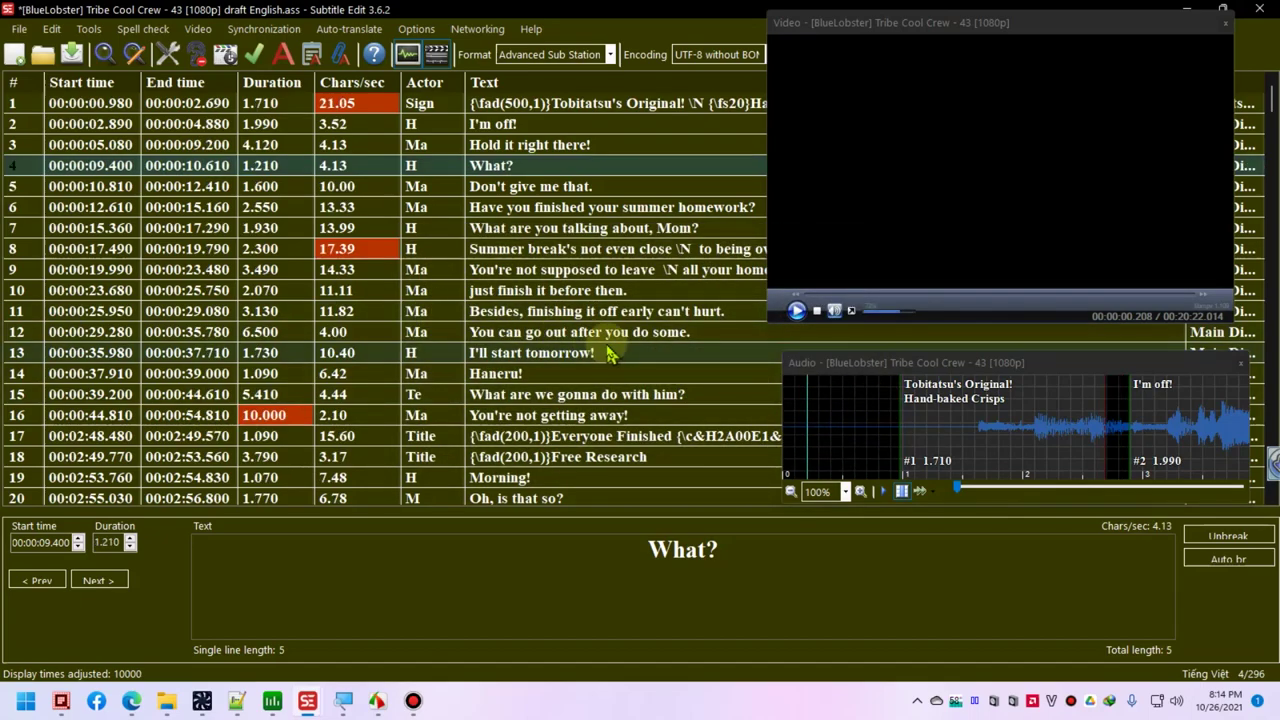
pyautogui.hotkey('ctrl', 'z')
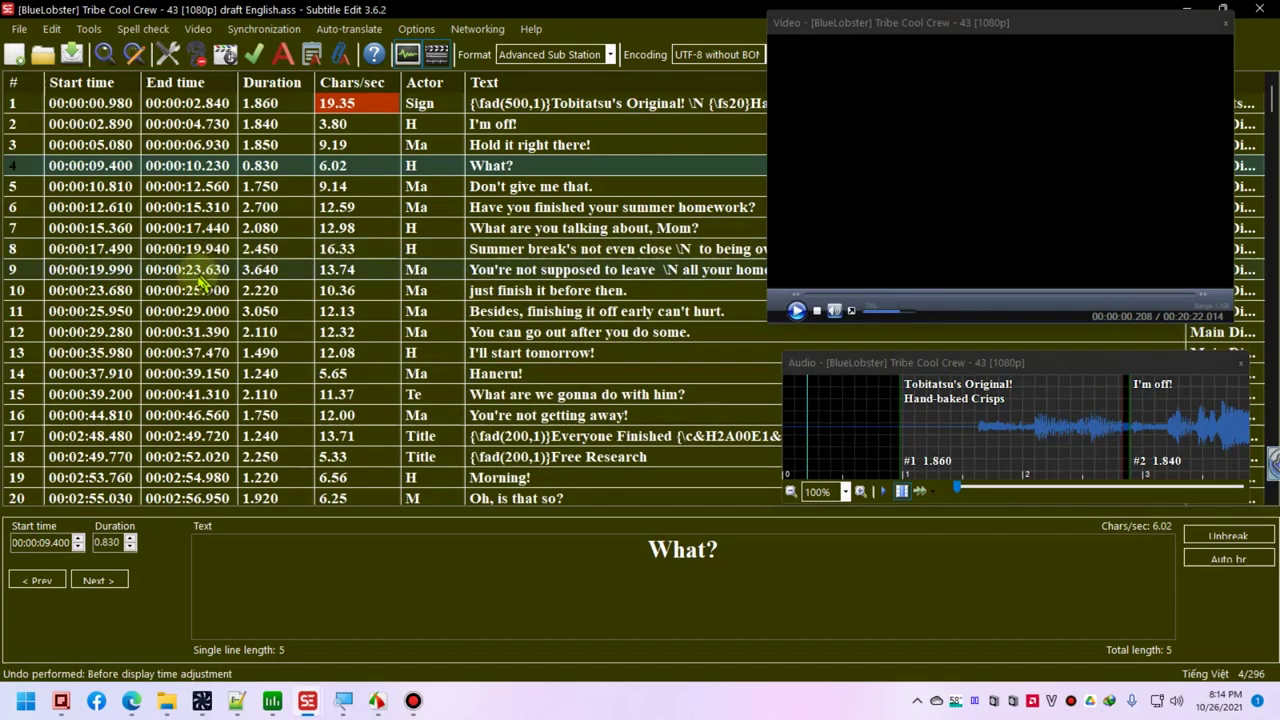
# - Select subtitle line 22, "Got it.", and examine the waveform gap between it and line 21, "I see..."
pyautogui.click(185, 353)
pyautogui.click(150, 415)
pyautogui.click(150, 436)
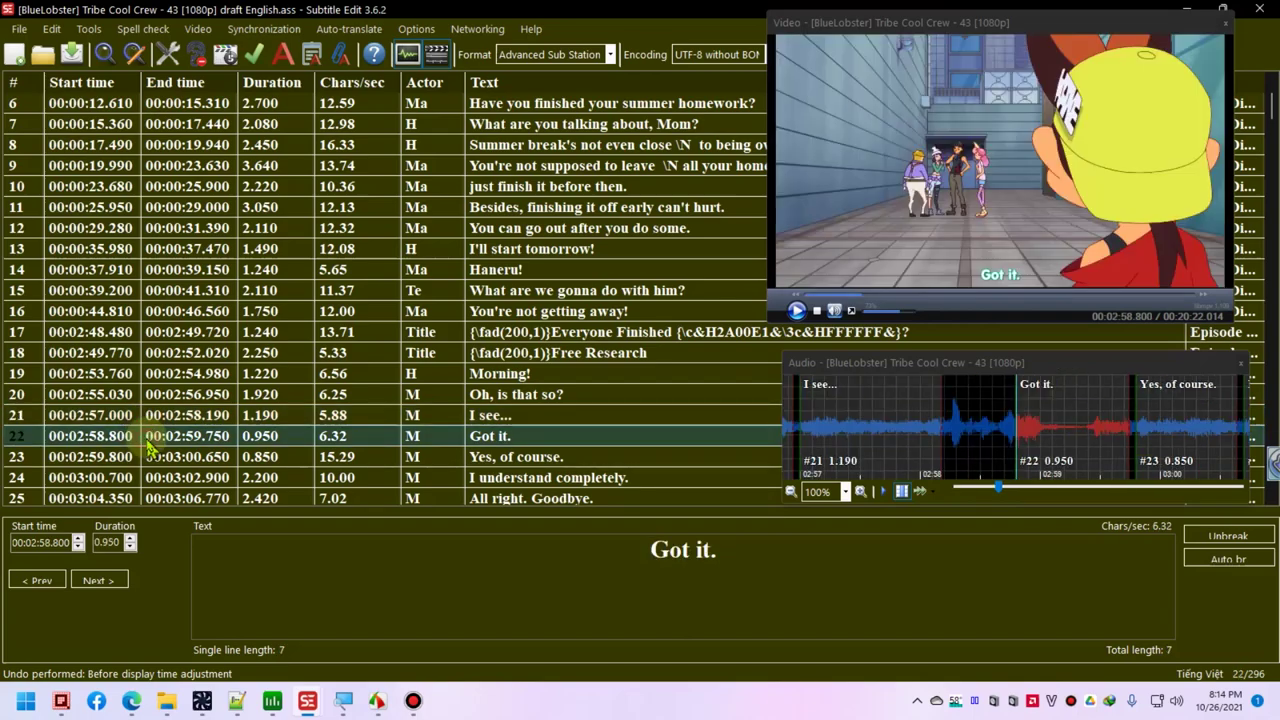
pyautogui.scroll(-1, 872, 428)
pyautogui.scroll(2, 866, 423)
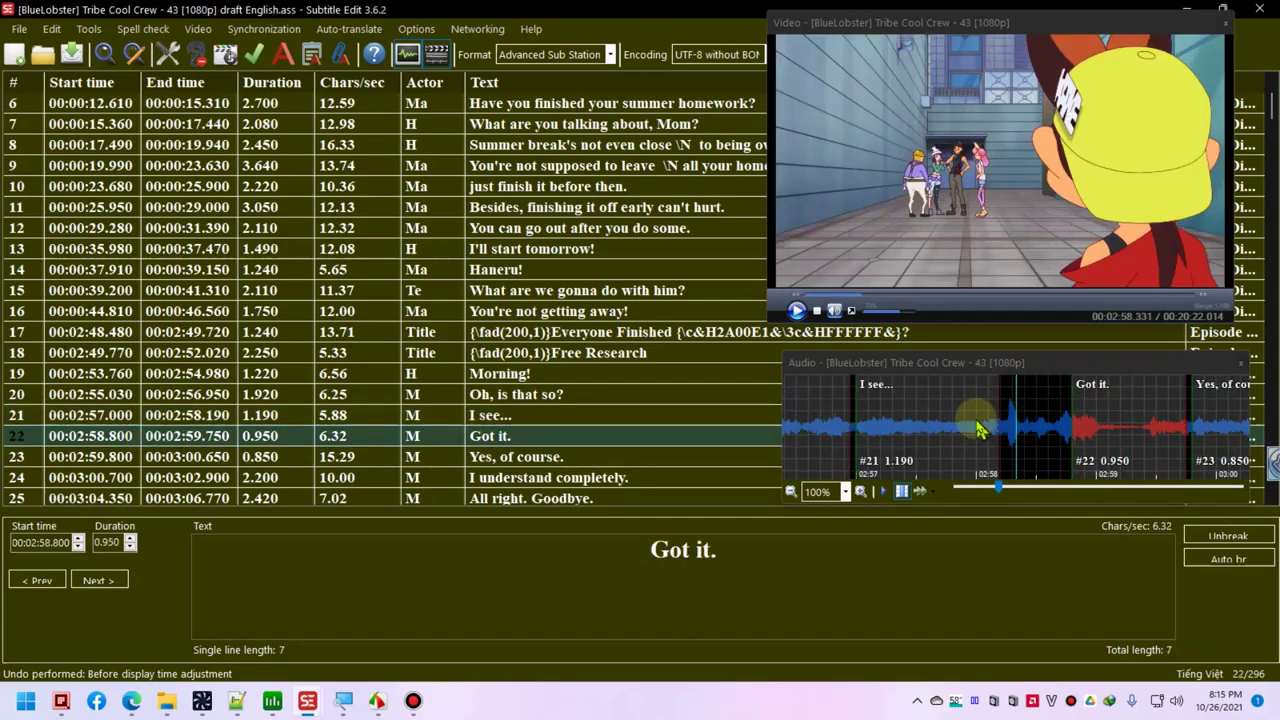
# - Adjust the durations of all subtitle lines to a fixed 10000 milliseconds
pyautogui.click(90, 30)
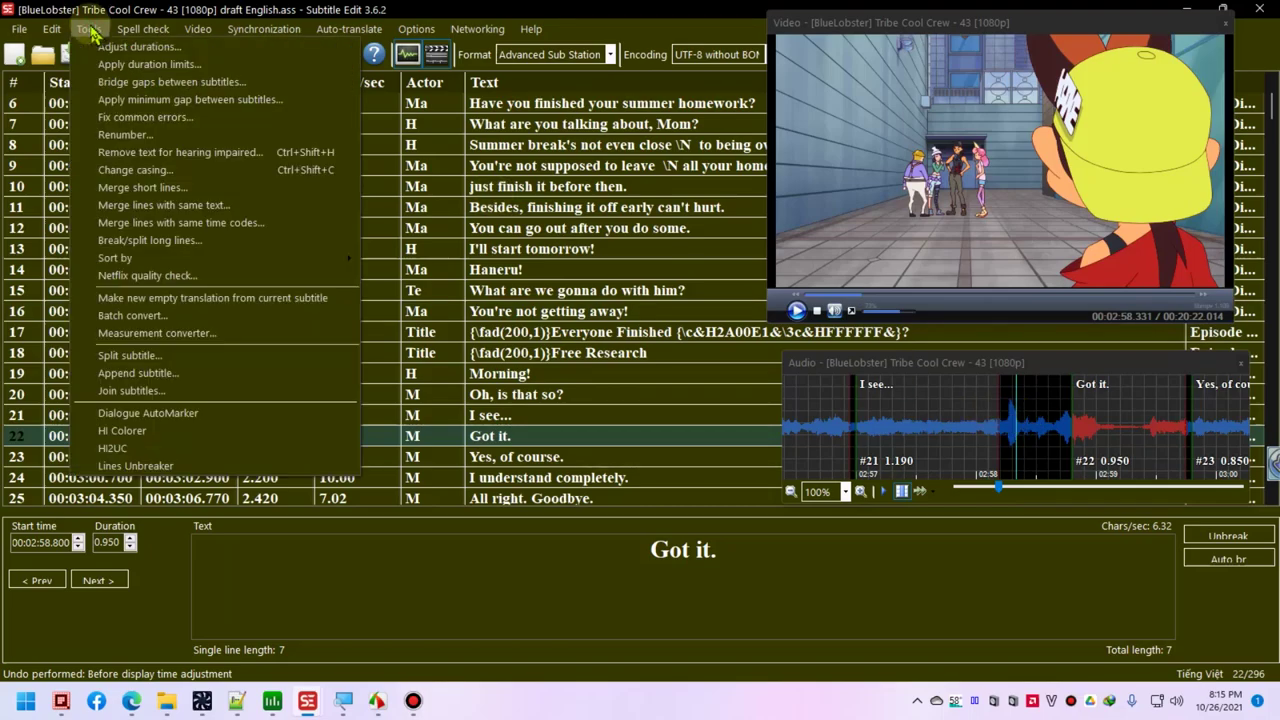
pyautogui.click(130, 48)
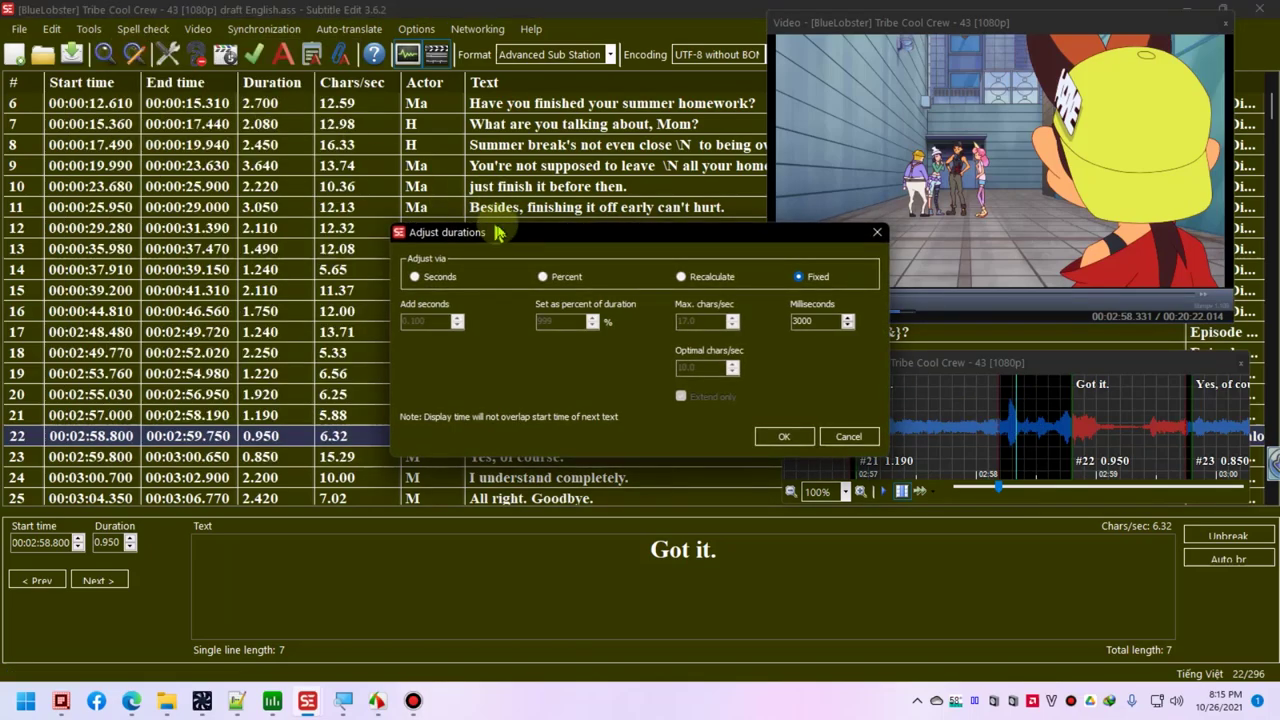
pyautogui.write('10000')
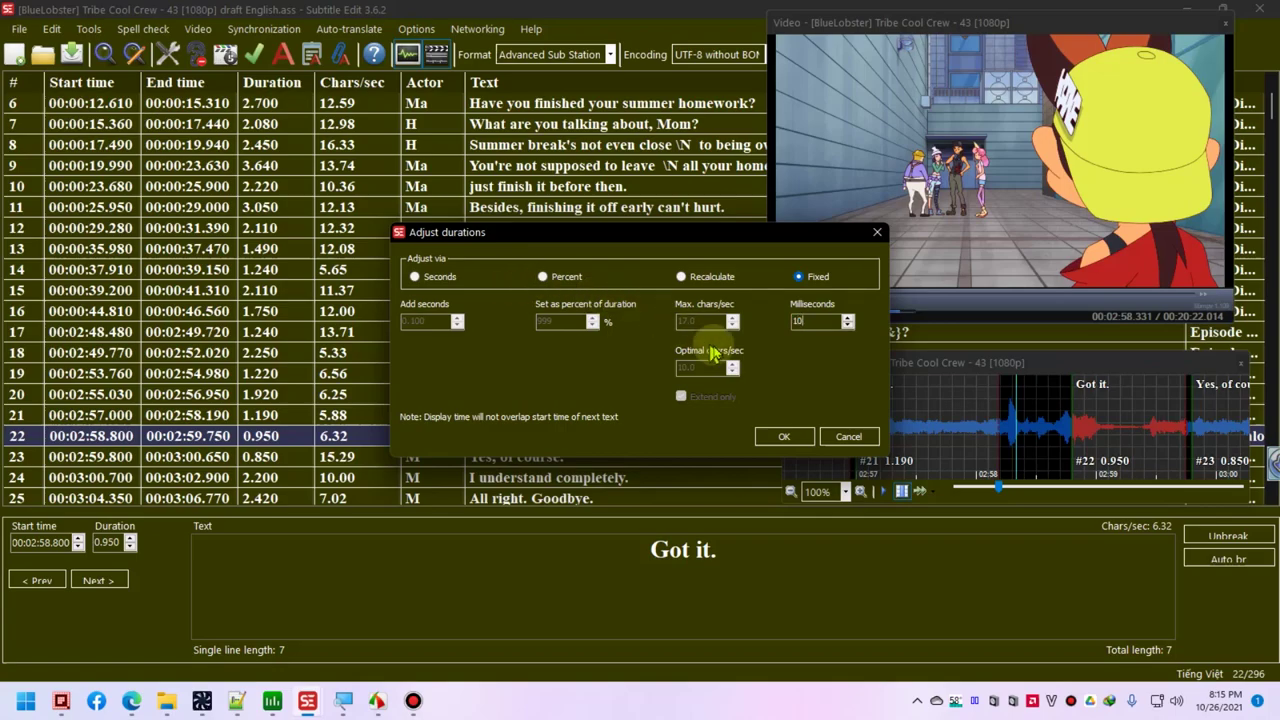
pyautogui.click(778, 435)
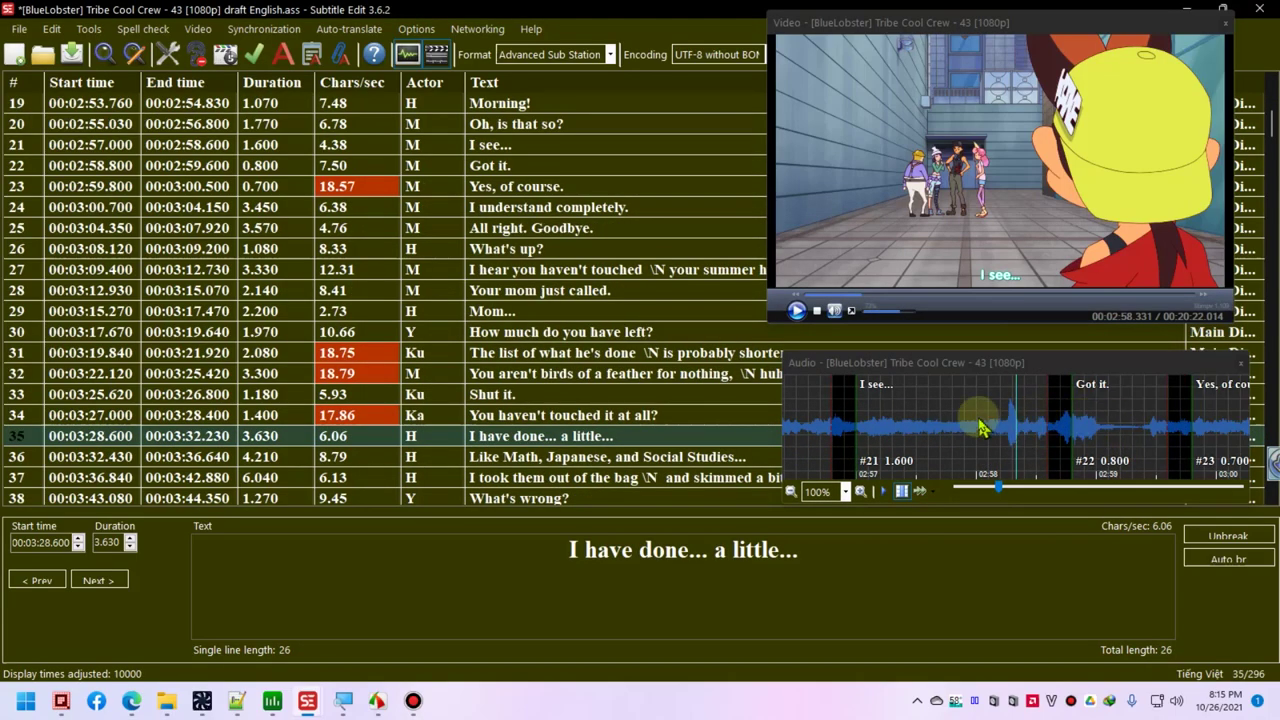
# - Select line 22, "Got it.", again and examine the remaining waveform gaps on both sides of it
pyautogui.scroll(3, 200, 300)
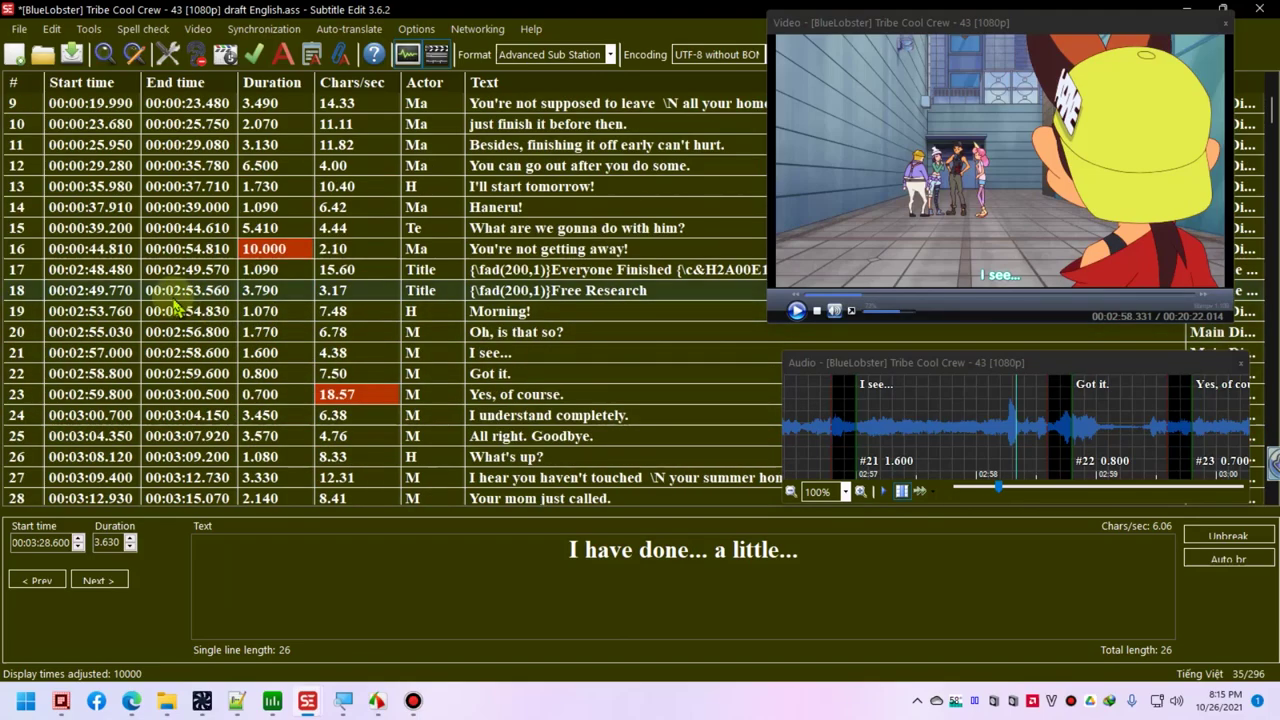
pyautogui.scroll(-1, 180, 290)
pyautogui.click(171, 289)
pyautogui.click(190, 272)
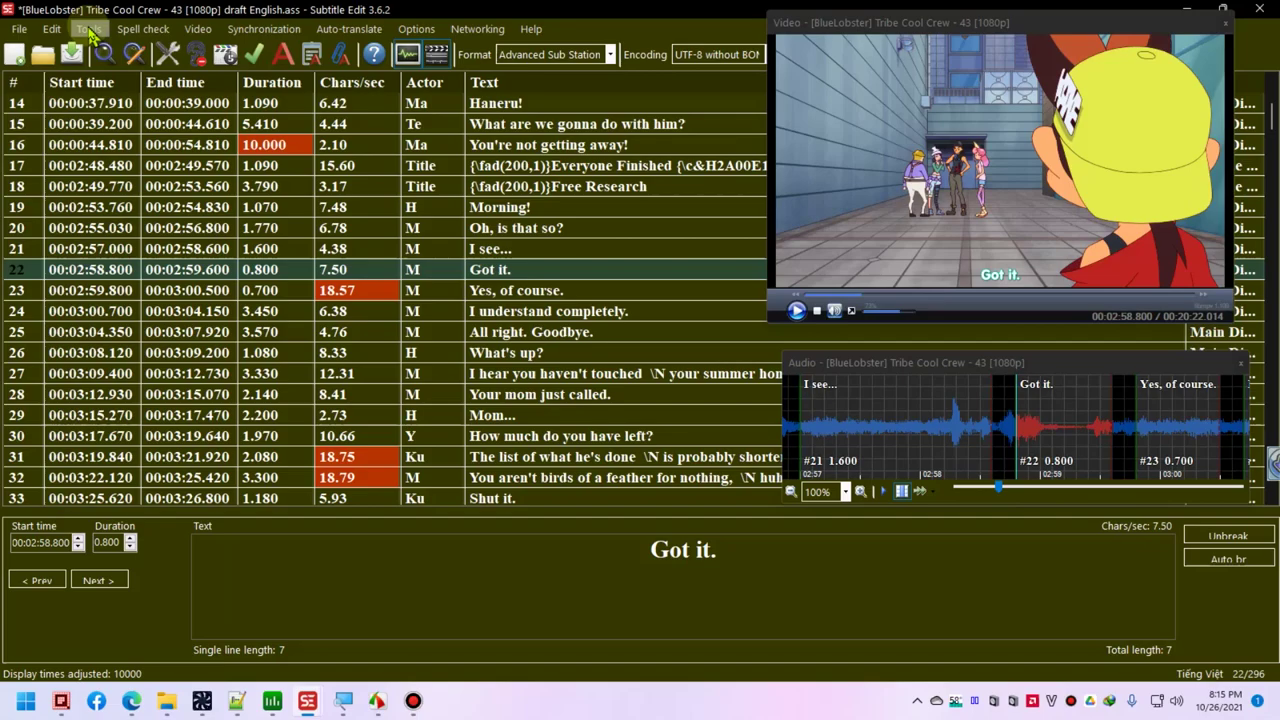
# - Switch to the Notepad++ notes and review the bridge gaps instruction on line 34
pyautogui.hotkey('alt', 'Tab')
pyautogui.click(242, 261)
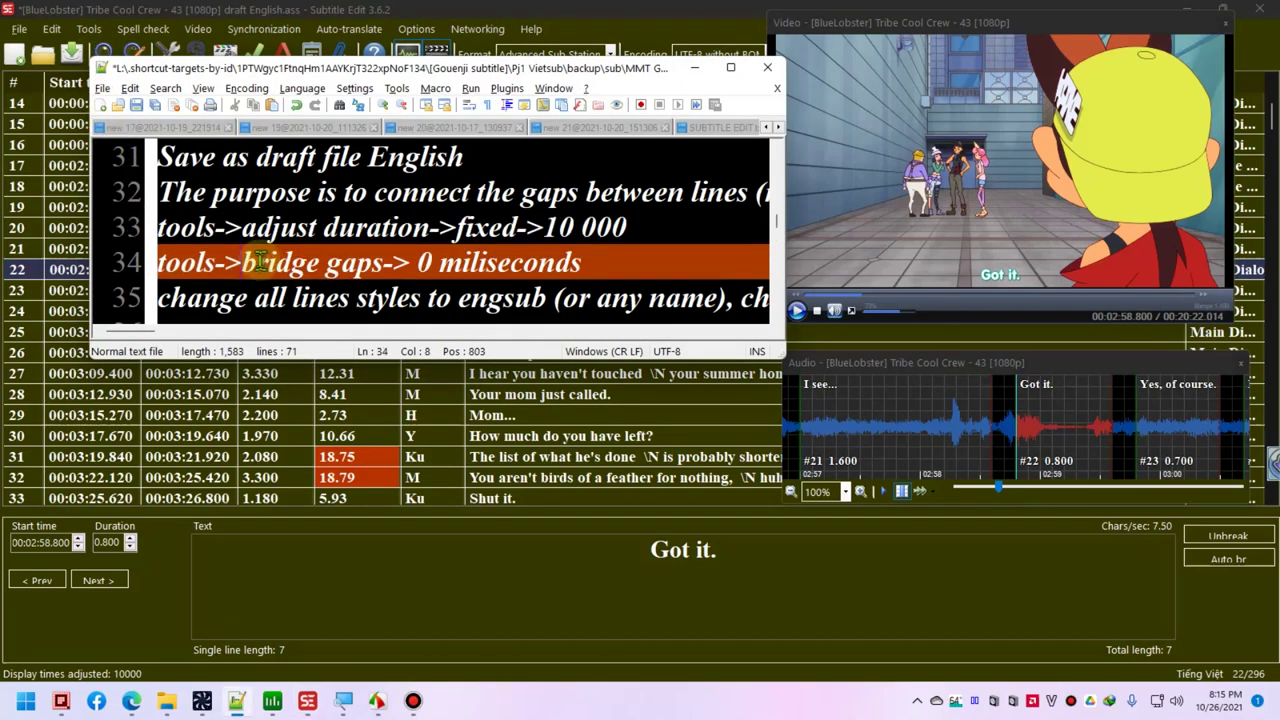
pyautogui.moveTo(268, 261); pyautogui.dragTo(380, 261)
pyautogui.click(389, 261)
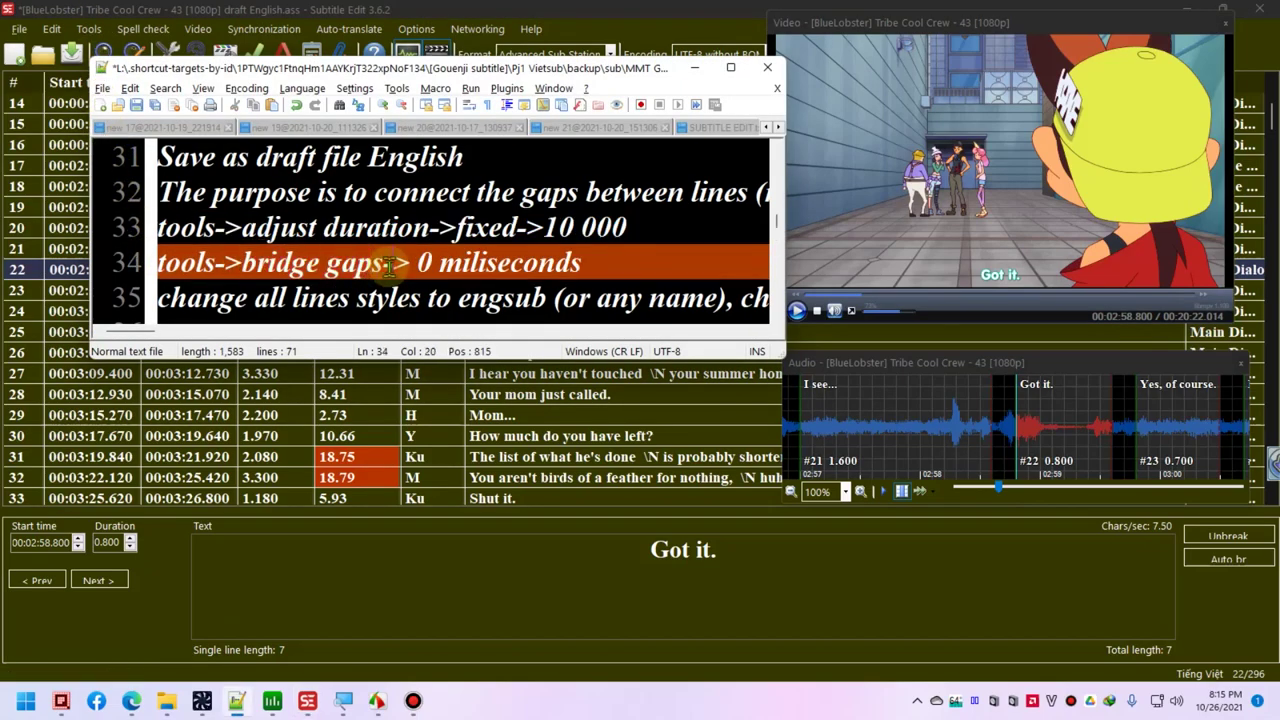
# - In Subtitle Edit, bridge the gaps smaller than 2000 ms with a minimum of 0 milliseconds between lines, giving the gap time to the previous text
pyautogui.click(318, 10)
pyautogui.click(89, 29)
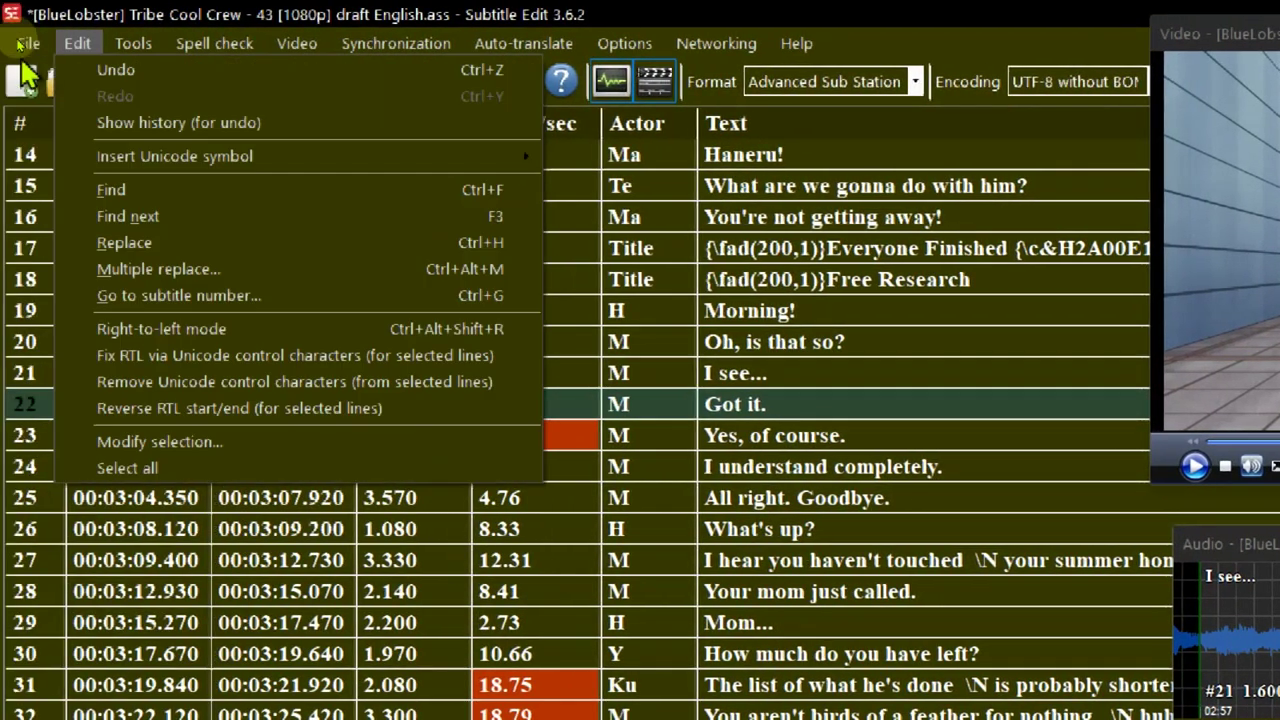
pyautogui.click(80, 40)
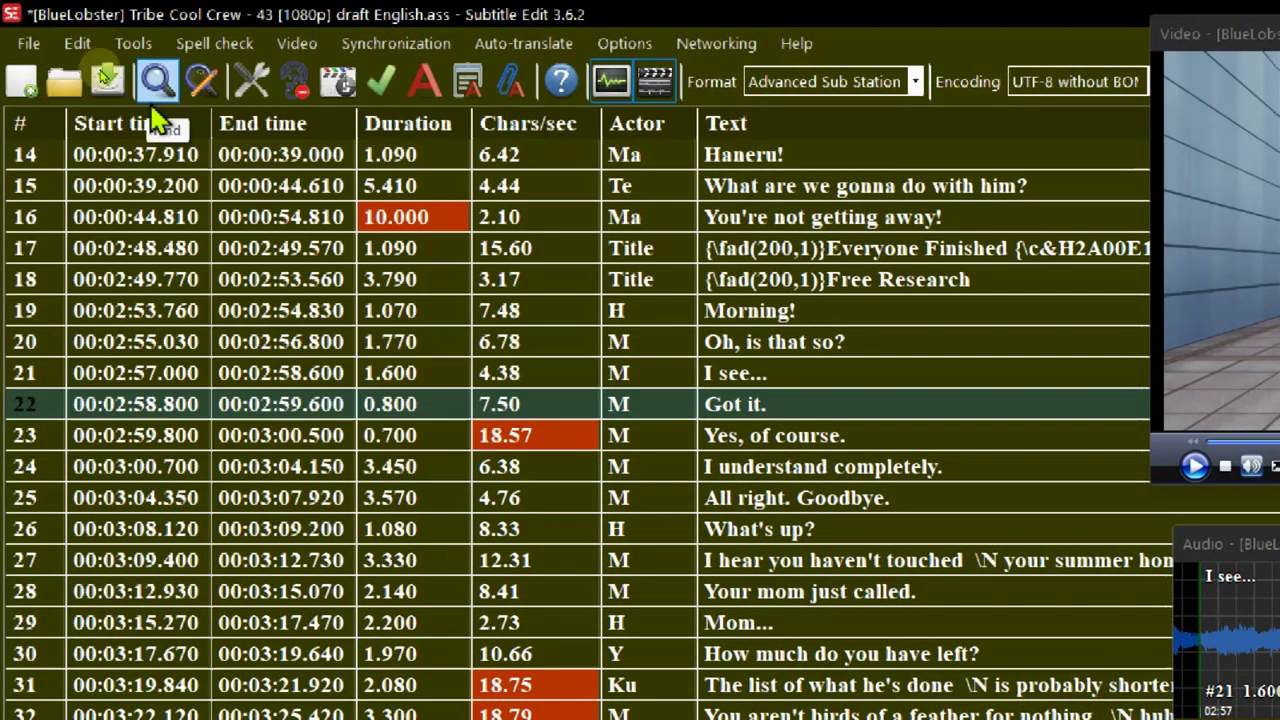
pyautogui.click(140, 46)
pyautogui.click(158, 121)
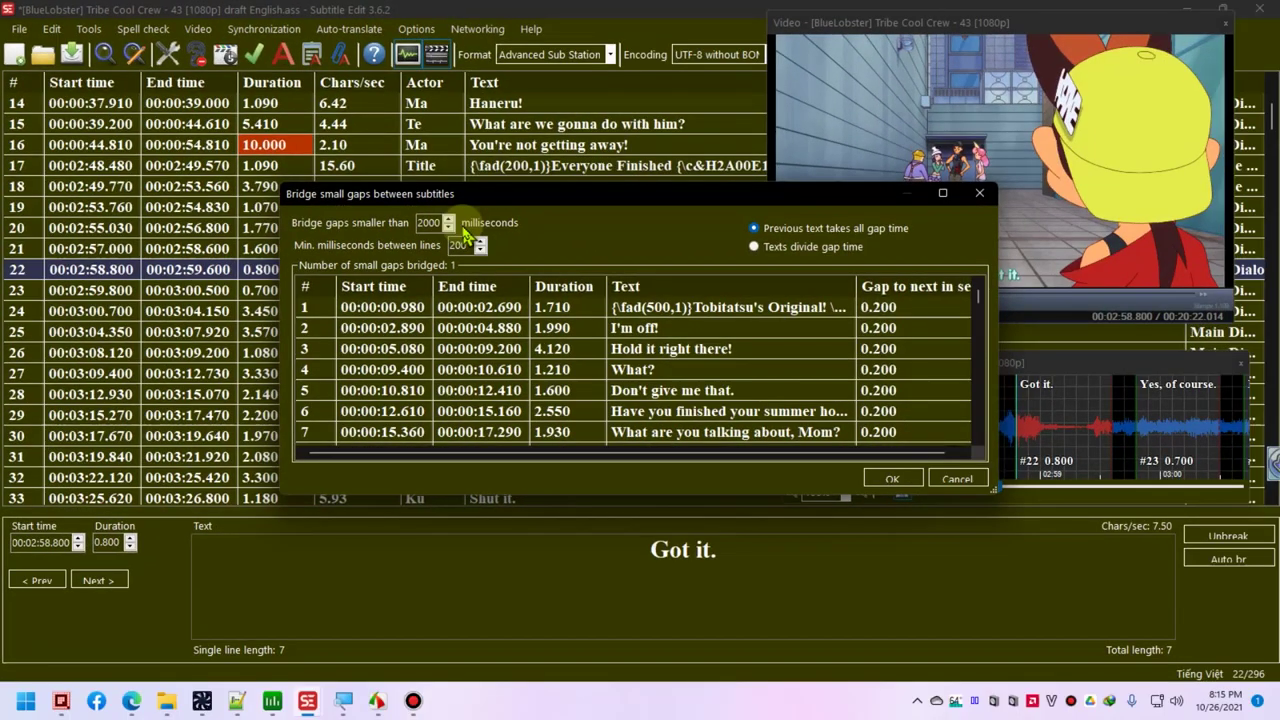
pyautogui.write('0')
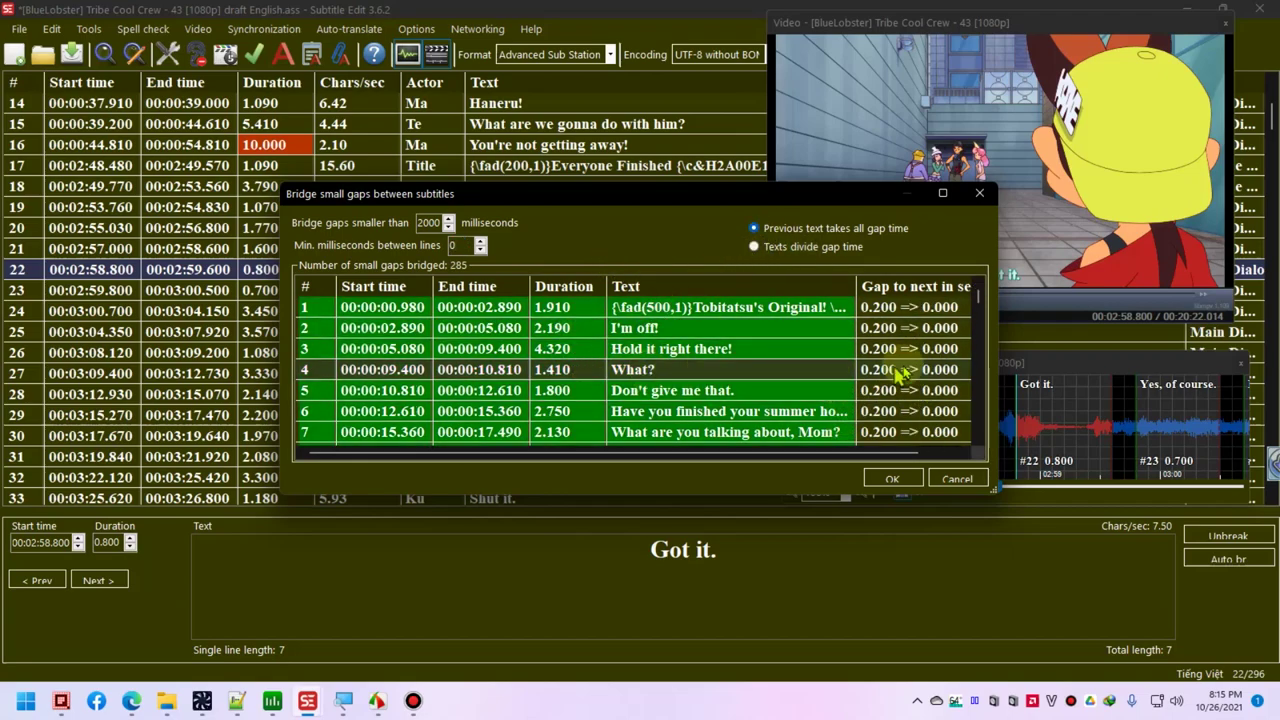
pyautogui.moveTo(975, 313)
pyautogui.mouseDown()
pyautogui.moveTo(985, 360)
pyautogui.moveTo(985, 318)
pyautogui.mouseUp()
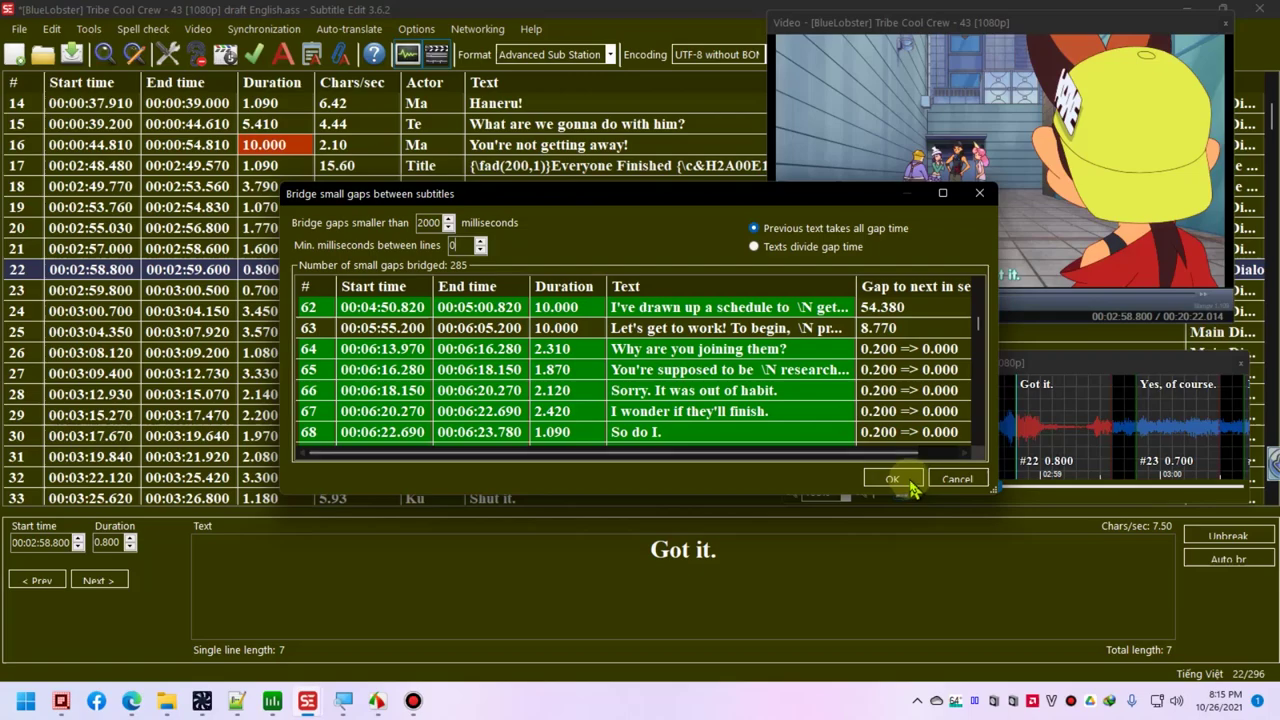
pyautogui.moveTo(980, 335); pyautogui.dragTo(995, 455)
pyautogui.click(892, 479)
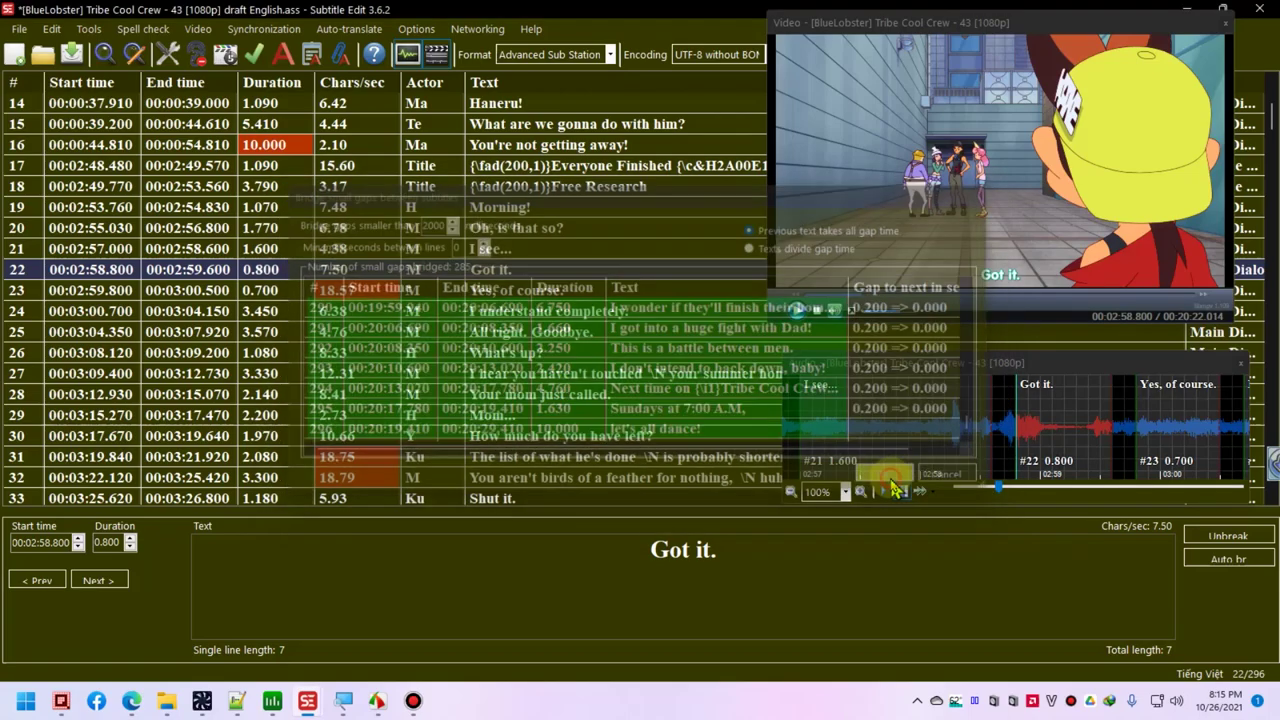
# - Check the bridged waveform around lines 22, "Got it.", and 21, "I see...", and save the draft English subtitle file
pyautogui.click(556, 228)
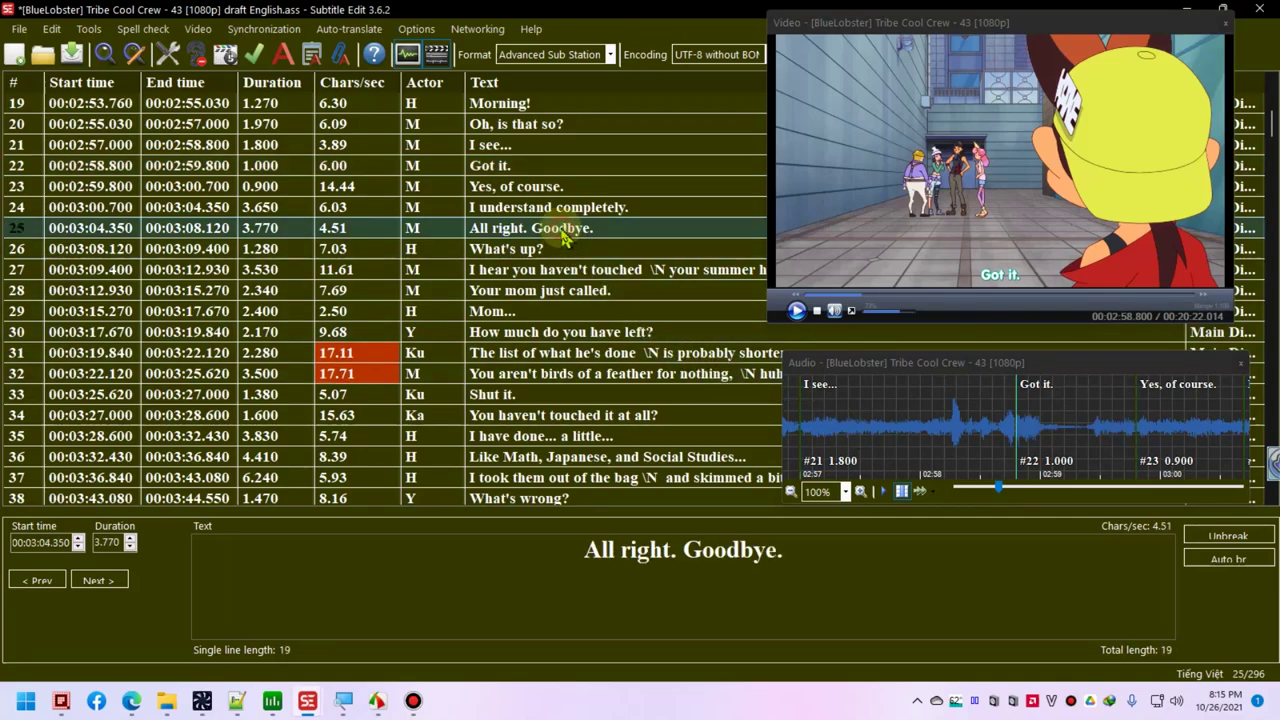
pyautogui.click(489, 170)
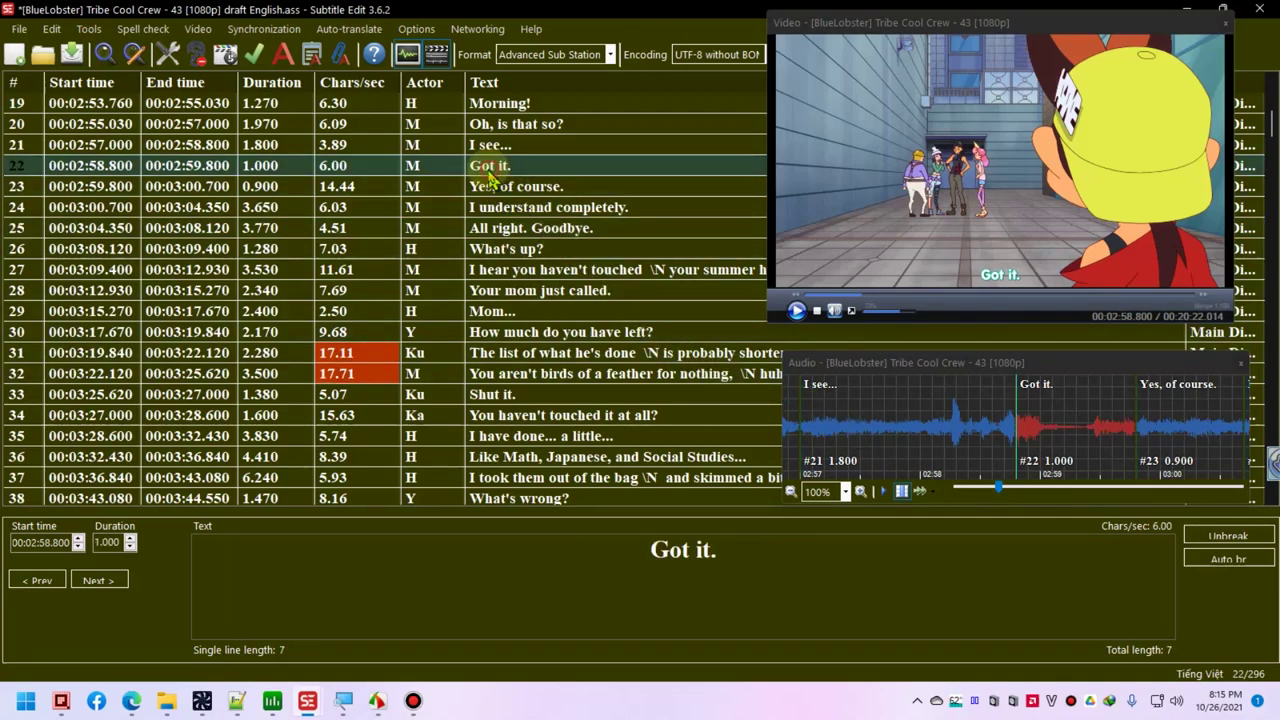
pyautogui.click(378, 145)
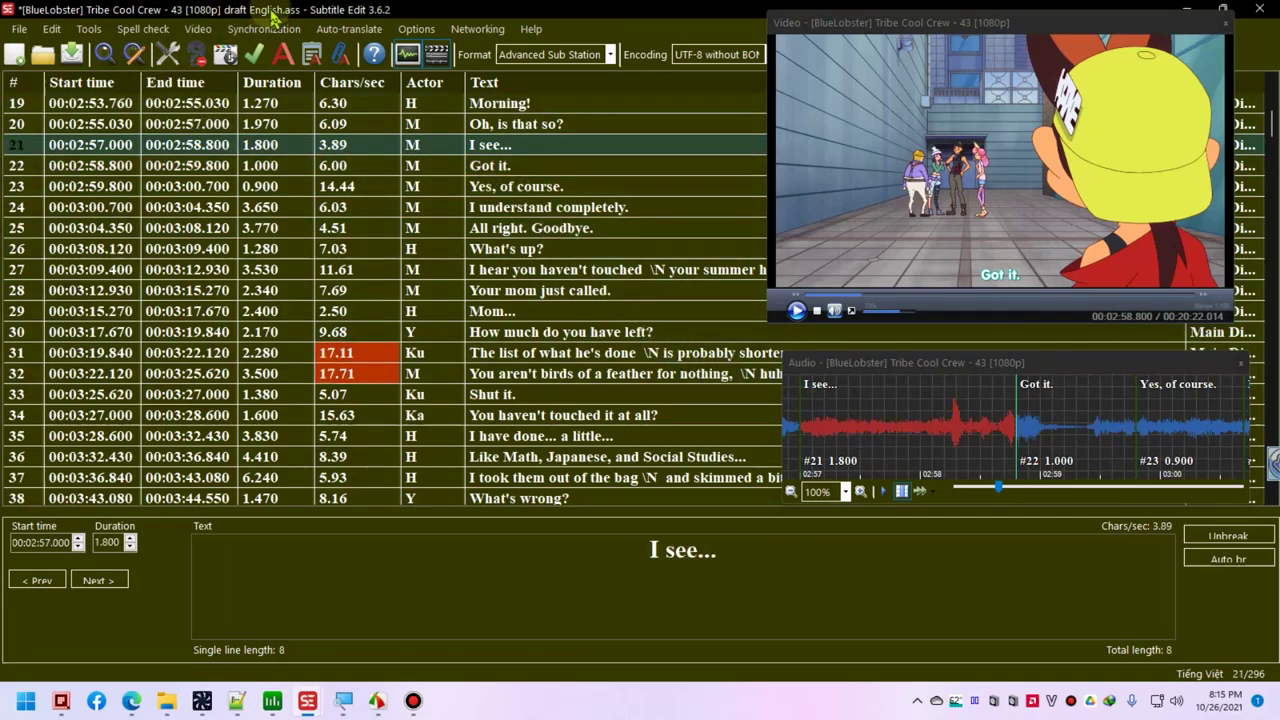
pyautogui.hotkey('ctrl', 's')
# - Switch to the Notepad++ notes and review line 35 about changing all line styles to engsub and checking size and color
pyautogui.hotkey('alt', 'Tab')
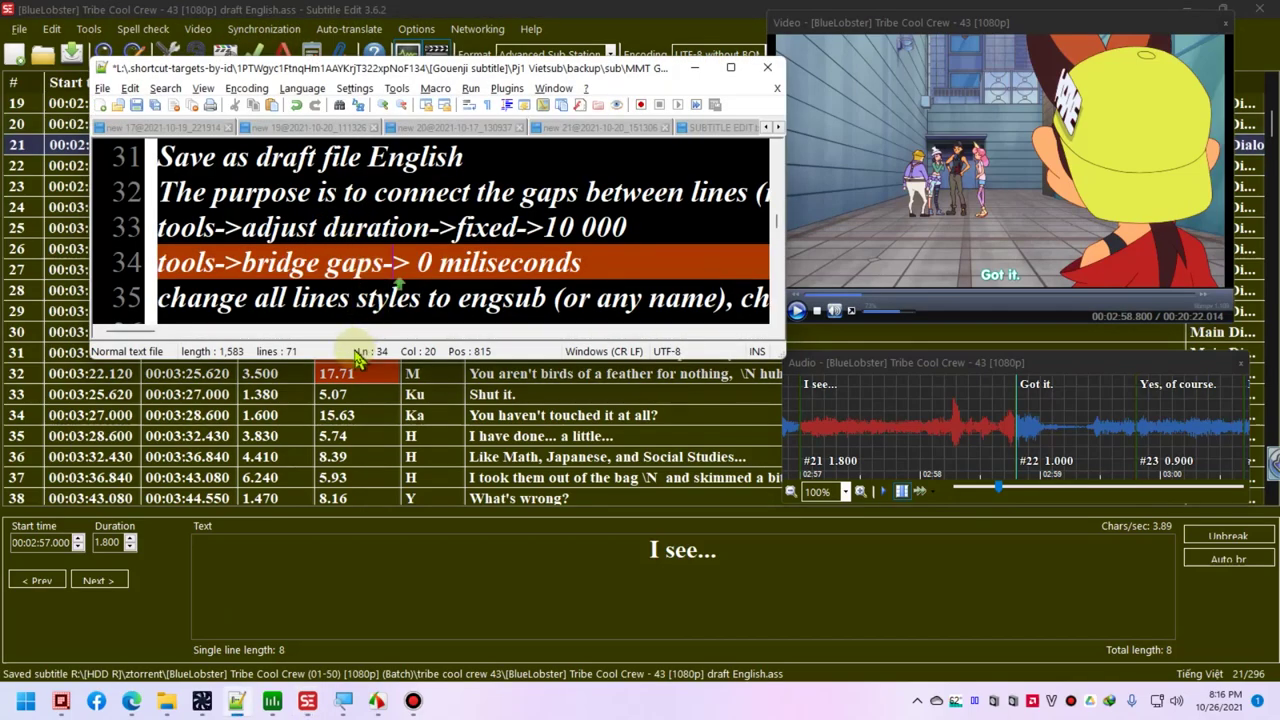
pyautogui.click(403, 290)
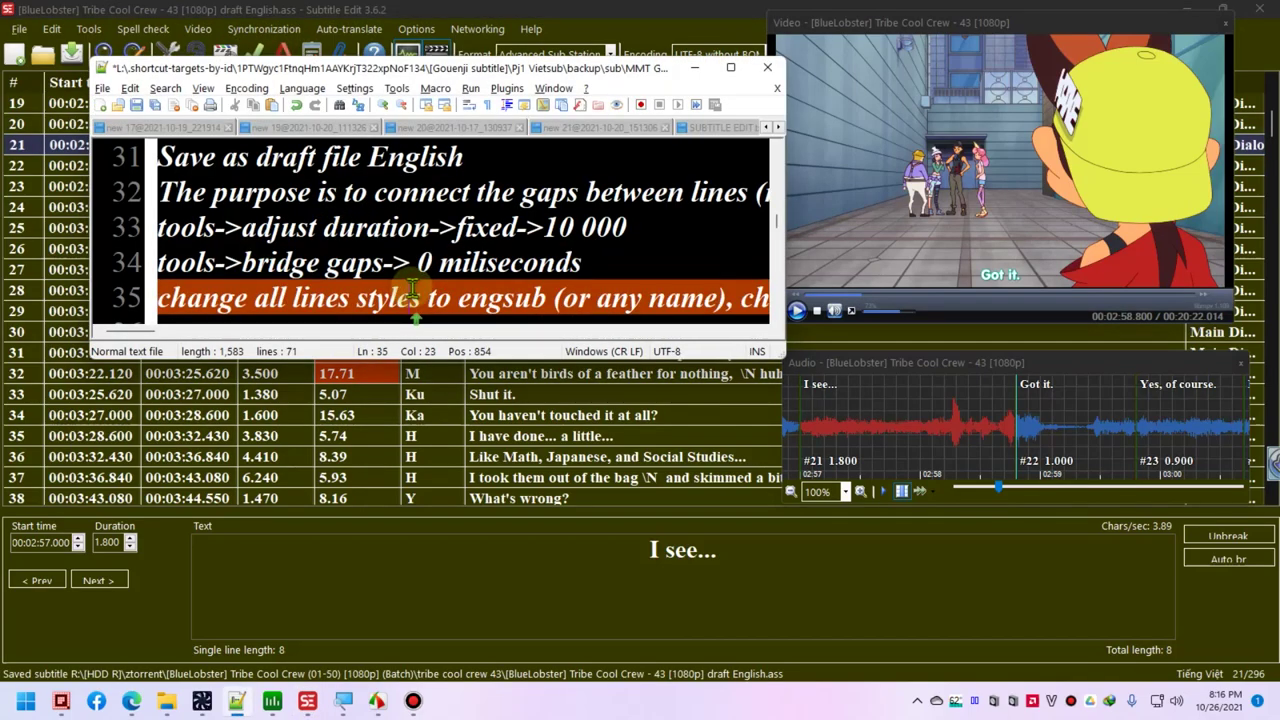
pyautogui.press('Left')
pyautogui.moveTo(559, 300); pyautogui.dragTo(749, 305)
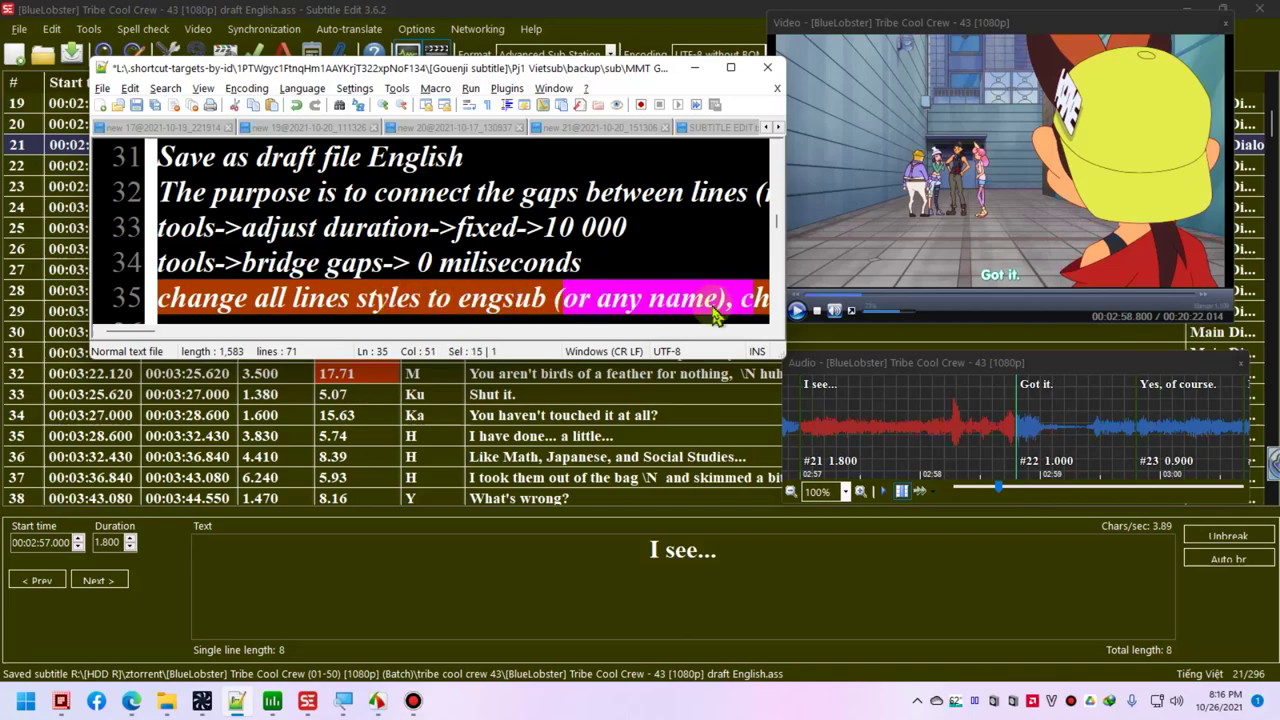
pyautogui.click(714, 316)
pyautogui.click(731, 67)
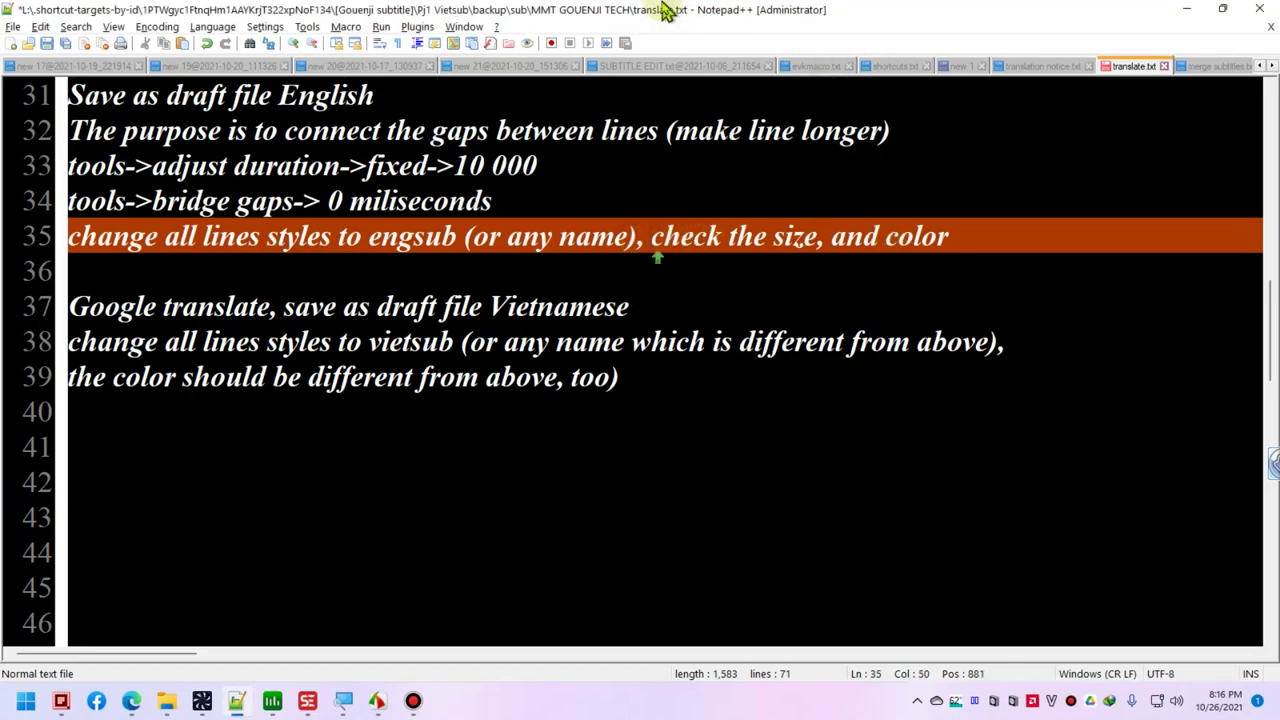
pyautogui.moveTo(622, 10)
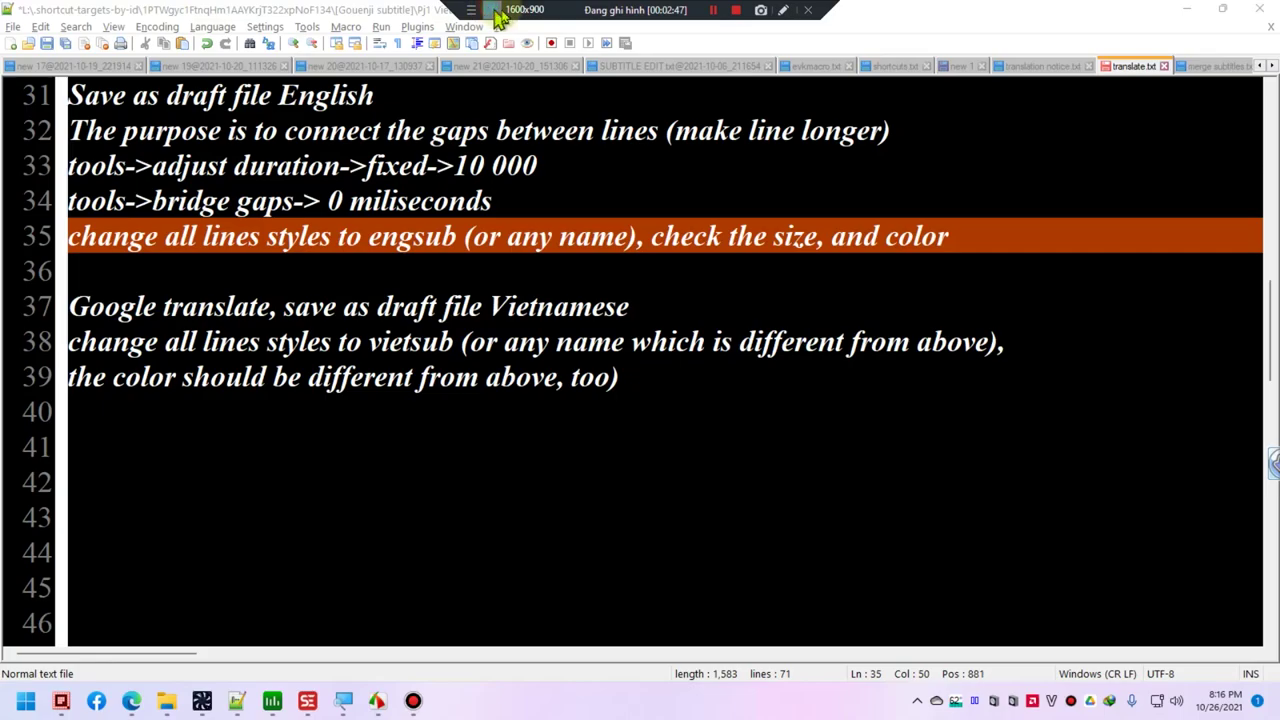
pyautogui.doubleClick(951, 14)
# - Switch back to Subtitle Edit and move the undocked video window clear of the subtitle list's Style column
pyautogui.click(611, 378)
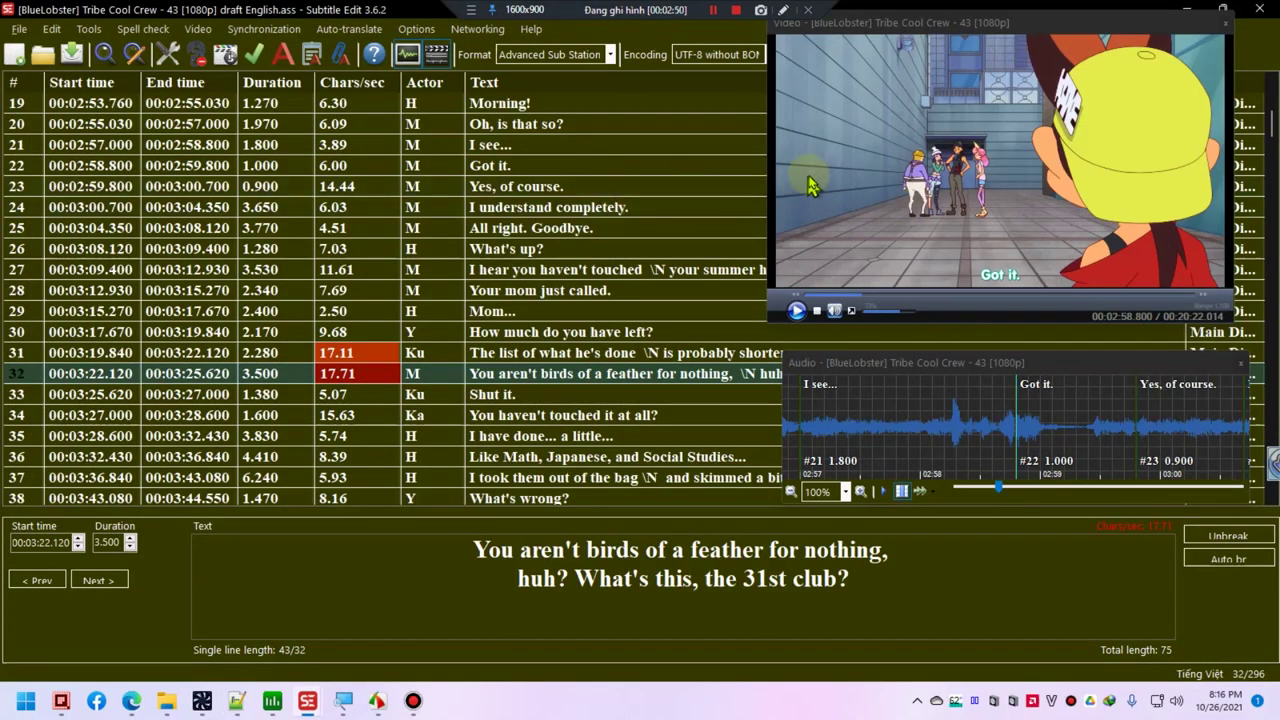
pyautogui.moveTo(983, 37); pyautogui.dragTo(801, 128)
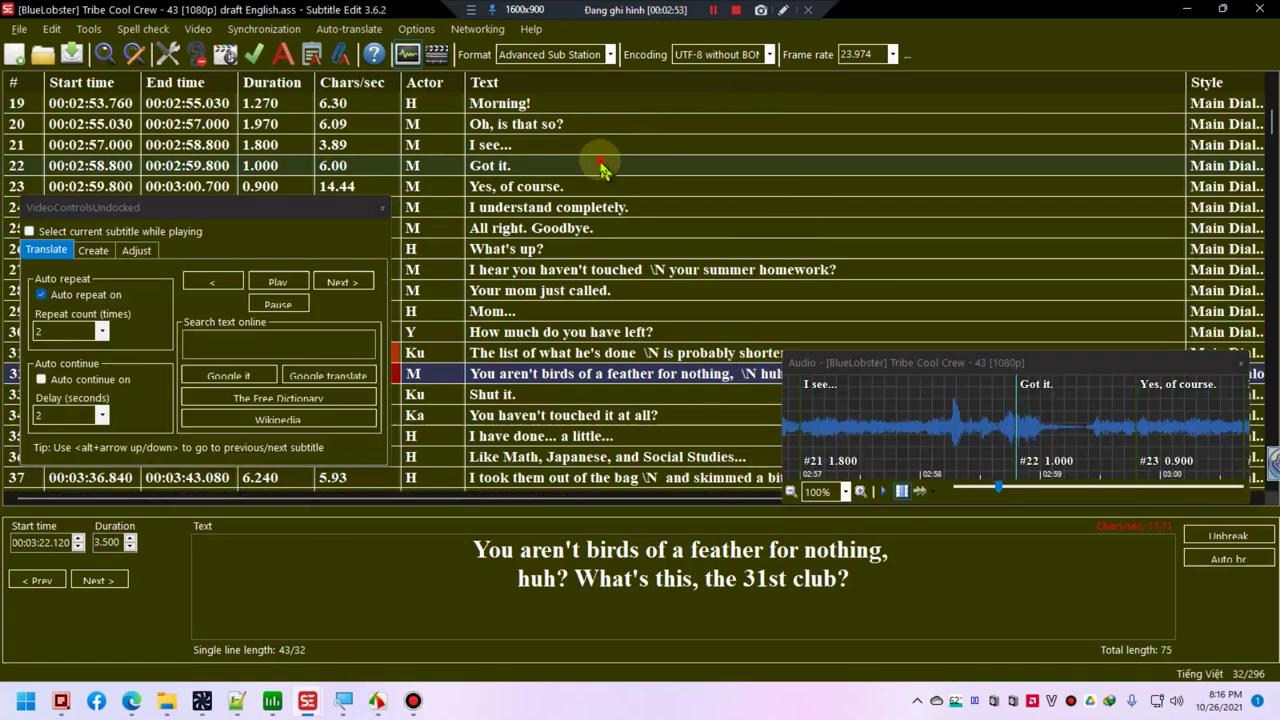
pyautogui.click(600, 168)
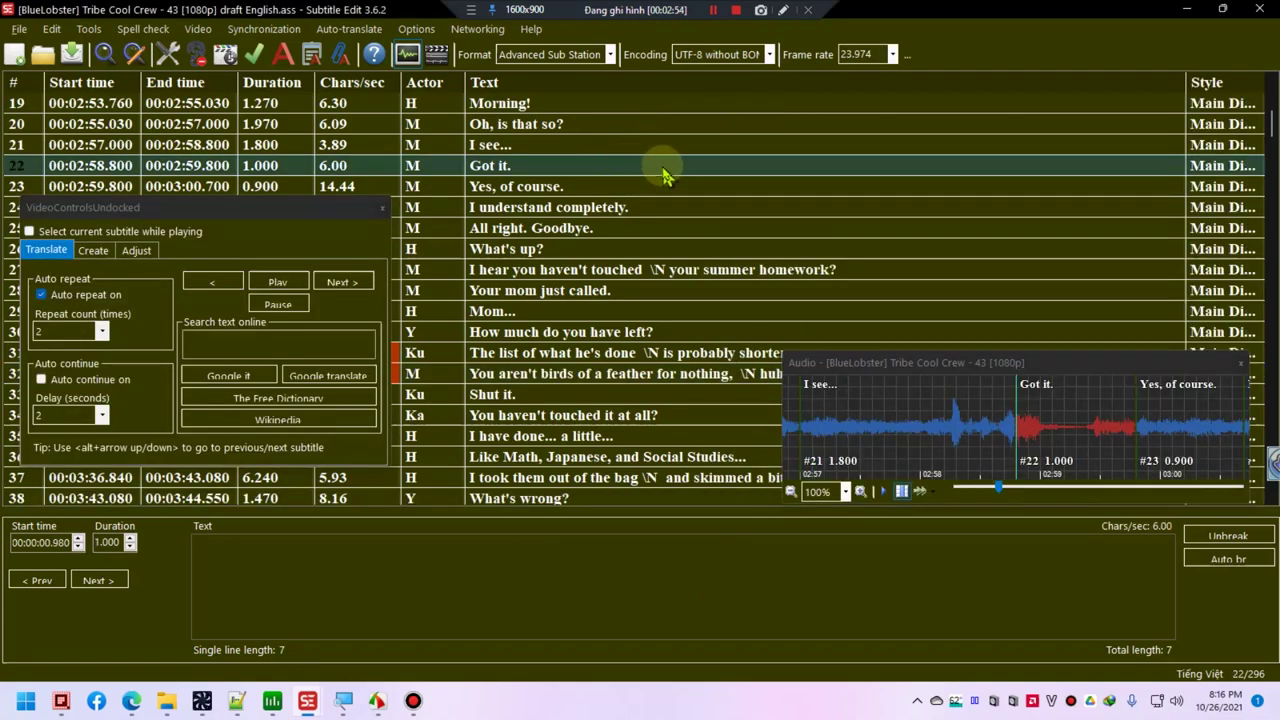
pyautogui.hotkey('ctrl', 'a')
pyautogui.rightClick(525, 124)
pyautogui.moveTo(630, 132)
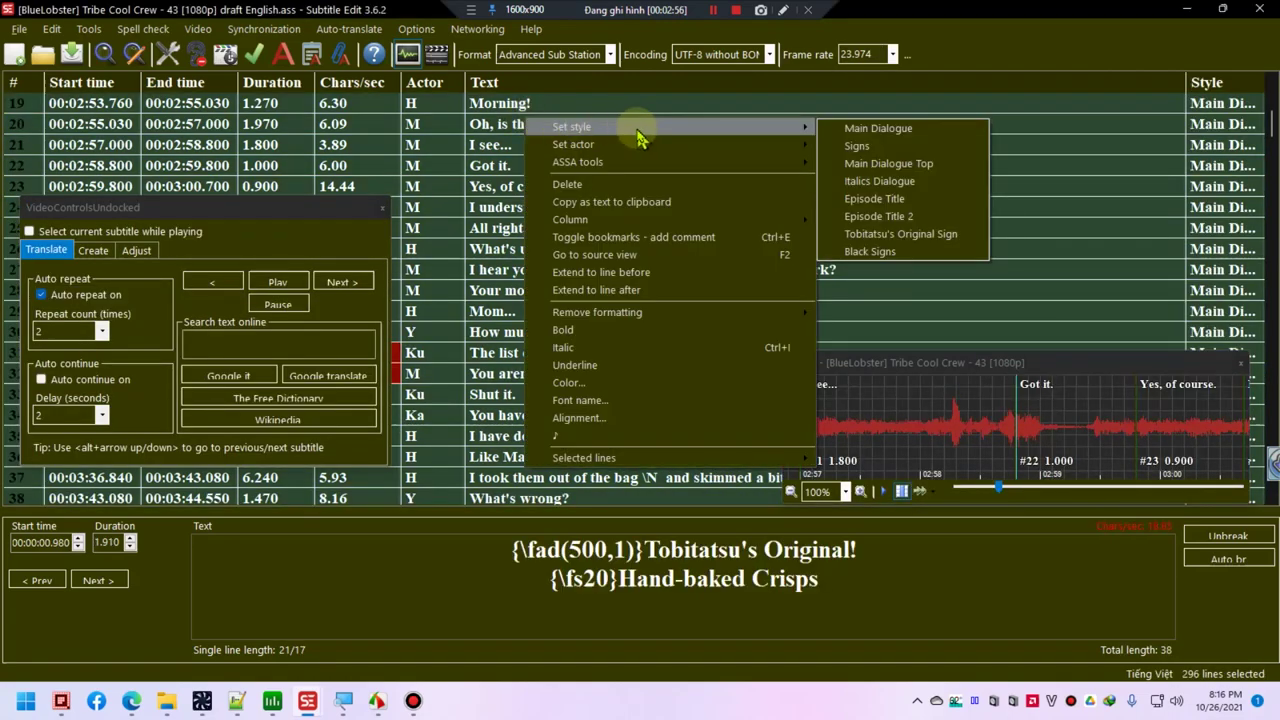
pyautogui.click(286, 62)
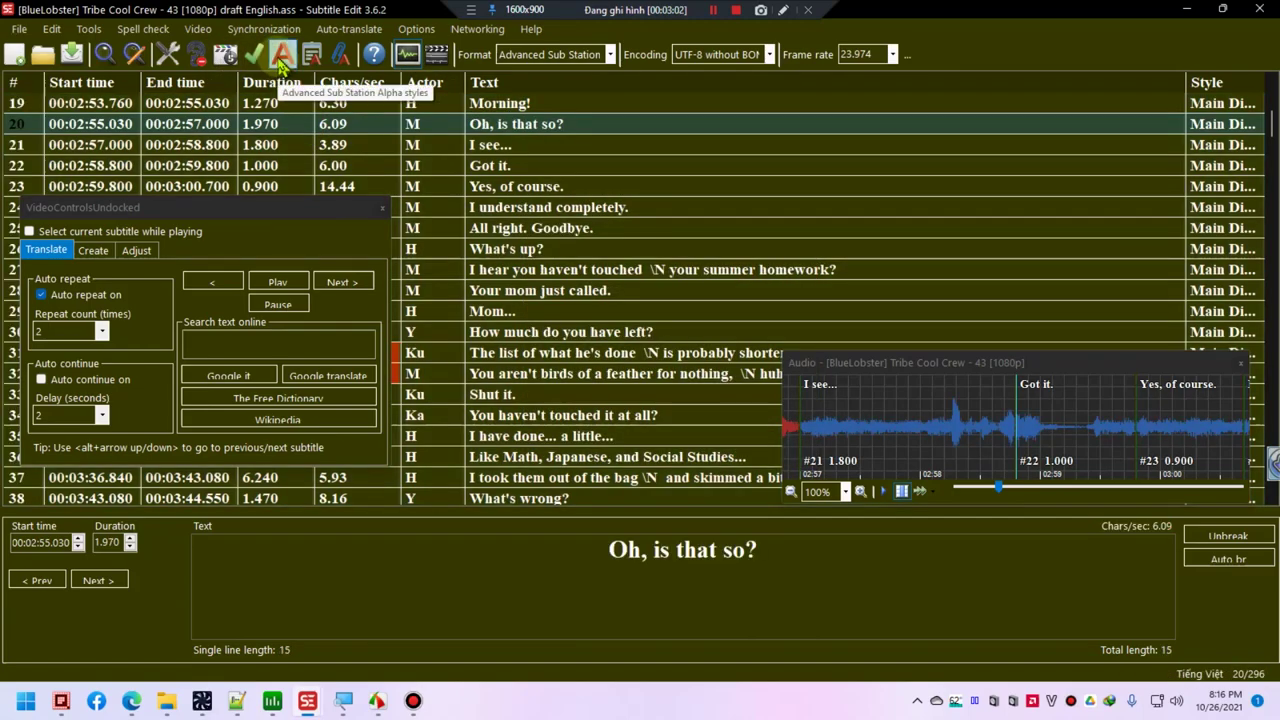
# - In the Advanced Sub Station Alpha styles, duplicate the Main Dialogue style and name the copy "Engsub"
pyautogui.click(282, 58)
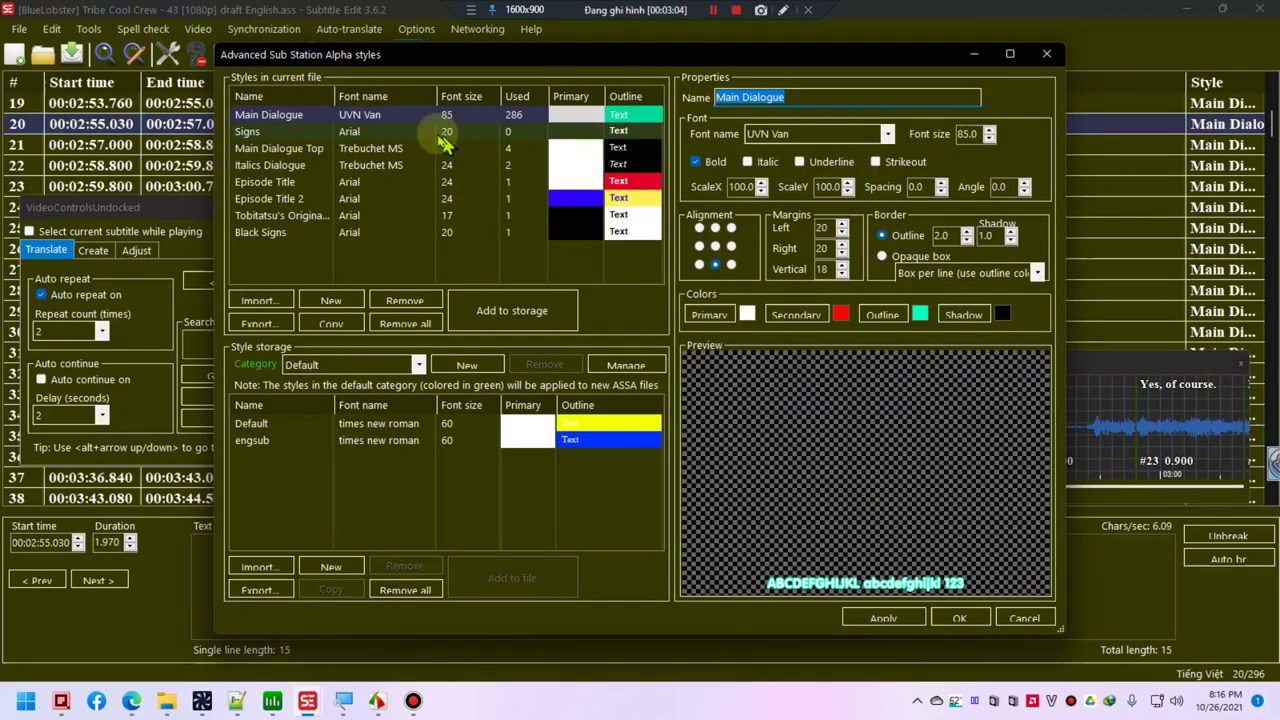
pyautogui.click(293, 116)
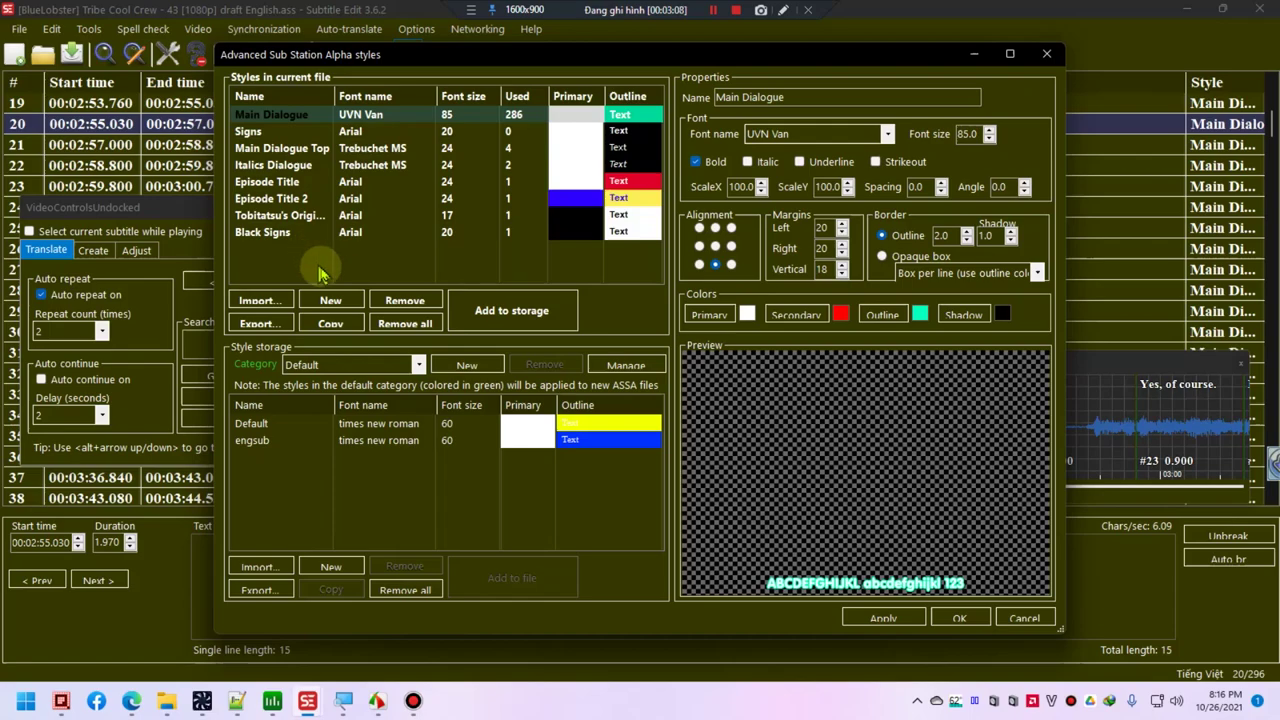
pyautogui.click(331, 324)
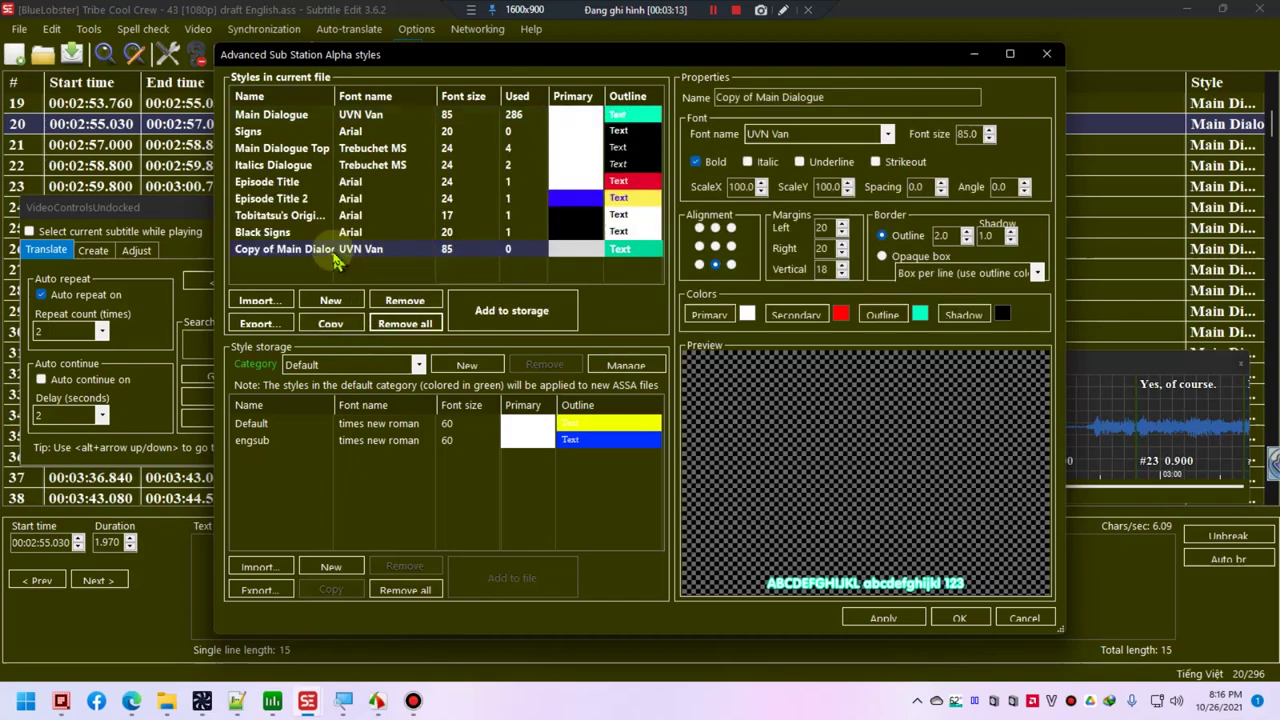
pyautogui.moveTo(833, 96); pyautogui.dragTo(712, 100)
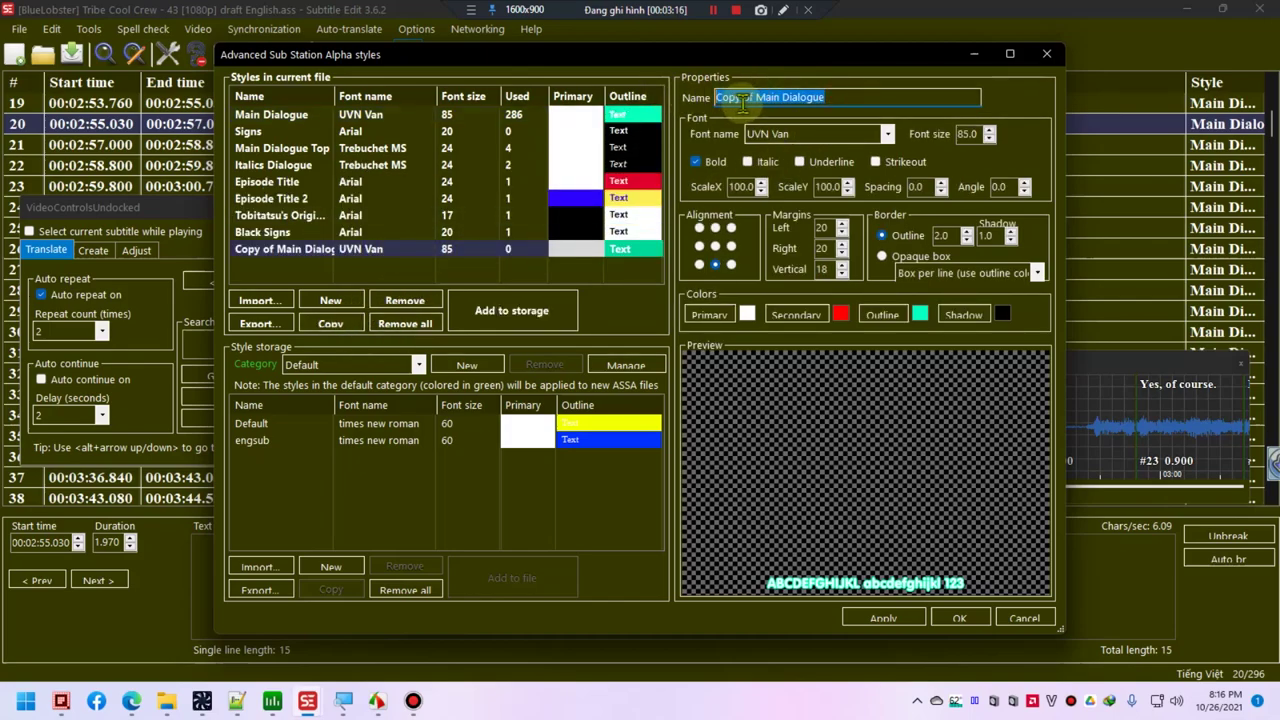
pyautogui.write('Engsub')
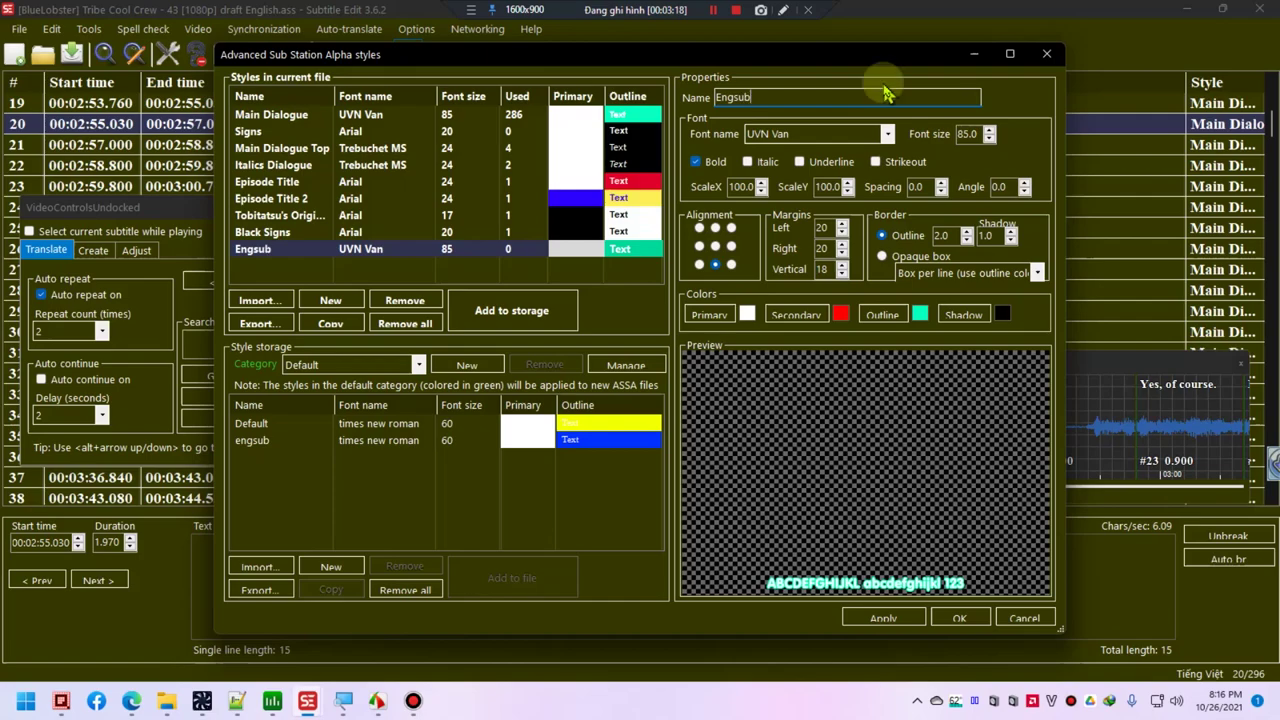
# - Give the Engsub style a blue outline color, FF0D2FFF, and top-center alignment, and save the style changes
pyautogui.click(919, 318)
pyautogui.click(513, 332)
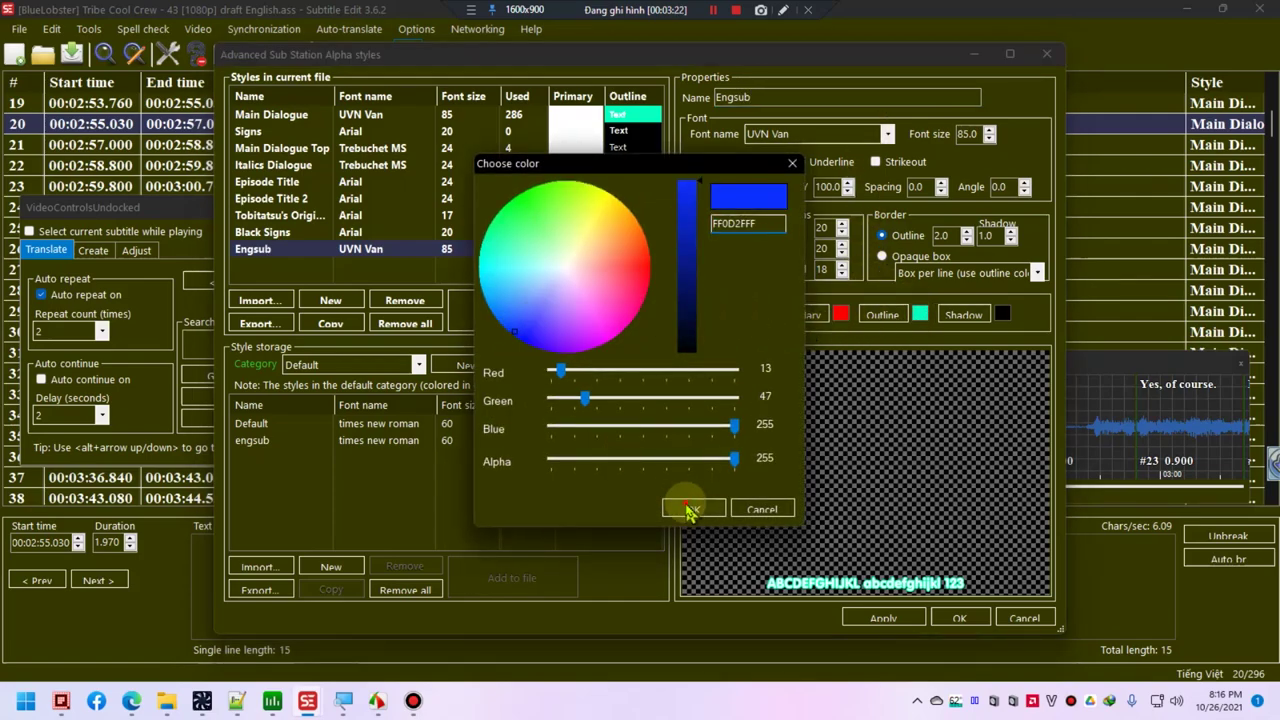
pyautogui.click(688, 509)
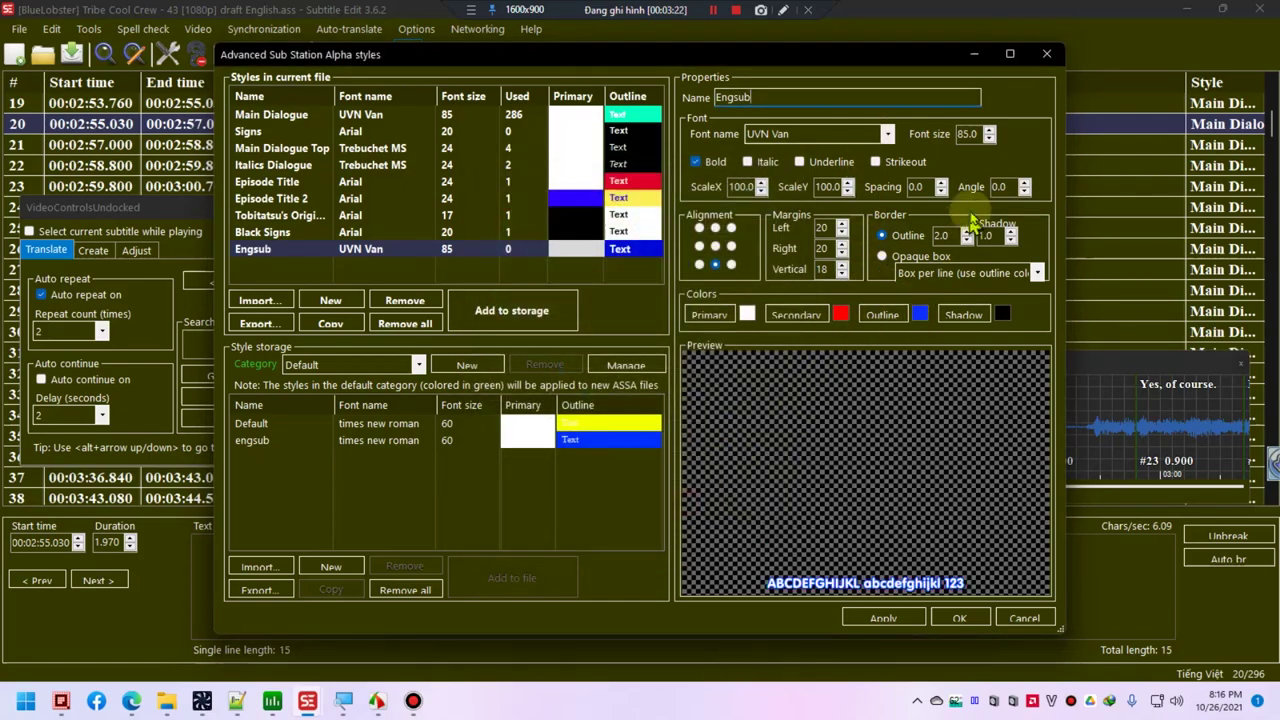
pyautogui.click(900, 622)
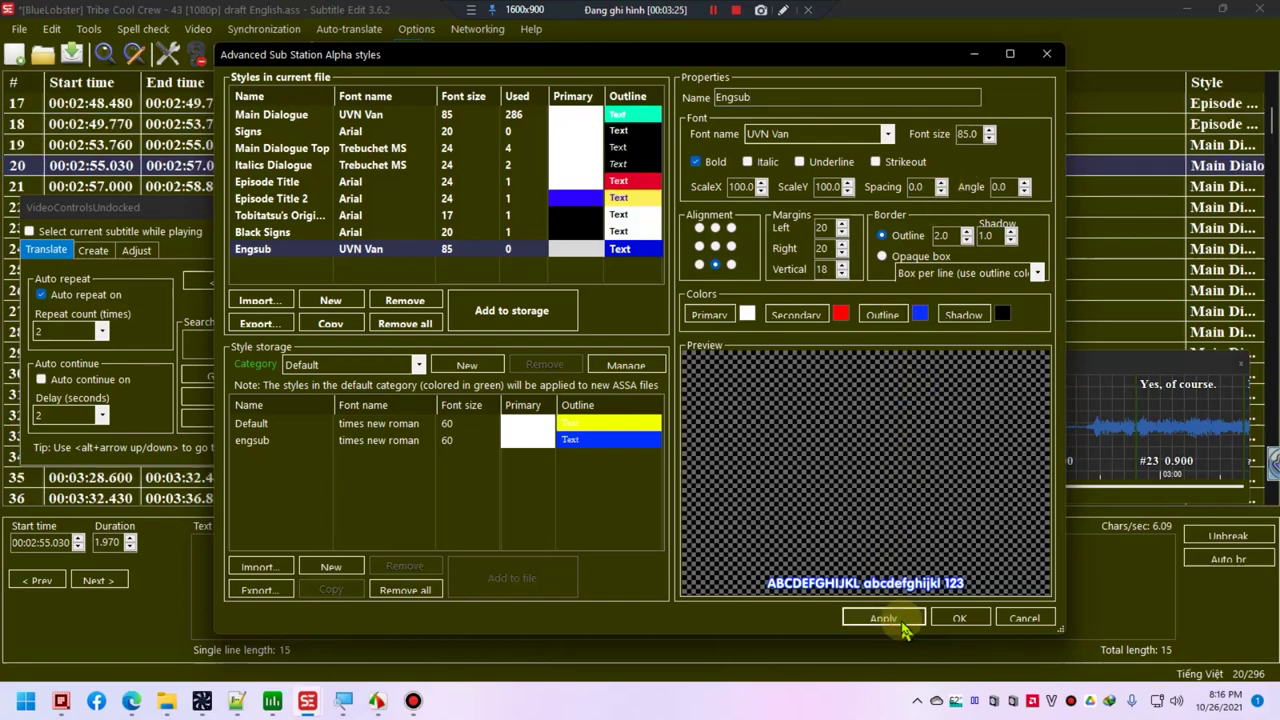
pyautogui.click(715, 228)
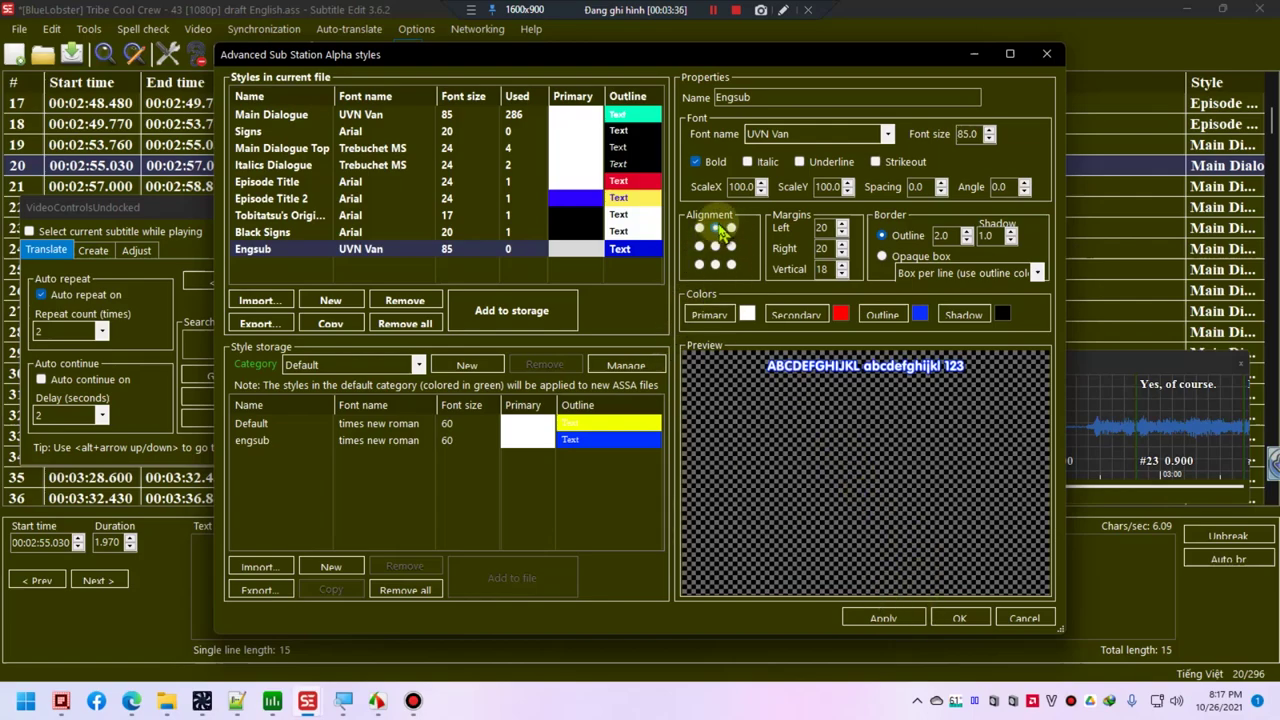
pyautogui.click(957, 618)
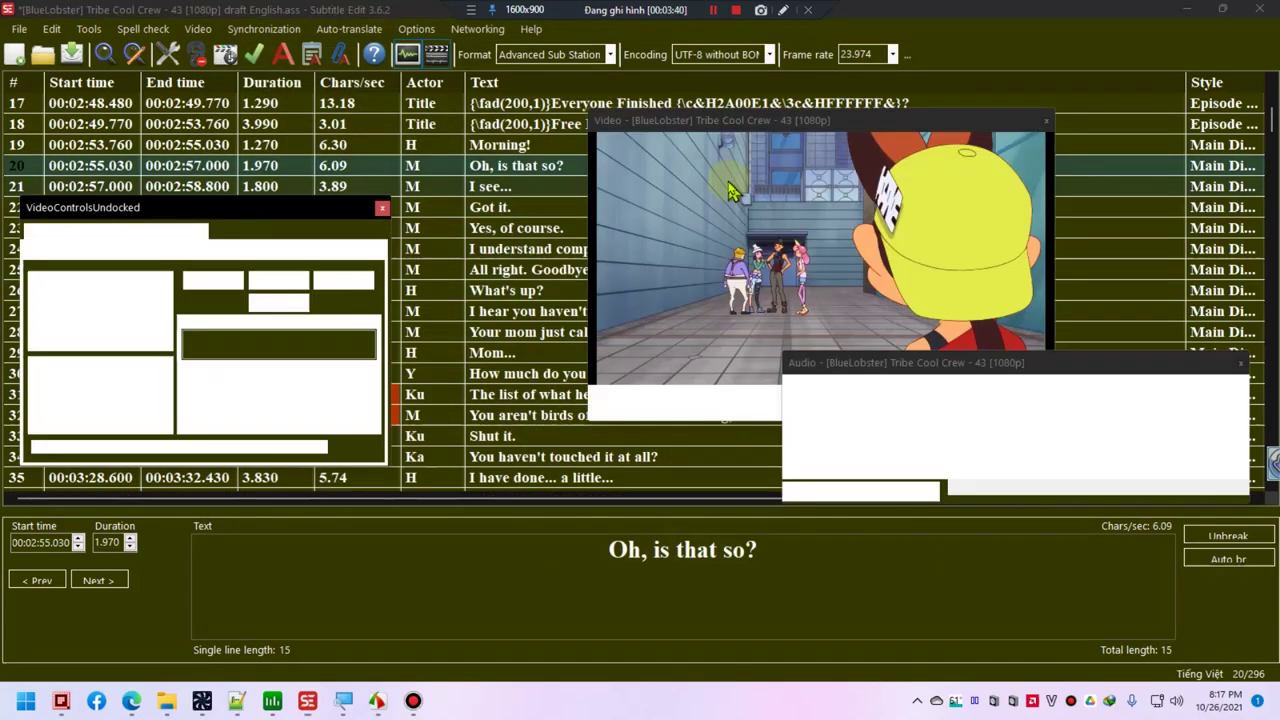
# - Select all subtitle lines and set their style to Engsub
pyautogui.click(463, 168)
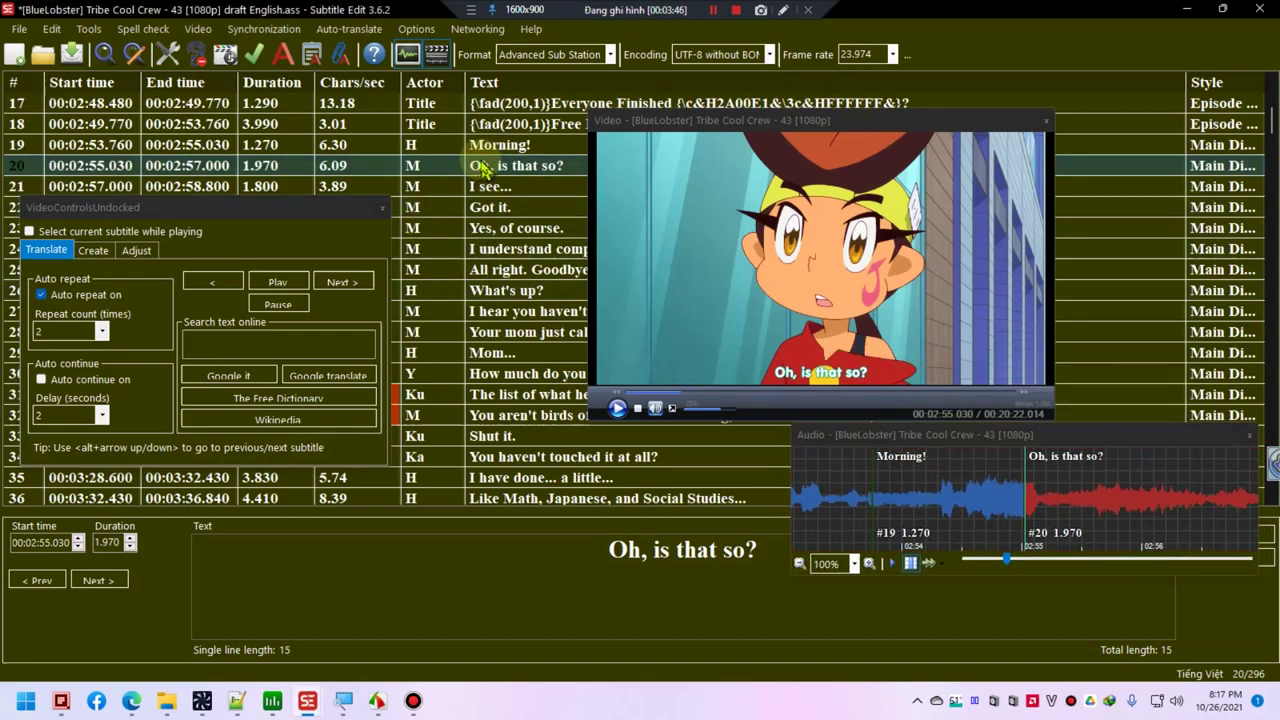
pyautogui.hotkey('ctrl', 'a')
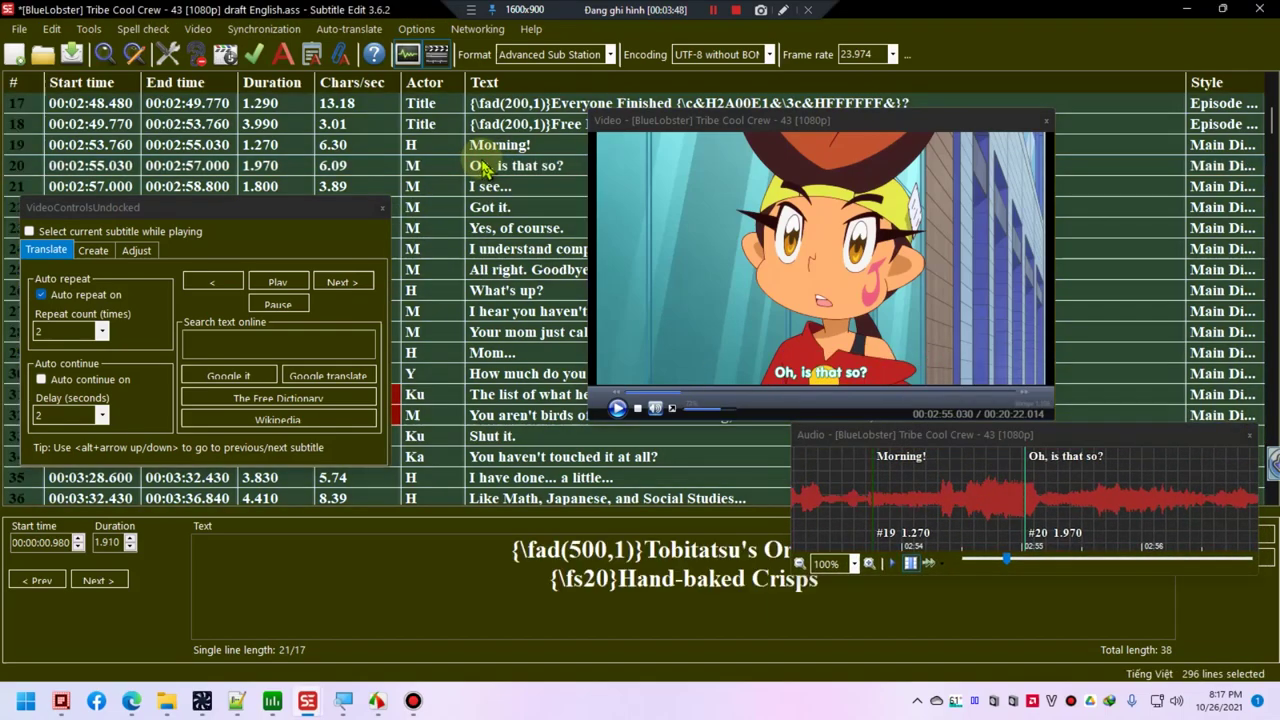
pyautogui.rightClick(431, 172)
pyautogui.moveTo(715, 176)
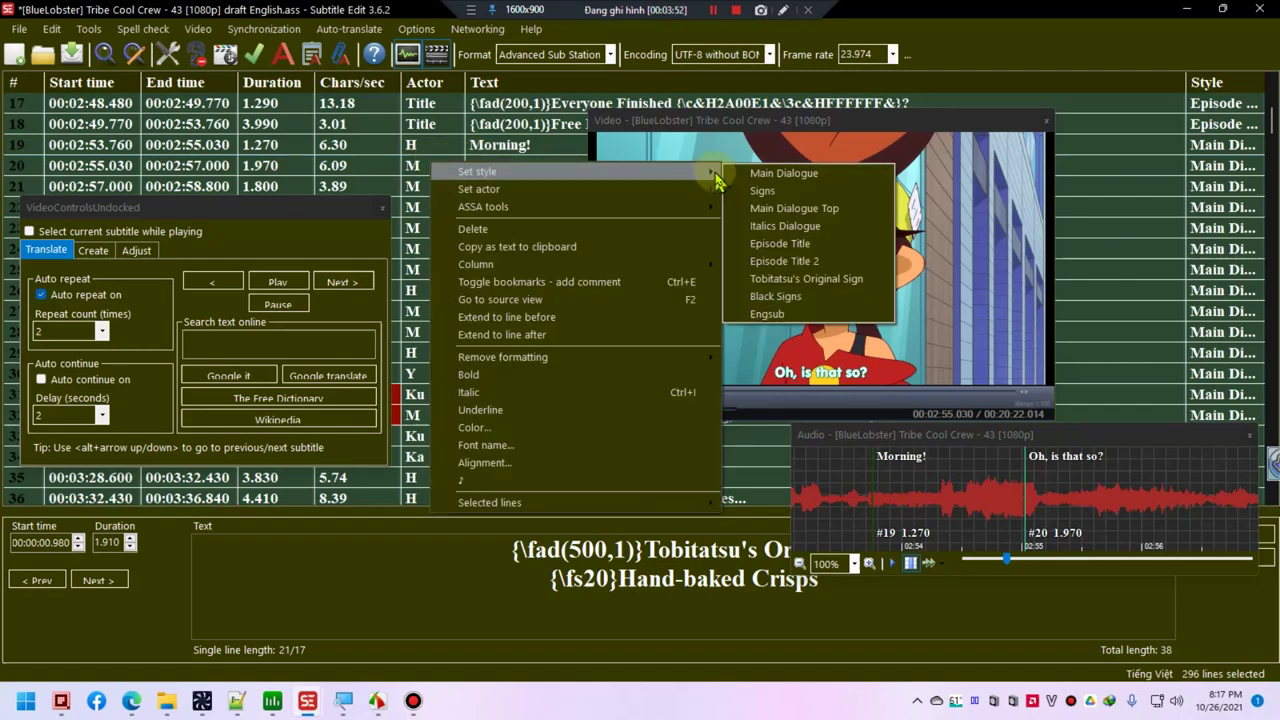
pyautogui.click(762, 314)
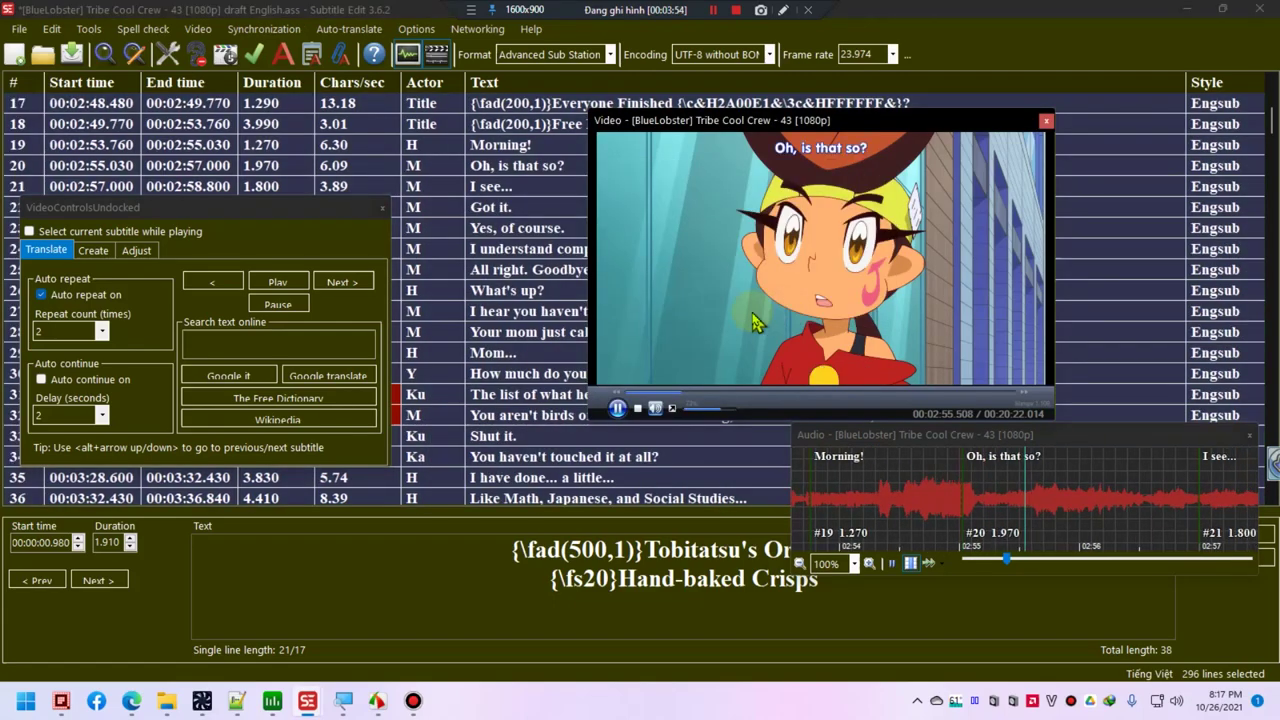
# - Pause the video preview and save the draft English subtitle file
pyautogui.click(618, 408)
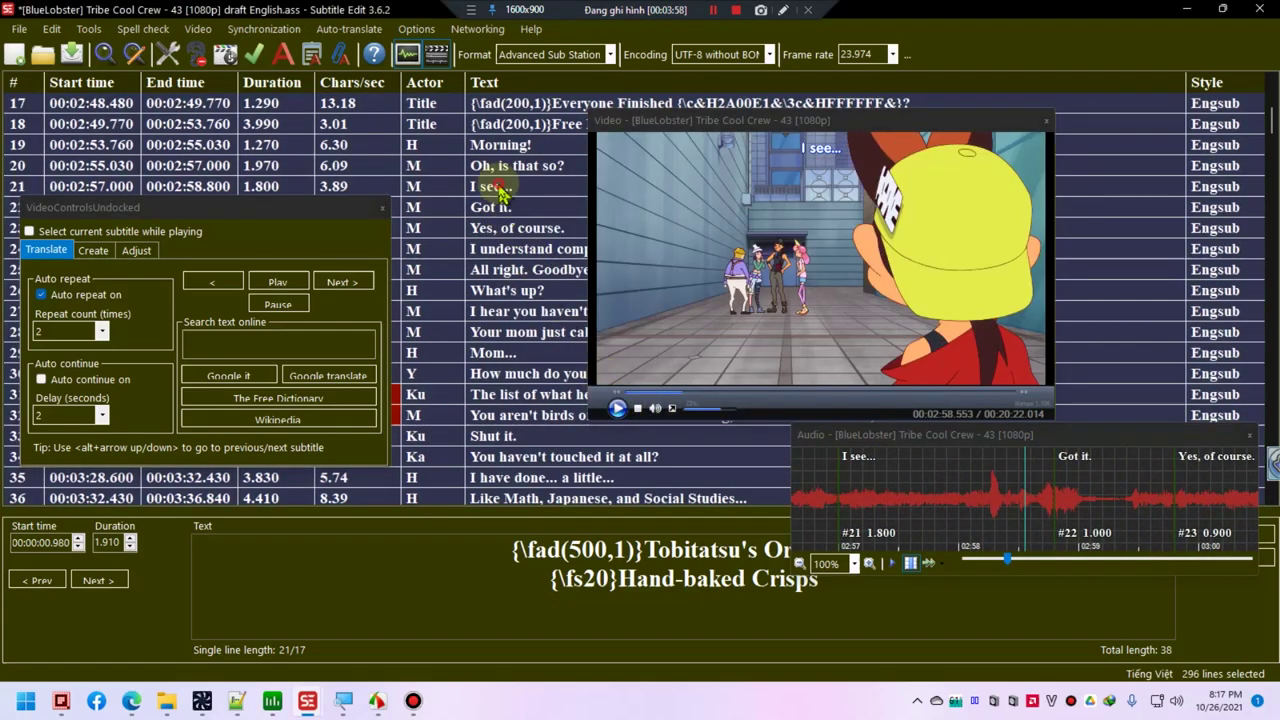
pyautogui.click(500, 193)
pyautogui.hotkey('ctrl', 's')
# - In the Advanced Sub Station Alpha styles, set the Engsub style's font size to 95 and save the draft English file
pyautogui.click(285, 56)
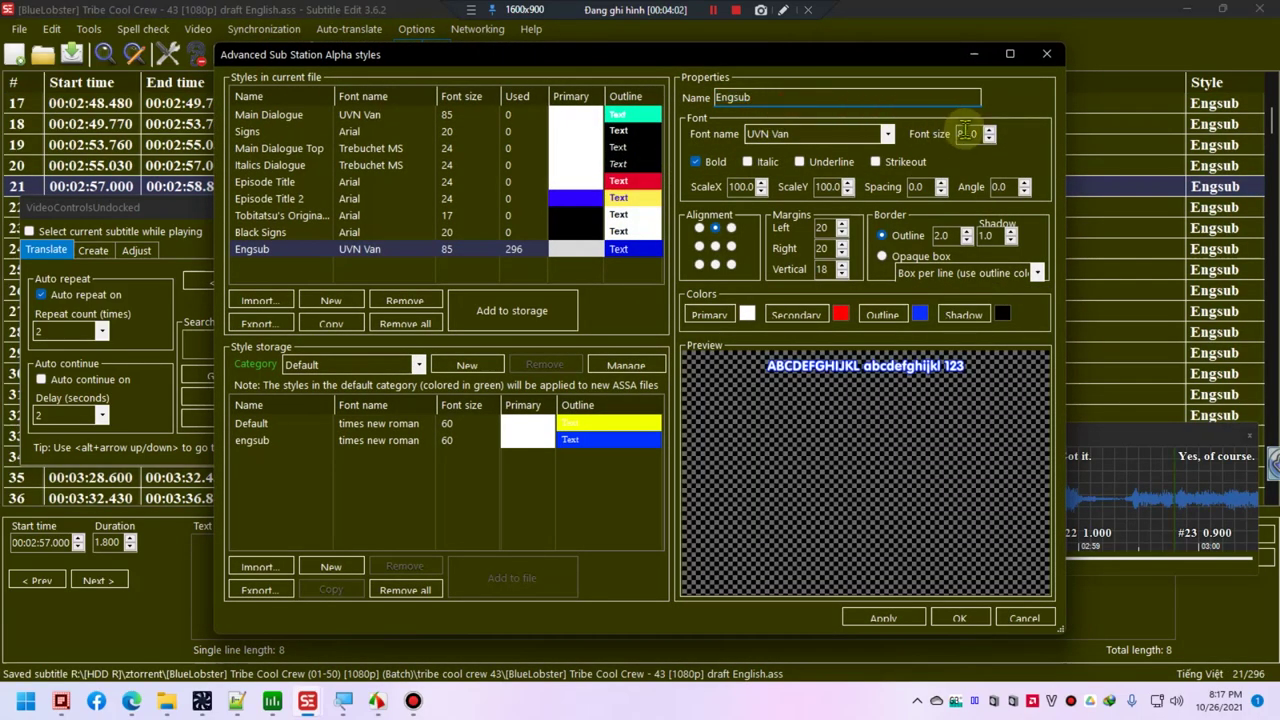
pyautogui.moveTo(966, 132); pyautogui.dragTo(920, 140)
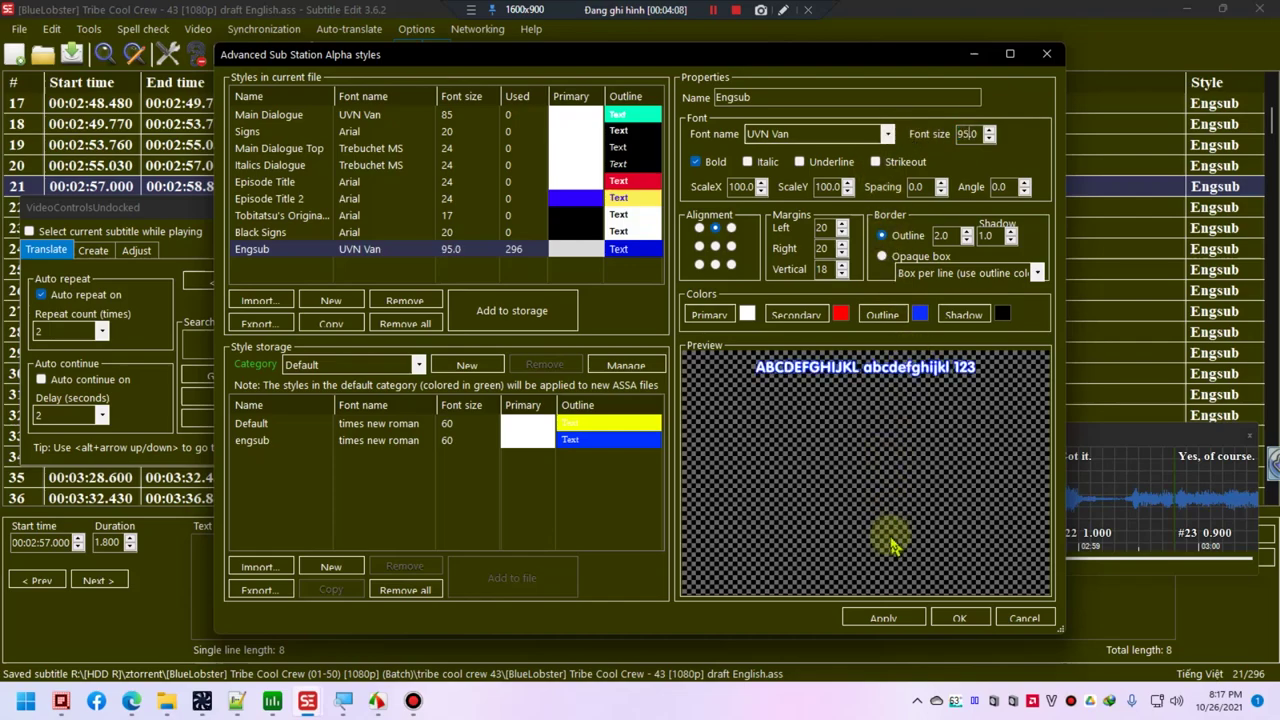
pyautogui.click(958, 618)
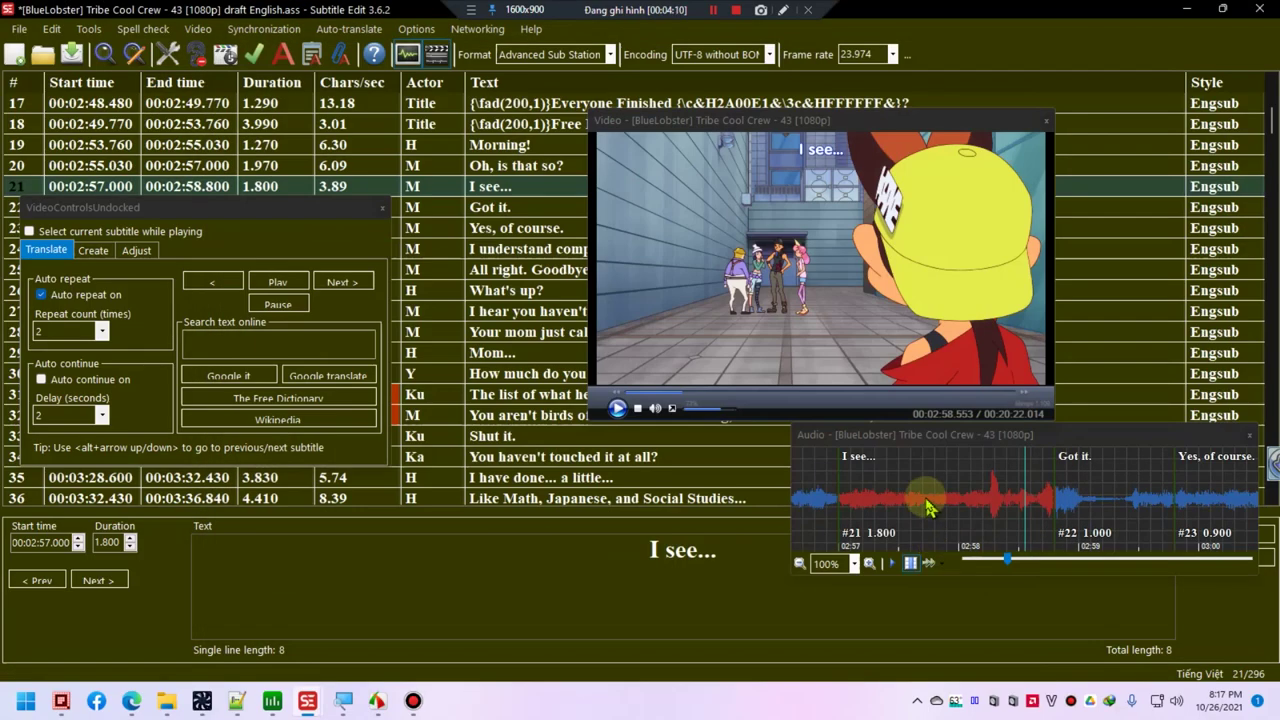
pyautogui.click(405, 148)
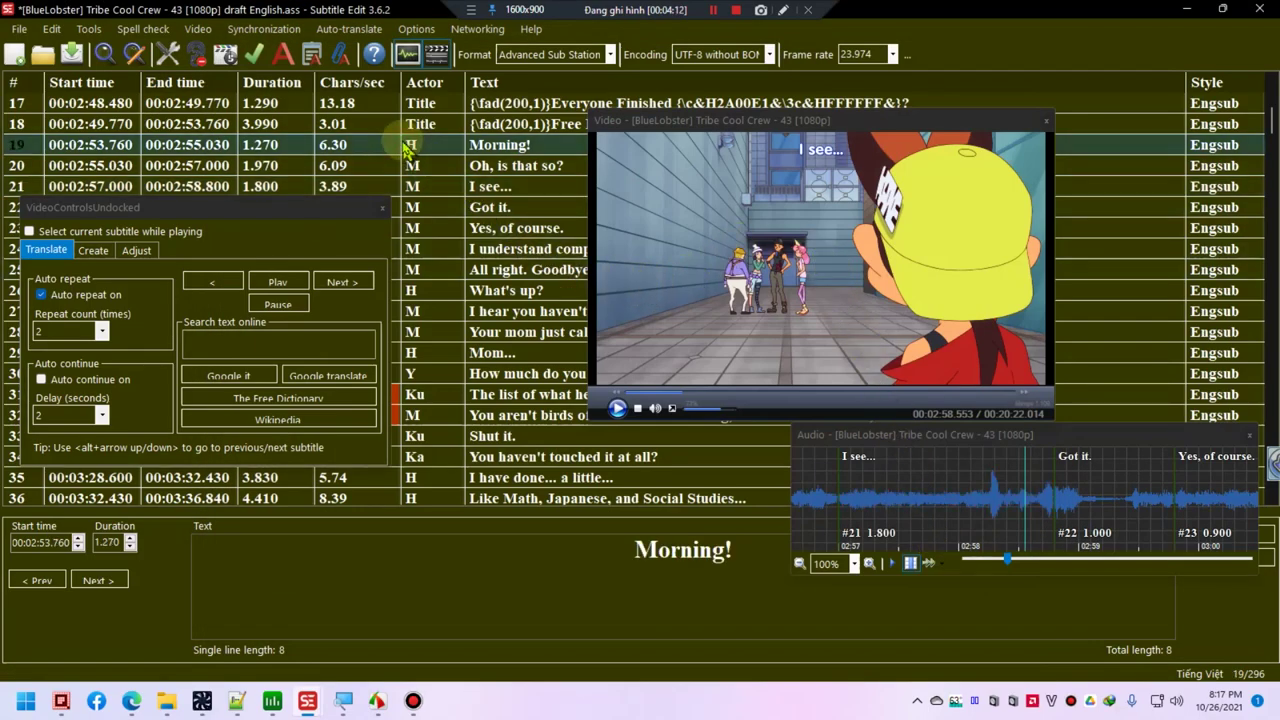
pyautogui.hotkey('ctrl', 's')
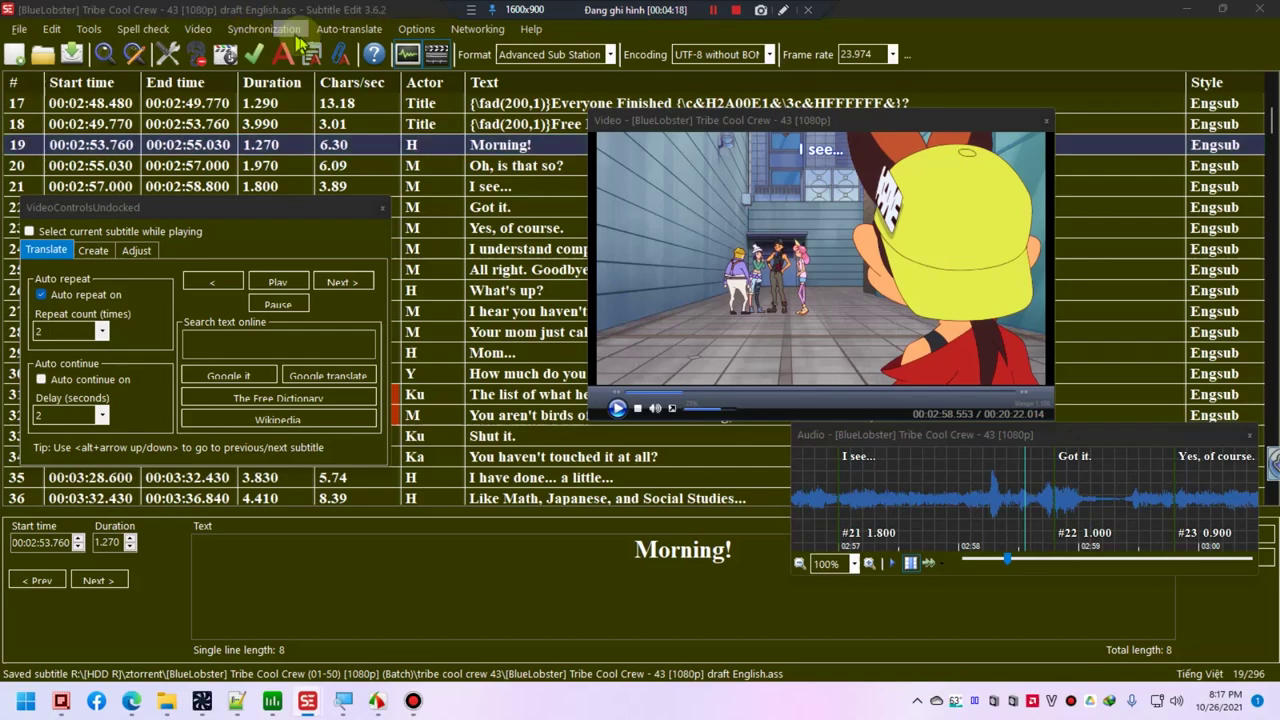
# - Switch to the Notepad++ notes and read the instruction about Google translating and saving the Vietnamese draft
pyautogui.click(64, 704)
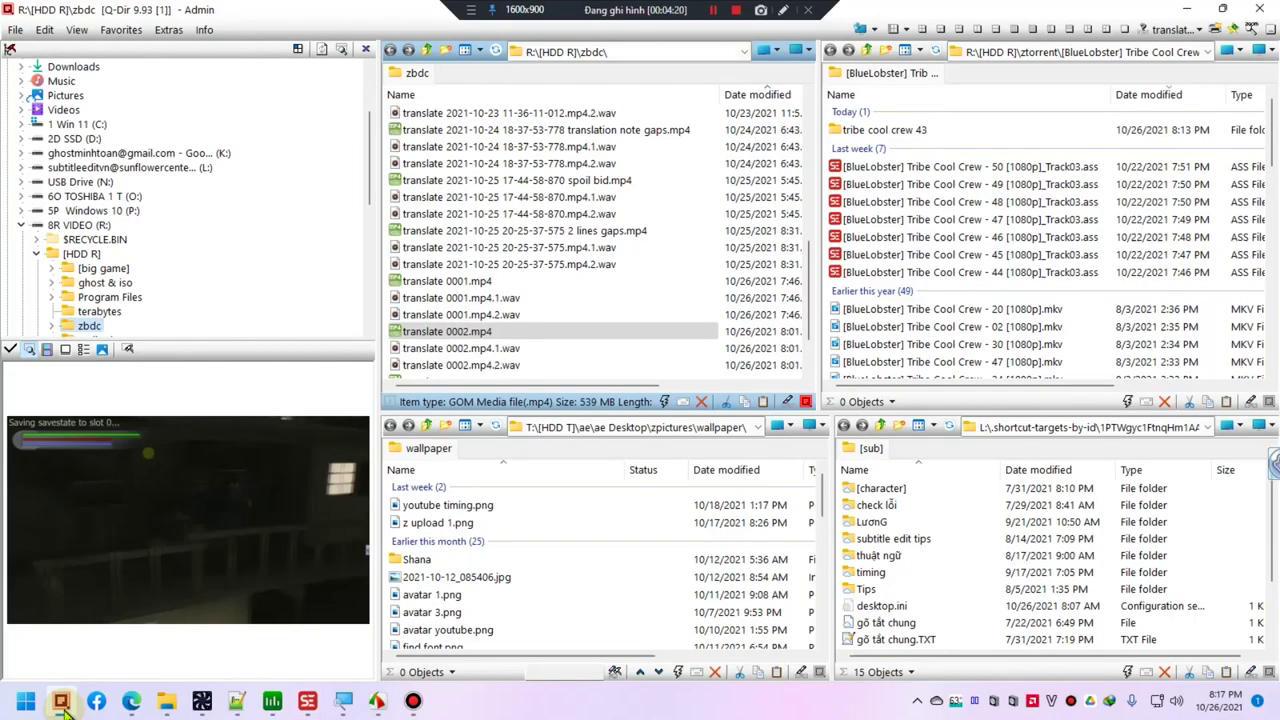
pyautogui.click(236, 704)
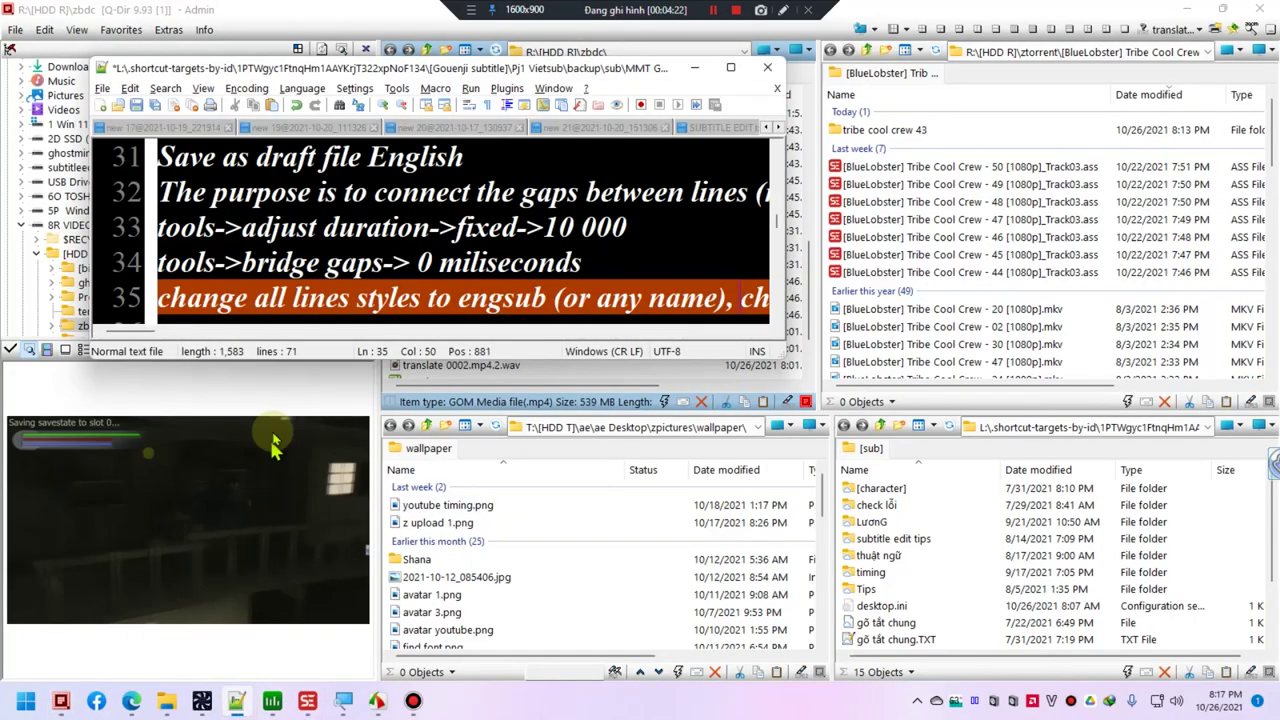
pyautogui.scroll(-2, 345, 268)
pyautogui.moveTo(320, 190); pyautogui.dragTo(484, 193)
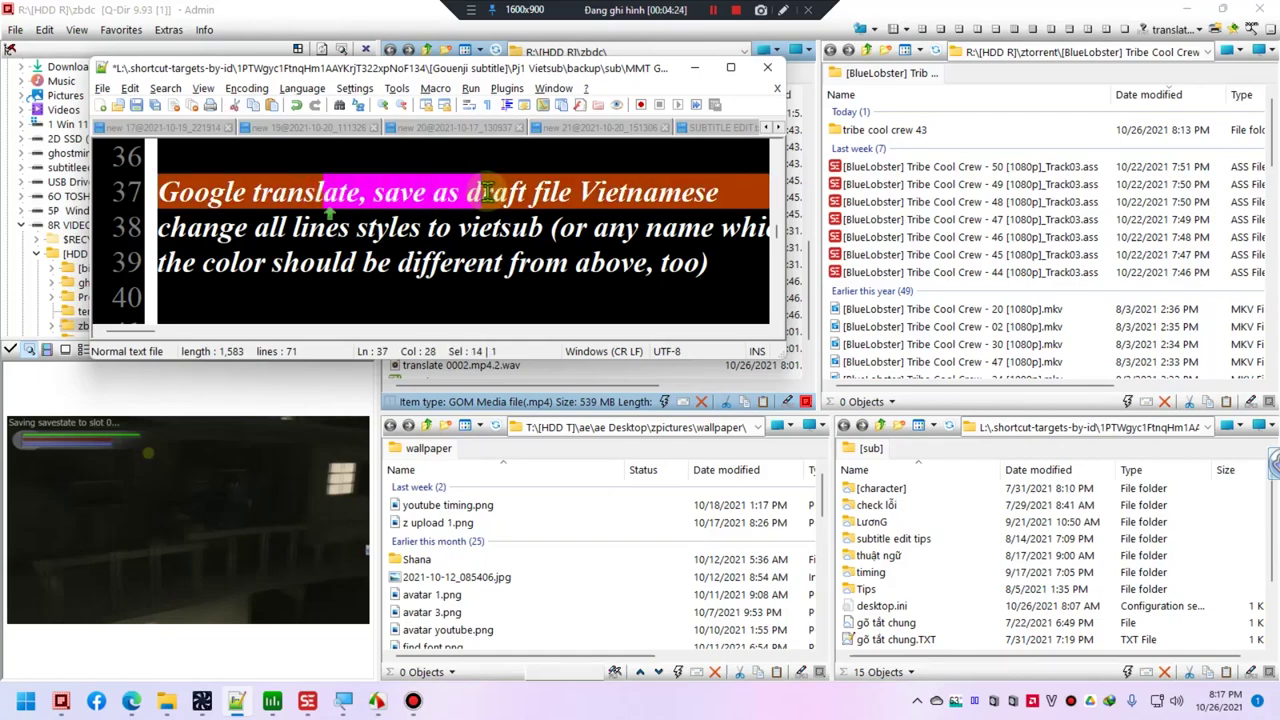
pyautogui.click(490, 198)
# - Switch back to Subtitle Edit and auto-translate all lines from English to Vietnamese using Google Translate V1 API, accepting the translation
pyautogui.moveTo(307, 700)
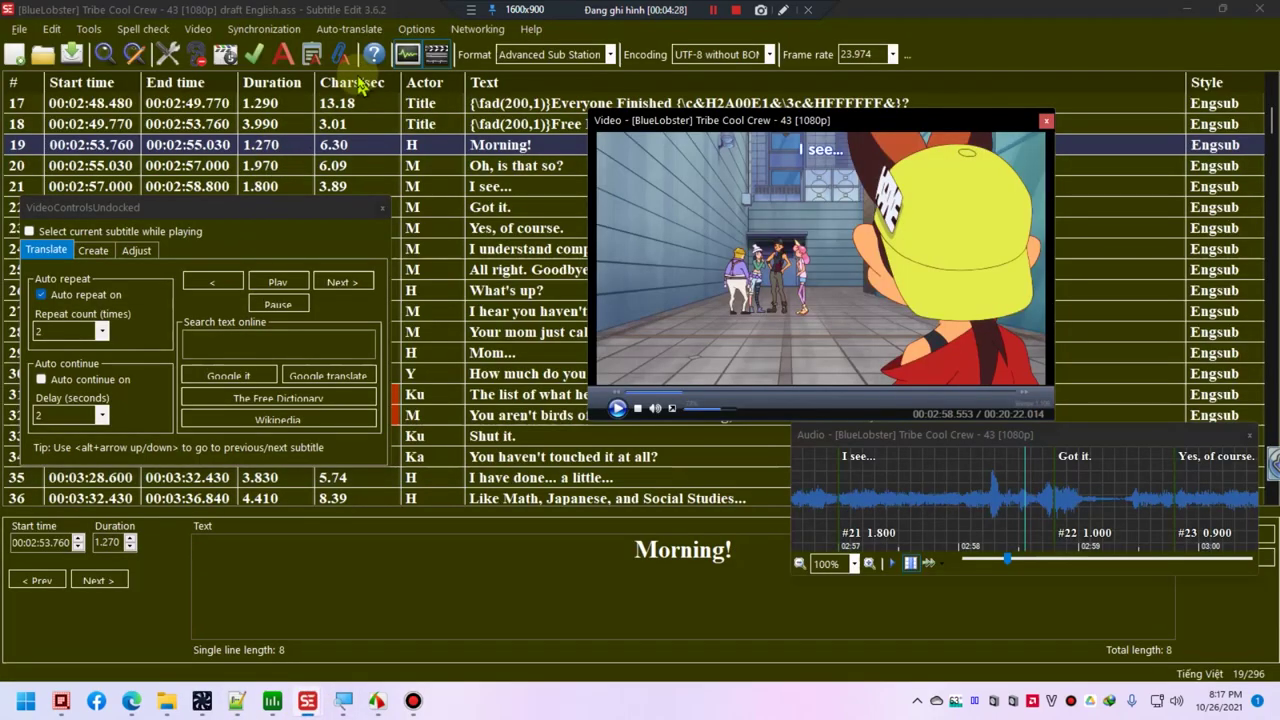
pyautogui.click(350, 29)
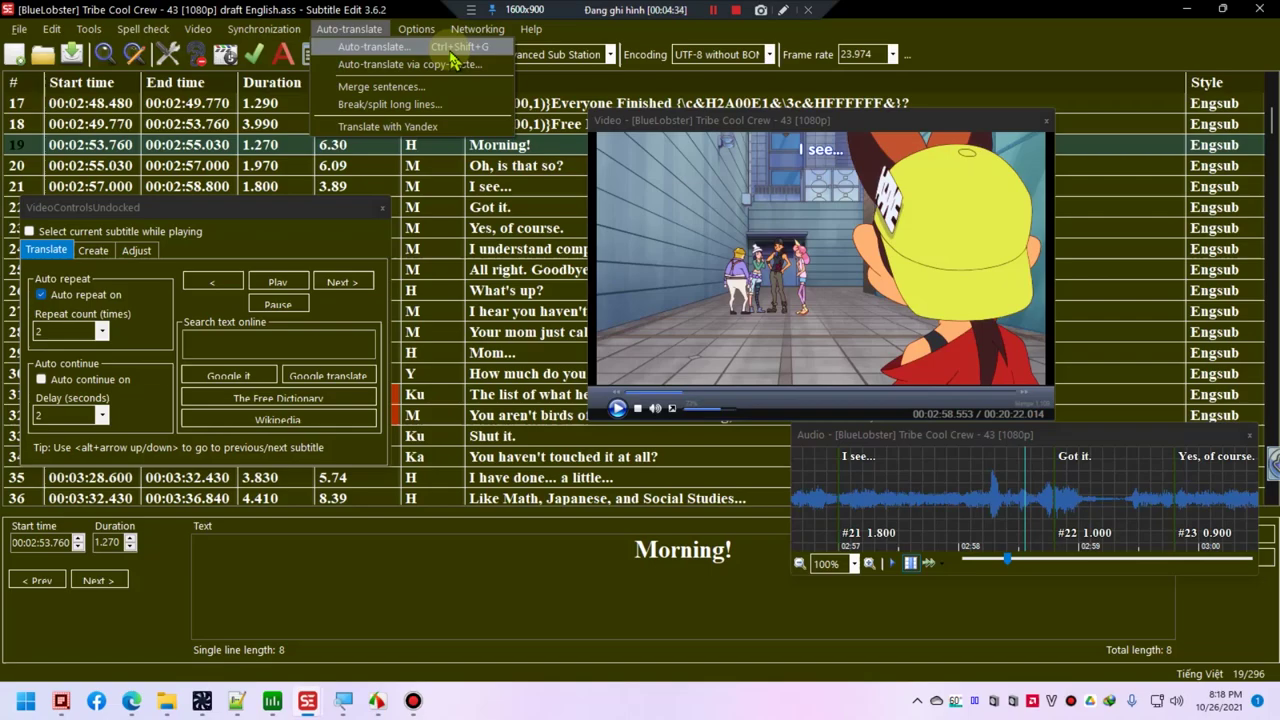
pyautogui.click(448, 49)
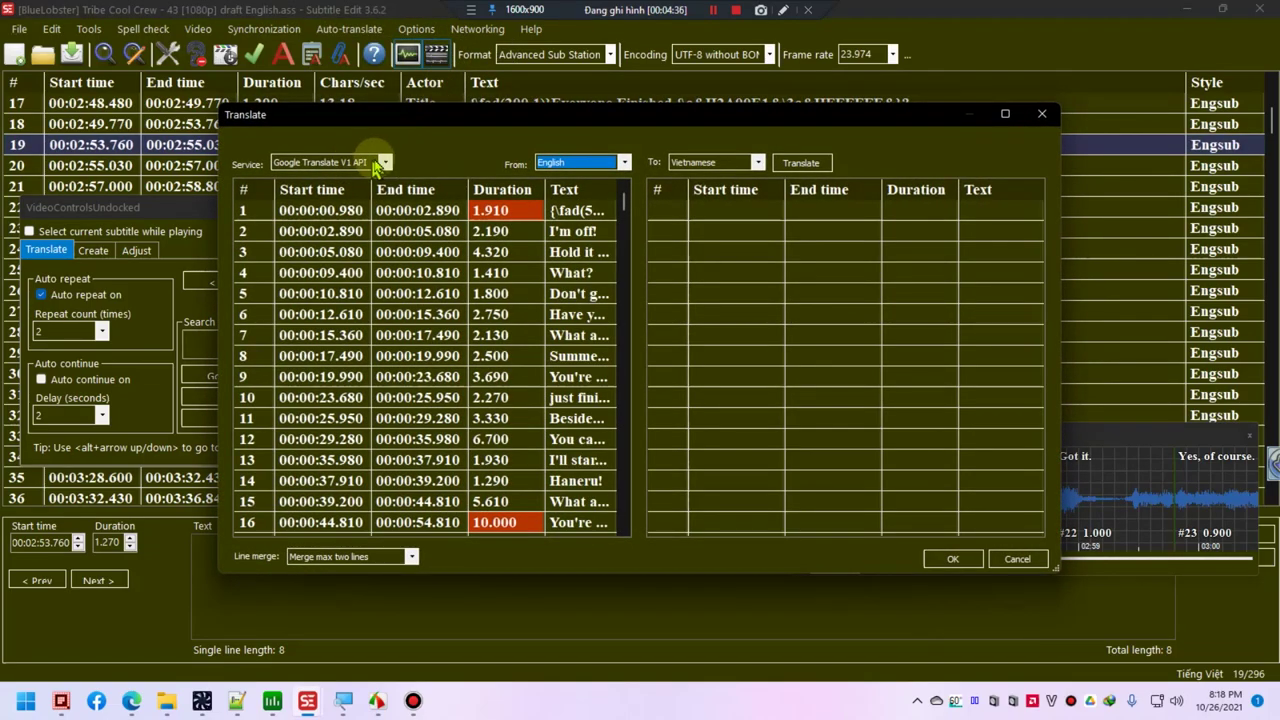
pyautogui.click(313, 162)
pyautogui.click(313, 173)
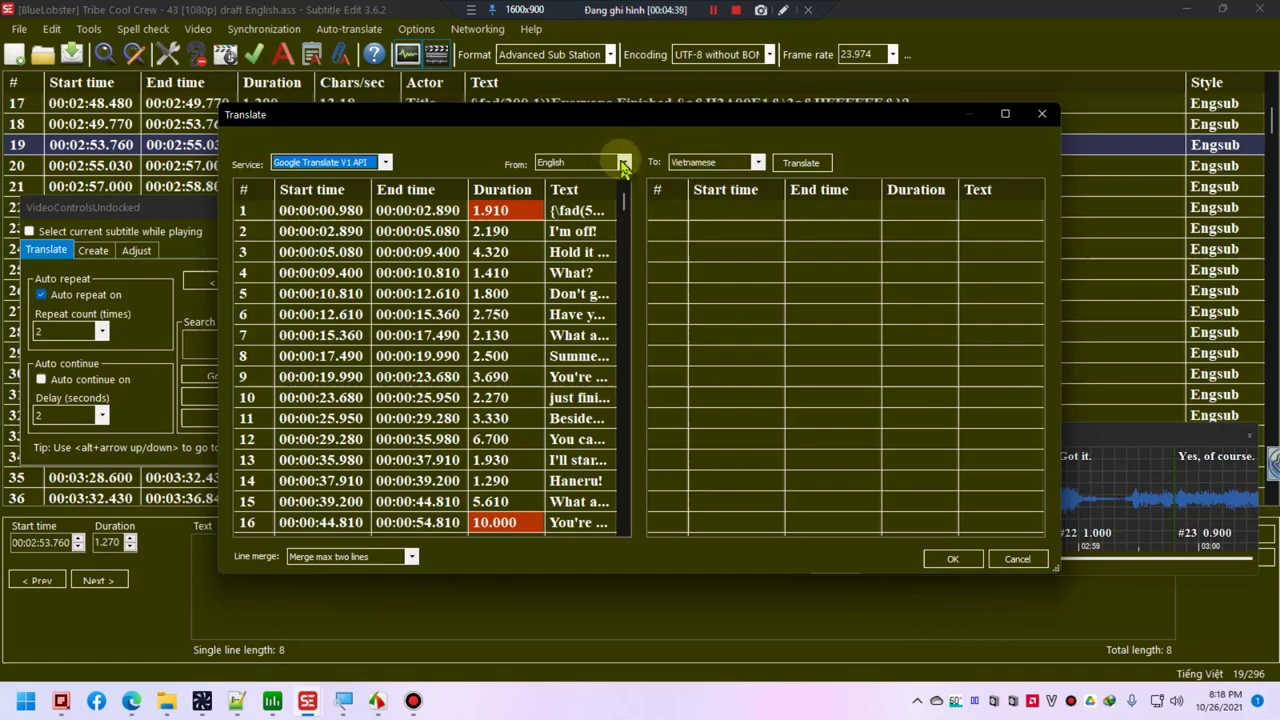
pyautogui.click(803, 163)
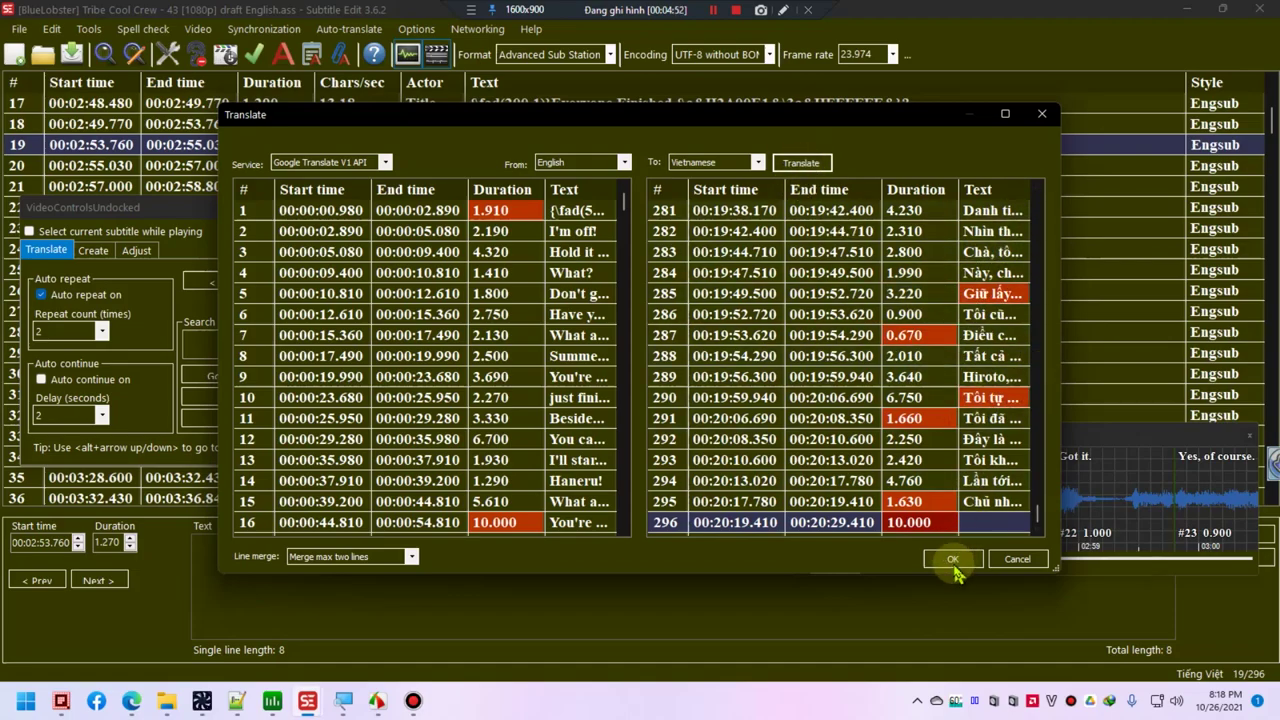
pyautogui.click(952, 560)
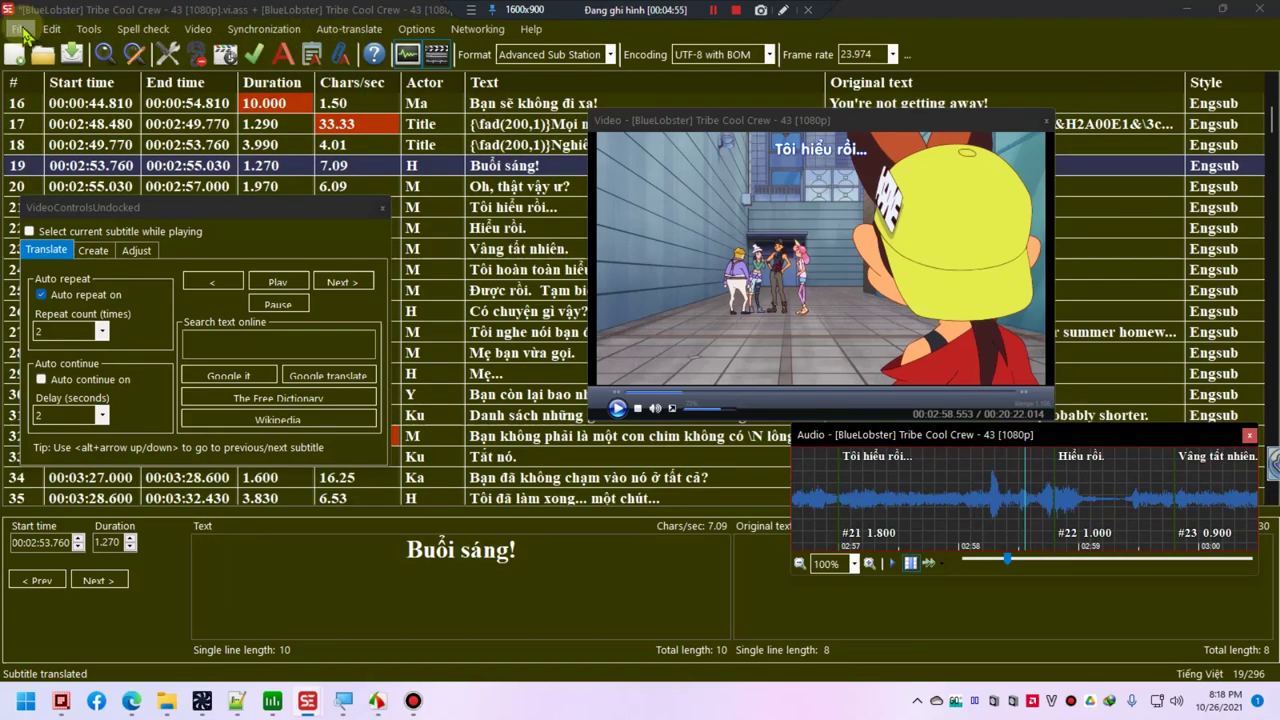
# - Clear the floating video windows off the original text column and close the original subtitle, keeping only the Vietnamese translation
pyautogui.click(15, 33)
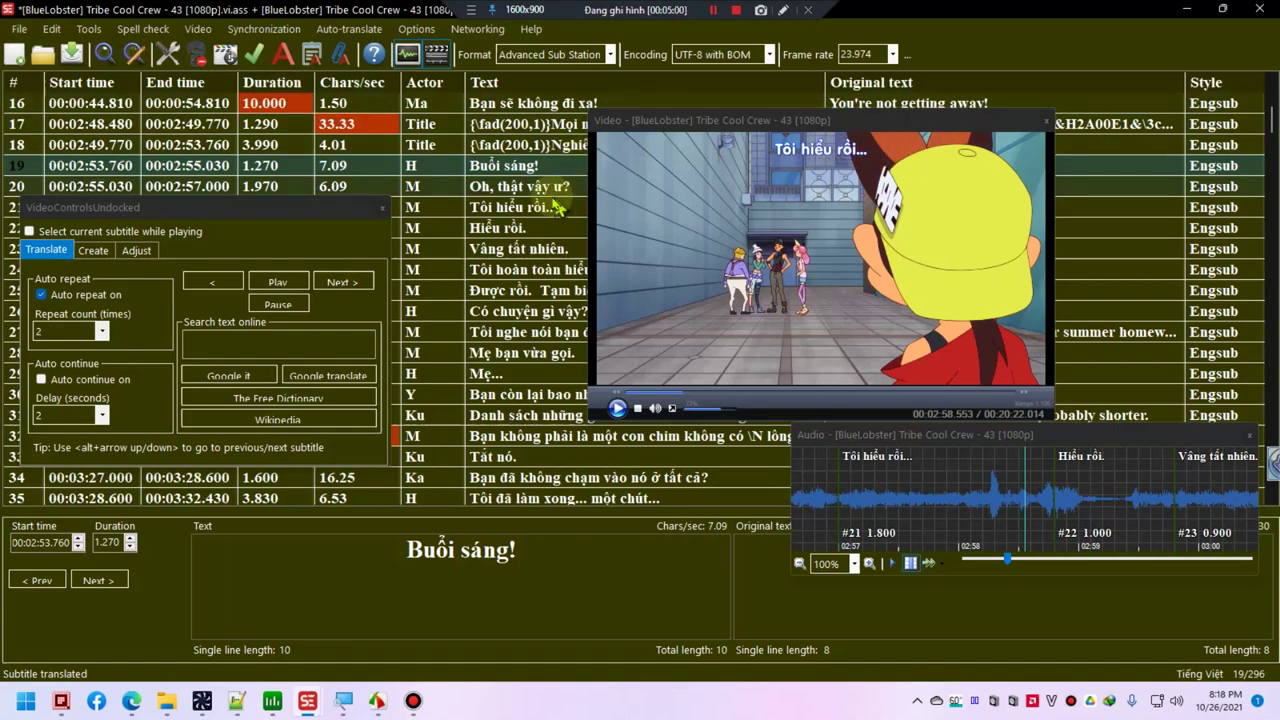
pyautogui.click(381, 209)
pyautogui.moveTo(728, 122); pyautogui.dragTo(774, 244)
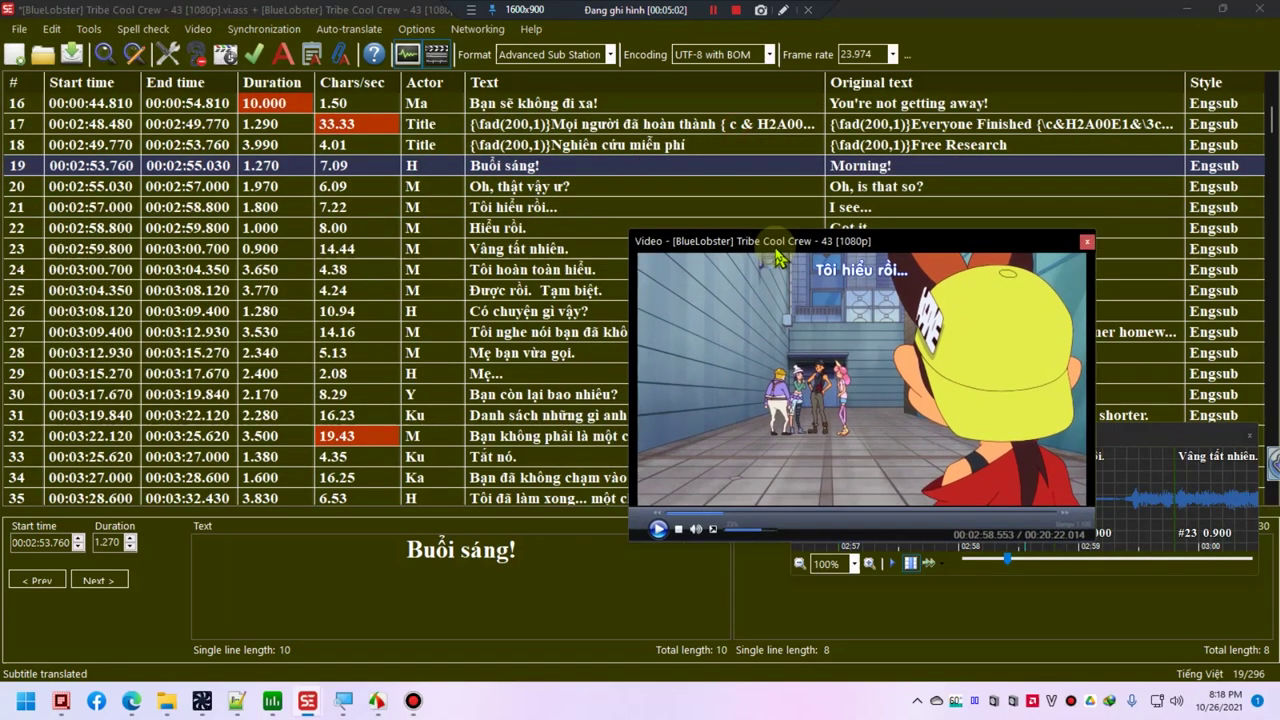
pyautogui.click(17, 30)
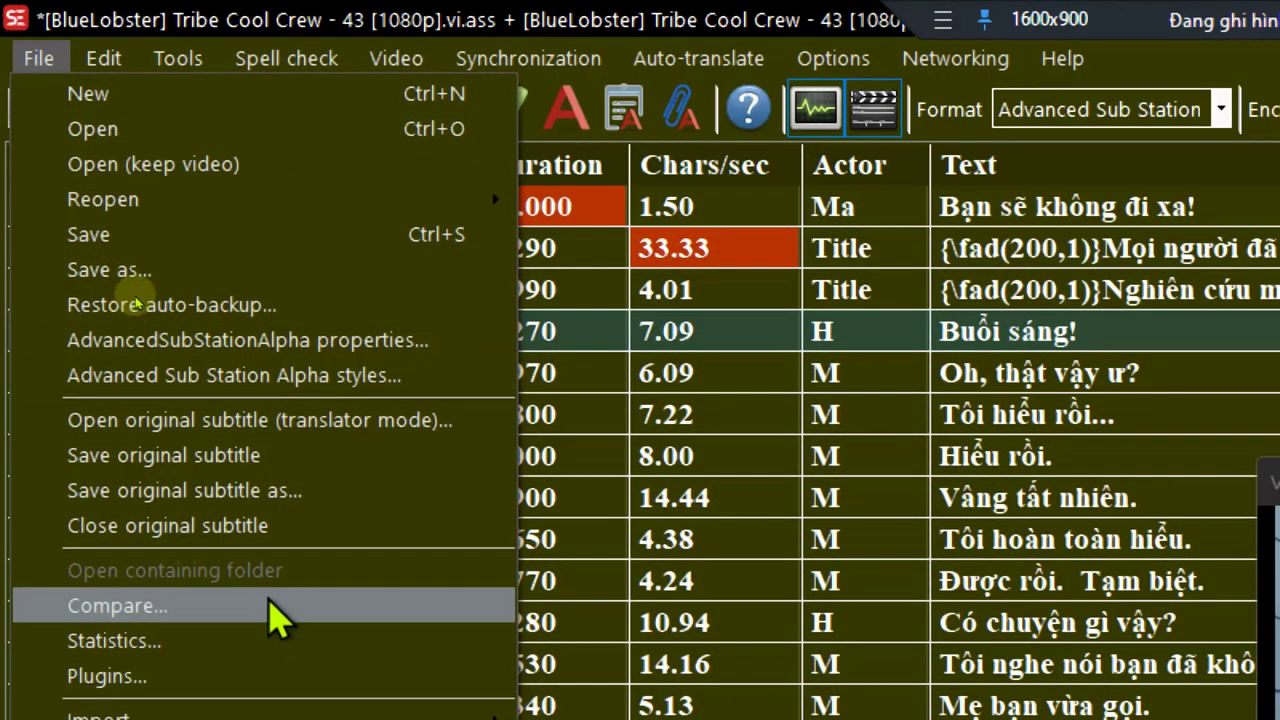
pyautogui.click(296, 528)
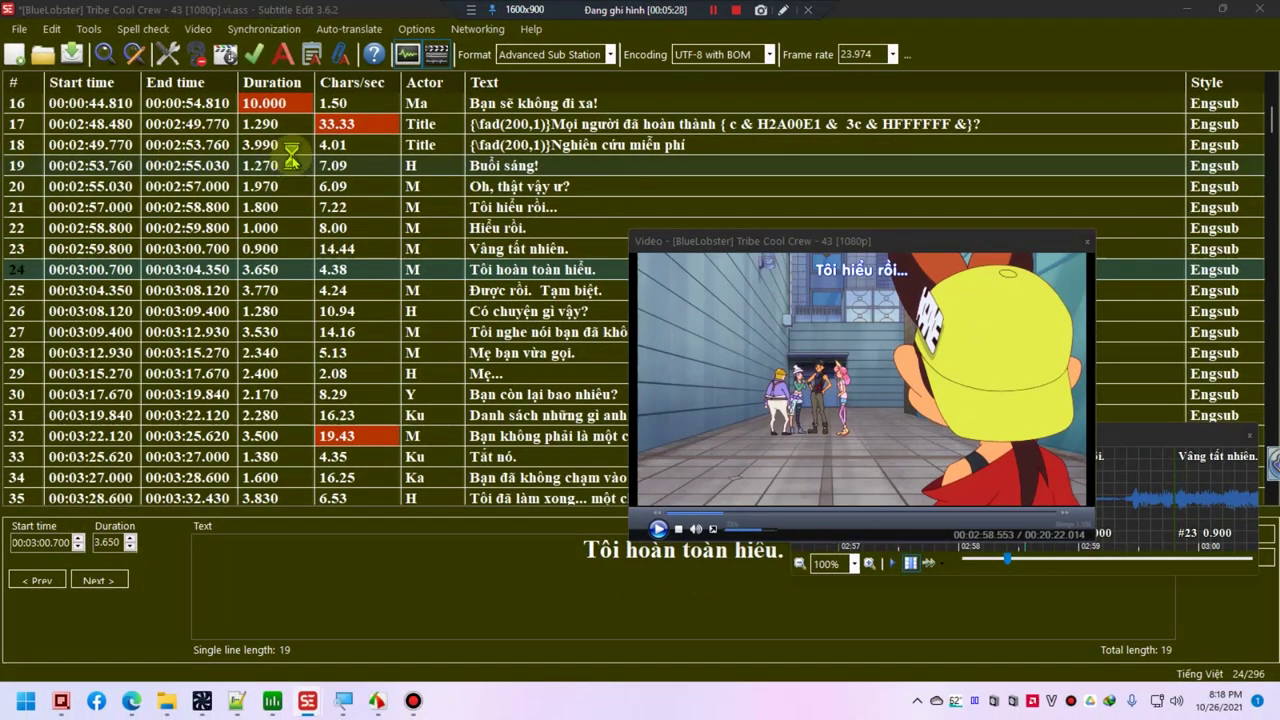
# - Save the translated subtitle as "[BlueLobster] Tribe Cool Crew - 43 [1080p] draft Vietnamese.ass" in the tribe cool crew 43 folder
pyautogui.hotkey('ctrl', 'shift', 's')
pyautogui.click(291, 600)
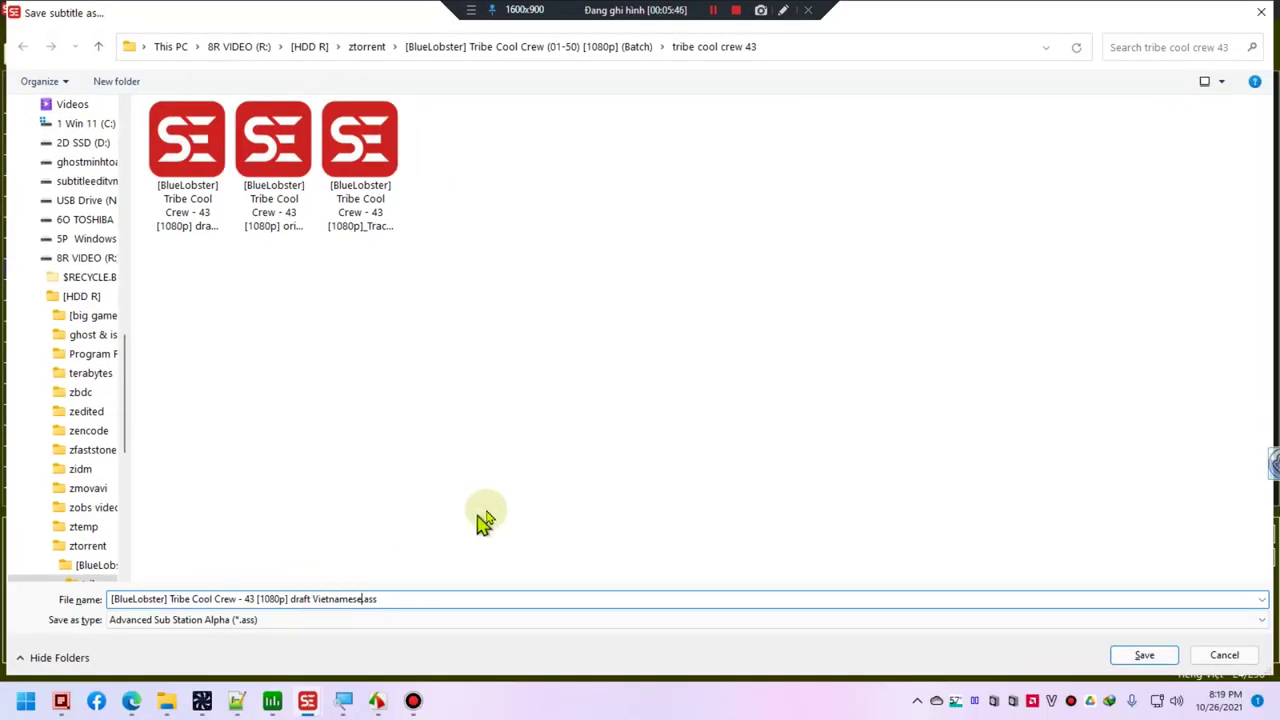
pyautogui.click(1143, 656)
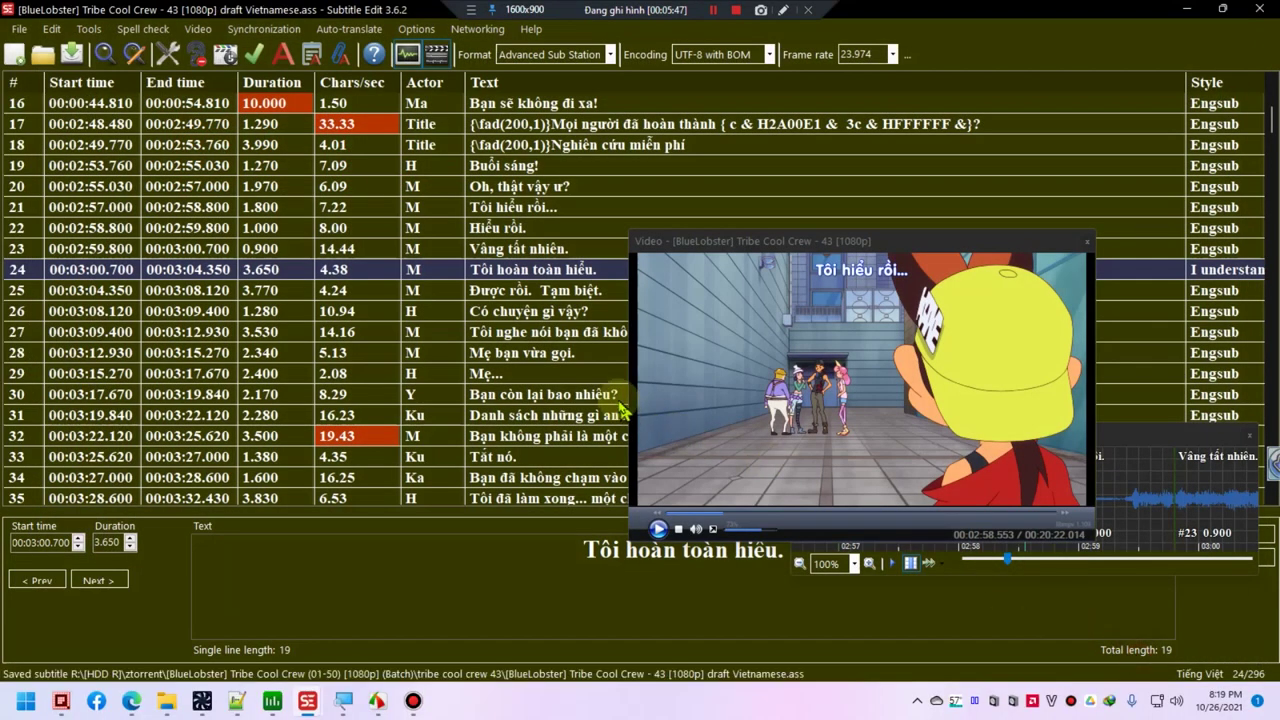
# - Switch to the Notepad++ notes, maximize them, and read the instructions on the Vietnamese lines' style name and color
pyautogui.click(275, 705)
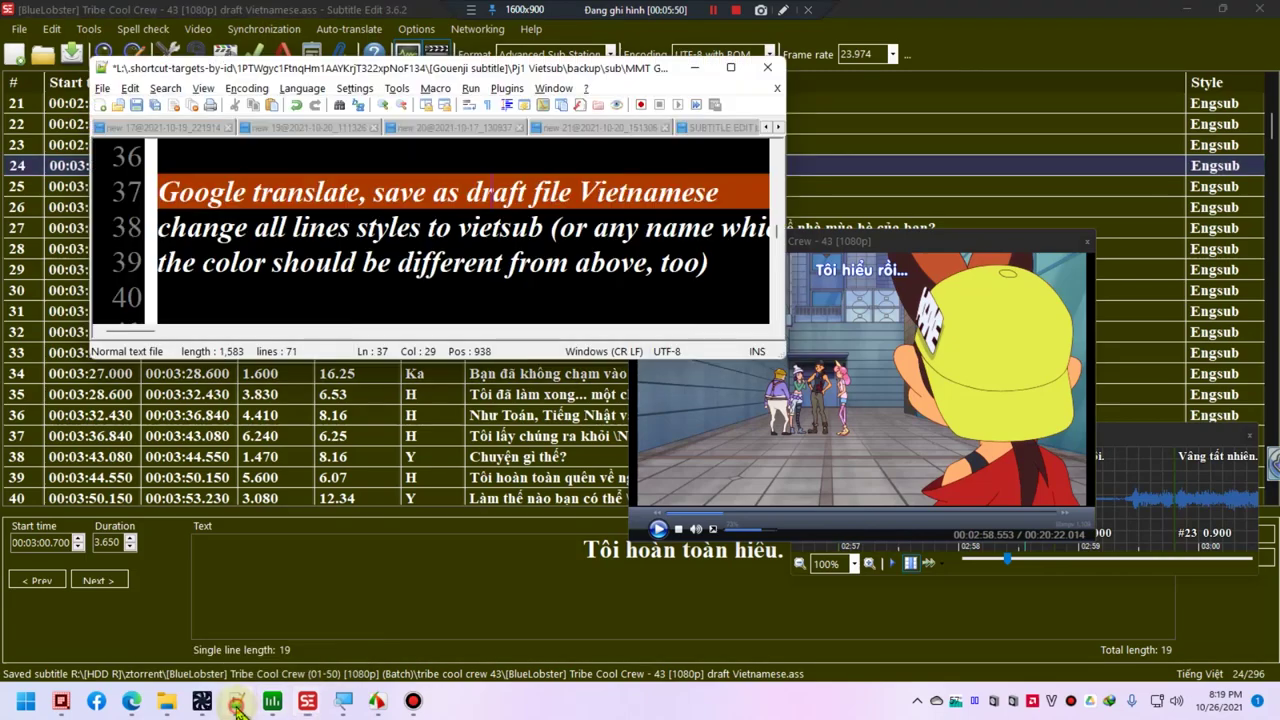
pyautogui.doubleClick(476, 70)
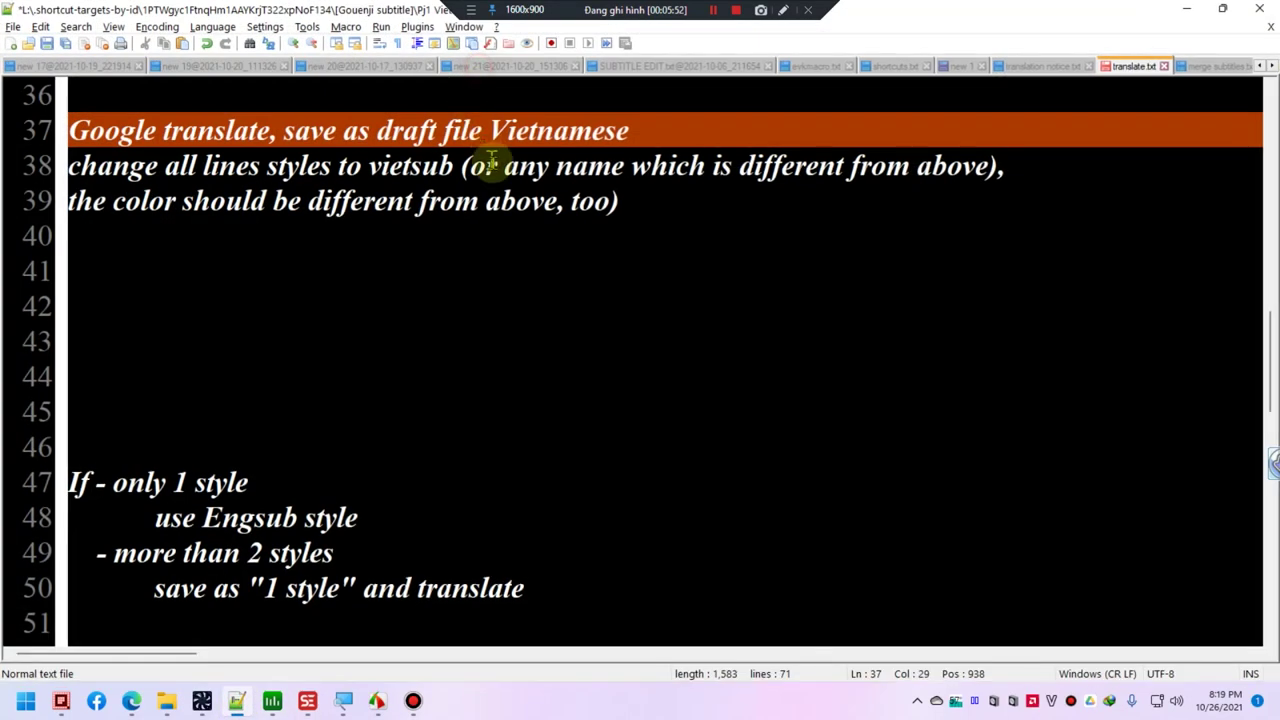
pyautogui.click(643, 201)
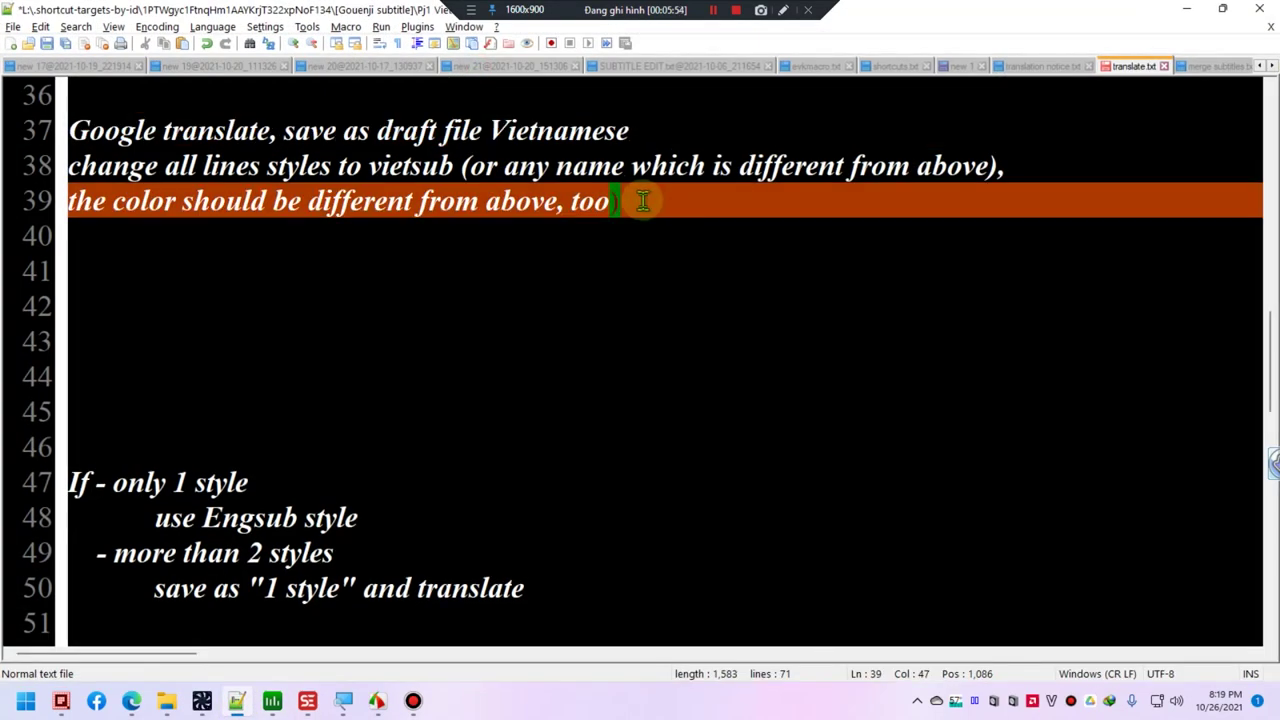
pyautogui.click(308, 166)
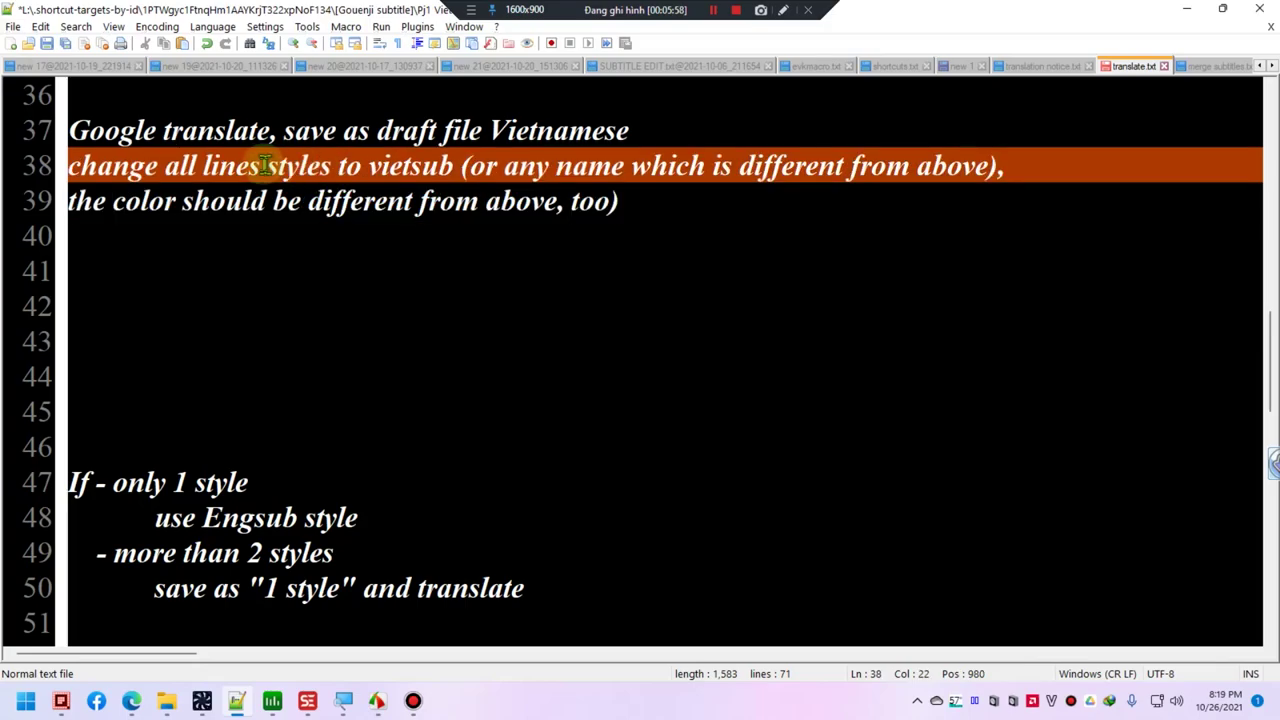
# - Switch back to Subtitle Edit, set all Vietnamese lines to the Main Dialogue style, and save the file
pyautogui.hotkey('alt', 'Tab')
pyautogui.click(418, 186)
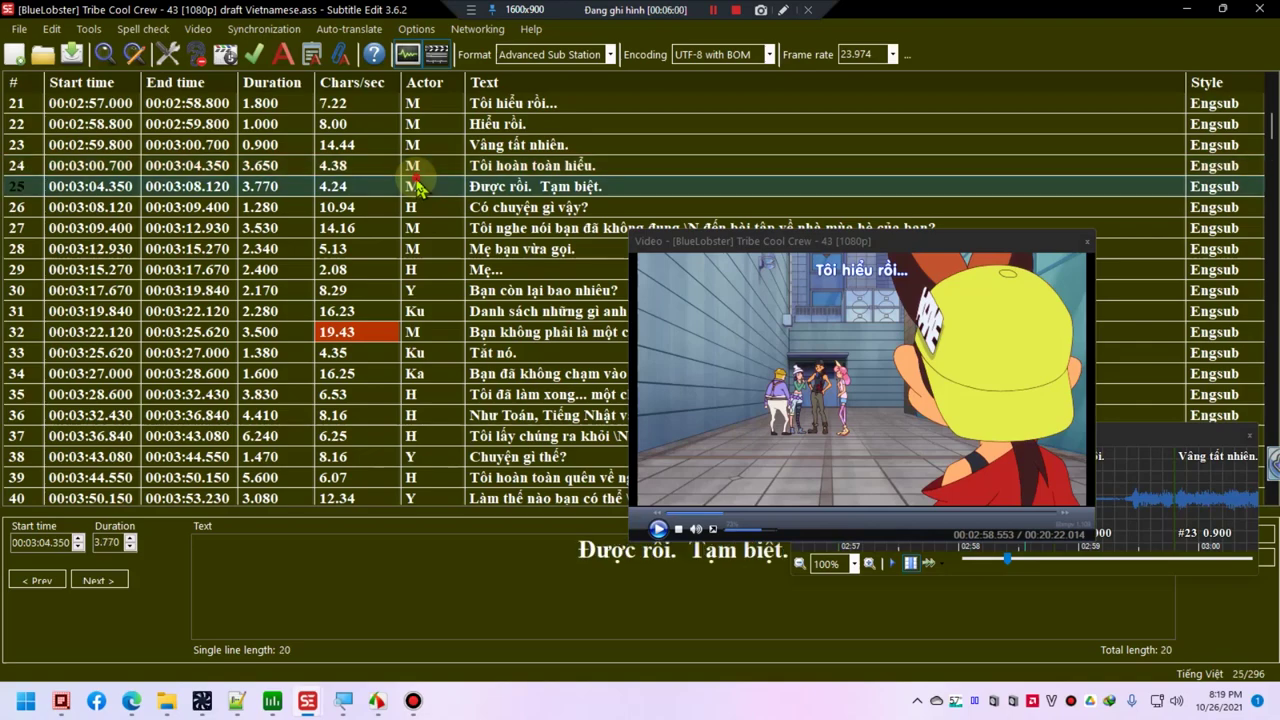
pyautogui.hotkey('ctrl', 'a')
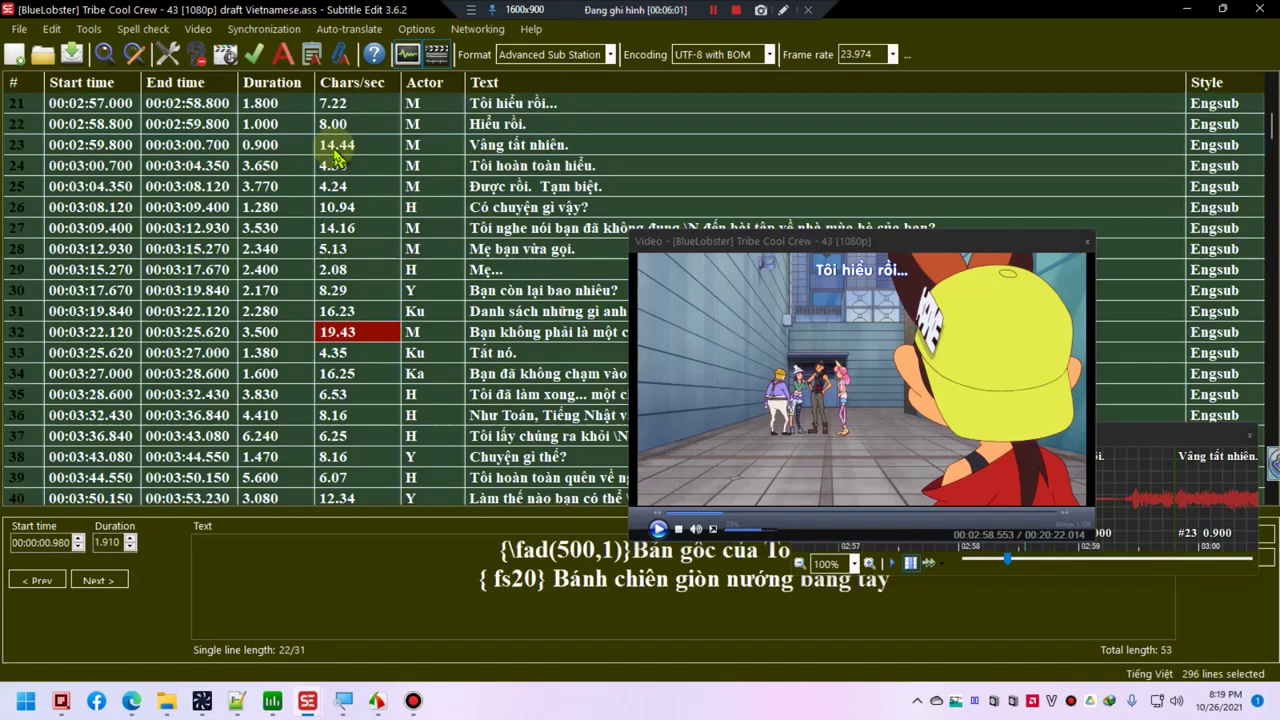
pyautogui.rightClick(313, 123)
pyautogui.moveTo(443, 126)
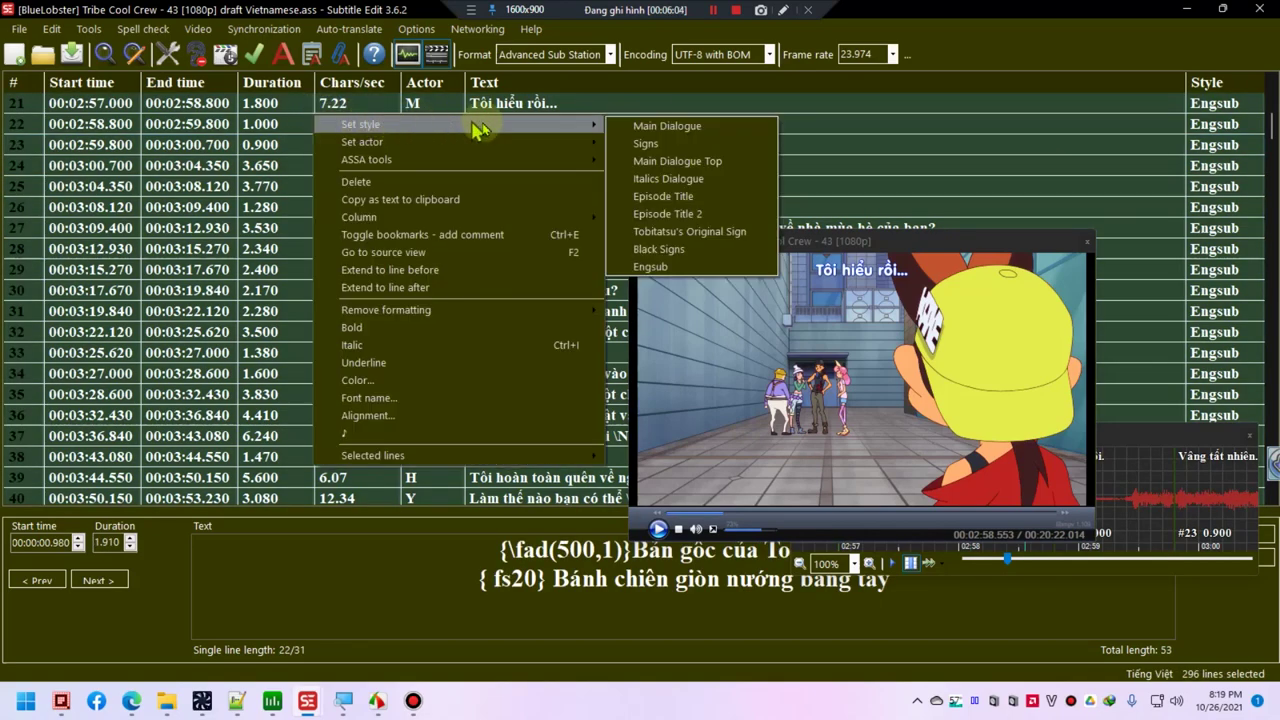
pyautogui.click(701, 128)
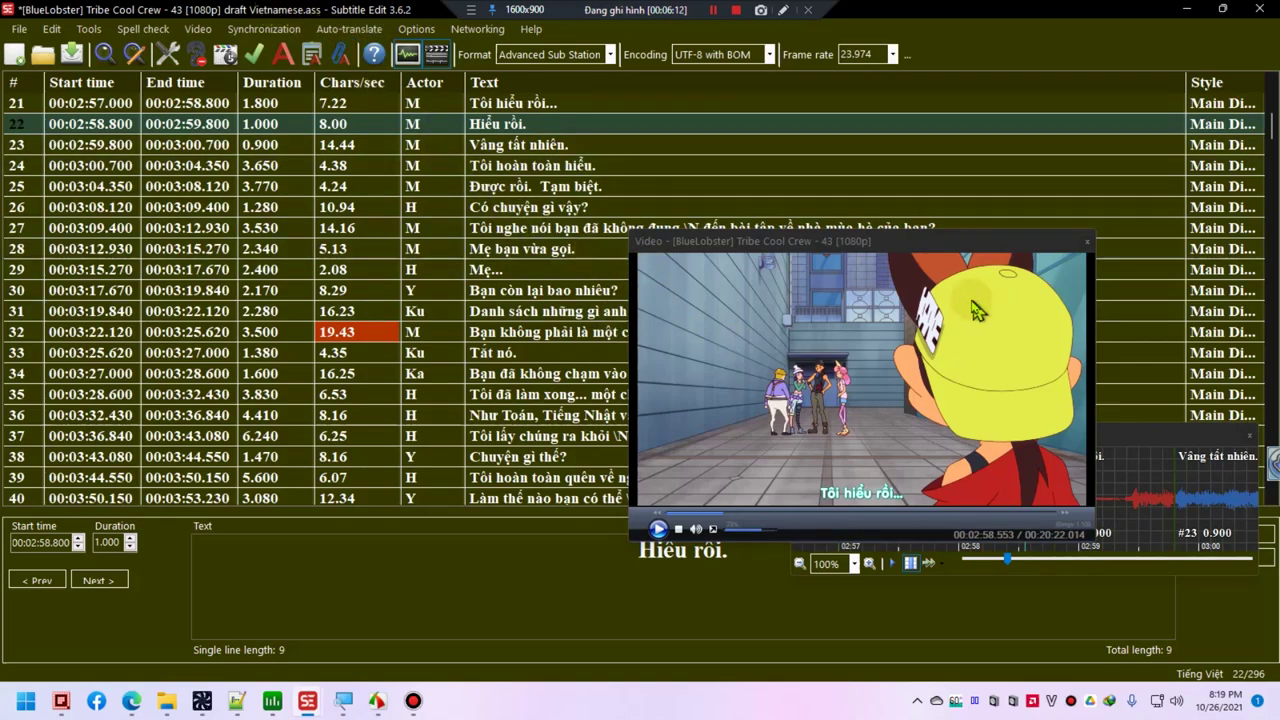
pyautogui.hotkey('ctrl', 's')
# - Arrange the video and audio windows over the list, zoom the waveform out to 20%, and preview the subtitles at about 18:52
pyautogui.moveTo(898, 241); pyautogui.dragTo(1003, 89)
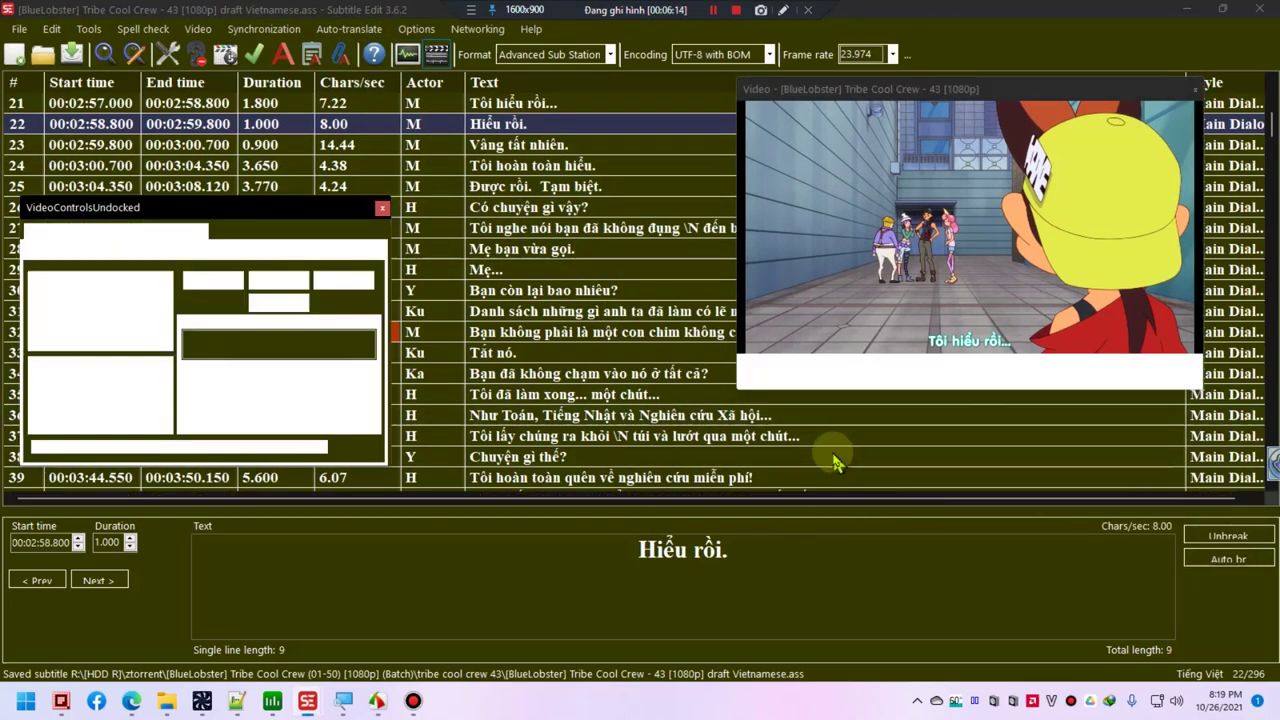
pyautogui.moveTo(920, 434); pyautogui.dragTo(510, 230)
pyautogui.scroll(-8, 724, 305)
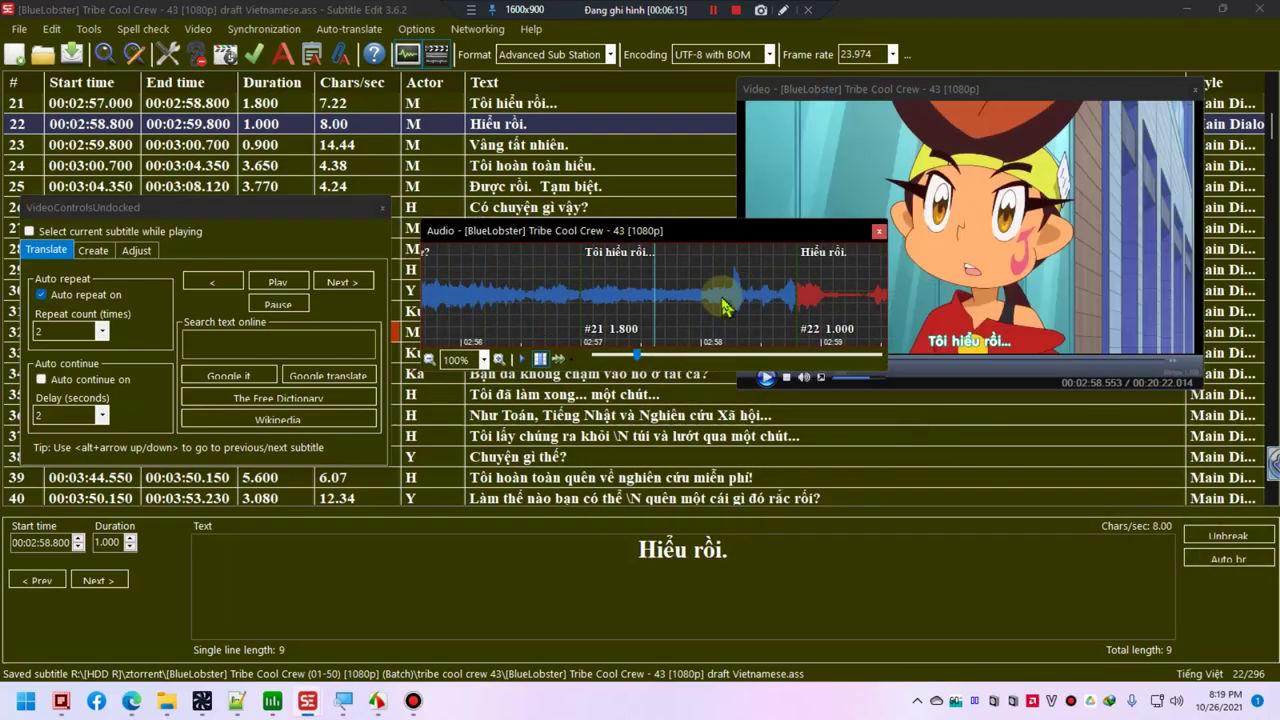
pyautogui.scroll(3, 645, 302)
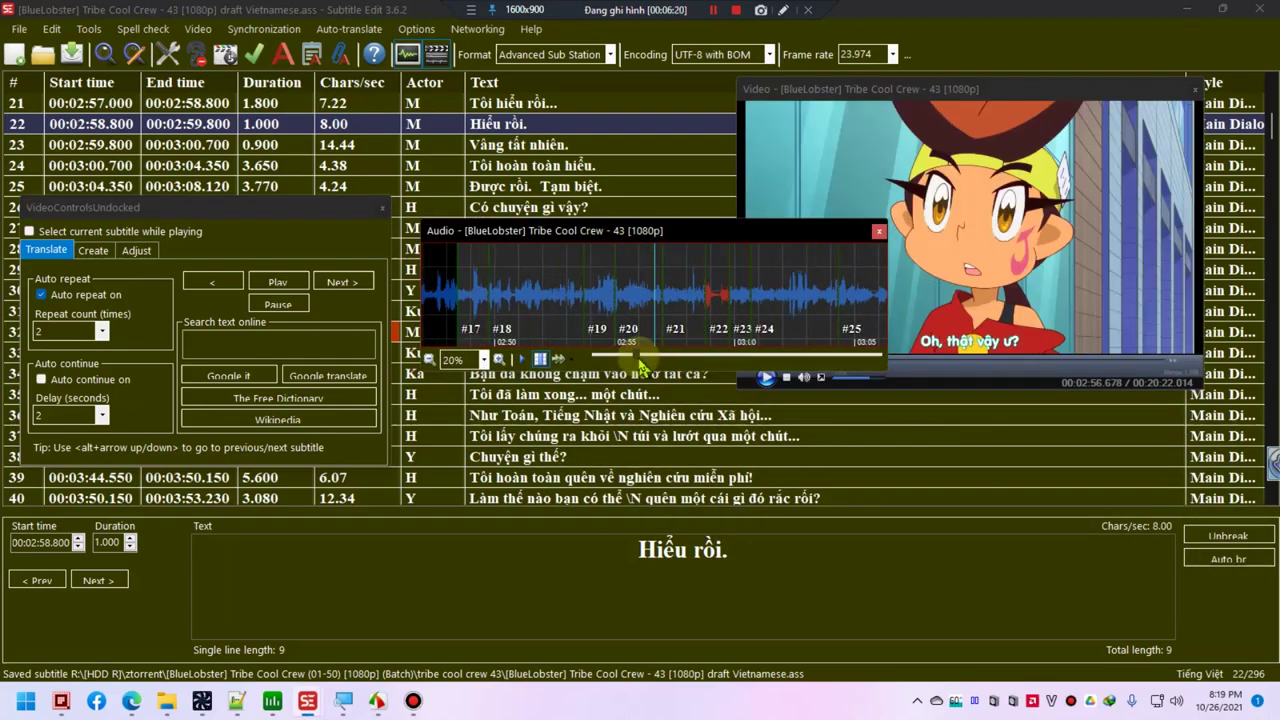
pyautogui.moveTo(640, 365); pyautogui.dragTo(857, 368)
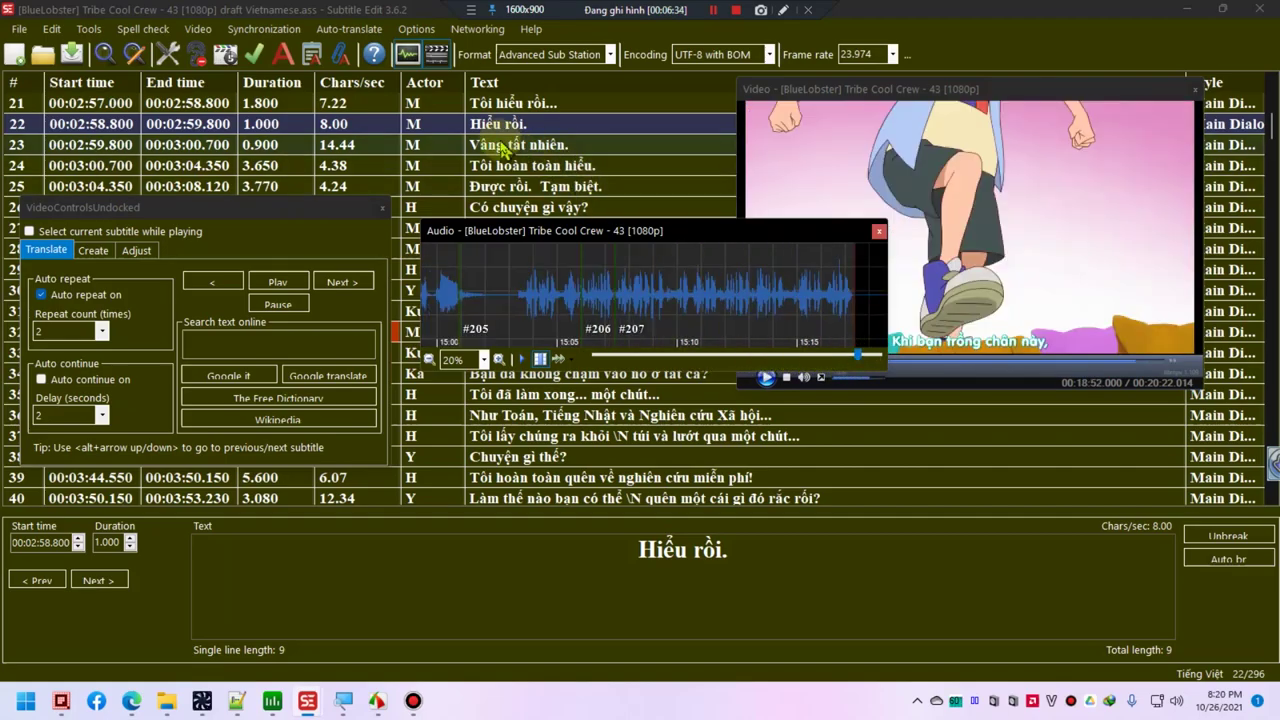
# - Close the undocked video controls window and save the draft Vietnamese file again
pyautogui.click(381, 208)
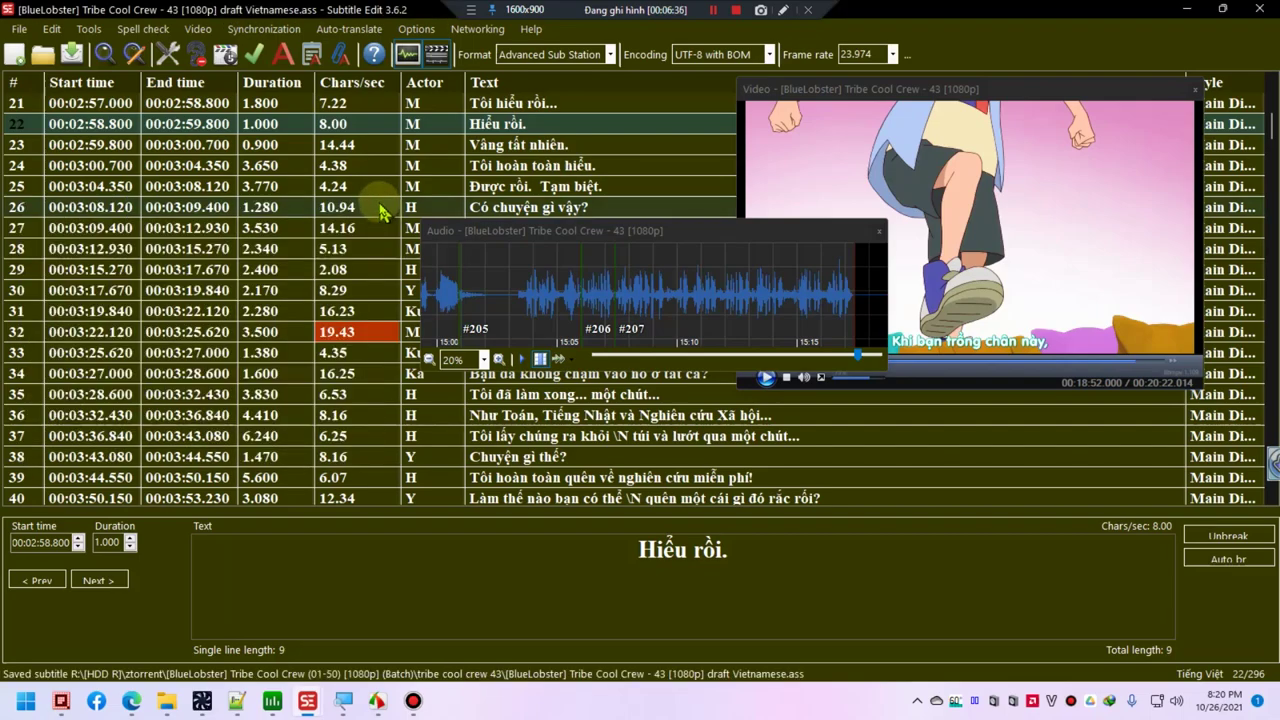
pyautogui.hotkey('ctrl', 's')
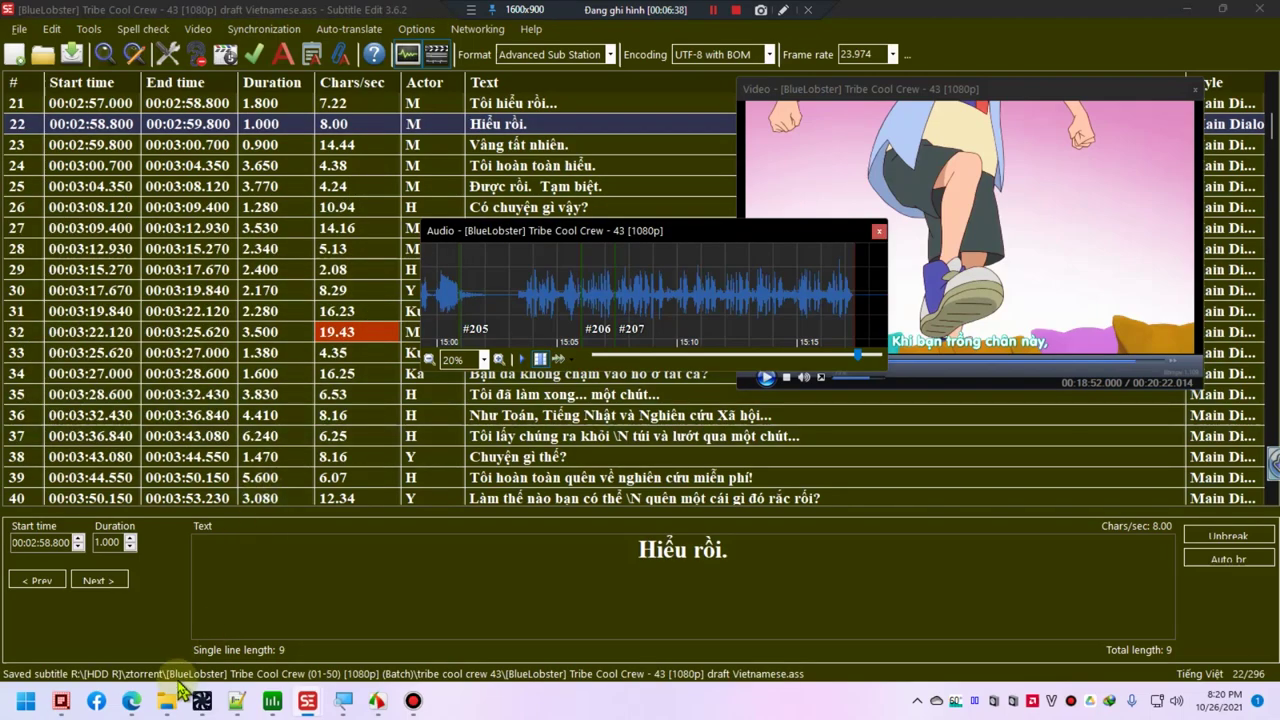
# - Switch to the Notepad++ notes and add the lines "Merge subtitle" and "Tool-> append" below the Vietnamese style instructions
pyautogui.click(237, 699)
pyautogui.click(726, 267)
pyautogui.click(721, 237)
pyautogui.press('Return')
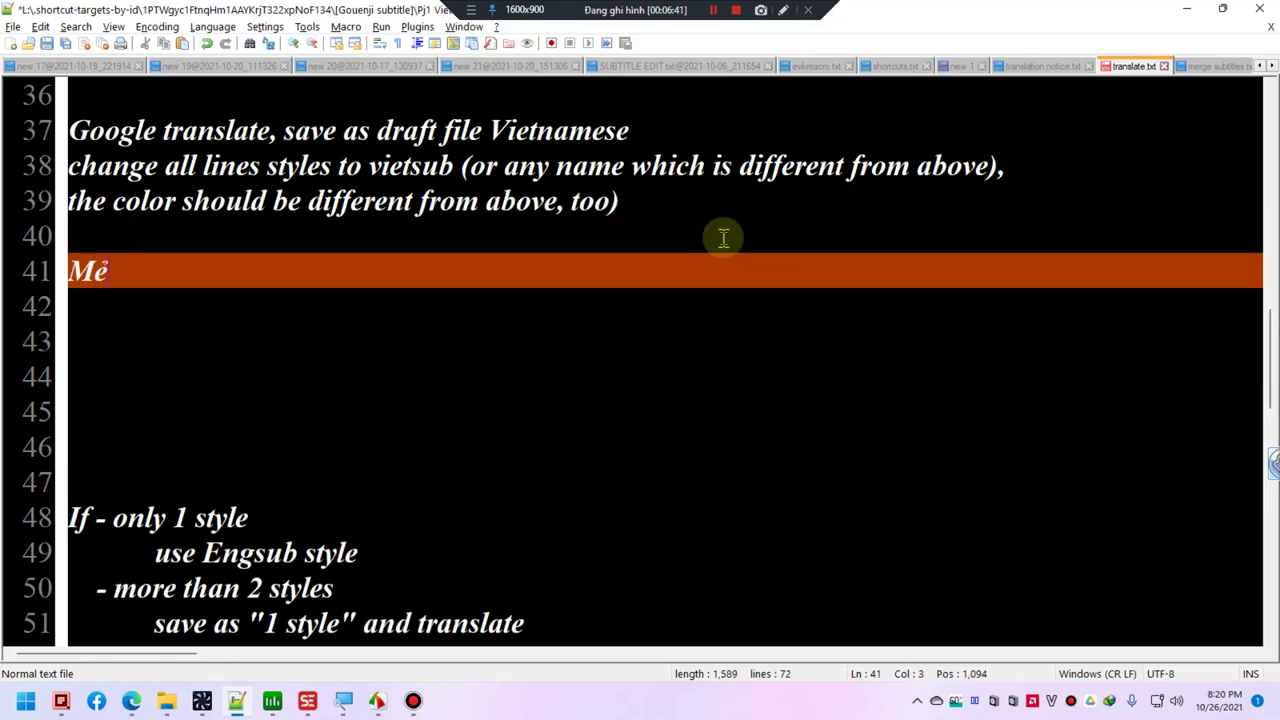
pyautogui.press('Return')
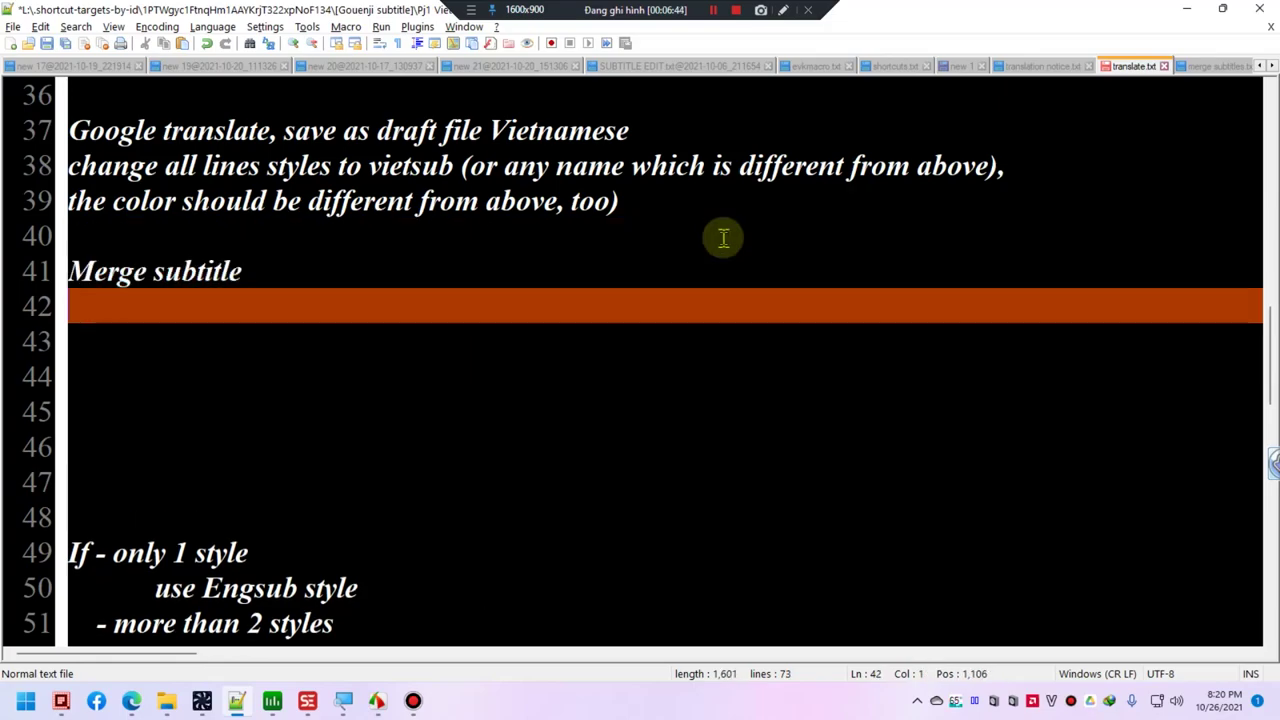
pyautogui.write('Append')
pyautogui.press('Return')
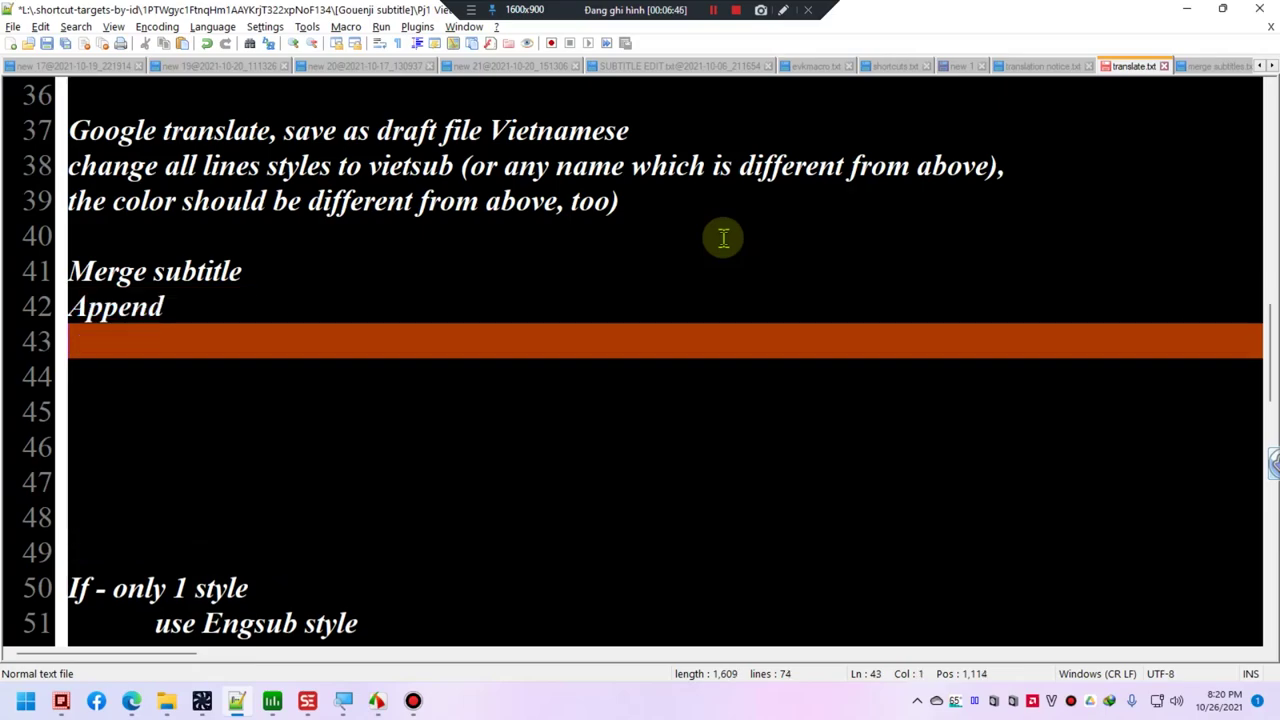
pyautogui.hotkey('alt', 'Tab')
pyautogui.hotkey('alt', 'Tab')
pyautogui.press('Up')
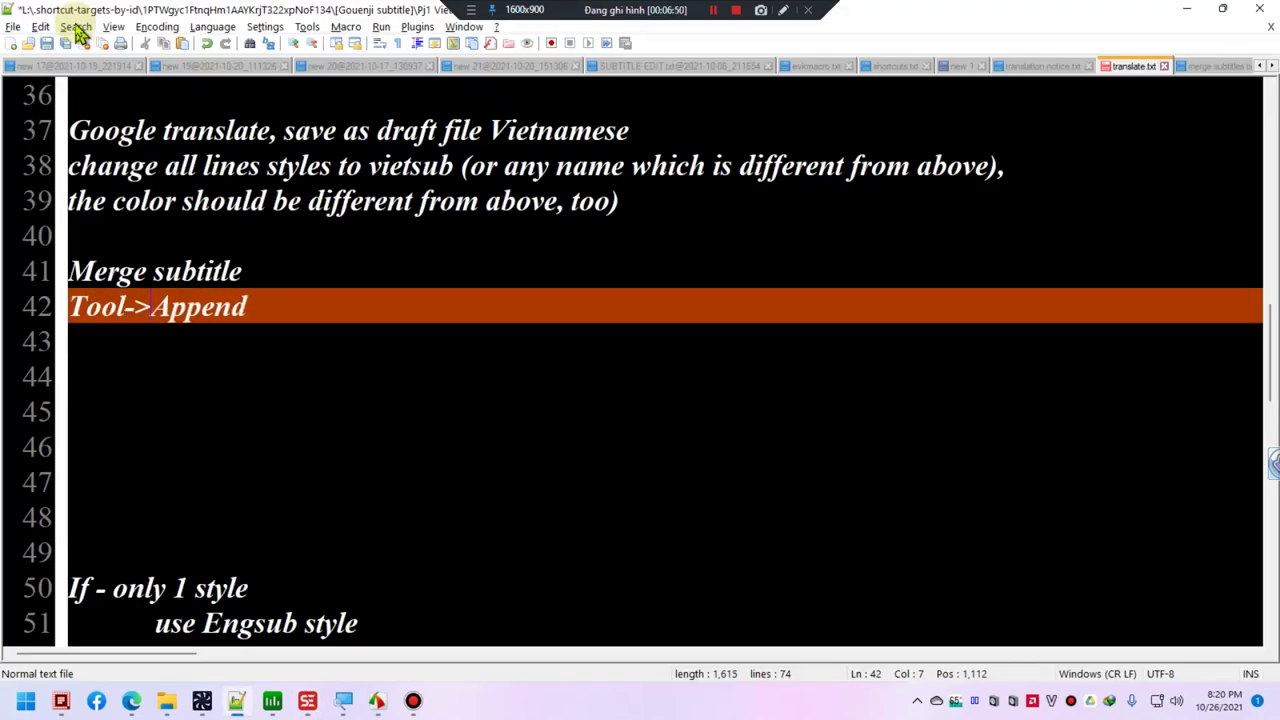
# - Switch to Subtitle Edit and append the draft English.ass file to the draft Vietnamese subtitle, accepting the synchronization as it is
pyautogui.hotkey('alt', 'Tab')
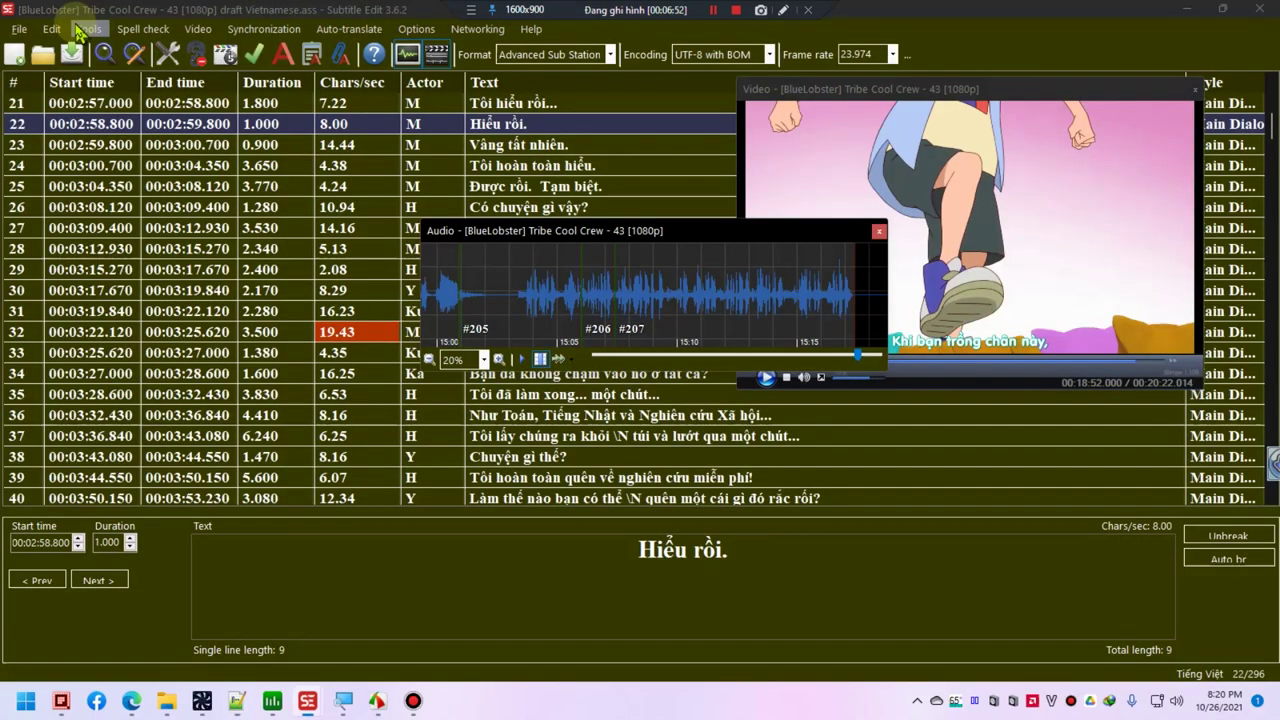
pyautogui.click(89, 30)
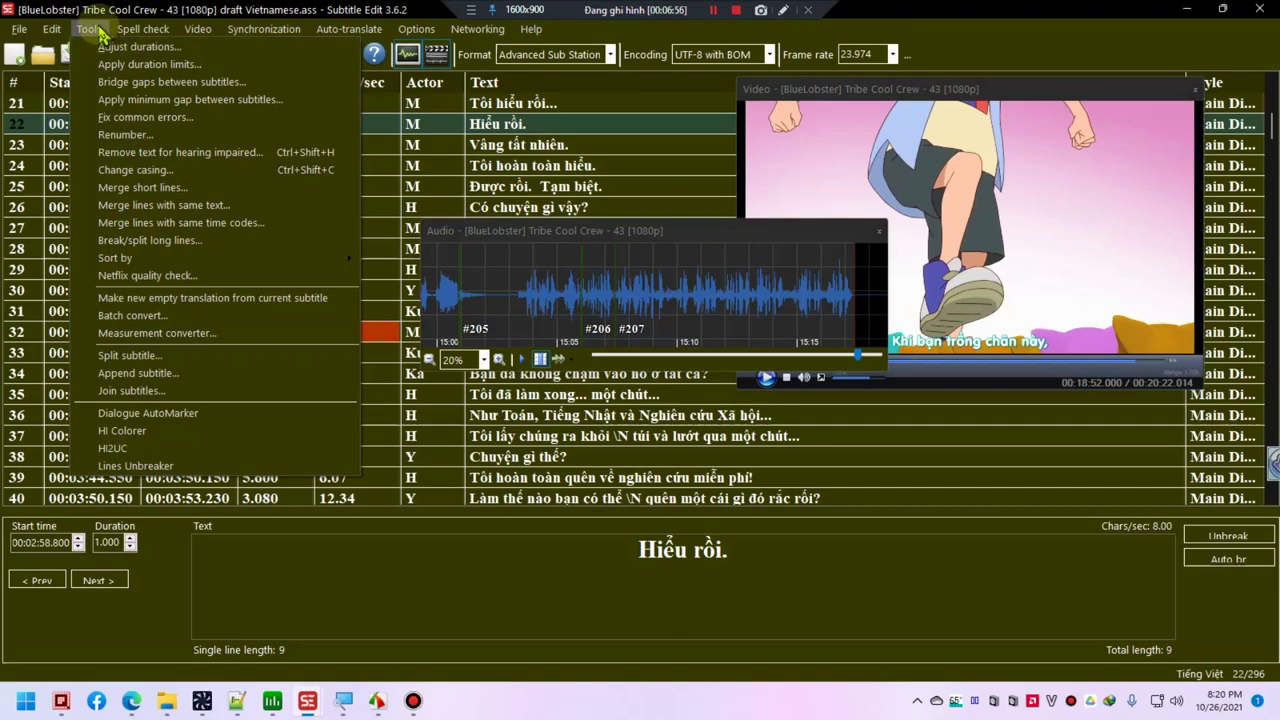
pyautogui.click(183, 373)
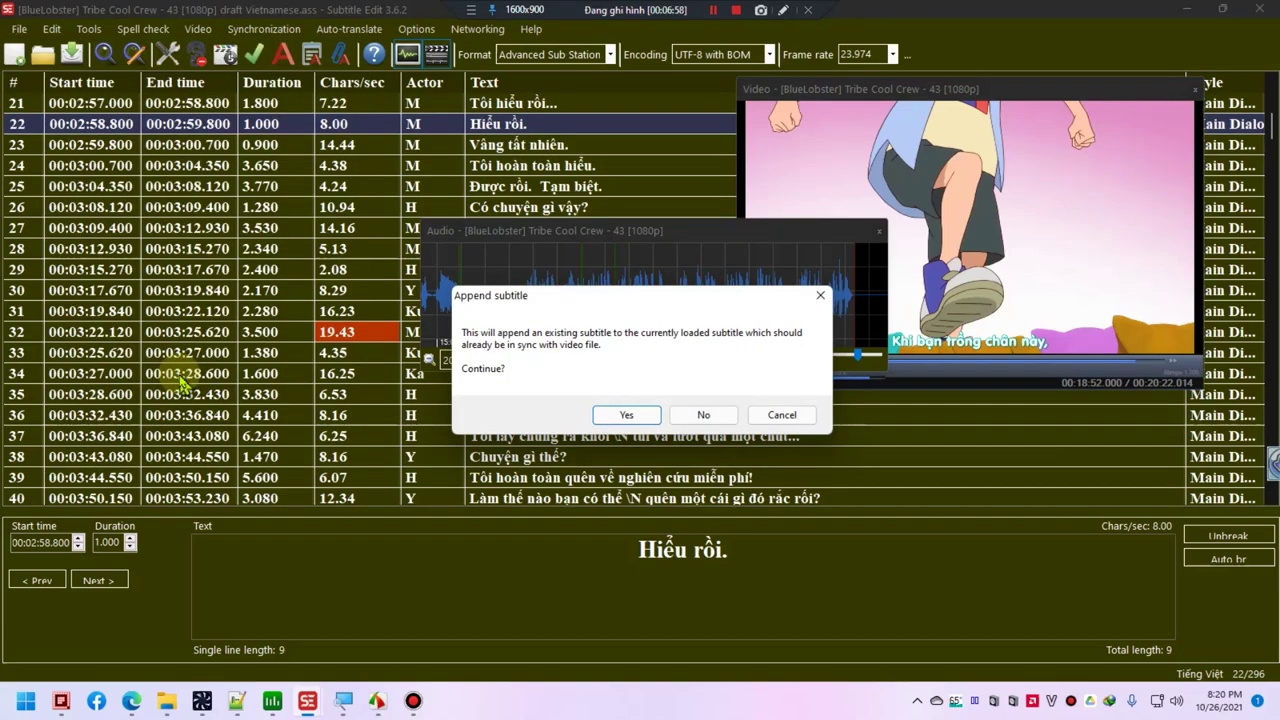
pyautogui.click(628, 415)
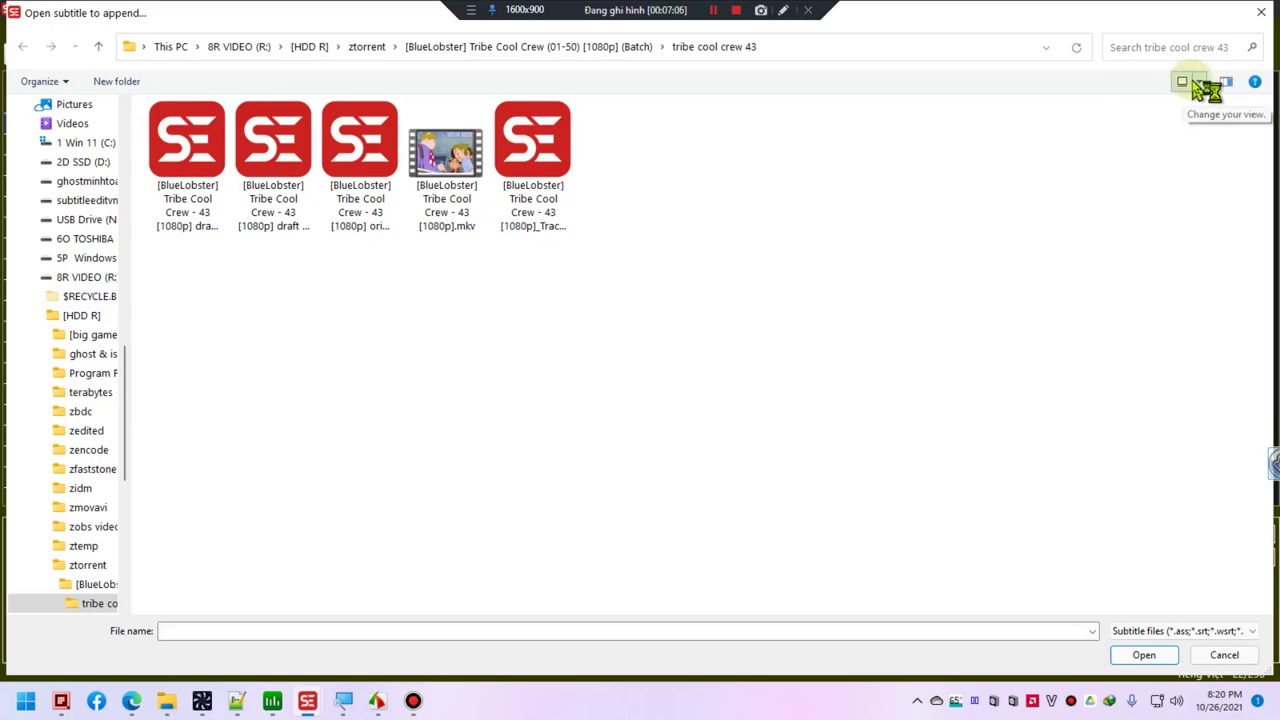
pyautogui.click(1205, 86)
pyautogui.moveTo(1165, 88); pyautogui.dragTo(1157, 194)
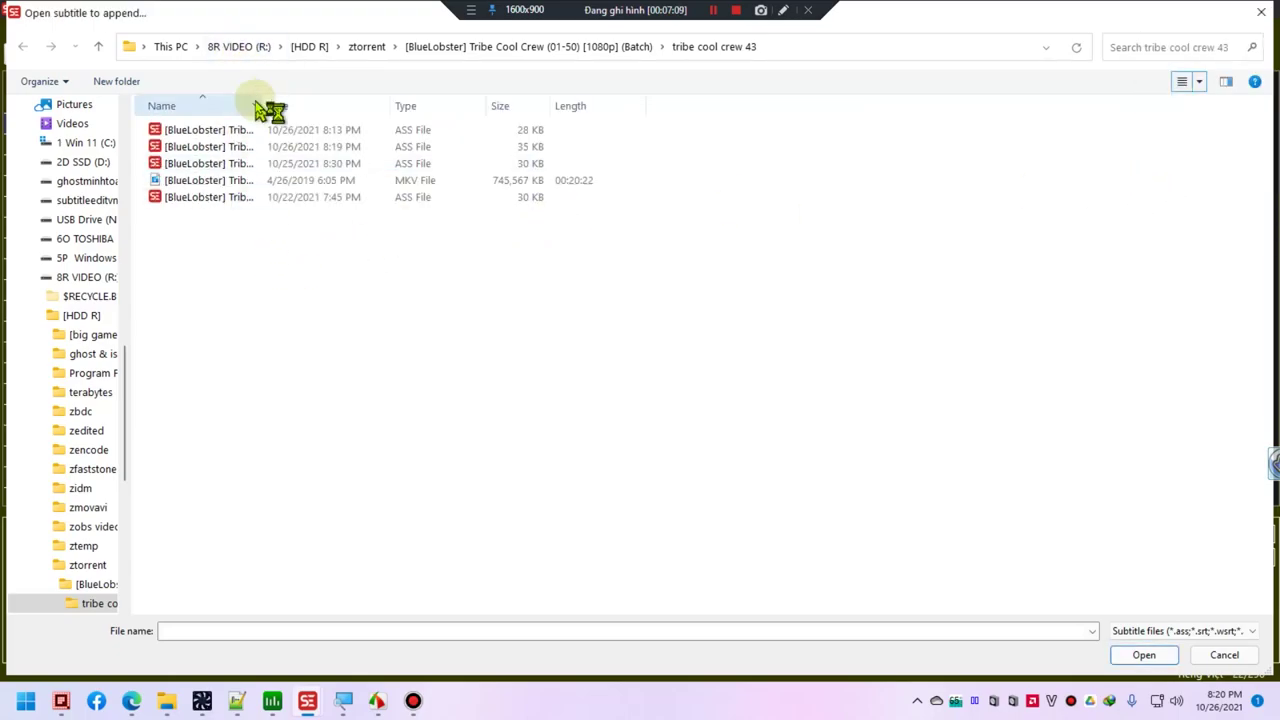
pyautogui.moveTo(266, 100); pyautogui.dragTo(566, 122)
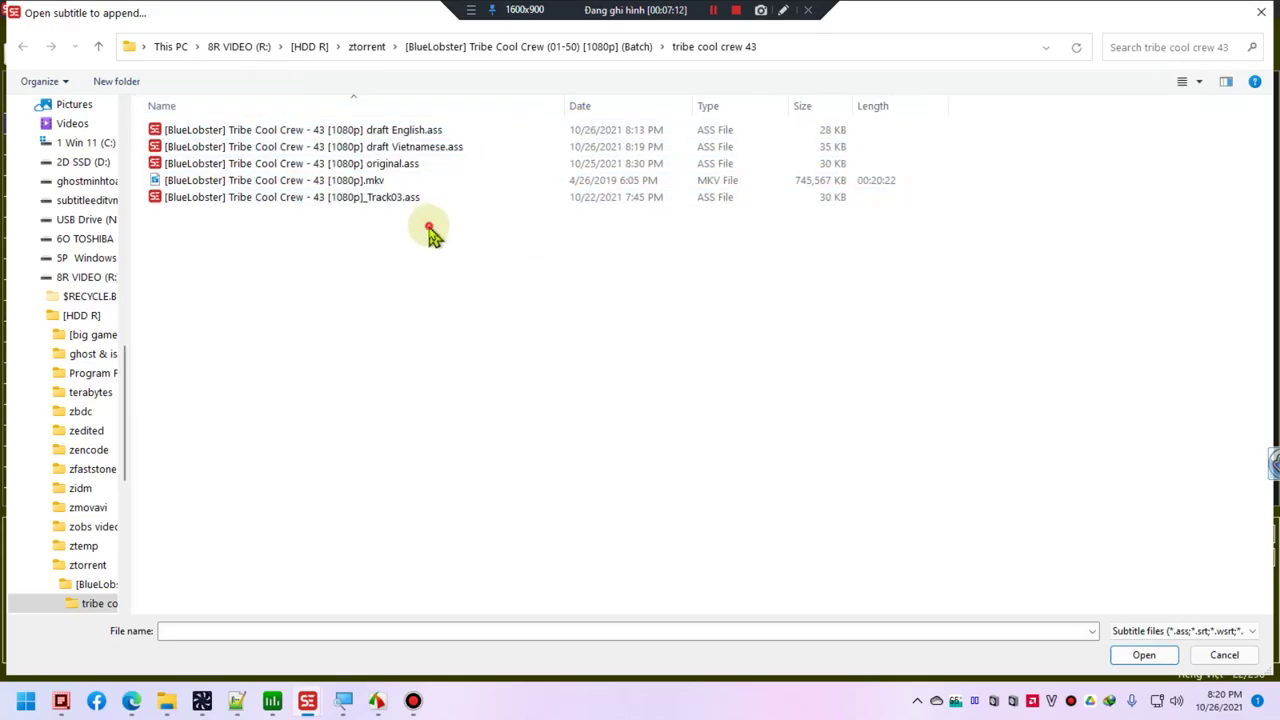
pyautogui.doubleClick(420, 146)
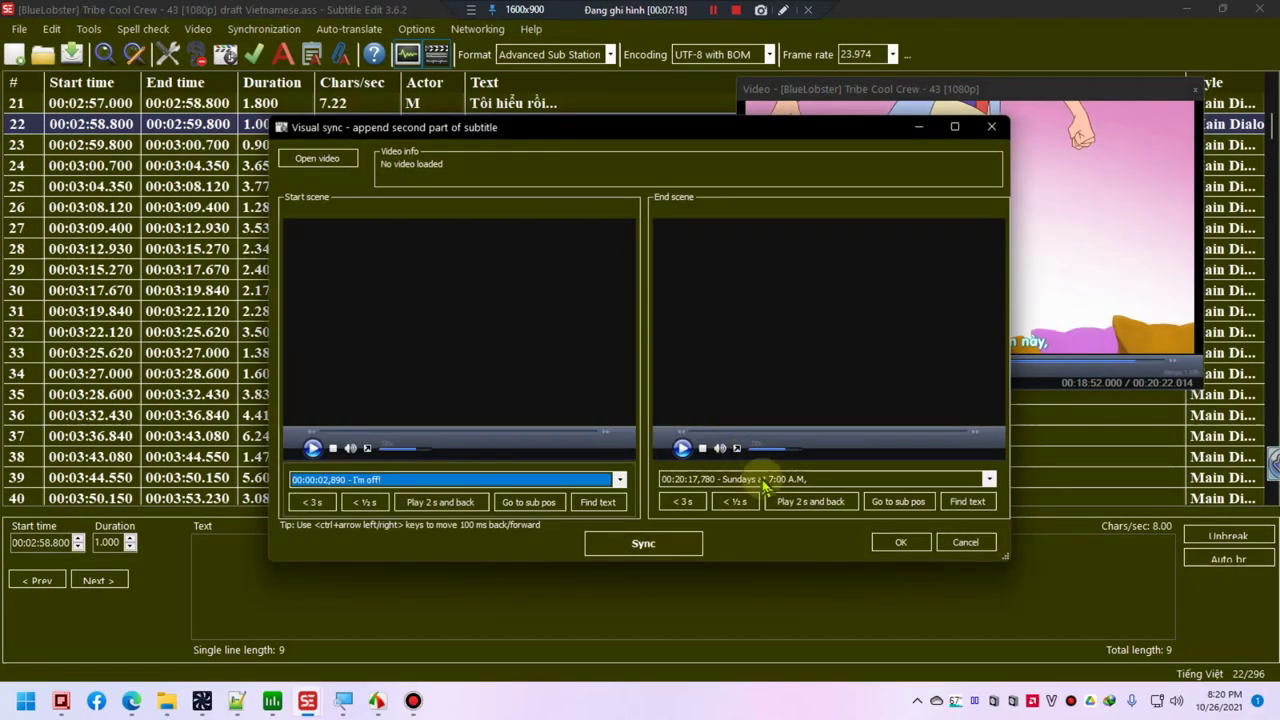
pyautogui.click(896, 545)
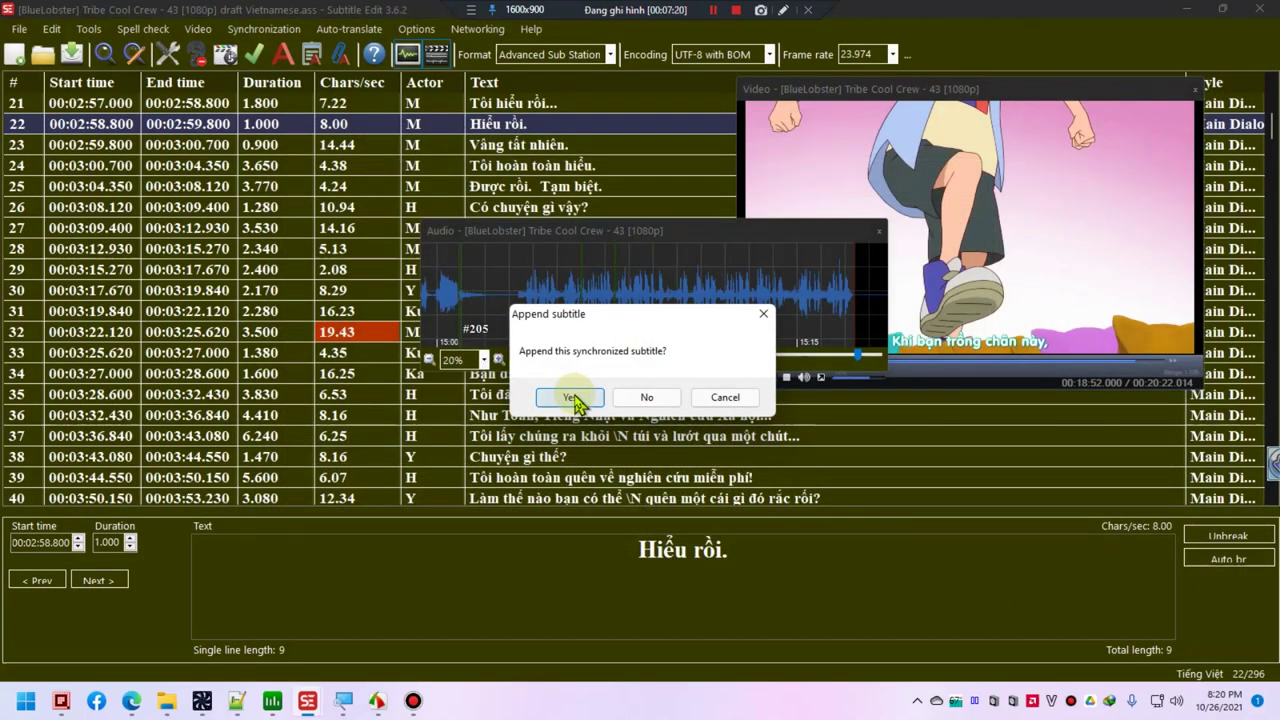
pyautogui.click(570, 397)
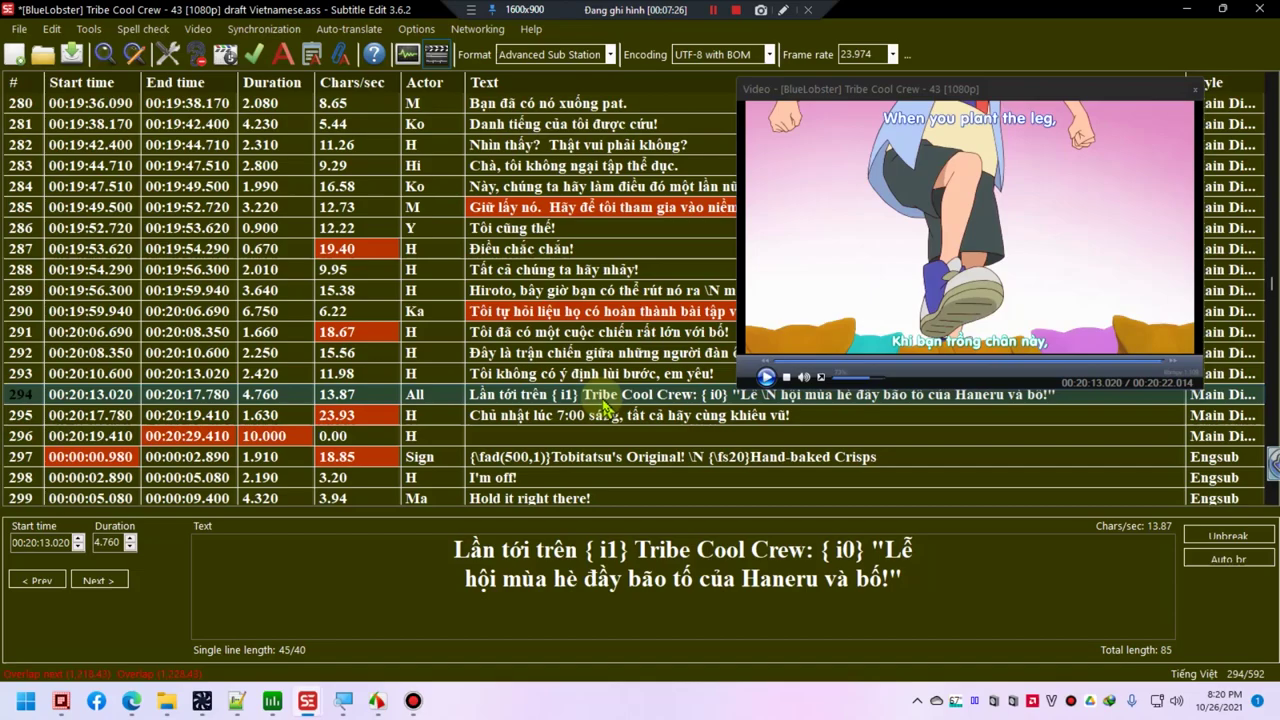
# - Preview lines 294, 298 and 308 of the merged subtitle against the video, and save the file
pyautogui.click(500, 394)
pyautogui.click(765, 377)
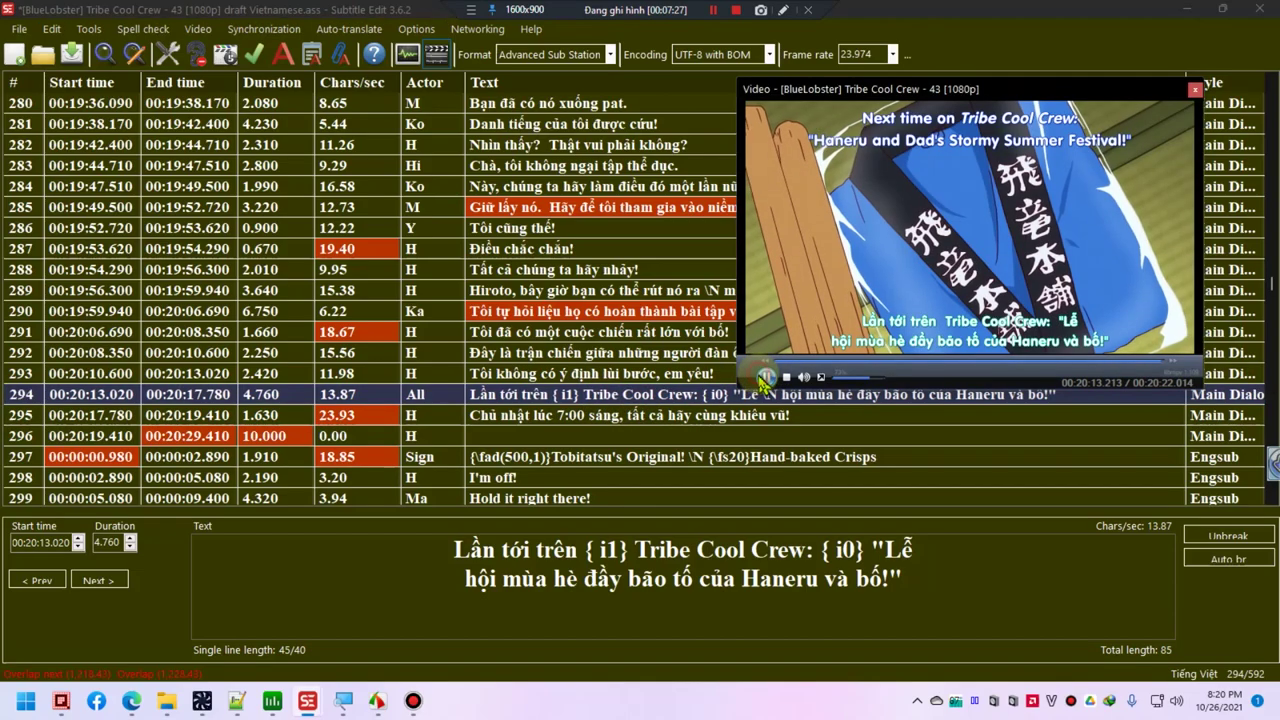
pyautogui.scroll(-3, 585, 460)
pyautogui.scroll(2, 565, 452)
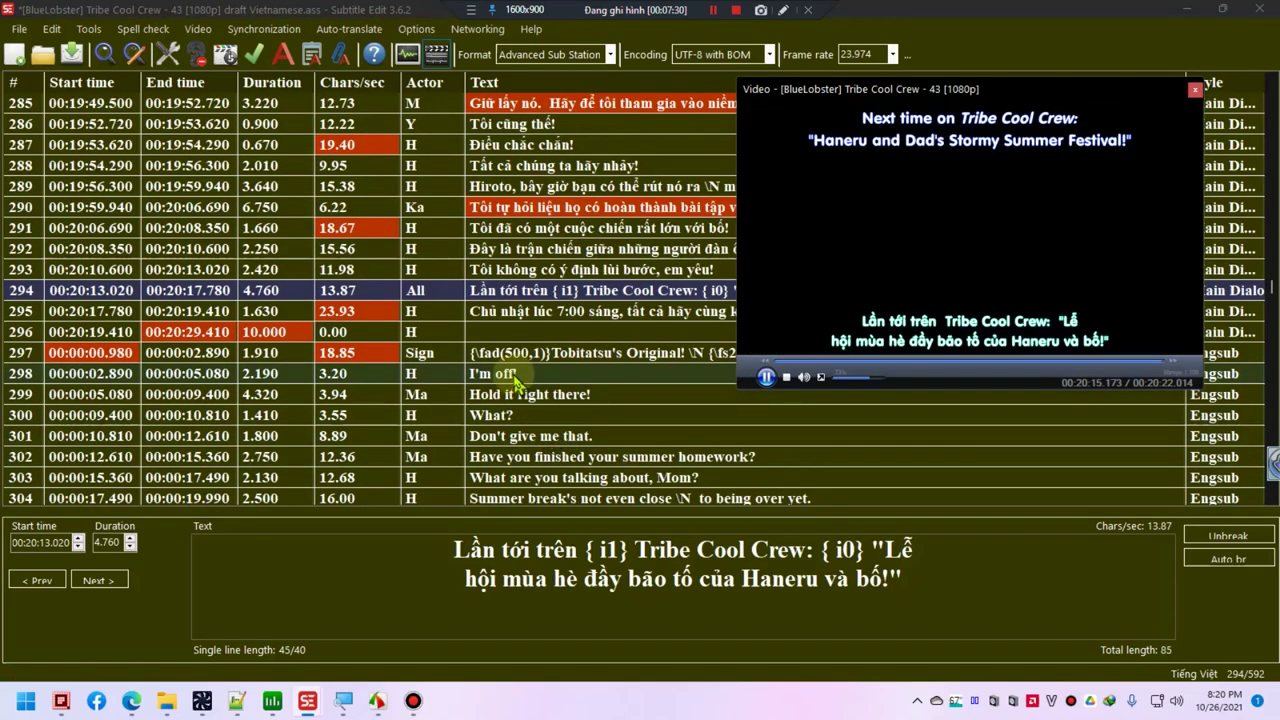
pyautogui.scroll(2, 525, 380)
pyautogui.click(590, 478)
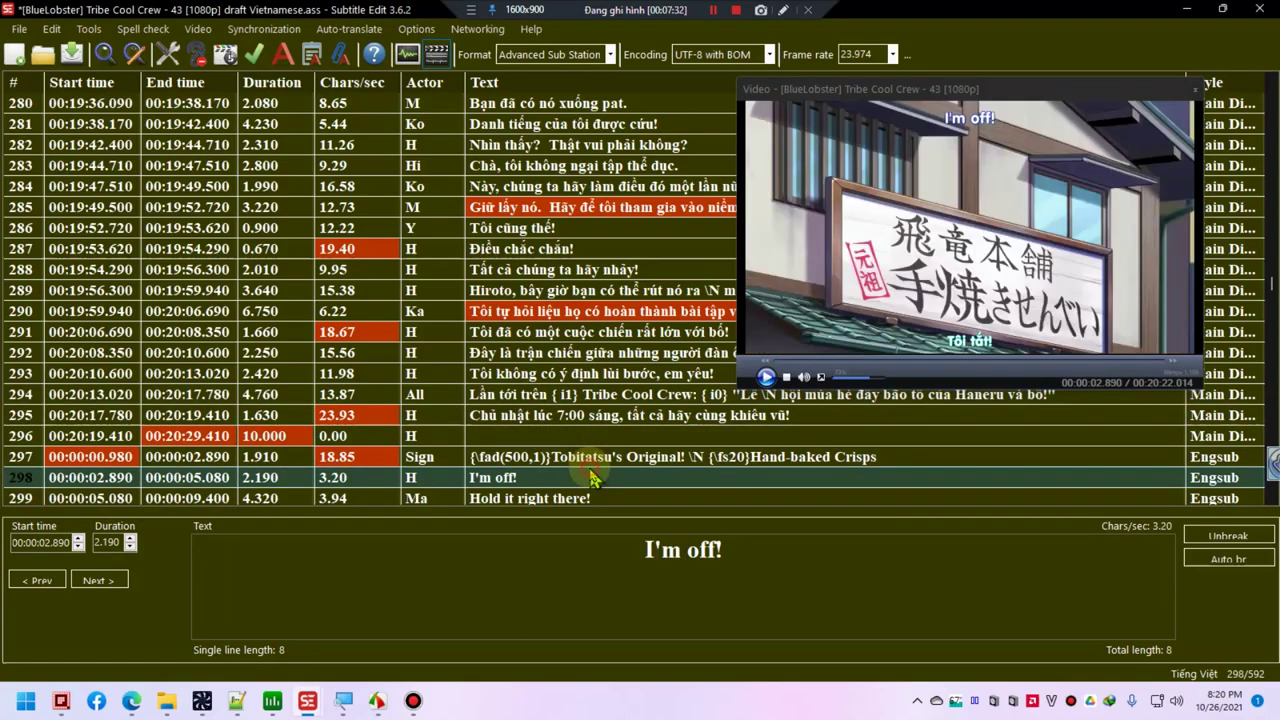
pyautogui.click(565, 436)
pyautogui.scroll(-5, 517, 378)
pyautogui.click(517, 376)
pyautogui.hotkey('ctrl', 's')
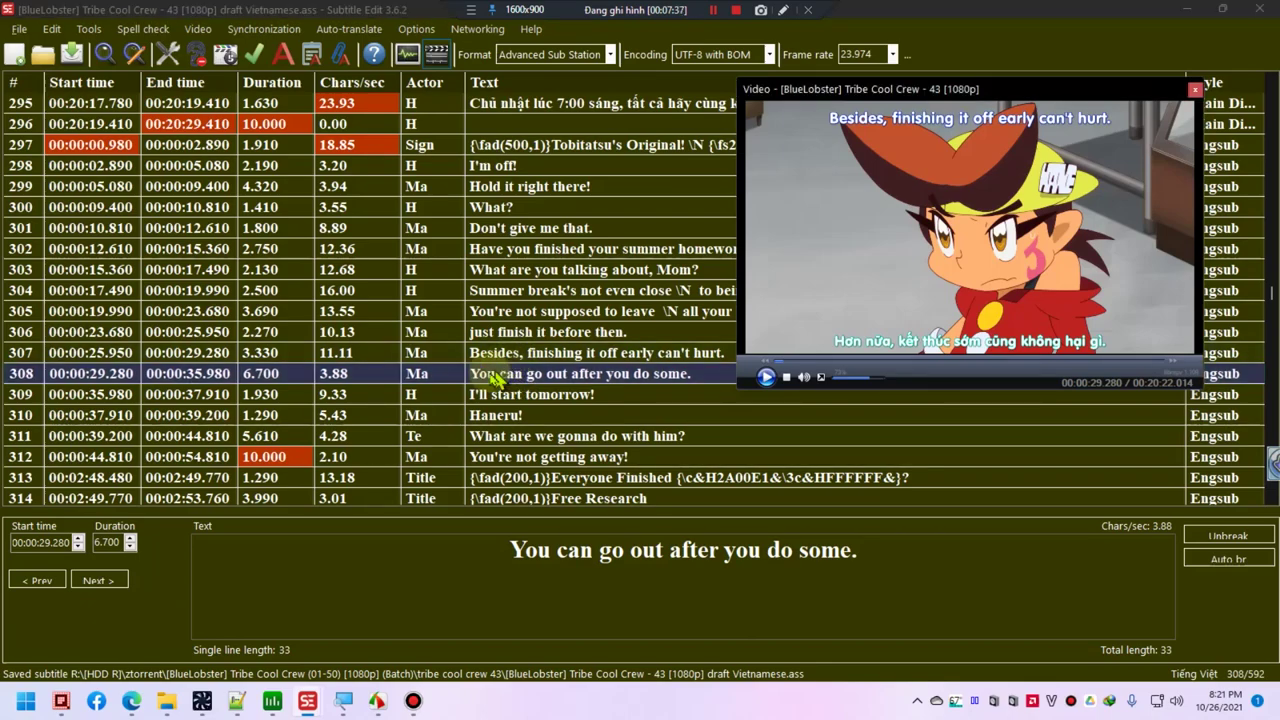
# - Switch to the notes and add the lines "Finish merge subtitle", "Begin translate" and "Use the first file (original)"
pyautogui.click(236, 701)
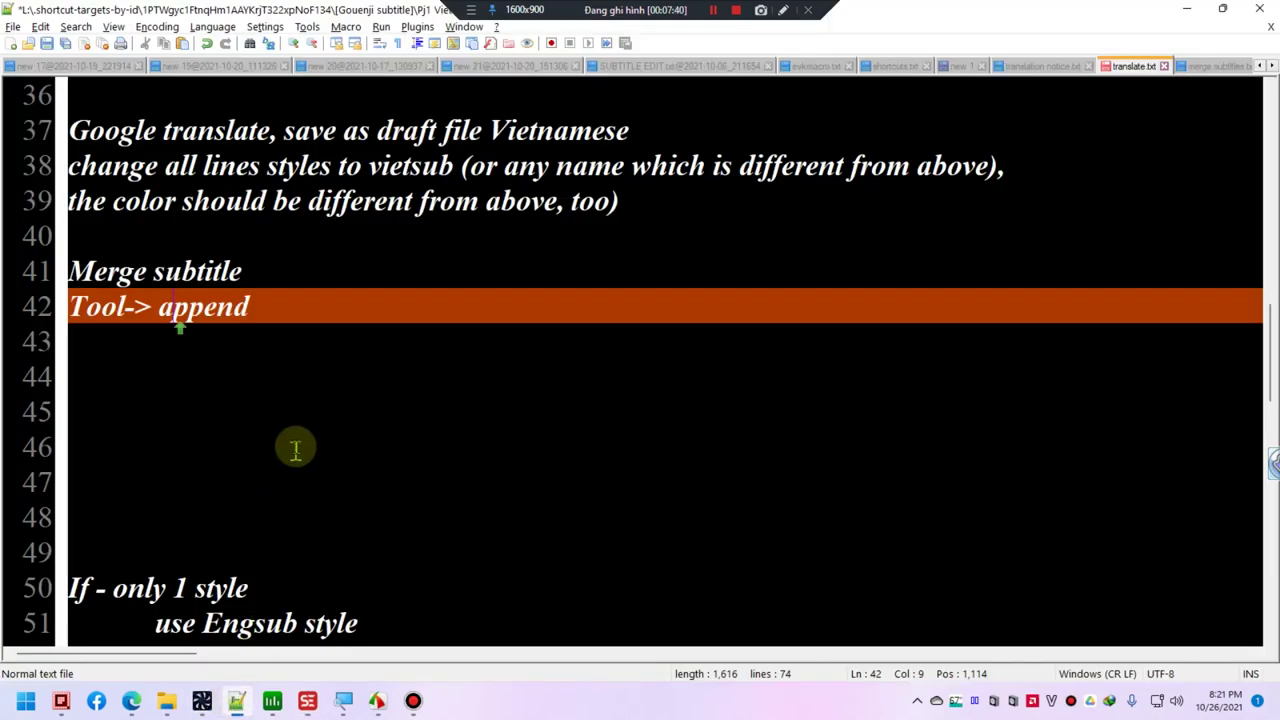
pyautogui.click(363, 360)
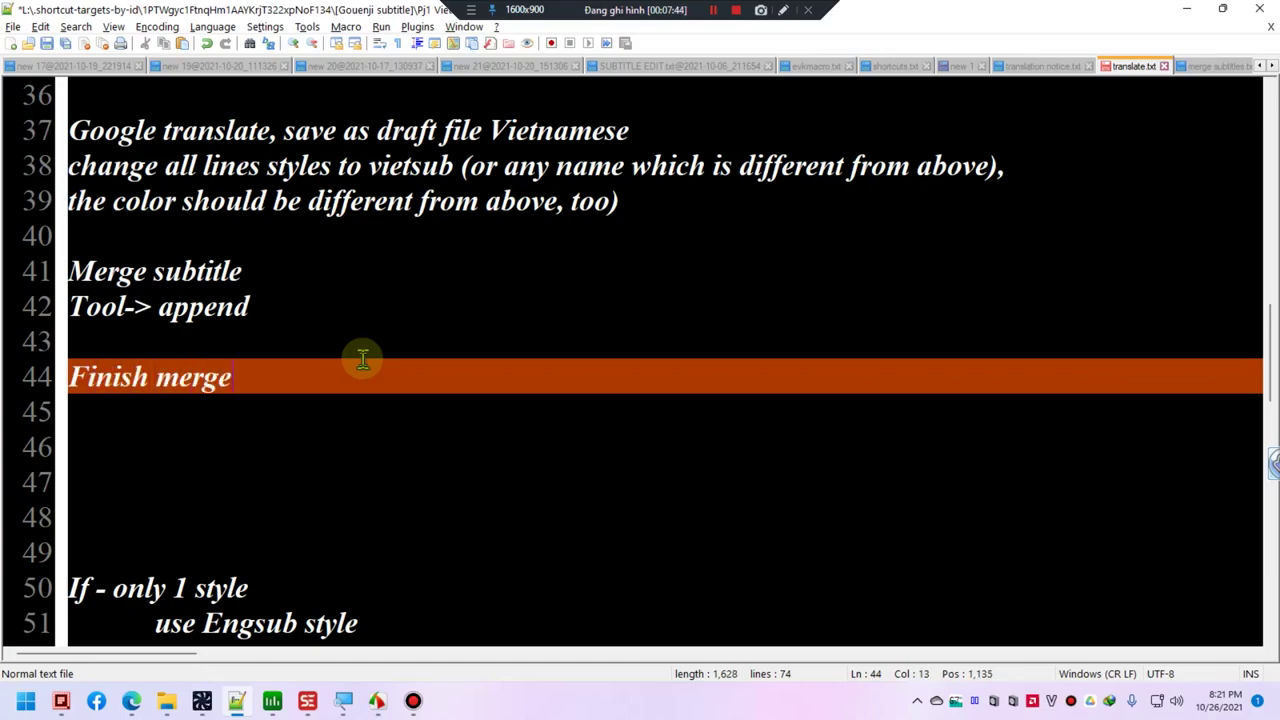
pyautogui.press('Return')
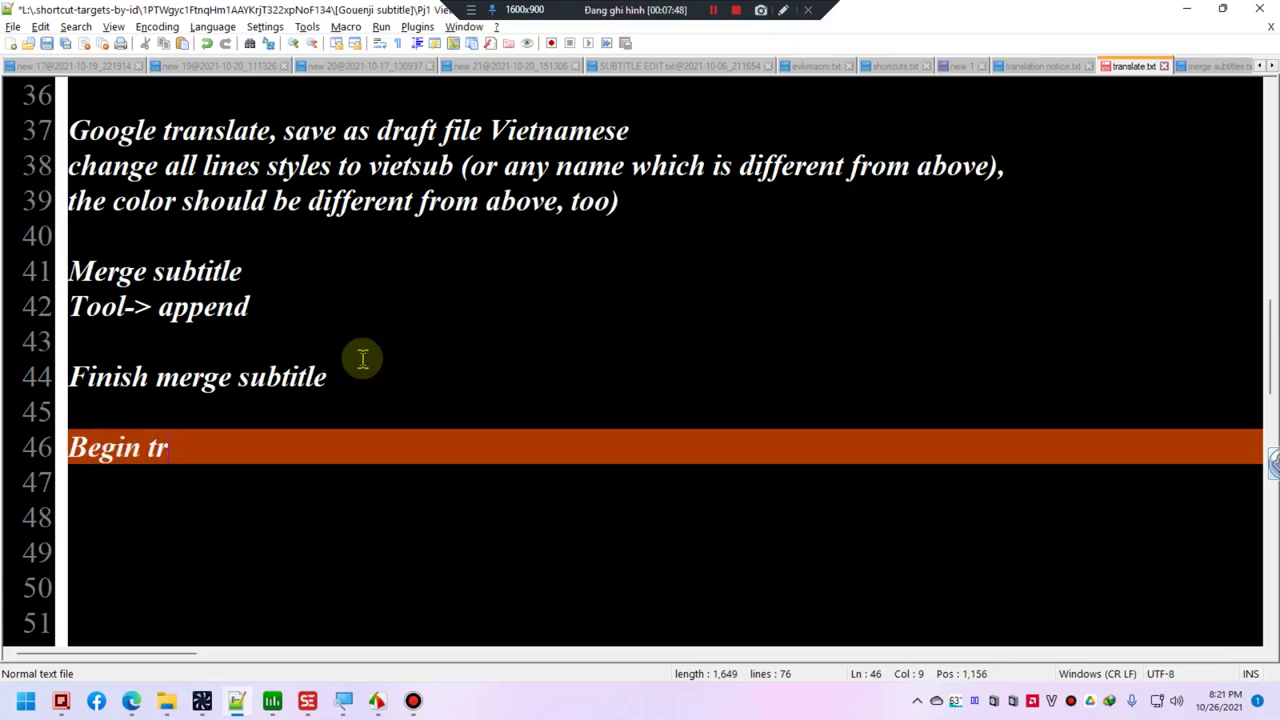
pyautogui.press('Return')
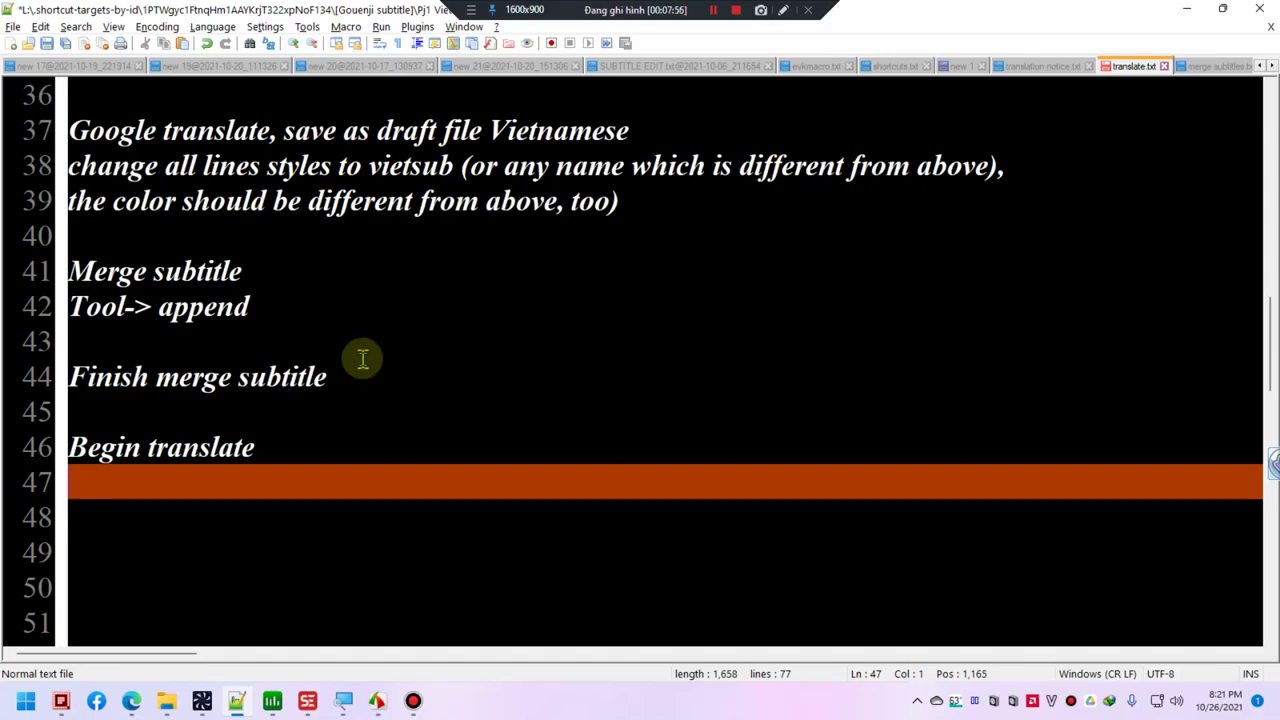
pyautogui.hotkey('shift', 'Home')
pyautogui.write('U')
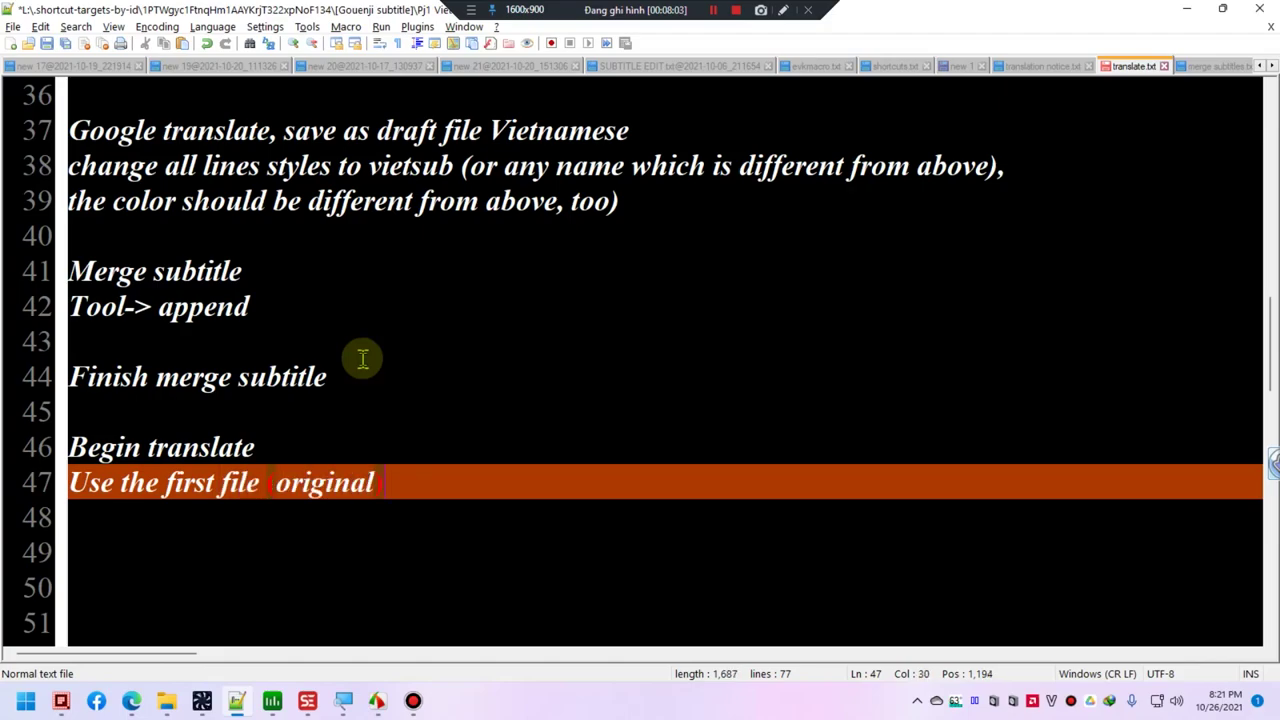
# - Return to Subtitle Edit to save the merged file, and add the line "file->open" to the Notepad++ notes
pyautogui.hotkey('alt', 'Tab')
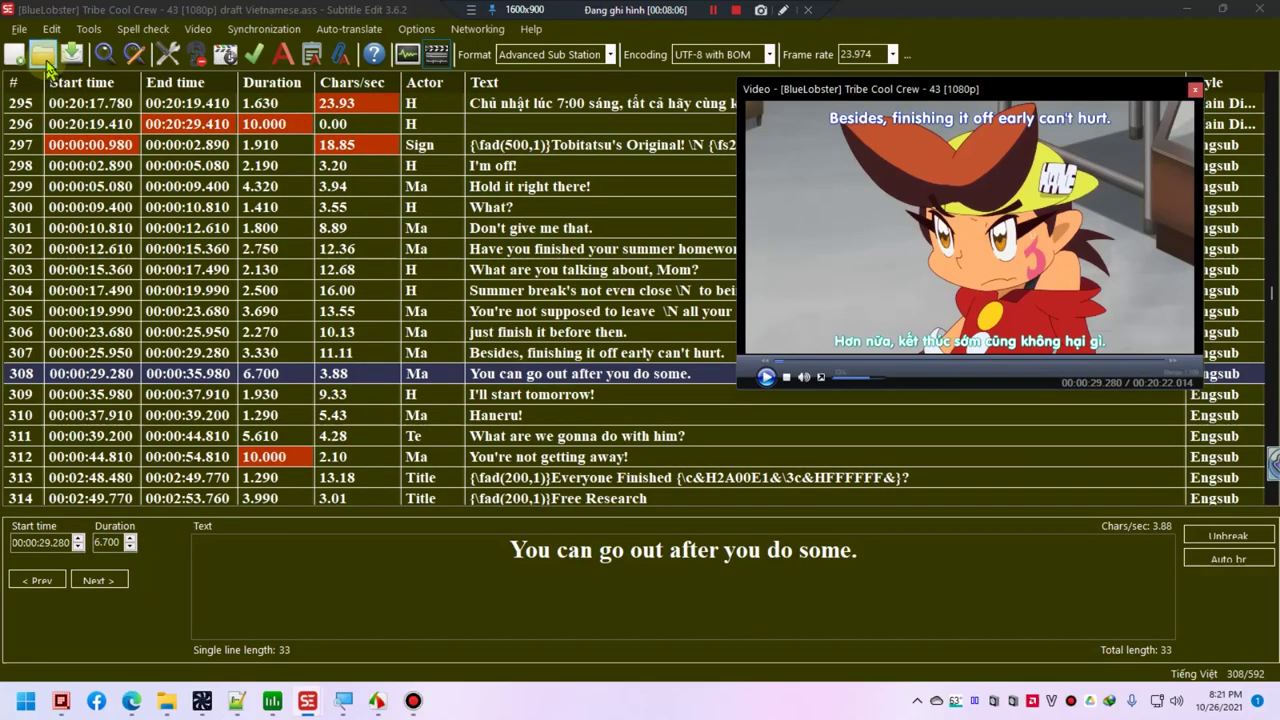
pyautogui.hotkey('ctrl', 's')
pyautogui.hotkey('alt', 'Tab')
pyautogui.press('Return')
pyautogui.write('file->open')
pyautogui.press('Return')
# - Switch back to Subtitle Edit, open the episode's original.ass file, and load the matching episode 43 video
pyautogui.hotkey('alt', 'Tab')
pyautogui.click(22, 29)
pyautogui.click(58, 80)
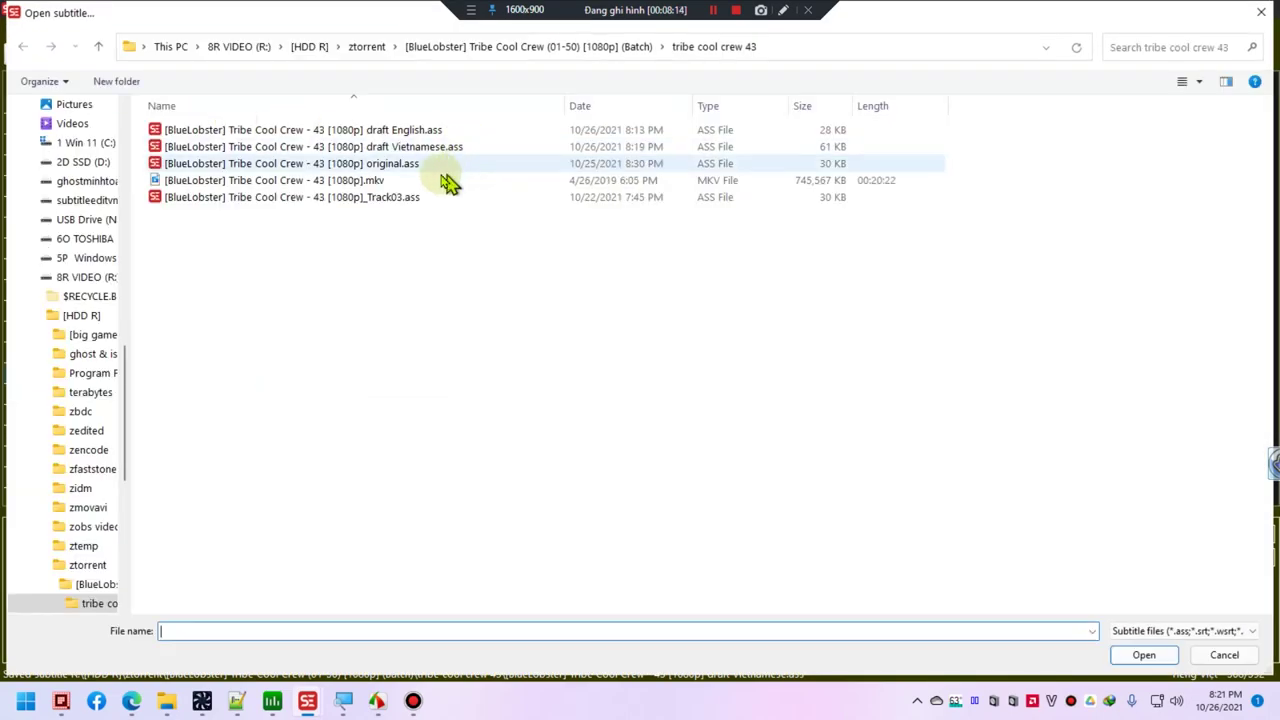
pyautogui.doubleClick(392, 168)
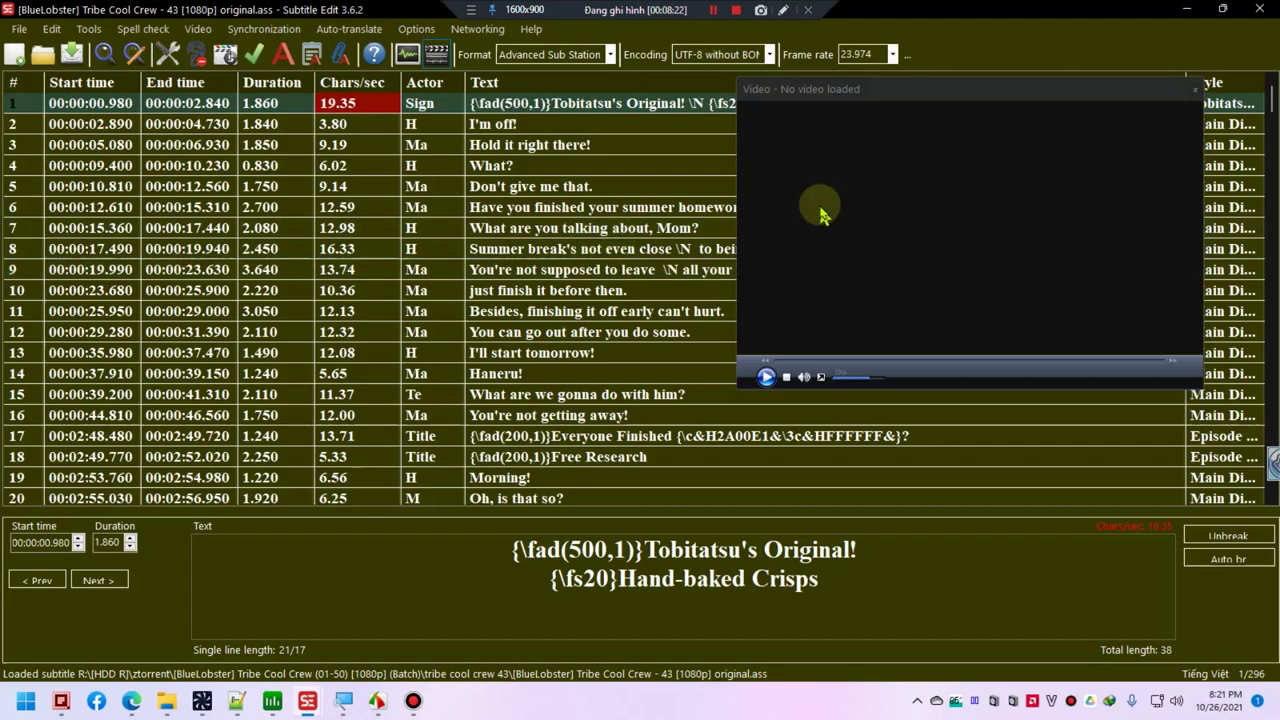
pyautogui.click(766, 377)
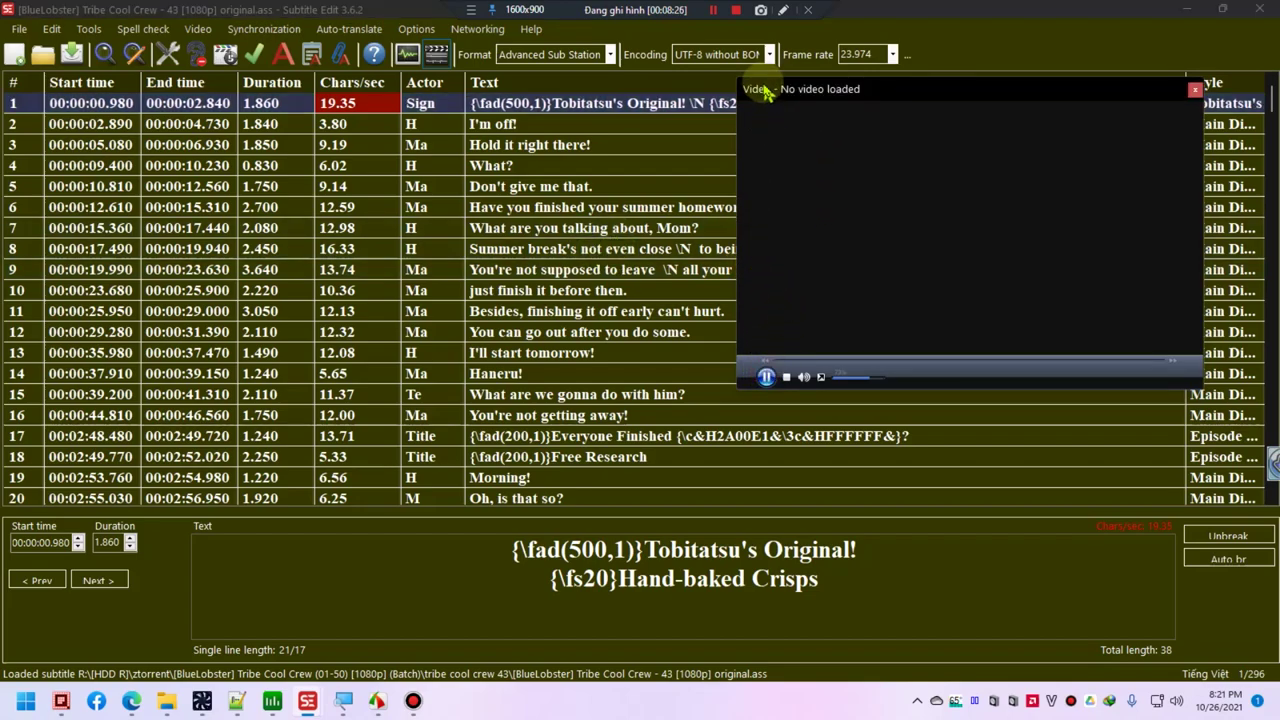
pyautogui.click(877, 183)
pyautogui.click(285, 133)
pyautogui.doubleClick(285, 133)
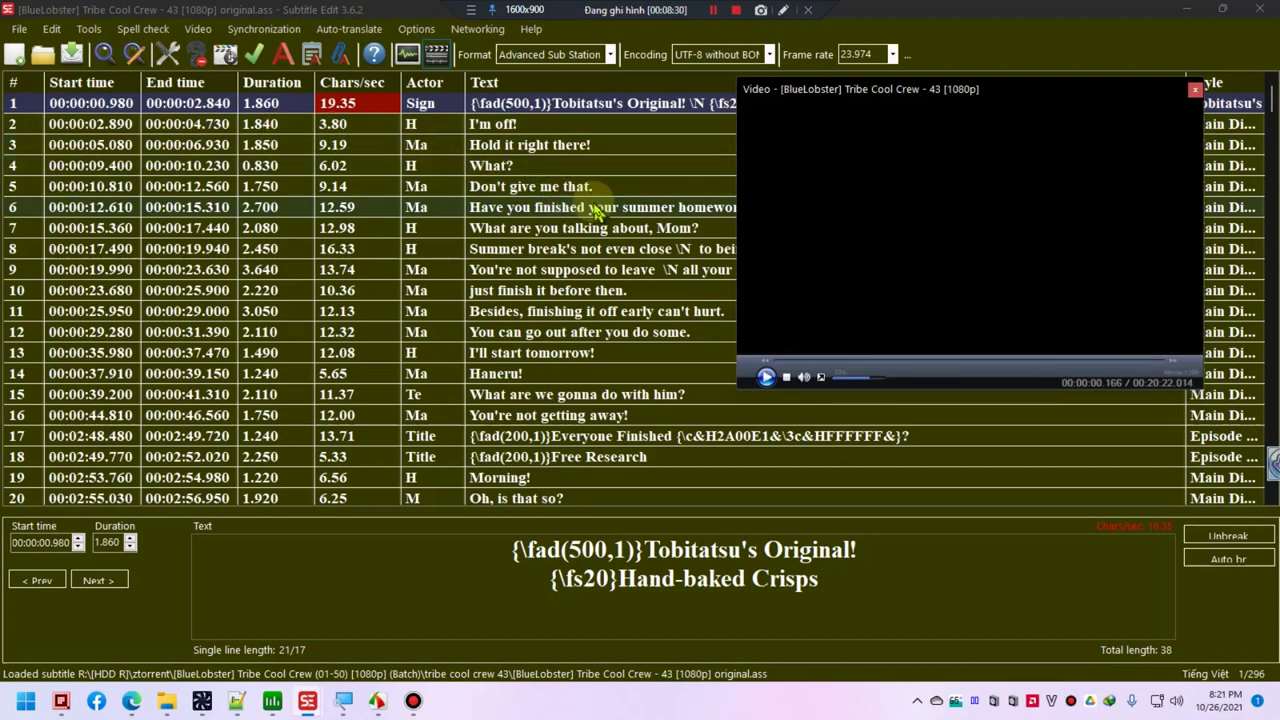
# - Play subtitle lines 2 and 3 in the video, and bring up the on-screen keyboard
pyautogui.click(483, 127)
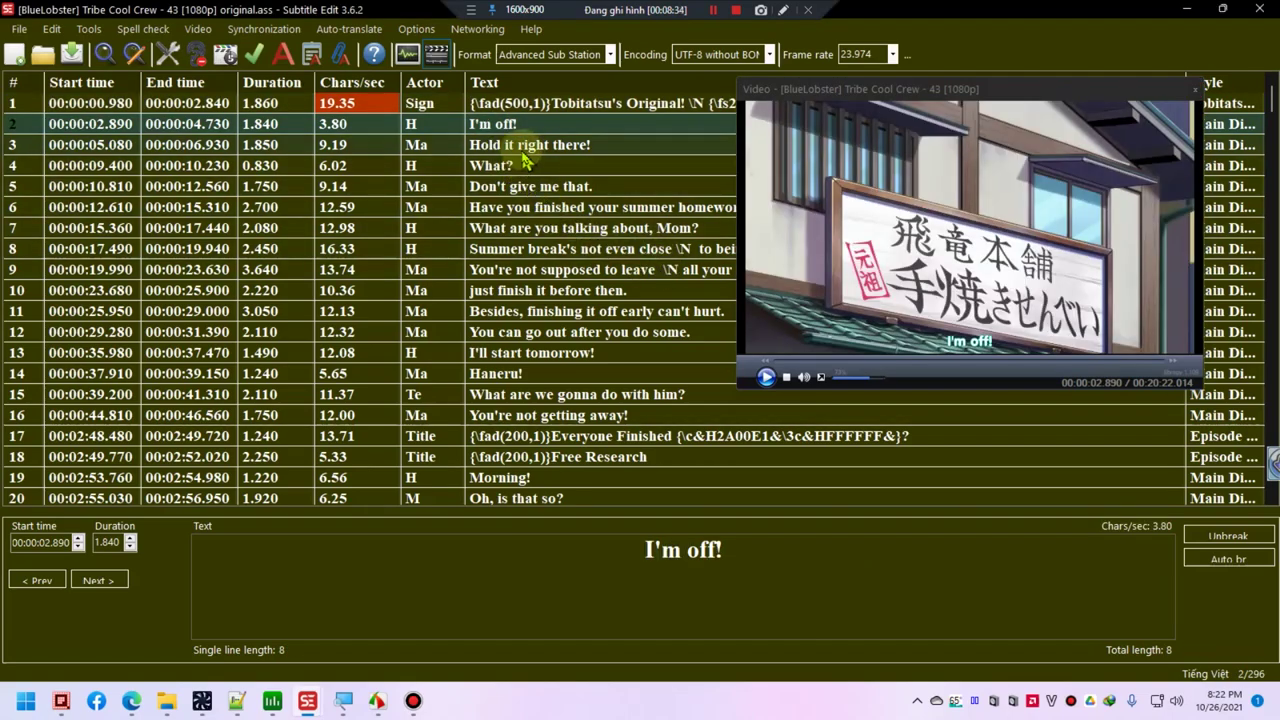
pyautogui.click(820, 262)
pyautogui.press('ctrl+super+o')
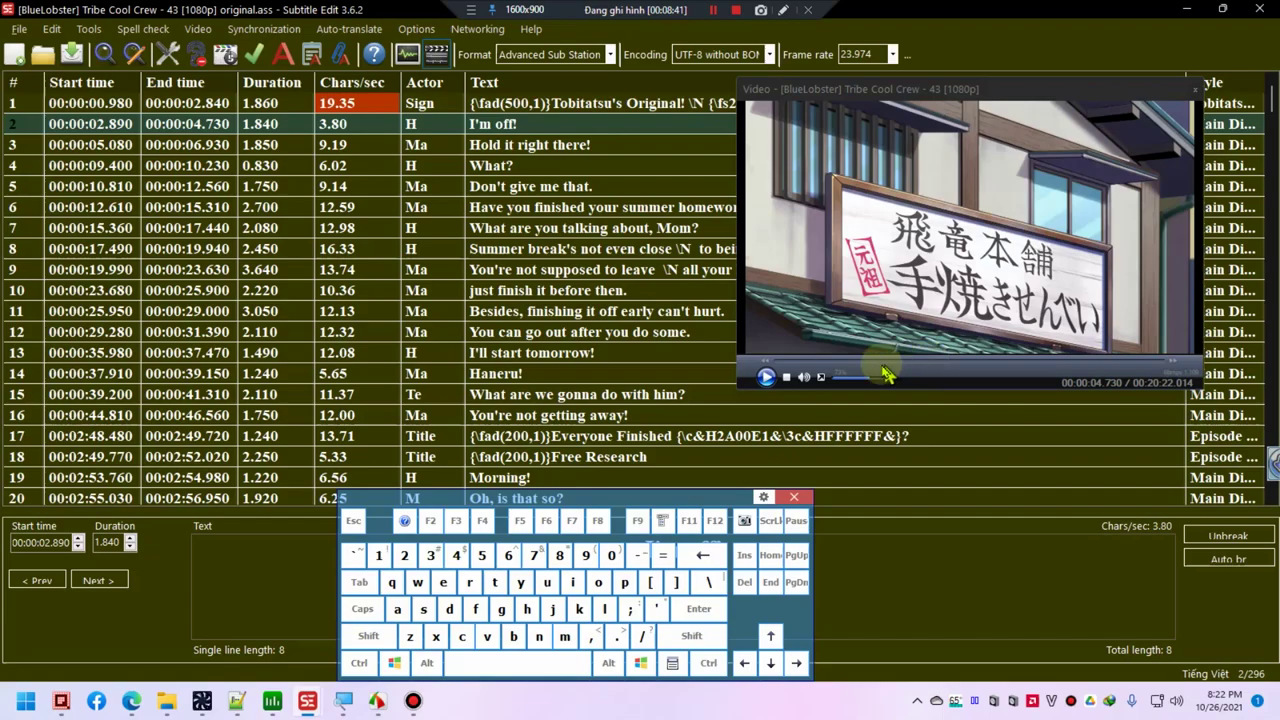
pyautogui.click(518, 148)
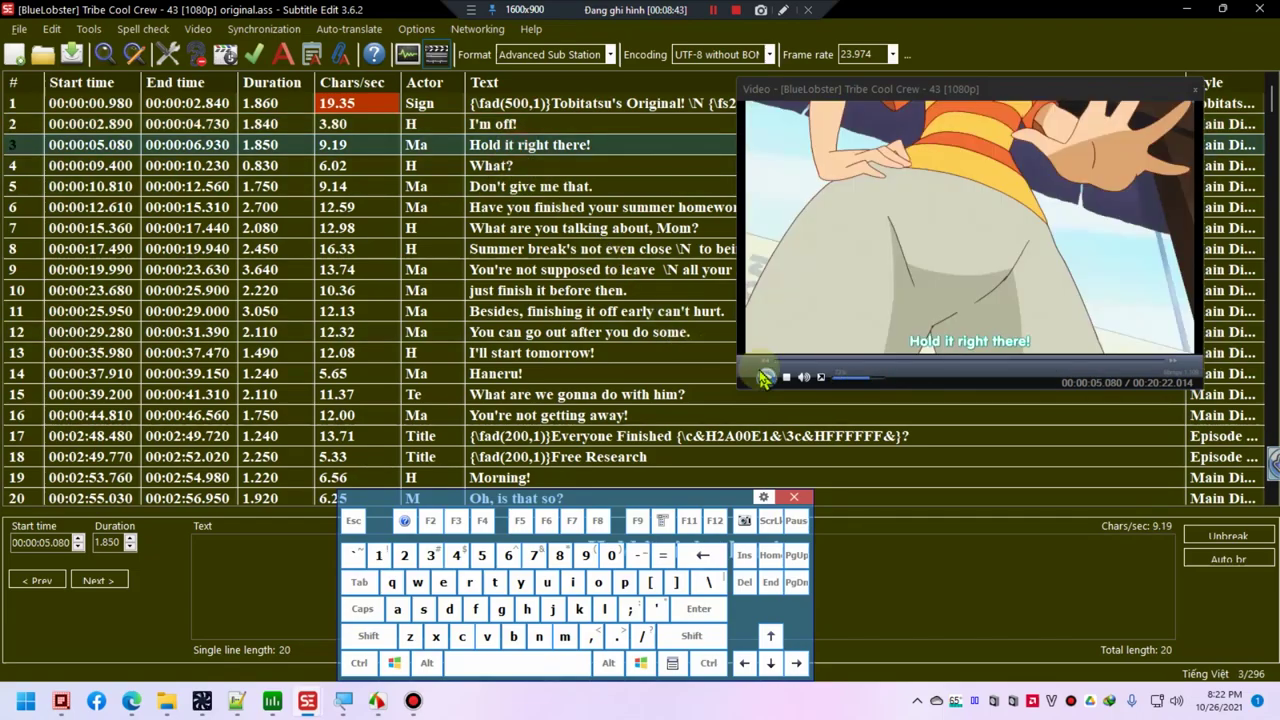
pyautogui.click(766, 377)
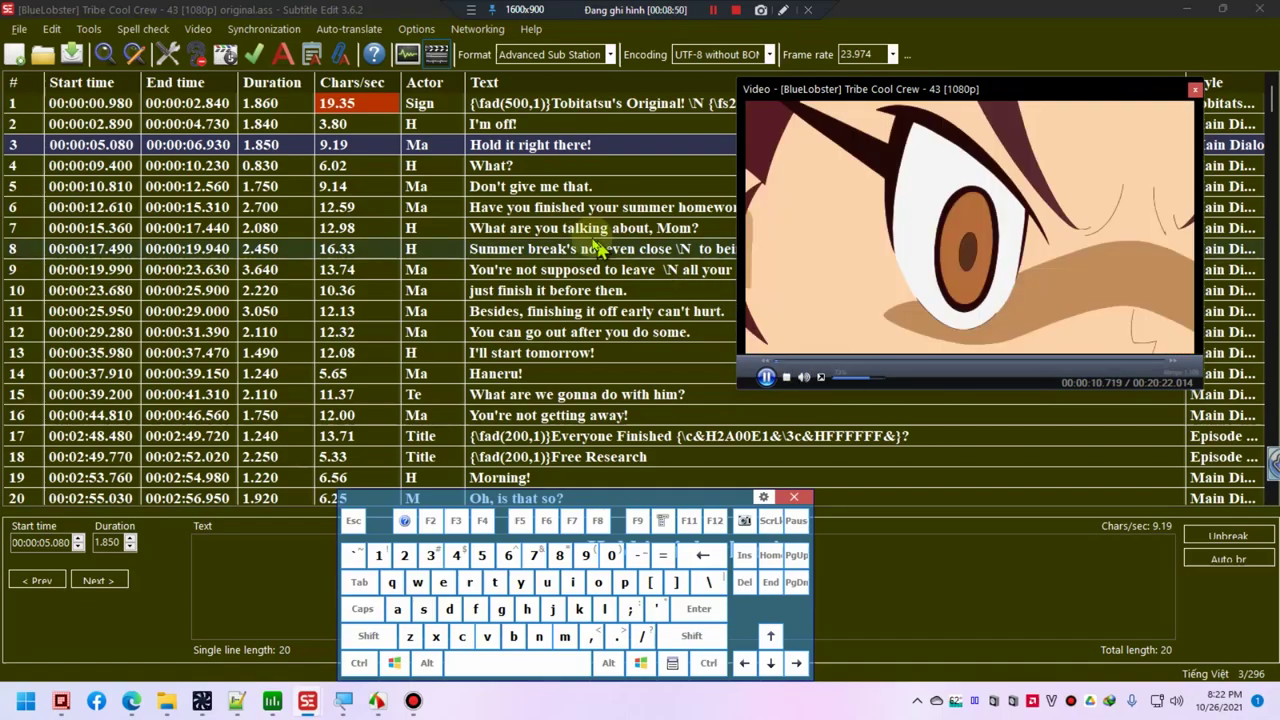
# - Play line 5, move on to line 6 "Have you finished your summer homework?", and save the original subtitle file
pyautogui.click(550, 187)
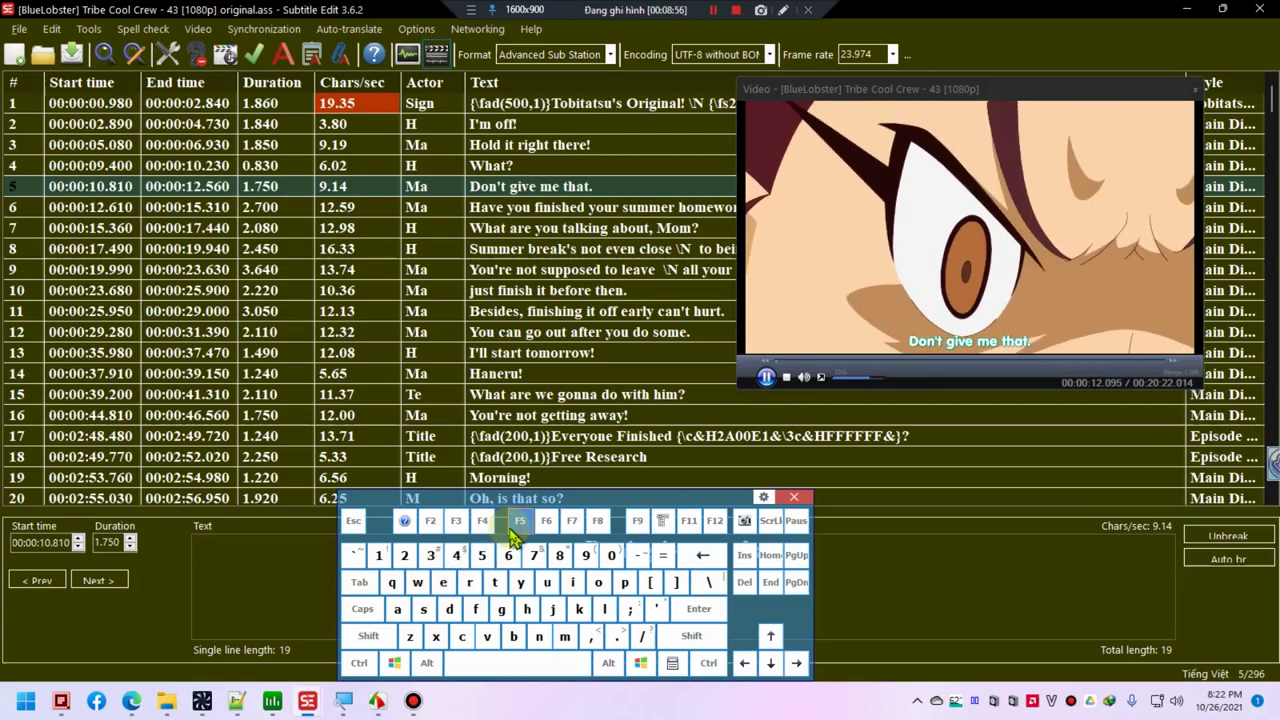
pyautogui.click(519, 521)
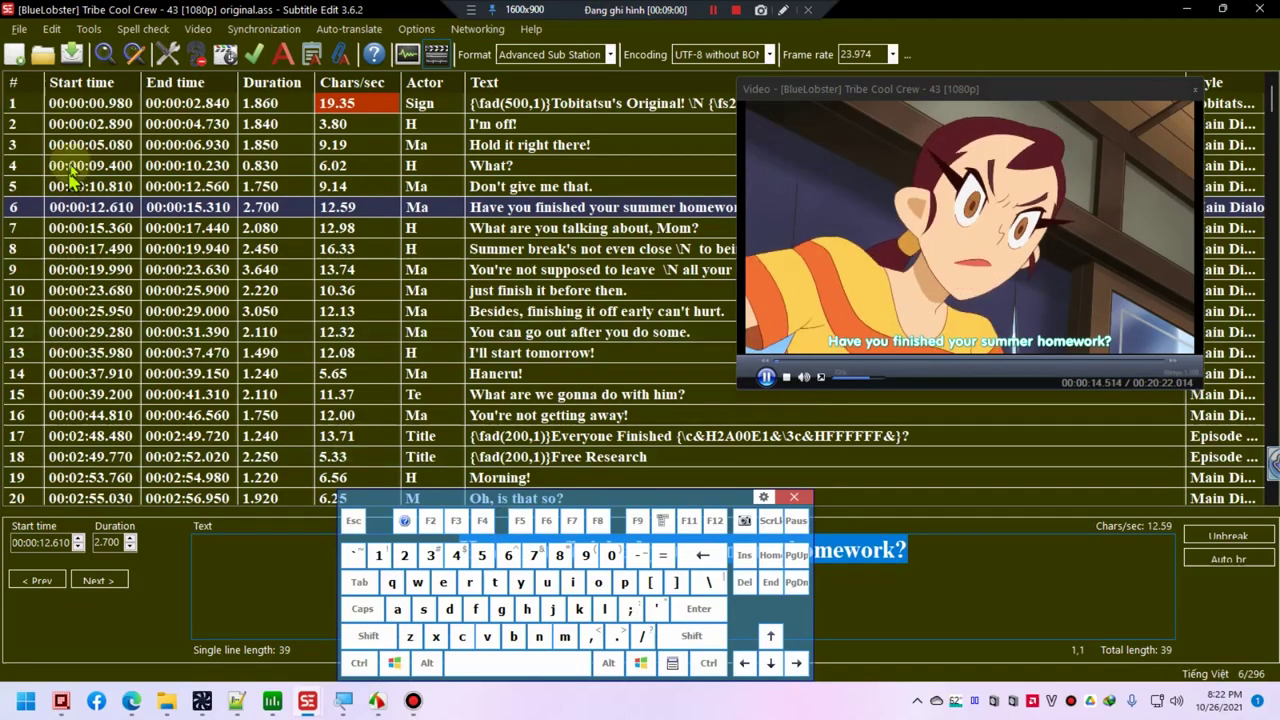
pyautogui.hotkey('ctrl', 's')
pyautogui.press('alt')
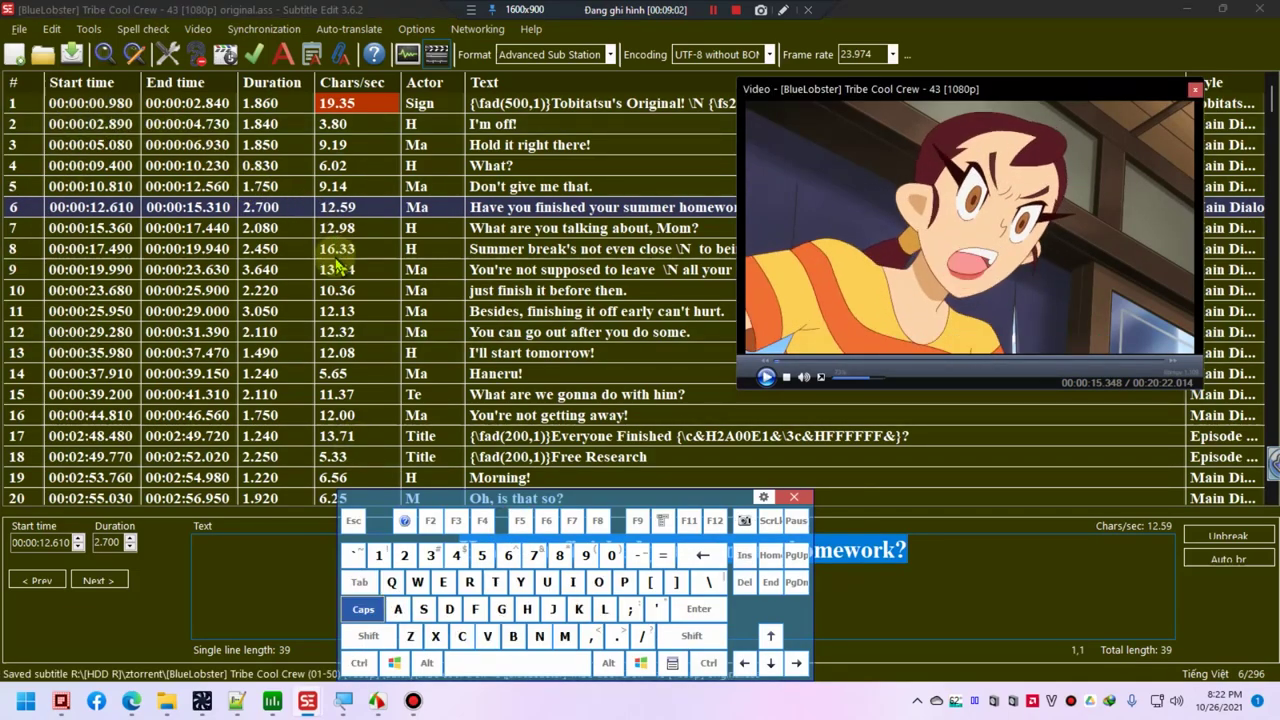
pyautogui.moveTo(170, 705)
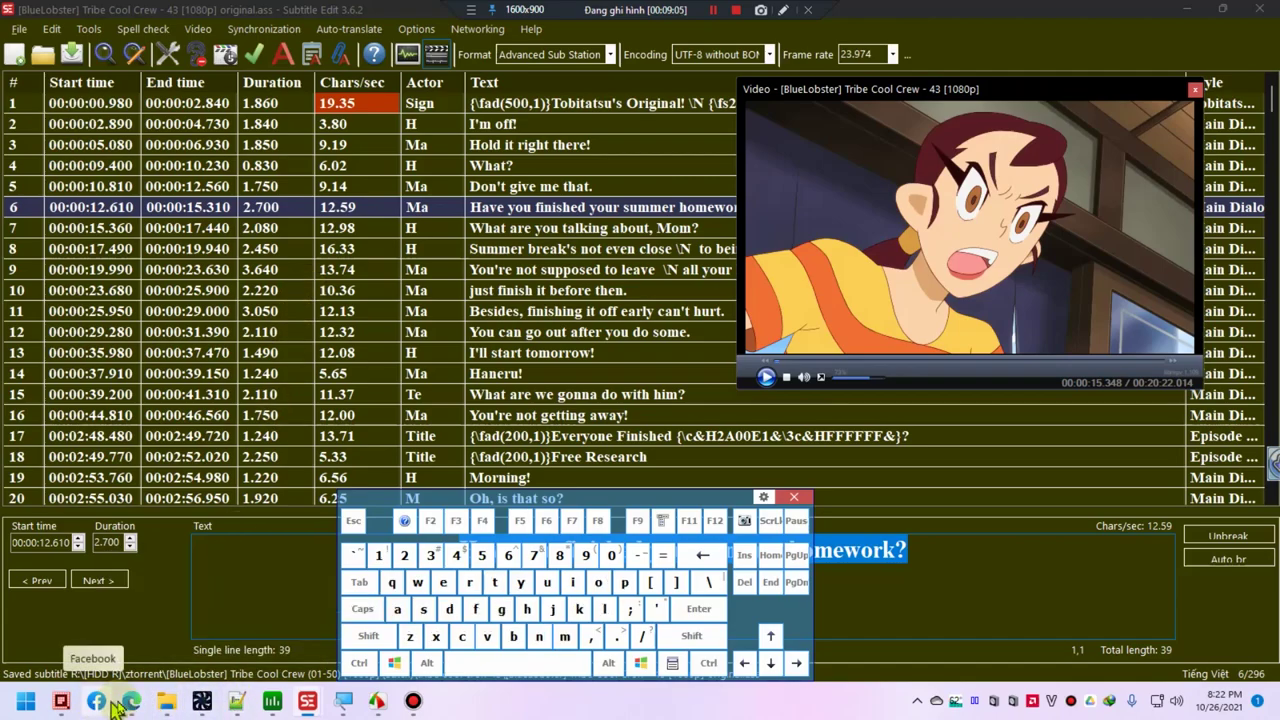
# - Switch to the Notepad++ workflow notes and add the line "Video->Open second subtitle" below "file->open"
pyautogui.click(237, 700)
pyautogui.click(252, 525)
pyautogui.press('Return')
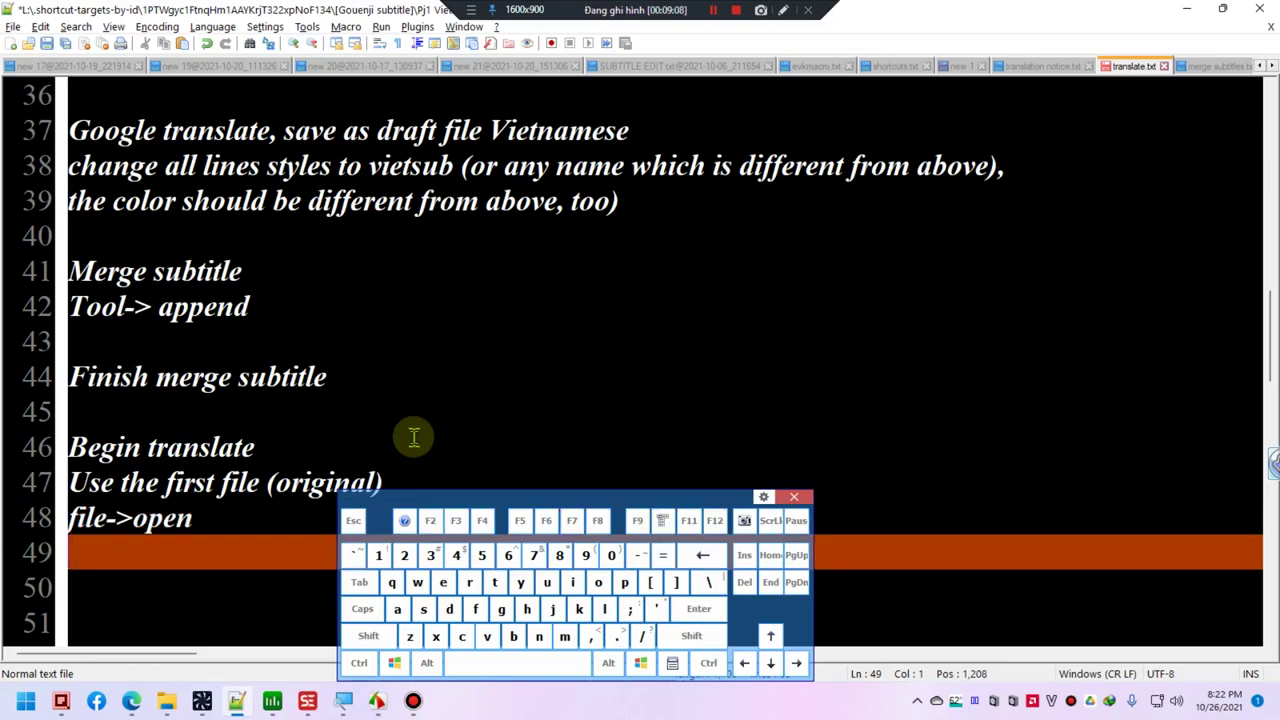
pyautogui.write('Video->')
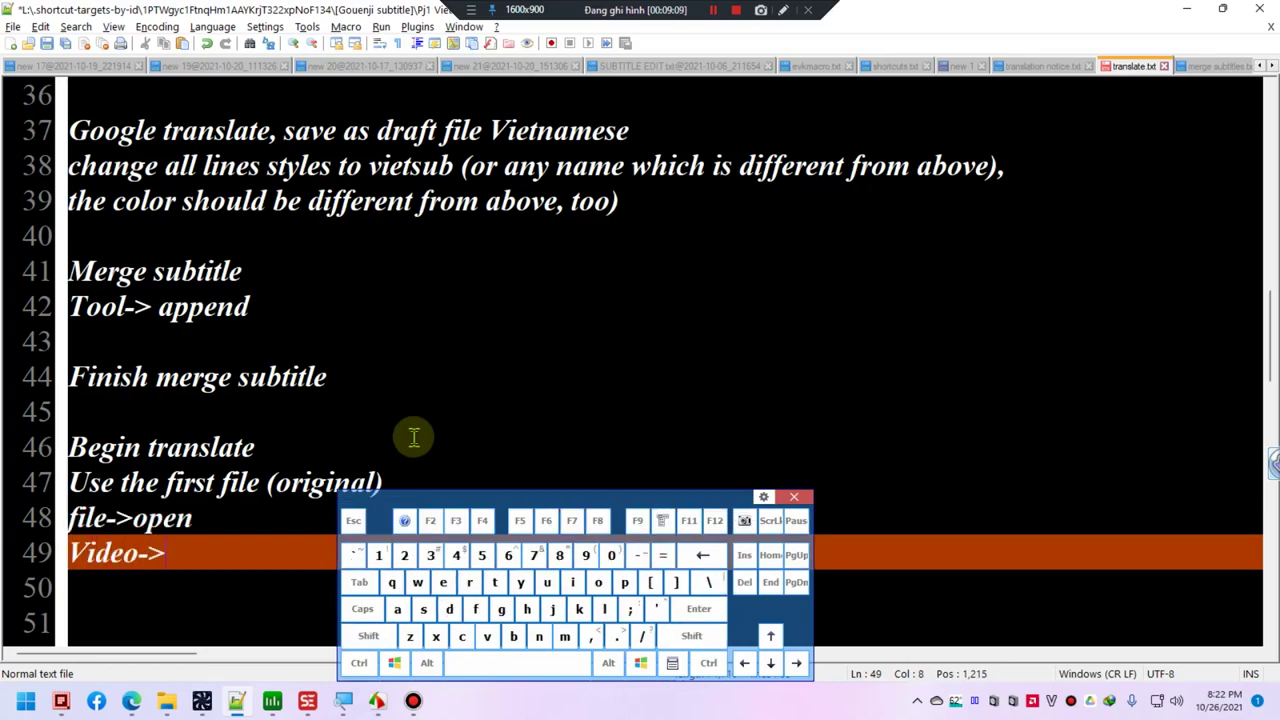
pyautogui.scroll(-2, 363, 430)
pyautogui.write('Open s')
pyautogui.write('enc')
pyautogui.press('BackSpace')
pyautogui.press('BackSpace')
pyautogui.write('cond video')
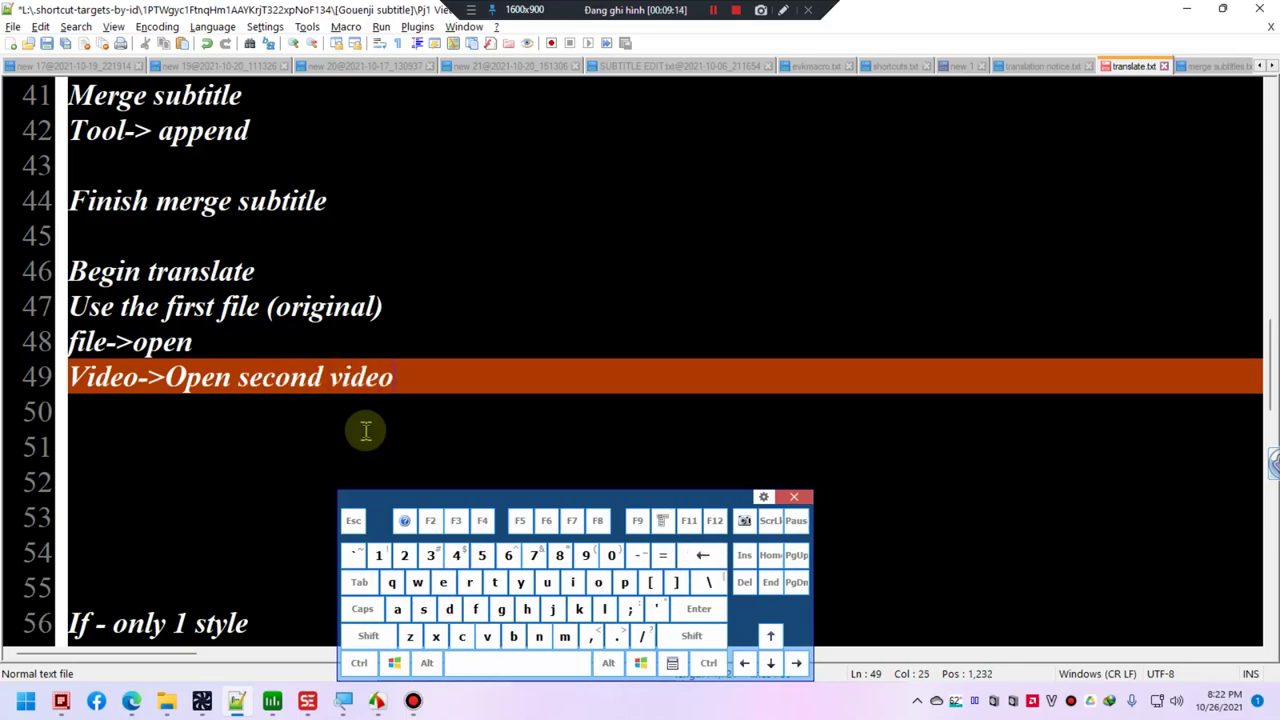
pyautogui.hotkey('ctrl', 'BackSpace')
pyautogui.write('subt')
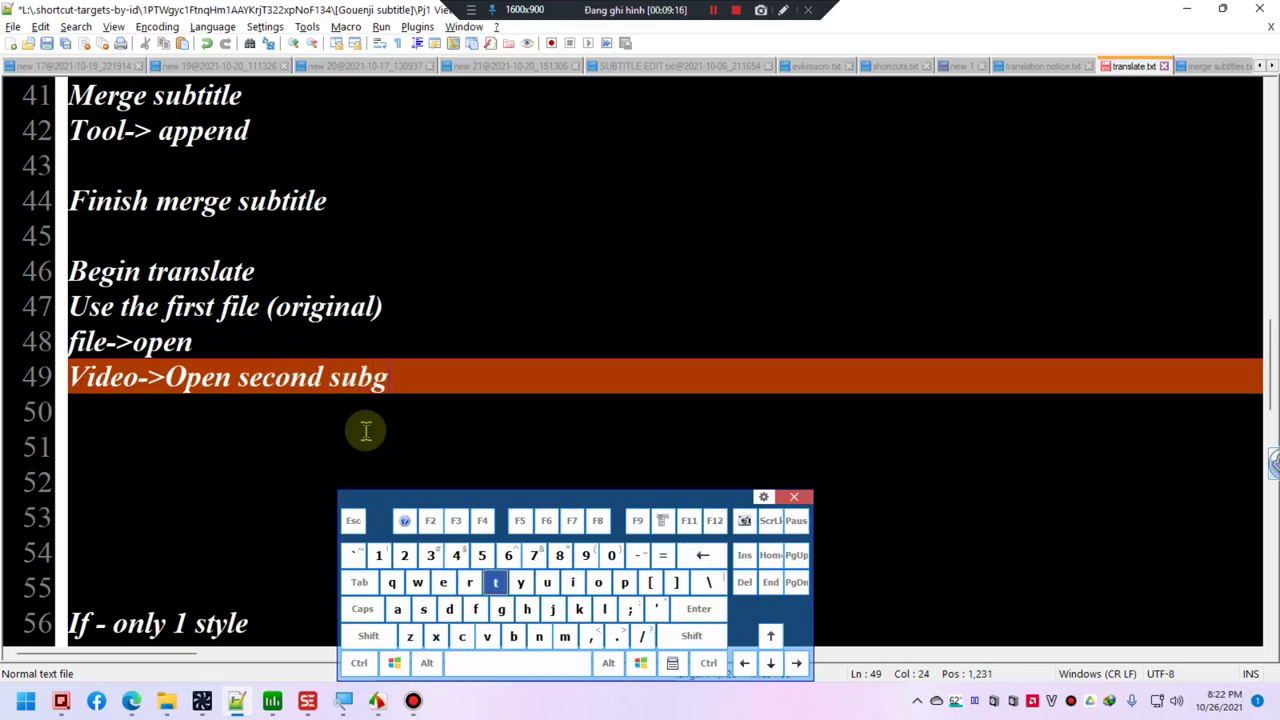
pyautogui.write('itle')
# - Back in Subtitle Edit, open the merged draft Vietnamese file as the video's second subtitle, move the video window aside, and select line 1
pyautogui.hotkey('alt', 'Tab')
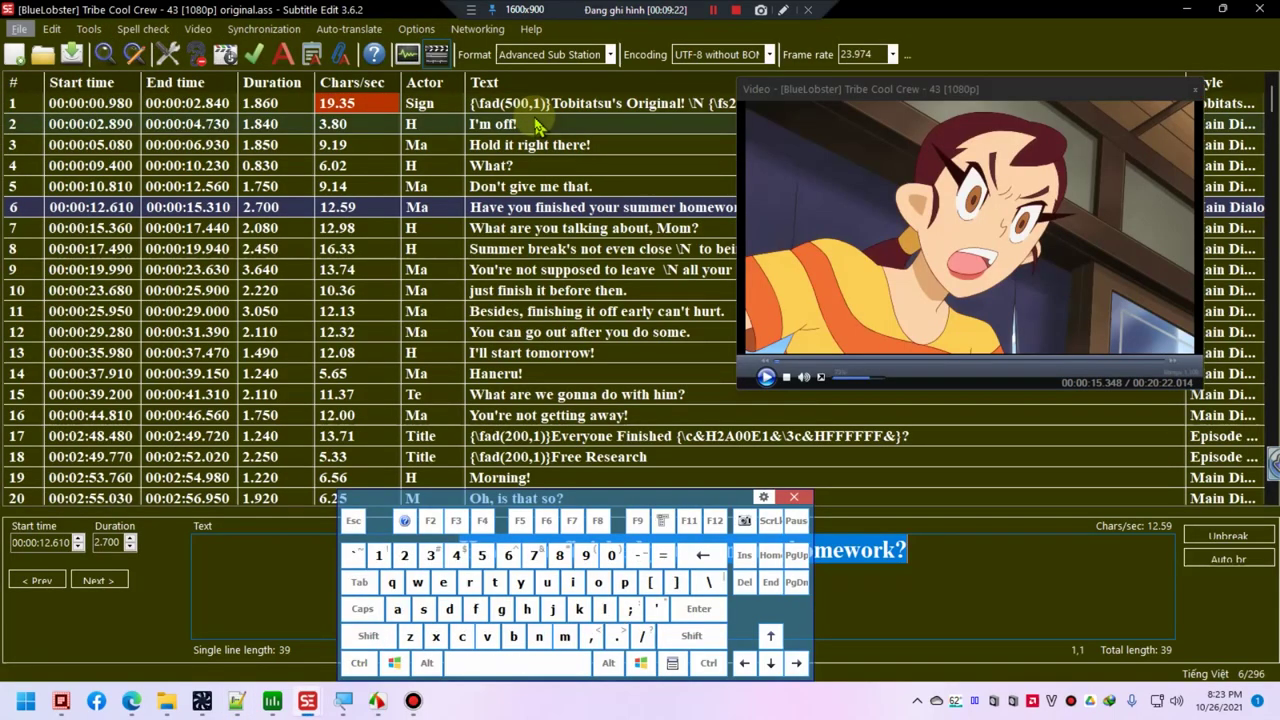
pyautogui.click(198, 29)
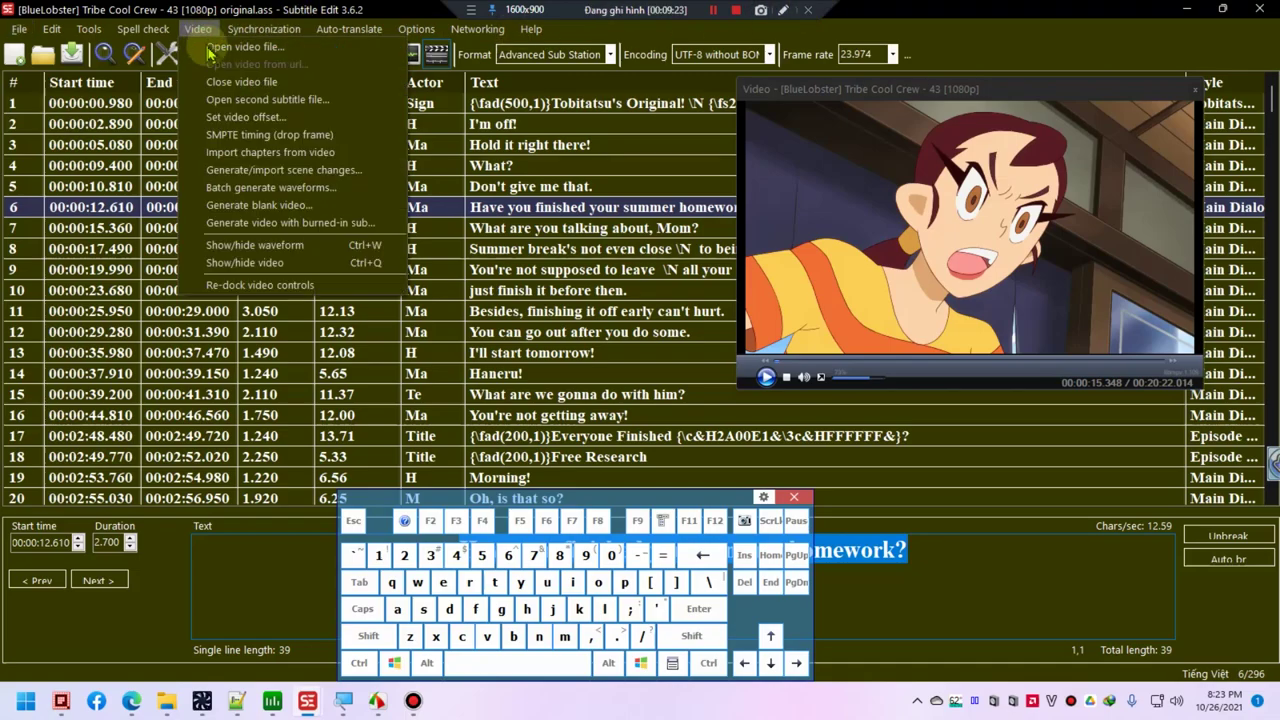
pyautogui.click(288, 100)
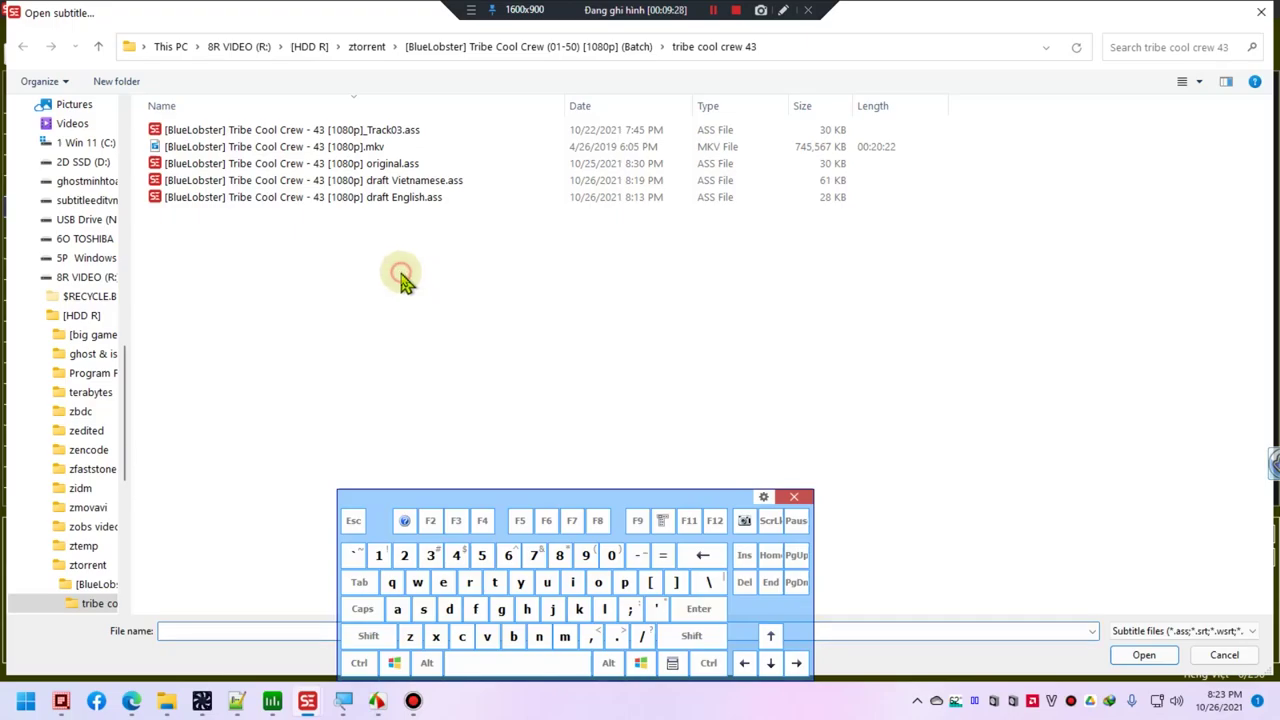
pyautogui.doubleClick(415, 163)
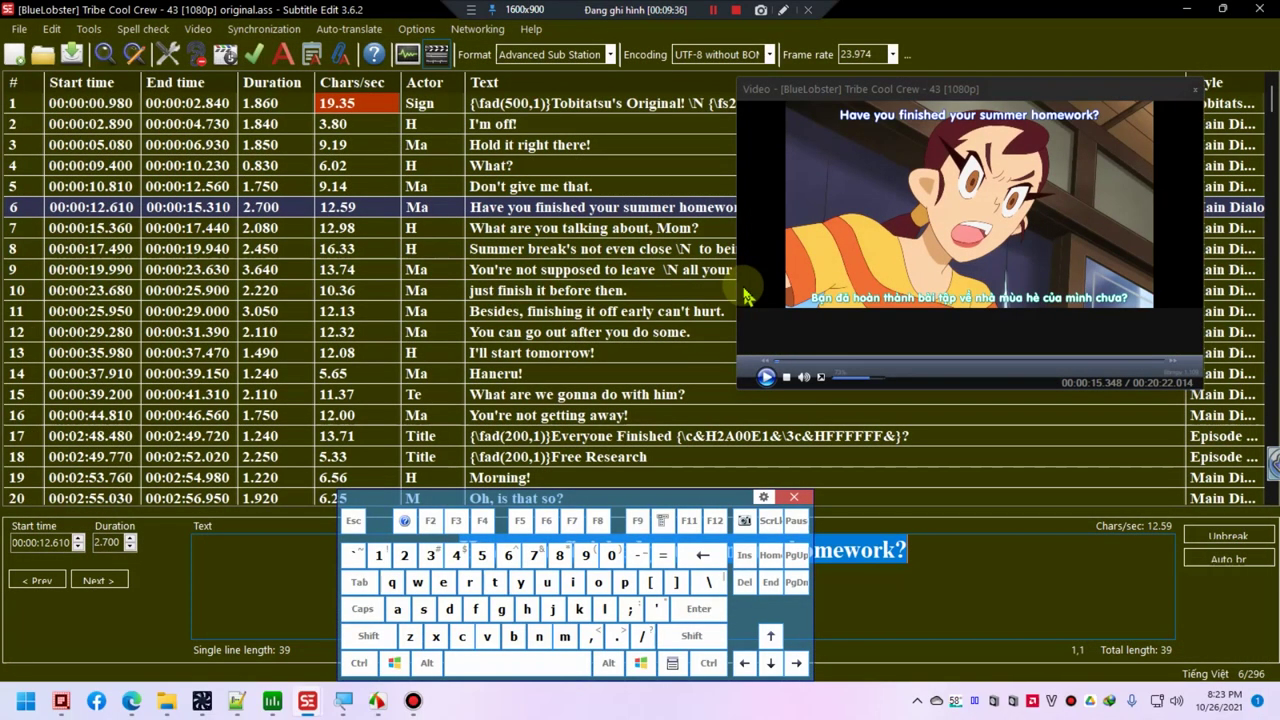
pyautogui.moveTo(947, 98); pyautogui.dragTo(220, 22)
pyautogui.click(600, 106)
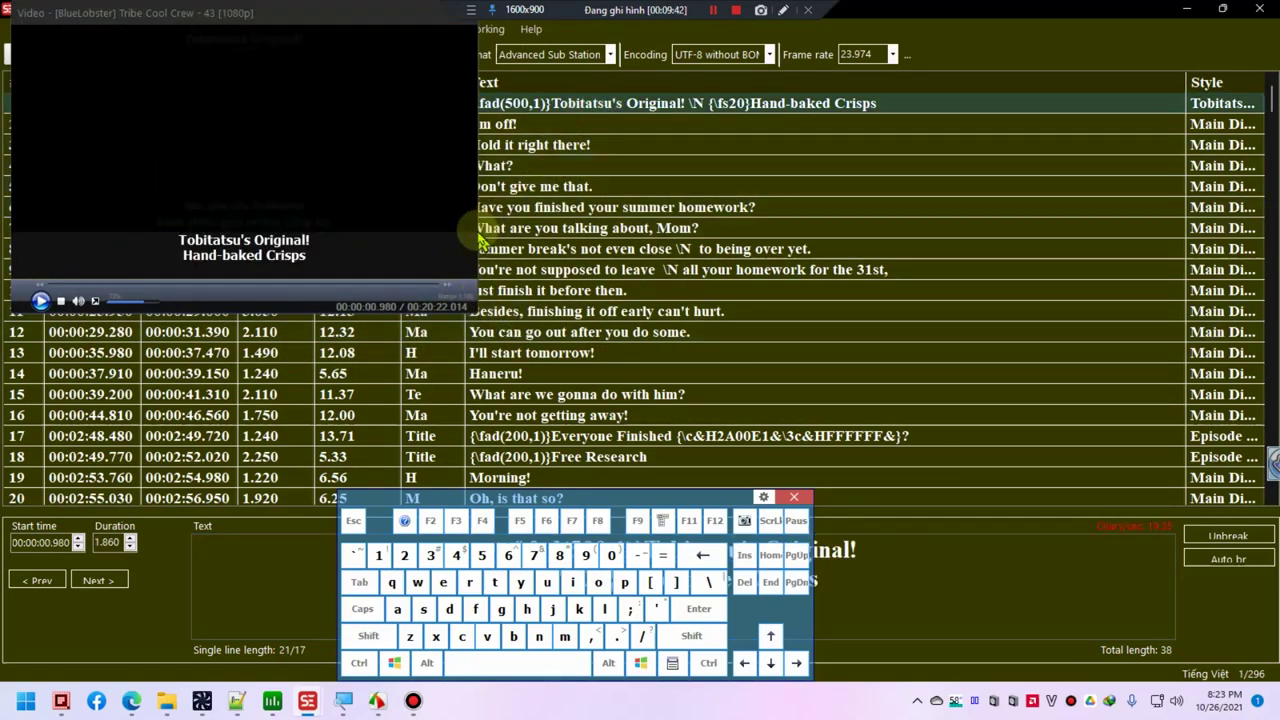
# - In the Notepad++ notes, append "->finished file" to the line "Use the first file (original)"
pyautogui.click(236, 701)
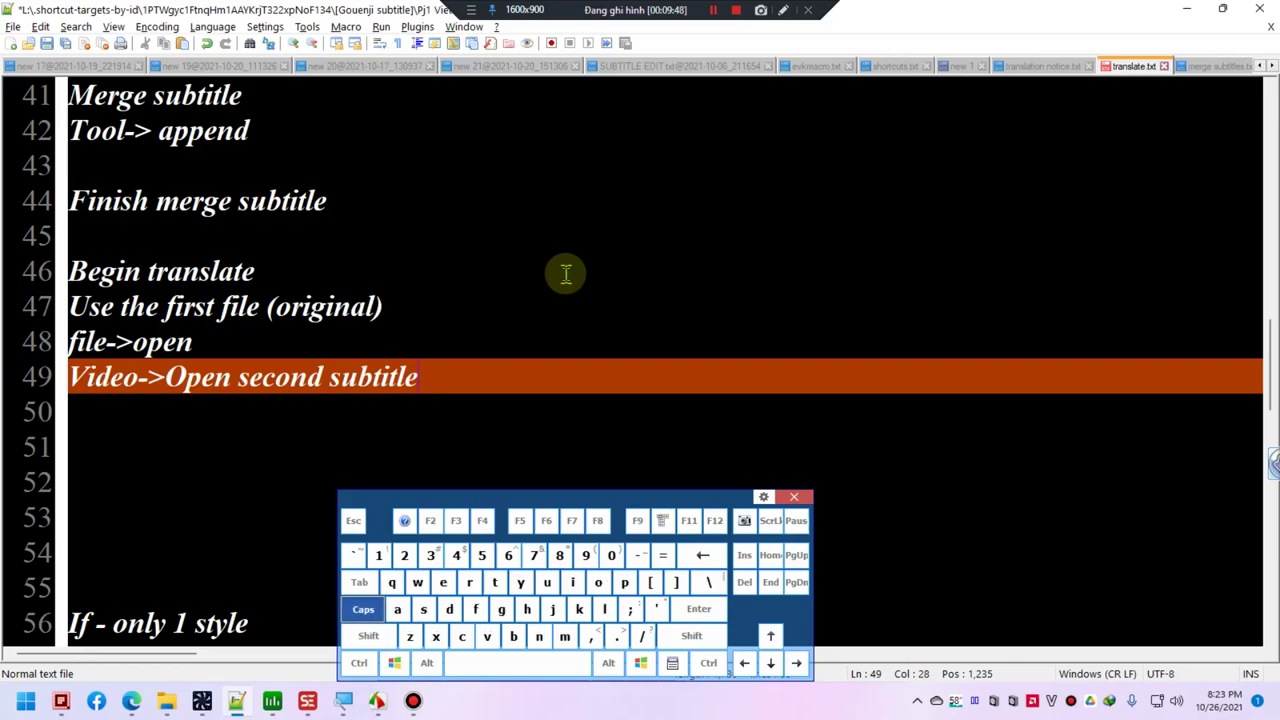
pyautogui.press('Return')
pyautogui.press('Up')
pyautogui.press('Up')
pyautogui.press('Up')
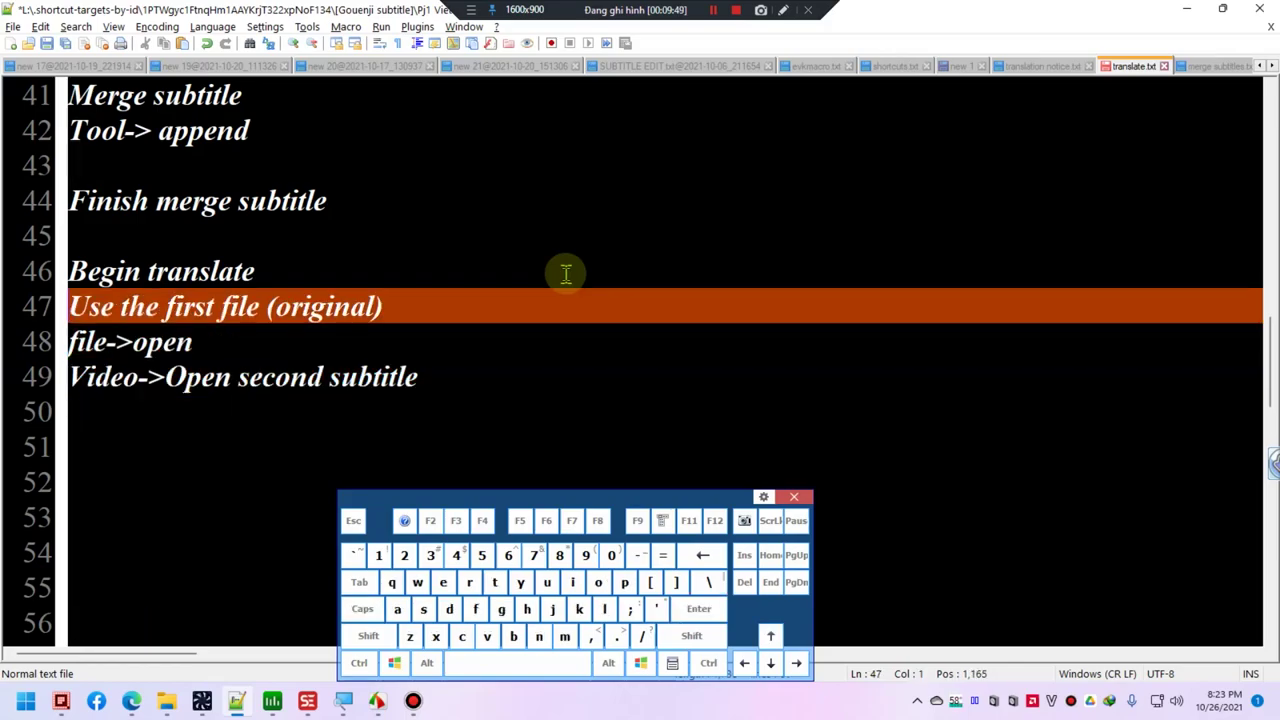
pyautogui.write('->final')
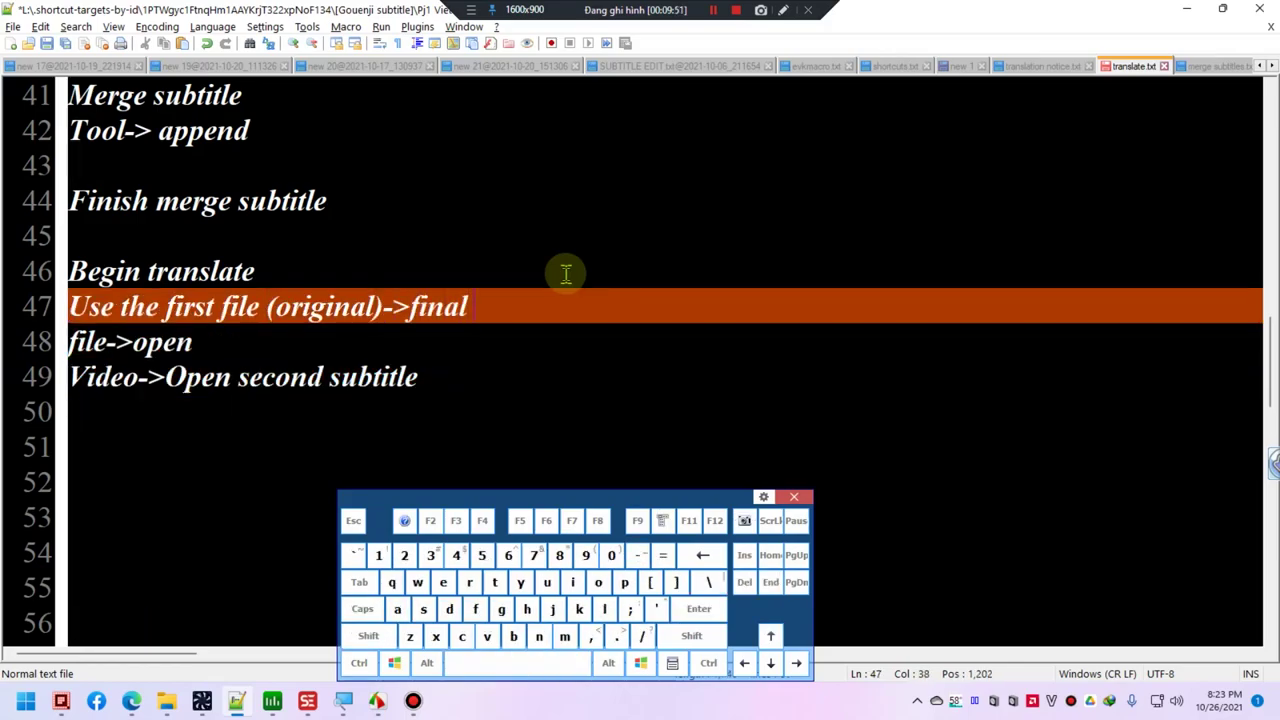
pyautogui.press('capslock')
pyautogui.press('capslock')
pyautogui.press('ctrl')
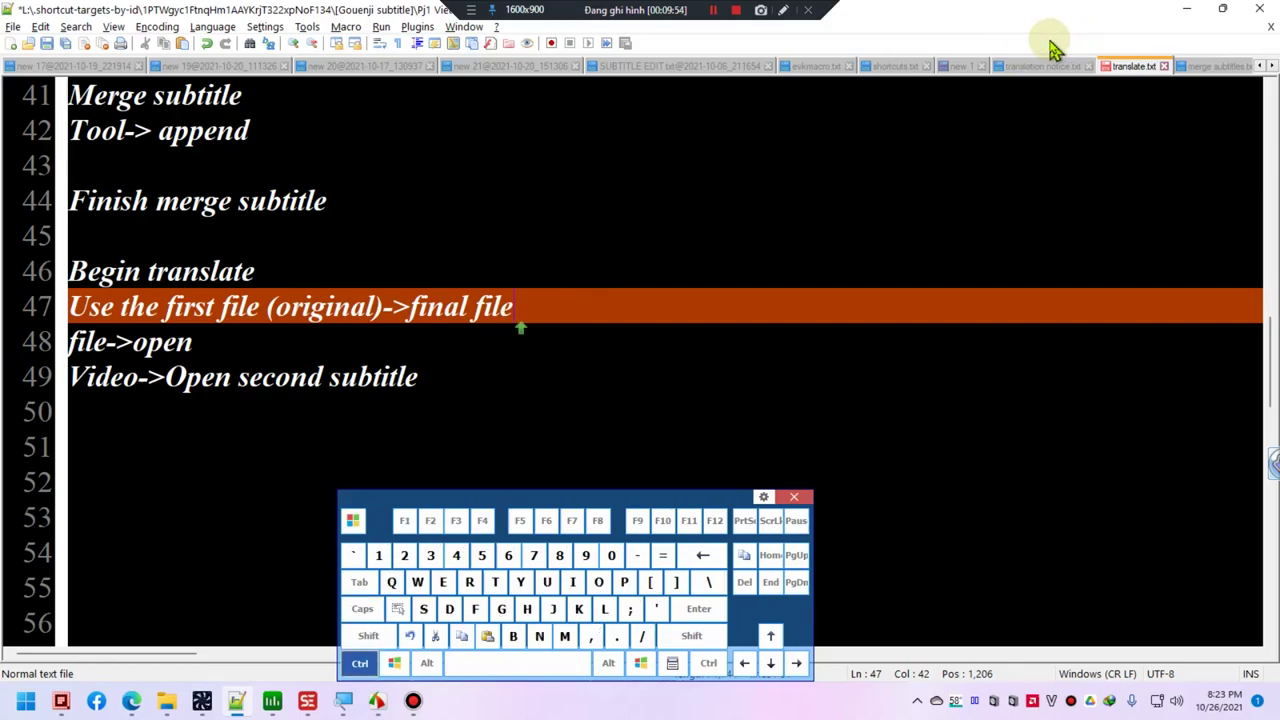
pyautogui.hotkey('ctrl', 'shift', 'Left')
pyautogui.write('finishe')
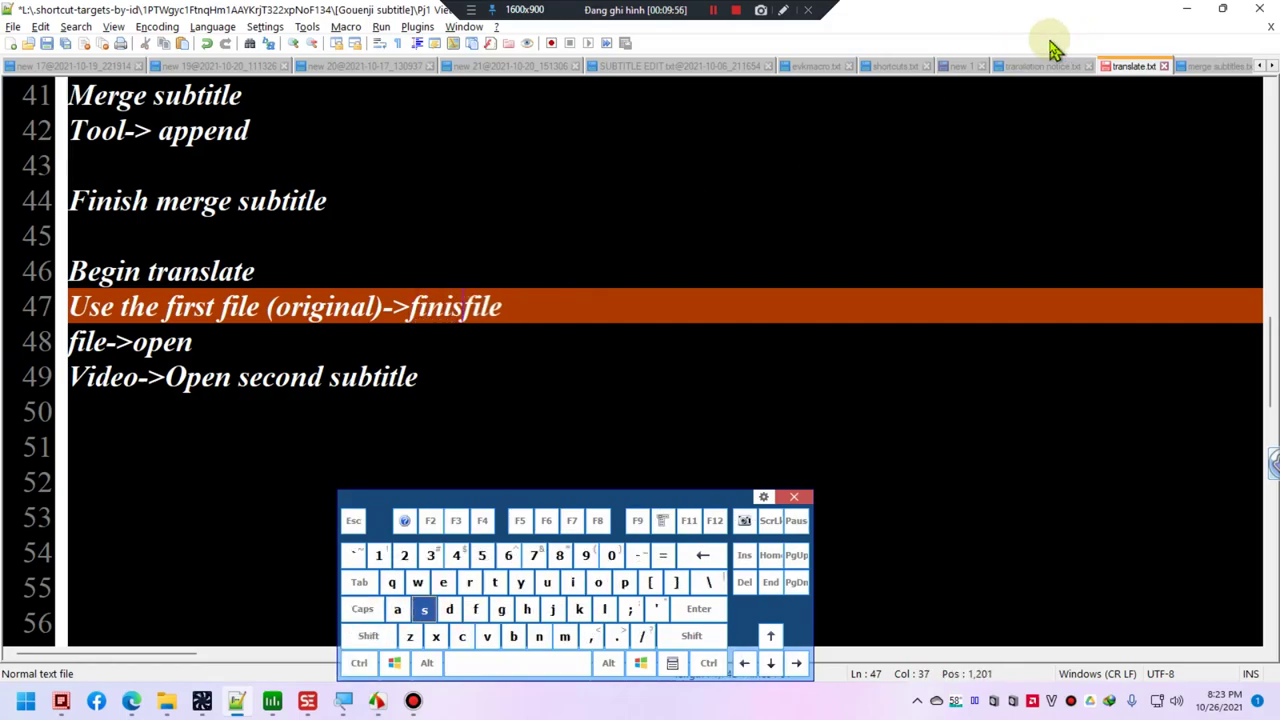
pyautogui.write('d')
pyautogui.press('capslock')
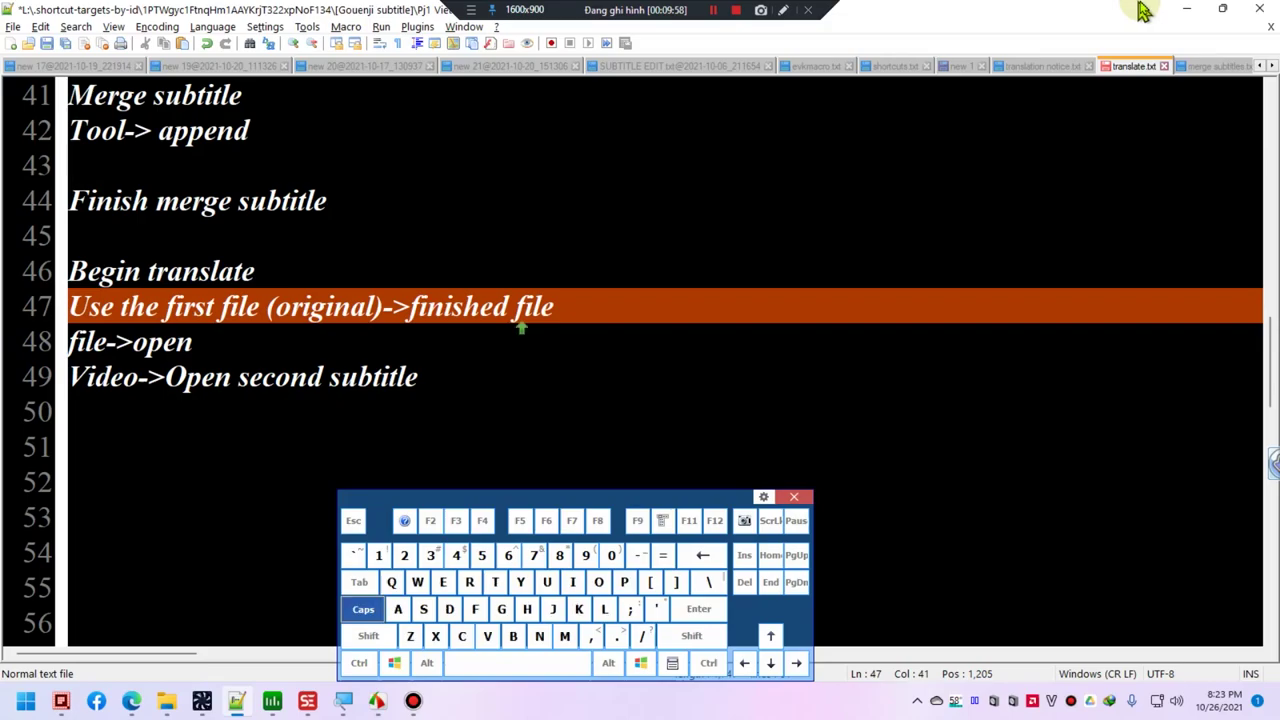
# - Return to Subtitle Edit, move the video window off the timing columns, close the on-screen keyboard, and play the video briefly from line 1
pyautogui.click(1183, 10)
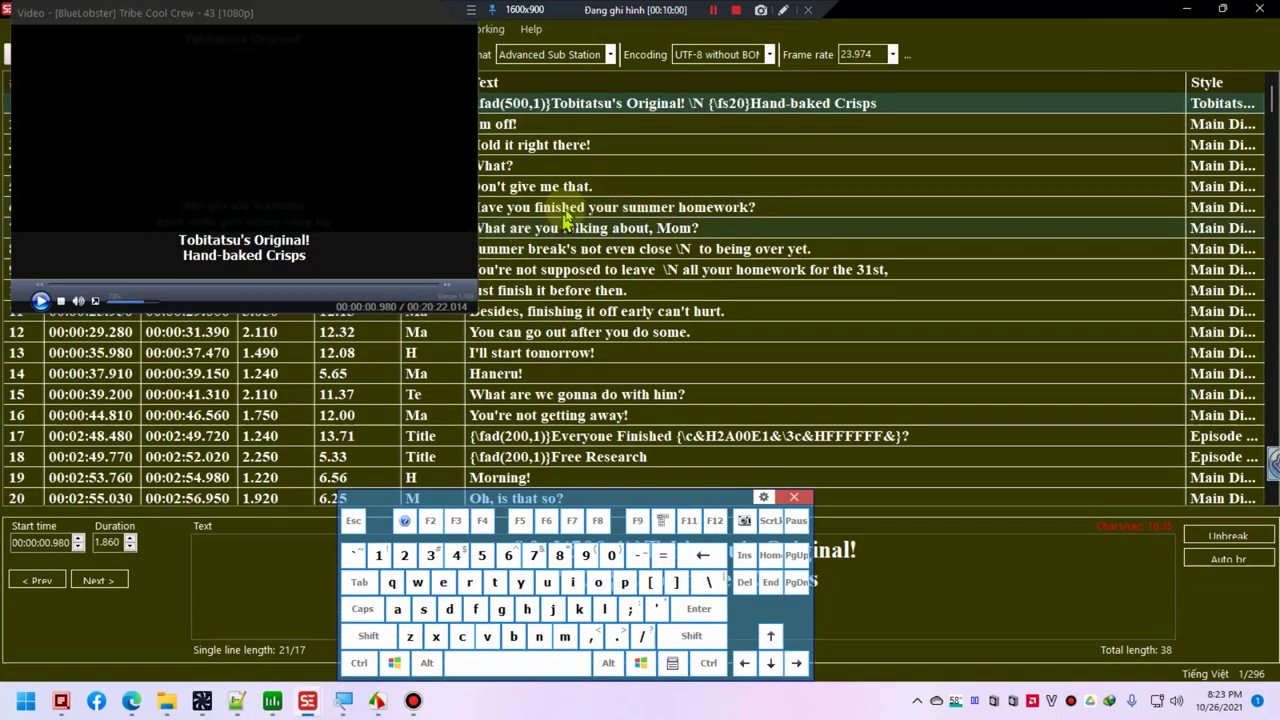
pyautogui.moveTo(305, 12); pyautogui.dragTo(962, 66)
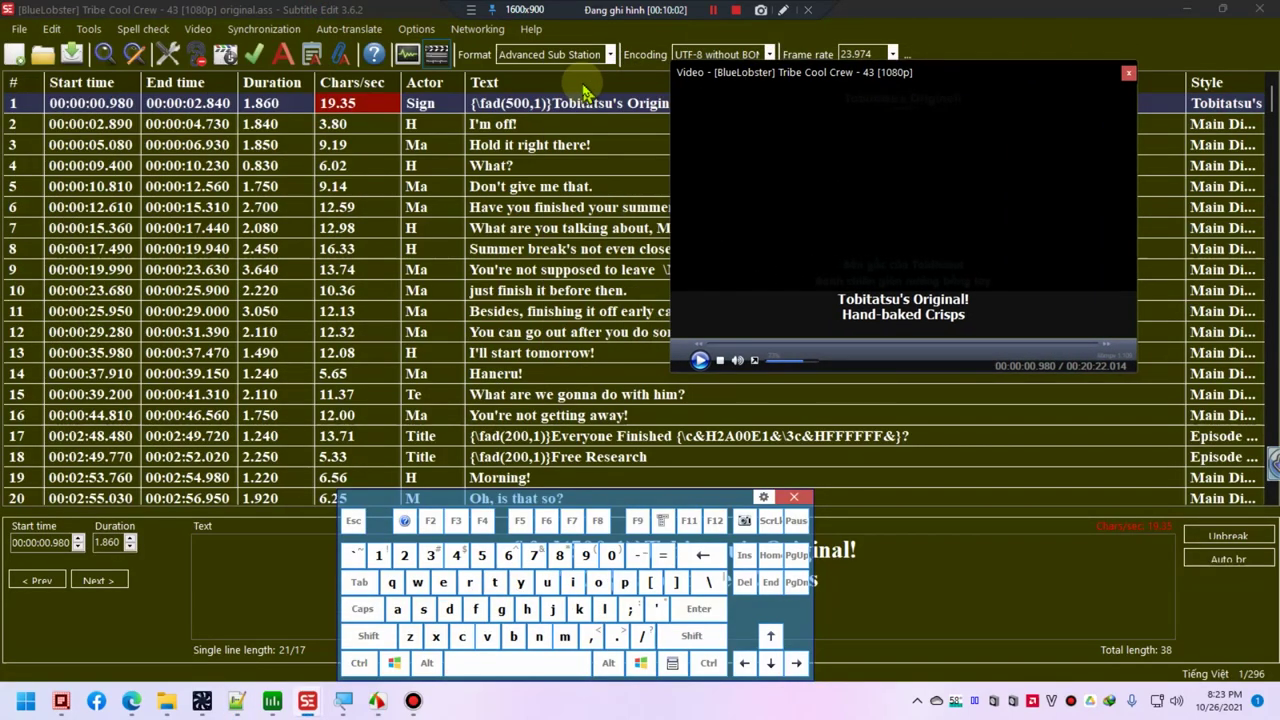
pyautogui.click(699, 361)
pyautogui.click(794, 497)
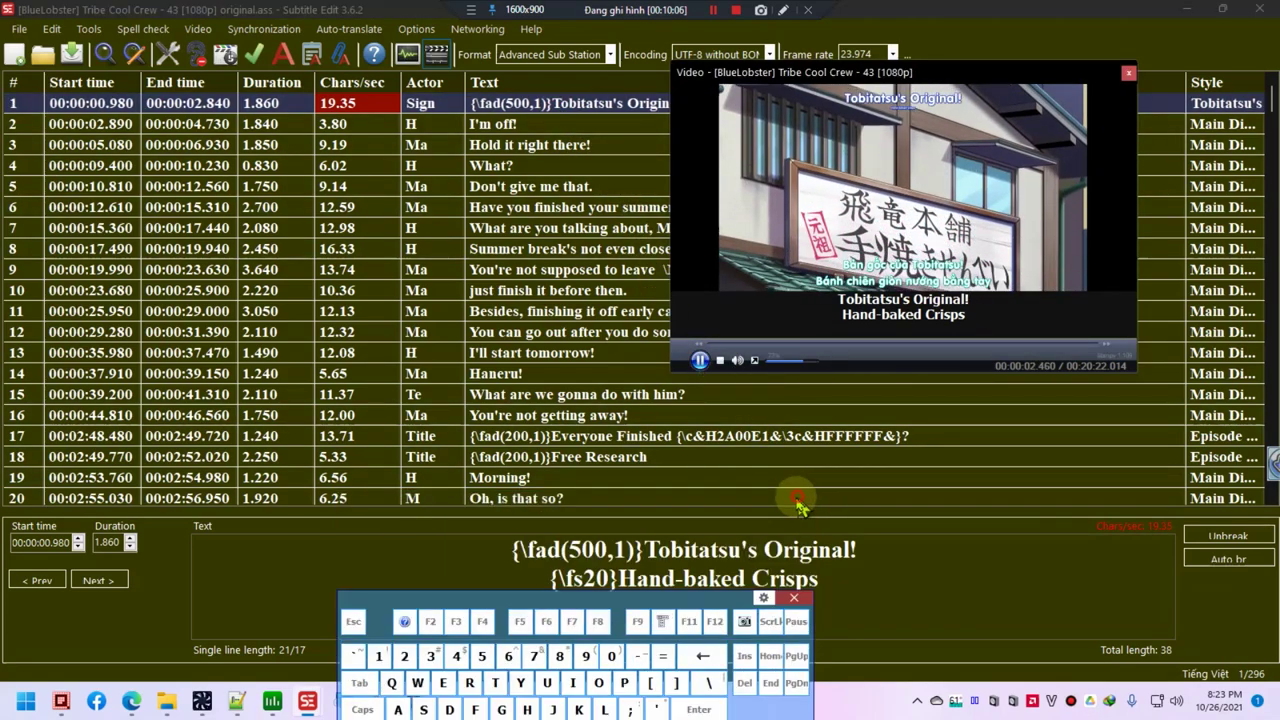
pyautogui.click(822, 594)
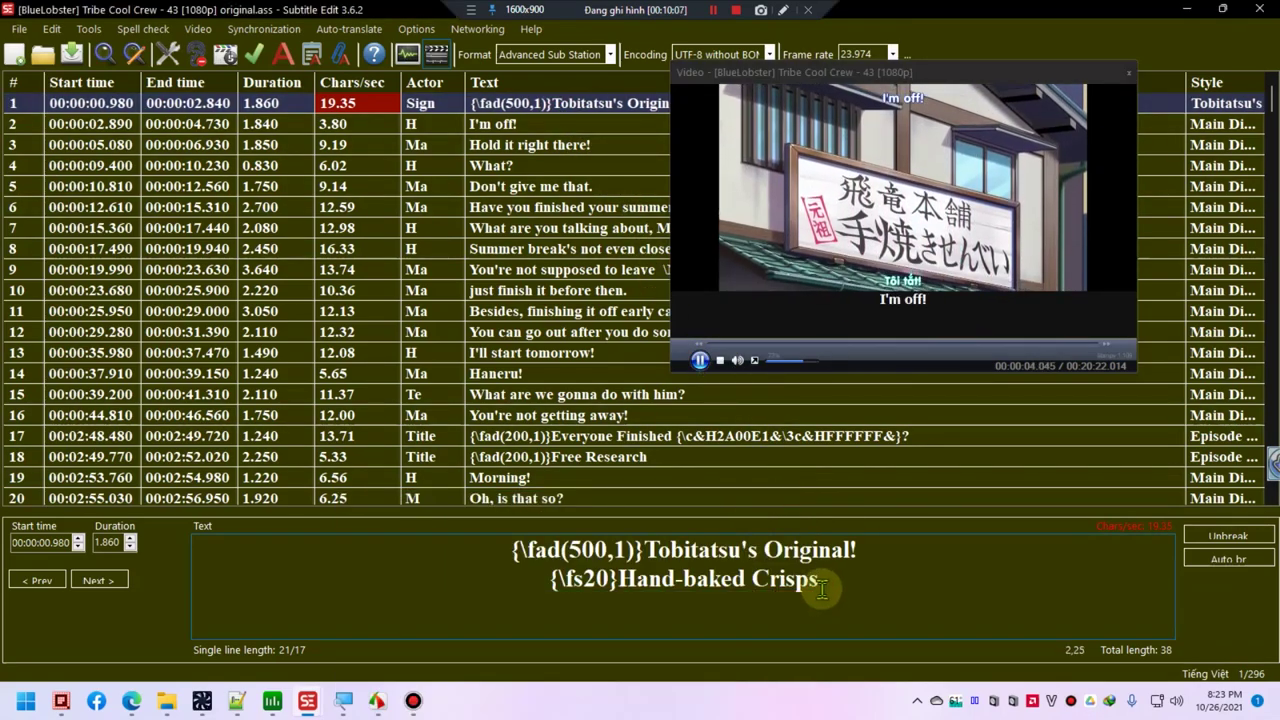
pyautogui.click(699, 361)
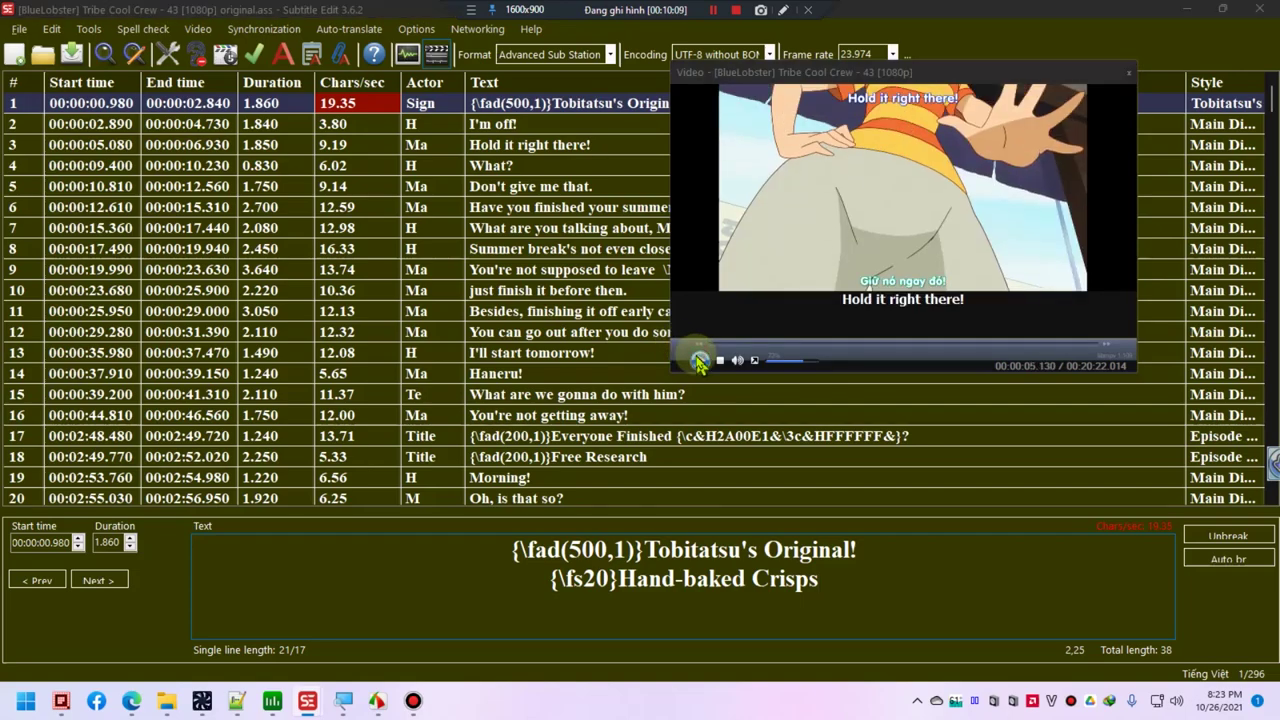
# - Compare the original text of lines 5, 6 and 1 with the second subtitle overlaid in the video
pyautogui.click(527, 187)
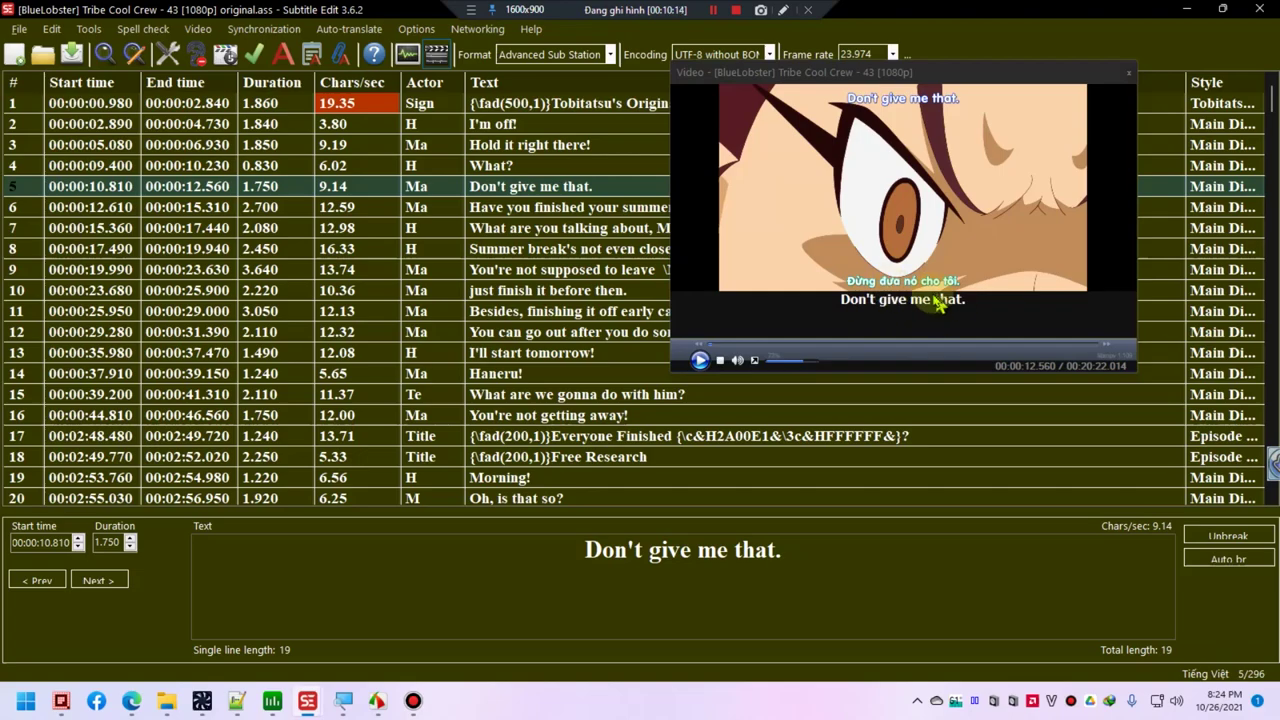
pyautogui.click(590, 212)
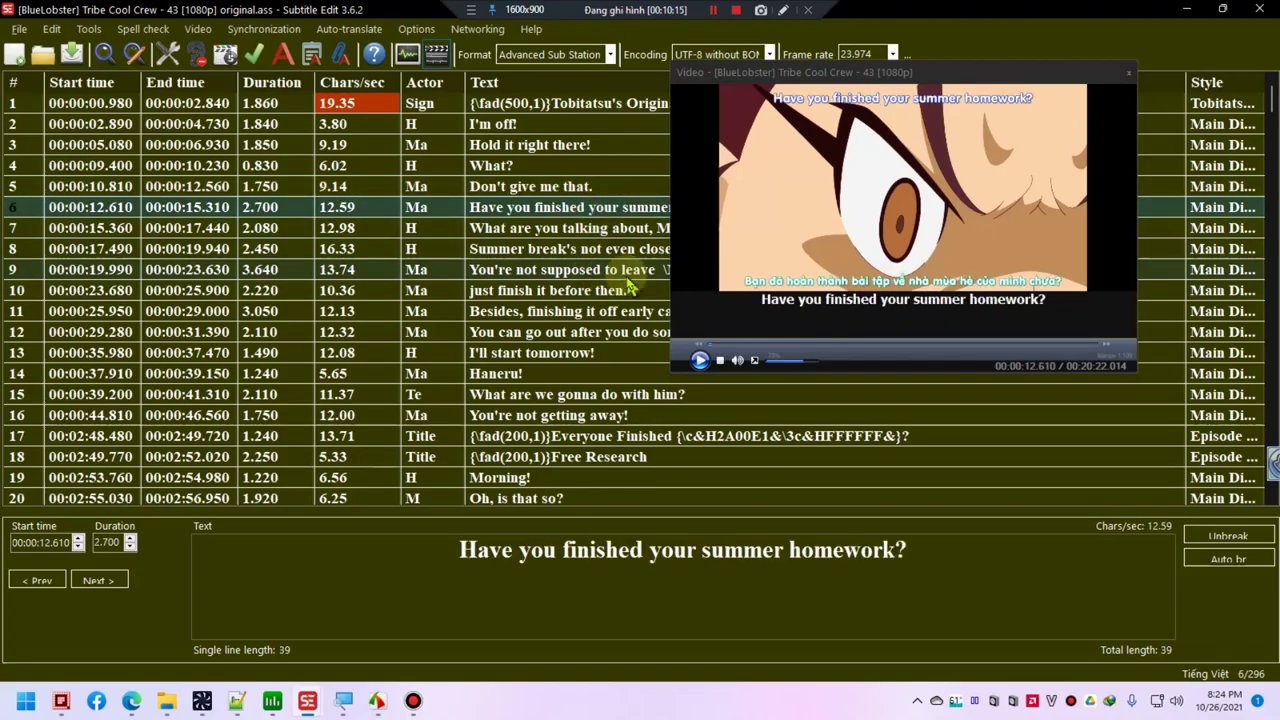
pyautogui.hotkey('ctrl', 'space')
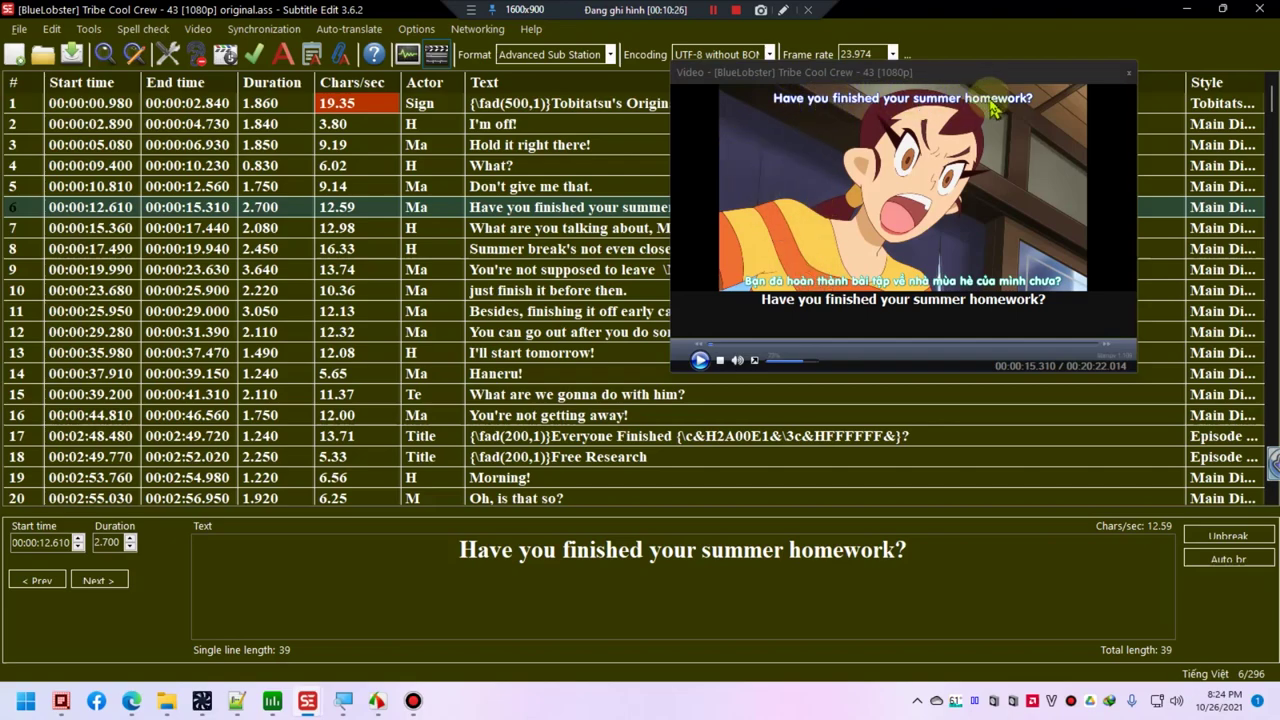
pyautogui.click(578, 108)
pyautogui.doubleClick(578, 115)
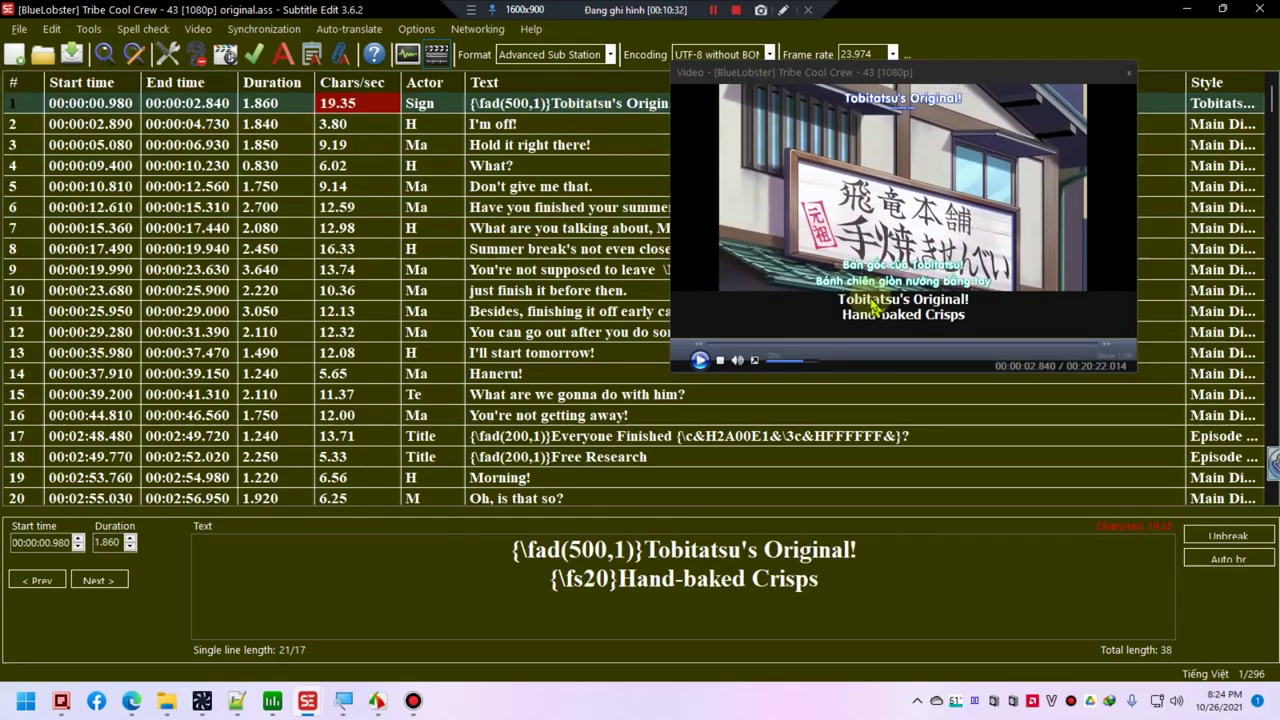
pyautogui.click(500, 207)
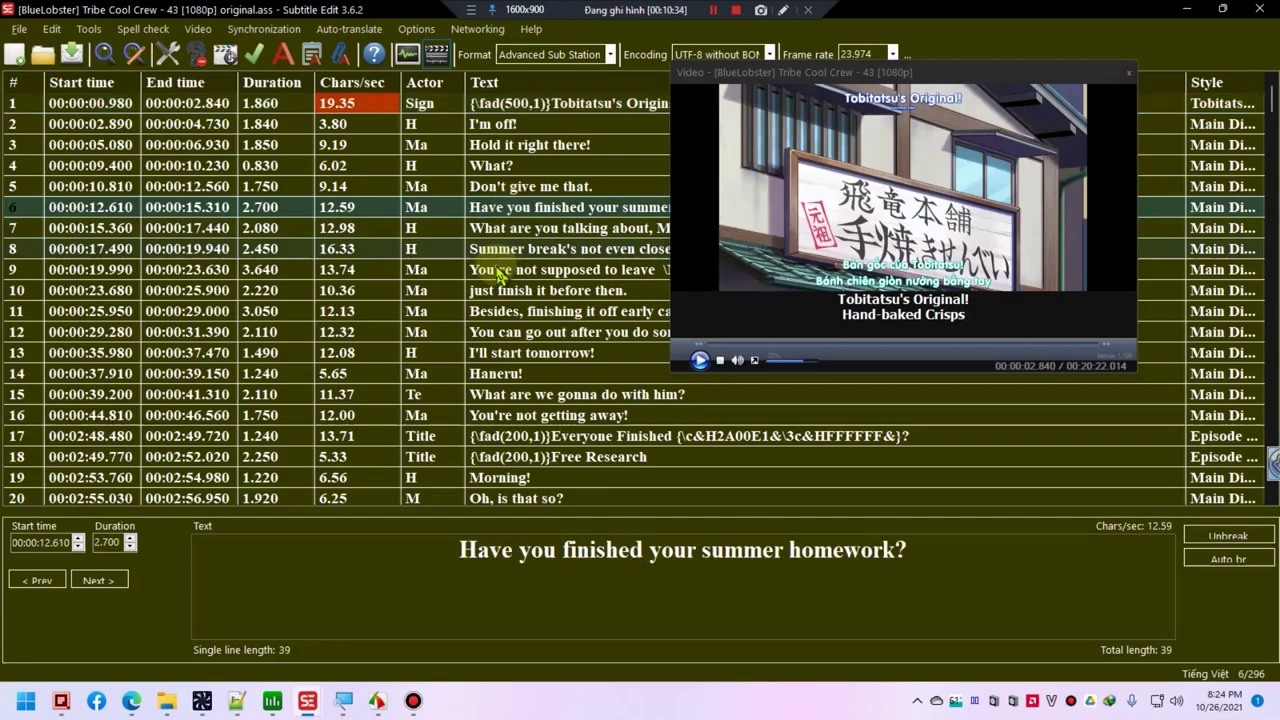
# - Switch to the Notepad++ notes and add the line "Finish merge subtitle" followed by the heading "Translation"
pyautogui.click(236, 700)
pyautogui.click(495, 407)
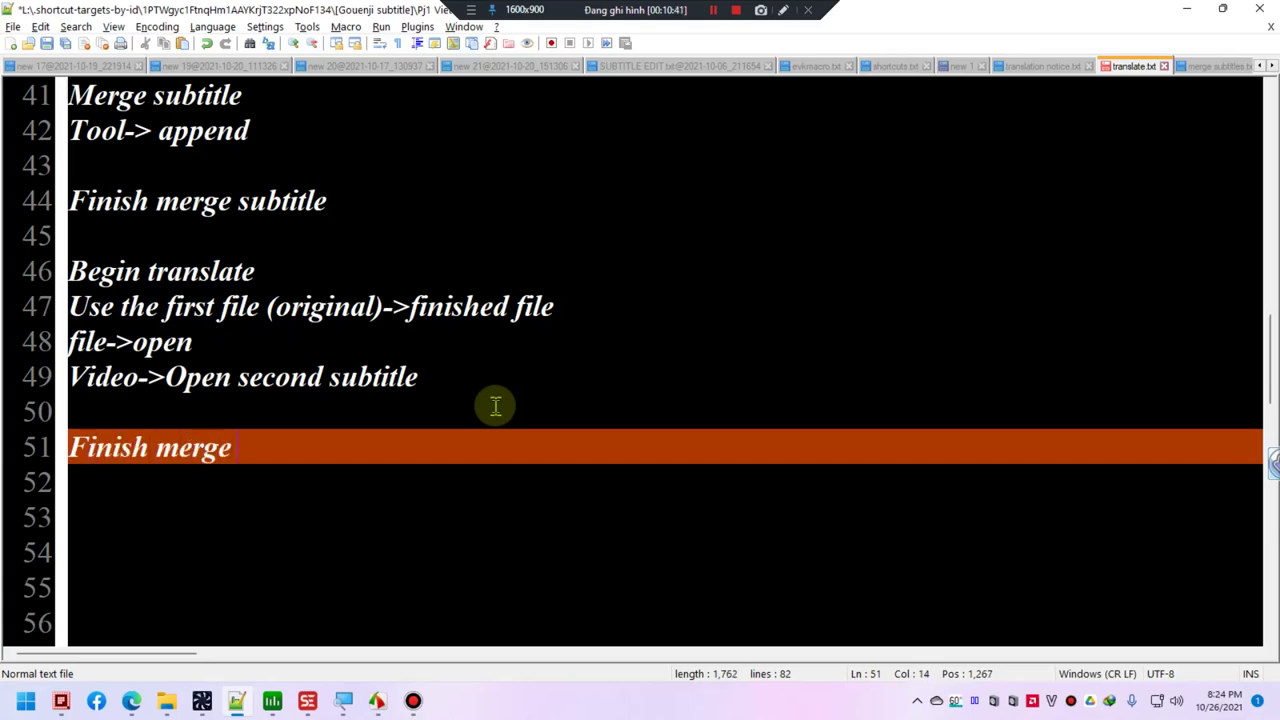
pyautogui.write('le')
pyautogui.press('Return')
pyautogui.press('Return')
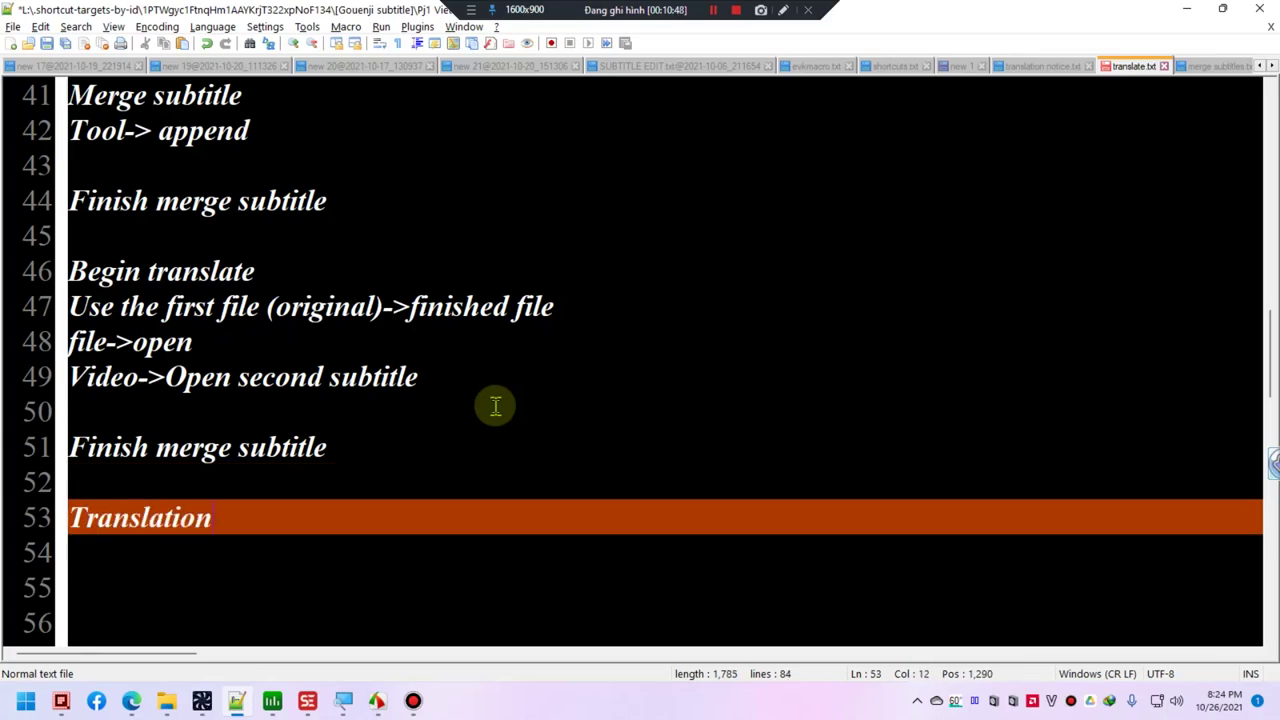
# - Under the "Translation" heading, add the item "1. simple (without typeset)" and start an item "2."
pyautogui.press('Return')
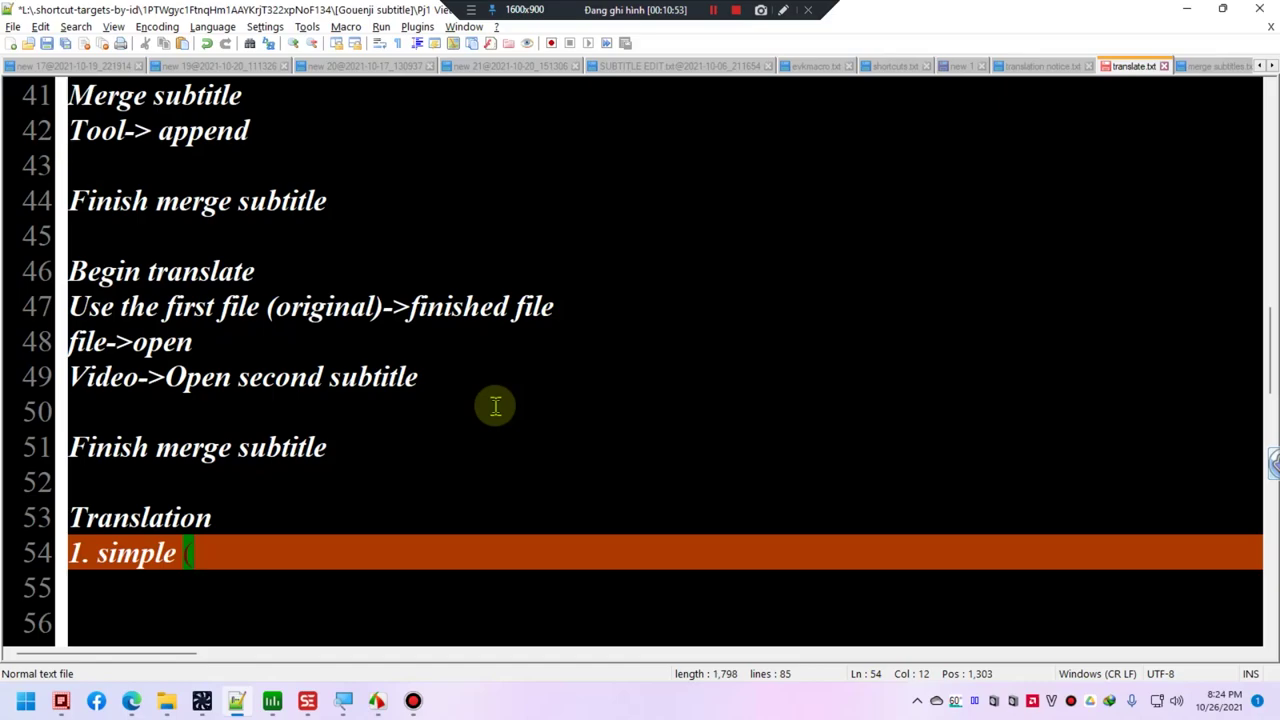
pyautogui.press('BackSpace')
pyautogui.press('BackSpace')
pyautogui.press('BackSpace')
pyautogui.press('BackSpace')
pyautogui.press('BackSpace')
pyautogui.press('BackSpace')
pyautogui.press('BackSpace')
pyautogui.press('BackSpace')
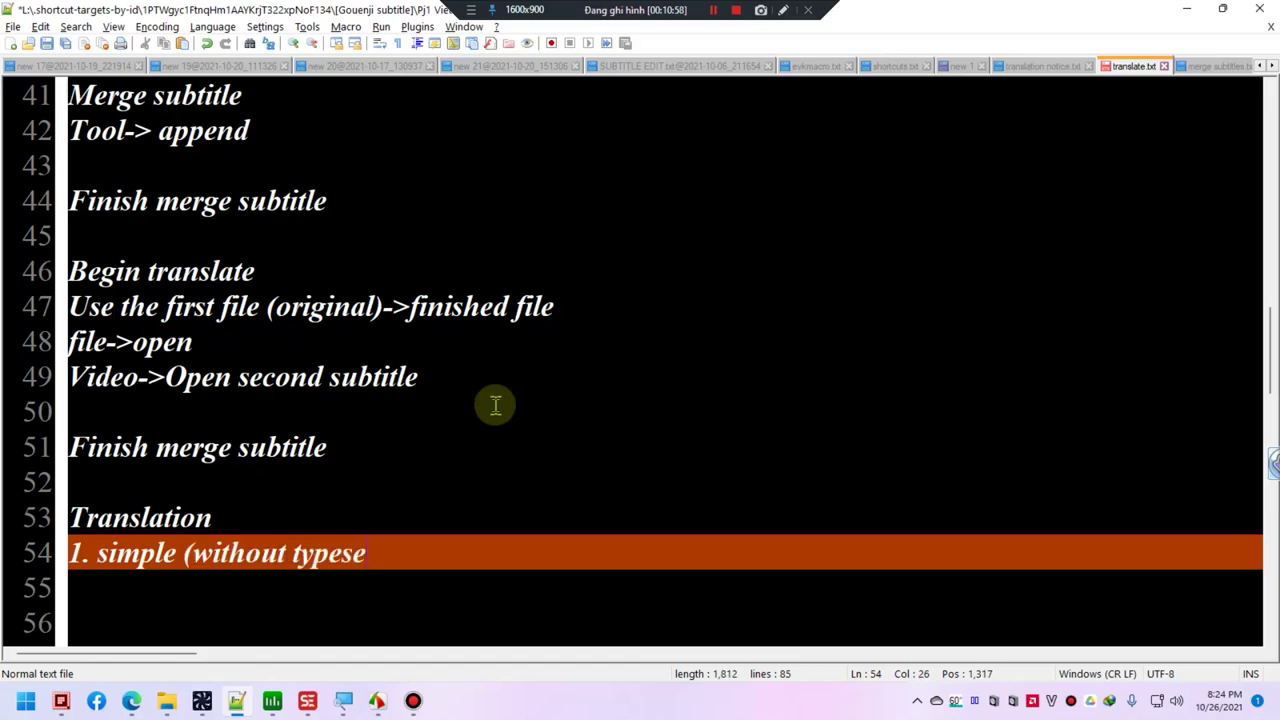
pyautogui.press('Return')
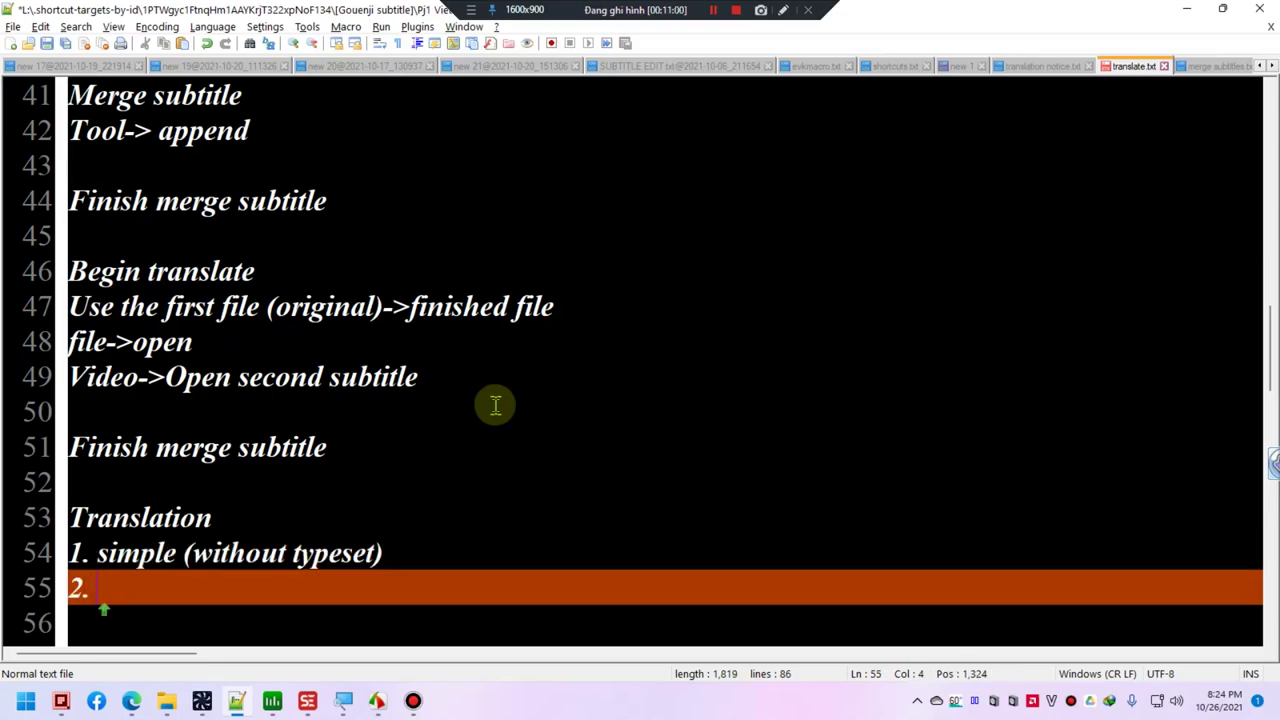
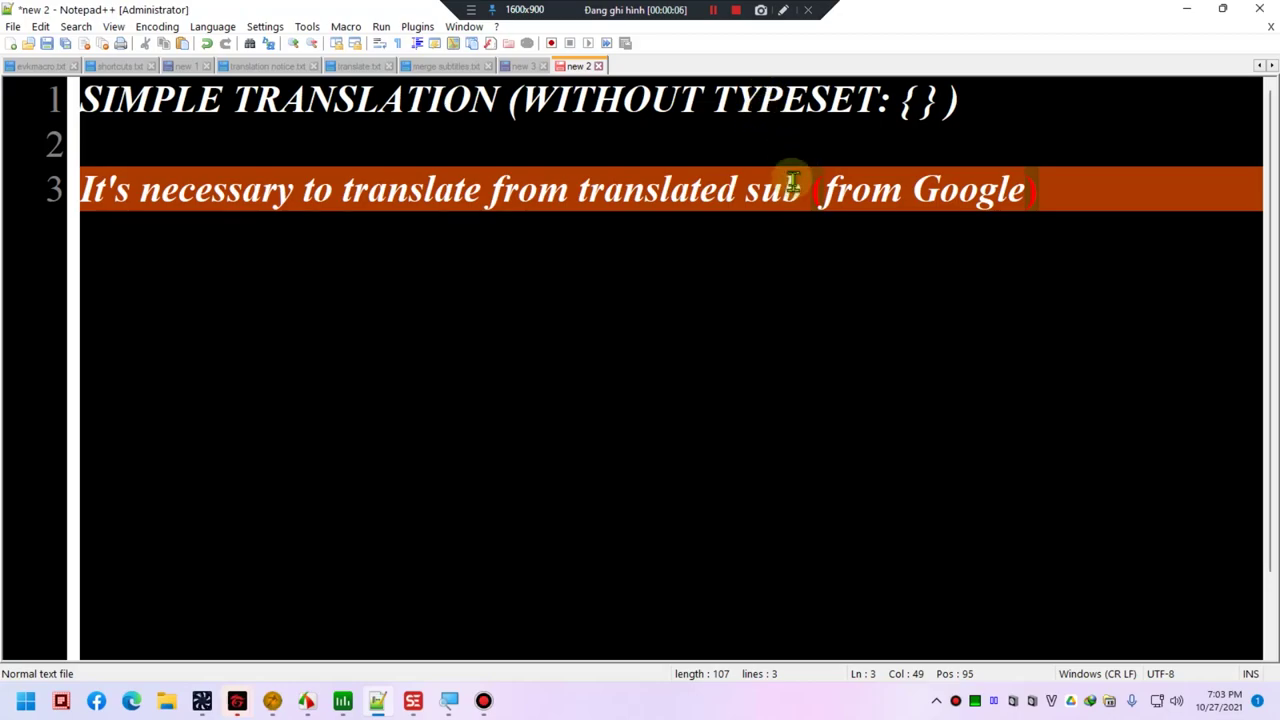
pyautogui.click(906, 105)
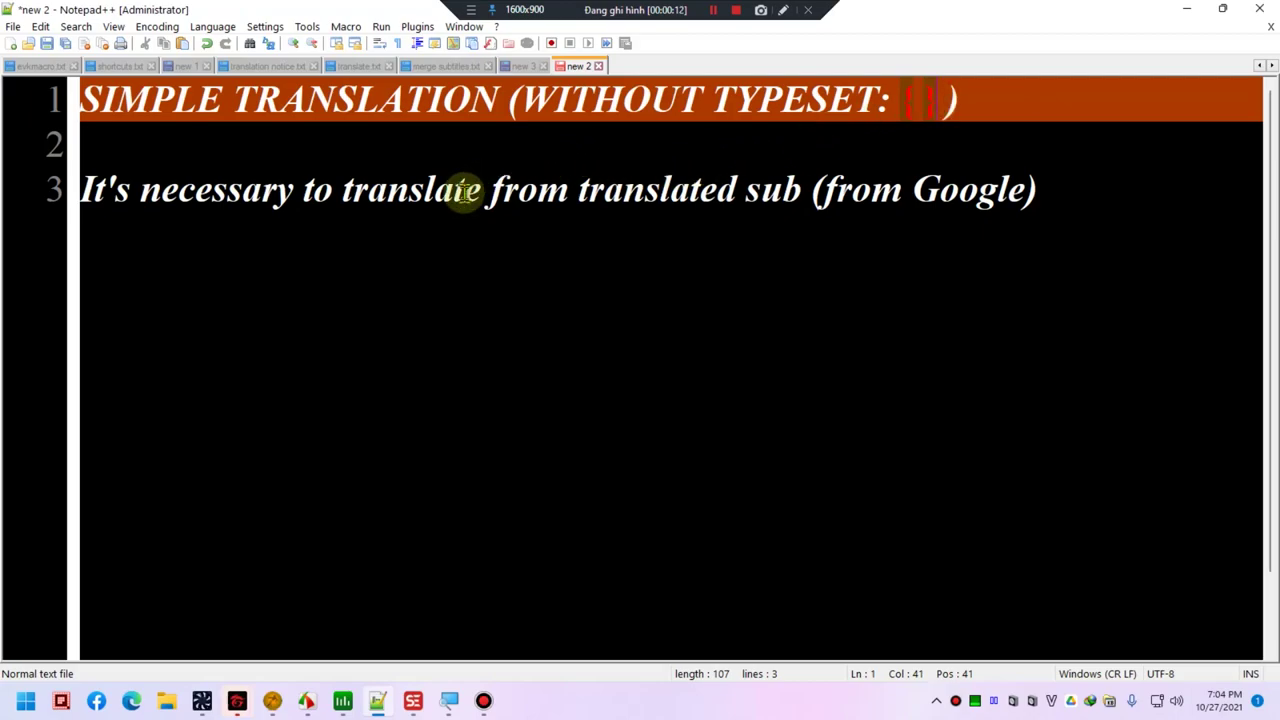
pyautogui.click(481, 701)
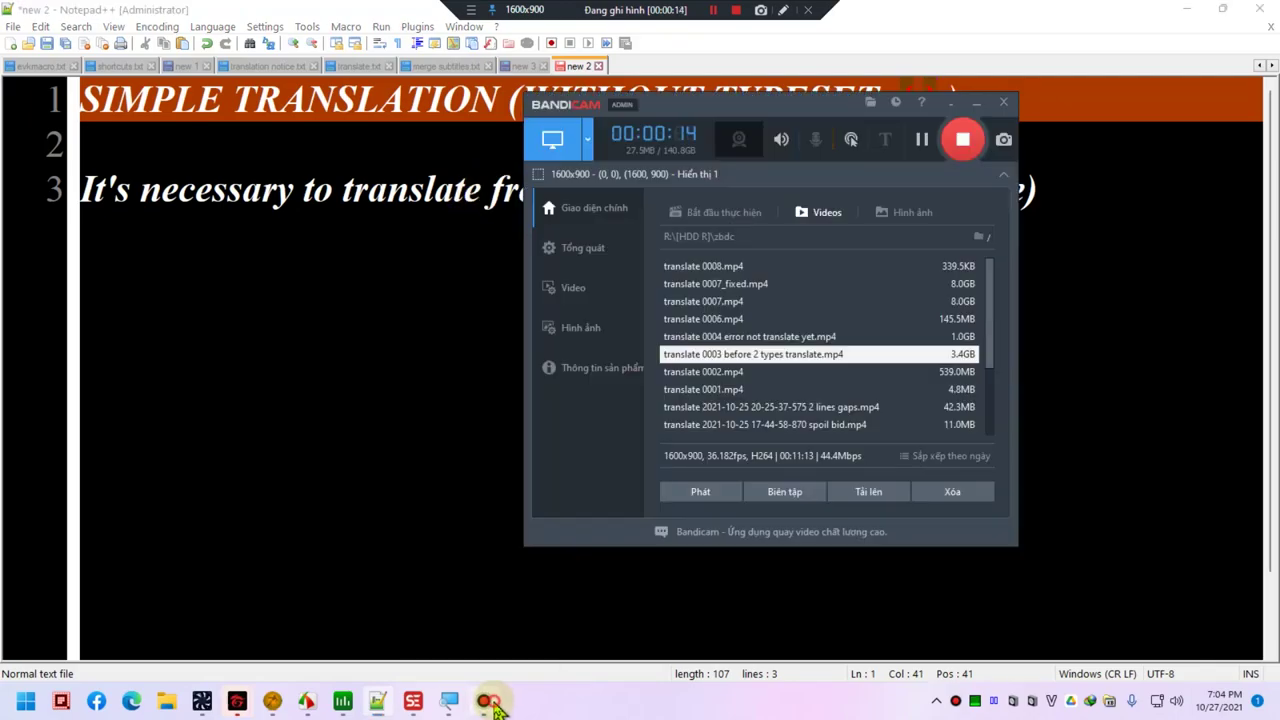
# - Switch to Subtitle Edit and open the English subtitle file "[Gouenji] Tribe Cool Crew - 43 finished.ass"
pyautogui.click(413, 701)
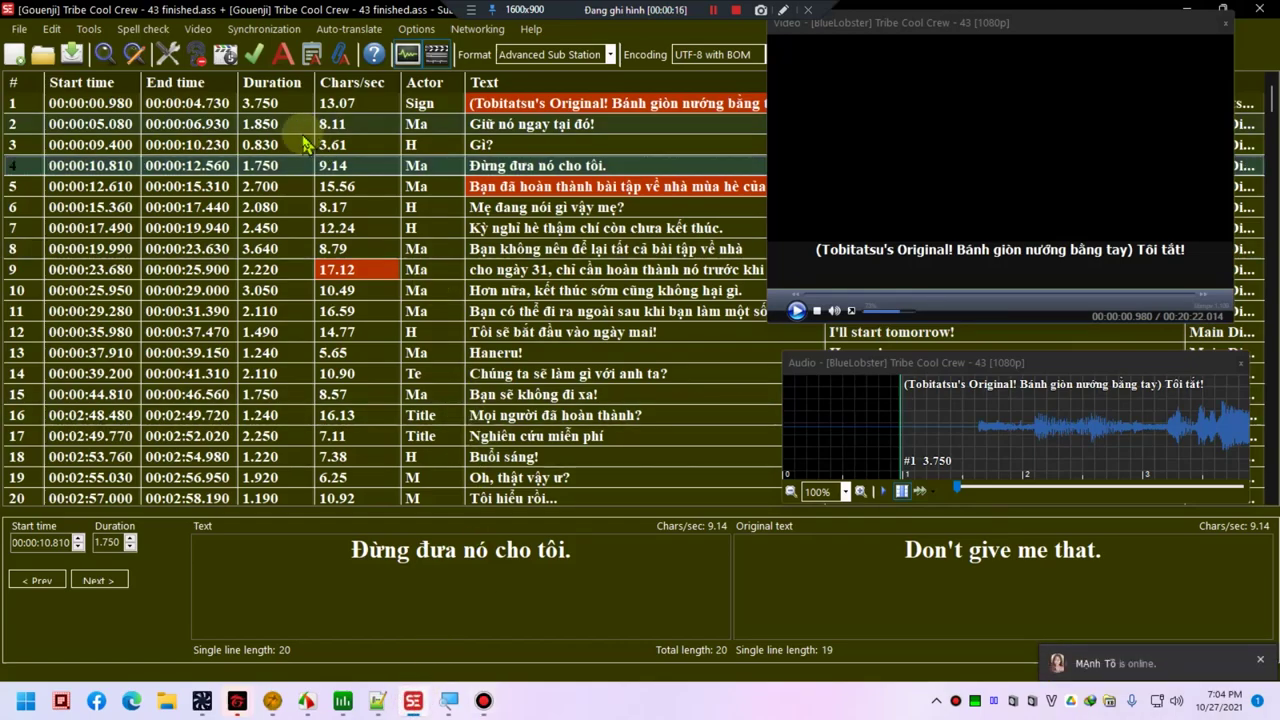
pyautogui.click(19, 28)
pyautogui.click(60, 68)
pyautogui.doubleClick(364, 163)
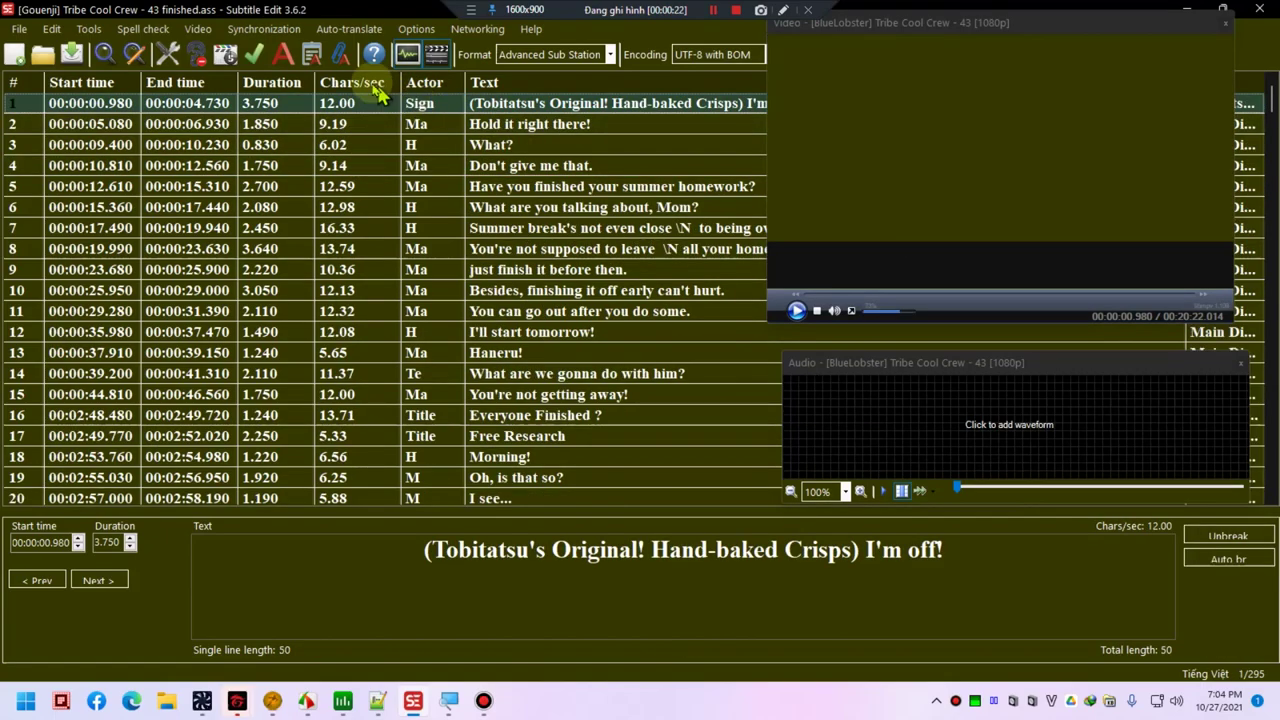
# - Auto-translate all subtitle lines from English to Vietnamese with Google Translate V1 API and accept the result
pyautogui.click(345, 28)
pyautogui.click(372, 50)
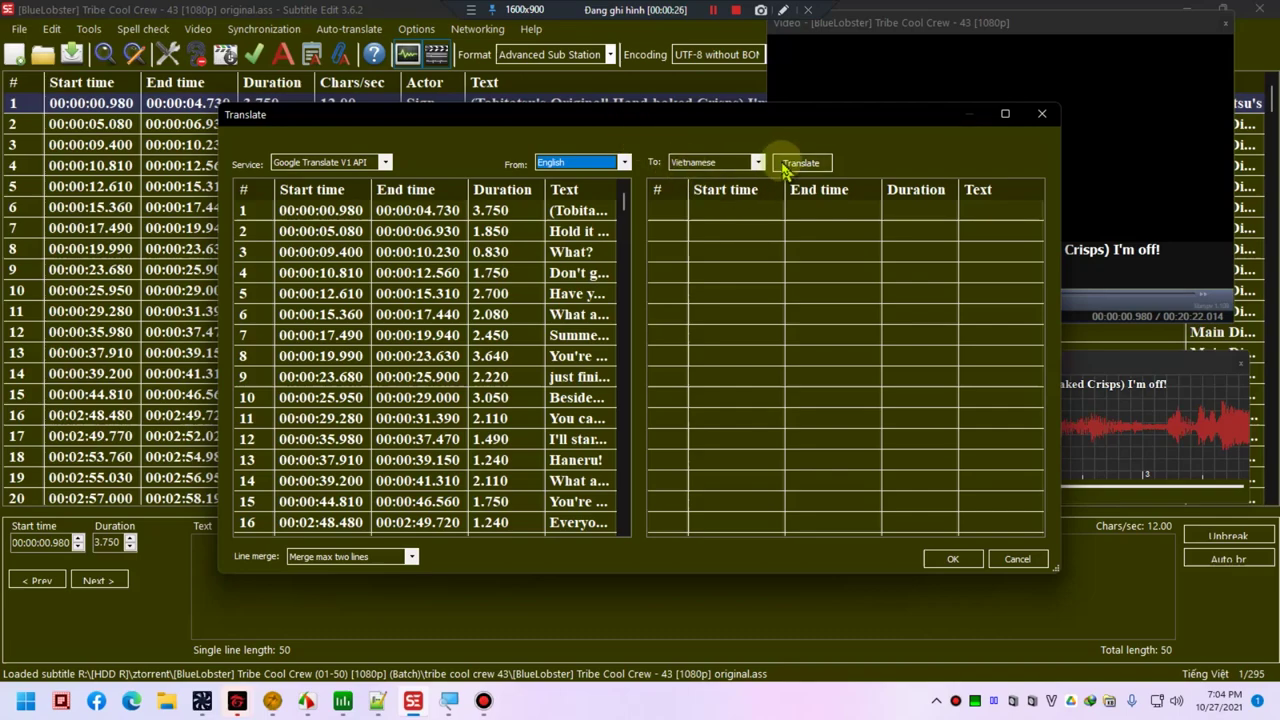
pyautogui.click(780, 163)
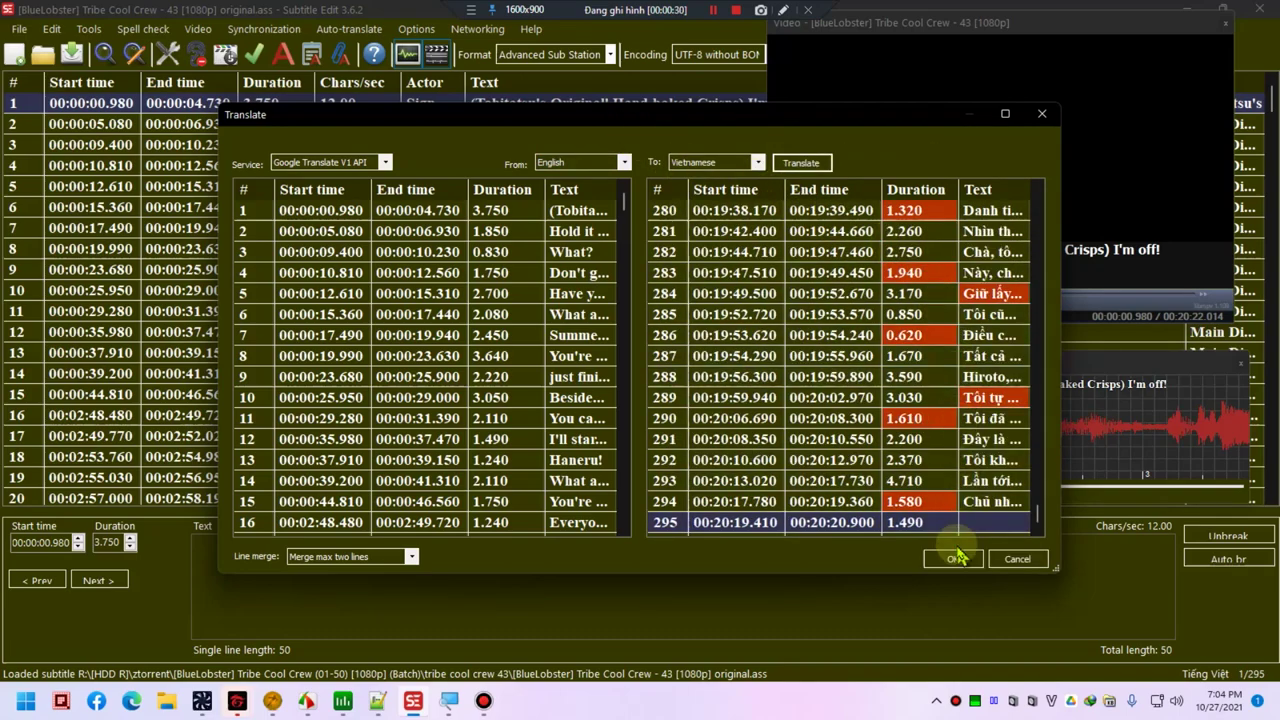
pyautogui.click(952, 559)
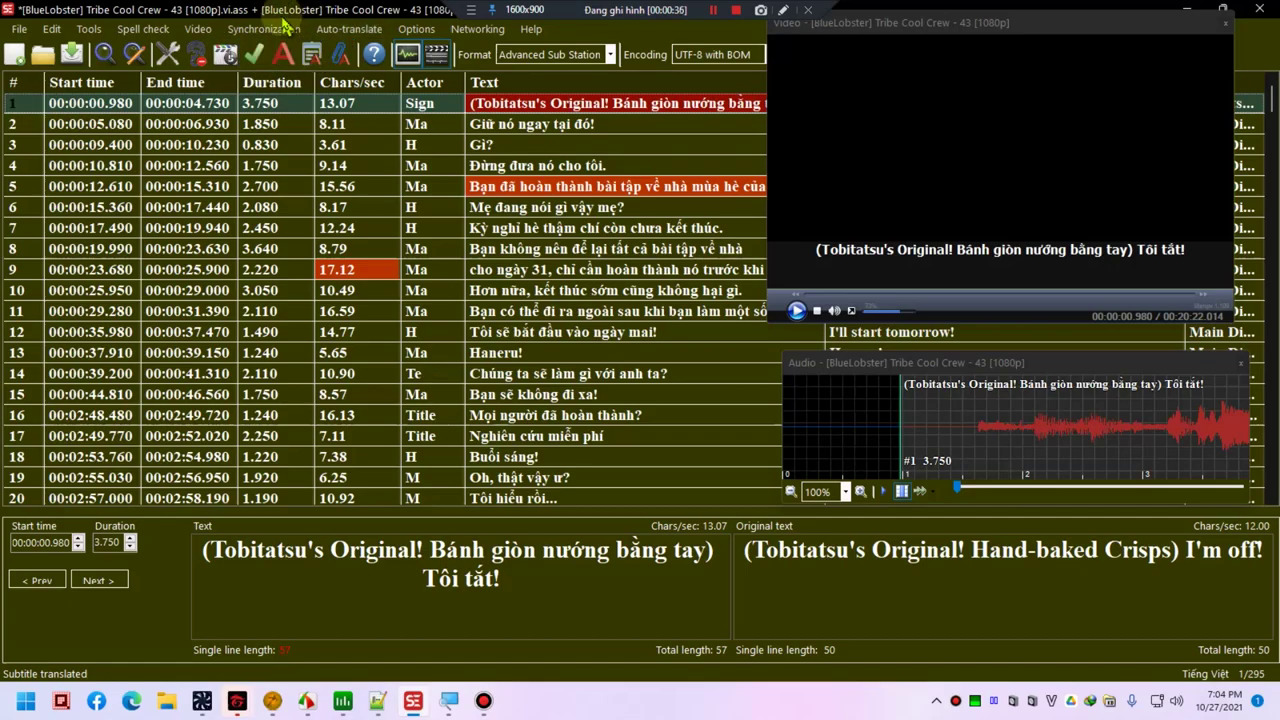
# - Start saving the translation under the name "[Gouenji] Tribe Cool Crew - 43 finished.ass", but decline replacing the existing file
pyautogui.click(255, 60)
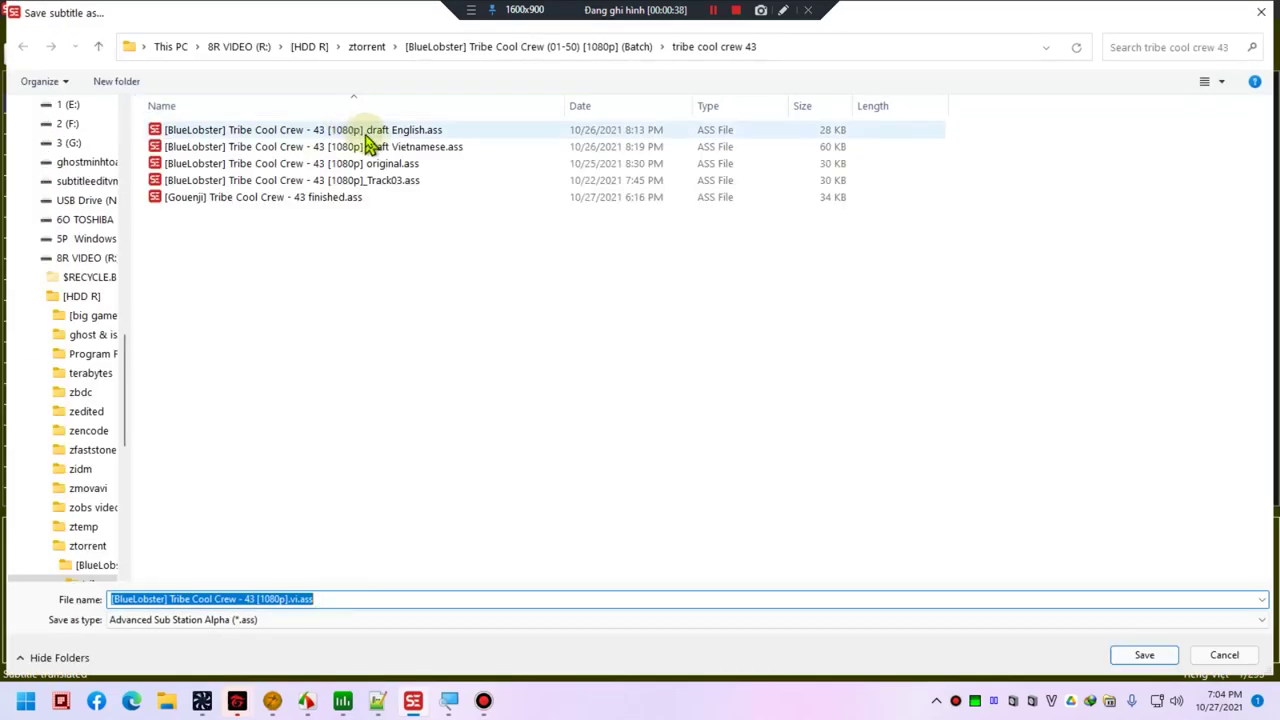
pyautogui.click(405, 198)
pyautogui.press('Return')
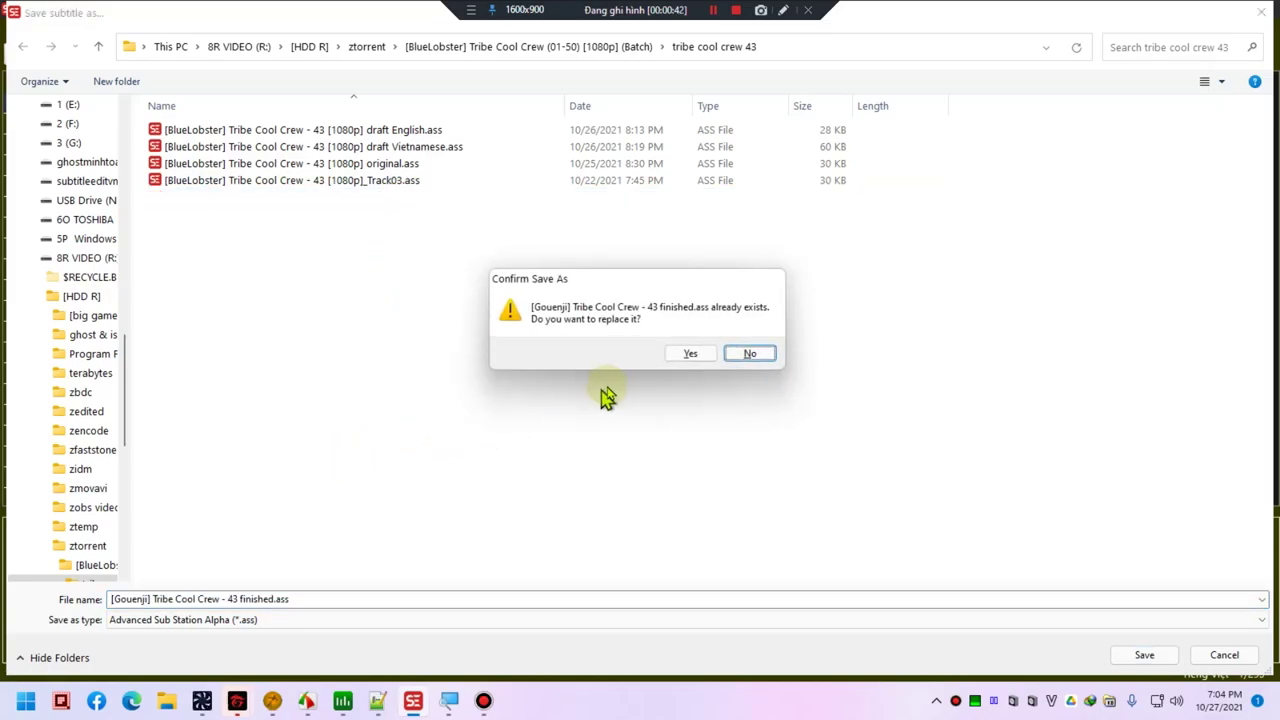
pyautogui.click(748, 354)
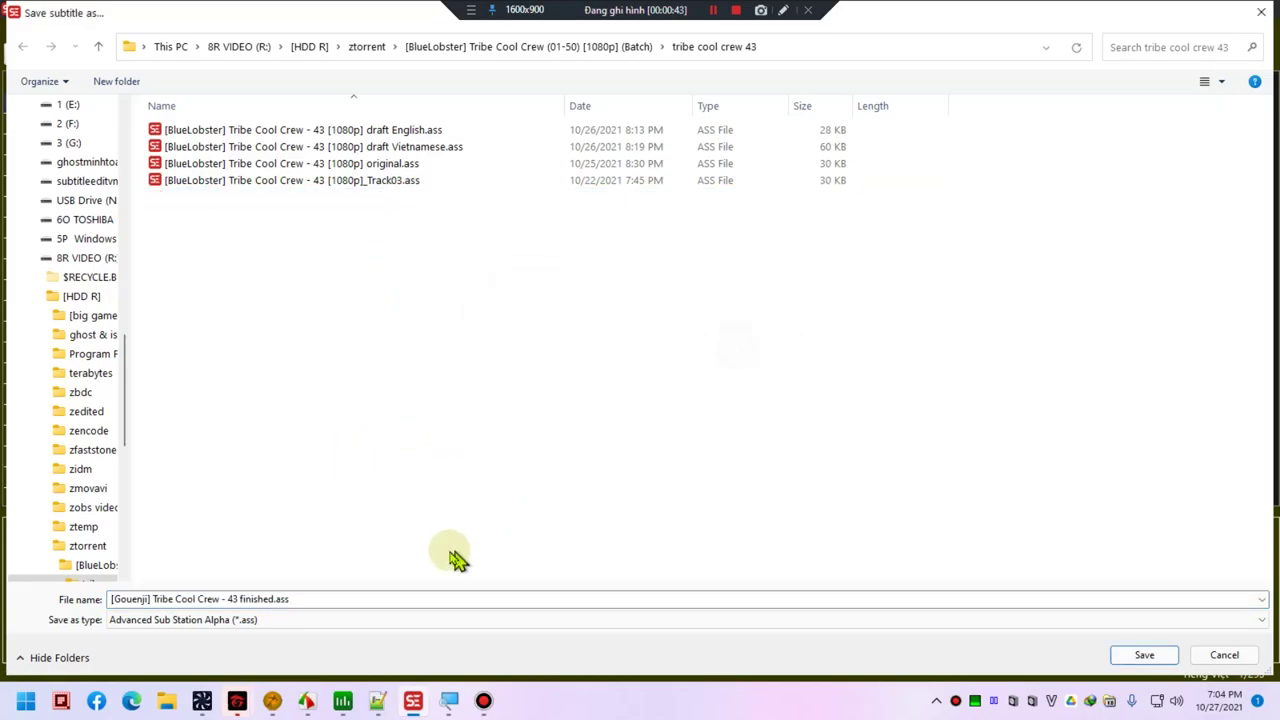
pyautogui.click(241, 599)
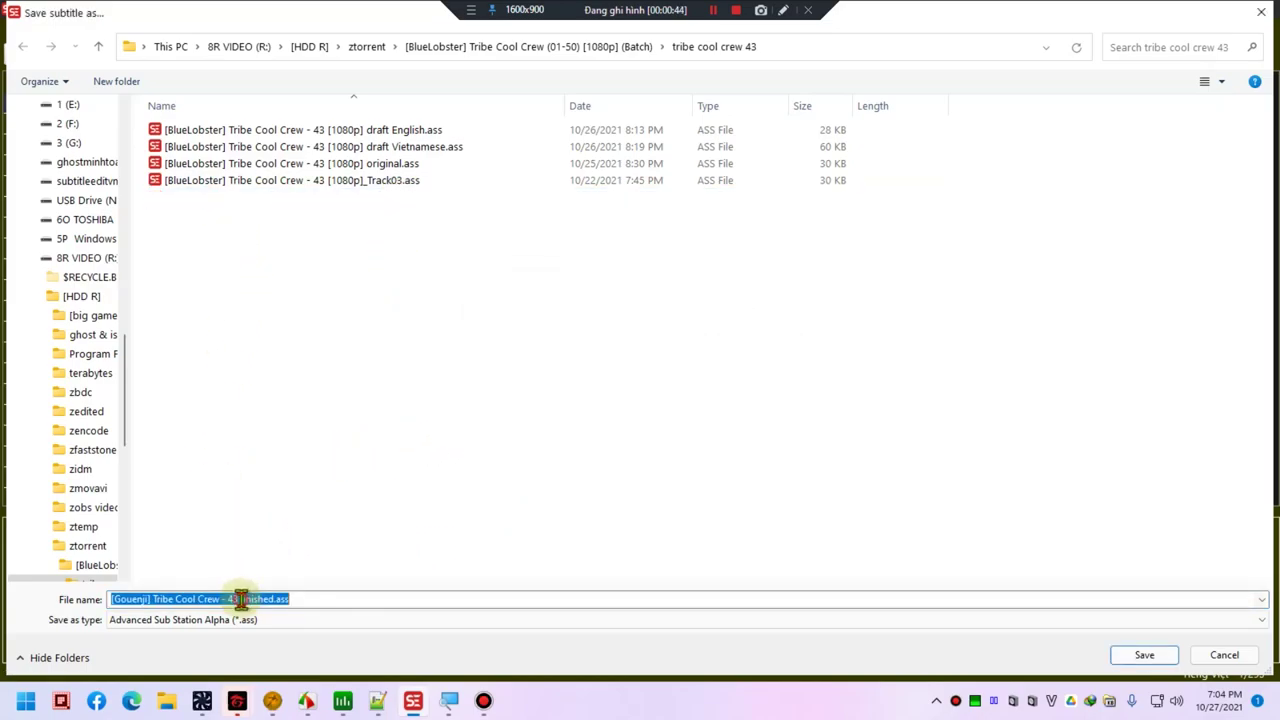
pyautogui.click(290, 392)
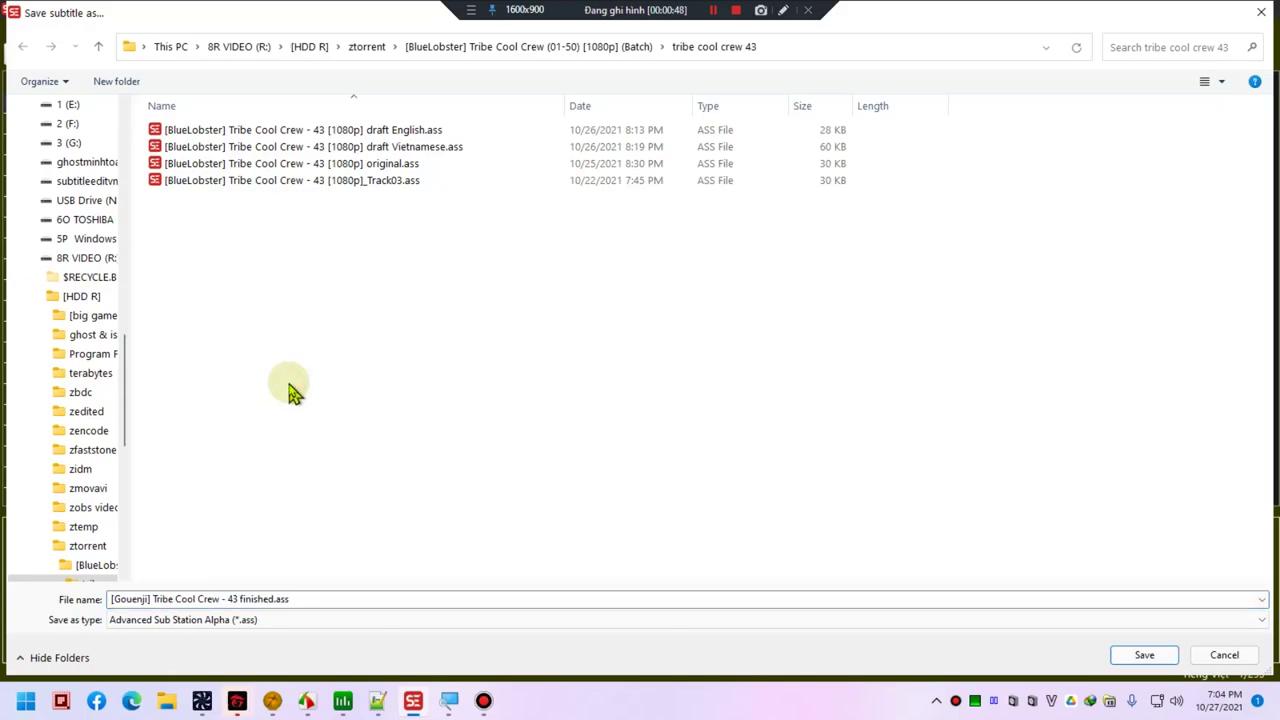
# - Create a folder named "[finished]" in "tribe cool crew 43" and save the translated subtitle inside it
pyautogui.hotkey('ctrl', 'shift', 'n')
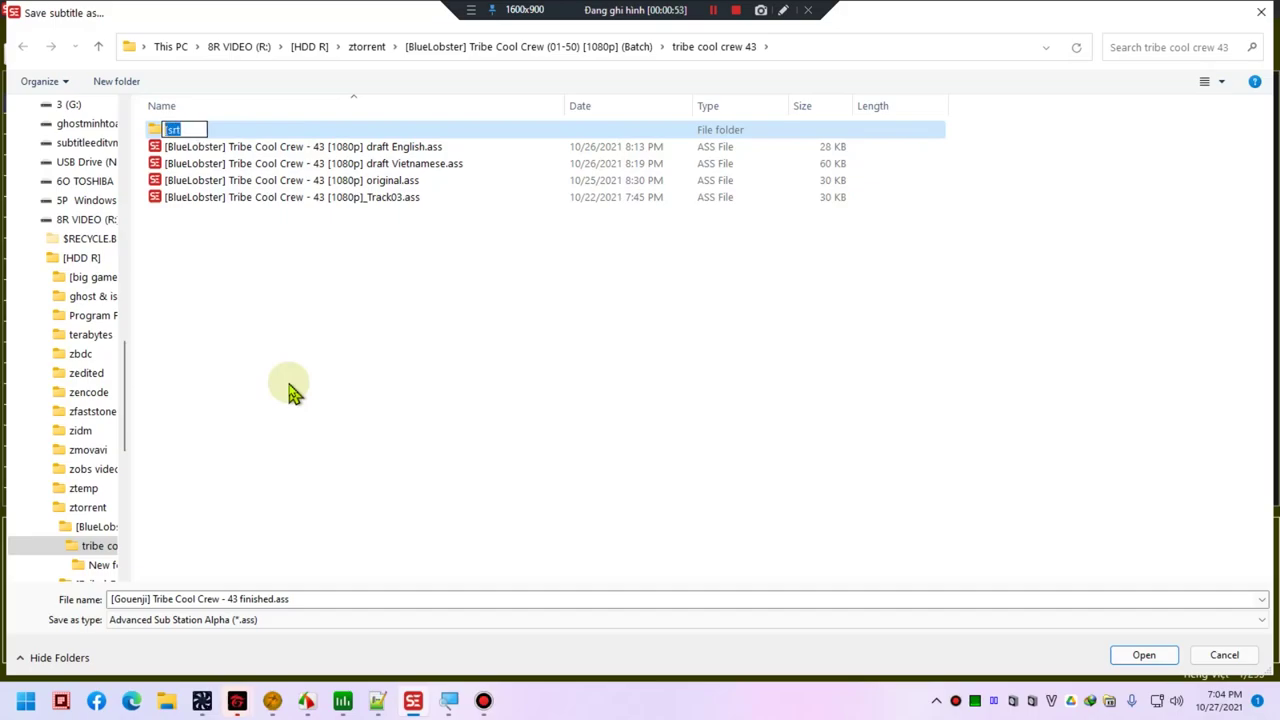
pyautogui.write('[finished')
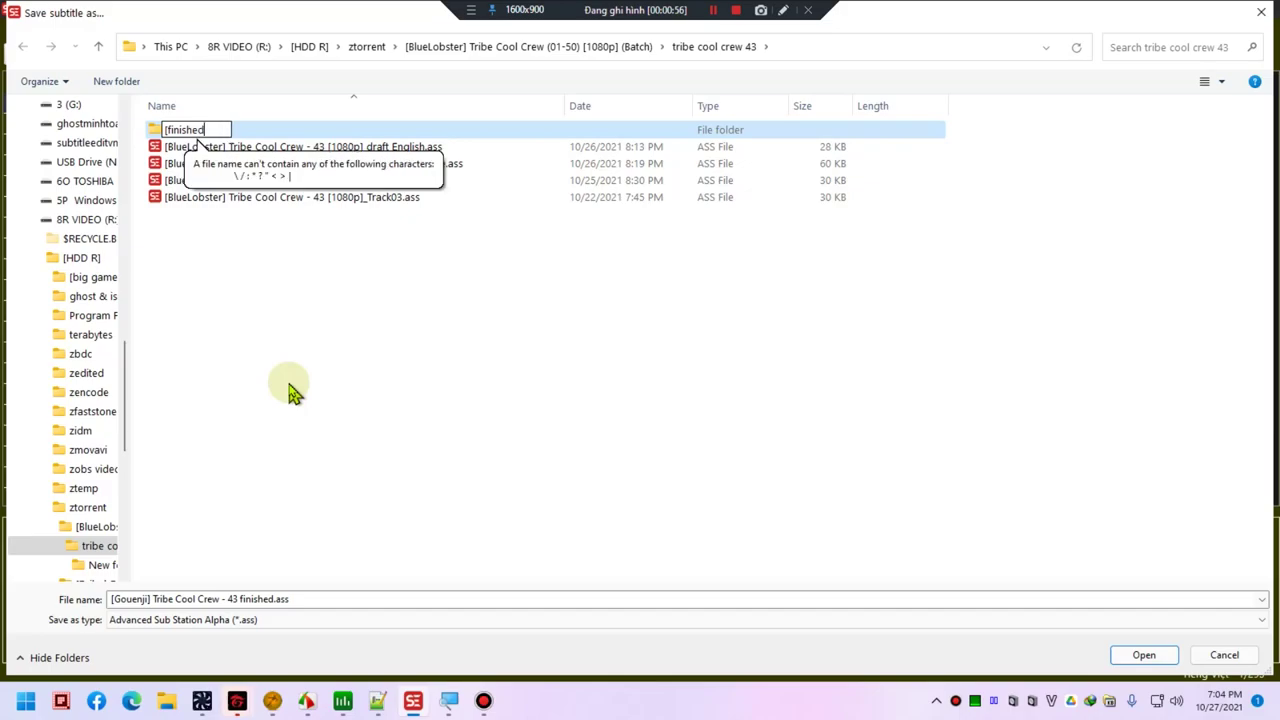
pyautogui.write(']')
pyautogui.press('Return')
pyautogui.press('Return')
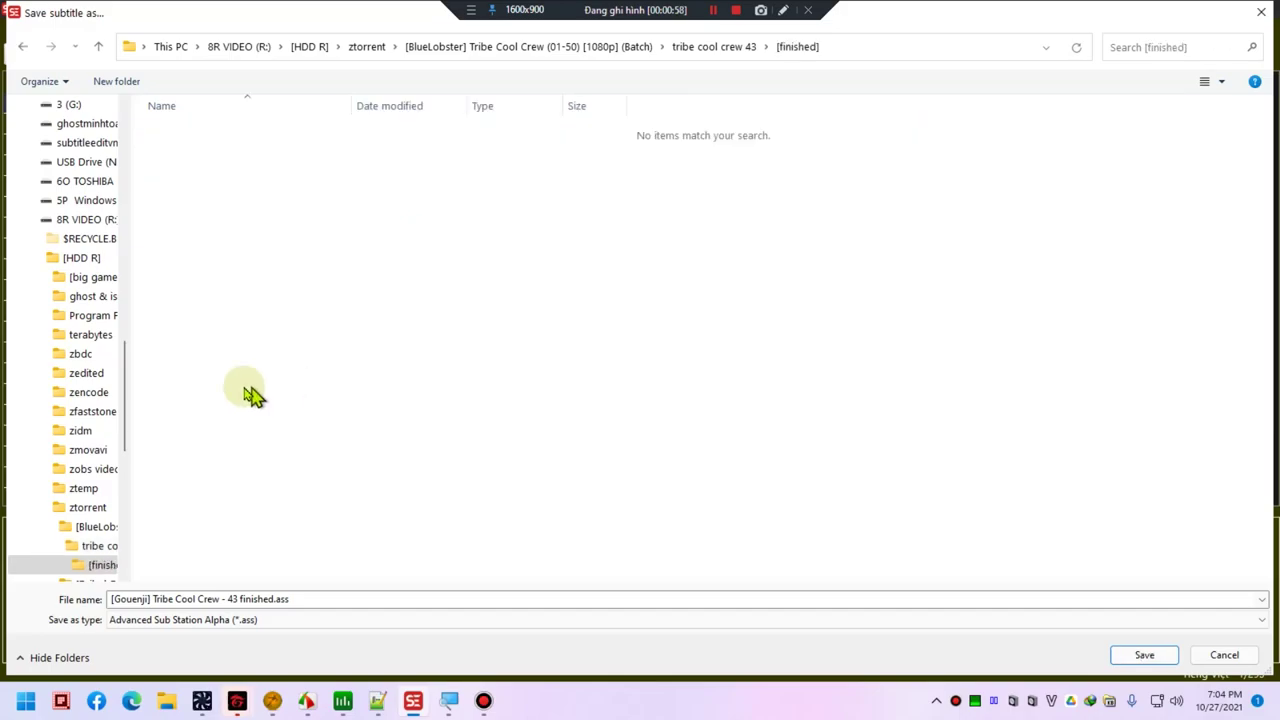
pyautogui.click(341, 598)
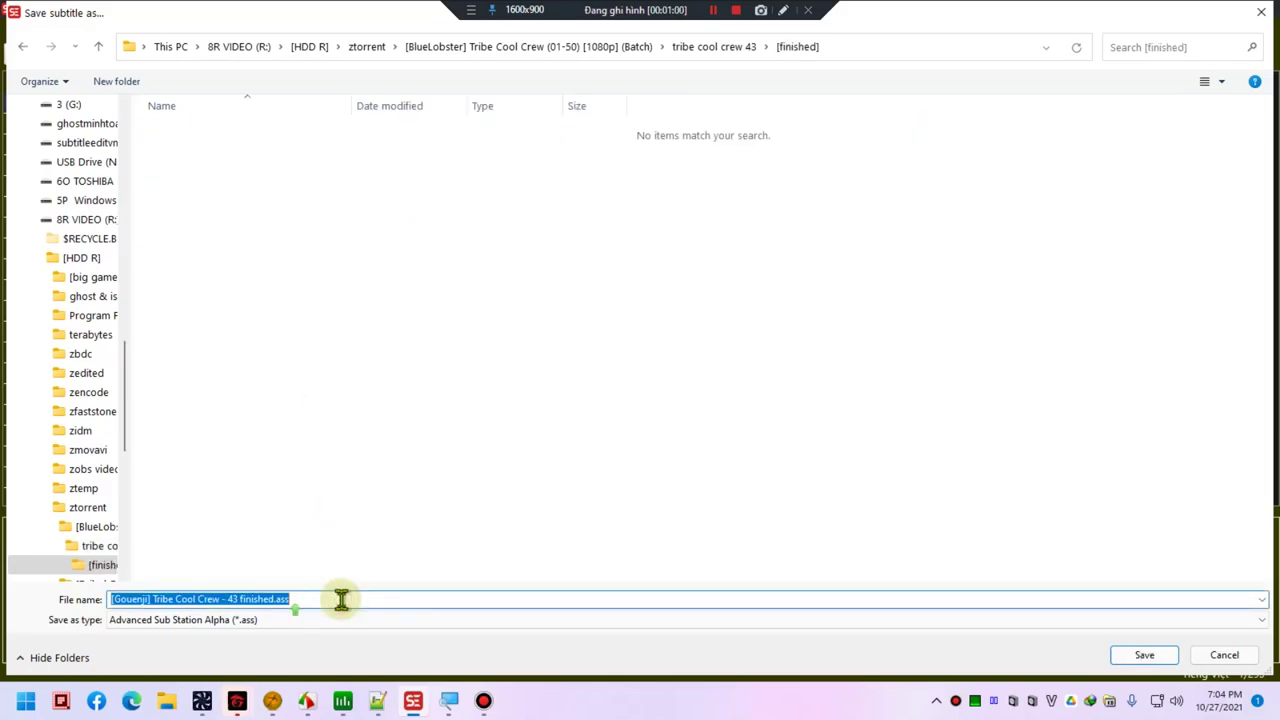
pyautogui.click(341, 598)
pyautogui.press('Return')
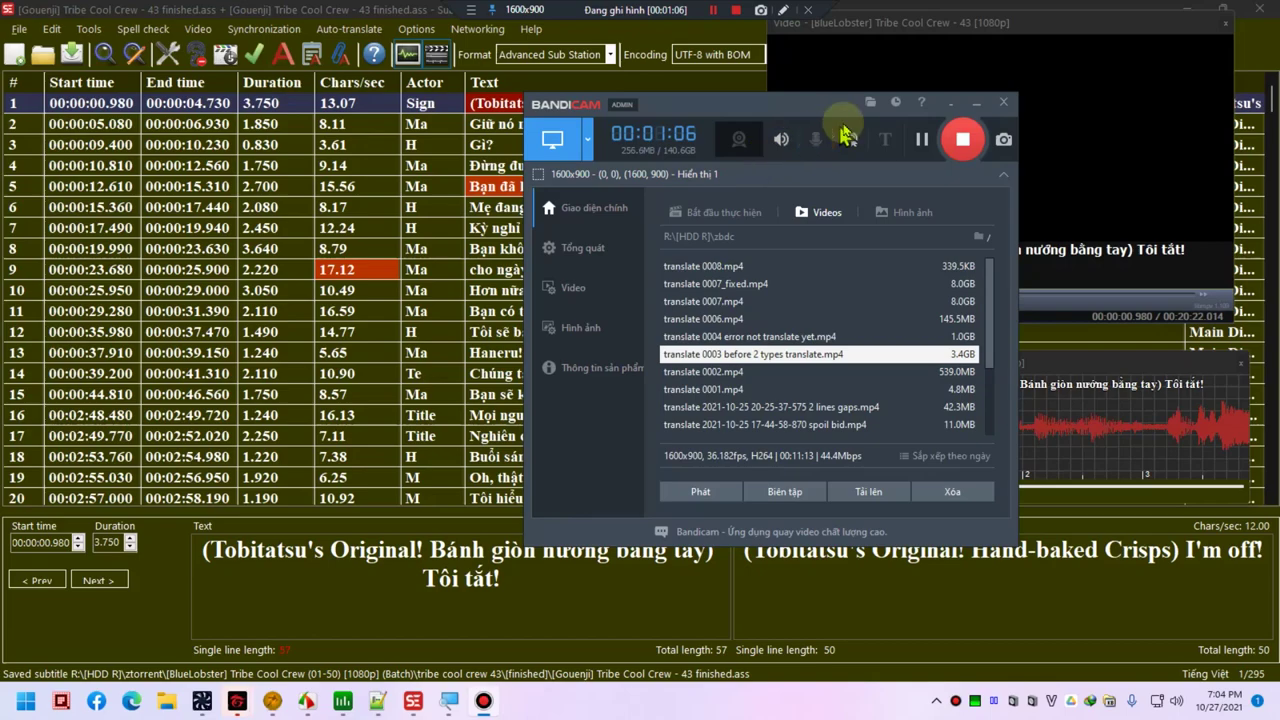
# - Minimise the screen recorder, switch to Notepad++ and read the simple translation note about working from the Google-translated subtitle
pyautogui.click(977, 107)
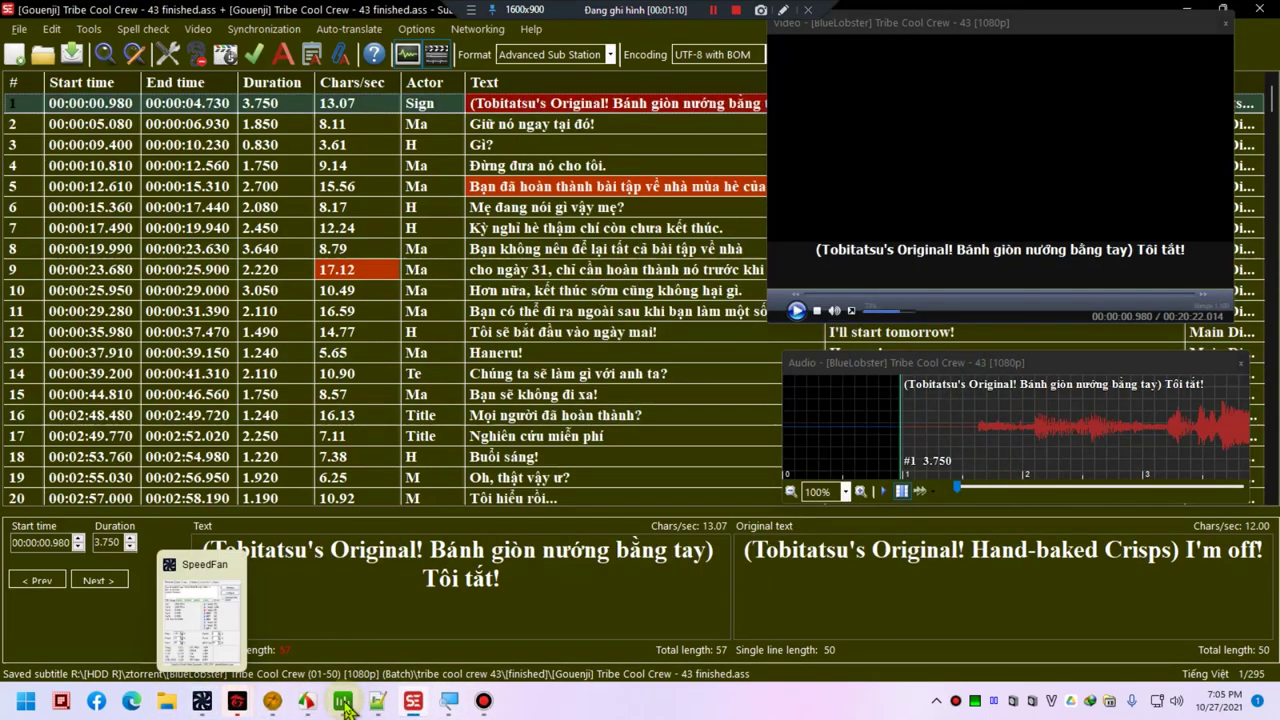
pyautogui.click(377, 702)
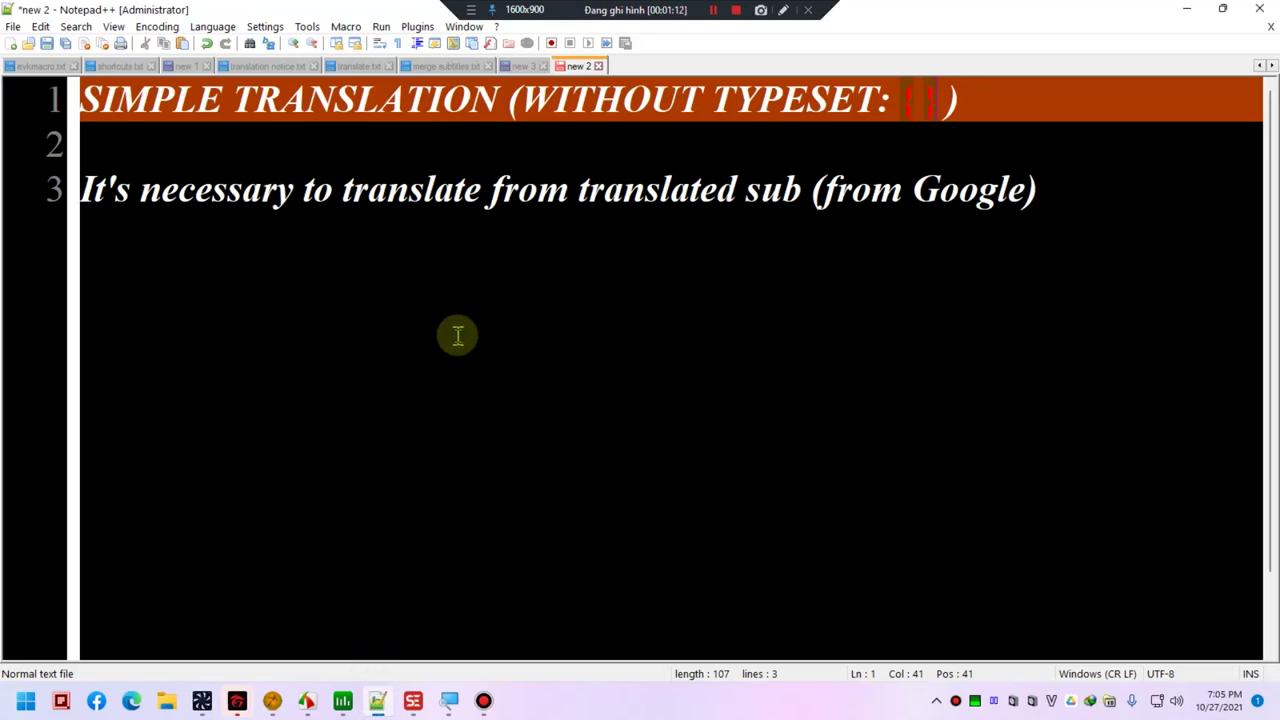
pyautogui.click(590, 192)
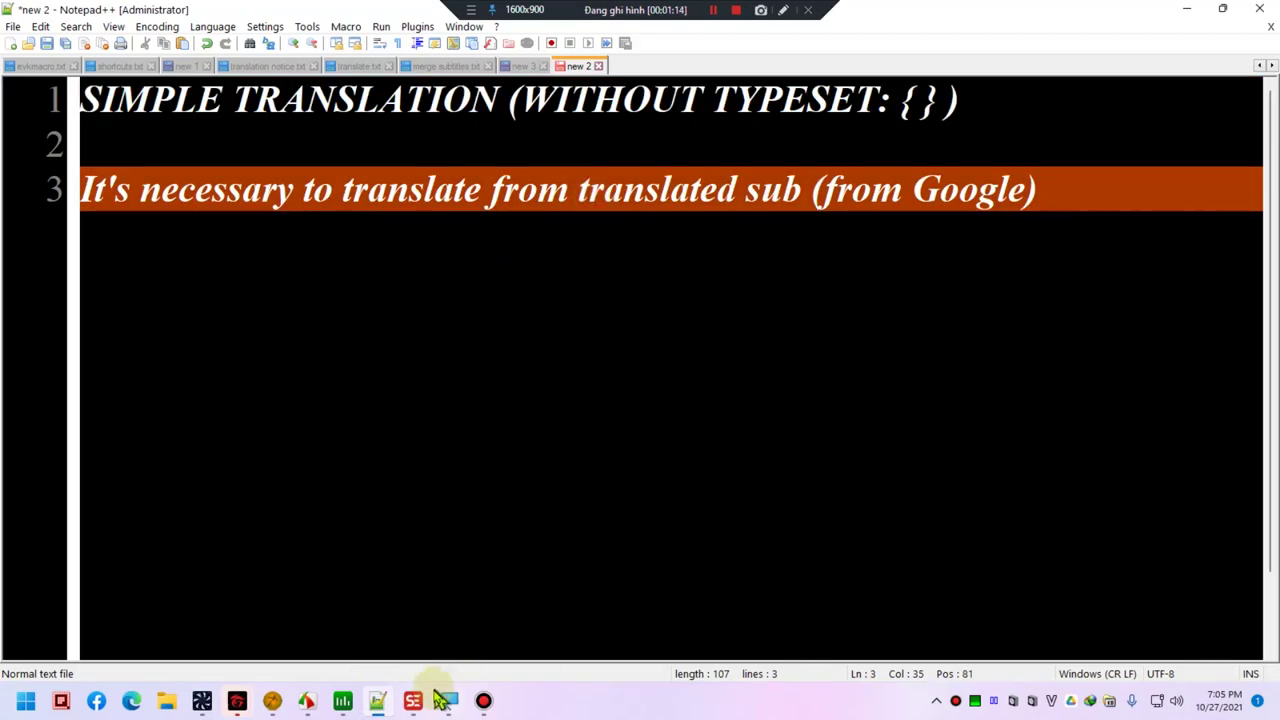
pyautogui.press('End')
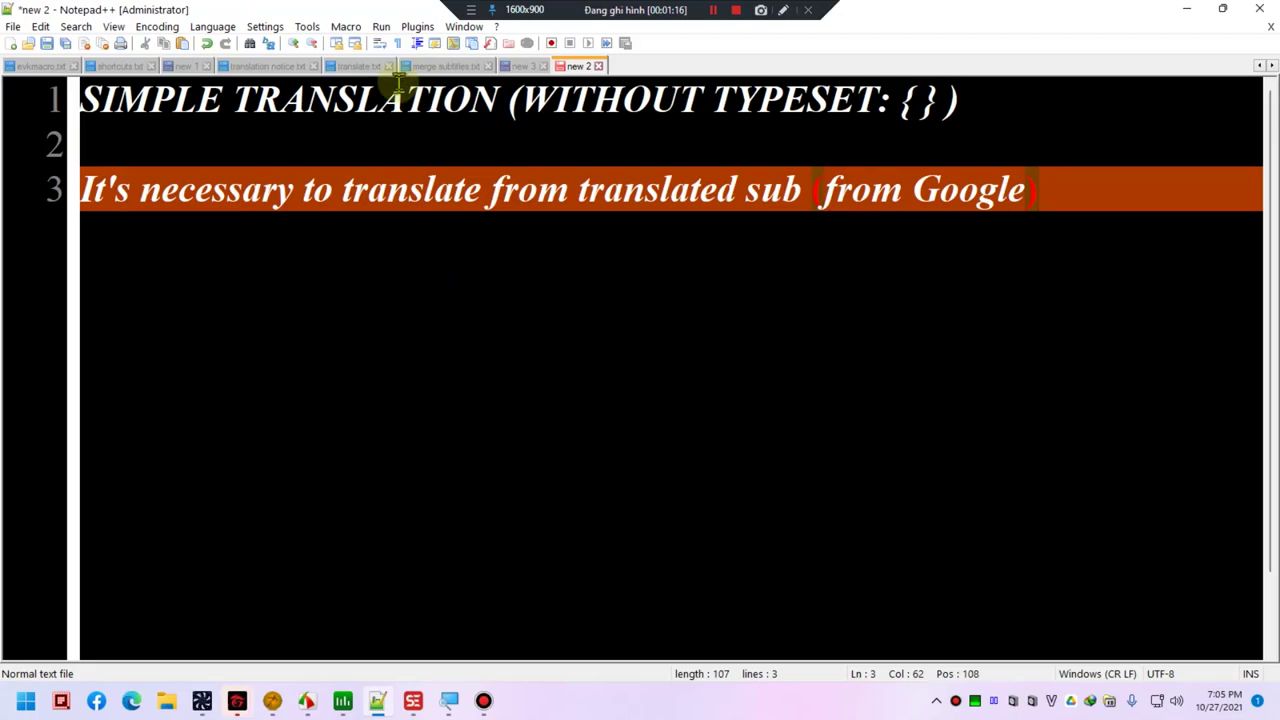
# - Review the simple (without typeset) item under "Translation" in translate.txt, and return to Subtitle Edit
pyautogui.click(352, 65)
pyautogui.scroll(-2, 384, 264)
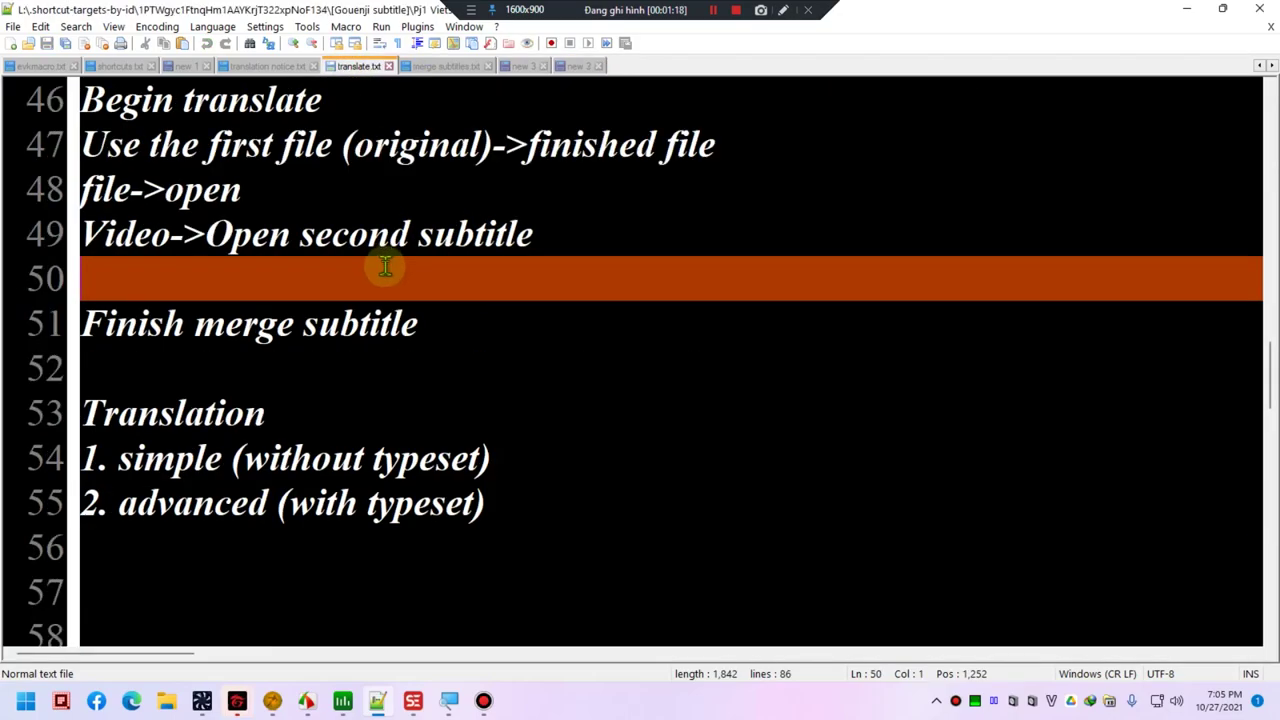
pyautogui.scroll(-2, 388, 268)
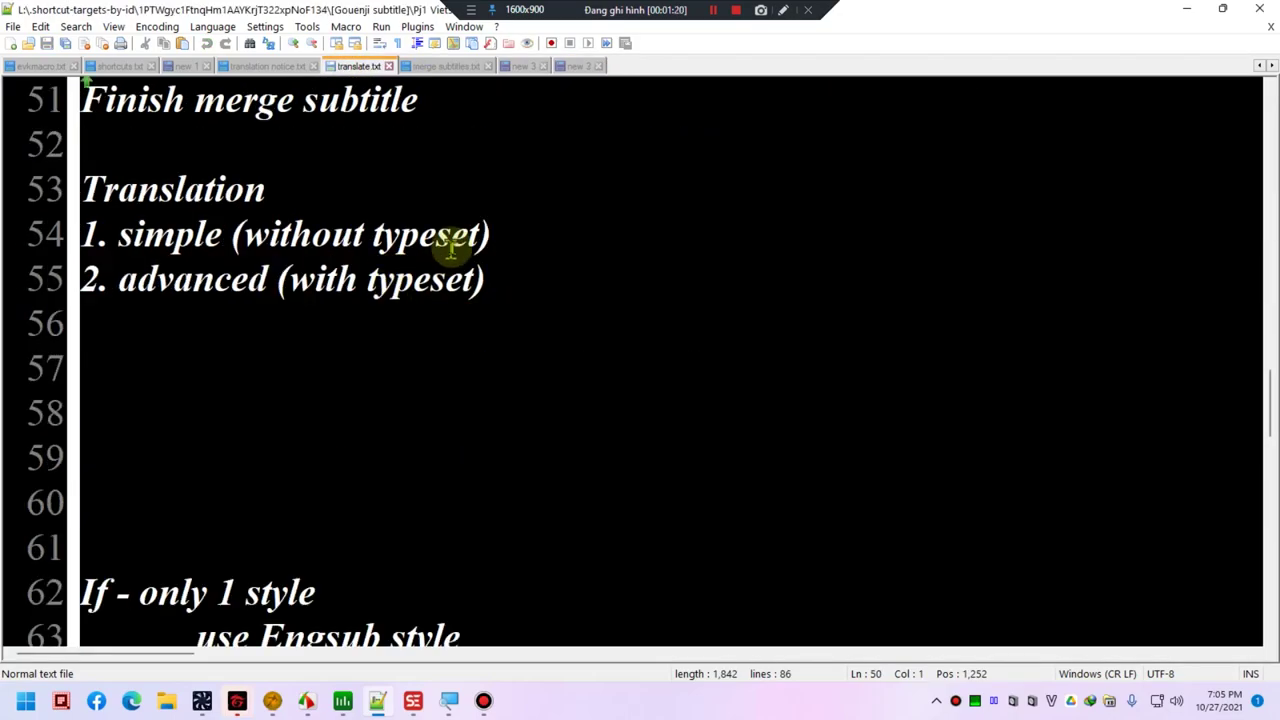
pyautogui.moveTo(503, 243); pyautogui.dragTo(245, 240)
pyautogui.click(352, 230)
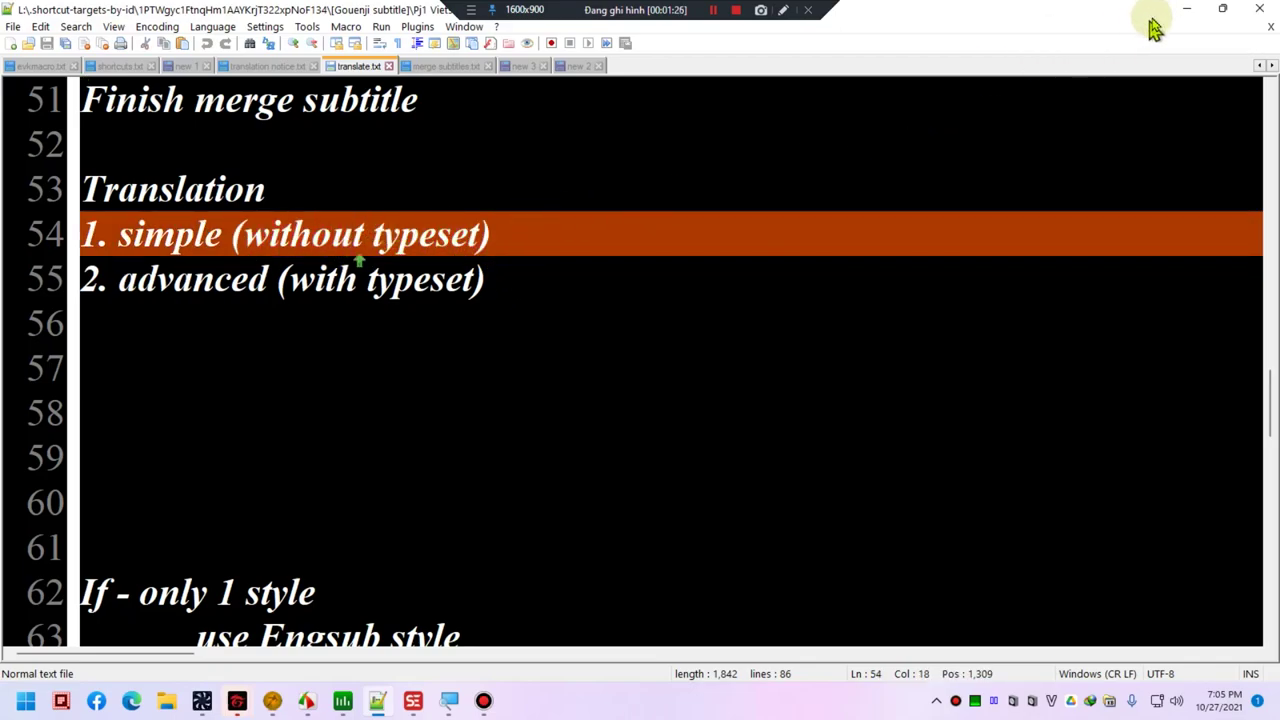
pyautogui.click(1190, 14)
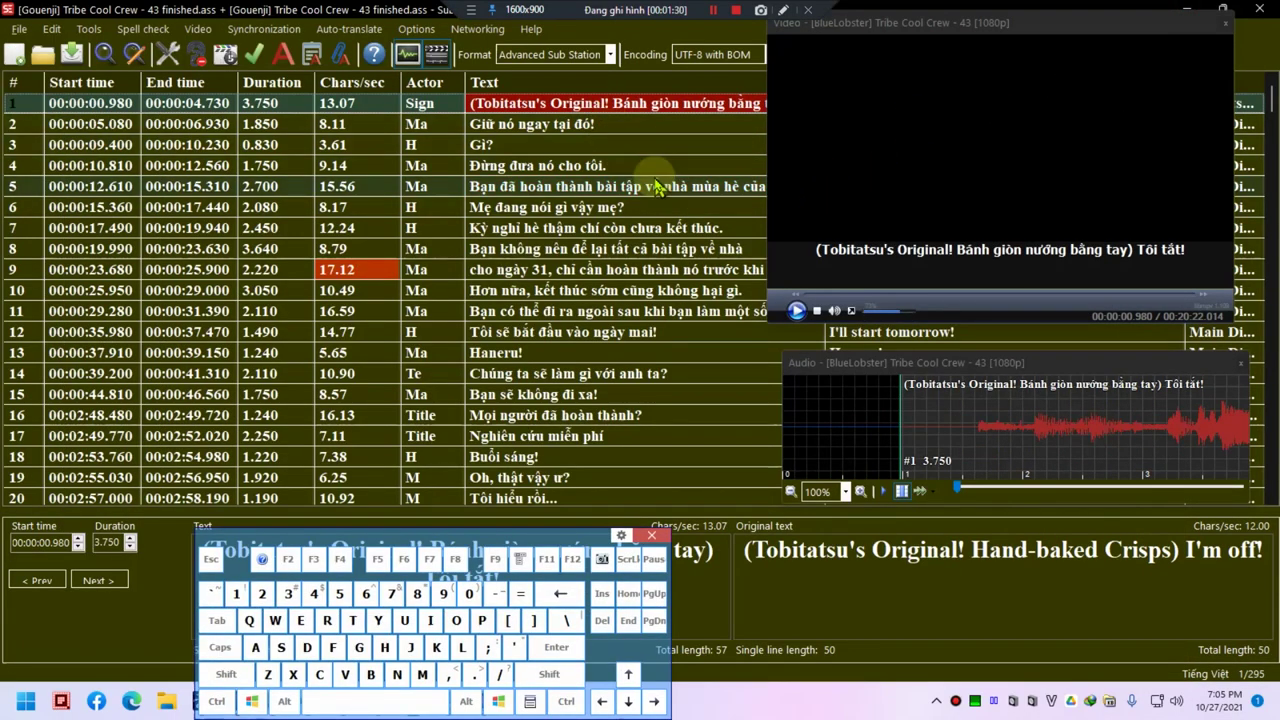
# - Open "[BlueLobster] Tribe Cool Crew - 43 [1080p] draft Vietnamese.ass" as the second subtitle on the video
pyautogui.click(545, 123)
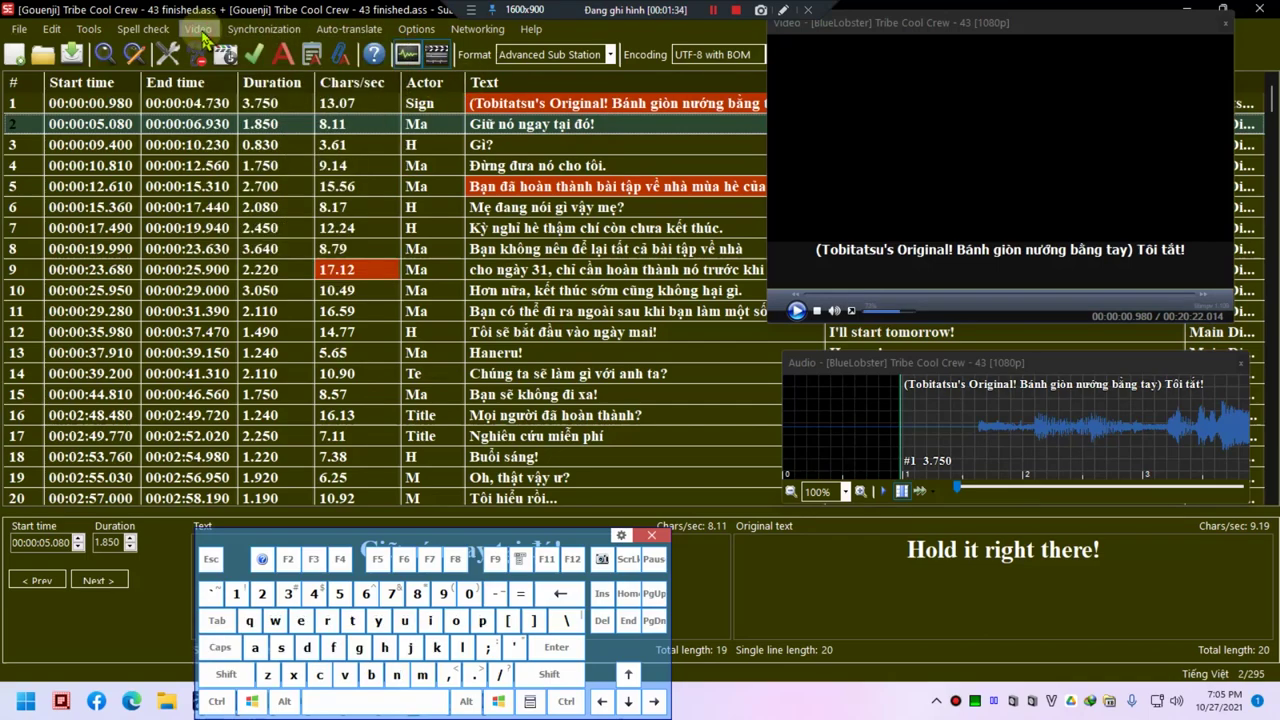
pyautogui.click(199, 29)
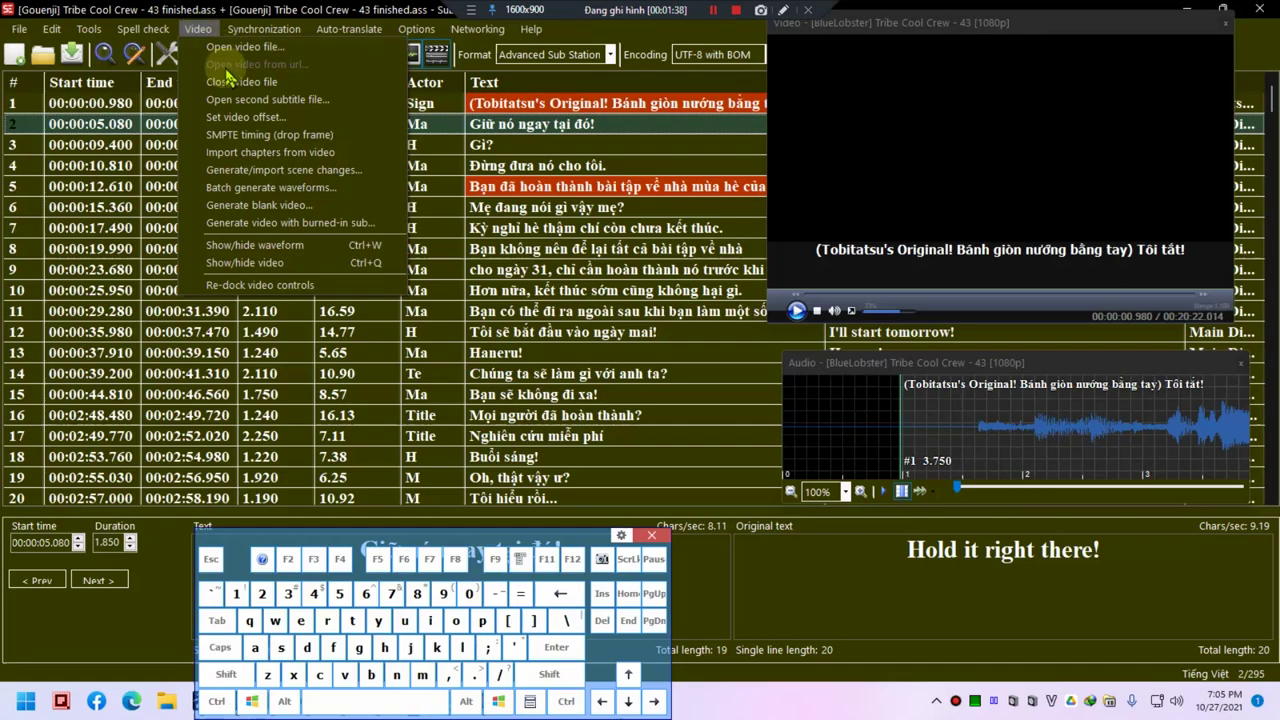
pyautogui.click(276, 108)
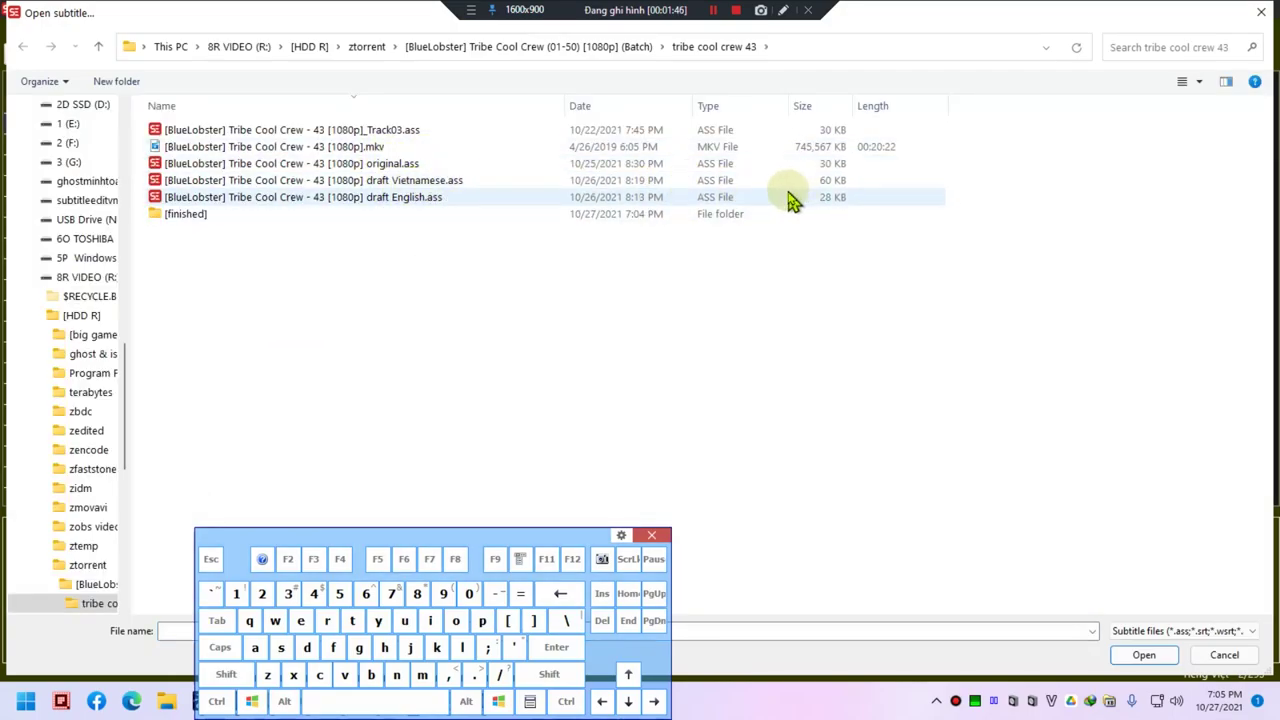
pyautogui.doubleClick(475, 190)
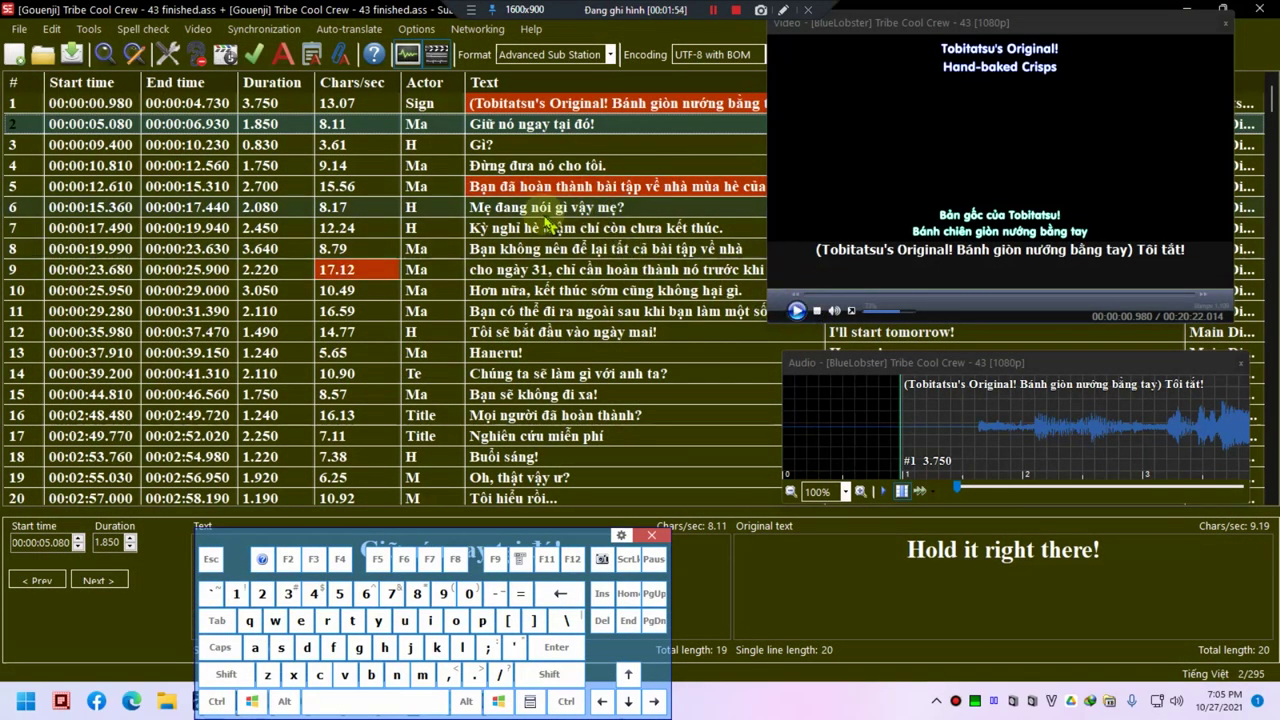
# - Compare the Vietnamese text of lines 22 and 23 with the draft subtitle overlaid in the video, moving the on-screen keyboard aside
pyautogui.scroll(-5, 340, 262)
pyautogui.click(340, 290)
pyautogui.click(337, 251)
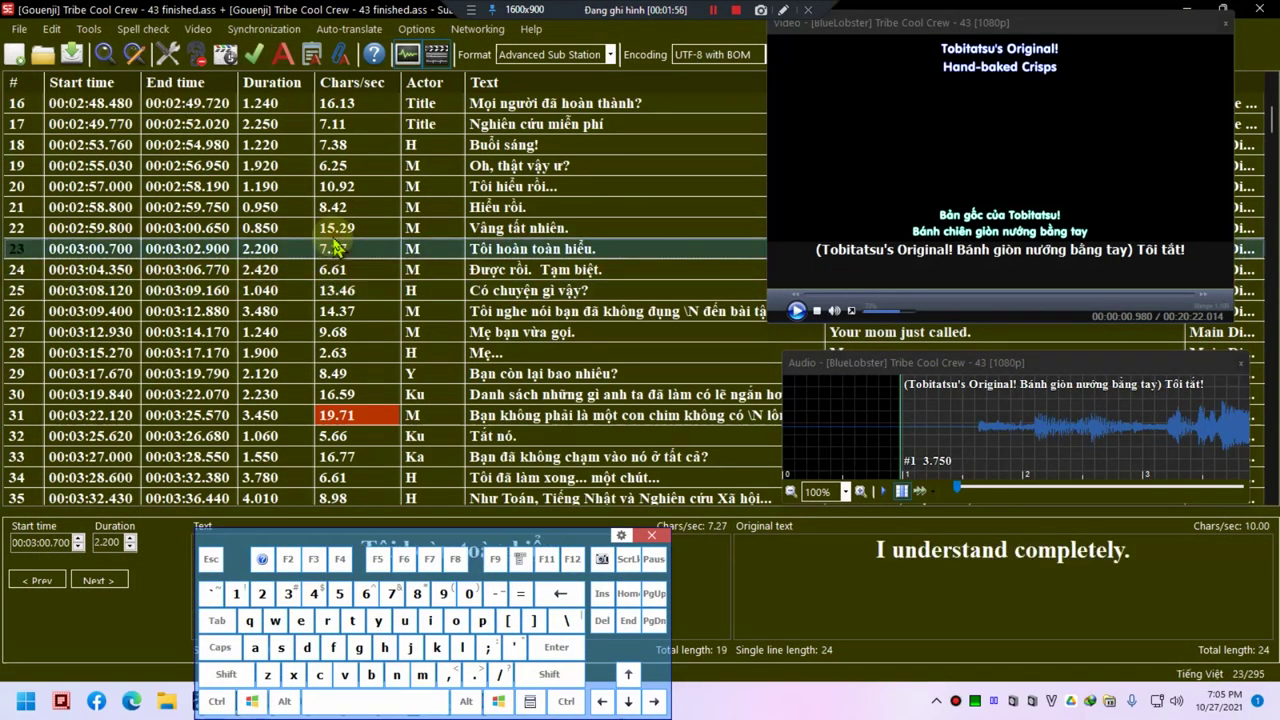
pyautogui.click(334, 234)
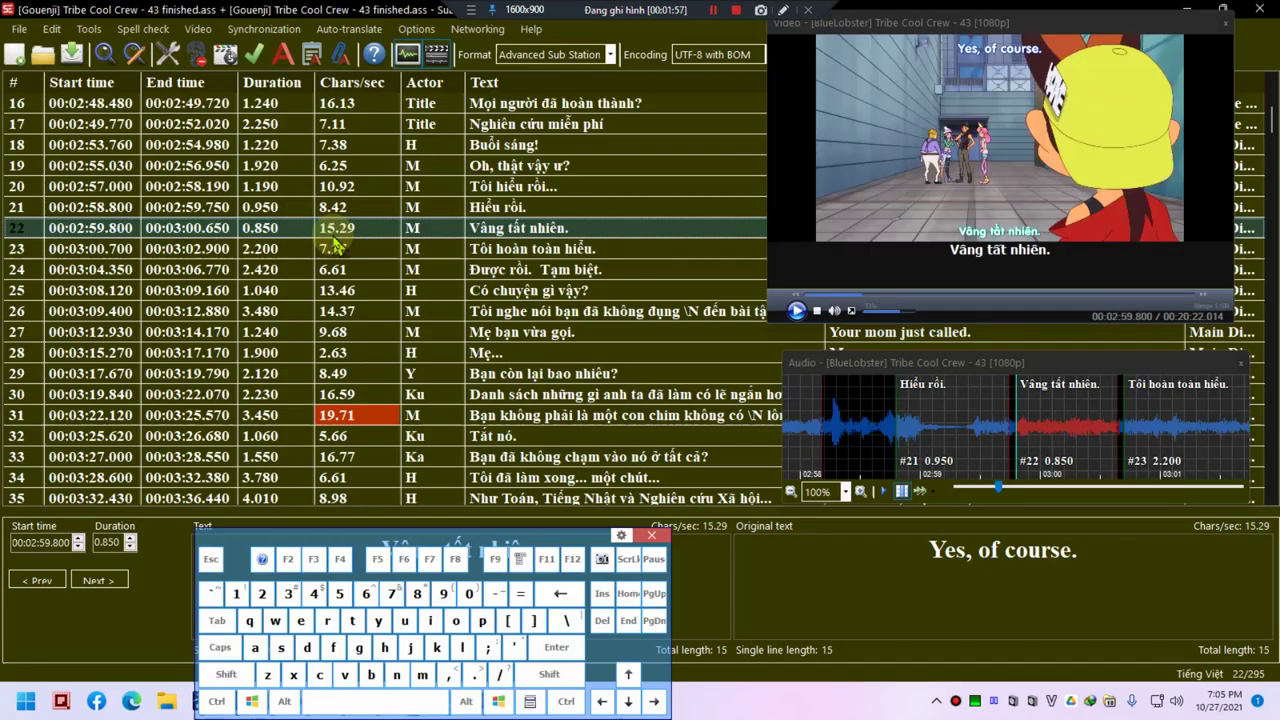
pyautogui.moveTo(456, 536); pyautogui.dragTo(450, 290)
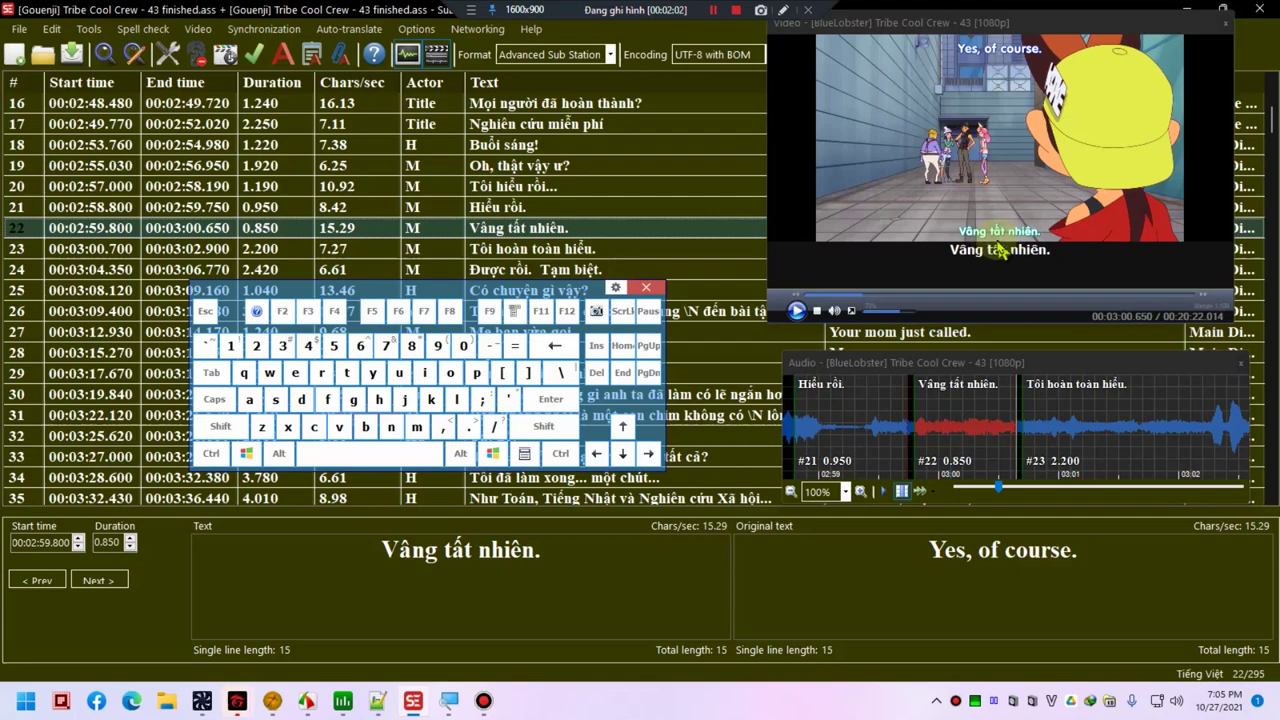
pyautogui.hotkey('alt', 'Down')
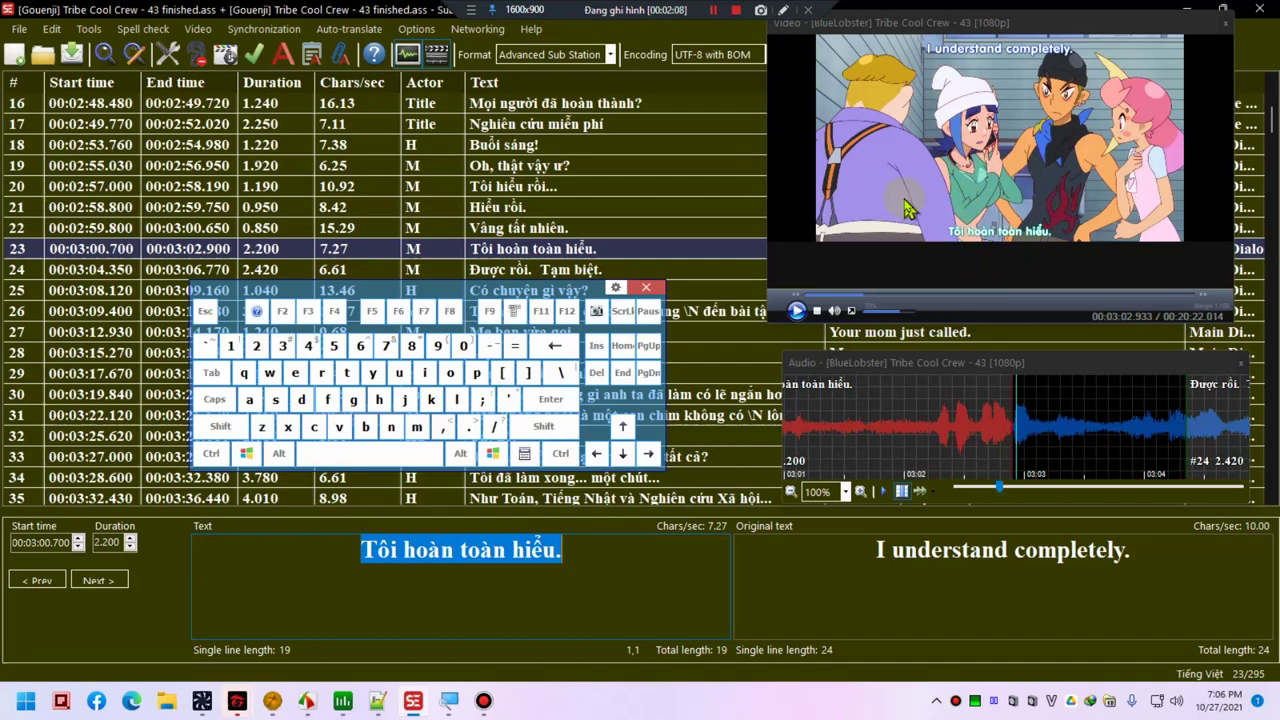
# - Save the translation and open "[BlueLobster] Tribe Cool Crew - 43 [1080p] original.ass" as the second subtitle instead
pyautogui.hotkey('ctrl', 's')
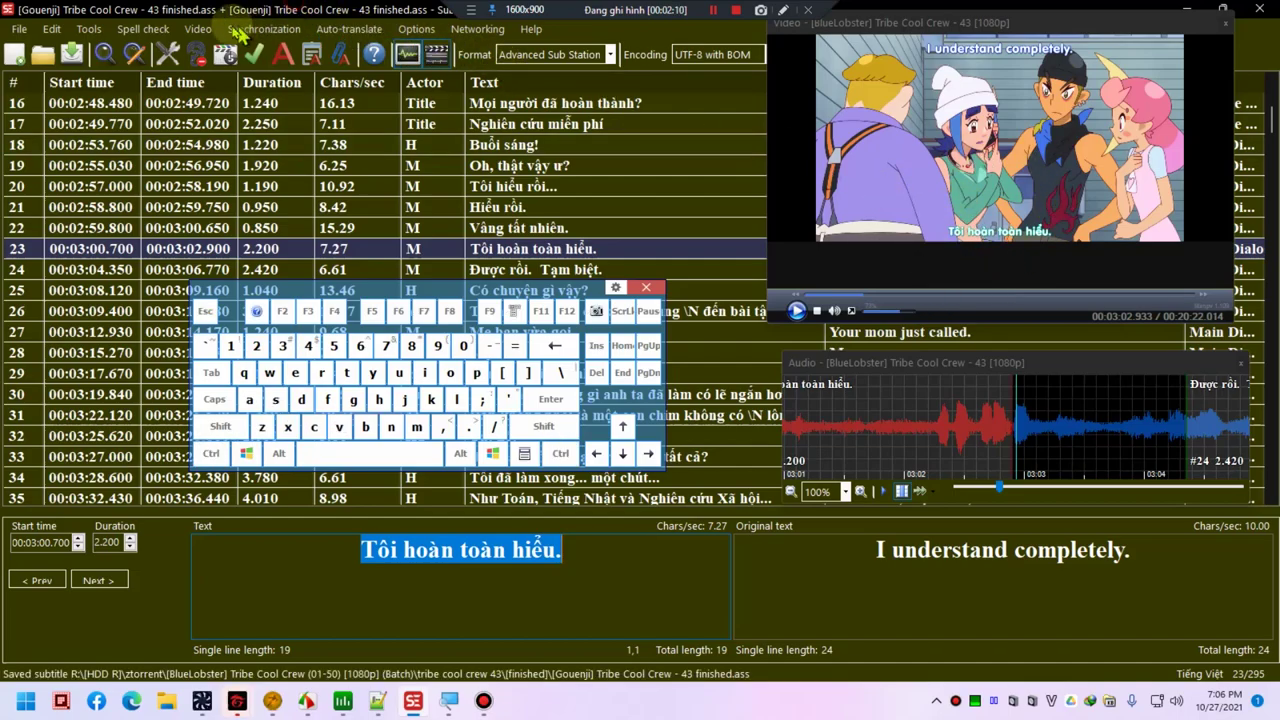
pyautogui.click(210, 29)
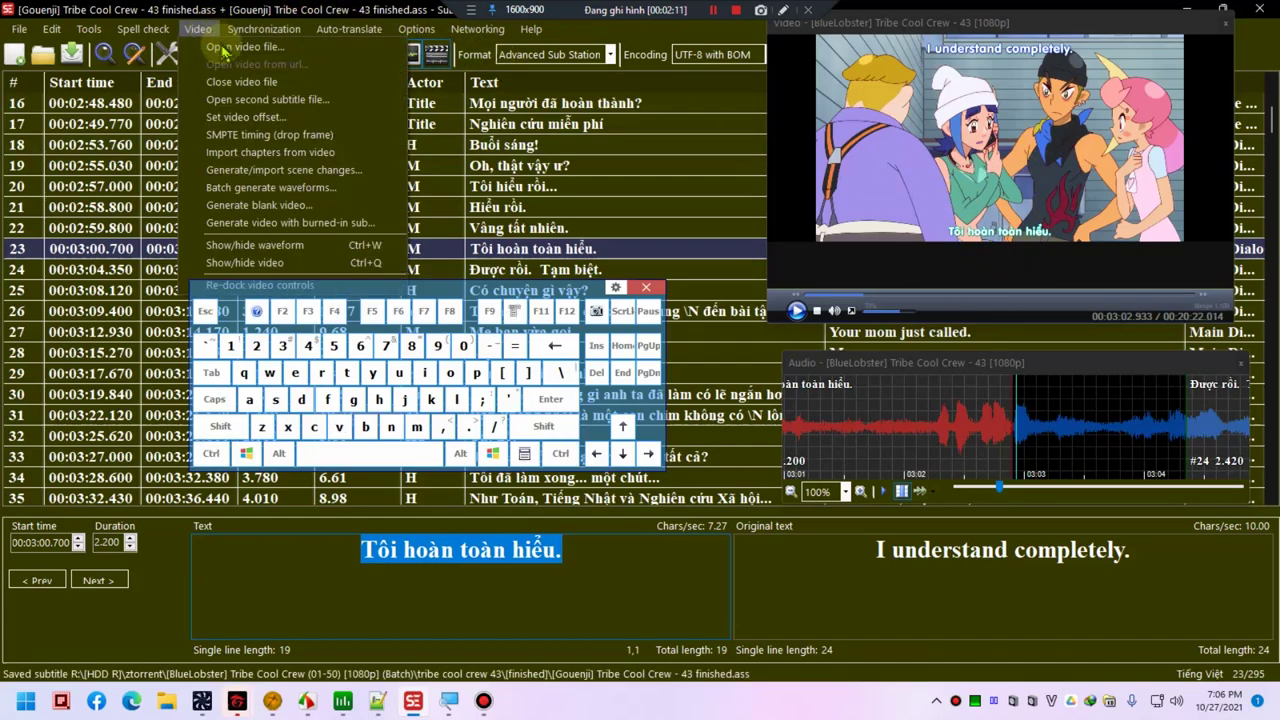
pyautogui.click(279, 104)
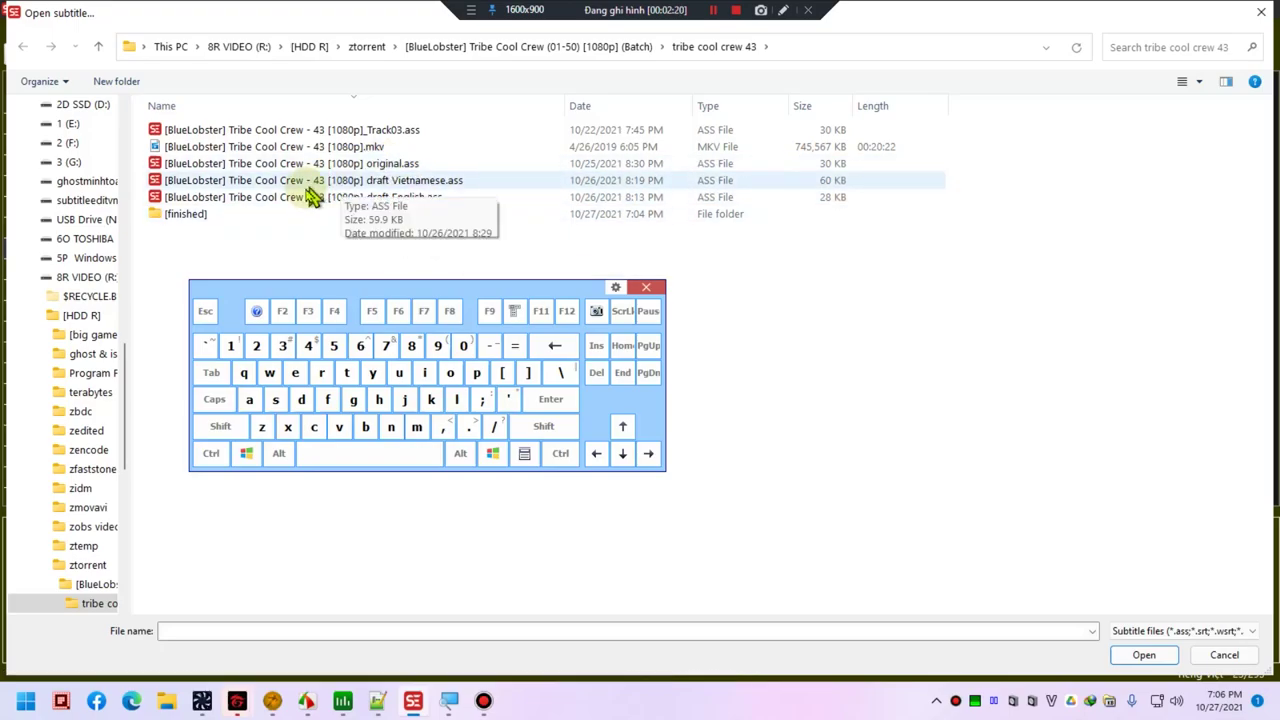
pyautogui.click(279, 216)
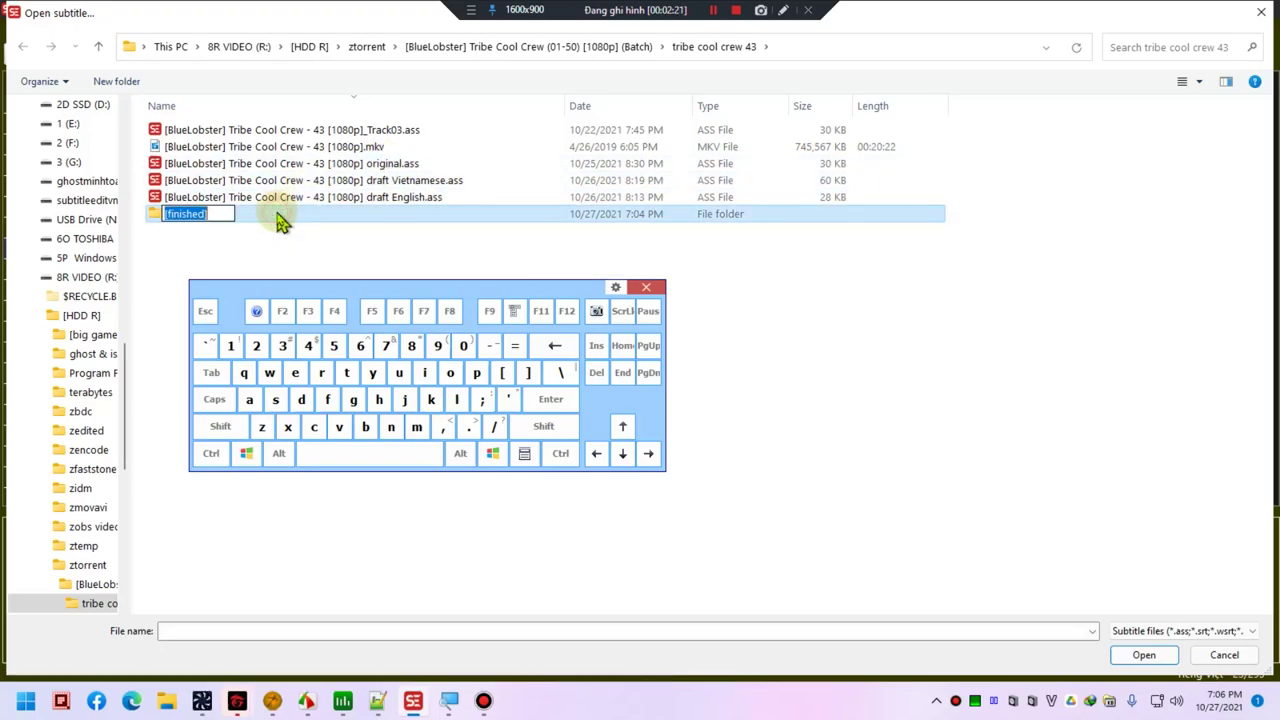
pyautogui.click(394, 246)
pyautogui.doubleClick(408, 168)
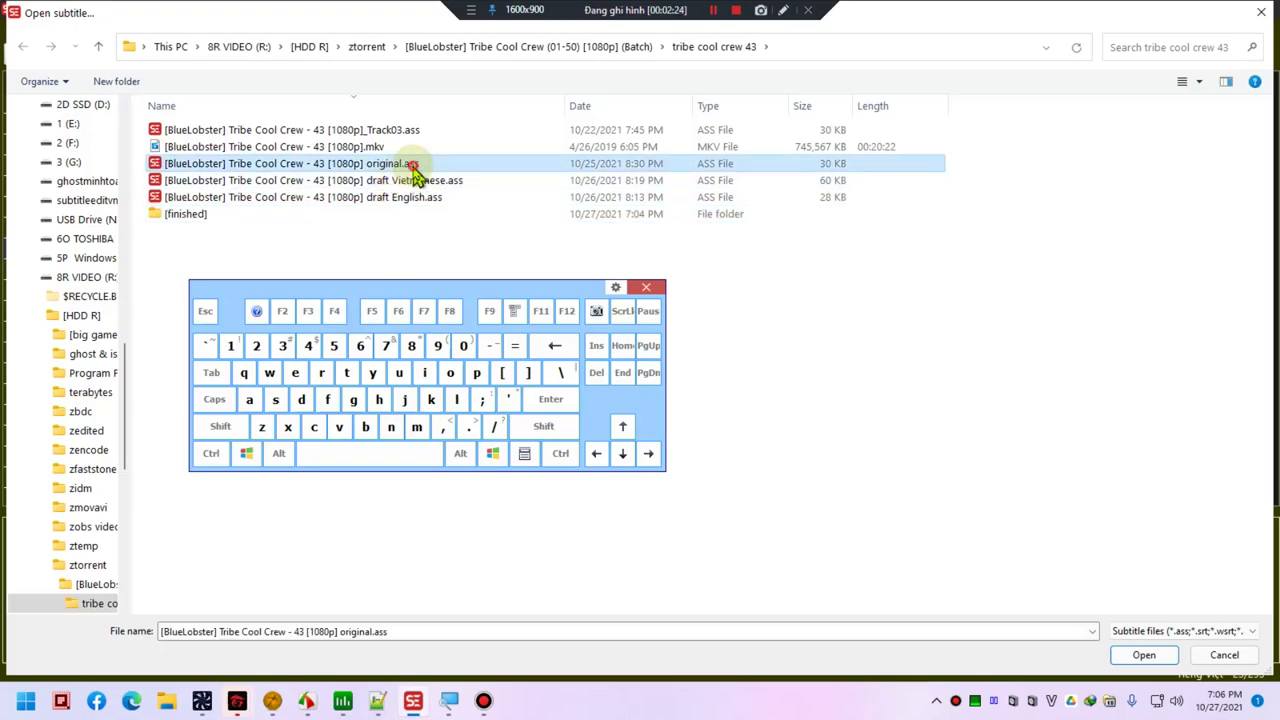
pyautogui.click(374, 312)
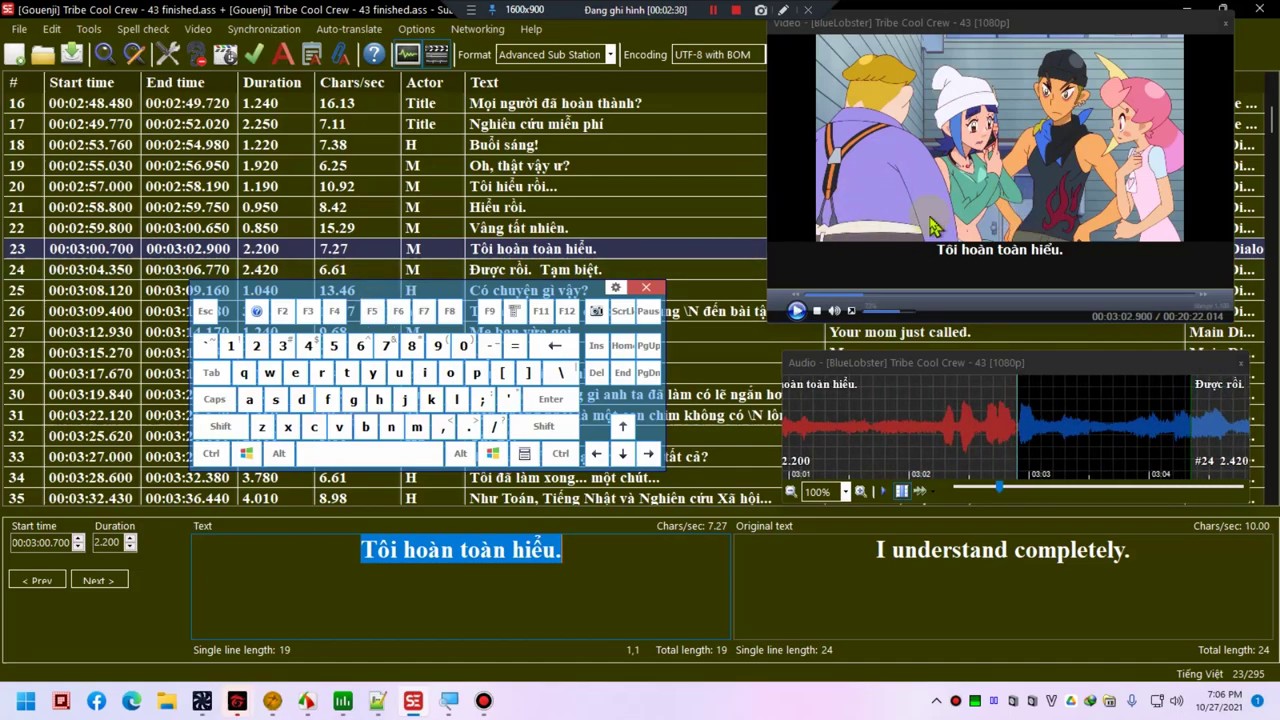
# - Move to line 24 and open "[BlueLobster] Tribe Cool Crew - 43 [1080p] draft Vietnamese.ass" as the second subtitle on the video
pyautogui.hotkey('alt', 'Down')
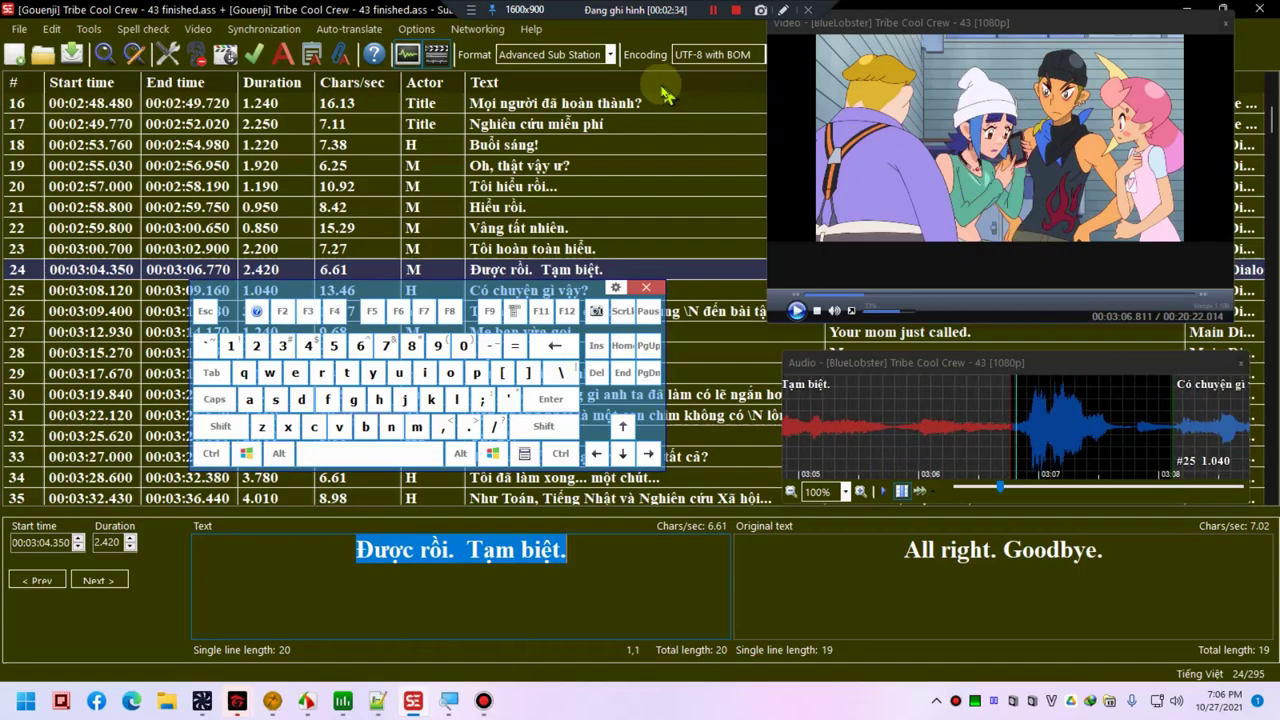
pyautogui.click(197, 29)
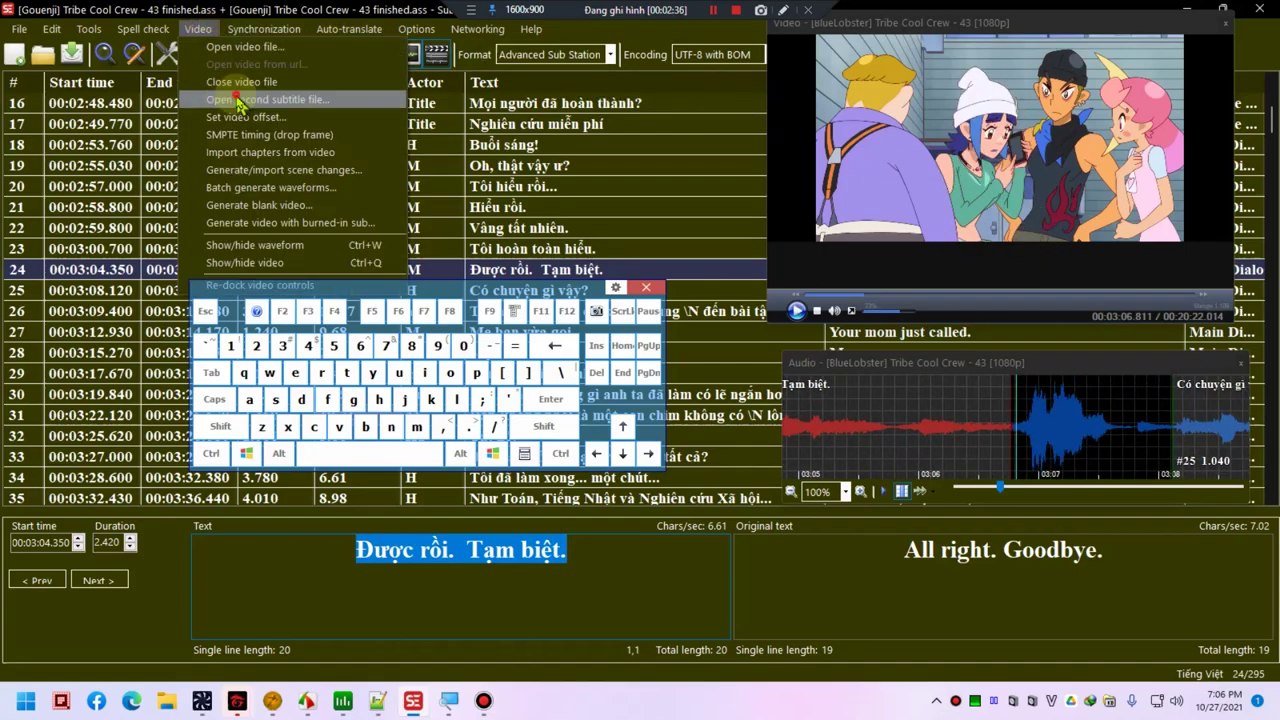
pyautogui.click(238, 101)
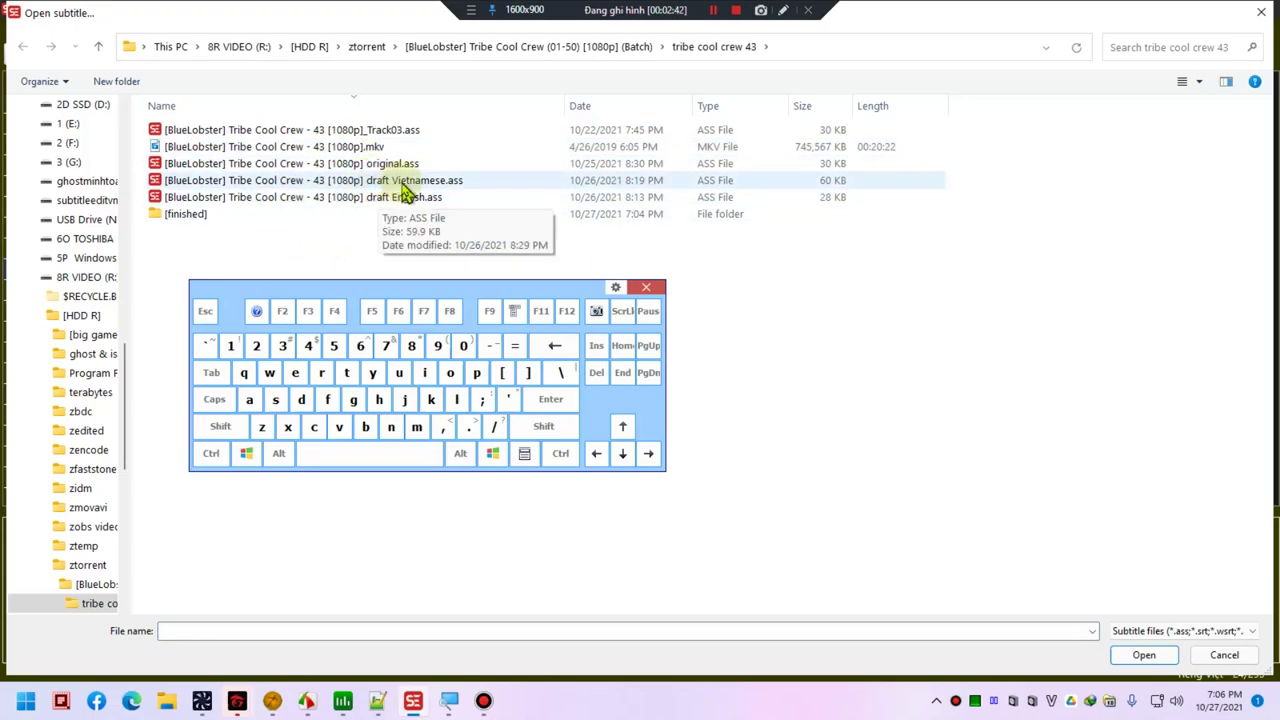
pyautogui.click(500, 192)
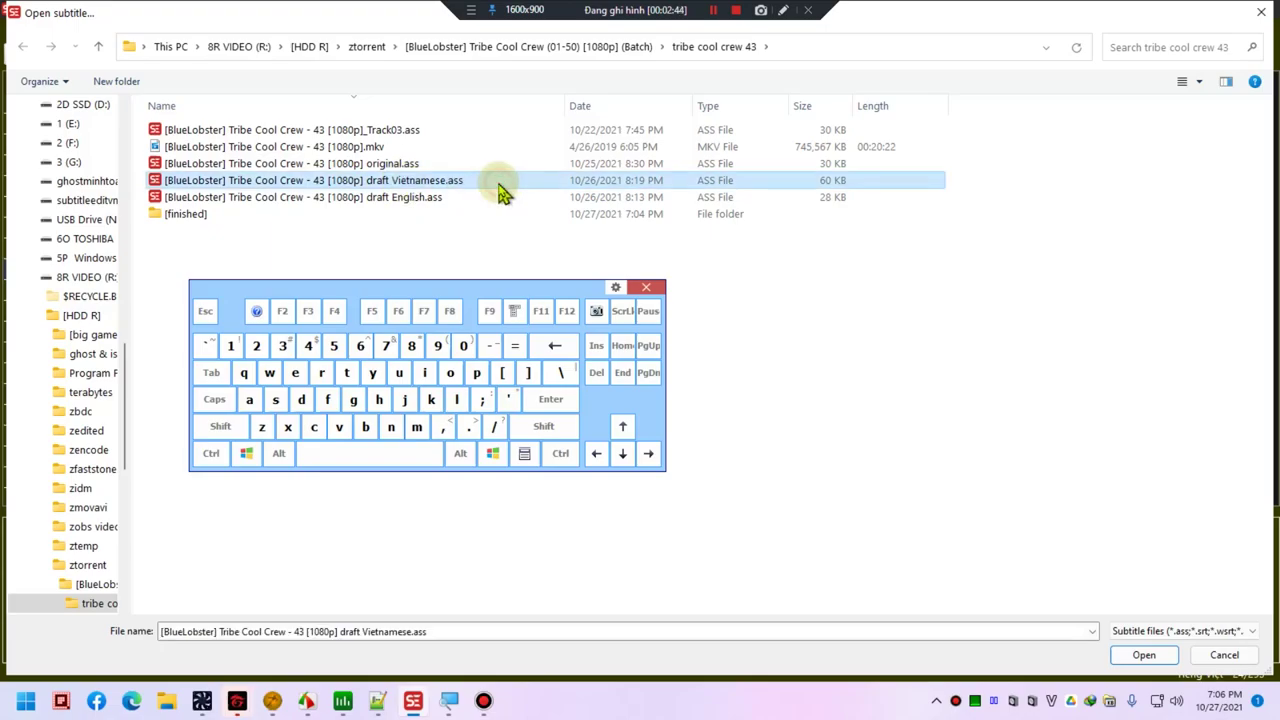
pyautogui.doubleClick(500, 192)
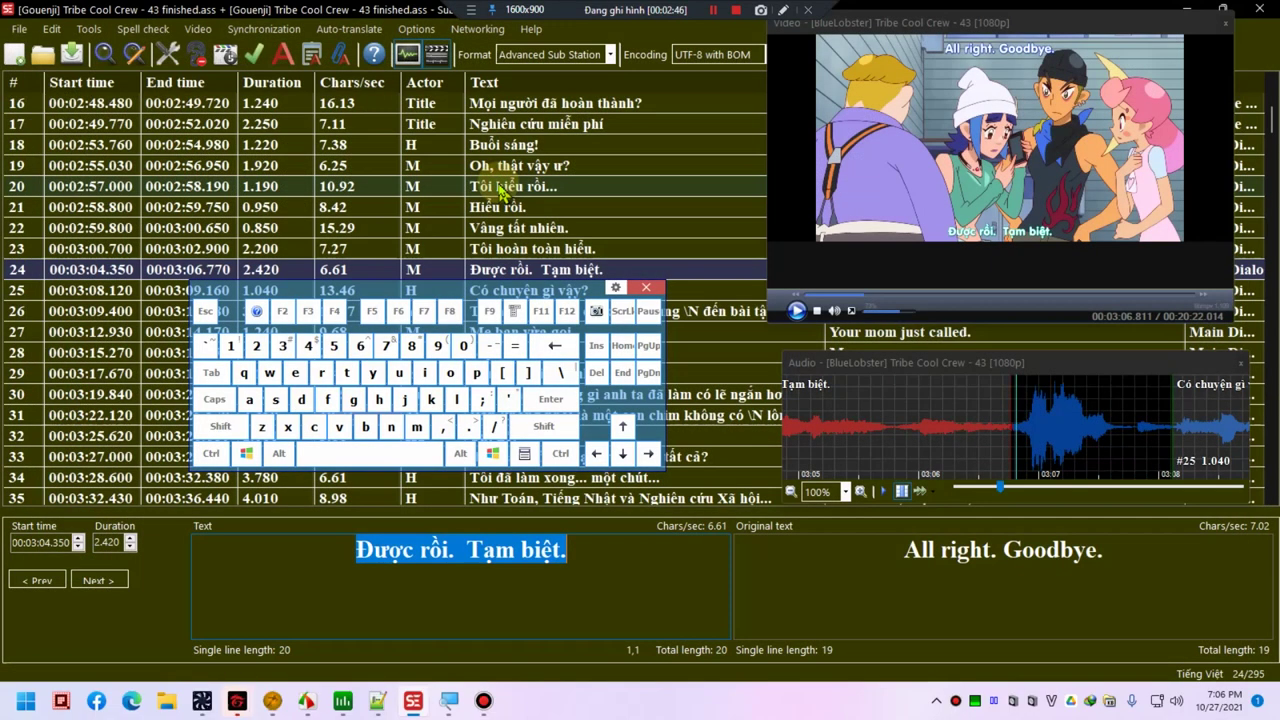
# - Compare the Vietnamese text of lines 21 and 40 with the bilingual draft overlaid on the video, playing line 40
pyautogui.click(565, 205)
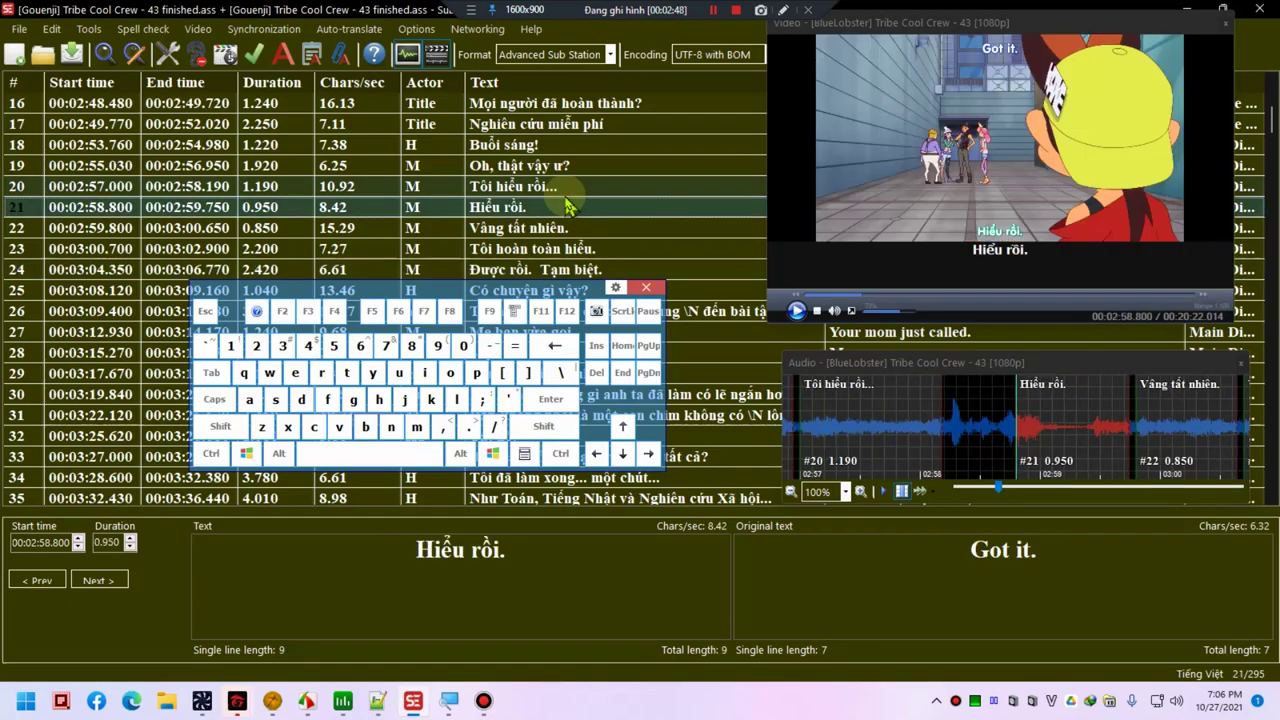
pyautogui.scroll(-7, 620, 185)
pyautogui.click(590, 188)
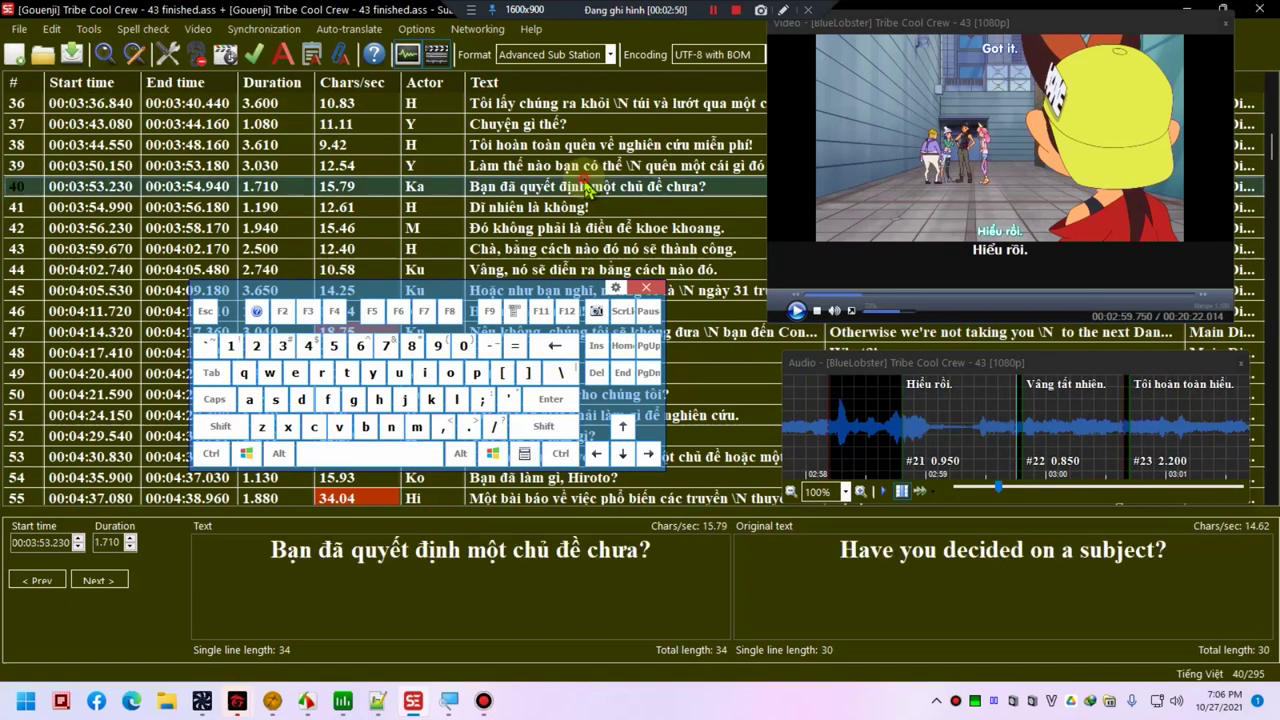
pyautogui.doubleClick(590, 188)
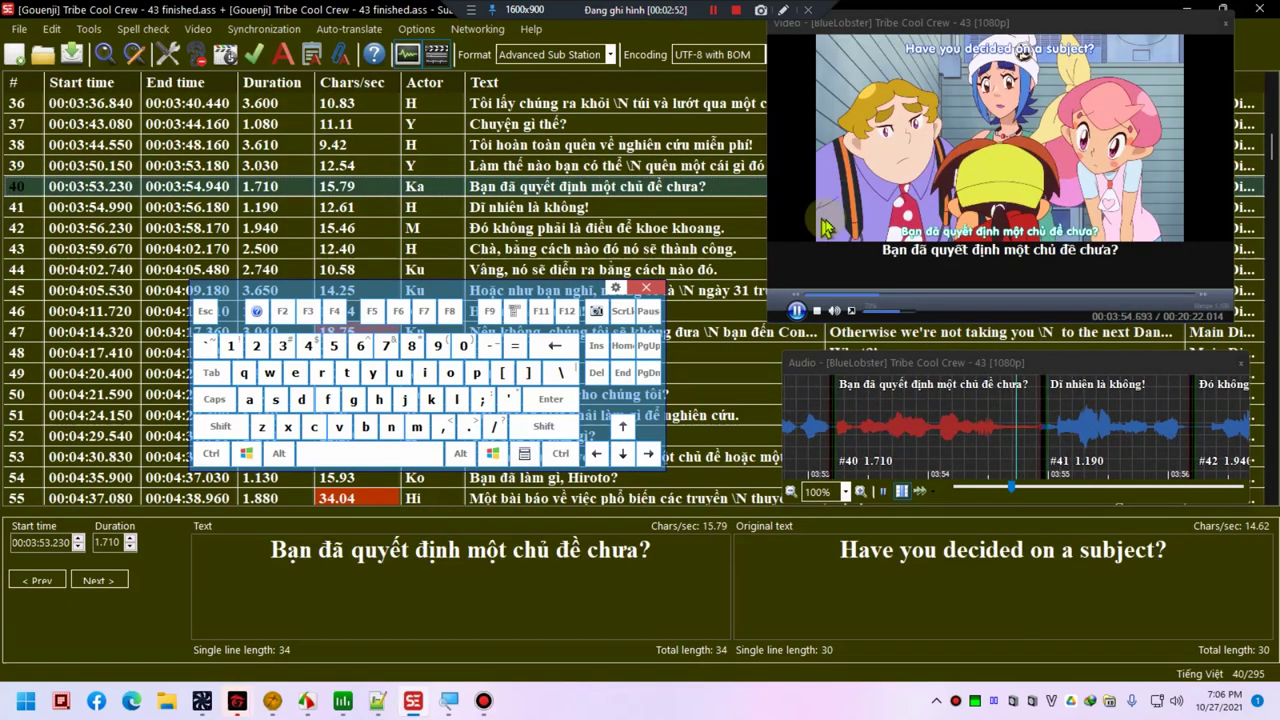
pyautogui.scroll(7, 630, 197)
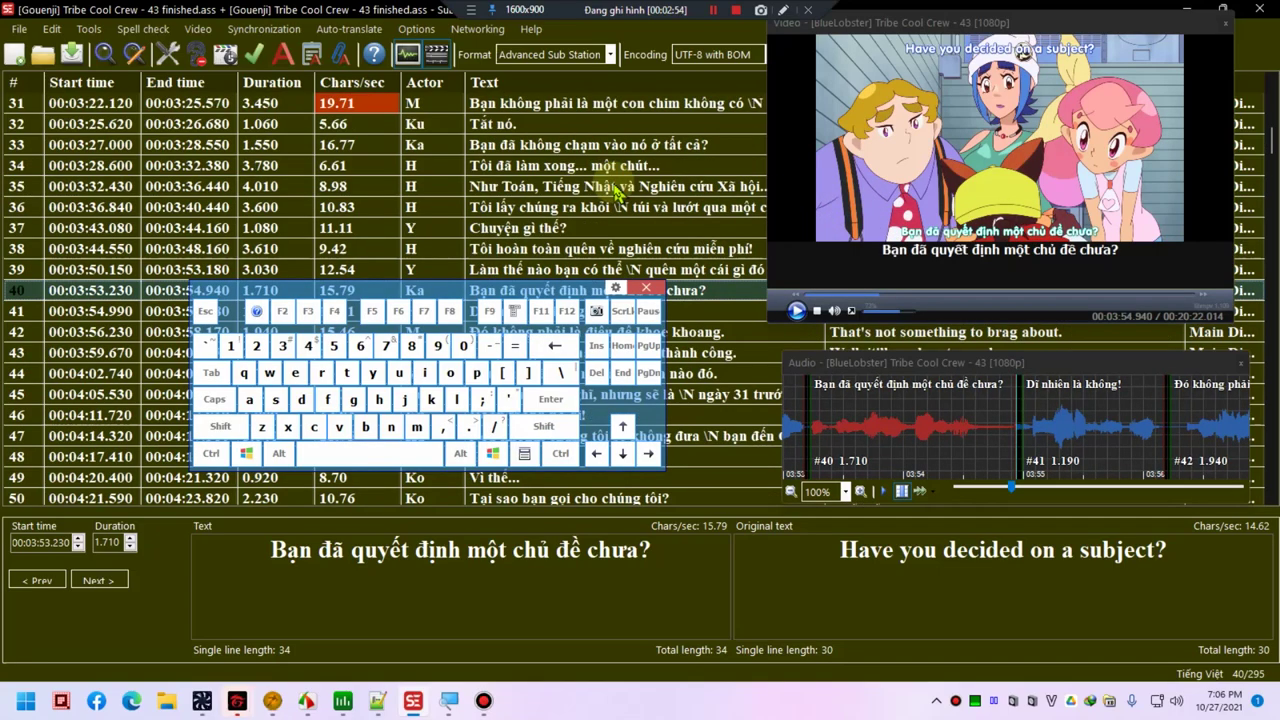
# - Switch to Notepad++, open the "new 2" note and add two line breaks in it
pyautogui.click(628, 192)
pyautogui.press('super+Tab')
pyautogui.click(608, 190)
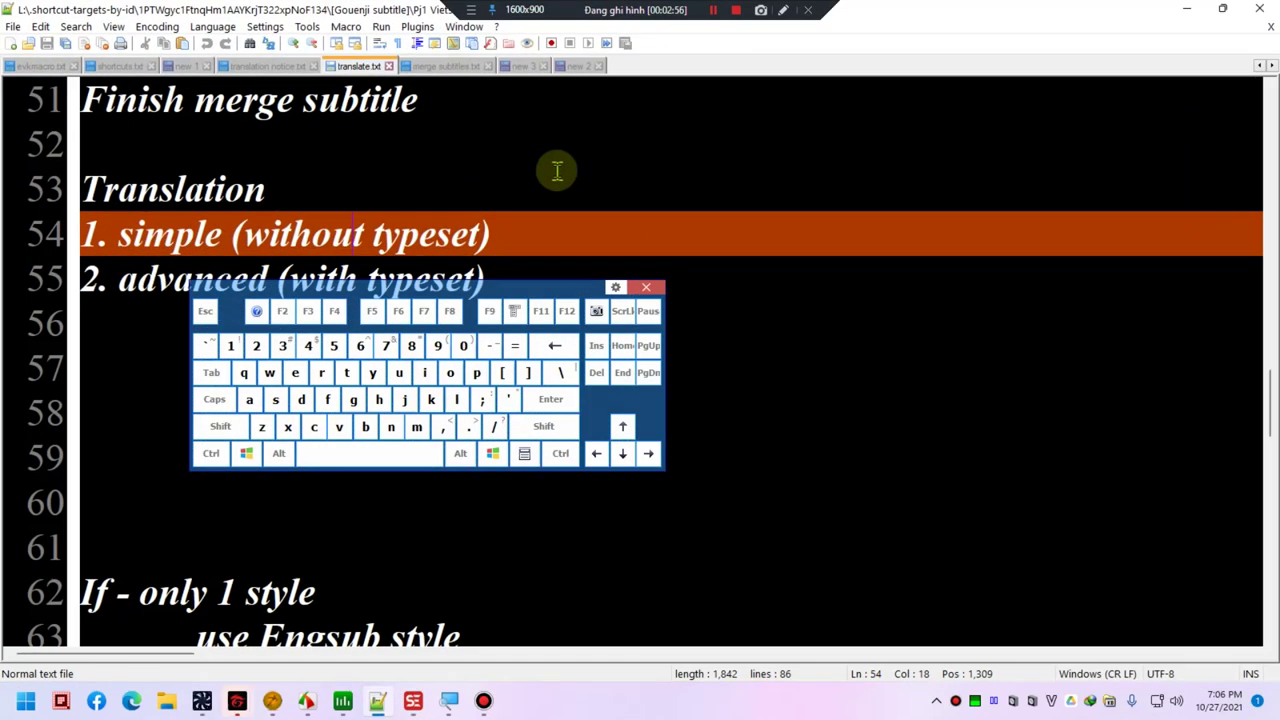
pyautogui.click(570, 68)
pyautogui.click(1040, 190)
pyautogui.press('Return')
pyautogui.press('Return')
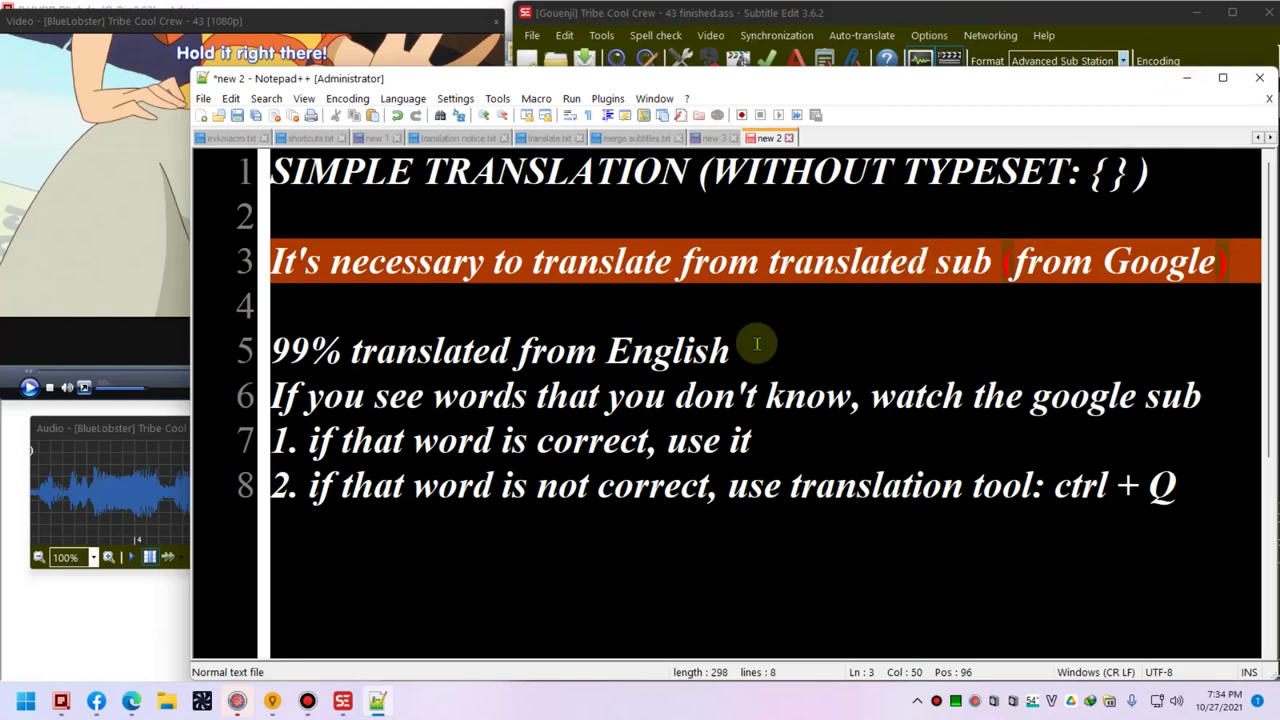
# - Review the simple-translation notes on translating from English and handling unknown words, and return to Subtitle Edit
pyautogui.click(692, 345)
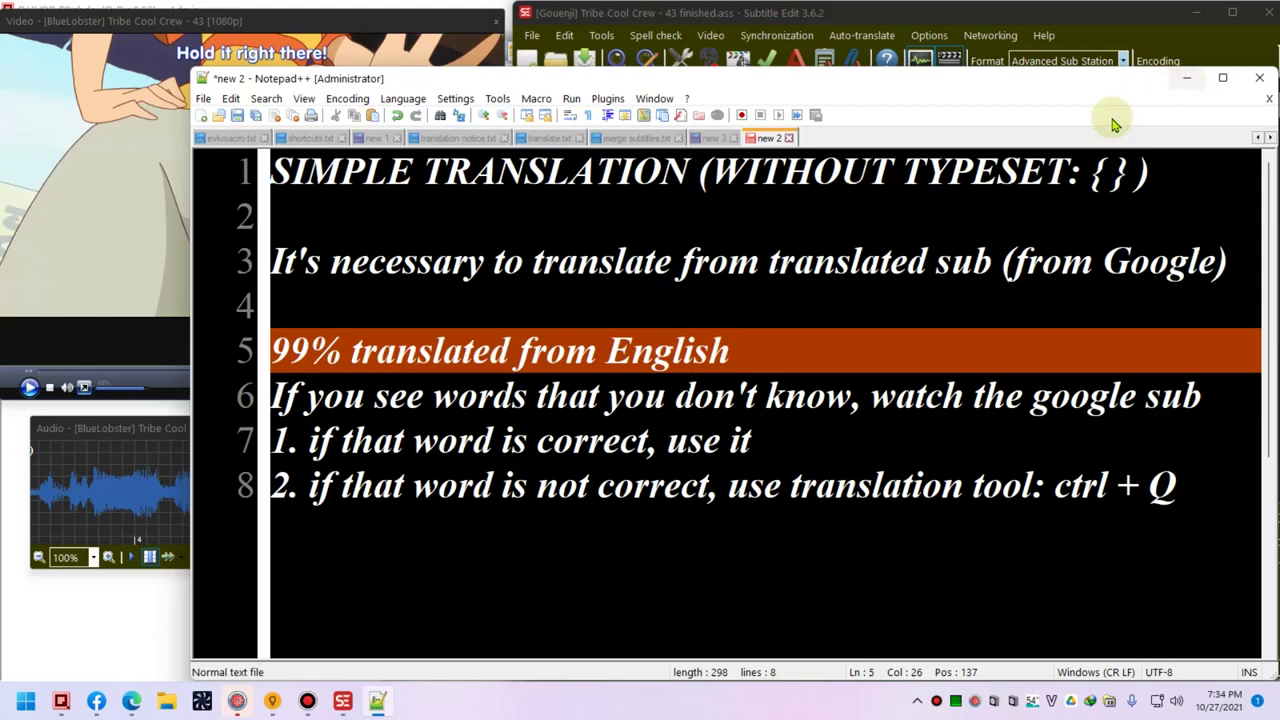
pyautogui.moveTo(803, 400); pyautogui.dragTo(892, 398)
pyautogui.click(930, 392)
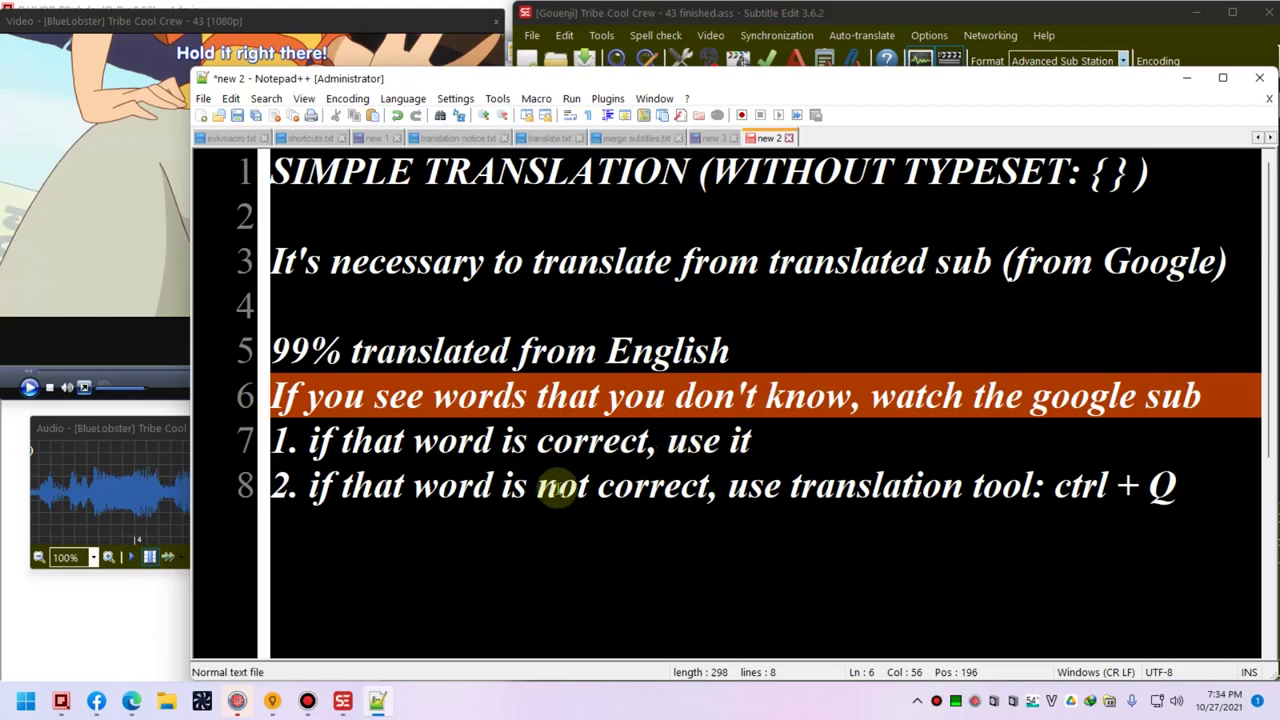
pyautogui.click(557, 487)
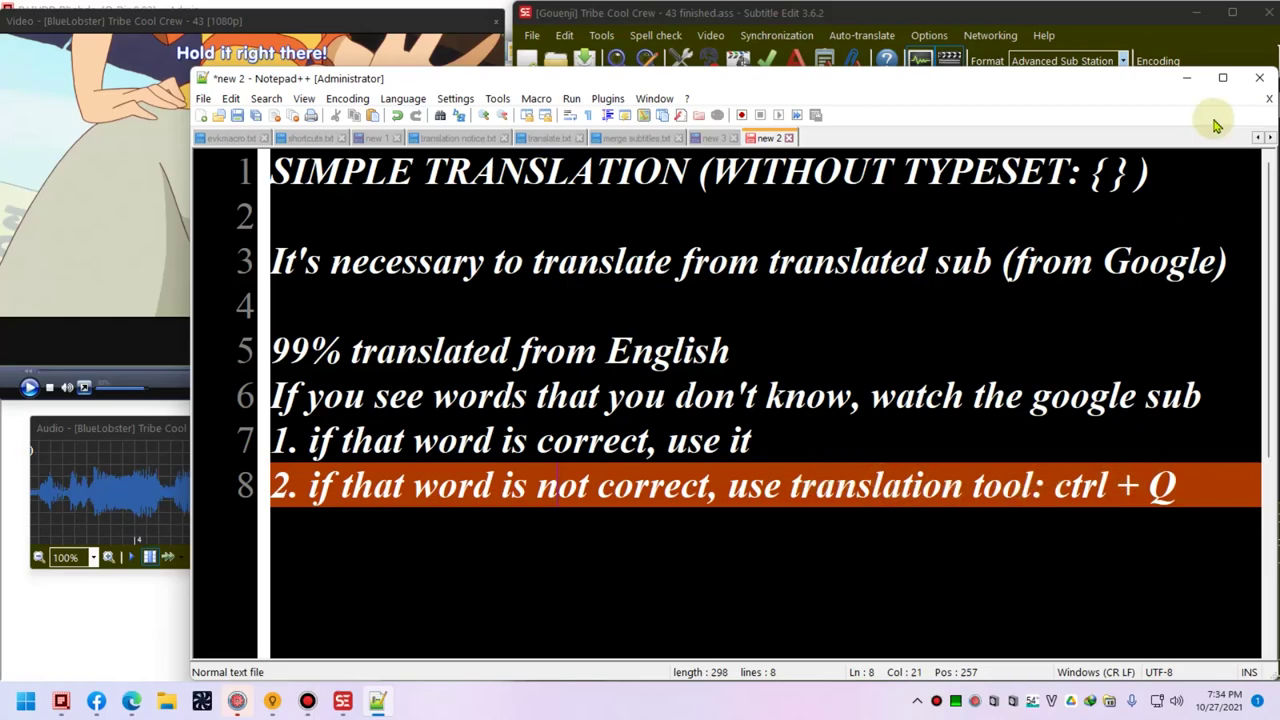
pyautogui.click(1187, 79)
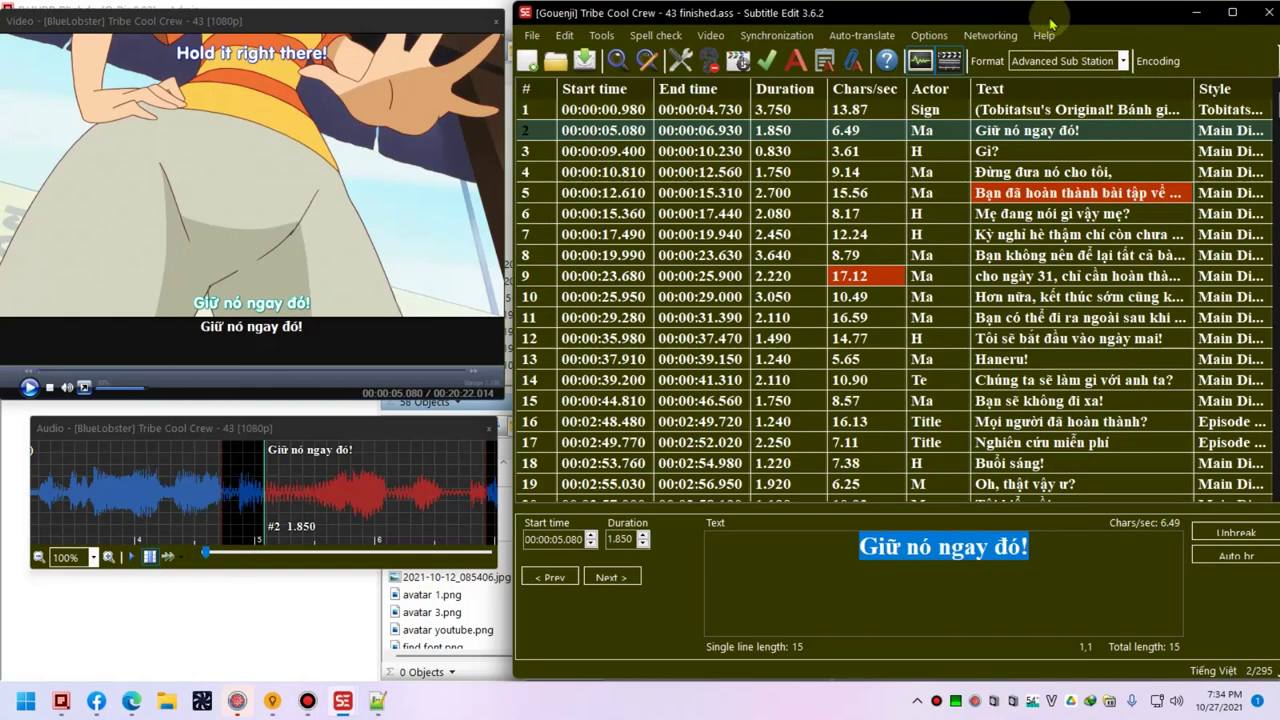
# - Show the undocked video controls for line 2 and compare lines 4 to 11 with the English text overlaid on the video
pyautogui.click(815, 133)
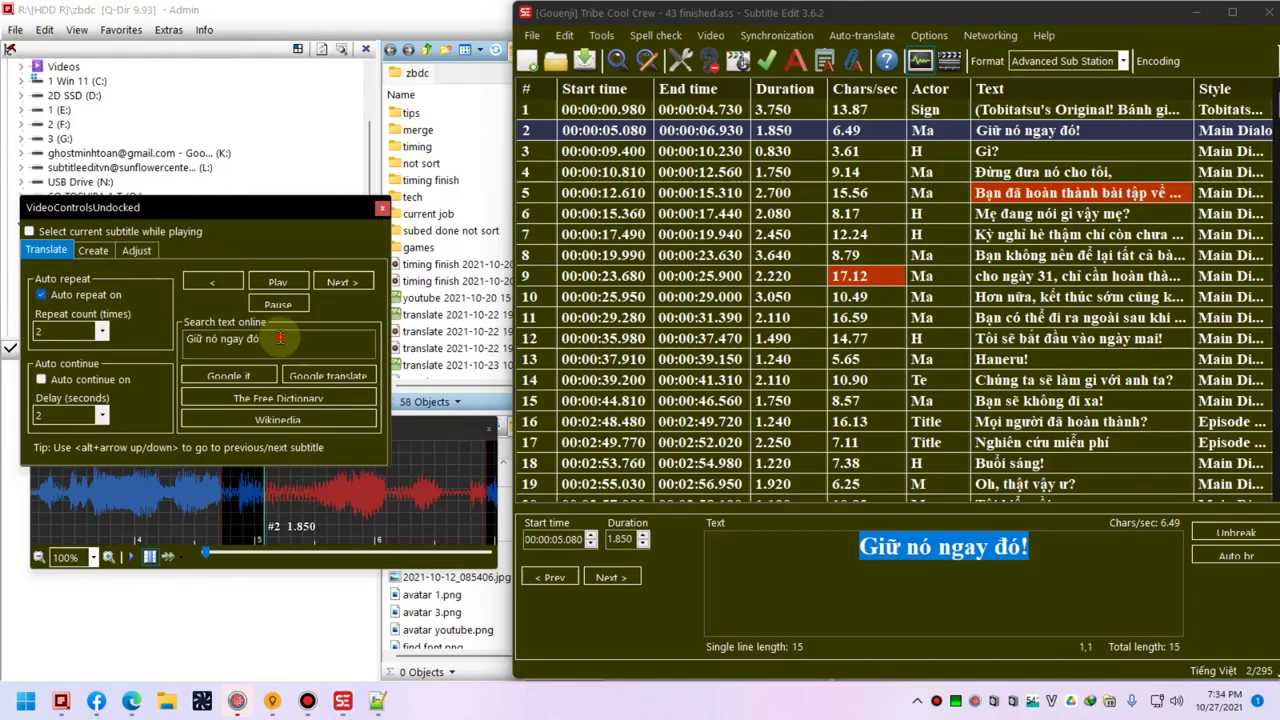
pyautogui.moveTo(280, 338); pyautogui.dragTo(145, 343)
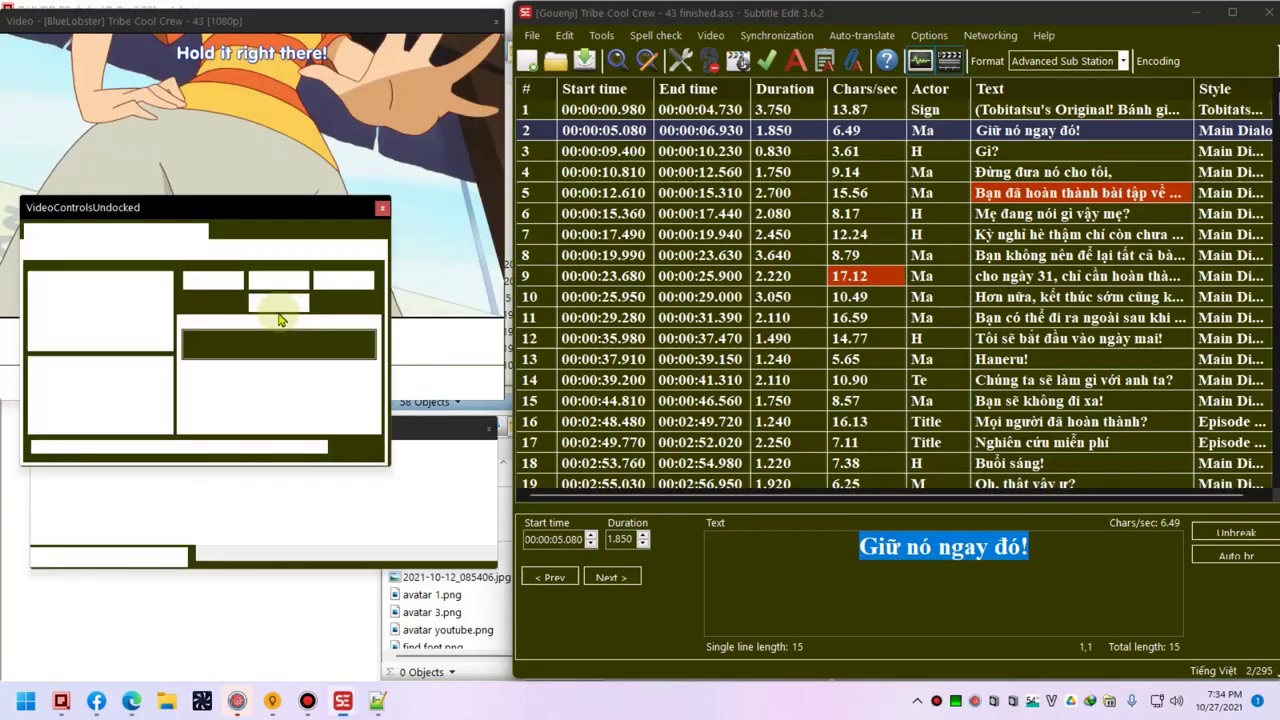
pyautogui.click(884, 171)
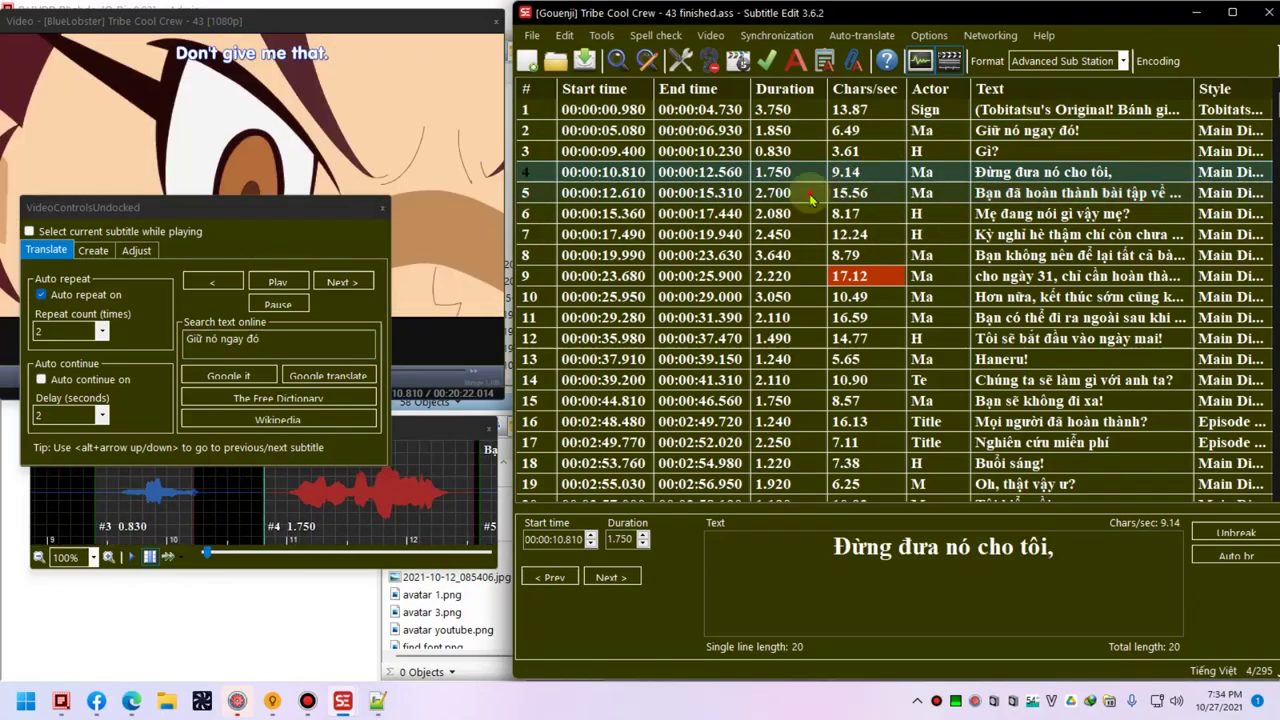
pyautogui.click(810, 196)
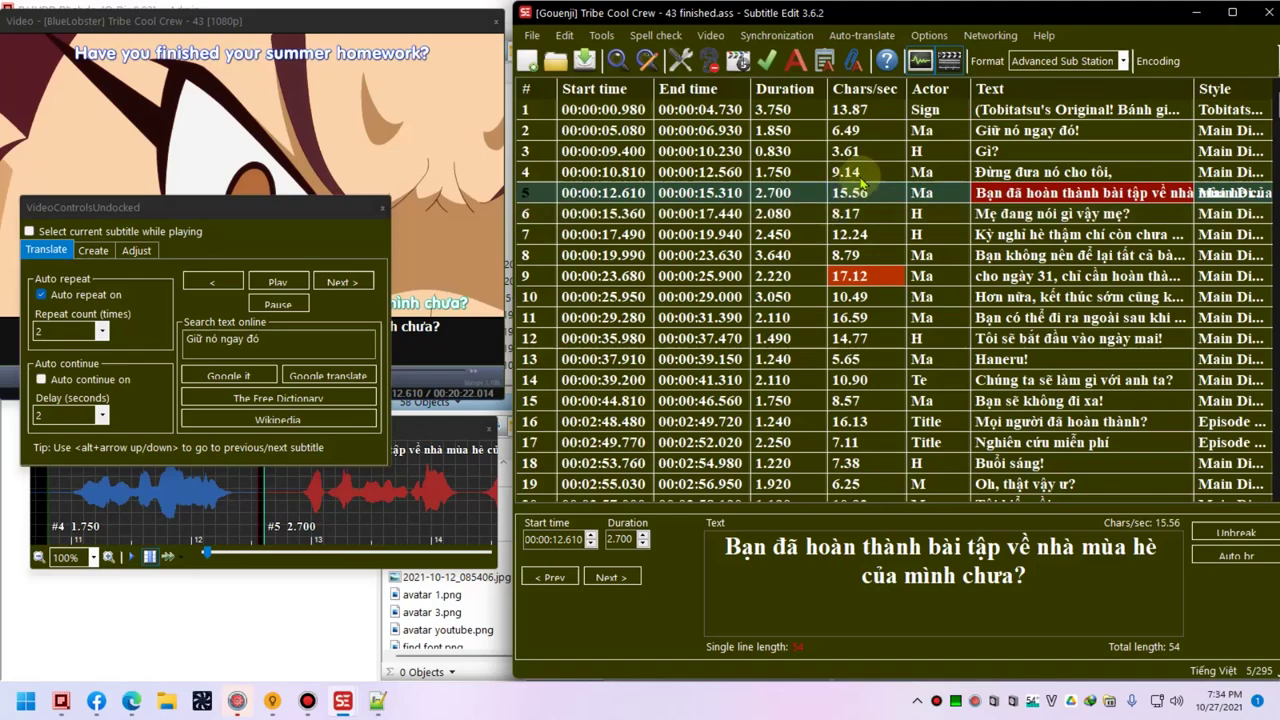
pyautogui.click(866, 220)
pyautogui.click(870, 234)
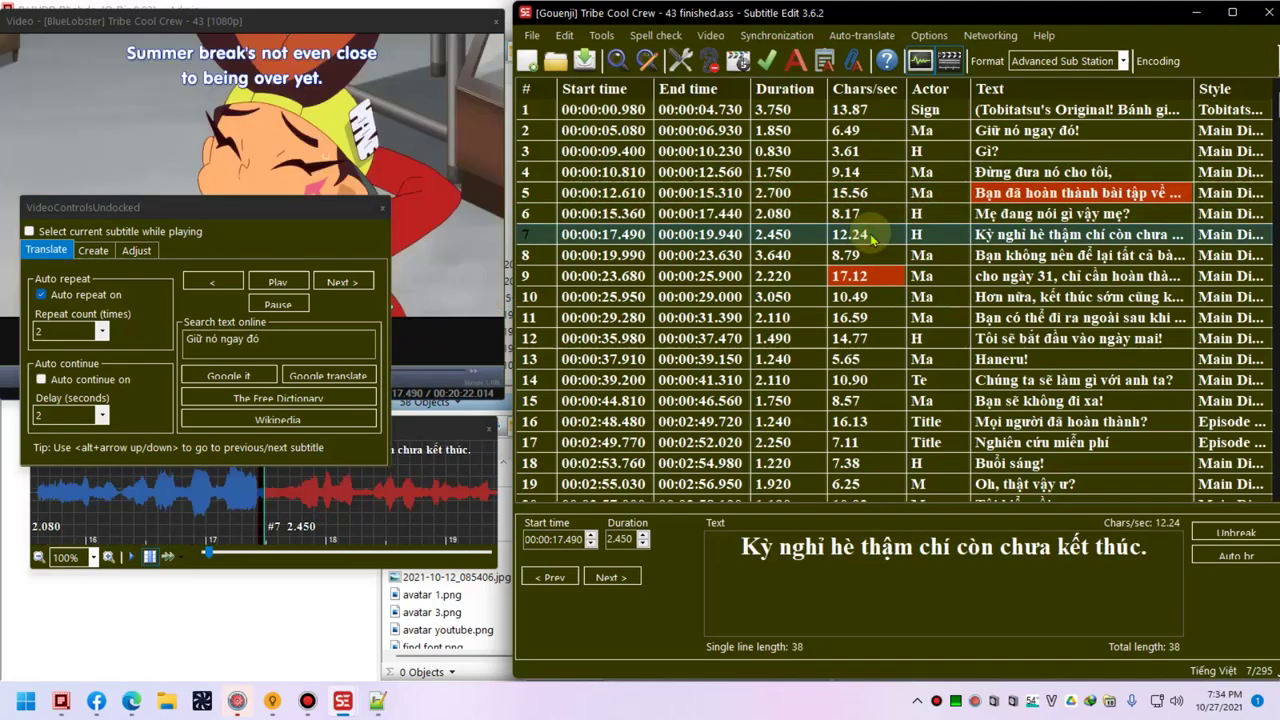
pyautogui.click(872, 255)
pyautogui.click(878, 282)
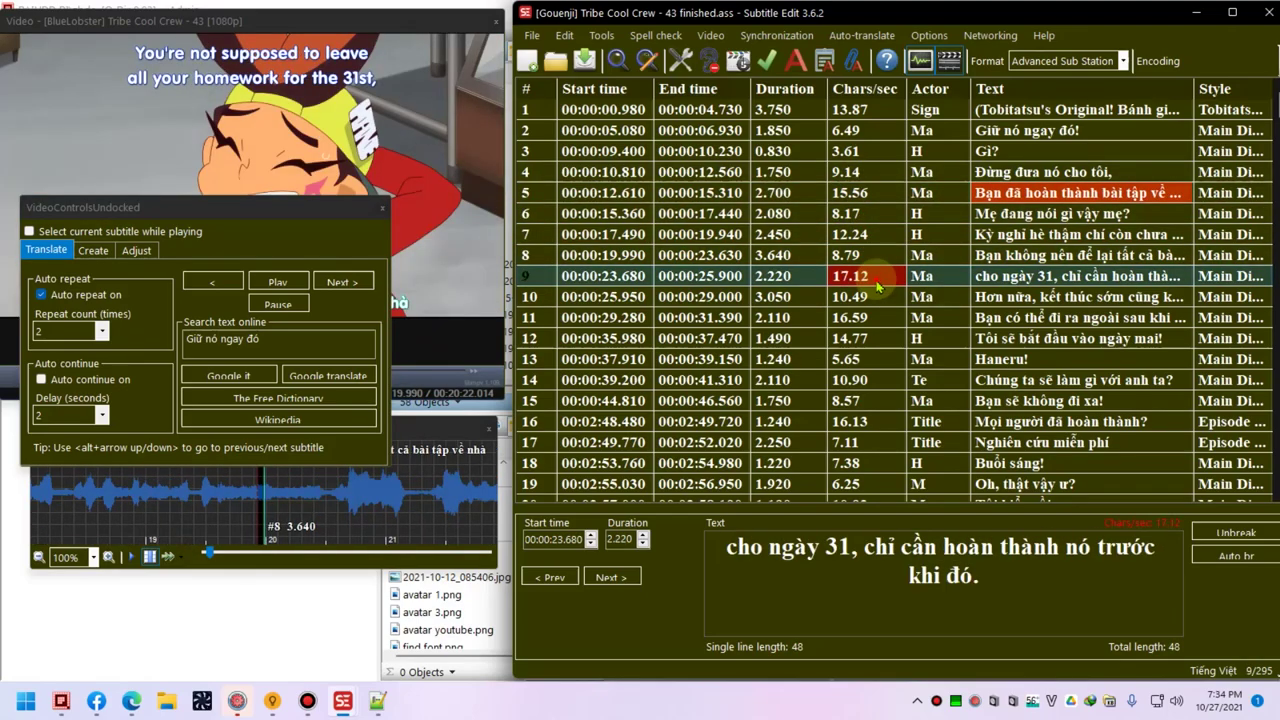
pyautogui.click(887, 298)
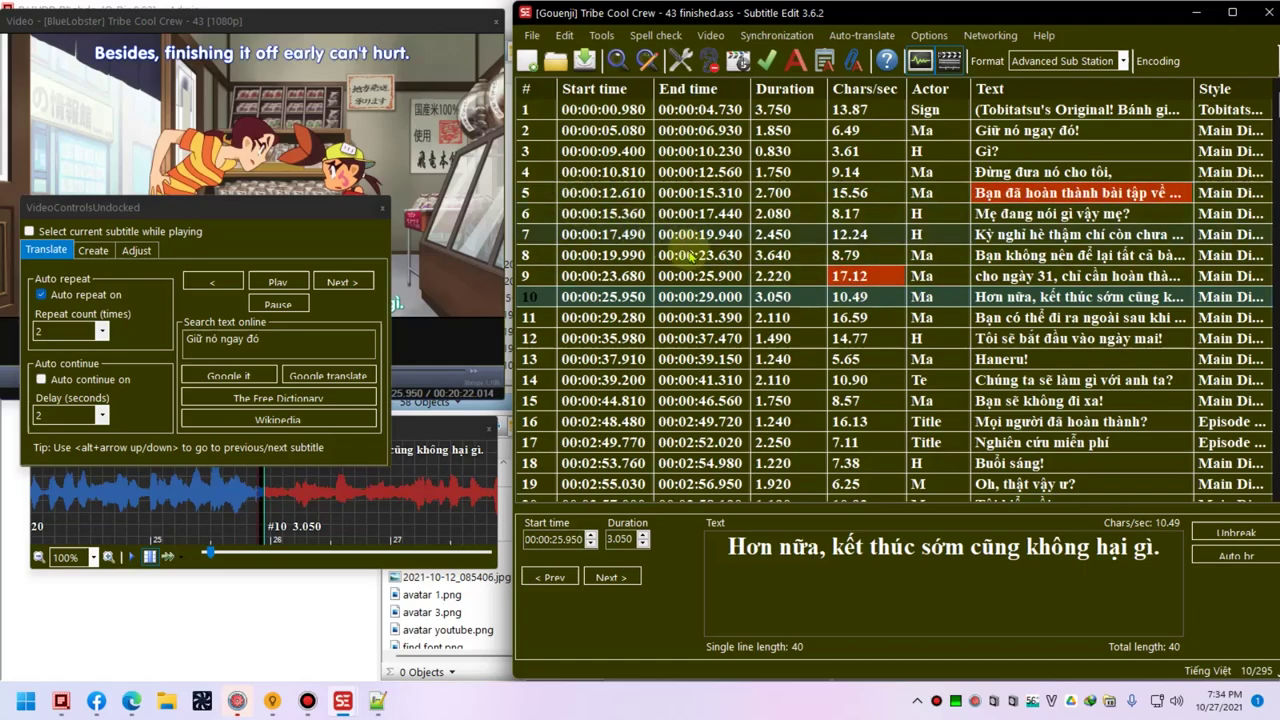
pyautogui.click(847, 316)
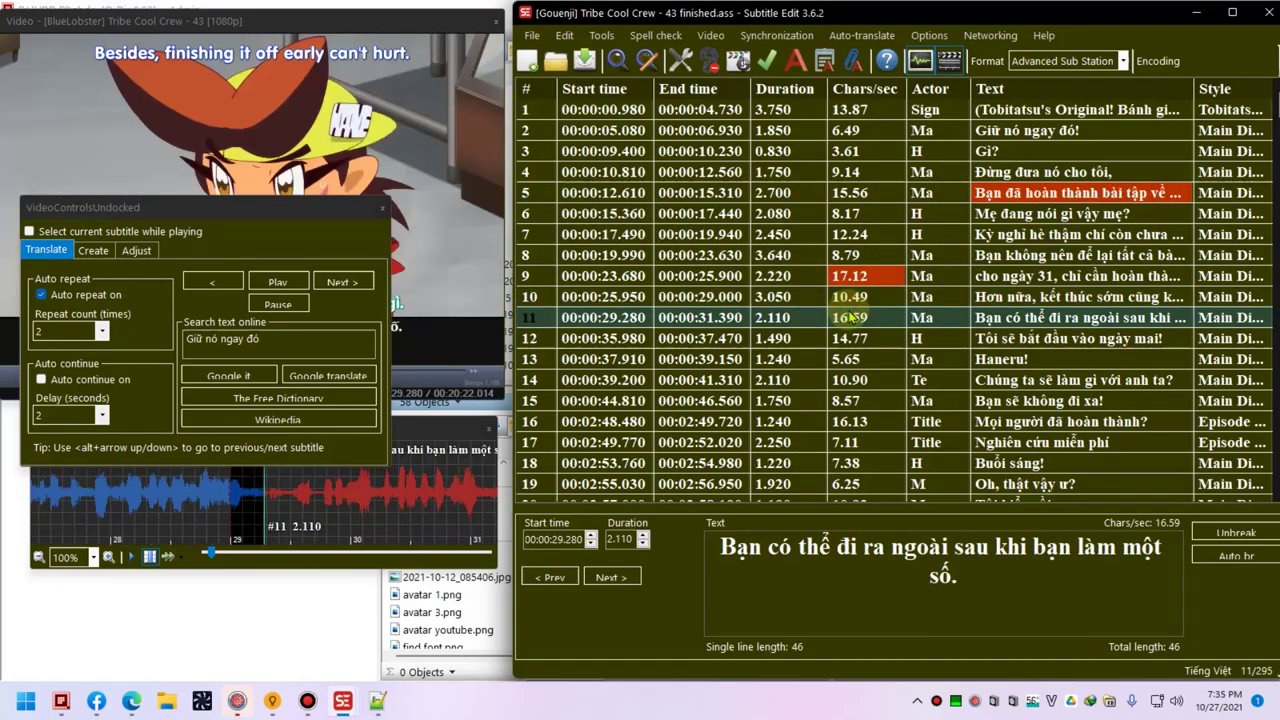
# - Step through lines 12 to 17, checking each Vietnamese line against the English overlay
pyautogui.press('Down')
pyautogui.press('Down')
pyautogui.press('Down')
pyautogui.press('Down')
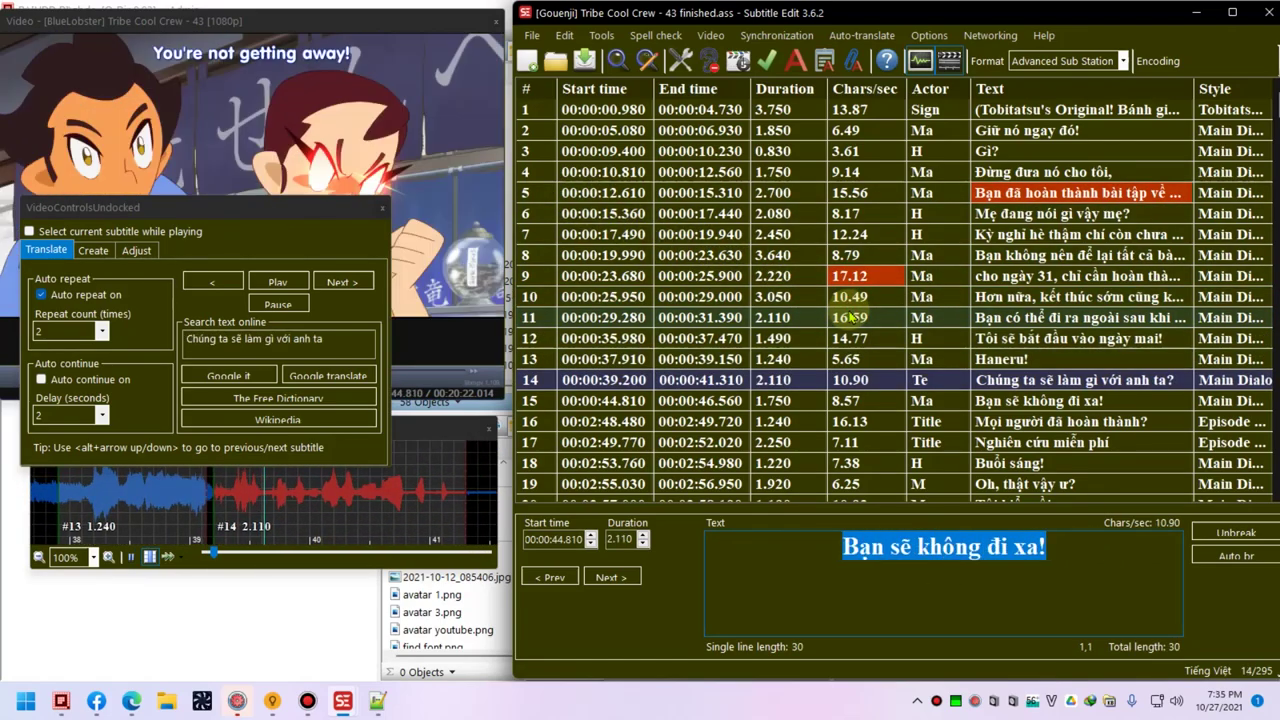
pyautogui.press('Down')
pyautogui.press('Down')
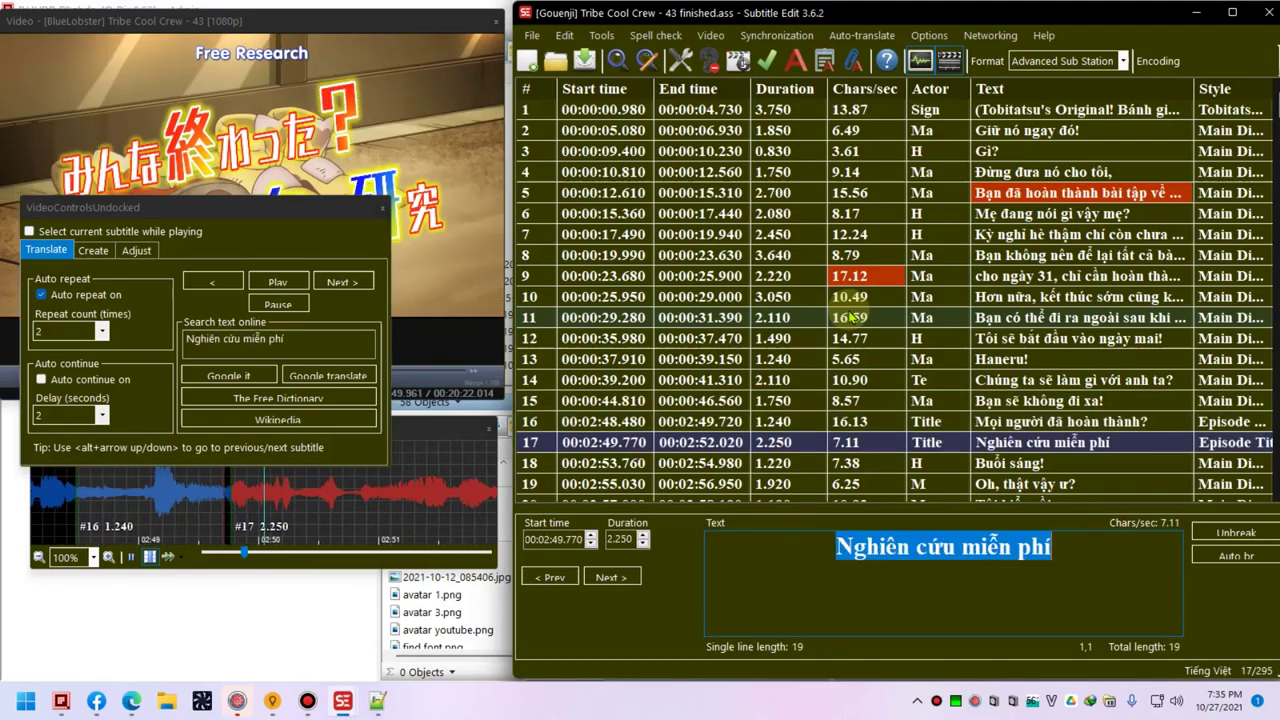
# - Search Google for "research" from the online text search, check its image results and Vietnamese meanings, and return to Subtitle Edit
pyautogui.click(337, 346)
pyautogui.hotkey('ctrl', 'a')
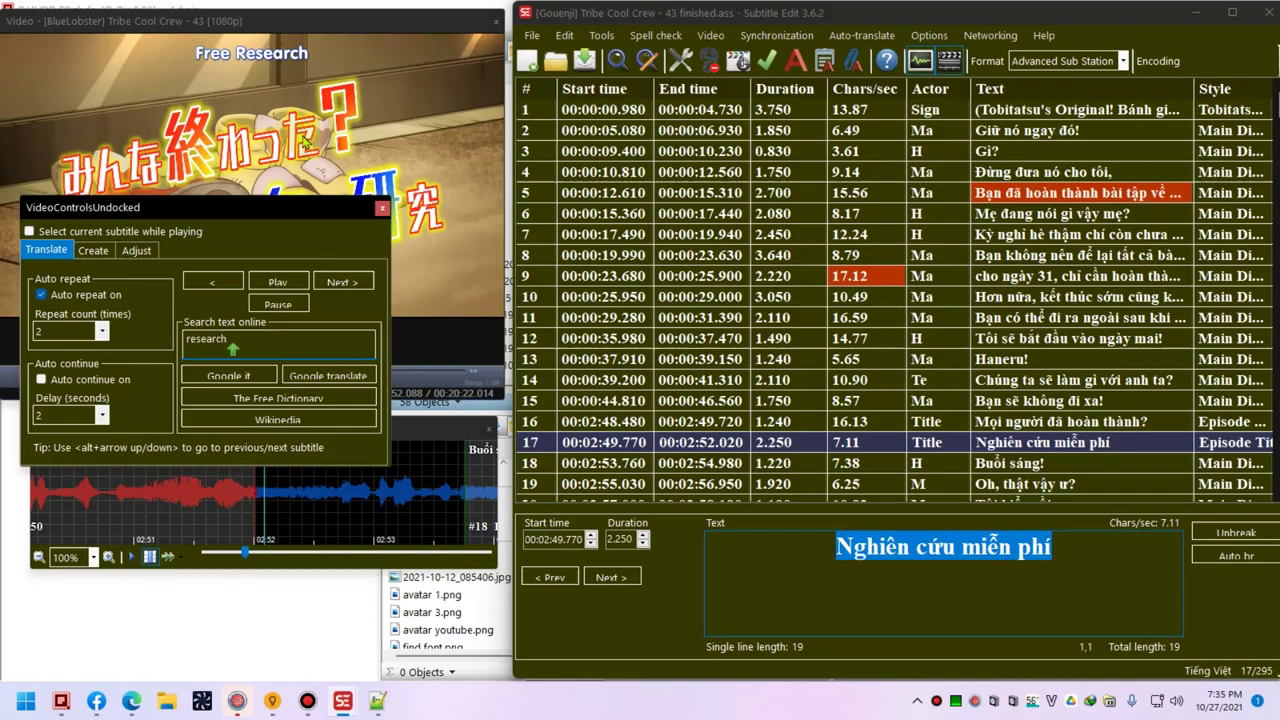
pyautogui.click(258, 377)
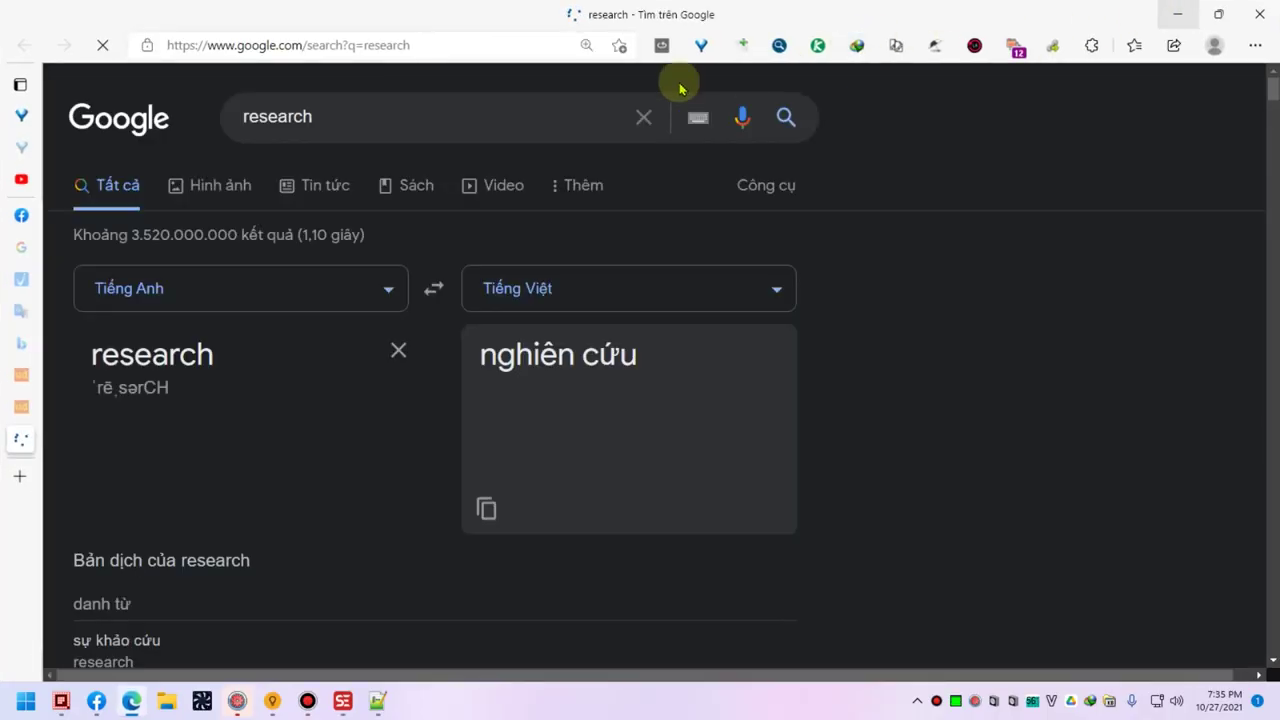
pyautogui.click(218, 186)
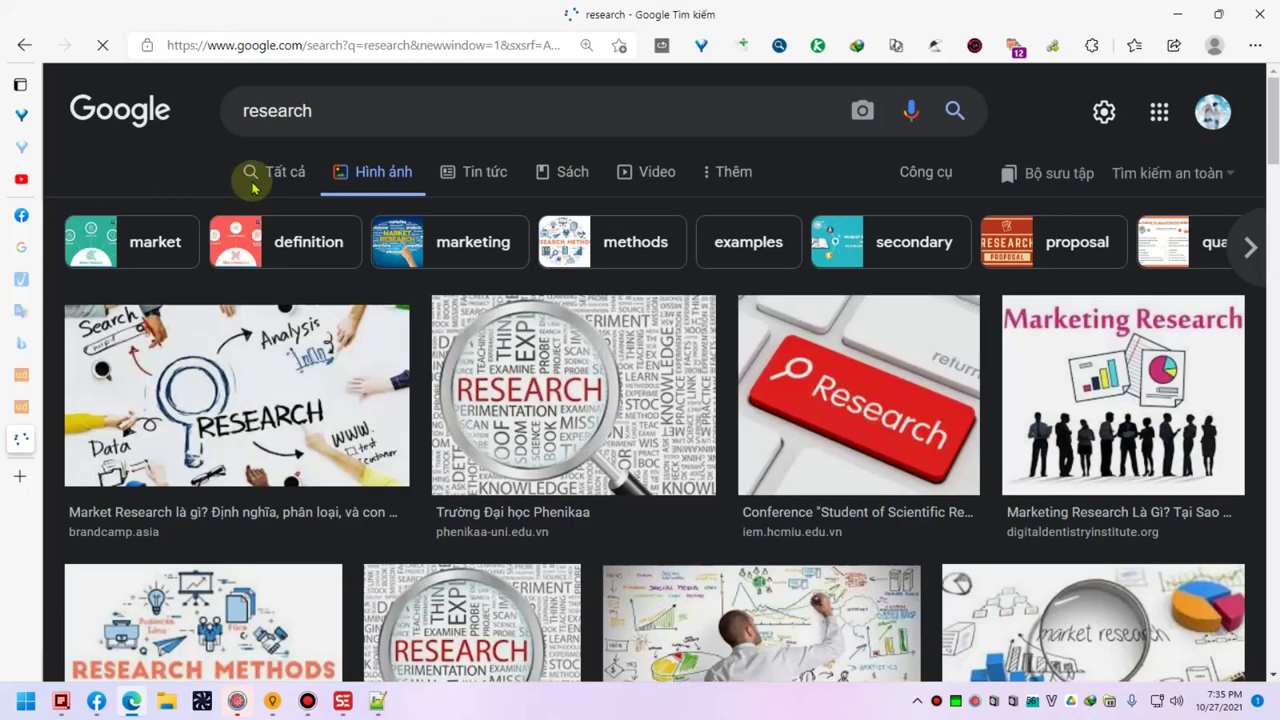
pyautogui.click(286, 180)
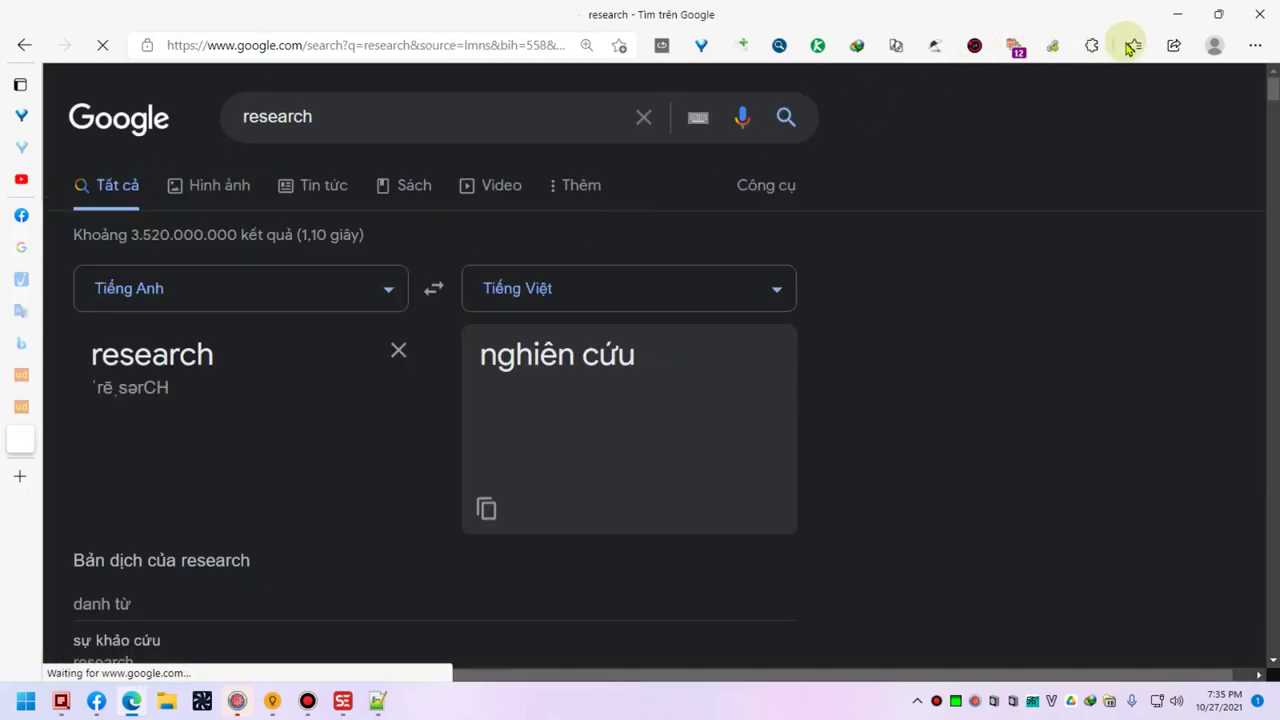
pyautogui.scroll(-5, 1088, 148)
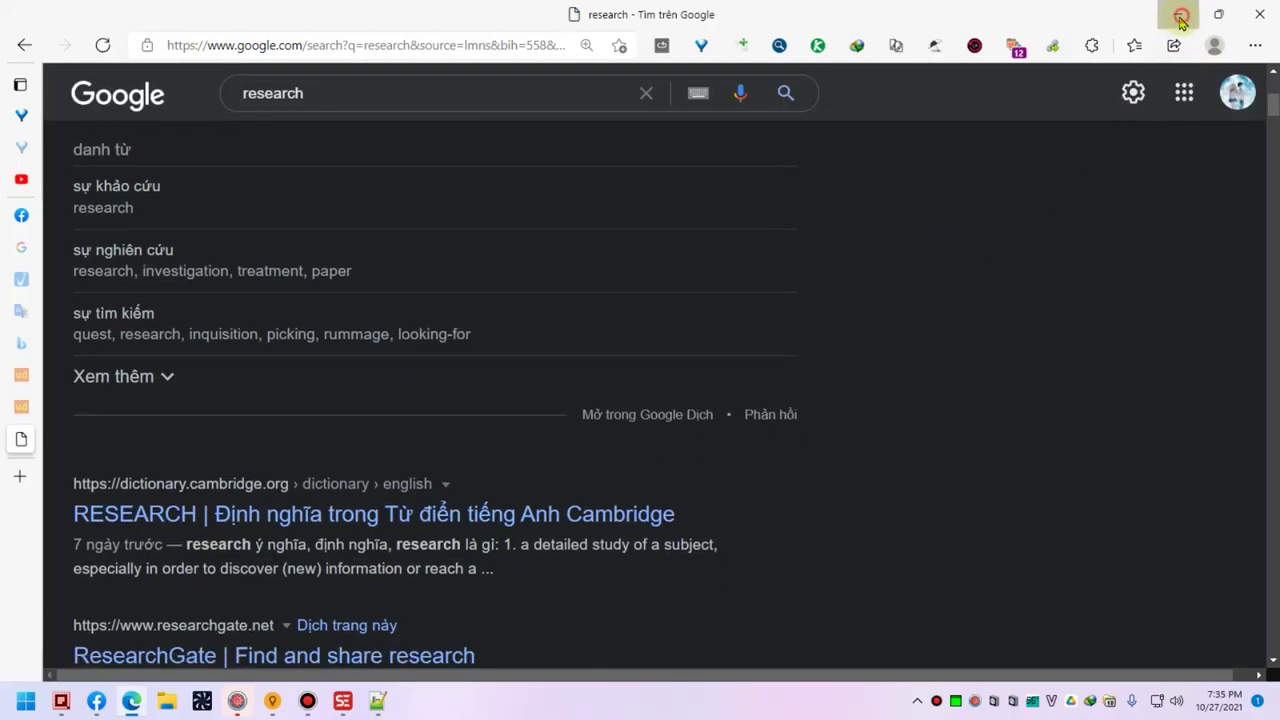
pyautogui.click(1181, 15)
# - Look up "research" and "protagonist" in Google Translate from the online text search, returning to Subtitle Edit after each
pyautogui.click(330, 378)
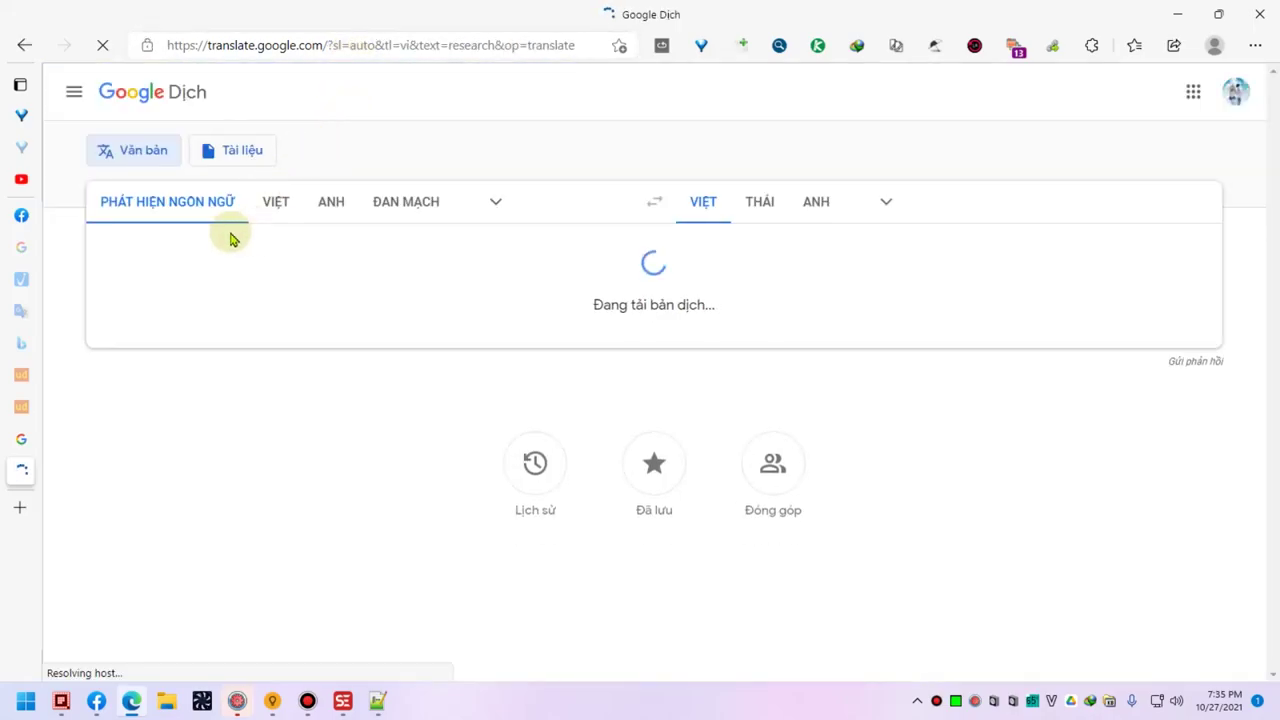
pyautogui.click(1180, 21)
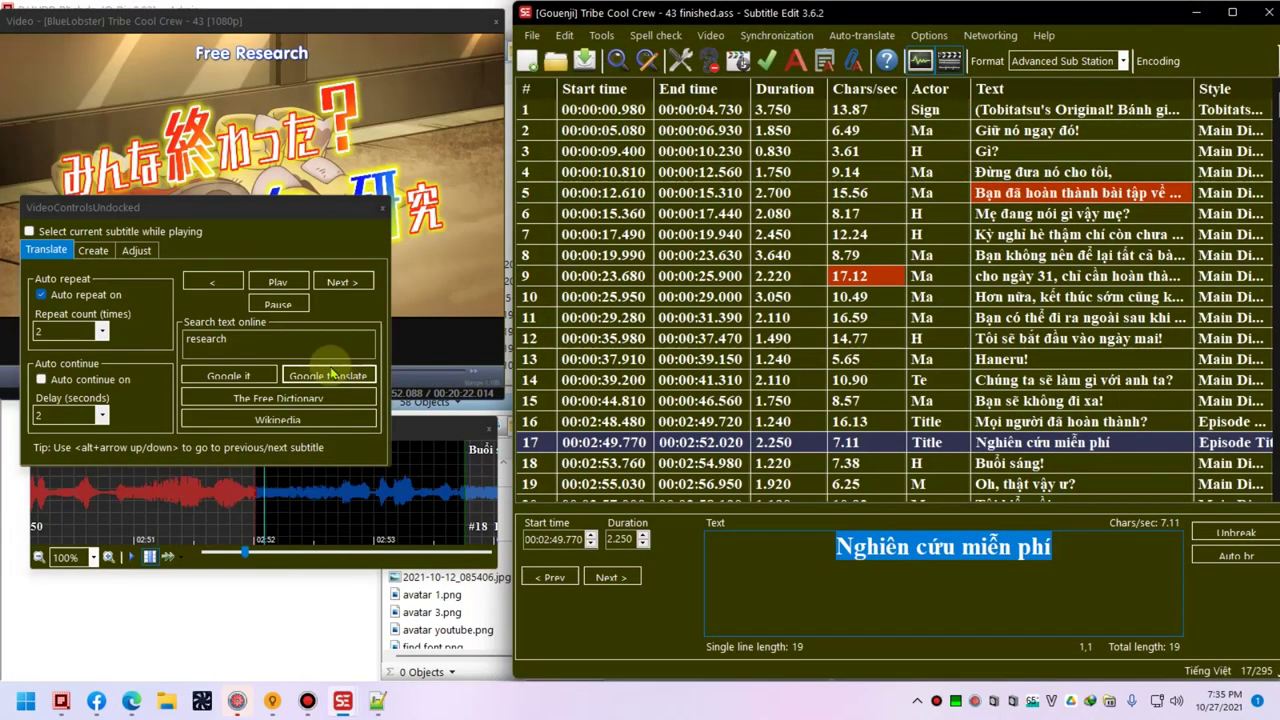
pyautogui.click(336, 382)
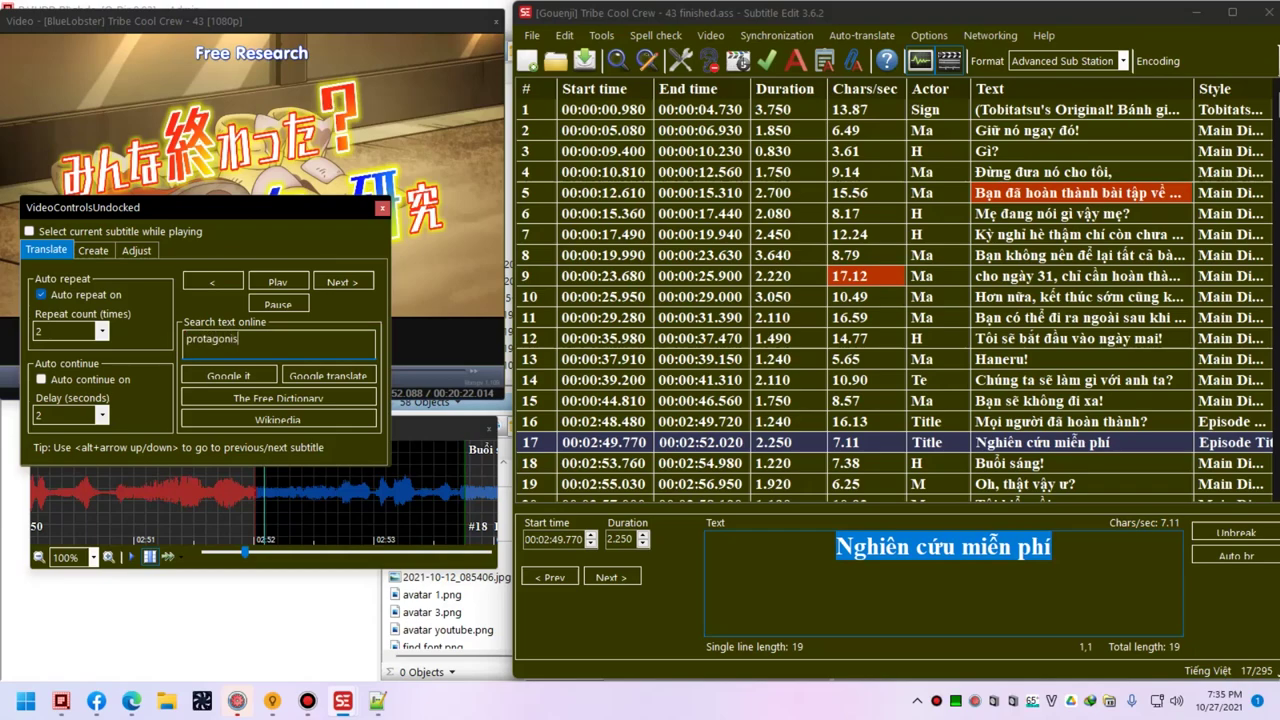
pyautogui.click(330, 373)
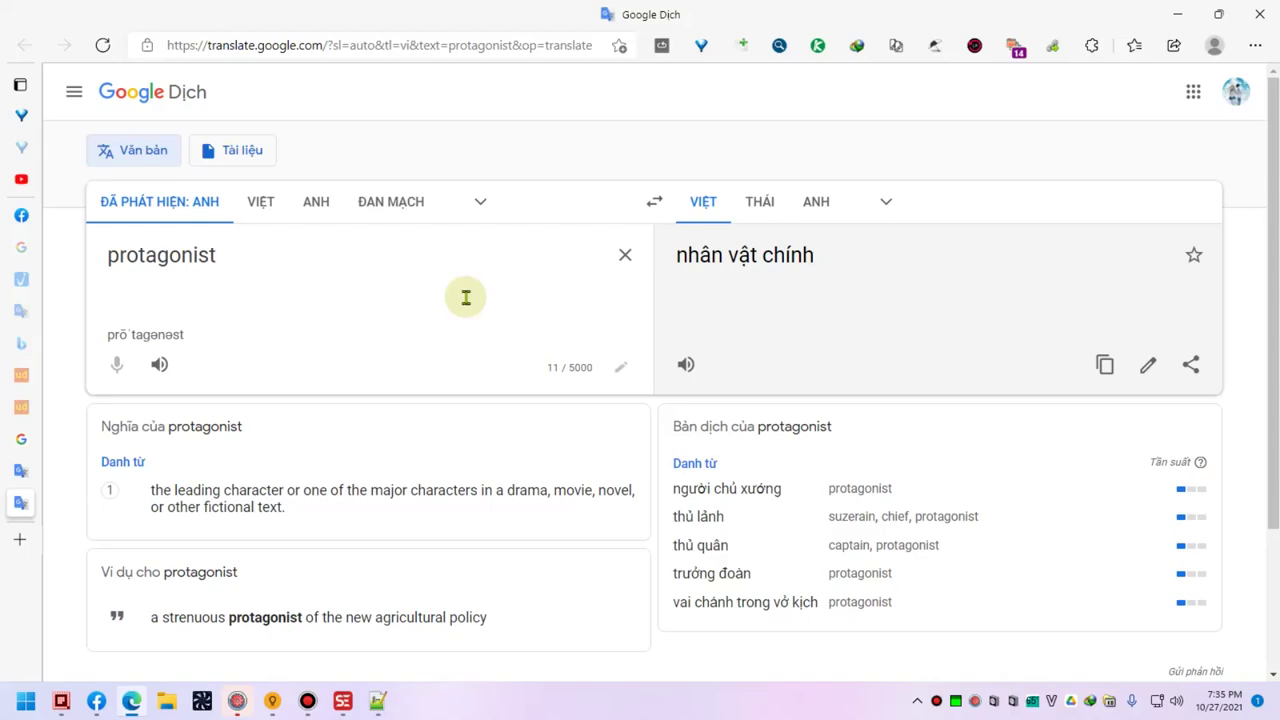
pyautogui.click(1176, 14)
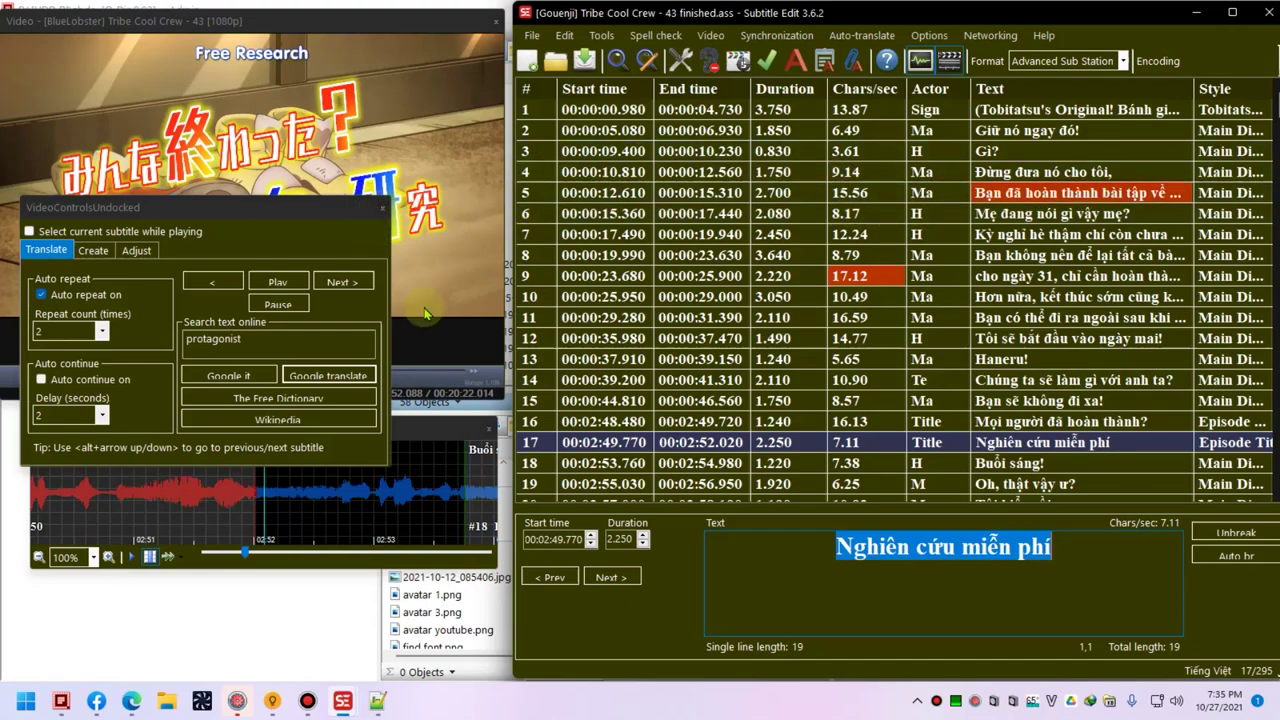
# - Close the undocked video controls and replace the Vietnamese text of line 2 with "Đứng lại!"
pyautogui.click(384, 208)
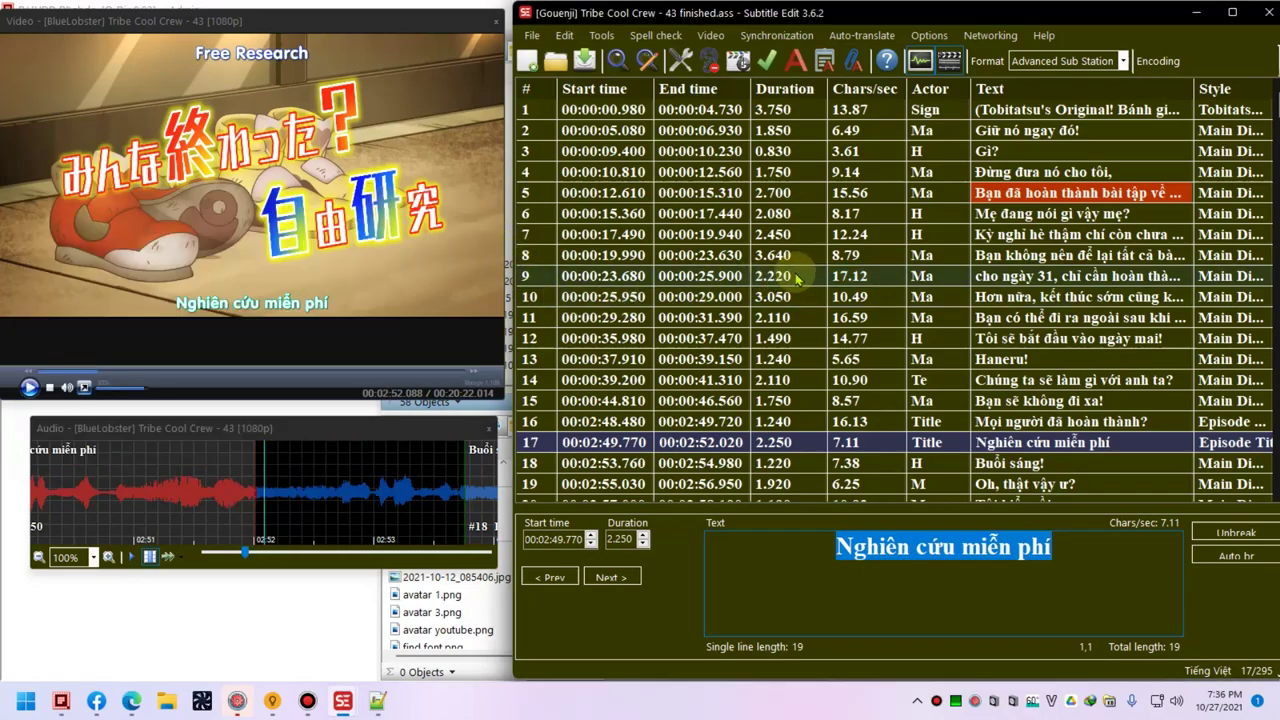
pyautogui.click(916, 112)
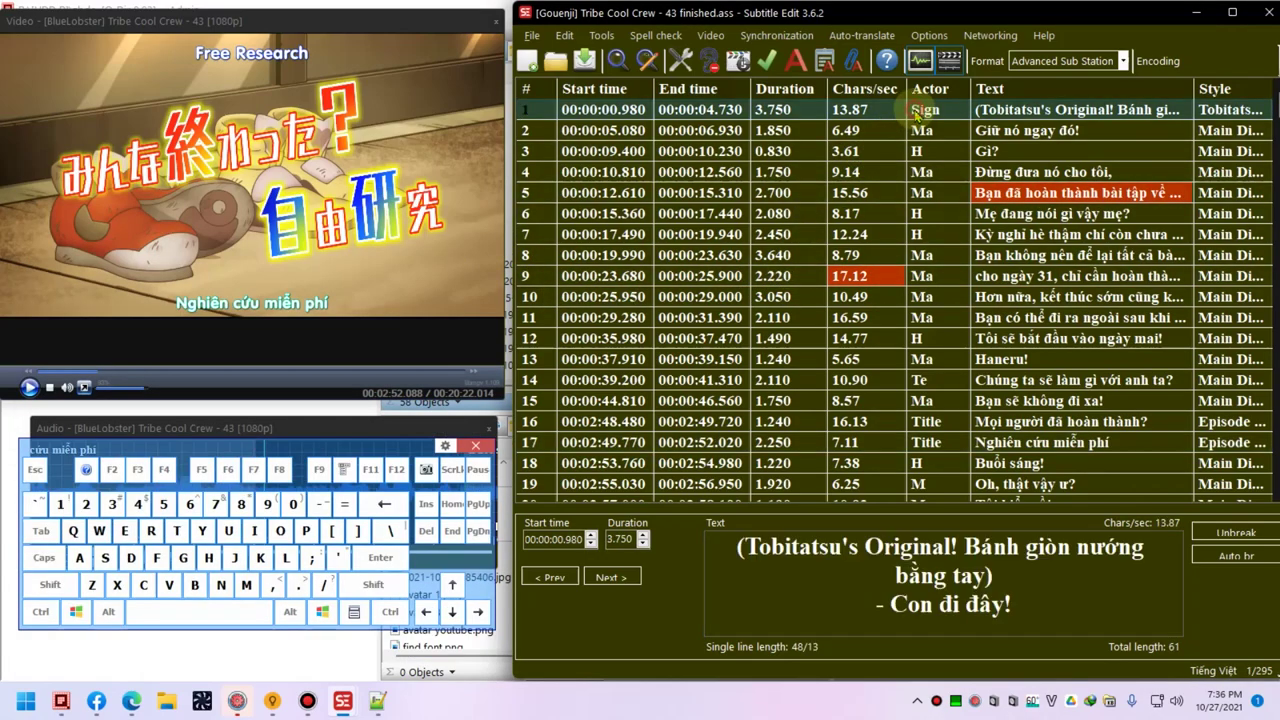
pyautogui.click(1052, 612)
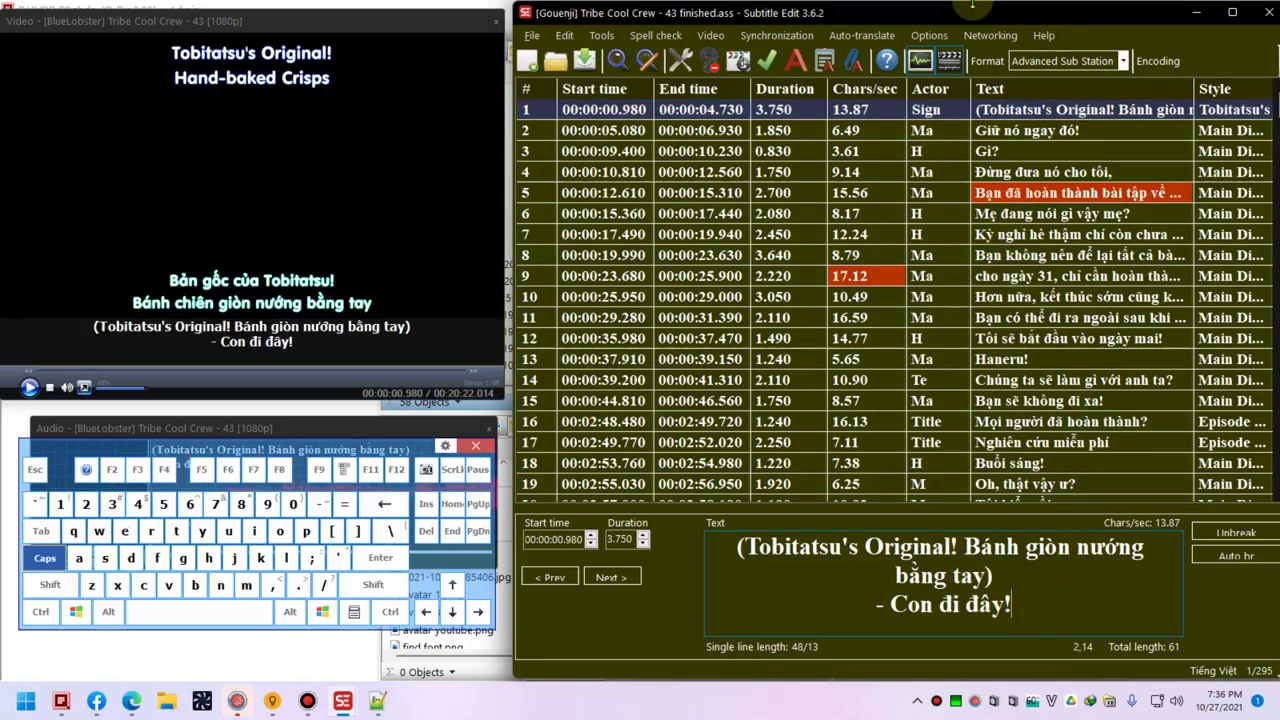
pyautogui.hotkey('alt', 'Down')
pyautogui.hotkey('ctrl', 'a')
pyautogui.write('Đợi d')
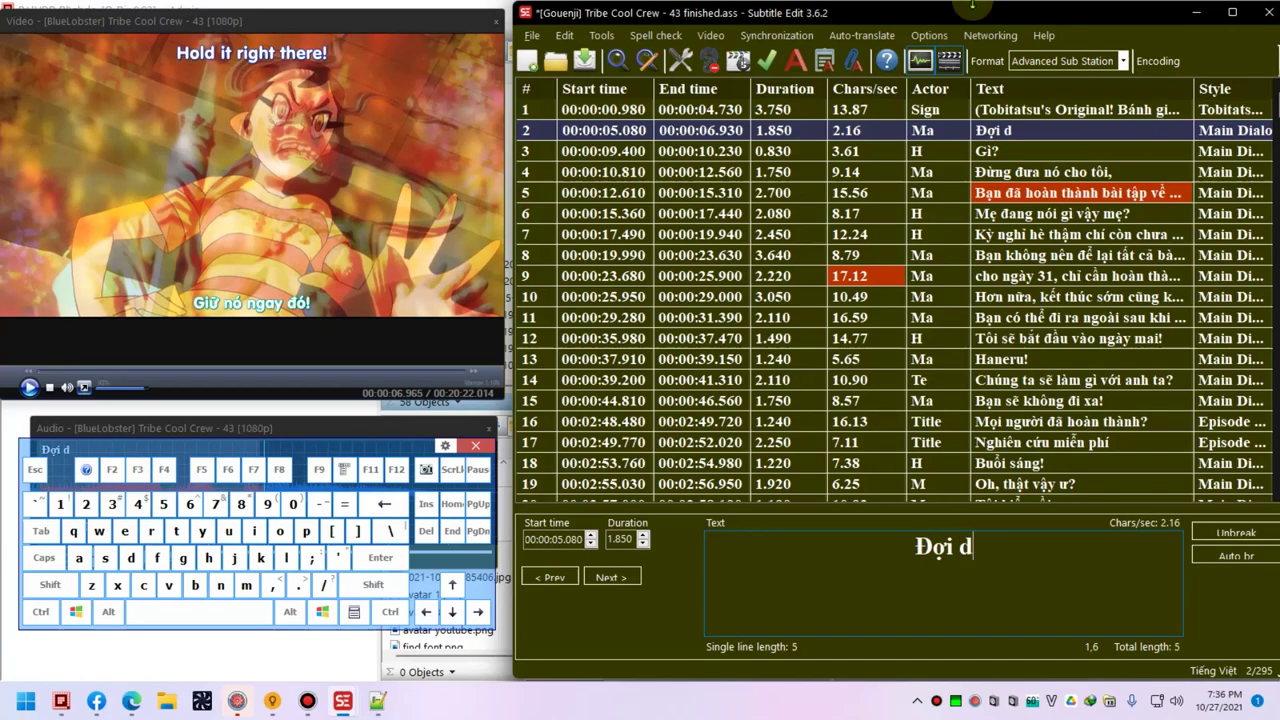
pyautogui.hotkey('ctrl', 'BackSpace')
pyautogui.write('Đứng lại!')
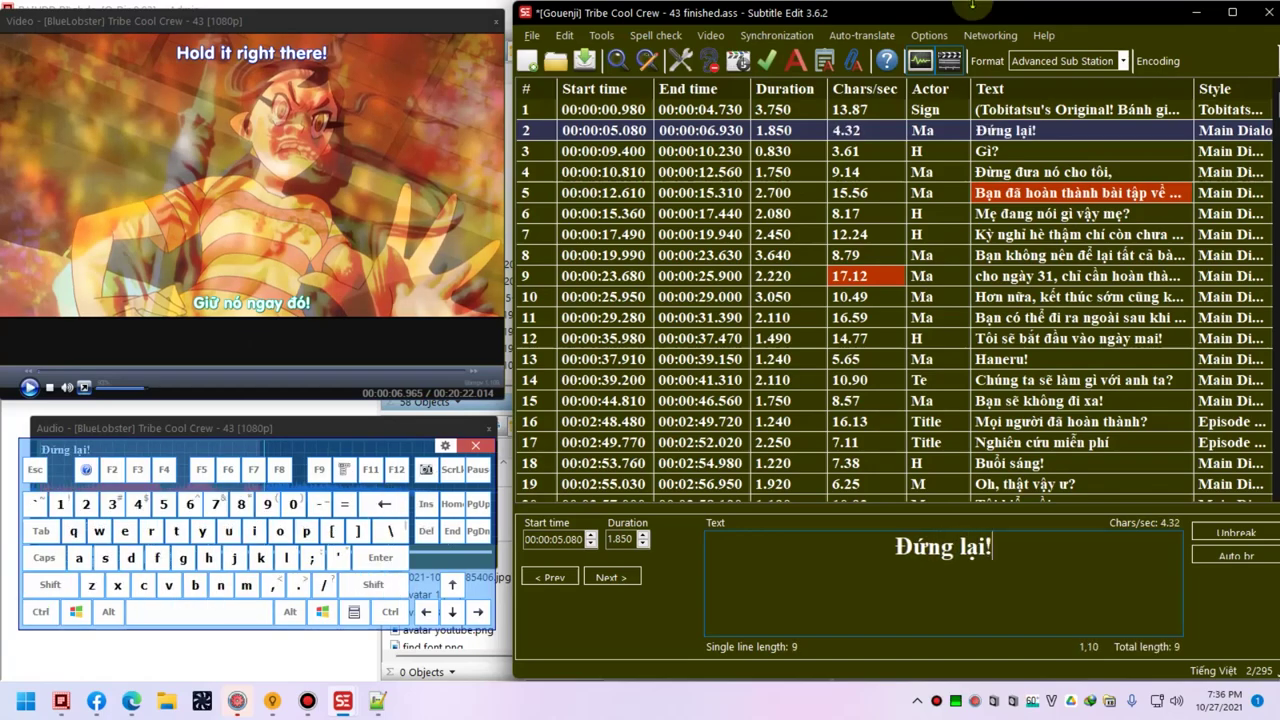
# - Retranslate line 3 as "Gì vậy mẹ?" and line 4 as ""Gì" là sao?"
pyautogui.hotkey('alt', 'Down')
pyautogui.hotkey('ctrl', 'a')
pyautogui.write('Gì vậy mẹ?')
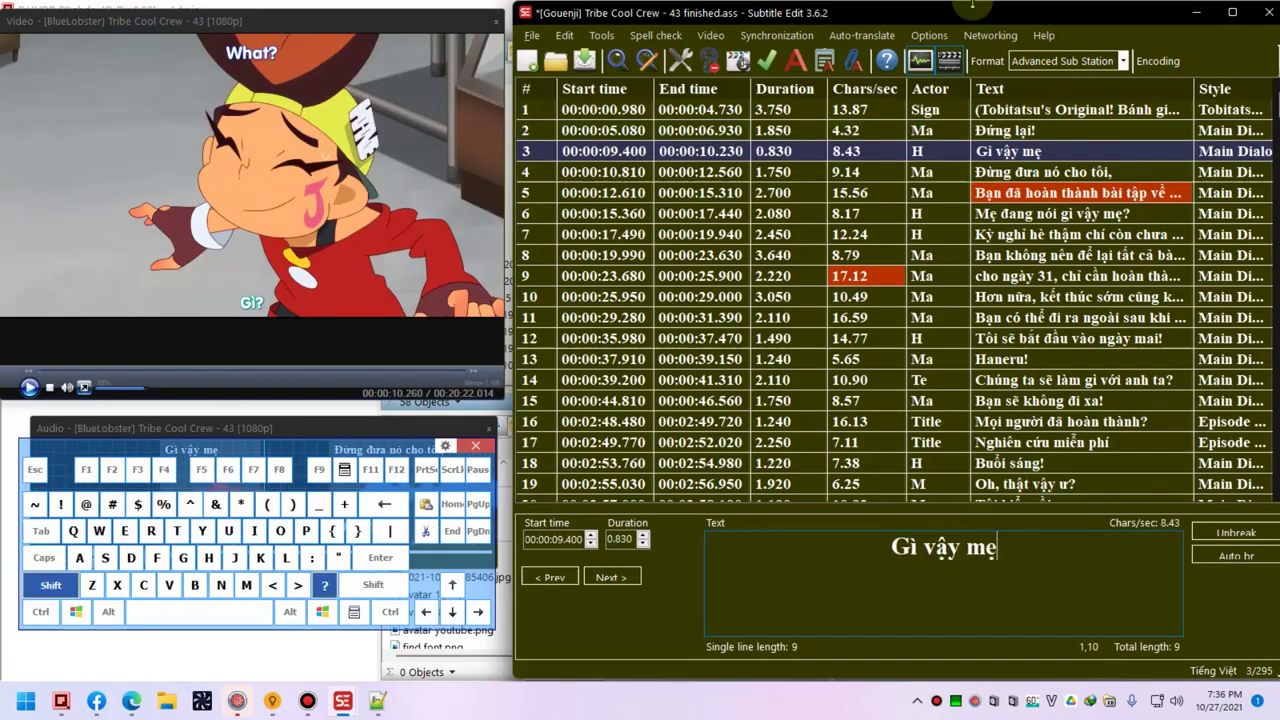
pyautogui.hotkey('alt', 'Down')
pyautogui.hotkey('ctrl', 'a')
pyautogui.write('"')
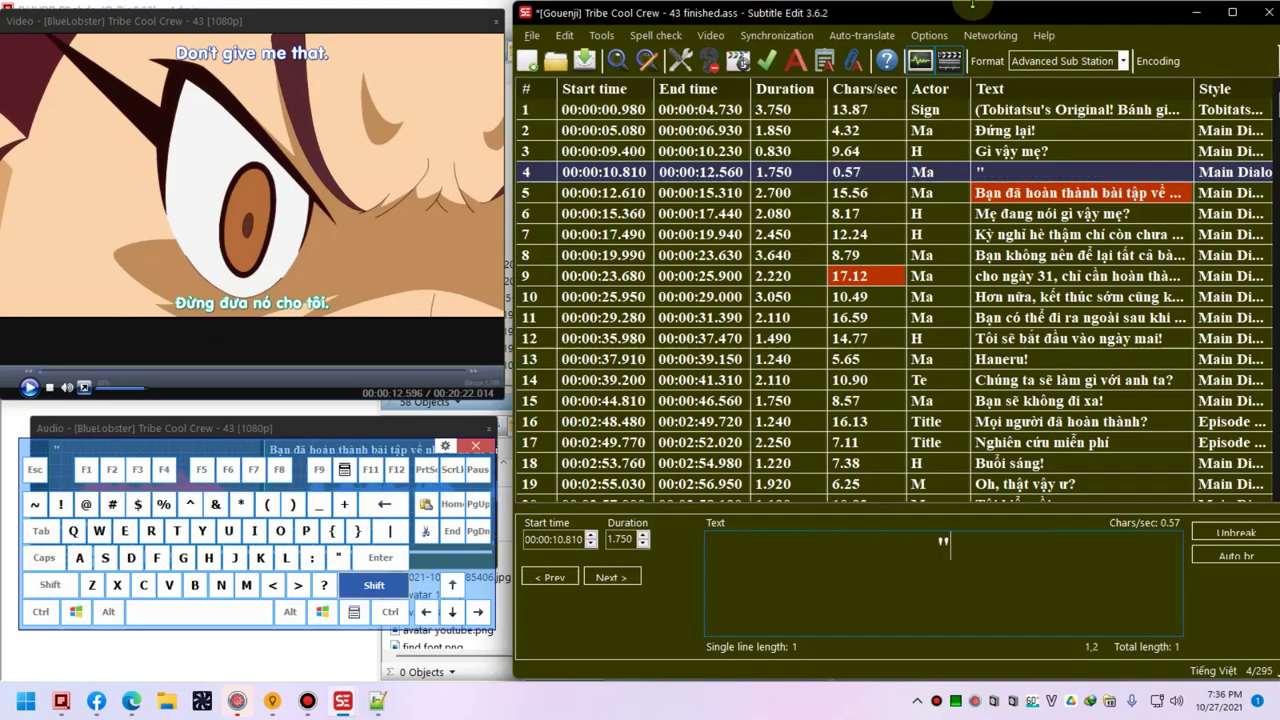
pyautogui.write('Giì" là sao')
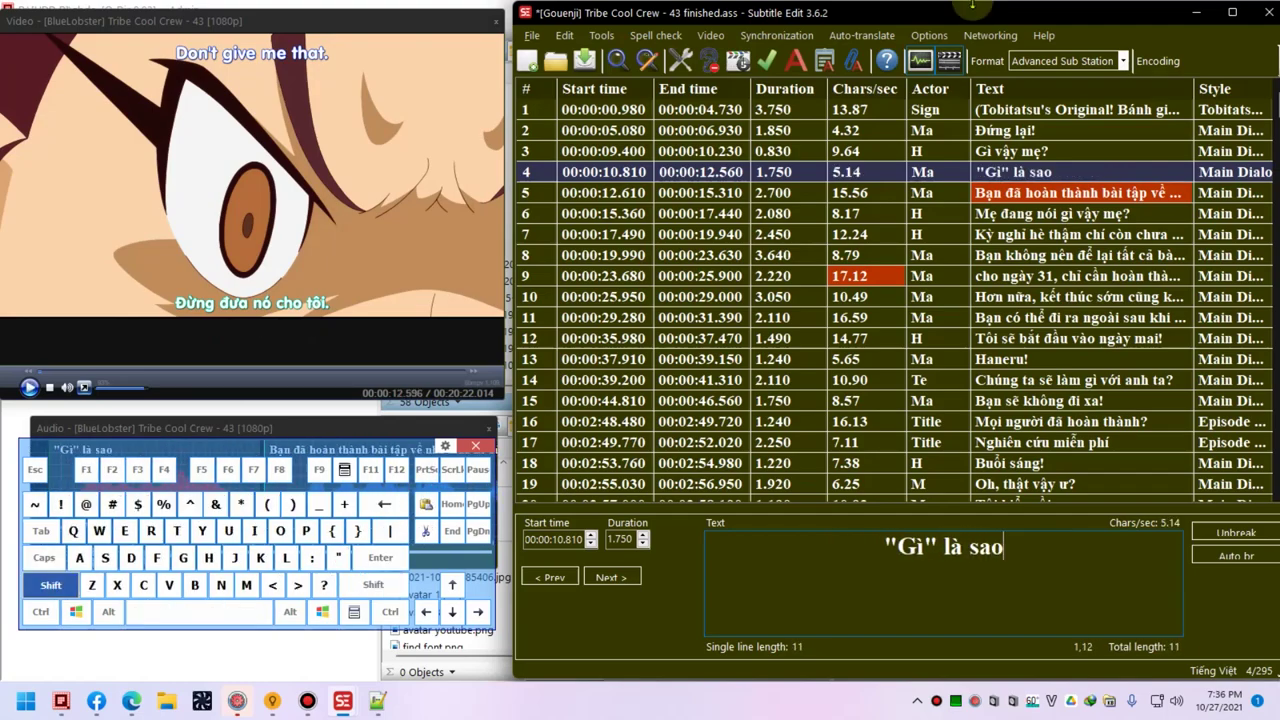
pyautogui.write('?')
# - Replace the text of line 5 with "Con đã làm xong bài tập hè chưa?"
pyautogui.hotkey('alt', 'Down')
pyautogui.hotkey('ctrl', 'a')
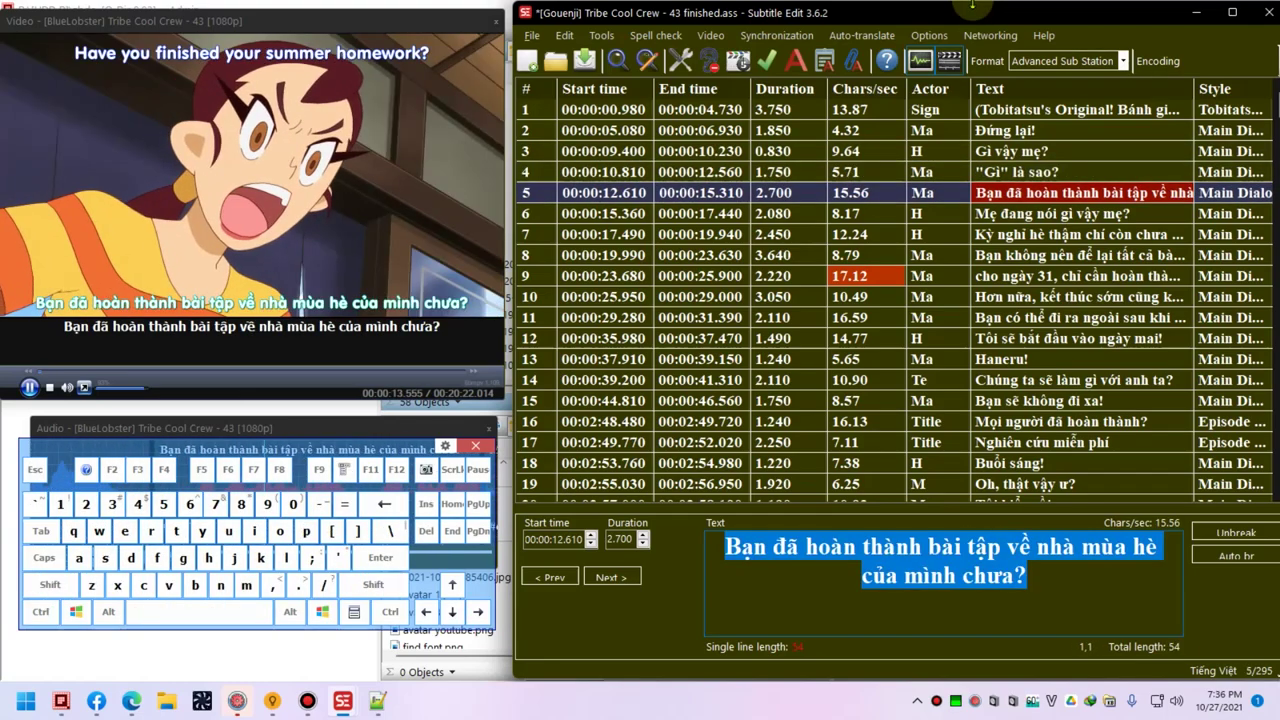
pyautogui.write('Con đã làm xon')
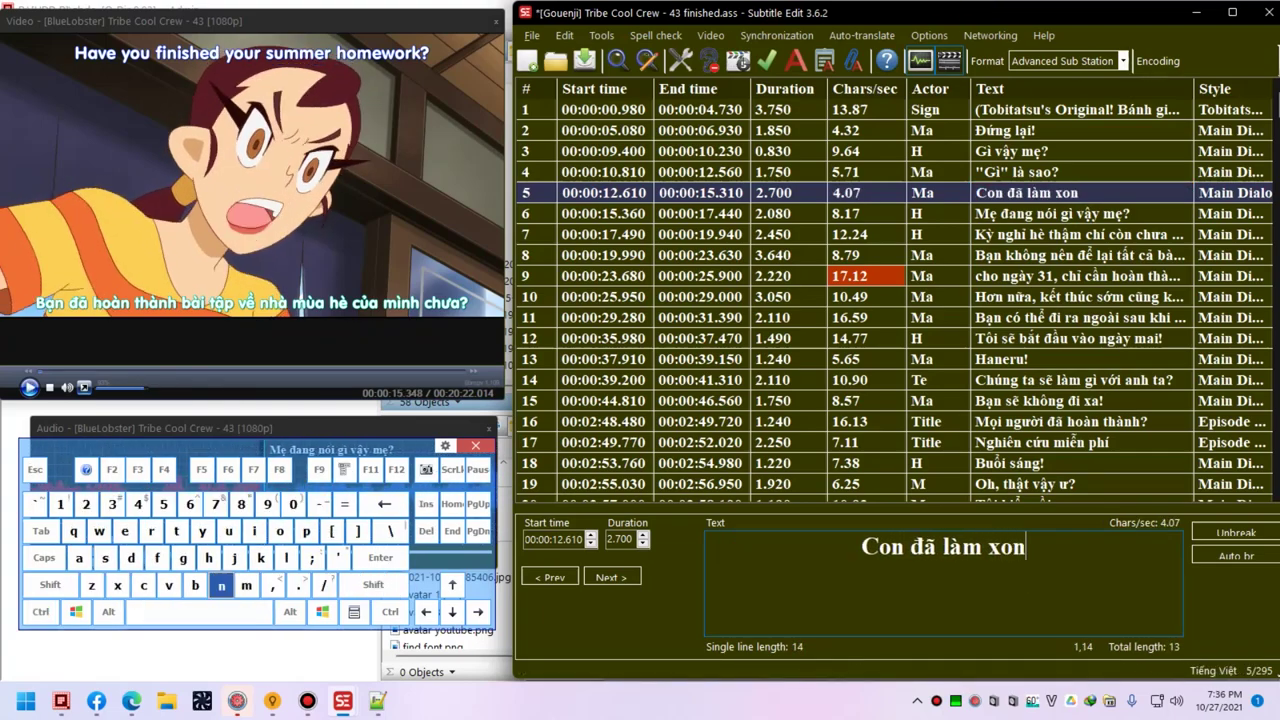
pyautogui.write('g bài tap hè chưa?')
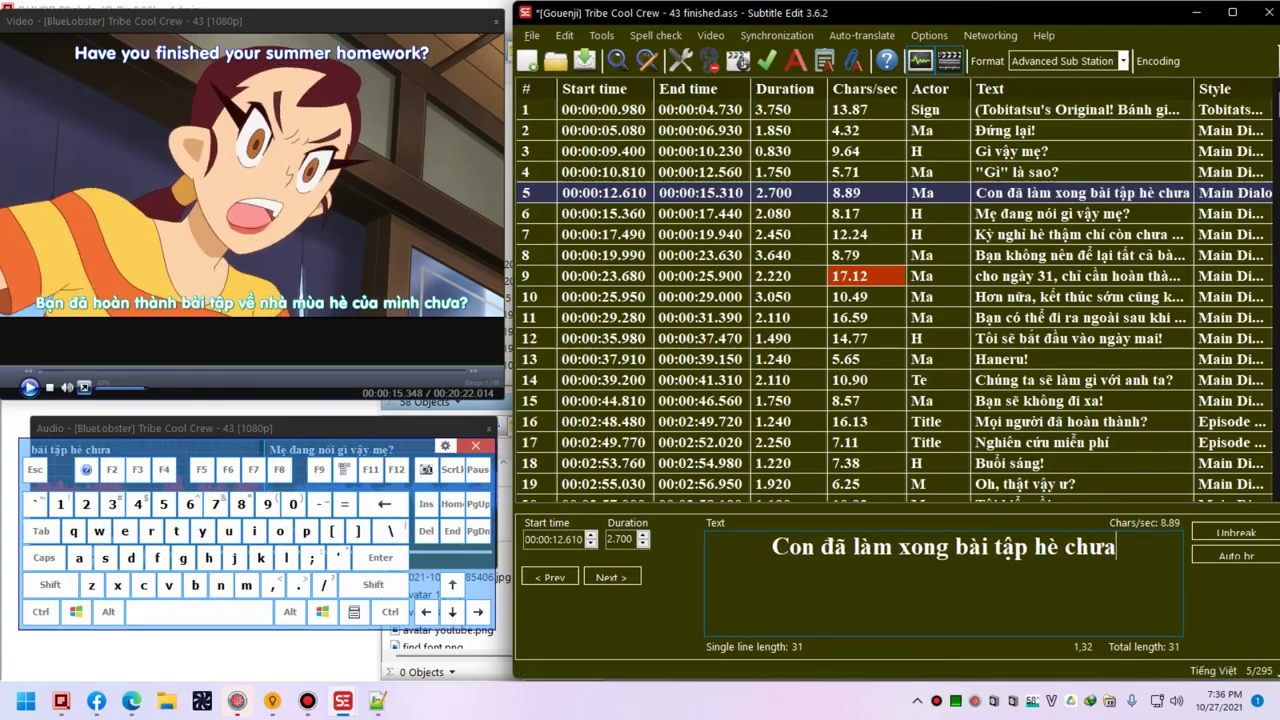
# - Step back and forth through lines 6 to 9, playing each and comparing it with the English overlay
pyautogui.hotkey('alt', 'Down')
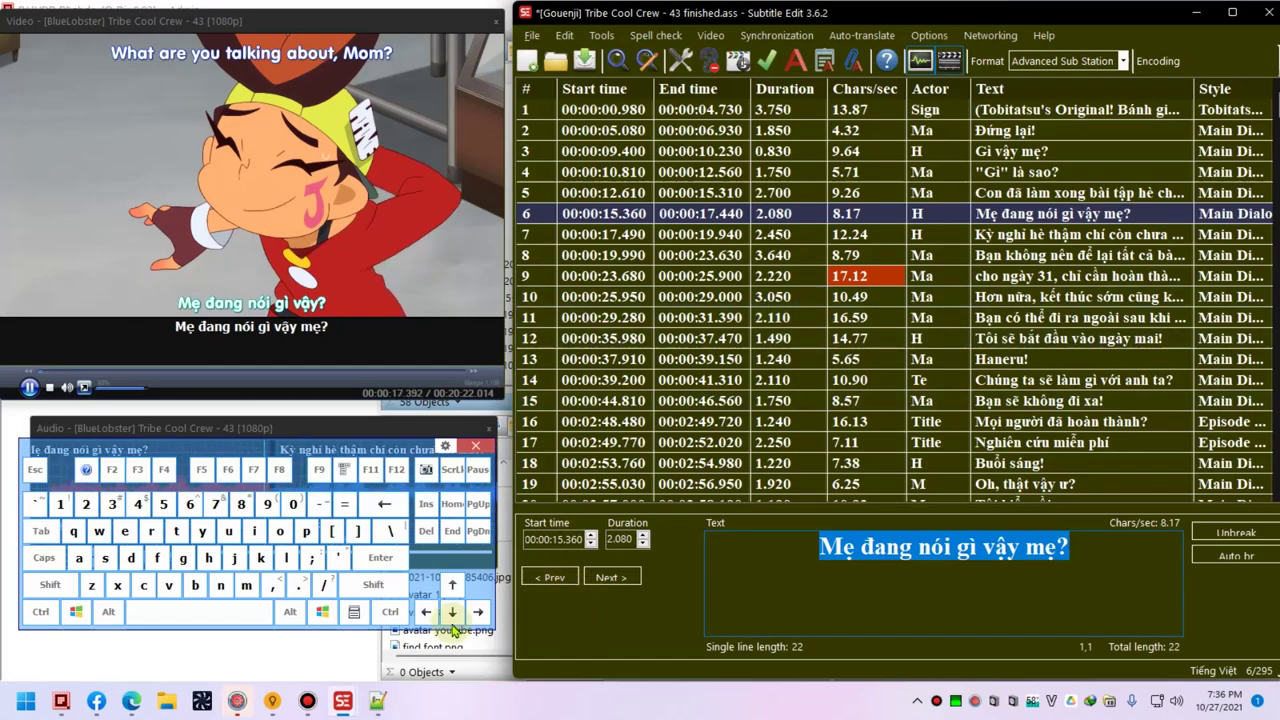
pyautogui.hotkey('ctrl', 'a')
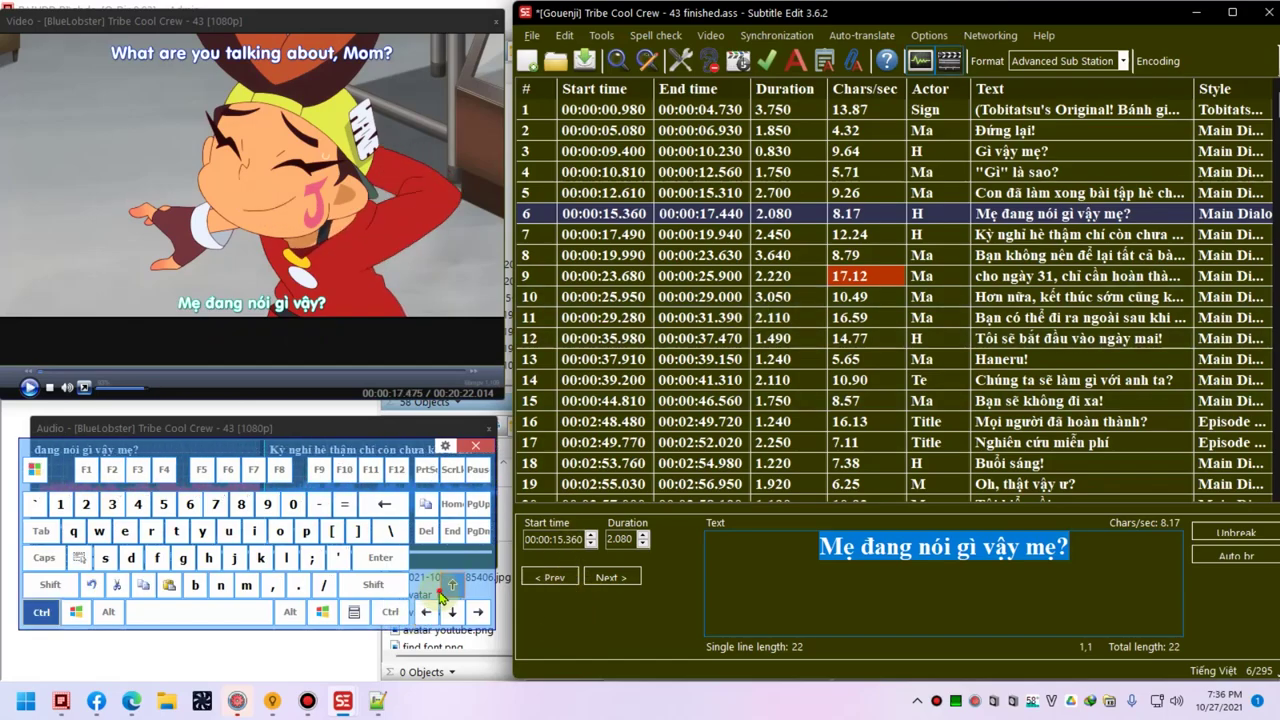
pyautogui.click(452, 584)
pyautogui.click(452, 612)
pyautogui.click(452, 612)
pyautogui.click(452, 584)
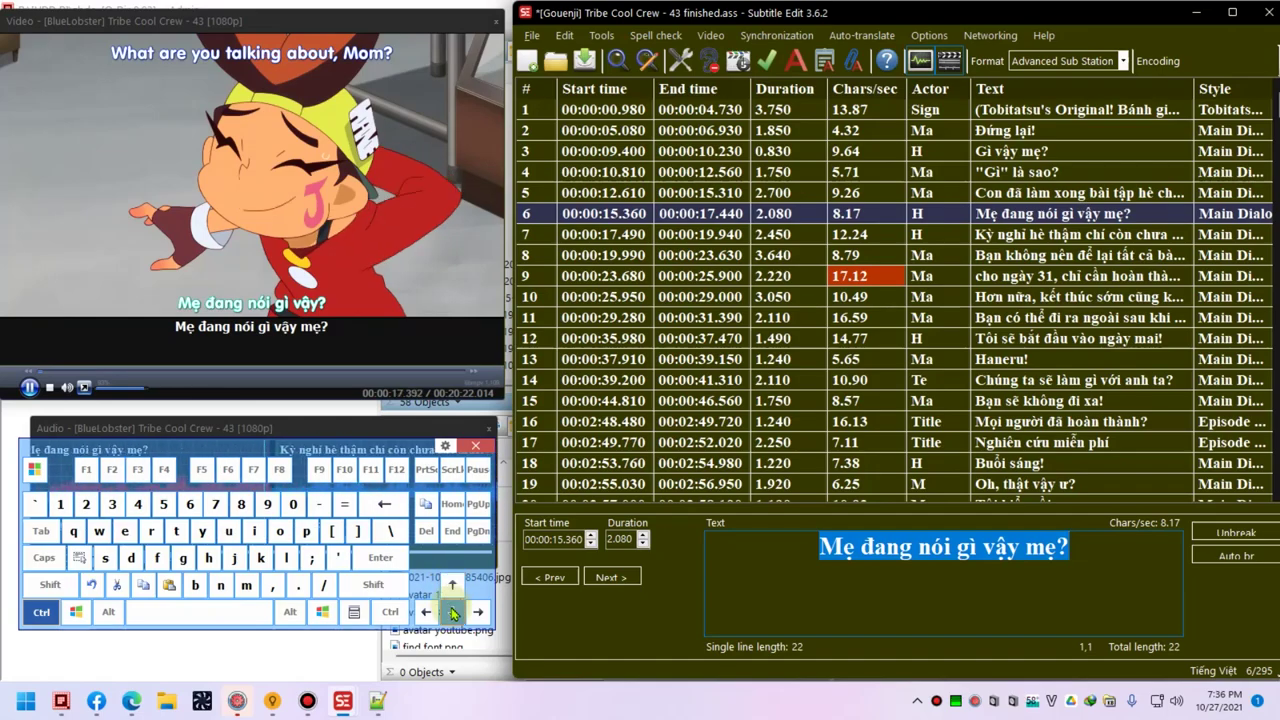
pyautogui.click(452, 612)
pyautogui.click(452, 612)
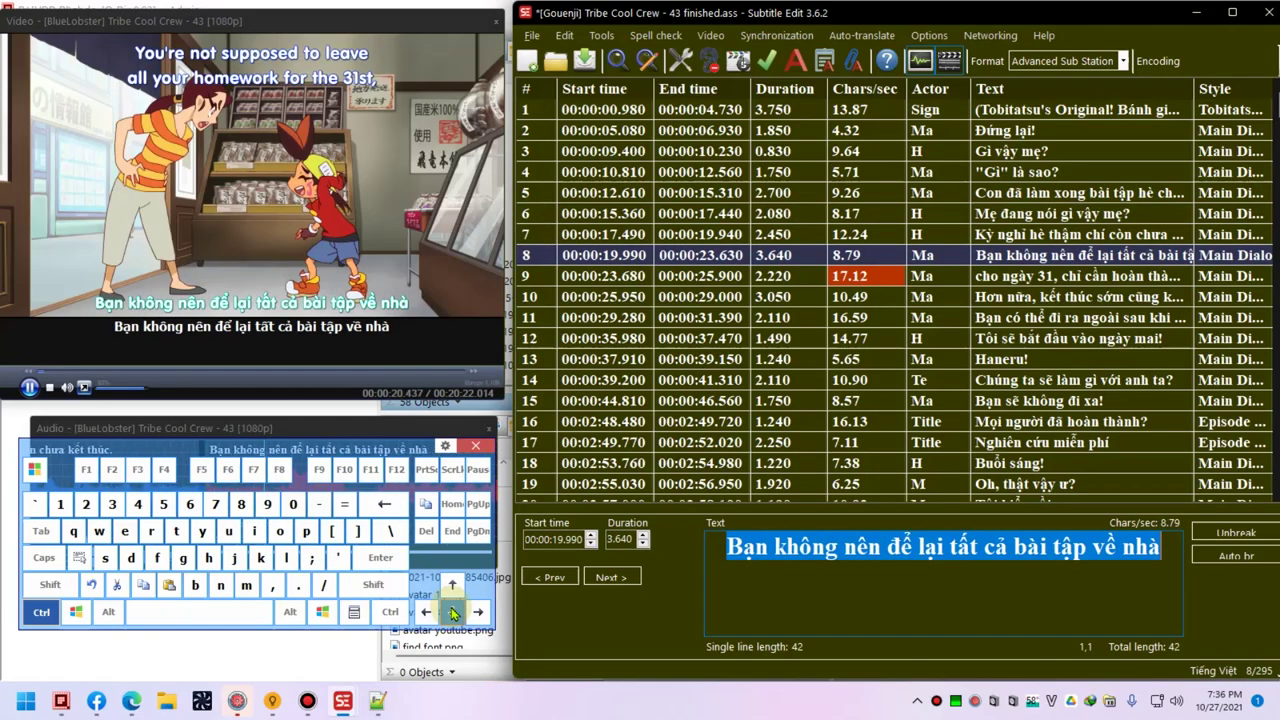
pyautogui.click(452, 612)
pyautogui.click(452, 586)
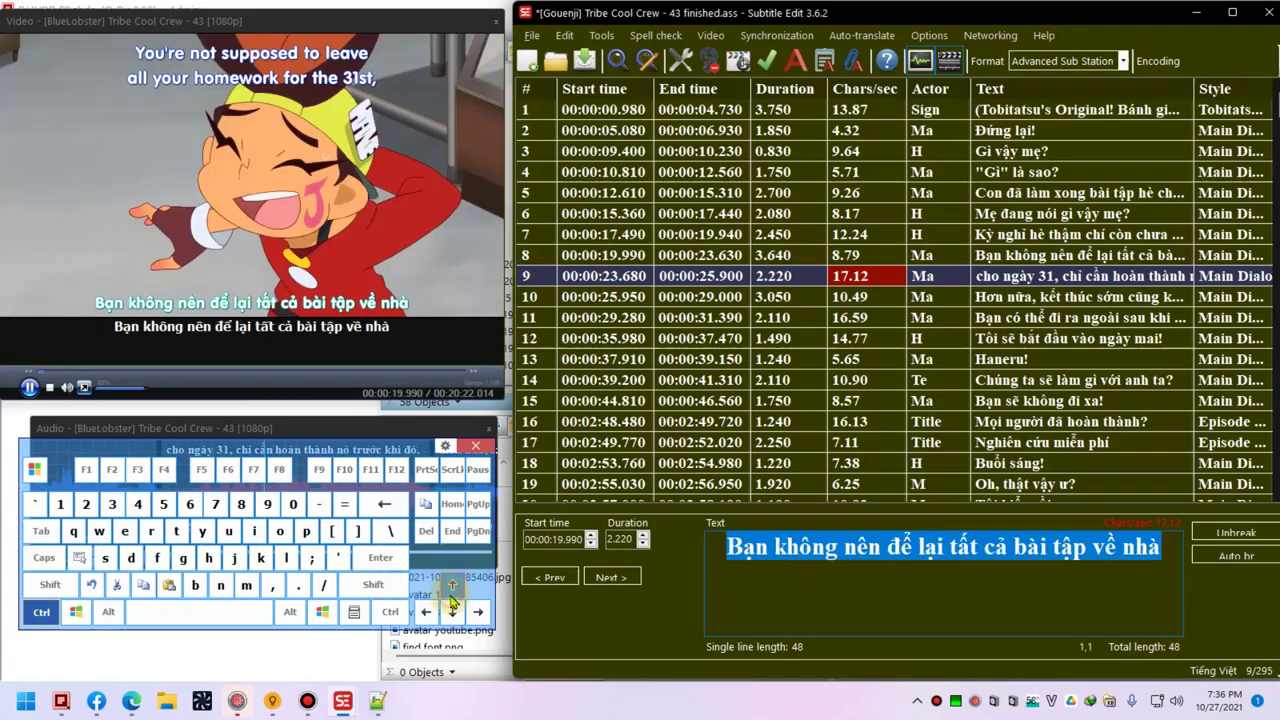
# - Play the video from line 7, skip back to the first dialogue lines and forward into the opening sequence, and pause playback
pyautogui.click(880, 233)
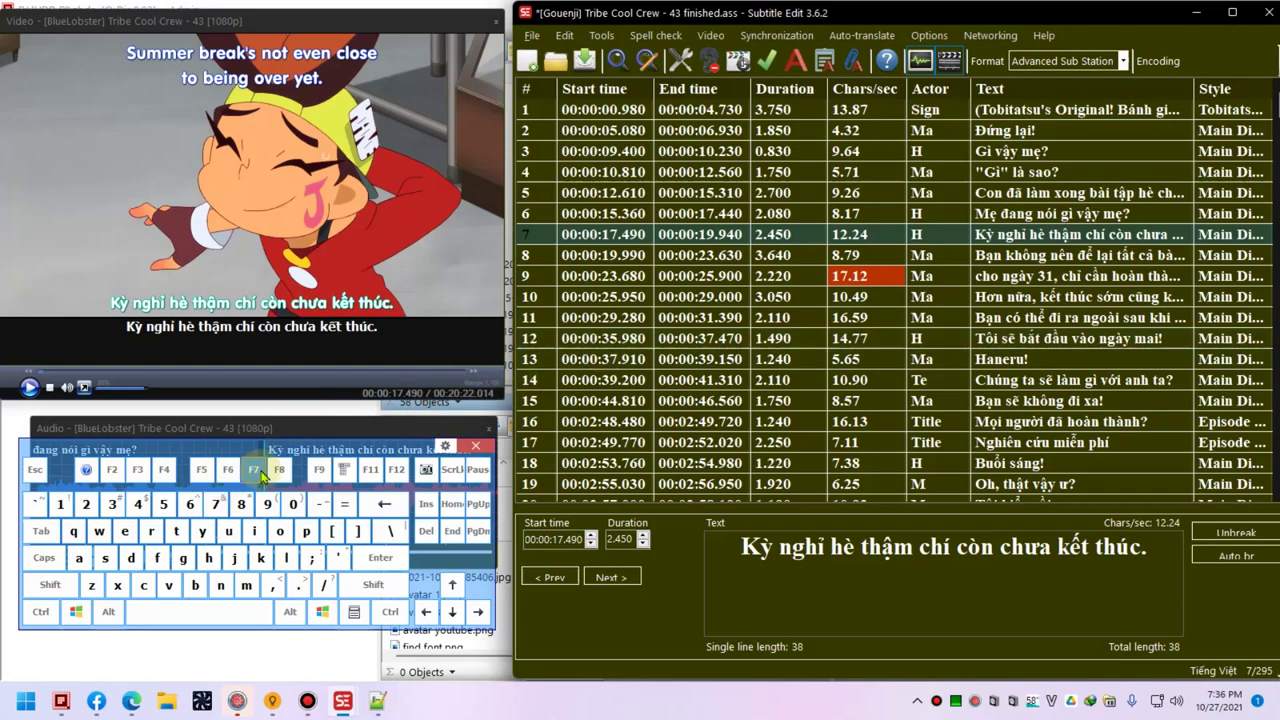
pyautogui.click(29, 388)
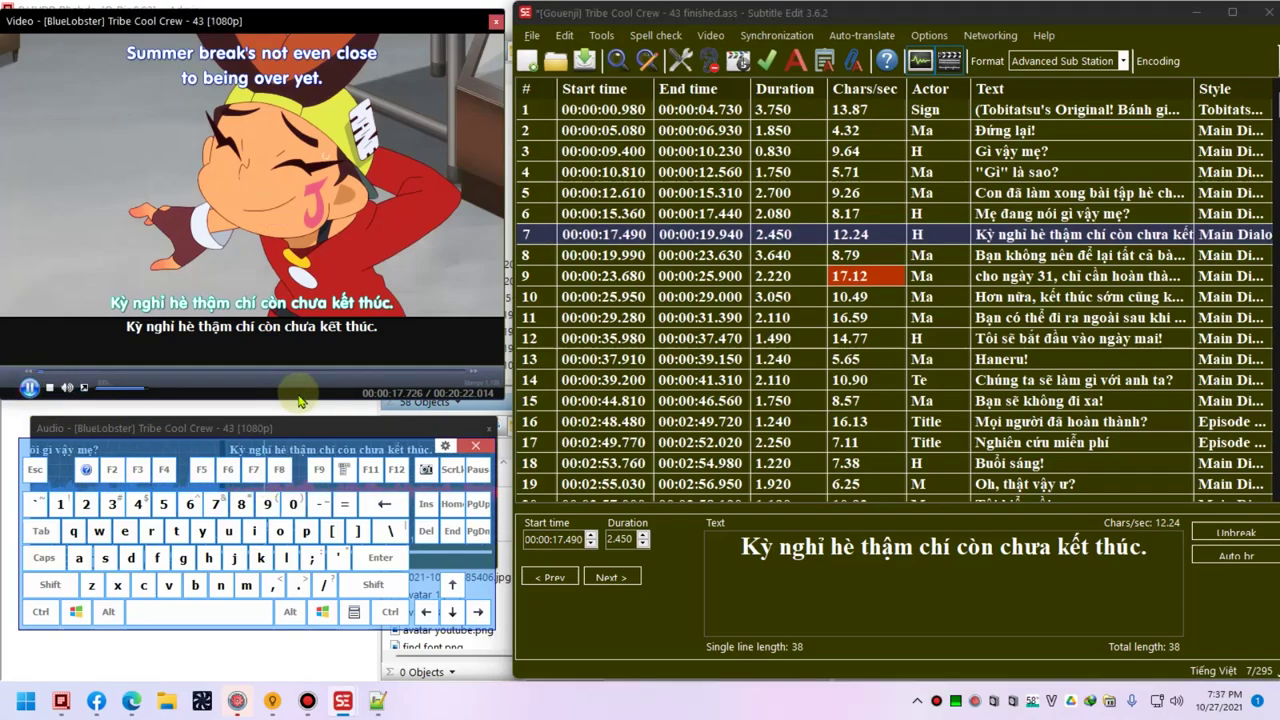
pyautogui.click(253, 473)
pyautogui.click(253, 473)
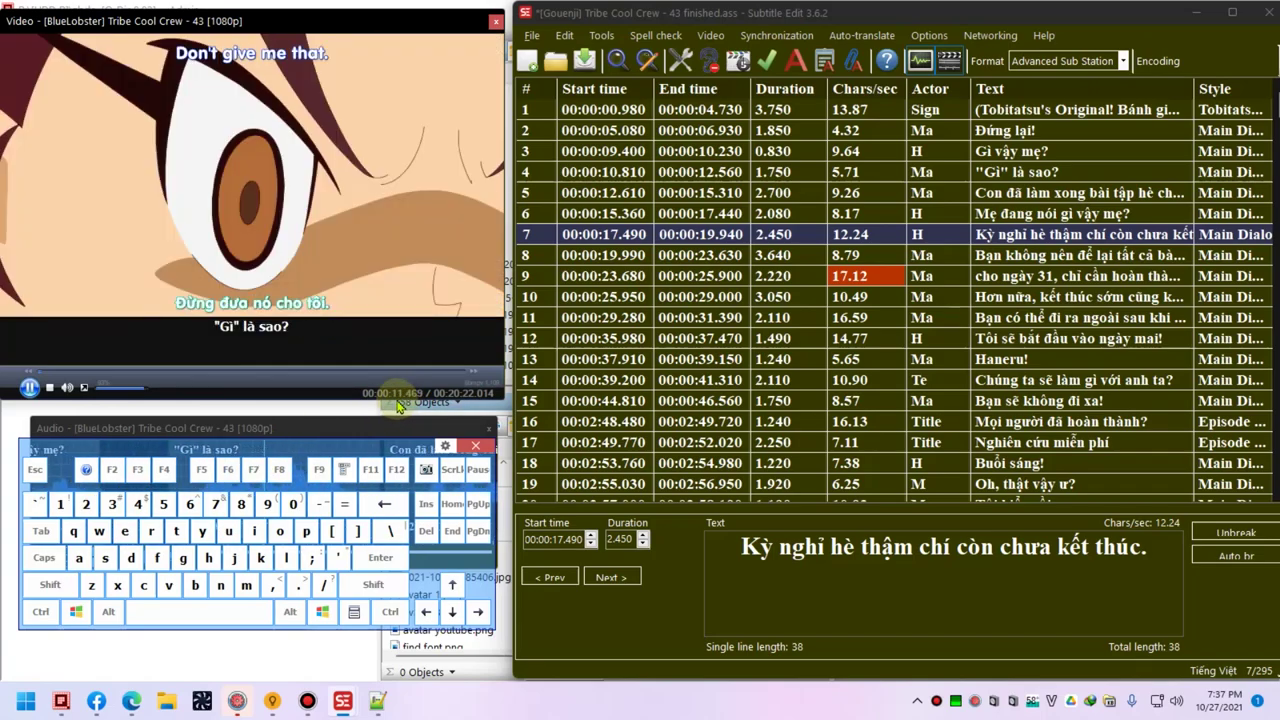
pyautogui.press('F7')
pyautogui.press('F7')
pyautogui.press('F7')
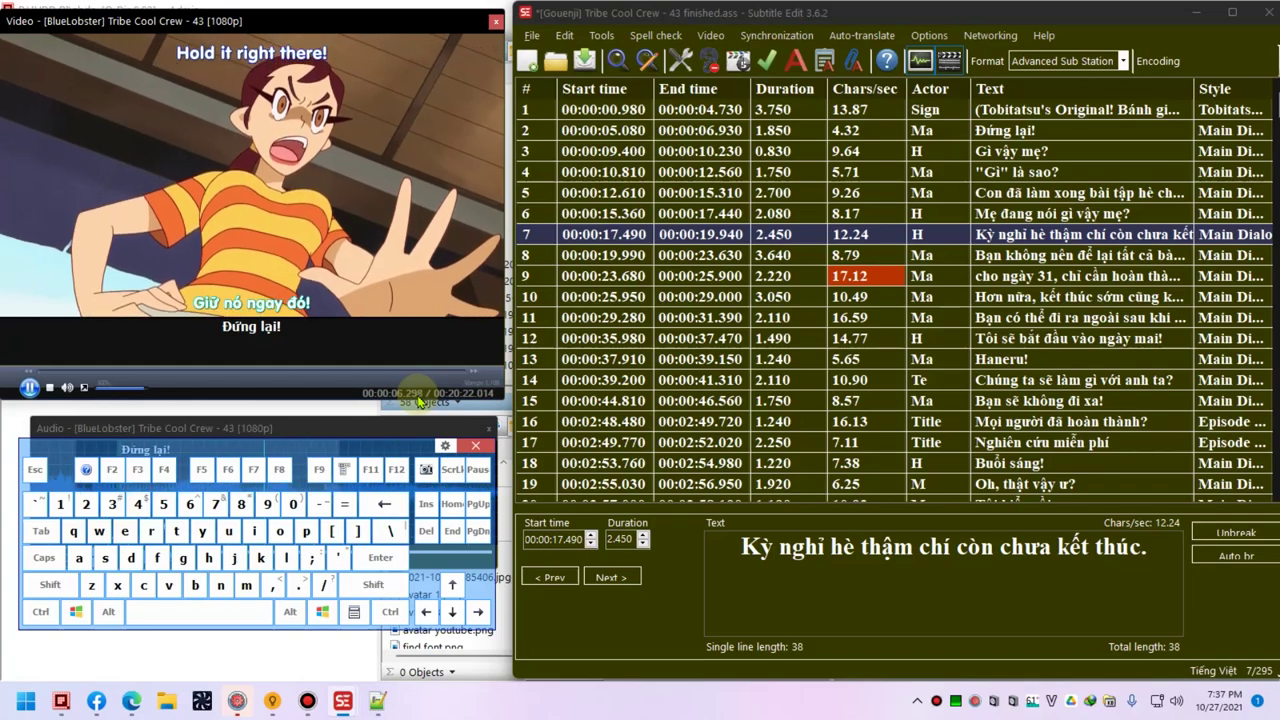
pyautogui.press('ctrl')
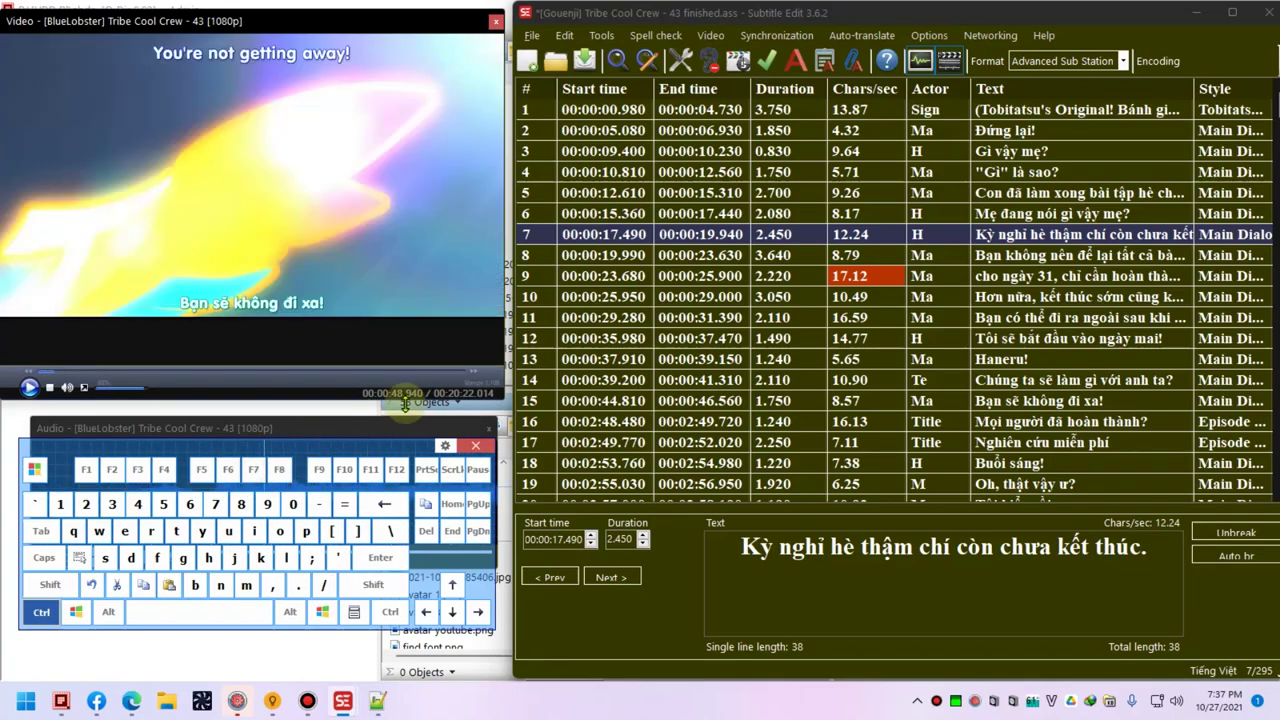
pyautogui.click(280, 467)
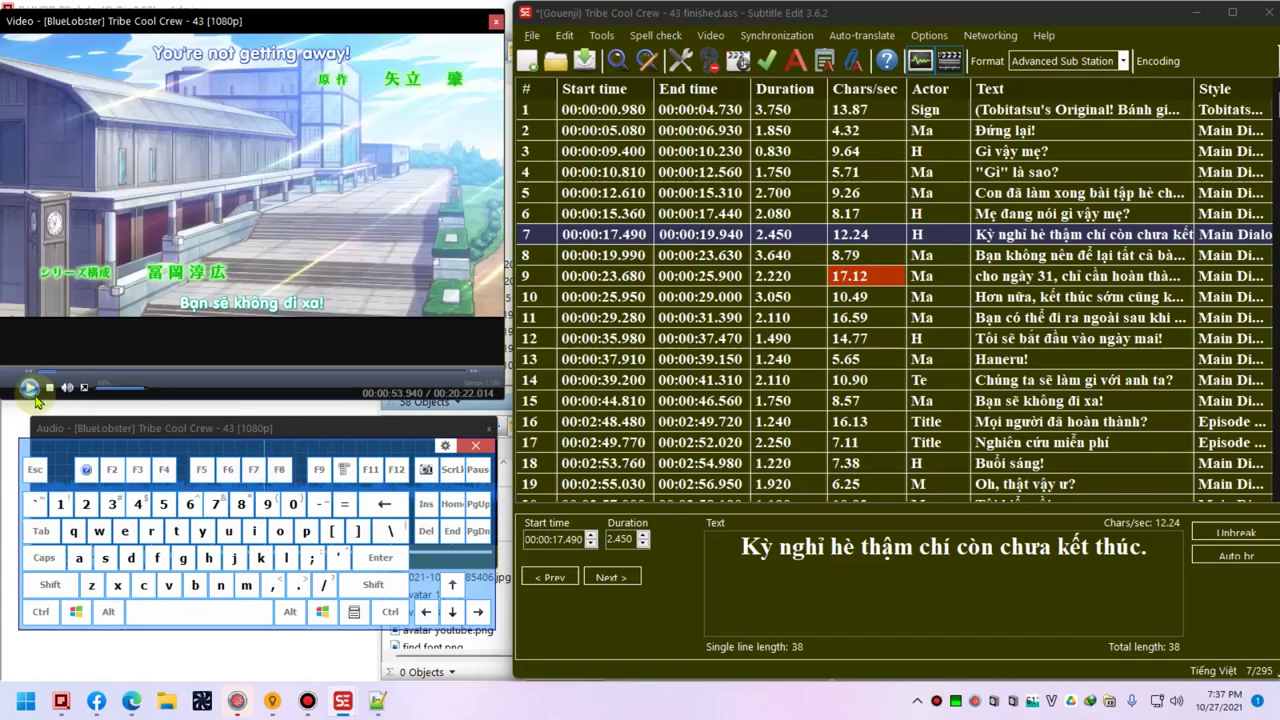
pyautogui.click(41, 611)
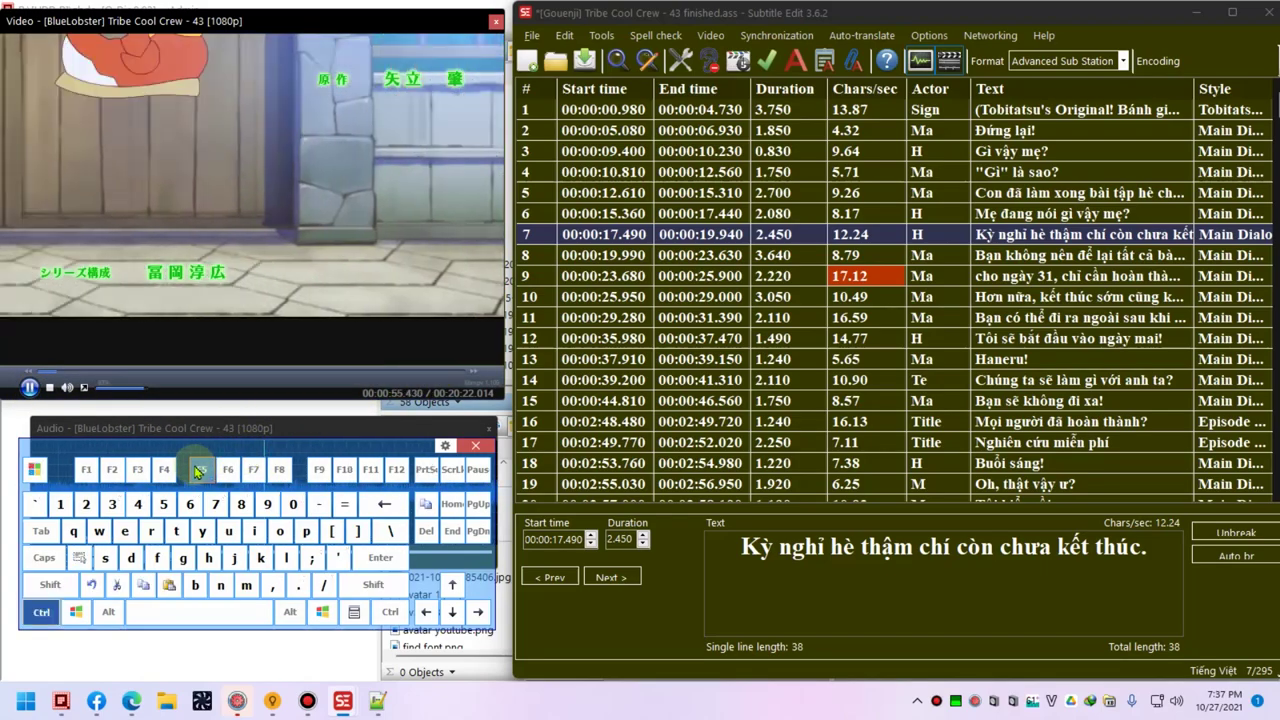
pyautogui.click(201, 470)
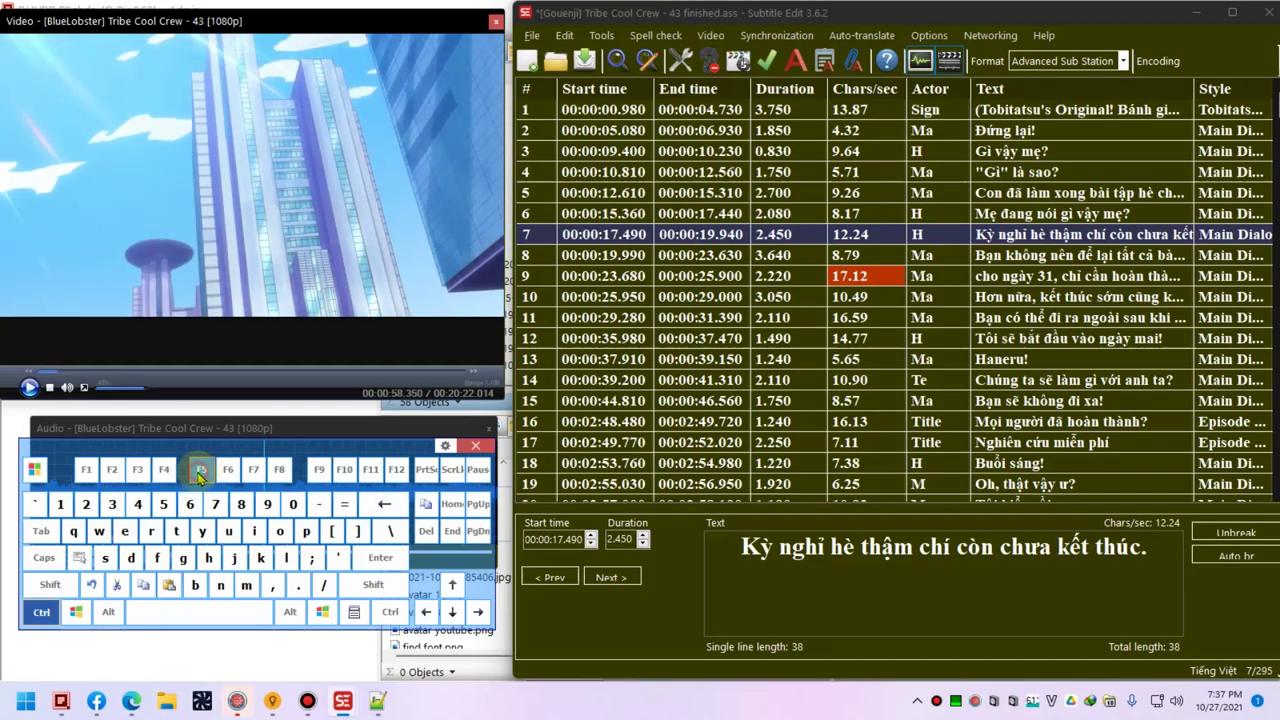
# - Save the subtitle file and shorten the text of line 6 to "Mẹ đang nói gì vậy?"
pyautogui.click(805, 258)
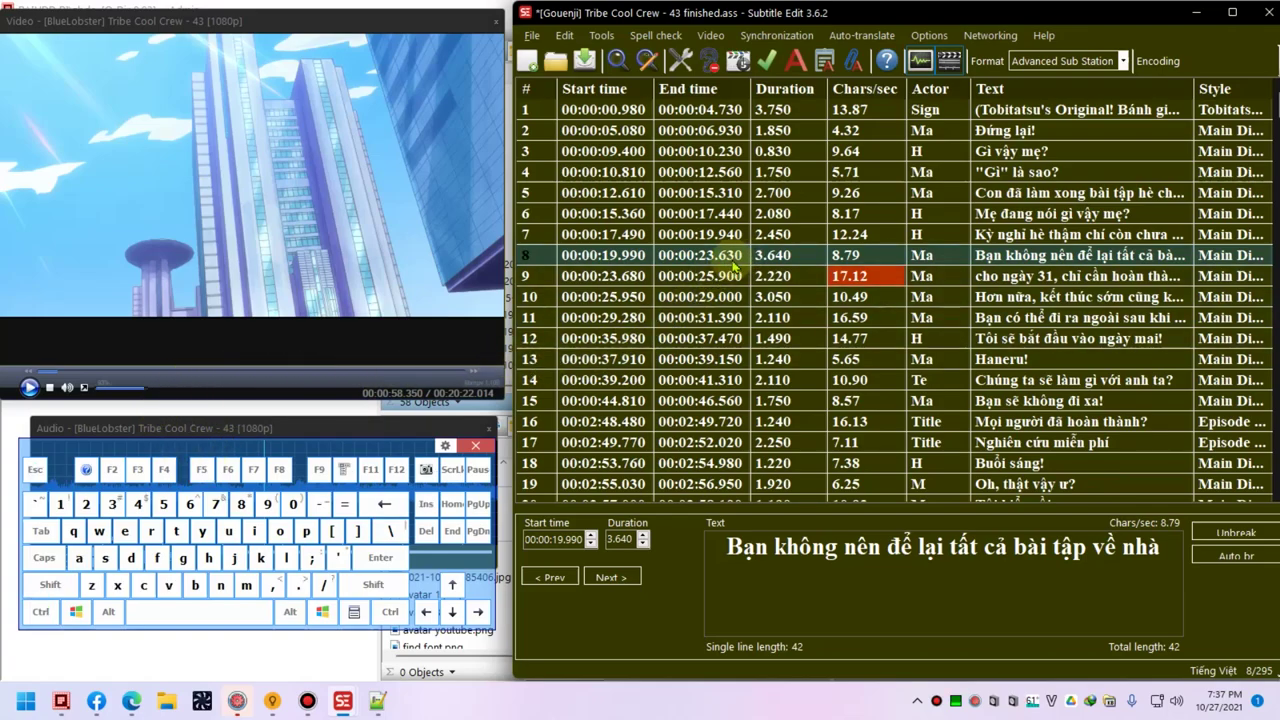
pyautogui.click(886, 172)
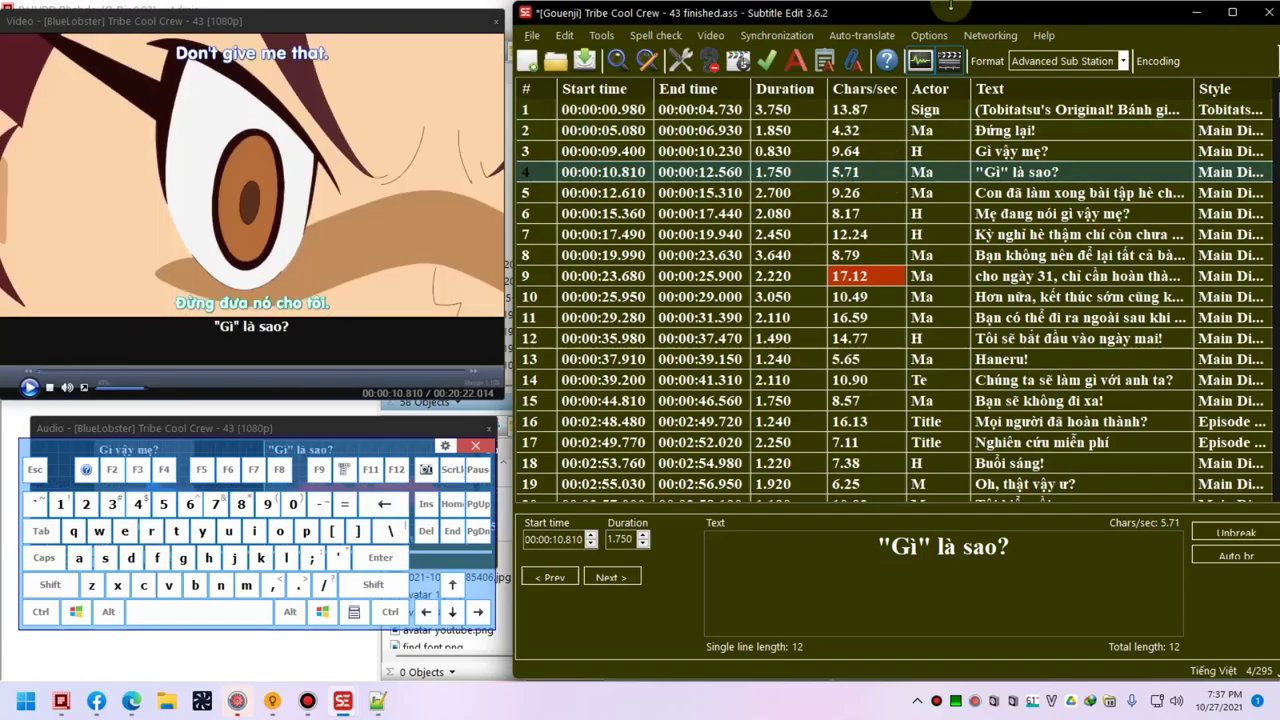
pyautogui.hotkey('ctrl', 'space')
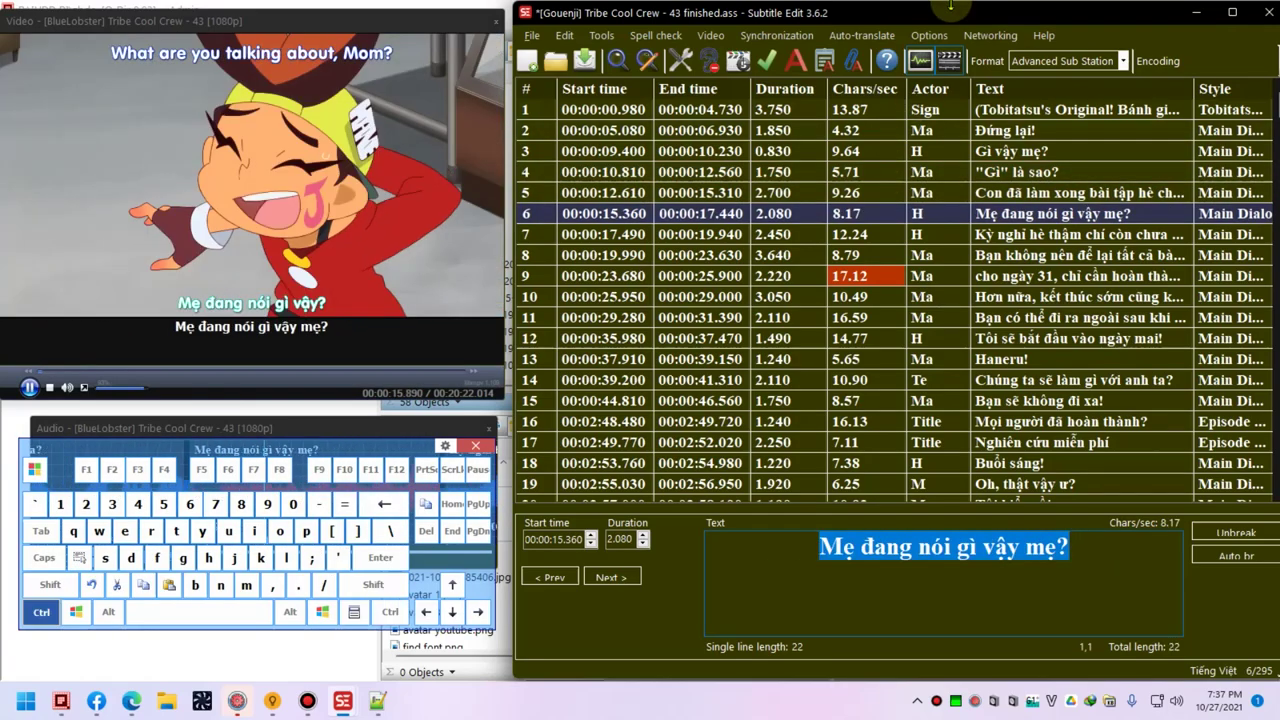
pyautogui.hotkey('ctrl', 's')
pyautogui.hotkey('ctrl', 'shift', 'Left')
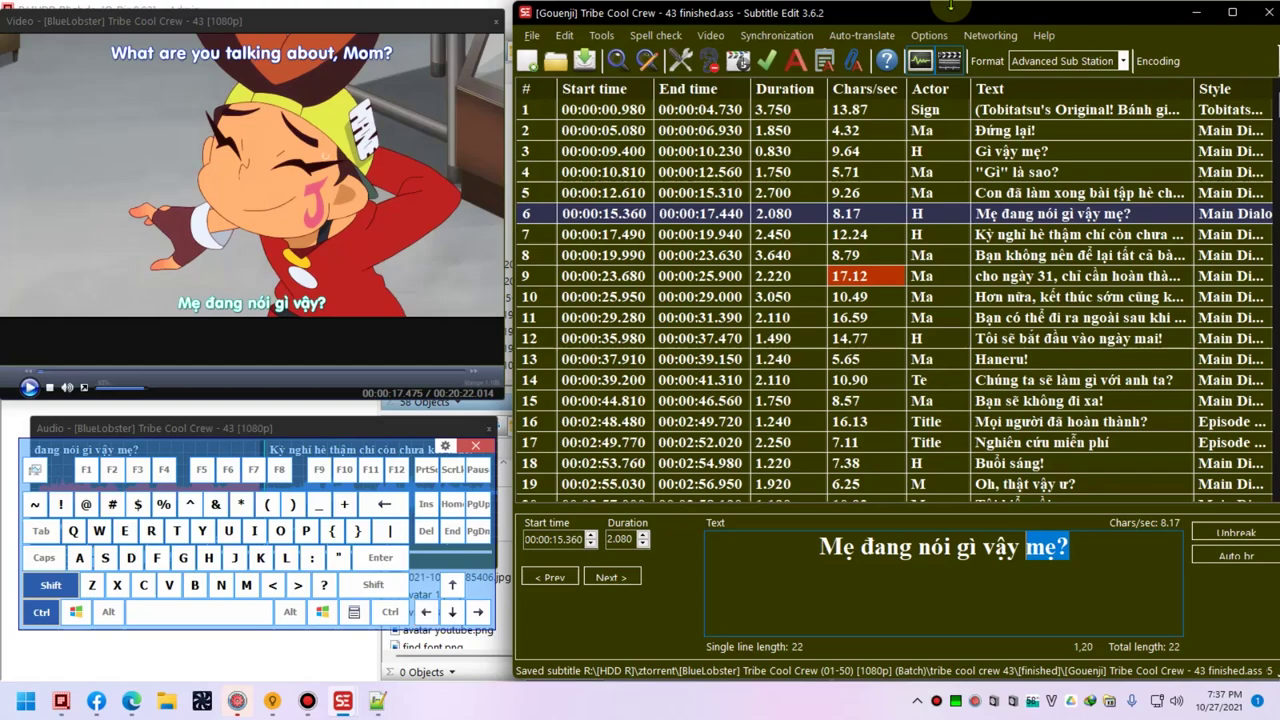
pyautogui.press('BackSpace')
pyautogui.press('BackSpace')
pyautogui.write('?')
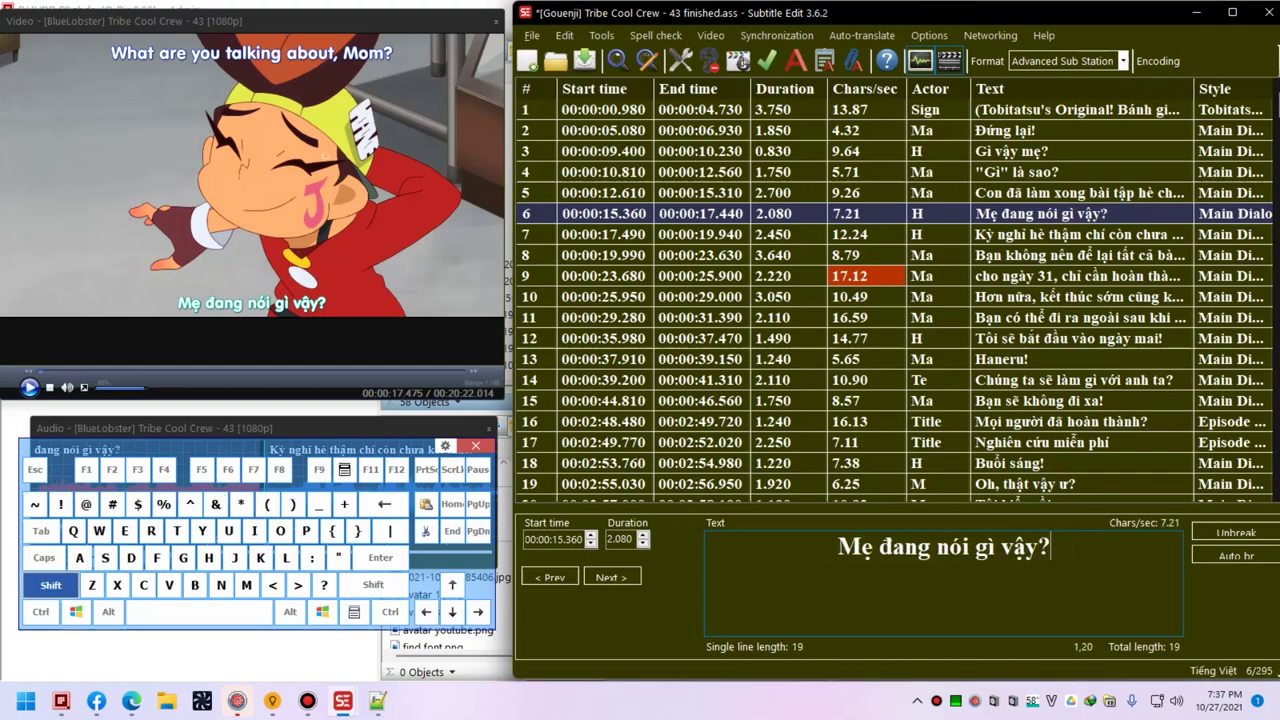
# - Replace the text of line 7 with "Kỳ nghỉ hè còn dài mà."
pyautogui.hotkey('ctrl', 'space')
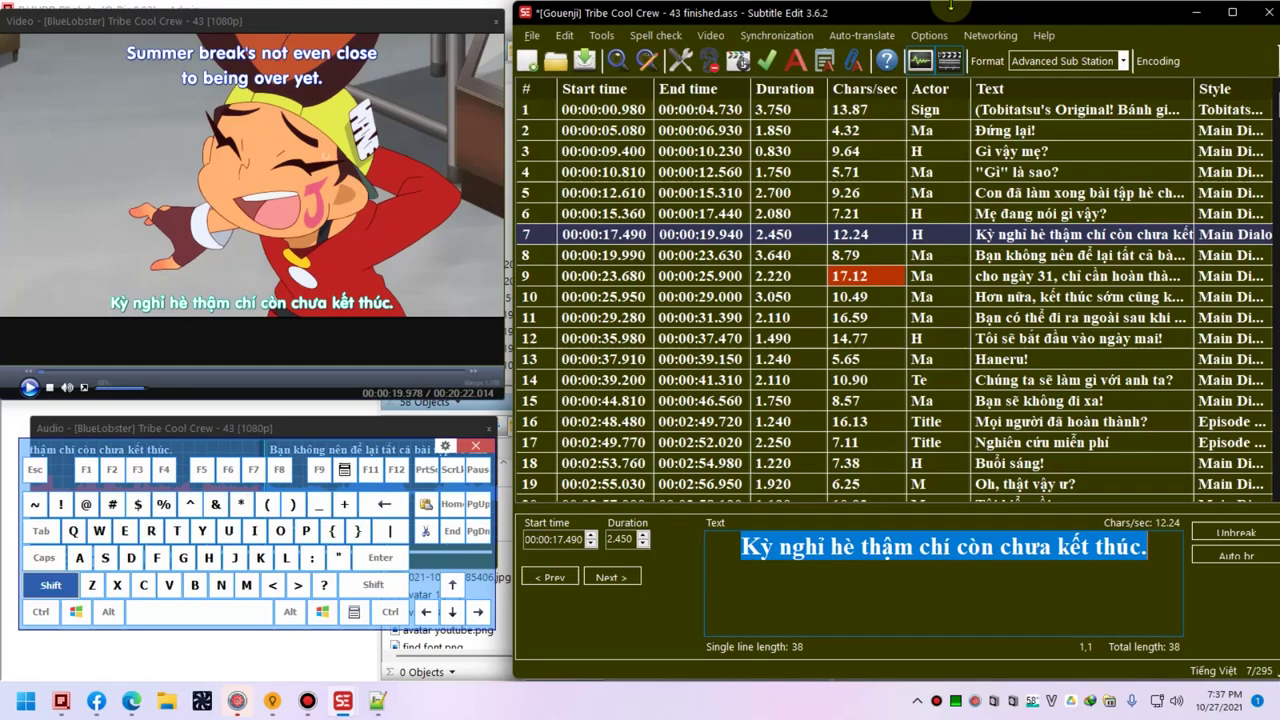
pyautogui.write('Ky nghỉ hè còn da')
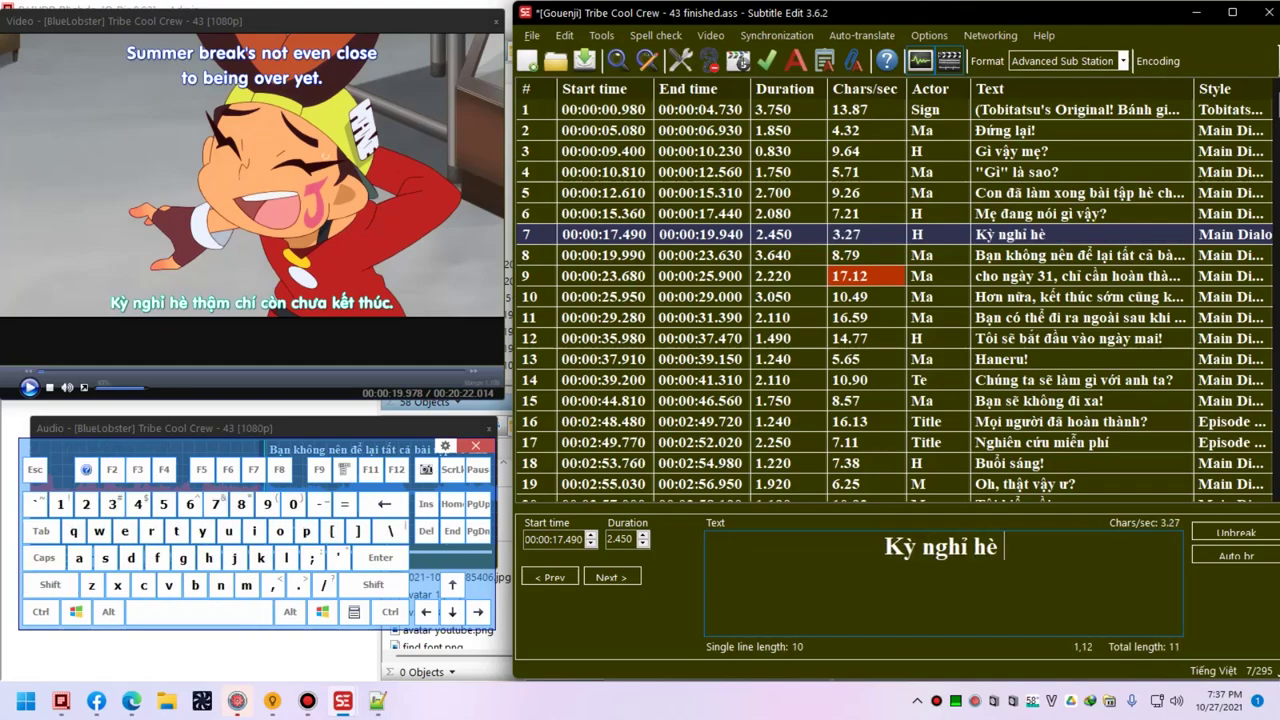
pyautogui.write('i mà.')
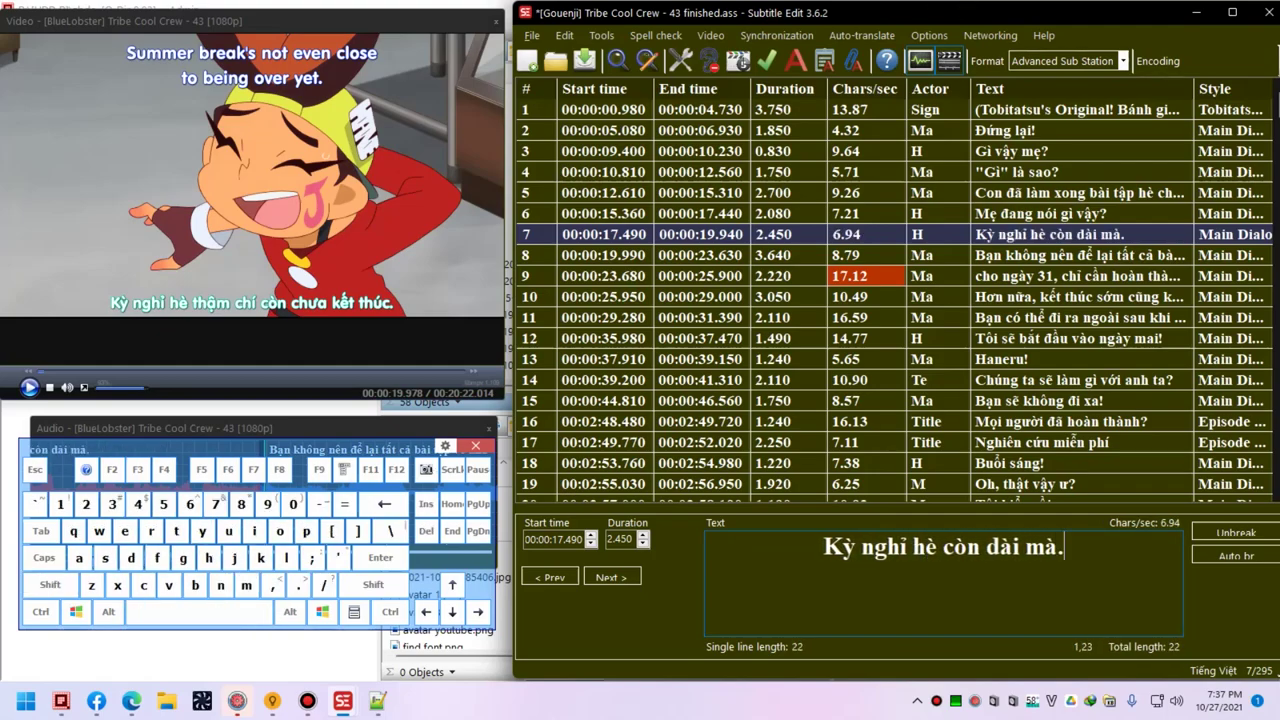
# - Replace the text of line 8 with "Đừng để tới ngày 31 mới làm," and advance to line 9
pyautogui.hotkey('ctrl', 'Down')
pyautogui.press('capslock')
pyautogui.write('Đừng')
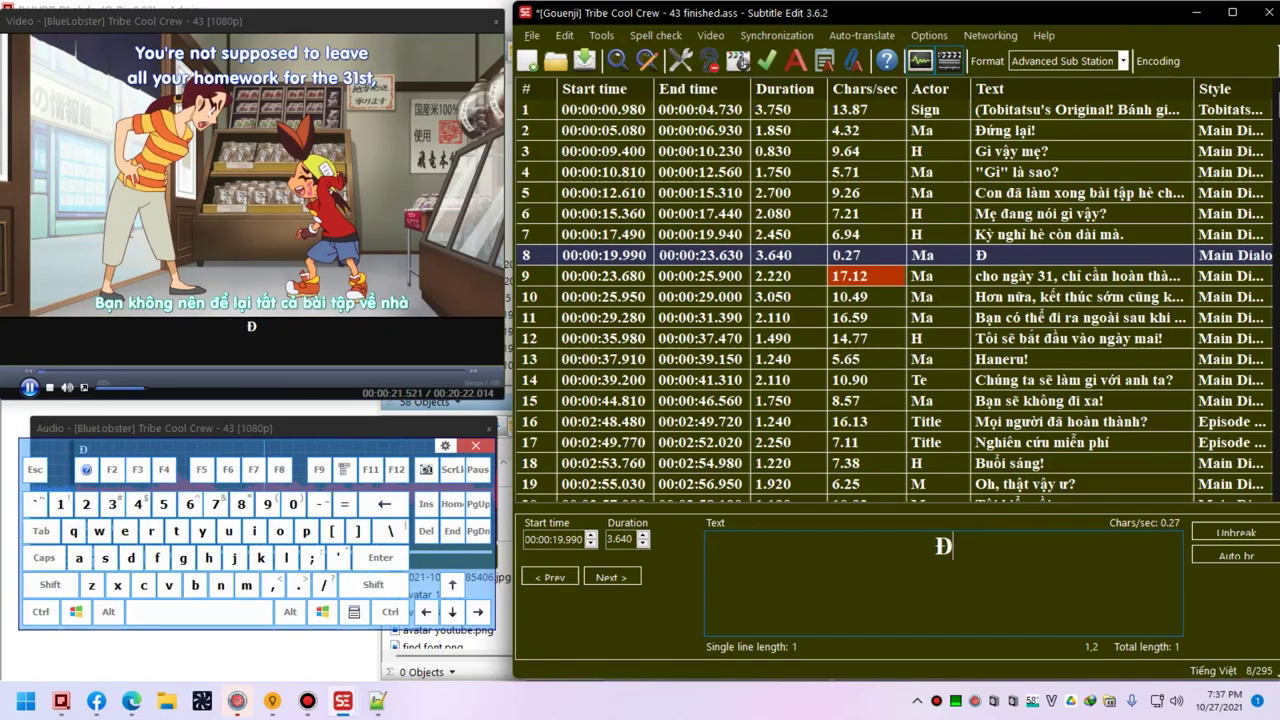
pyautogui.write('r ')
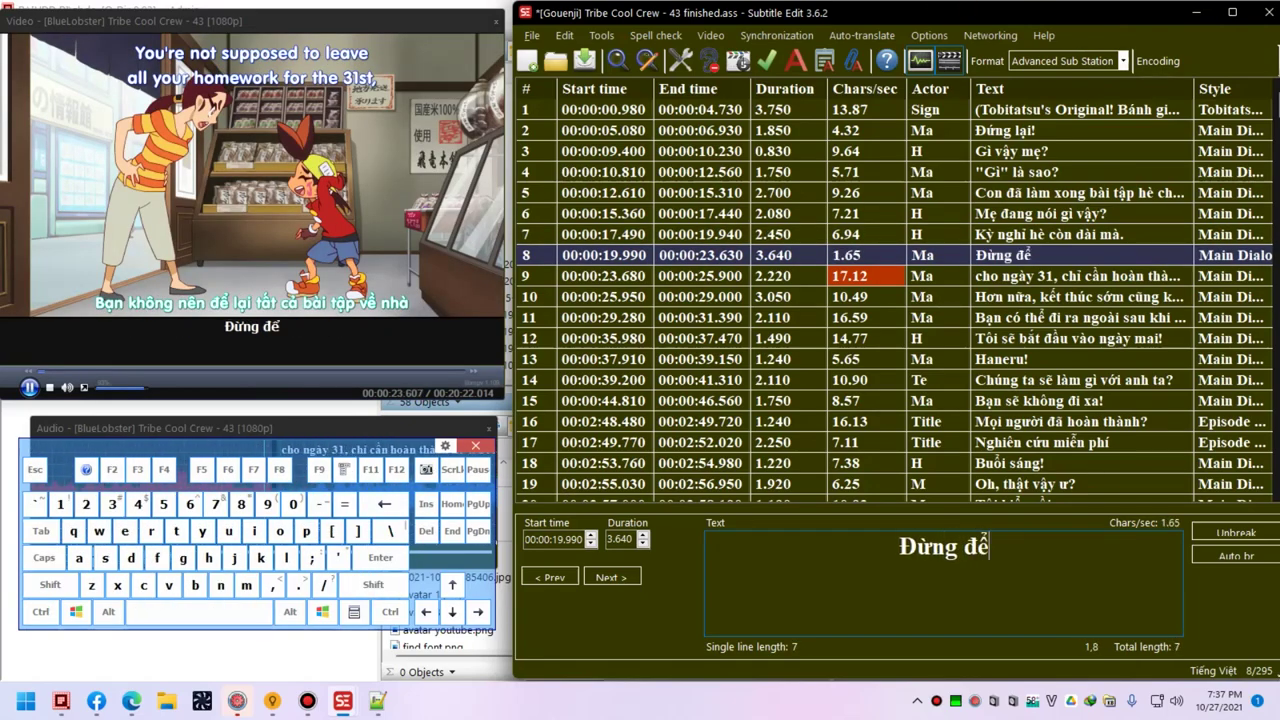
pyautogui.write('tới ngày 31 mới làm,')
pyautogui.hotkey('ctrl', 'space')
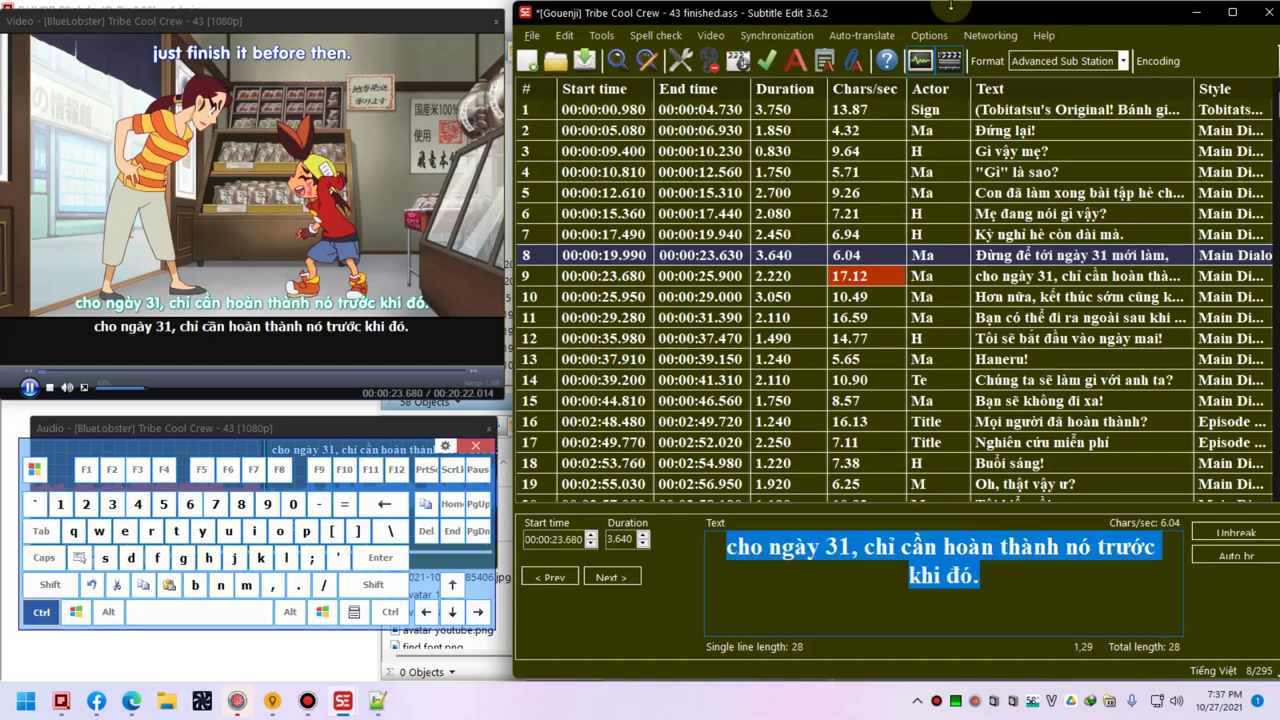
# - Replace the text of line 9 with "phải làm cho xong sớm đi." and advance to line 10
pyautogui.write('phai')
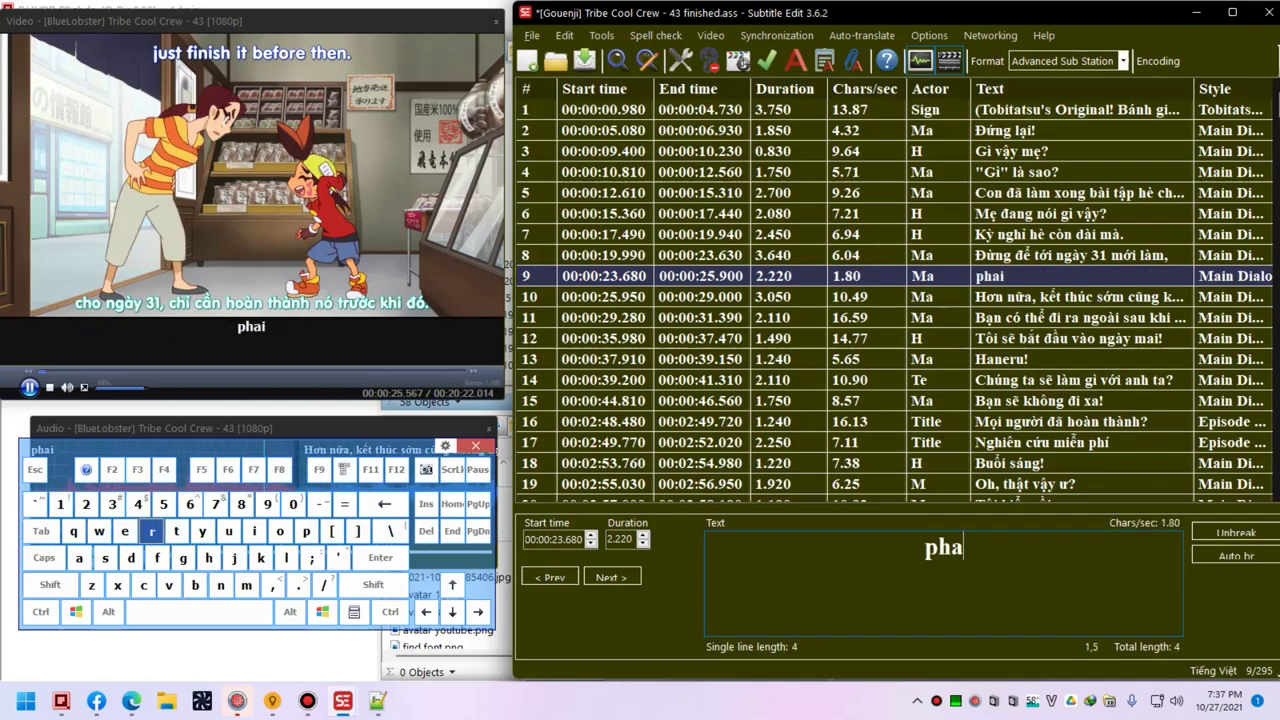
pyautogui.write('r làm c')
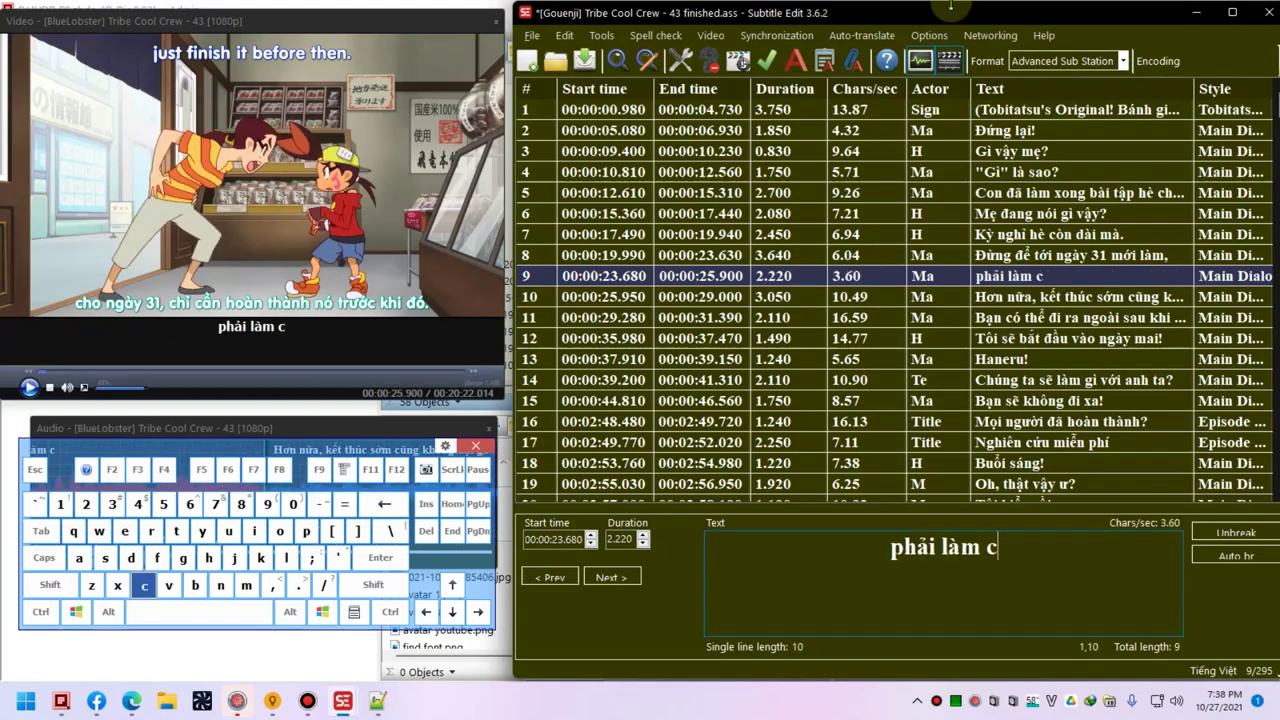
pyautogui.write('ho xong sớm đi')
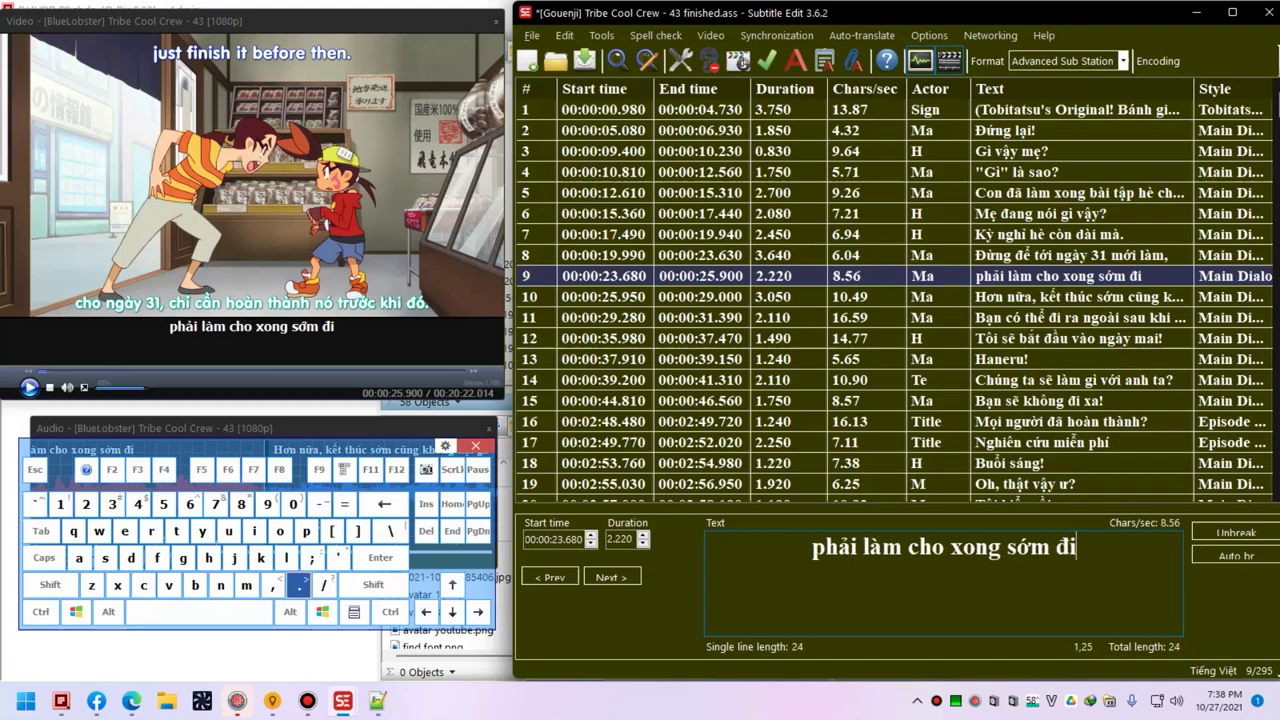
pyautogui.write('.')
pyautogui.hotkey('alt', 'Down')
# - Replace the text of line 10 with "Mà làm sớm thì có chết ai đâu cơ chứ?" and advance to line 11
pyautogui.write('M')
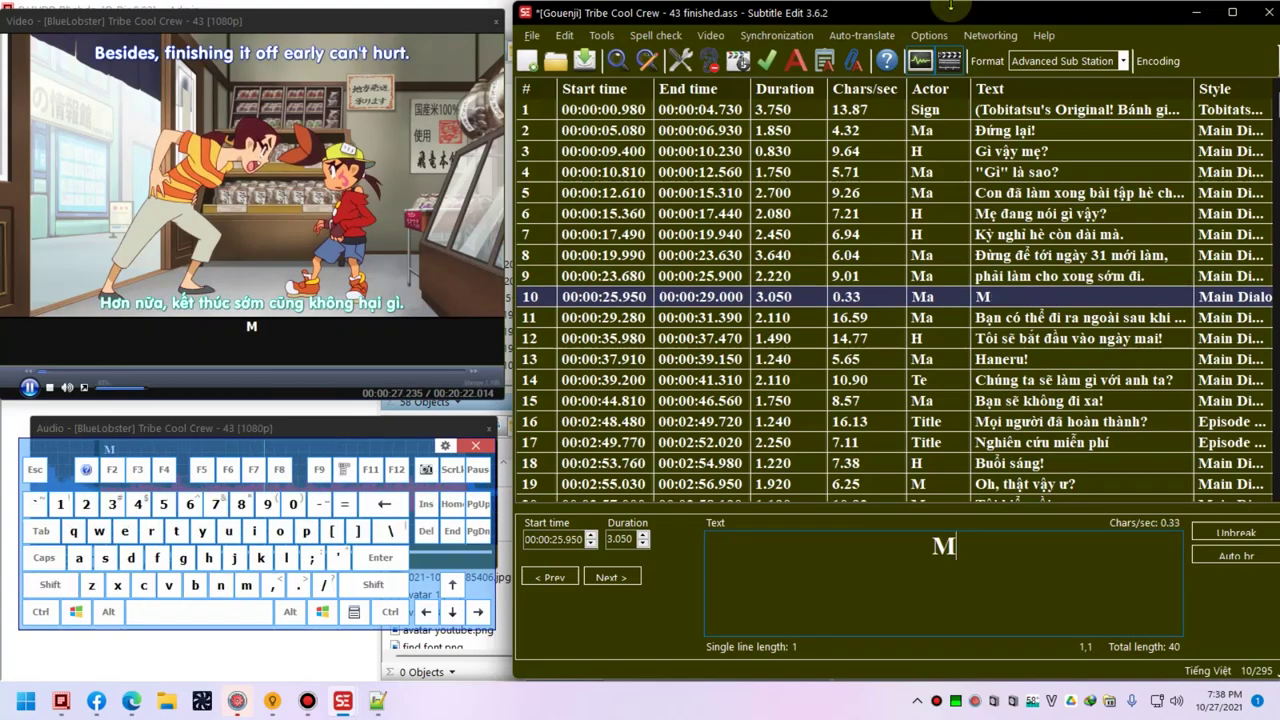
pyautogui.write('à làm x')
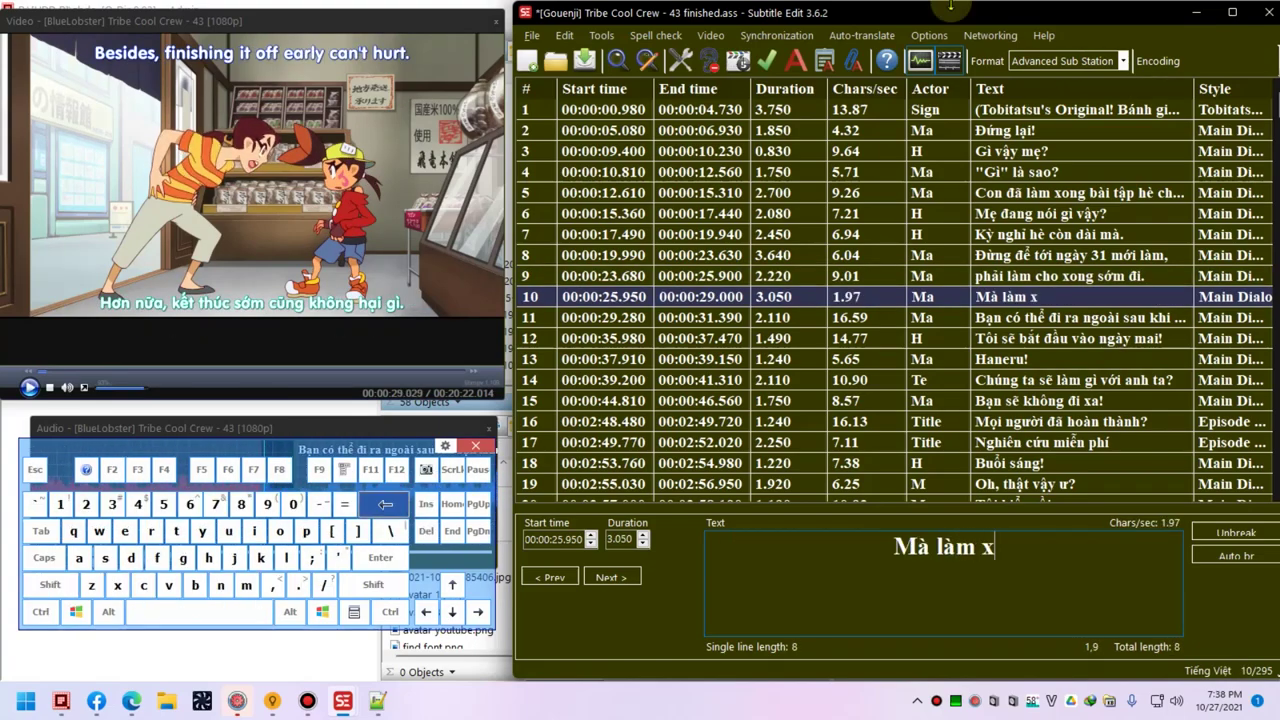
pyautogui.press('BackSpace')
pyautogui.write('sớm thì có')
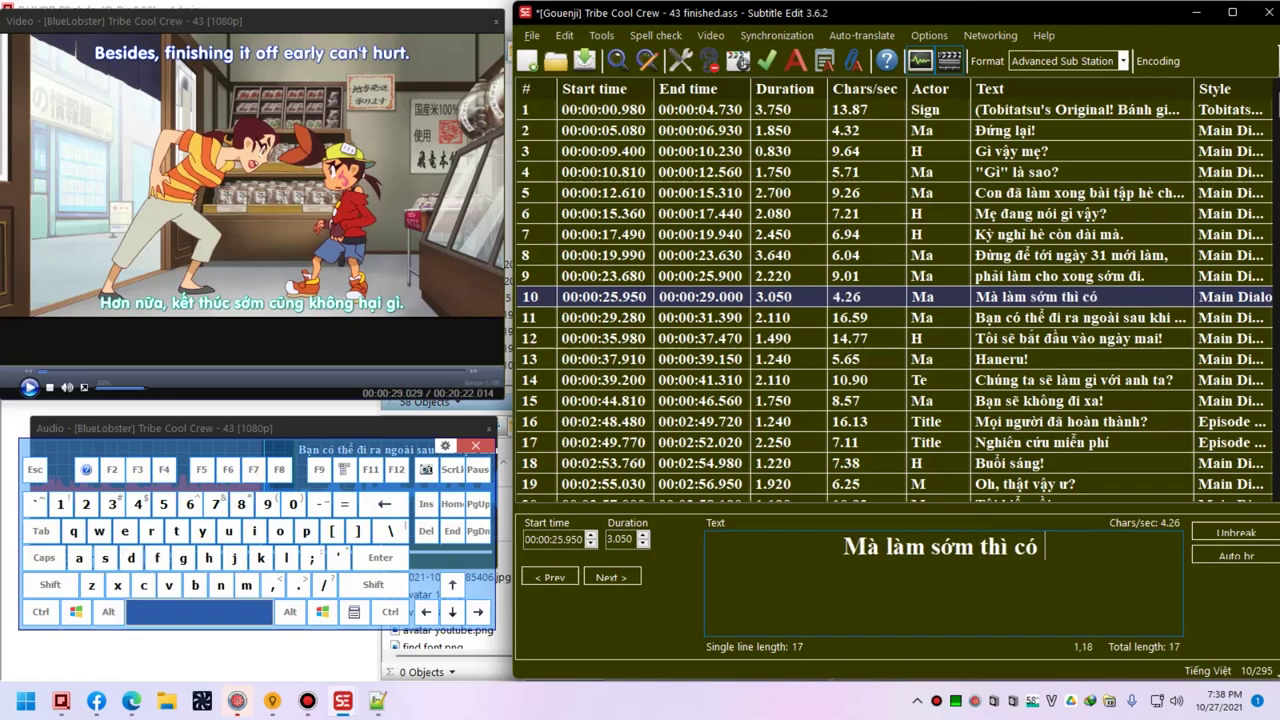
pyautogui.write(' chết ai đâu cơ')
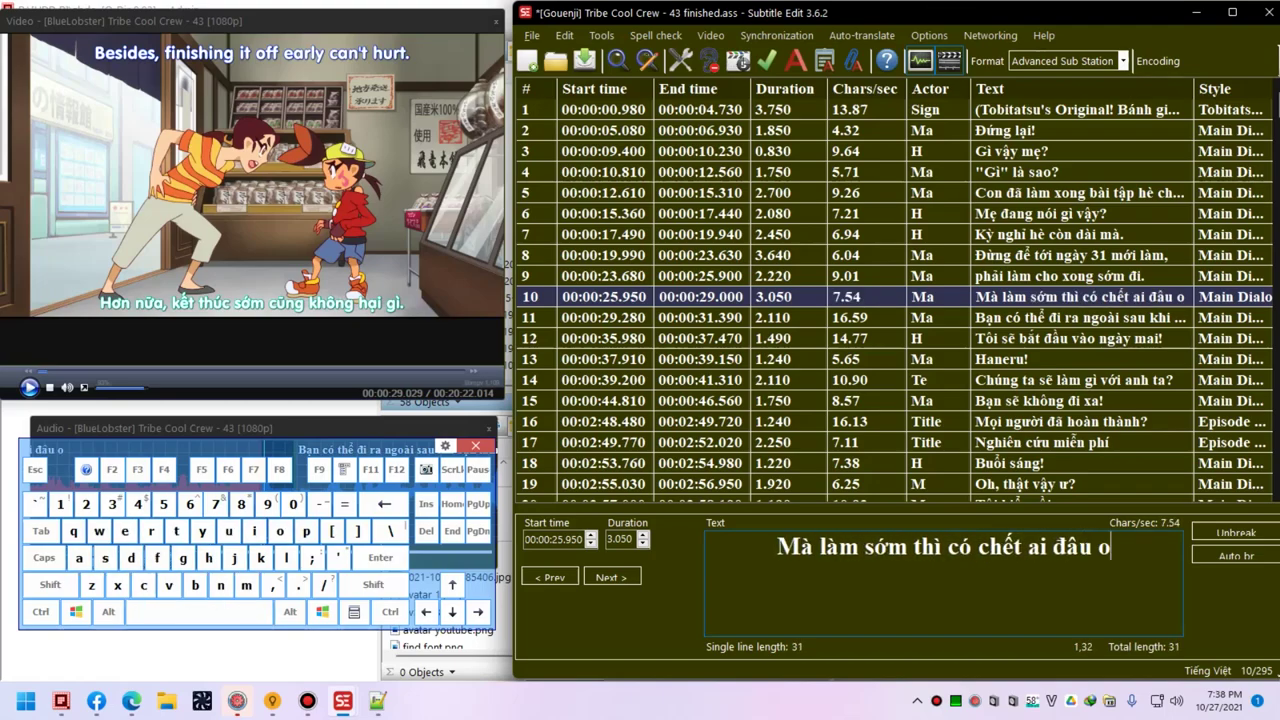
pyautogui.write('chứ?')
pyautogui.hotkey('ctrl', 'Down')
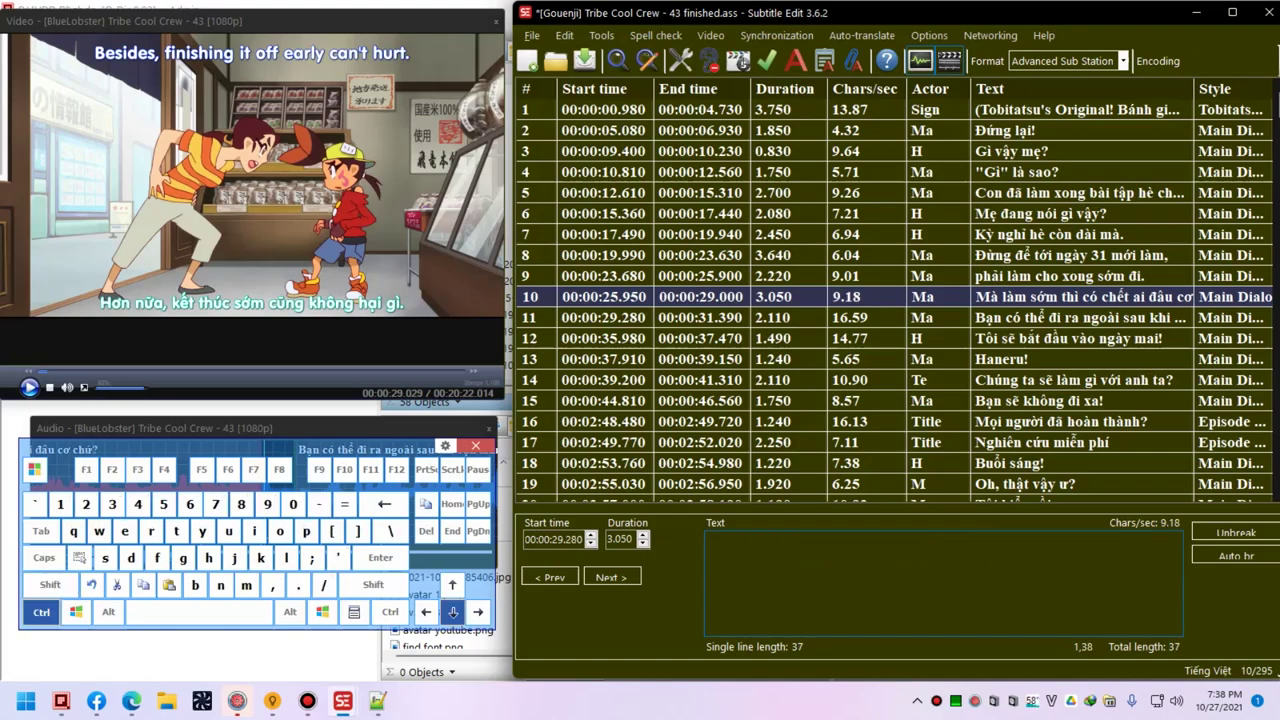
# - Replace the text of line 11 with "Chừng nào xong rồi muốn đi đâu thì đi." and advance to line 12
pyautogui.press('capslock')
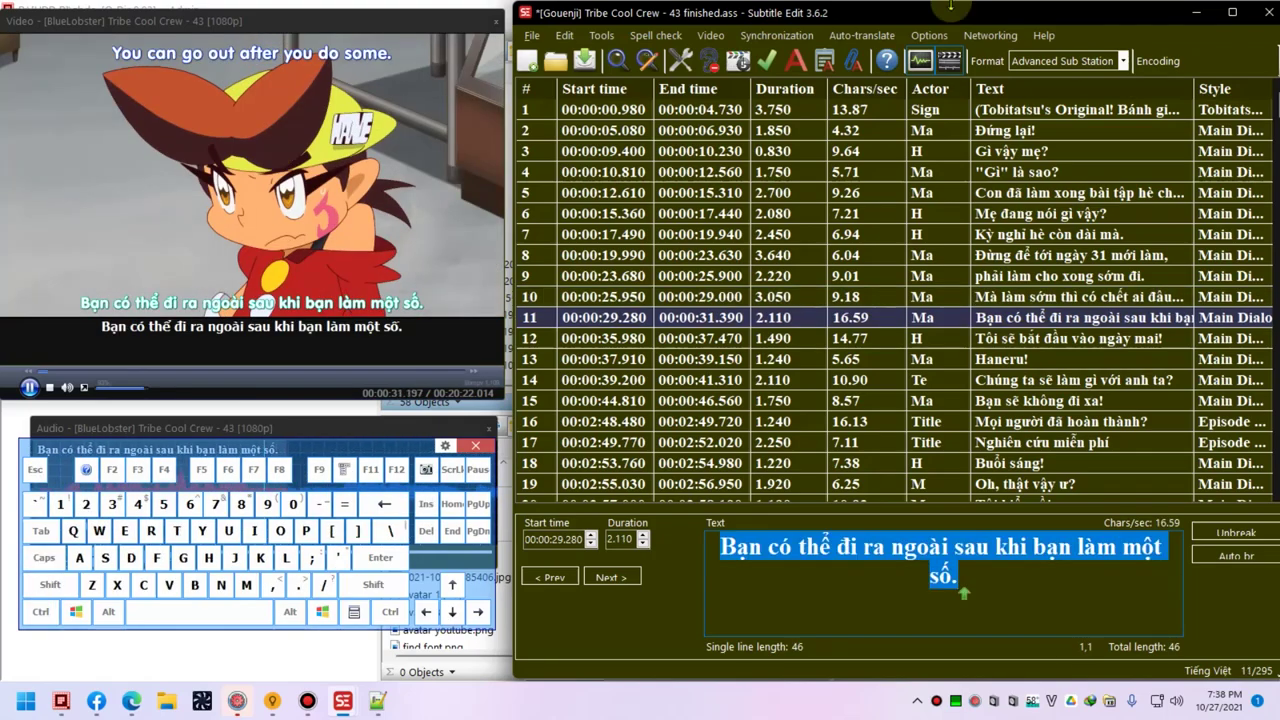
pyautogui.press('capslock')
pyautogui.write('chừng')
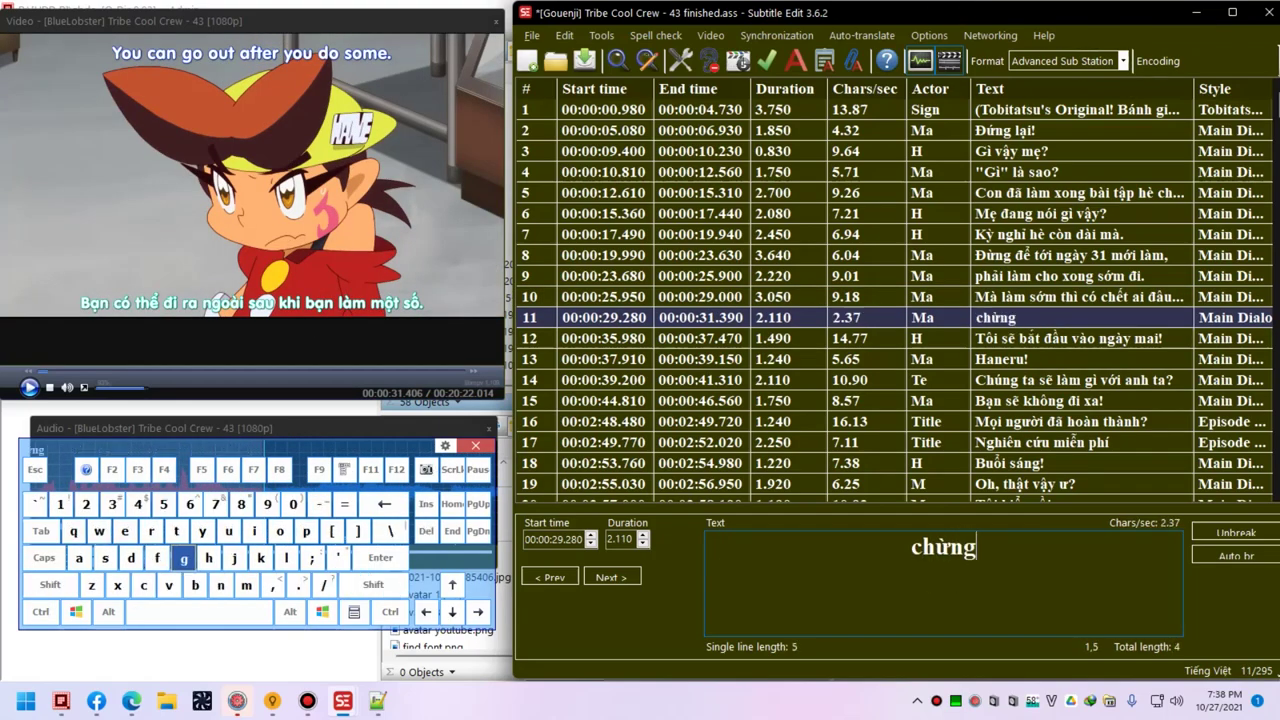
pyautogui.write(' nào xong mới')
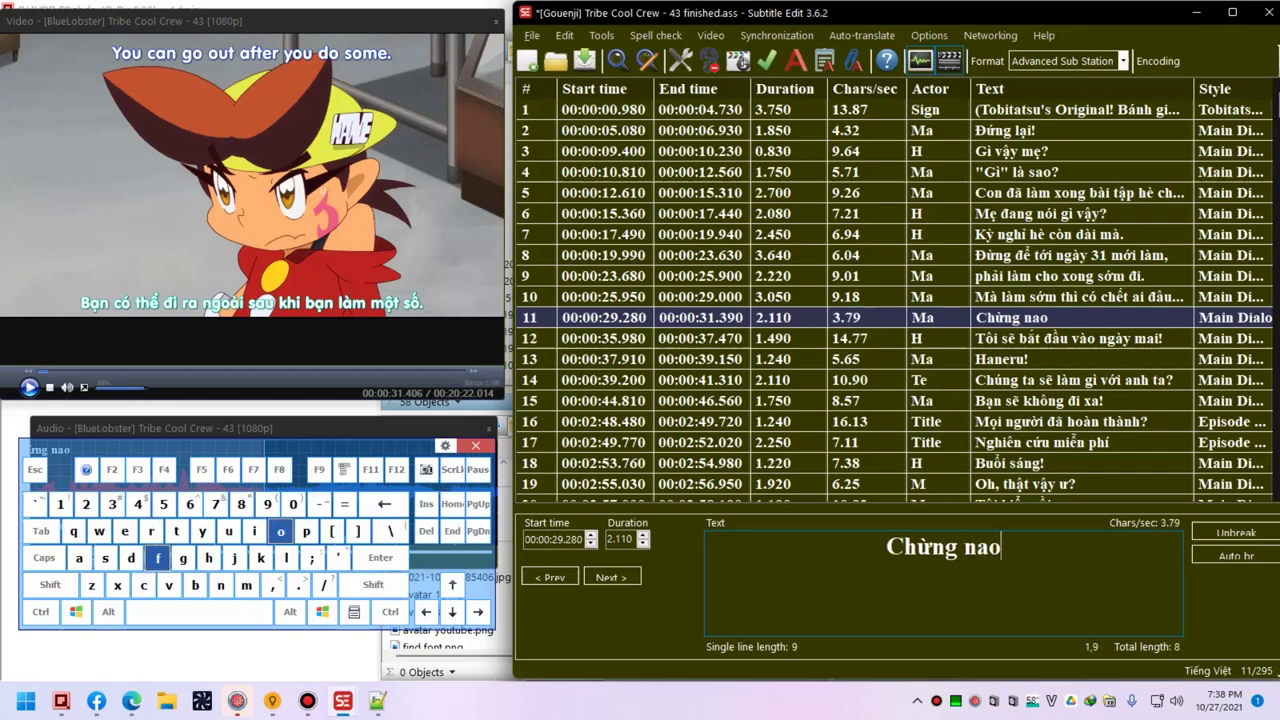
pyautogui.press('BackSpace')
pyautogui.press('BackSpace')
pyautogui.press('BackSpace')
pyautogui.press('BackSpace')
pyautogui.write('rồi muo')
pyautogui.write('ốn đi đâu thì d')
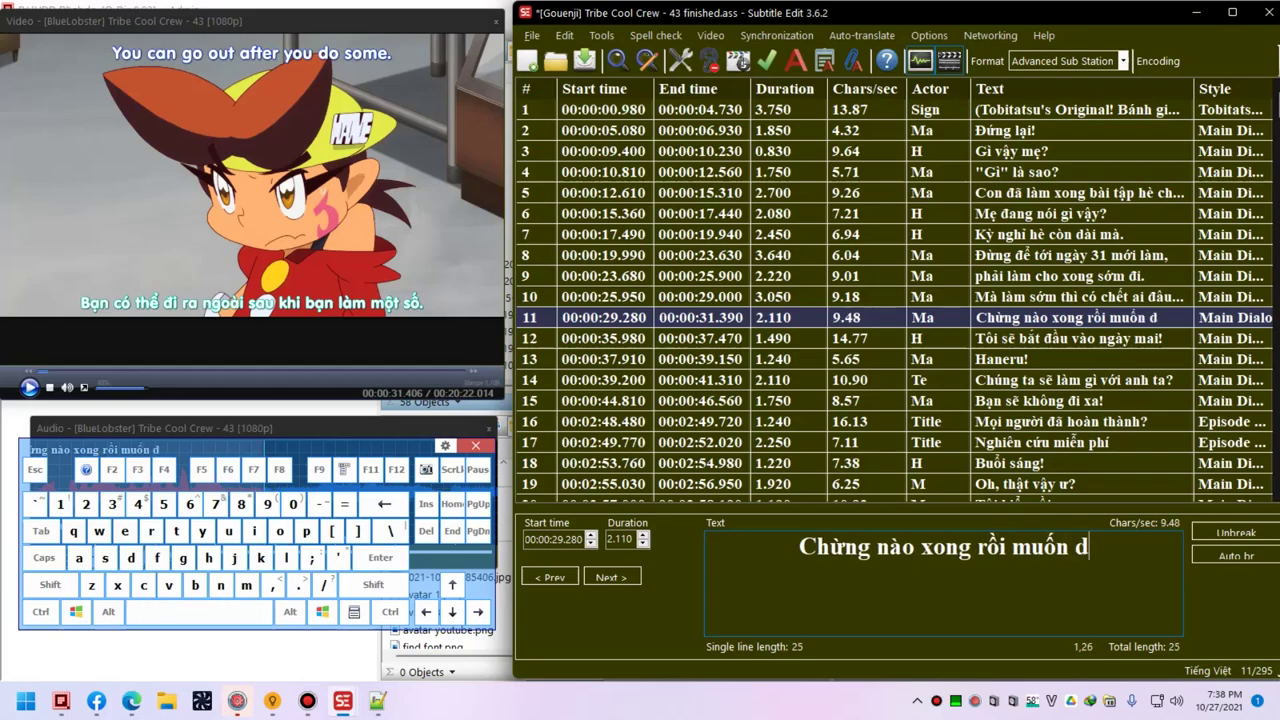
pyautogui.write('di.')
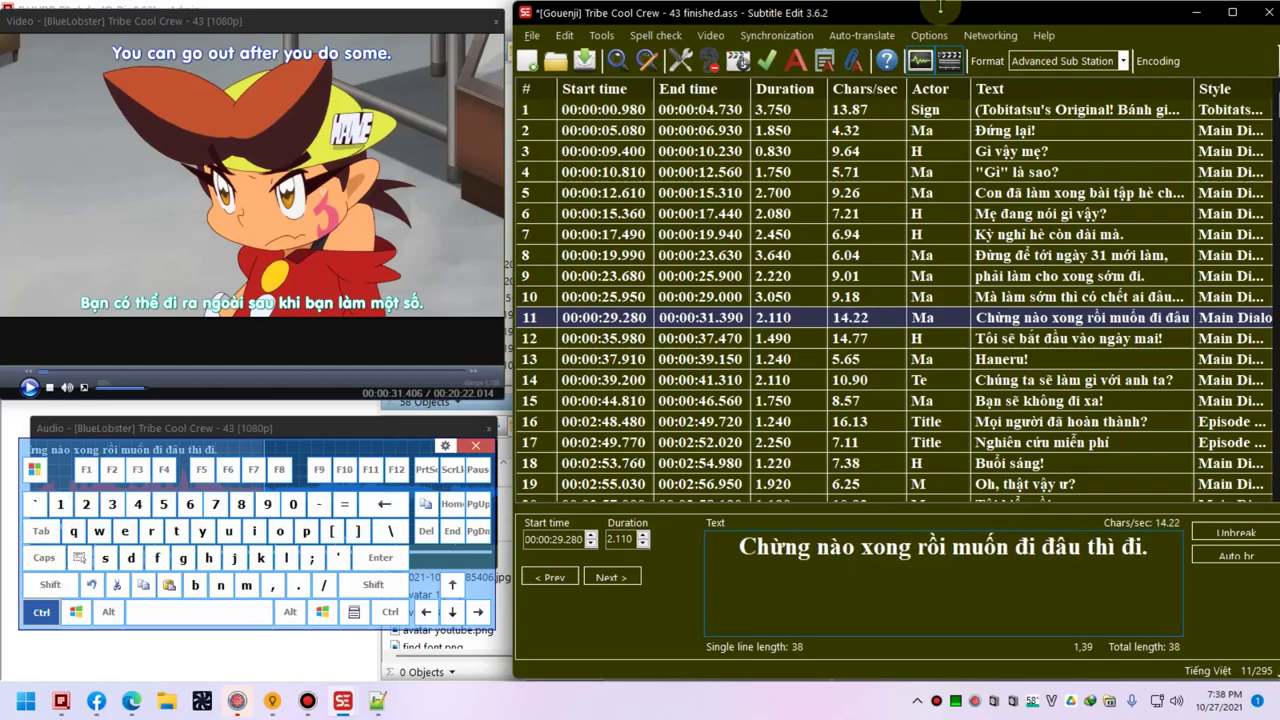
pyautogui.hotkey('ctrl', 'Down')
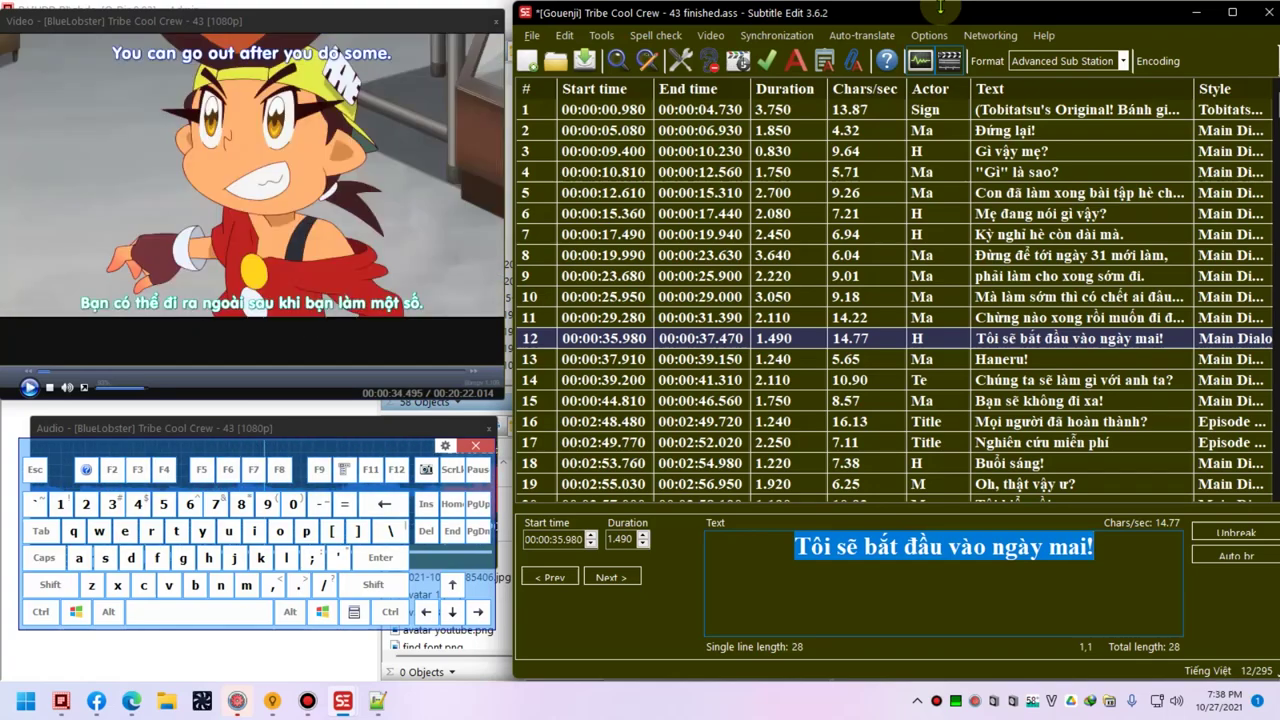
# - Replay the scene leading into line 12 and replace the line's text with "Ngày mai con sẽ làm!"
pyautogui.hotkey('alt', 'Left')
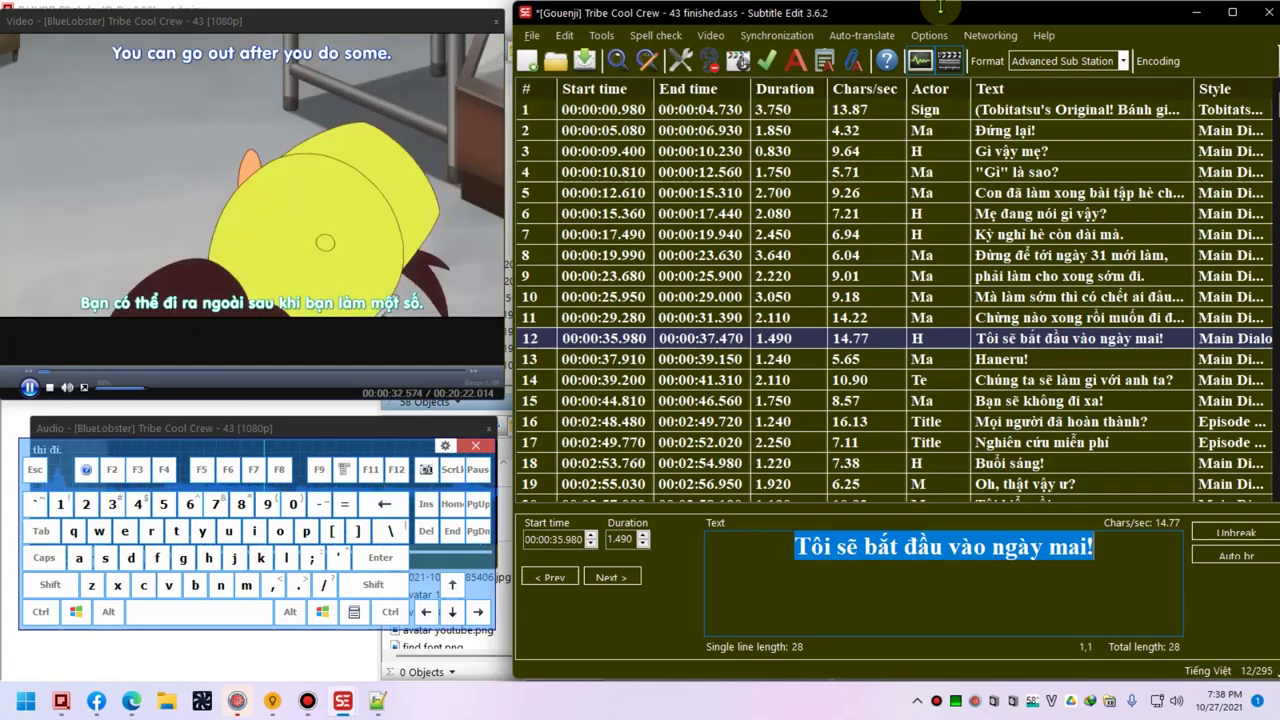
pyautogui.hotkey('alt', 'Left')
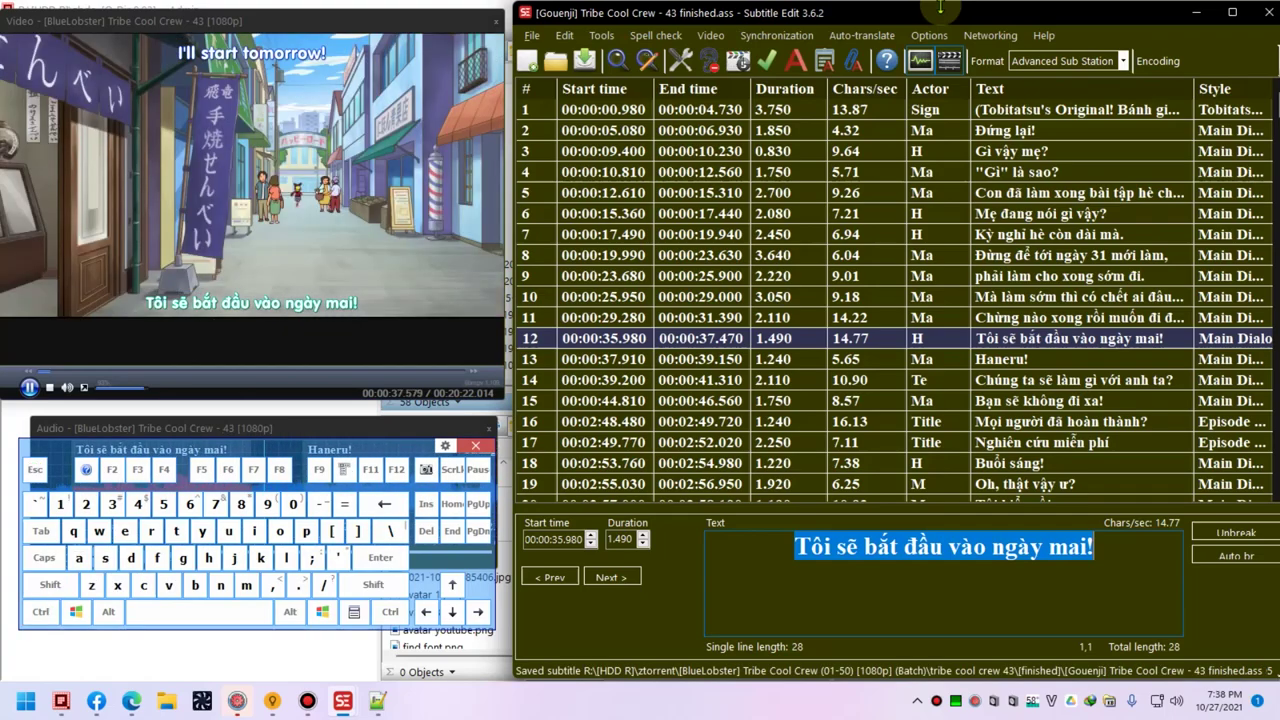
pyautogui.write('Ngày mai con ')
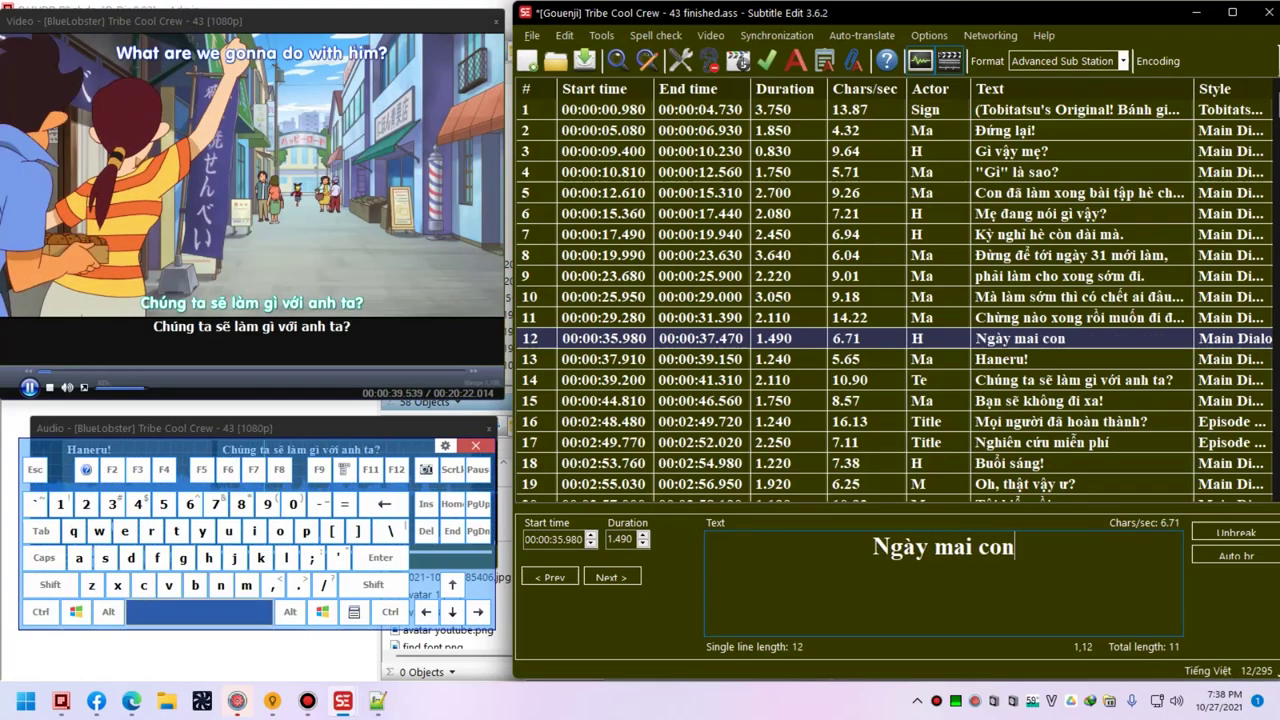
pyautogui.write('sẽ làm!')
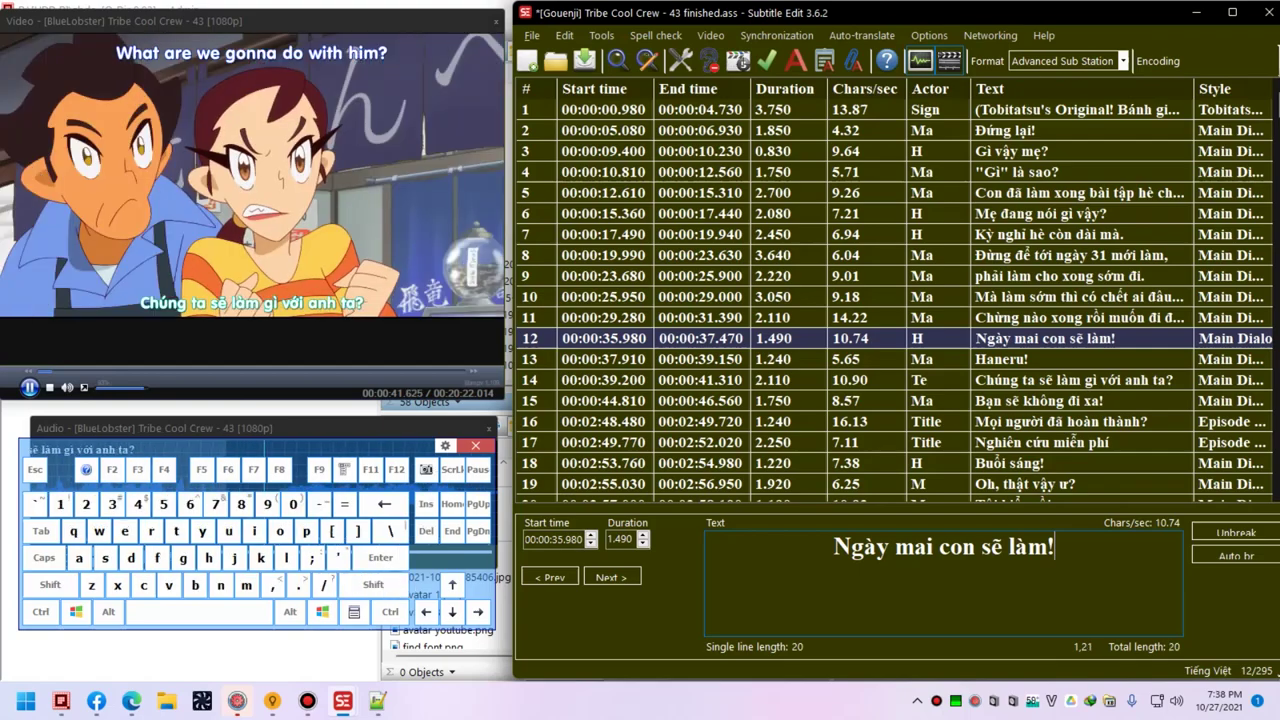
# - Skip line 13, replace the text of line 14 with "Bó tay với thằng bé!" and advance to line 15
pyautogui.hotkey('alt', 'Down')
pyautogui.hotkey('alt', 'Down')
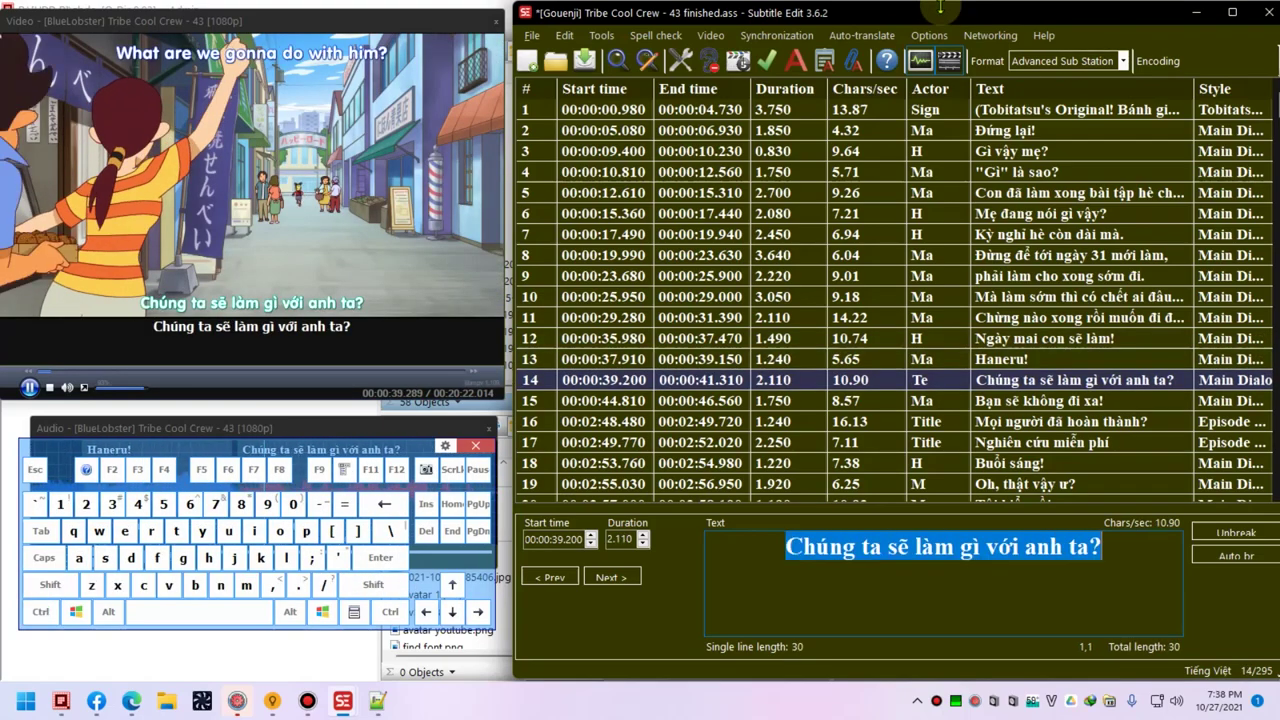
pyautogui.write('Bó tay roi')
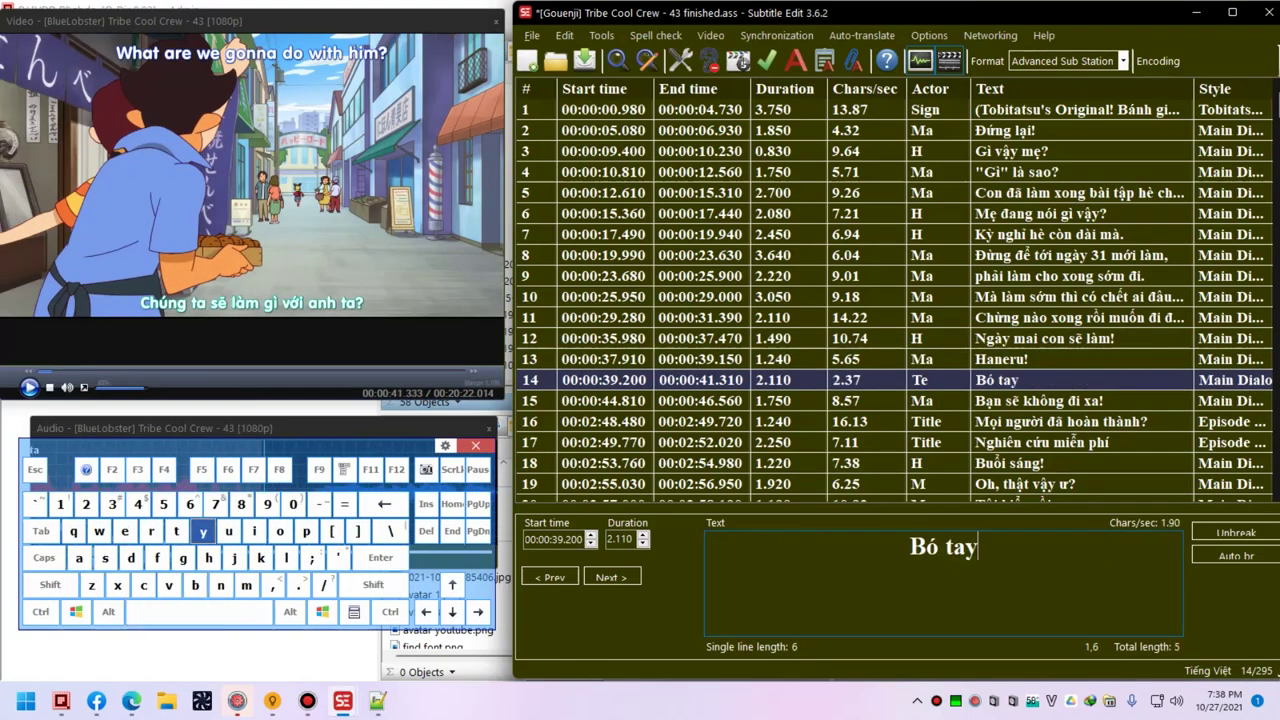
pyautogui.press('BackSpace')
pyautogui.press('BackSpace')
pyautogui.press('BackSpace')
pyautogui.write('với t')
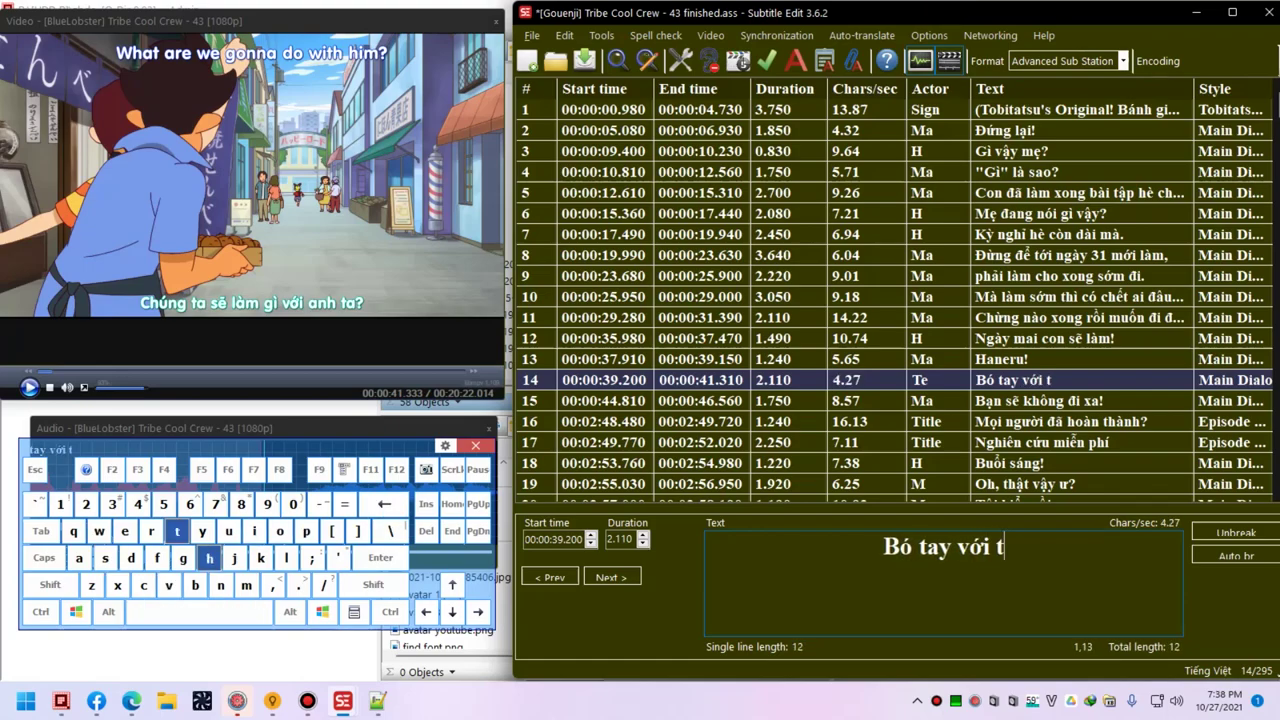
pyautogui.write('hằng bé!')
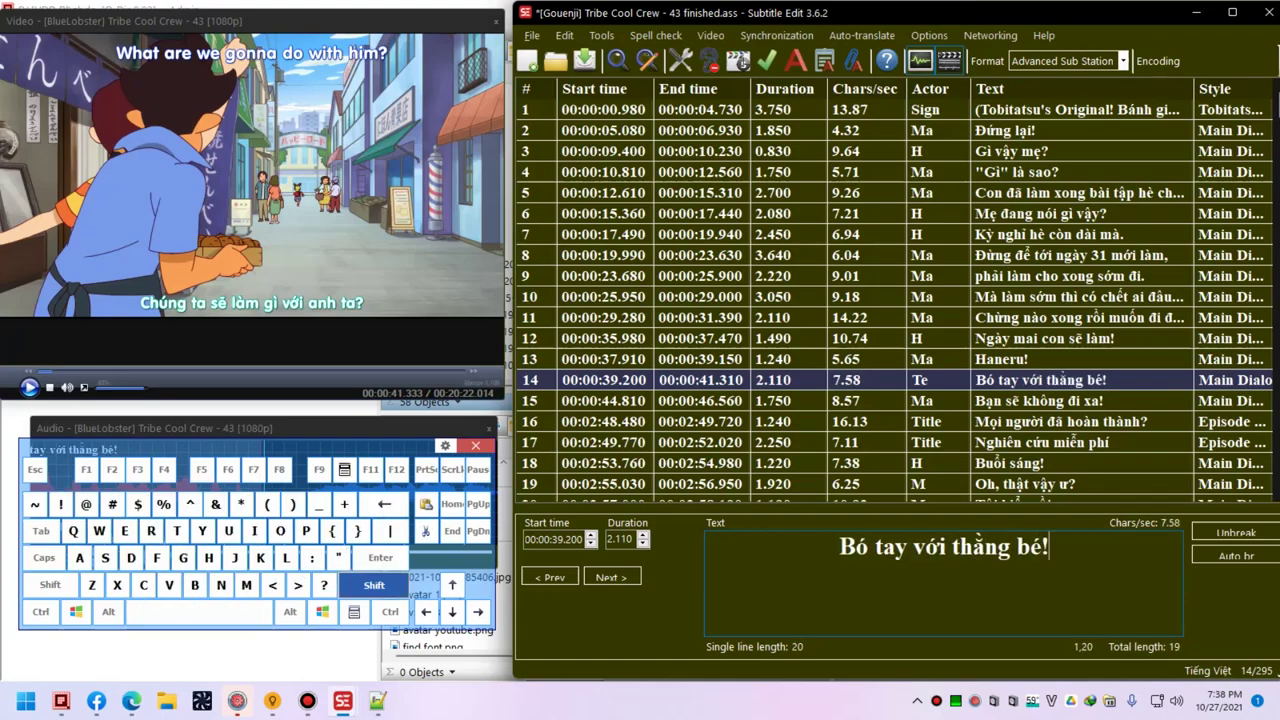
pyautogui.hotkey('alt', 'Down')
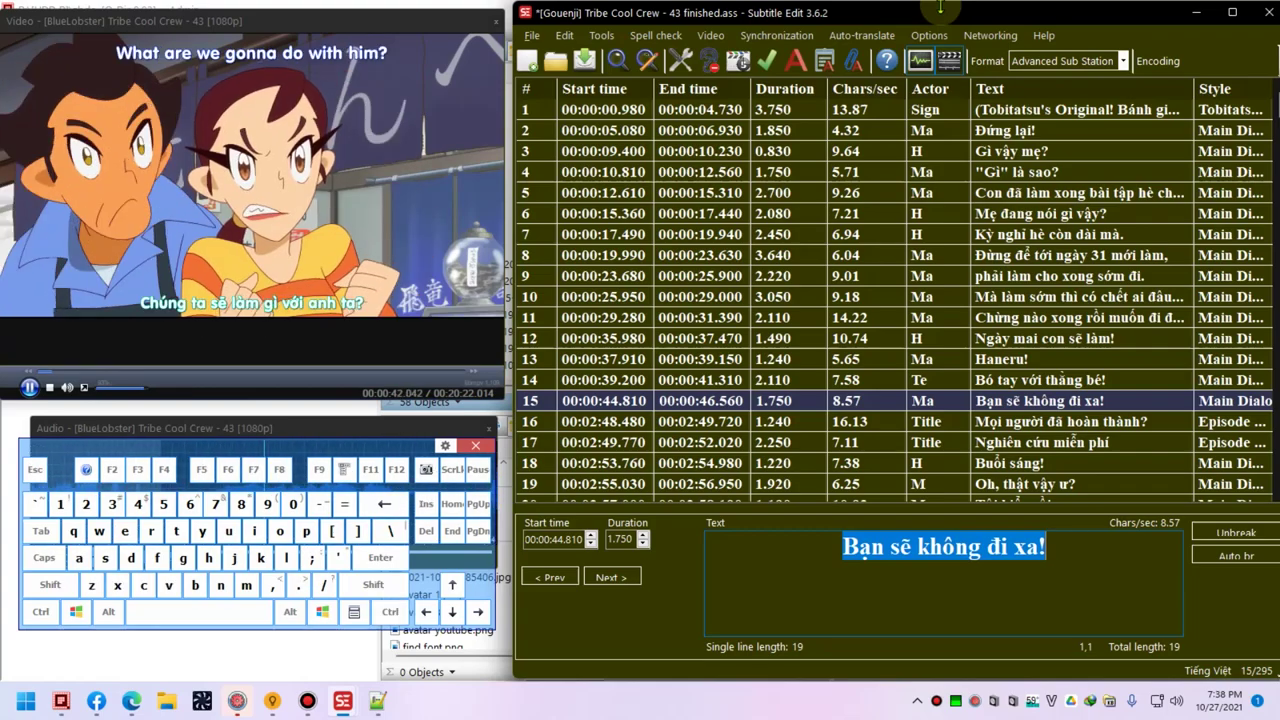
# - Save the subtitle file and replace the text of line 15 with "Mày không thoát được đâu con"
pyautogui.hotkey('ctrl', 's')
pyautogui.write('Mày không ')
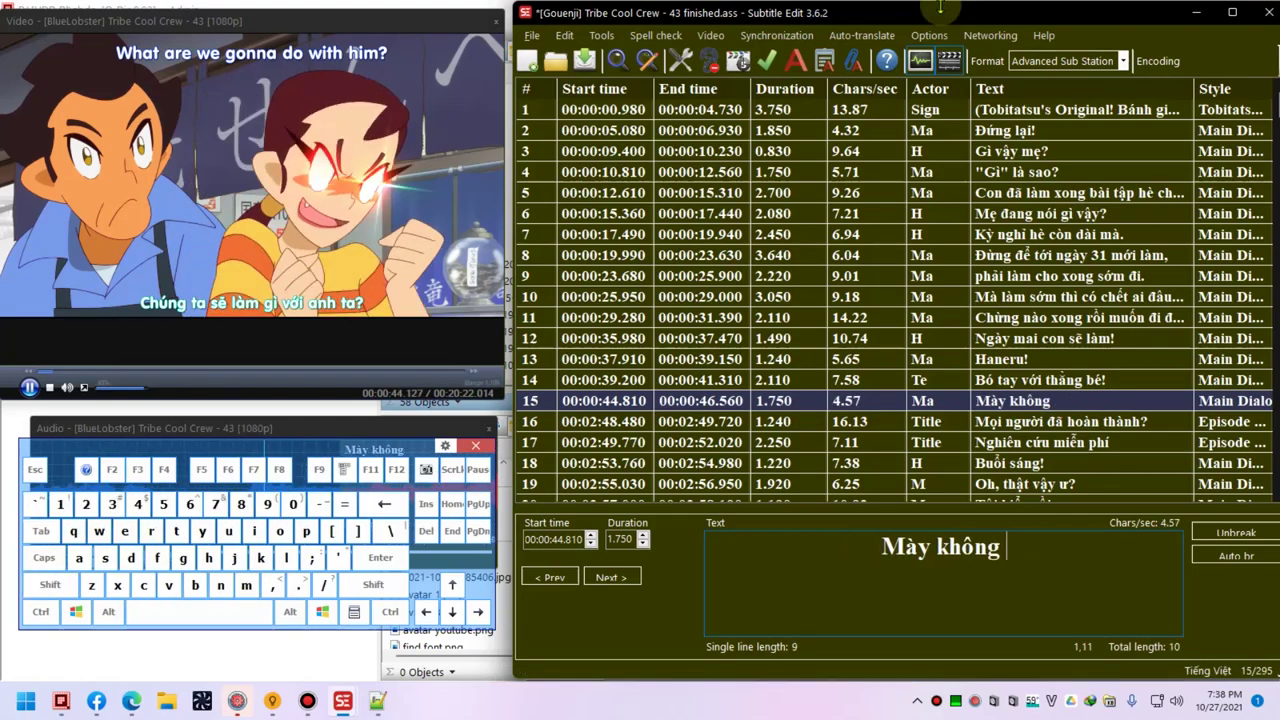
pyautogui.write('thoát được đâu con ')
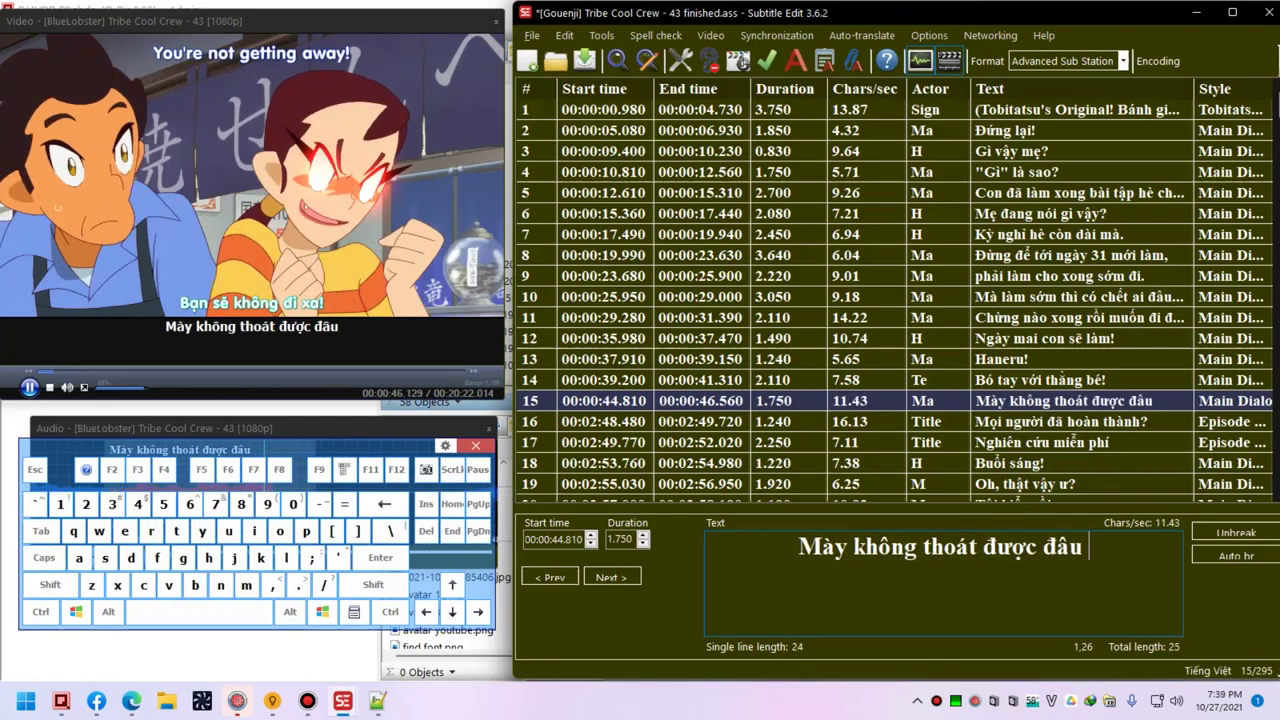
# - Complete subtitle line 15 with "con zai!" and replace line 16's text with "Mọi người xong rồi à?"
pyautogui.write('zai!')
pyautogui.hotkey('ctrl', 'Down')
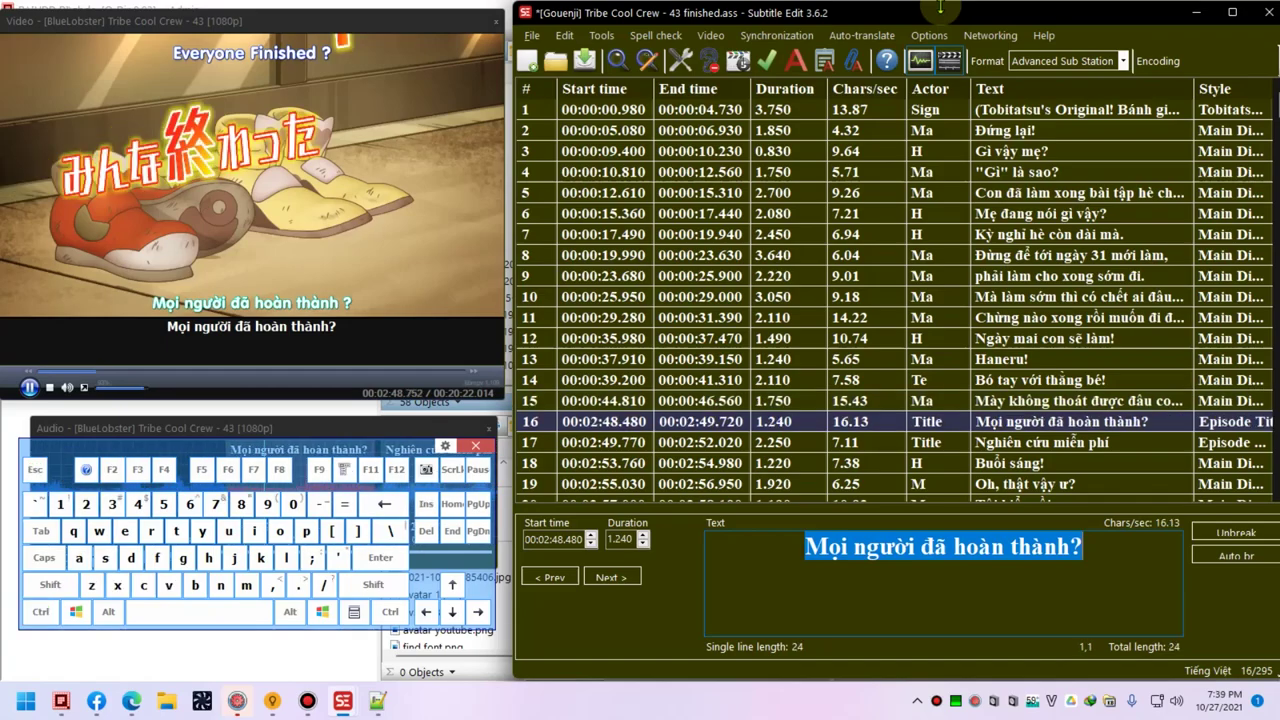
pyautogui.write('Mo')
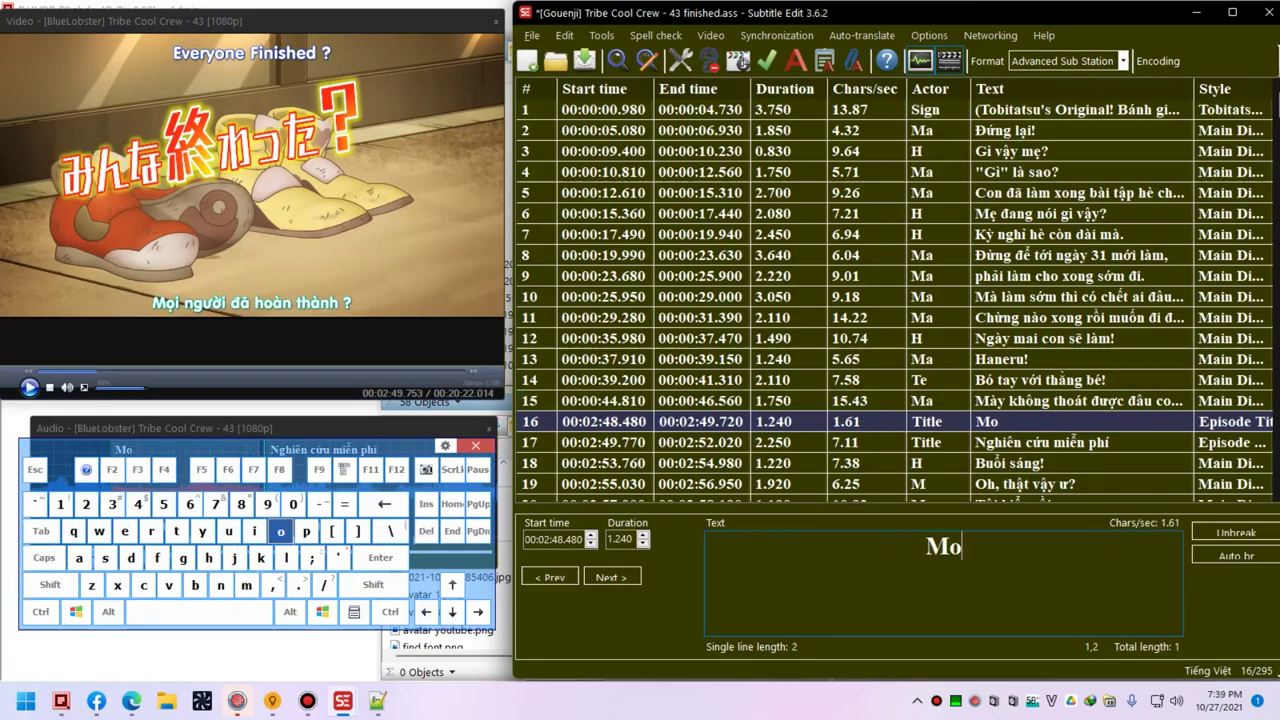
pyautogui.write('i người xong ')
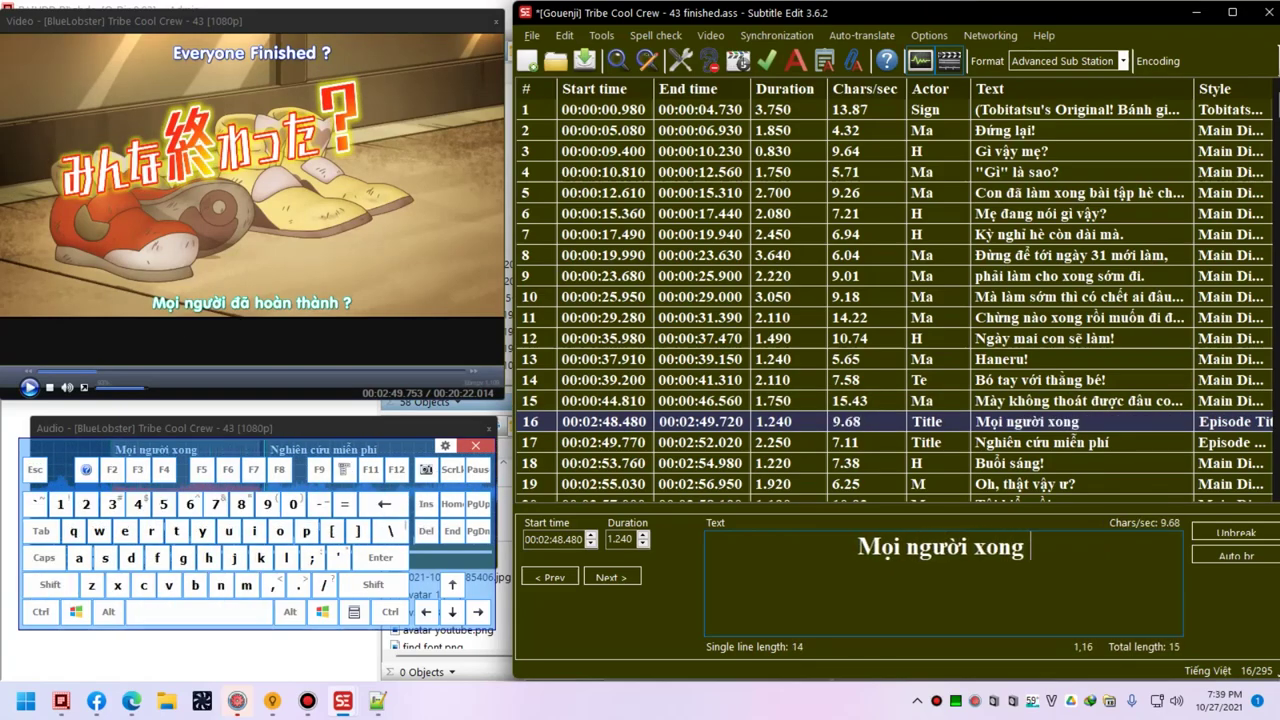
pyautogui.write('rồi hả')
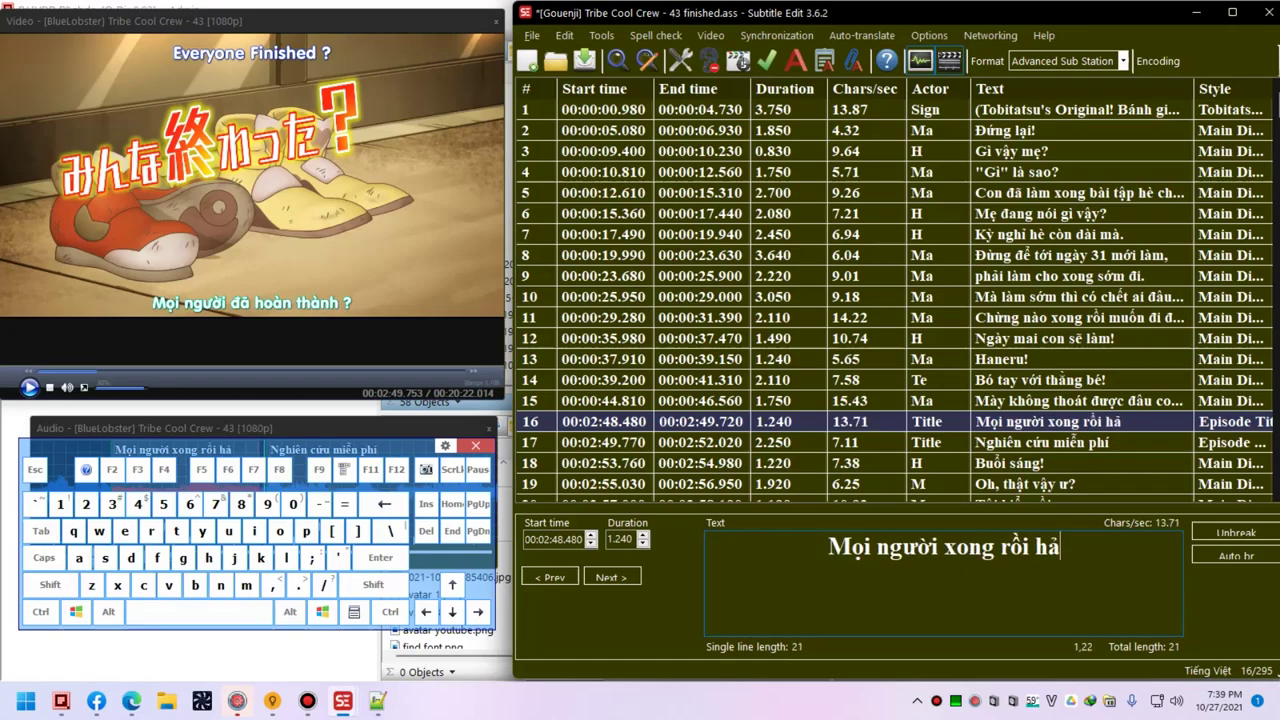
pyautogui.hotkey('ctrl', 'BackSpace')
pyautogui.write('à?')
pyautogui.hotkey('ctrl', 'Down')
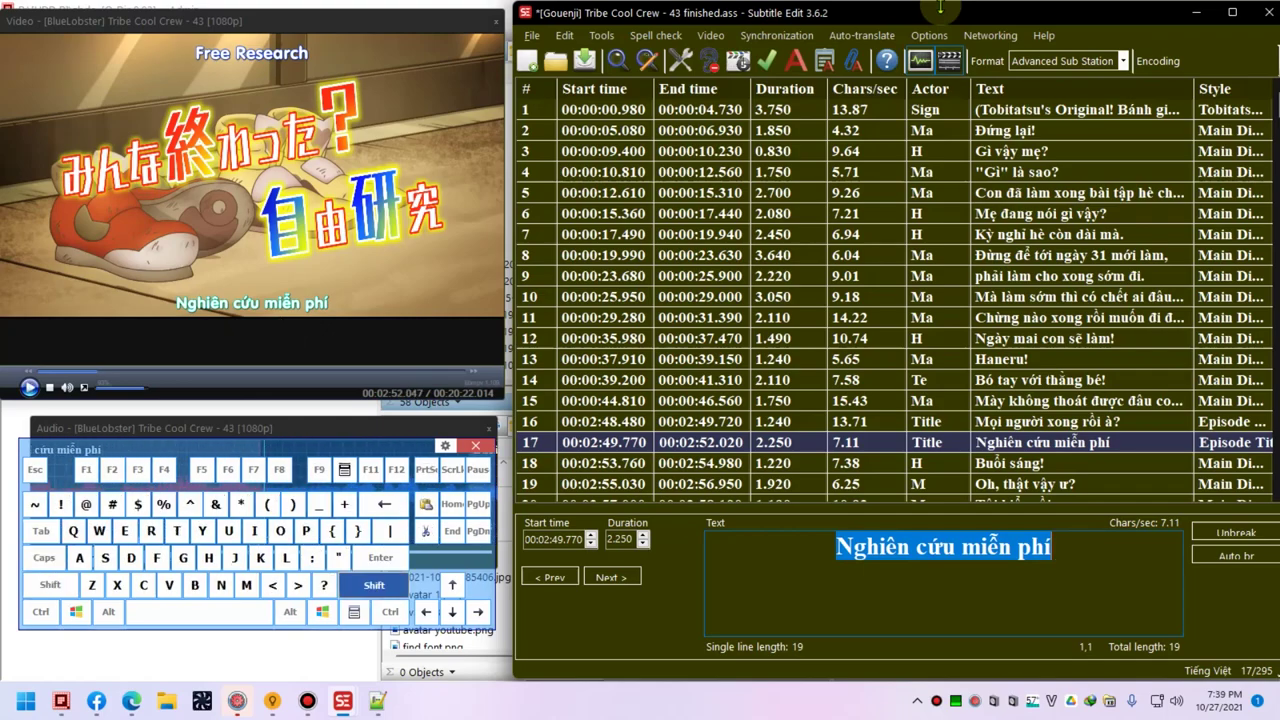
# - Replace subtitle line 17's text with "Nghiên cứu tự do" and save the subtitle file
pyautogui.write('Nghiên cu')
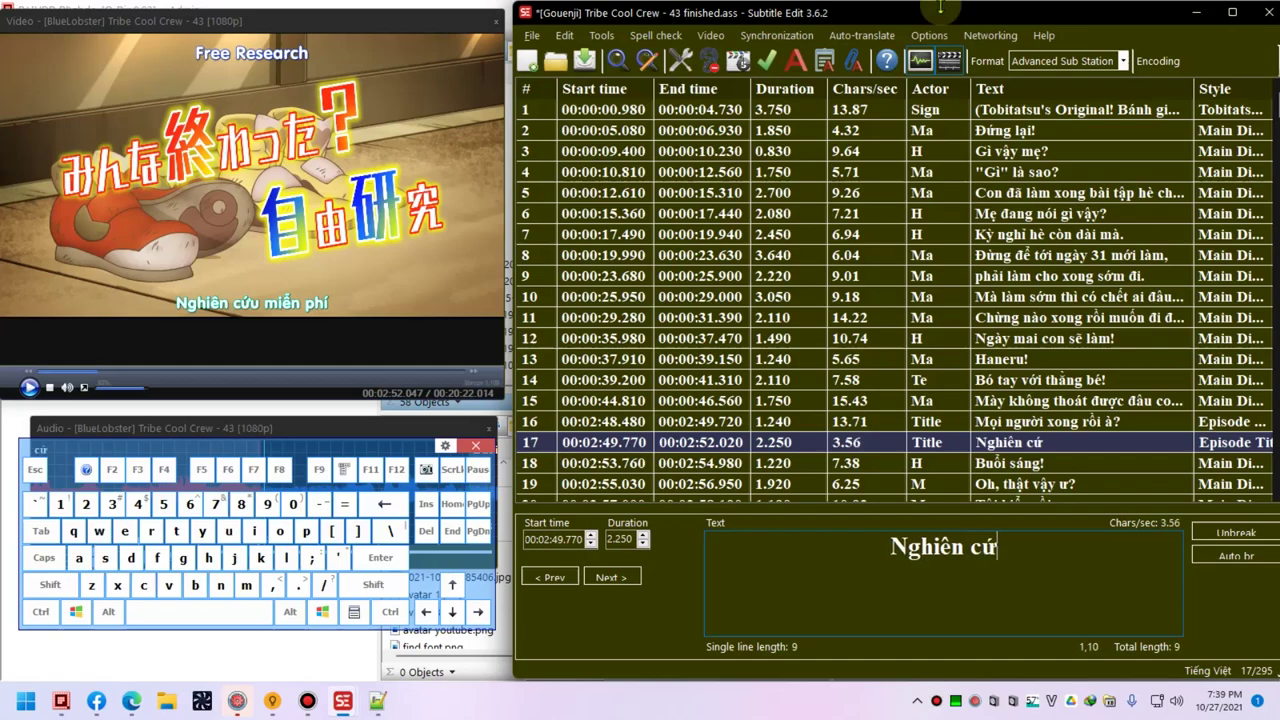
pyautogui.write('u tự do')
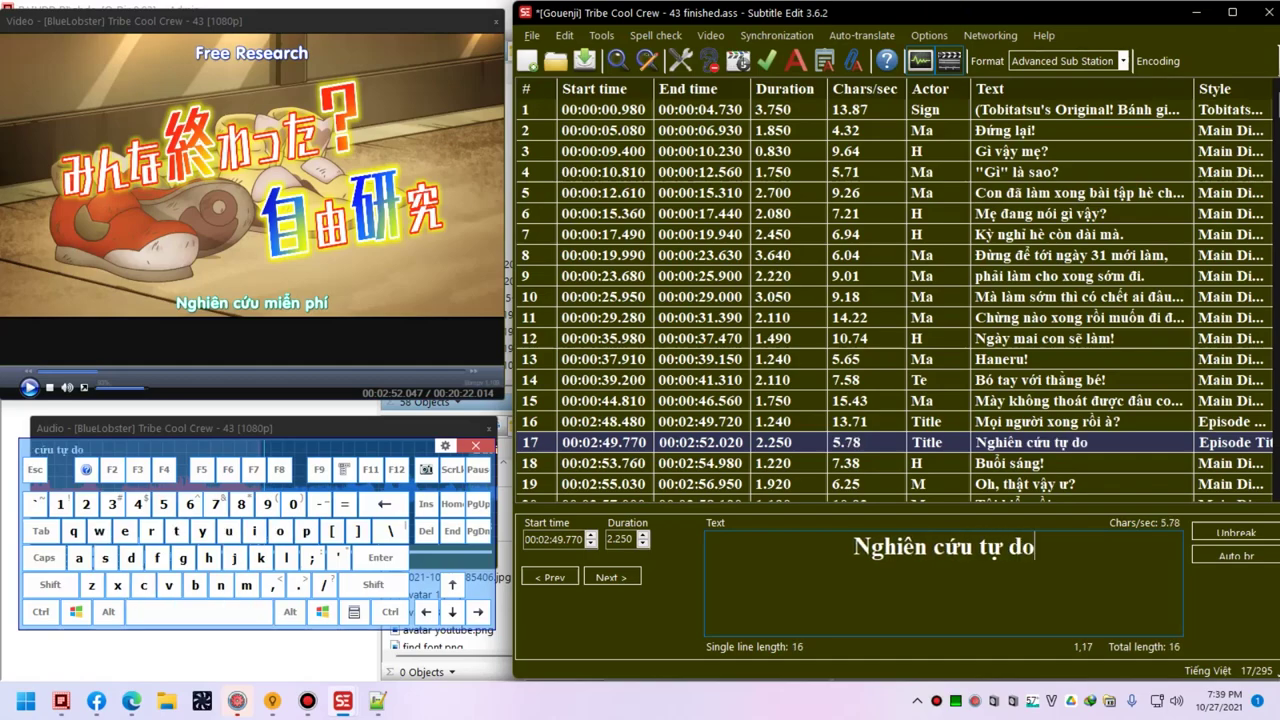
pyautogui.press('capslock')
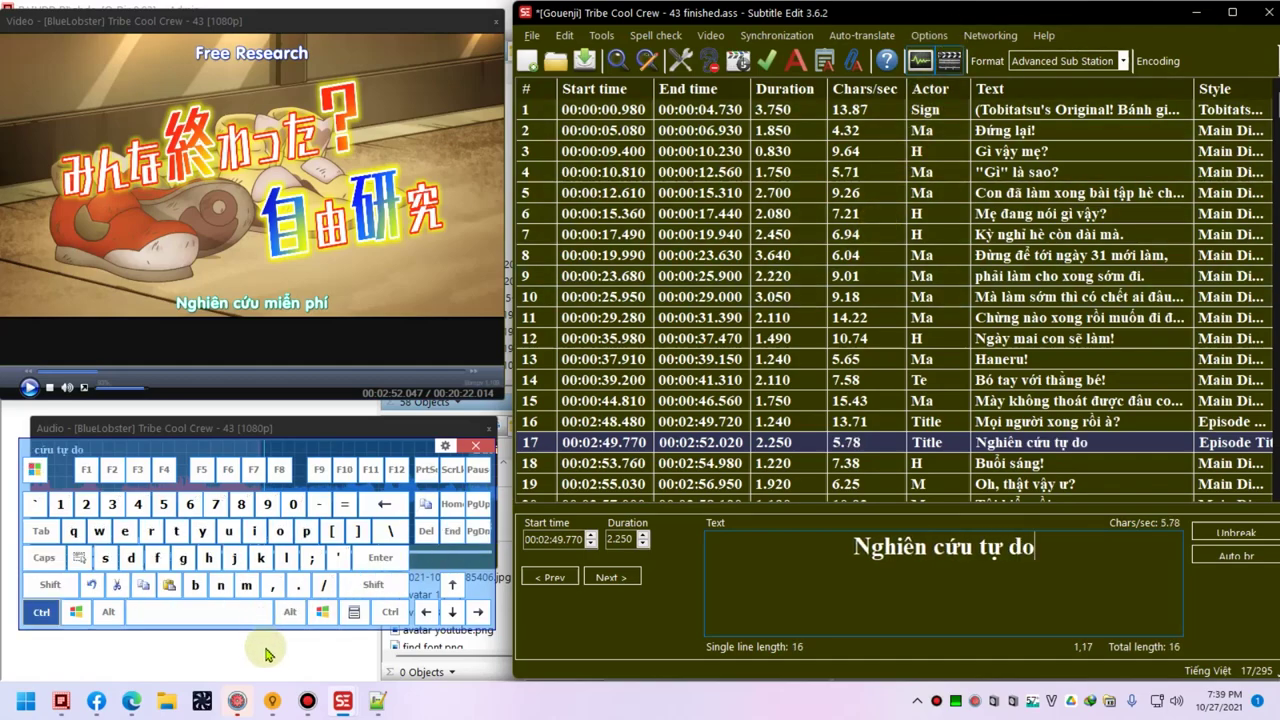
# - Glance at the translation notes in Notepad++ and replay the episode title scene from subtitle line 16 in Subtitle Edit
pyautogui.click(377, 701)
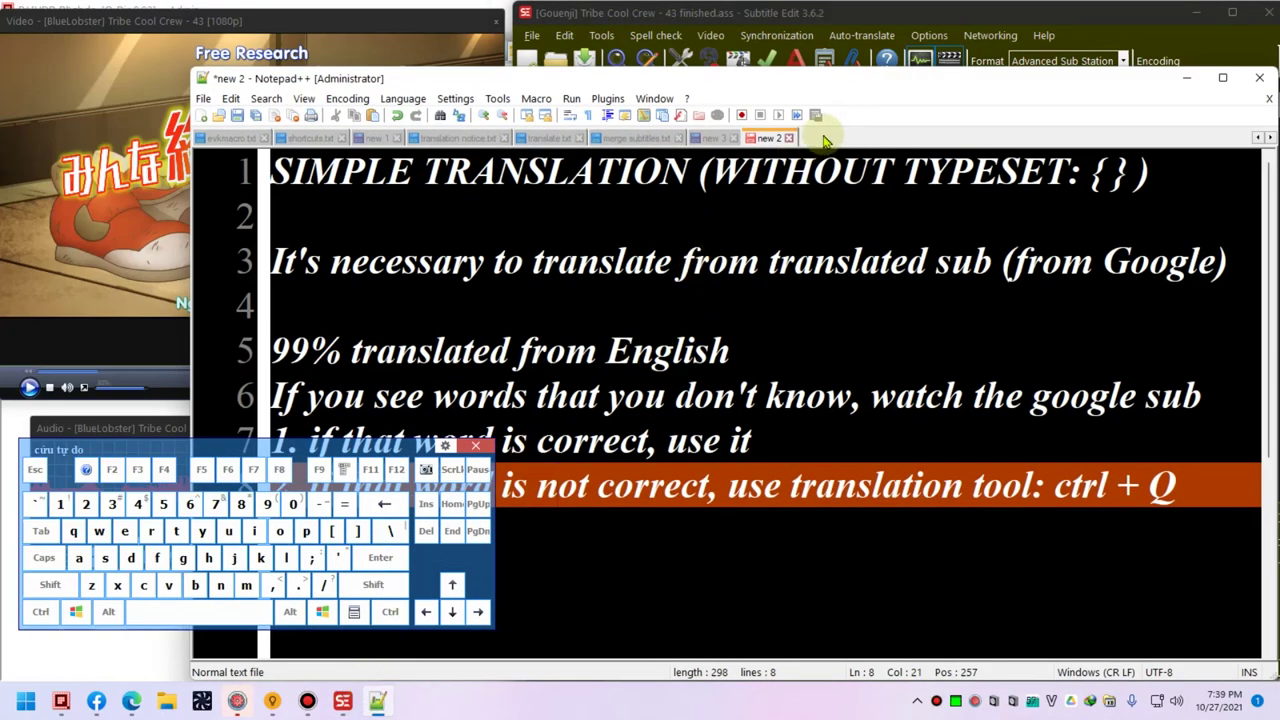
pyautogui.click(1186, 78)
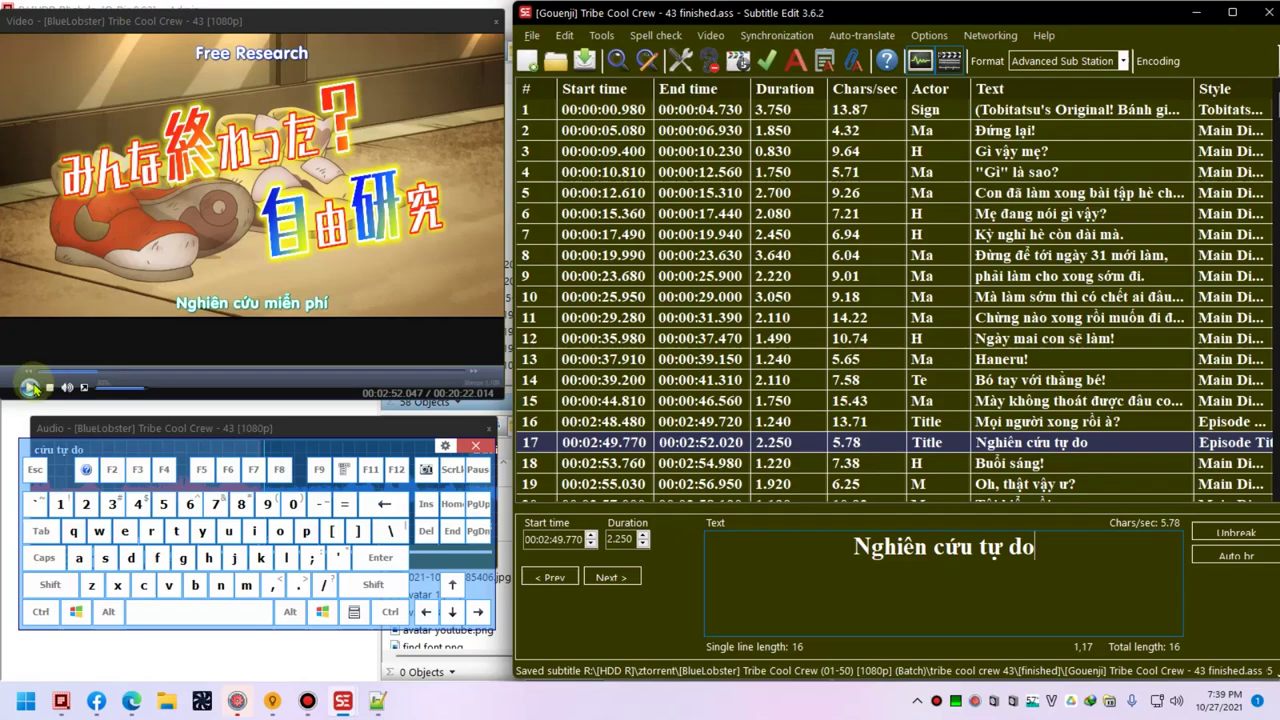
pyautogui.click(29, 387)
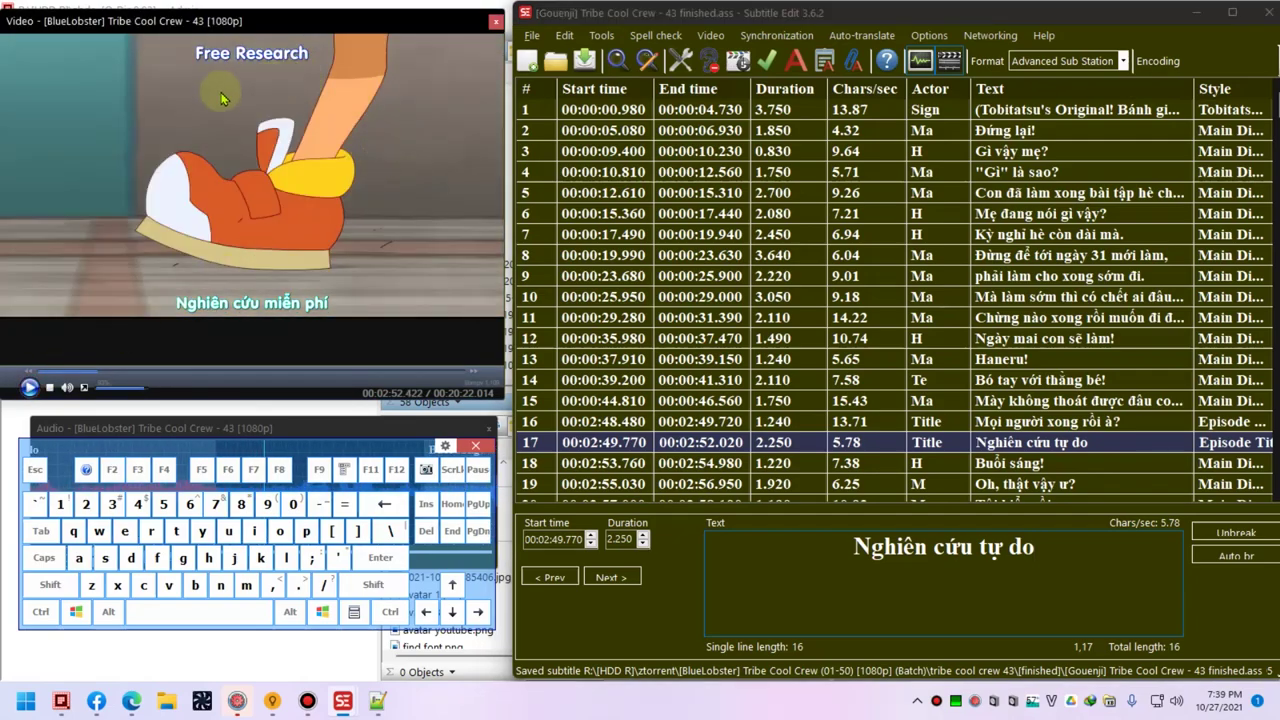
pyautogui.click(780, 420)
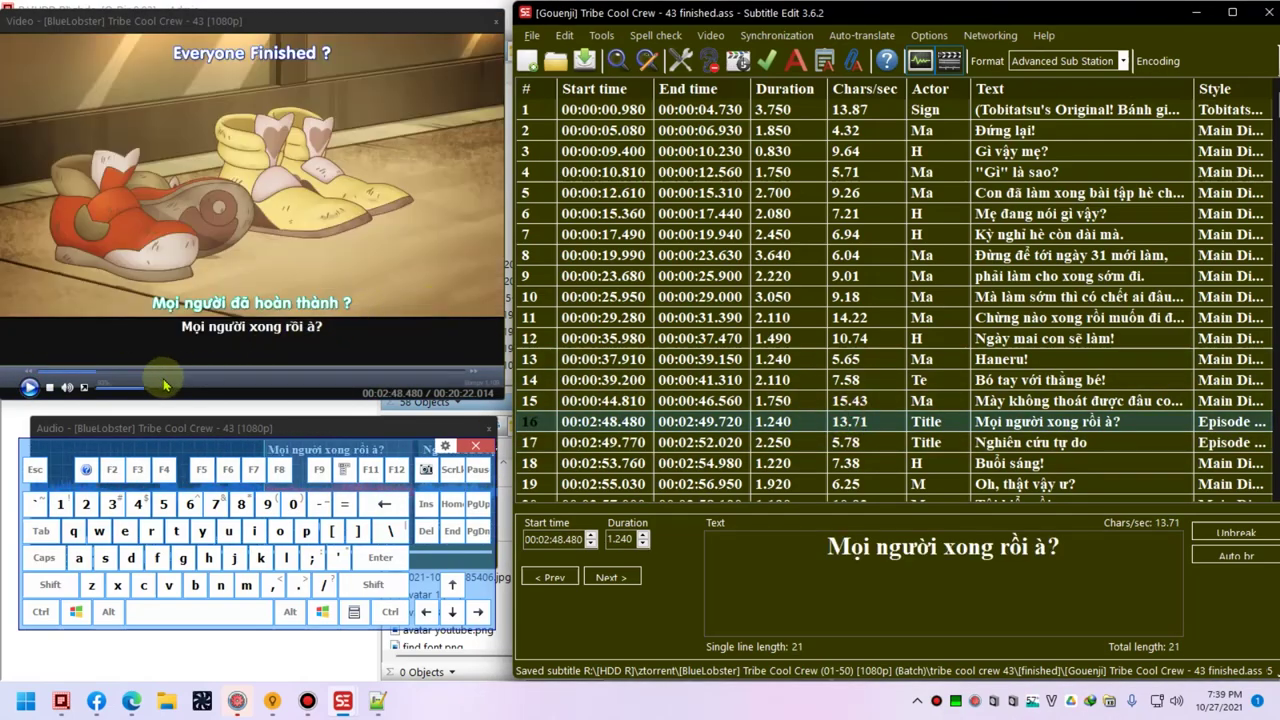
pyautogui.click(29, 387)
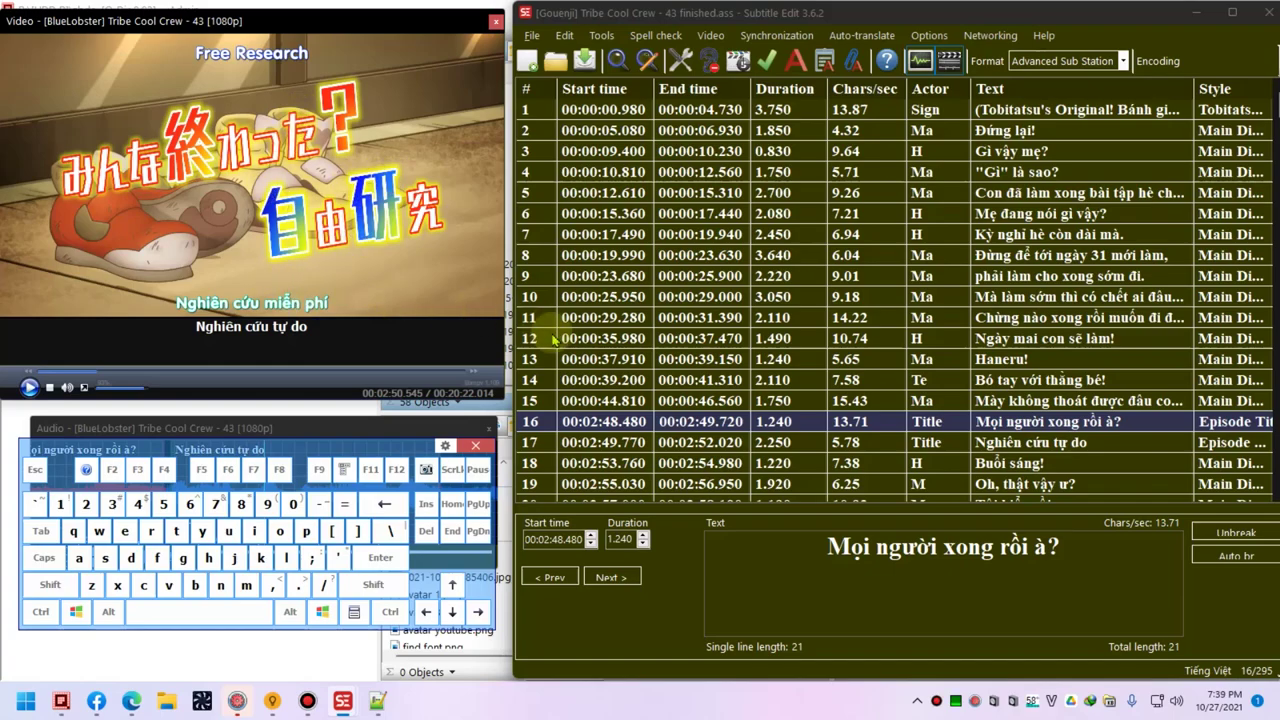
# - Merge the two episode title subtitles, lines 16 and 17, into a single subtitle
pyautogui.click(1002, 430)
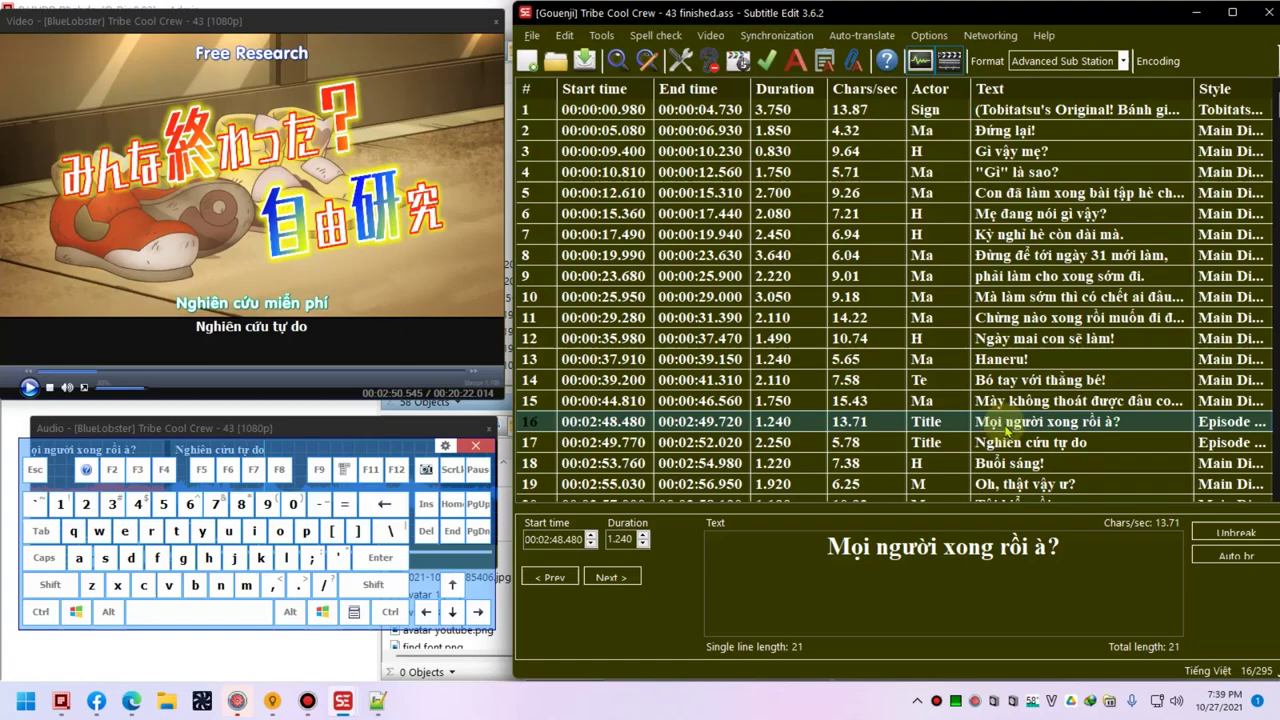
pyautogui.click(1048, 446)
pyautogui.keyDown('shift'); pyautogui.click(1044, 430); pyautogui.keyUp('shift')
pyautogui.rightClick(990, 432)
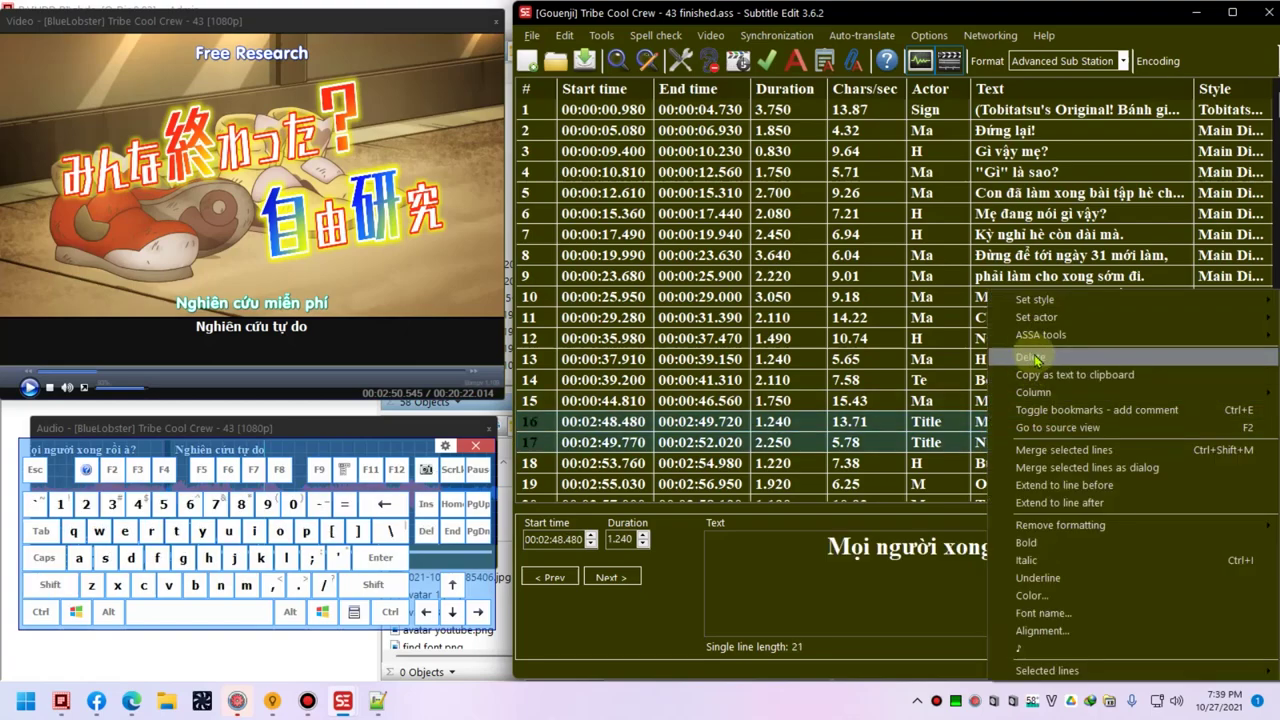
pyautogui.click(1070, 451)
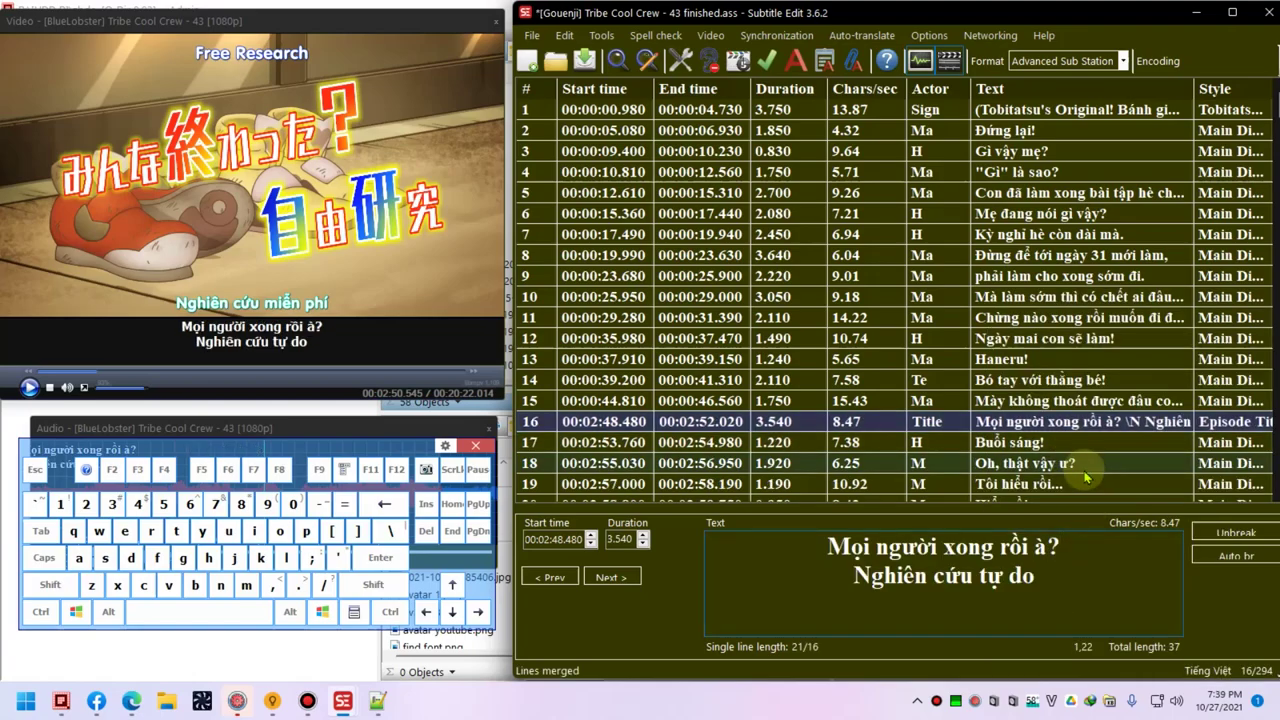
# - Enclose the merged two-row title text of line 16 in parentheses and save the subtitle file
pyautogui.hotkey('ctrl', 'shift')
pyautogui.write(')')
pyautogui.press('BackSpace')
pyautogui.write('(')
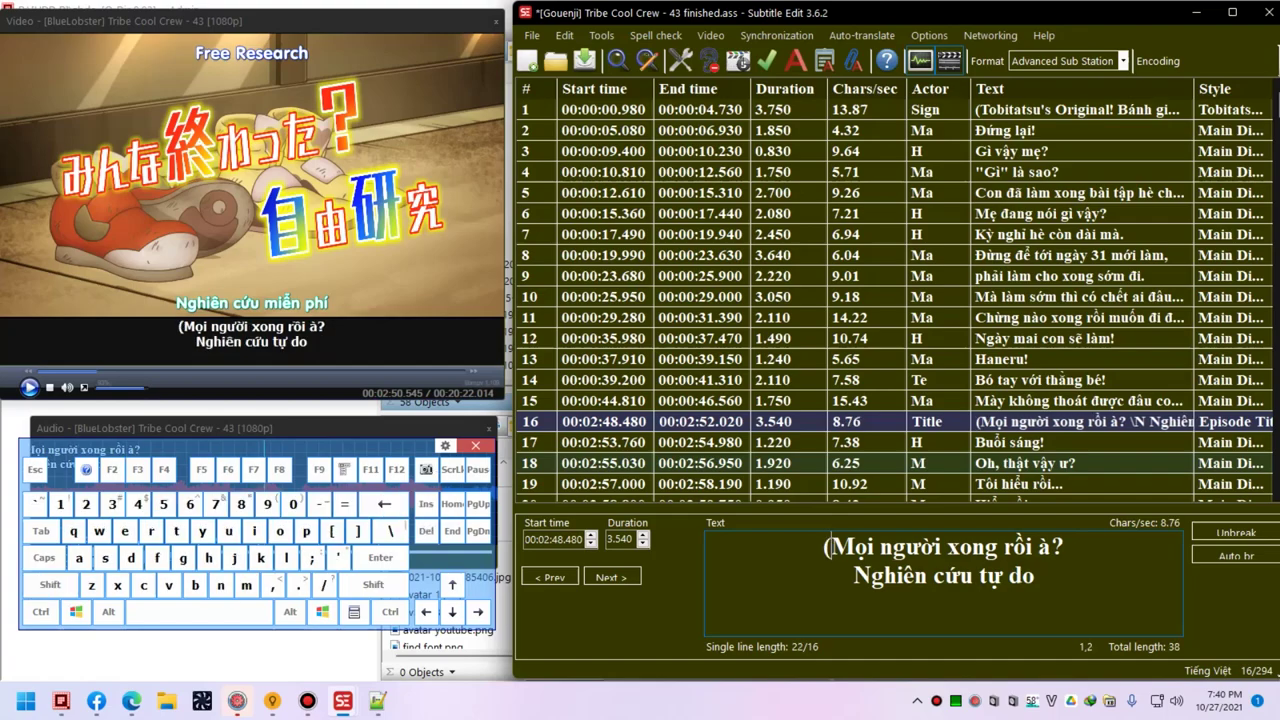
pyautogui.write(')')
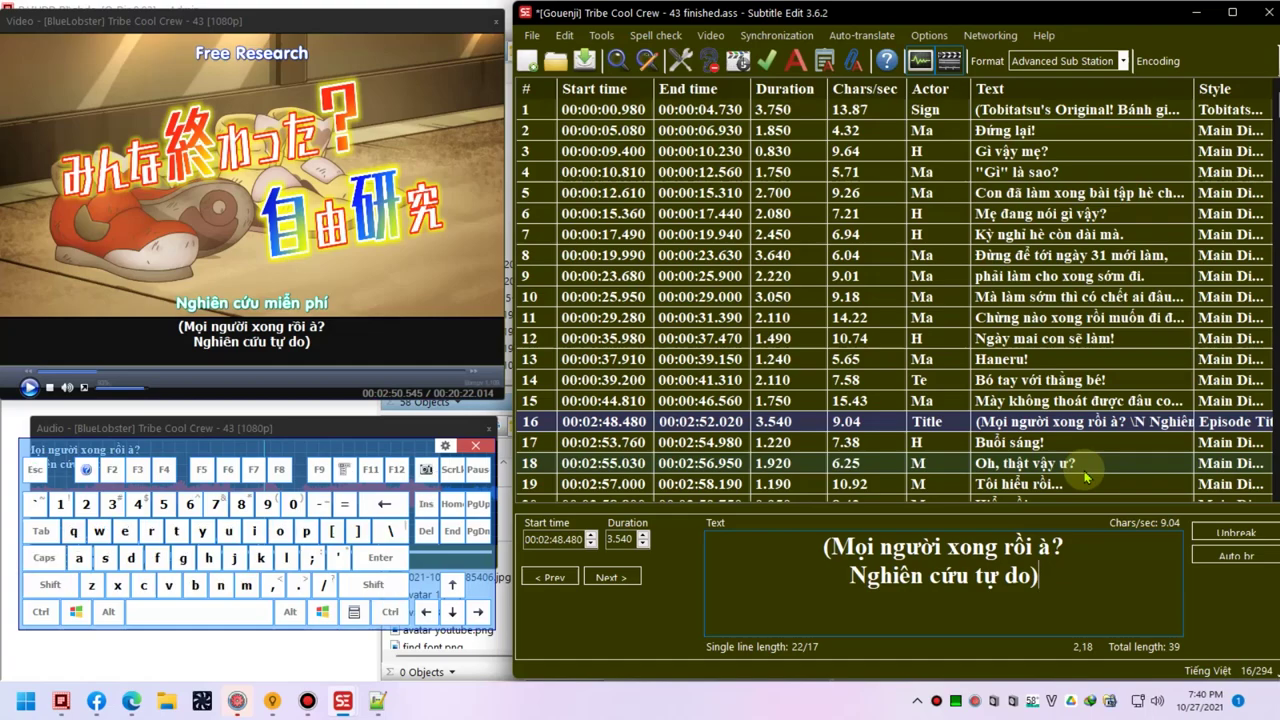
pyautogui.hotkey('ctrl', 's')
# - Replace subtitle line 17's text with "Chào buổi sáng!" and move on to line 18
pyautogui.hotkey('alt', 'Down')
pyautogui.write('Chào')
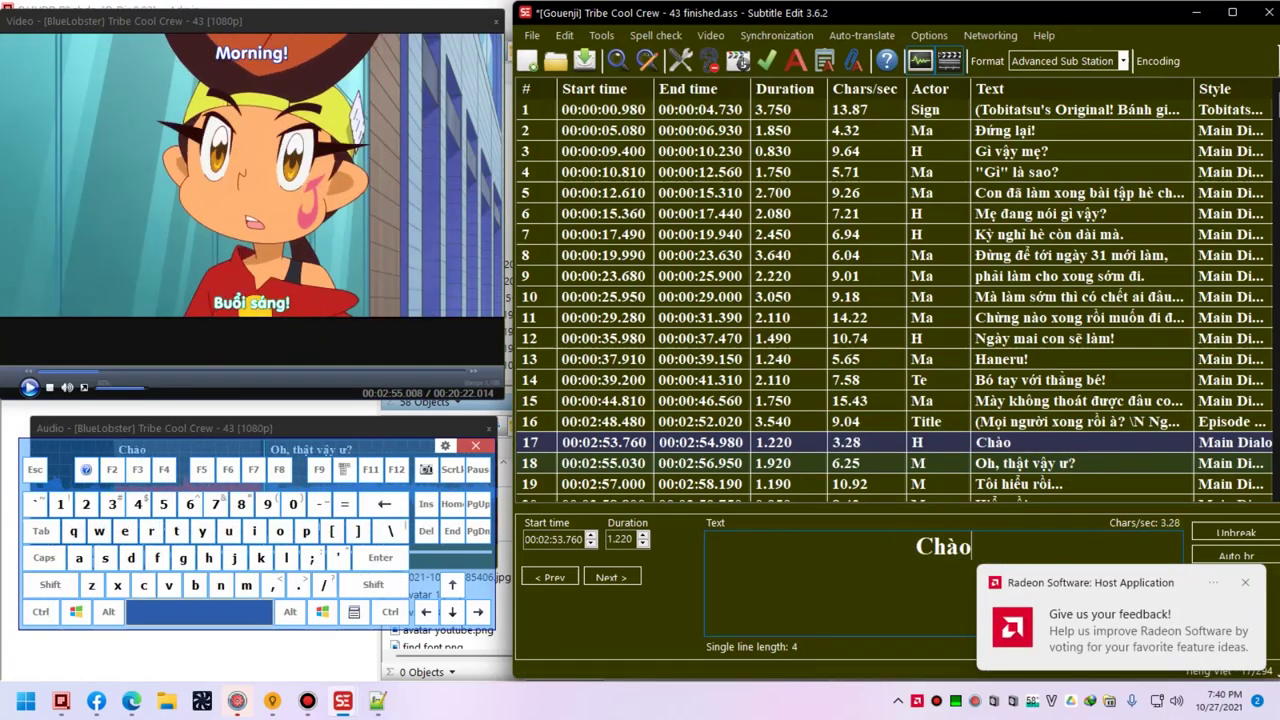
pyautogui.write(' brổi sáng!')
pyautogui.hotkey('alt', 'Down')
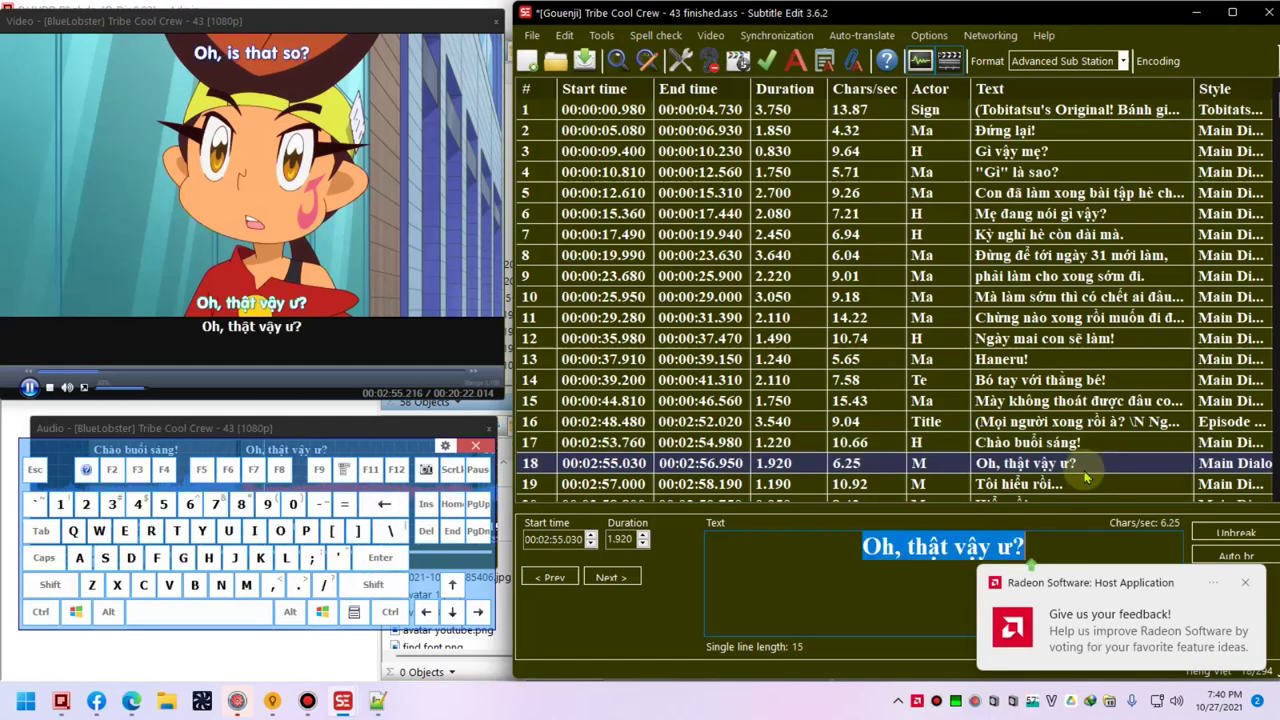
# - Replace subtitle line 18's text with "Dạ, vậy ạ?", move on to line 19 and save the file
pyautogui.write('A, ')
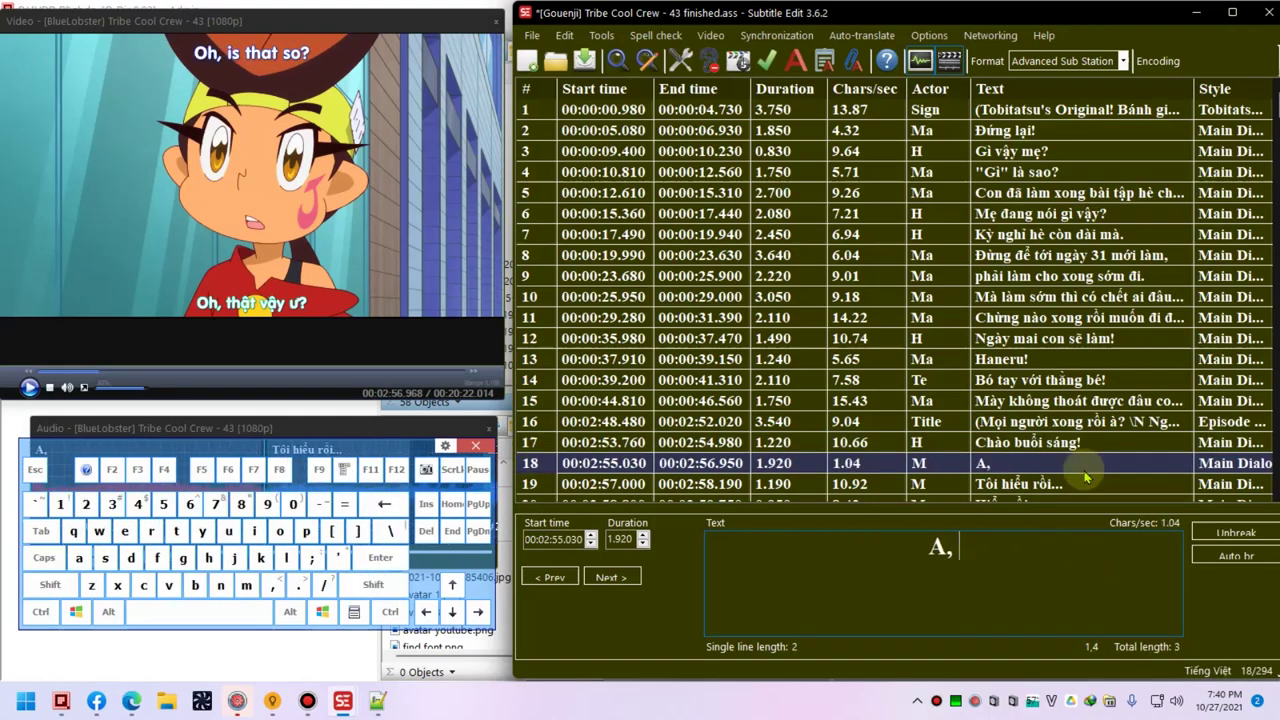
pyautogui.write('Dạ,')
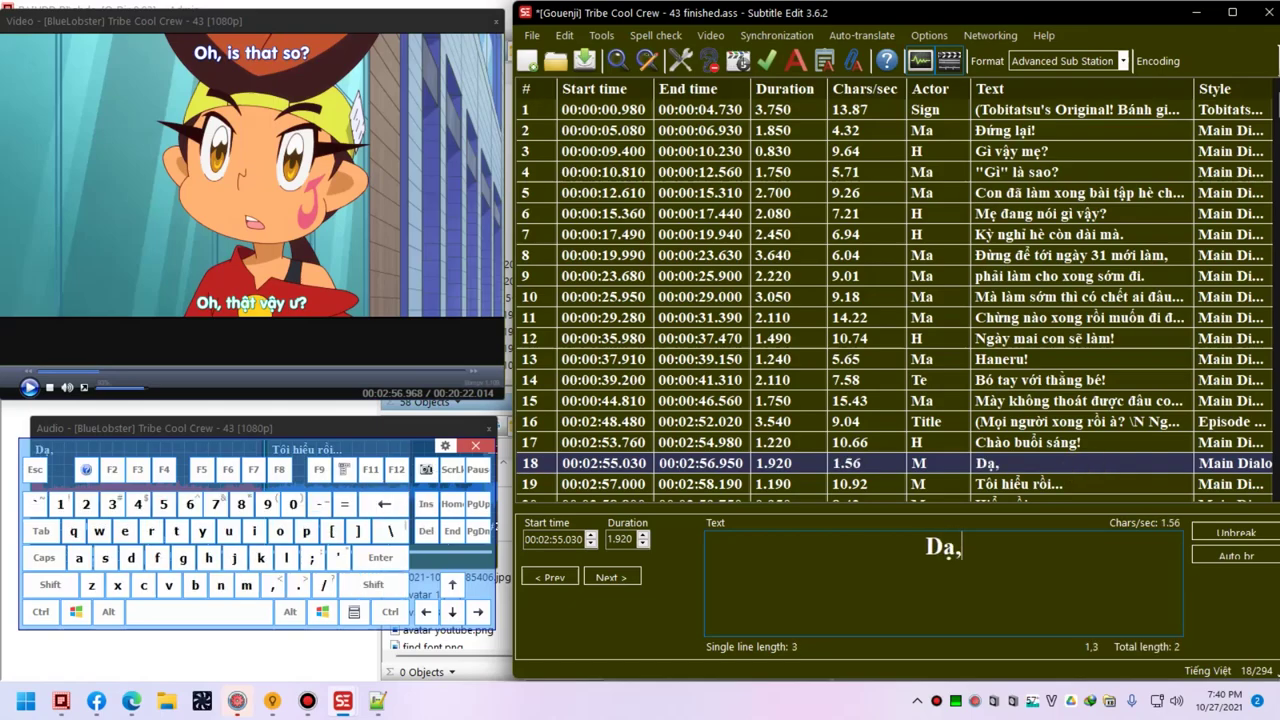
pyautogui.write(' vậy ạ?')
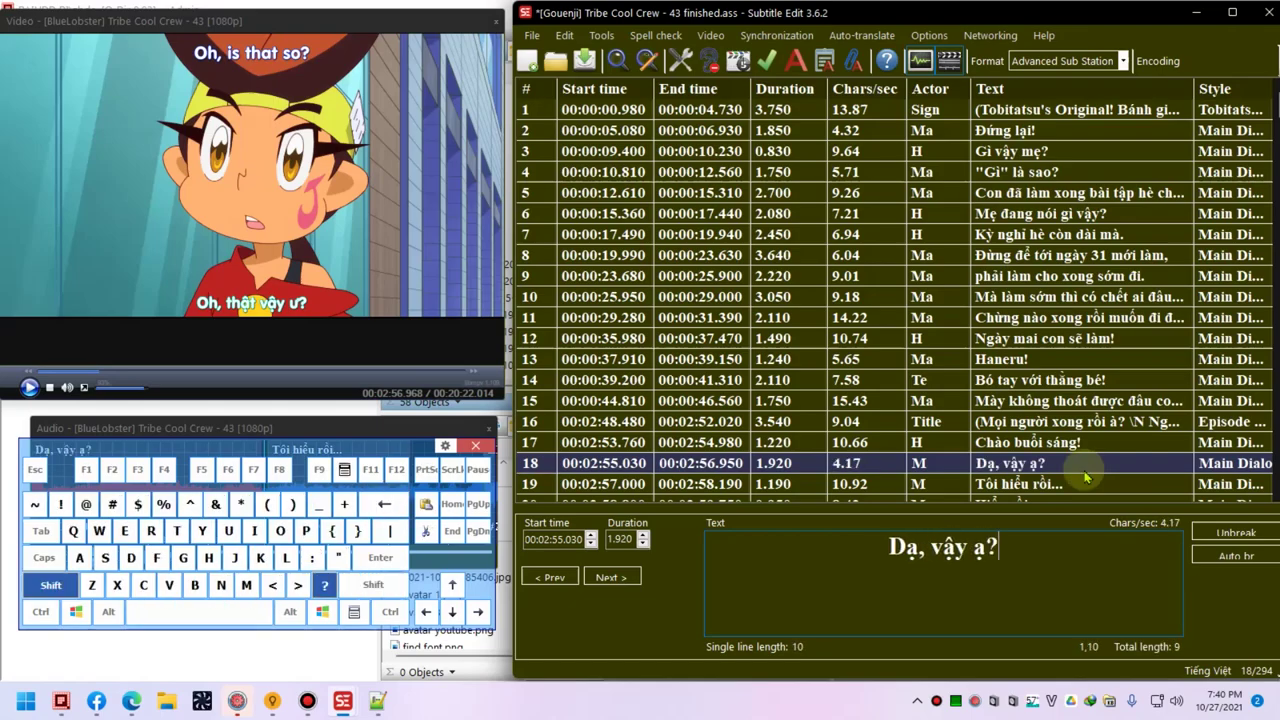
pyautogui.hotkey('ctrl', 'Down')
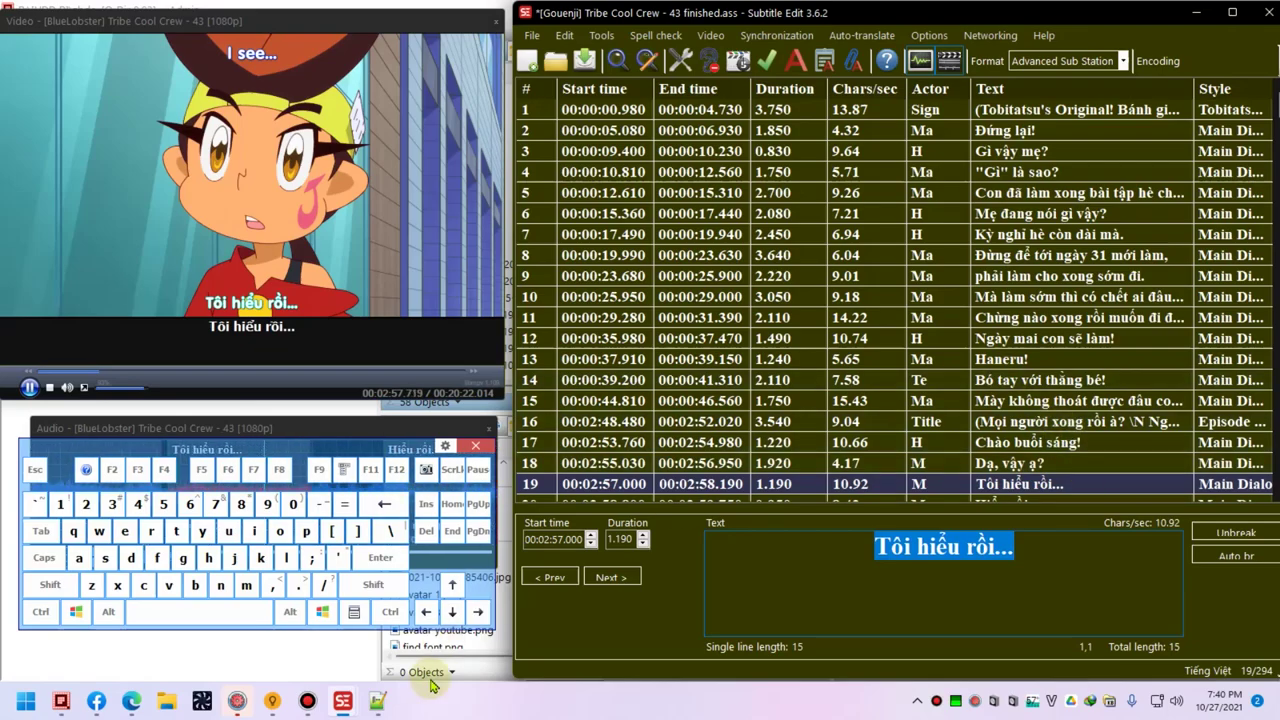
pyautogui.hotkey('ctrl', 's')
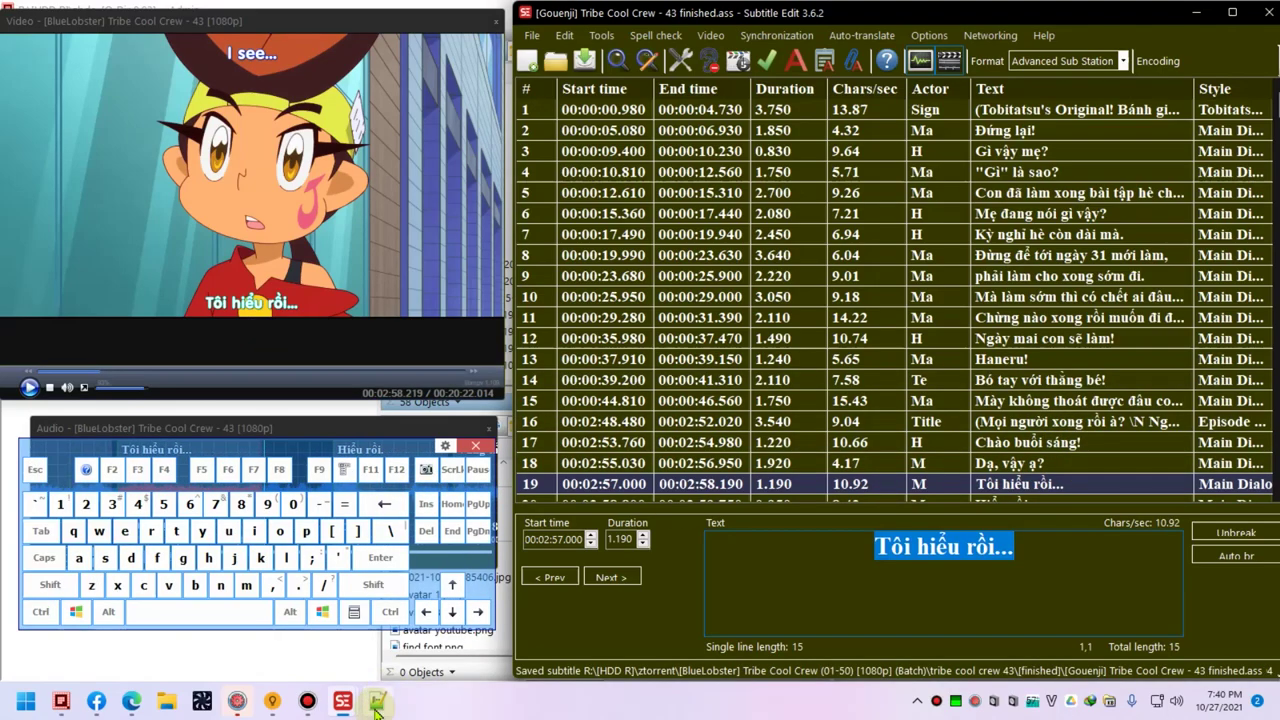
# - Read the advice about watching the entire episode before translating near the start of translate.txt in Notepad++
pyautogui.click(376, 703)
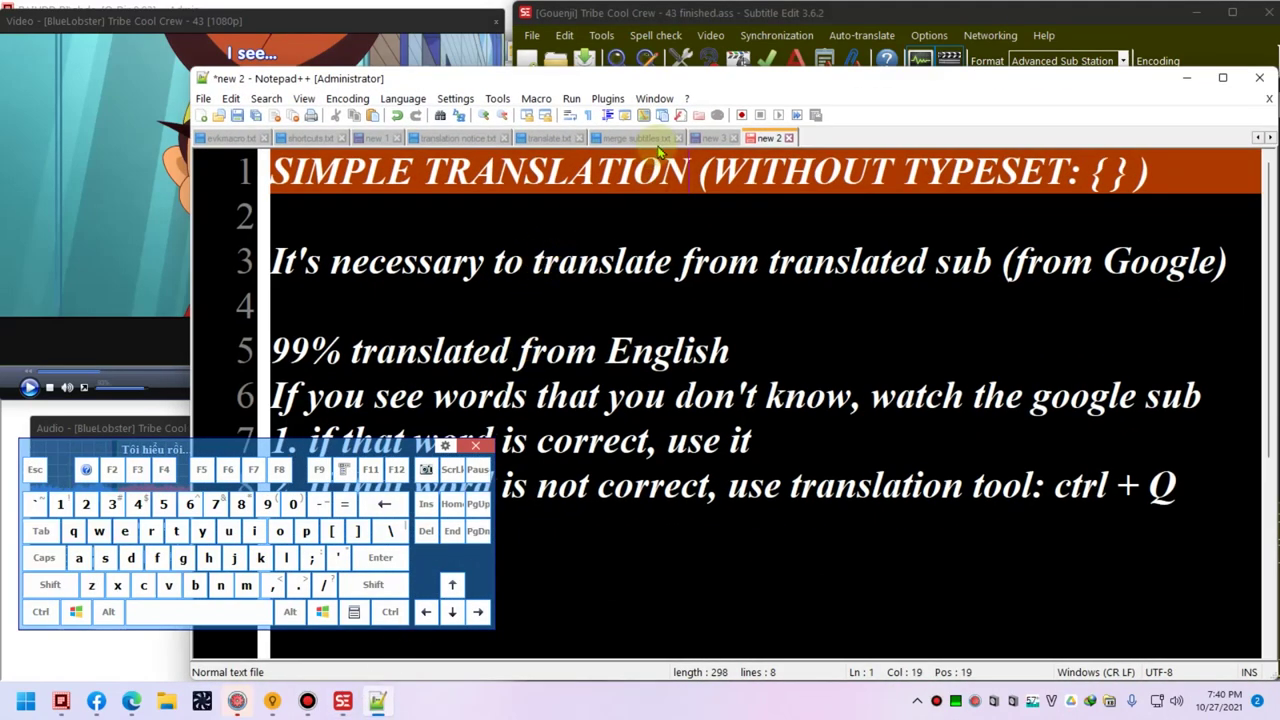
pyautogui.click(553, 138)
pyautogui.scroll(12, 586, 249)
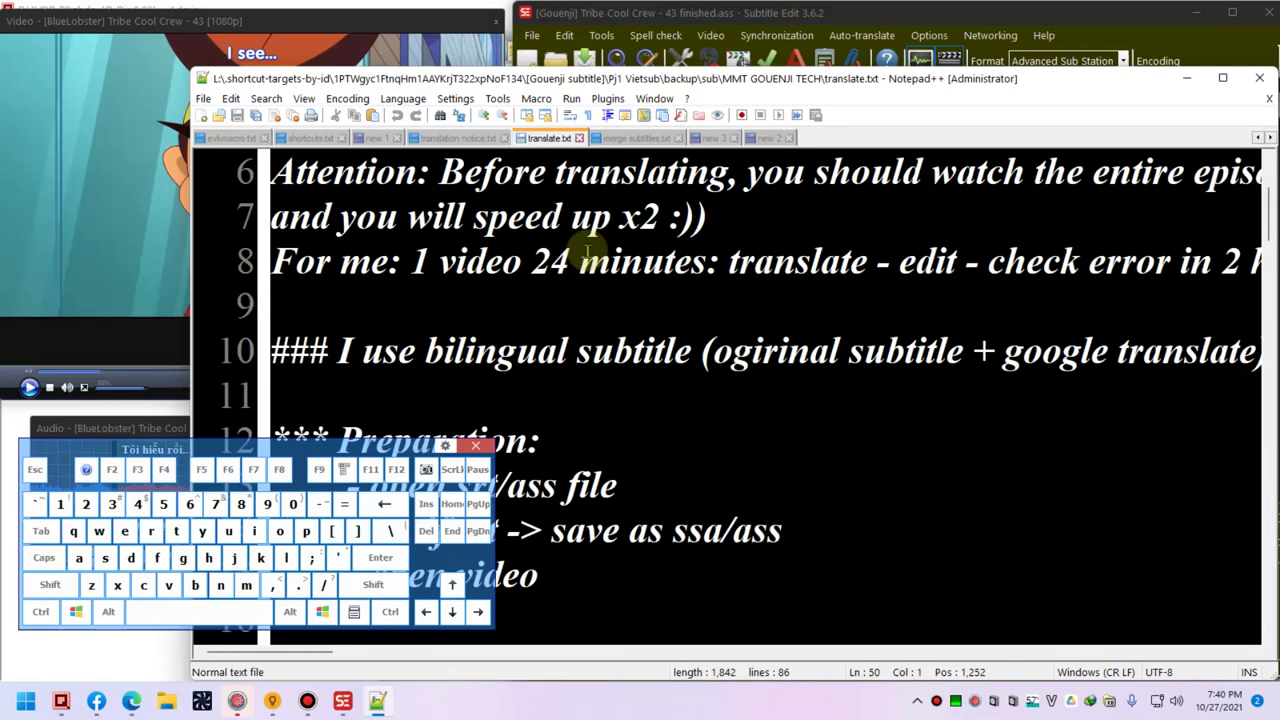
pyautogui.scroll(2, 571, 289)
pyautogui.scroll(-2, 598, 345)
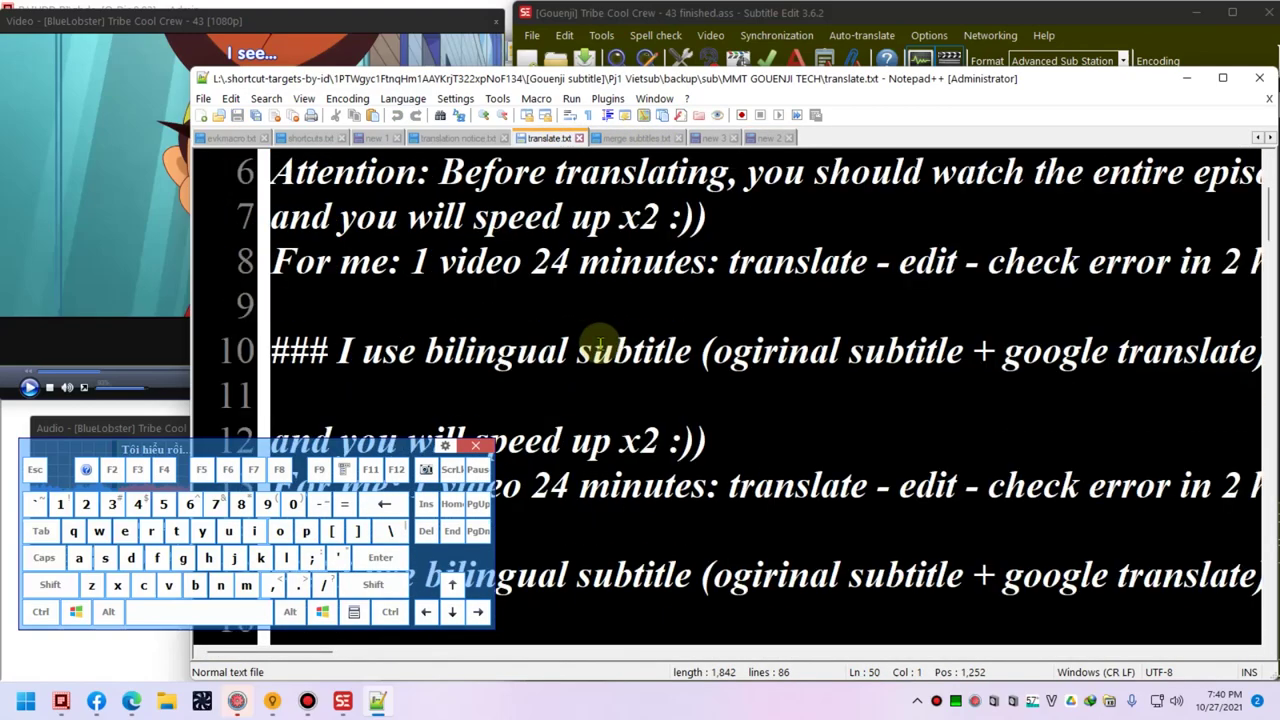
pyautogui.scroll(-2, 612, 338)
pyautogui.scroll(-3, 627, 332)
pyautogui.scroll(7, 628, 328)
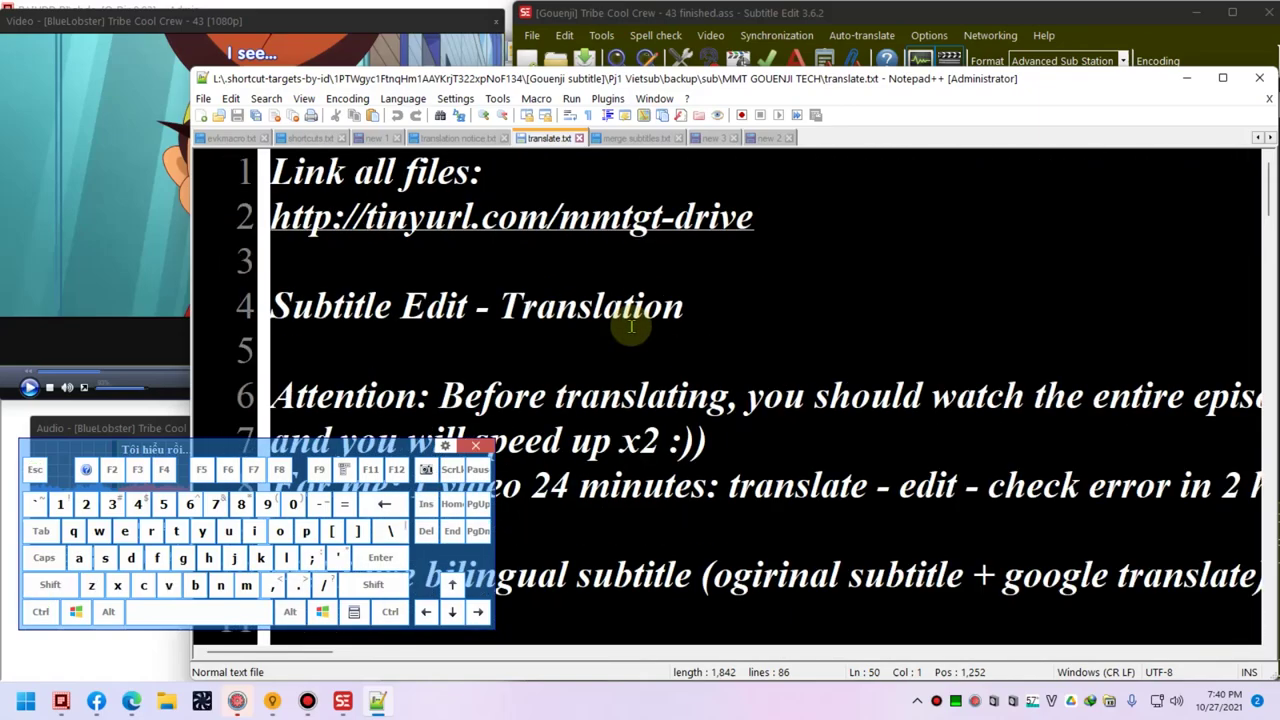
pyautogui.scroll(-1, 737, 383)
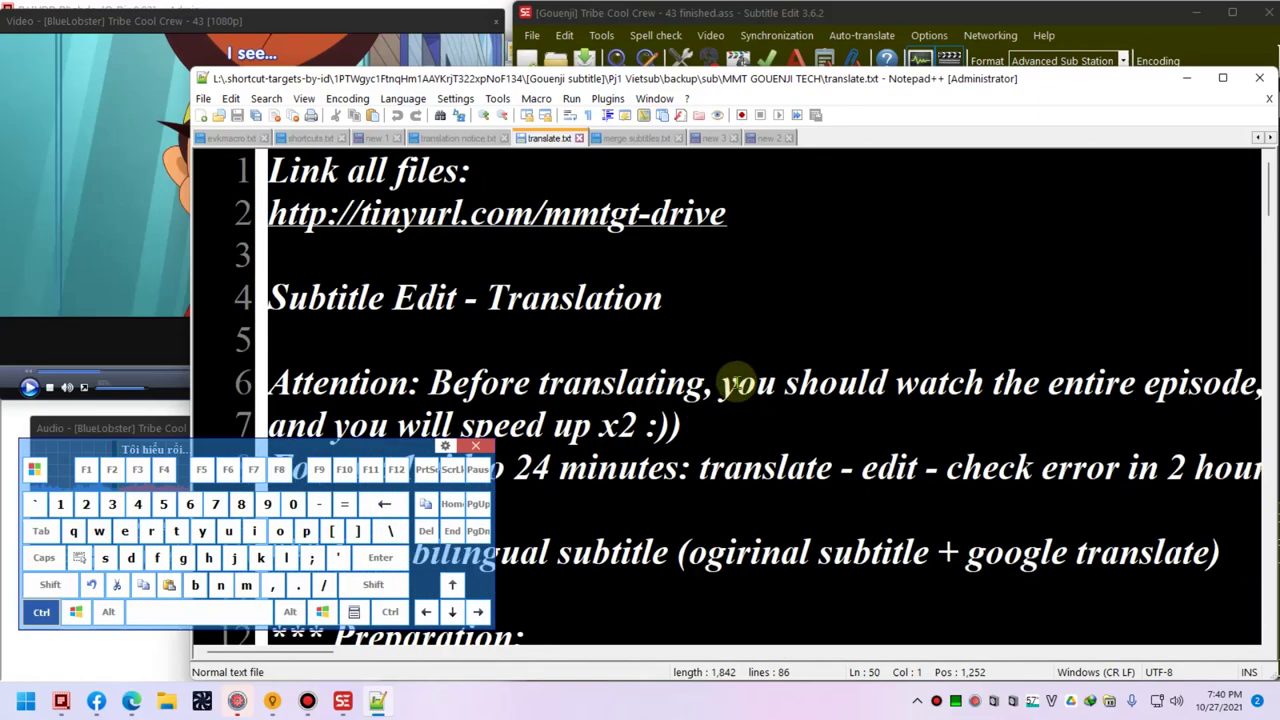
pyautogui.doubleClick(792, 80)
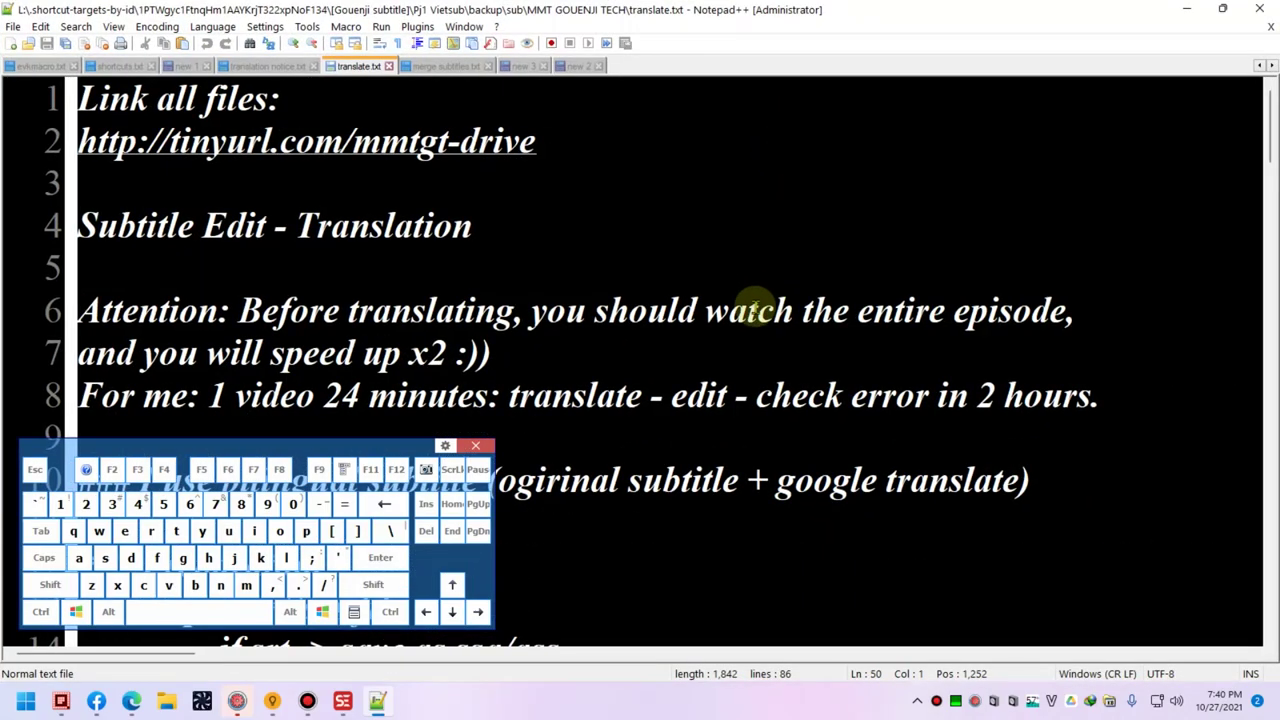
pyautogui.click(752, 308)
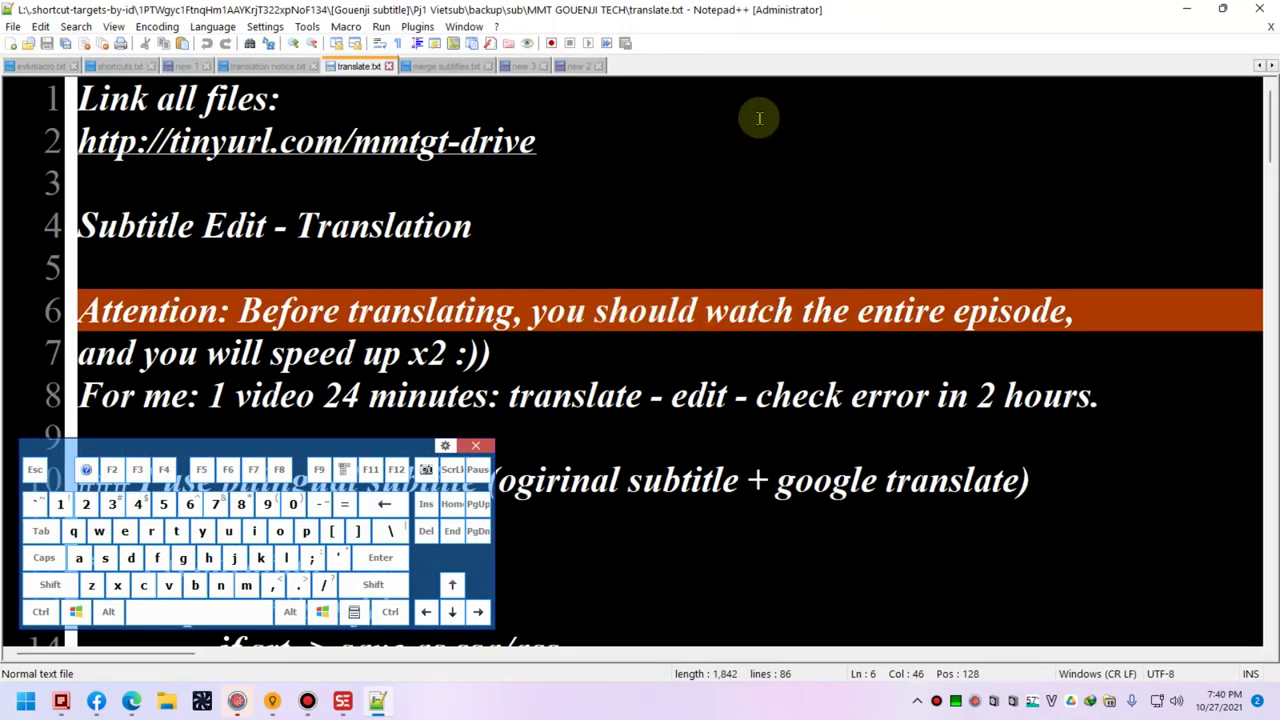
pyautogui.click(1186, 9)
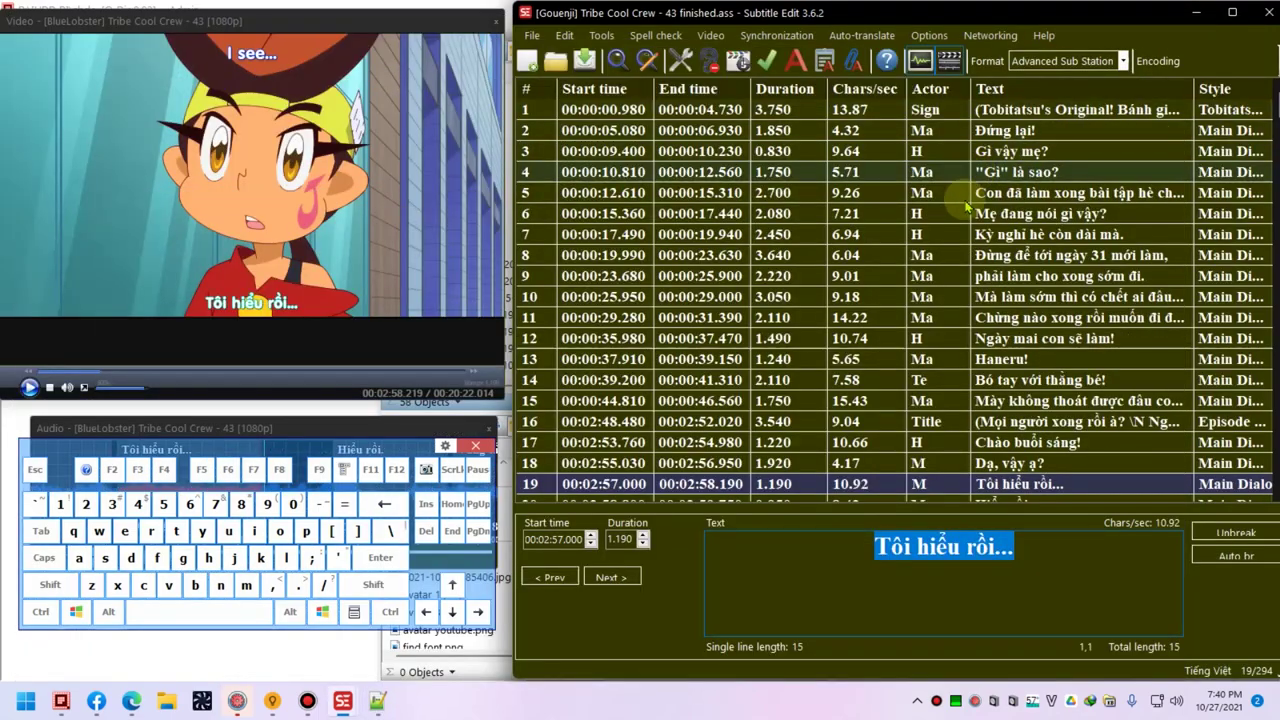
# - Replace subtitle line 19's text with "Con hiểu rồi..." in Subtitle Edit
pyautogui.scroll(-2, 937, 374)
pyautogui.doubleClick(967, 385)
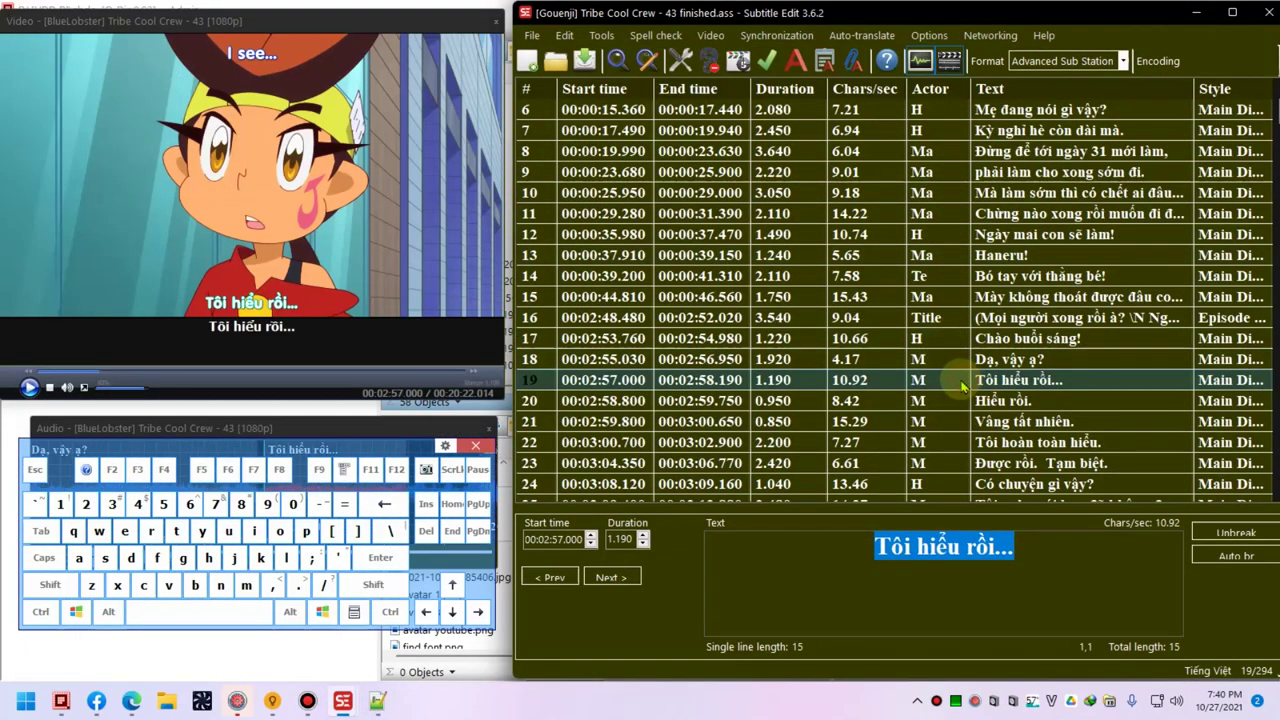
pyautogui.click(1022, 590)
pyautogui.hotkey('ctrl', 'a')
pyautogui.write('Con hiểu rồi...')
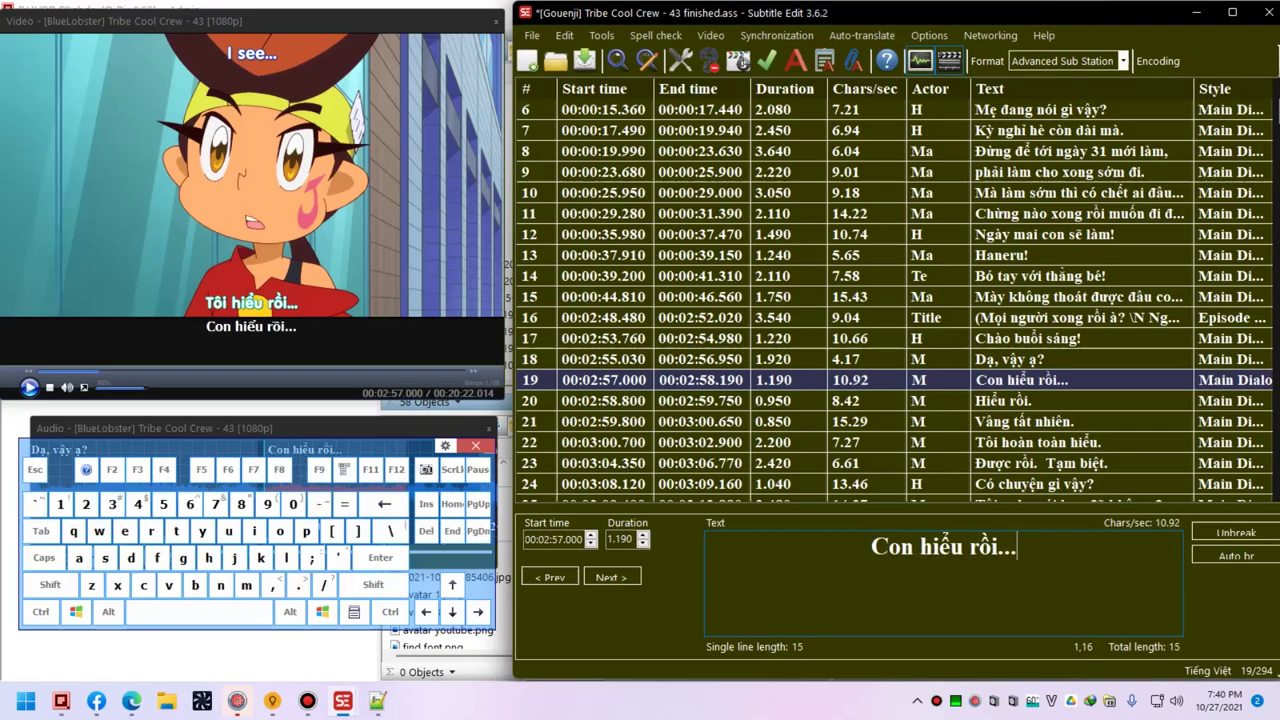
# - Replace the text of subtitle lines 20 and 21 with "Vâng.", checking the scene full screen for line 20
pyautogui.press('ctrl')
pyautogui.hotkey('ctrl', 'Down')
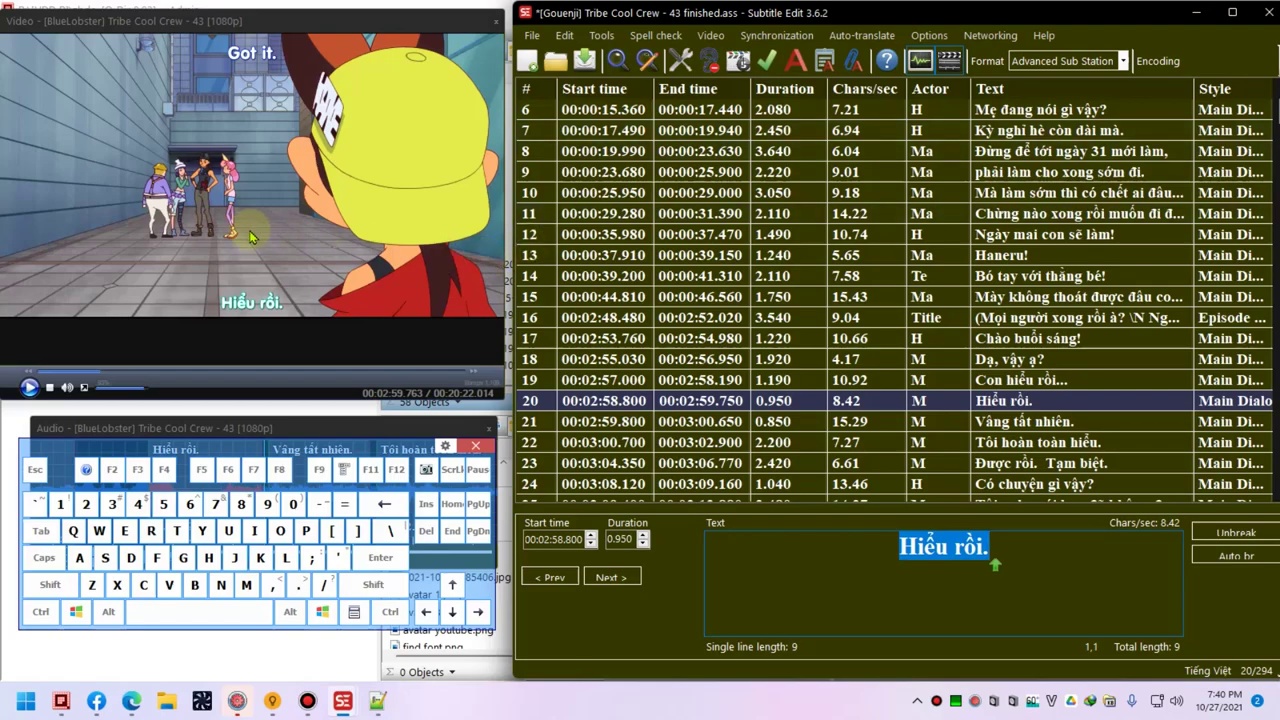
pyautogui.press('capslock')
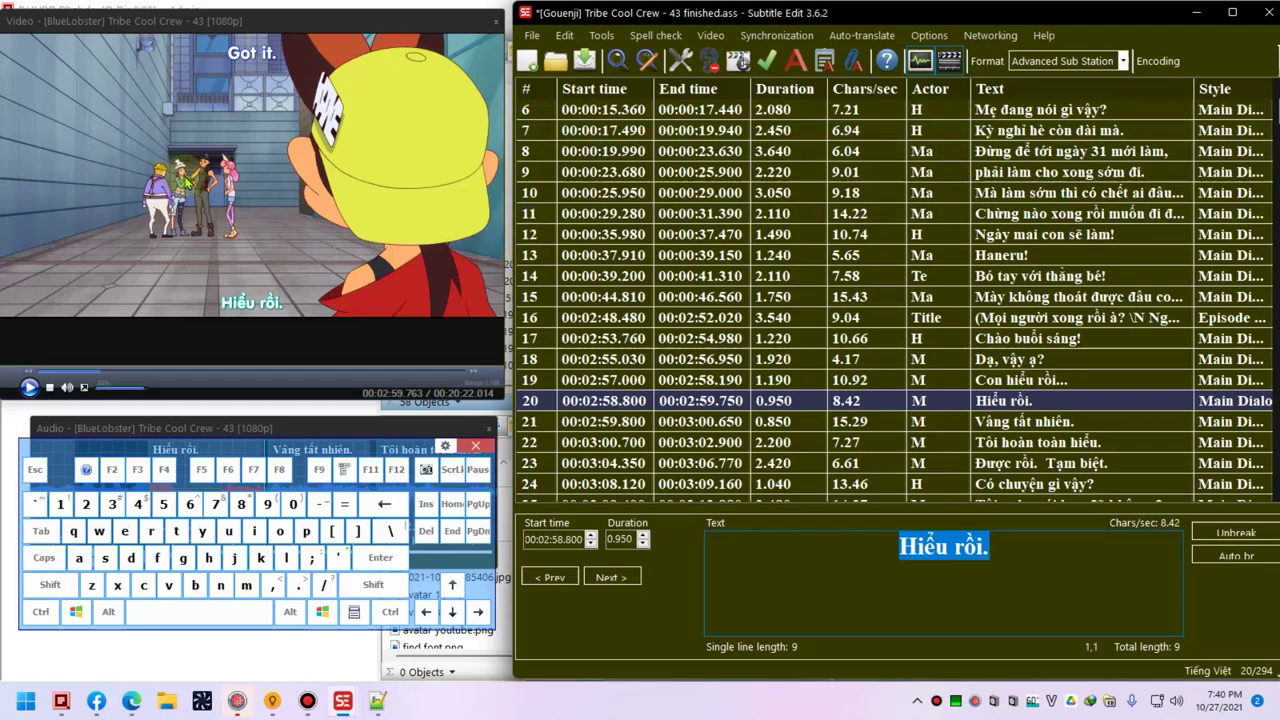
pyautogui.doubleClick(185, 182)
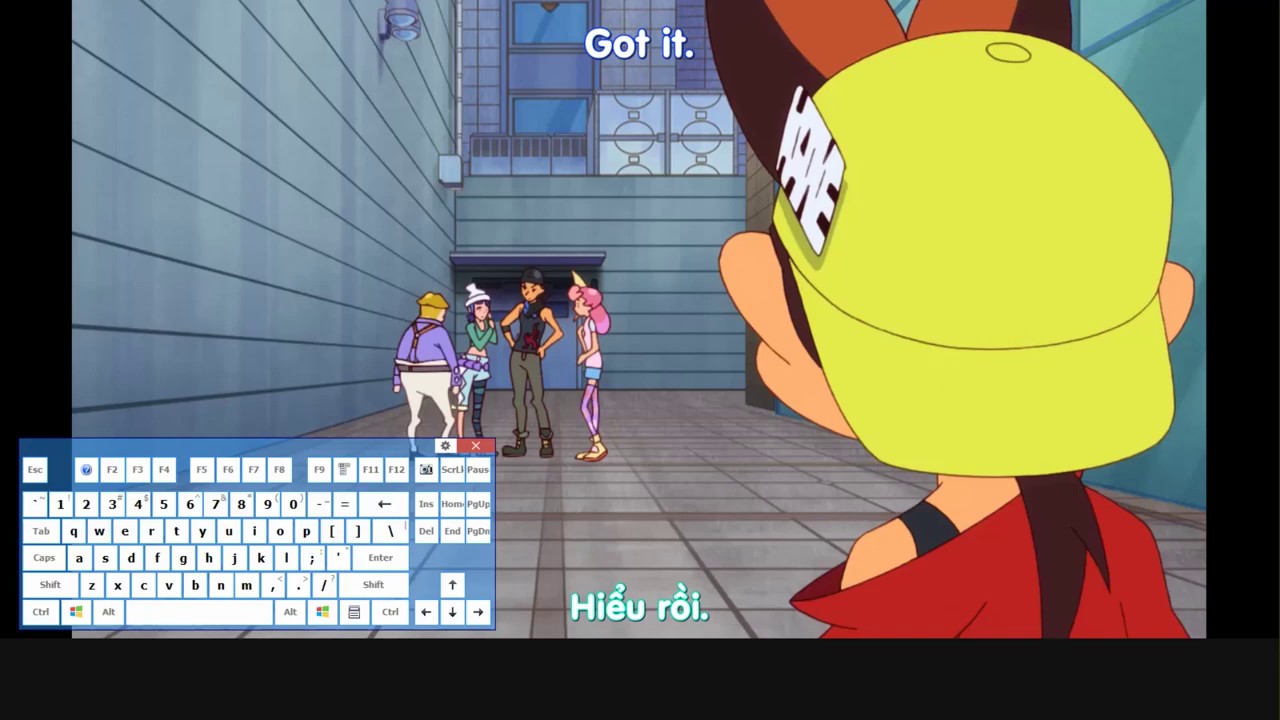
pyautogui.press('alt')
pyautogui.hotkey('alt', 'Return')
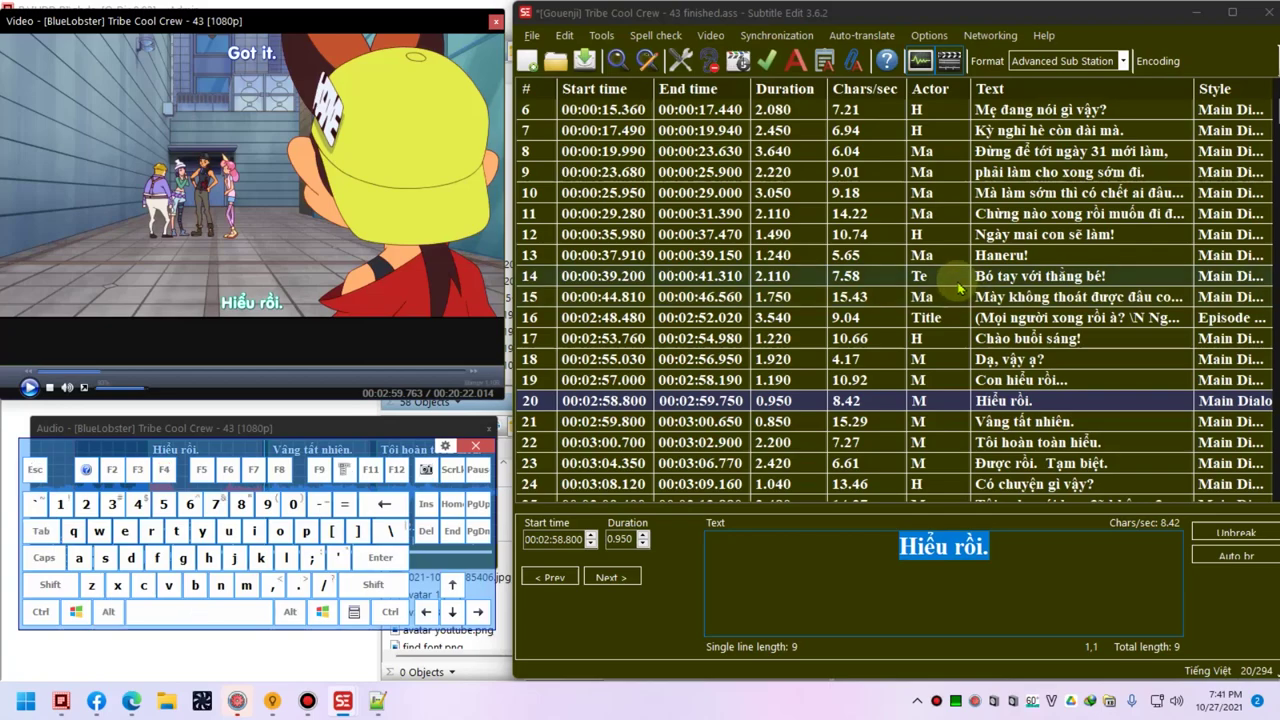
pyautogui.moveTo(1052, 546); pyautogui.dragTo(995, 565)
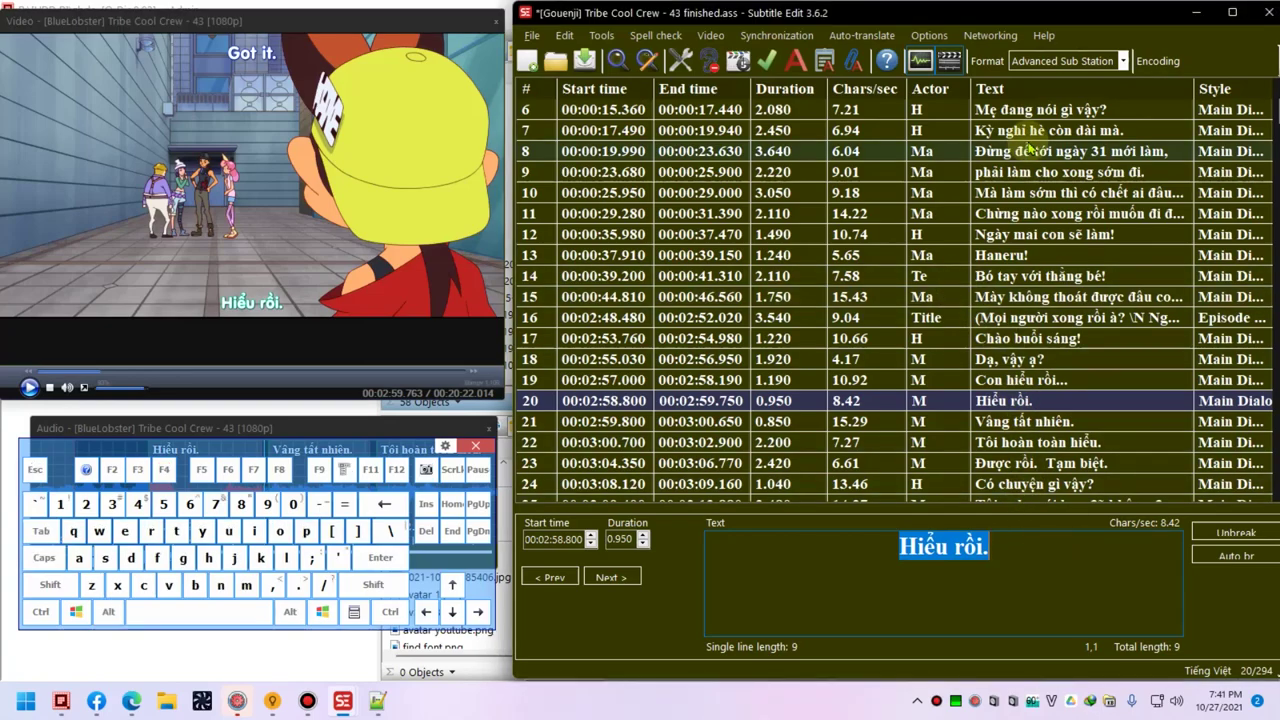
pyautogui.write('Vâng.')
pyautogui.hotkey('ctrl', 'Down')
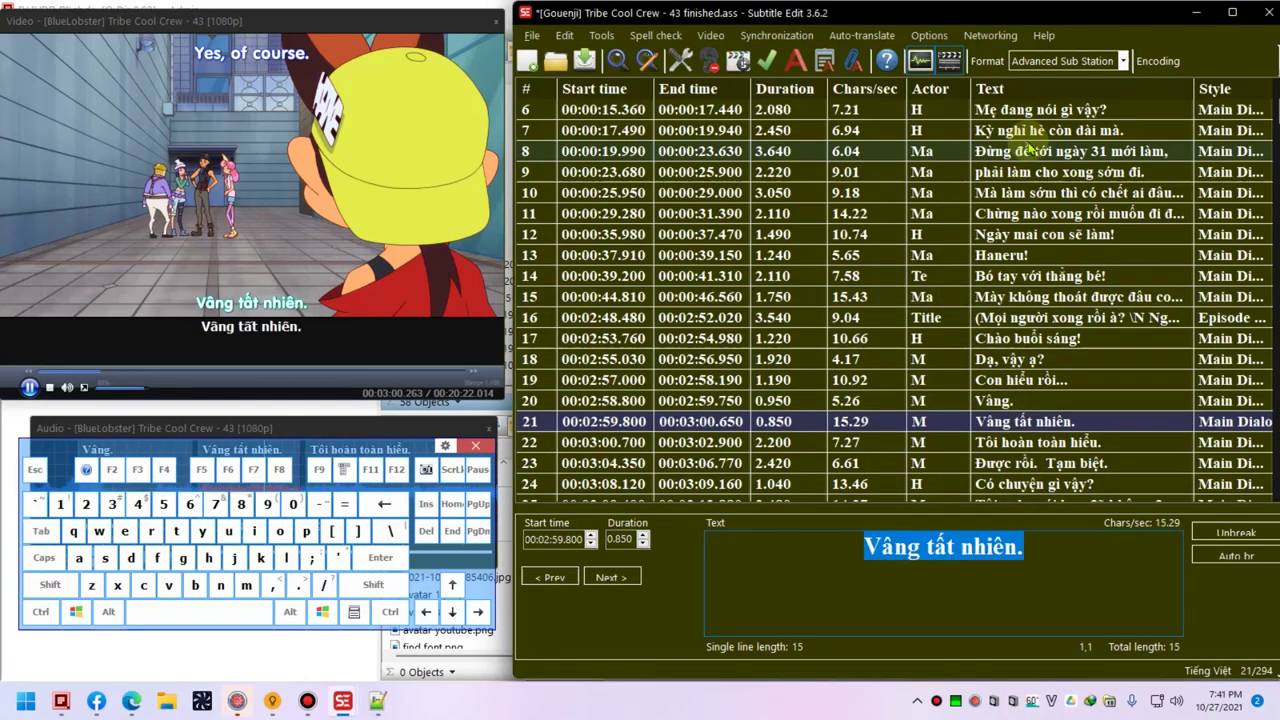
pyautogui.write('Vâng.')
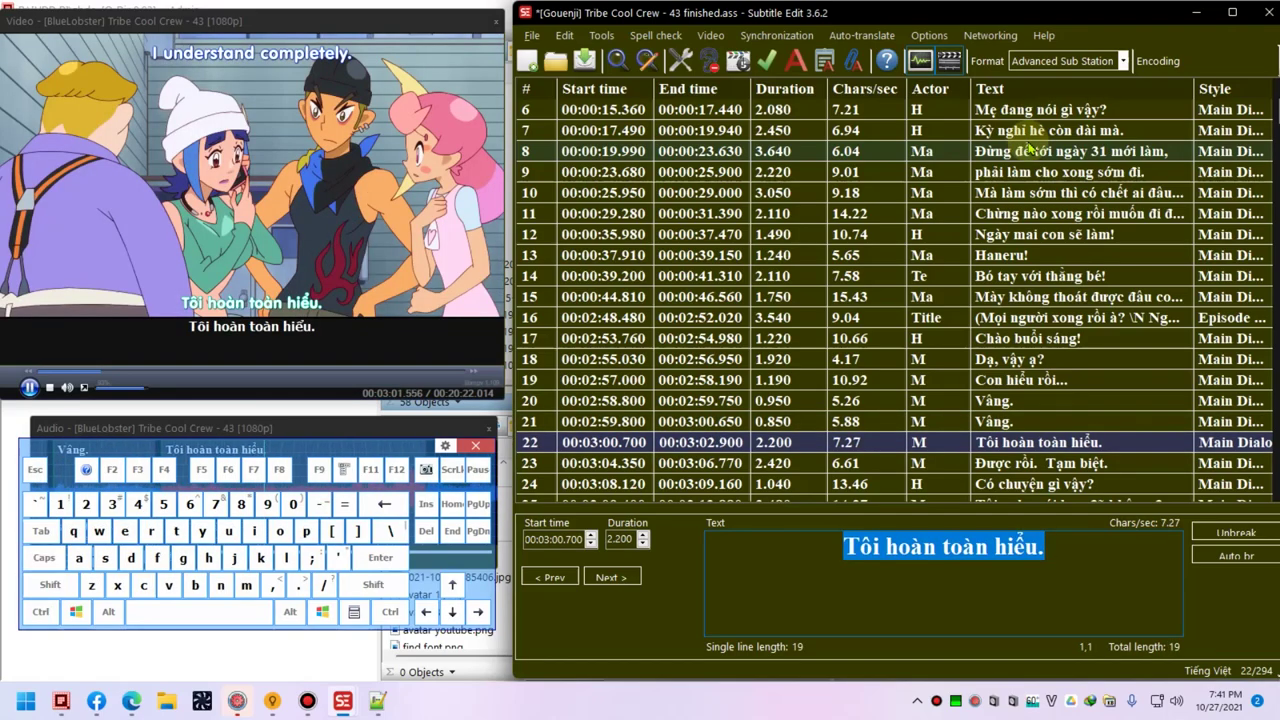
# - Replace subtitle line 22's text with "Vâng, con hiểu rồi." and line 23's with "Vậy thôi con cúp máy nha."
pyautogui.write('Vâng, con hiểu rồi.')
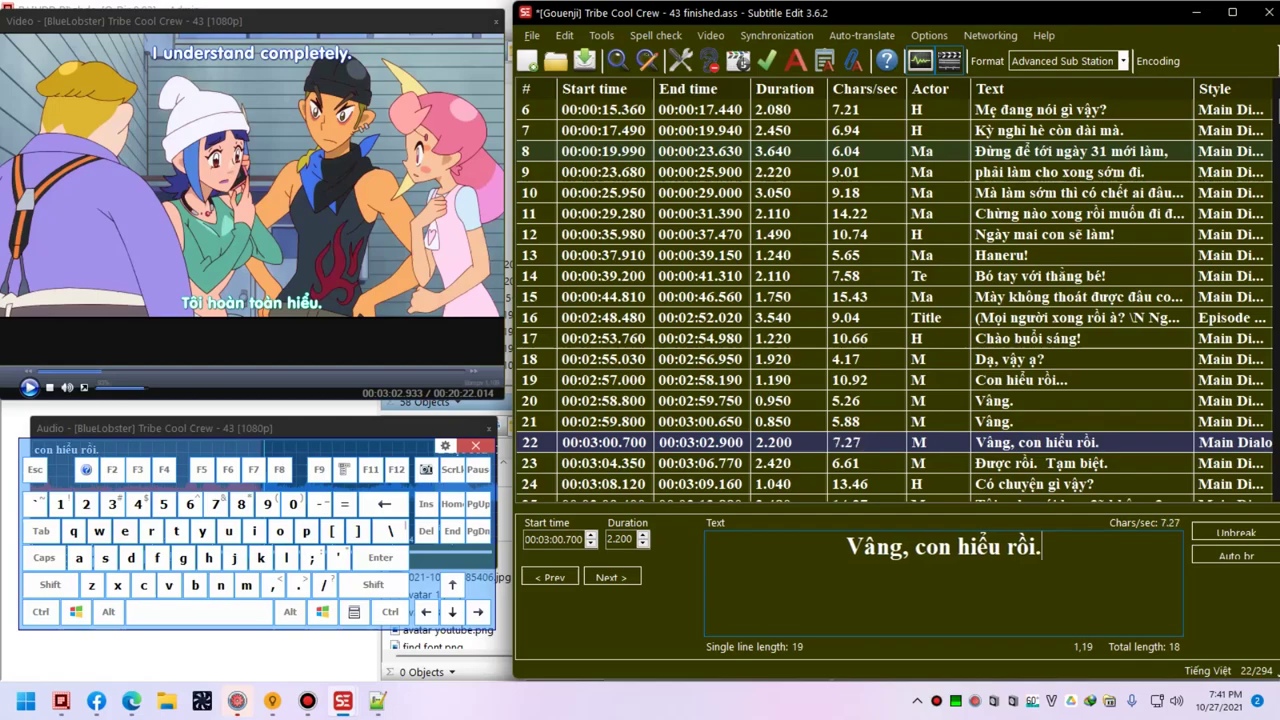
pyautogui.hotkey('ctrl', 'Down')
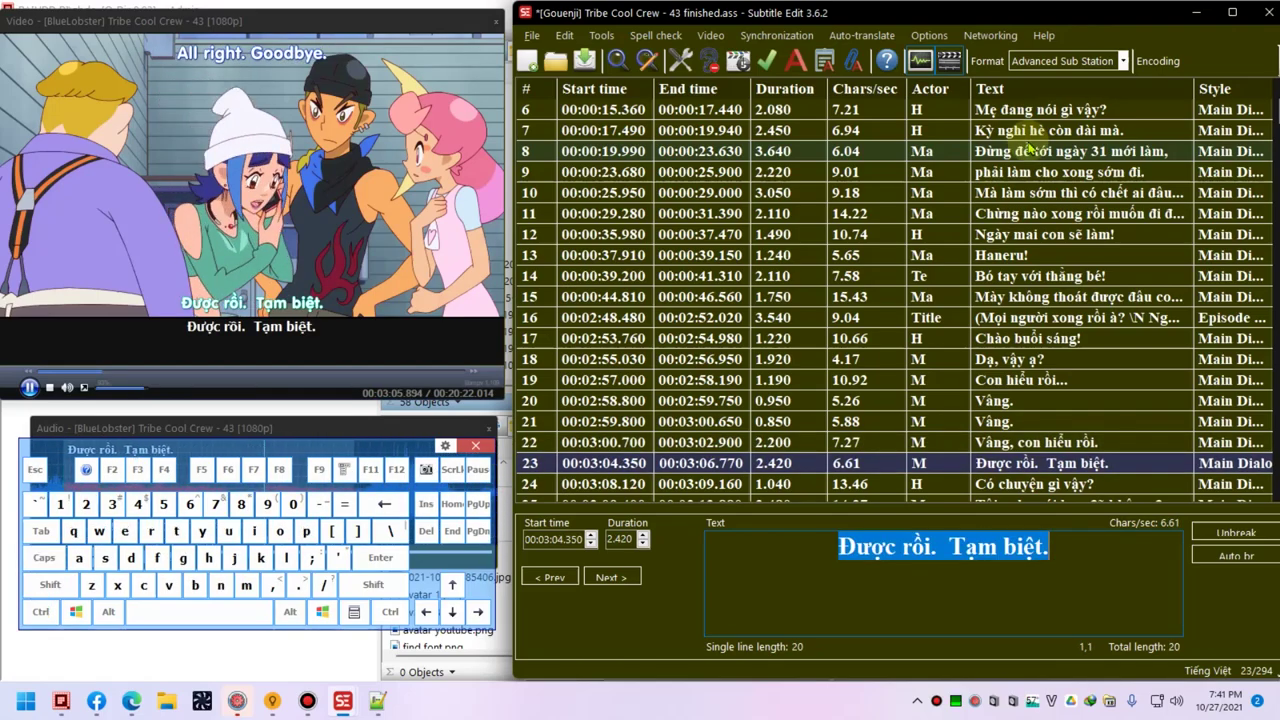
pyautogui.write('Vậy tho')
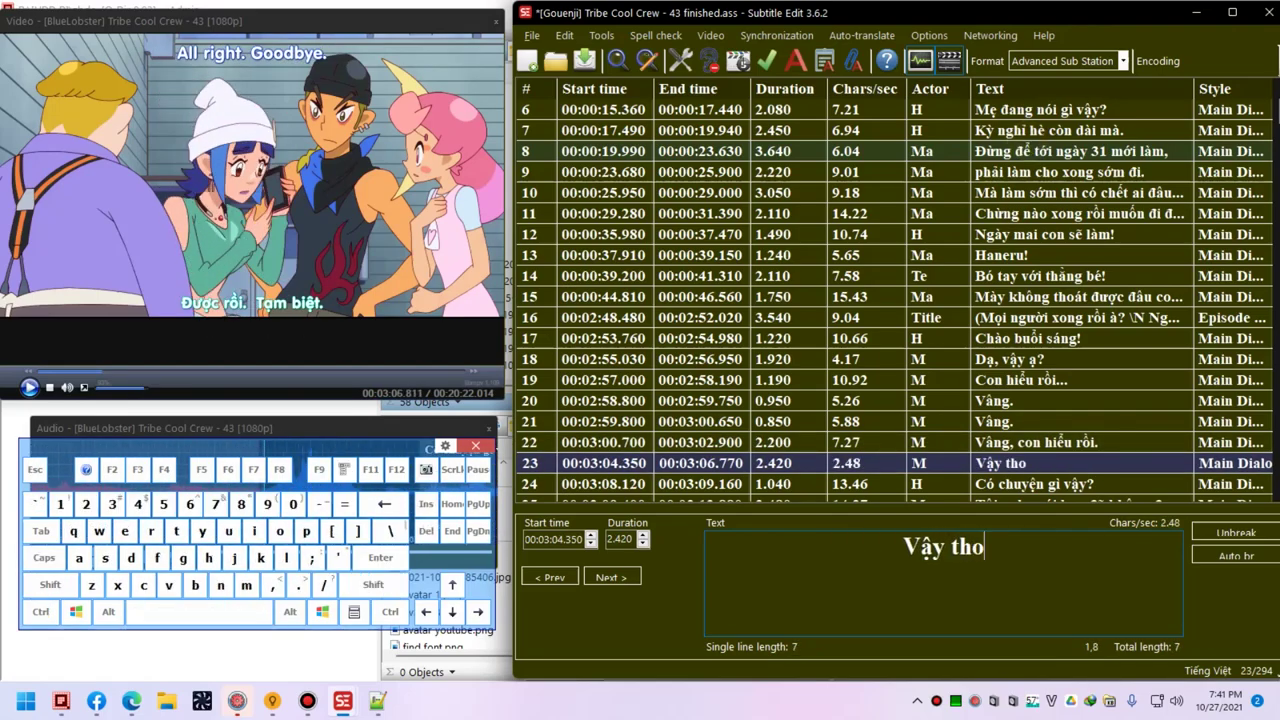
pyautogui.write('i con cúp máy nha.')
pyautogui.hotkey('ctrl', 'Down')
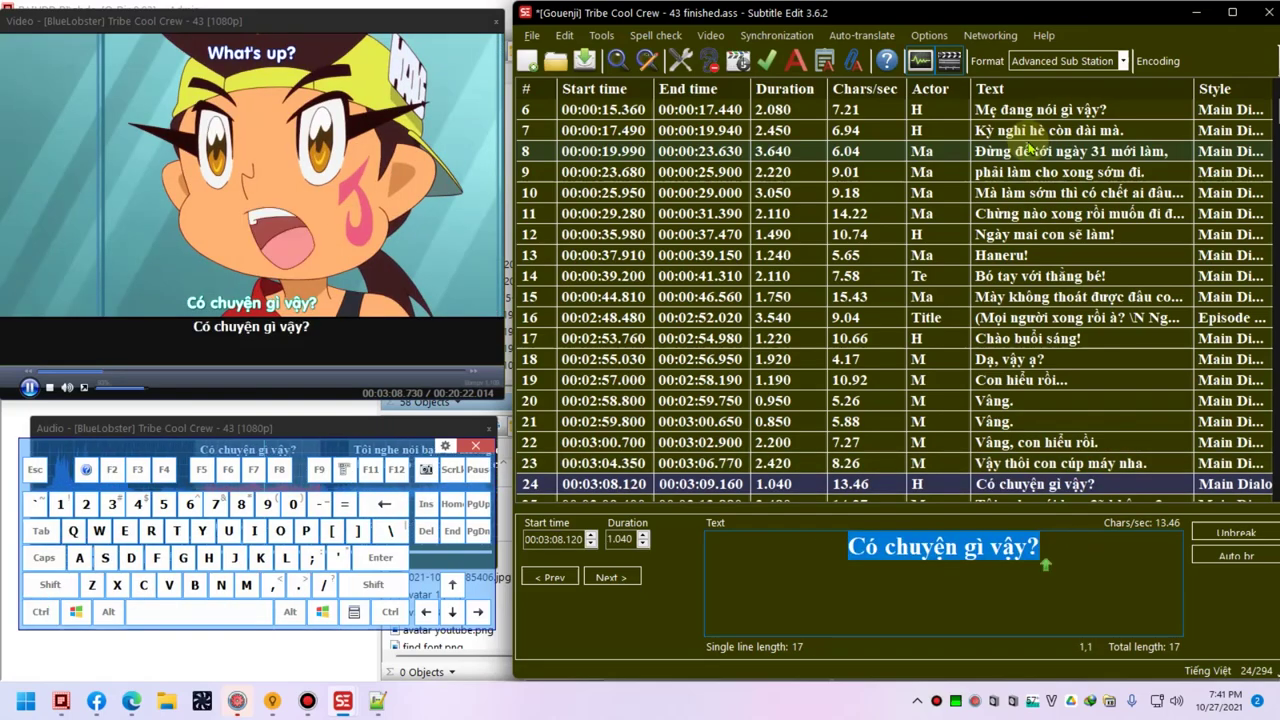
# - Keep line 24 as it is and replace subtitle line 25's text with "Em vẫn chưa xong bài phải không?"
pyautogui.hotkey('ctrl', 'Down')
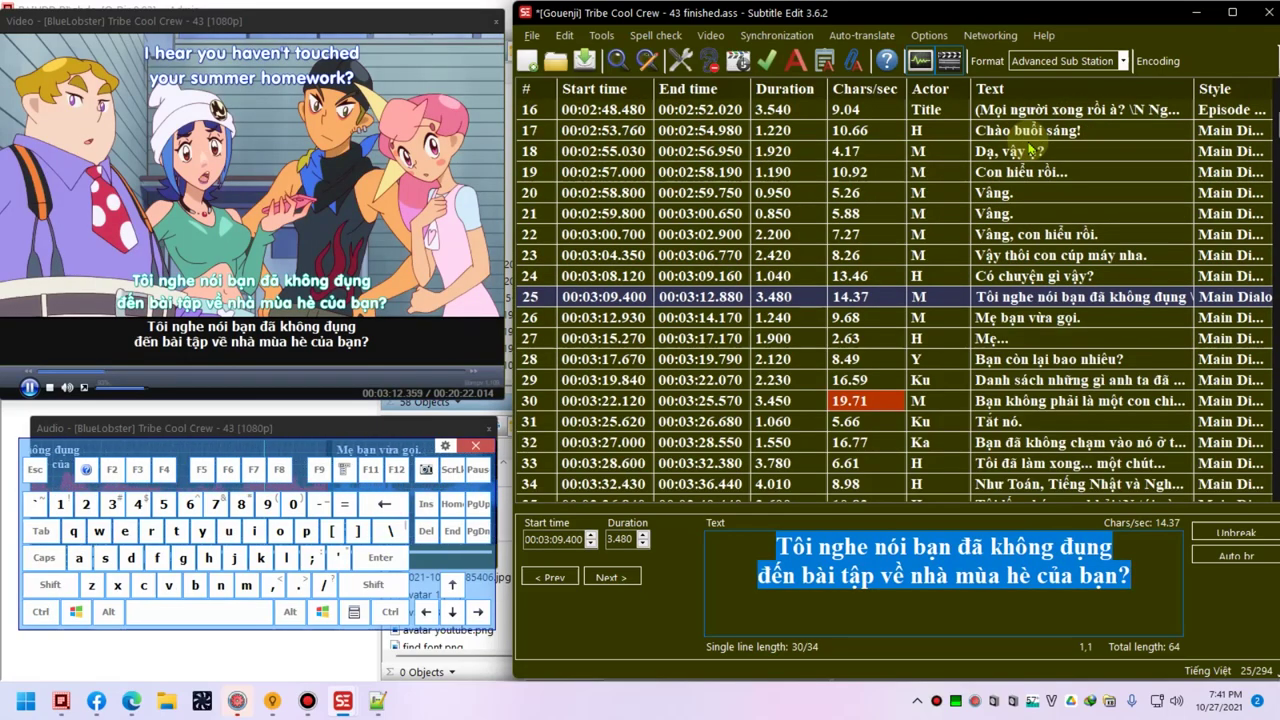
pyautogui.write('Em vẫn ch')
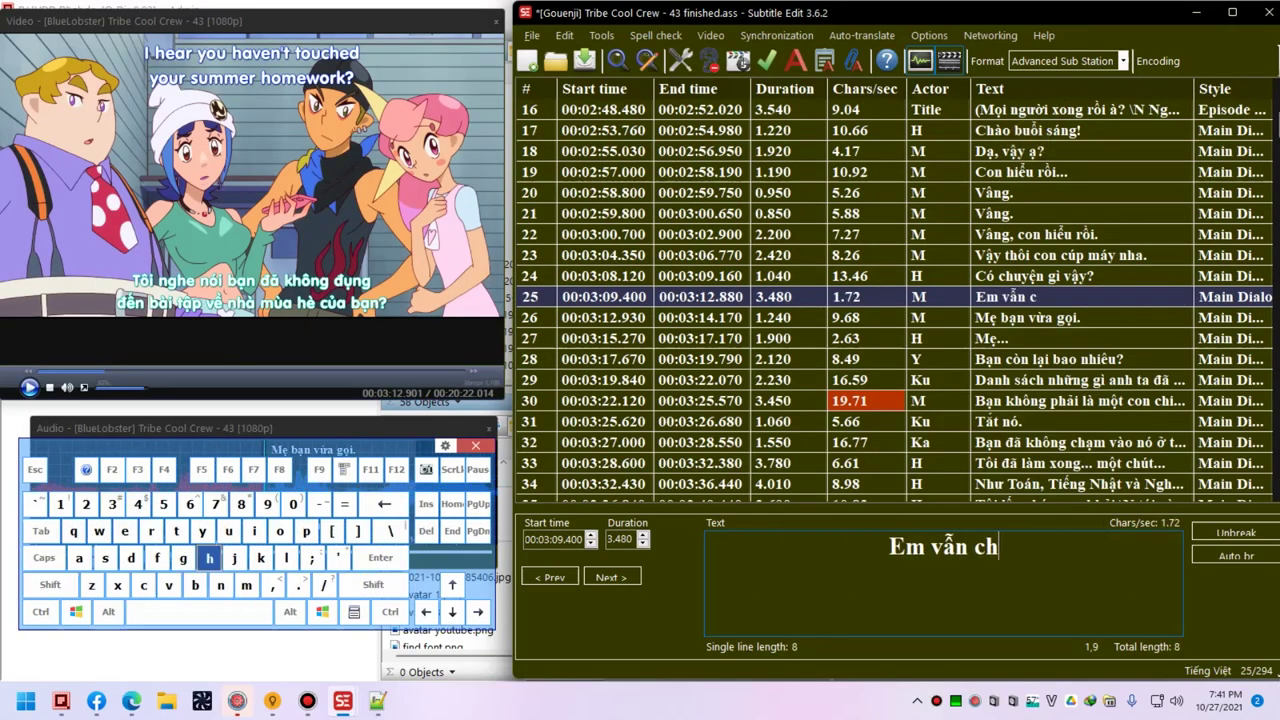
pyautogui.write('ưa xong bài phải không?')
pyautogui.hotkey('ctrl', 'Down')
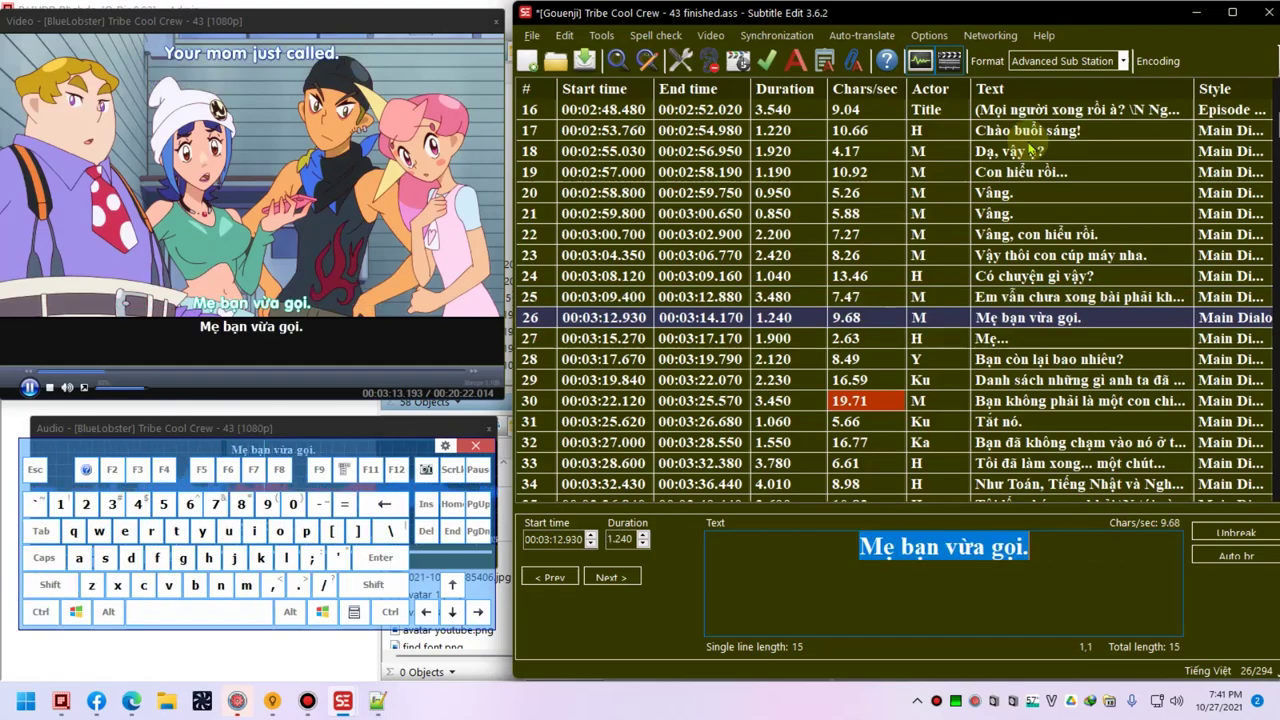
# - Replace subtitle line 26's text with "Mẹ em vừa mắng vốn kìa." and line 27's with "Mẹ ơi..."
pyautogui.write('Me em vừa mắng vốn kìa.')
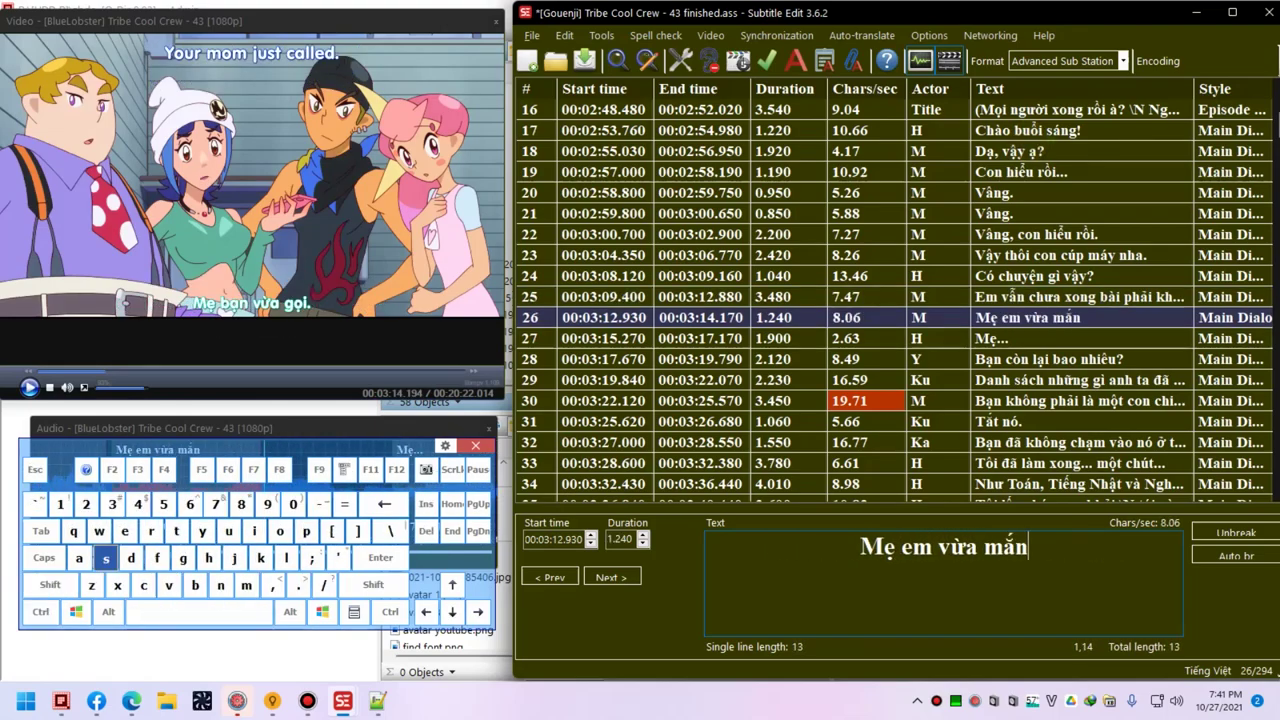
pyautogui.hotkey('ctrl', 'Down')
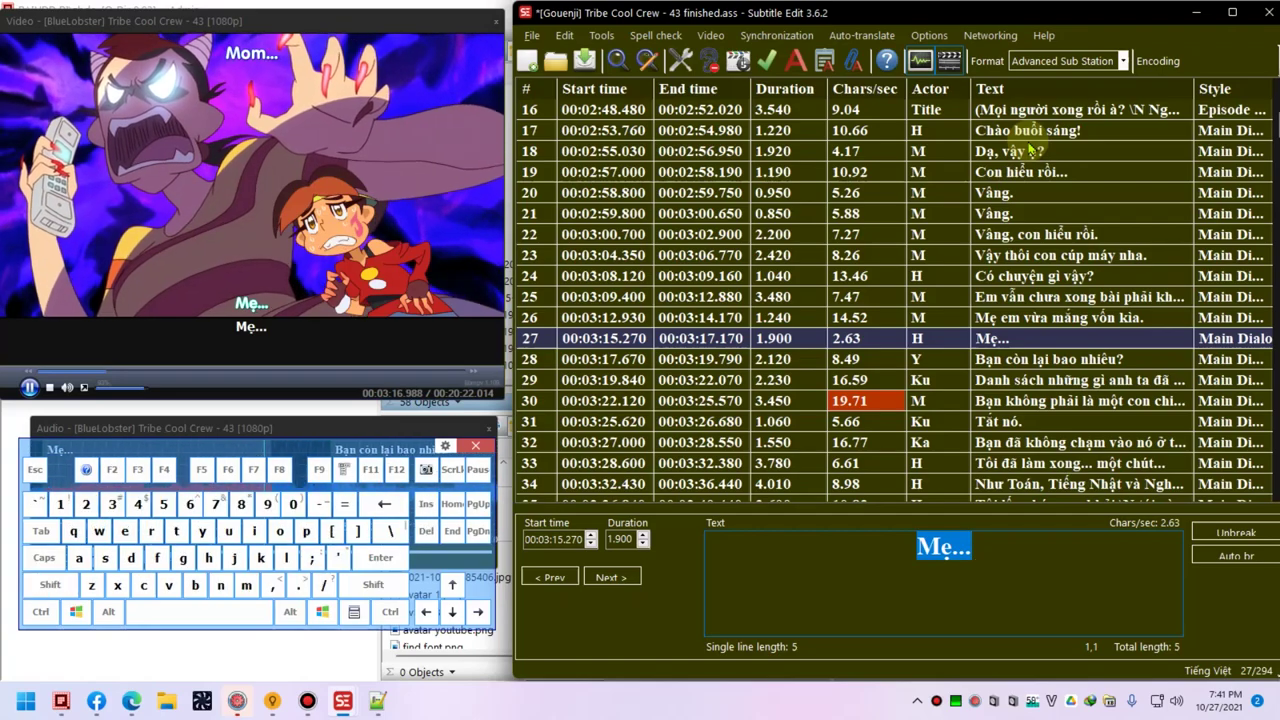
pyautogui.press('BackSpace')
pyautogui.write('Oi')
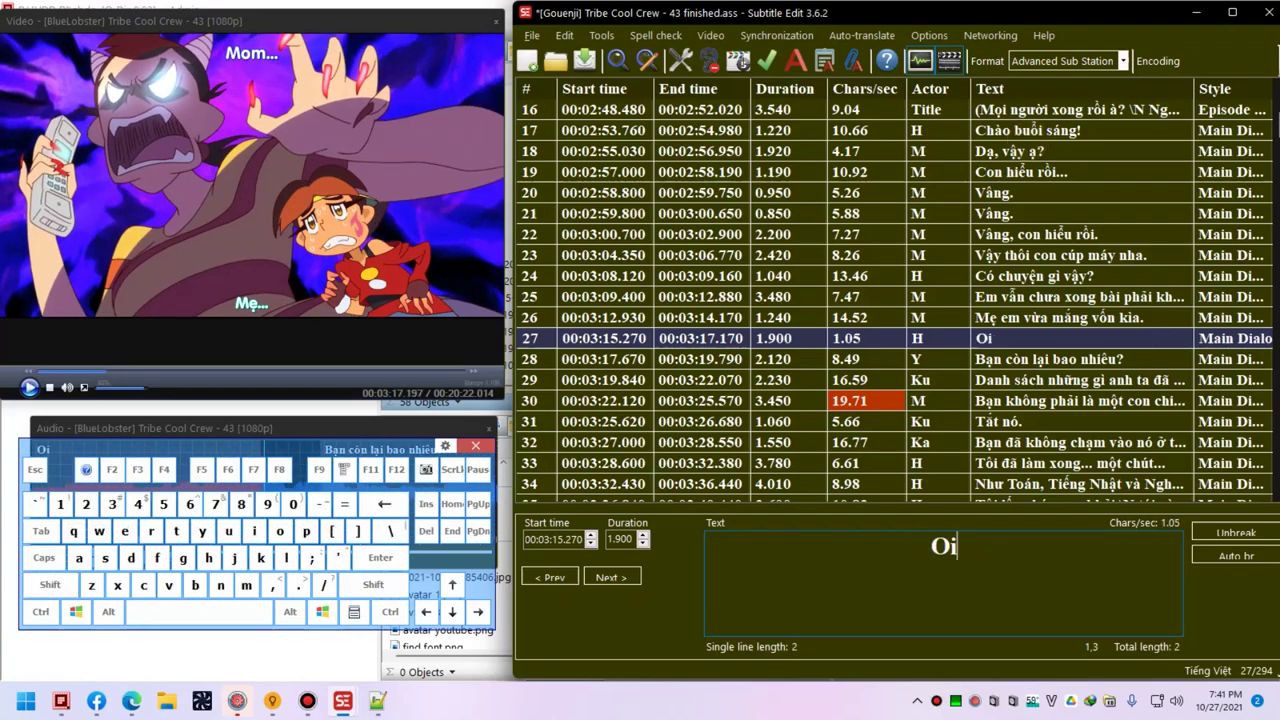
pyautogui.hotkey('ctrl', 'Down')
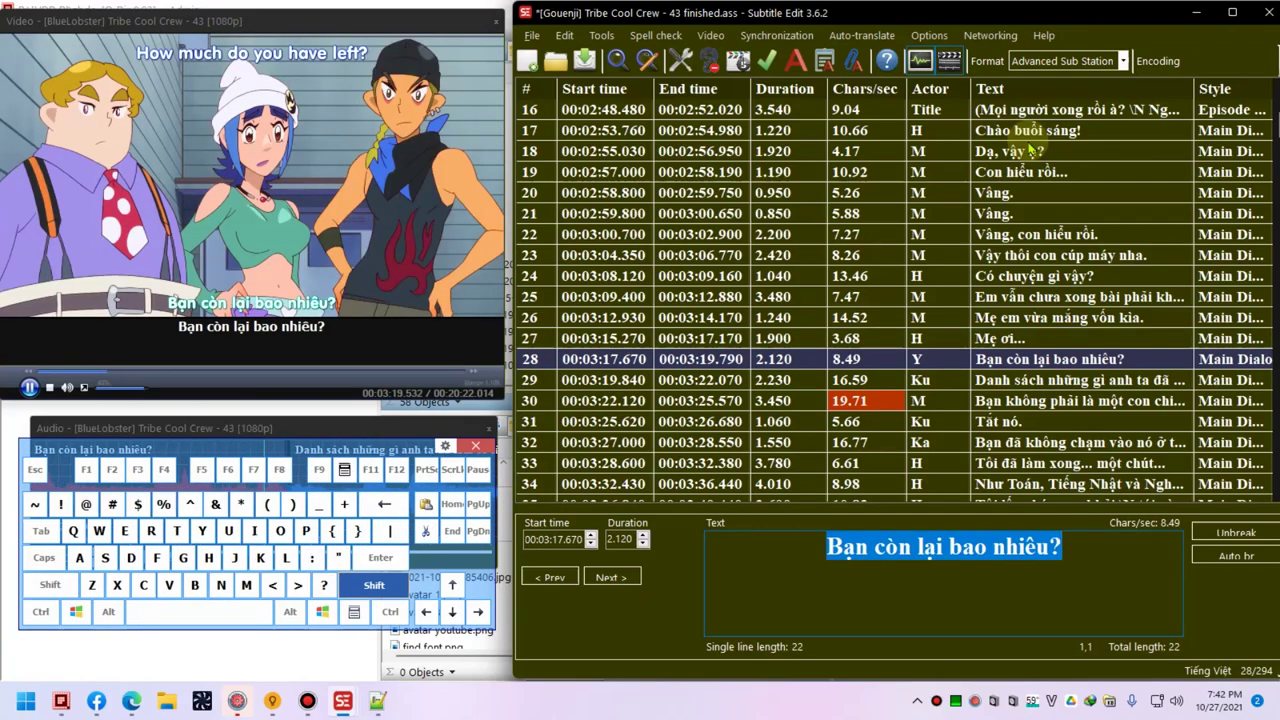
# - Replace subtitle line 28's text with "Em còn bao nhiêu bài?" and move on to line 29
pyautogui.write('Còn bao nhiêu b')
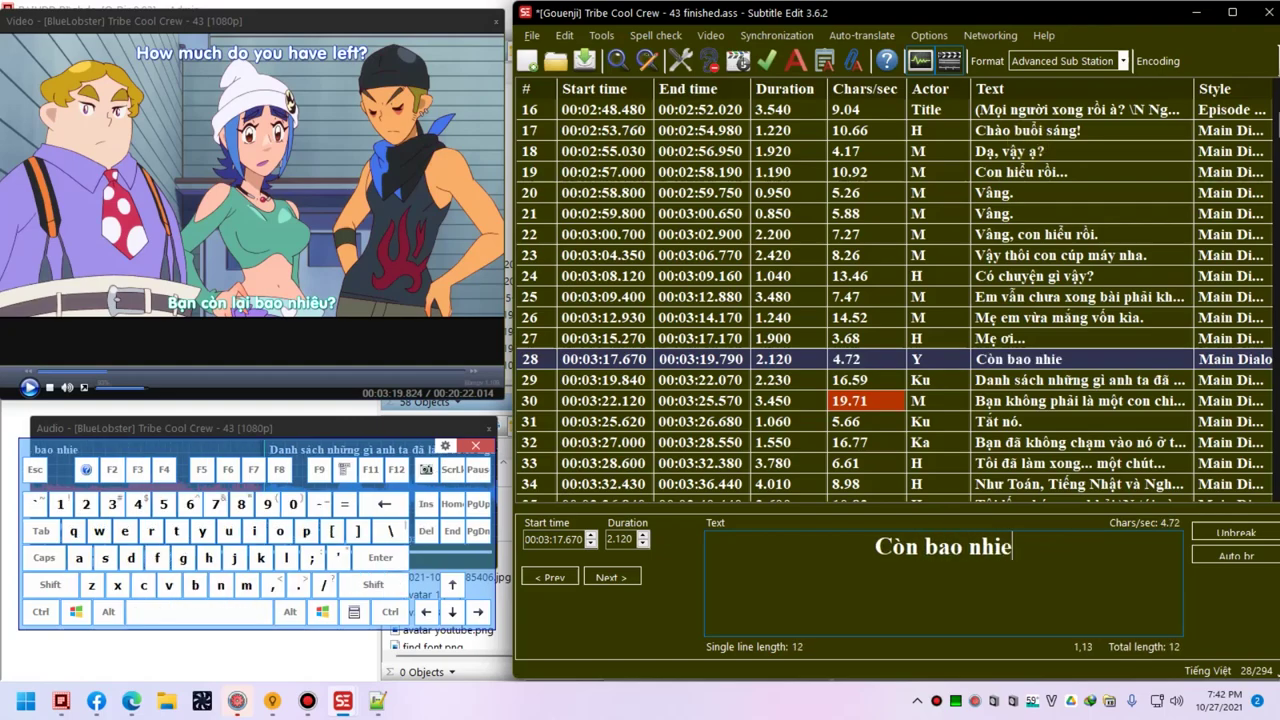
pyautogui.hotkey('shift', 'Home')
pyautogui.write('Em còn bao nhiêu bài?')
pyautogui.hotkey('ctrl', 'Down')
# - Replace subtitle line 29's text with 'Số bài "đã làm" chắc còn ít hơn nhiều' and move on to line 30
pyautogui.press('capslock')
pyautogui.press('capslock')
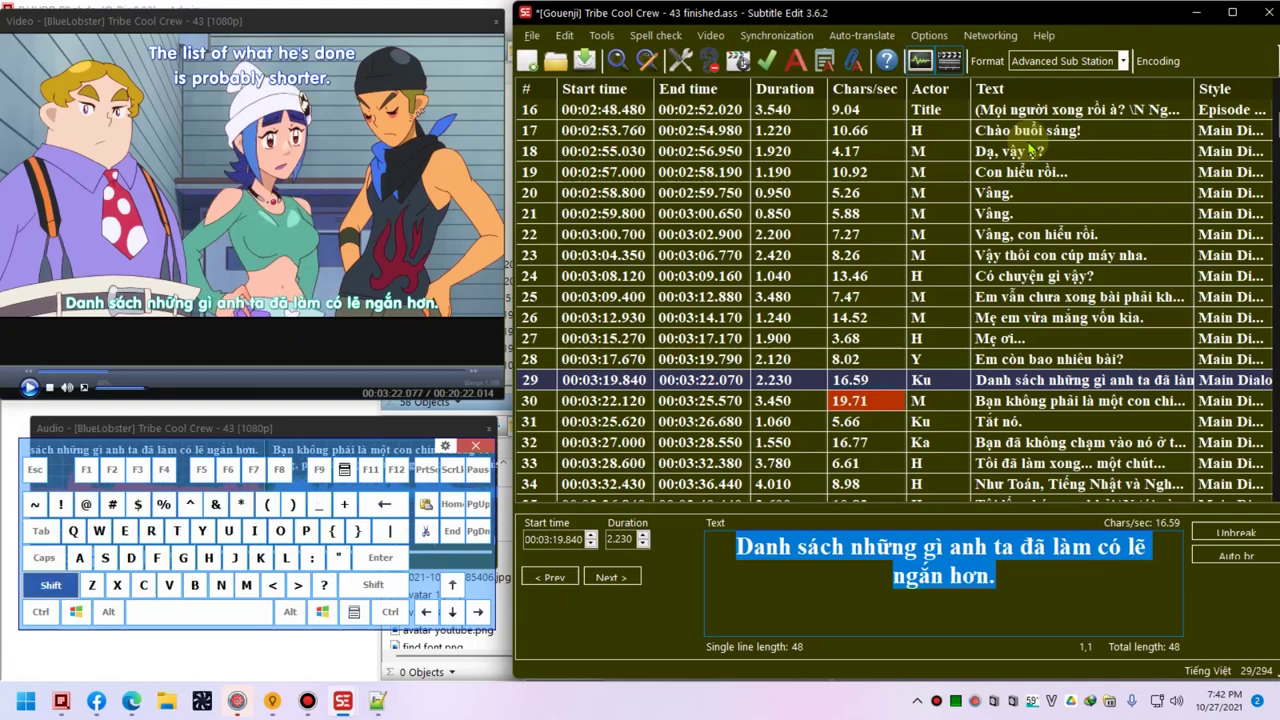
pyautogui.write('Số bai "đã làm"')
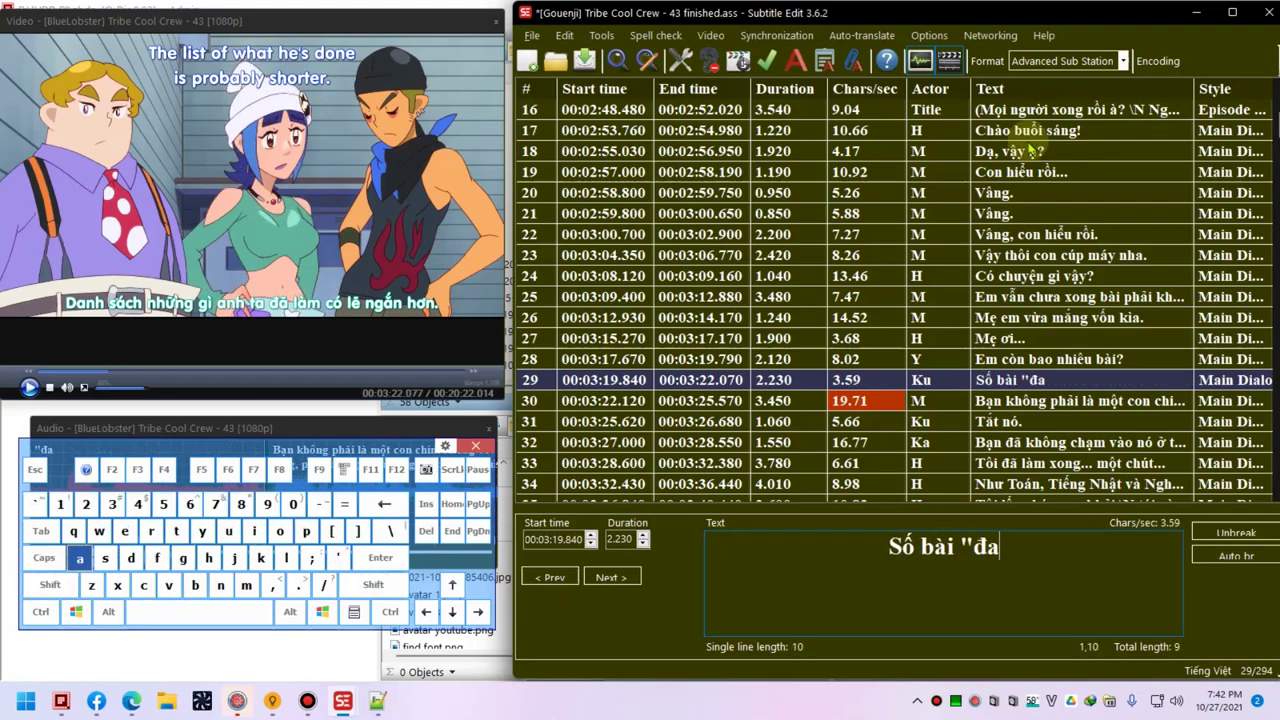
pyautogui.write(' co')
pyautogui.press('BackSpace')
pyautogui.write('hắc còn ít hơn nhiêu')
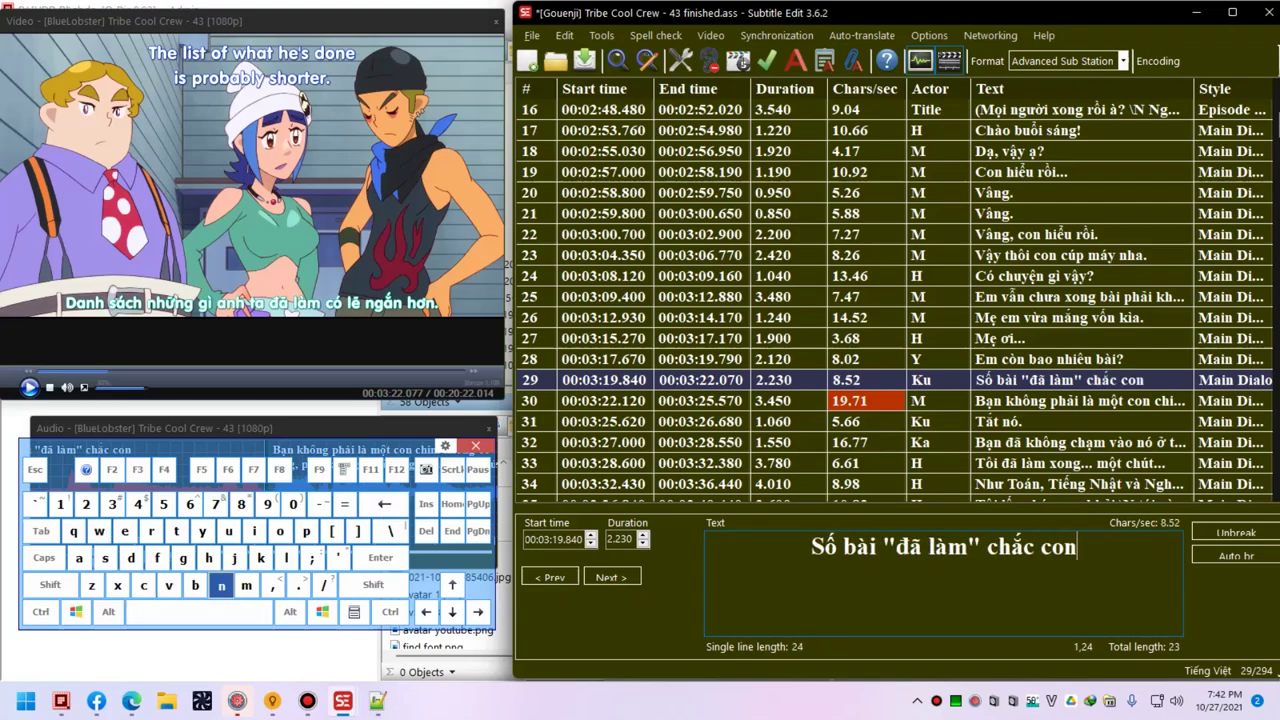
pyautogui.write('f')
pyautogui.hotkey('ctrl', 'Down')
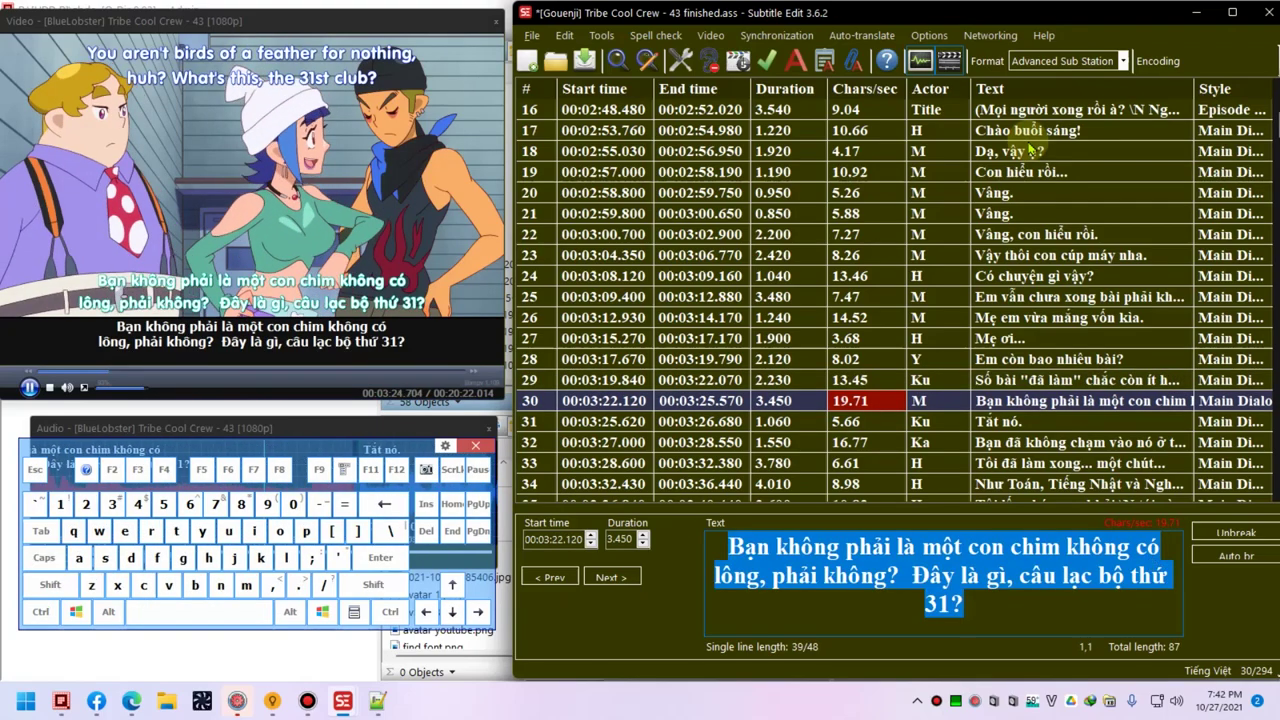
# - Save the subtitle file and replay the video for line 30
pyautogui.press('capslock')
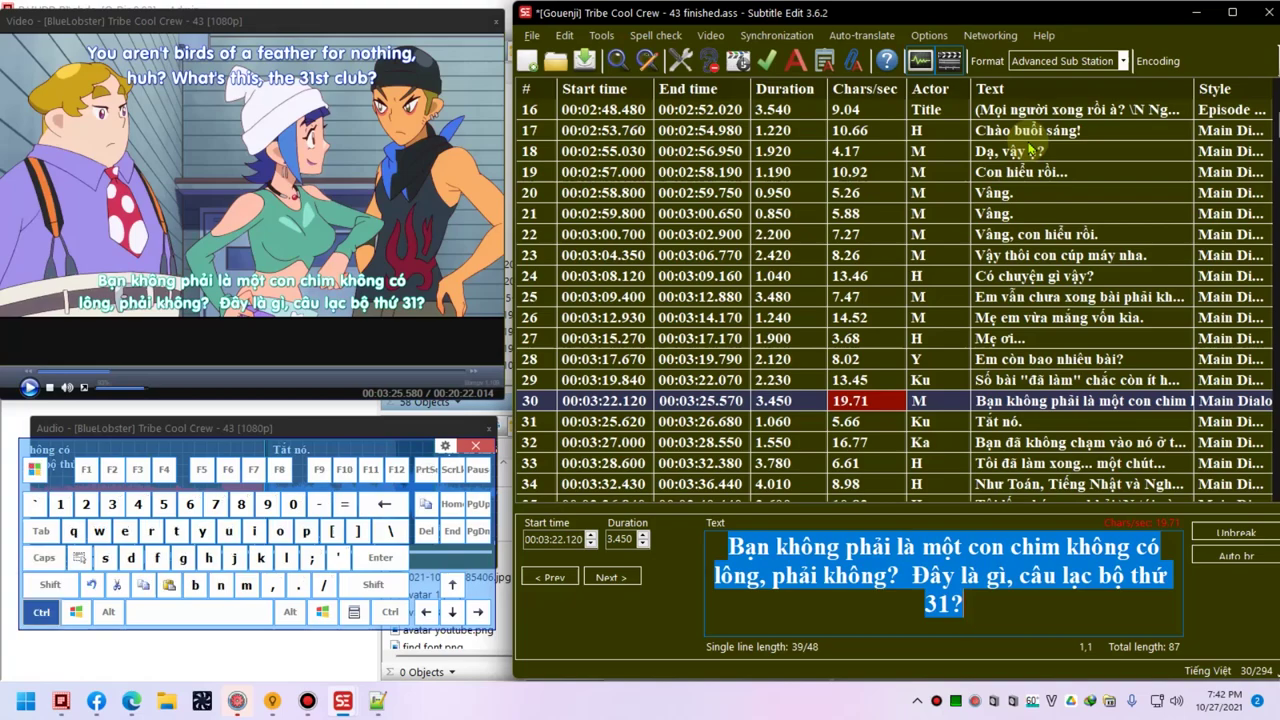
pyautogui.hotkey('ctrl', 's')
pyautogui.press('F5')
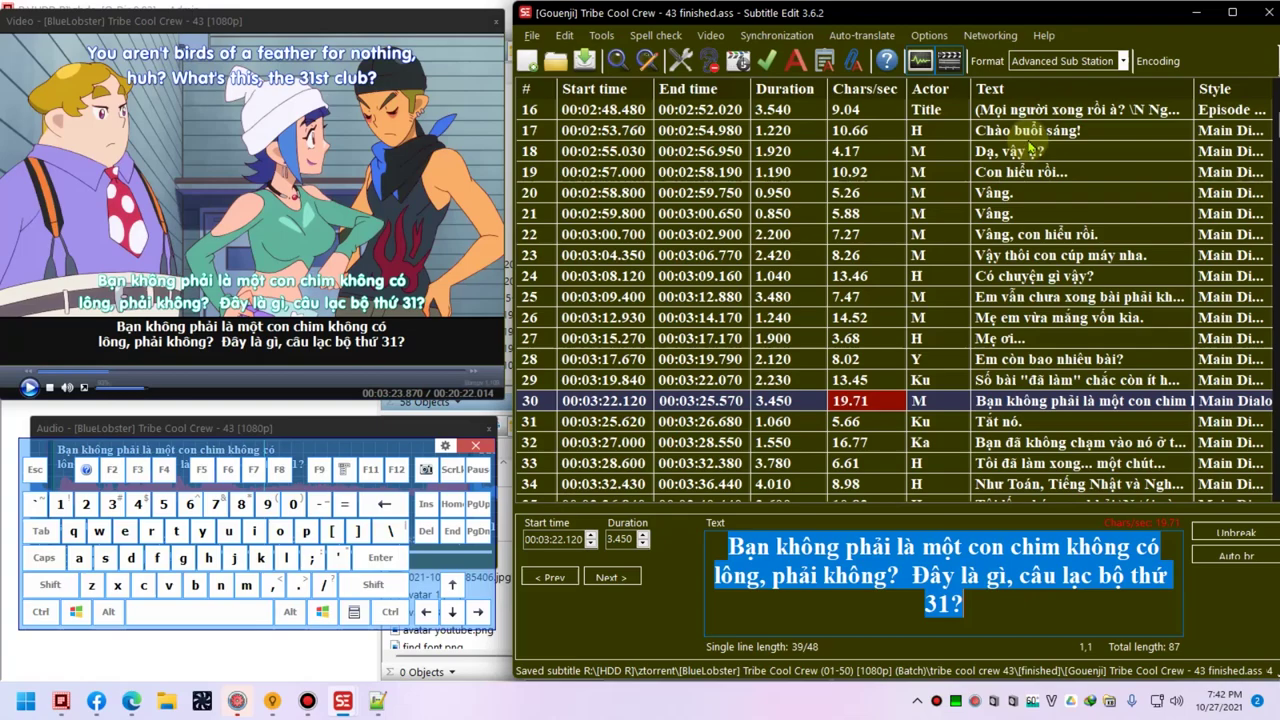
pyautogui.press('capslock')
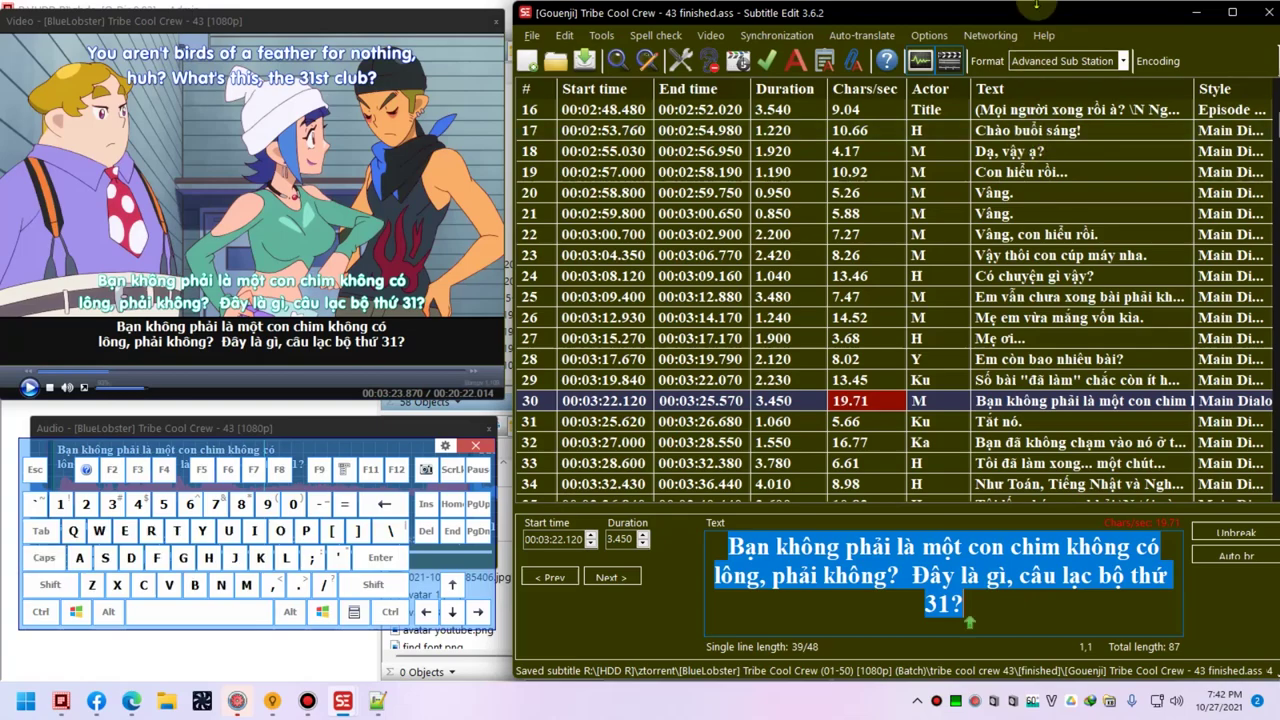
# - Replace subtitle line 30's text with "Gáy ghê nhỉ, quý ngài"
pyautogui.write('Gáy kinh thế?')
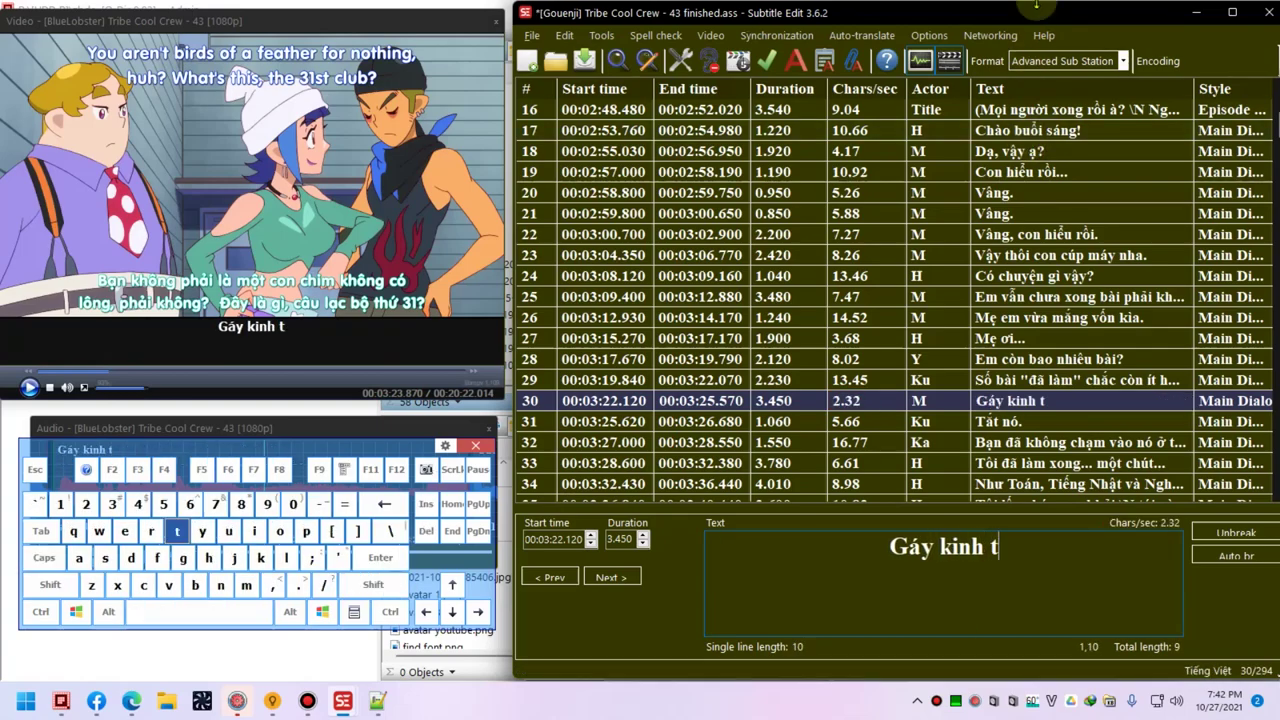
pyautogui.hotkey('ctrl', 'shift', 'Left')
pyautogui.hotkey('ctrl', 'shift', 'Left')
pyautogui.write('ghê nhỉ')
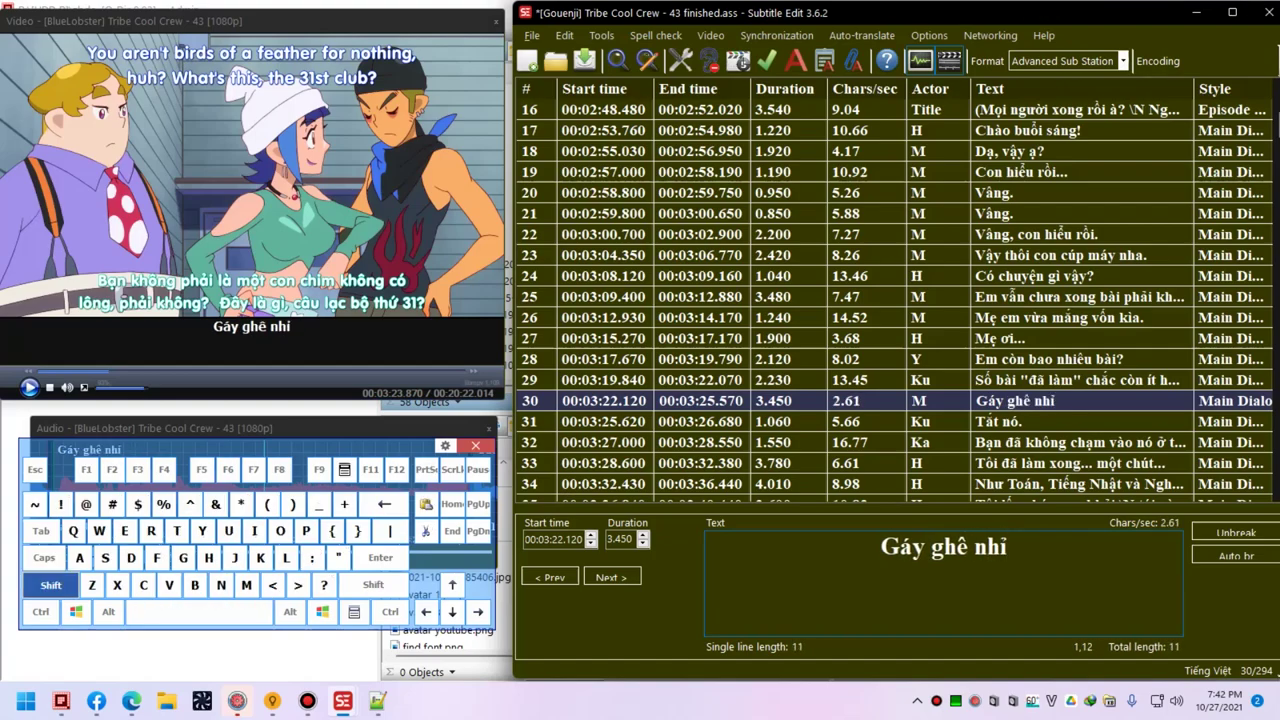
pyautogui.write(', quý ng')
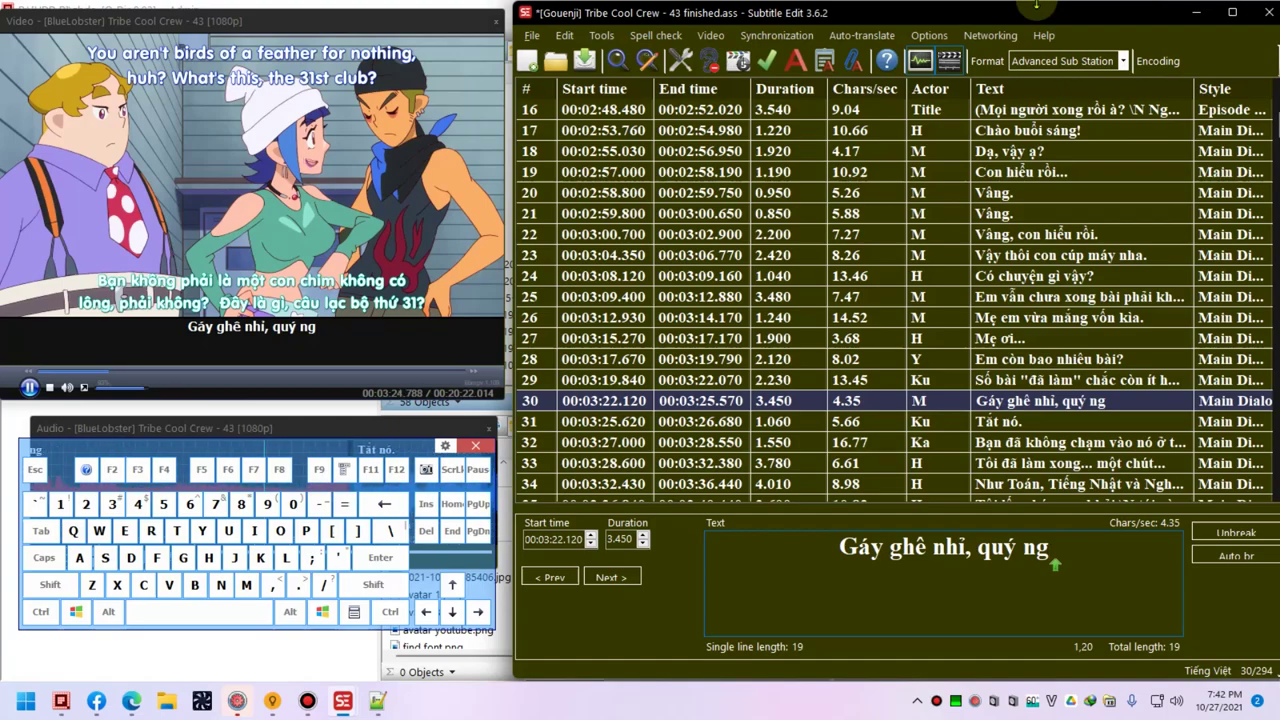
pyautogui.write('ài')
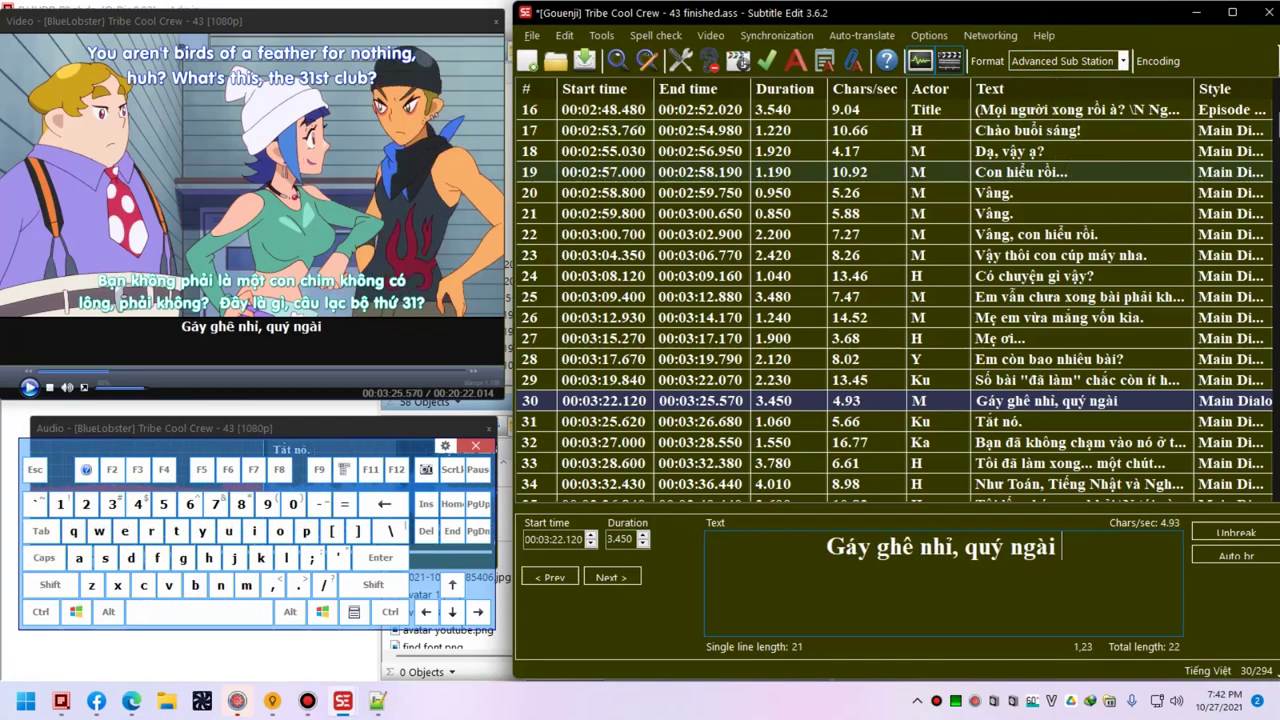
# - Replace "quý ngài" in subtitle line 30 with 'anh bạn "ngày 31" mới làm bài tập?' and move on to line 31
pyautogui.press('BackSpace')
pyautogui.press('BackSpace')
pyautogui.press('BackSpace')
pyautogui.press('BackSpace')
pyautogui.press('BackSpace')
pyautogui.press('BackSpace')
pyautogui.press('BackSpace')
pyautogui.press('BackSpace')
pyautogui.press('BackSpace')
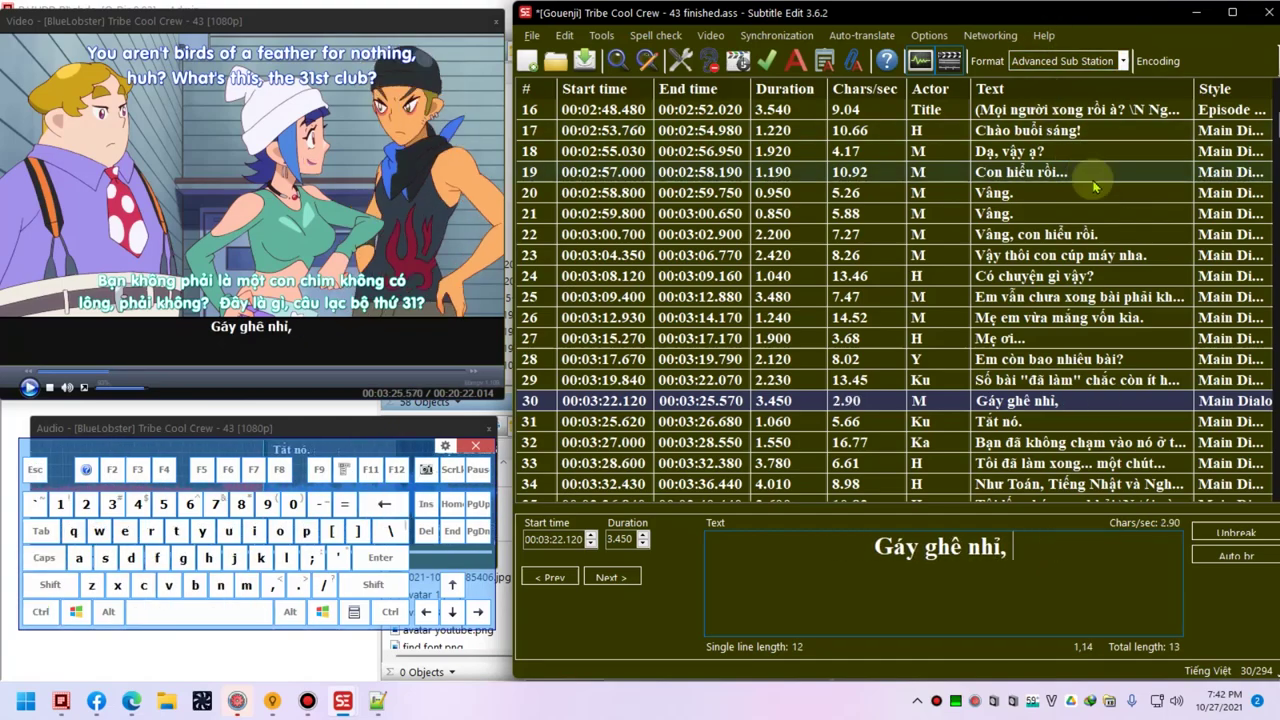
pyautogui.press('BackSpace')
pyautogui.write('anh bạn "ngày 31" mới làm bài tây')
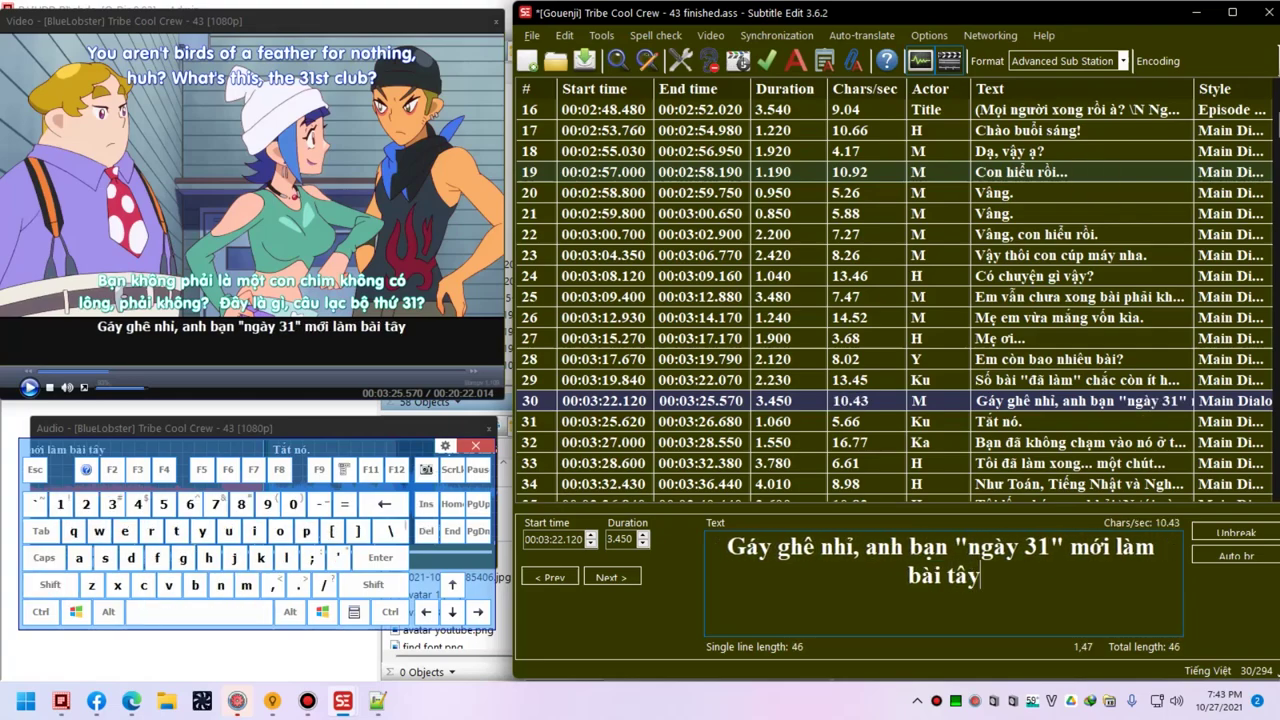
pyautogui.press('BackSpace')
pyautogui.press('BackSpace')
pyautogui.write('ập?')
pyautogui.hotkey('alt', 'Down')
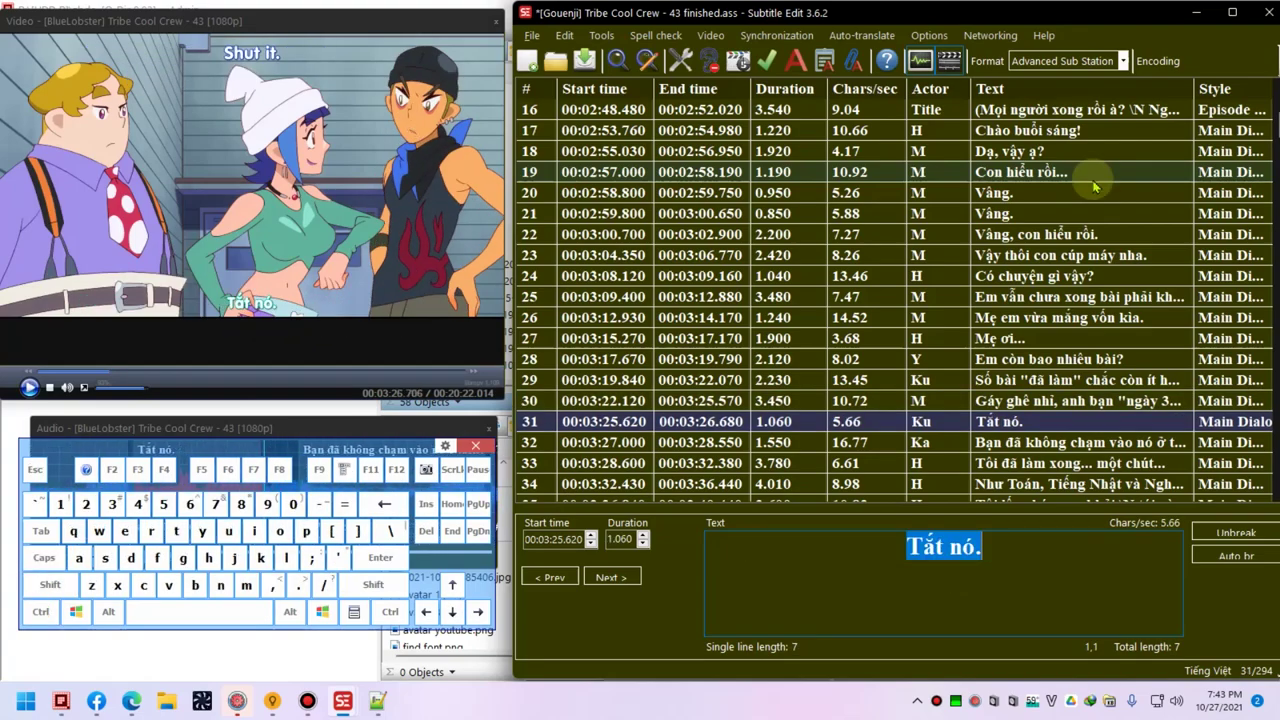
# - Replace subtitle line 31's text with "Im đi." and line 32's text with "Cậu chưa làm bài nào cả à?"
pyautogui.write('Im đi.')
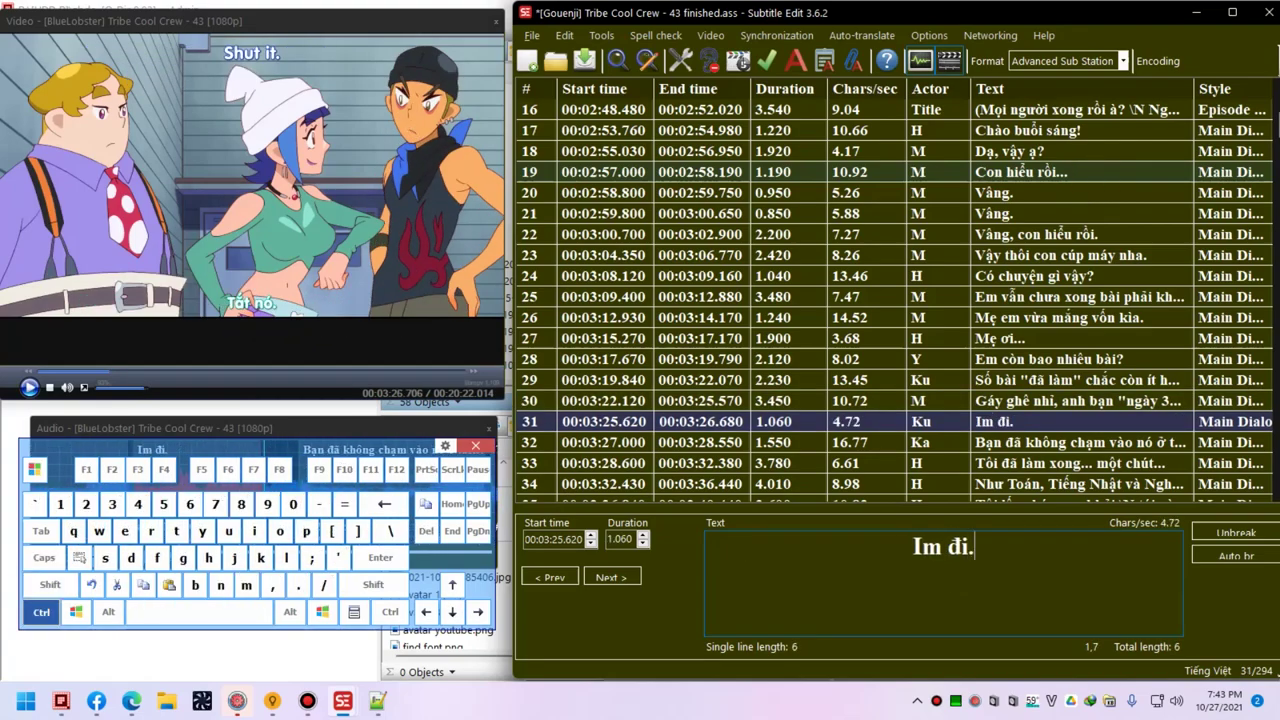
pyautogui.hotkey('alt', 'Down')
pyautogui.write('Cậu ')
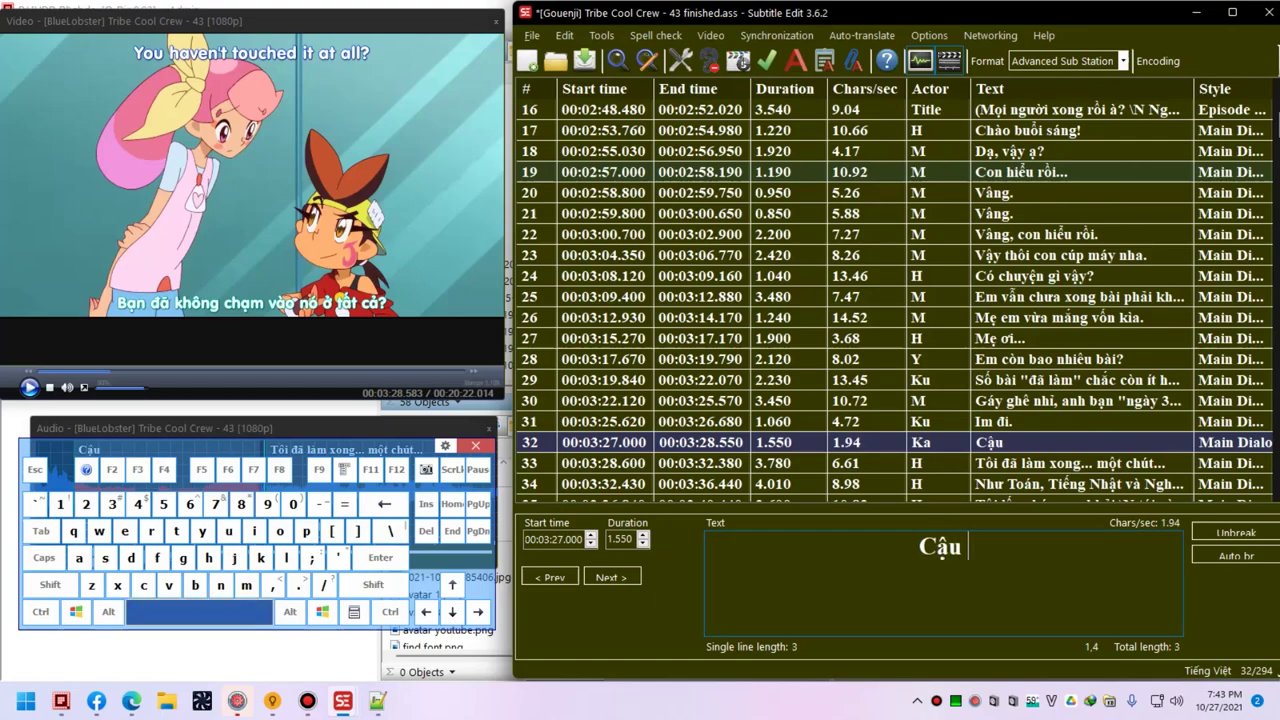
pyautogui.write('chưa dụng bai nào')
pyautogui.hotkey('ctrl', 'BackSpace')
pyautogui.hotkey('ctrl', 'BackSpace')
pyautogui.write('lam bài nào cả à?')
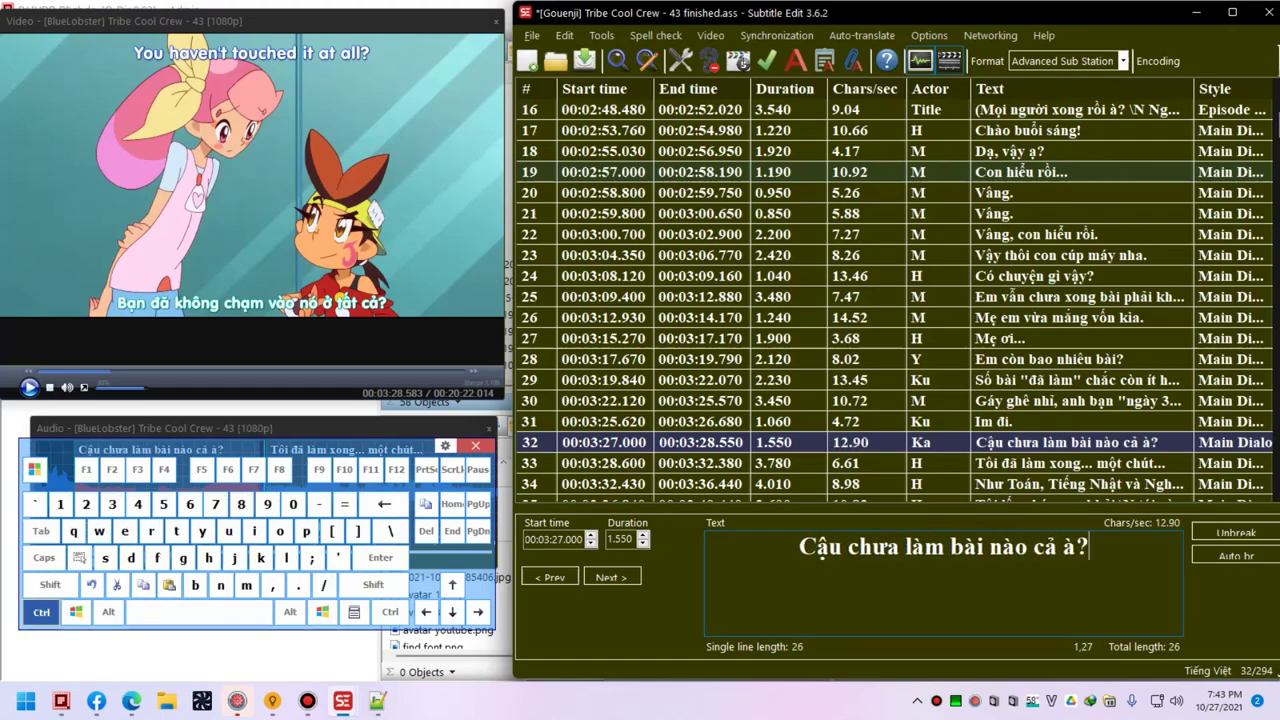
pyautogui.hotkey('alt', 'Down')
# - Replace subtitle line 33's text with "Có một chút..." and line 34's text with "Toán, Tiếng Nhật"
pyautogui.write('Có một chút...')
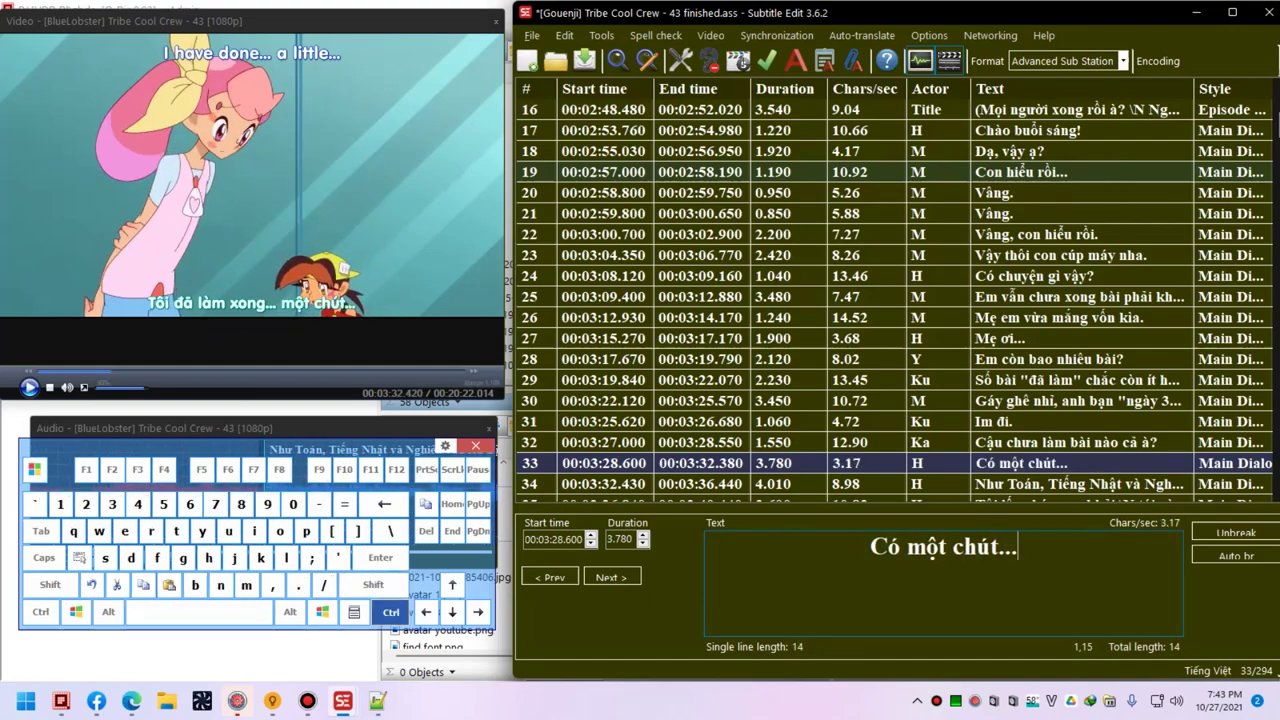
pyautogui.hotkey('alt', 'Down')
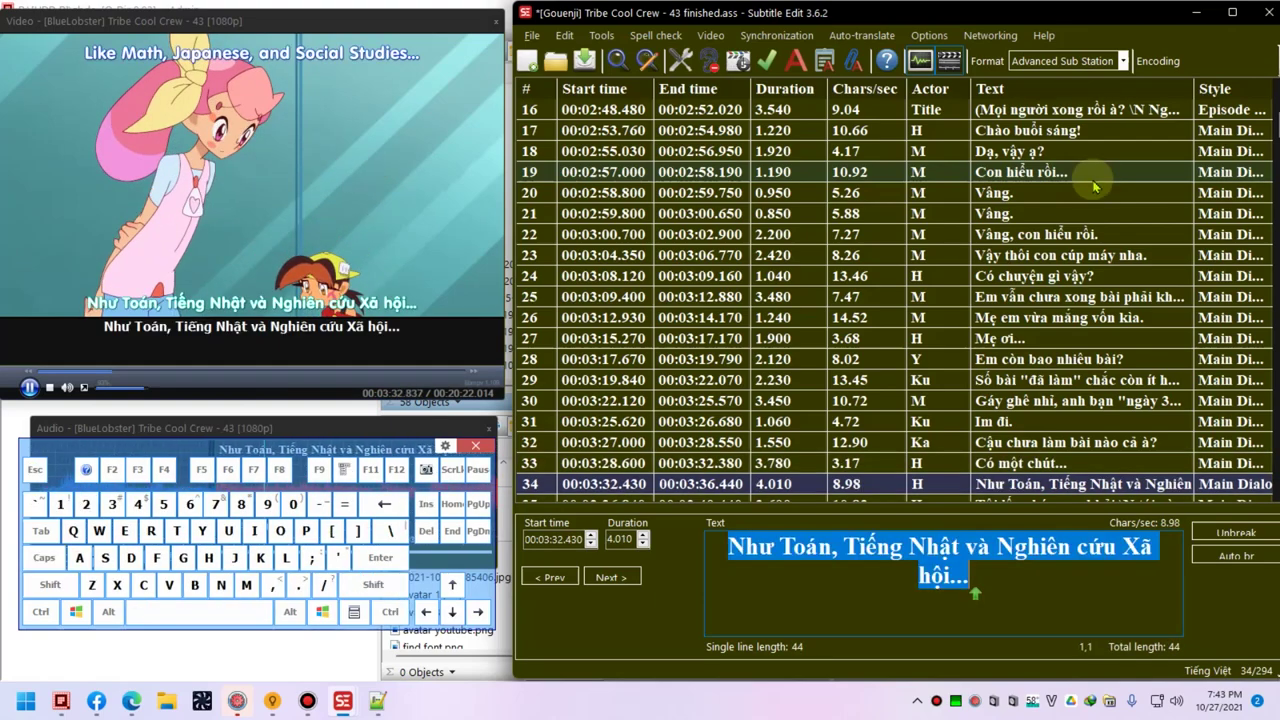
pyautogui.write('Toán, ')
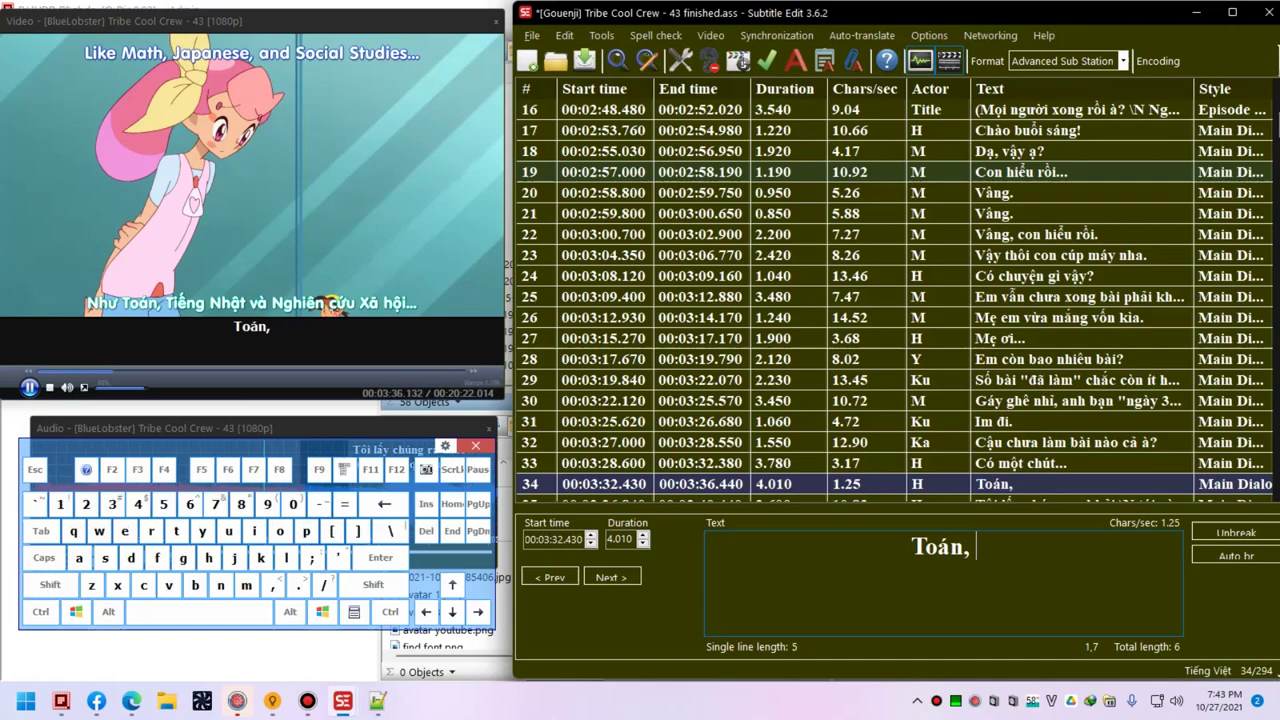
pyautogui.write('Tiêng Nhật')
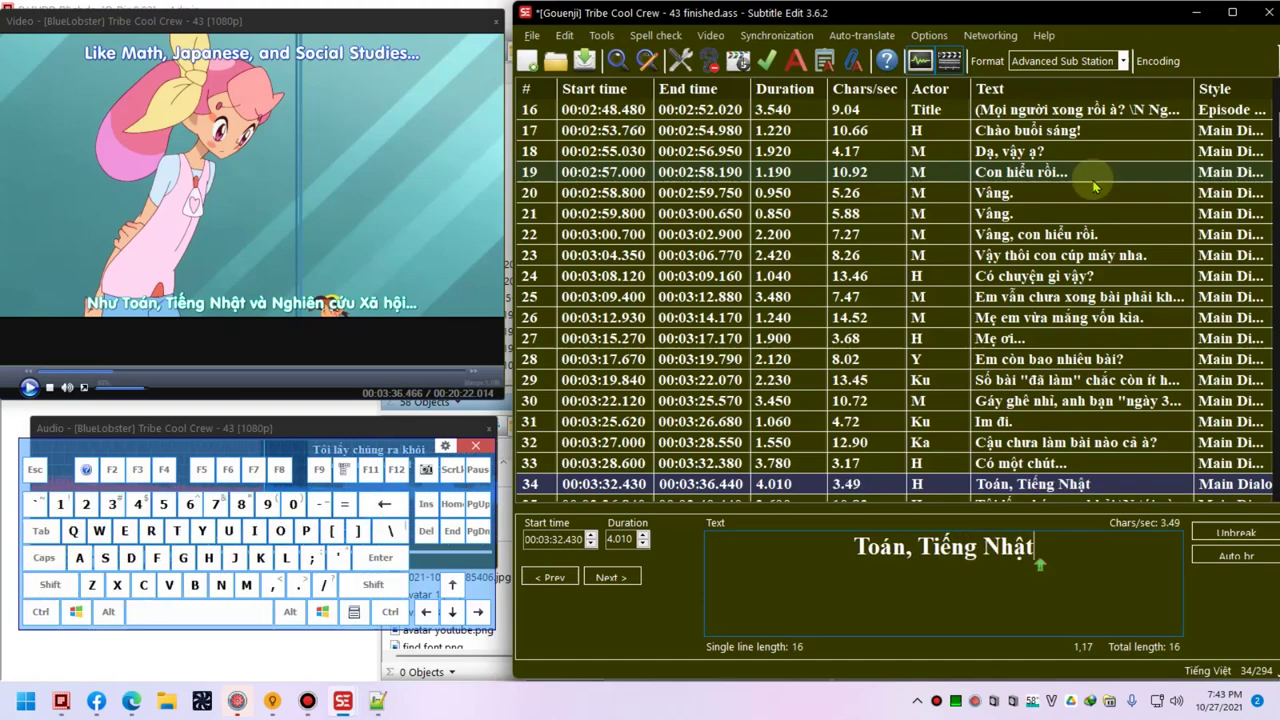
# - Replace "Tiếng Nhật" in subtitle line 34 with "Ngữ Văn, Nghiên Cứu Xã hội..." and move on to line 35
pyautogui.hotkey('ctrl', 'shift', 'Left')
pyautogui.hotkey('ctrl', 'shift', 'Left')
pyautogui.write('Ngưữ Va')
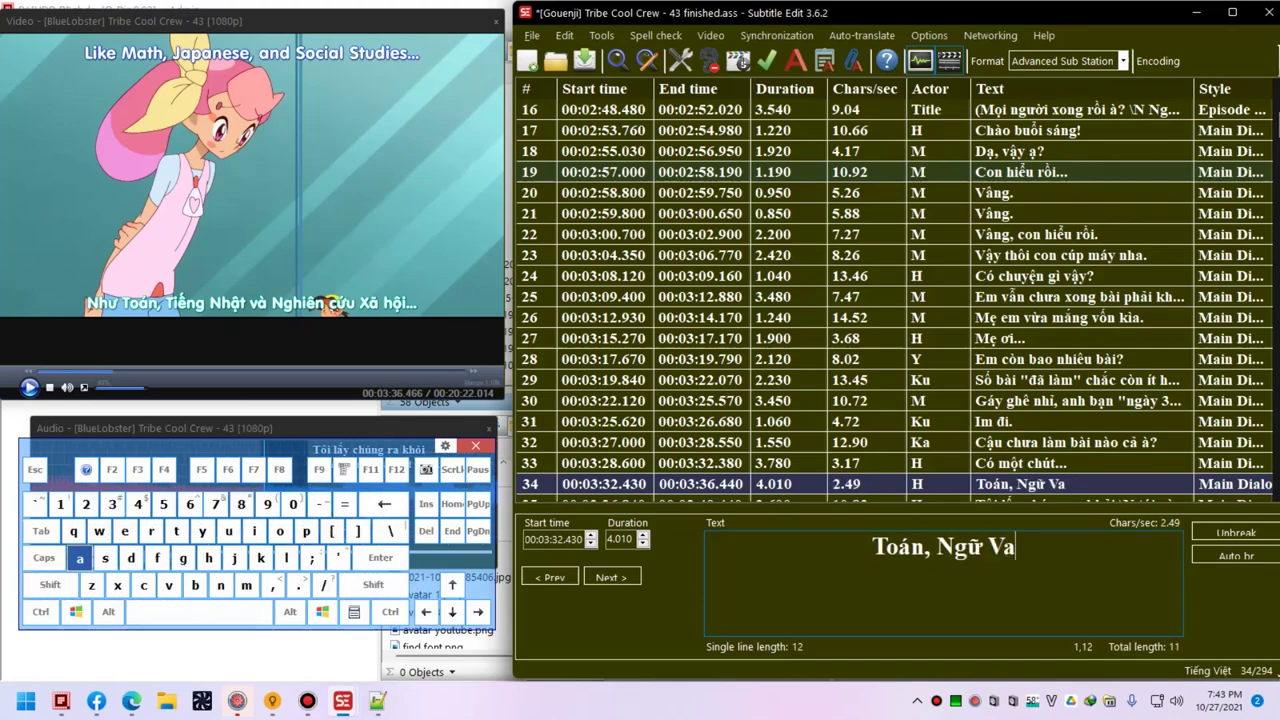
pyautogui.write('ăn, Nghien')
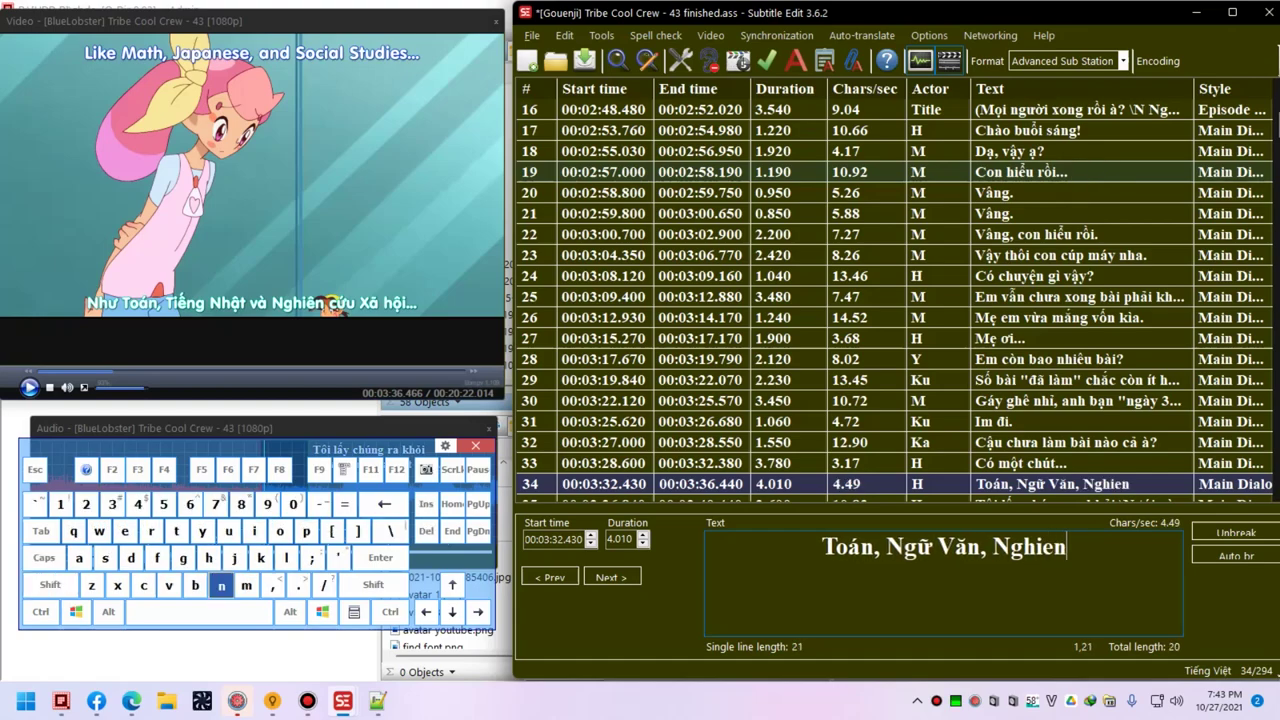
pyautogui.hotkey('ctrl', 'BackSpace')
pyautogui.hotkey('ctrl', 'BackSpace')
pyautogui.write('Cư Hô')
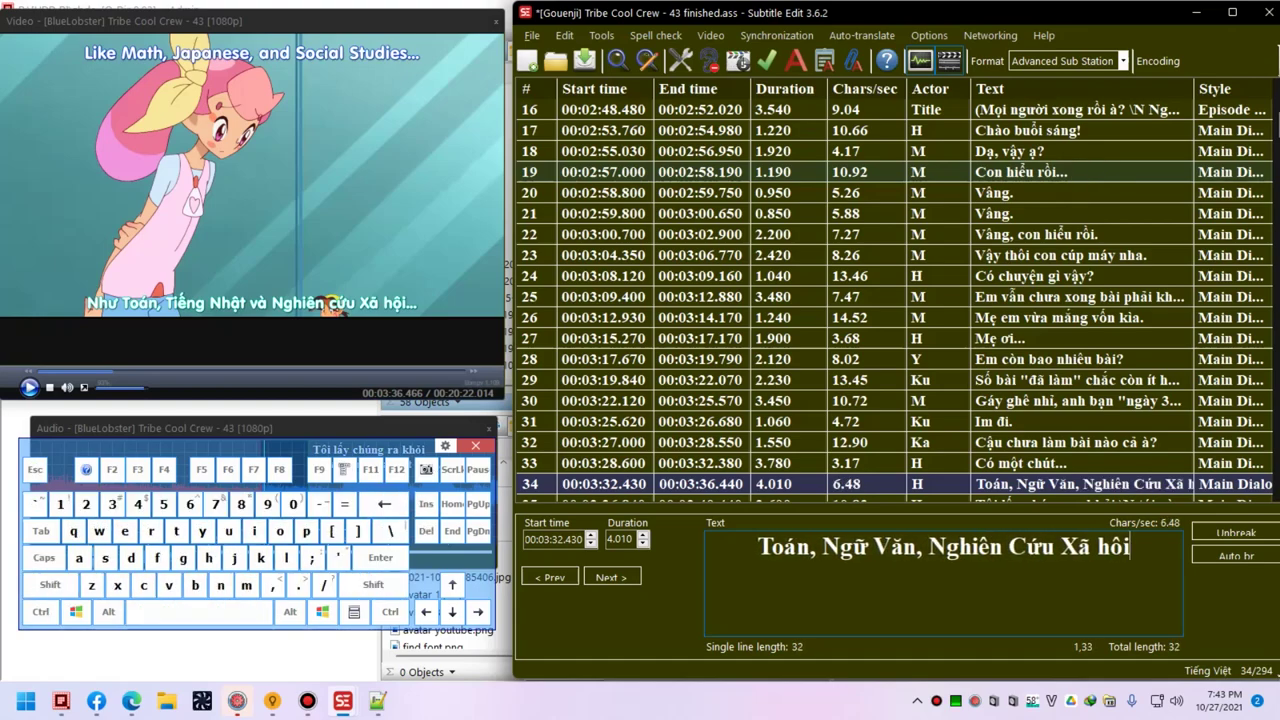
pyautogui.write('i...')
pyautogui.hotkey('alt', 'Down')
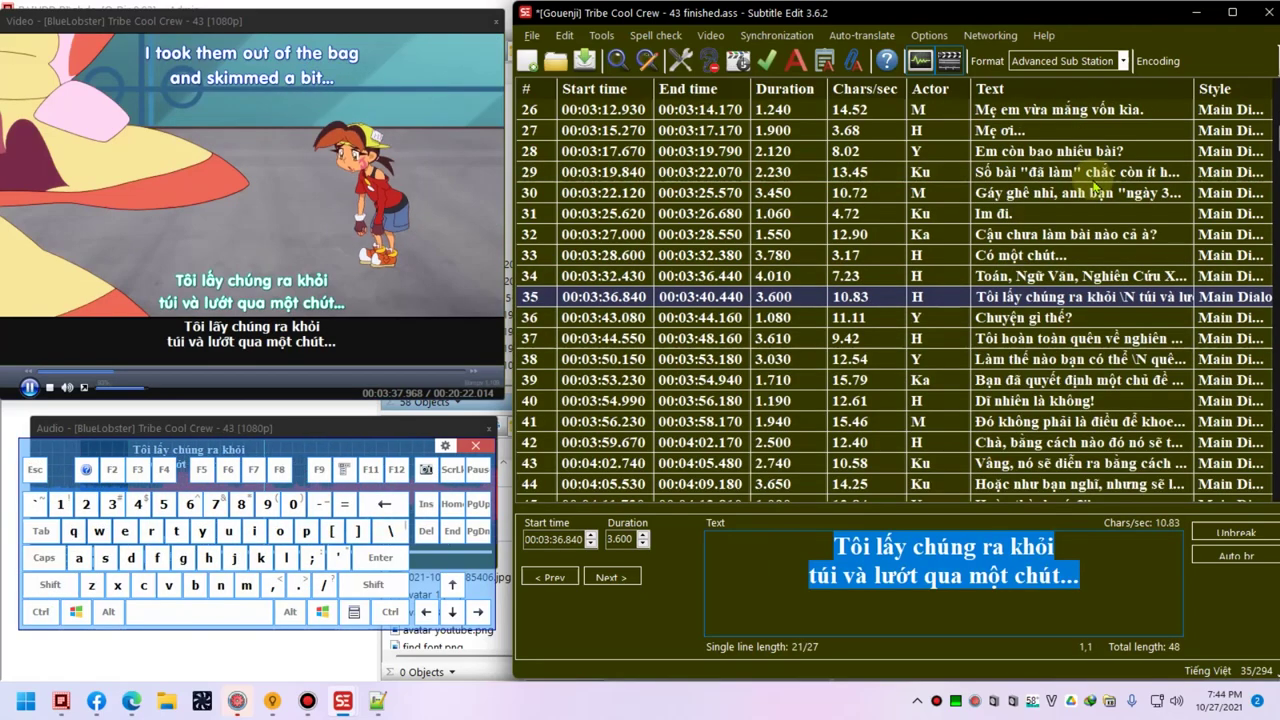
# - Replace subtitle line 35's text with a sentence starting "Tớ có lấy ra khỏi cặp và lia mắt qua" and line 36's with "Sao thế?"
pyautogui.write('Tớ co')
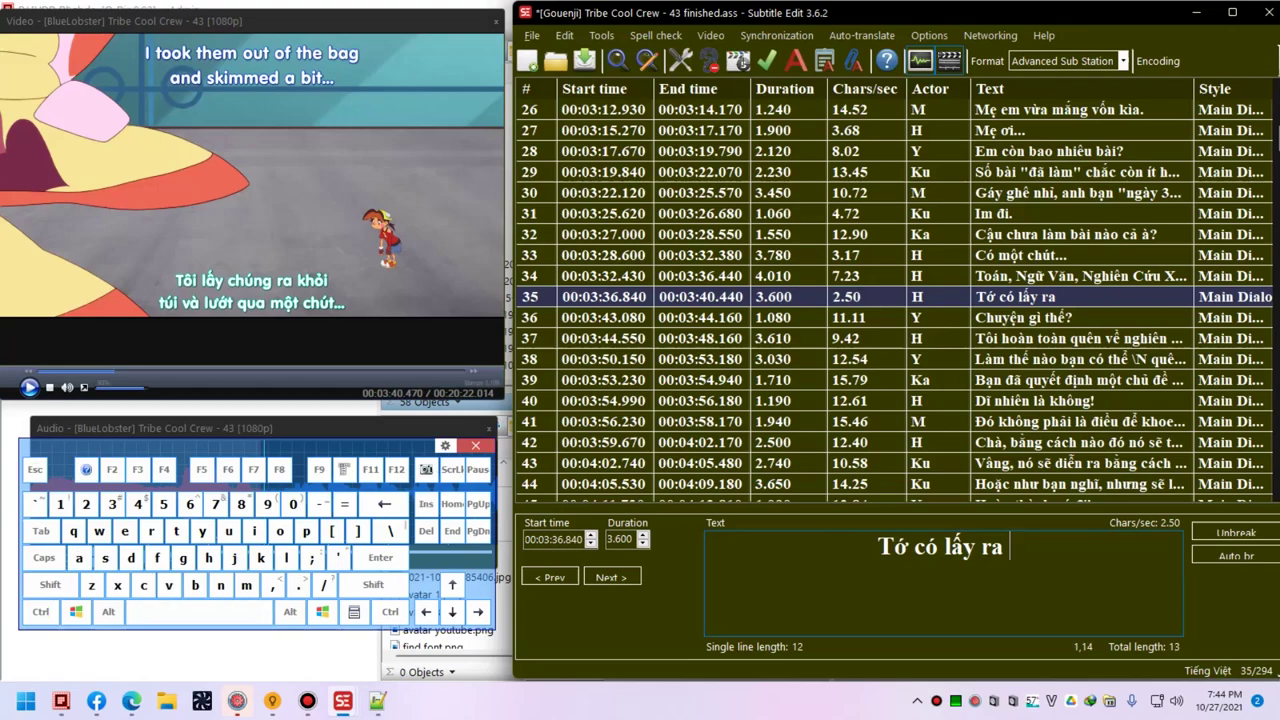
pyautogui.write('xem ')
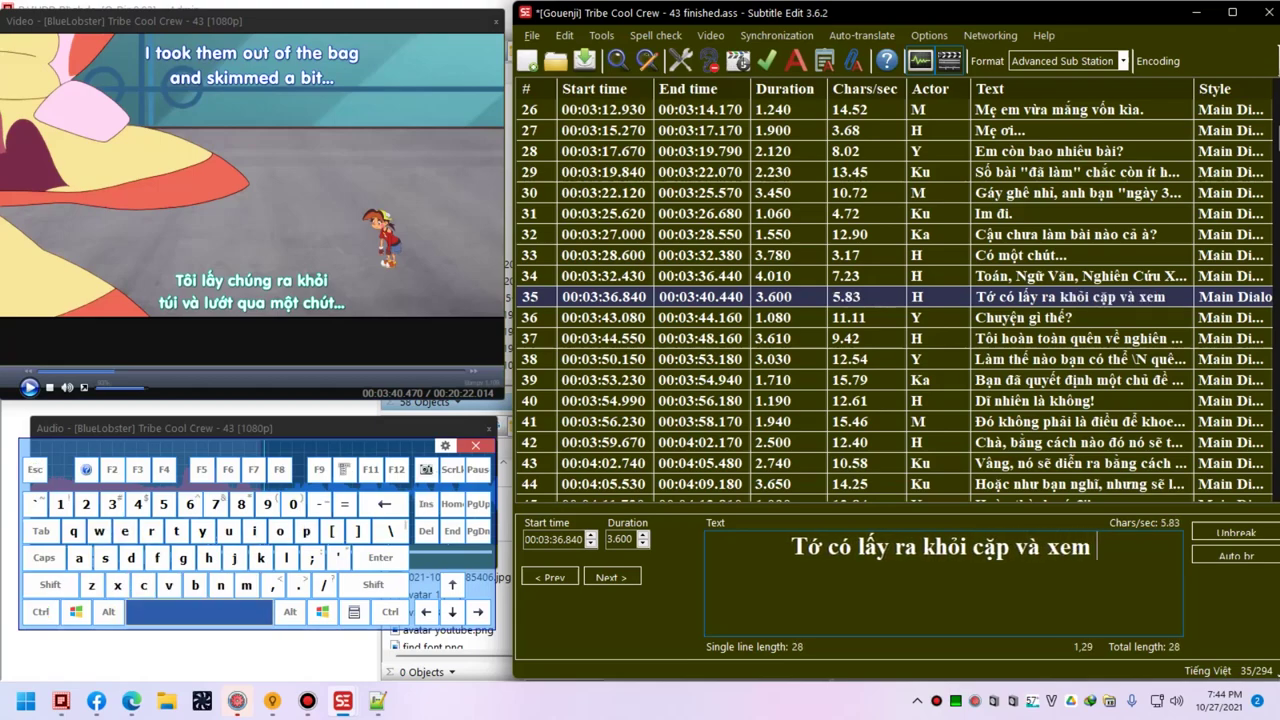
pyautogui.write('lia mă')
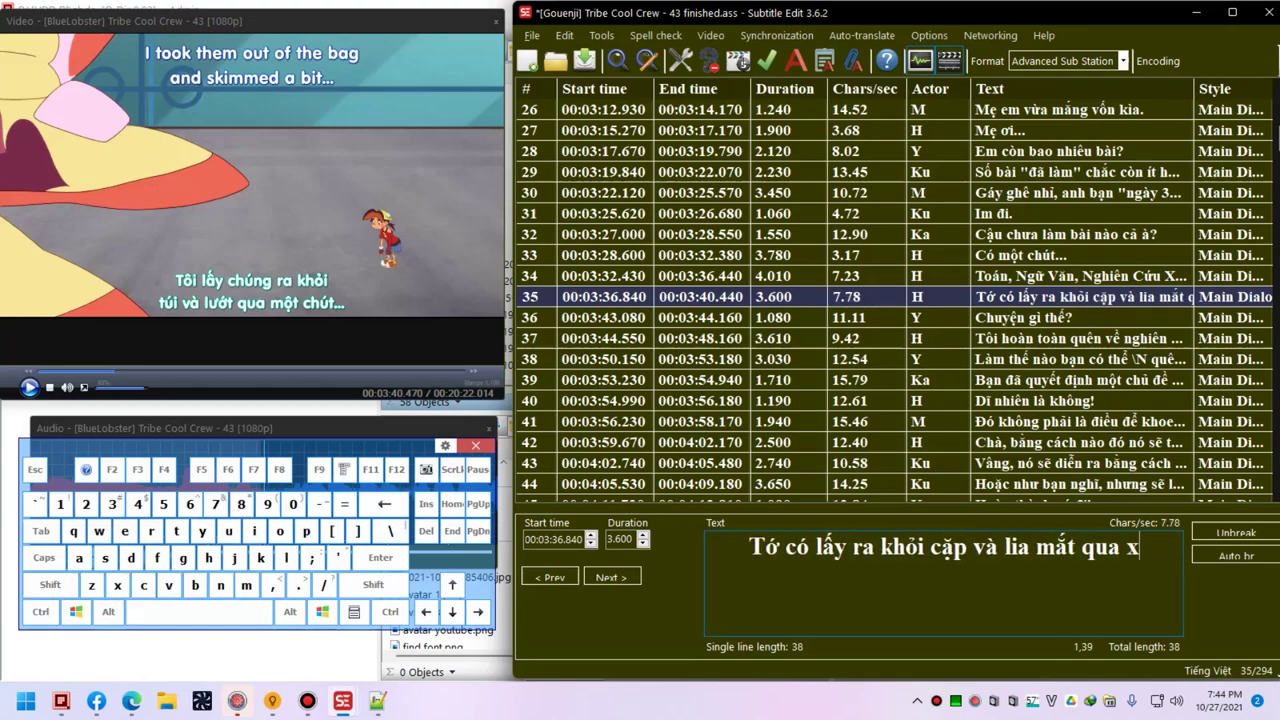
pyautogui.hotkey('ctrl', 'Down')
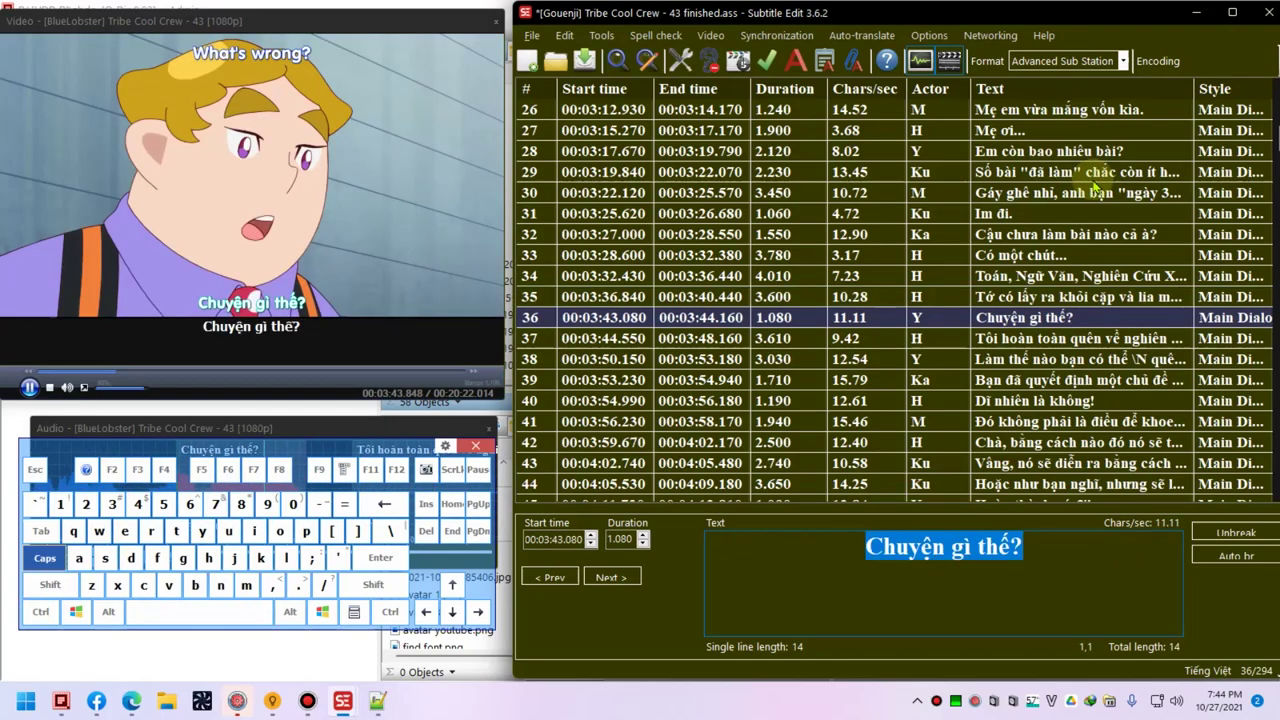
pyautogui.hotkey('ctrl', 'a')
pyautogui.write('Sao teh')
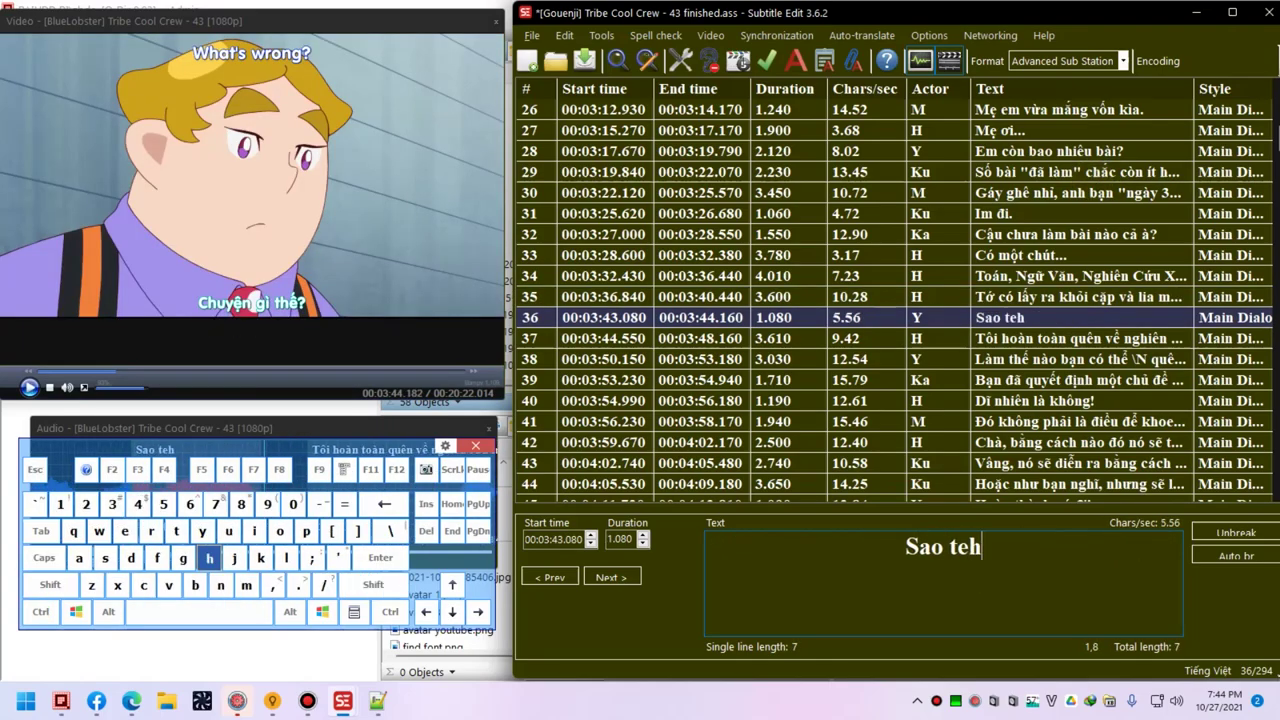
pyautogui.hotkey('ctrl', 'Down')
# - Replace subtitle line 37's text with 'Em hoàn toàn quên phần "nghiên cứu tự do" rồi' and save the subtitle file
pyautogui.hotkey('ctrl', 'a')
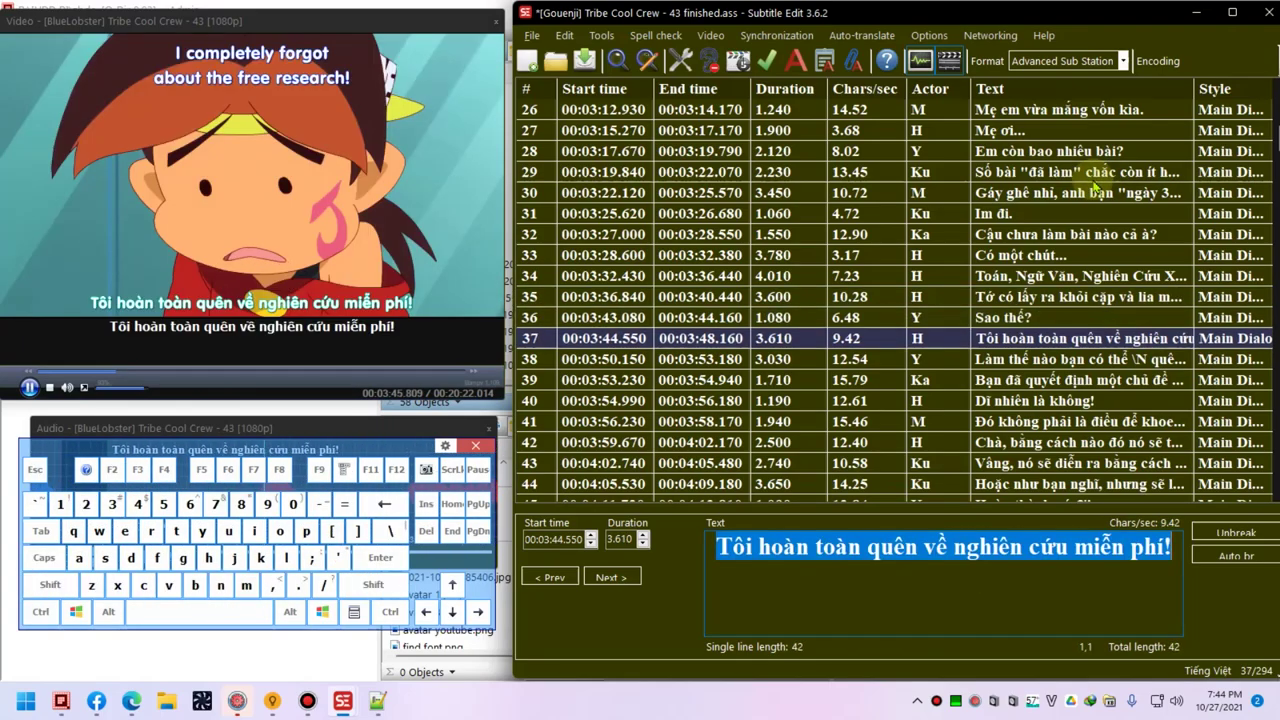
pyautogui.write('Em hoàn toàn quên')
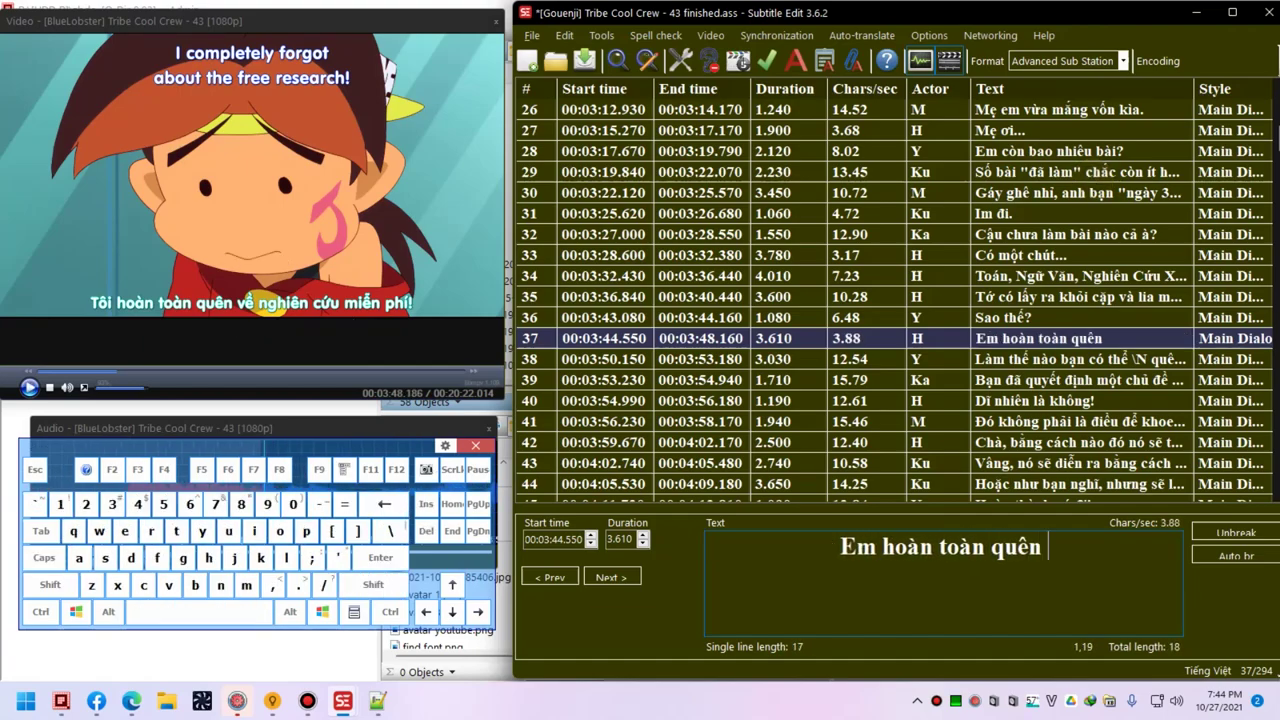
pyautogui.write(' phần "nghien cứu tự do r')
pyautogui.press('BackSpace')
pyautogui.press('BackSpace')
pyautogui.write(':')
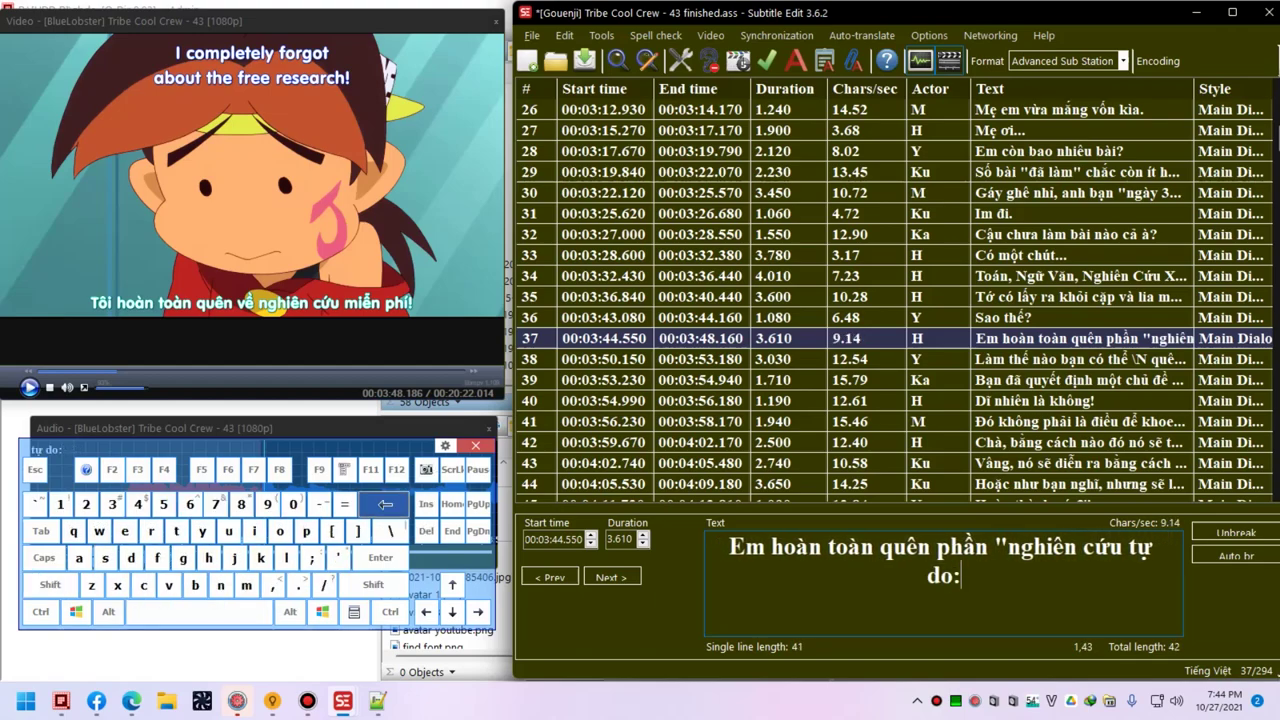
pyautogui.press('BackSpace')
pyautogui.write('" rồi')
pyautogui.hotkey('ctrl', 'Down')
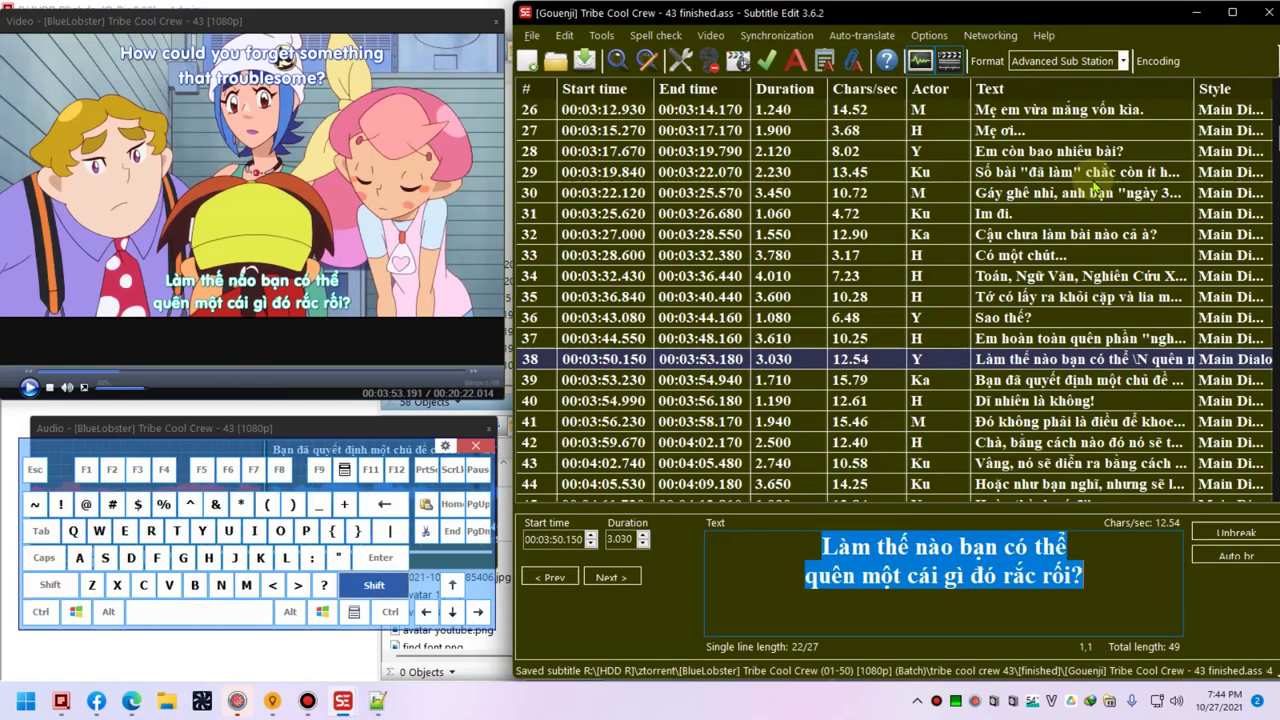
# - Replace subtitle line 38's text with a question starting "Sao lại quên cái phần rắc rối như thế" and move on to line 39
pyautogui.write('Sao lại quên')
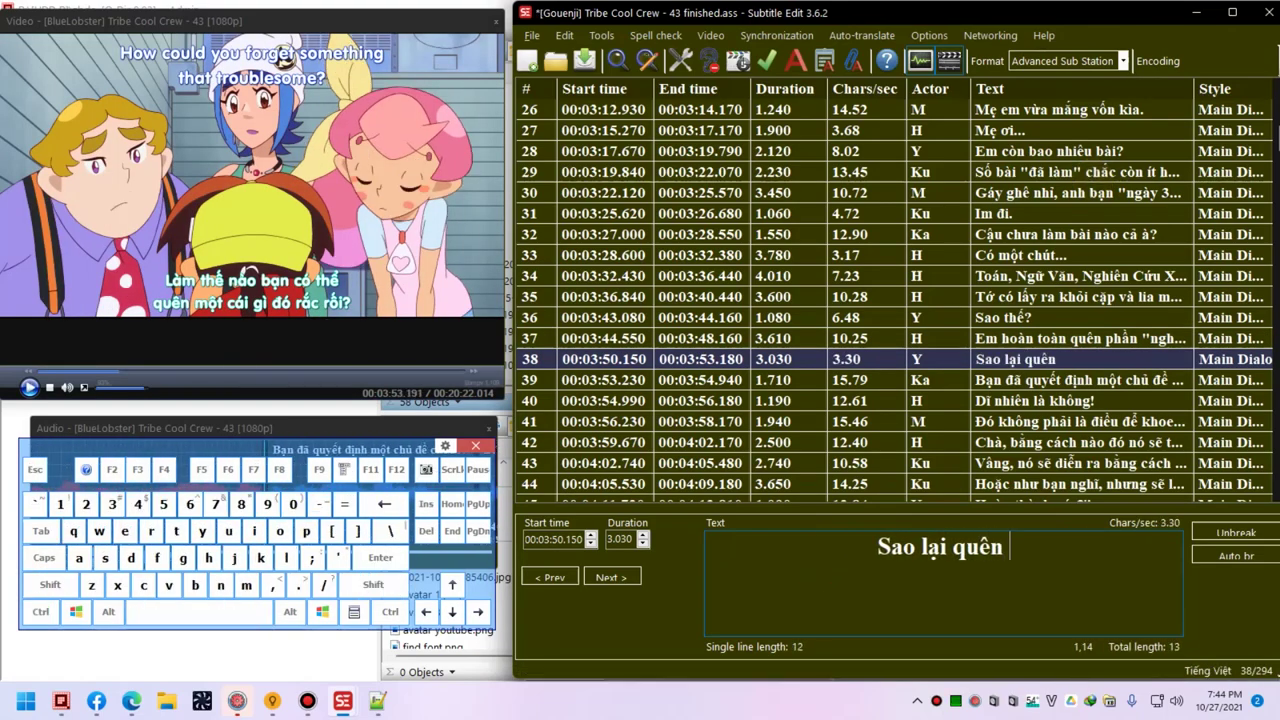
pyautogui.write(' cái phần')
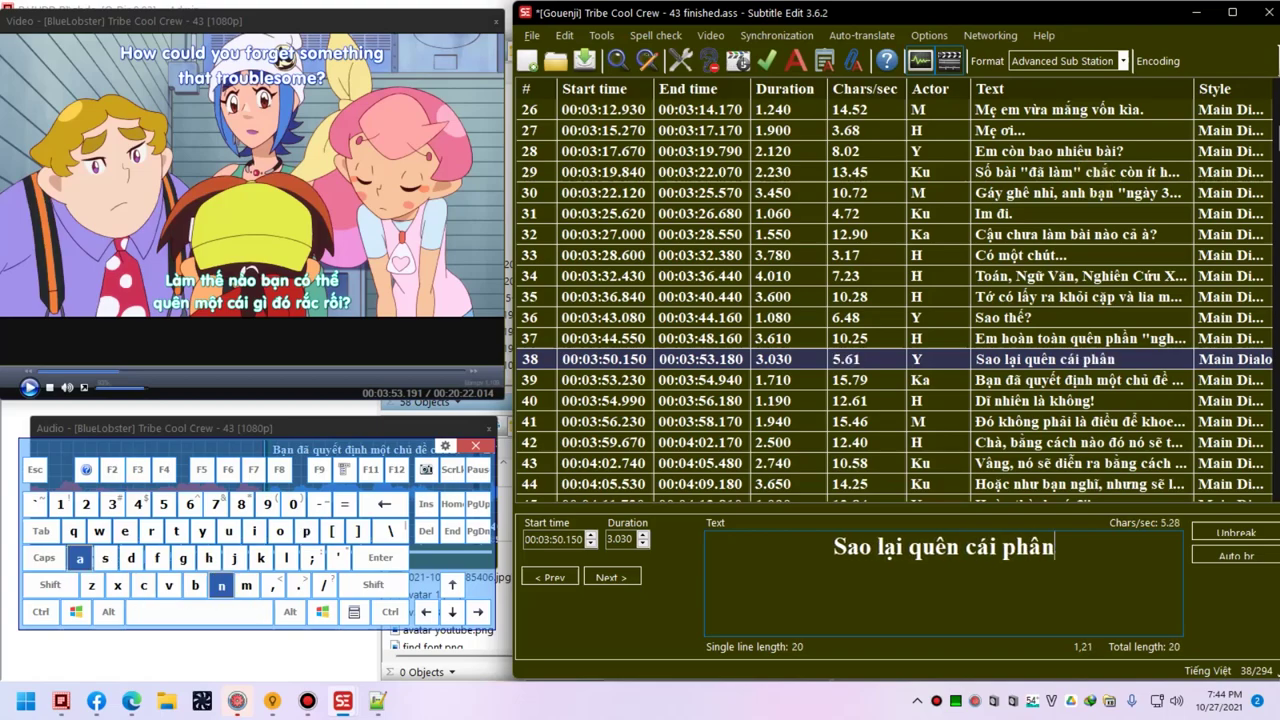
pyautogui.write(' rắc ')
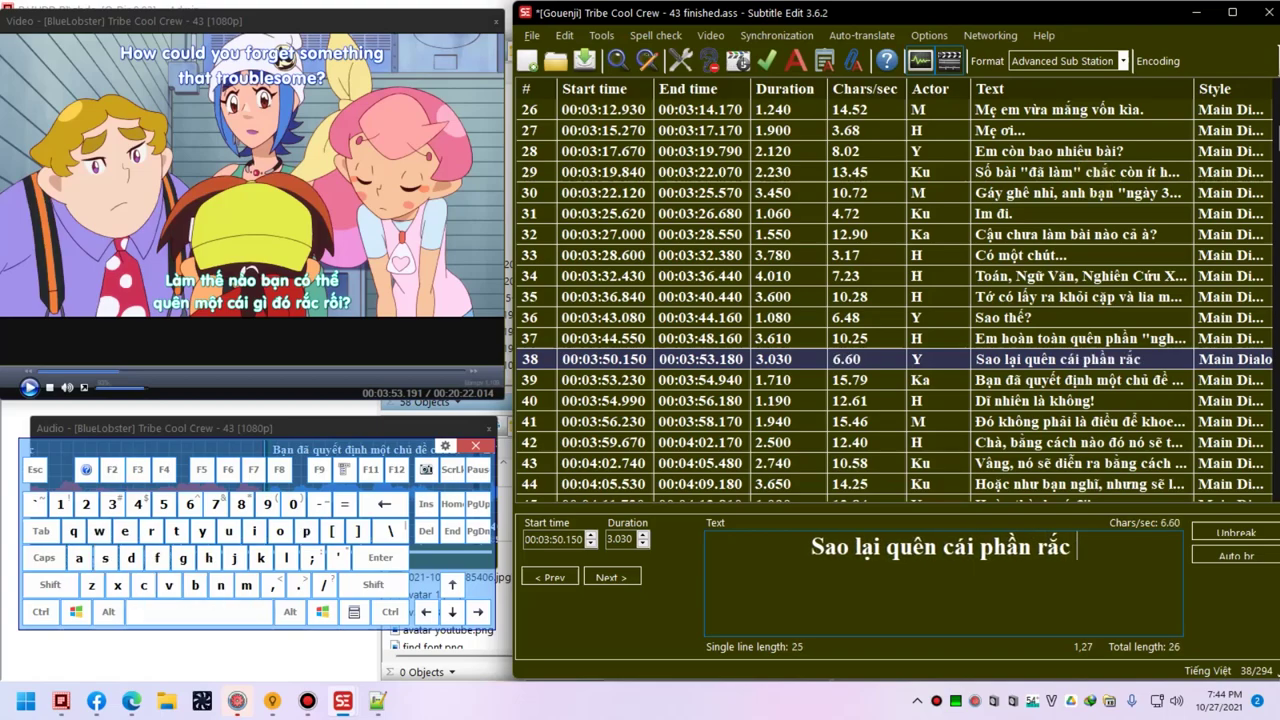
pyautogui.write('rối như thế chứ hả?')
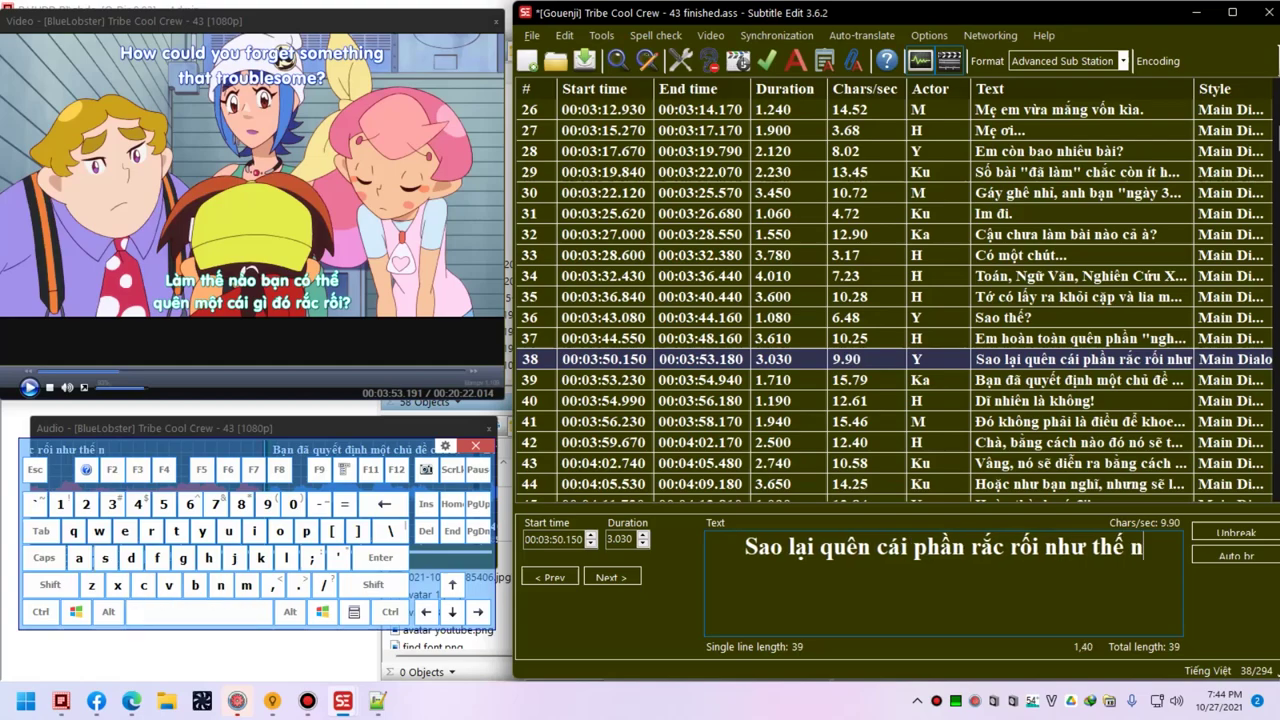
pyautogui.hotkey('alt', 'Down')
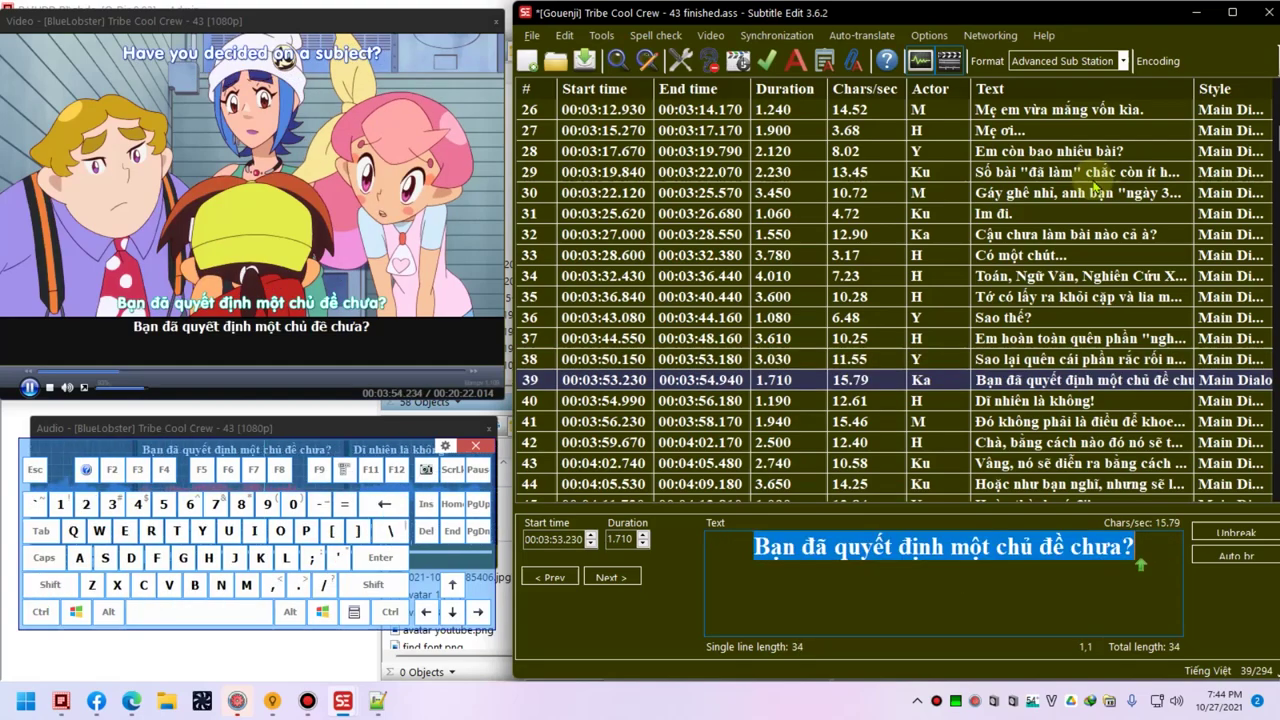
# - Replace subtitle line 39's text with "Đã chọn đề tài chưa?" and line 40's text with "Chưa hề!"
pyautogui.press('capslock')
pyautogui.write('Đa')
pyautogui.write(' chọn đề tài chưa?')
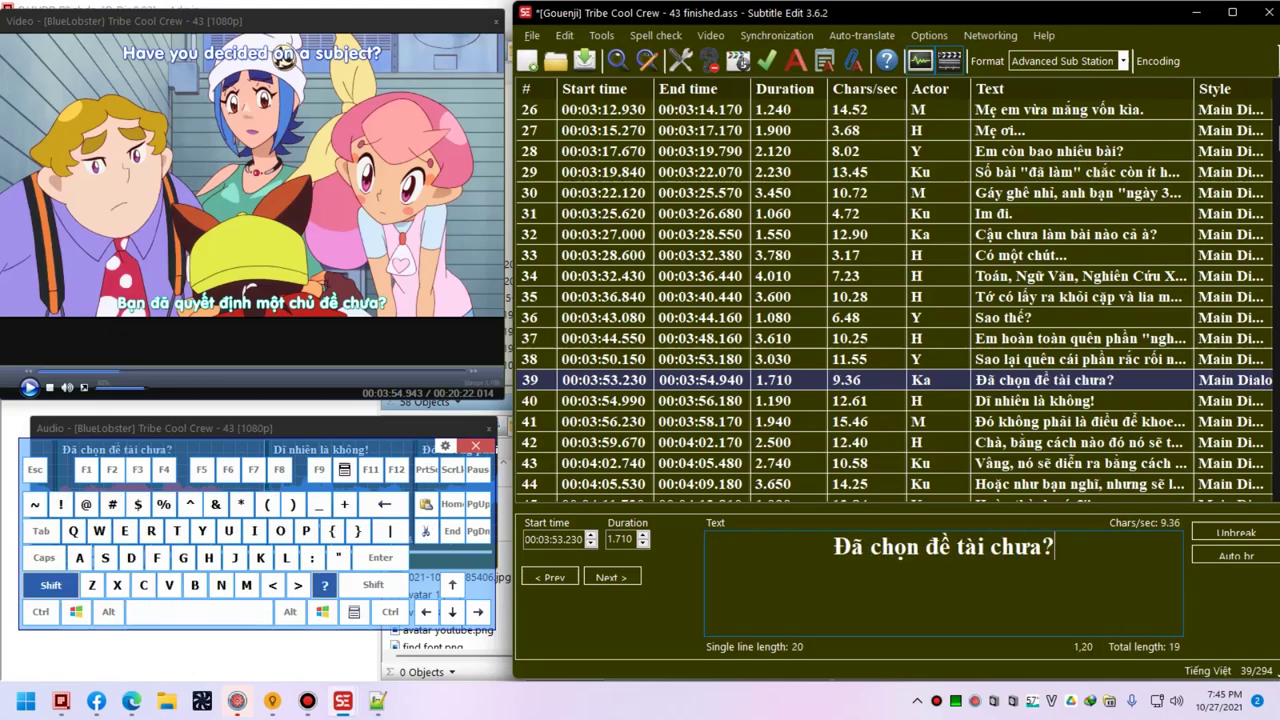
pyautogui.hotkey('ctrl', 'Down')
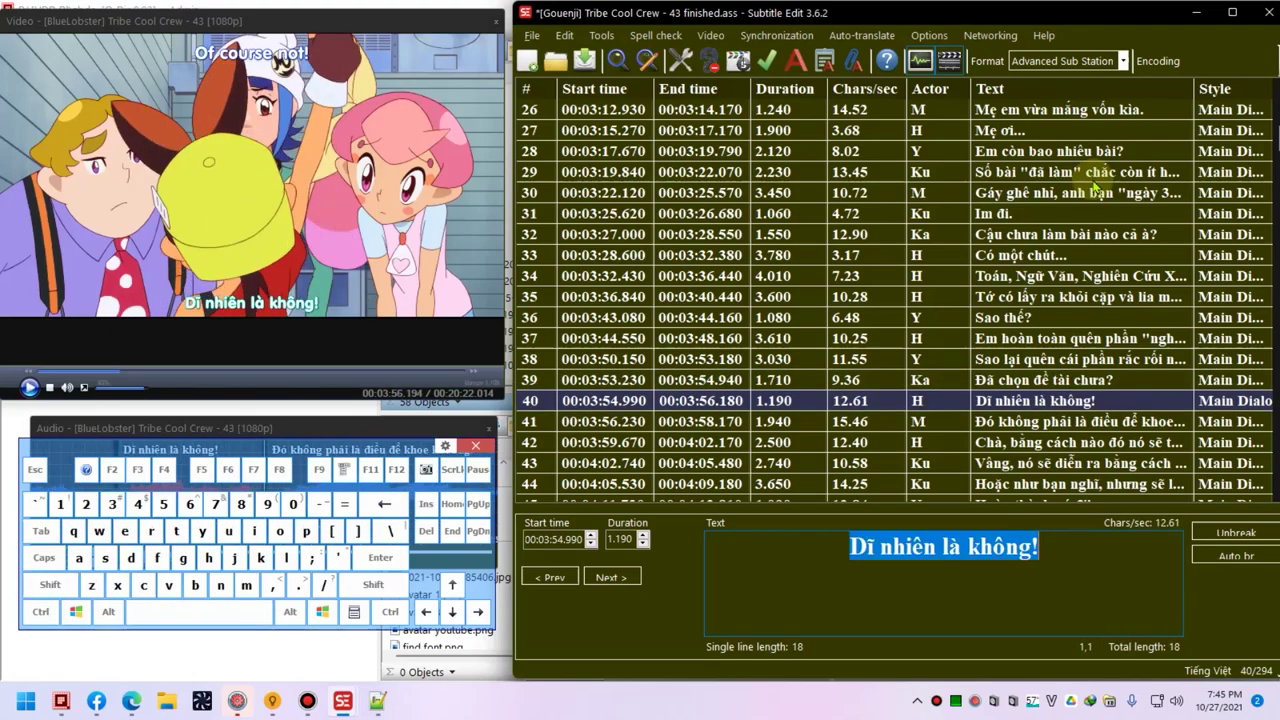
pyautogui.write('Chưa hề!')
pyautogui.hotkey('ctrl', 'Down')
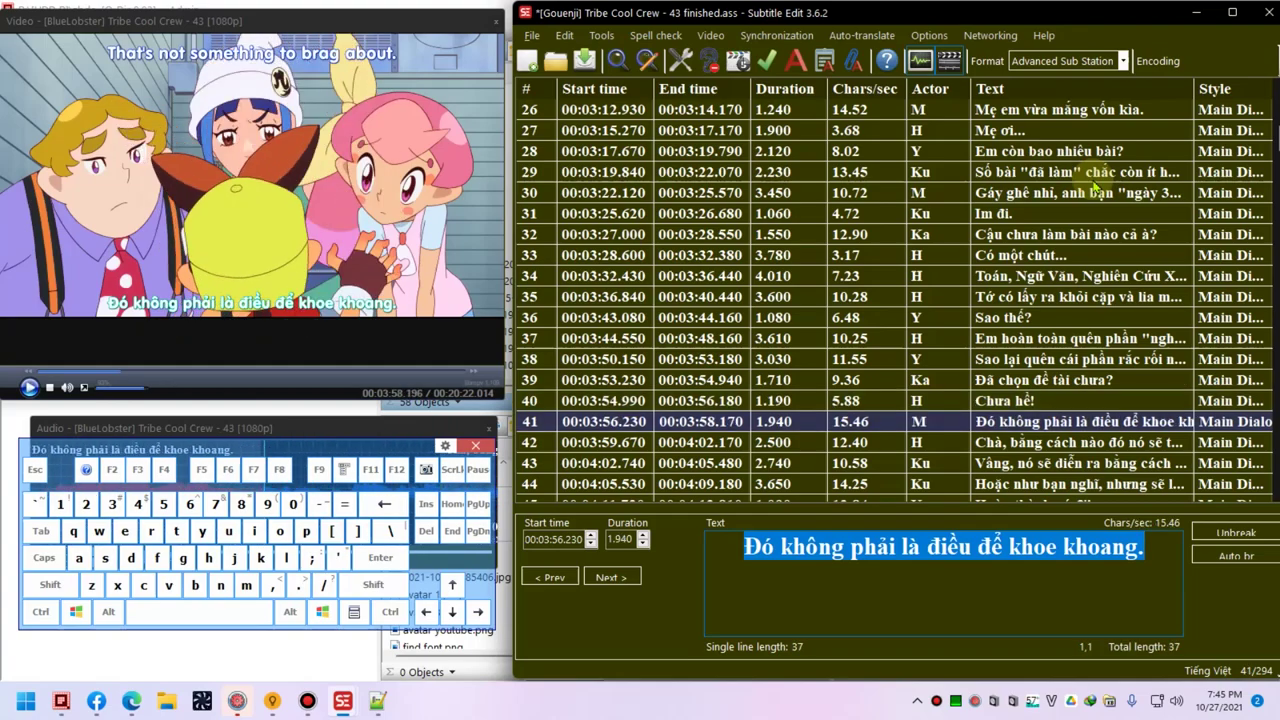
pyautogui.hotkey('alt', 'Left')
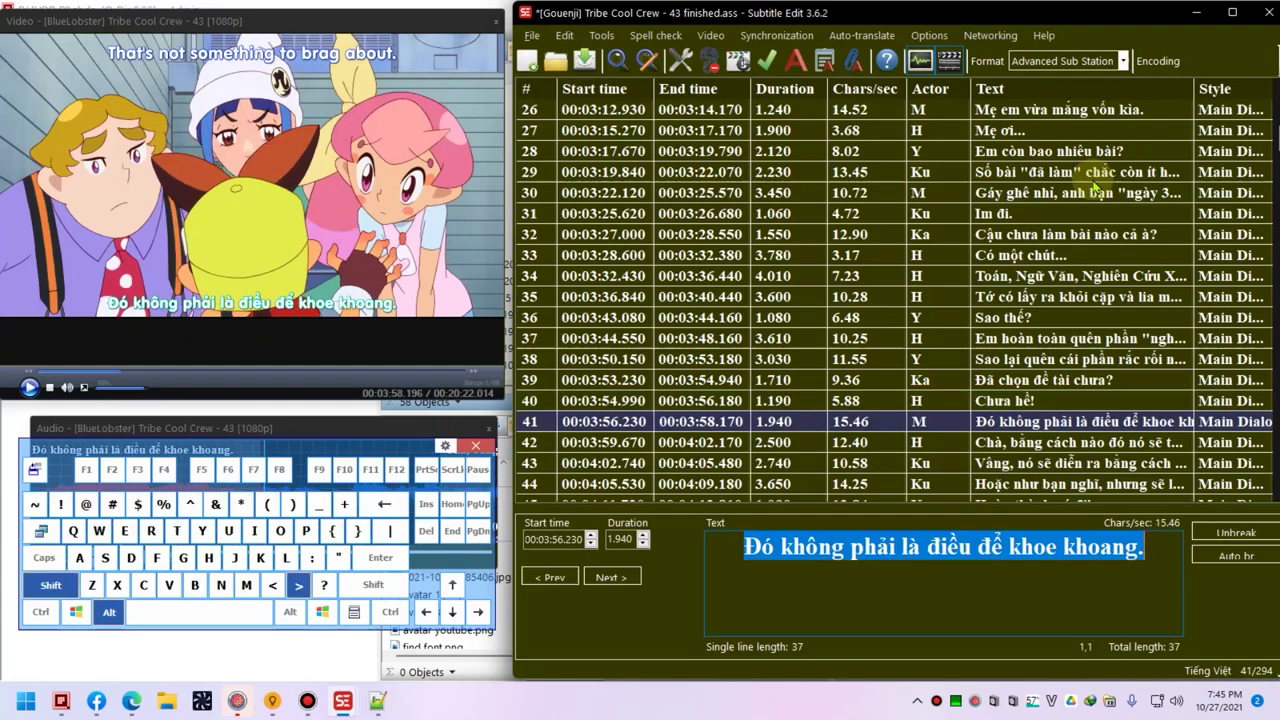
pyautogui.hotkey('alt', 't')
pyautogui.press('Escape')
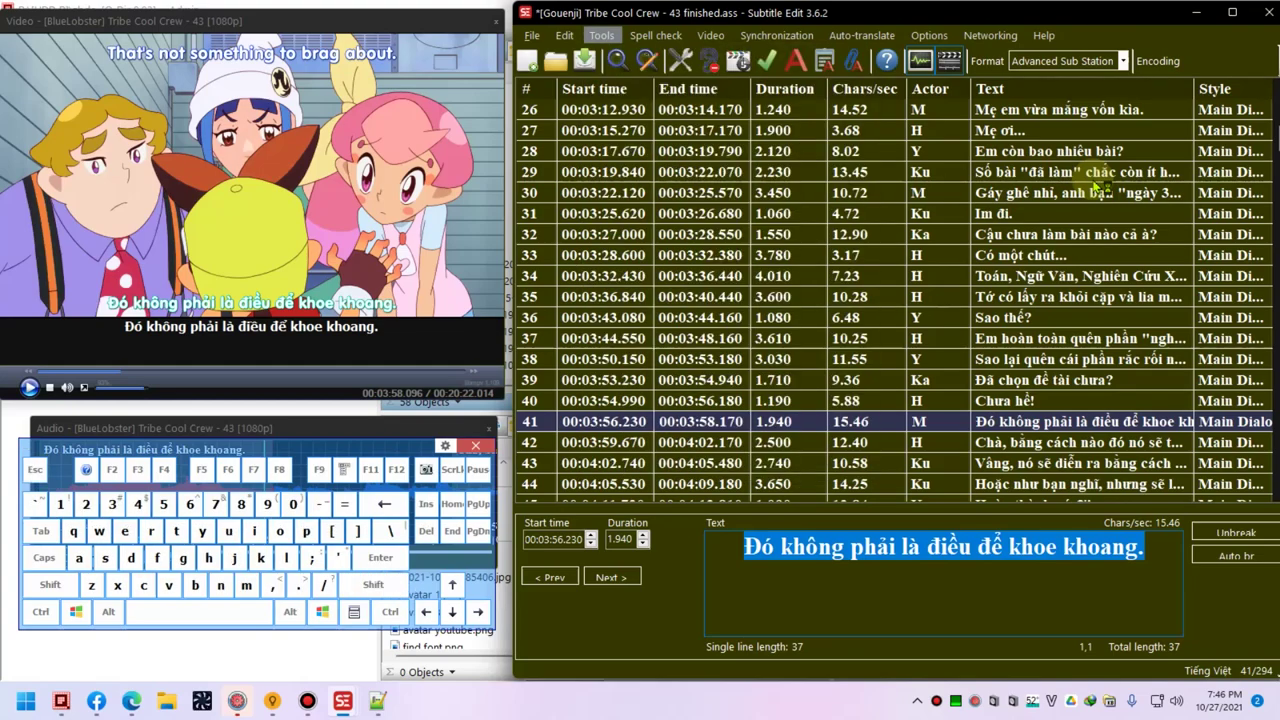
pyautogui.press('Down')
pyautogui.press('alt')
pyautogui.hotkey('alt', 'f')
pyautogui.press('alt')
pyautogui.press('Tab')
pyautogui.hotkey('ctrl', 'Down')
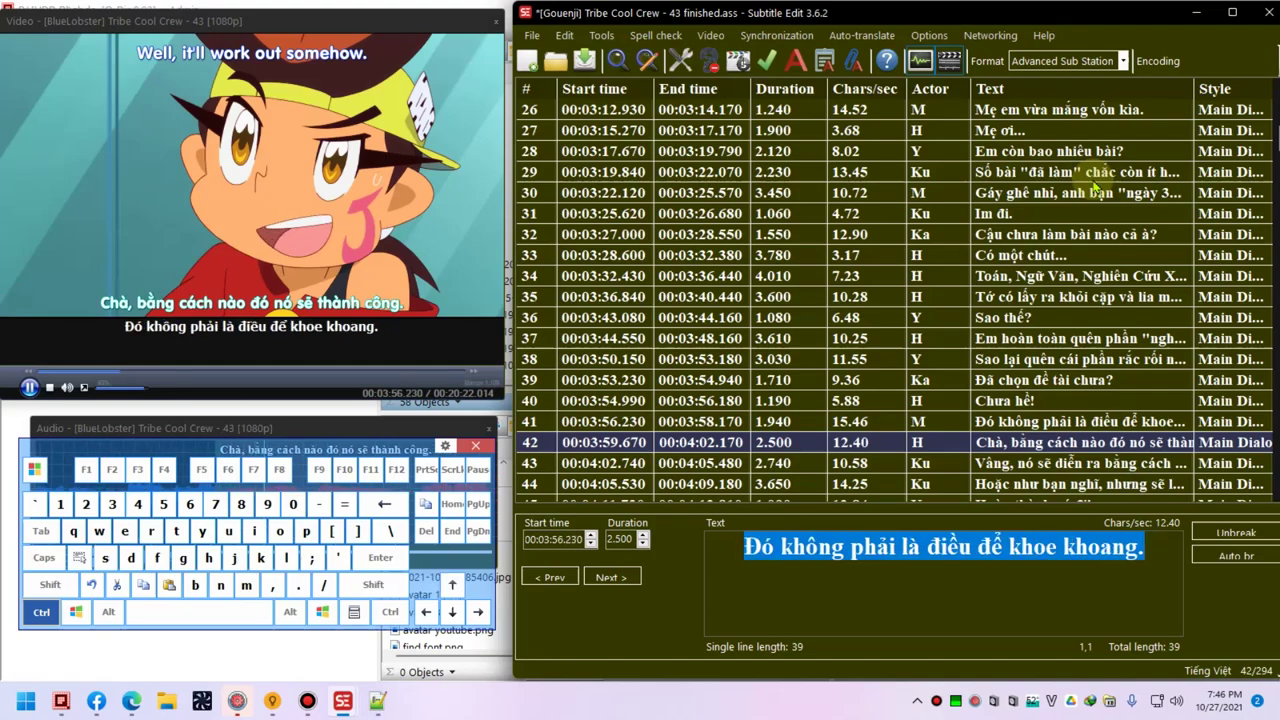
pyautogui.hotkey('ctrl', 'Up')
# - Replace subtitle line 41's text with "Tự hào quá nhỉ?" and line 42's text with "Dù sao cũng sẽ xong thôi."
pyautogui.write('Tự hào quá ')
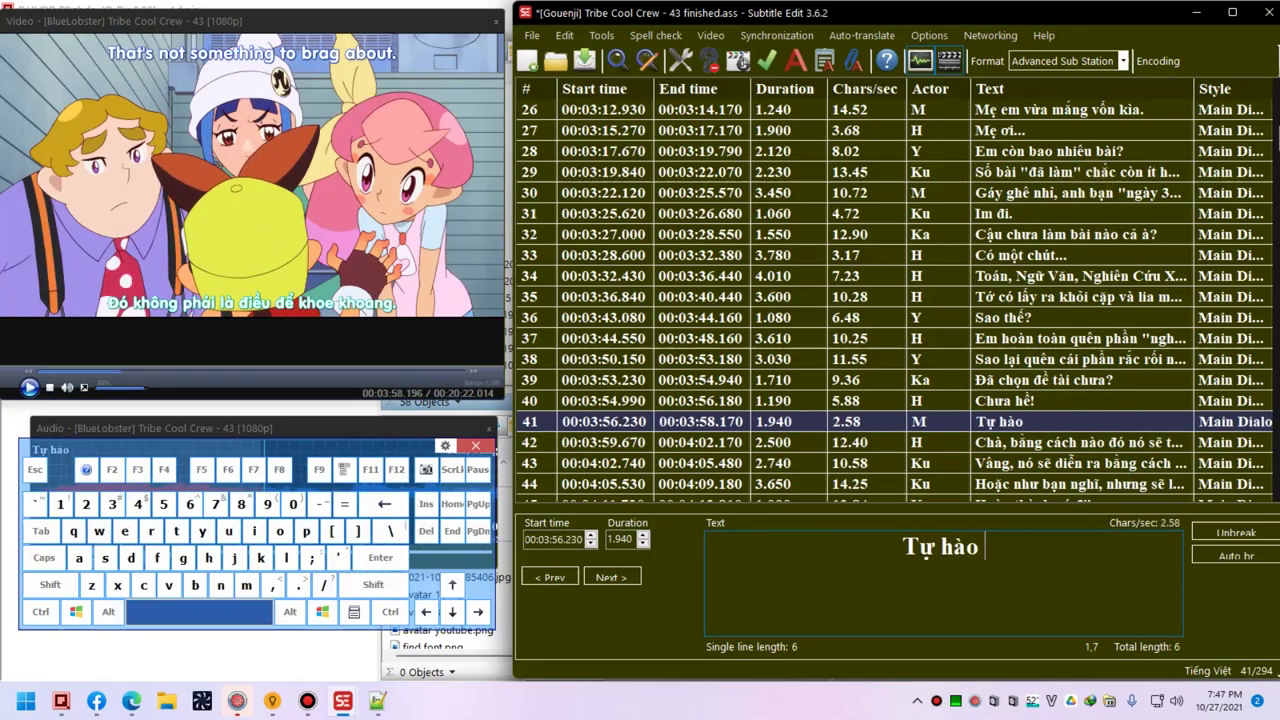
pyautogui.write('nhỉ?')
pyautogui.hotkey('ctrl', 'Down')
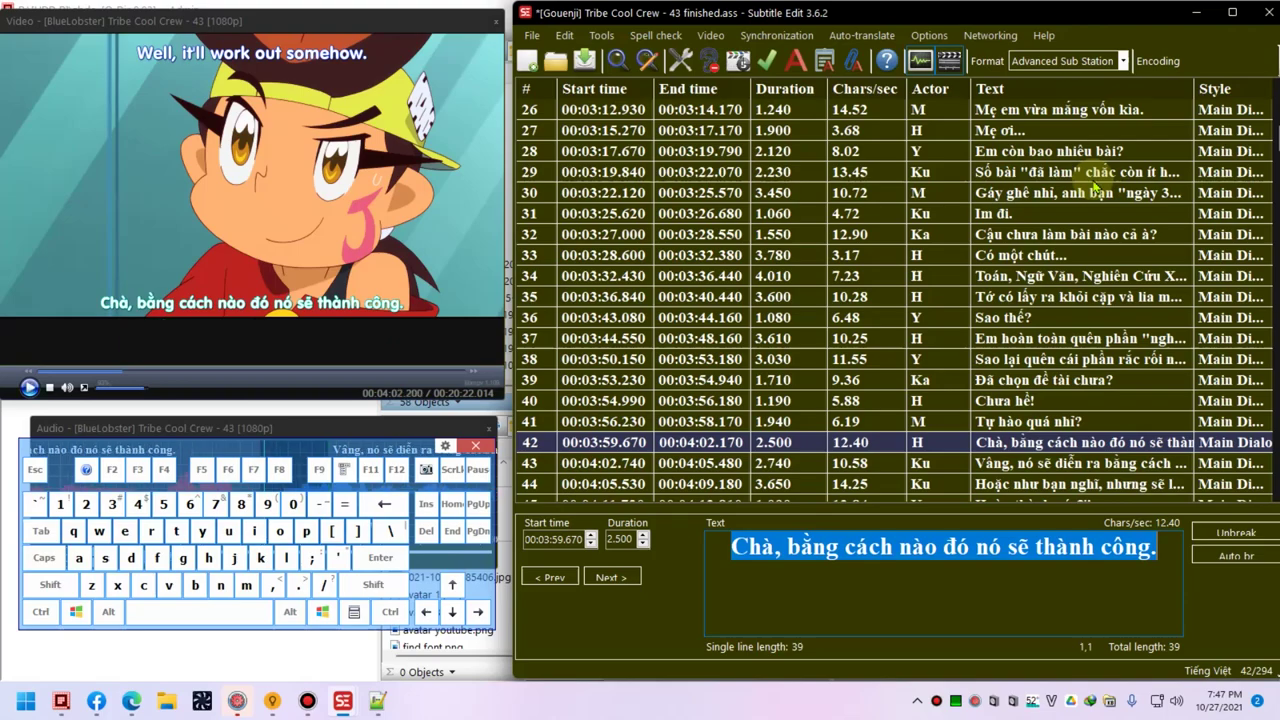
pyautogui.write('Thế nào cũng xong')
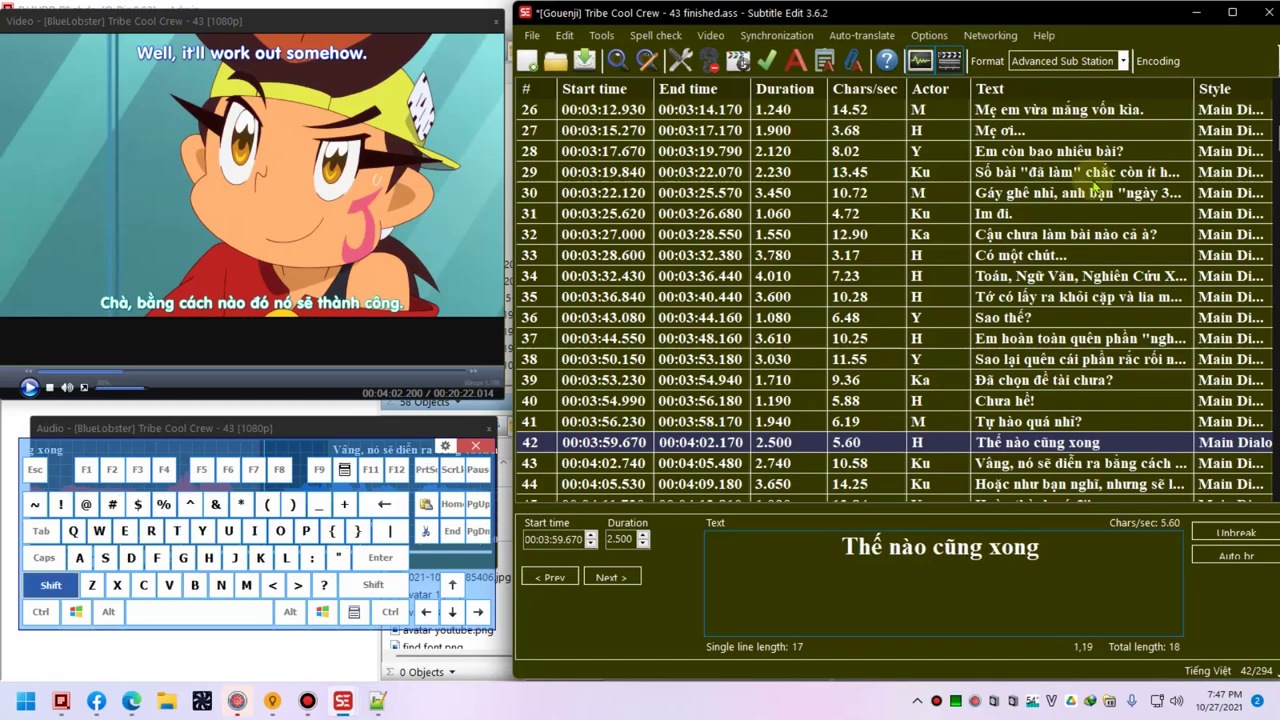
pyautogui.hotkey('shift', 'Home')
pyautogui.write('Dù sao cũng sẽ xong thôi.')
pyautogui.hotkey('ctrl', 'Down')
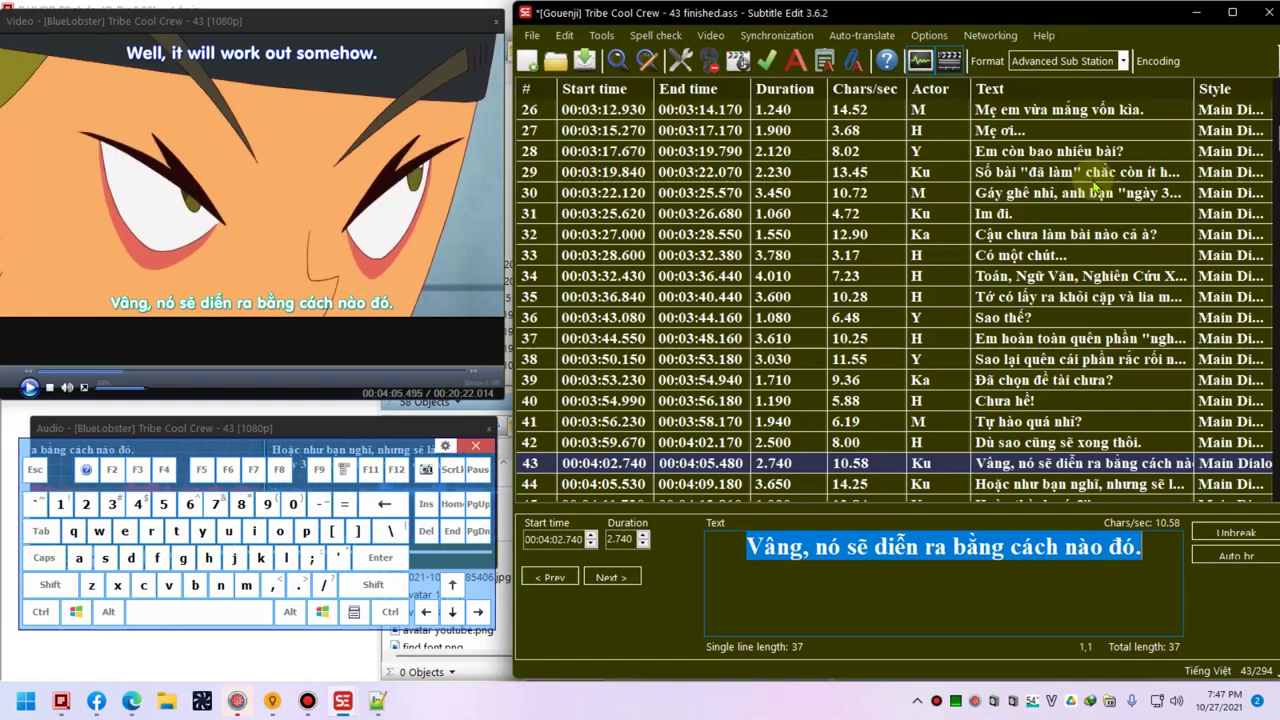
# - Replace subtitle line 43's text with "Ừ, rồi cũng sẽ xong thôi à?" and move on to line 44
pyautogui.write('Ừ,')
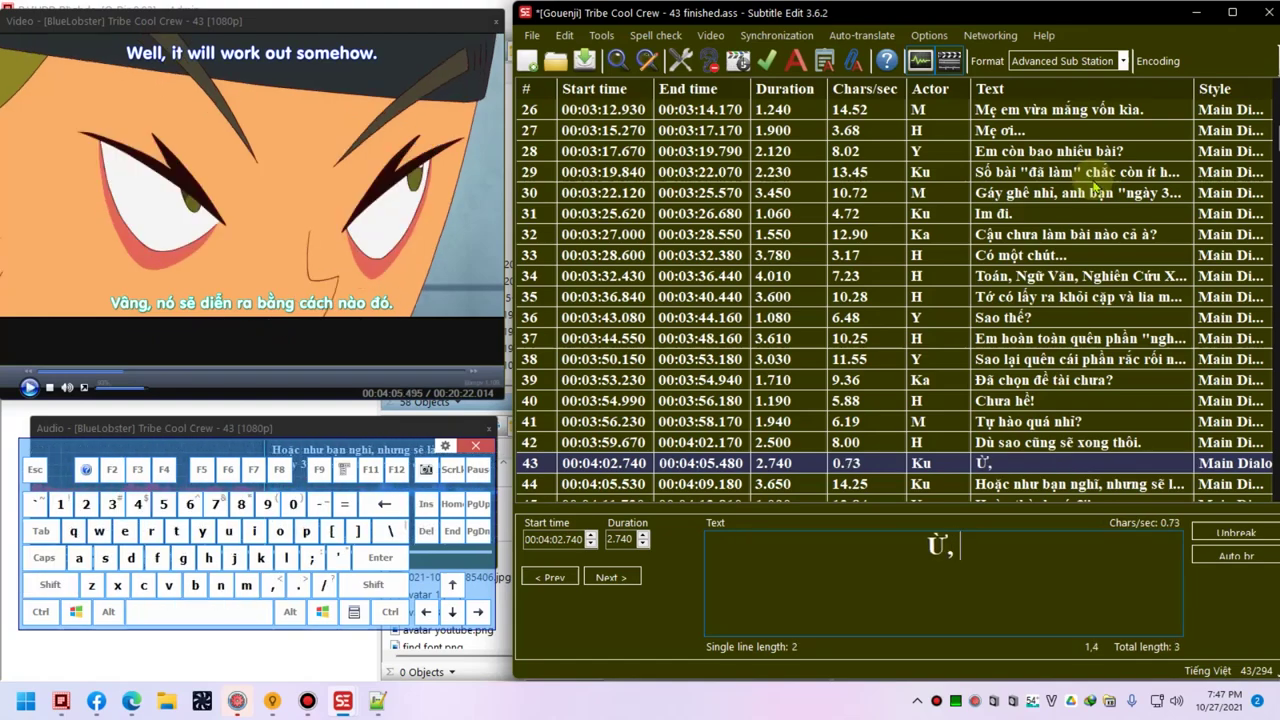
pyautogui.write(' "')
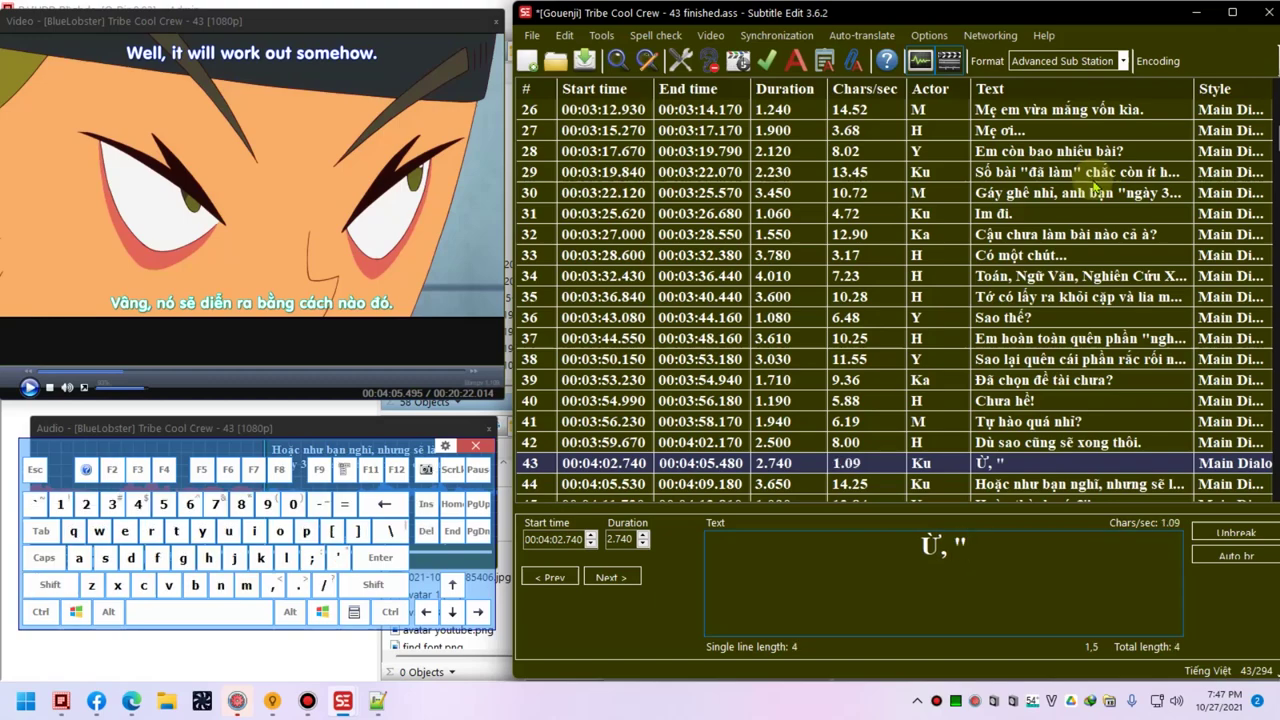
pyautogui.write('rôi cũng sẽ xong thôi à/')
pyautogui.press('BackSpace')
pyautogui.write('?')
pyautogui.hotkey('alt', 'Down')
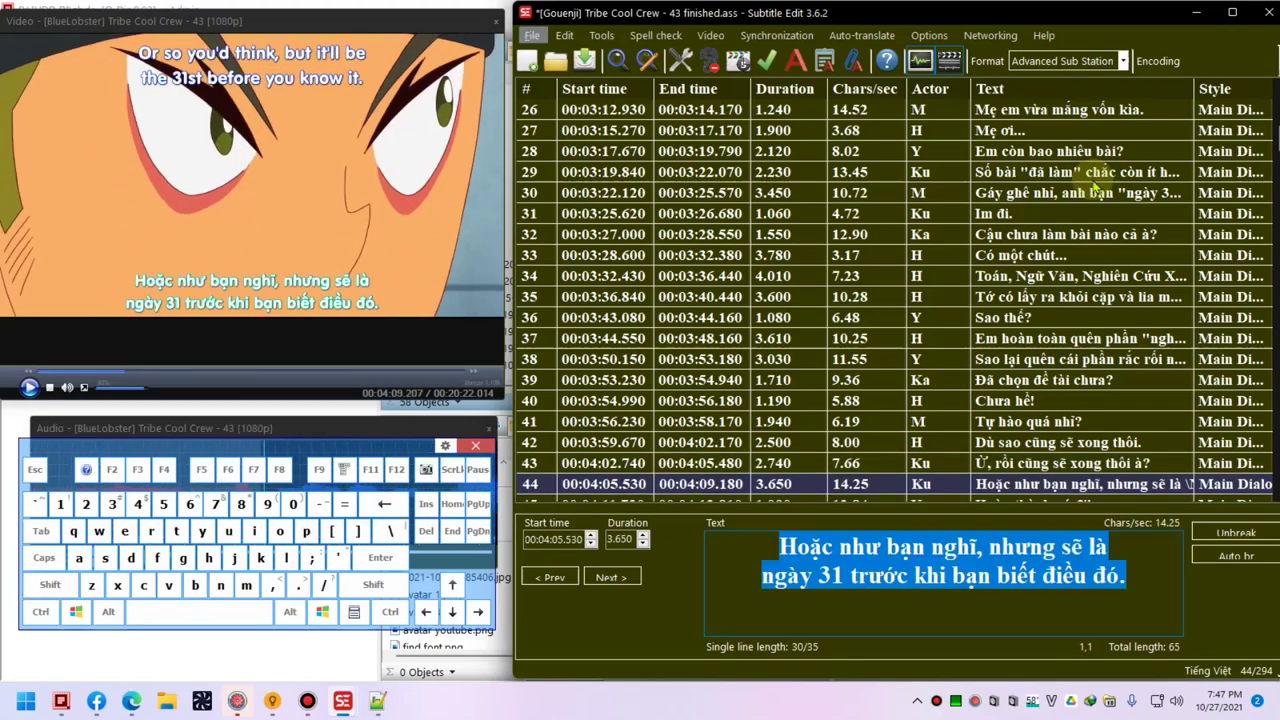
# - Replace subtitle line 44's text with a sentence starting "Và cứ thế, ngày 31 đã đến lúc nào mà không" and move on to line 45
pyautogui.press('super')
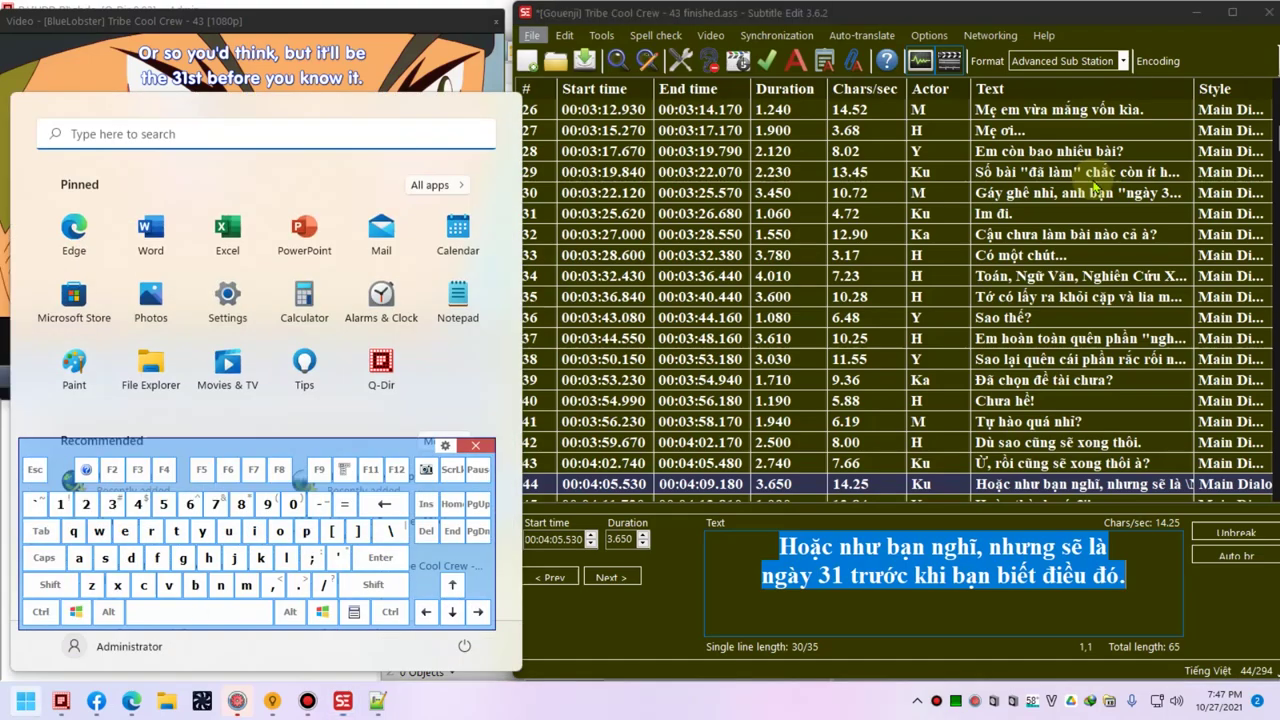
pyautogui.press('super')
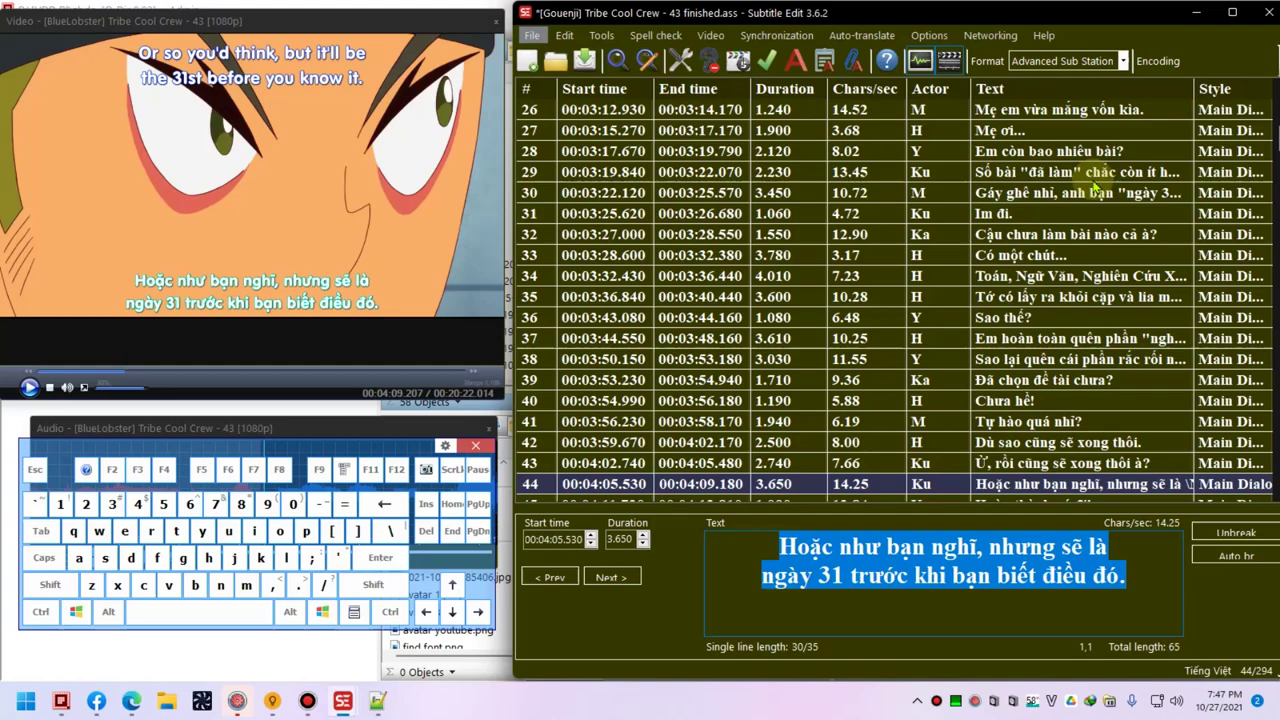
pyautogui.write('Cứ thế, ngày 31 đã đe')
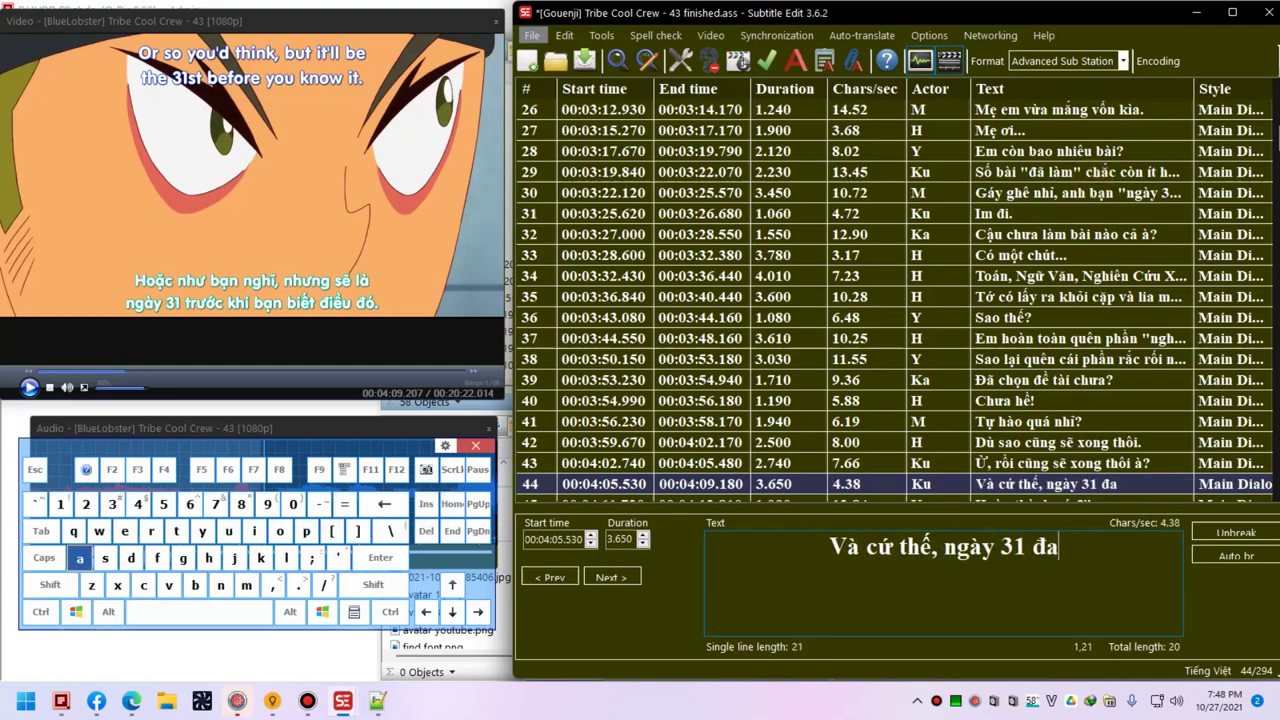
pyautogui.write('n lúc nào mà không')
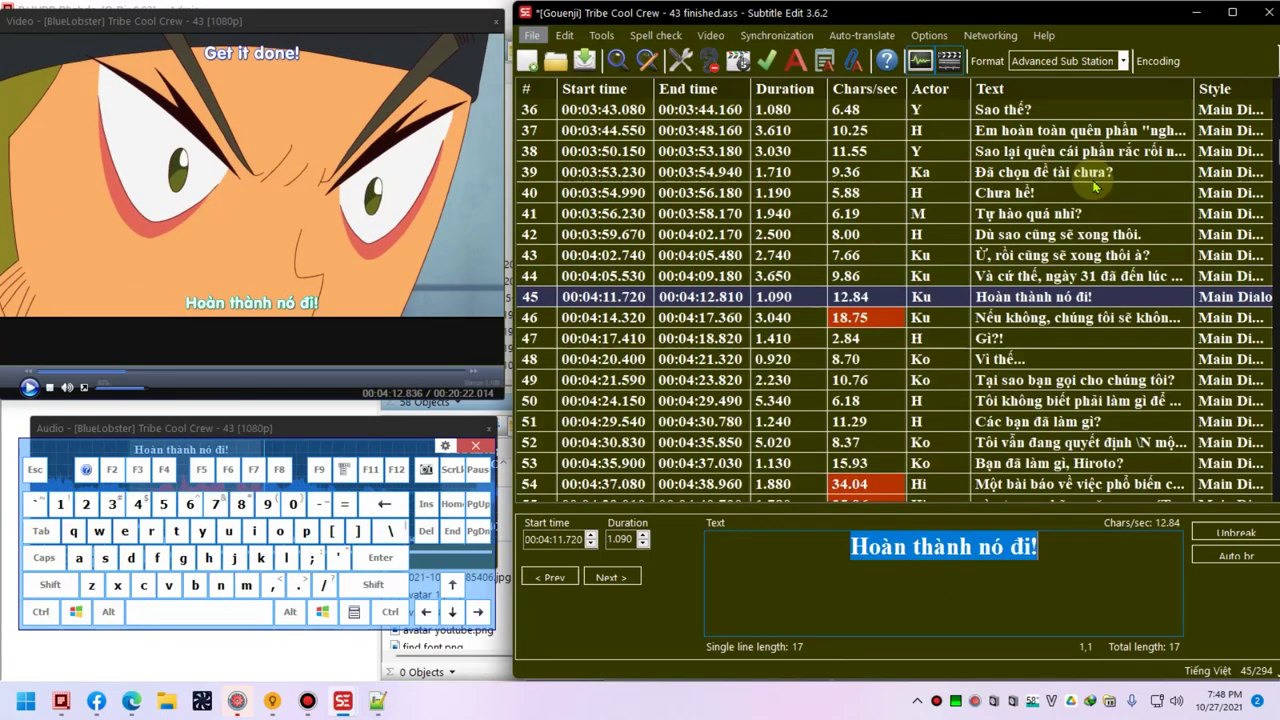
# - Replace subtitle line 45's text with "Làm cho xong đi!" and move on to line 46
pyautogui.write('Lam ')
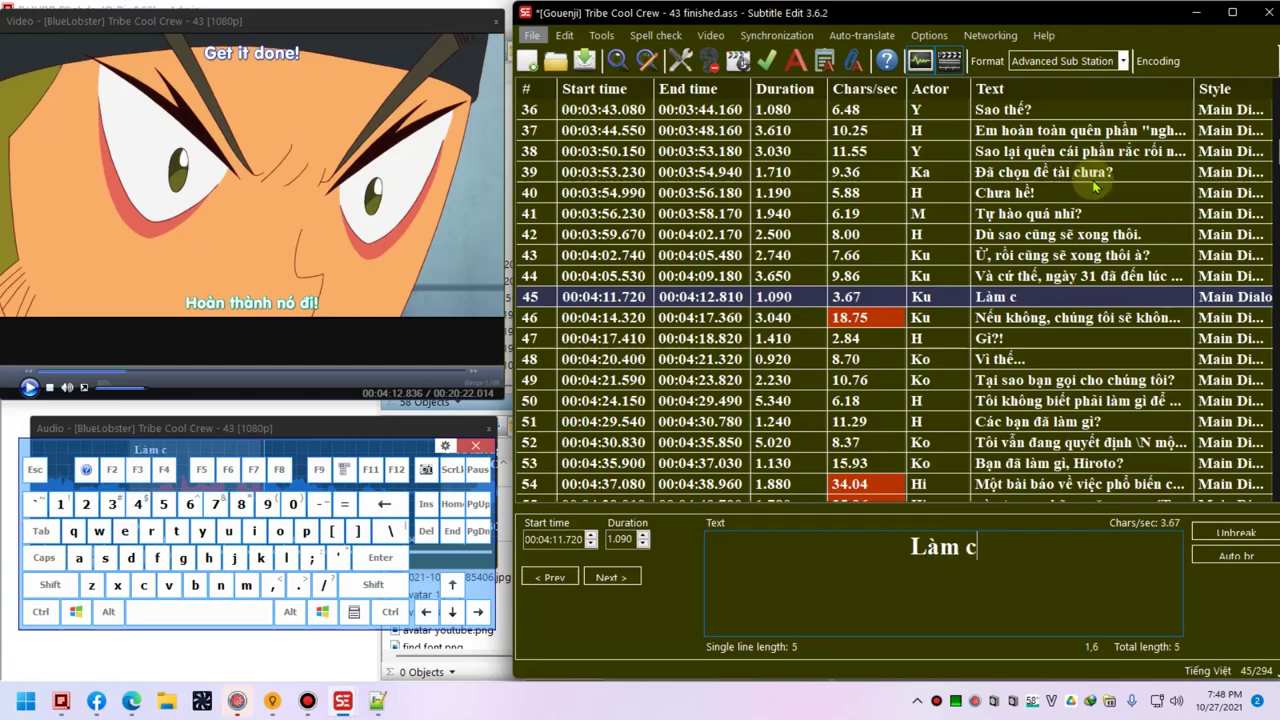
pyautogui.write('cho xong đi@!')
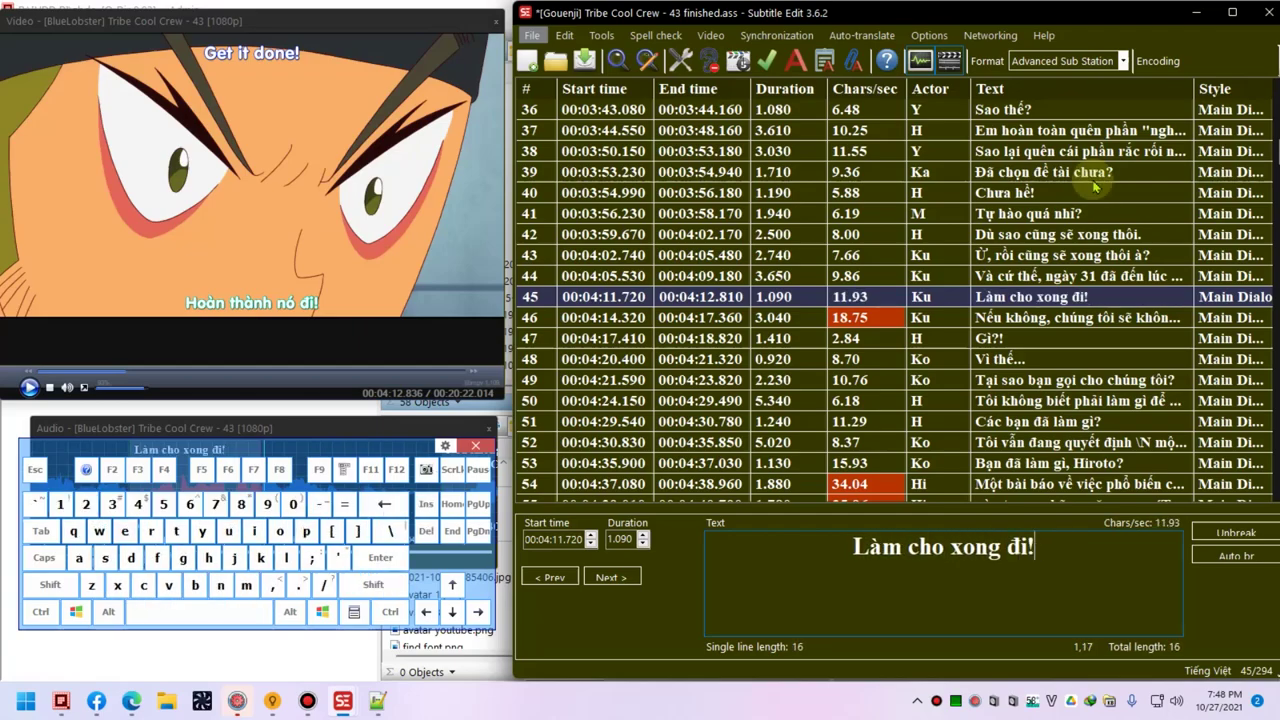
pyautogui.hotkey('ctrl', 'Down')
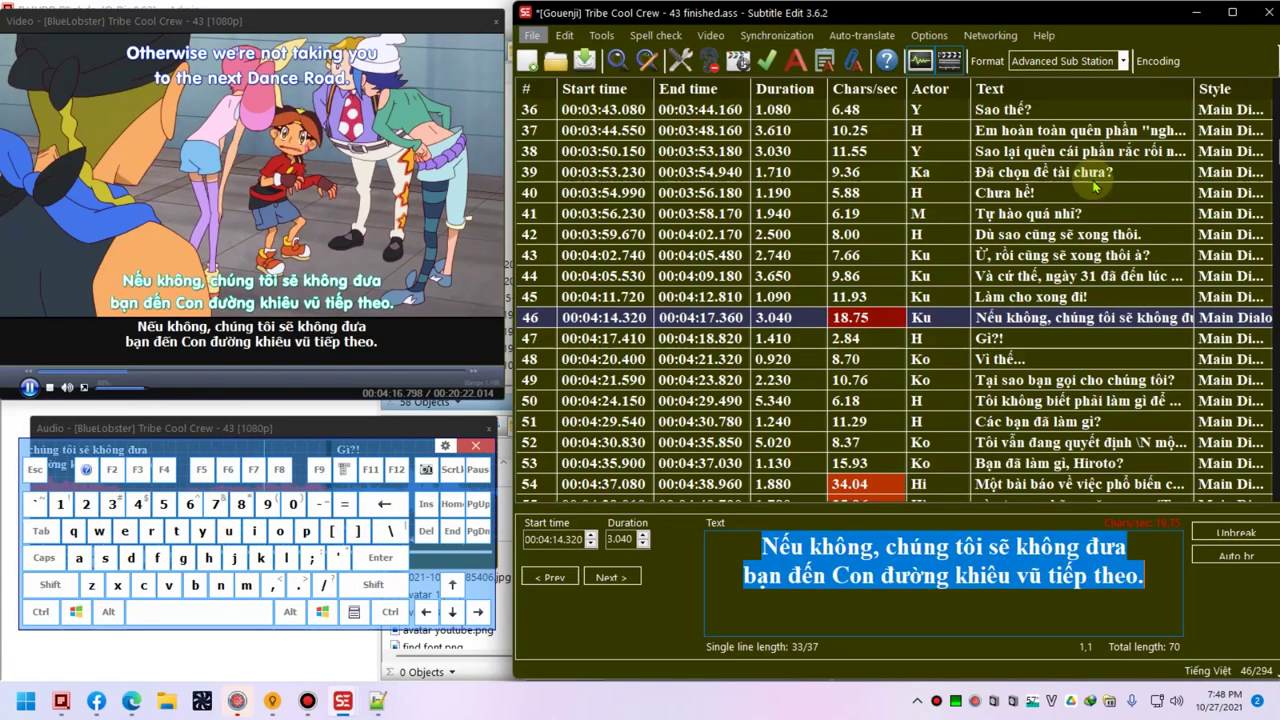
# - Replace subtitle line 46's text with "Nếu không thì đừng hòng đi đến giải Dance Road!" and move on to line 47
pyautogui.write('N')
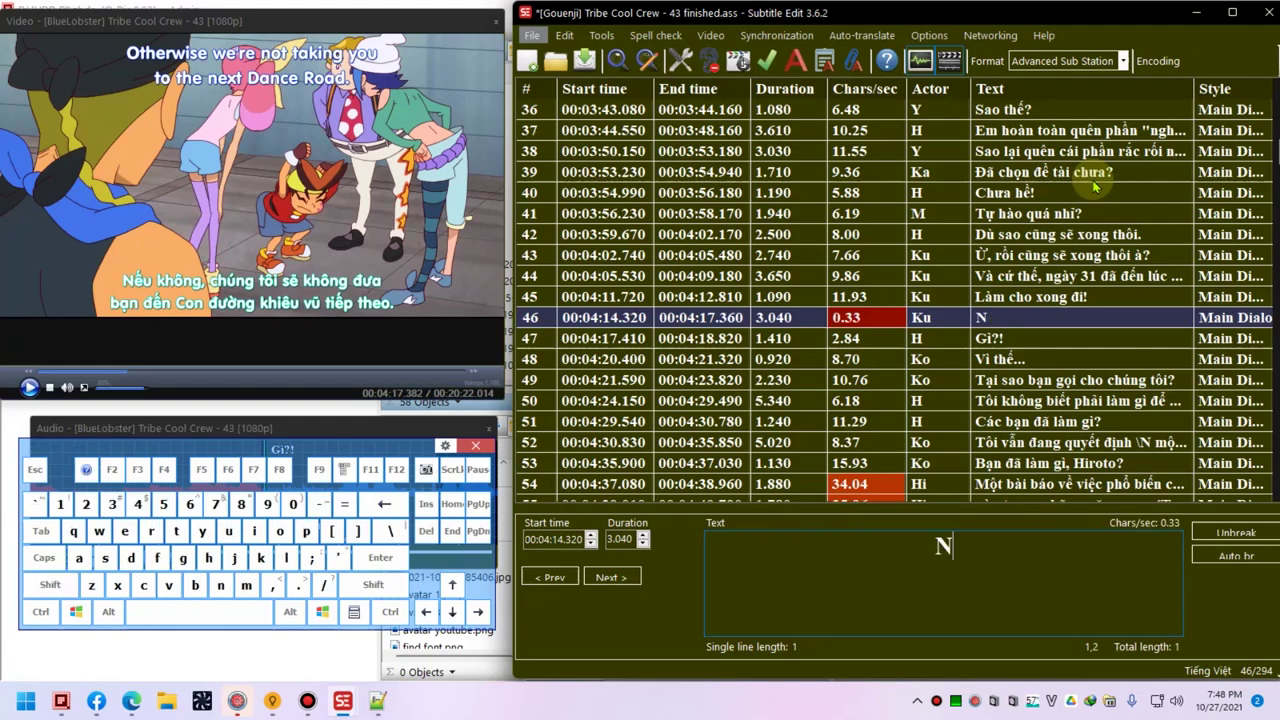
pyautogui.write('ếu không thì đừng hòng ')
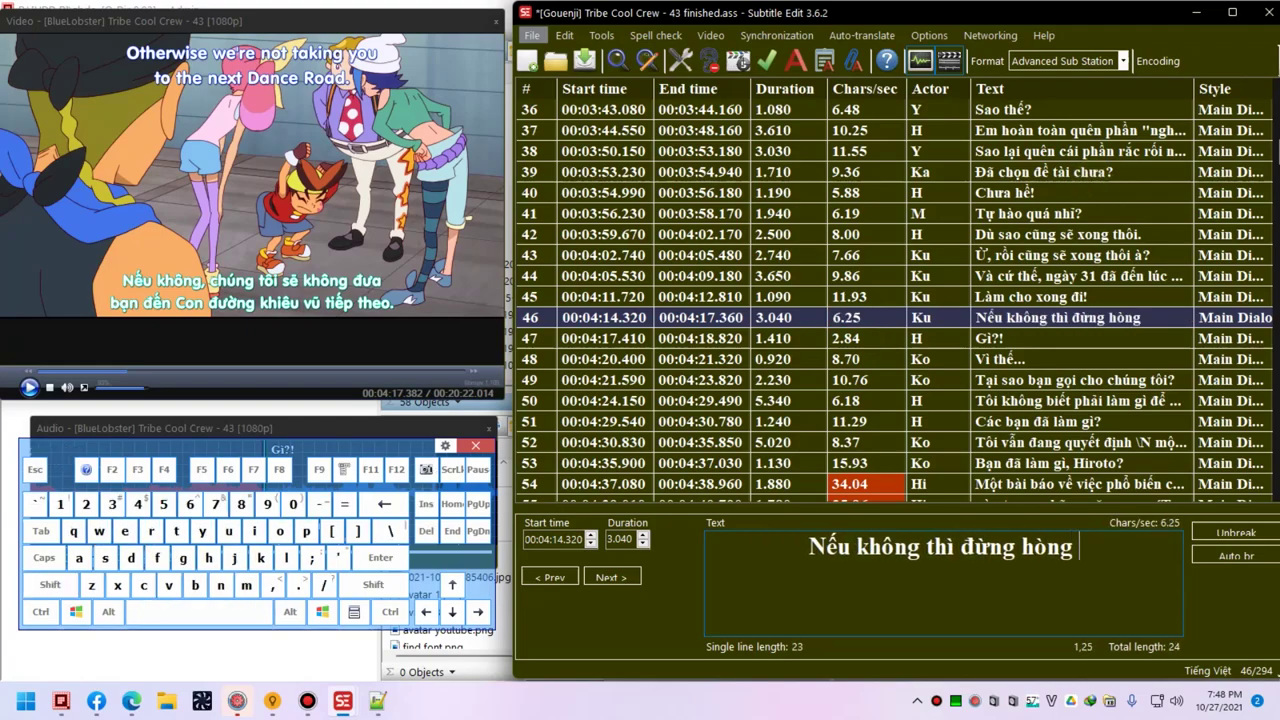
pyautogui.write('đi đến gi')
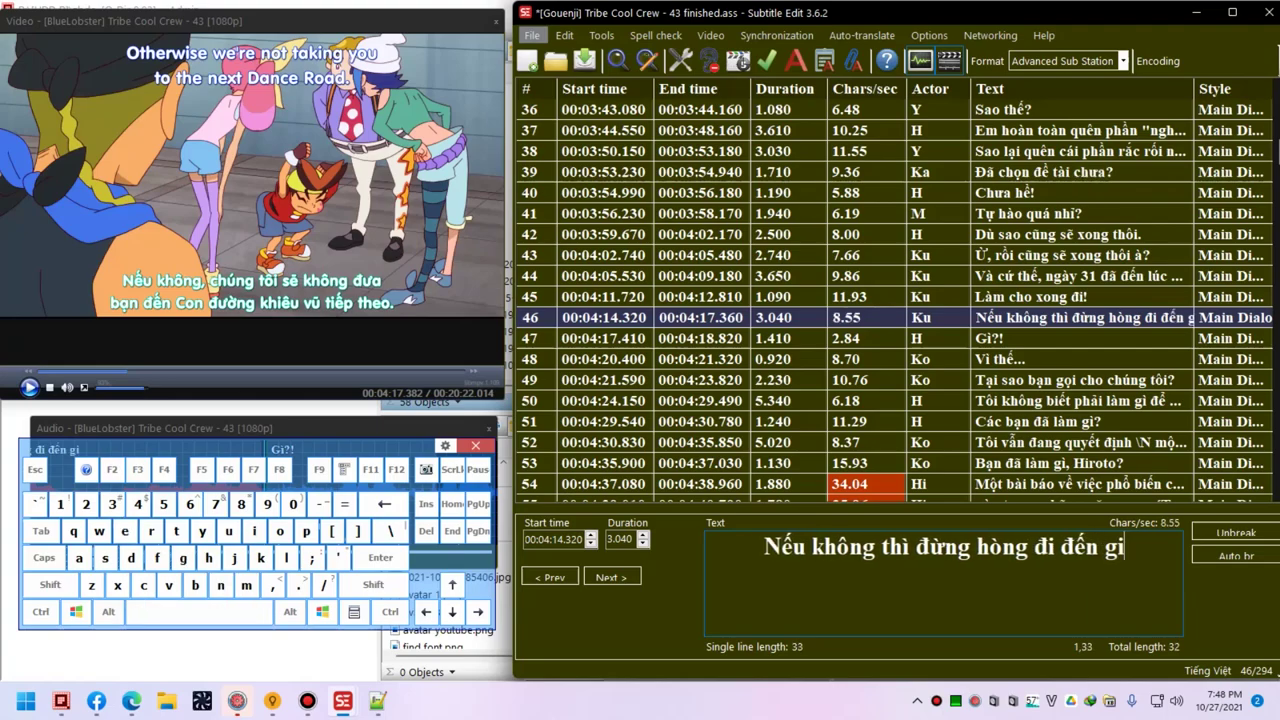
pyautogui.write('ải Dance Road!')
pyautogui.hotkey('alt', 'Down')
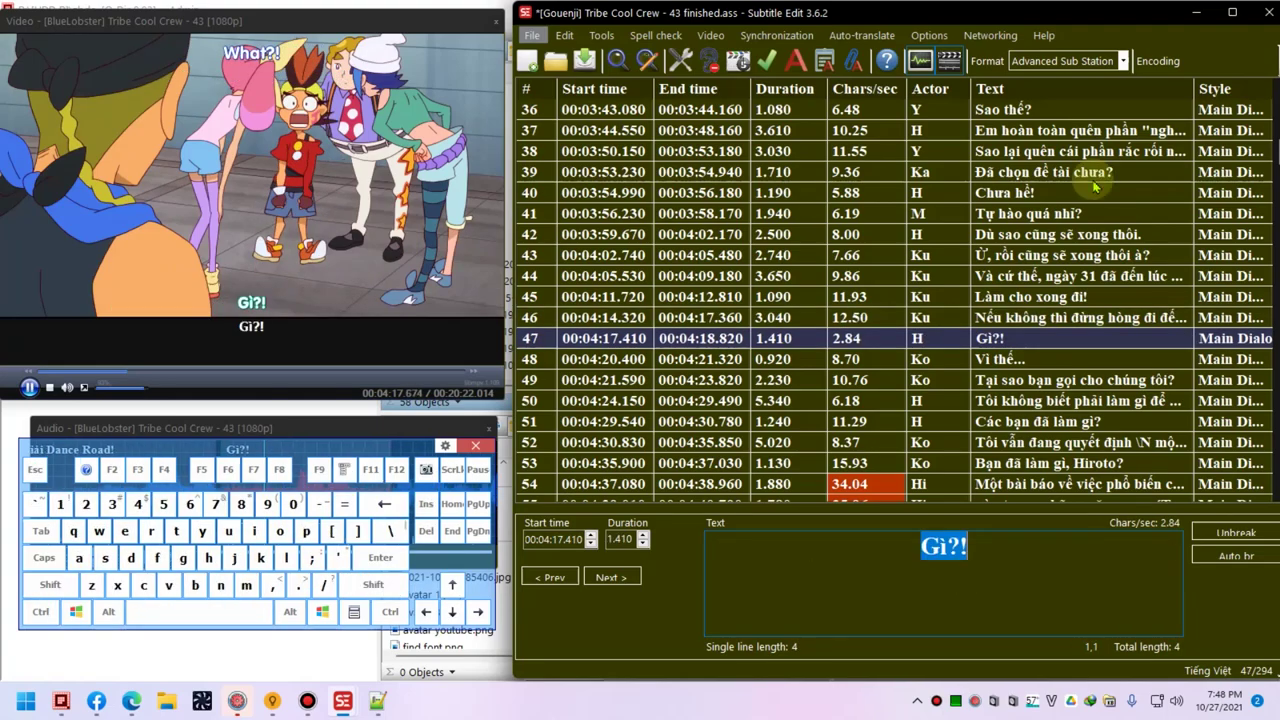
# - Replace subtitle line 47's text with "Thiệt hả?" and line 48's text with "Thế..."
pyautogui.write('Thiệt hả?')
pyautogui.hotkey('alt', 'Down')
pyautogui.write('Thế.')
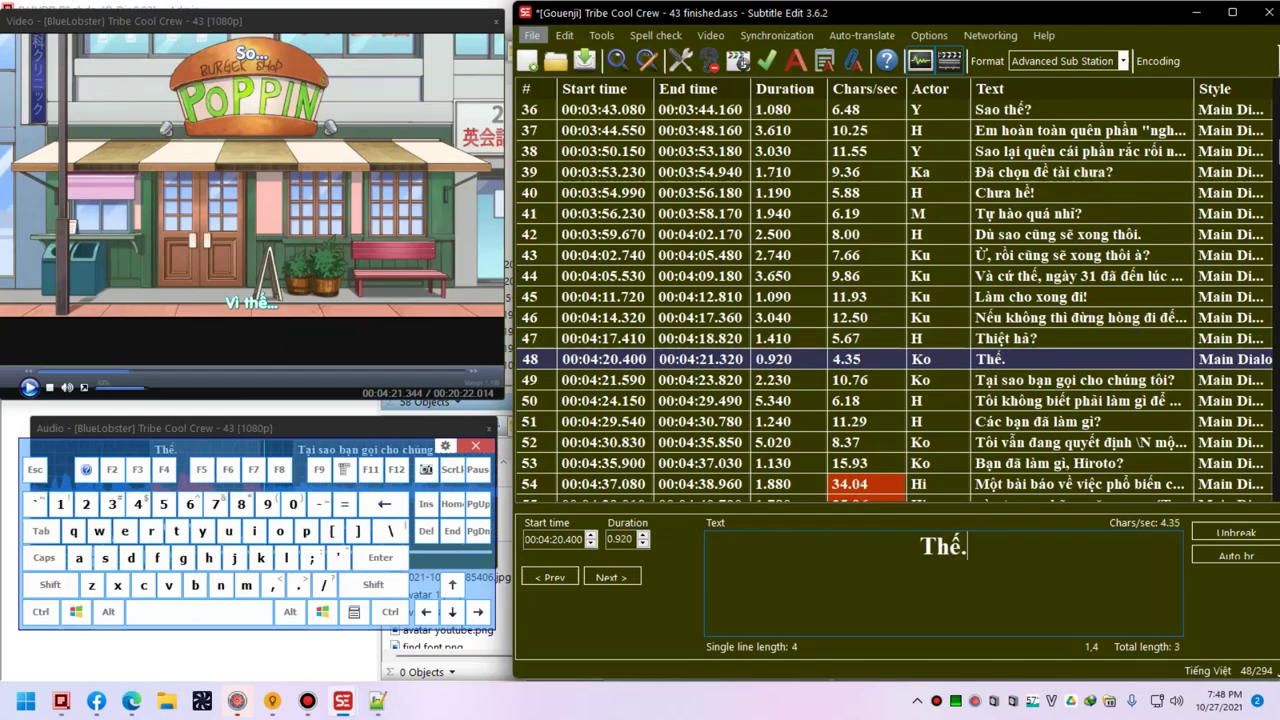
pyautogui.write('..')
pyautogui.hotkey('alt', 'Down')
# - Replace subtitle line 49's text with "Sao lại gọi bọn tớ đến đây?" and move on to line 50
pyautogui.write('Sao lại gọi bọn tớ đ')
pyautogui.press('BackSpace')
pyautogui.press('BackSpace')
pyautogui.press('BackSpace')
pyautogui.write('ớ đến đây?')
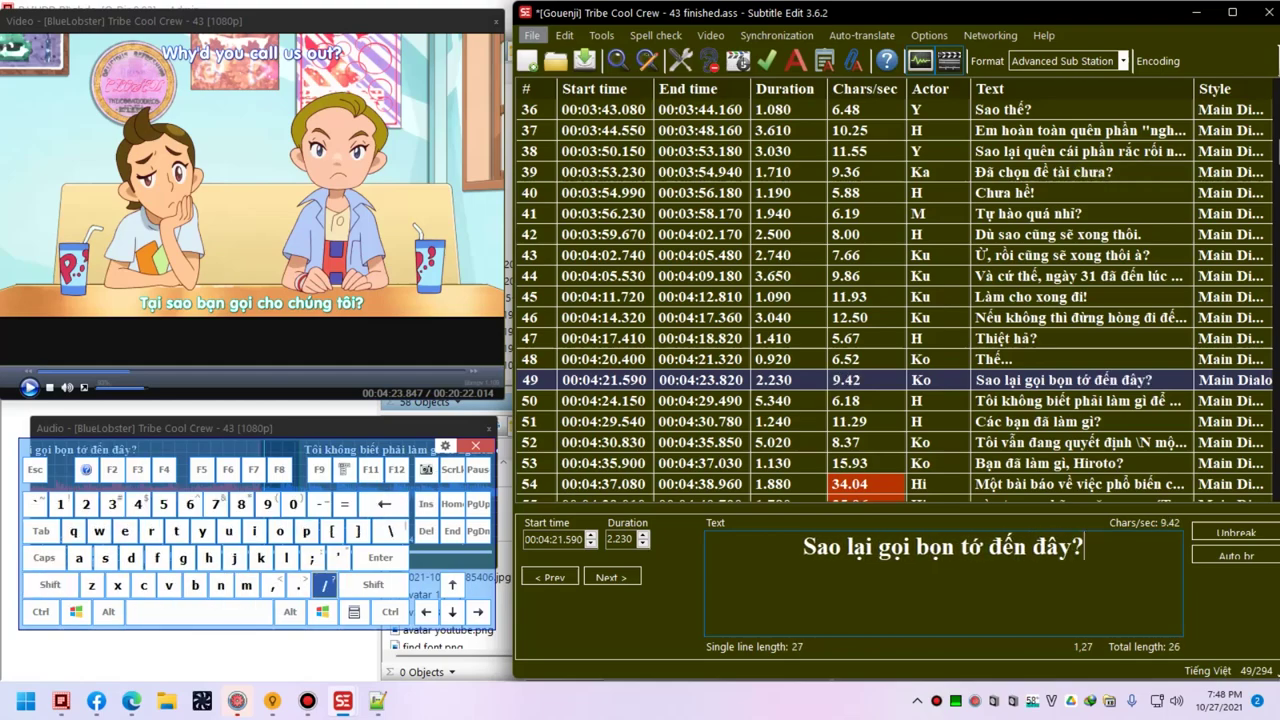
pyautogui.hotkey('alt', 'Down')
# - Replace subtitle line 50's text with a sentence starting "Vì tớ không biết phải nghiên cứu cái gì" and move on to line 51
pyautogui.write('Vì tớ không pha')
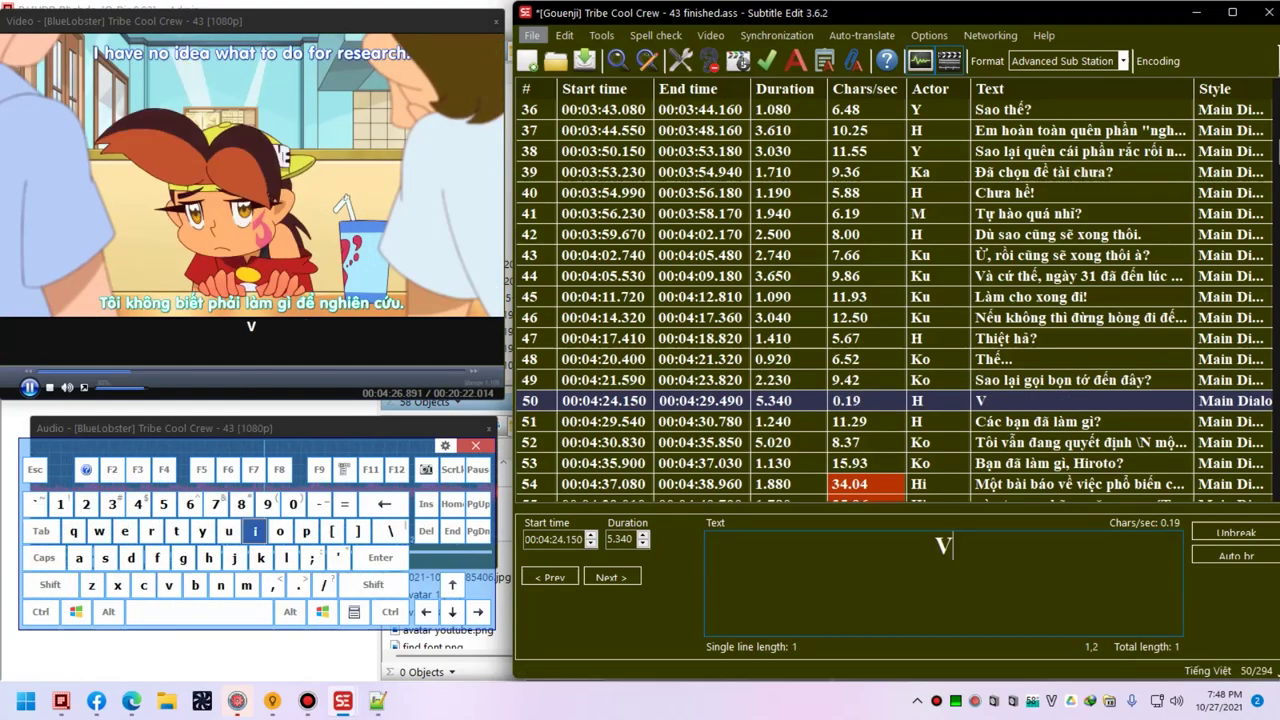
pyautogui.press('BackSpace')
pyautogui.press('BackSpace')
pyautogui.press('BackSpace')
pyautogui.press('BackSpace')
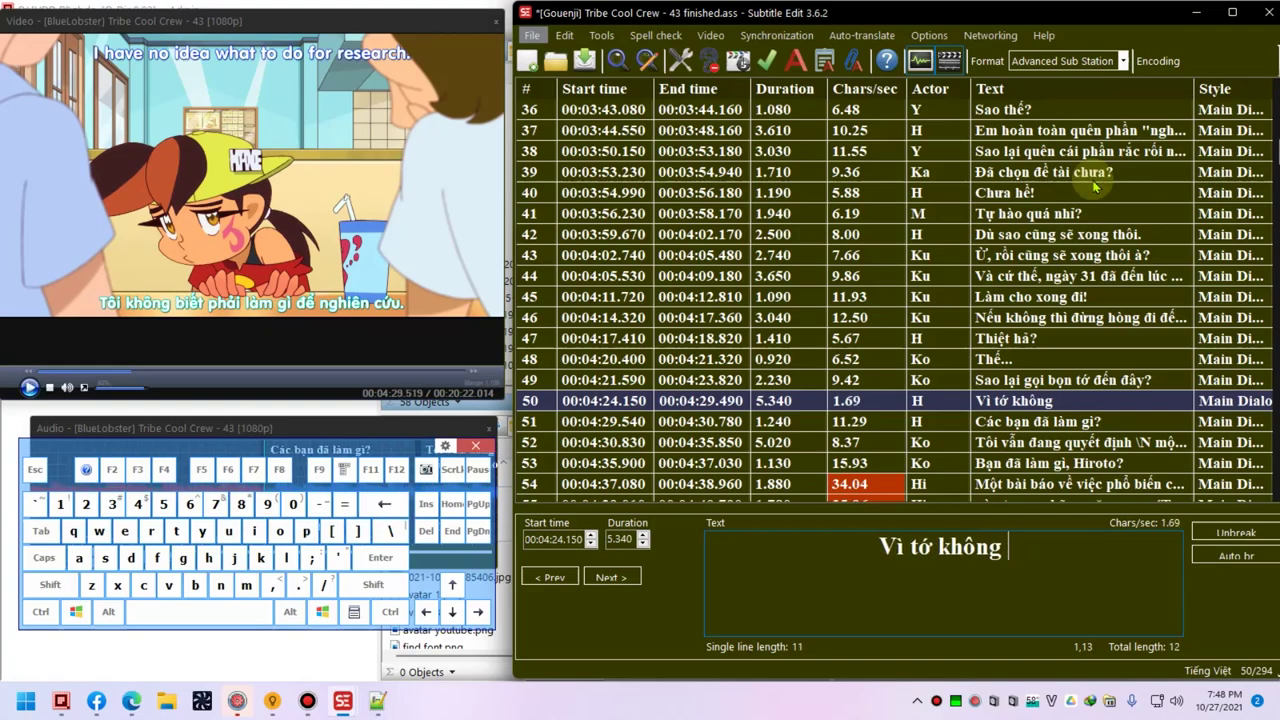
pyautogui.write('biết phaiur ngải nghiên cứu cái gì c')
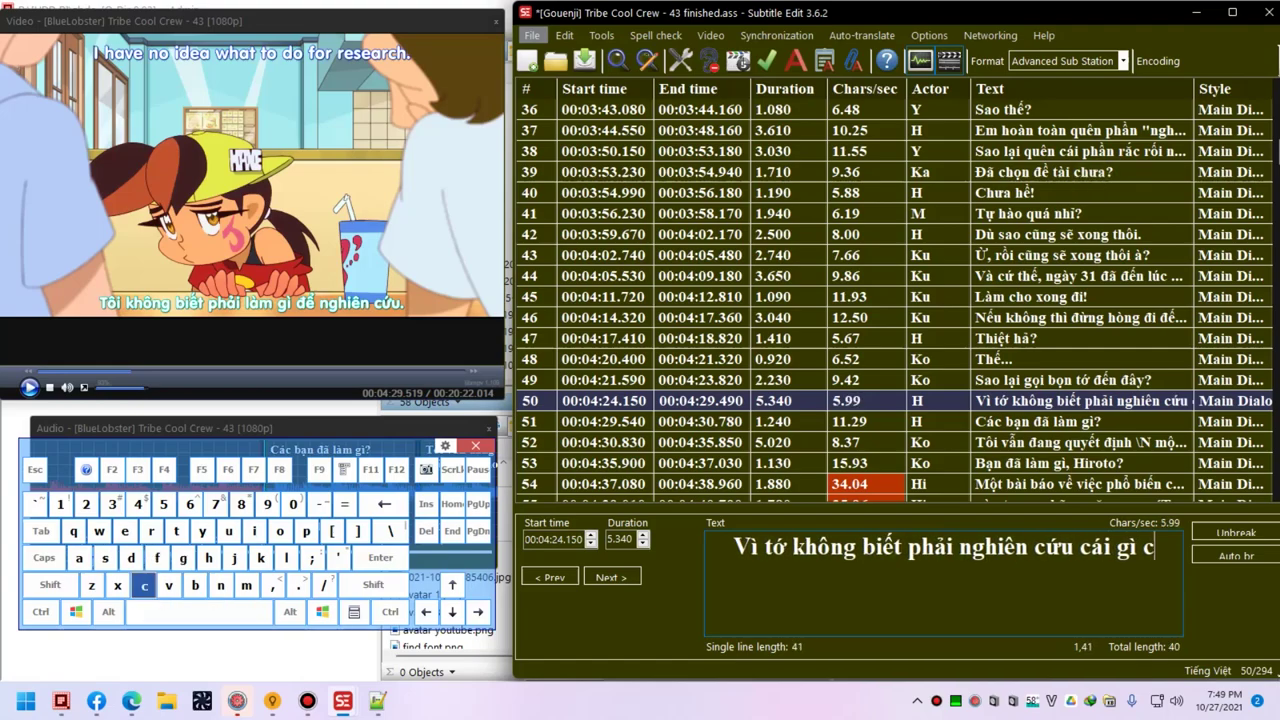
pyautogui.hotkey('alt', 'Down')
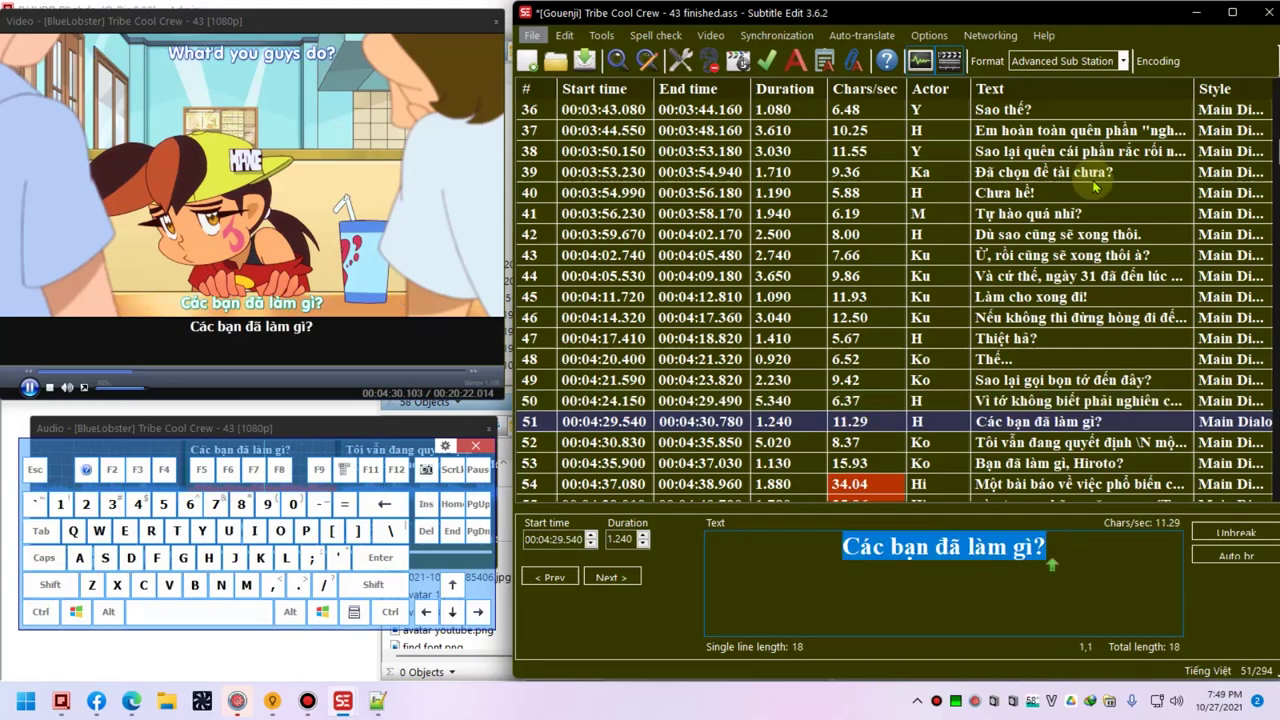
# - Reword subtitle line 51 as "Các cậu làm về gì thế?" and move on to line 52
pyautogui.press('BackSpace')
pyautogui.press('BackSpace')
pyautogui.press('BackSpace')
pyautogui.press('BackSpace')
pyautogui.press('BackSpace')
pyautogui.press('BackSpace')
pyautogui.press('BackSpace')
pyautogui.press('BackSpace')
pyautogui.press('BackSpace')
pyautogui.press('BackSpace')
pyautogui.press('BackSpace')
pyautogui.press('BackSpace')
pyautogui.press('BackSpace')
pyautogui.press('BackSpace')
pyautogui.write('cậu lam gì?')
pyautogui.hotkey('alt', 'Down')
pyautogui.hotkey('alt', 'Up')
pyautogui.press('Left')
pyautogui.write('thế')
pyautogui.hotkey('ctrl', 'Left')
pyautogui.hotkey('ctrl', 'Left')
pyautogui.write('về')
pyautogui.hotkey('alt', 'Down')
# - Replace subtitle line 52's text with "Tớ vẫn đang quyết định sẽ chọn chủ đề gì đó.", replaying its video segment
pyautogui.press('capslock')
pyautogui.write('Tơ vâẫn đang')
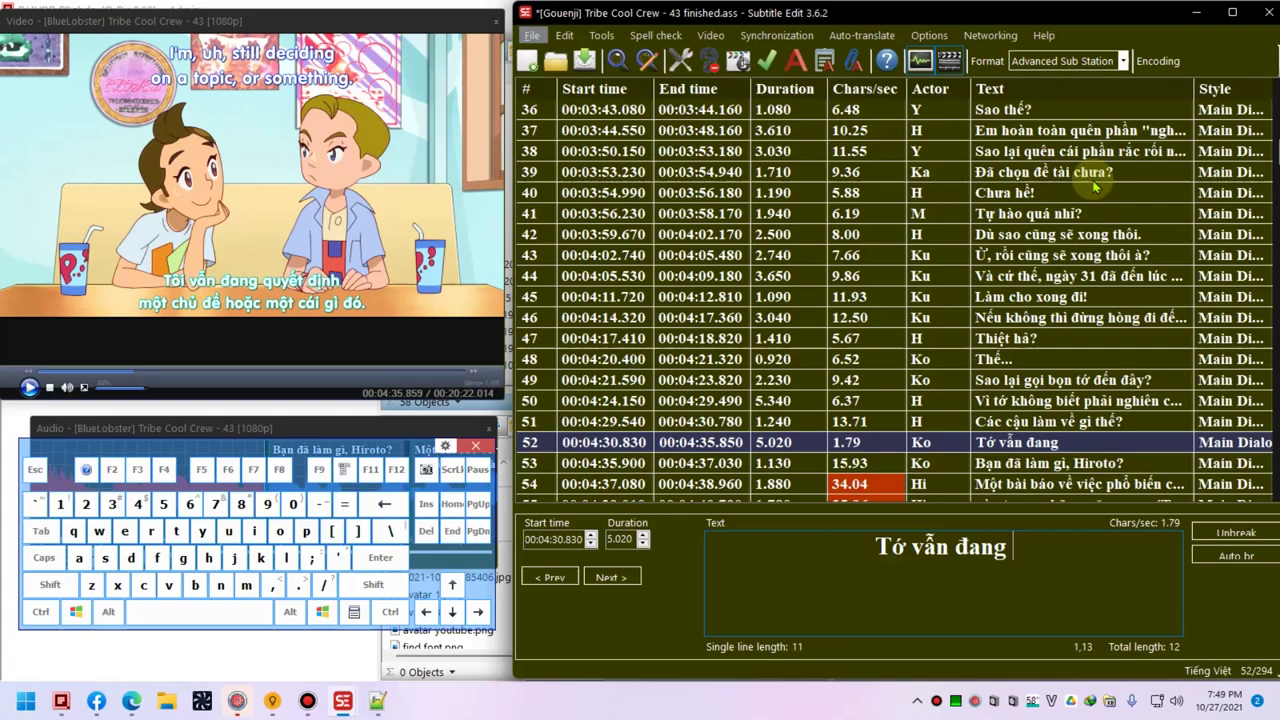
pyautogui.press('F5')
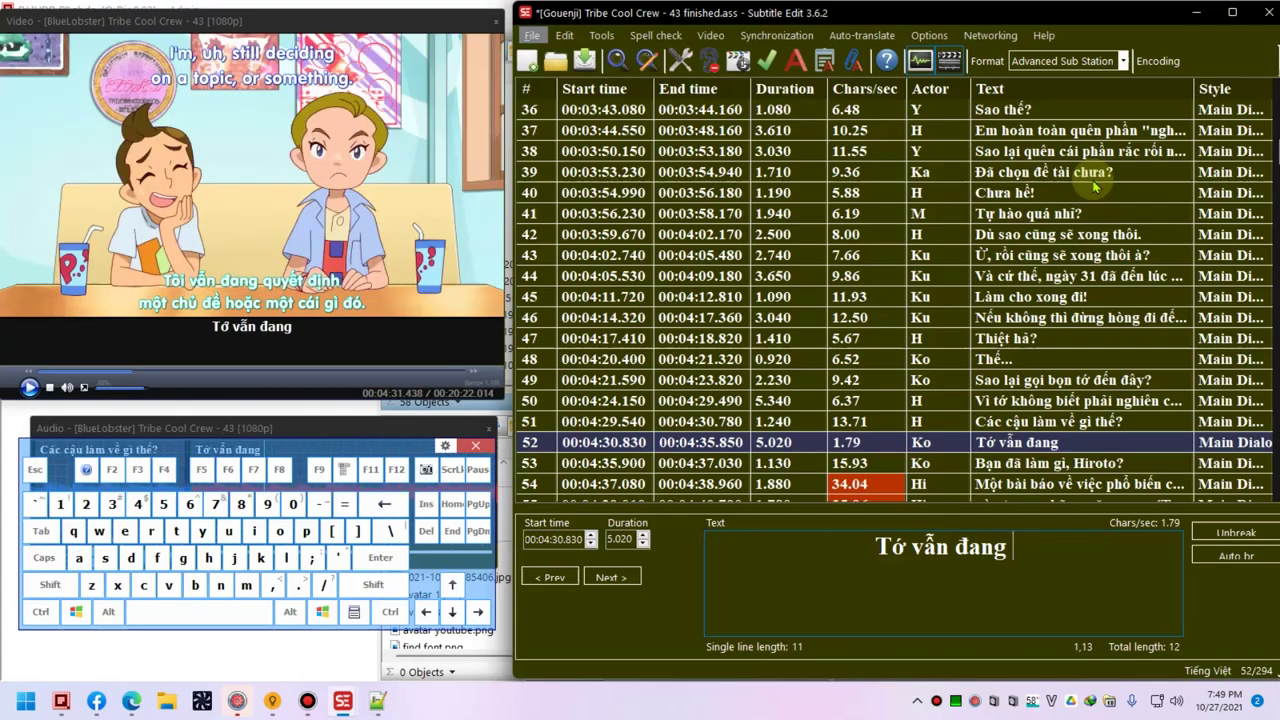
pyautogui.press('ctrl')
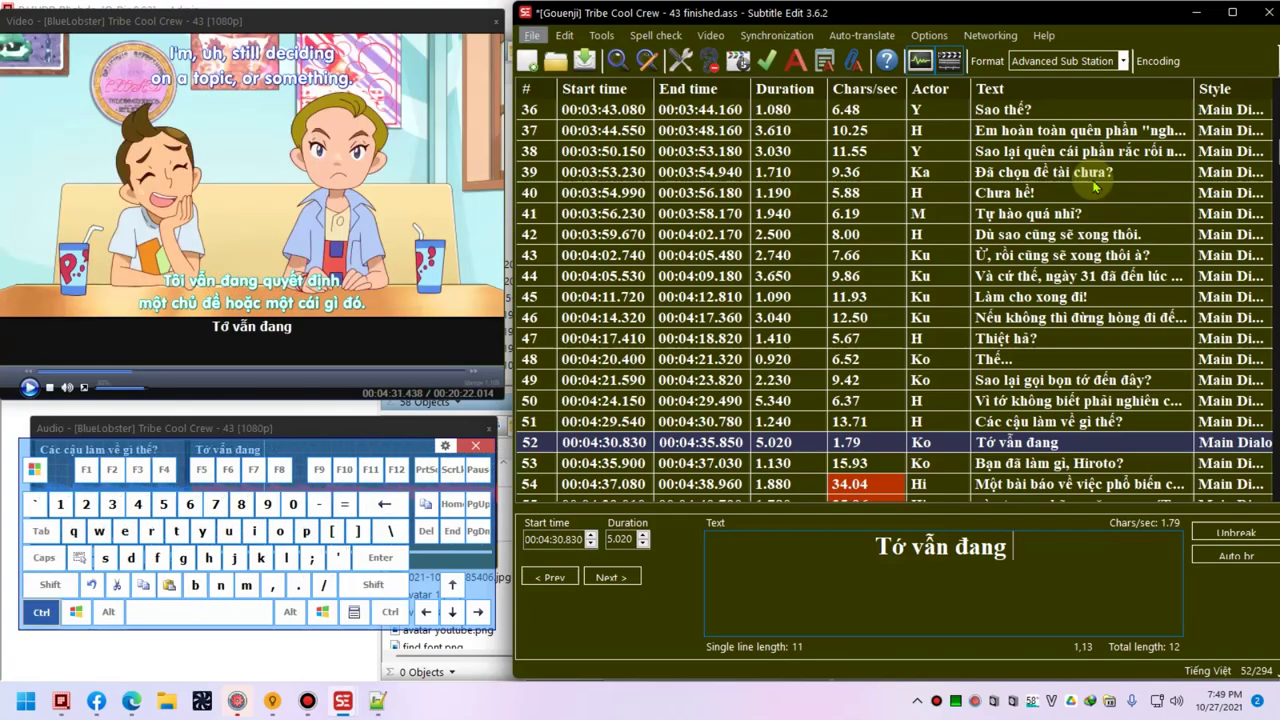
pyautogui.write('quyết định se')
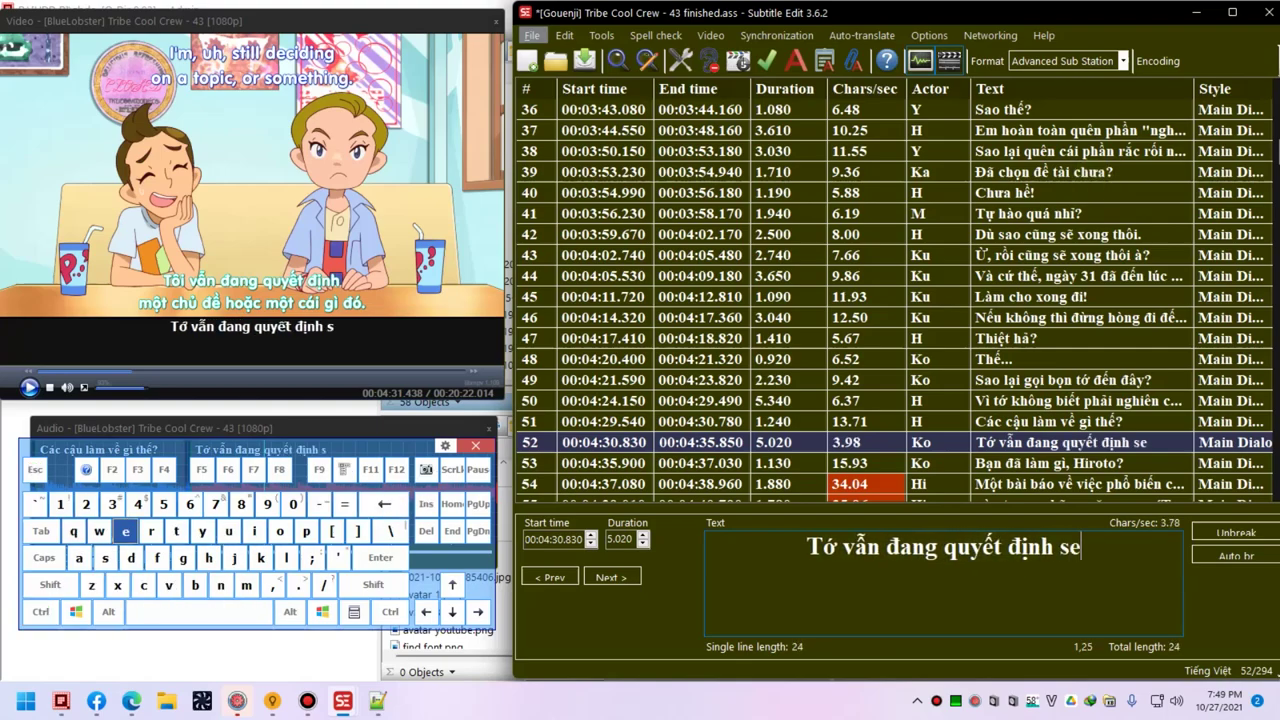
pyautogui.press('BackSpace')
pyautogui.write('ẽ chọn chủ đề g')
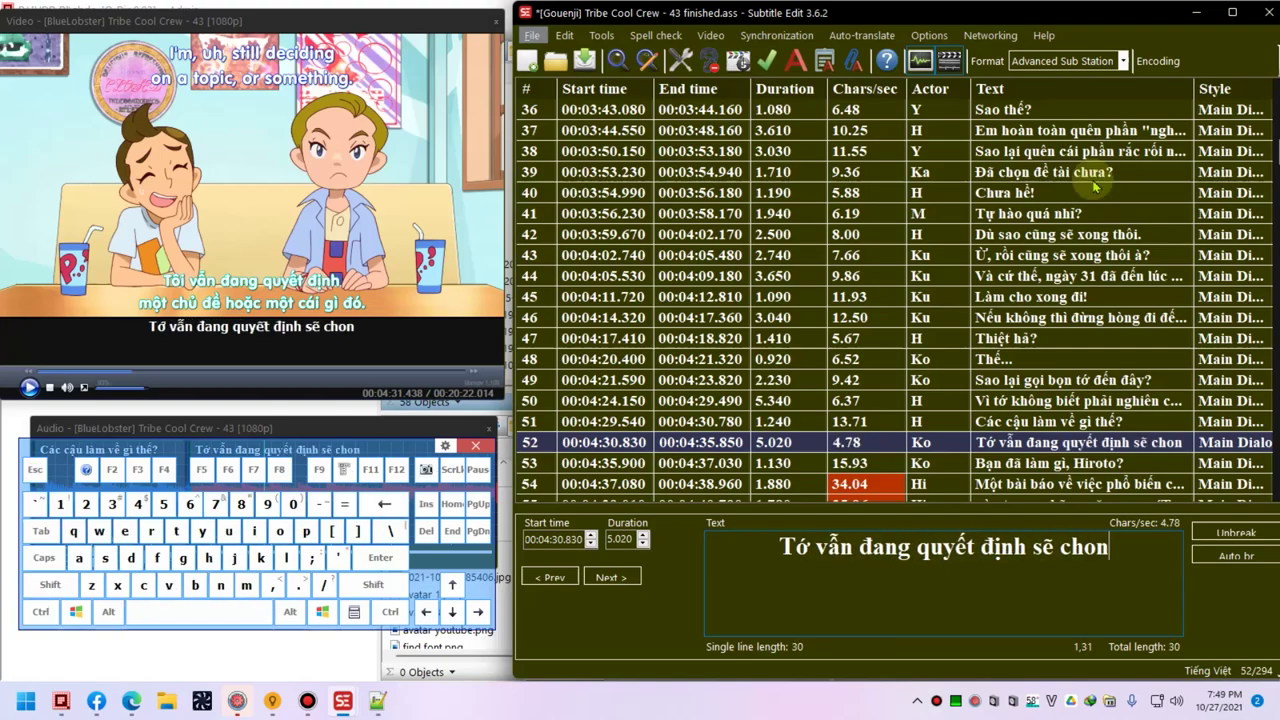
pyautogui.write('ì đó.')
pyautogui.hotkey('alt', 'Down')
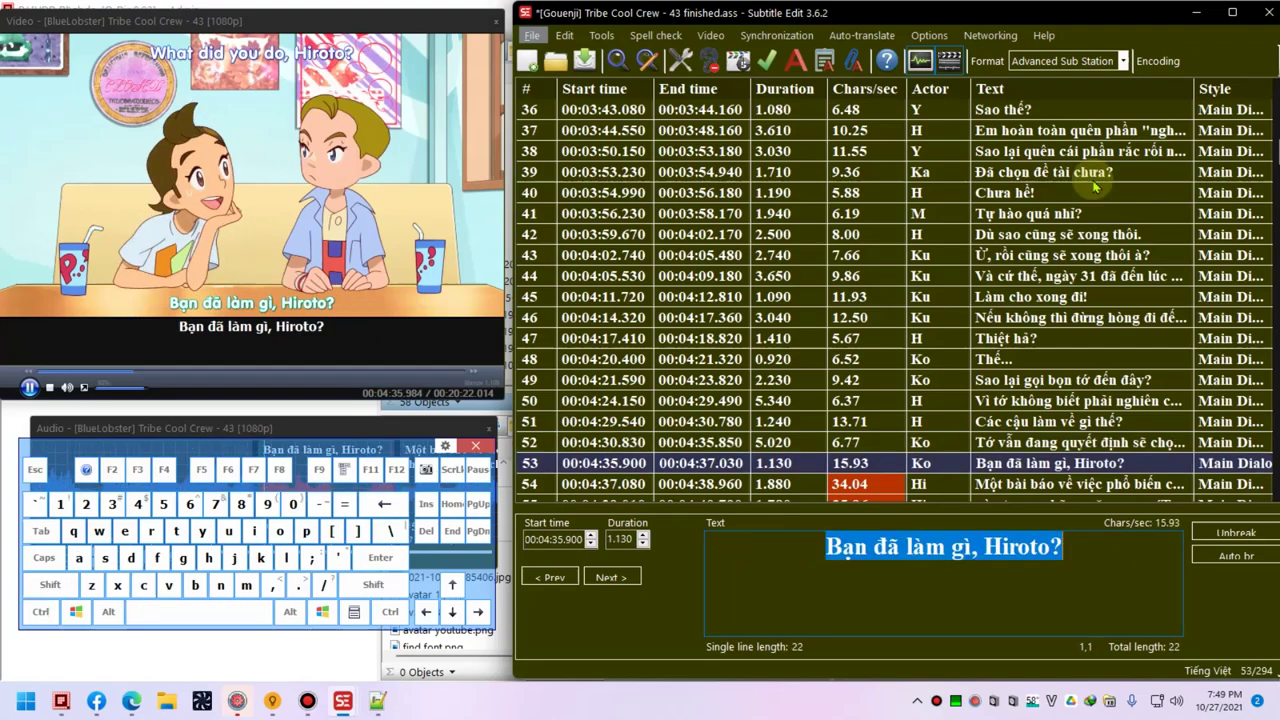
# - Replace subtitle line 53's text with "Hiroto thì sao?" and move on to line 54
pyautogui.write('Còn Hi')
pyautogui.hotkey('ctrl', 'a')
pyautogui.press('BackSpace')
pyautogui.write('Hiro')
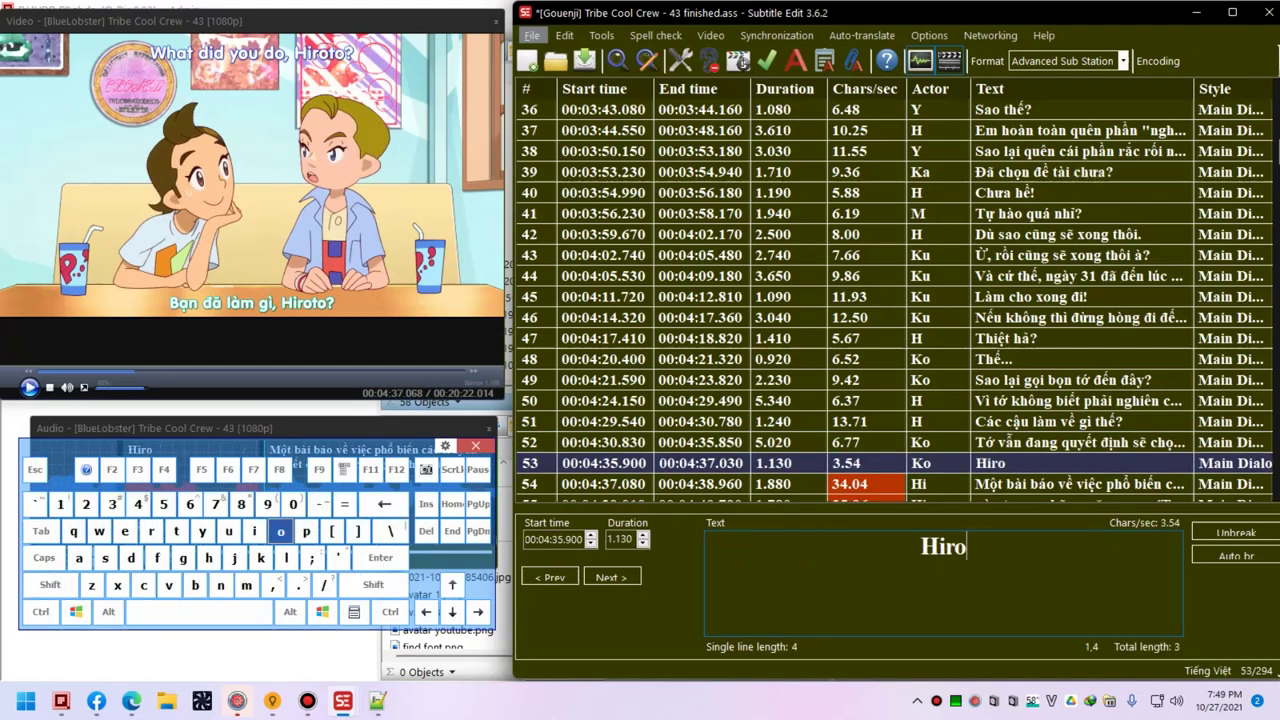
pyautogui.write('to thì sao?')
pyautogui.hotkey('alt', 'Down')
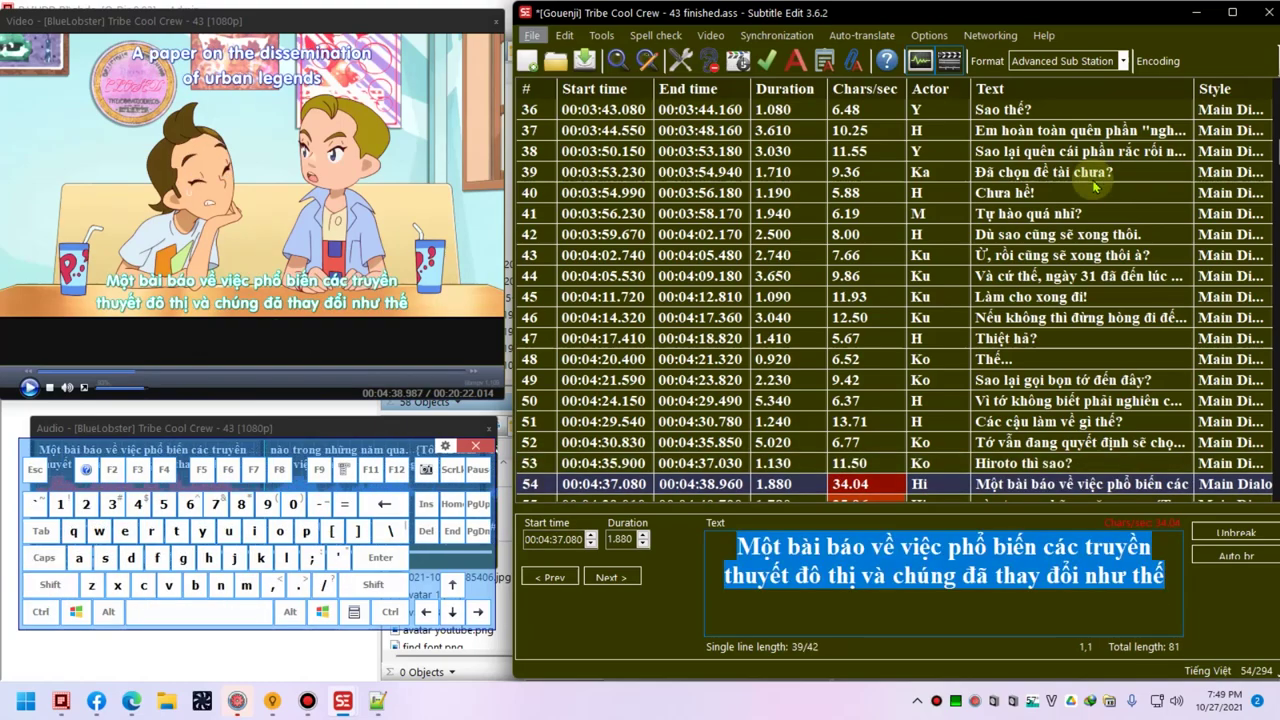
# - Replace subtitle line 54's text with "Bài viết về truyền thuyết đô thị..." and move on to line 55
pyautogui.write('Bài viết về ')
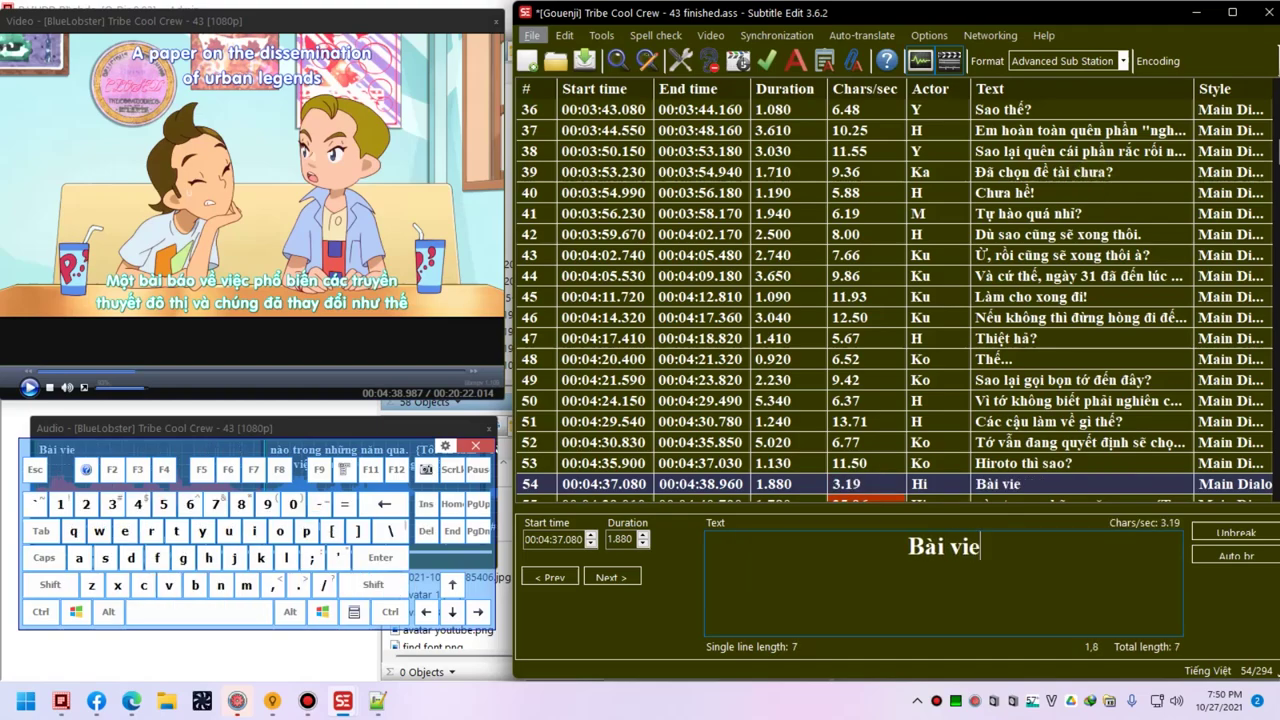
pyautogui.write('truyền')
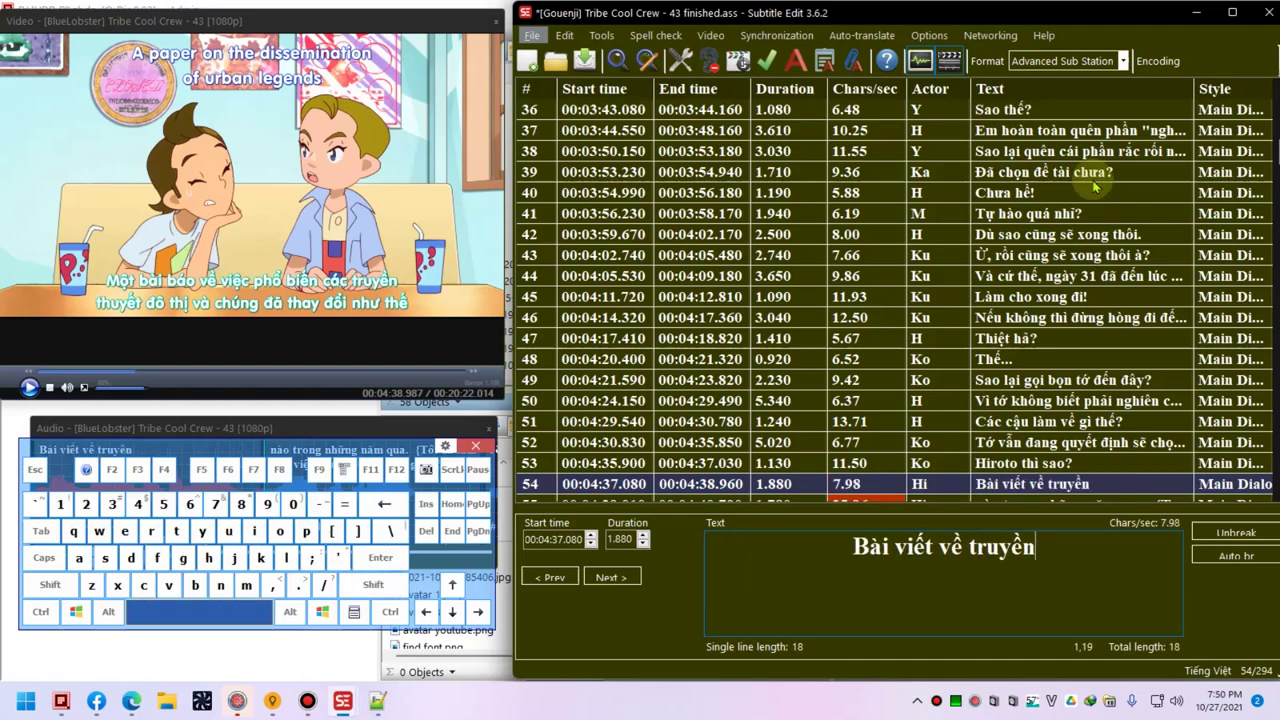
pyautogui.write(' thuyết đô thị')
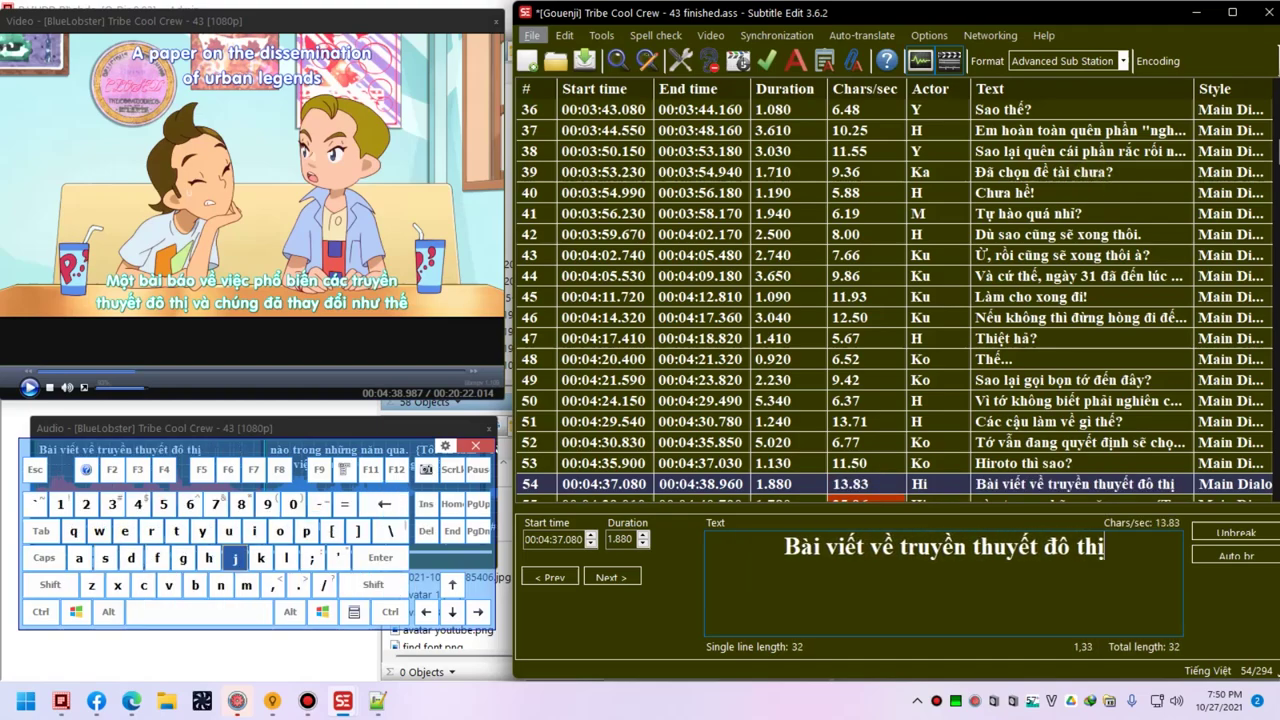
pyautogui.write('...')
pyautogui.hotkey('alt', 'Down')
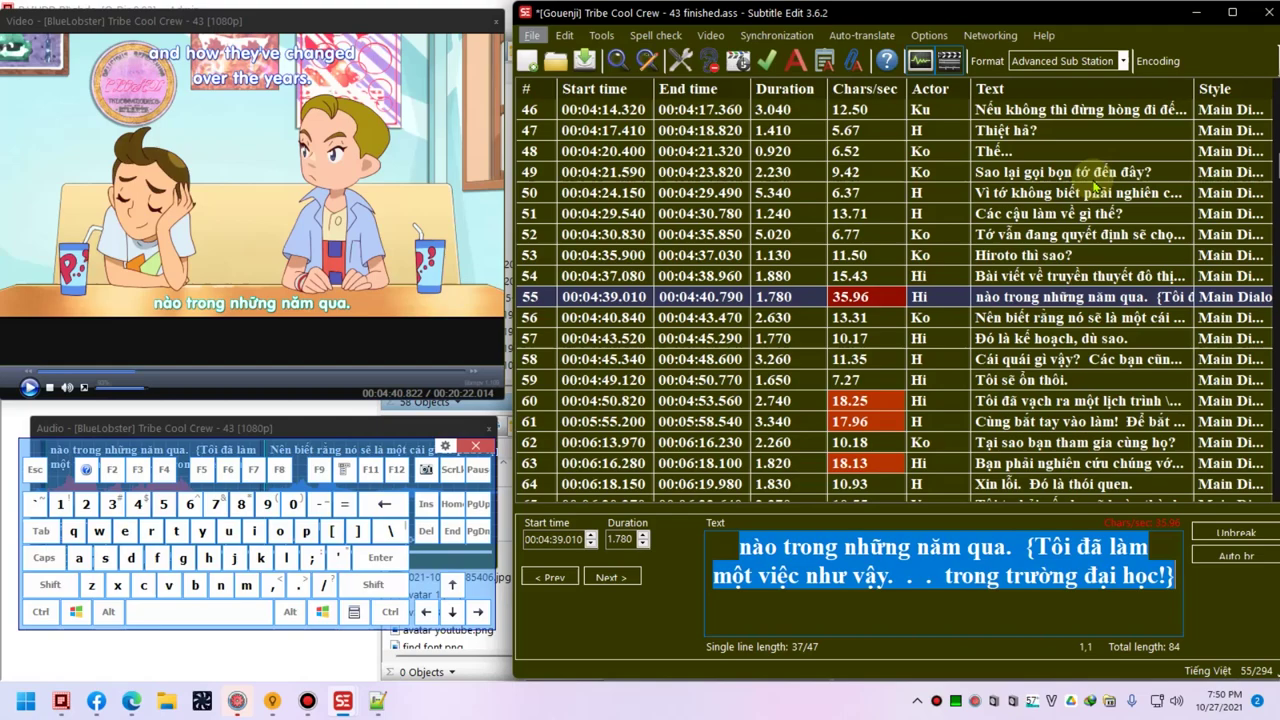
# - Replay lines 54 and 55, replace line 55's text with "đã tam sao thất bản thế nào theo thời đại.", and save the subtitle file
pyautogui.hotkey('alt', 'Up')
pyautogui.hotkey('alt', 'Up')
pyautogui.hotkey('alt', 'Down')
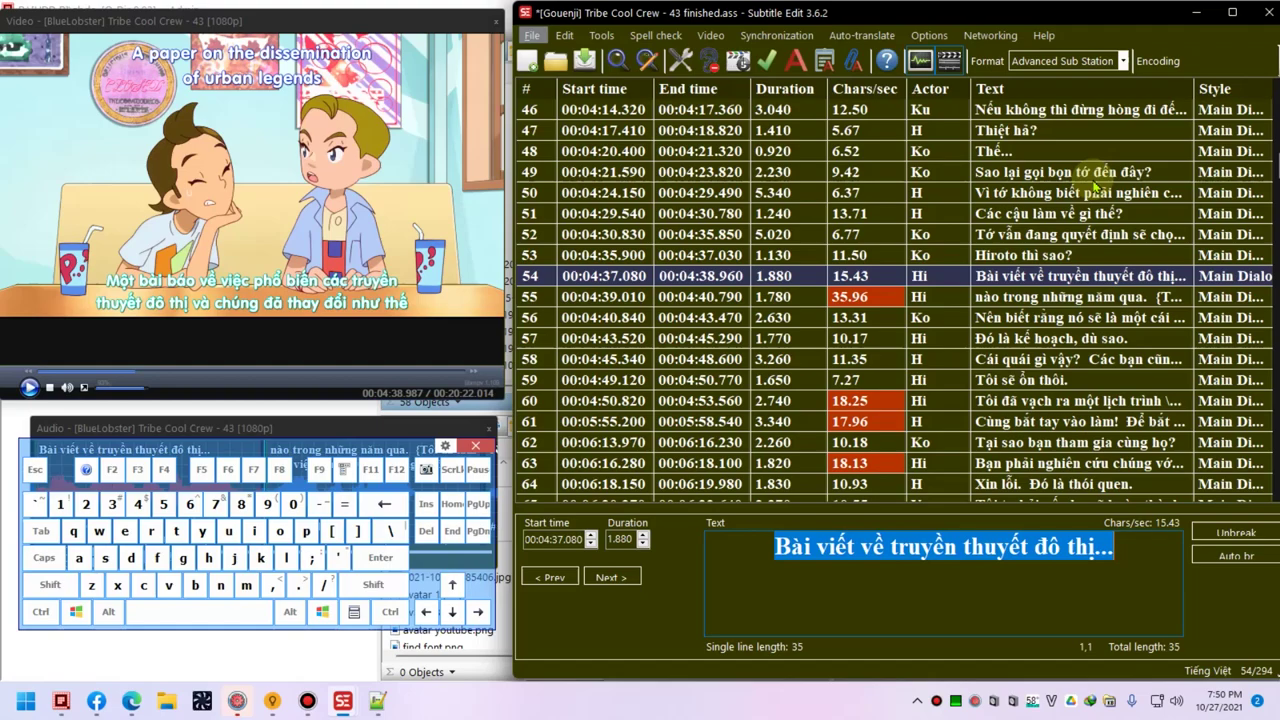
pyautogui.hotkey('alt', 'Down')
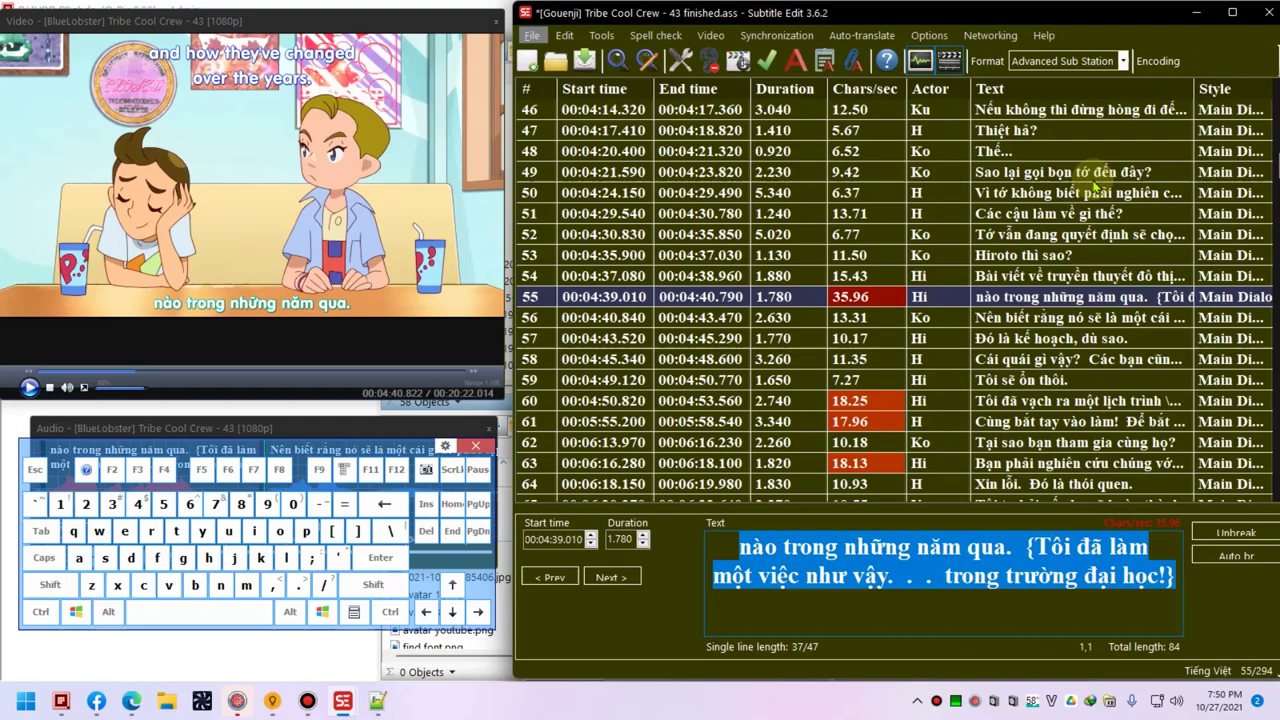
pyautogui.press('shift')
pyautogui.write('đã thay đoổi ra sa')
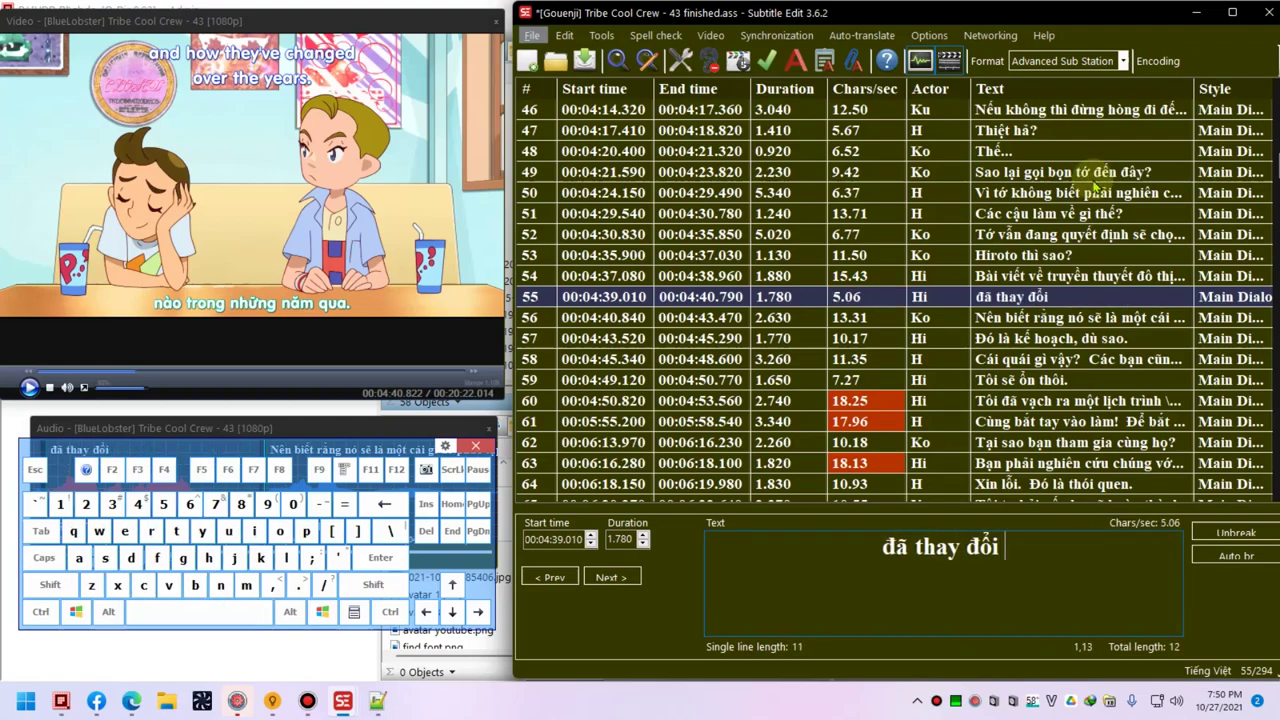
pyautogui.press('BackSpace')
pyautogui.press('BackSpace')
pyautogui.press('BackSpace')
pyautogui.press('BackSpace')
pyautogui.press('BackSpace')
pyautogui.press('BackSpace')
pyautogui.press('BackSpace')
pyautogui.press('BackSpace')
pyautogui.press('BackSpace')
pyautogui.press('BackSpace')
pyautogui.press('BackSpace')
pyautogui.press('BackSpace')
pyautogui.press('BackSpace')
pyautogui.write('am sao thất bản thế nào qua')
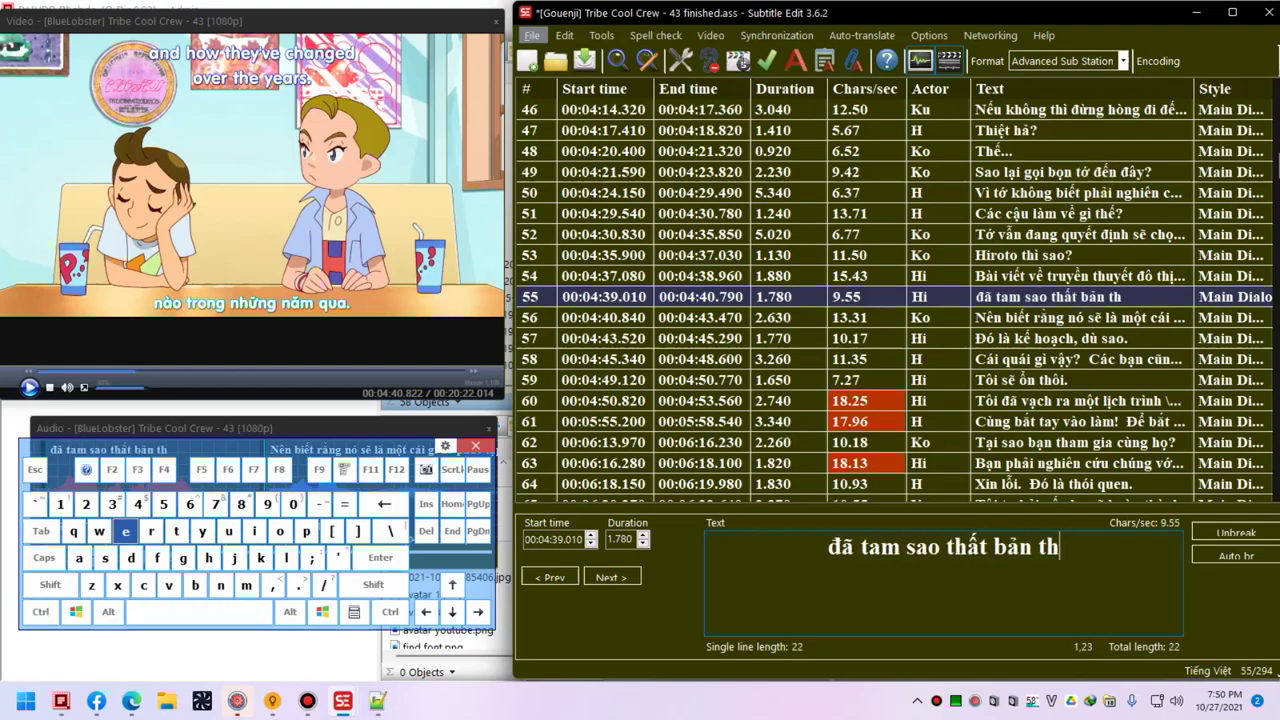
pyautogui.press('BackSpace')
pyautogui.press('BackSpace')
pyautogui.press('BackSpace')
pyautogui.press('BackSpace')
pyautogui.write('theo thời d')
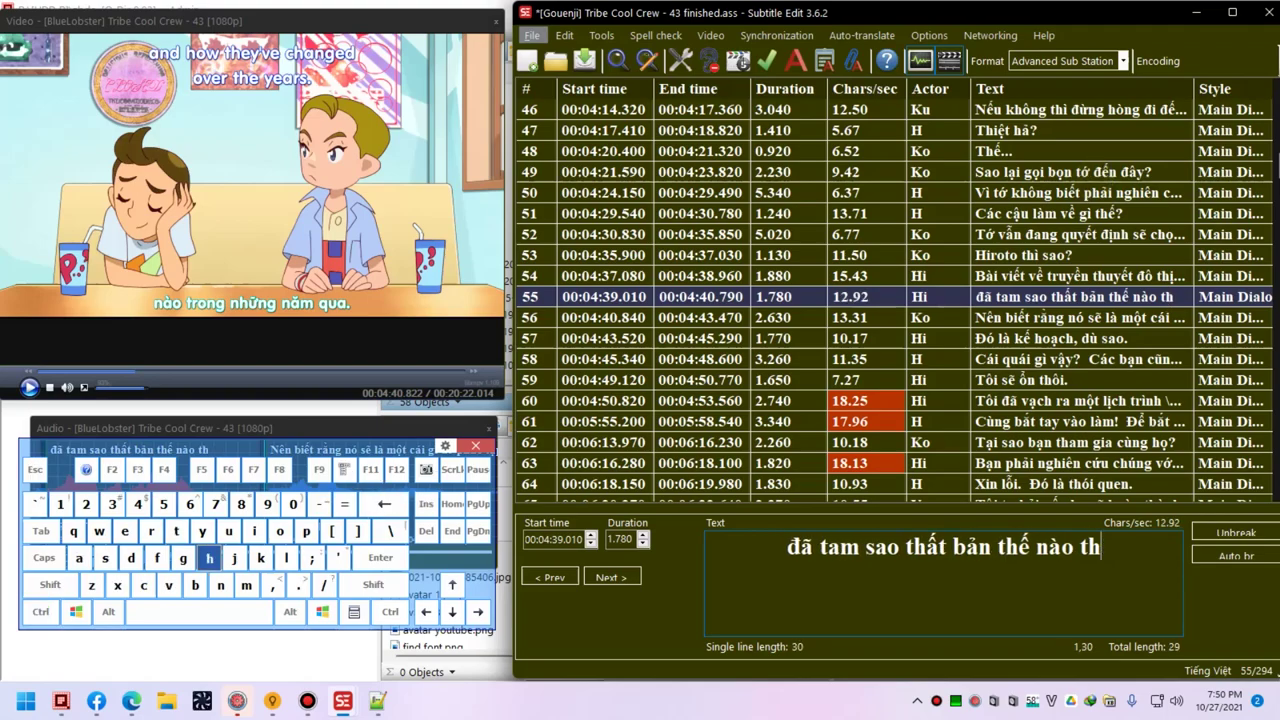
pyautogui.press('BackSpace')
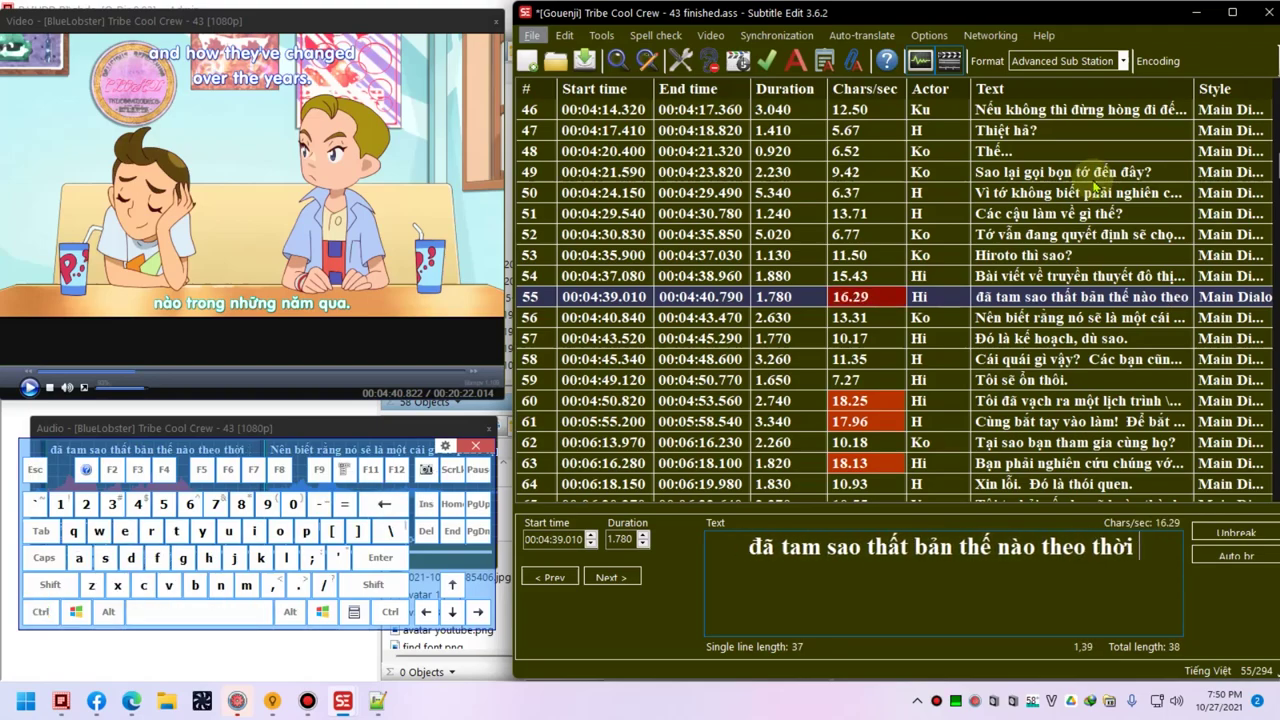
pyautogui.write('đại.')
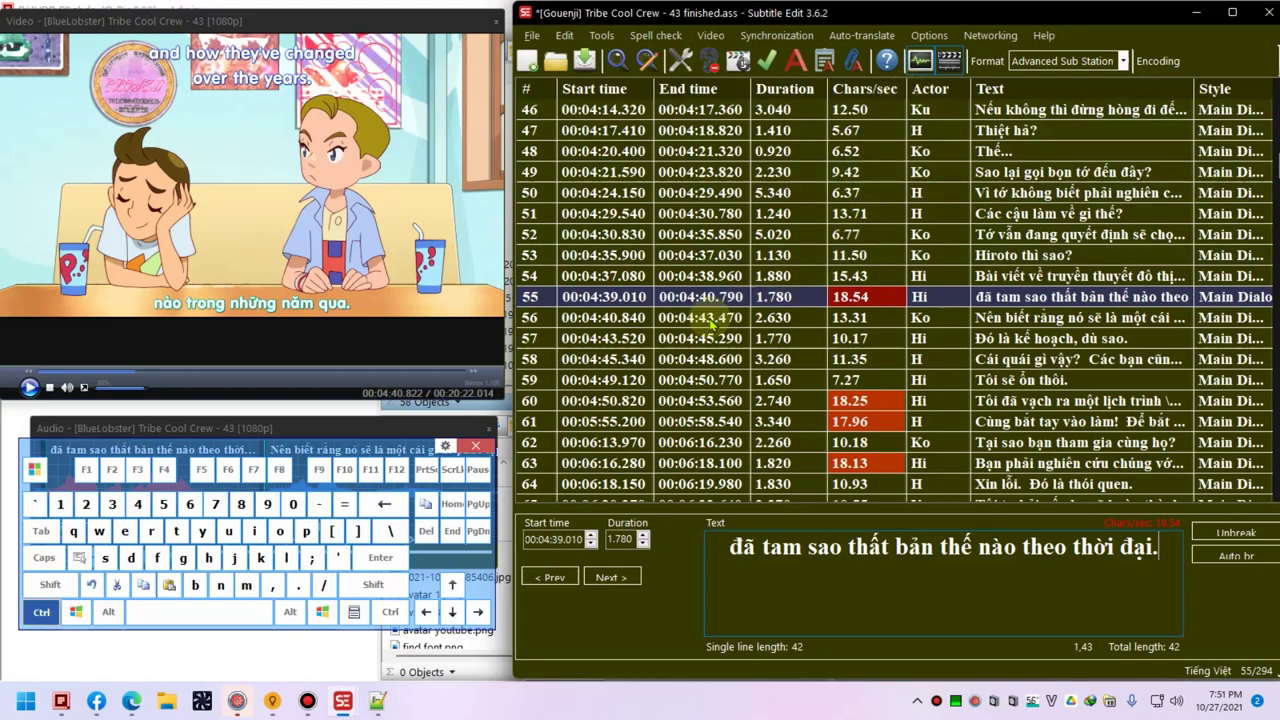
pyautogui.hotkey('ctrl', 's')
# - Uncover the audio waveform by closing the undocked video controls window and the on-screen keyboard
pyautogui.moveTo(422, 452); pyautogui.dragTo(455, 569)
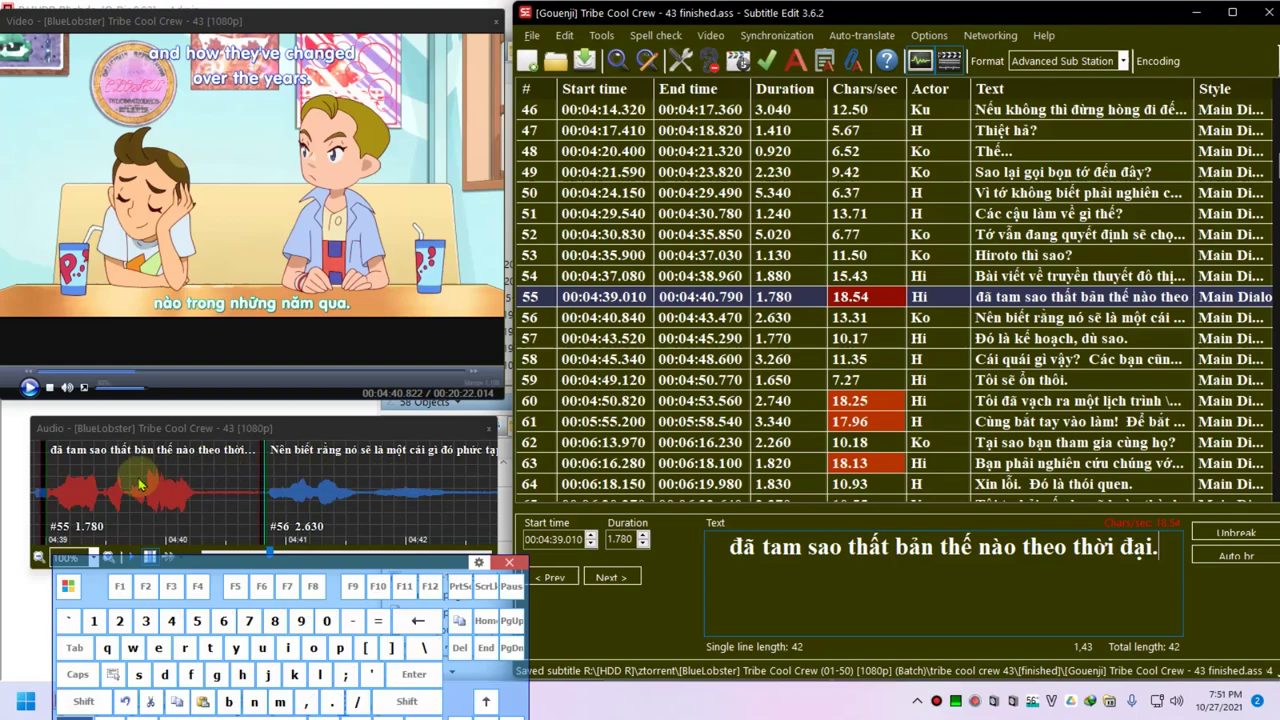
pyautogui.click(175, 566)
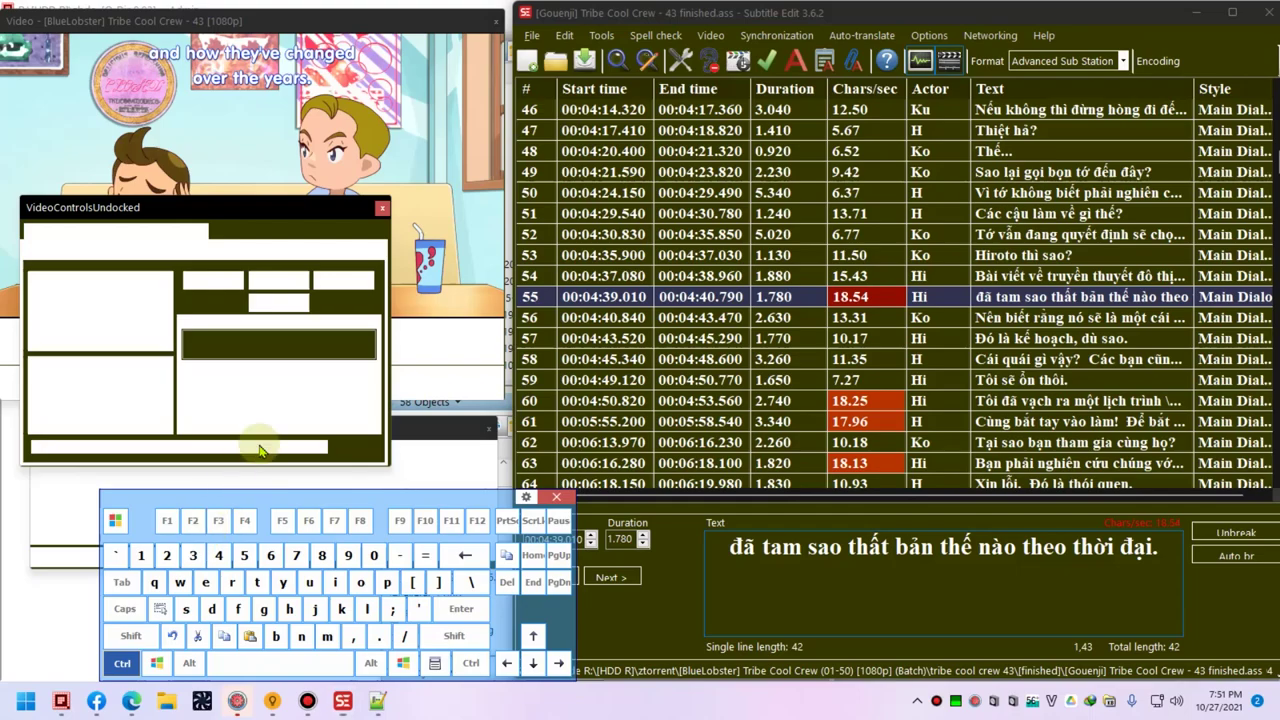
pyautogui.click(381, 210)
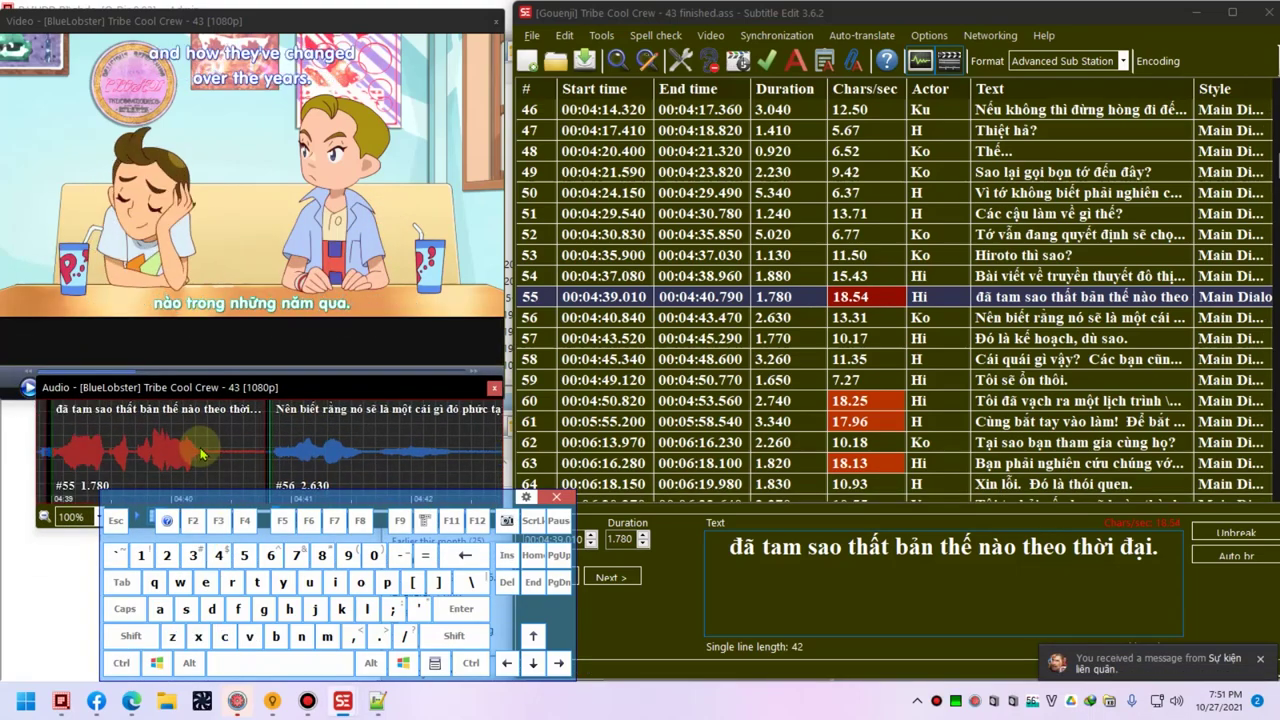
pyautogui.scroll(4, 268, 438)
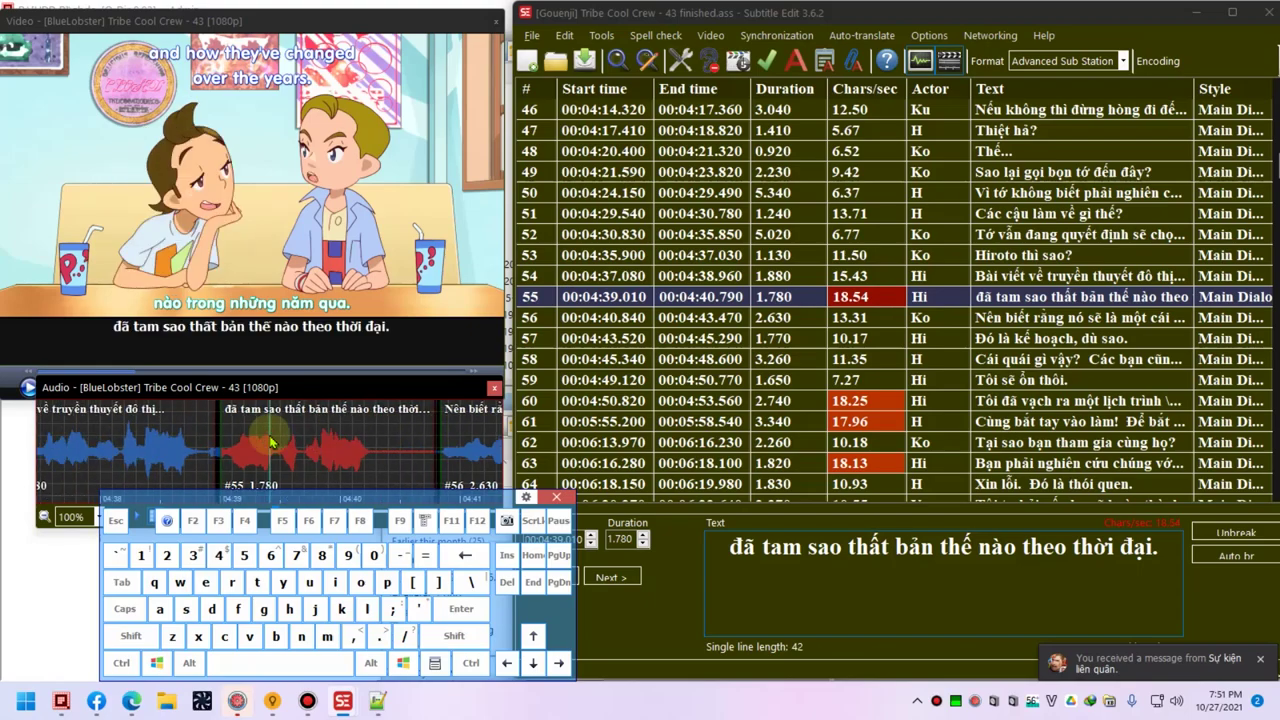
pyautogui.click(784, 297)
pyautogui.click(556, 497)
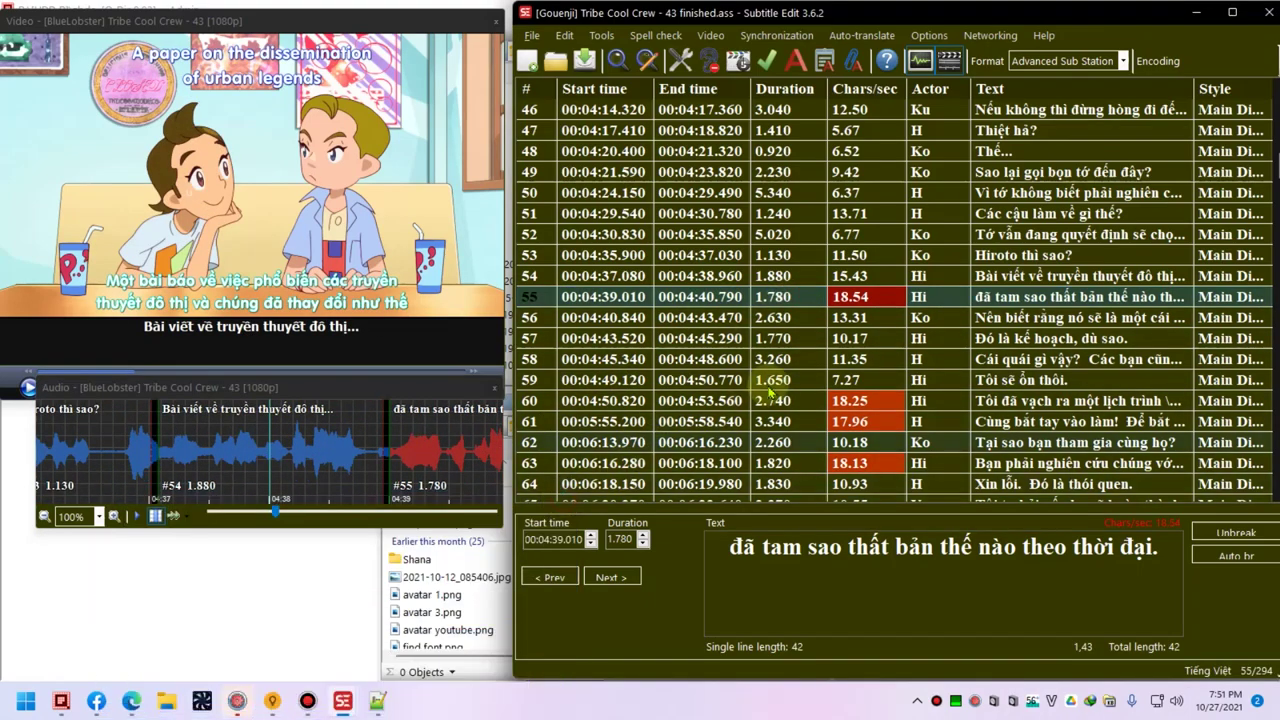
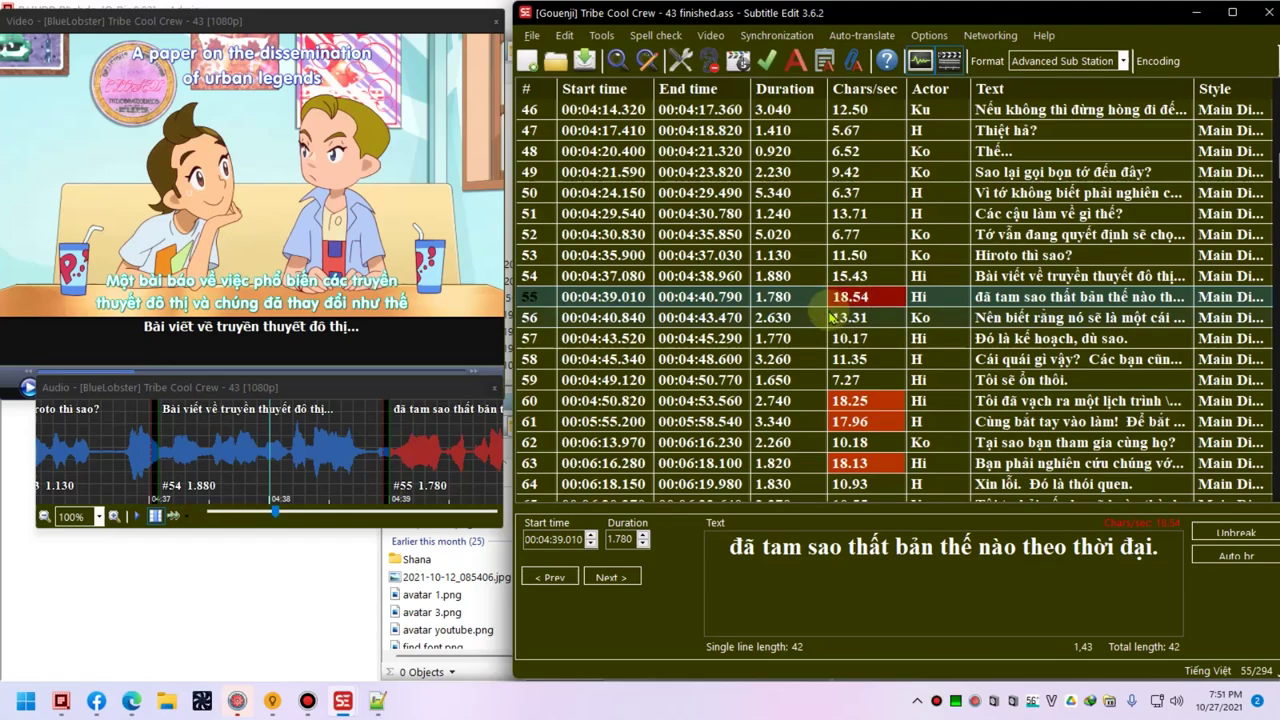
# - Extend subtitle line 55's duration to 2.080 seconds
pyautogui.click(841, 319)
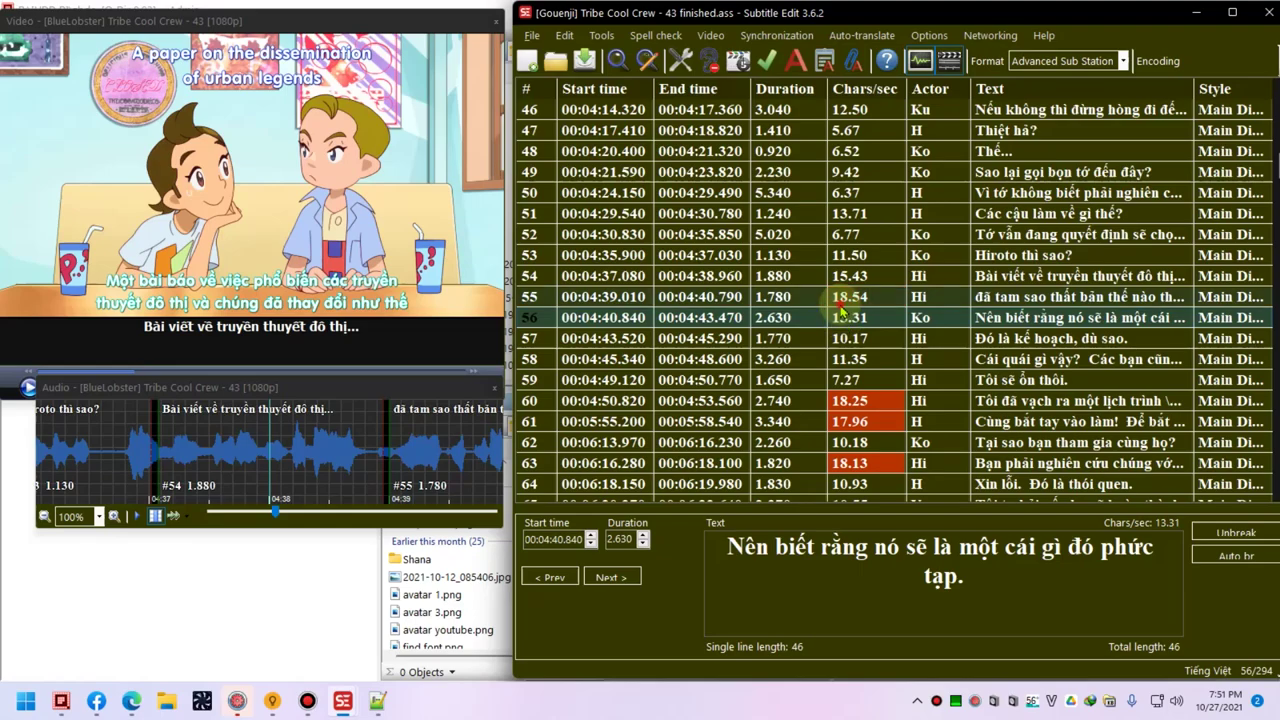
pyautogui.click(840, 297)
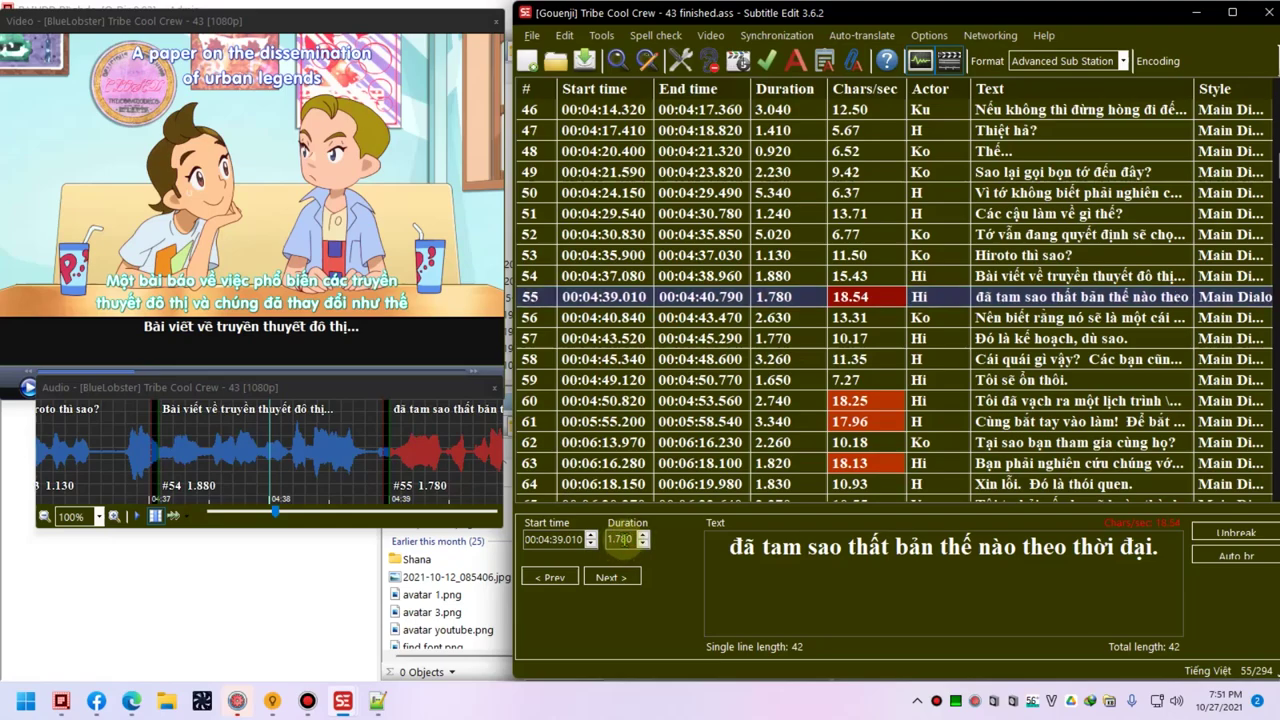
pyautogui.press('ctrl+super+o')
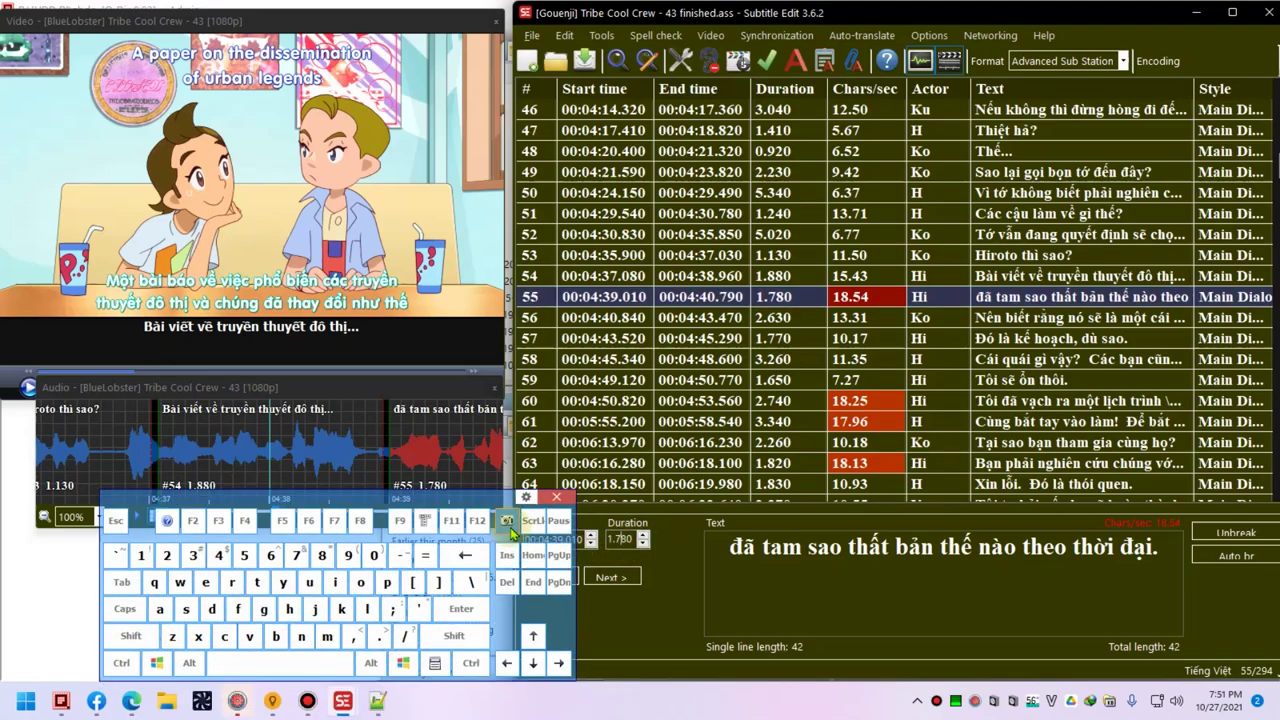
pyautogui.moveTo(493, 508); pyautogui.dragTo(420, 508)
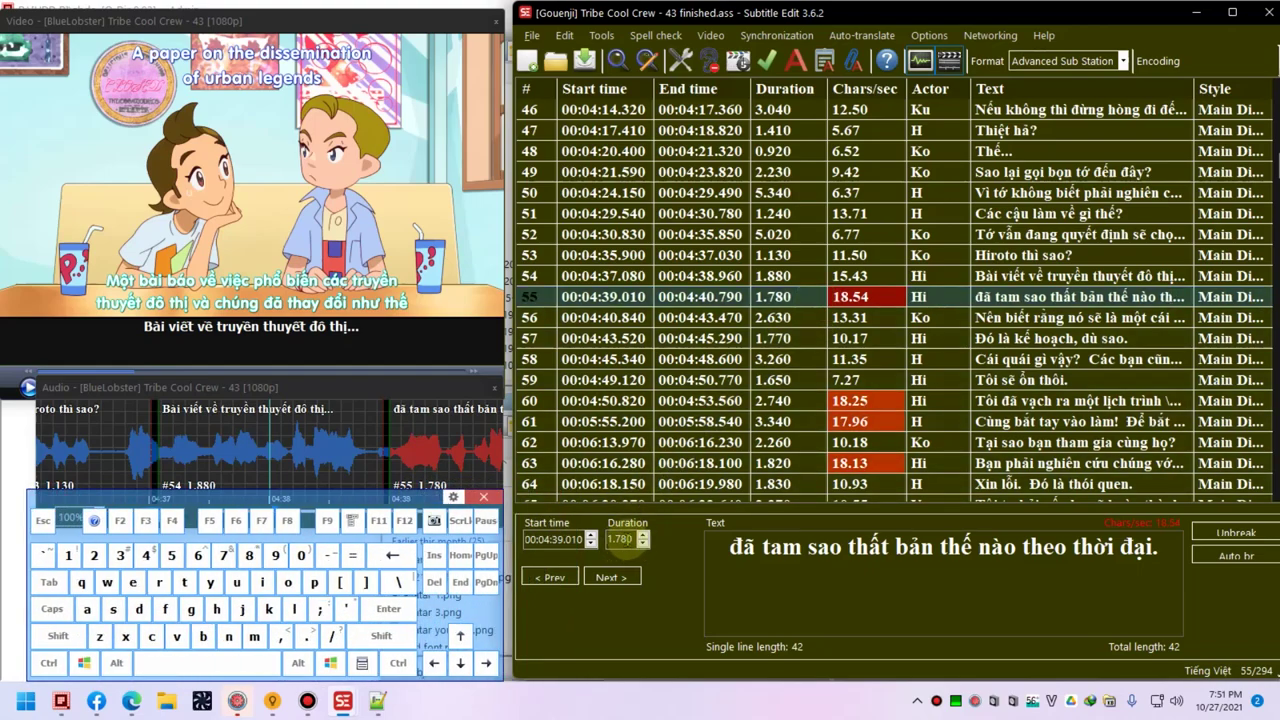
pyautogui.scroll(3, 621, 539)
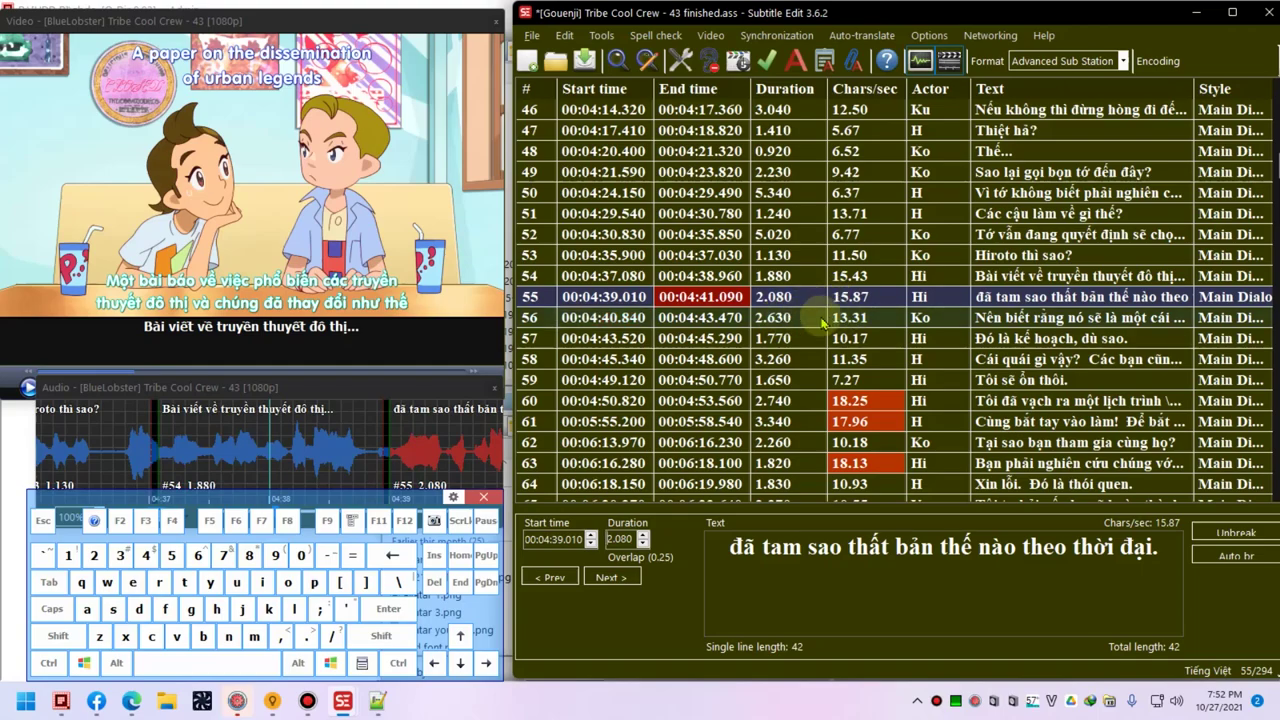
# - Set subtitle line 56's start time to 00:04:41.140 and its duration to 2.330 seconds
pyautogui.click(700, 318)
pyautogui.click(569, 540)
pyautogui.press('Up')
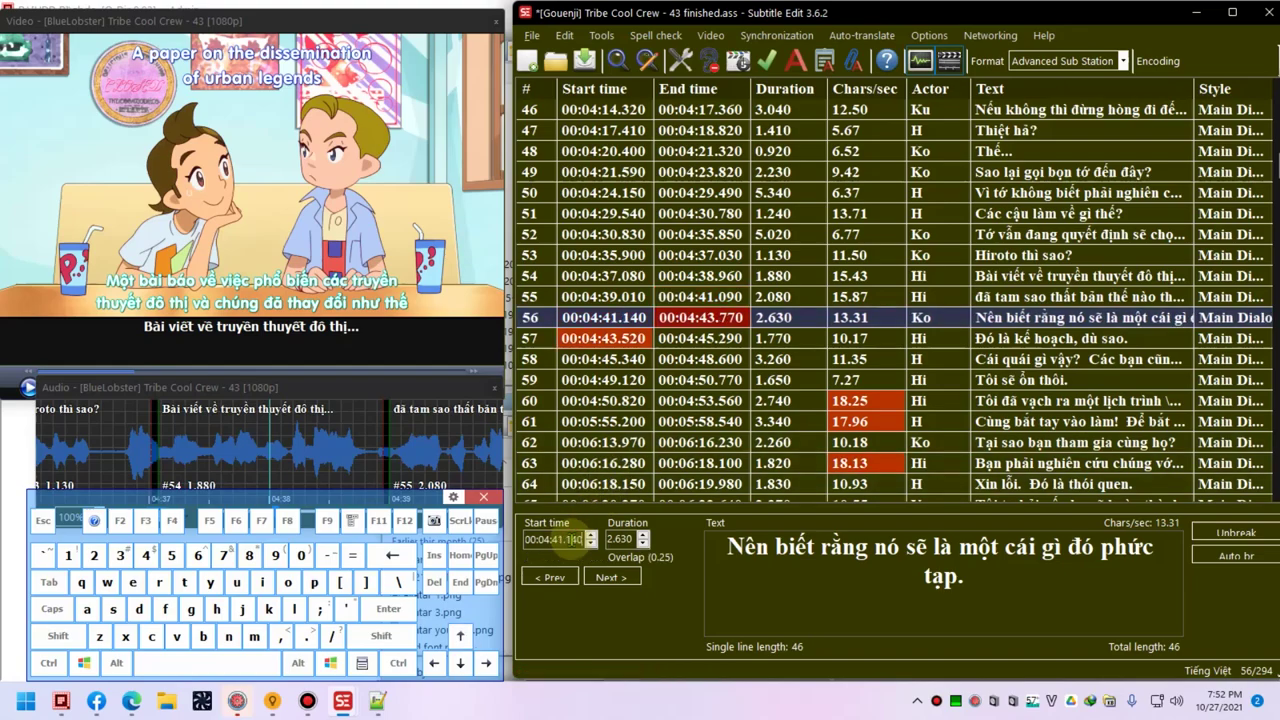
pyautogui.click(632, 540)
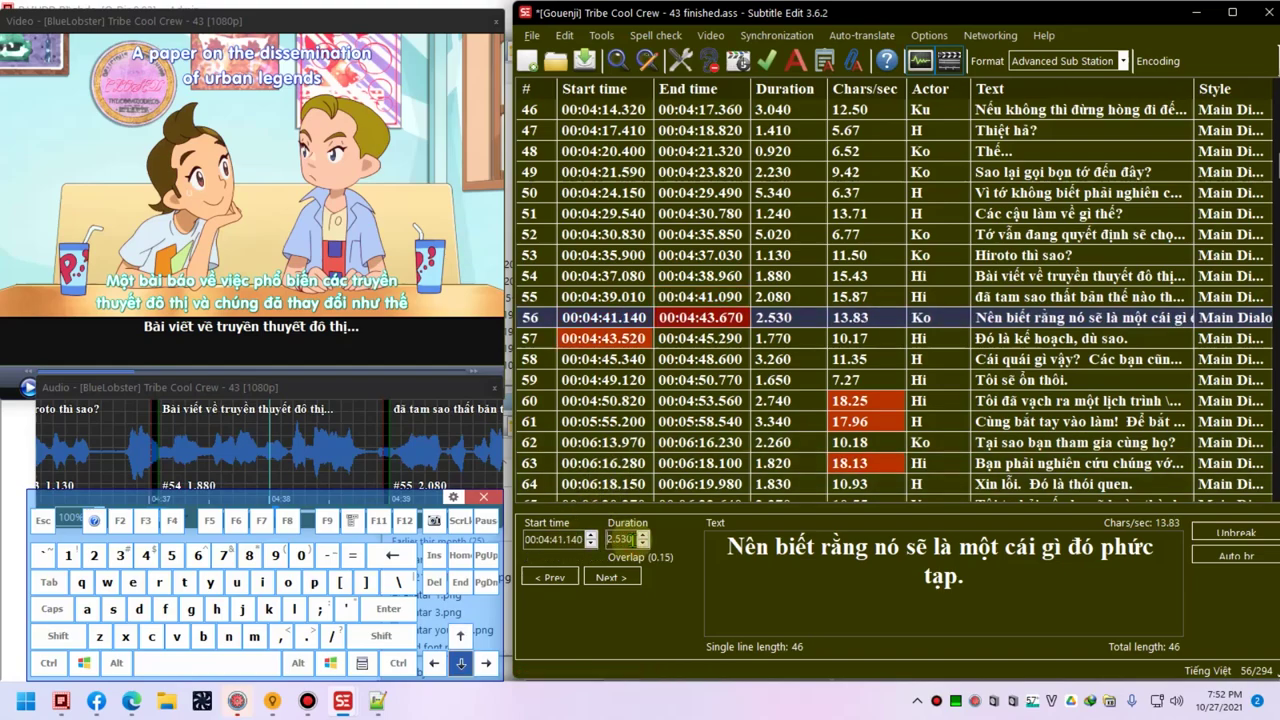
pyautogui.press('Down')
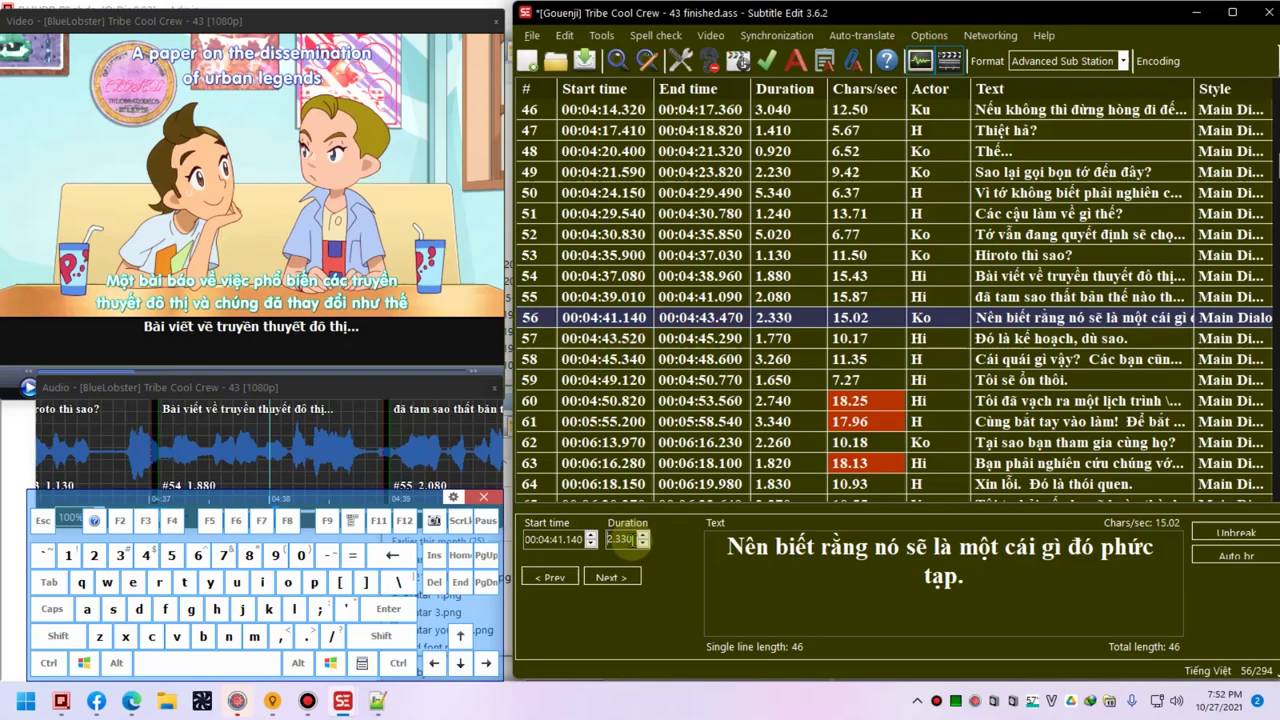
# - Play the video from line 54 to check the retimed lines 55 and 56, and save the subtitle file
pyautogui.click(728, 303)
pyautogui.click(731, 318)
pyautogui.click(736, 298)
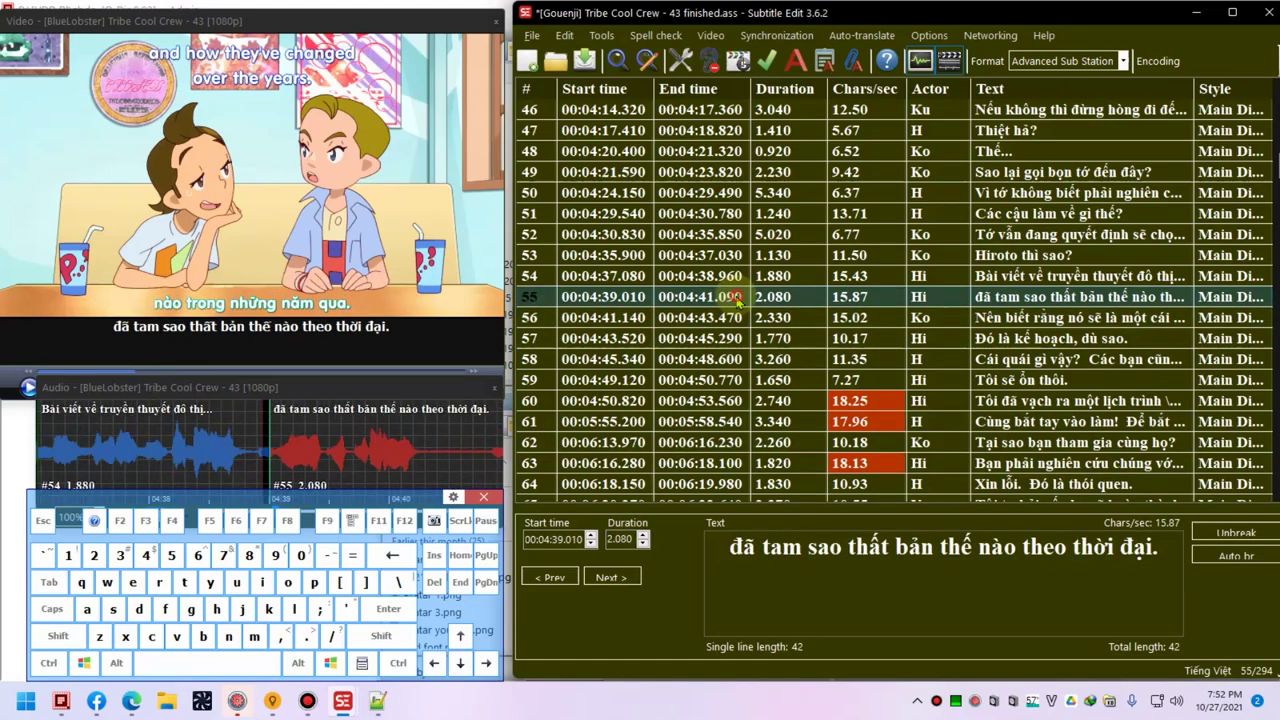
pyautogui.click(800, 280)
pyautogui.hotkey('ctrl', 'space')
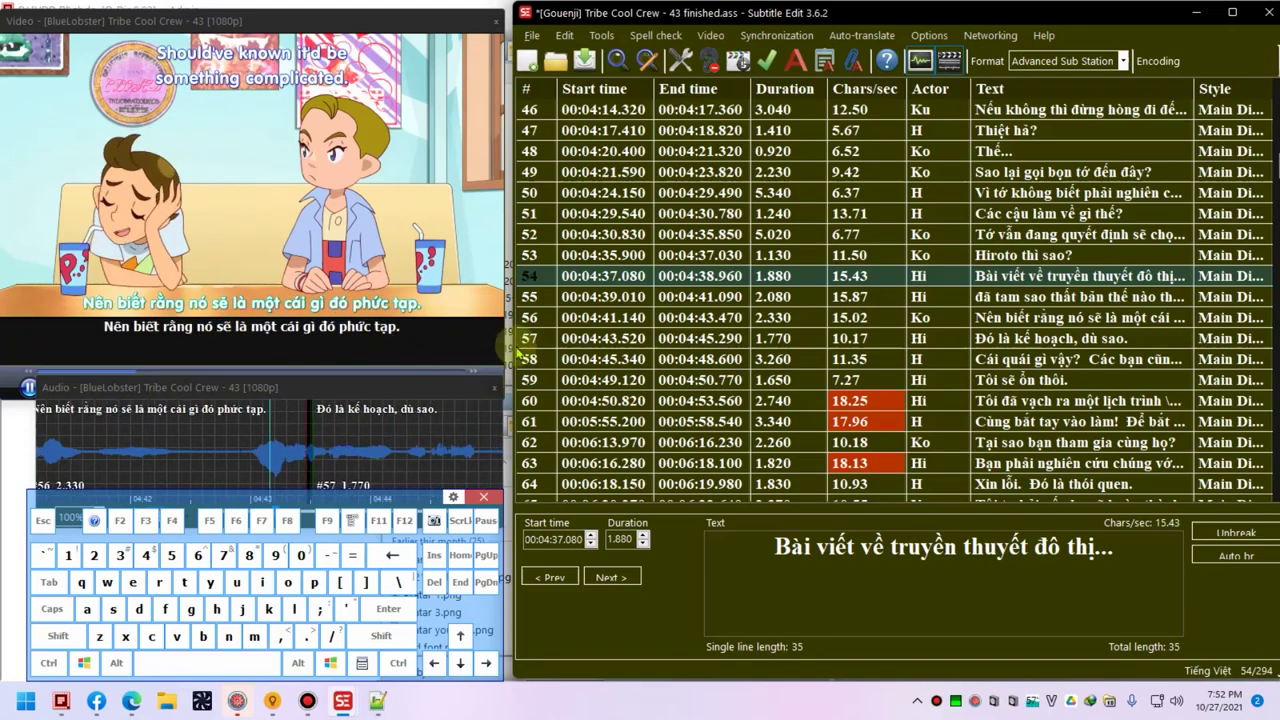
pyautogui.click(760, 284)
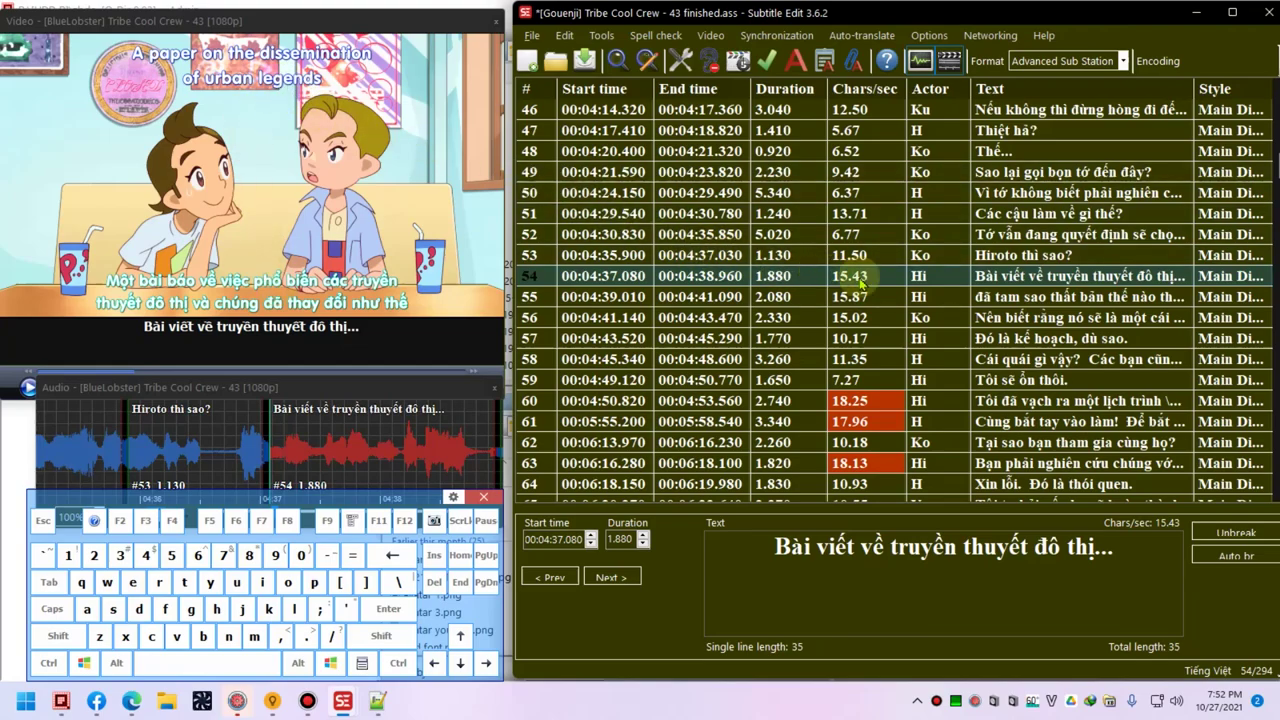
pyautogui.hotkey('ctrl', 's')
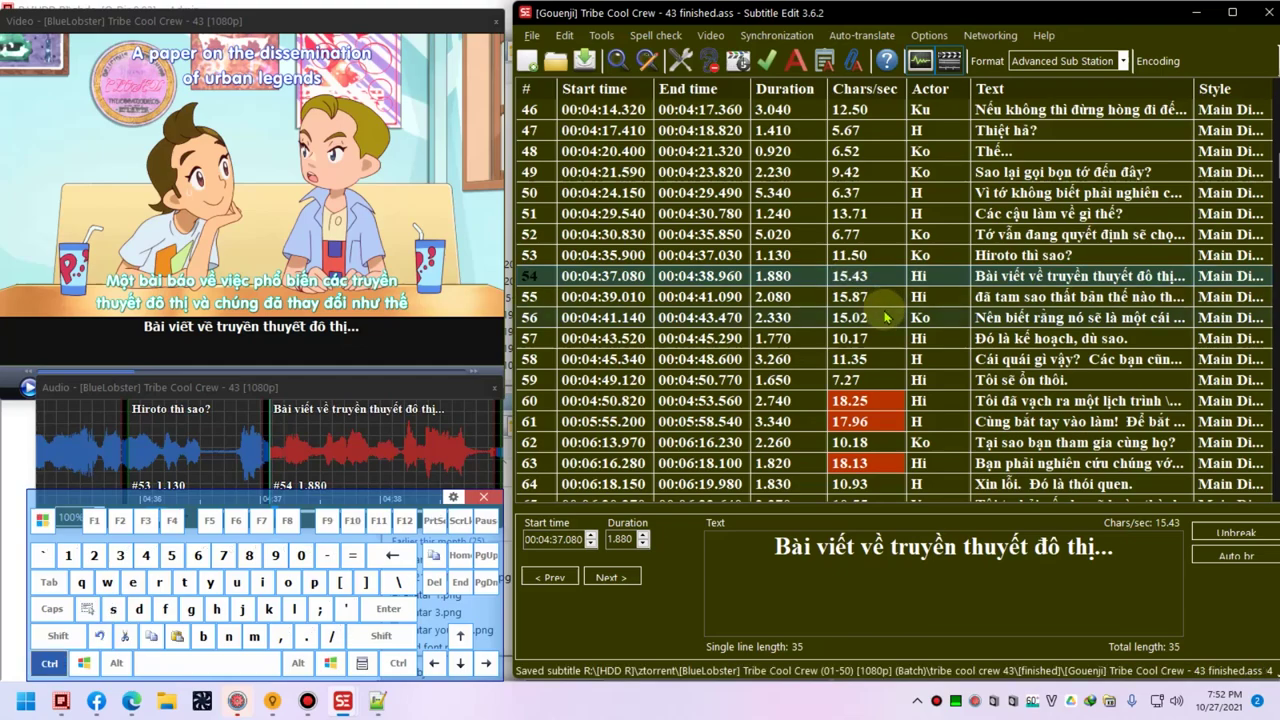
# - Replay line 56, replace its text with "Đúng là Hiroto có khác, phức tạp thật." and move on to line 57
pyautogui.click(886, 318)
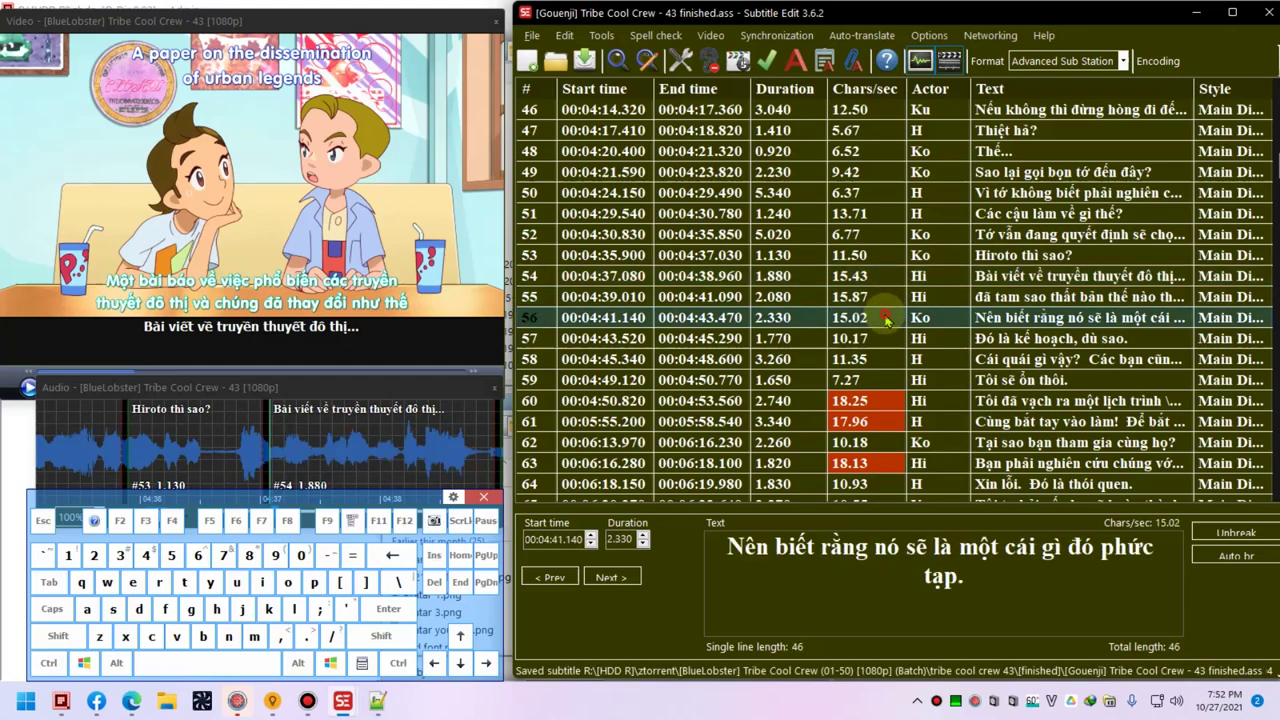
pyautogui.click(988, 588)
pyautogui.hotkey('ctrl', 'space')
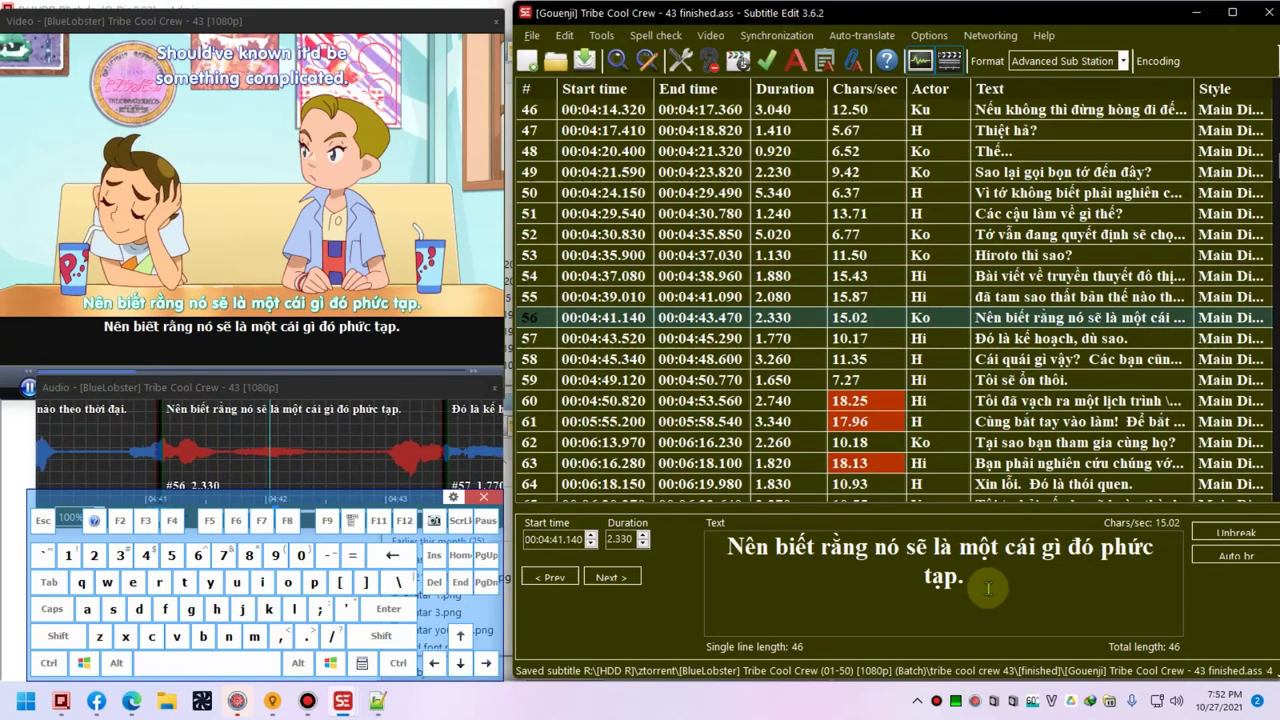
pyautogui.hotkey('ctrl', 'a')
pyautogui.write('Đúng là ')
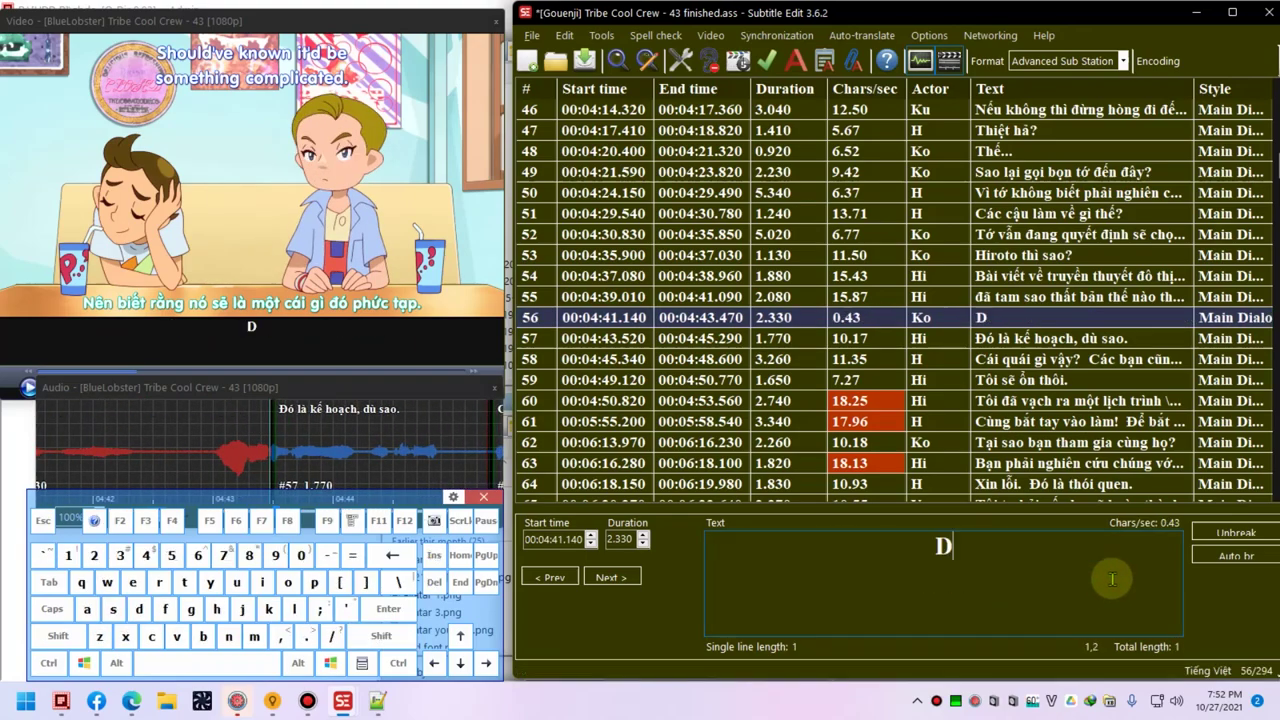
pyautogui.write('Hiroto')
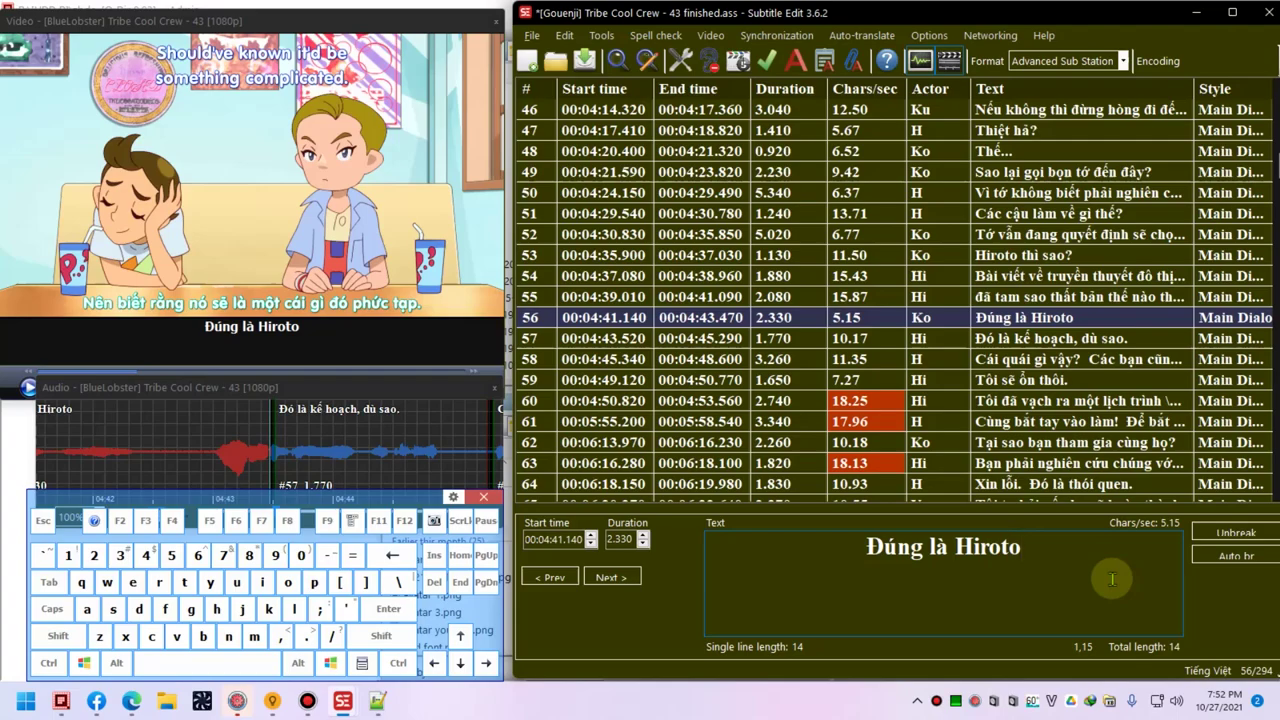
pyautogui.press('capslock')
pyautogui.write('có khác, phức tạp thật.')
pyautogui.press('capslock')
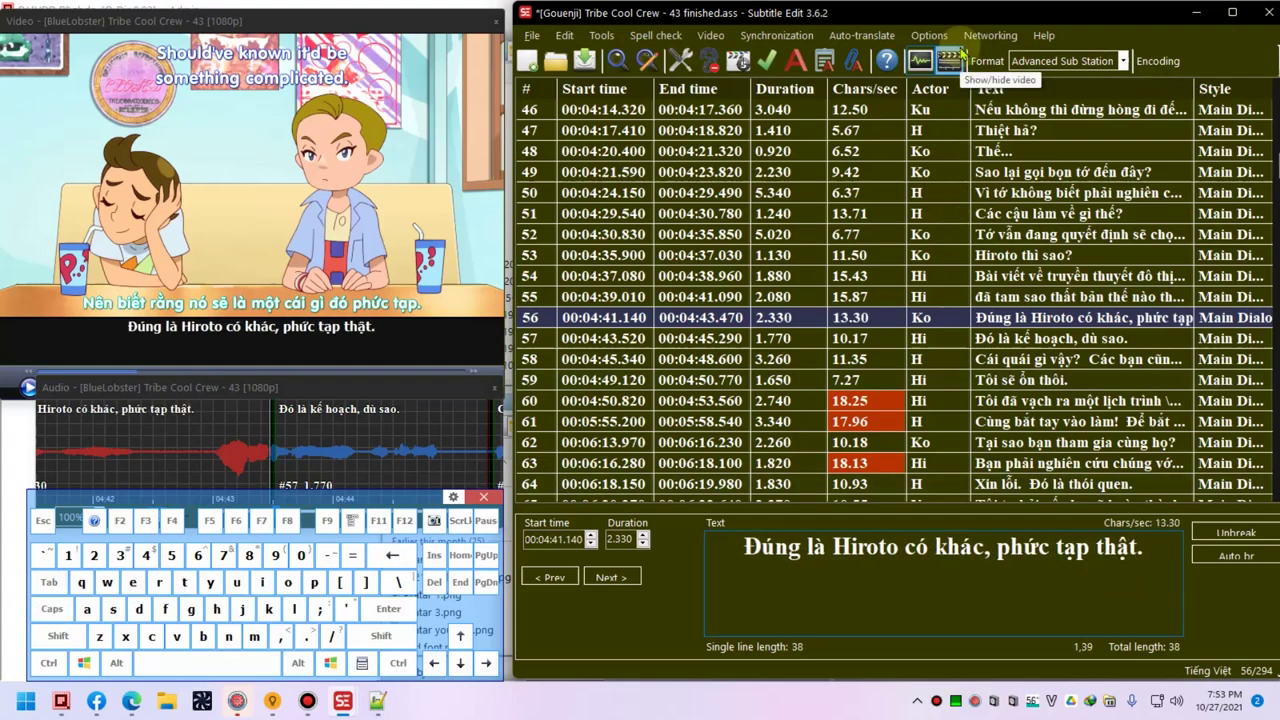
pyautogui.hotkey('ctrl', 'space')
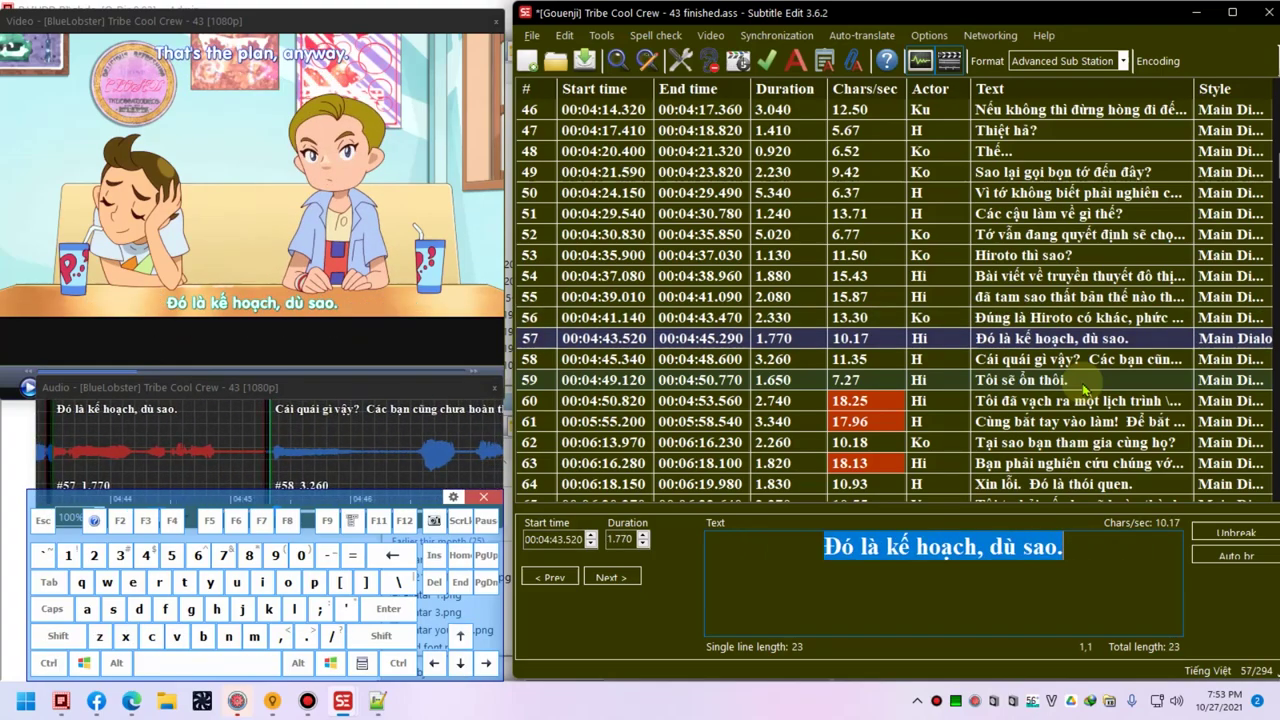
# - Replace subtitle line 57's text with "Kế hoạch là thế." and move on to line 58
pyautogui.write('Kế hoa')
pyautogui.write('ch là thế đấy')
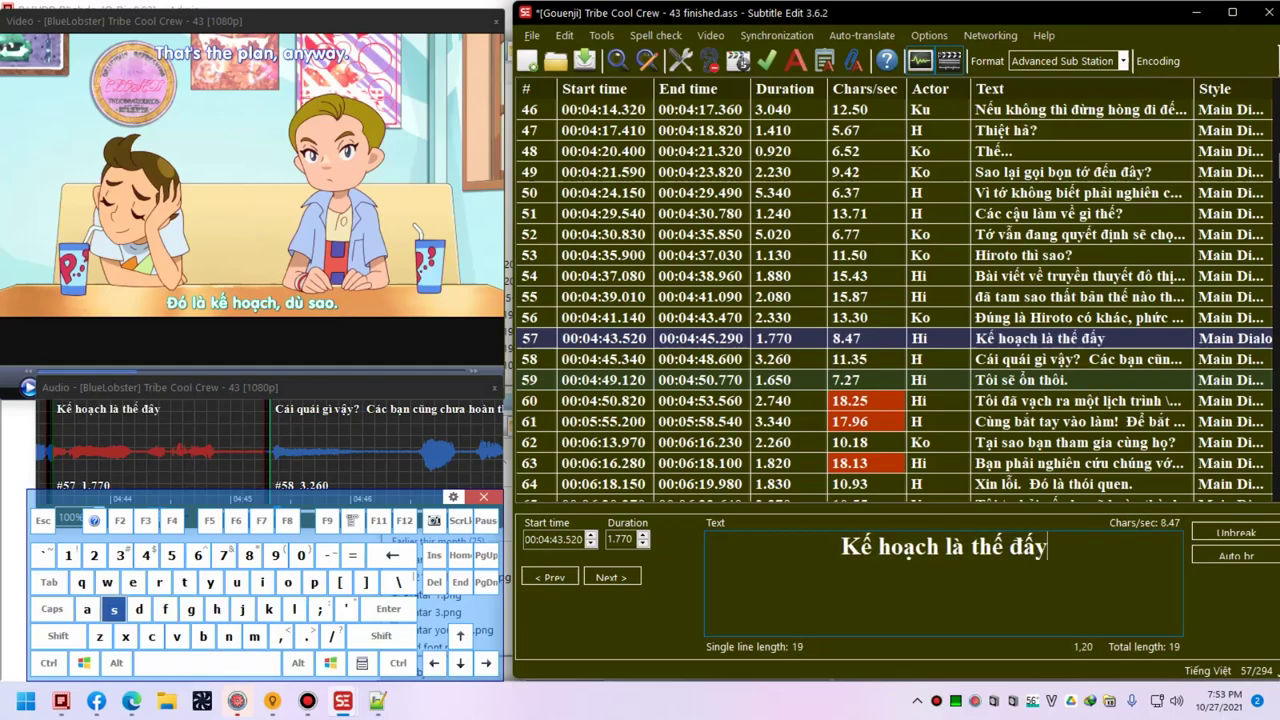
pyautogui.write('.')
pyautogui.hotkey('ctrl', 'shift', 'Left')
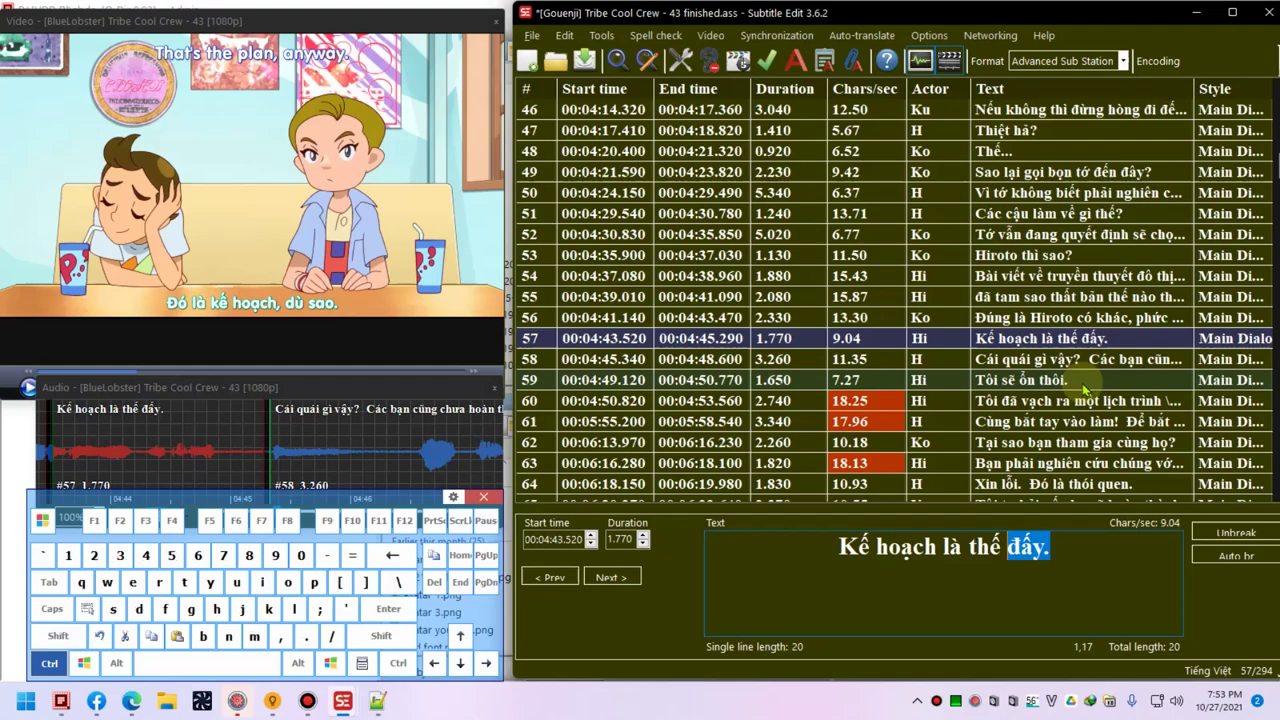
pyautogui.press('BackSpace')
pyautogui.press('BackSpace')
pyautogui.write('.')
pyautogui.hotkey('alt', 'Down')
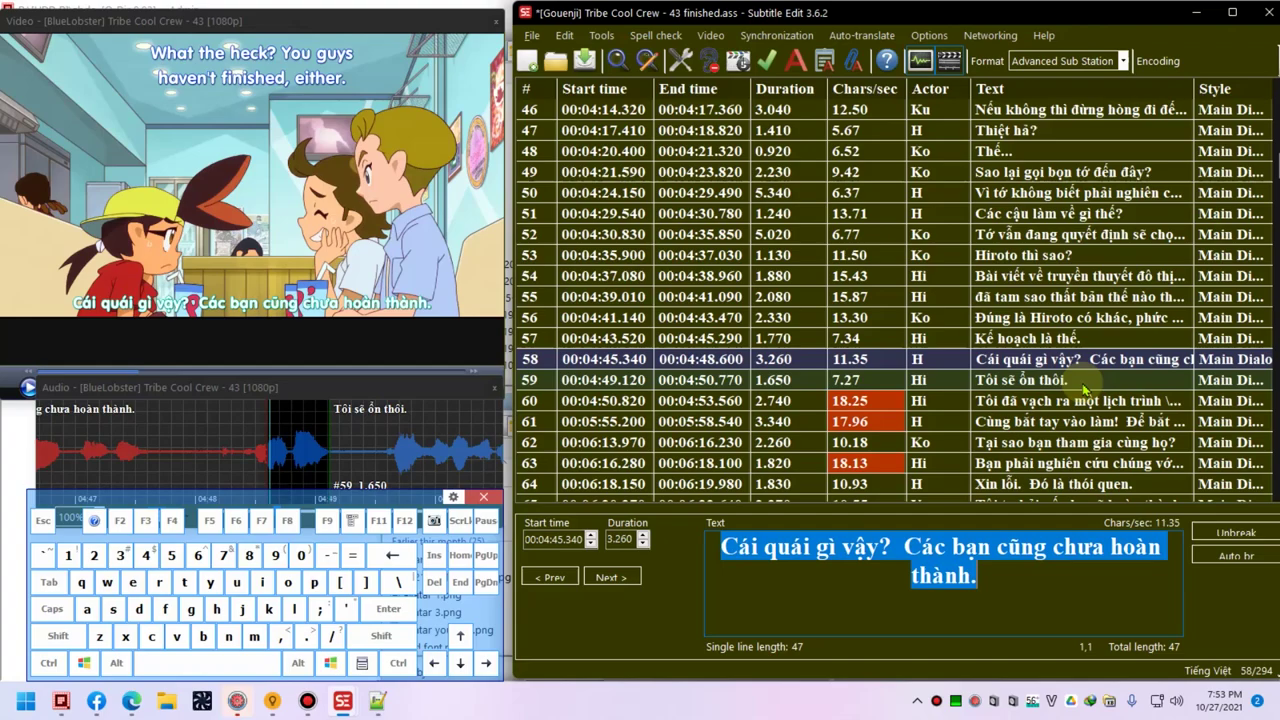
# - Replace subtitle line 58's text with "Gì chứ? Hai cậu vẫn chưa xong sao?" and move on to line 59
pyautogui.write('Gì chứ? Hai cậu vẫn chưa xong sao?')
pyautogui.hotkey('ctrl', 'Down')
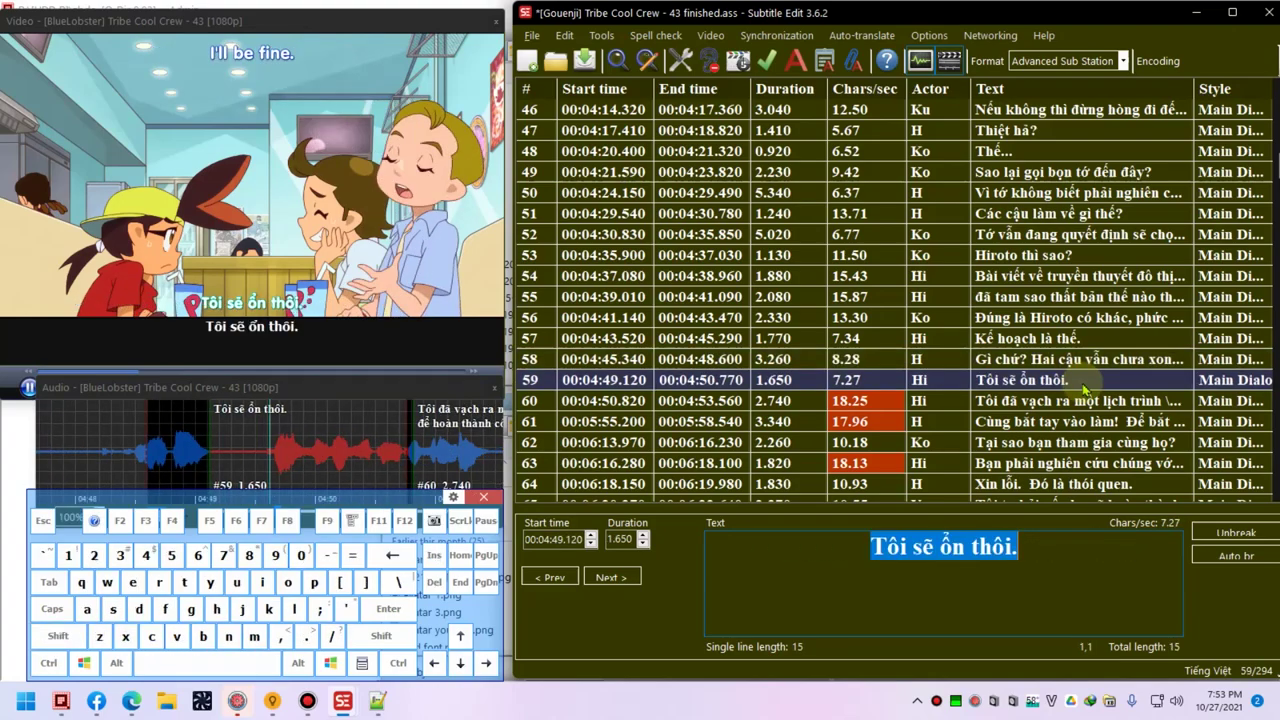
# - Replace subtitle line 59's text with "Tớ thì không sao." and move on to line 60
pyautogui.write('Tớ thì không sao>')
pyautogui.press('BackSpace')
pyautogui.write('.')
pyautogui.hotkey('ctrl', 'Down')
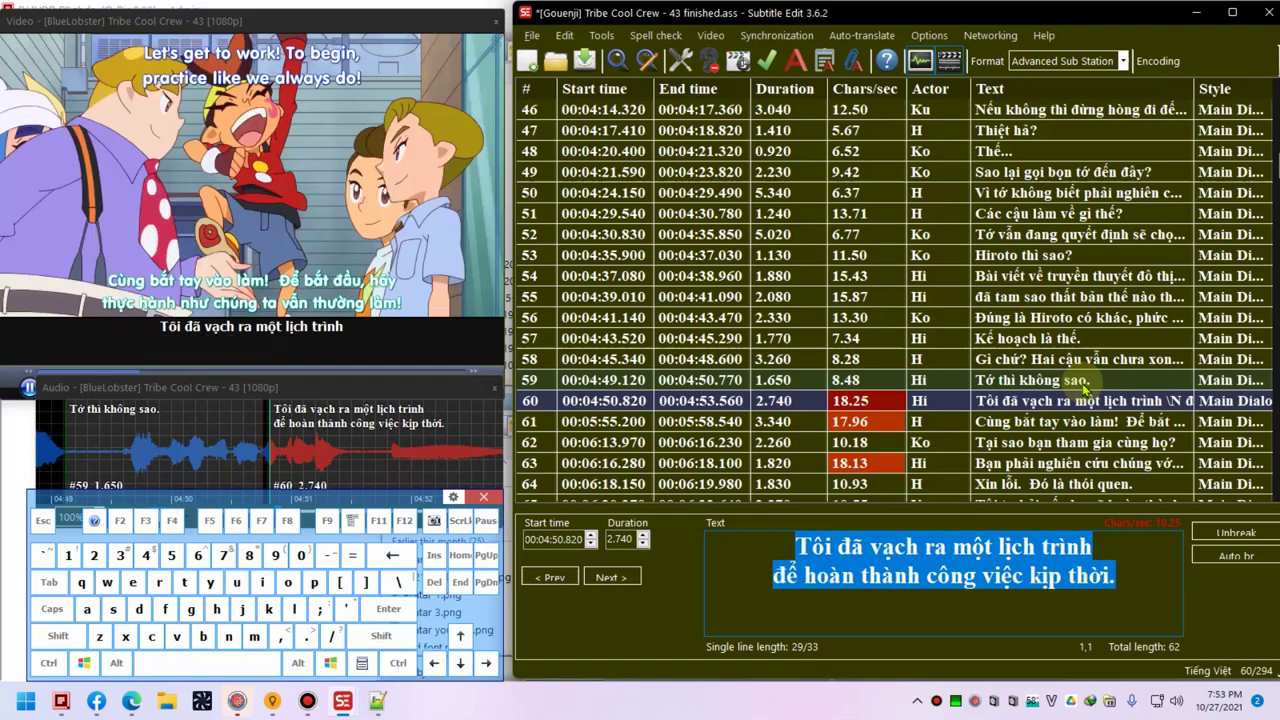
# - Replay lines 59 and 60 to compare their text and timing with the video
pyautogui.hotkey('ctrl', 'space')
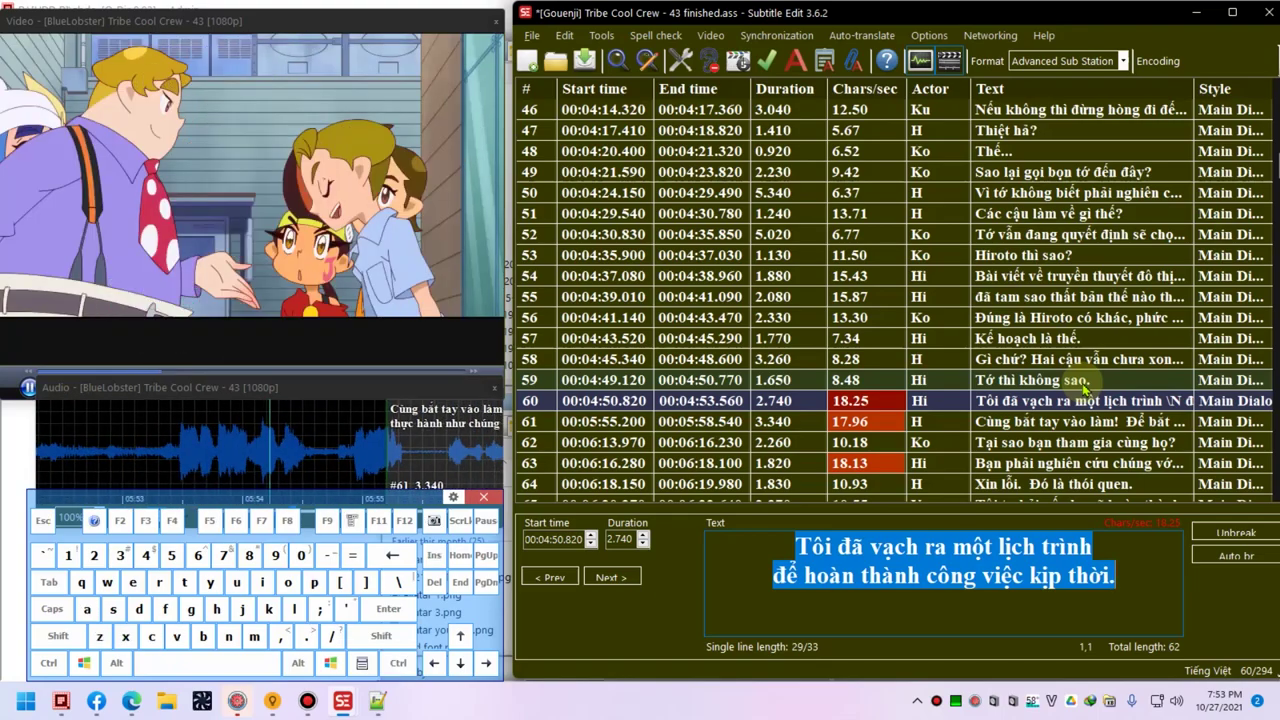
pyautogui.hotkey('alt', 'Up')
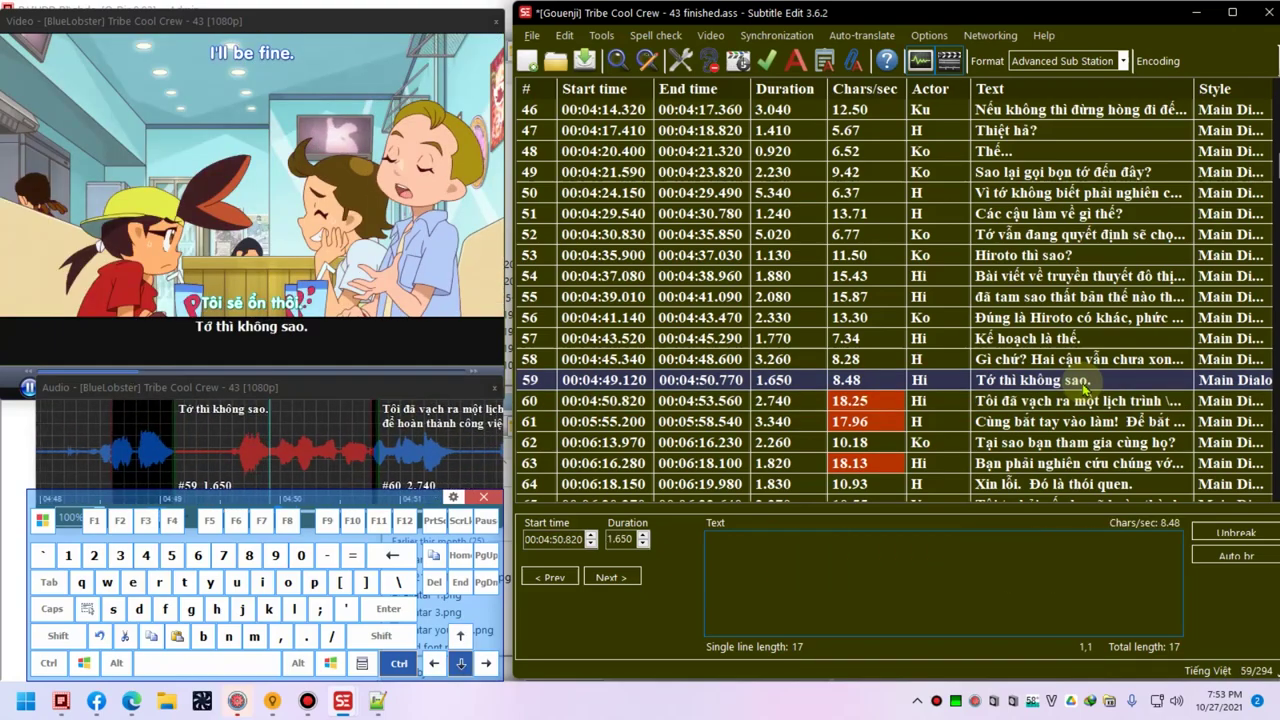
pyautogui.hotkey('alt', 'Down')
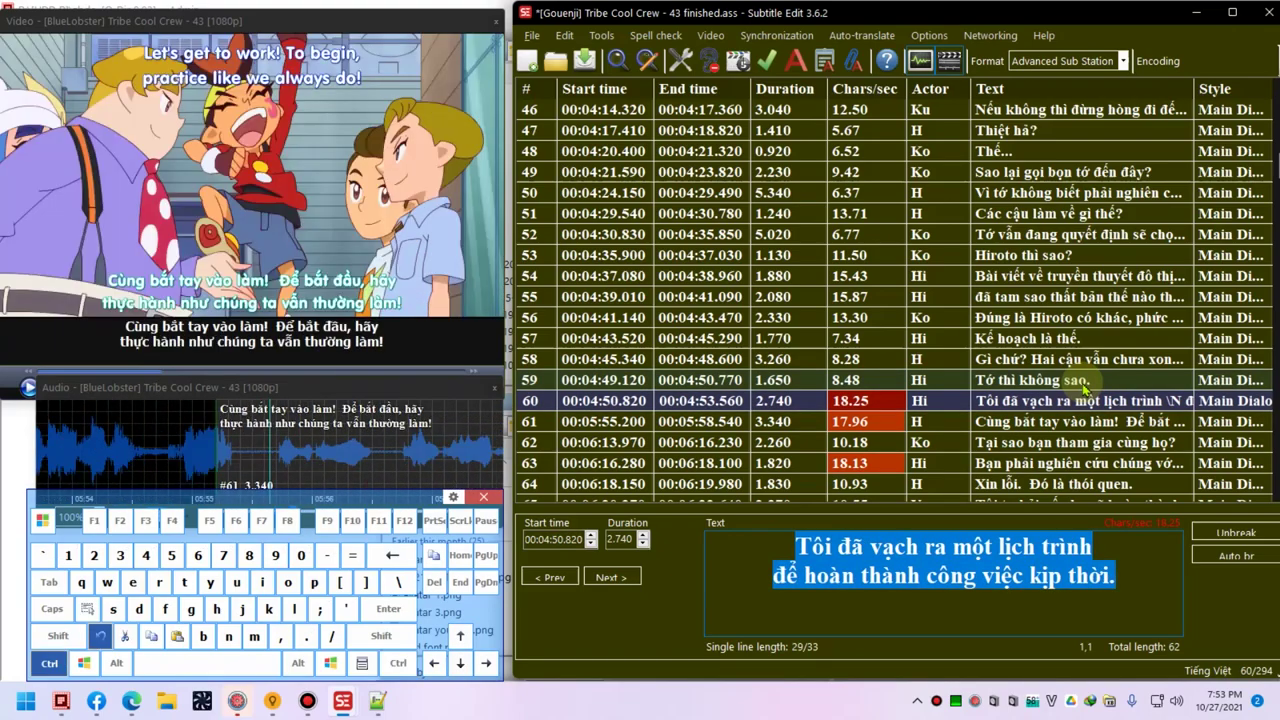
pyautogui.scroll(-3, 1085, 388)
pyautogui.hotkey('ctrl', 's')
pyautogui.hotkey('ctrl', 'y')
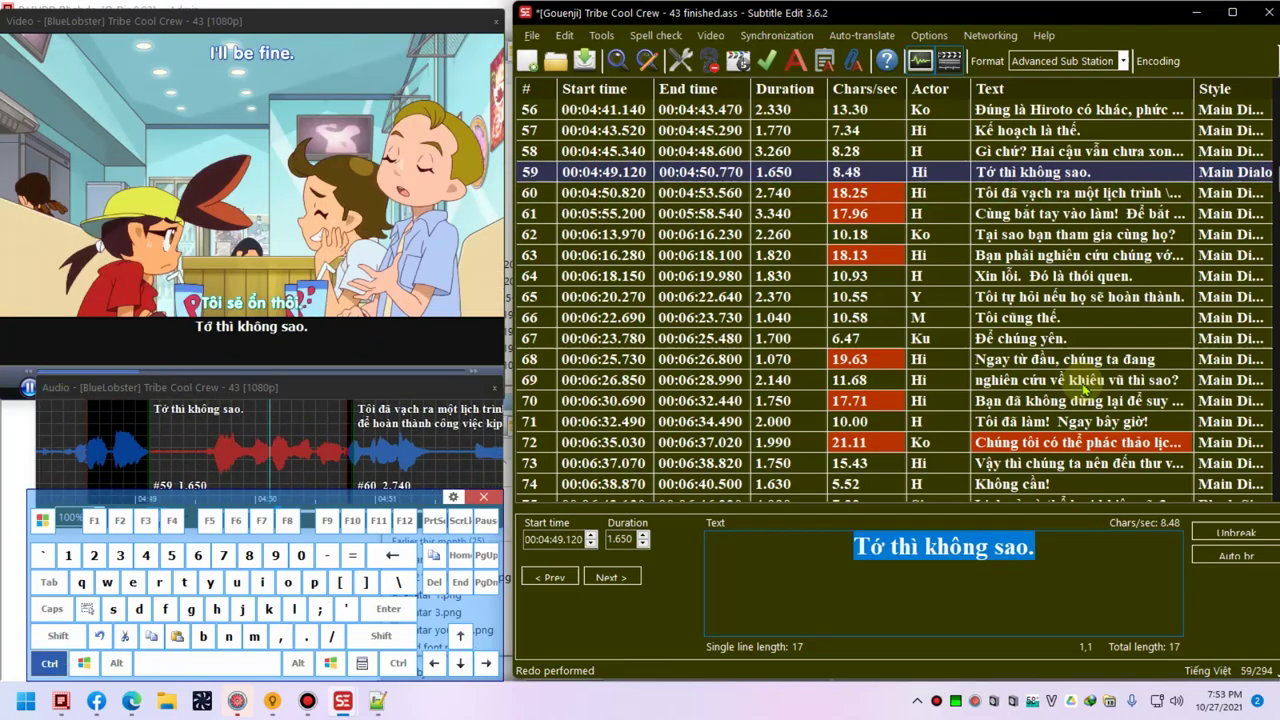
pyautogui.hotkey('ctrl', 'Down')
pyautogui.press('capslock')
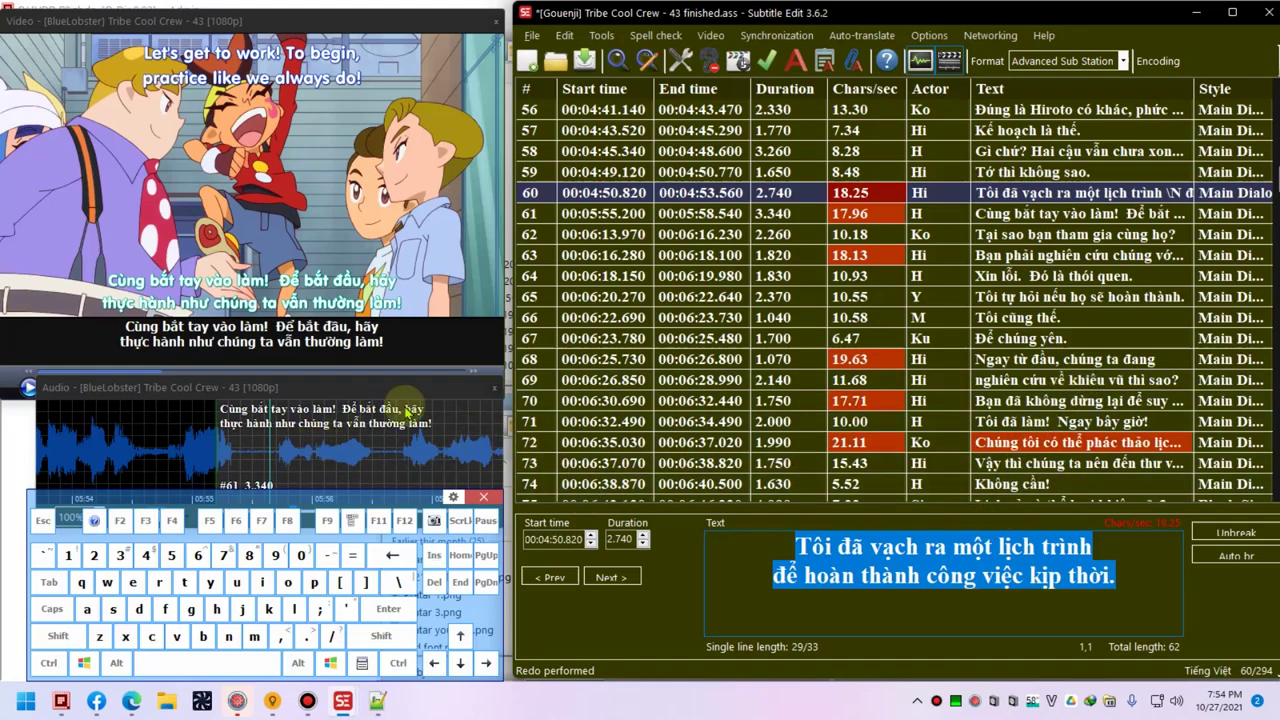
# - Undo the text change in subtitle line 59 and cue the video within line 60
pyautogui.hotkey('ctrl', 'z')
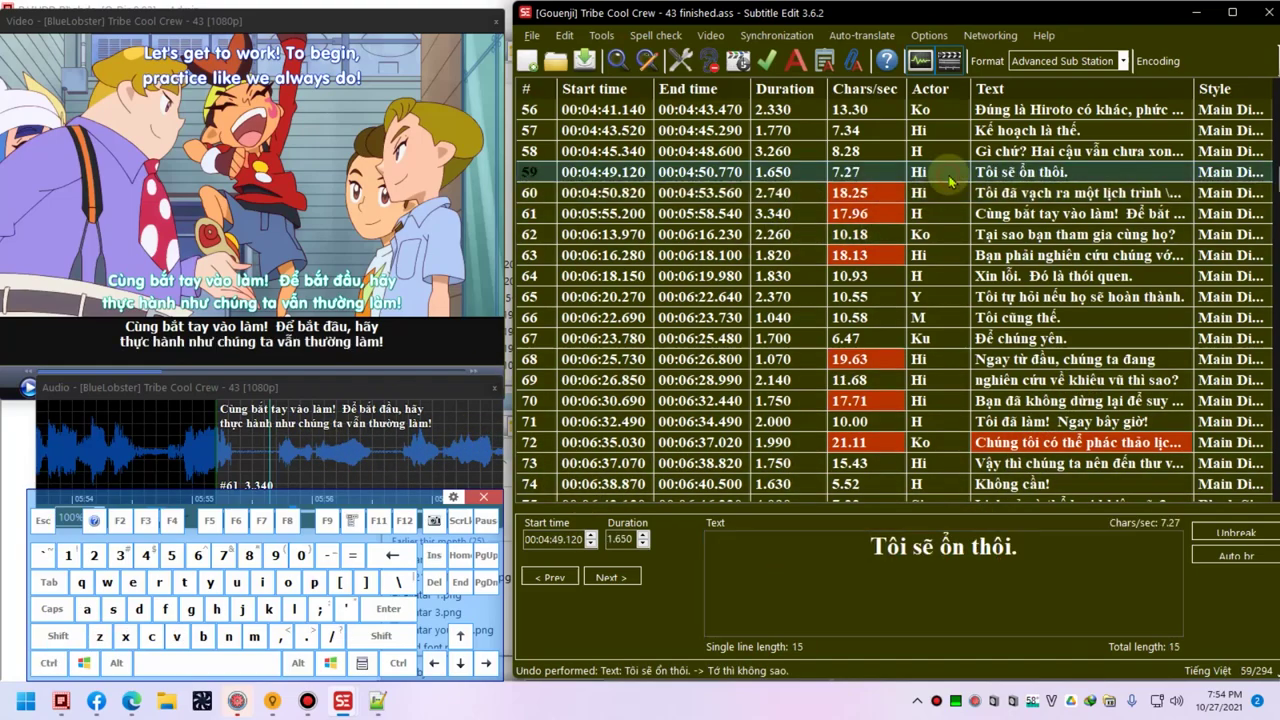
pyautogui.click(949, 195)
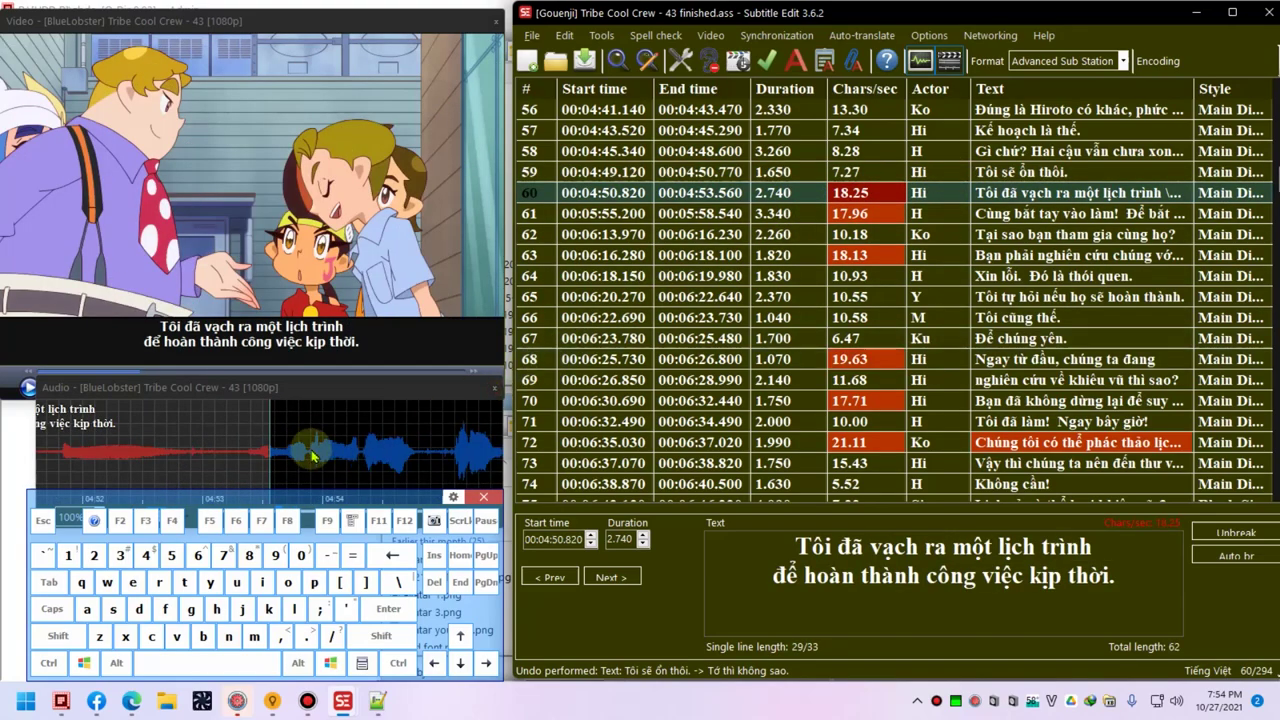
pyautogui.click(306, 445)
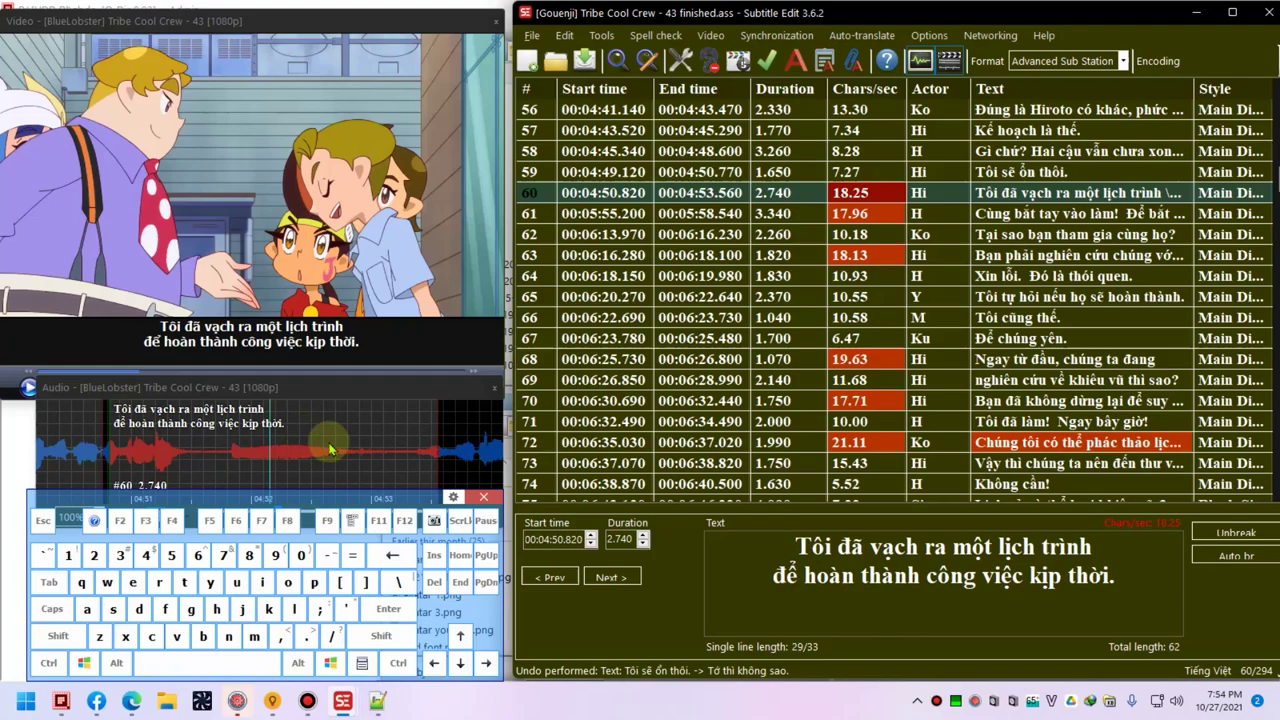
# - Play from line 60, try setting its end time to 00:05:54.980, and undo that along with the text edits to lines 57 and 58
pyautogui.click(28, 389)
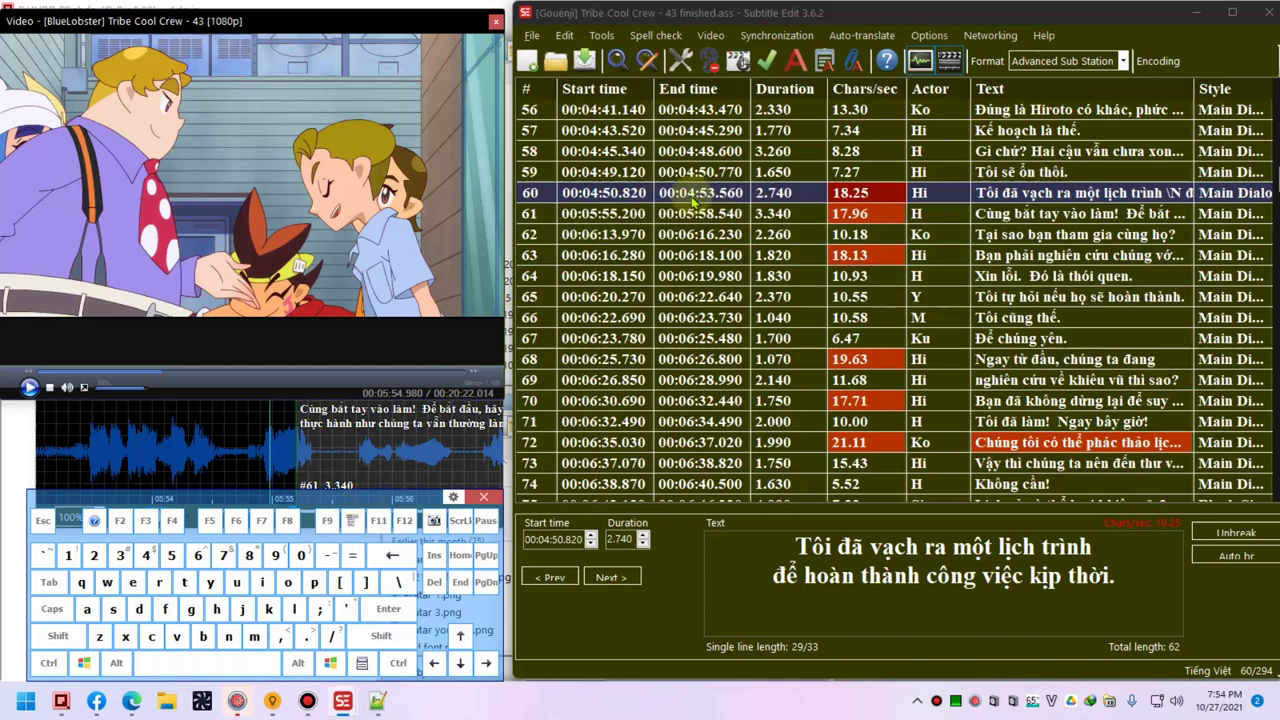
pyautogui.click(355, 518)
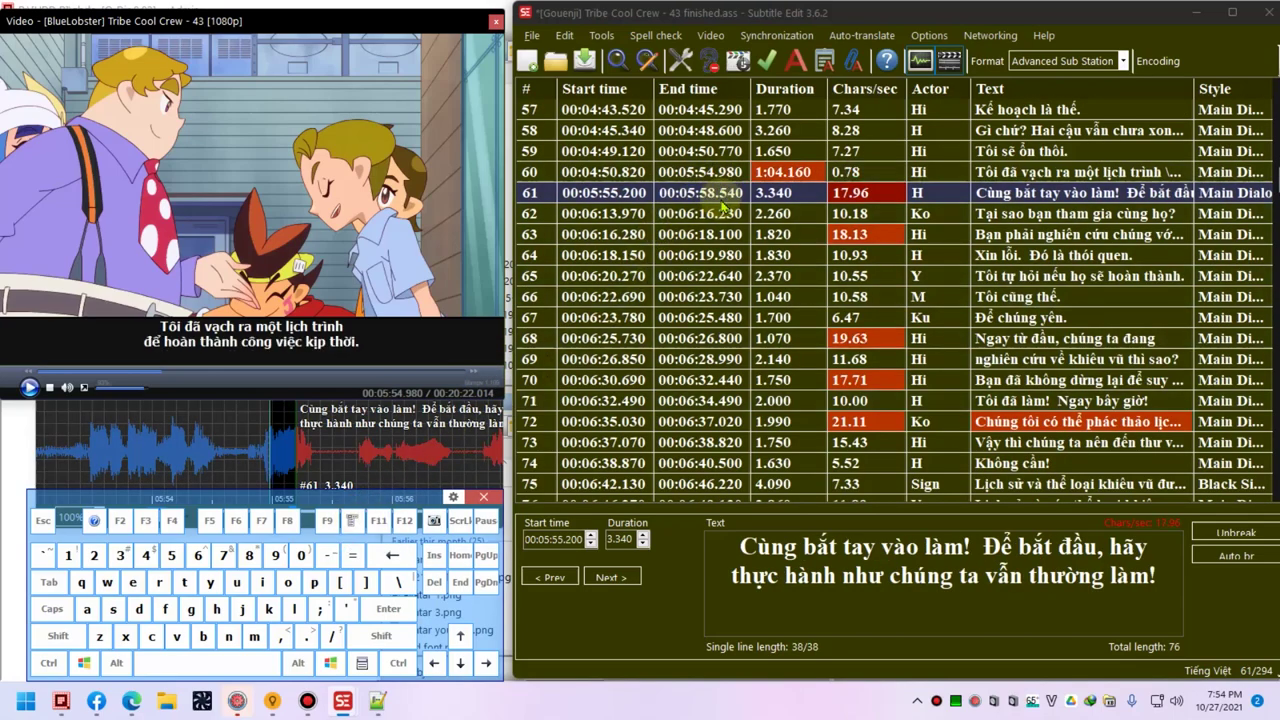
pyautogui.hotkey('ctrl', 'z')
pyautogui.hotkey('ctrl', 'z')
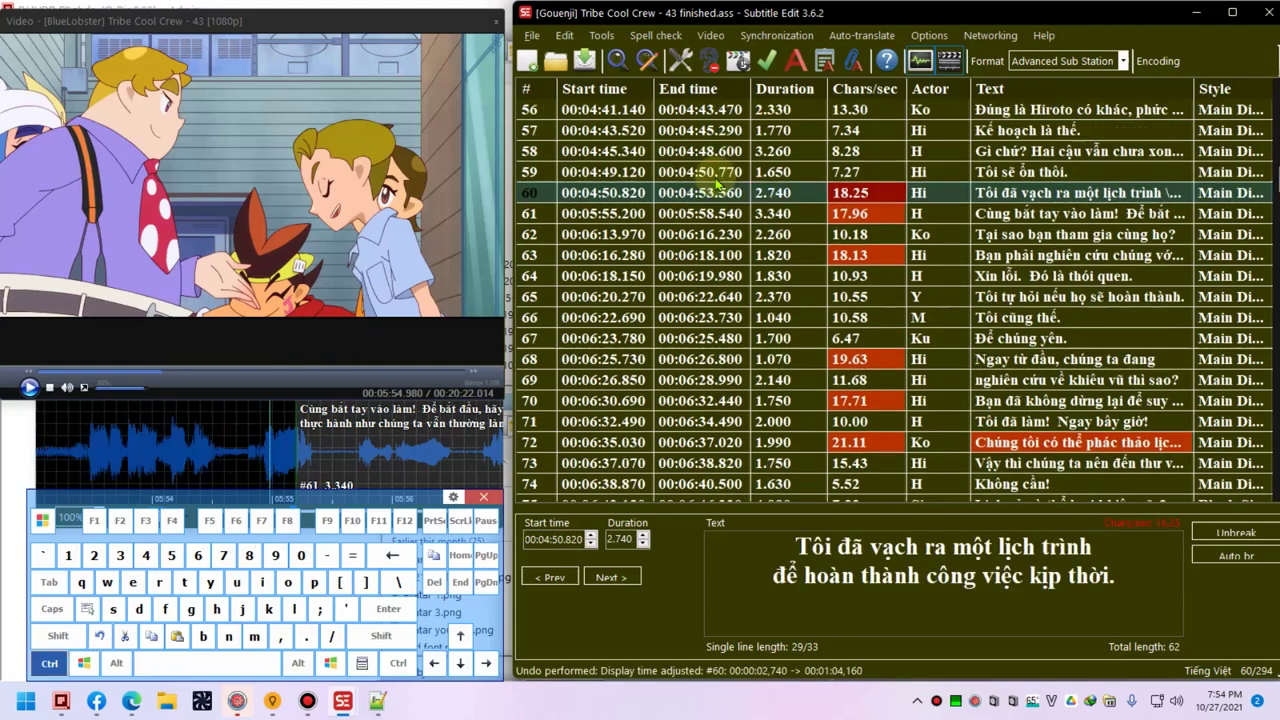
pyautogui.hotkey('ctrl', 'z')
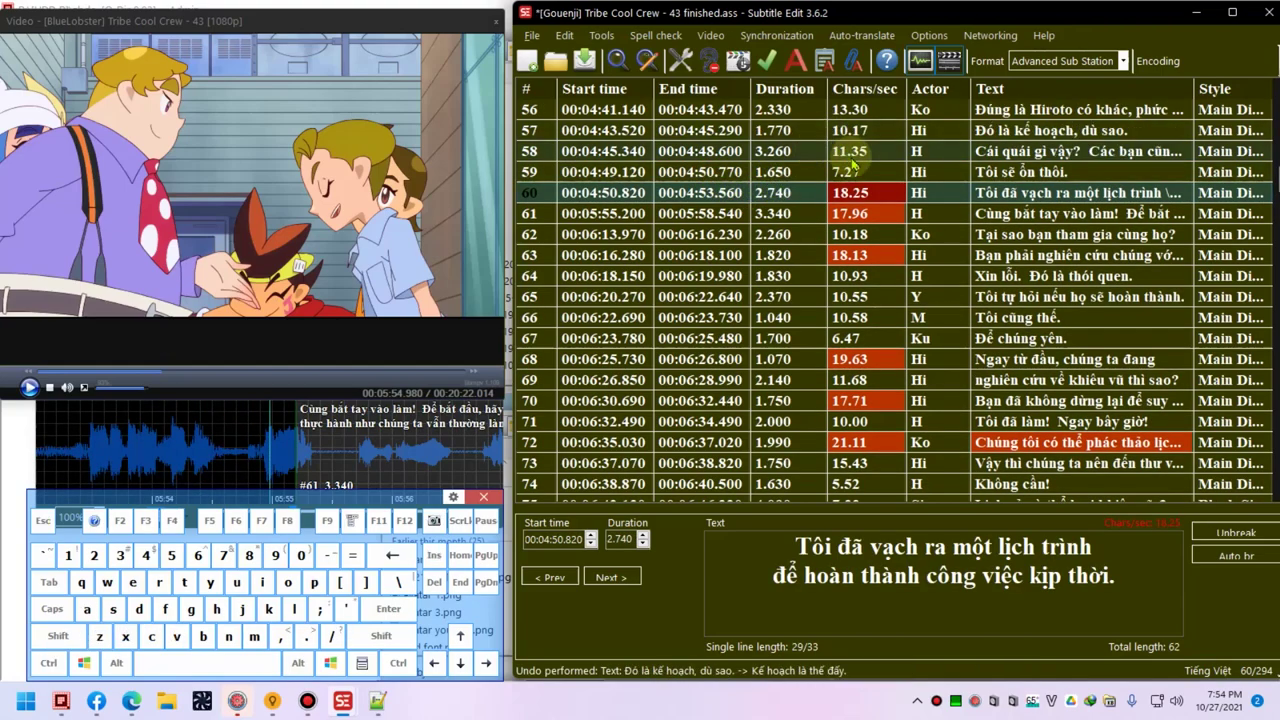
# - Replay the video around subtitle lines 59 and 60 to check where their dialogue starts and ends
pyautogui.doubleClick(860, 200)
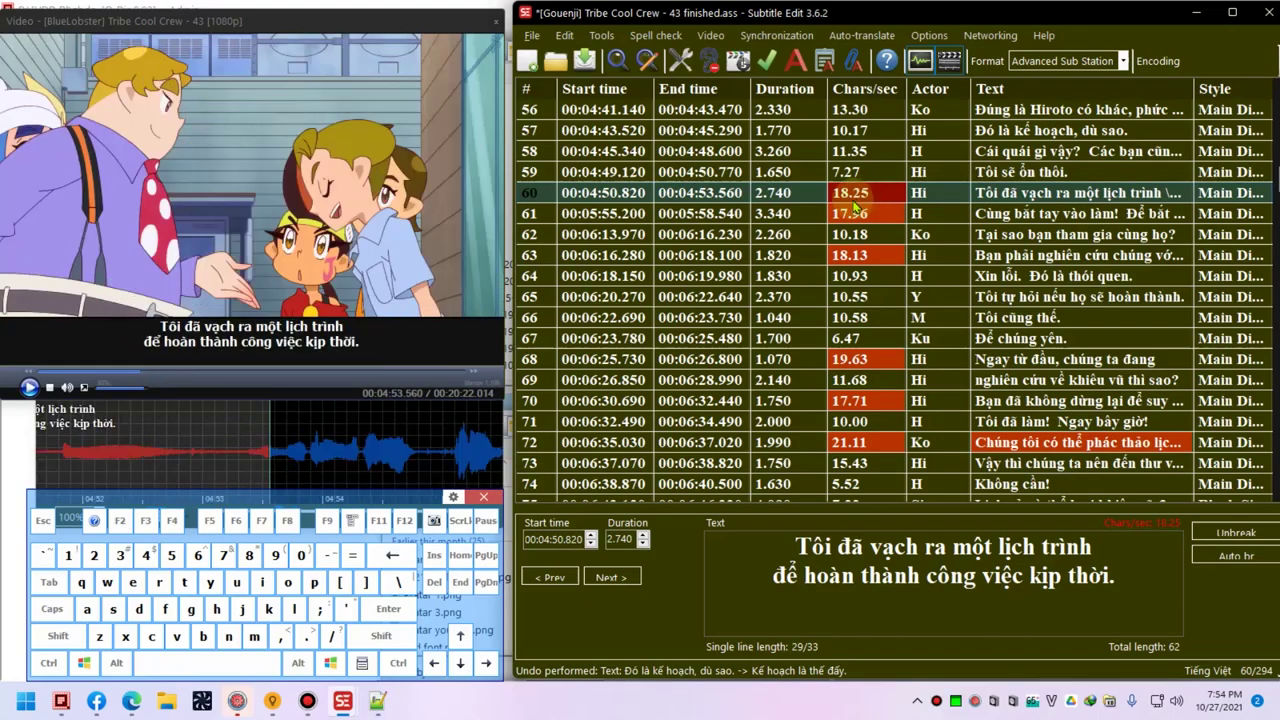
pyautogui.doubleClick(752, 213)
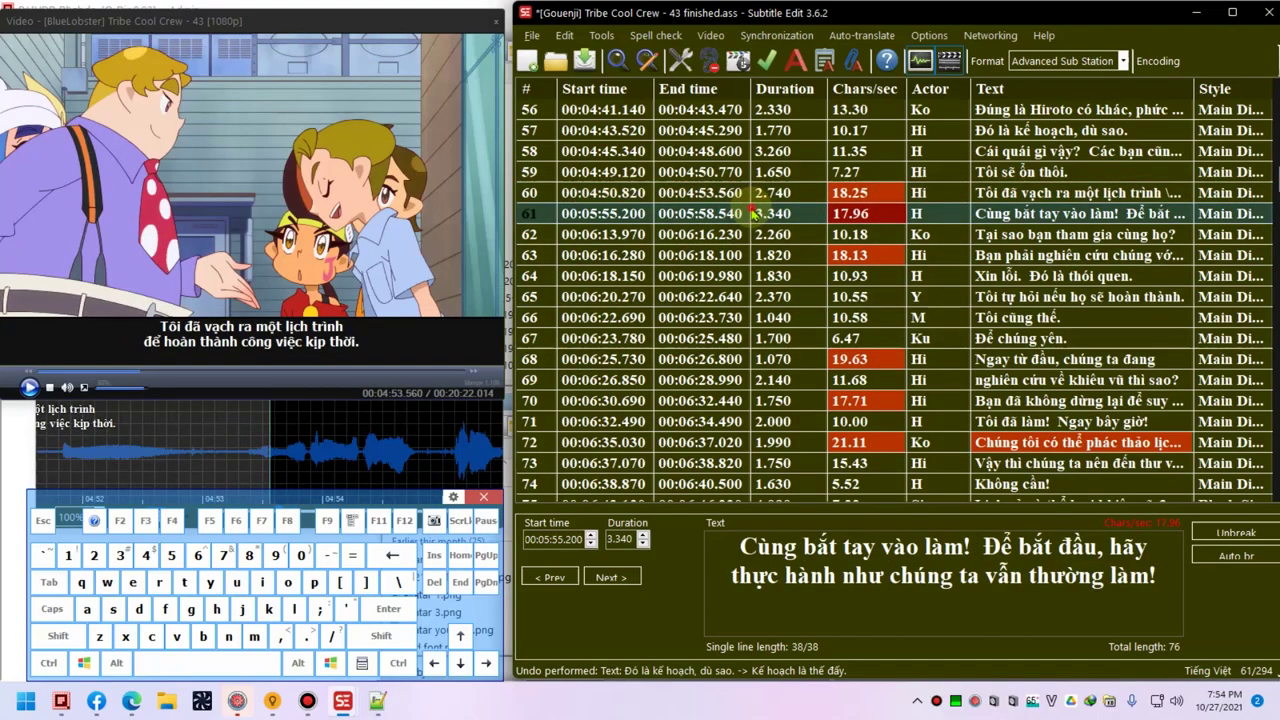
pyautogui.doubleClick(737, 196)
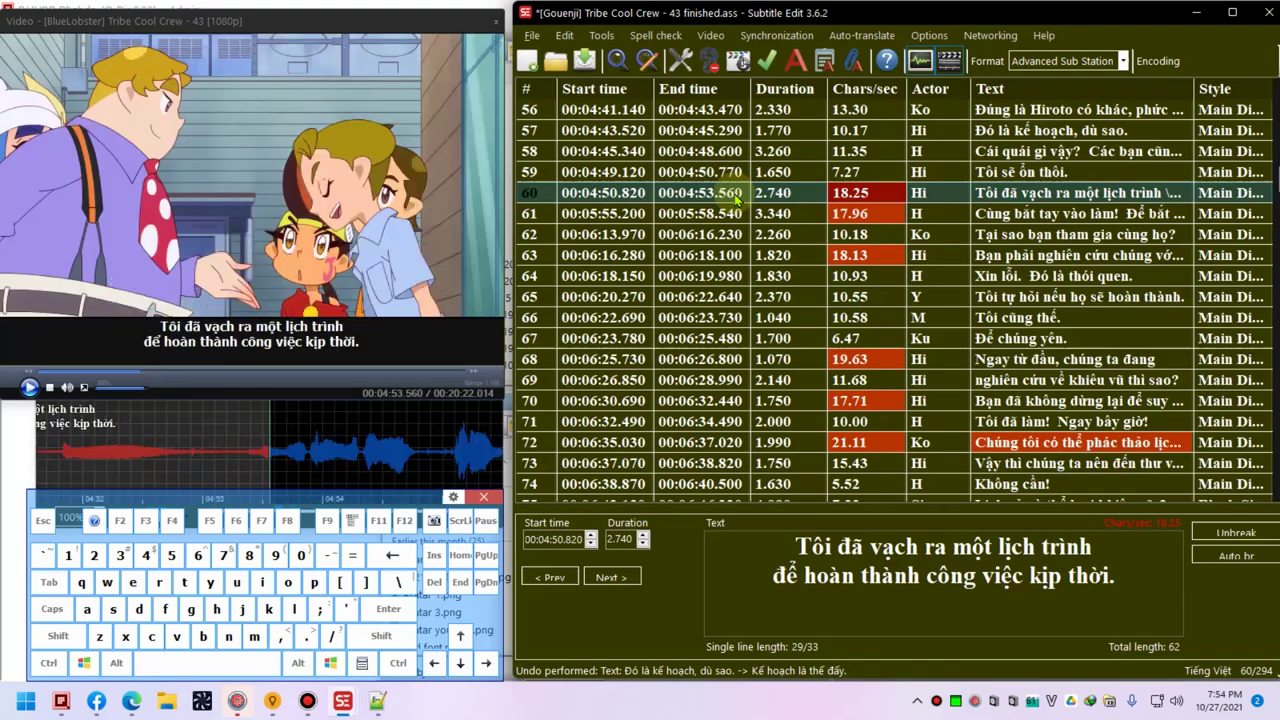
pyautogui.scroll(6, 280, 430)
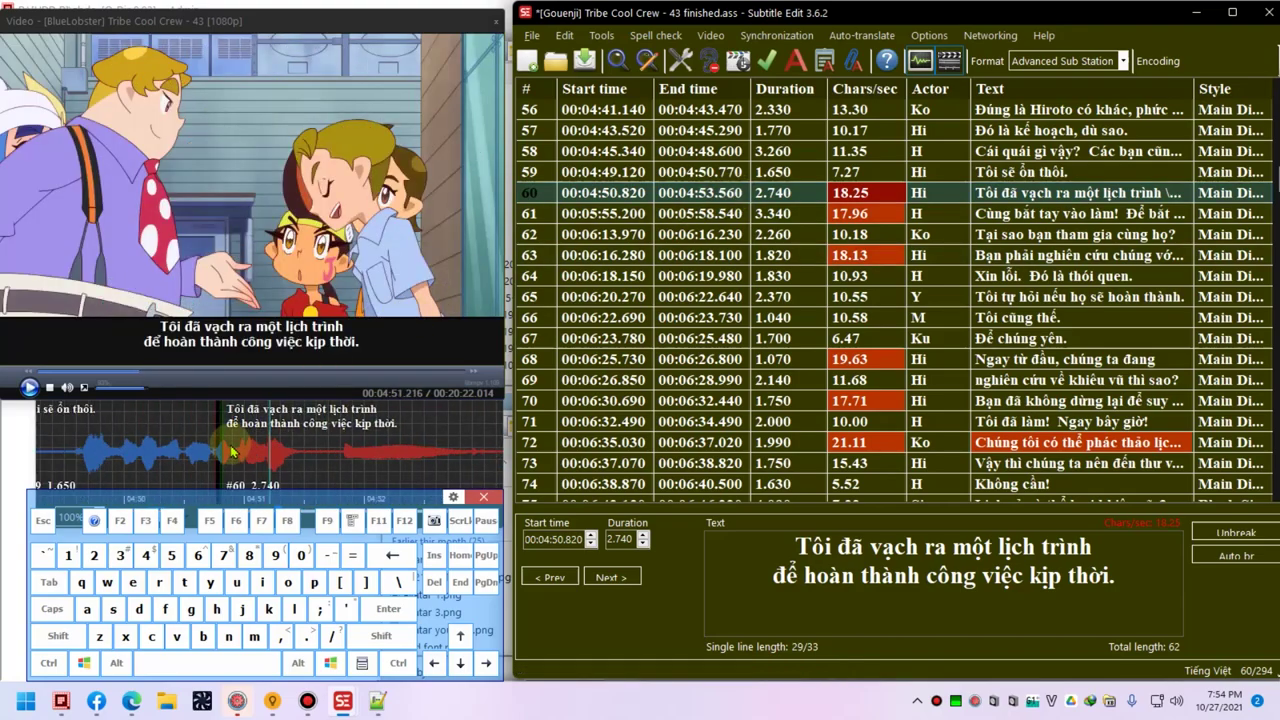
pyautogui.click(103, 380)
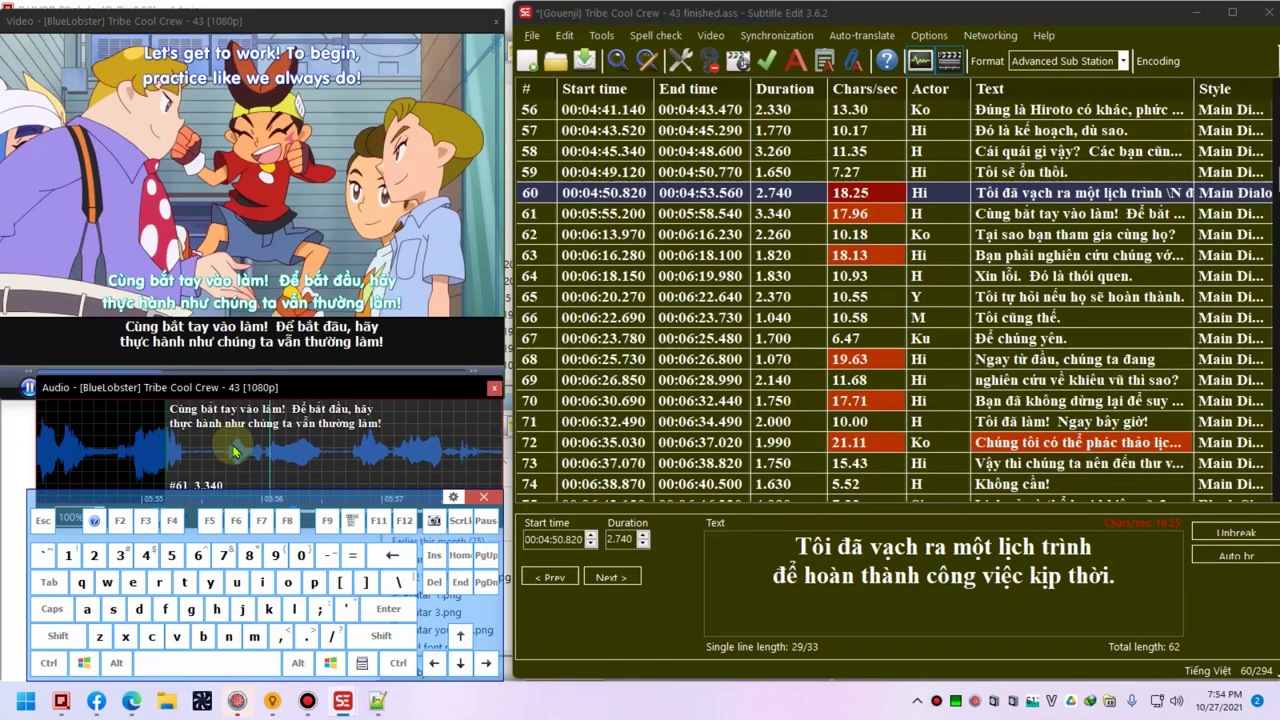
pyautogui.doubleClick(888, 173)
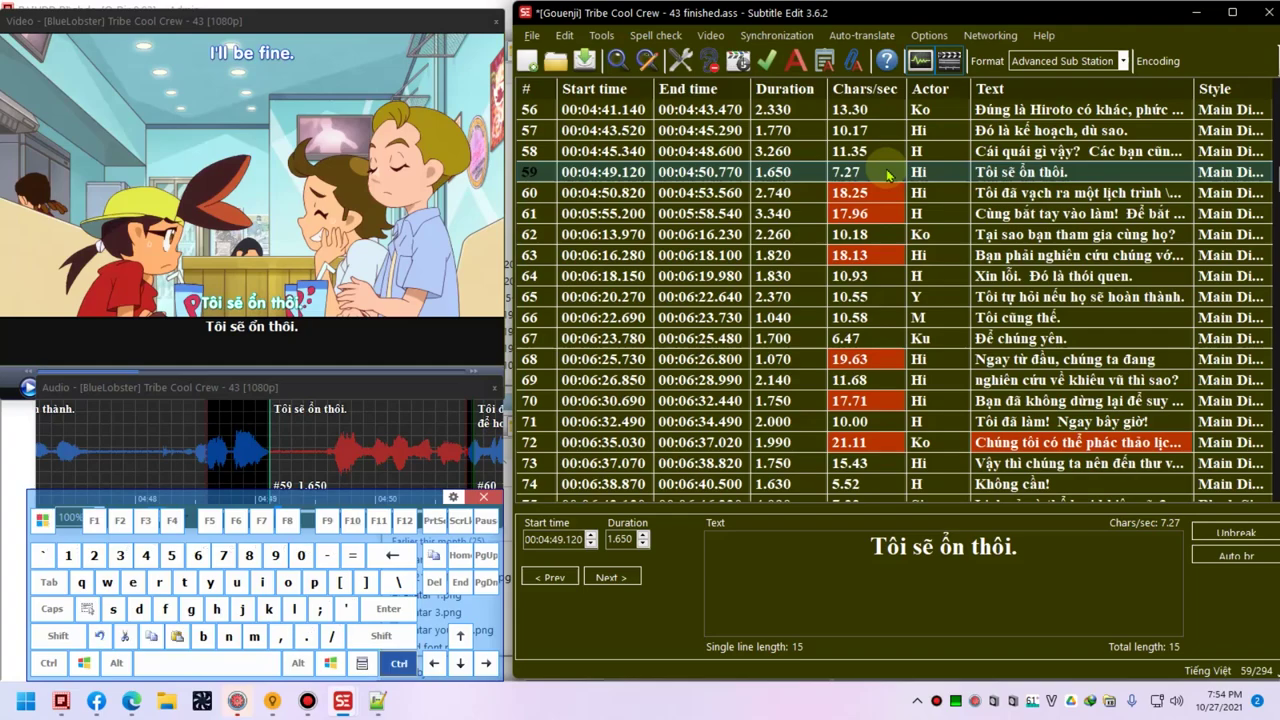
pyautogui.hotkey('ctrl', 'space')
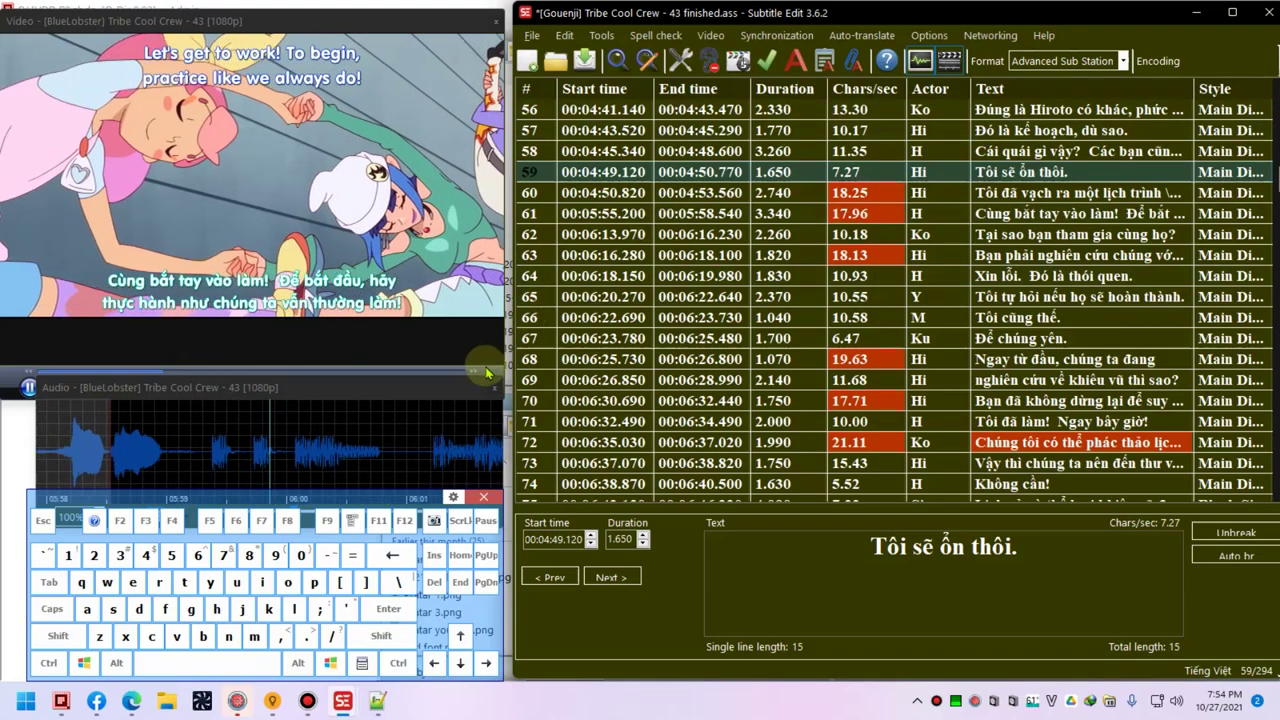
# - Redo the undone edits to lines 57, 58 and 60 and save the subtitle file
pyautogui.click(838, 151)
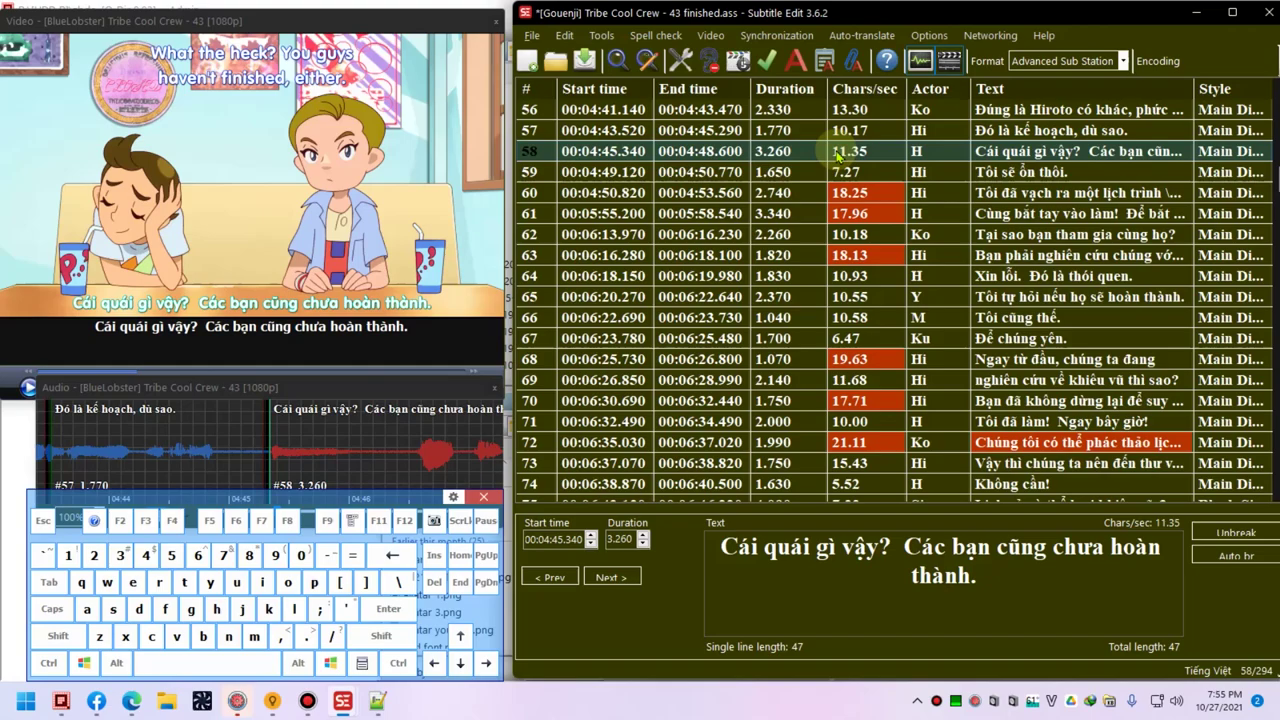
pyautogui.hotkey('ctrl', 'y')
pyautogui.hotkey('ctrl', 'y')
pyautogui.hotkey('ctrl', 'y')
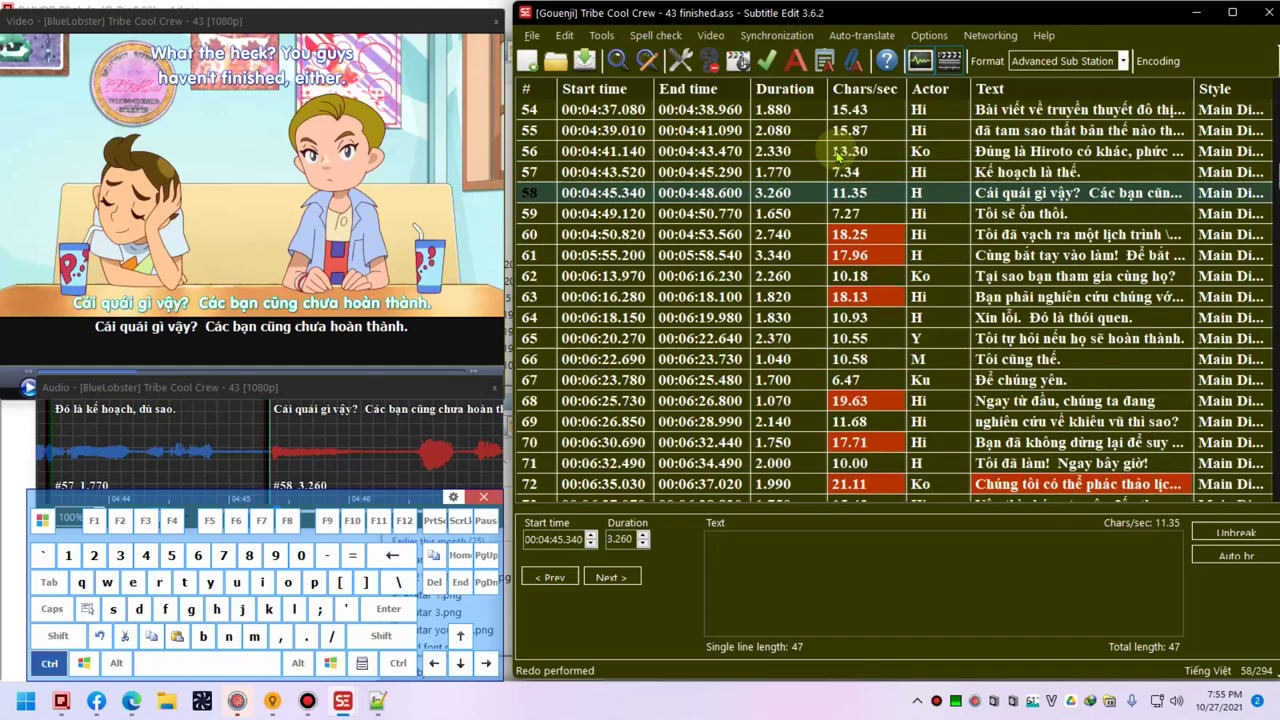
pyautogui.hotkey('ctrl', 's')
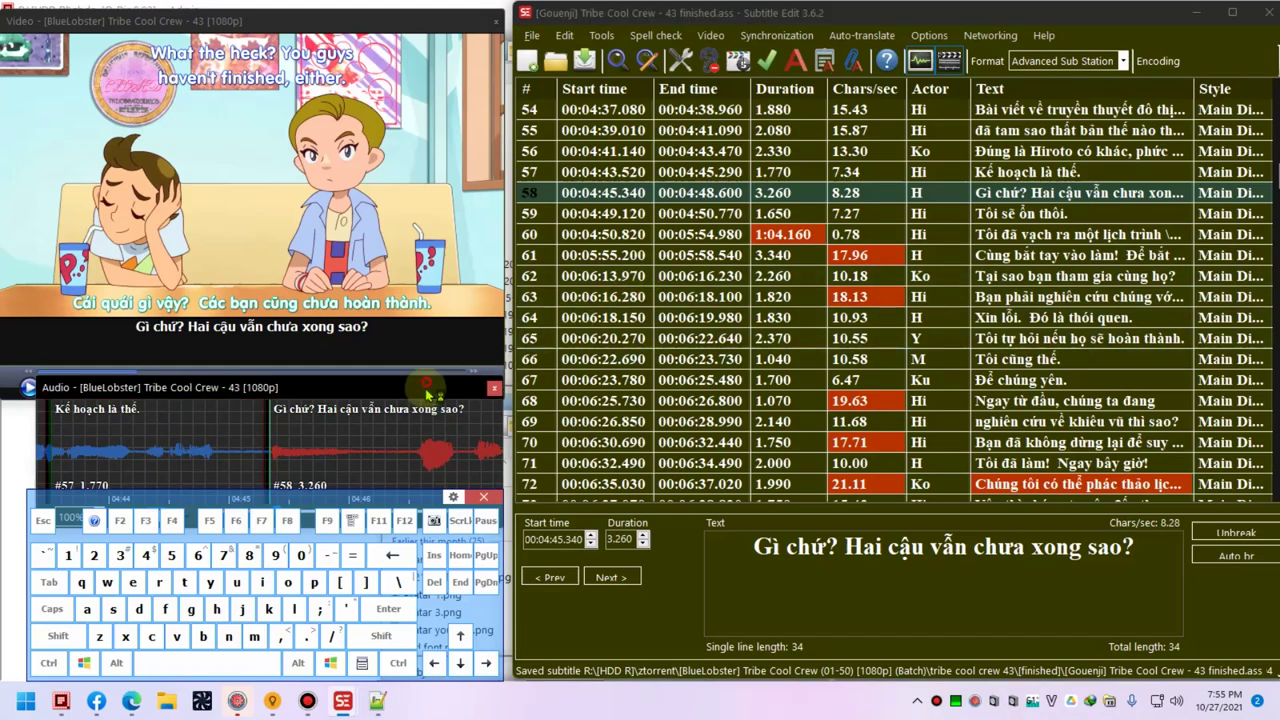
# - Move the audio window down clear of the video controls and replace subtitle line 59's text with "Tớ sẽ ổn thôi."
pyautogui.moveTo(430, 390); pyautogui.dragTo(425, 432)
pyautogui.click(988, 214)
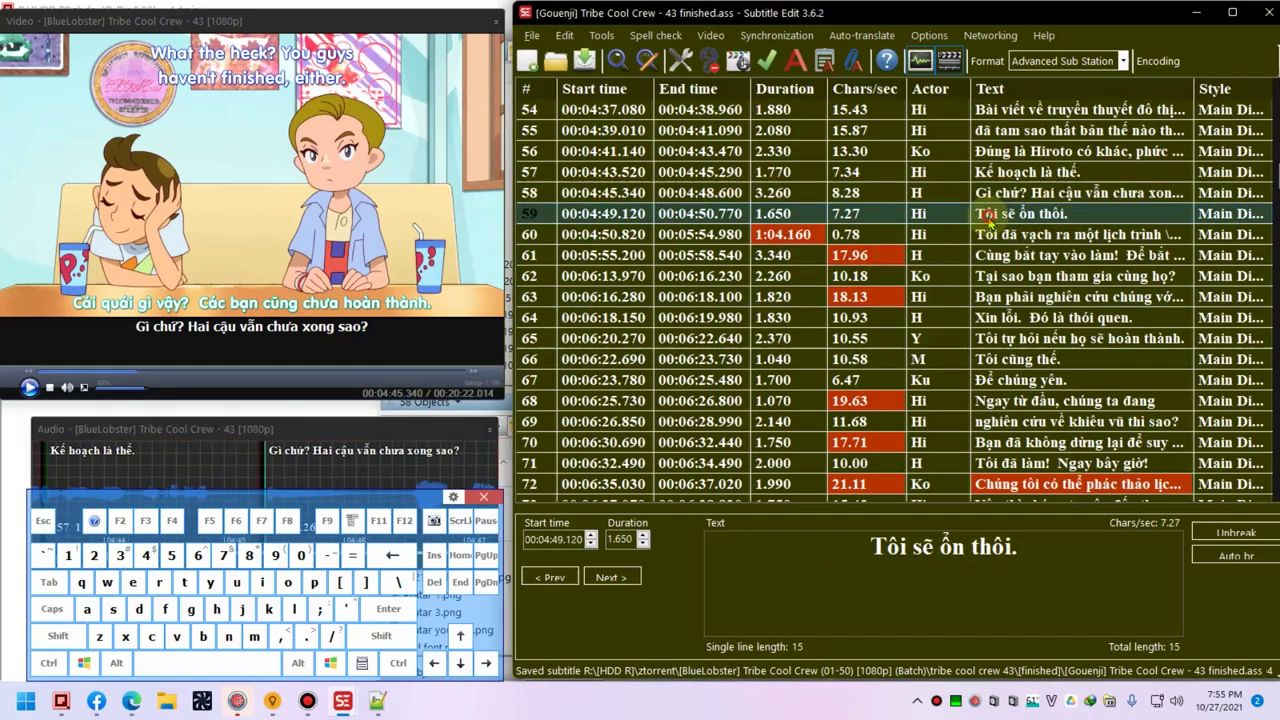
pyautogui.click(998, 230)
pyautogui.click(956, 198)
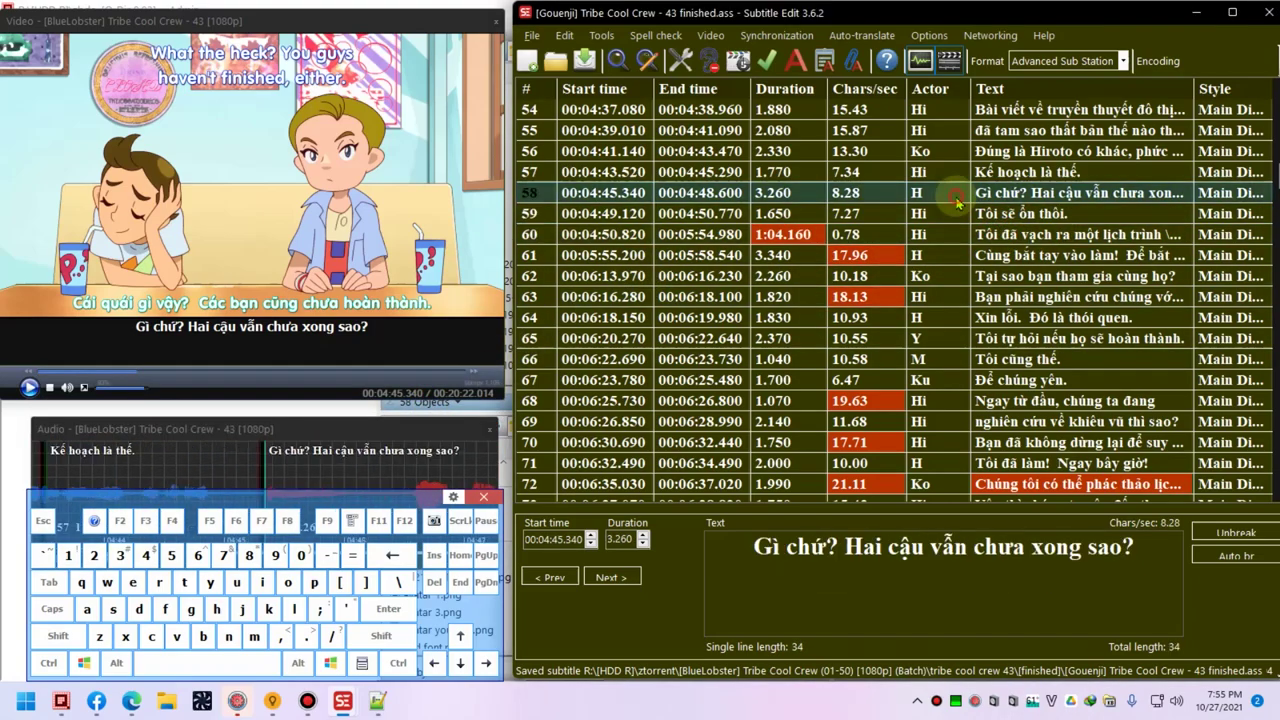
pyautogui.click(952, 214)
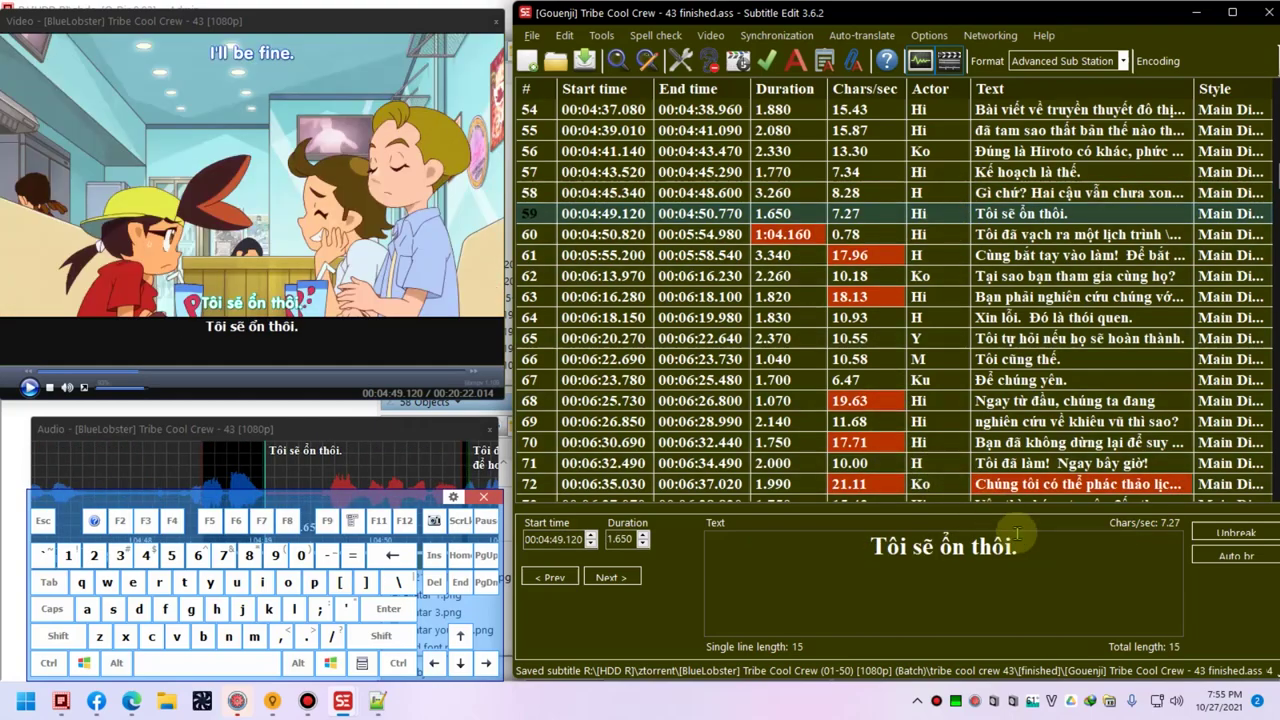
pyautogui.tripleClick(1045, 559)
pyautogui.write('Tớ sẽ ổn thôi.')
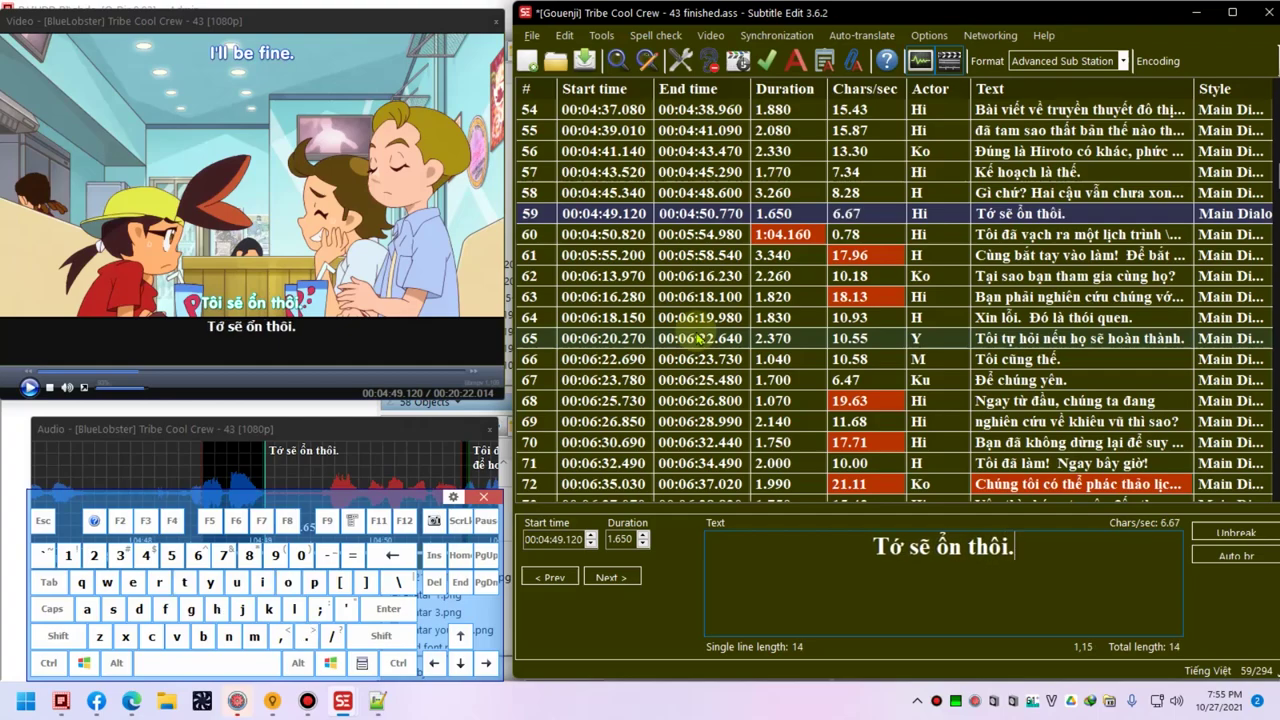
# - Set subtitle line 60's duration to 3.300 seconds
pyautogui.click(680, 236)
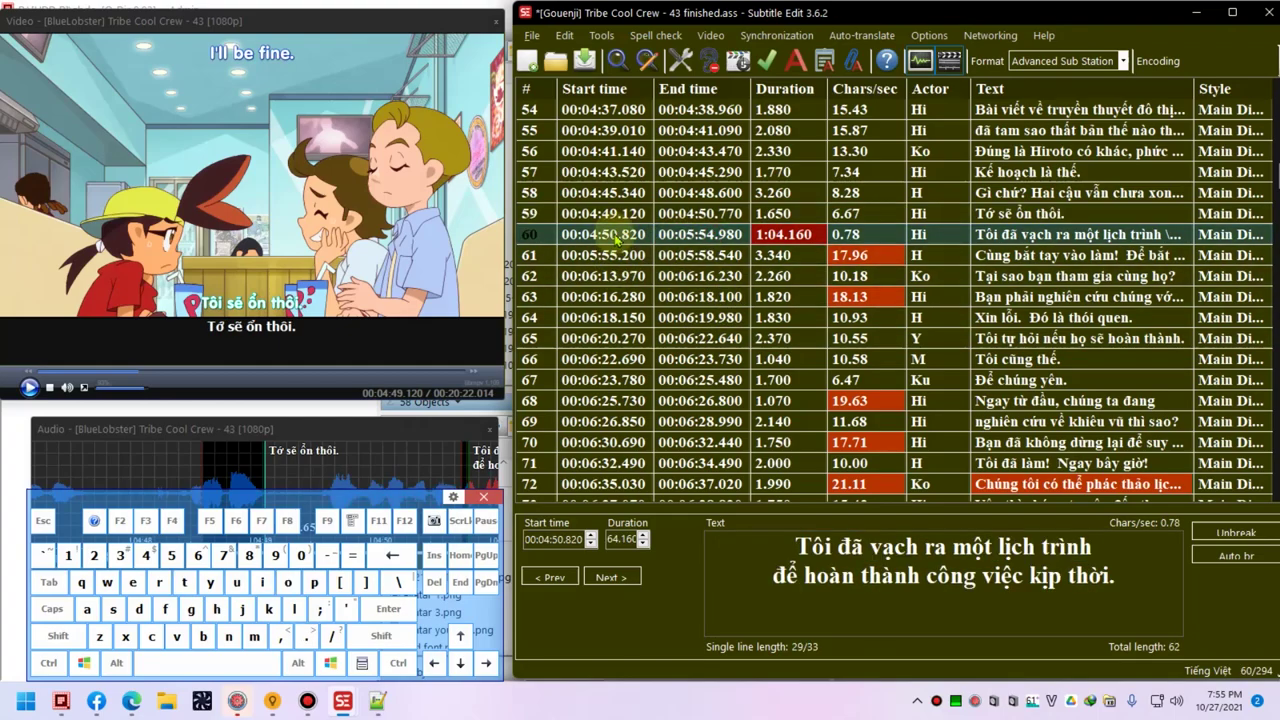
pyautogui.click(628, 538)
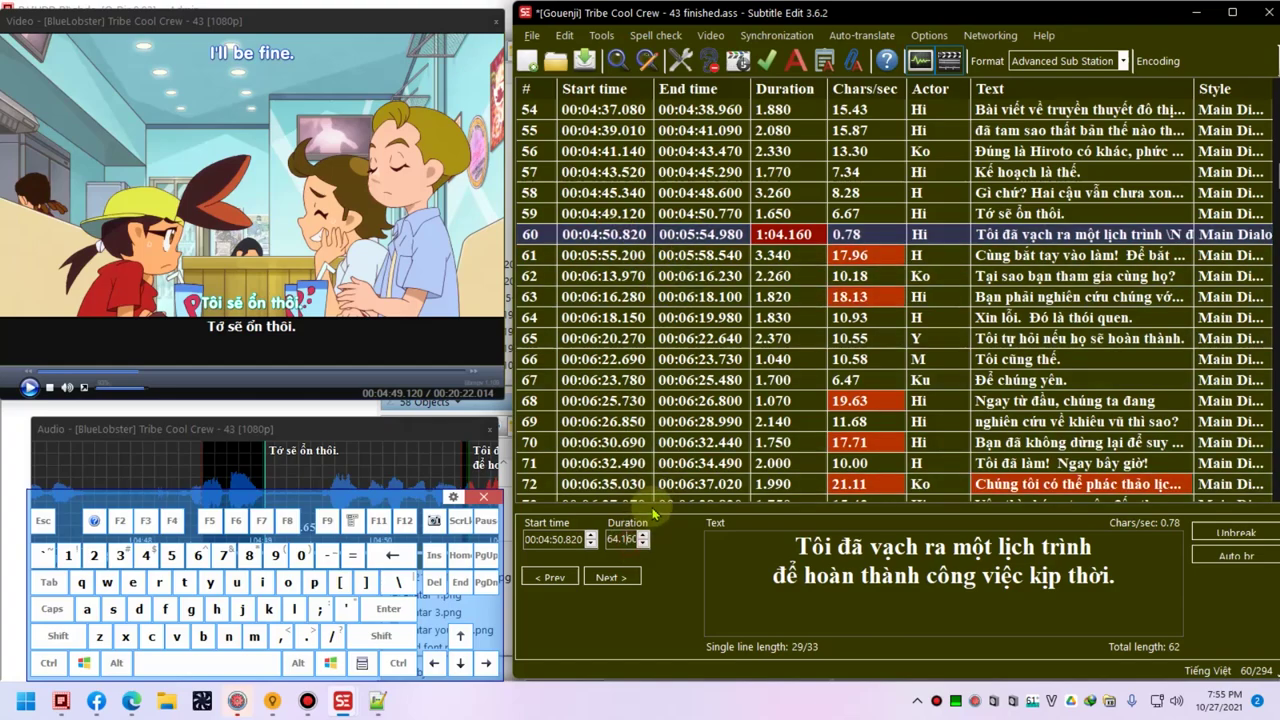
pyautogui.hotkey('shift', 'Home')
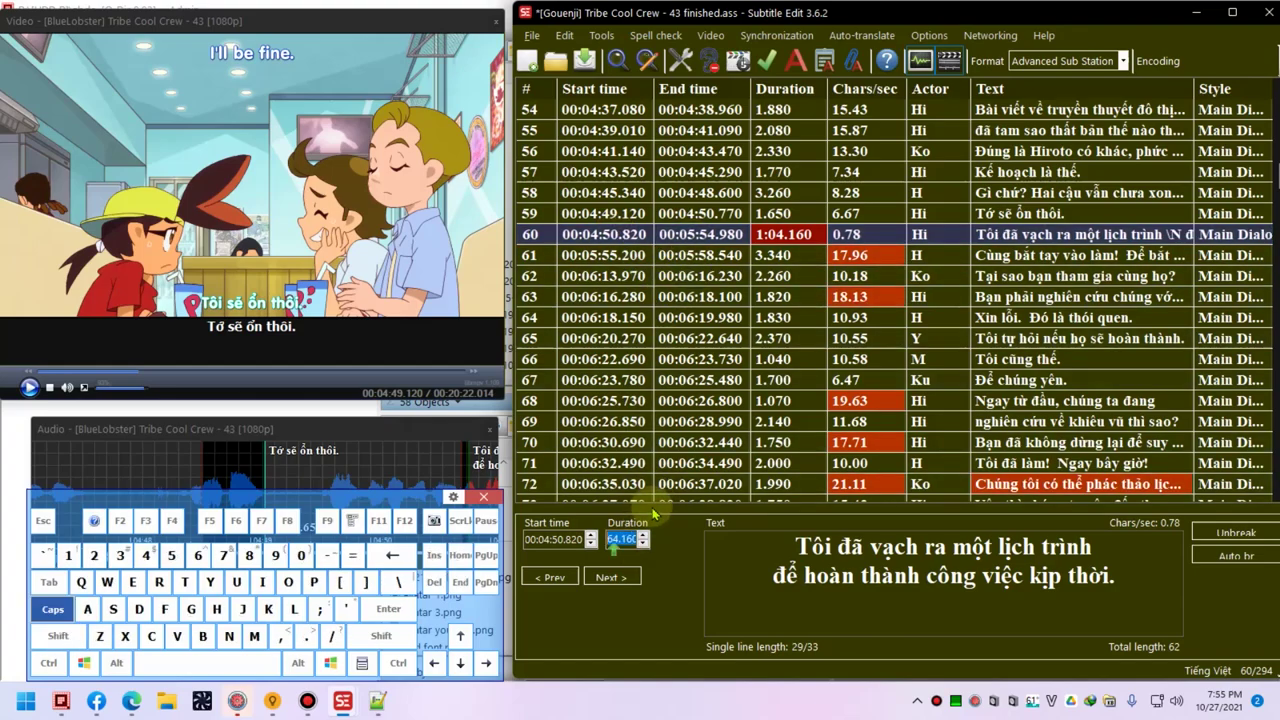
pyautogui.write('0.300')
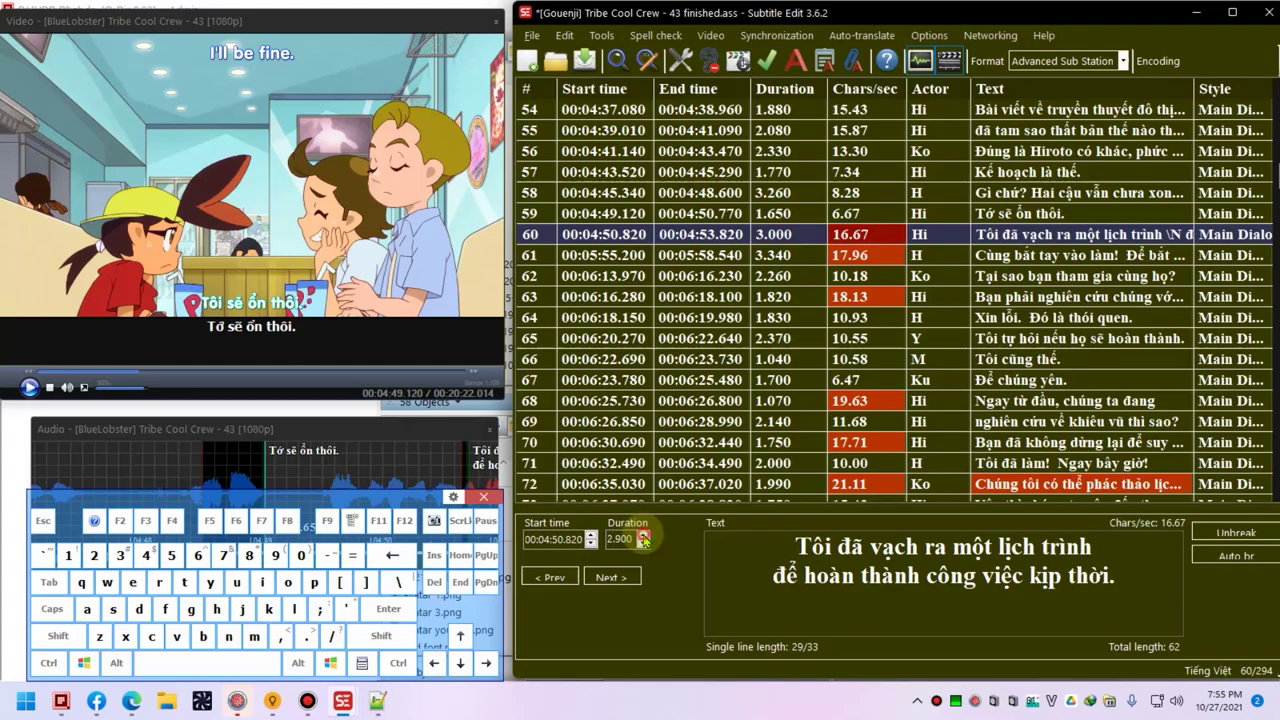
# - Play the video to check the retimed line 60, and return to line 59's text for editing
pyautogui.click(30, 388)
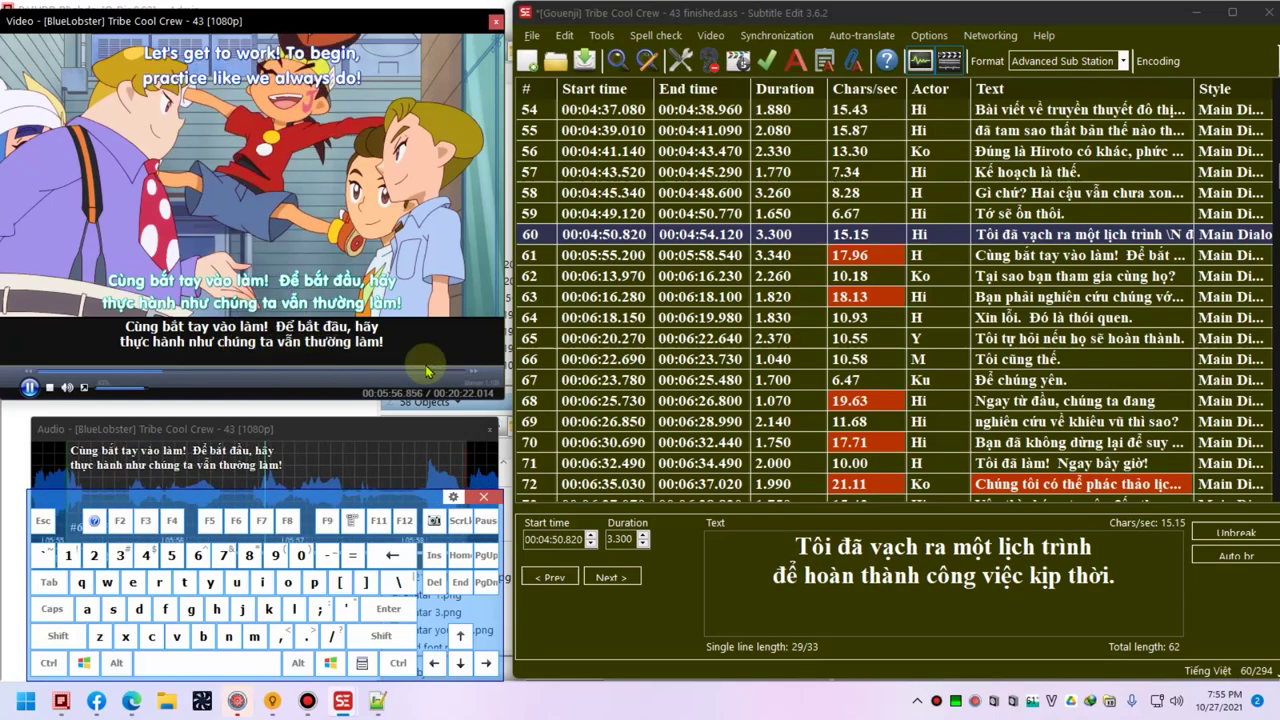
pyautogui.click(842, 240)
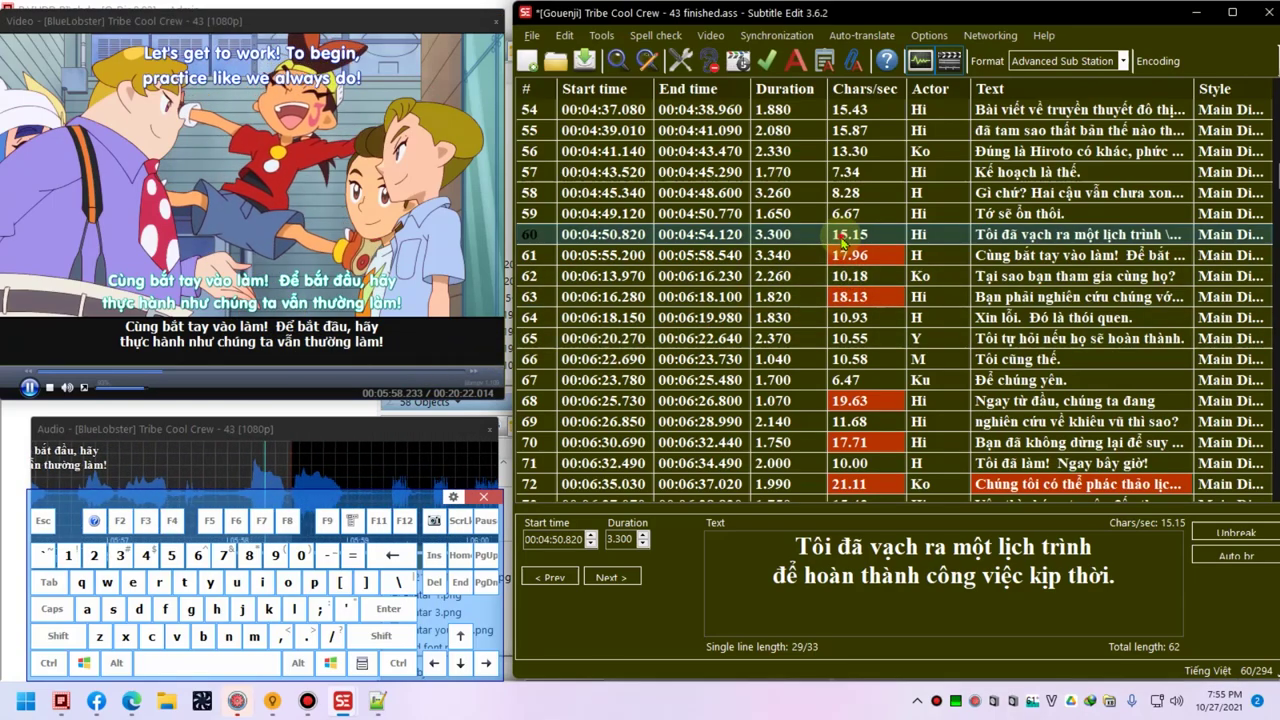
pyautogui.doubleClick(842, 240)
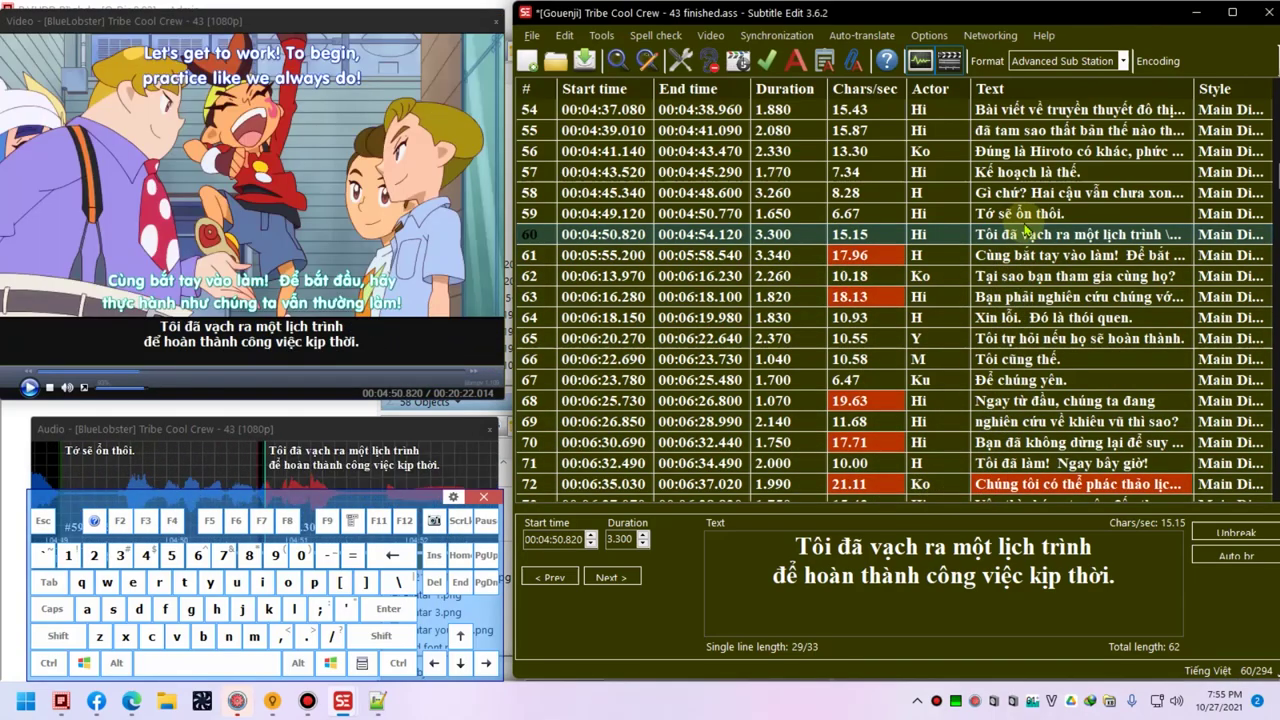
pyautogui.doubleClick(1025, 213)
pyautogui.click(1042, 556)
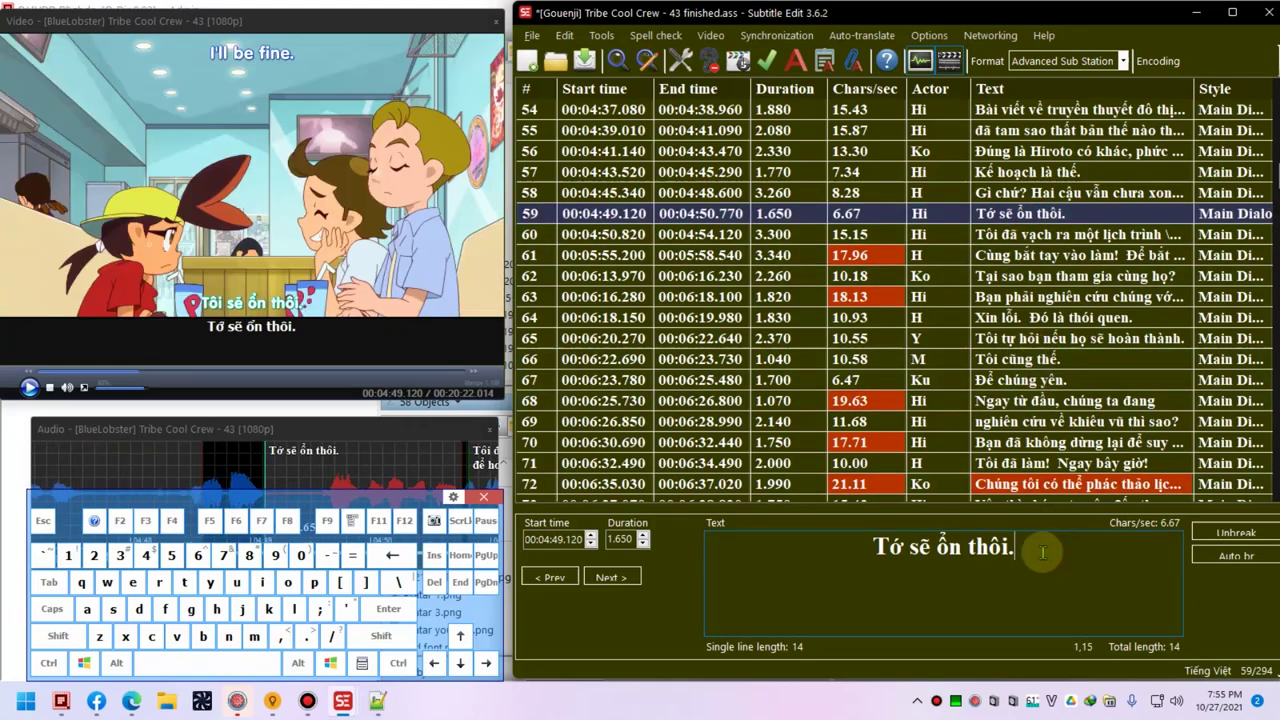
# - Extend subtitle line 59's text to "Tớ sẽ ổn thôi, khỏi lo cảm ơn." and save the subtitle file
pyautogui.press('BackSpace')
pyautogui.write(', ')
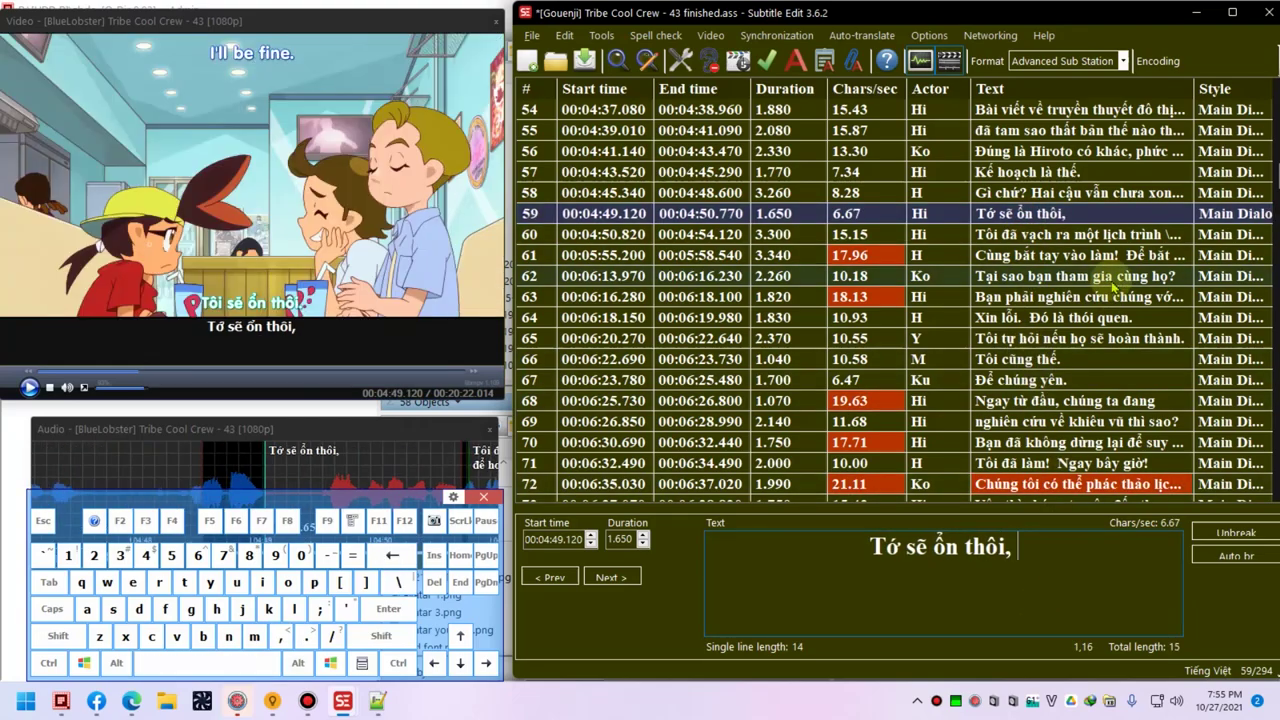
pyautogui.write('khỏi lo cảm ơn.')
pyautogui.press('capslock')
pyautogui.hotkey('ctrl', 'space')
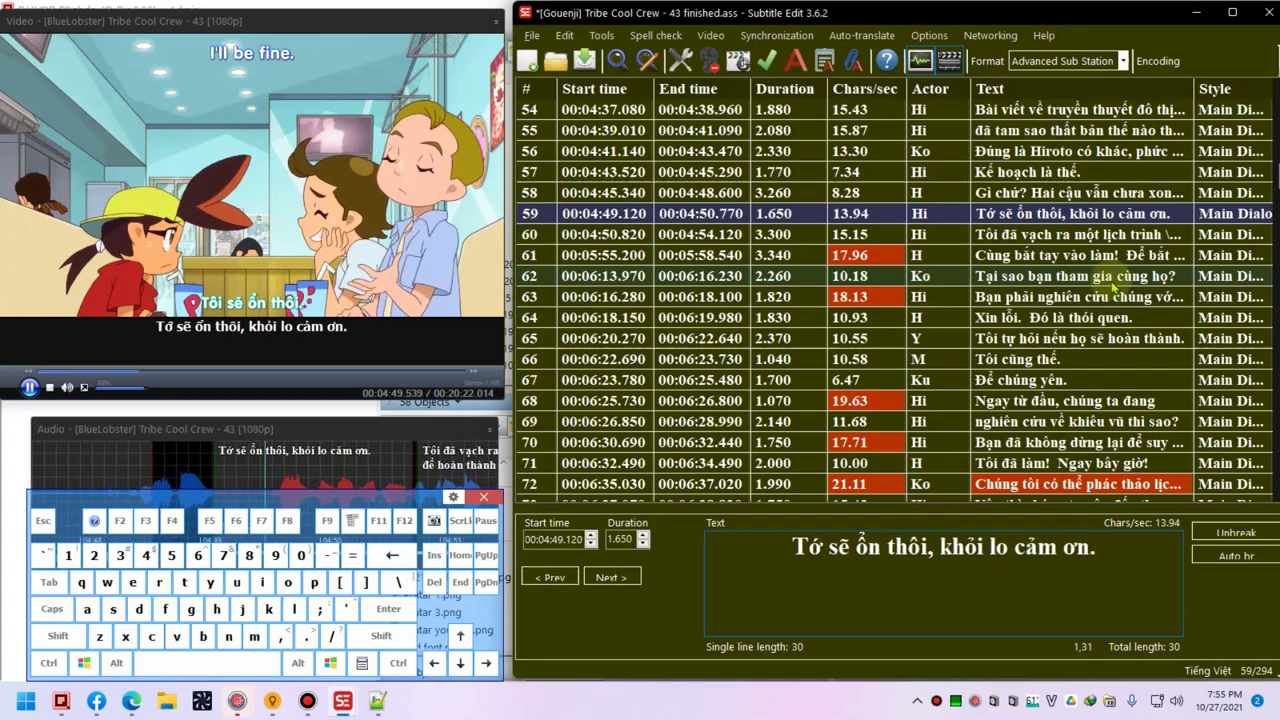
pyautogui.hotkey('ctrl', 's')
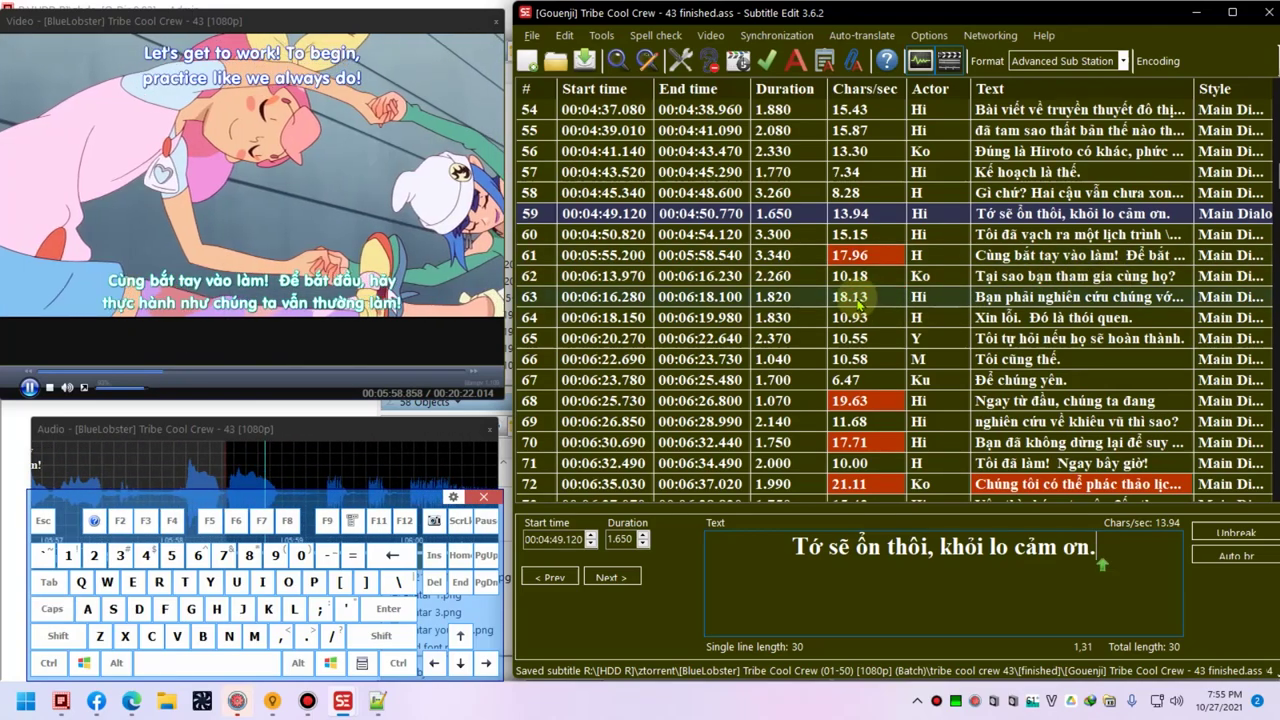
# - Play subtitle lines 60 and 61 in the video to check them against the dialogue
pyautogui.click(820, 236)
pyautogui.doubleClick(820, 238)
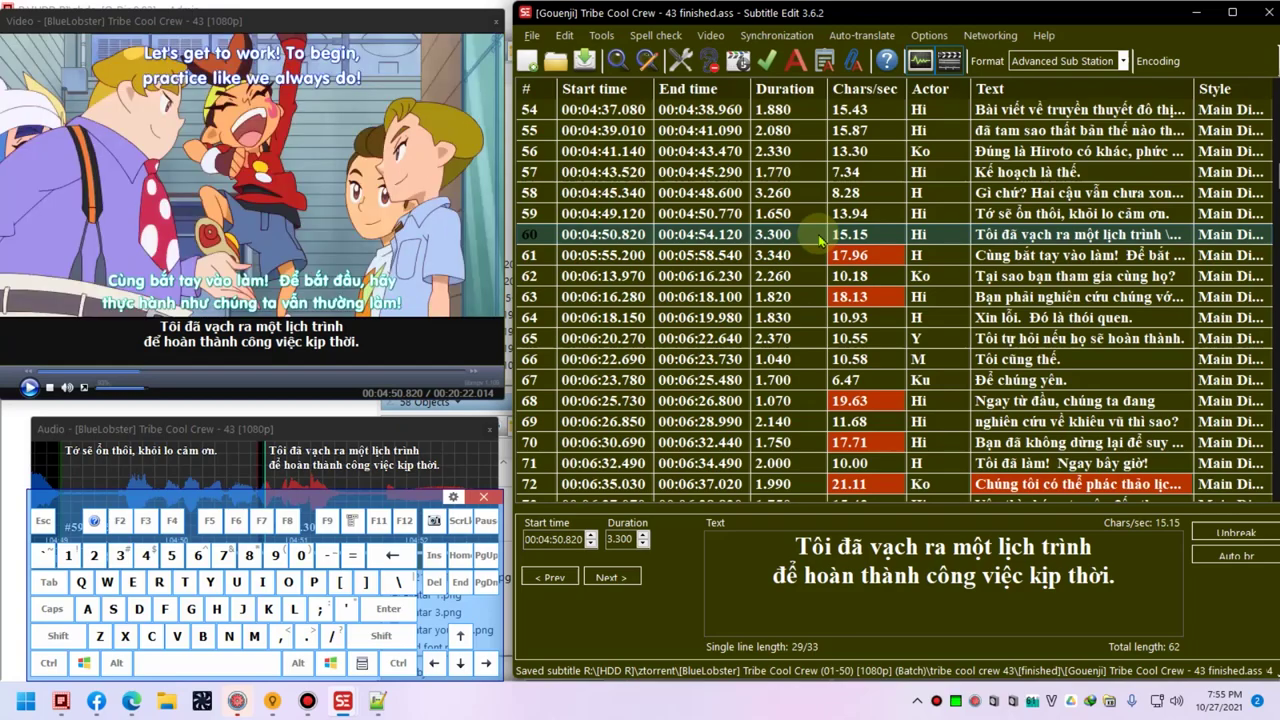
pyautogui.click(836, 214)
pyautogui.click(838, 233)
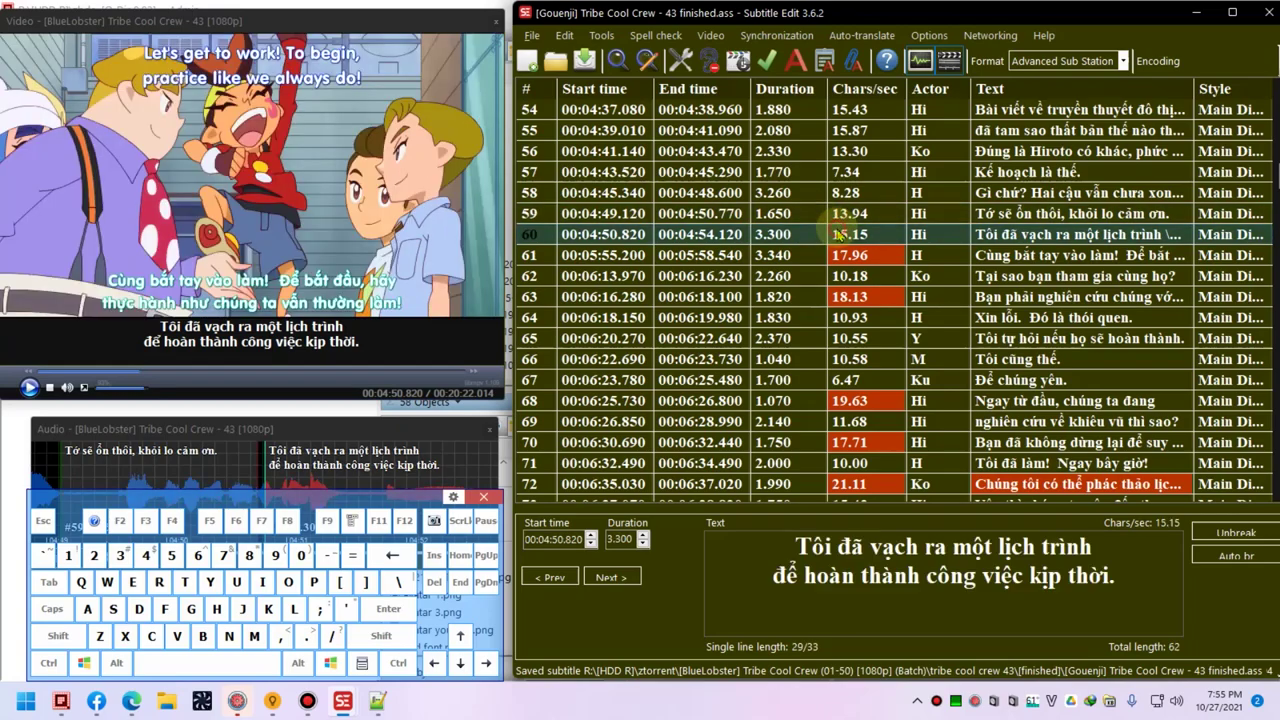
pyautogui.doubleClick(840, 248)
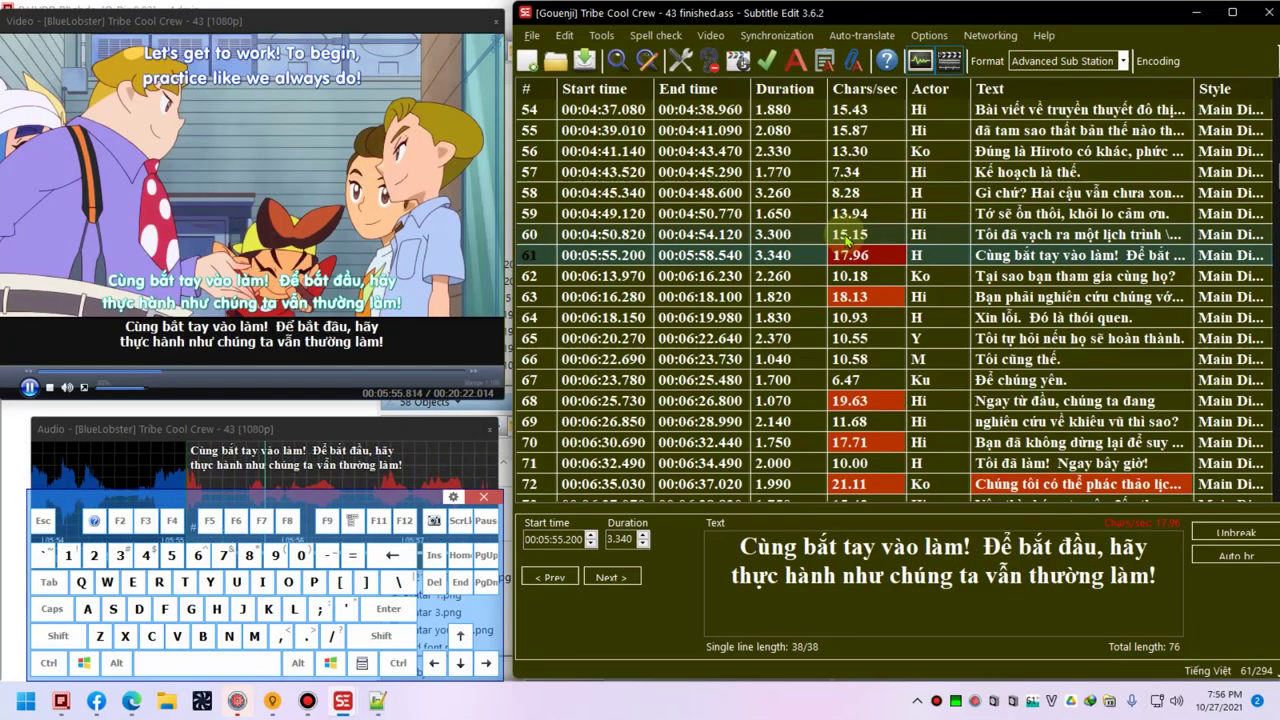
pyautogui.click(846, 236)
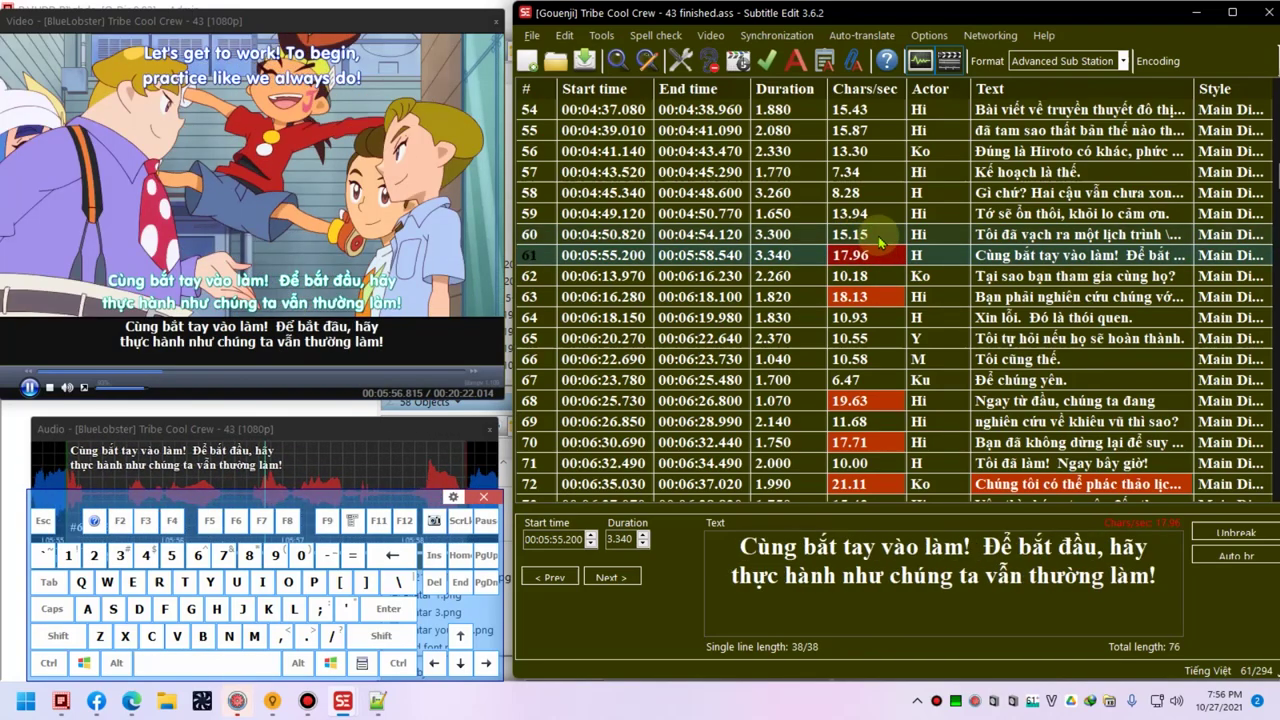
pyautogui.click(878, 240)
# - Shorten subtitle line 59's text back to "Tớ sẽ ổn thôi."
pyautogui.press('Up')
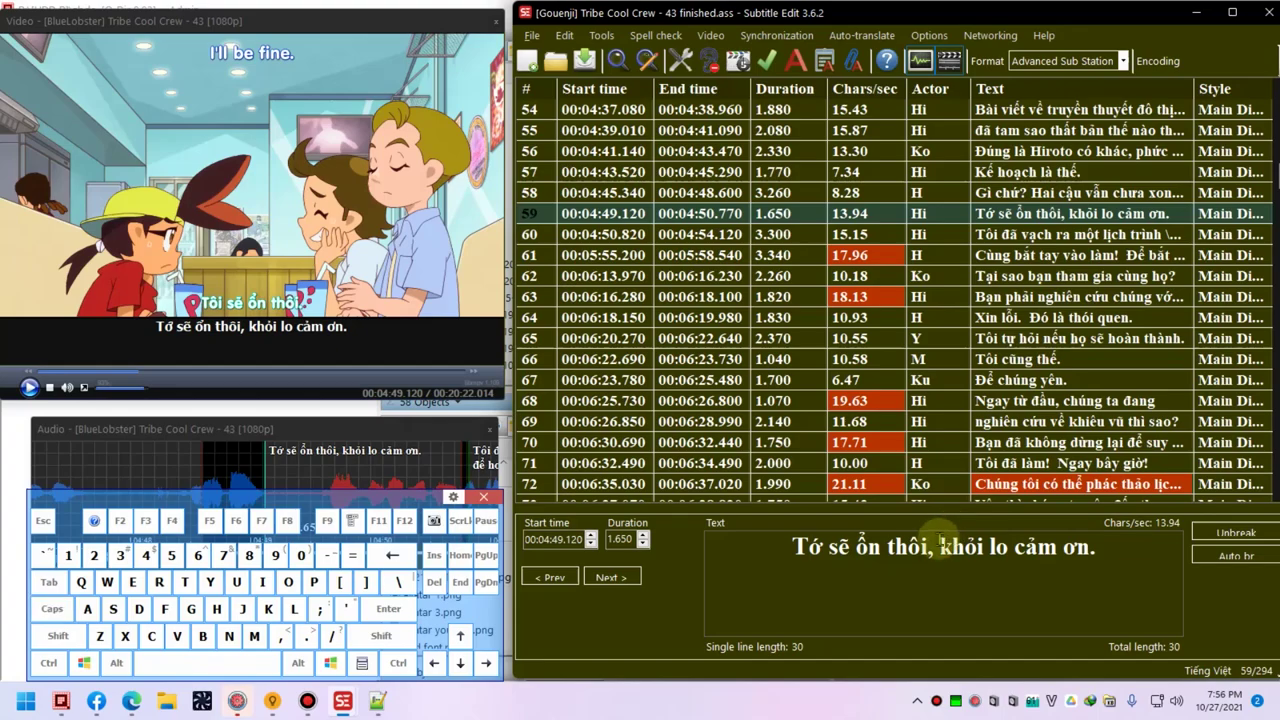
pyautogui.moveTo(929, 549); pyautogui.dragTo(1092, 552)
pyautogui.press('Delete')
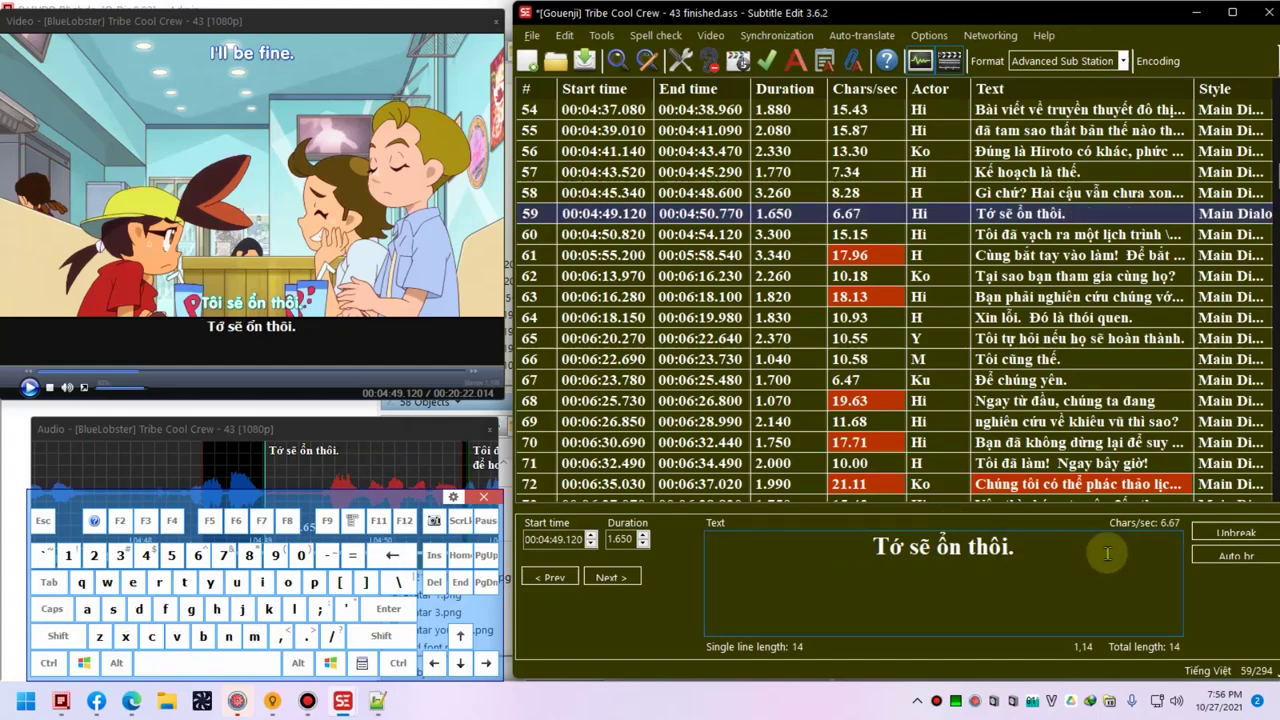
# - Replace subtitle line 60's text with "Khỏi lo giùm cảm ơn."
pyautogui.hotkey('ctrl', 'Down')
pyautogui.hotkey('ctrl', 'a')
pyautogui.write('K')
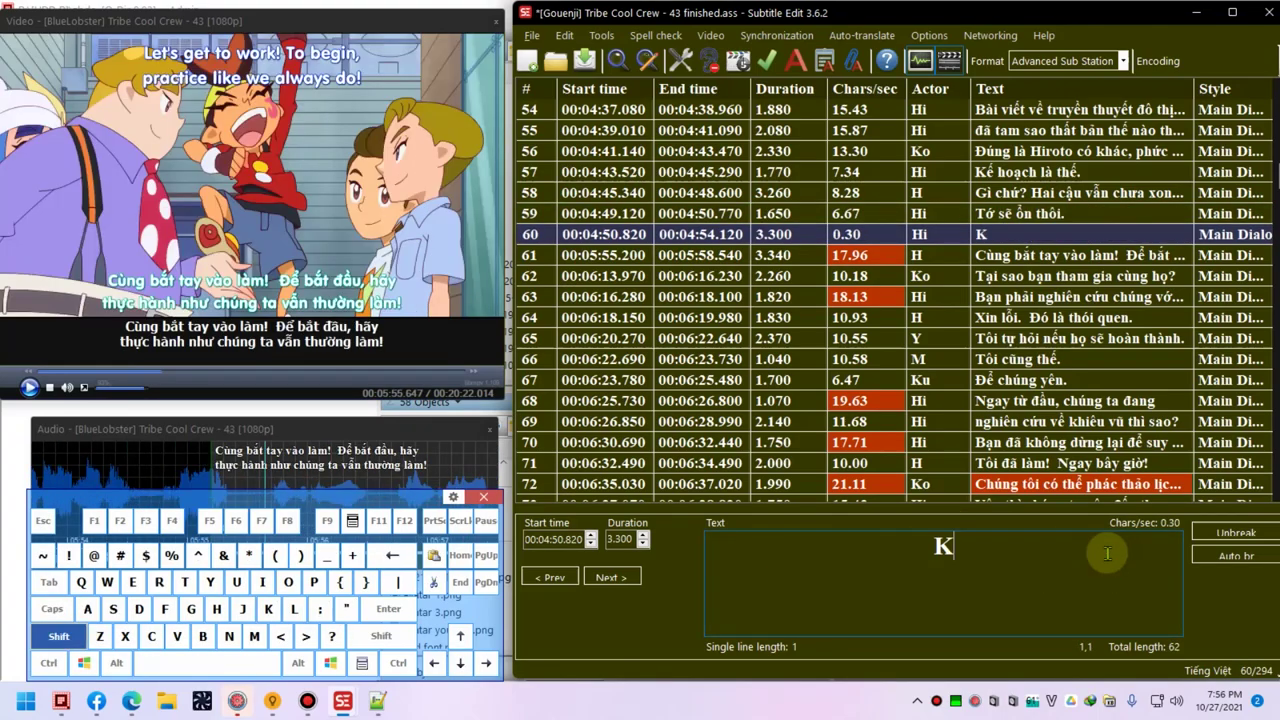
pyautogui.write('hoir lo giu')
pyautogui.write('m caảm ơn.')
# - Replace subtitle line 61's text with "Vậy tớ tiếp tục tập luyện đây!", replaying the line to match the dialogue
pyautogui.hotkey('ctrl', 'Down')
pyautogui.hotkey('ctrl', 'a')
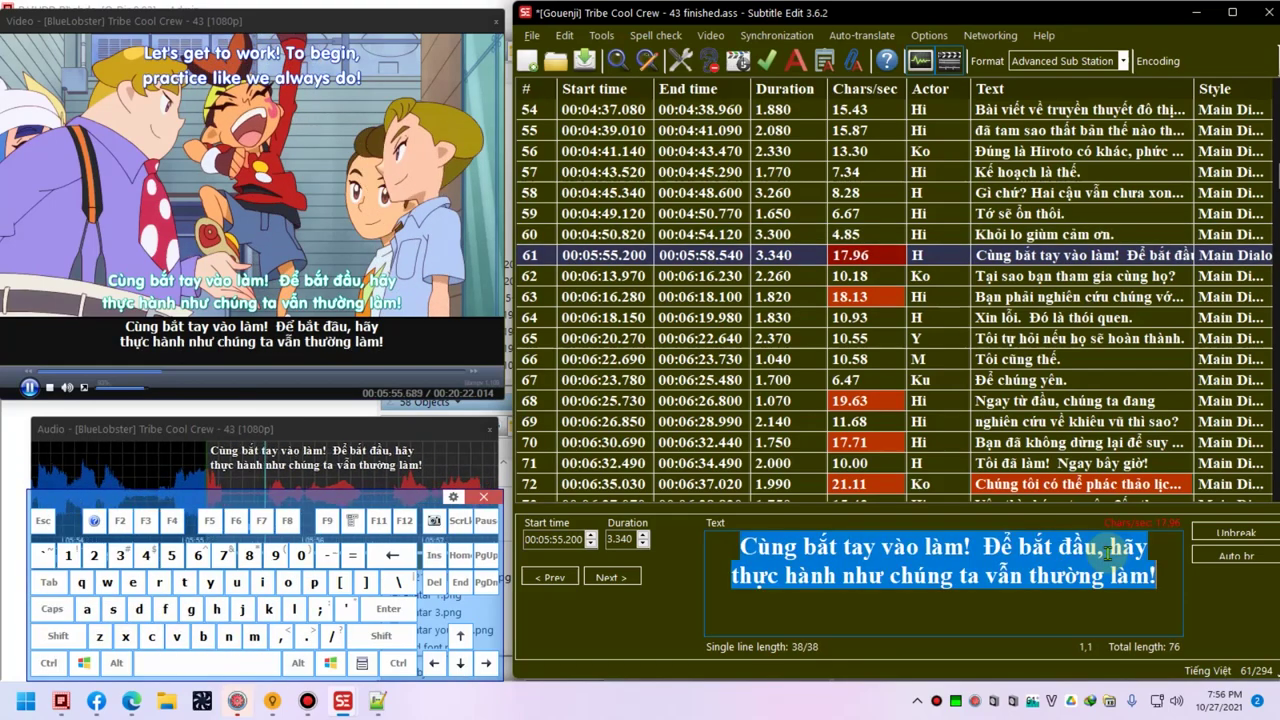
pyautogui.write('Vậy')
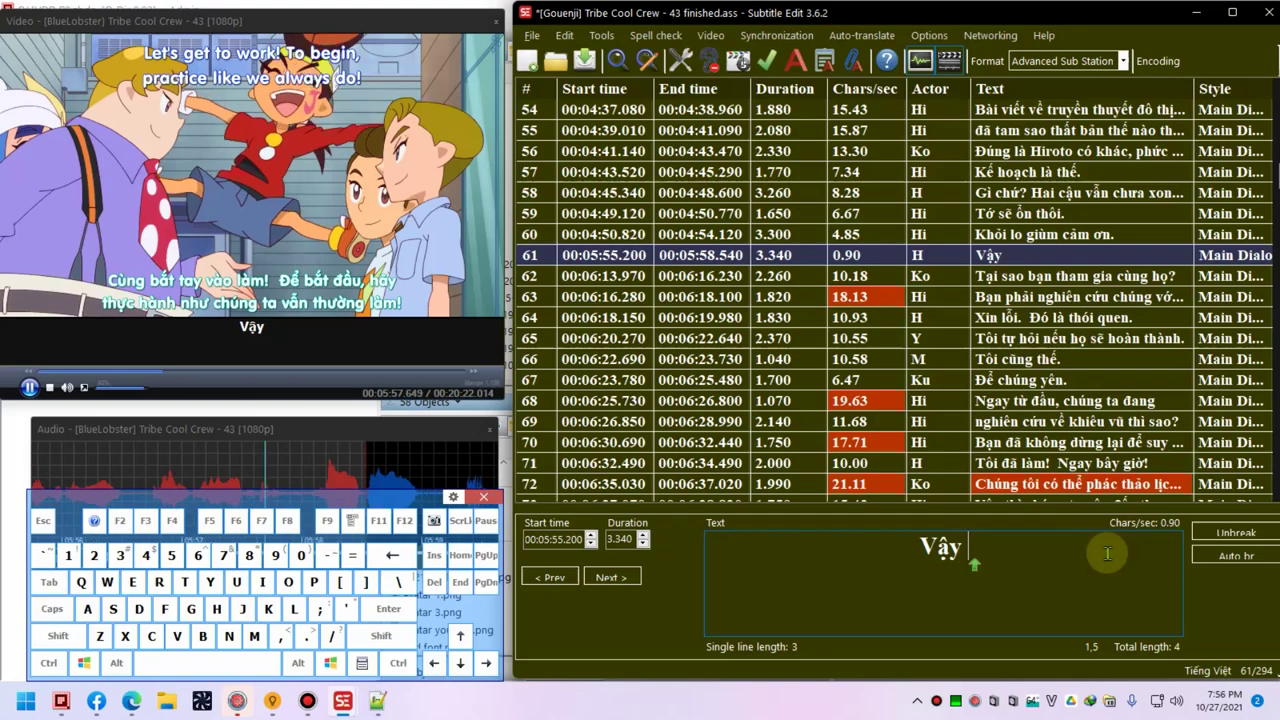
pyautogui.press('capslock')
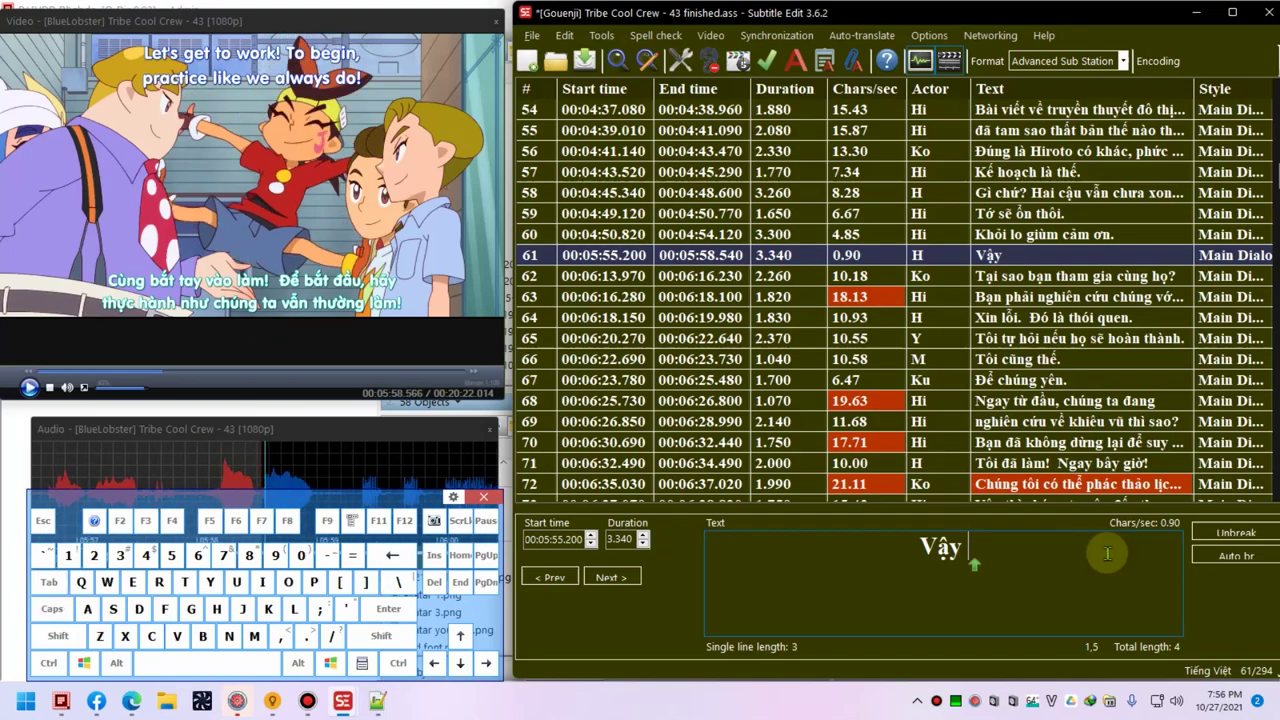
pyautogui.hotkey('ctrl', 'Down')
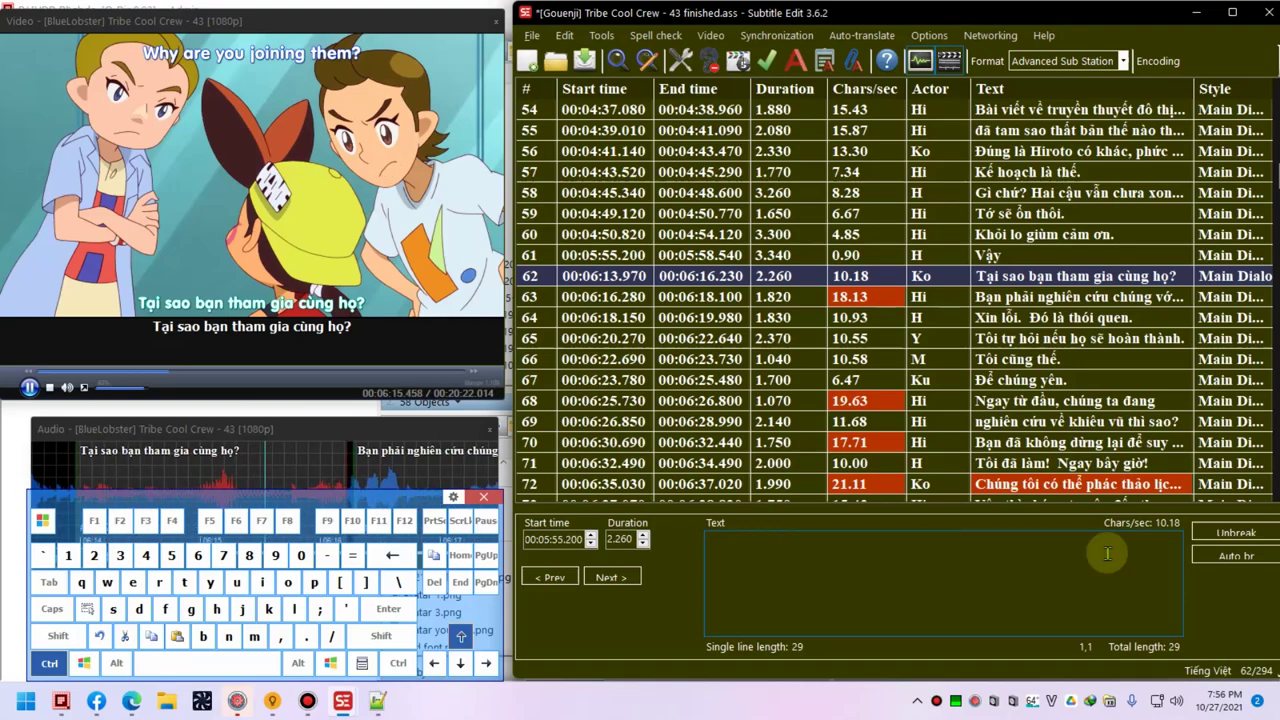
pyautogui.hotkey('ctrl', 'Up')
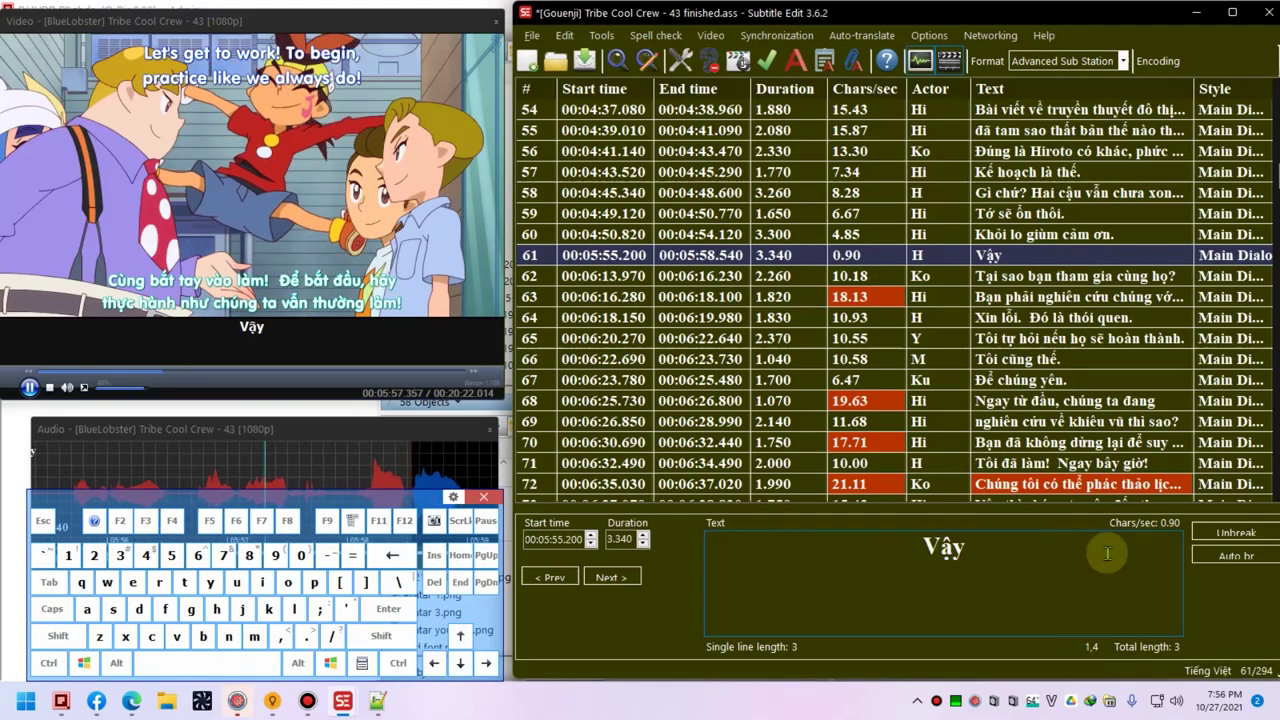
pyautogui.press('capslock')
pyautogui.write('tơ')
pyautogui.write(' tiếp tục tập')
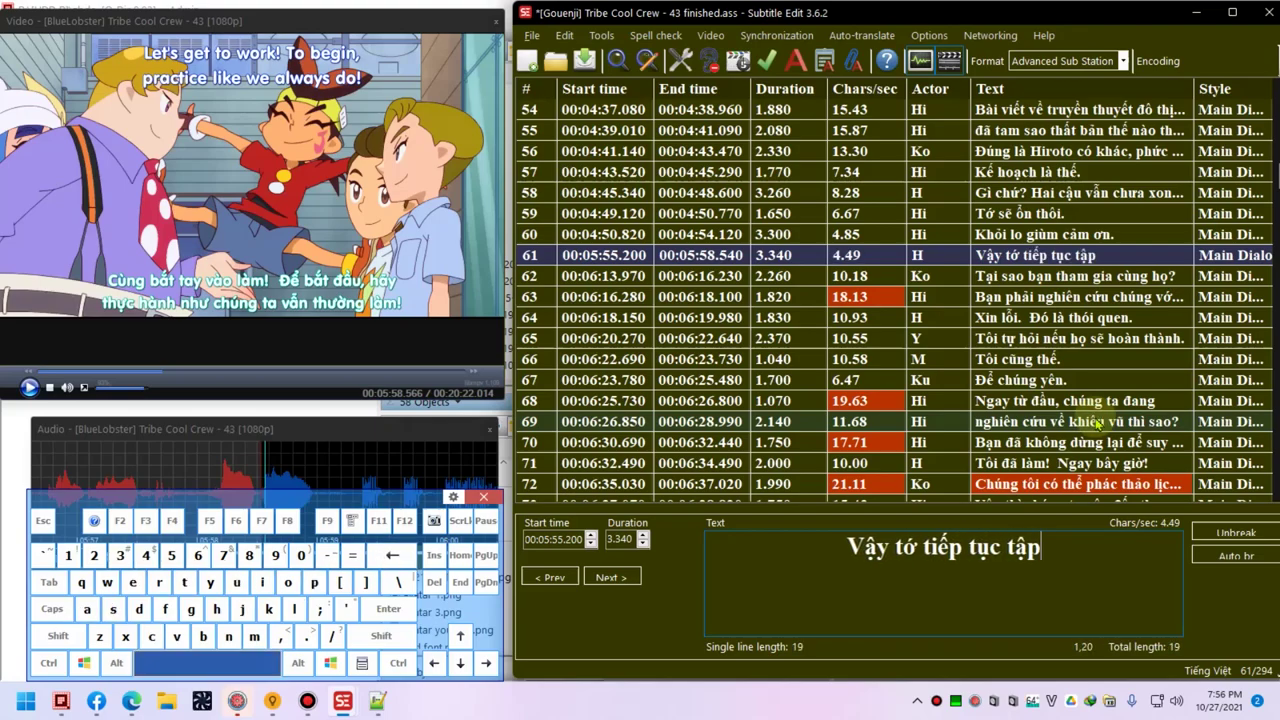
pyautogui.write(' luyện đây')
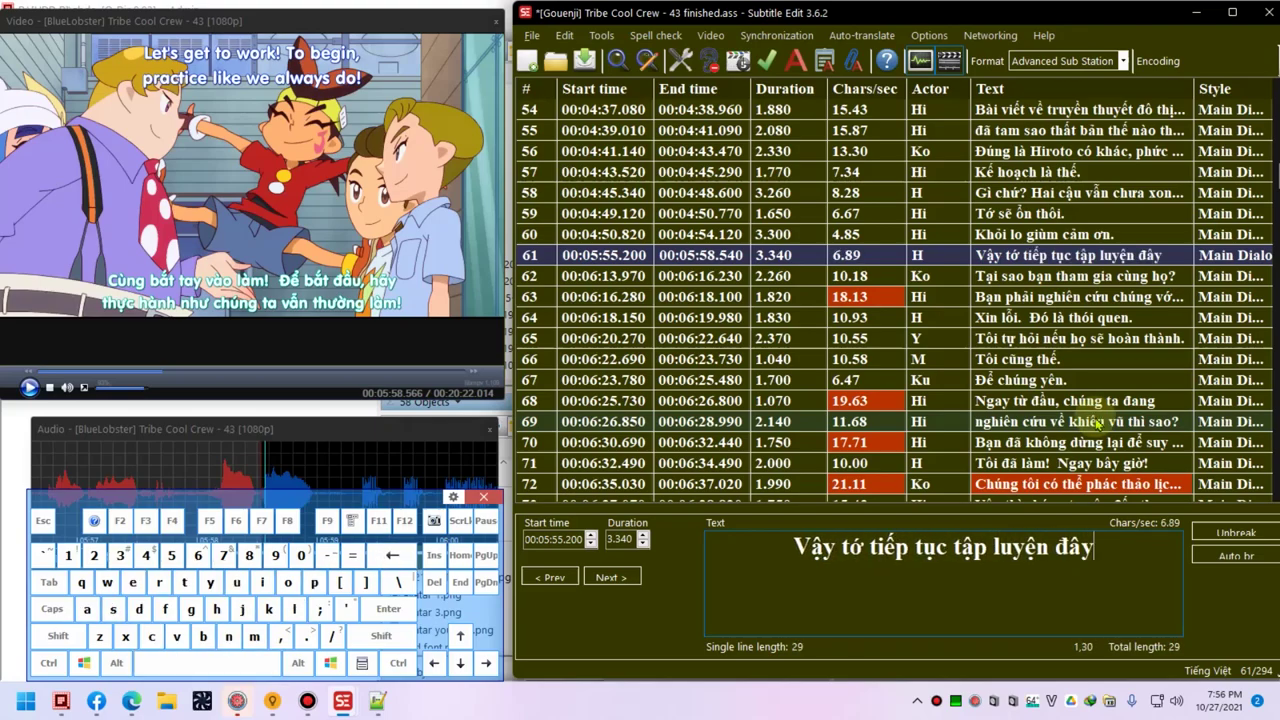
pyautogui.write('!')
# - Replace subtitle line 62's text with "Sao lại quay lại tập luyện rồi?" and replay the line to check it
pyautogui.hotkey('ctrl', 'Down')
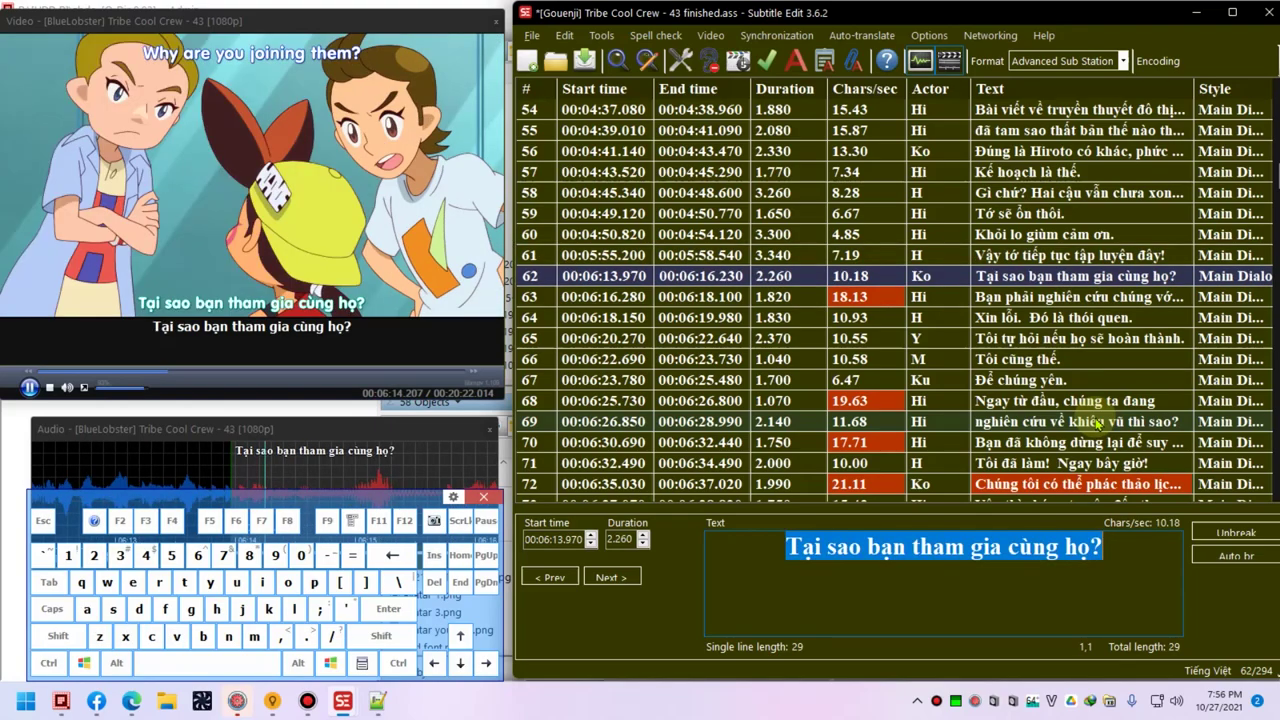
pyautogui.write('Sao lại')
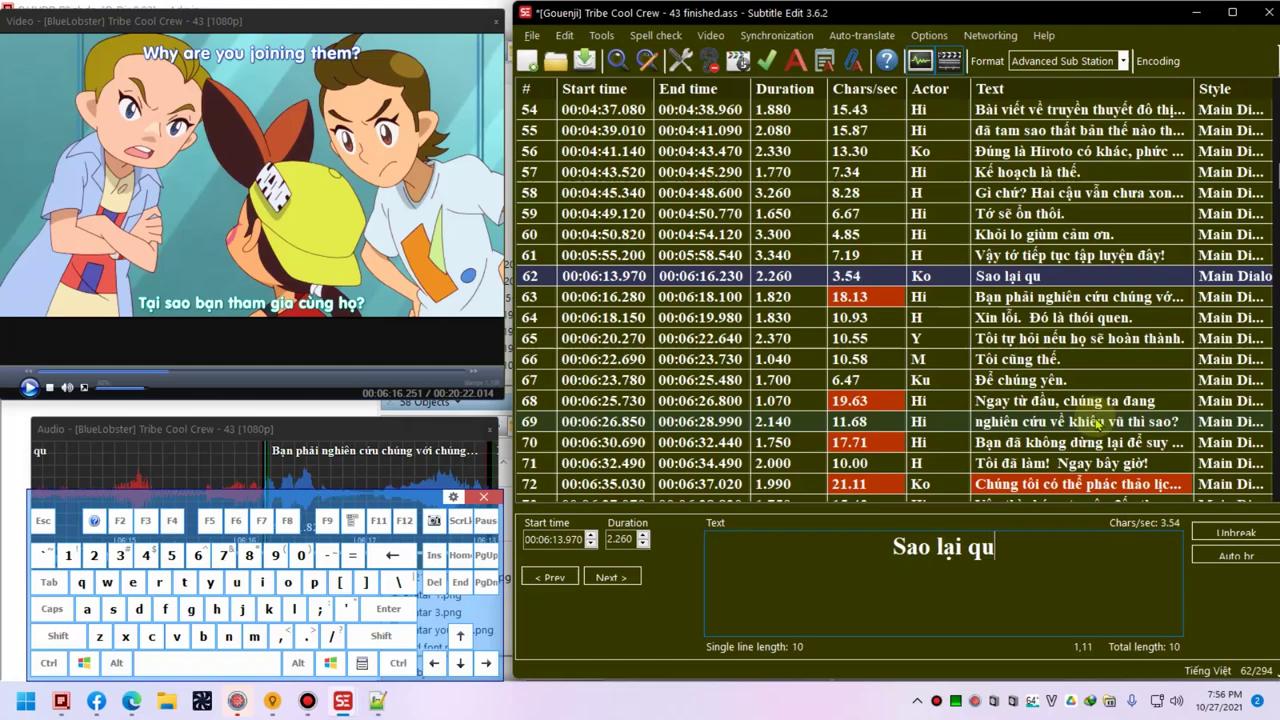
pyautogui.write('quay lại tập luyện rồi?')
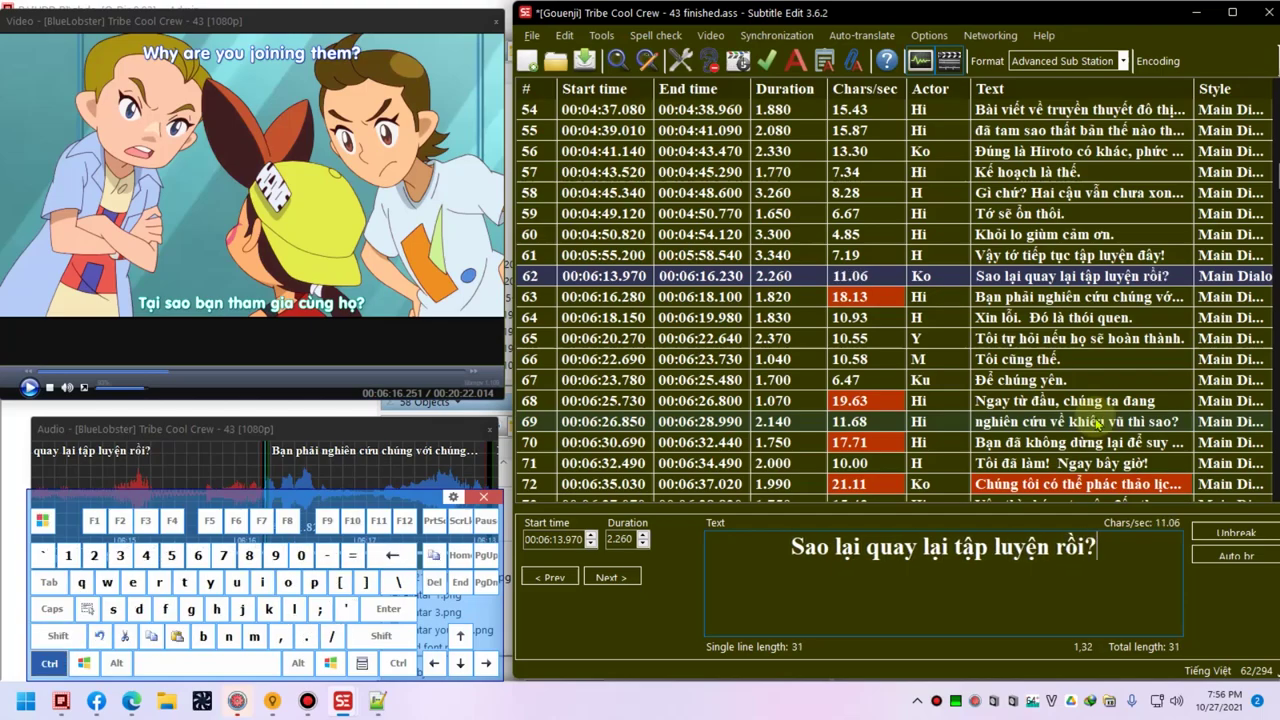
pyautogui.hotkey('ctrl', 'Up')
pyautogui.hotkey('ctrl', 'Down')
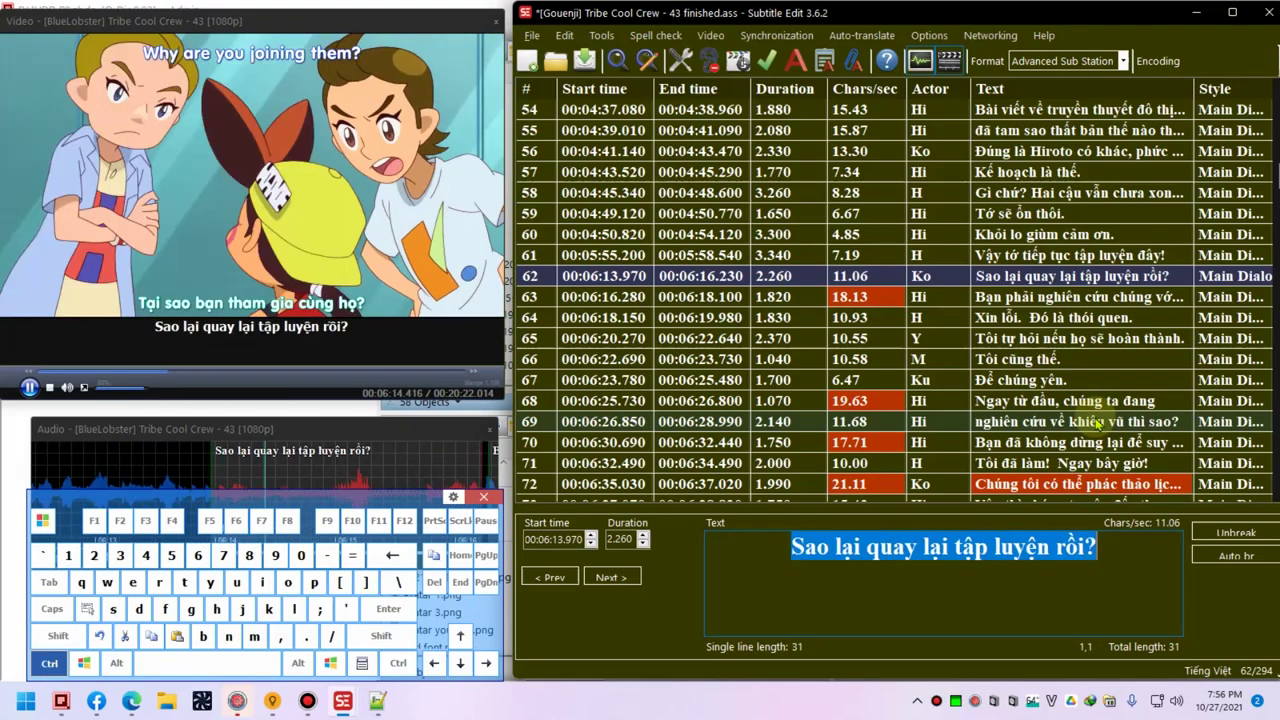
# - Replace subtitle line 63's text with "Cậu cũng phải góp phần nghiên cứu chứ?" and save the subtitle file
pyautogui.hotkey('ctrl', 'Down')
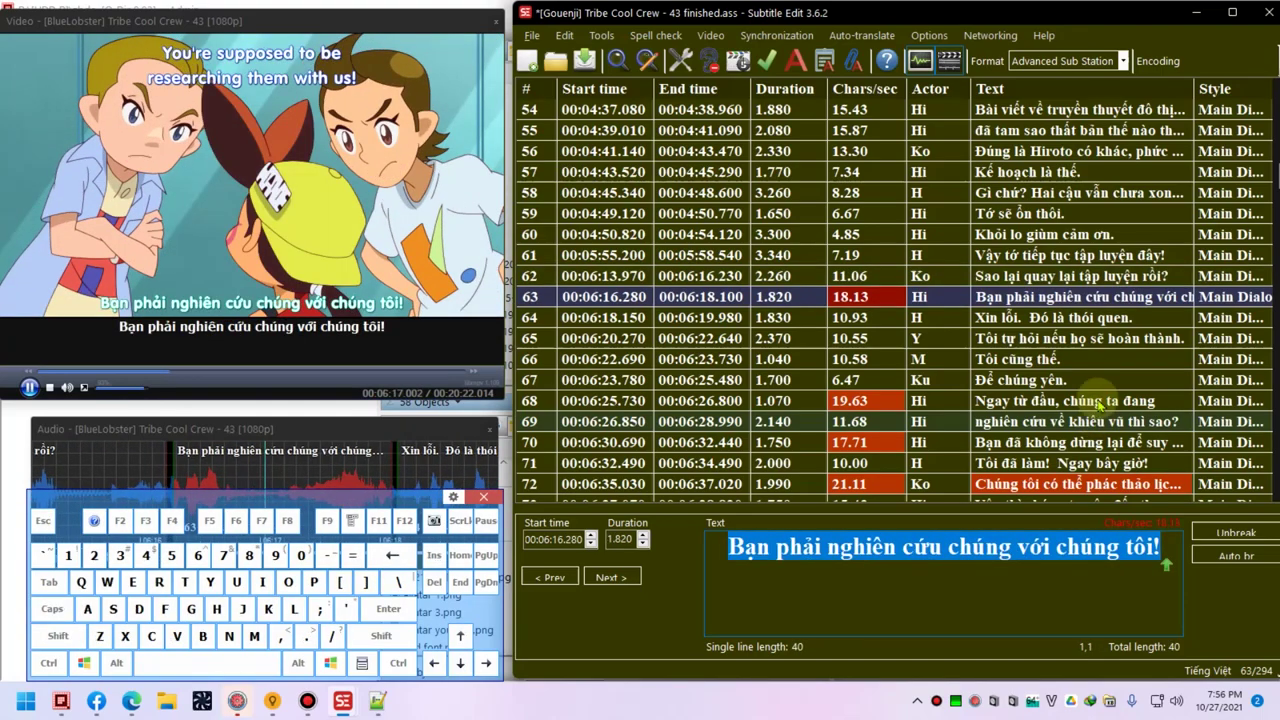
pyautogui.write('C')
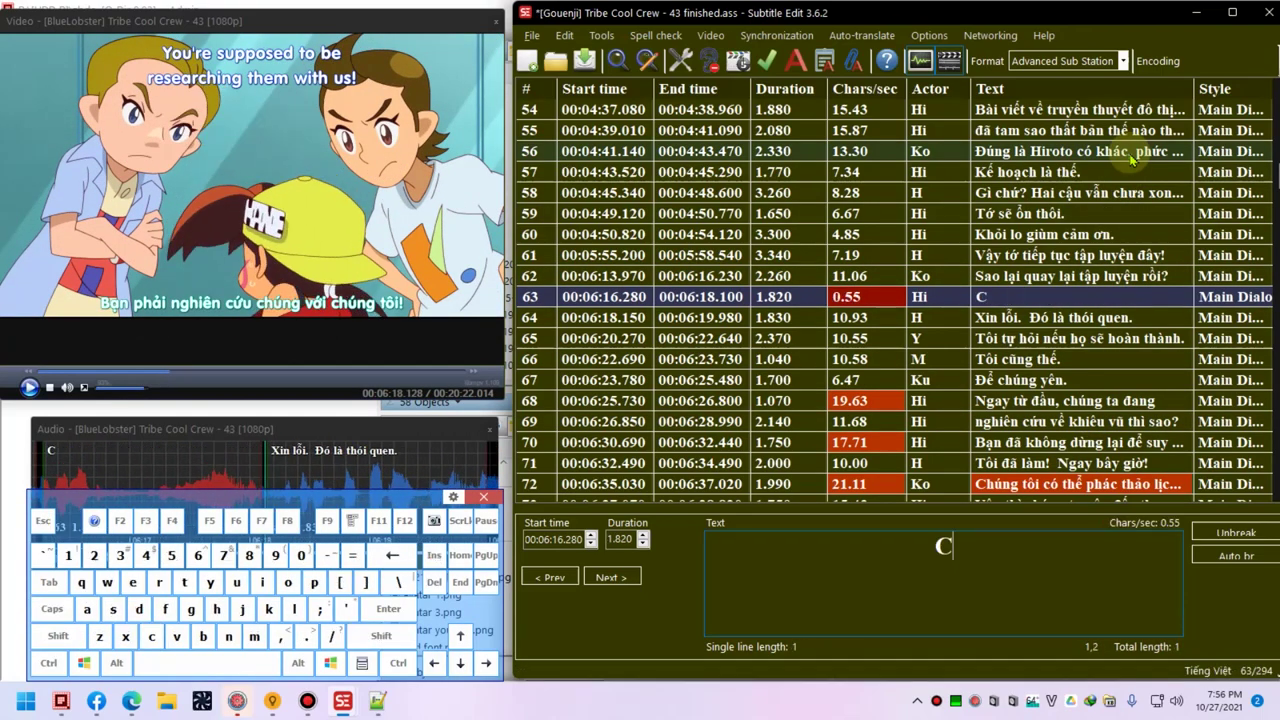
pyautogui.write('ậu cũng phải')
pyautogui.press('BackSpace')
pyautogui.press('BackSpace')
pyautogui.press('BackSpace')
pyautogui.press('BackSpace')
pyautogui.press('BackSpace')
pyautogui.write('cũng phải gops phần nghien c')
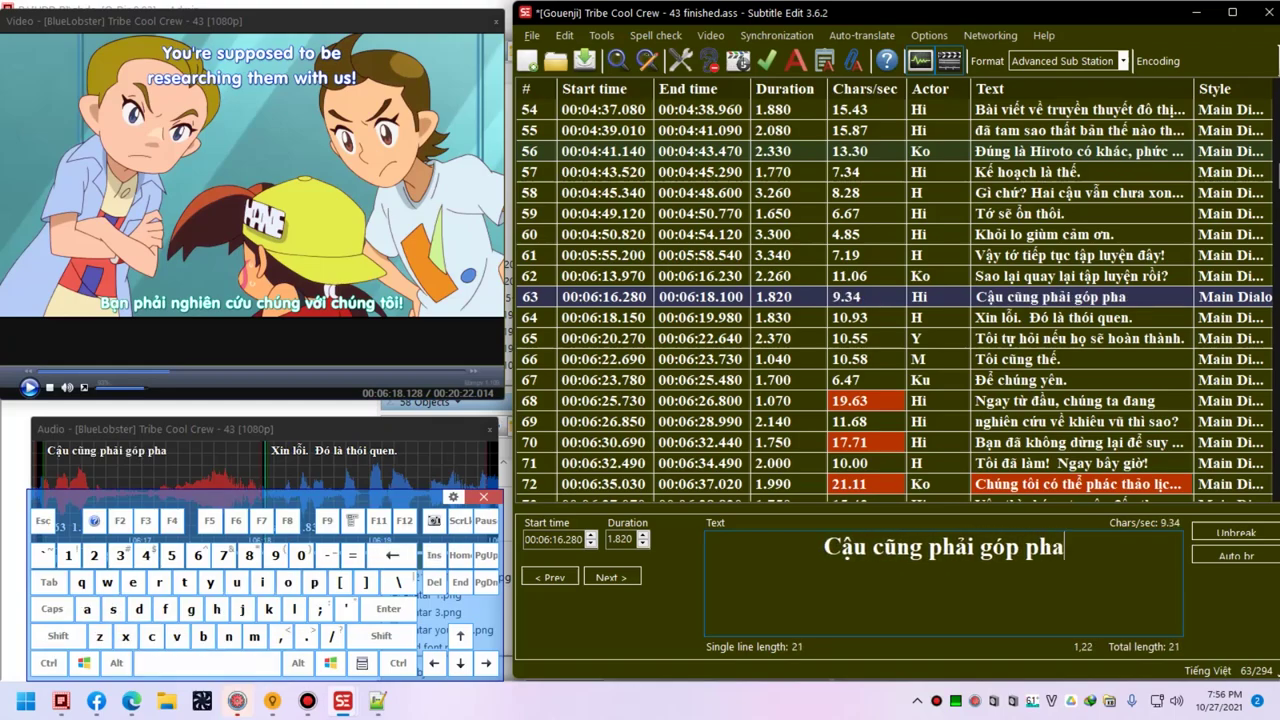
pyautogui.press('BackSpace')
pyautogui.press('BackSpace')
pyautogui.write('e cứu chứ?')
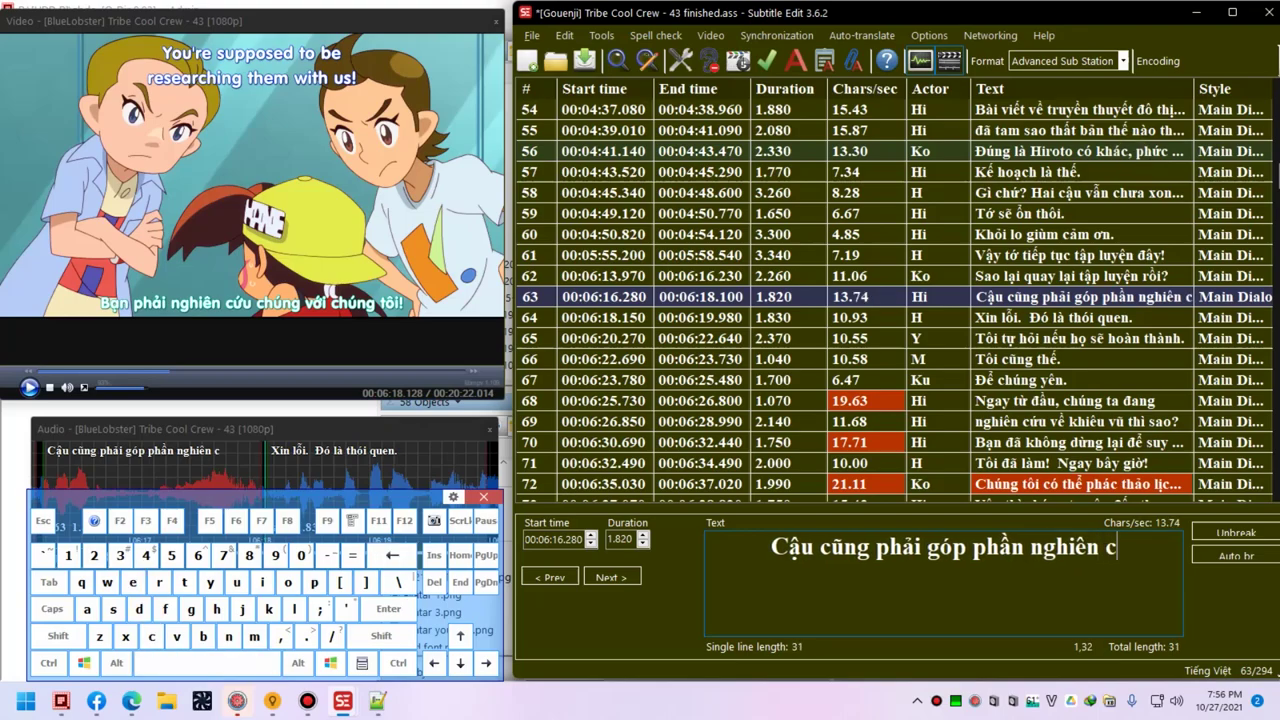
pyautogui.hotkey('ctrl', 's')
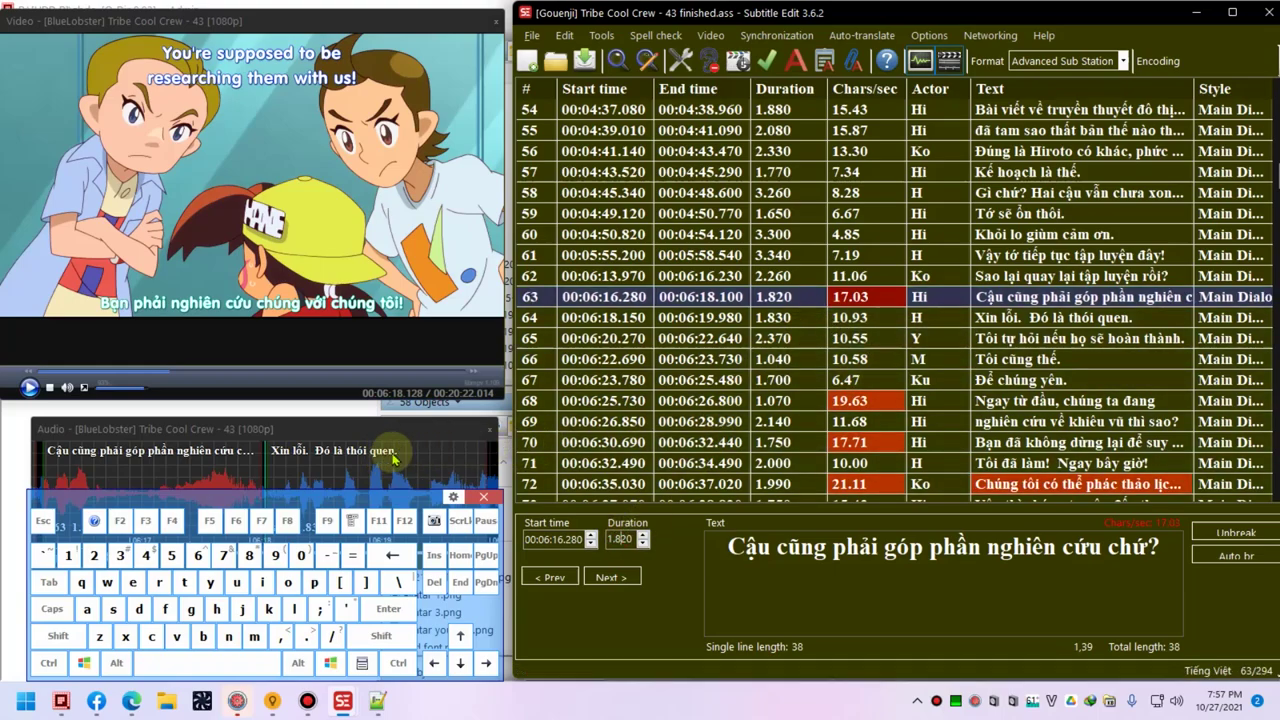
# - Set subtitle line 63's duration to 2.020 seconds and line 64's start time to 00:06:18.350
pyautogui.scroll(2, 449, 456)
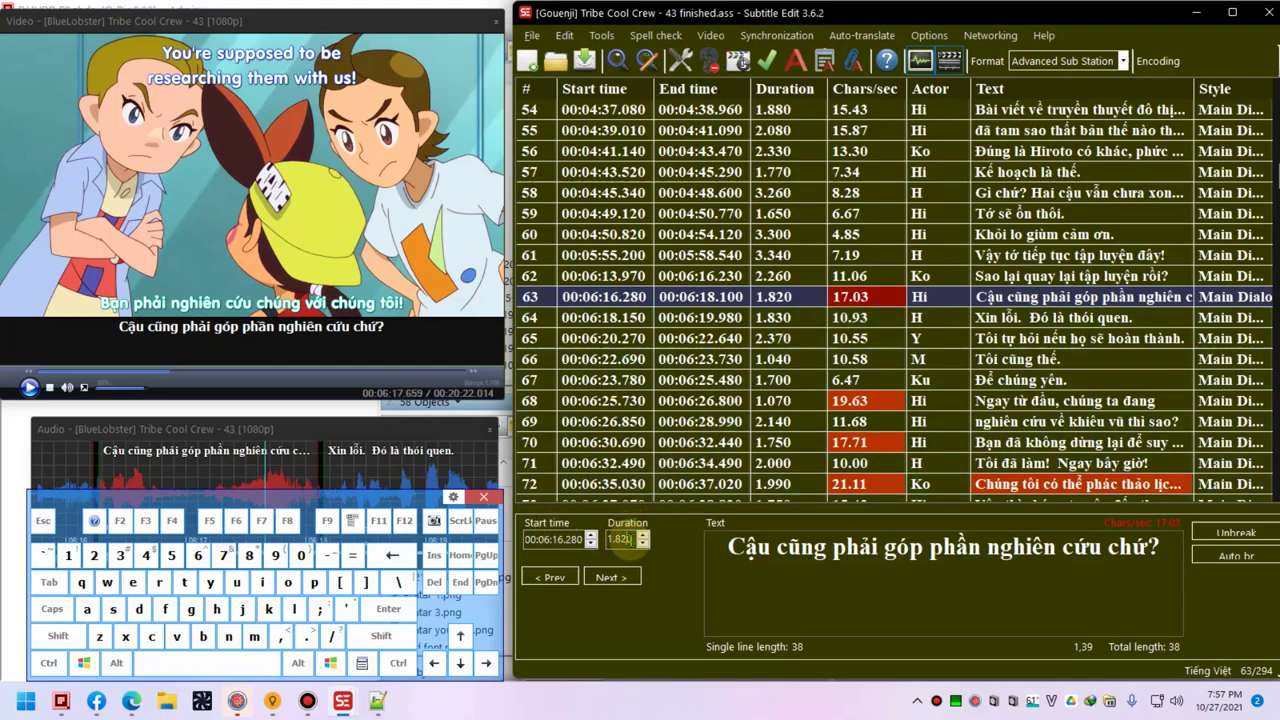
pyautogui.scroll(1, 628, 539)
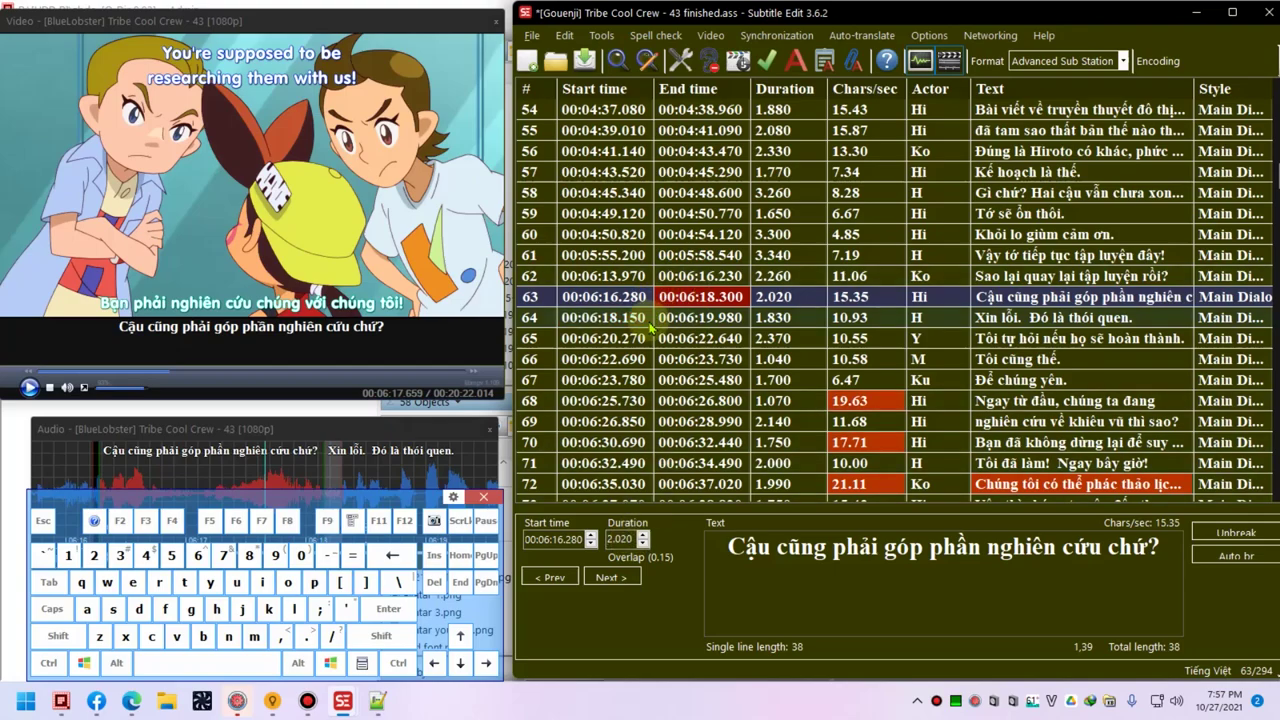
pyautogui.click(745, 319)
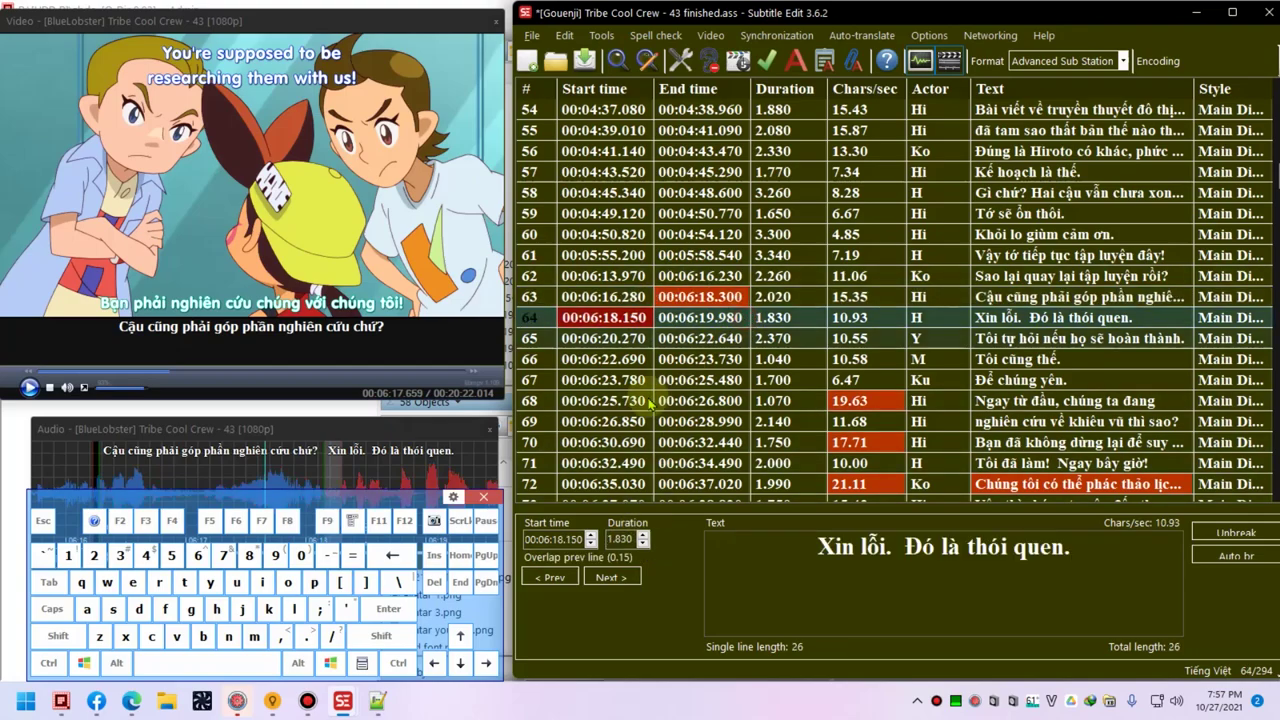
pyautogui.click(572, 539)
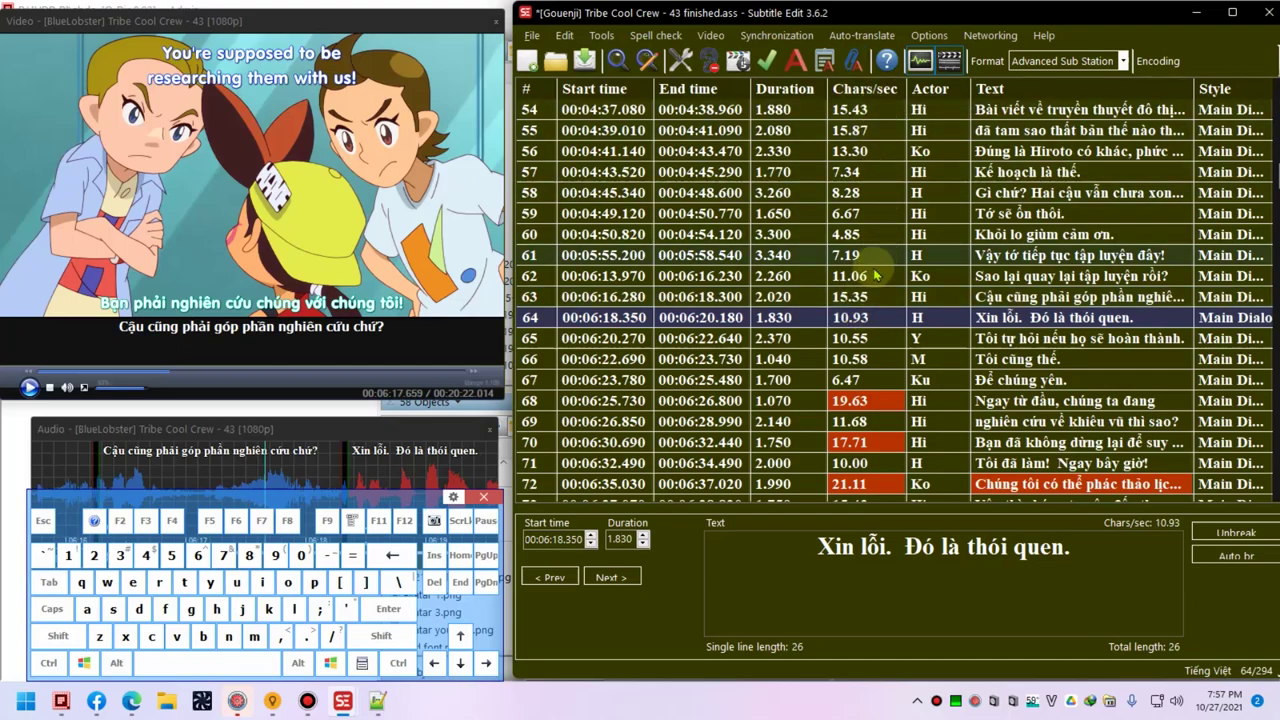
# - Save the subtitle file and play the video to check the retimed lines 63 and 64
pyautogui.click(878, 302)
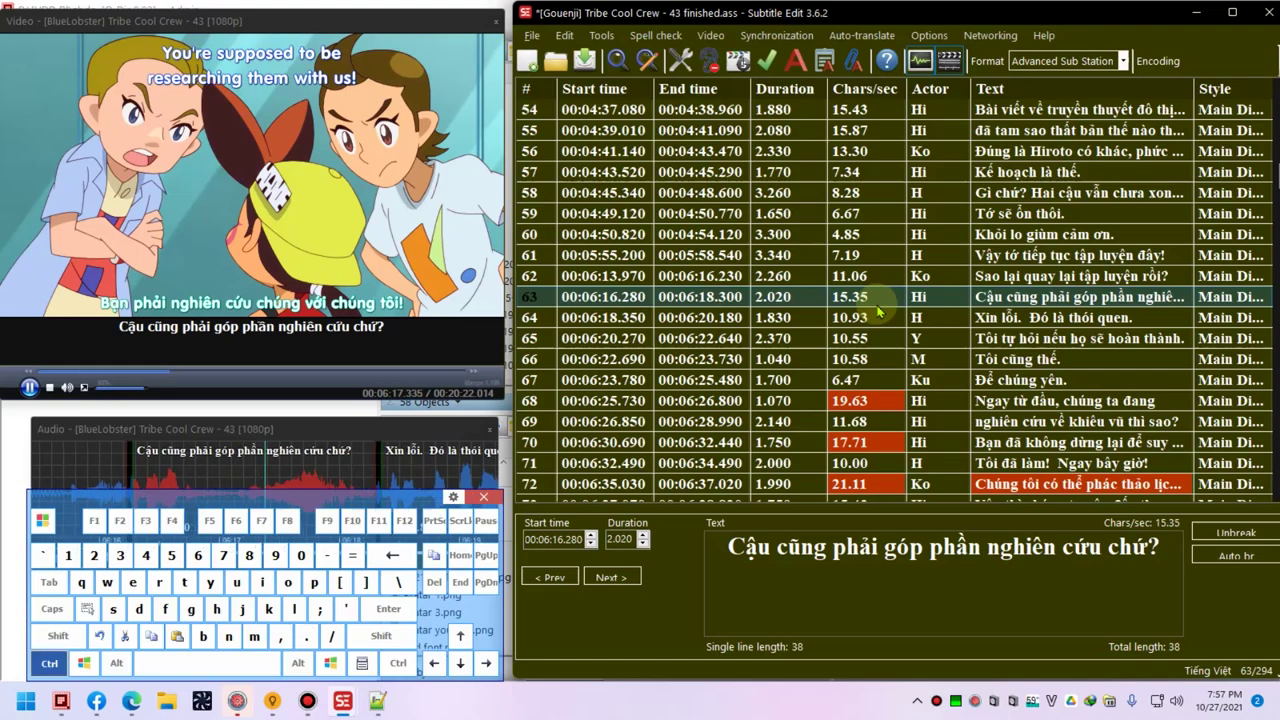
pyautogui.hotkey('ctrl', 's')
pyautogui.hotkey('ctrl', 'space')
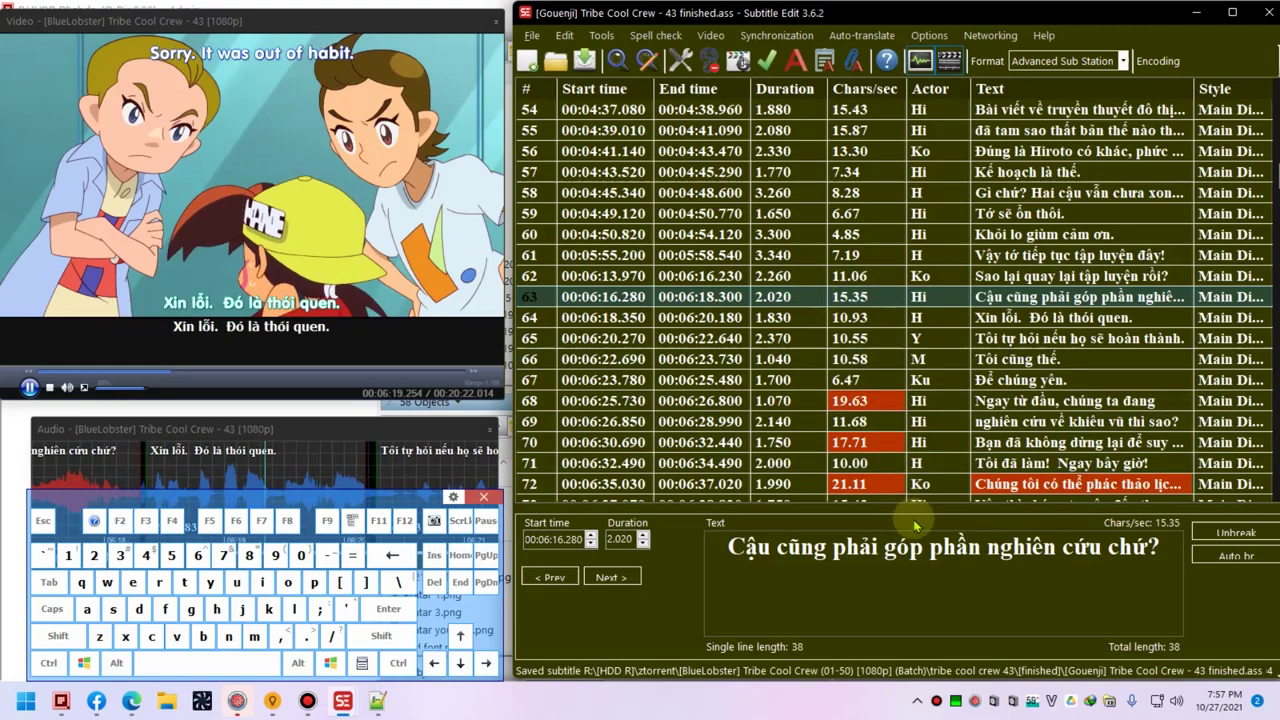
pyautogui.press('Up')
pyautogui.press('Down')
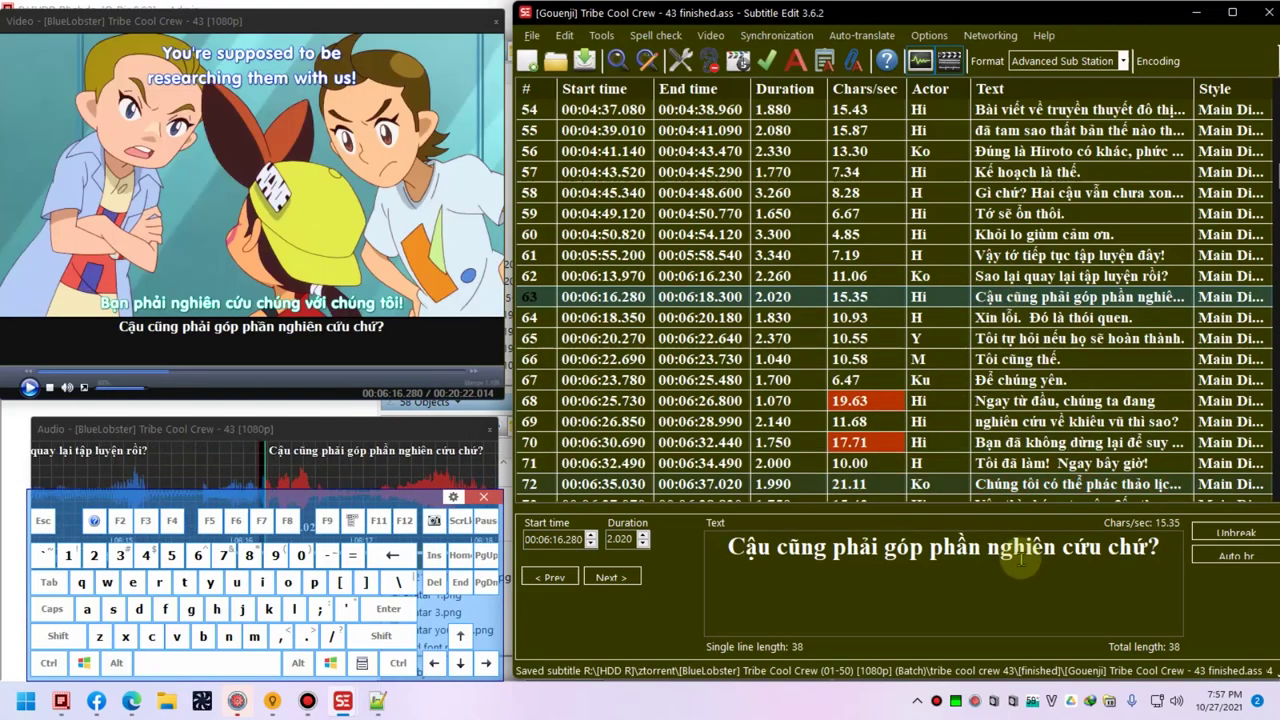
# - Replace subtitle line 63's text with "Cậu cũng phải làm chung chứ?" and move on to line 64
pyautogui.click(1022, 560)
pyautogui.hotkey('ctrl', 'a')
pyautogui.write('Câu cũng phải làm chung ch')
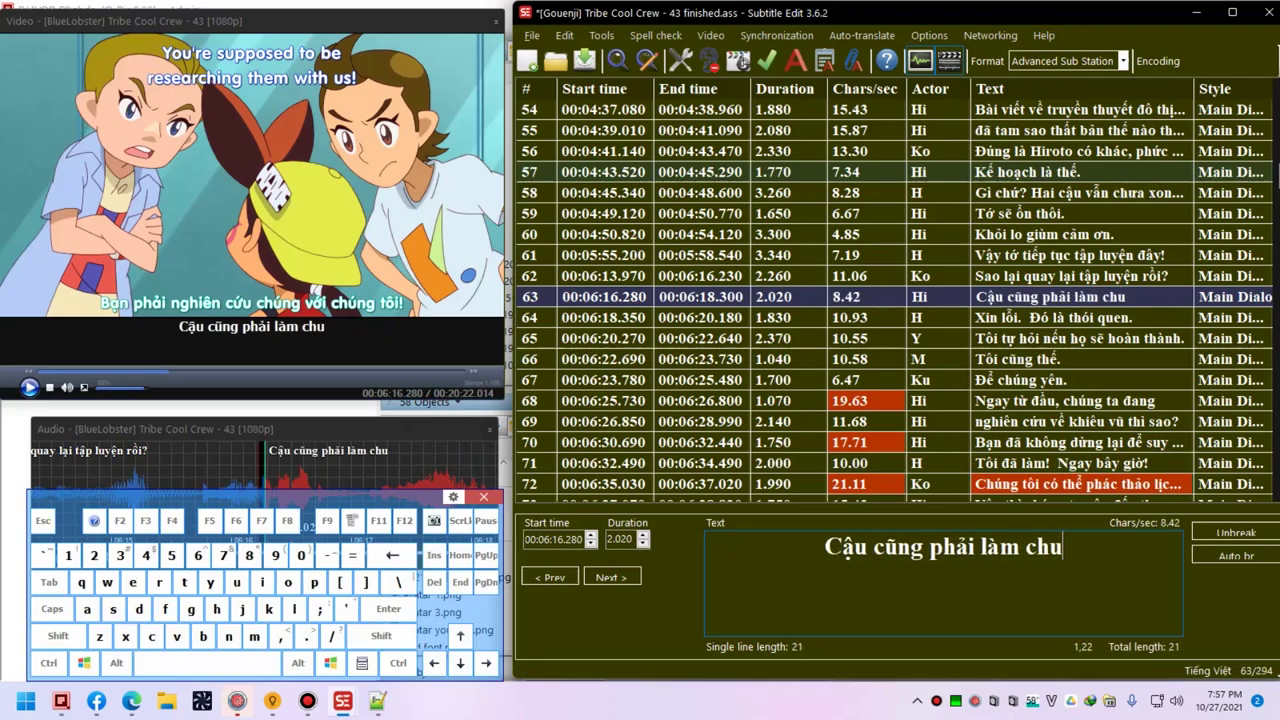
pyautogui.write('ứ?')
pyautogui.hotkey('alt', 'Down')
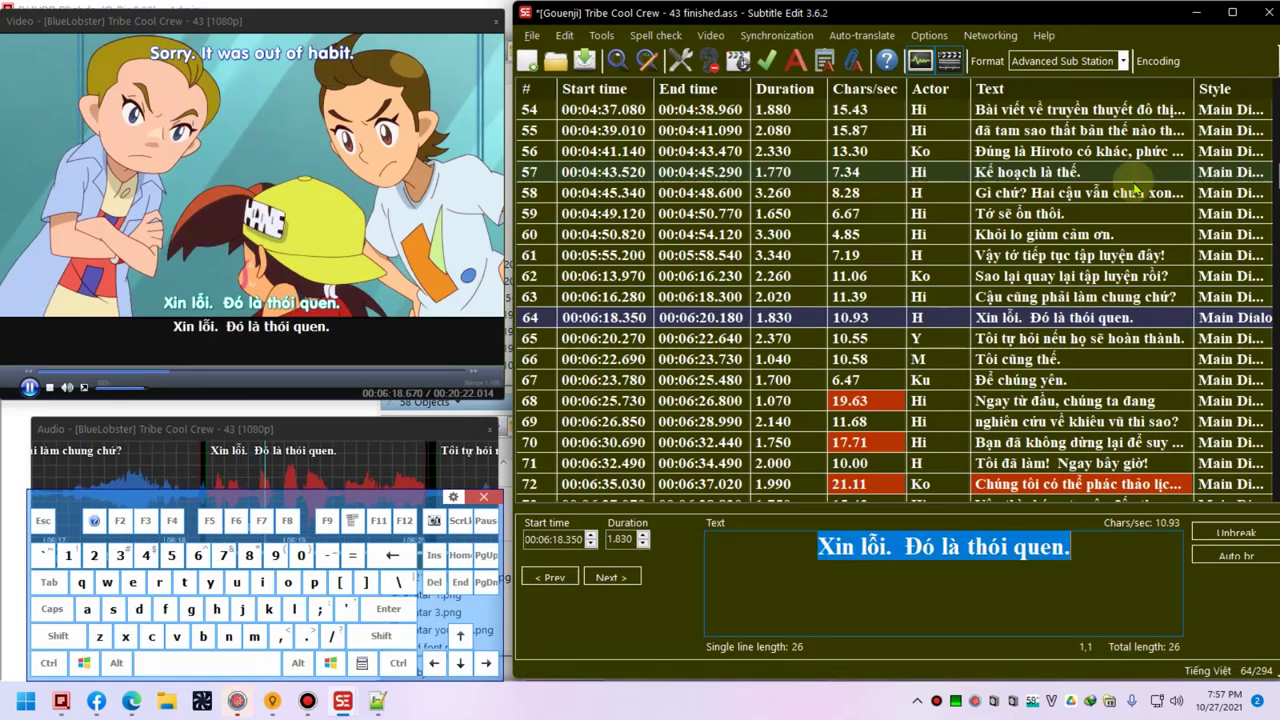
# - Replace subtitle line 64's text with "Xin lỗi, tớ bị liệu." and move on to line 65
pyautogui.hotkey('ctrl', 'a')
pyautogui.write('Xin lỗi ')
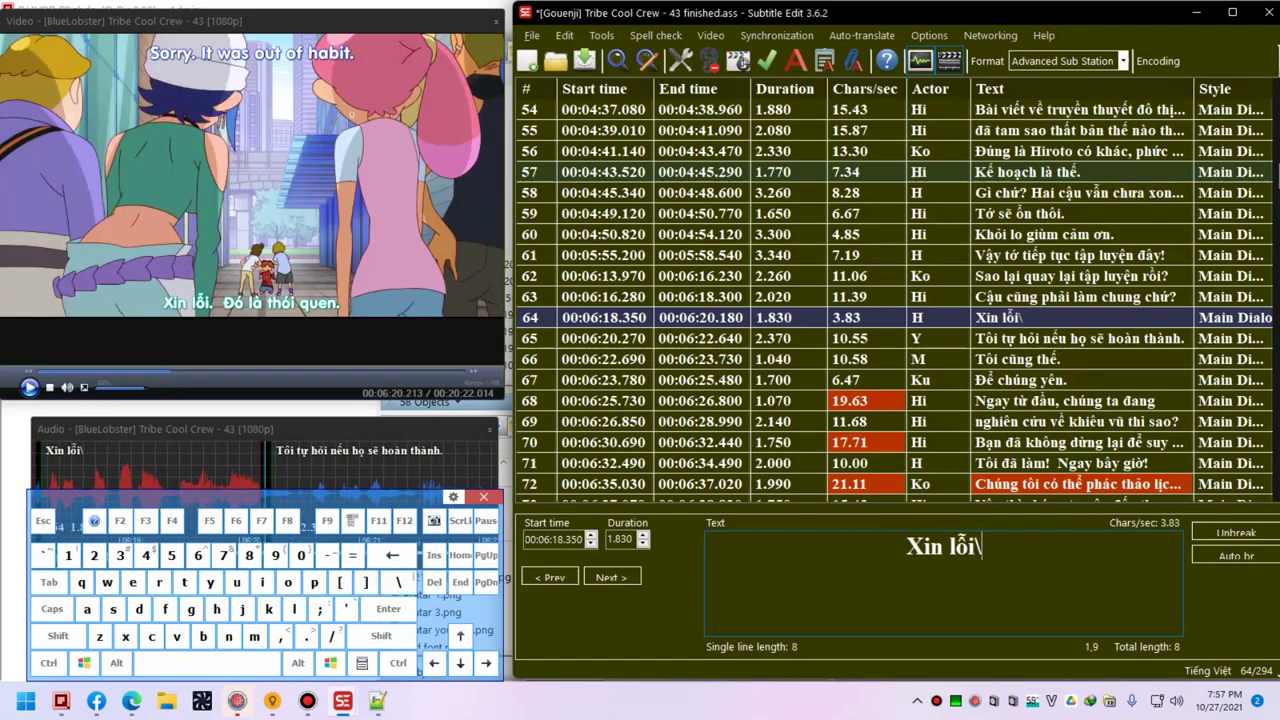
pyautogui.write(', tớ bị liệu.')
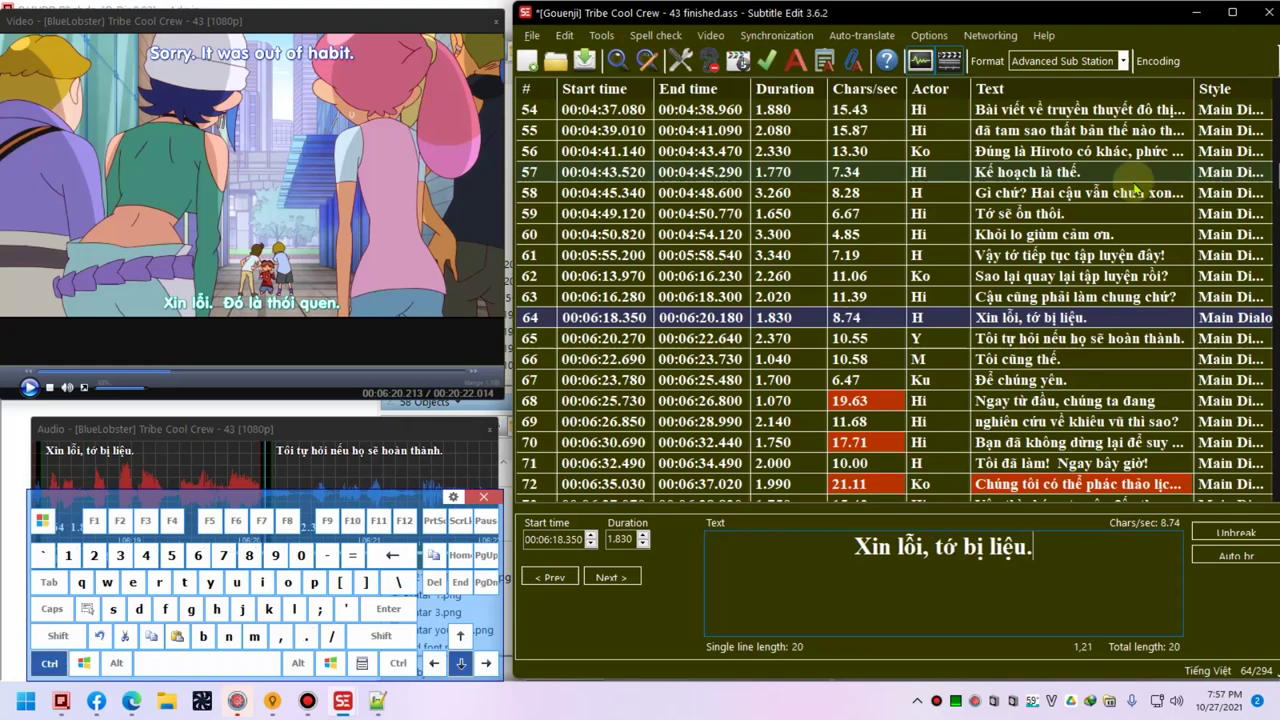
pyautogui.hotkey('alt', 'Down')
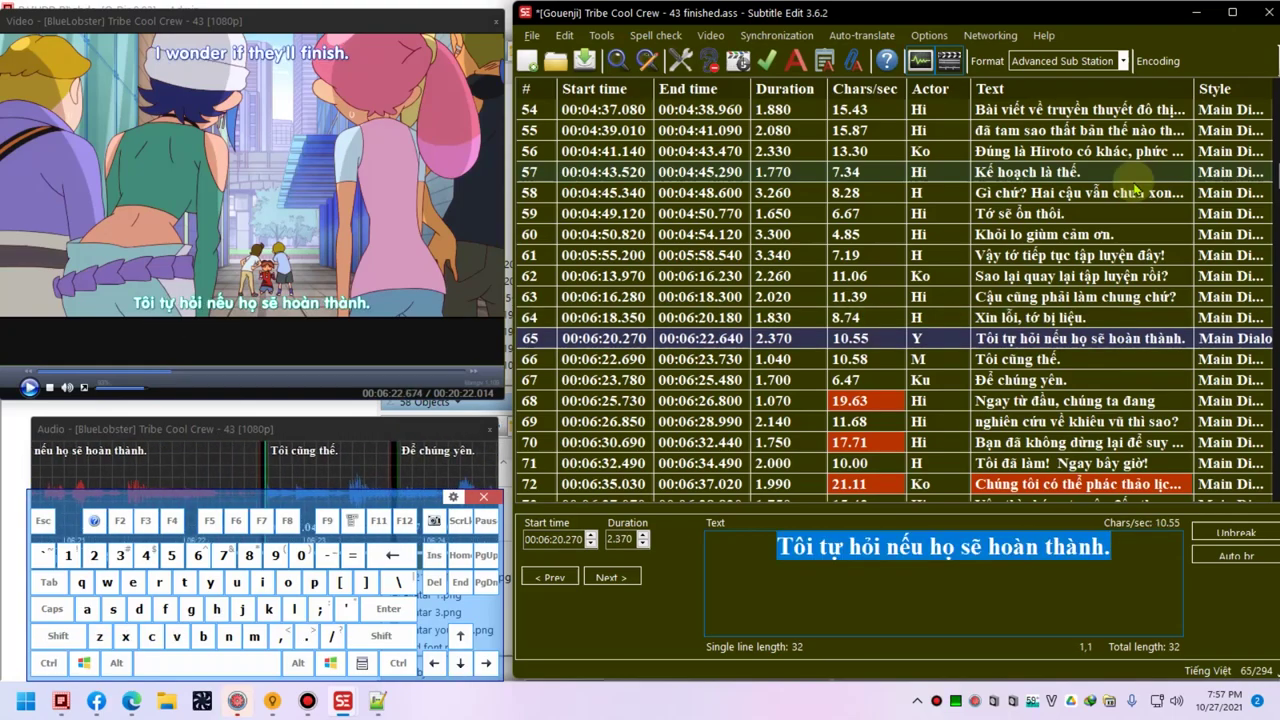
# - Replace subtitle line 65's text with "Không biết có nên cơm cháo gì không?" and move on to line 66
pyautogui.write('Không biết c')
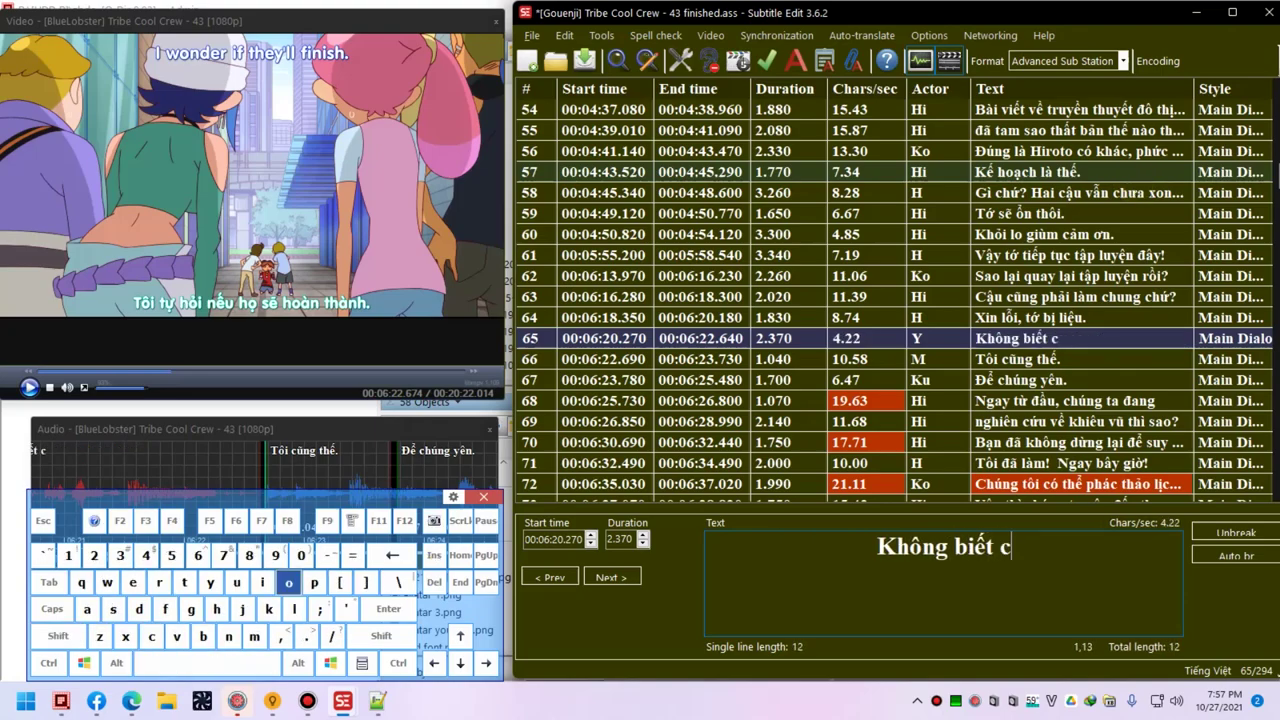
pyautogui.write('ó nên cơm cháo gì k')
pyautogui.press('BackSpace')
pyautogui.write('hông?')
pyautogui.hotkey('alt', 'Down')
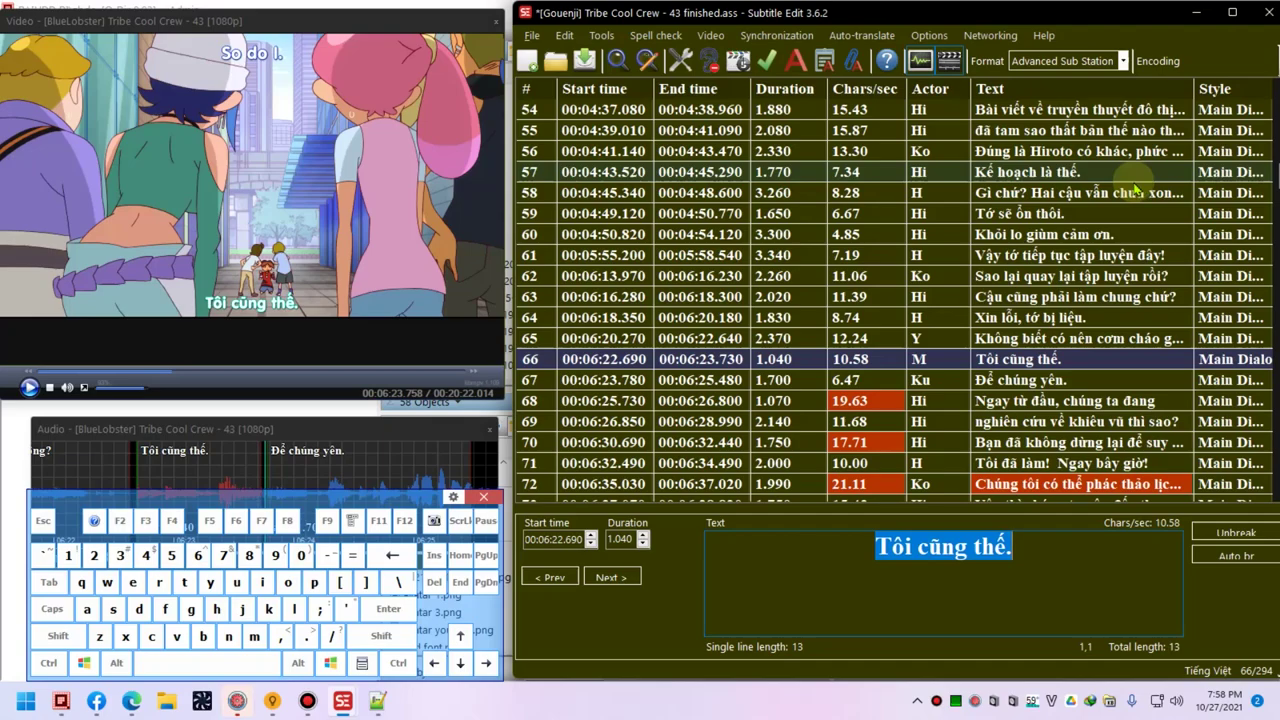
# - Replace subtitle line 66's text with "Tớ cũng nghĩ thế." and line 67's text with "Kệ tụi nó đi."
pyautogui.write('Đồng')
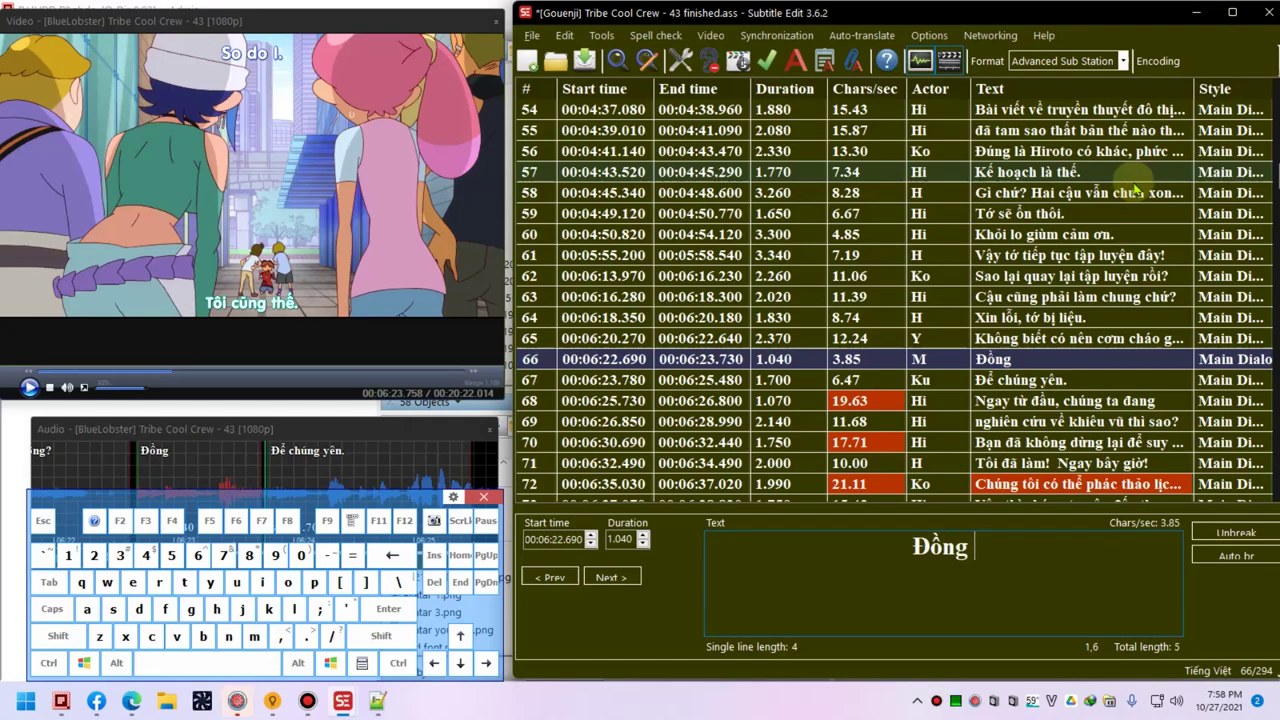
pyautogui.hotkey('ctrl', 'shift')
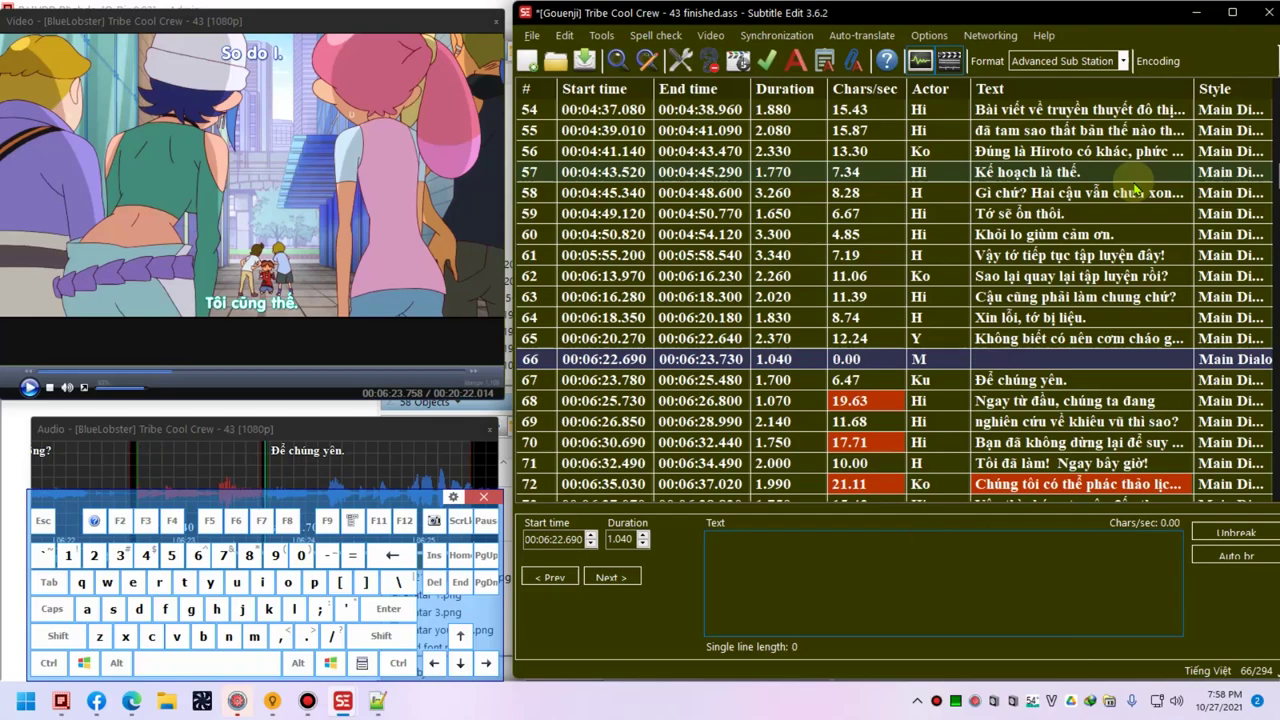
pyautogui.write('Tơ cũng nghĩ thế.')
pyautogui.hotkey('alt', 'Down')
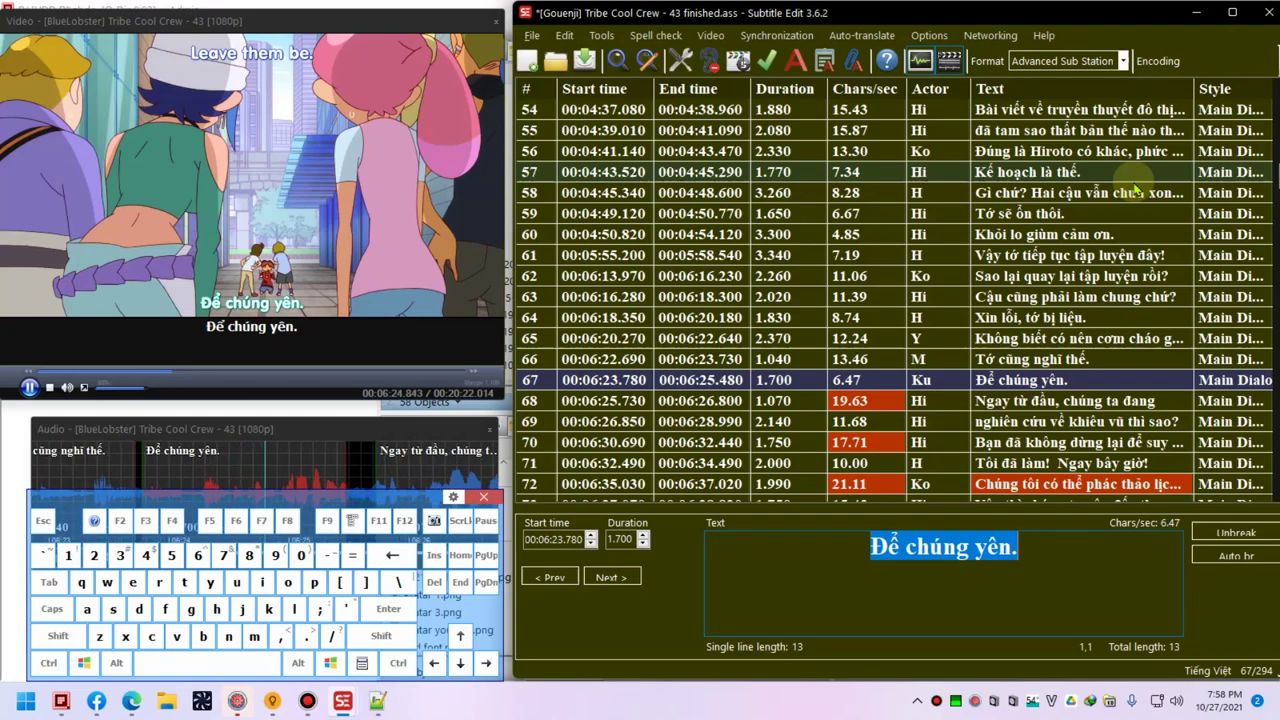
pyautogui.write('Kệ tuij nó đi.')
pyautogui.hotkey('alt', 'Down')
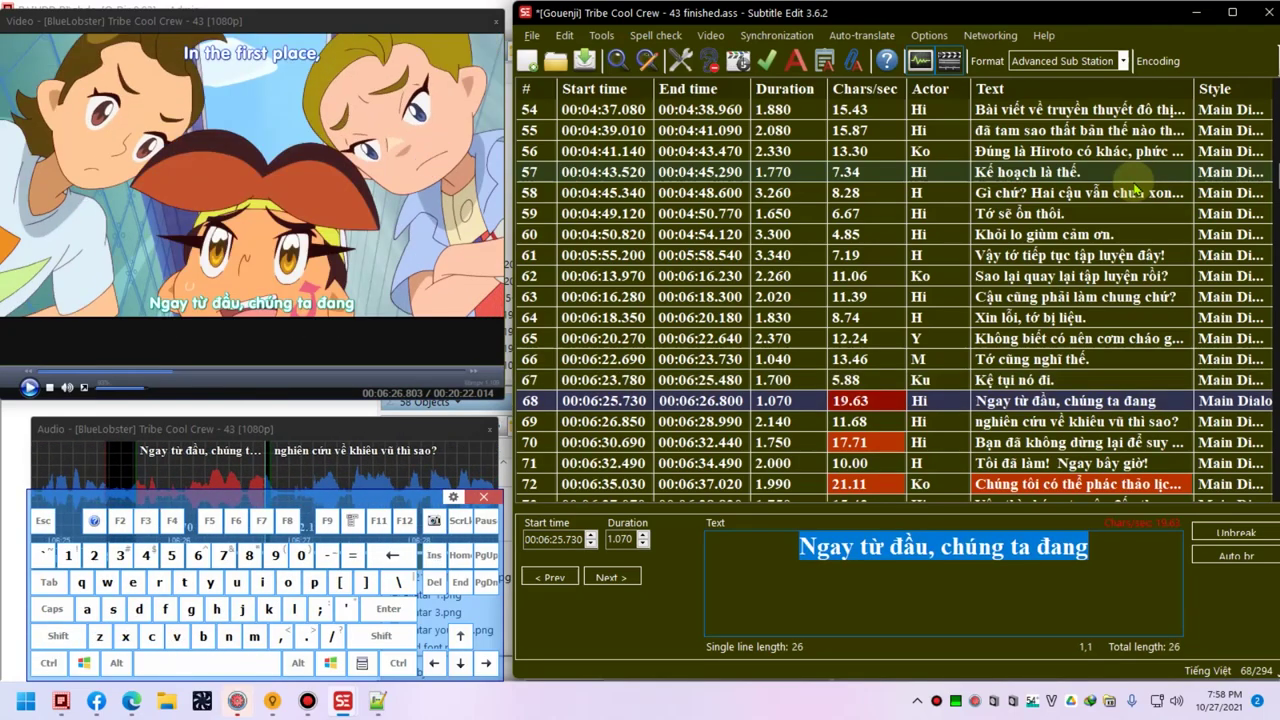
# - Preview line 69, return to subtitle line 68 and replace its text with "Vậy thì..."
pyautogui.hotkey('ctrl', 's')
pyautogui.hotkey('alt', 'Down')
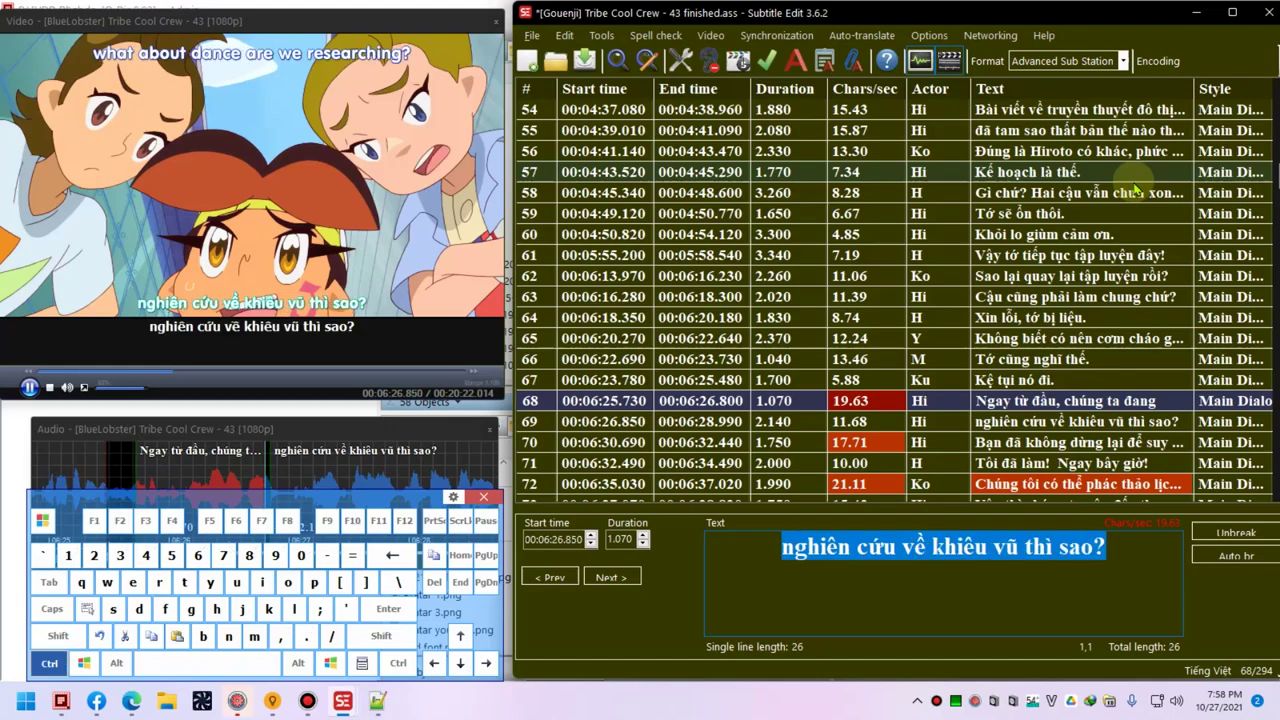
pyautogui.hotkey('alt', 'Up')
pyautogui.write('V')
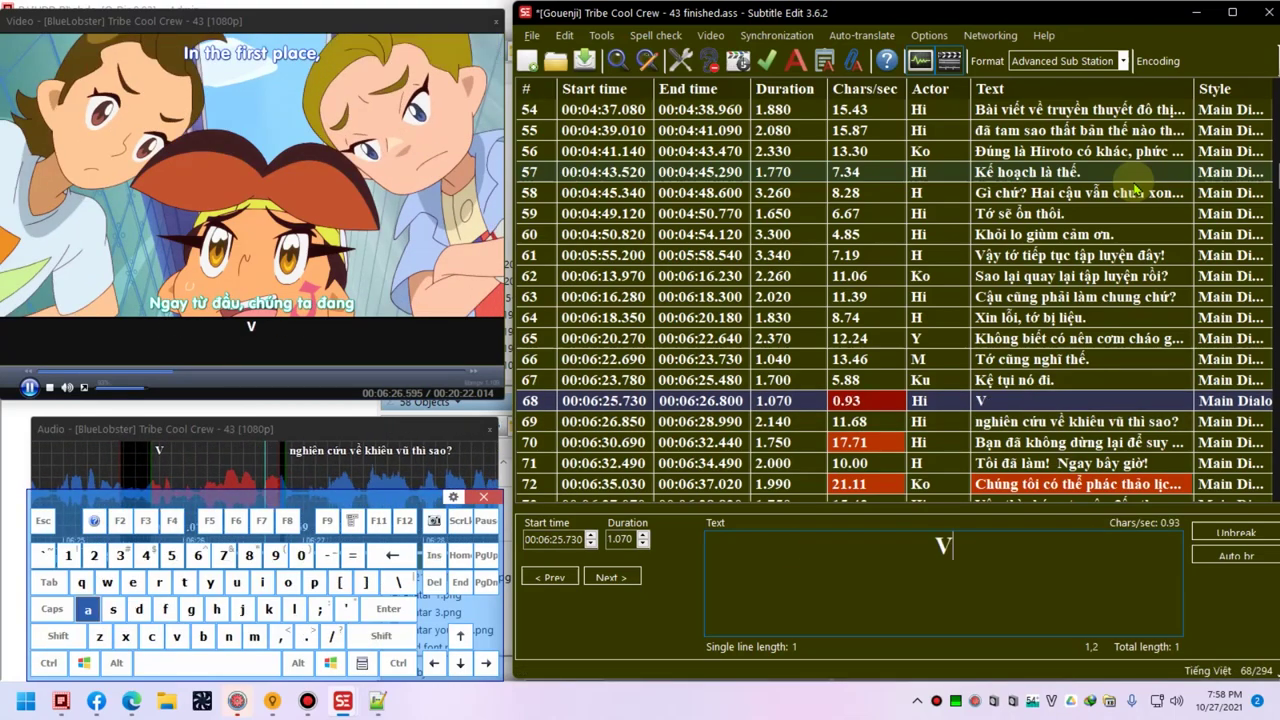
pyautogui.write('ậy thì...')
pyautogui.hotkey('ctrl', 'Down')
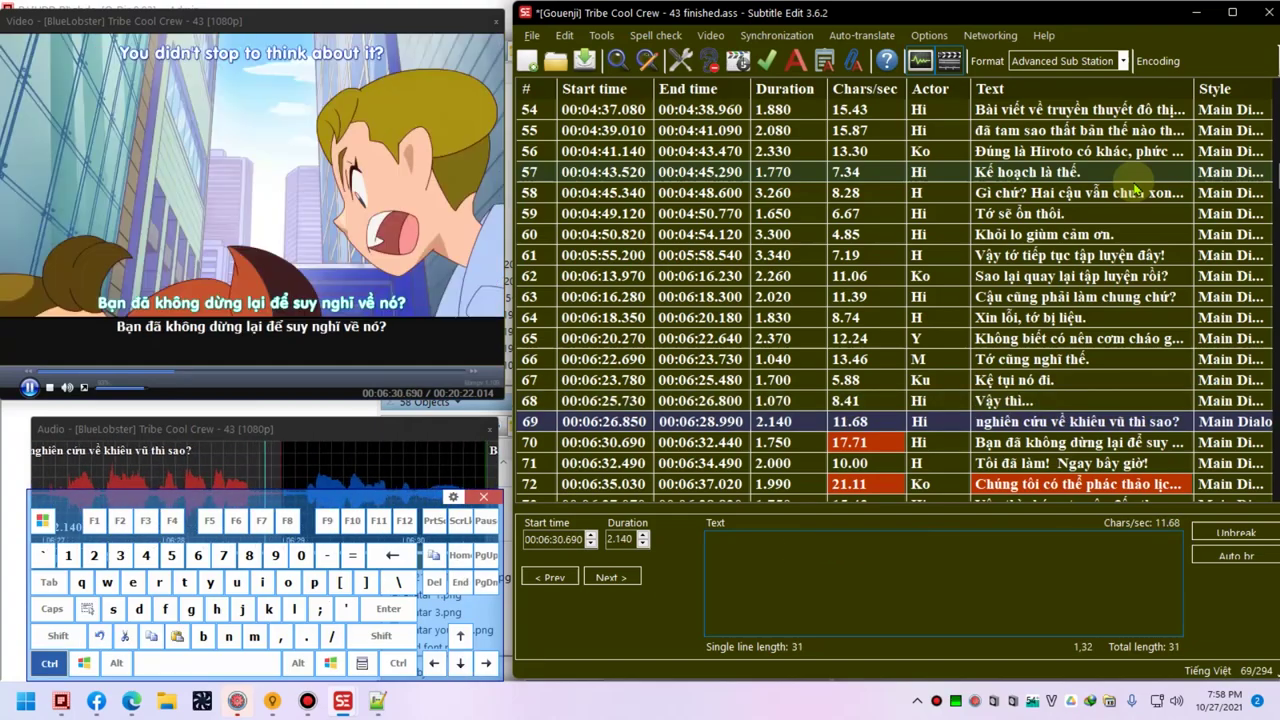
# - Replay line 69, leave its text as is, and replace subtitle line 70's text with "Cậu chưa từng nghĩ về đề tài này sao?"
pyautogui.hotkey('ctrl', 'Down')
pyautogui.hotkey('ctrl', 'Up')
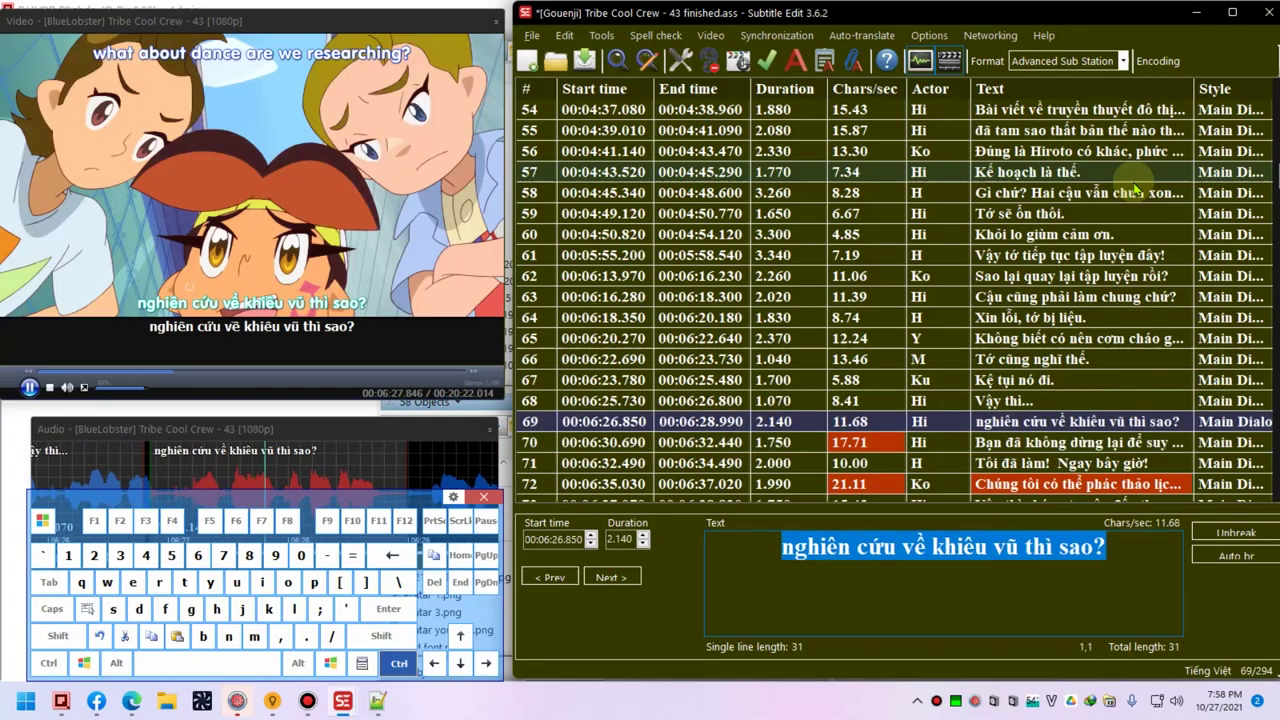
pyautogui.hotkey('ctrl', 'Down')
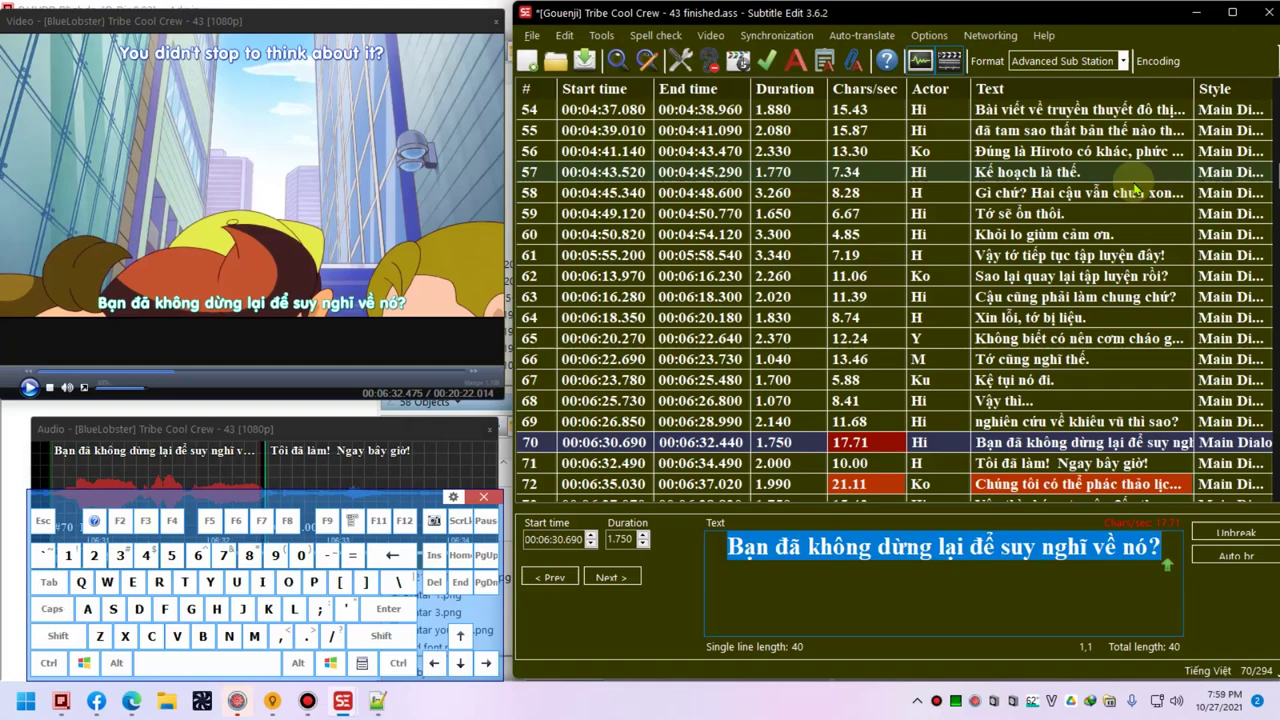
pyautogui.write('Cậu chưa từng nghĩ')
pyautogui.write(' ve')
pyautogui.write(' đề tài nay sao?')
pyautogui.hotkey('alt', 'Down')
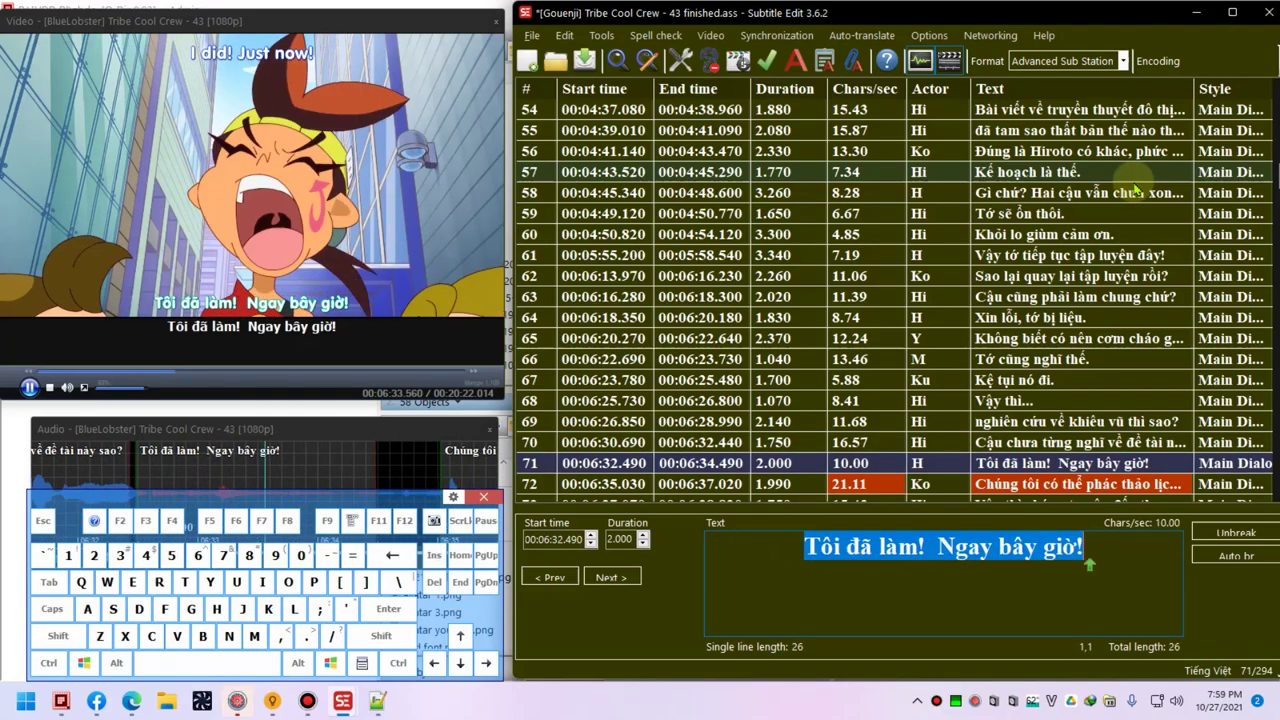
# - Replace subtitle line 71's text with "Nghĩ rồi đó chứ! Bây giờ nè!", replay it and move on to line 72
pyautogui.write('Nghĩ')
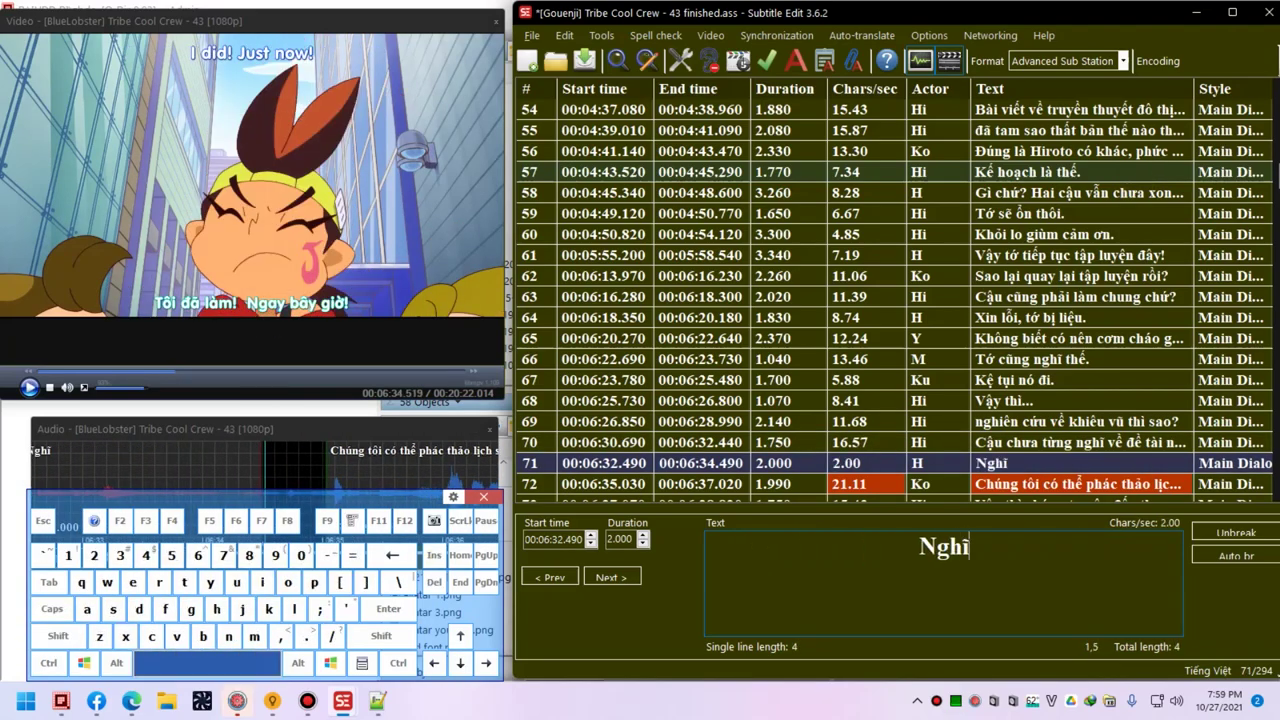
pyautogui.write(' rồi đó chứ! Bây giờ nè!')
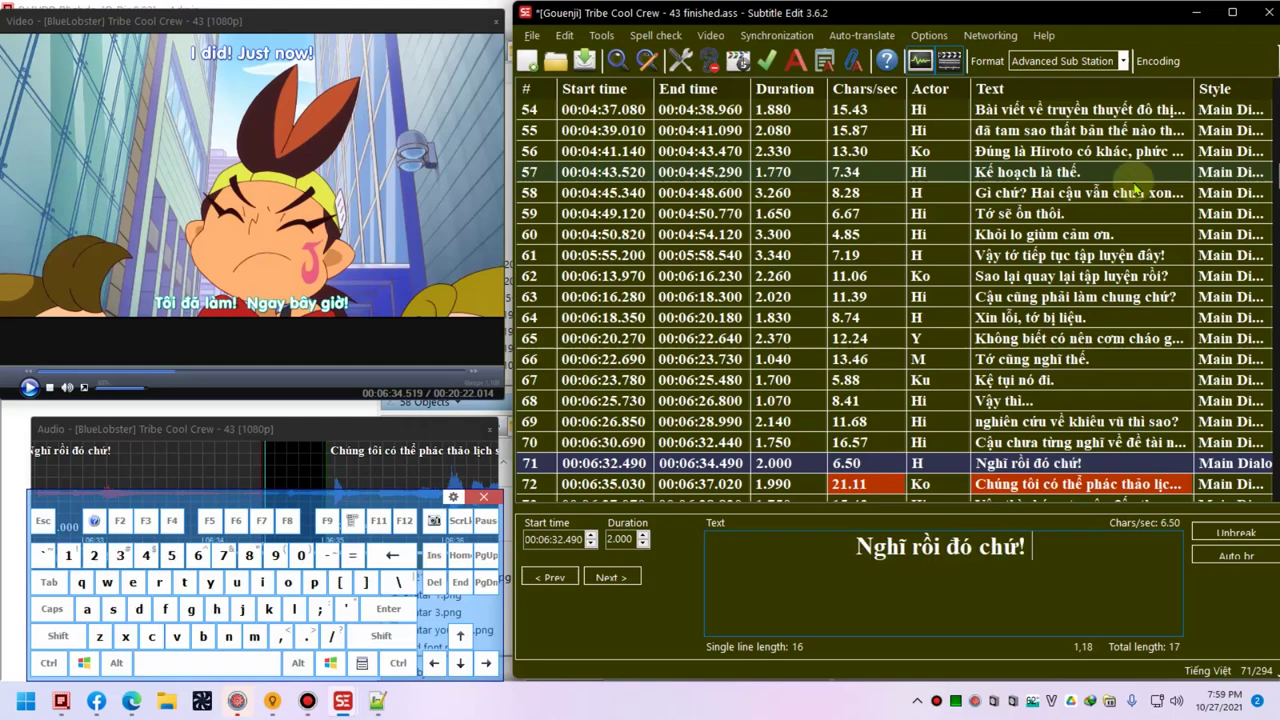
pyautogui.hotkey('alt', 'Down')
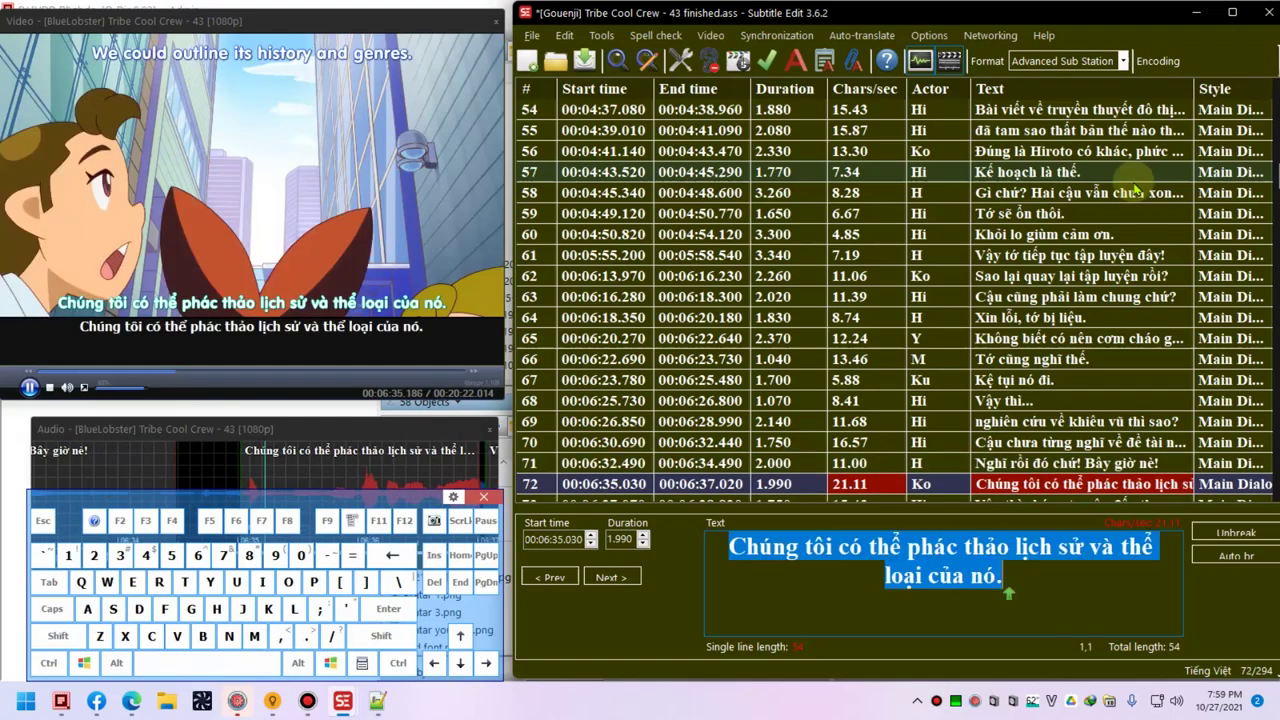
pyautogui.hotkey('alt', 'Up')
pyautogui.hotkey('alt', 'Down')
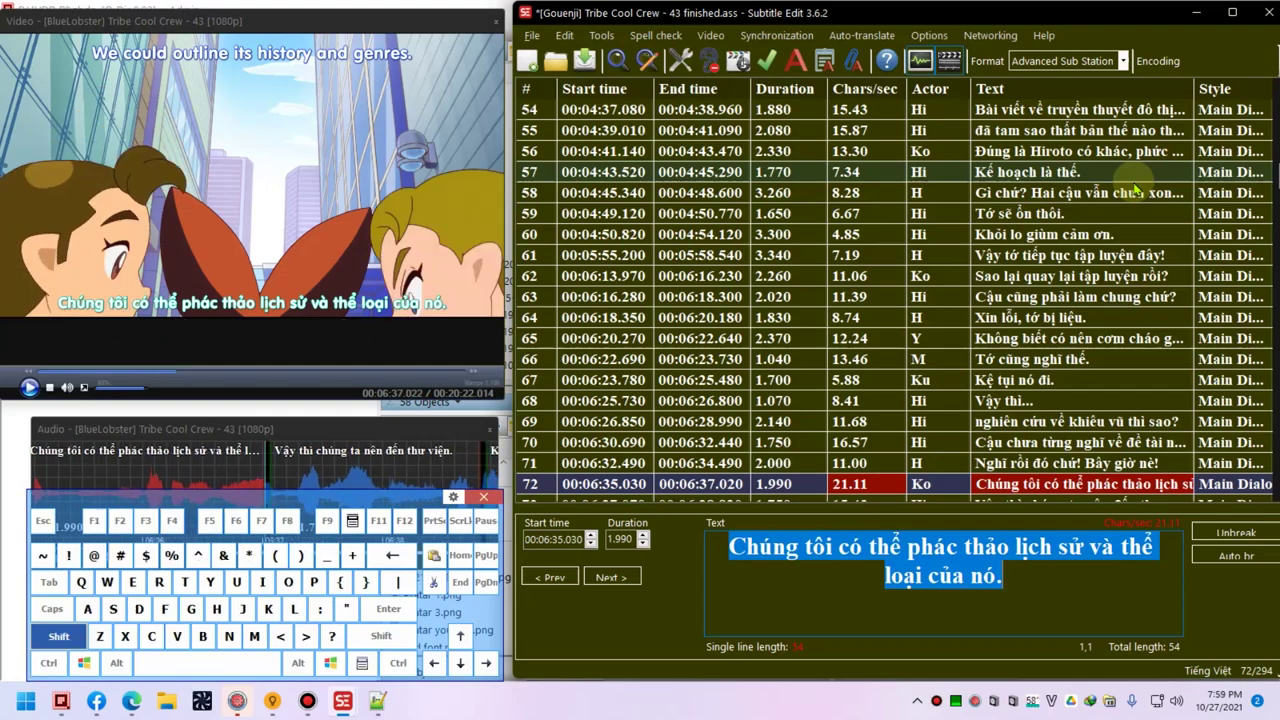
# - Replace subtitle line 72's text with "Khái quát về lịch sử và thể loại chẳng hạn.", replay it and save the subtitle file
pyautogui.write('Khái quát về lịch sử và thể loại chẳng hạn')
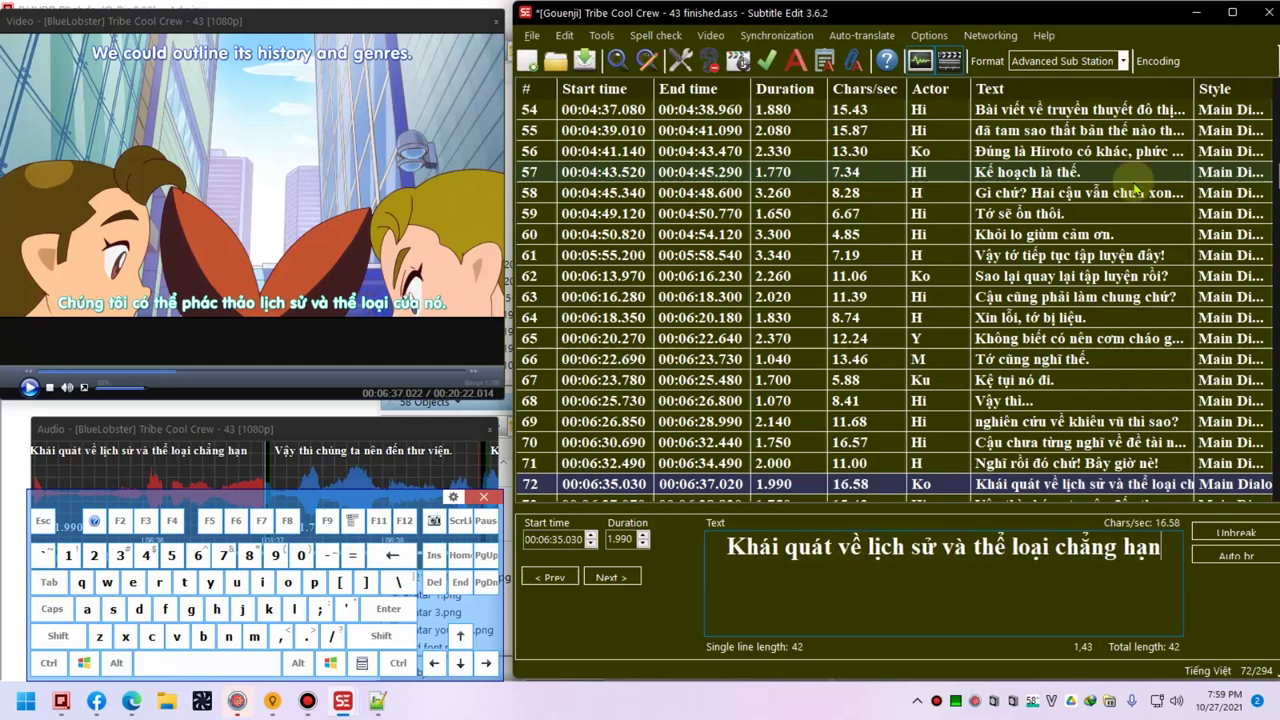
pyautogui.write('.')
pyautogui.hotkey('ctrl', 'space')
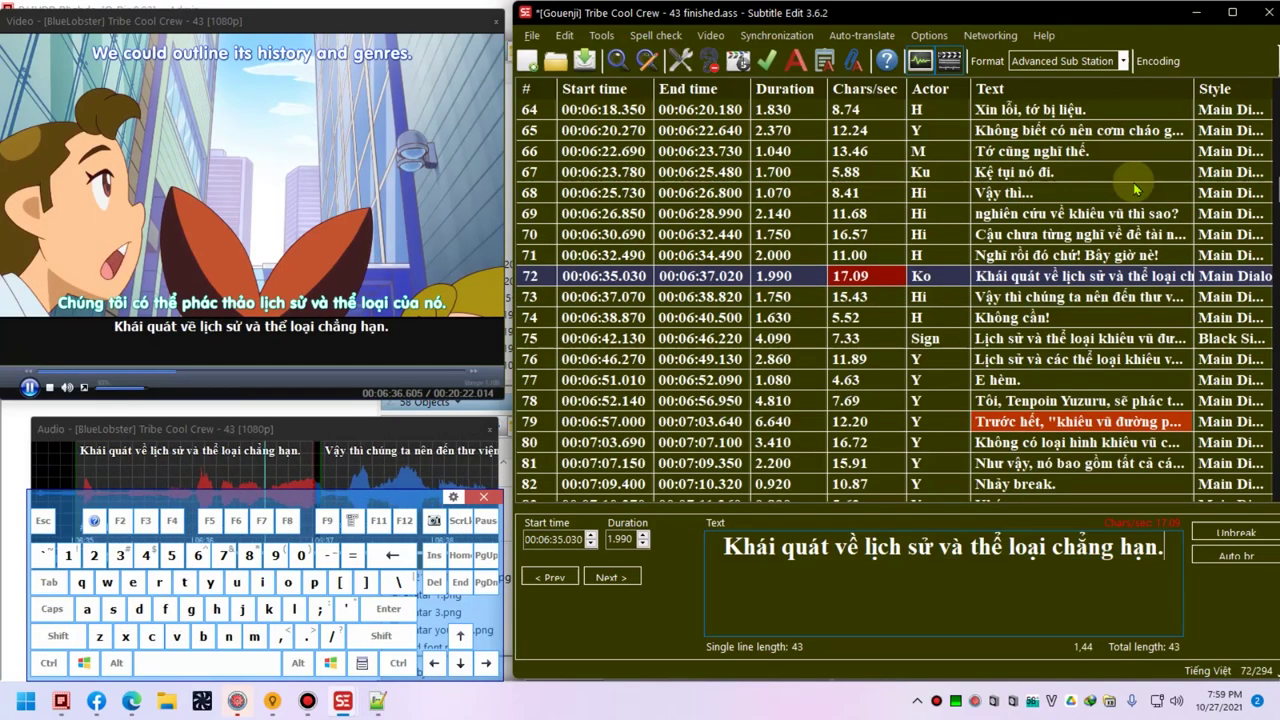
pyautogui.hotkey('ctrl', 's')
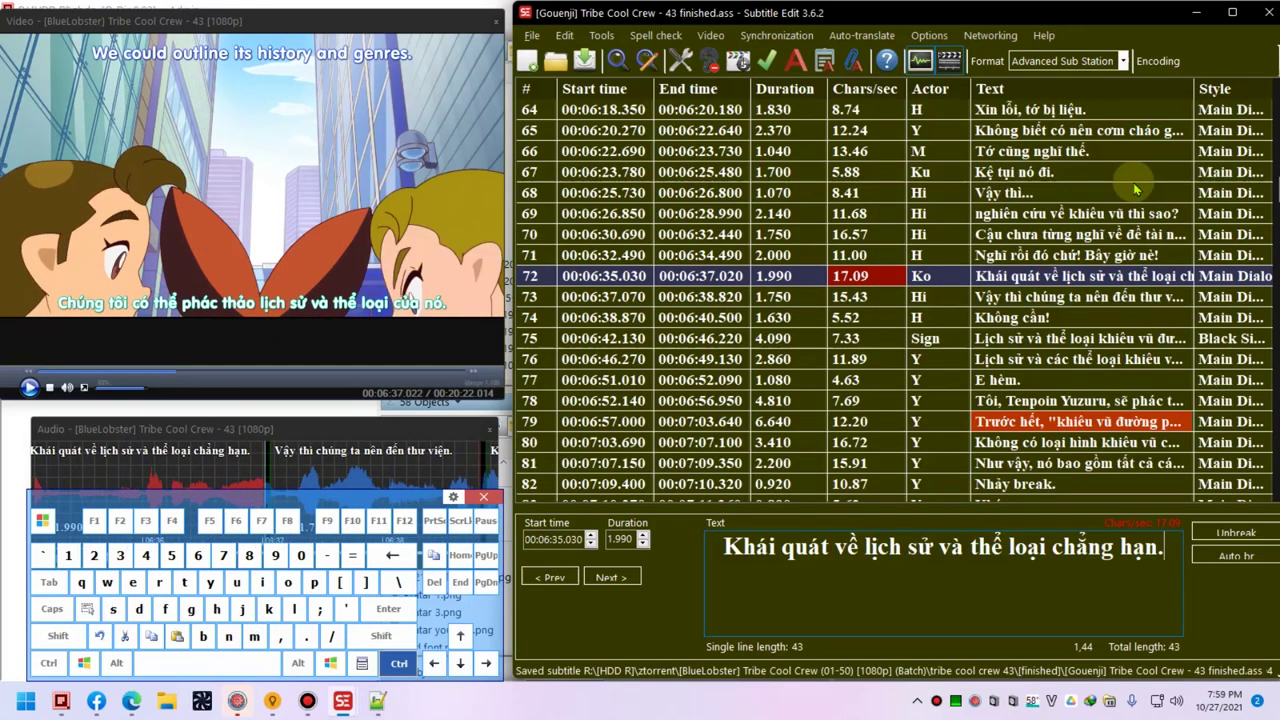
# - Shift subtitle line 72's start time to 00:06:34.730 and replay the line to check its timing
pyautogui.hotkey('ctrl', '2')
pyautogui.hotkey('ctrl', '2')
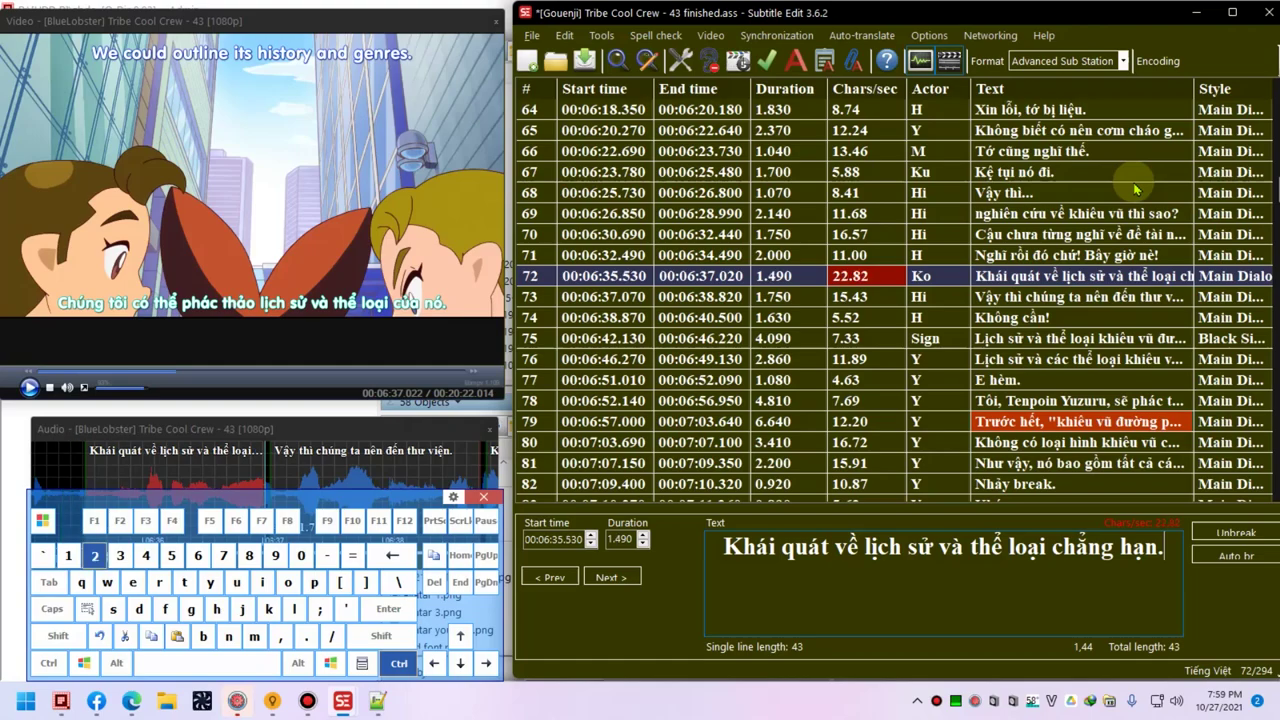
pyautogui.hotkey('ctrl', '1')
pyautogui.hotkey('ctrl', '1')
pyautogui.hotkey('ctrl', '1')
pyautogui.hotkey('ctrl', '1')
pyautogui.hotkey('ctrl', '1')
pyautogui.hotkey('ctrl', '1')
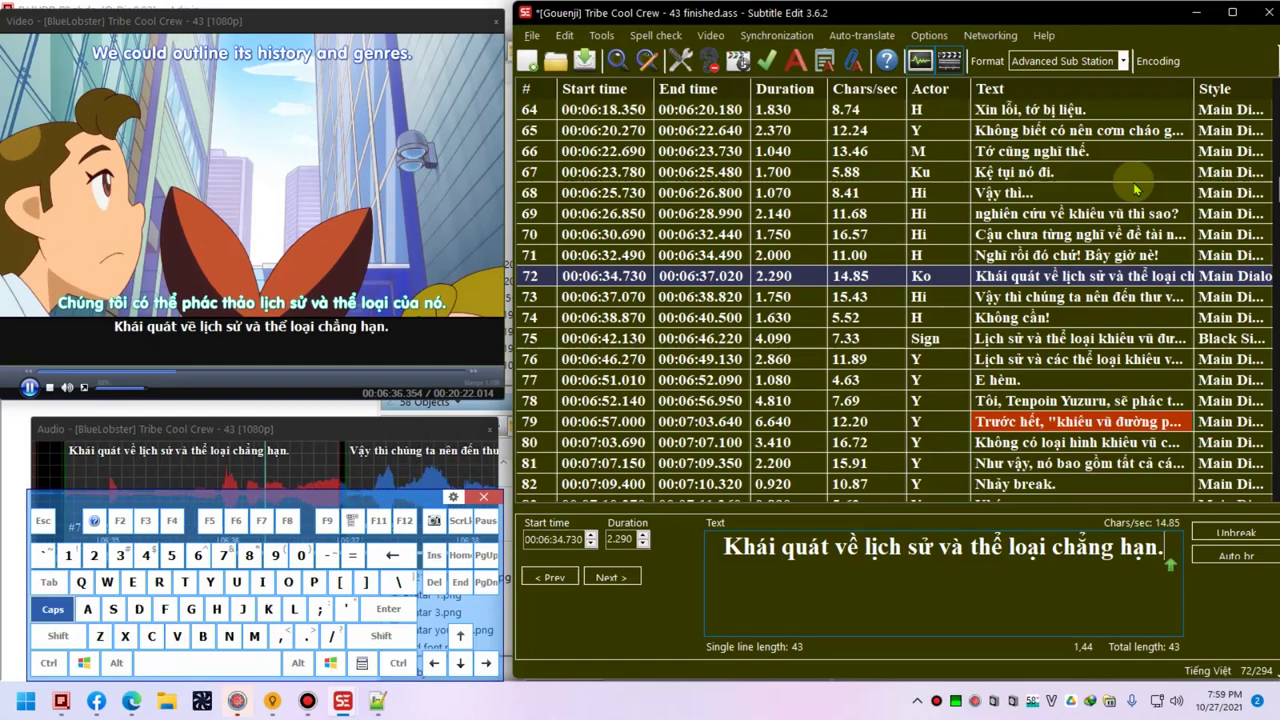
pyautogui.hotkey('alt', 'Down')
pyautogui.hotkey('alt', 'Up')
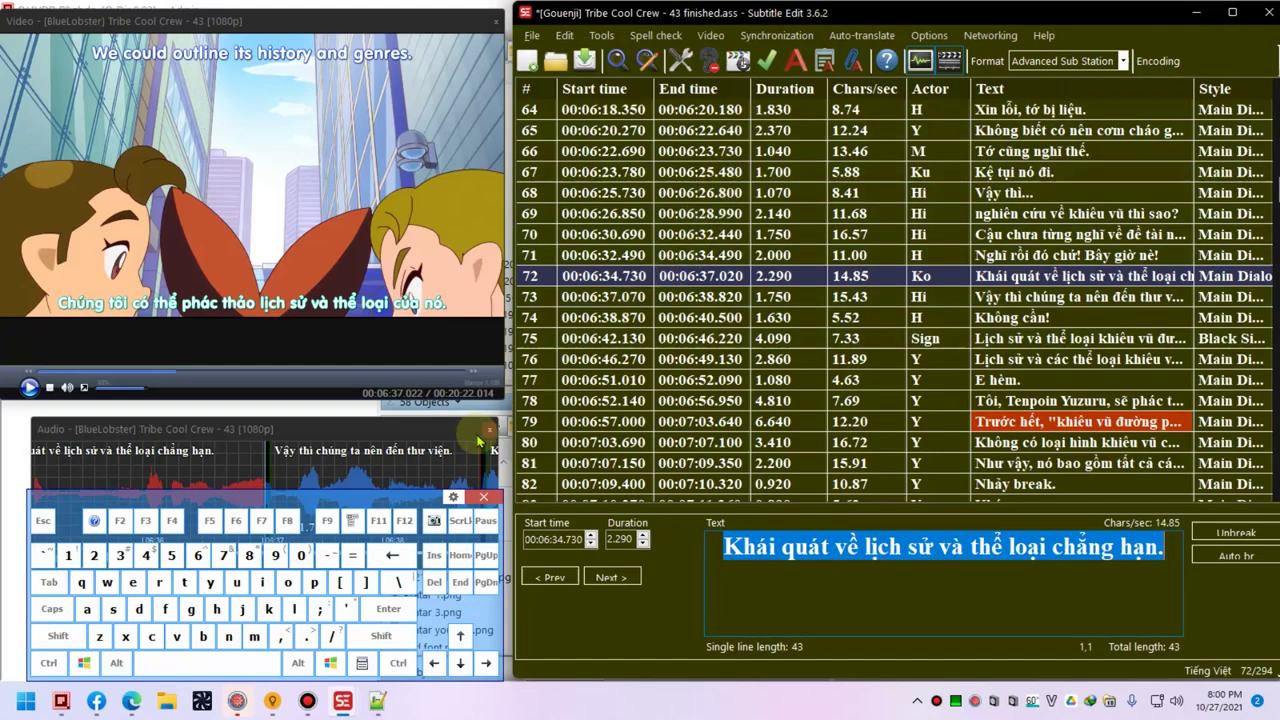
# - Play around line 72 in the waveform, set its start time to 00:06:35.230 and save the subtitle file
pyautogui.click(248, 463)
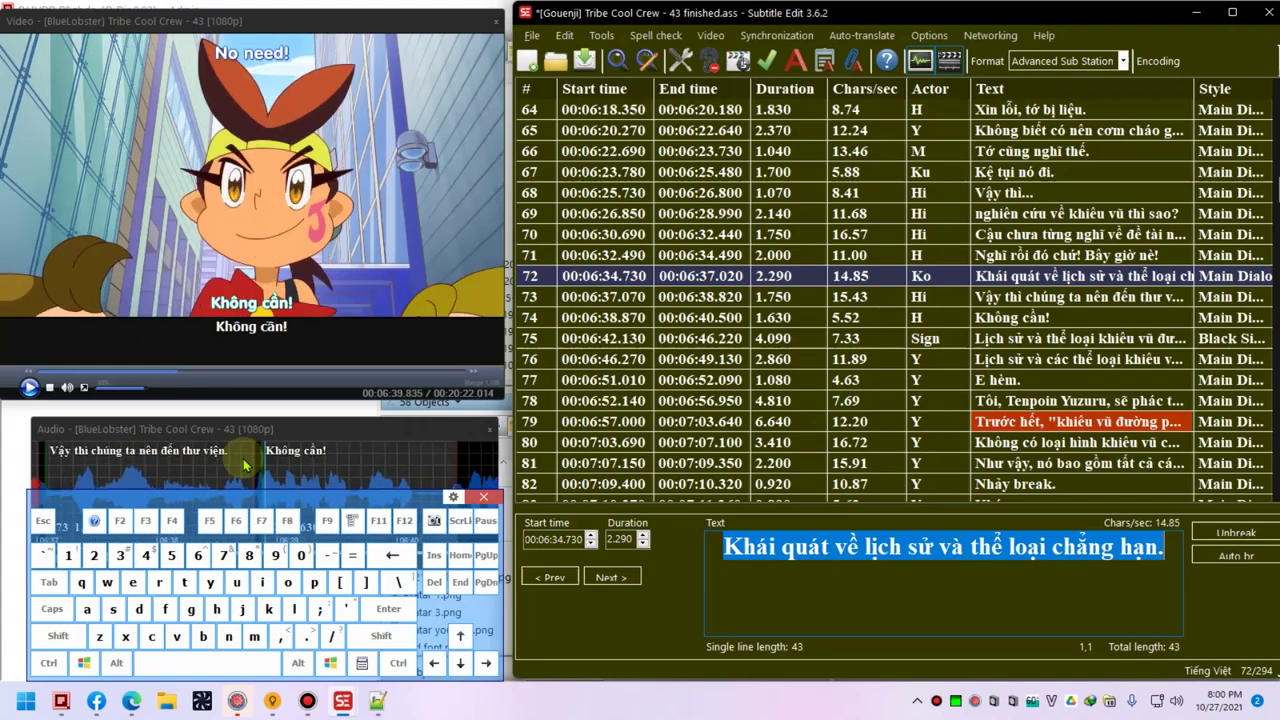
pyautogui.click(245, 464)
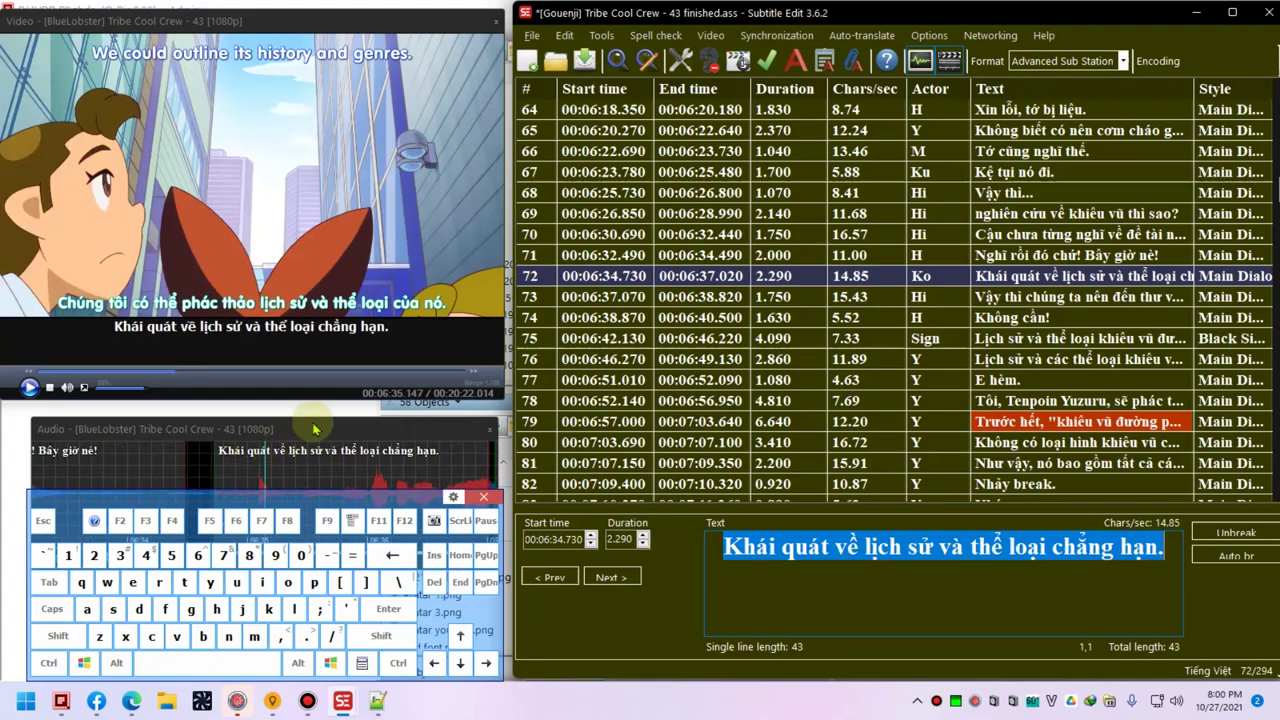
pyautogui.keyDown('ctrl'); pyautogui.scroll(-3, 293, 463); pyautogui.keyUp('ctrl')
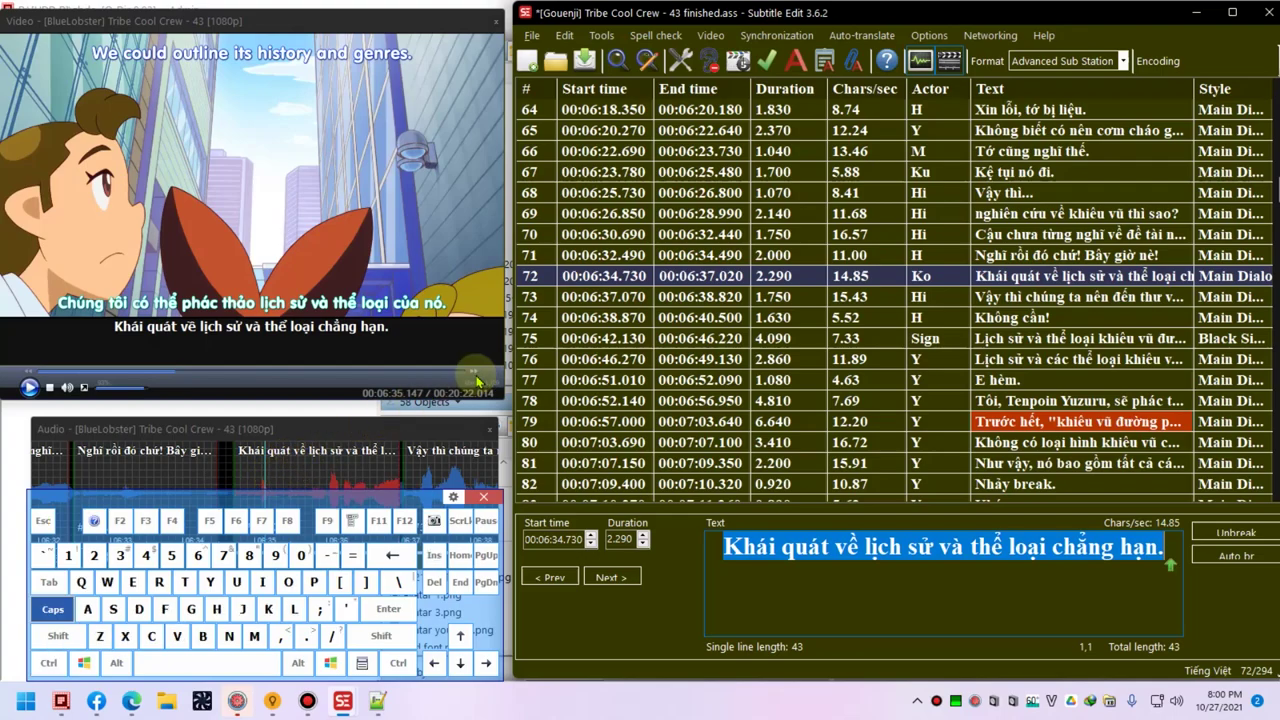
pyautogui.hotkey('ctrl', 'Right')
pyautogui.hotkey('ctrl', 'Right')
pyautogui.hotkey('ctrl', '2')
pyautogui.hotkey('ctrl', '2')
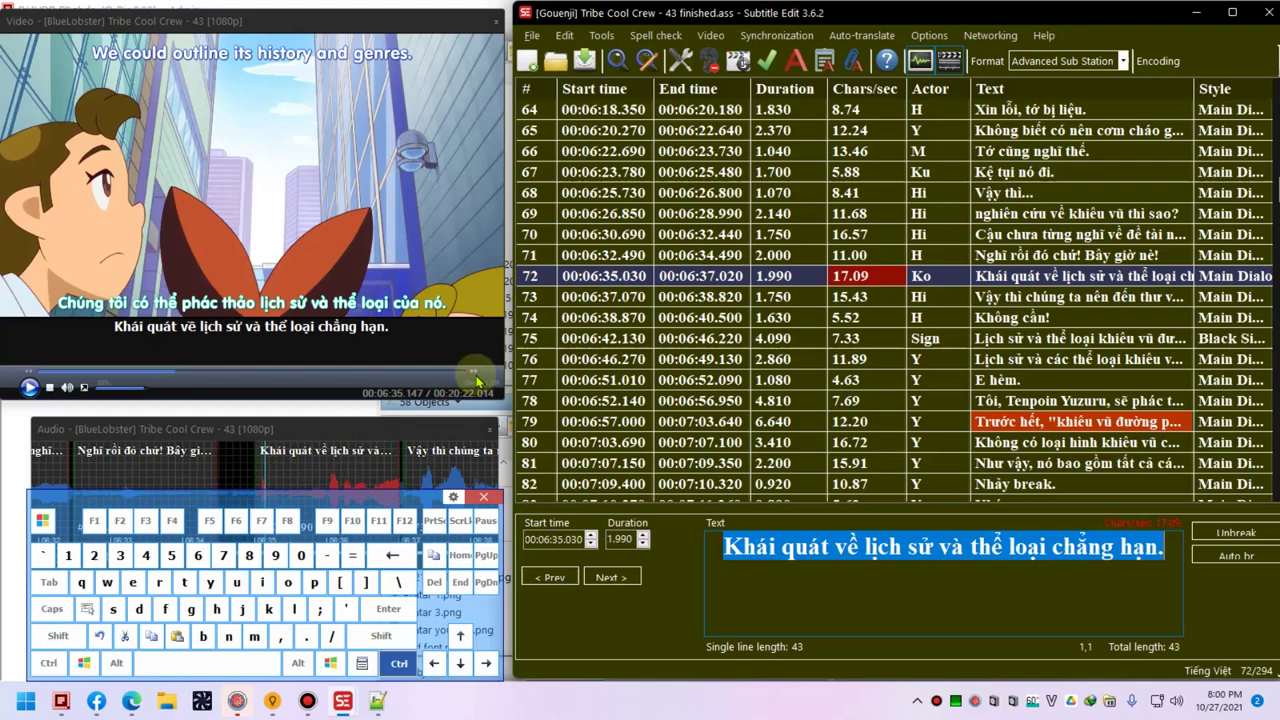
pyautogui.hotkey('ctrl', '2')
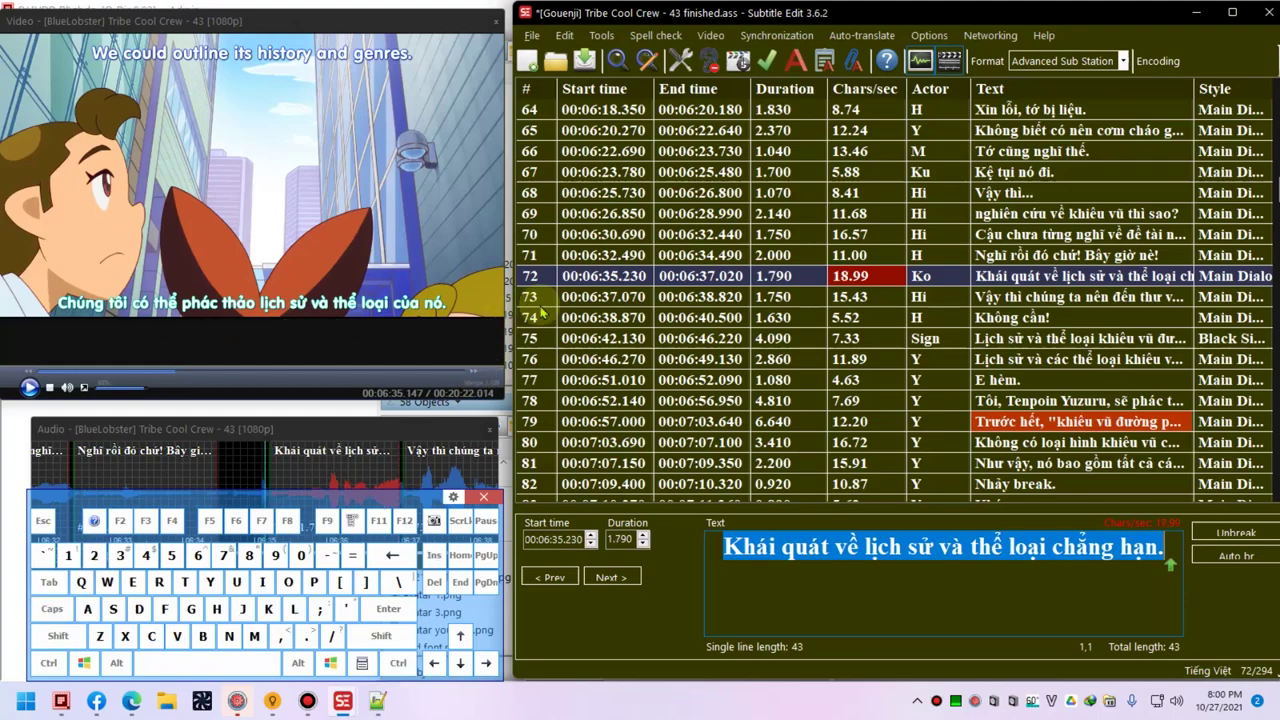
pyautogui.hotkey('ctrl', 's')
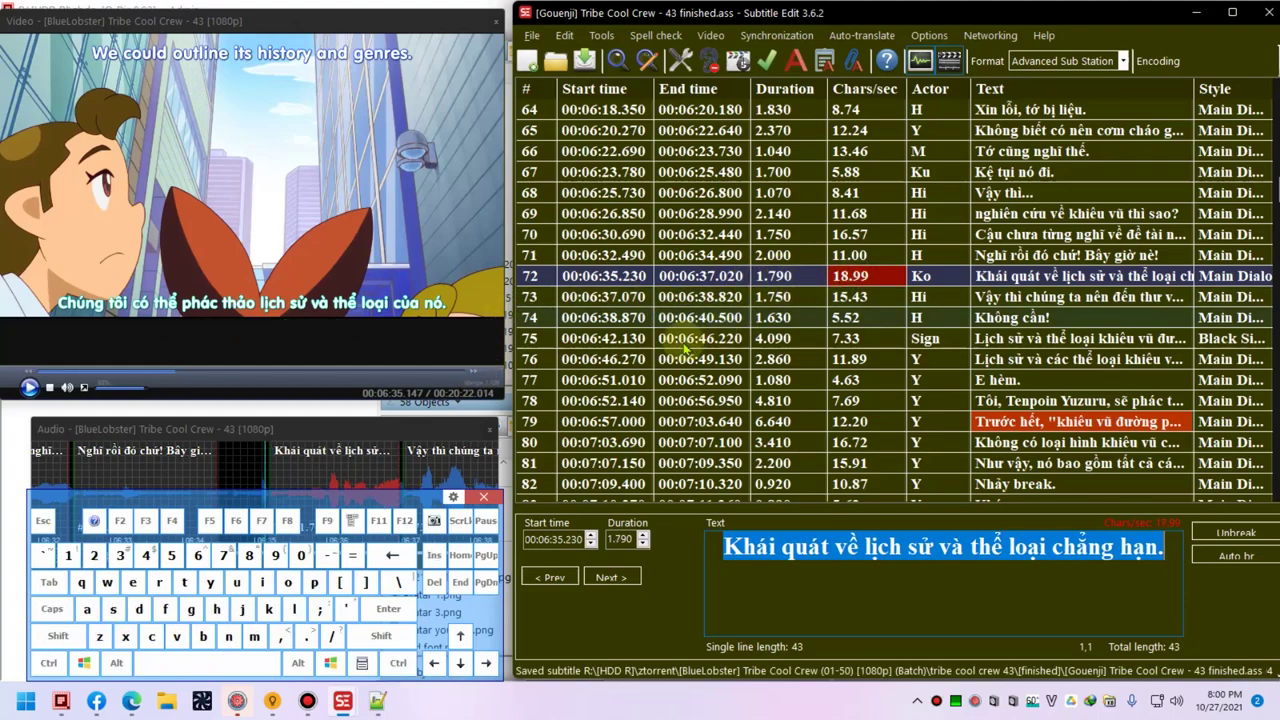
# - Zoom in on line 72 in the waveform and move its start time earlier to 00:06:34.830
pyautogui.click(48, 663)
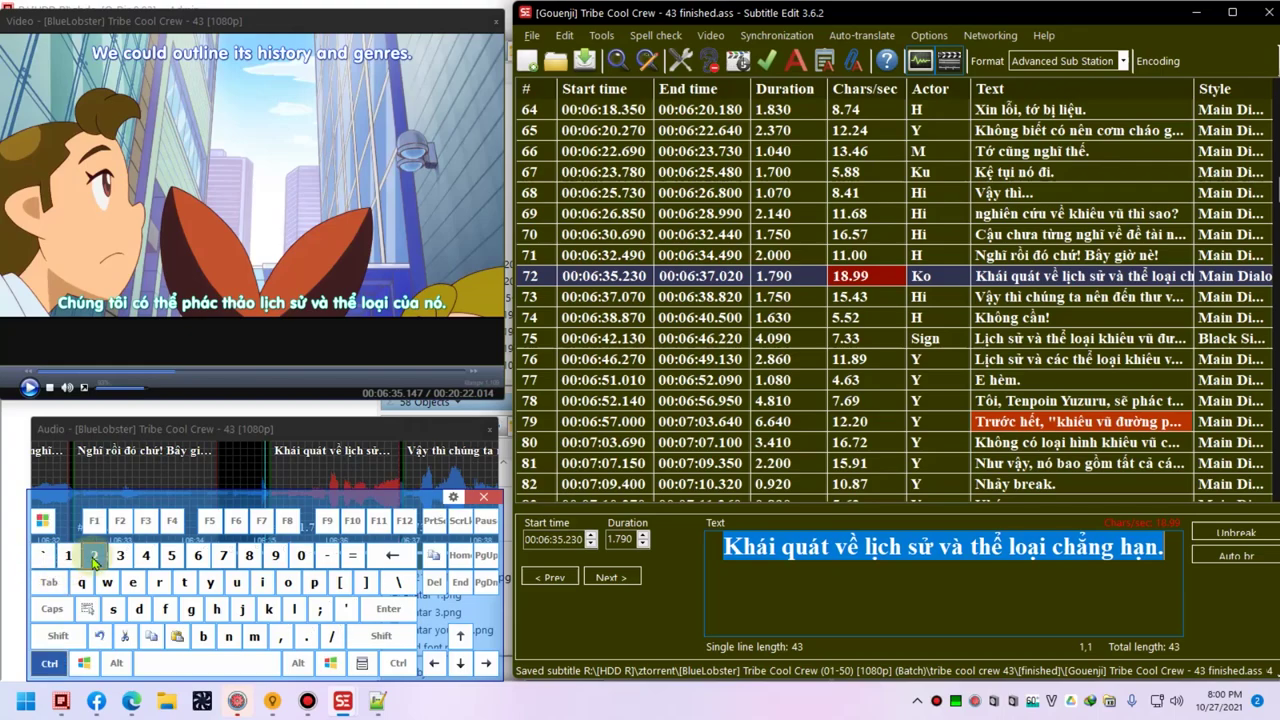
pyautogui.click(250, 475)
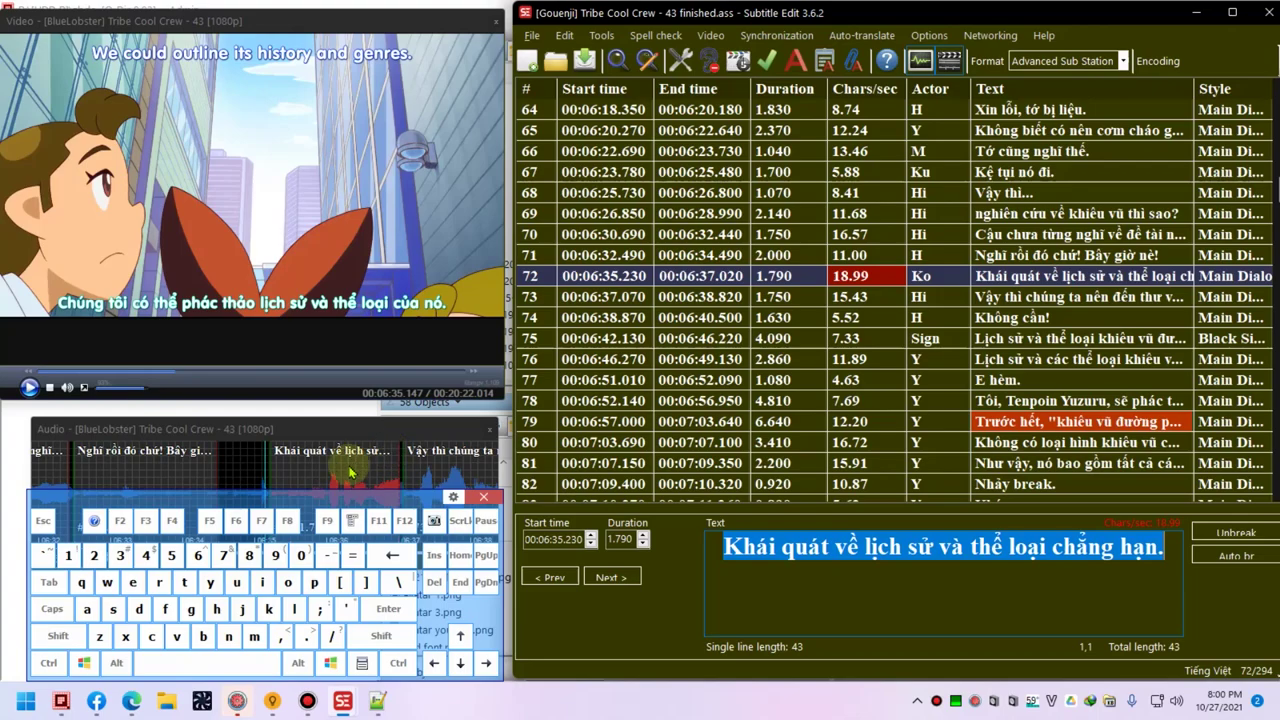
pyautogui.scroll(2, 340, 470)
pyautogui.hotkey('ctrl', '1')
pyautogui.hotkey('ctrl', '1')
pyautogui.hotkey('ctrl', '1')
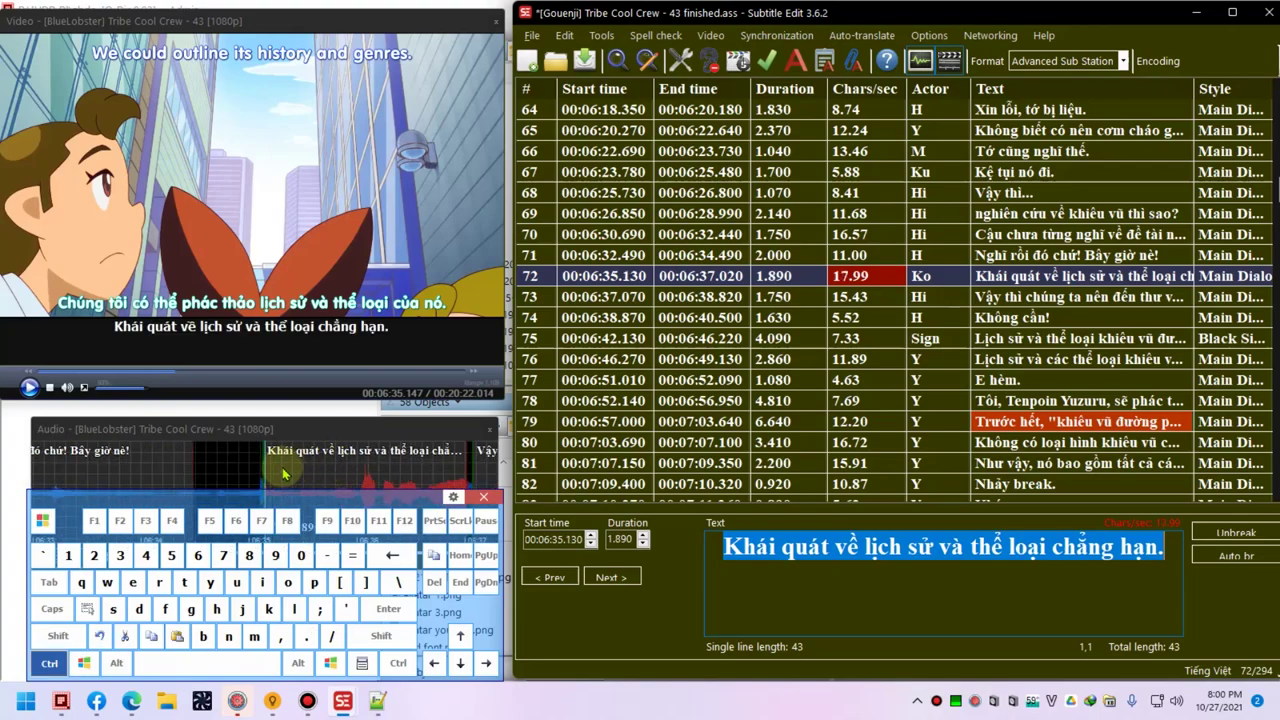
pyautogui.hotkey('ctrl', '1')
pyautogui.hotkey('ctrl', '1')
pyautogui.hotkey('ctrl', '2')
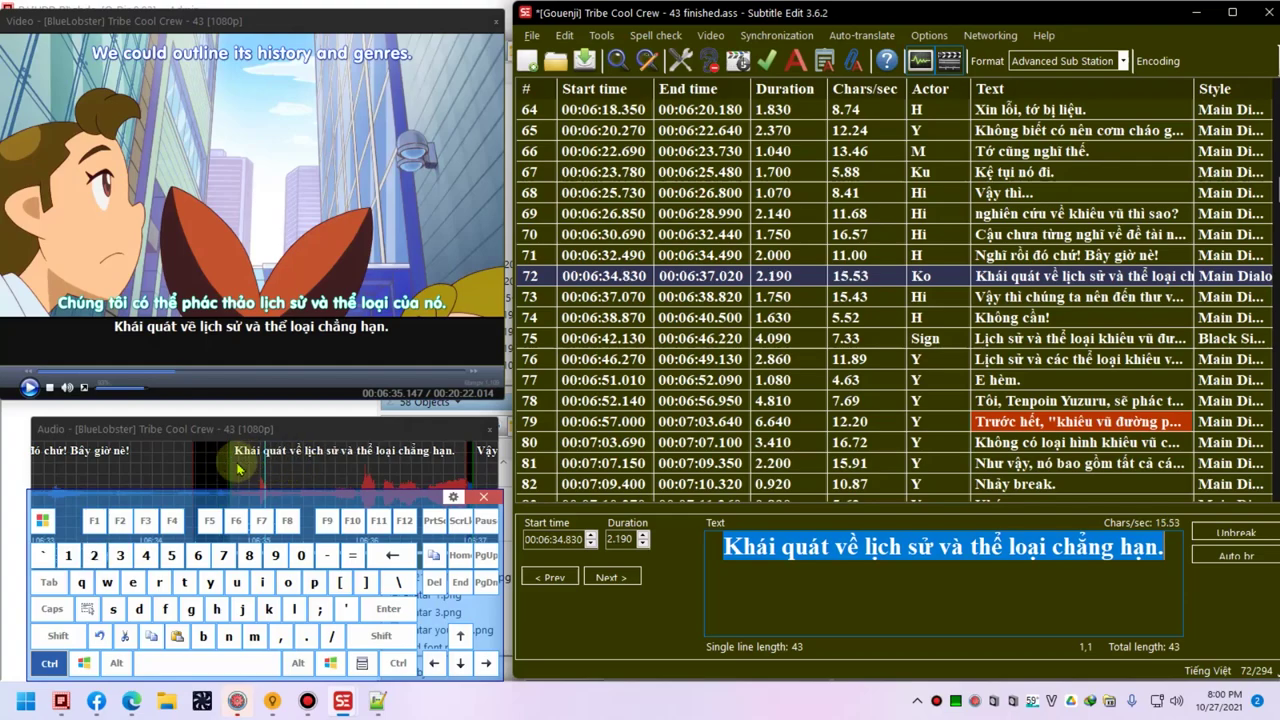
# - Try a start time of 00:06:34.930 and an end time of 00:06:36.670 for subtitle line 72, clearing the waveform of the on-screen keyboard
pyautogui.hotkey('ctrl', '2')
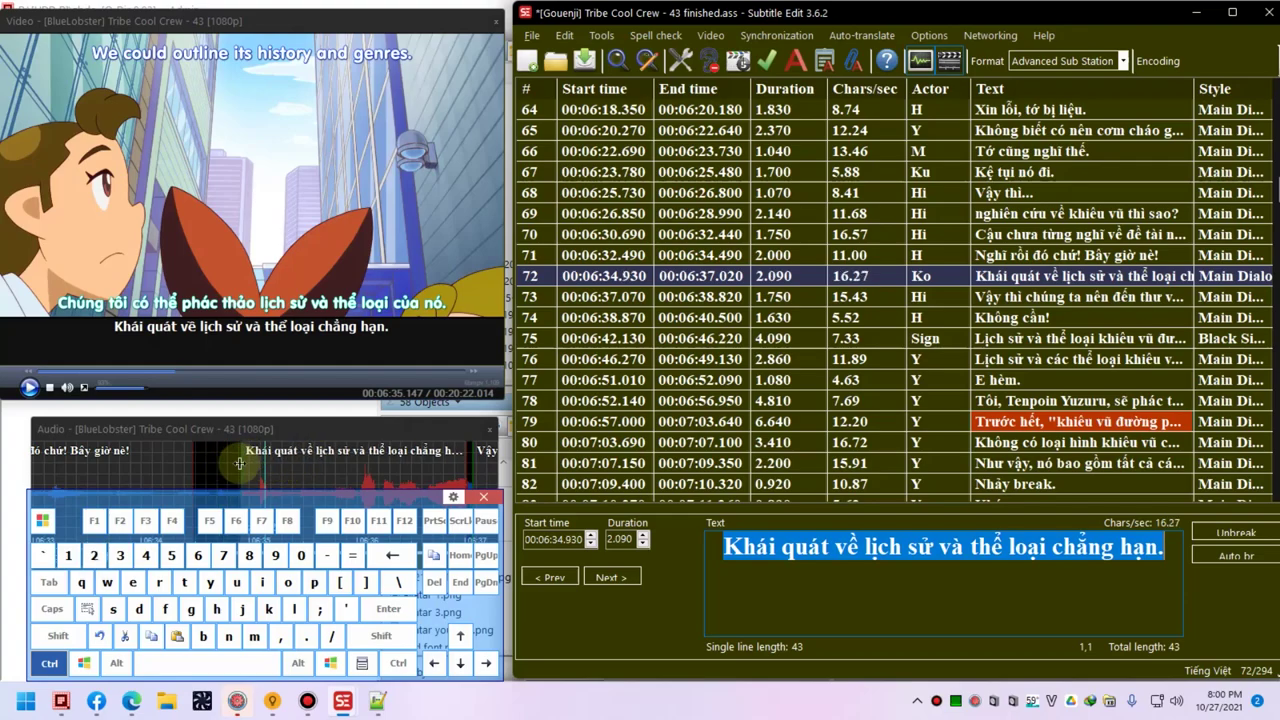
pyautogui.press('shift')
pyautogui.hotkey('ctrl', 'shift', '1')
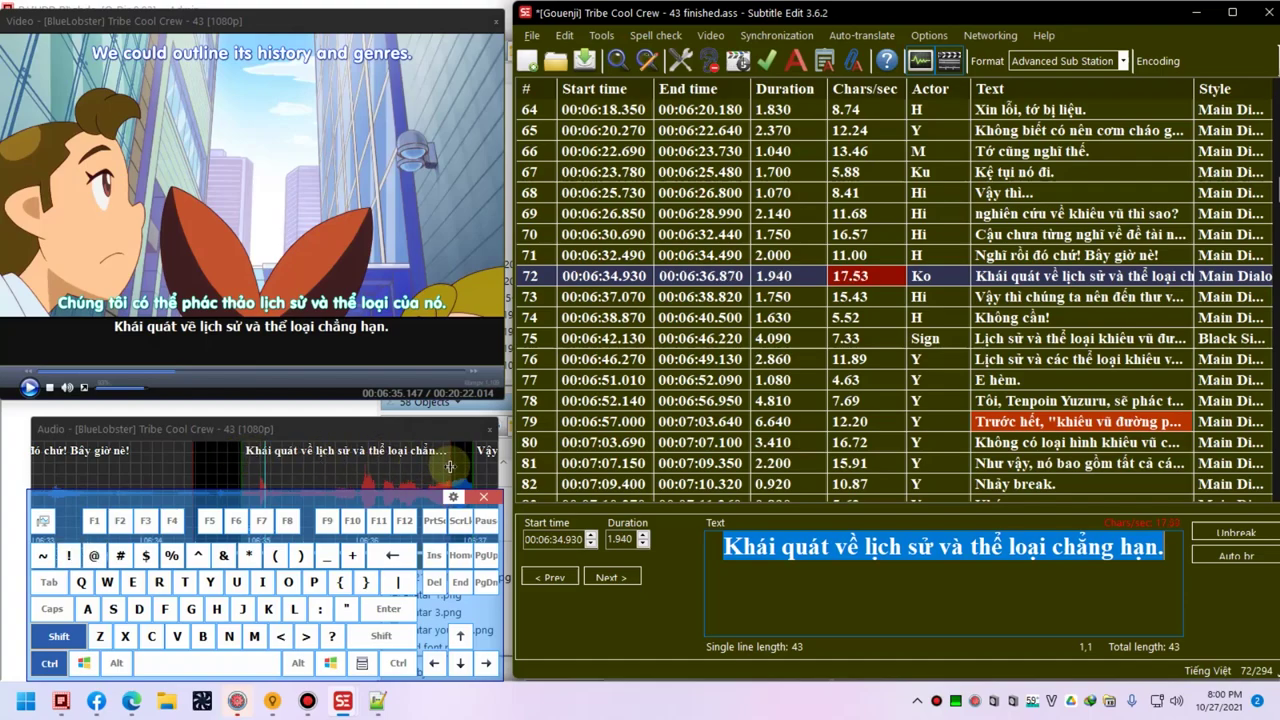
pyautogui.hotkey('ctrl', 'shift', '1')
pyautogui.hotkey('ctrl', 'shift', '1')
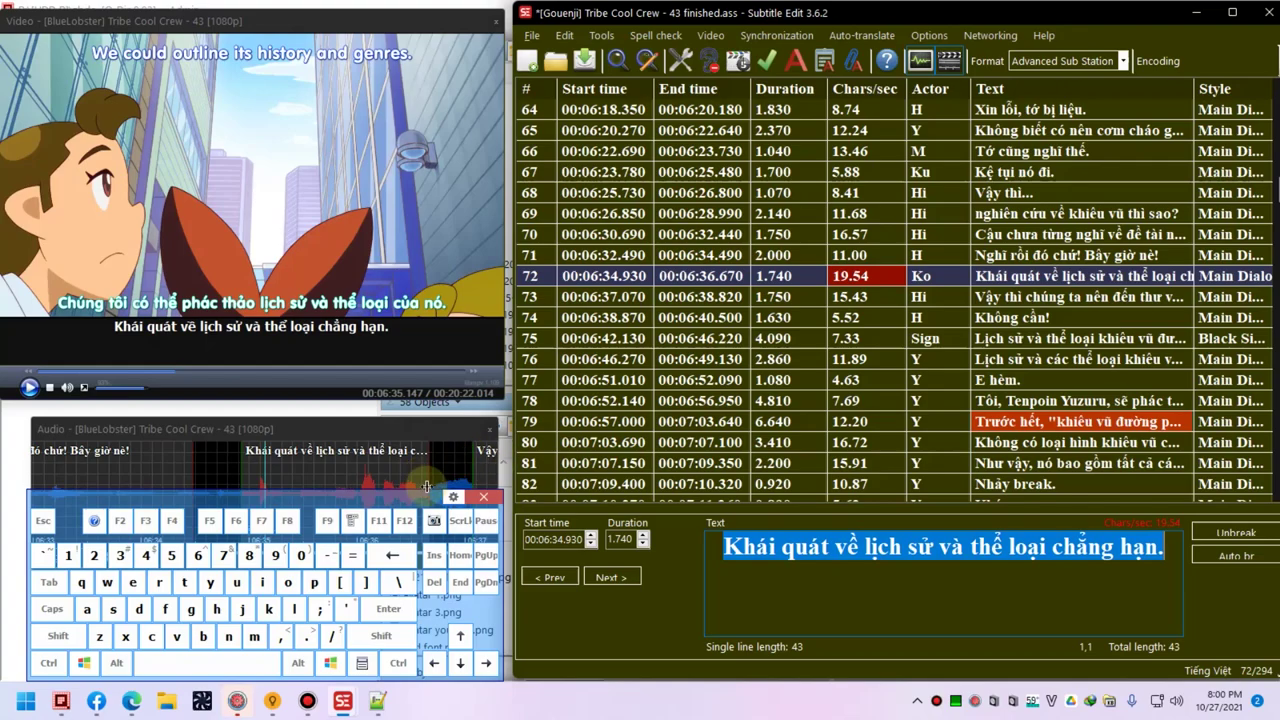
pyautogui.moveTo(413, 500); pyautogui.dragTo(415, 566)
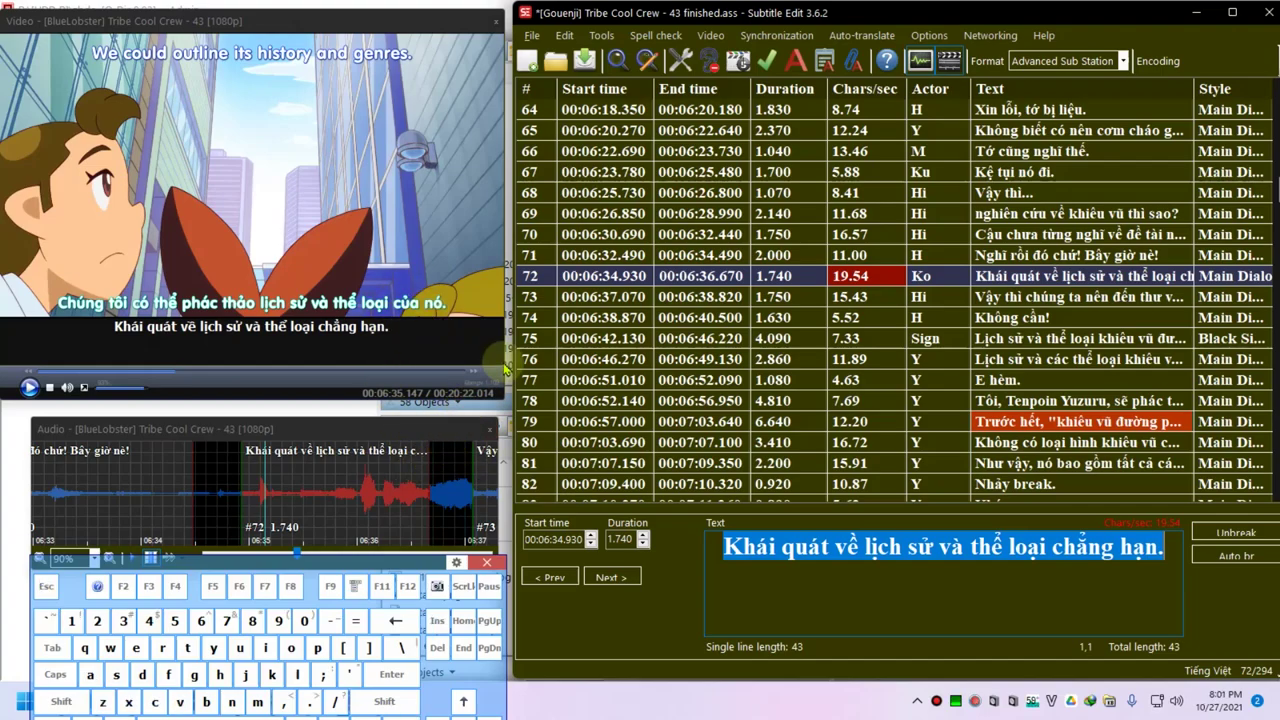
# - Adjust subtitle line 72 to start at 00:06:35.030 and end at 00:06:36.870, and save the subtitle file
pyautogui.hotkey('ctrl', '2')
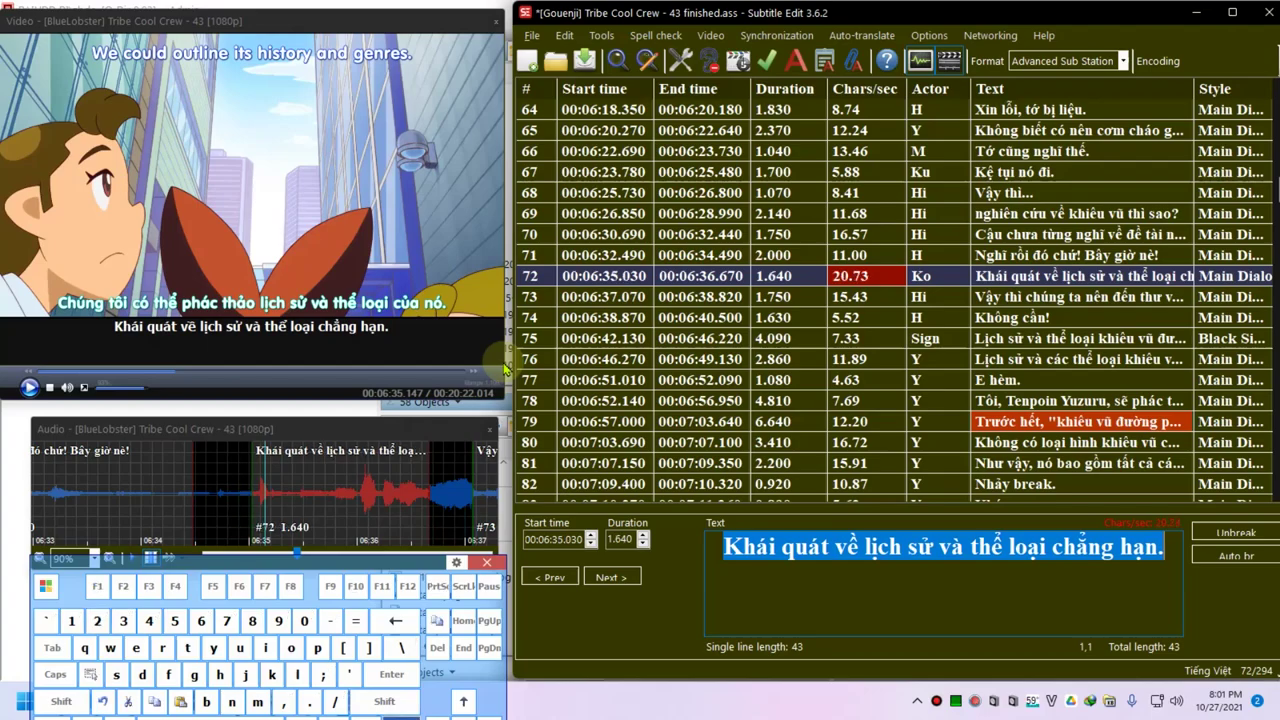
pyautogui.hotkey('ctrl', '1')
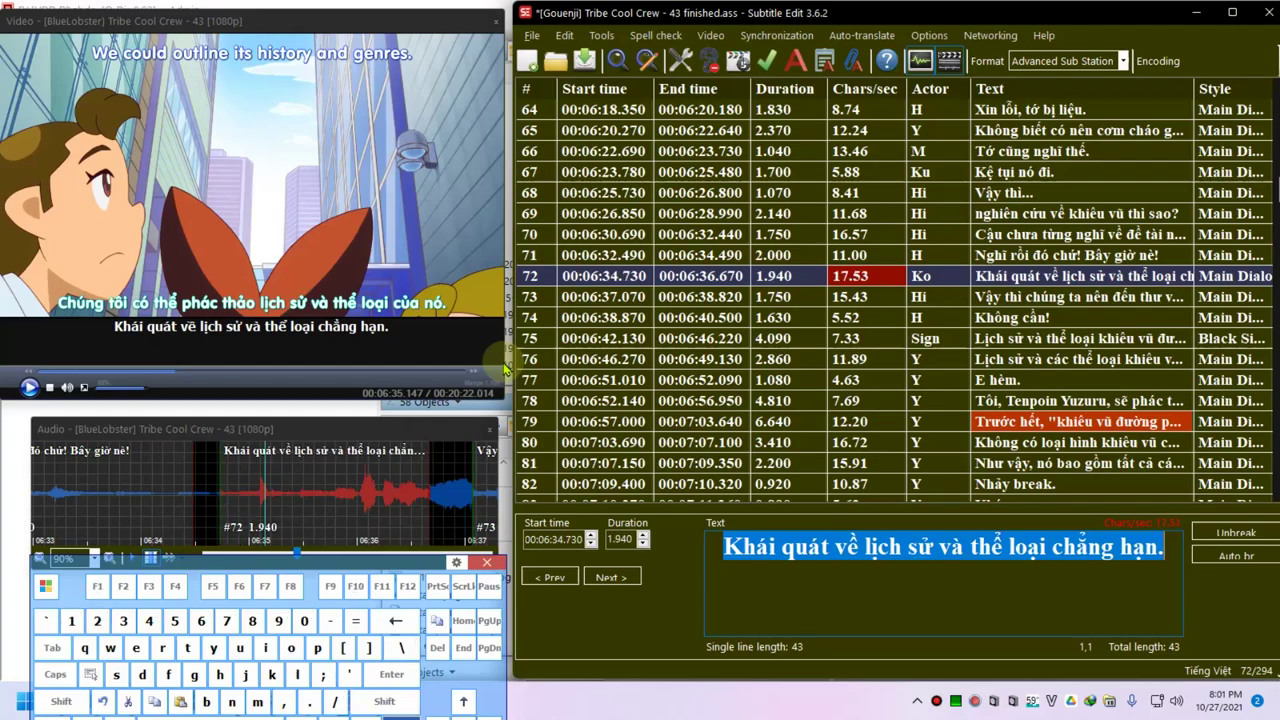
pyautogui.hotkey('shift', '2')
pyautogui.hotkey('shift', '2')
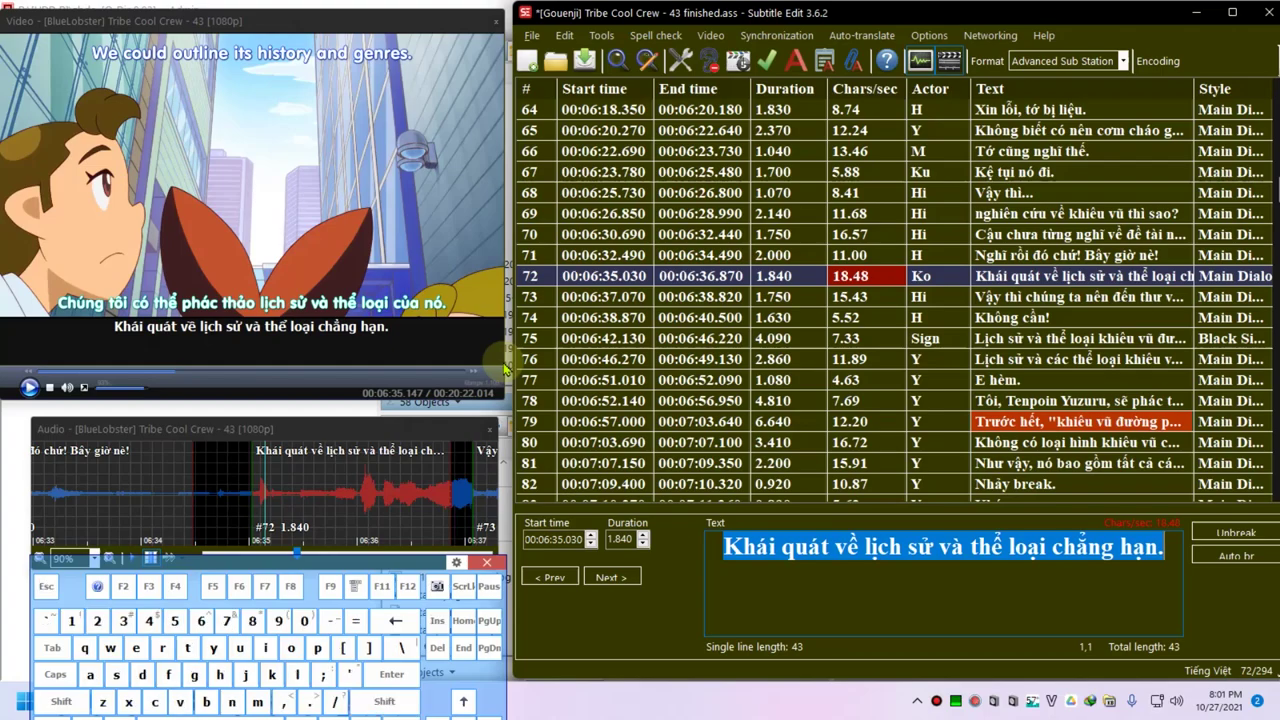
pyautogui.hotkey('ctrl', 's')
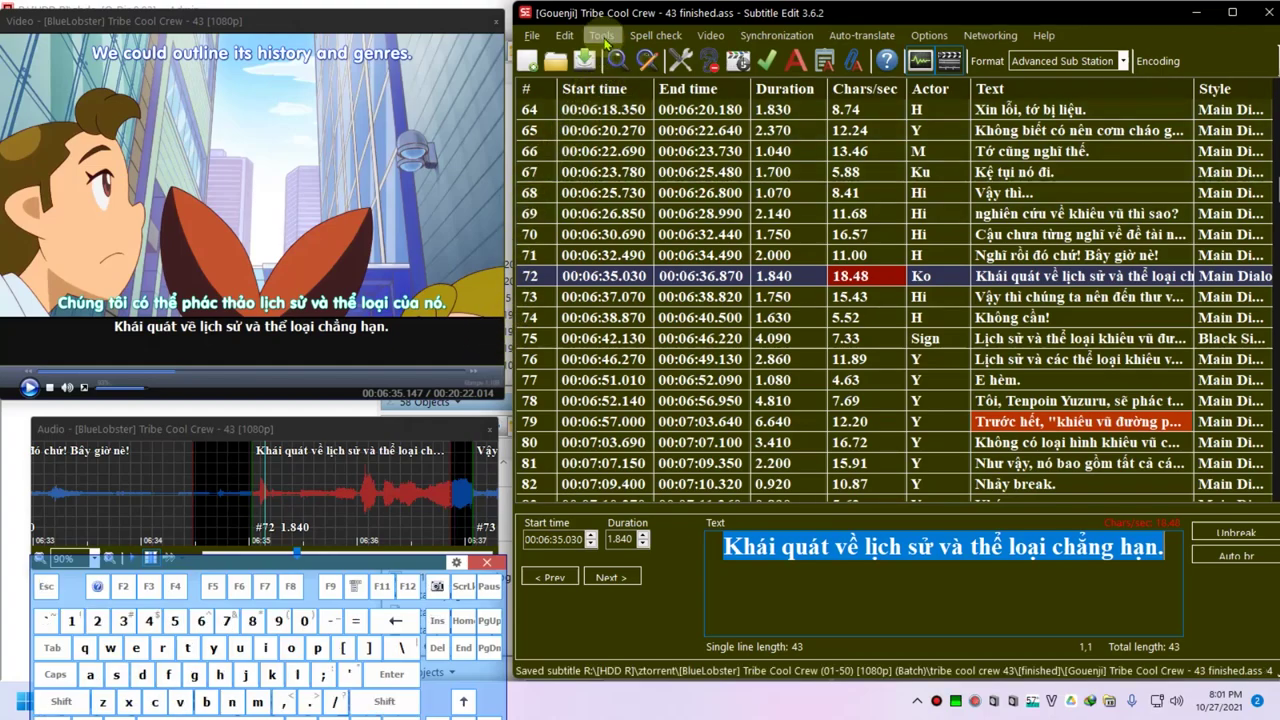
# - Apply a minimum gap of 10 milliseconds between the subtitle lines
pyautogui.click(603, 37)
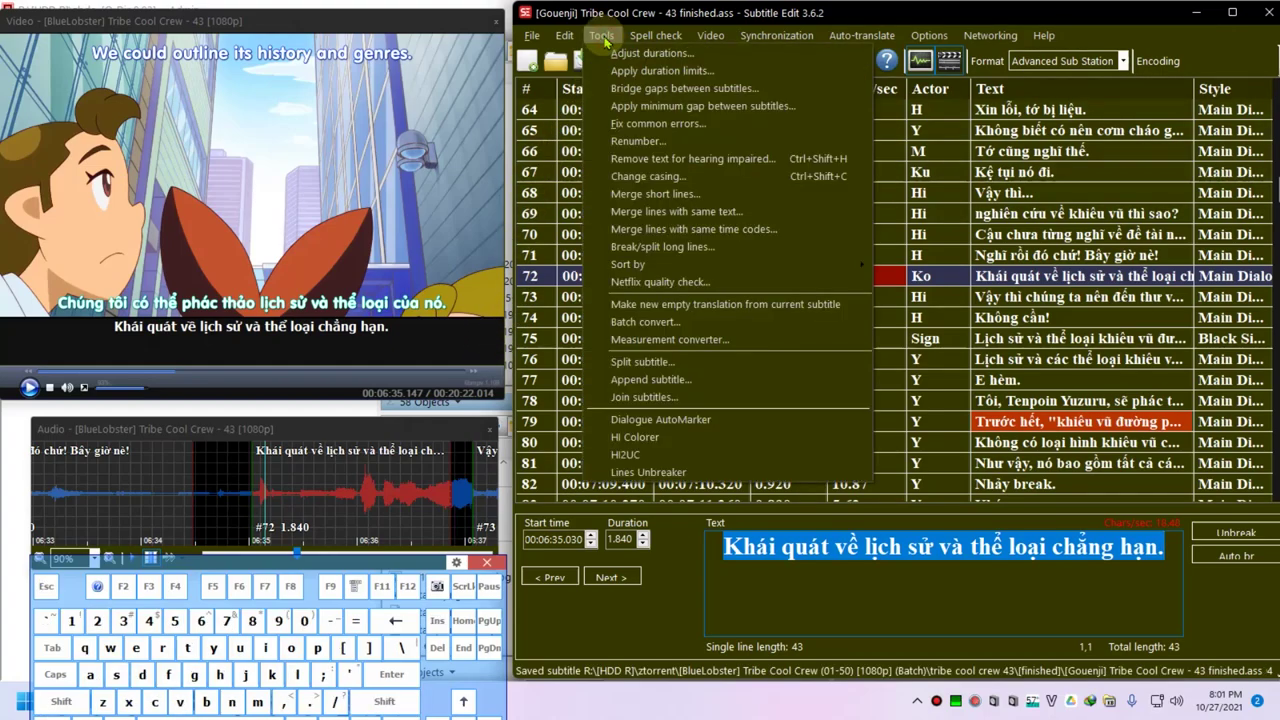
pyautogui.click(669, 108)
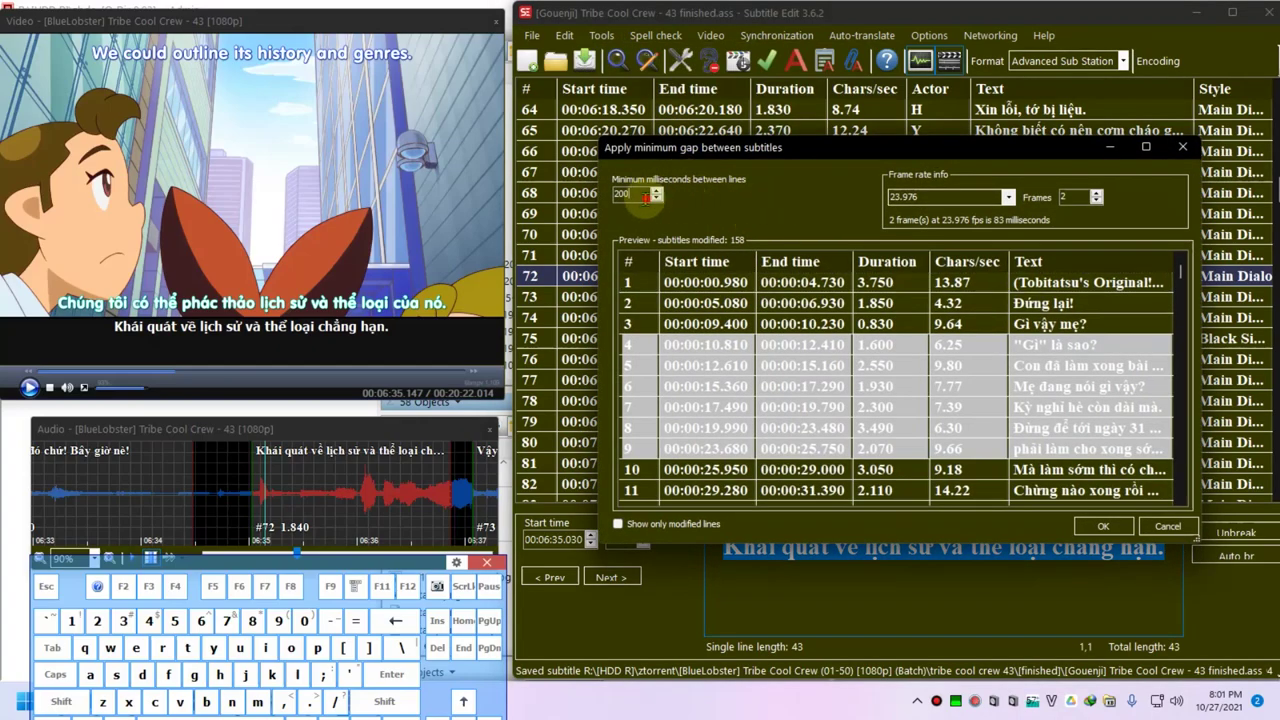
pyautogui.doubleClick(642, 196)
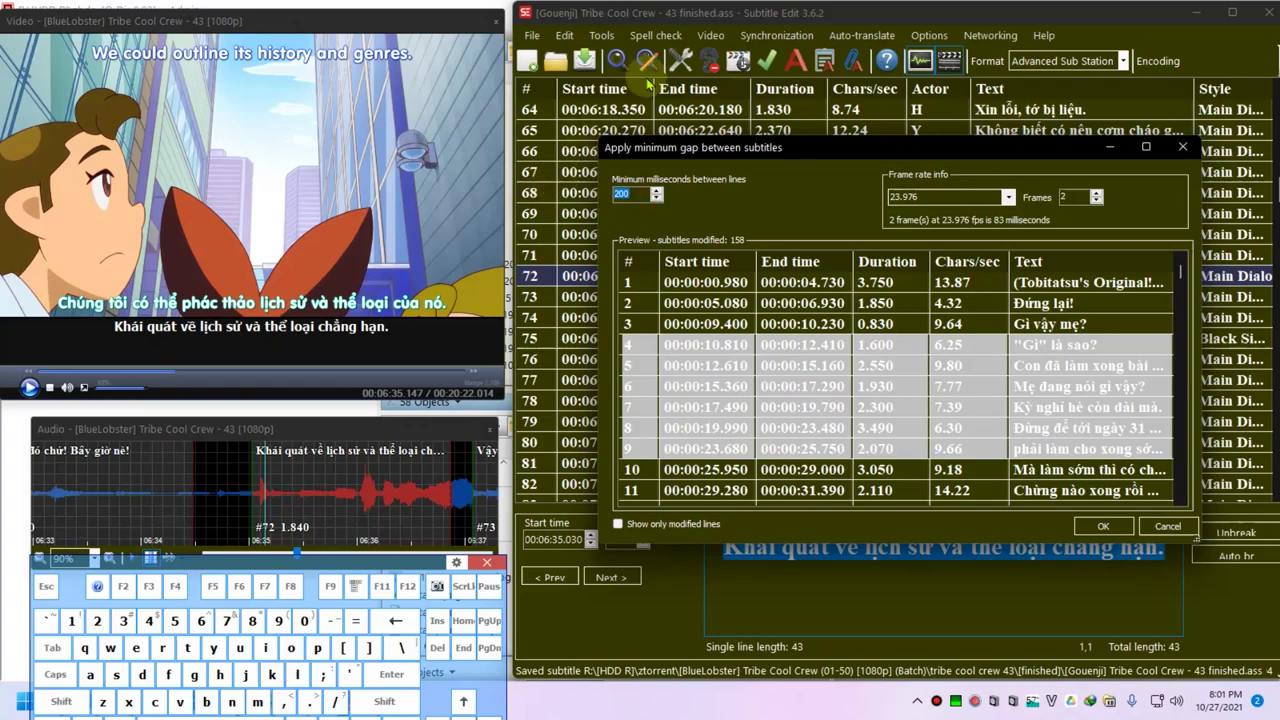
pyautogui.write('10')
pyautogui.click(1090, 525)
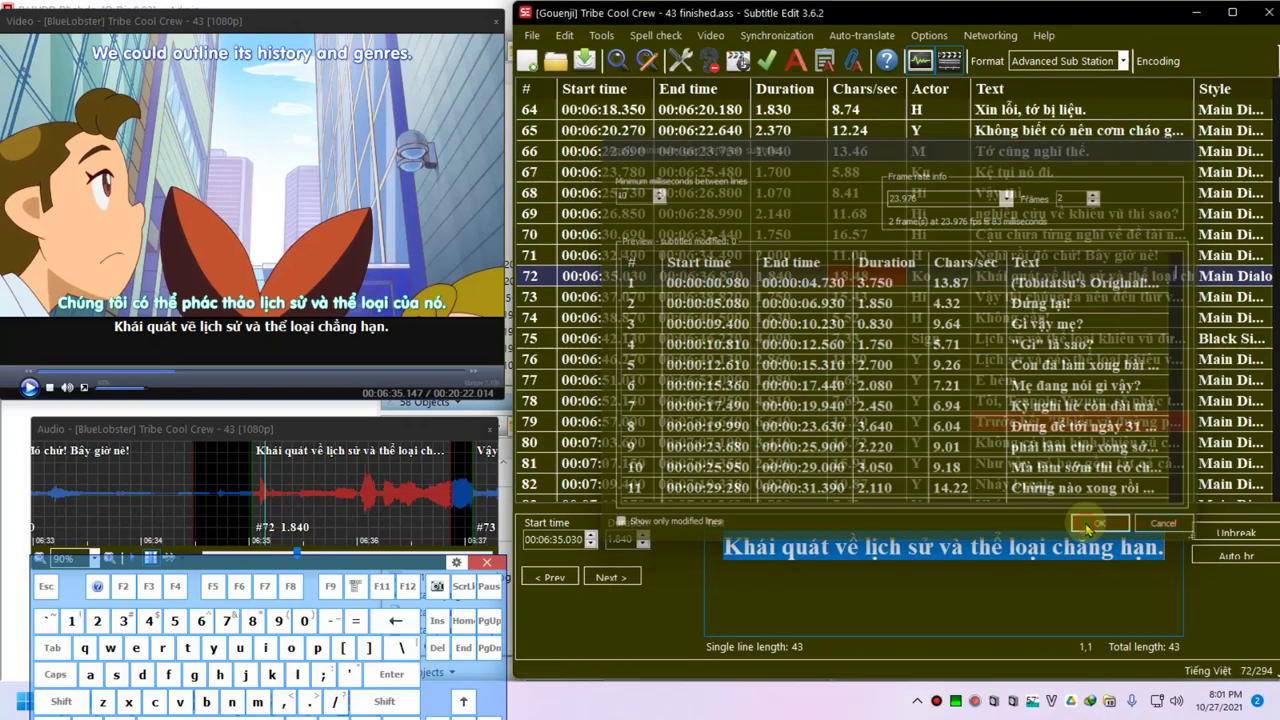
# - Extend subtitle line 72's end time to 00:06:36.960 and save the subtitle file
pyautogui.click(973, 563)
pyautogui.hotkey('shift', '2')
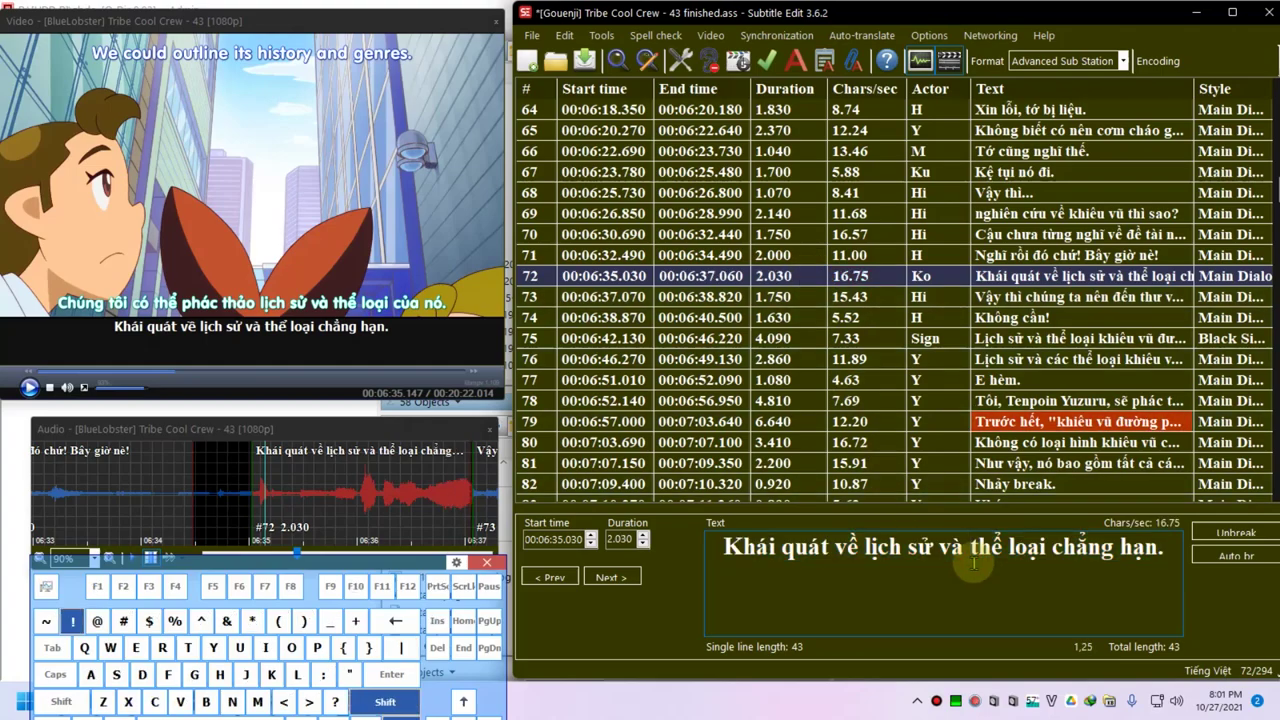
pyautogui.hotkey('shift', '1')
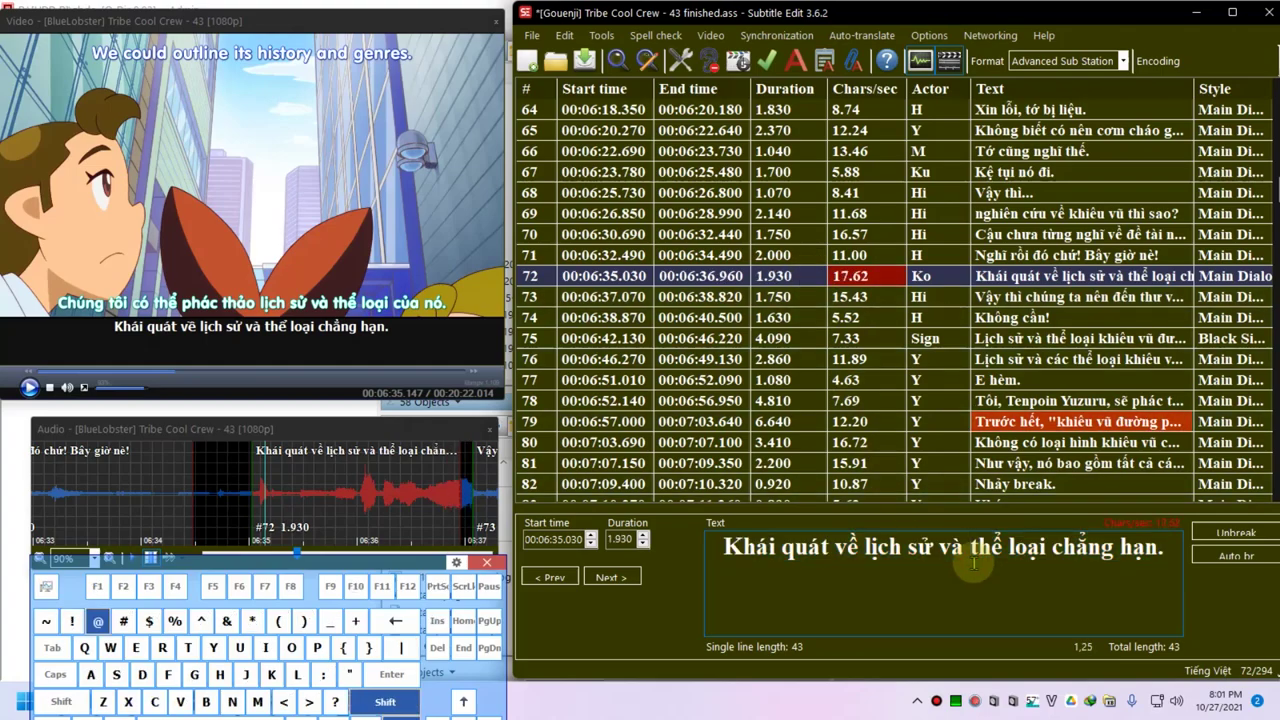
pyautogui.hotkey('shift', '2')
pyautogui.click(601, 36)
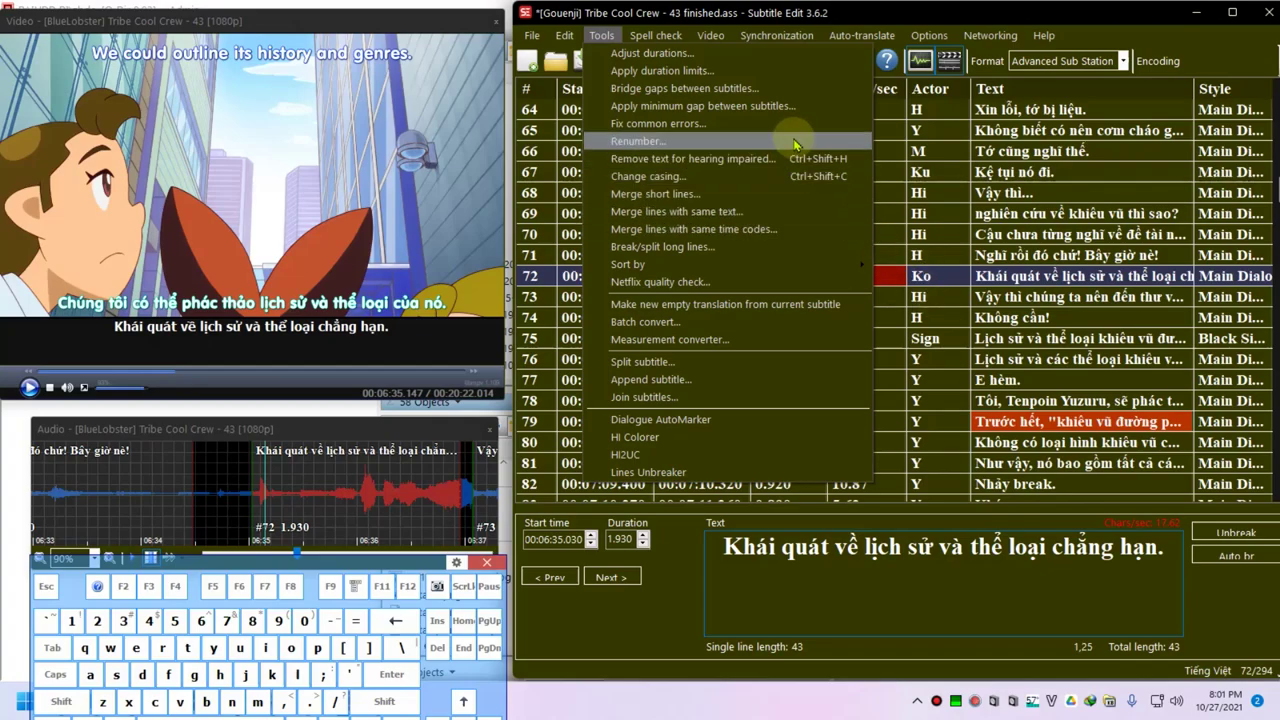
pyautogui.click(997, 553)
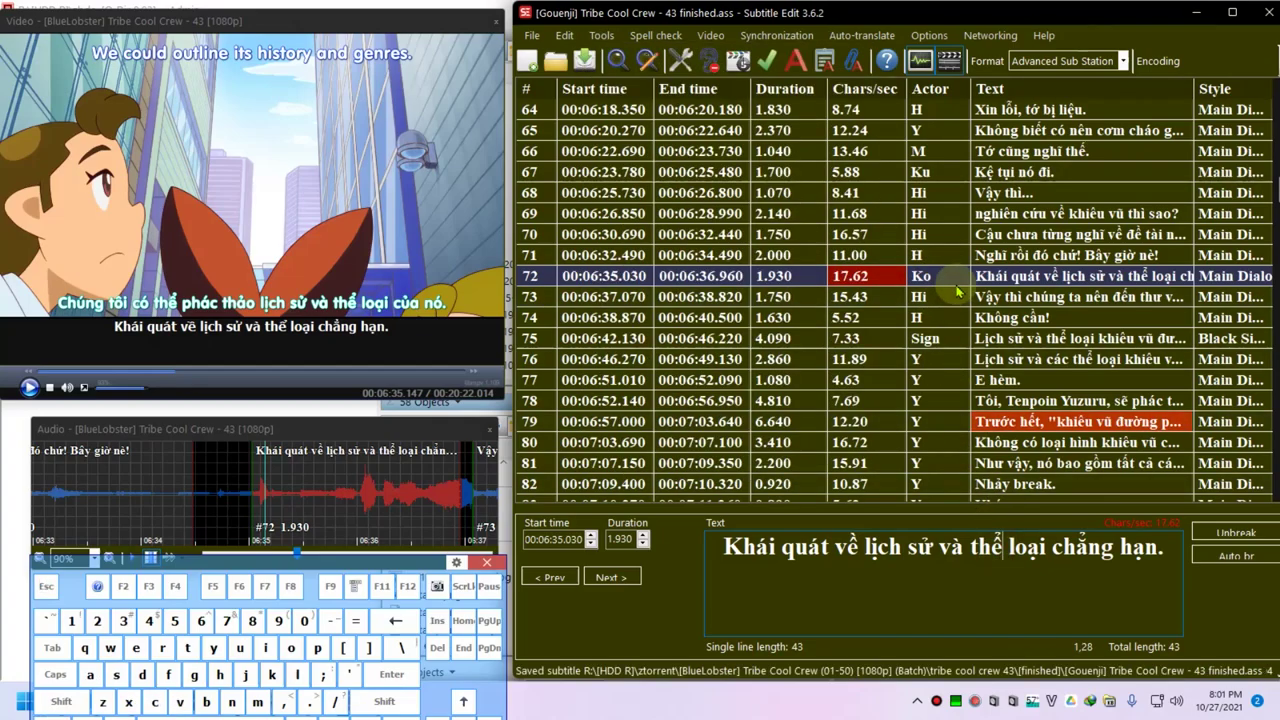
# - Move subtitle line 72's start time earlier to 00:06:34.830 and replay the line to check its timing
pyautogui.hotkey('shift', 'Left')
pyautogui.hotkey('shift', 'Left')
pyautogui.hotkey('shift', 'Left')
pyautogui.hotkey('shift', 'Left')
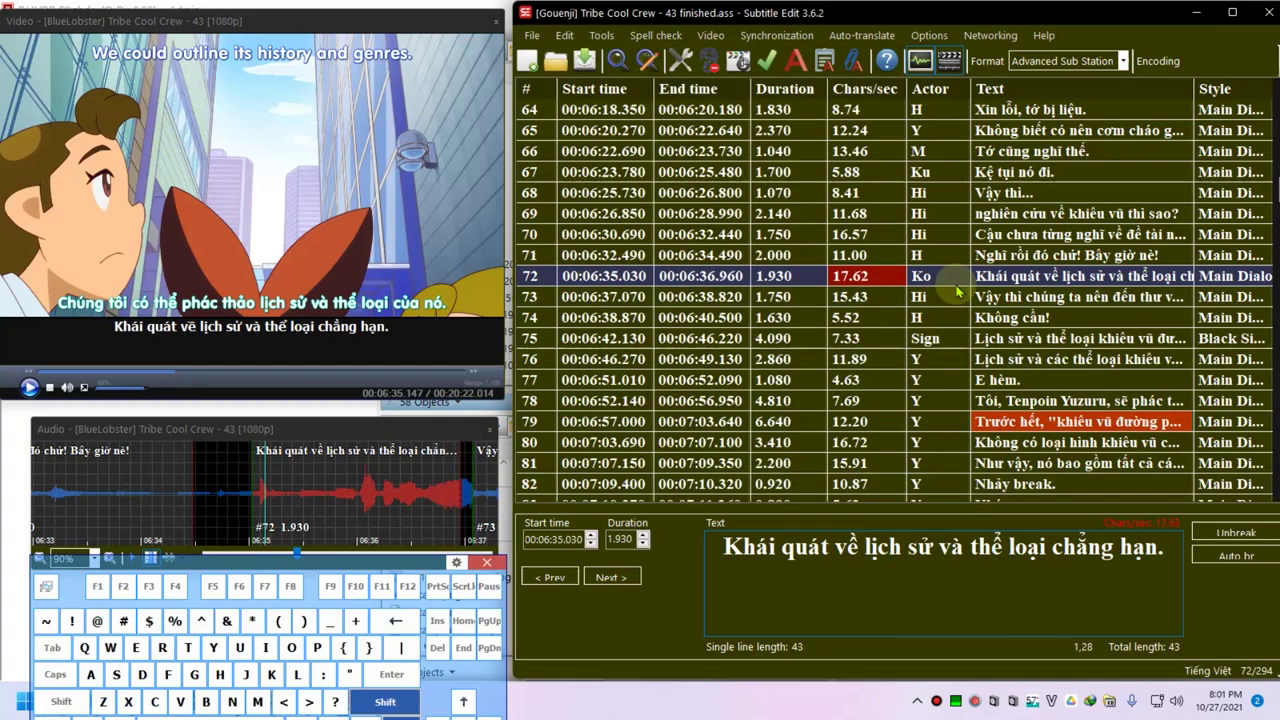
pyautogui.press('F5')
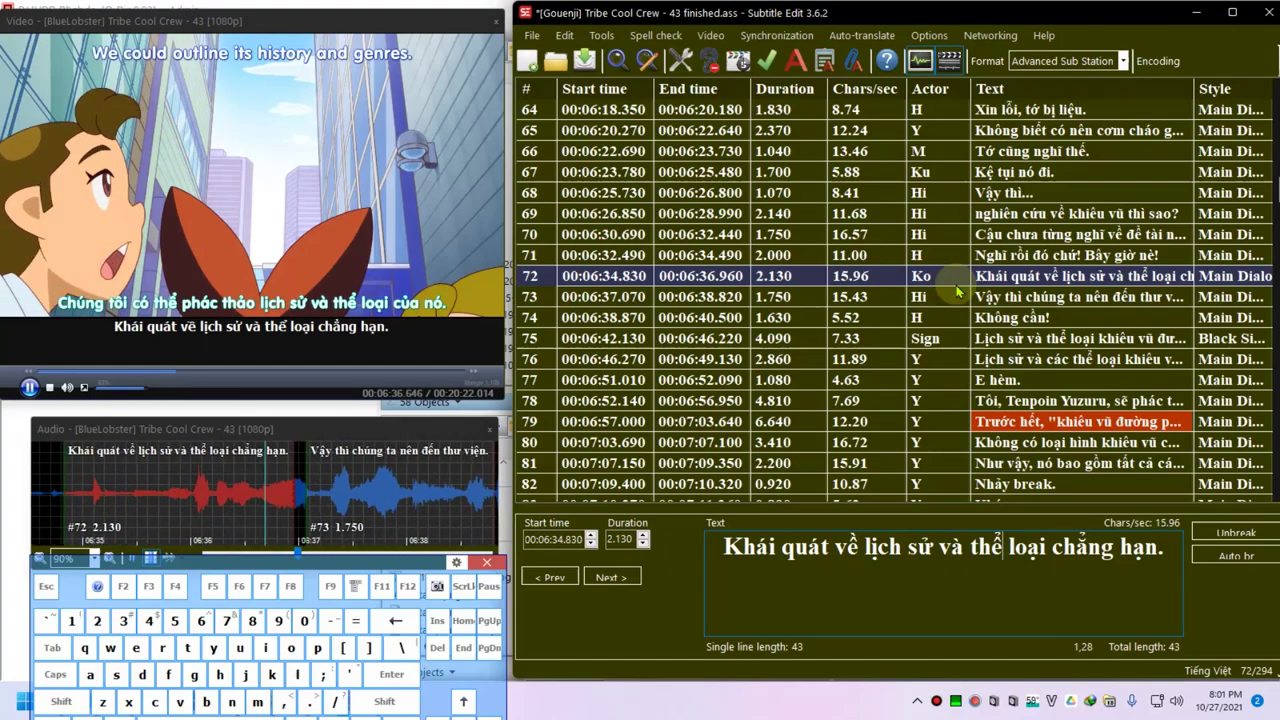
# - Replace subtitle line 73's text with "Vậy tới thư viện hả?"
pyautogui.press('capslock')
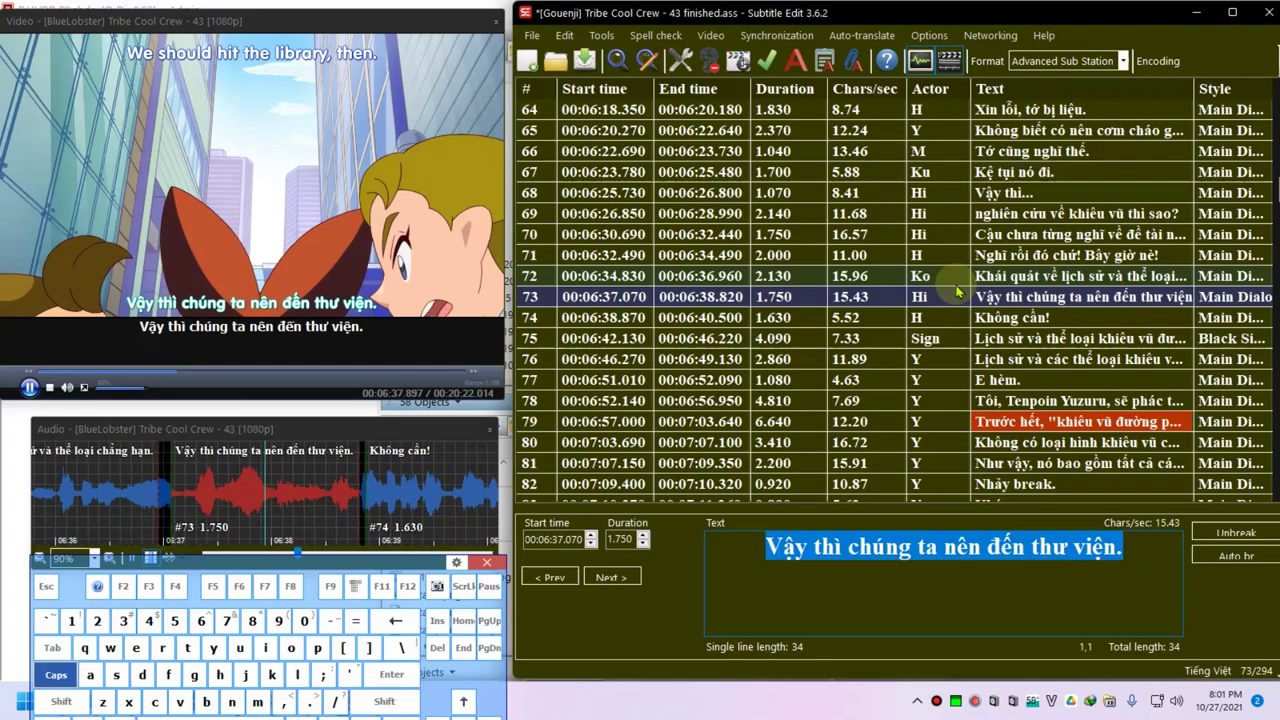
pyautogui.write('V')
pyautogui.press('capslock')
pyautogui.write('ậy tới thư viện')
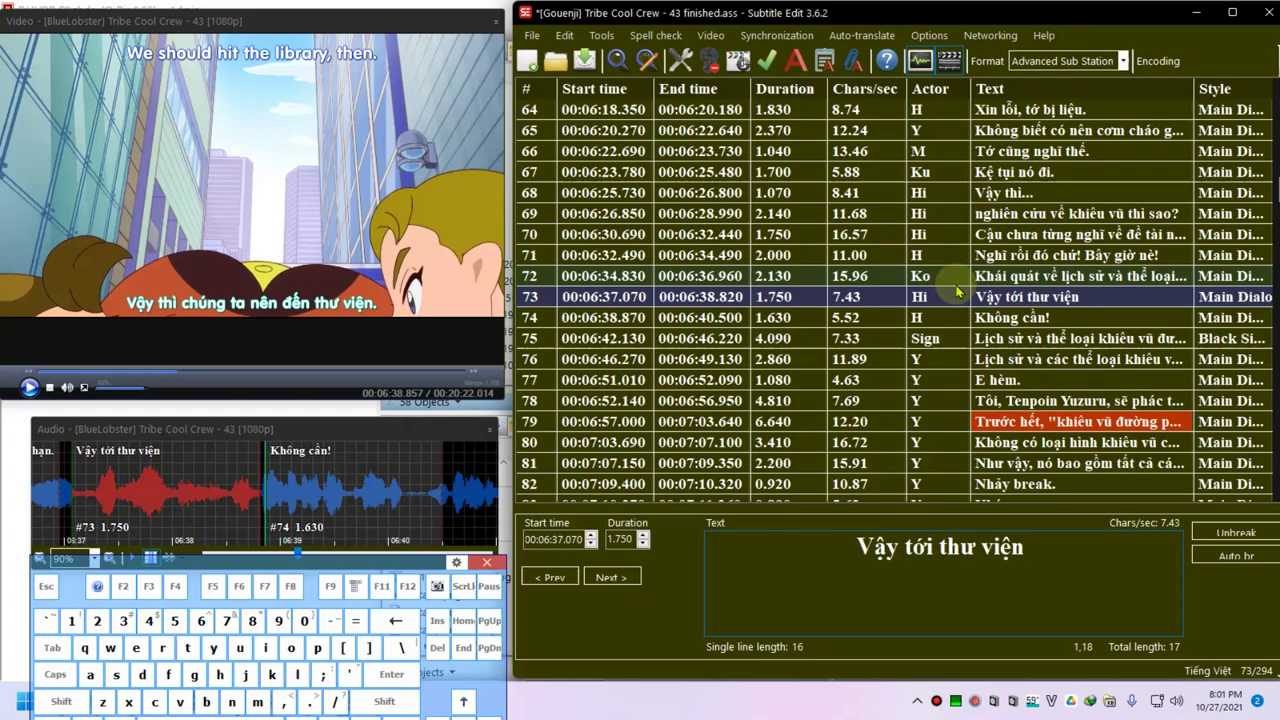
pyautogui.write(' hả?')
# - Retype subtitle line 74's text as "Không cần!" and play on through line 75
pyautogui.hotkey('alt', 'Down')
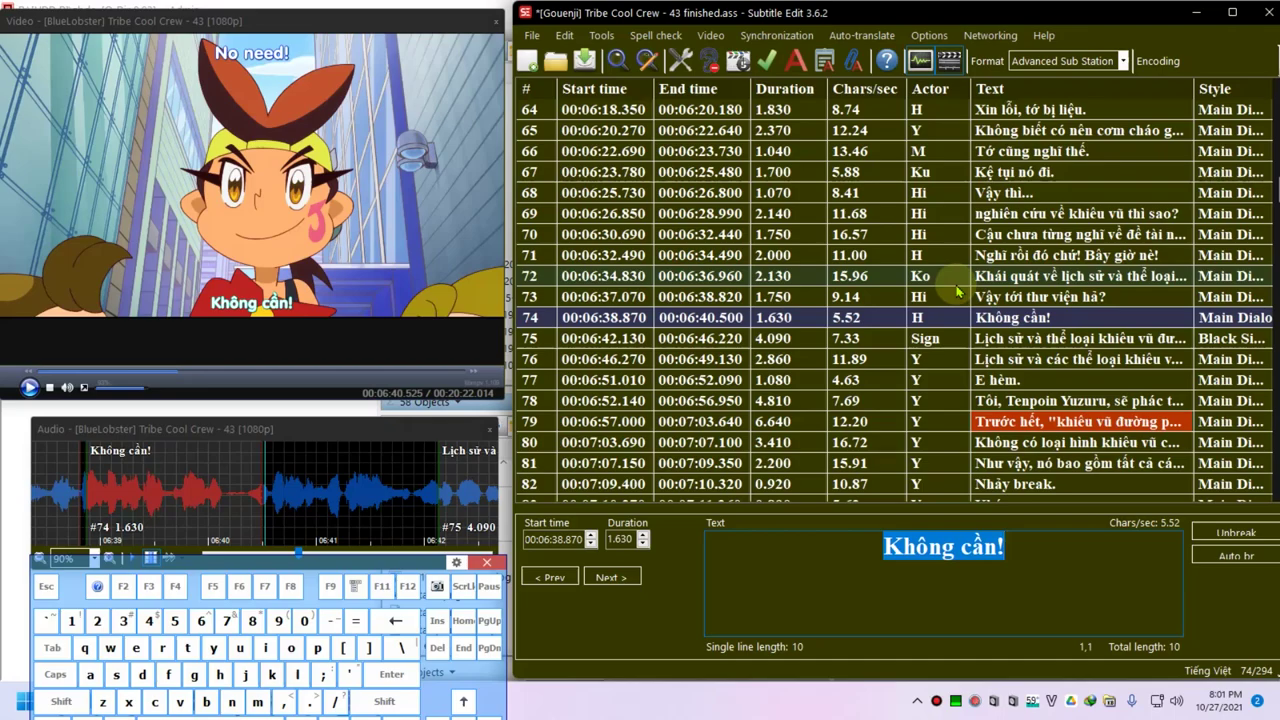
pyautogui.press('Return')
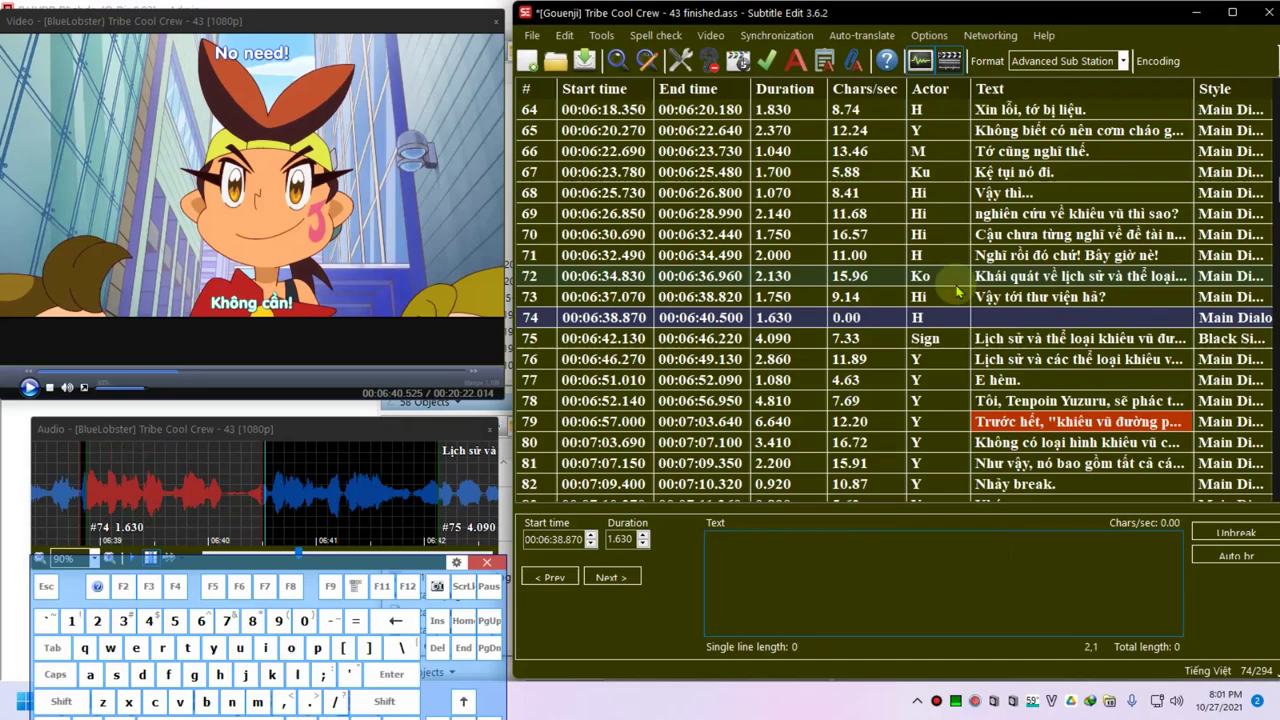
pyautogui.press('BackSpace')
pyautogui.write('Không c')
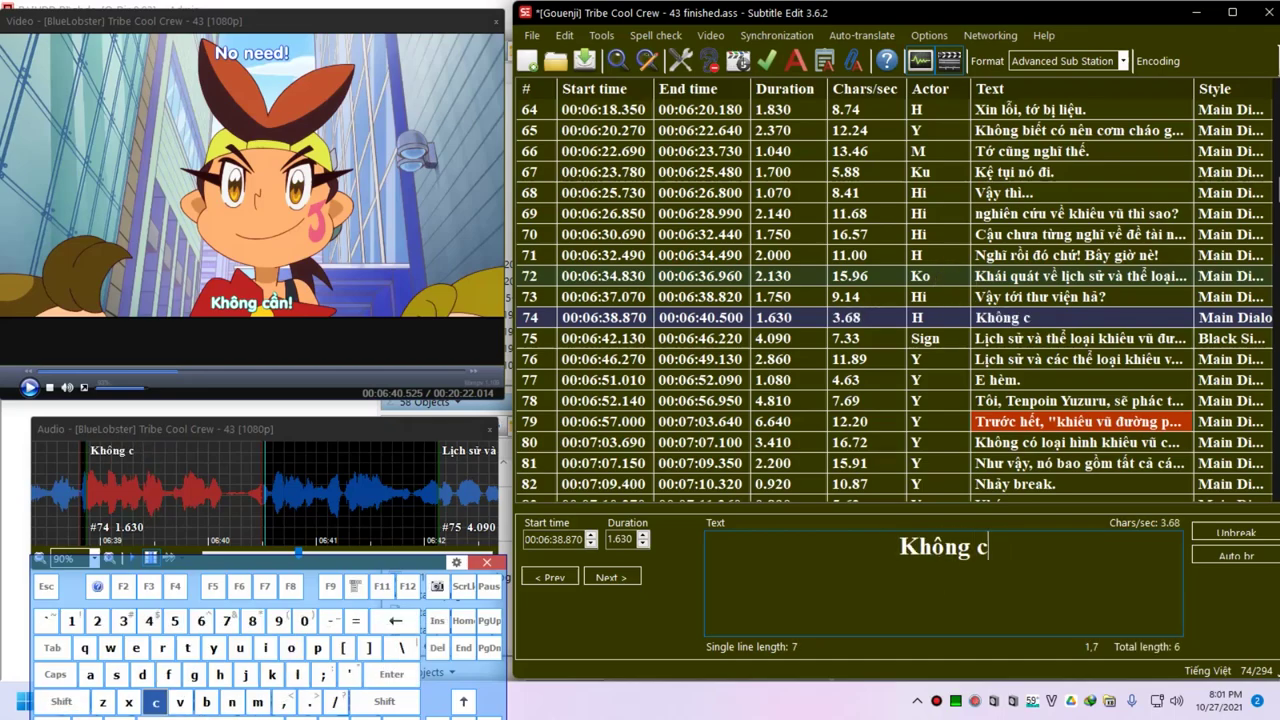
pyautogui.write('ần!')
pyautogui.hotkey('ctrl', 'space')
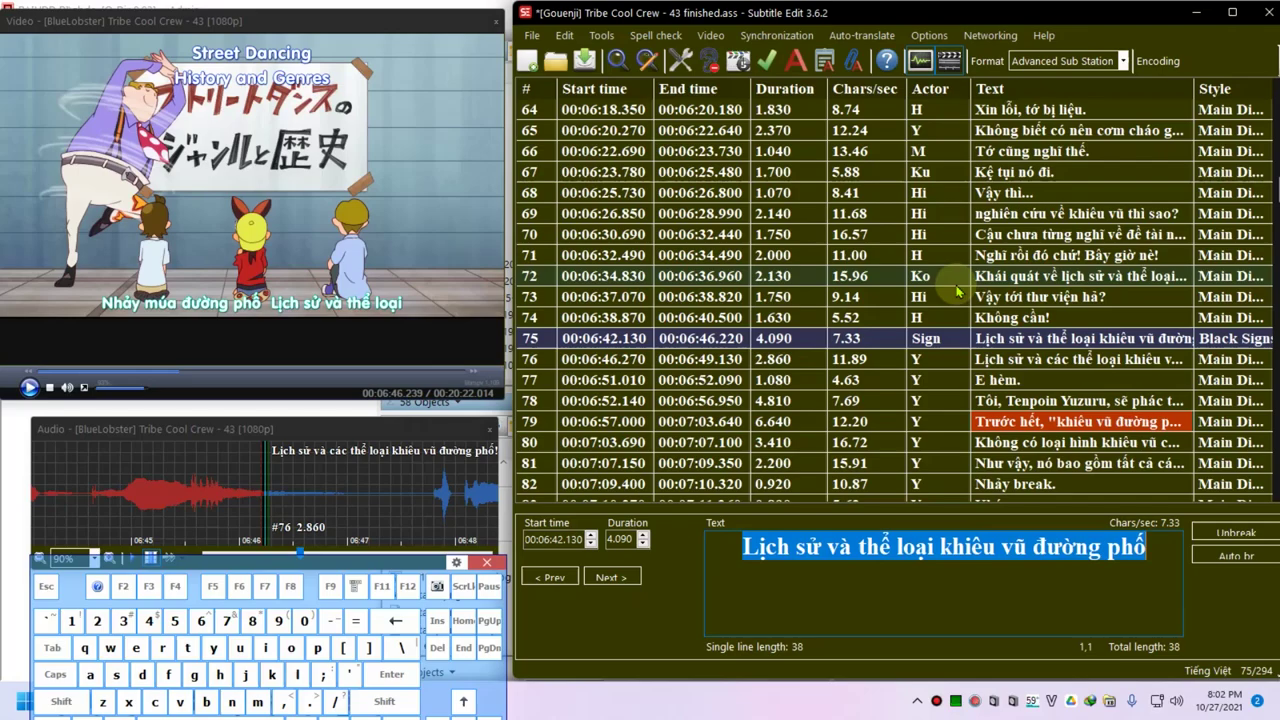
# - Browse for a second subtitle file and open the "draft Vietnamese.ass" file for episode 43 in its own window
pyautogui.scroll(-2, 957, 291)
pyautogui.click(1015, 547)
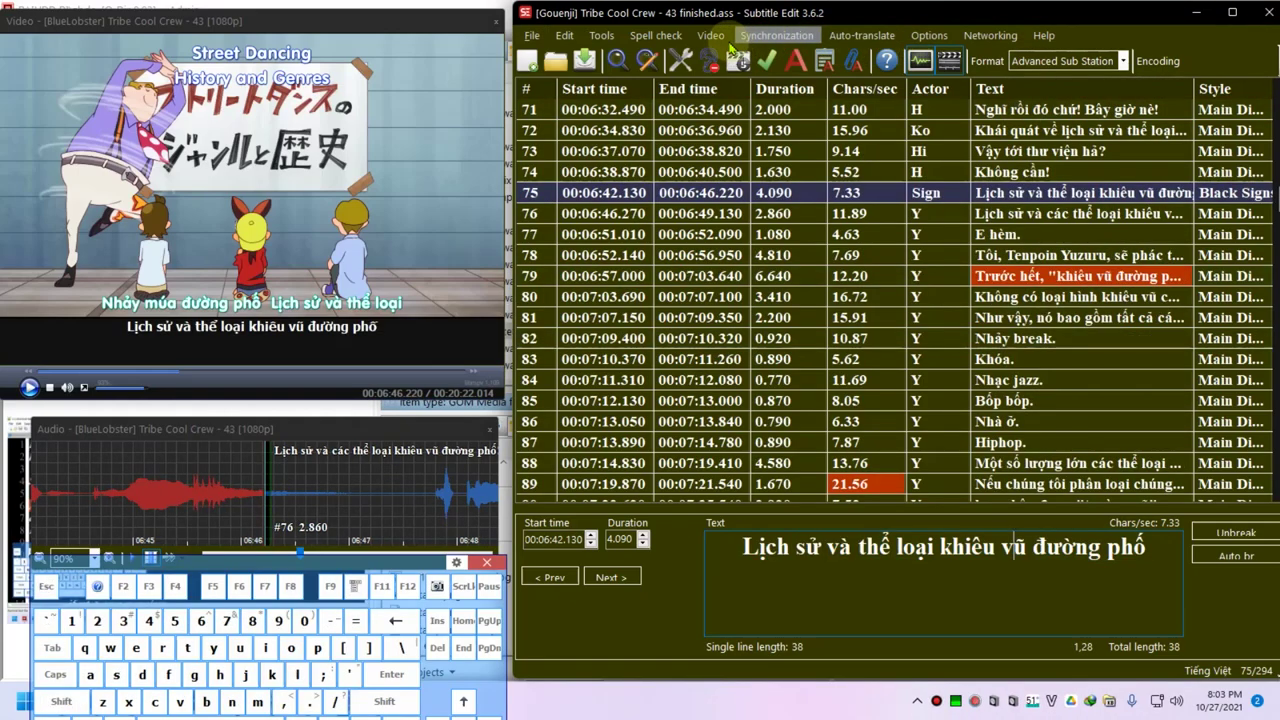
pyautogui.click(711, 35)
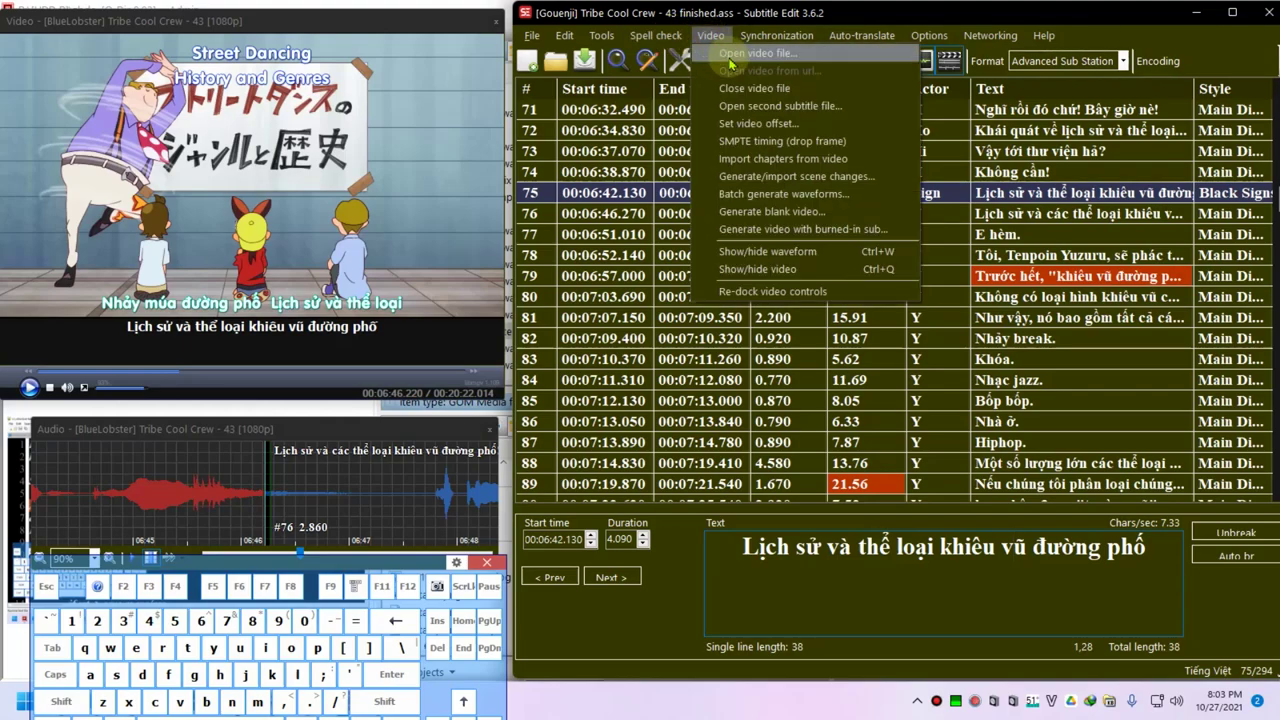
pyautogui.click(706, 36)
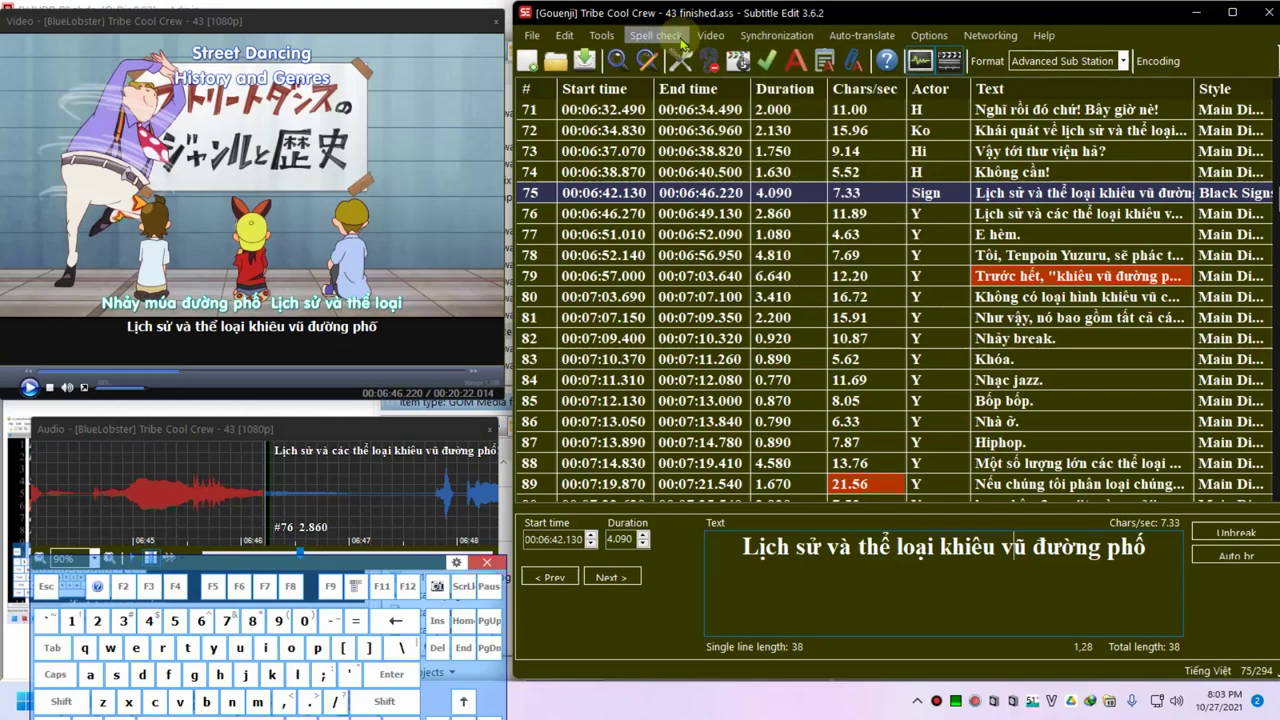
pyautogui.click(711, 35)
pyautogui.click(775, 108)
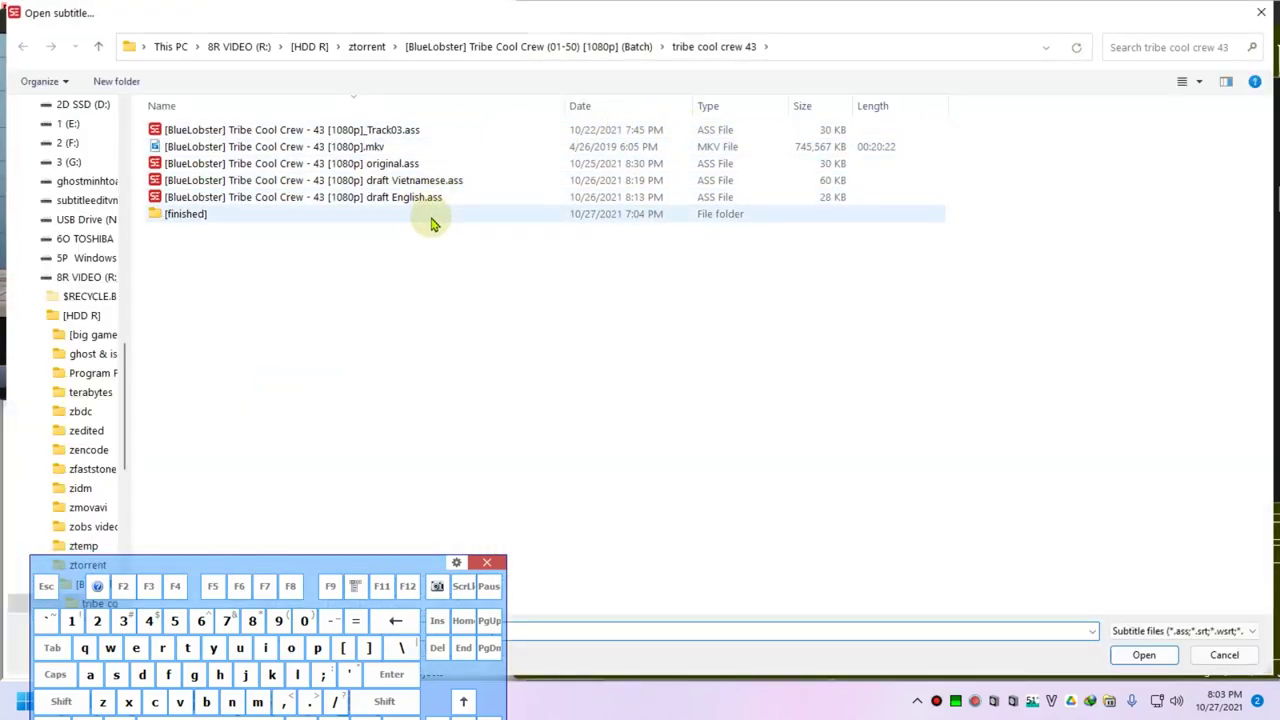
pyautogui.rightClick(416, 180)
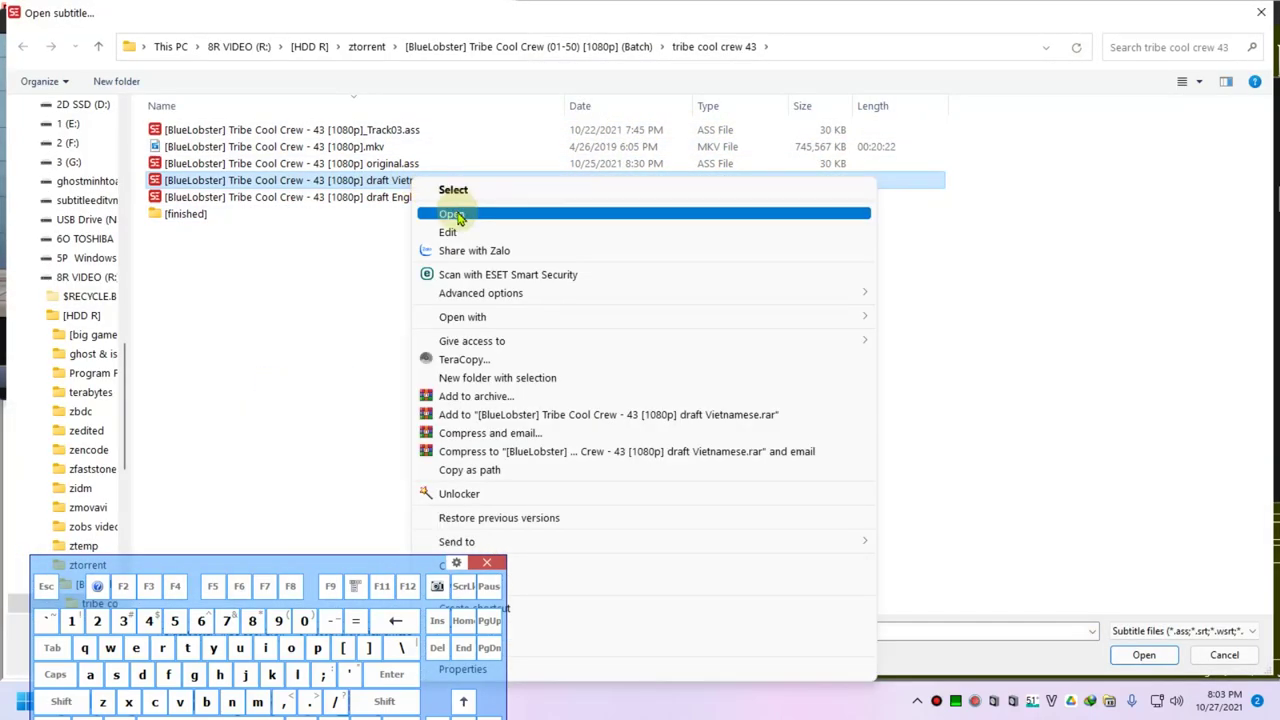
pyautogui.click(452, 214)
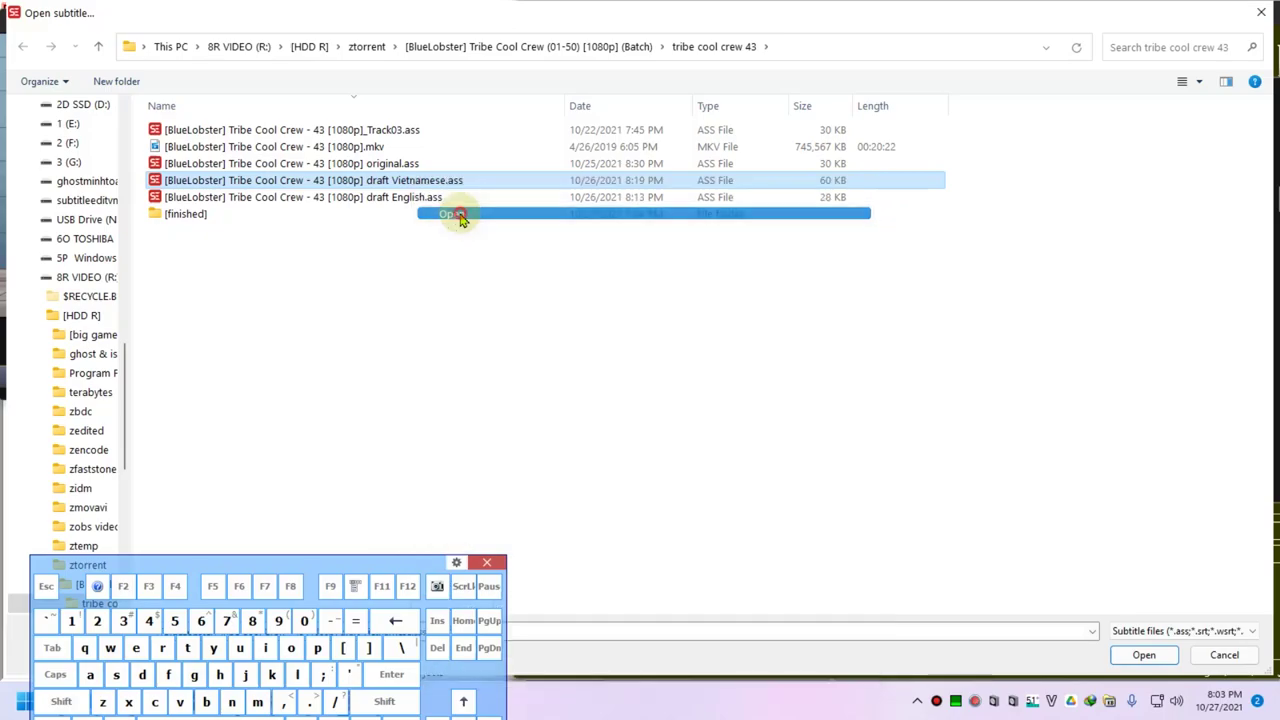
# - Shrink the file chooser, close the on-screen keyboard and switch to the window showing the draft Vietnamese subtitles
pyautogui.doubleClick(500, 20)
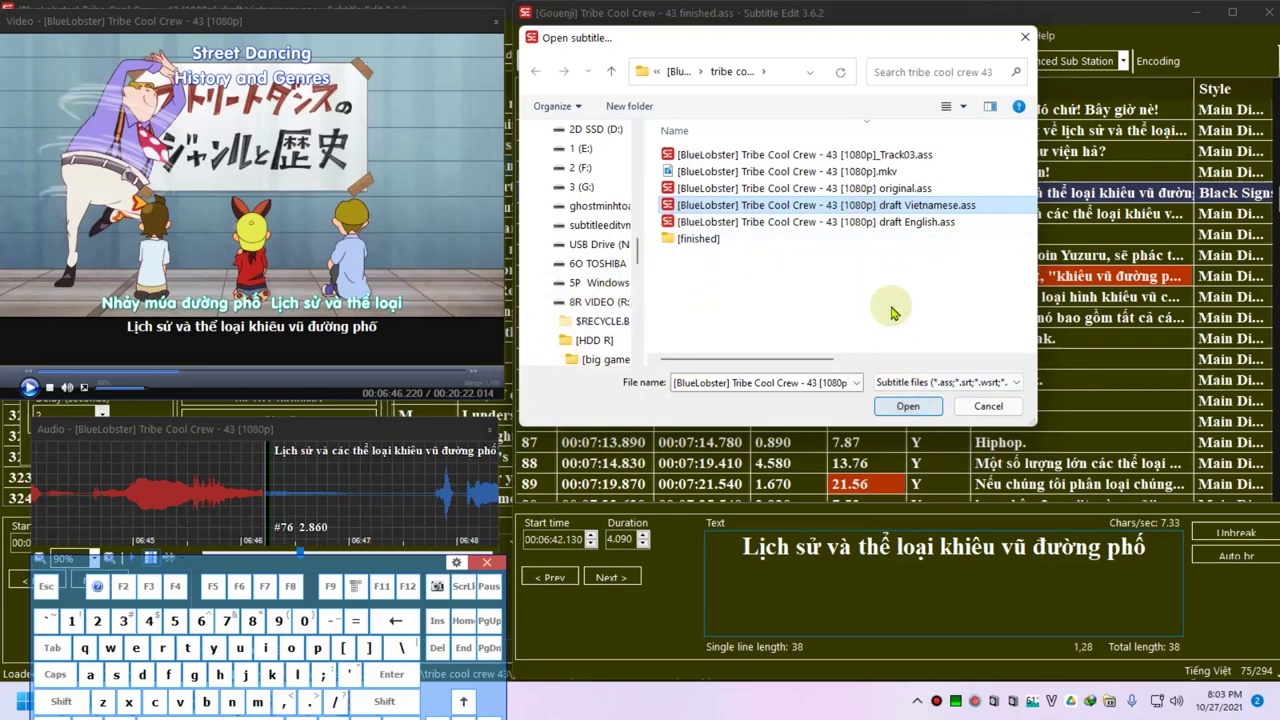
pyautogui.rightClick(857, 212)
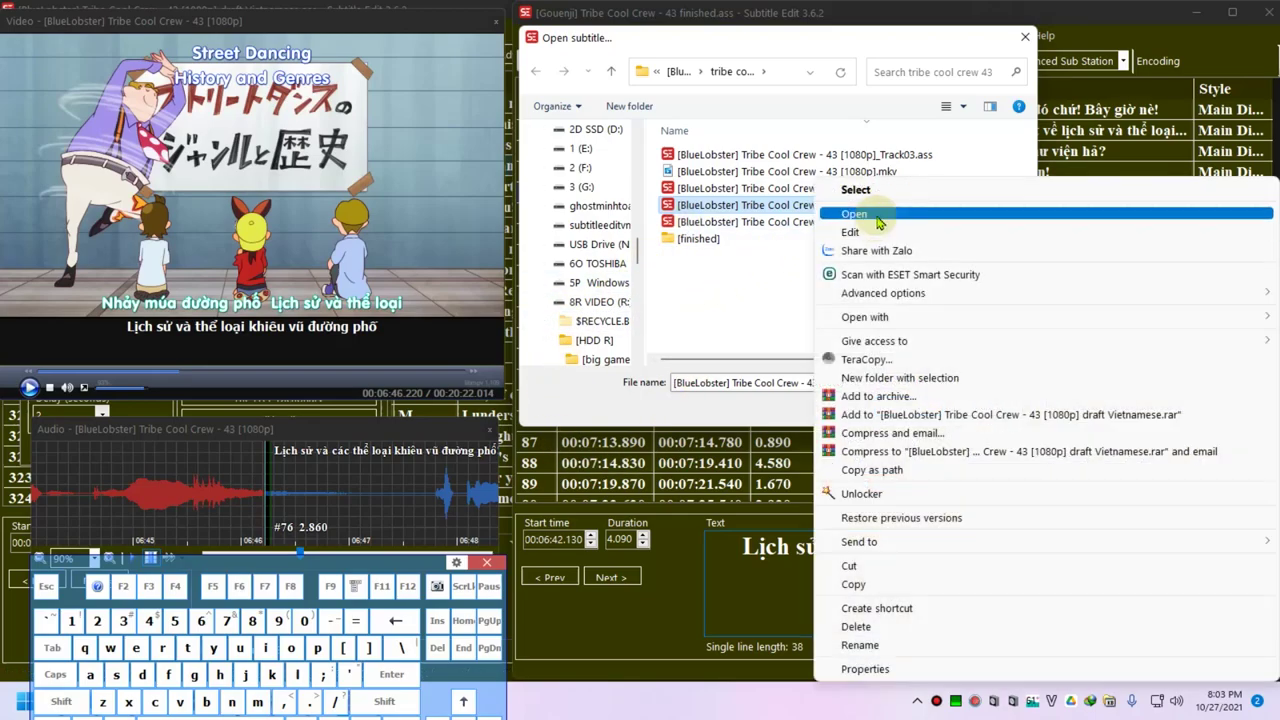
pyautogui.click(743, 295)
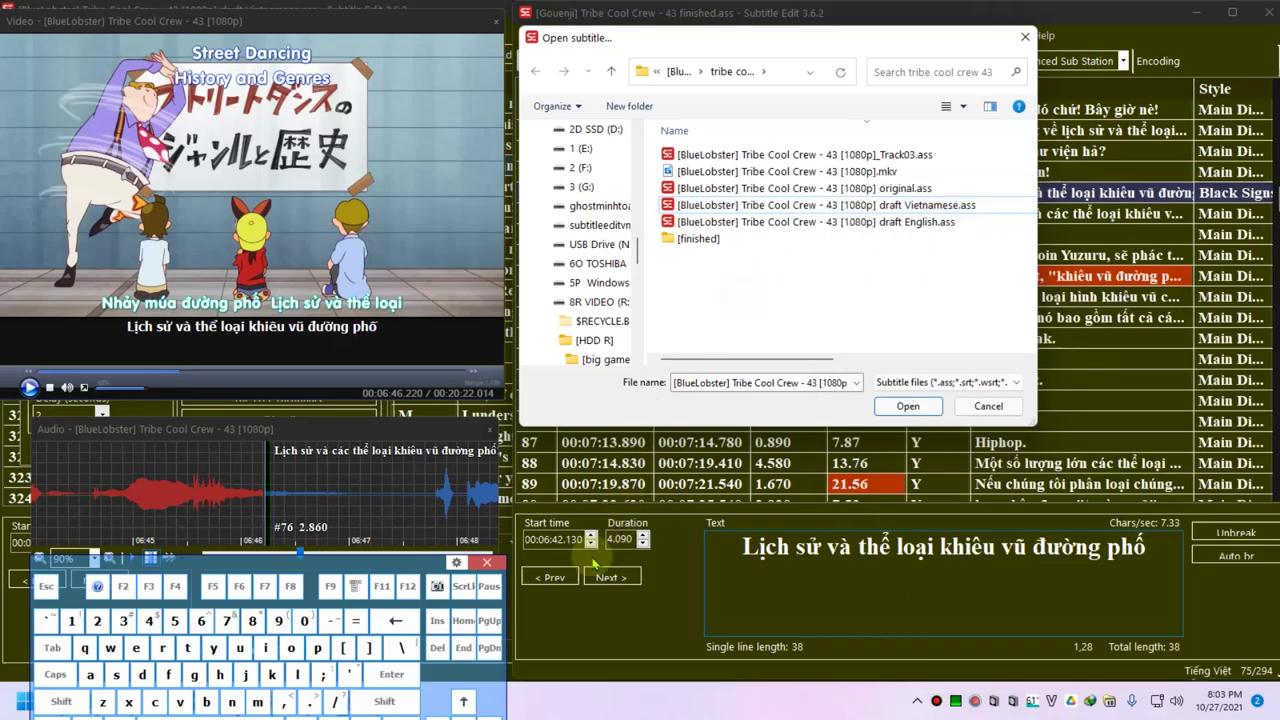
pyautogui.click(487, 562)
pyautogui.moveTo(345, 700)
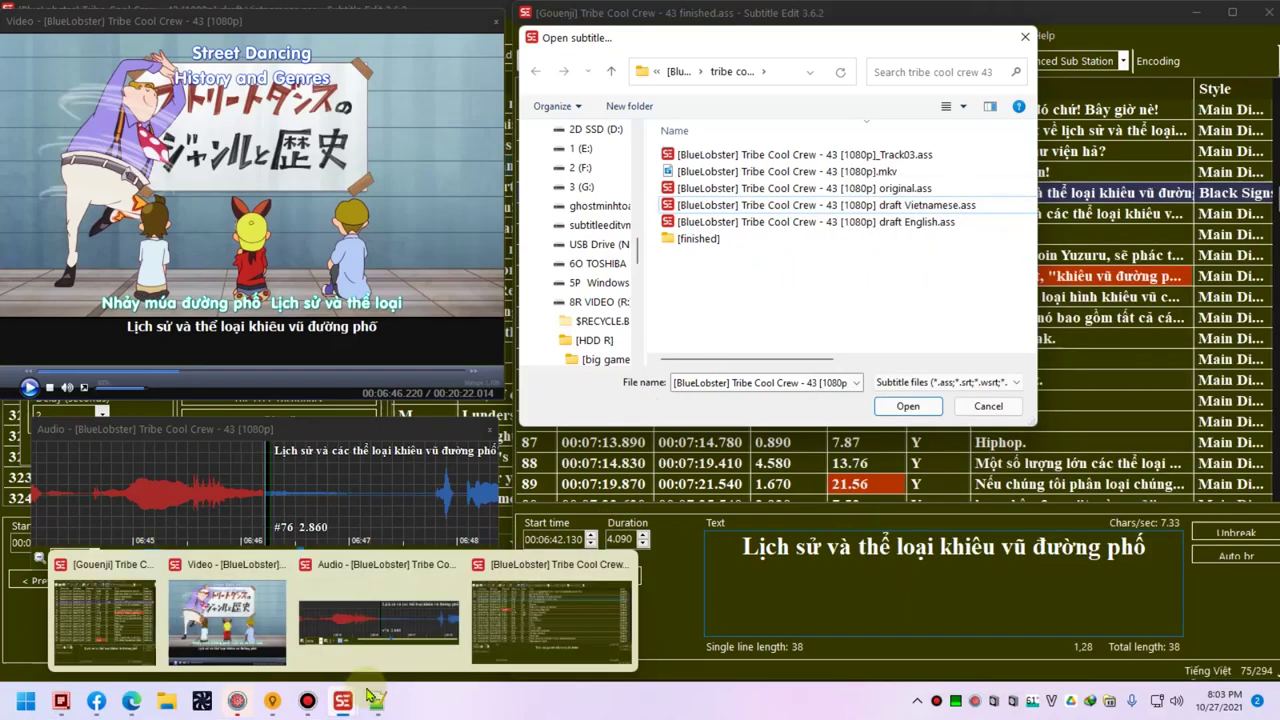
pyautogui.click(527, 610)
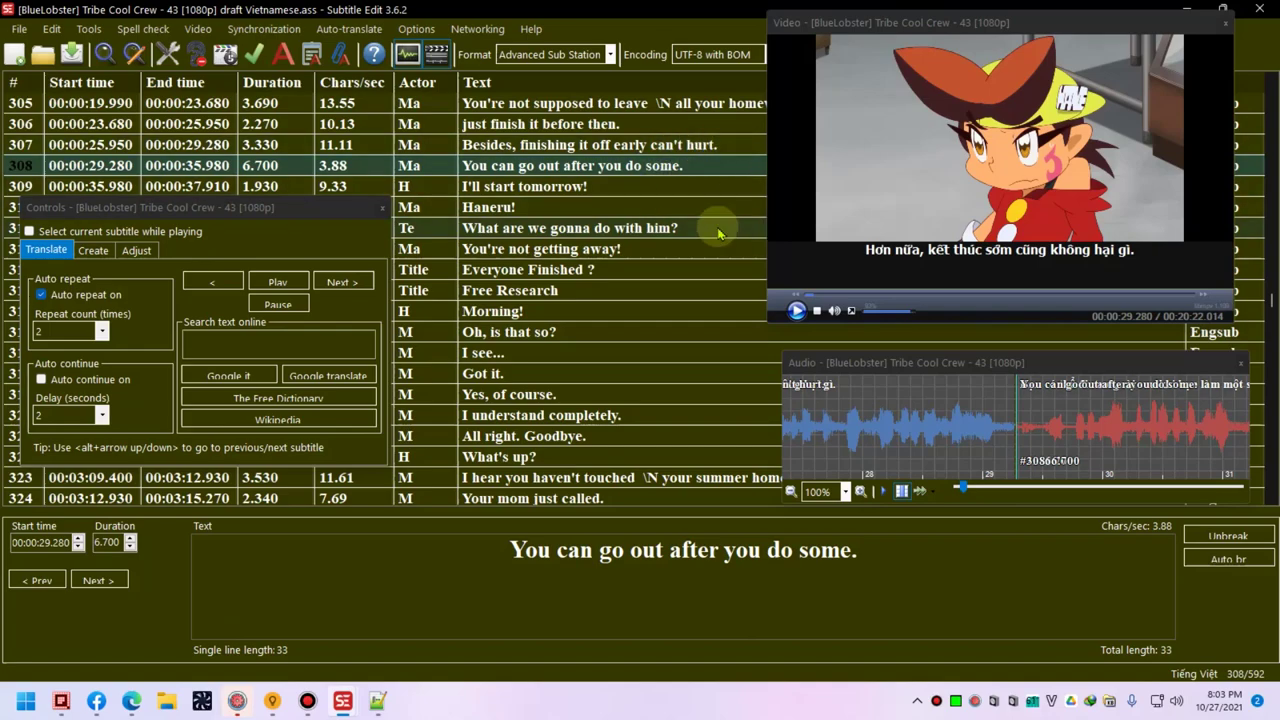
# - In the draft Vietnamese file, set the Engsub style's font size to 119 and apply the change
pyautogui.click(1224, 21)
pyautogui.click(1108, 127)
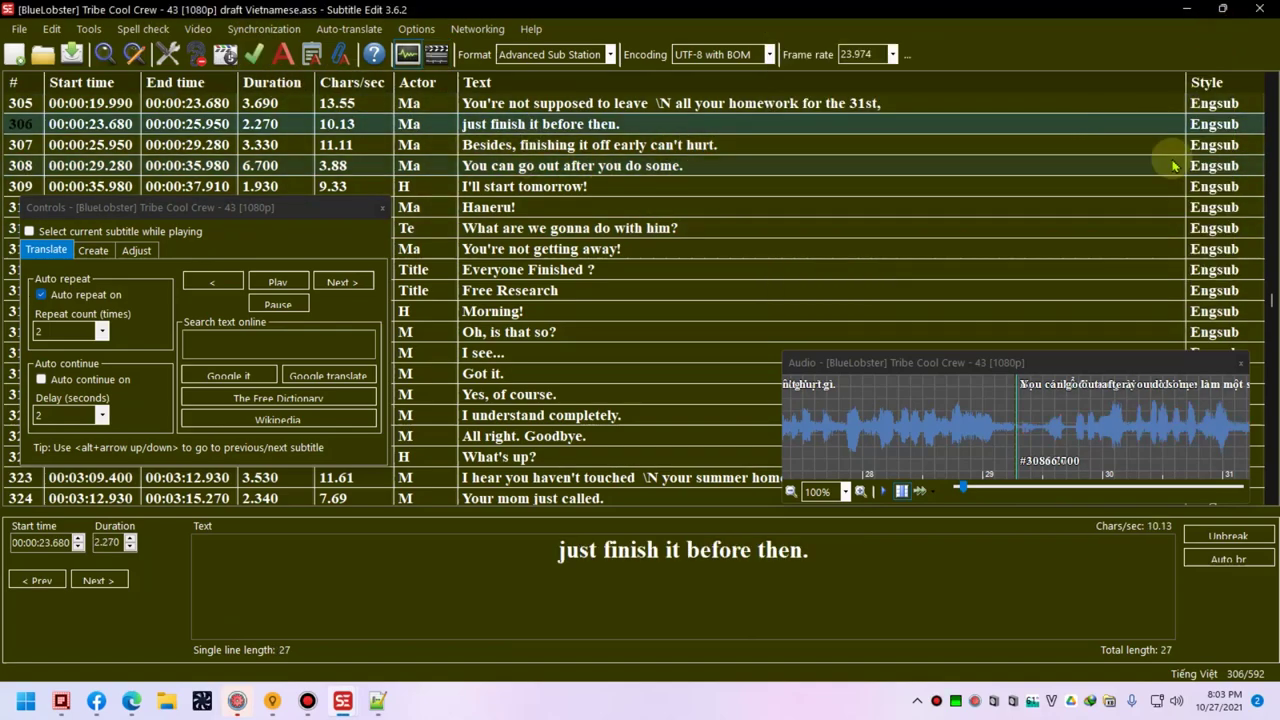
pyautogui.moveTo(1270, 300); pyautogui.dragTo(1270, 140)
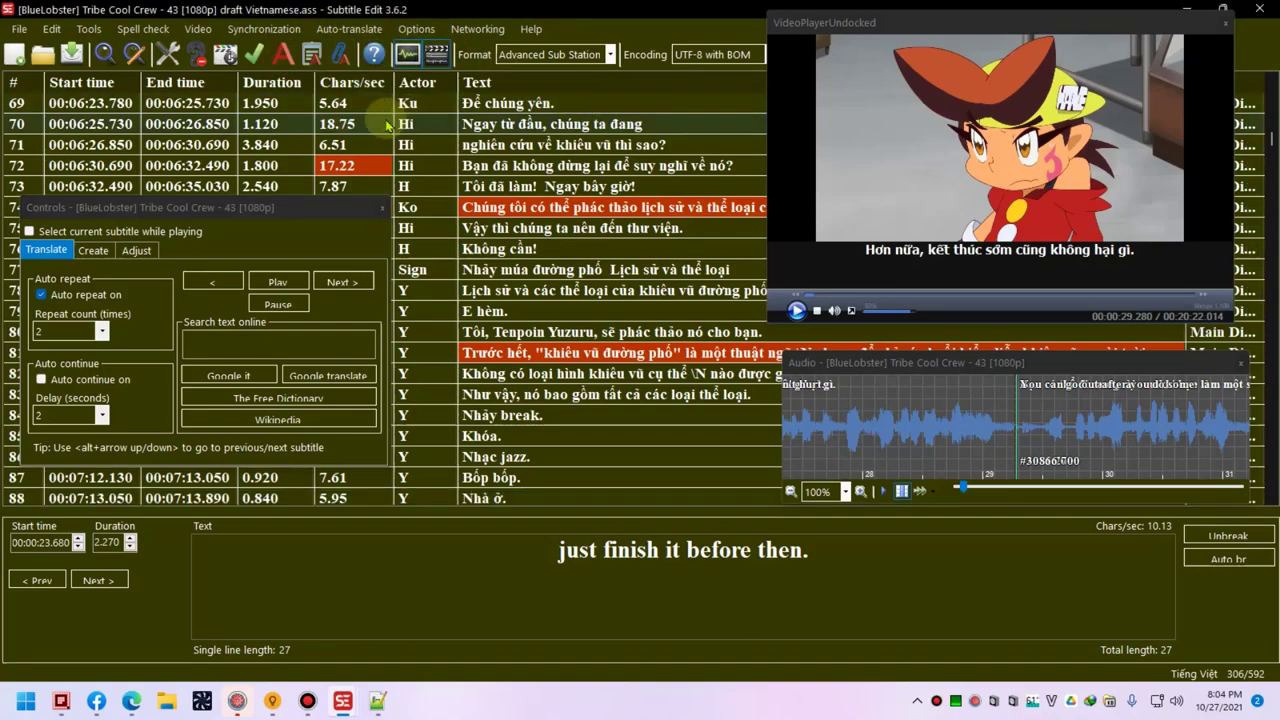
pyautogui.click(283, 53)
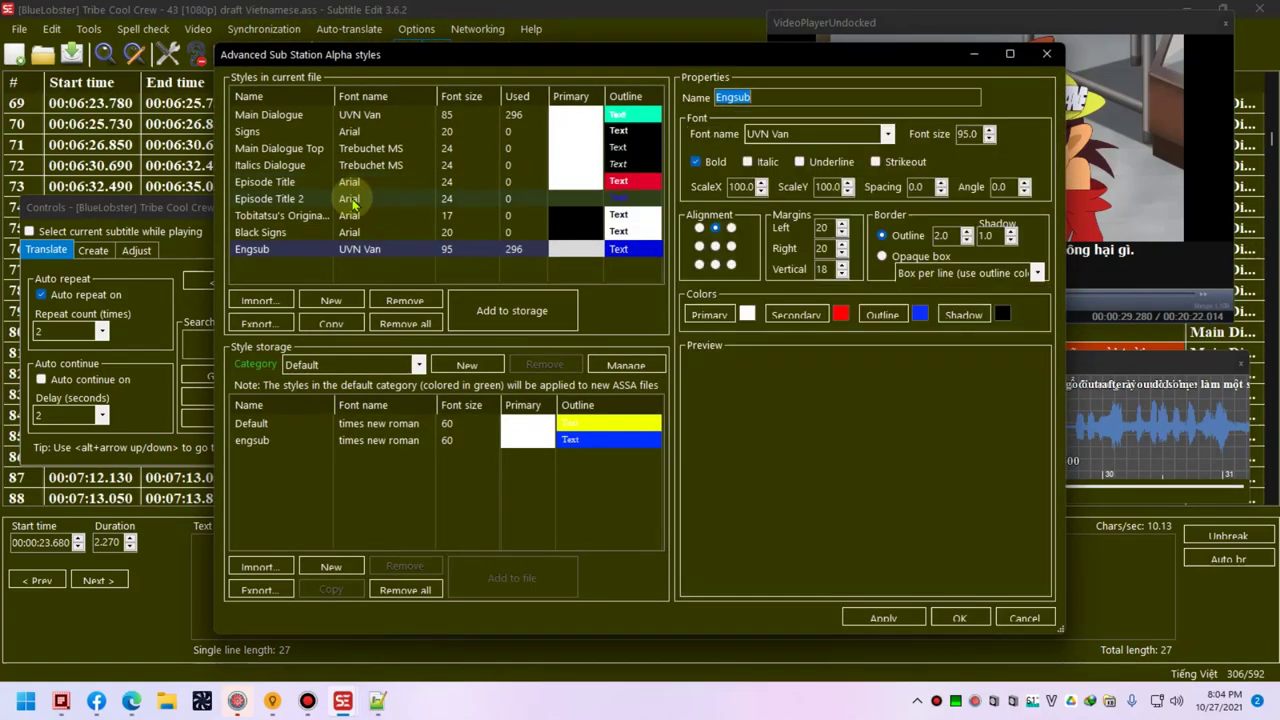
pyautogui.click(989, 131)
pyautogui.click(989, 131)
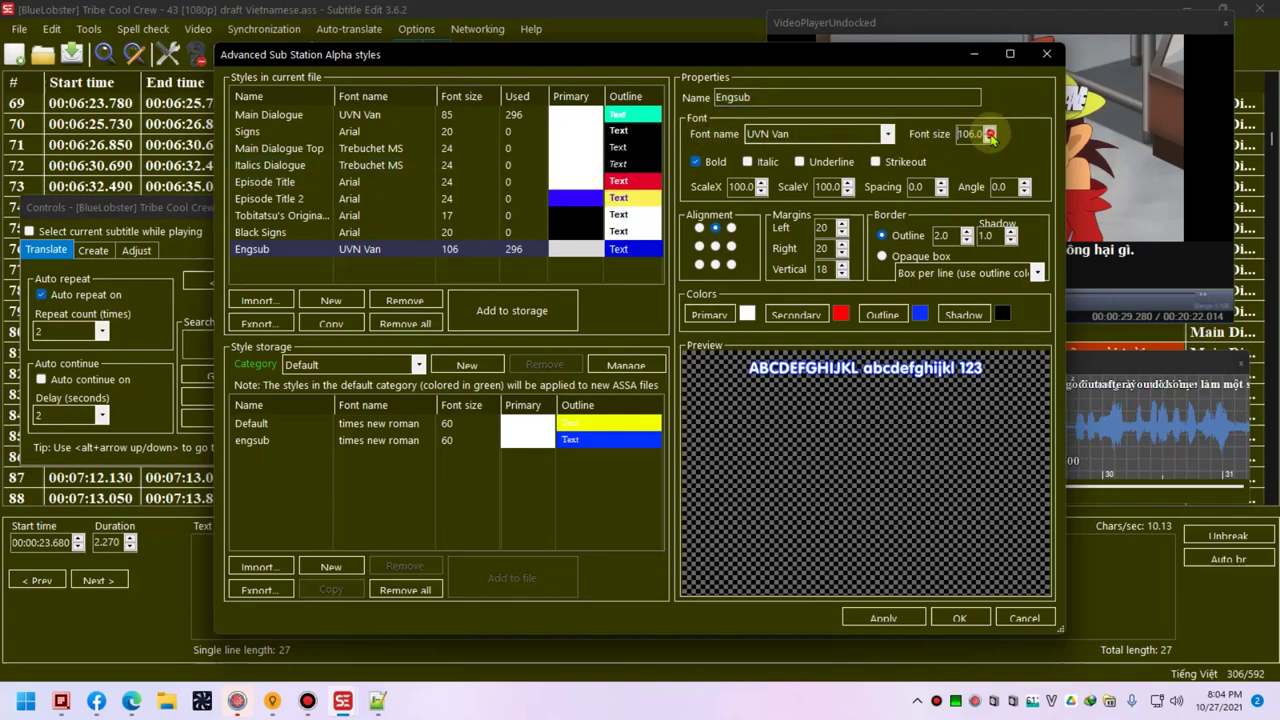
pyautogui.click(989, 131)
pyautogui.click(989, 131)
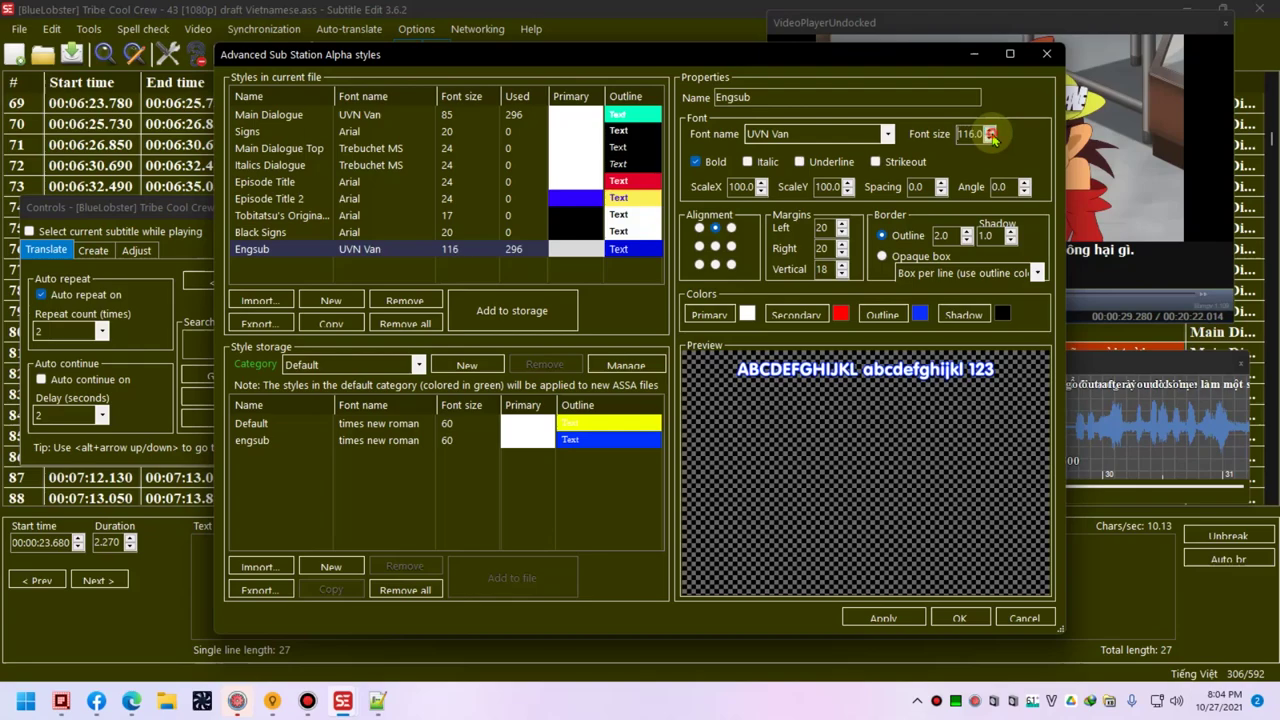
pyautogui.click(884, 615)
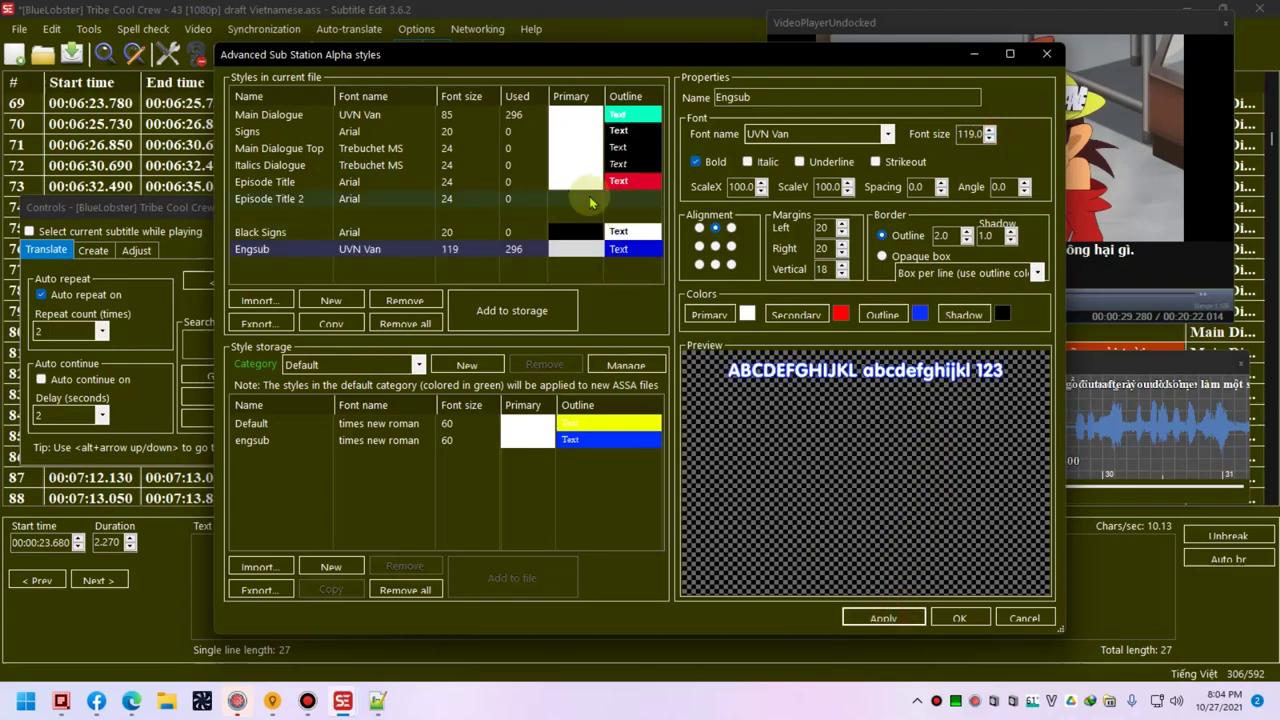
# - Set the Main Dialogue style to font size 140, outline 0.7 and shadow 1.5, and accept the style changes
pyautogui.click(290, 114)
pyautogui.click(989, 131)
pyautogui.click(989, 131)
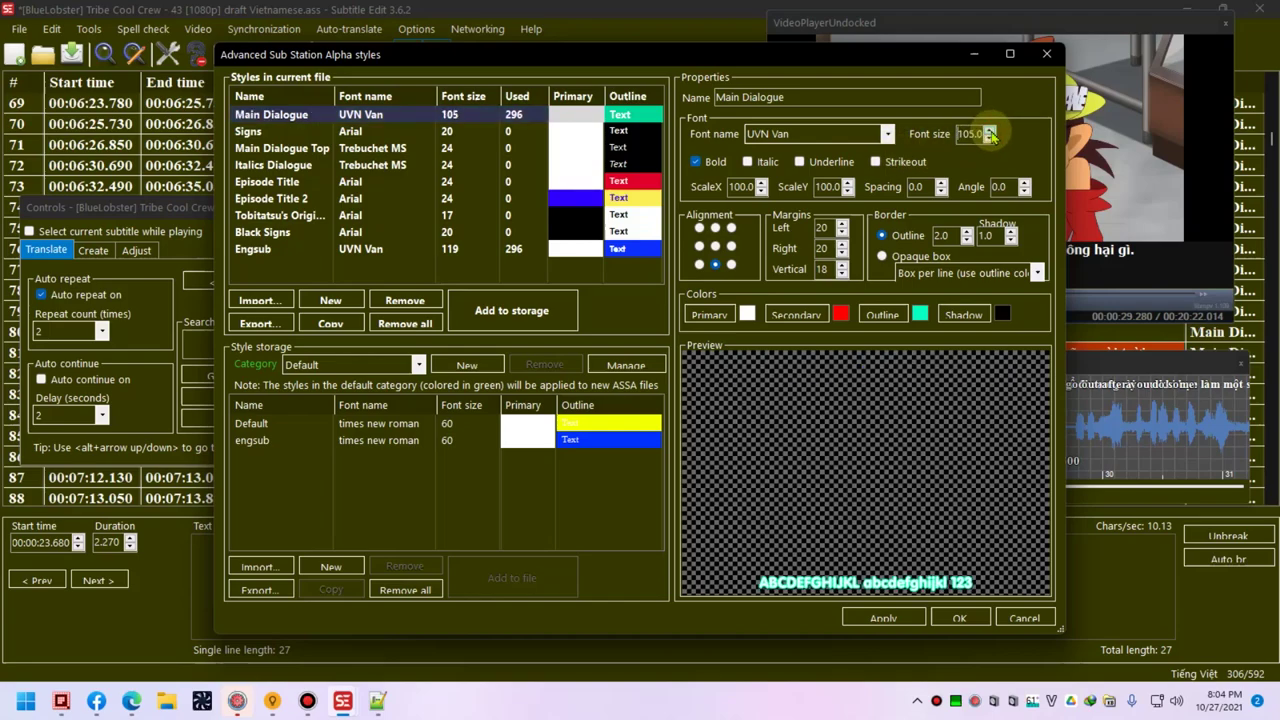
pyautogui.scroll(-1, 990, 134)
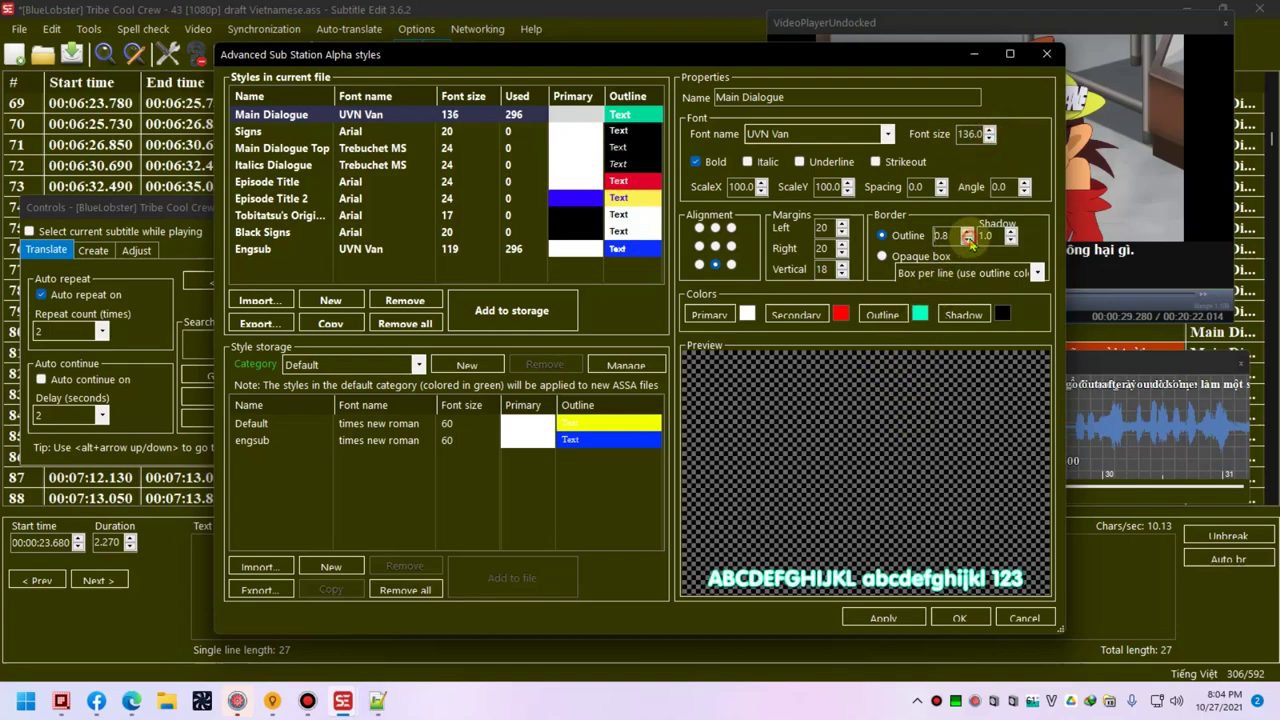
pyautogui.scroll(-3, 970, 240)
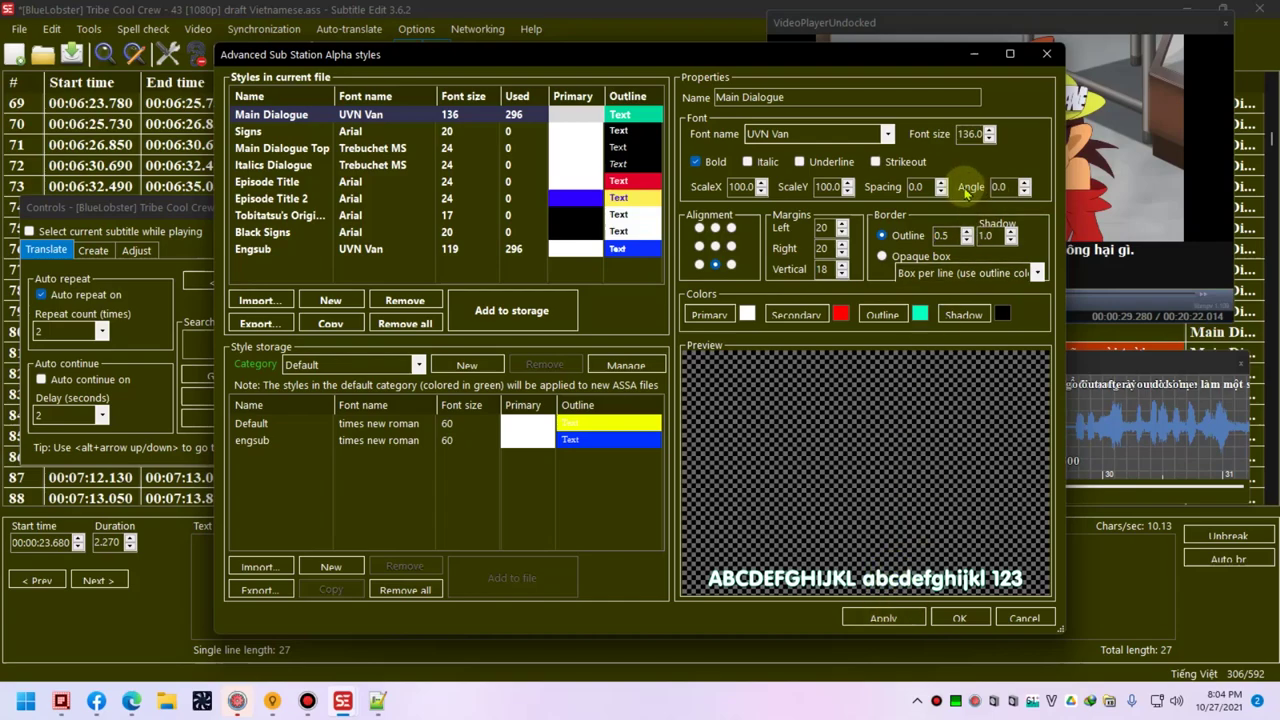
pyautogui.scroll(2, 988, 134)
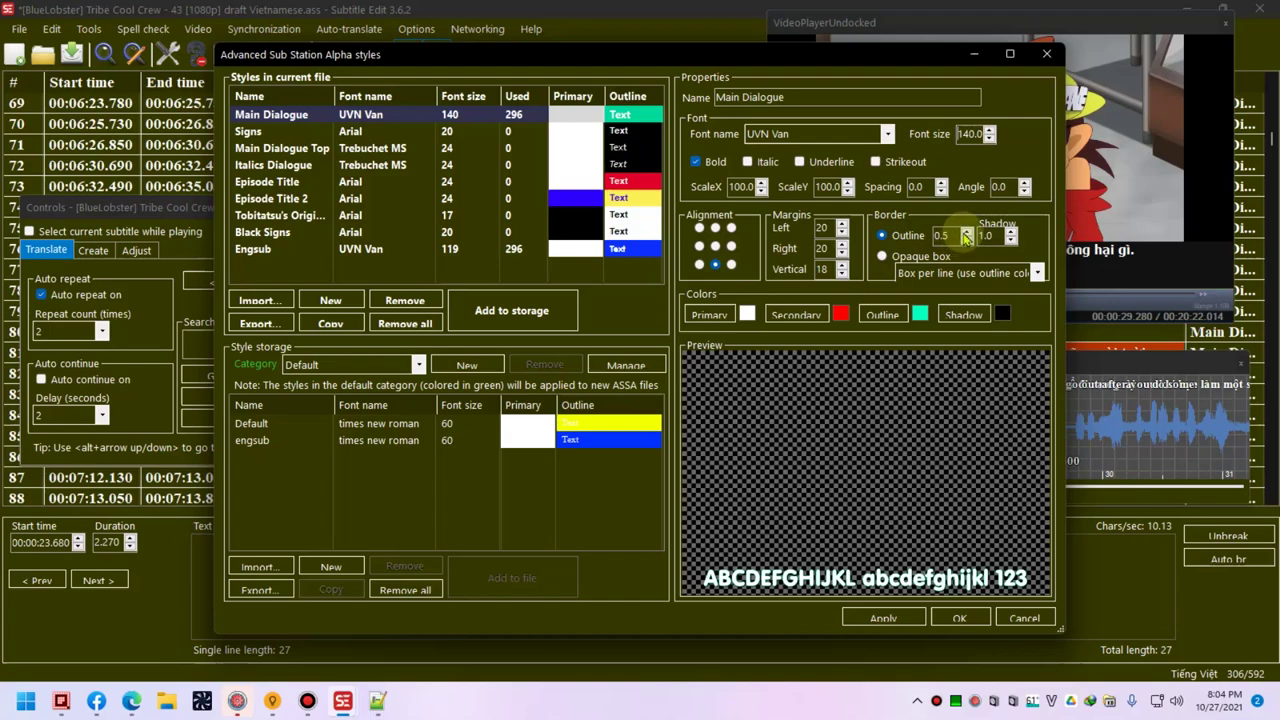
pyautogui.click(886, 619)
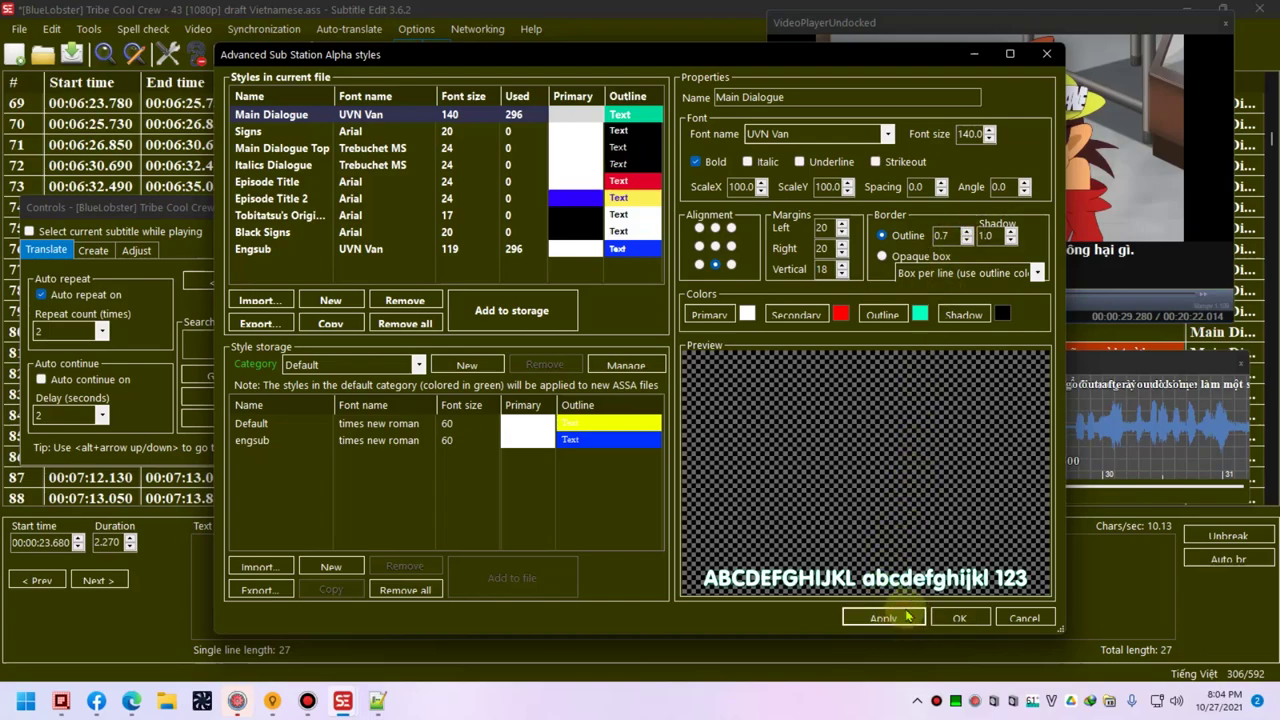
pyautogui.click(1011, 232)
pyautogui.click(1011, 232)
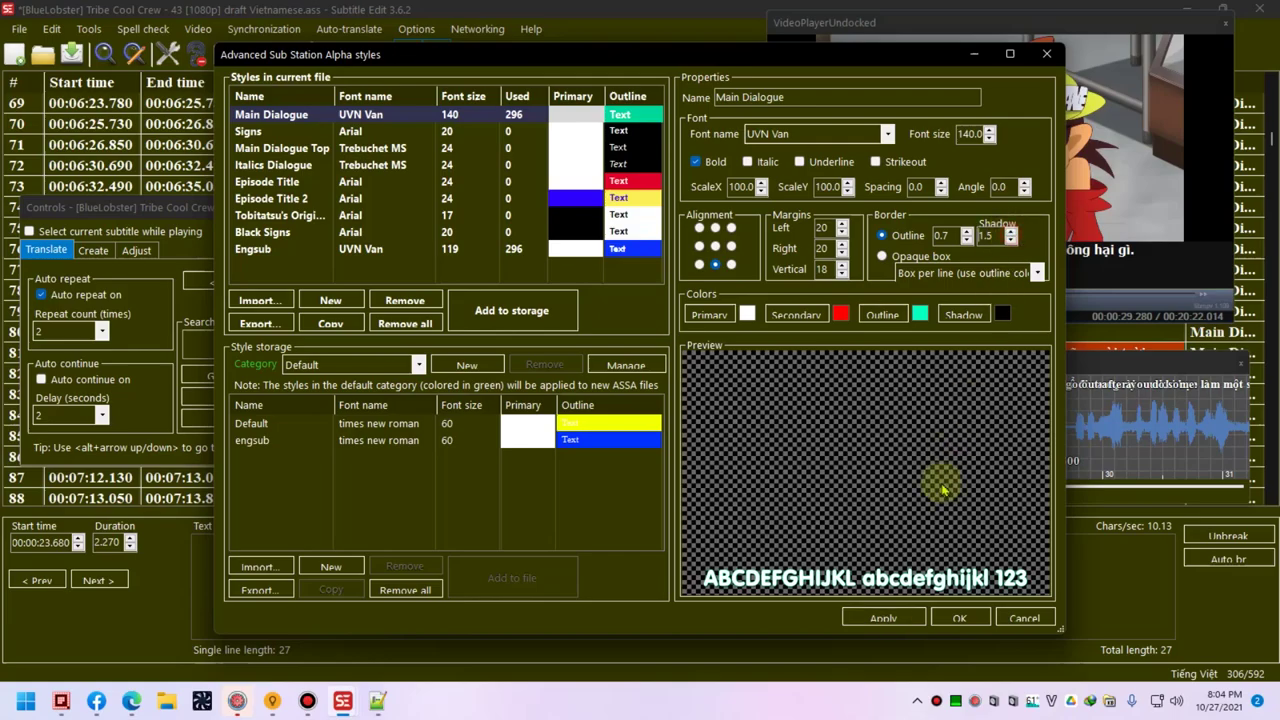
pyautogui.click(956, 617)
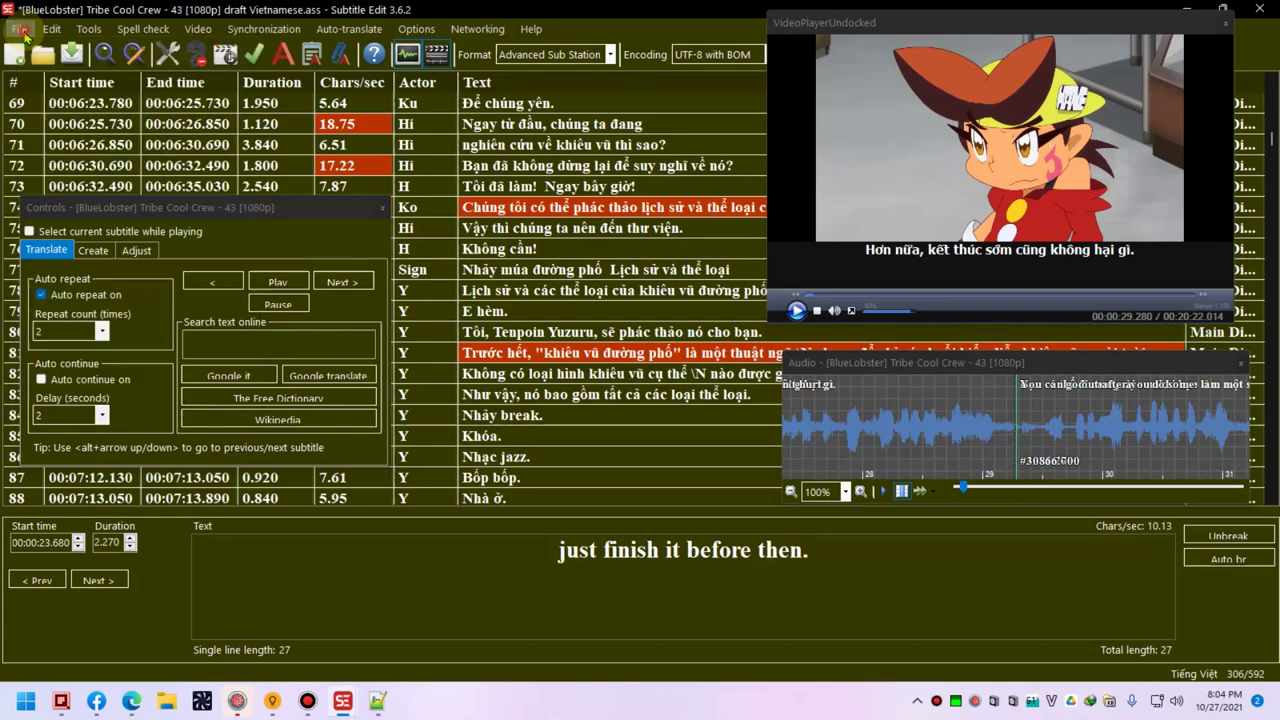
# - Save the draft Vietnamese subtitle file and close its window
pyautogui.click(20, 32)
pyautogui.click(40, 88)
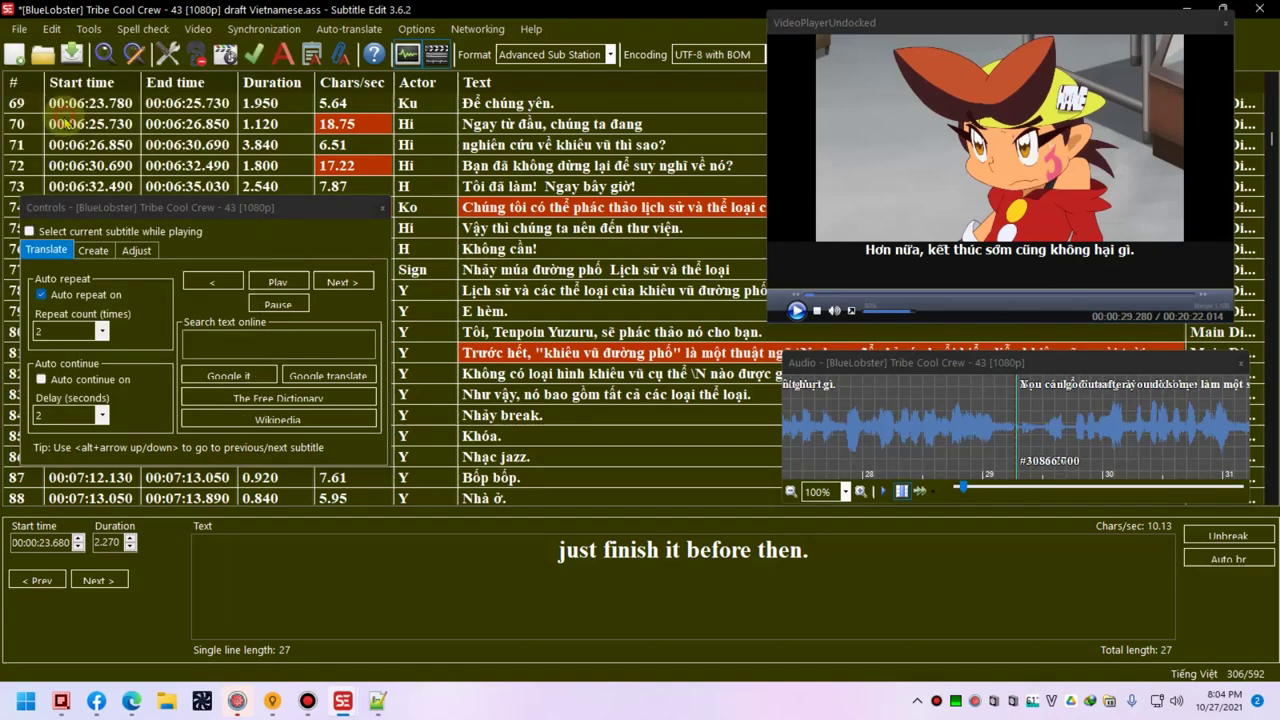
pyautogui.click(1266, 12)
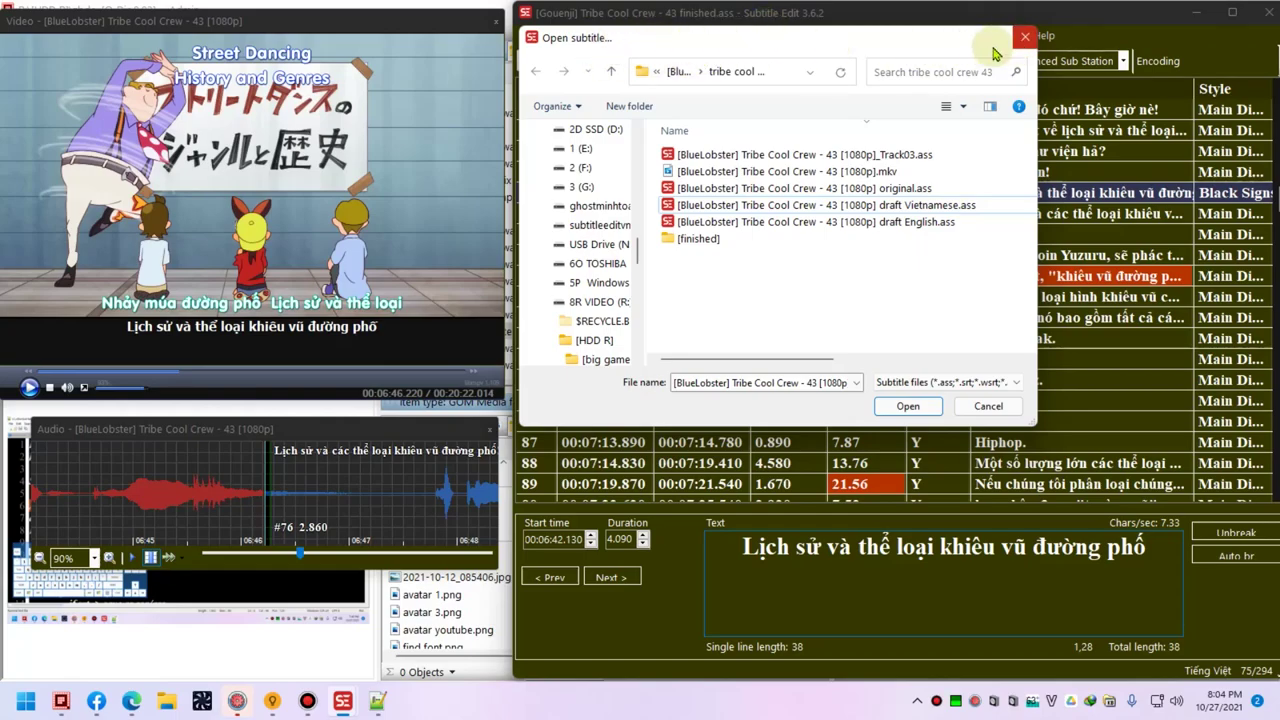
# - Load "draft Vietnamese.ass" as the video's second subtitle and check its display on lines 79, 74 and 75
pyautogui.doubleClick(886, 205)
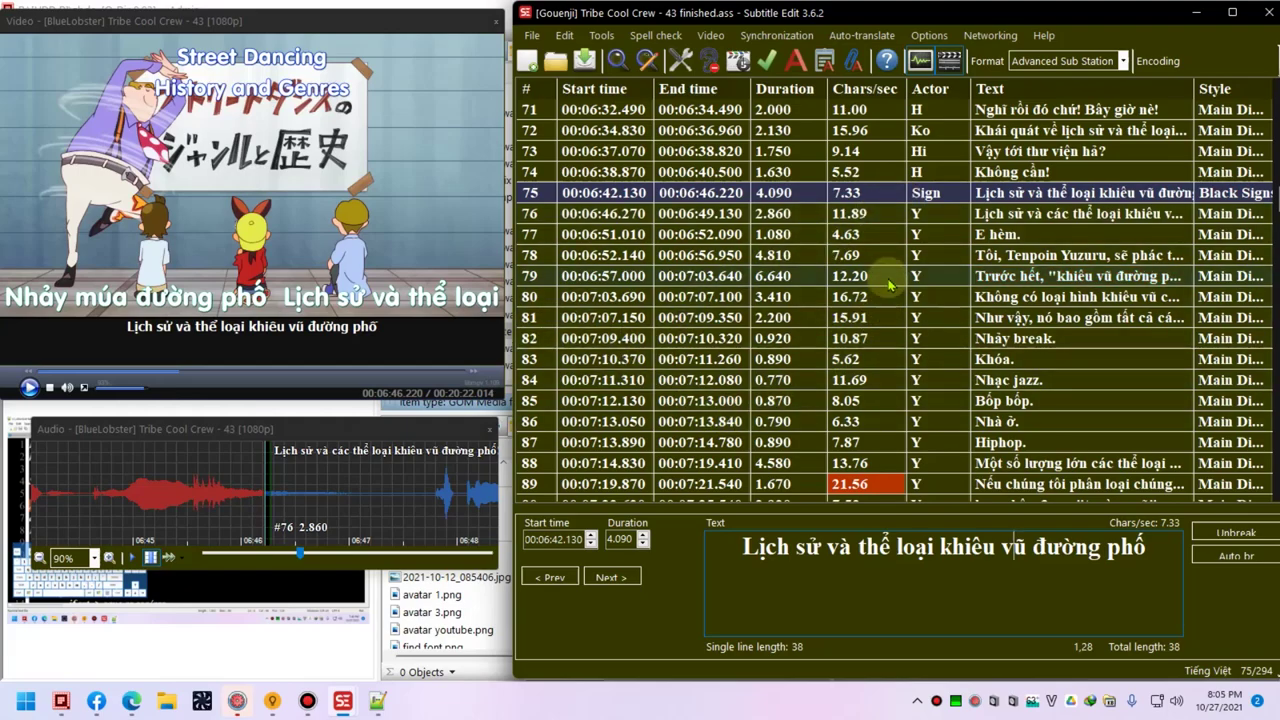
pyautogui.click(888, 284)
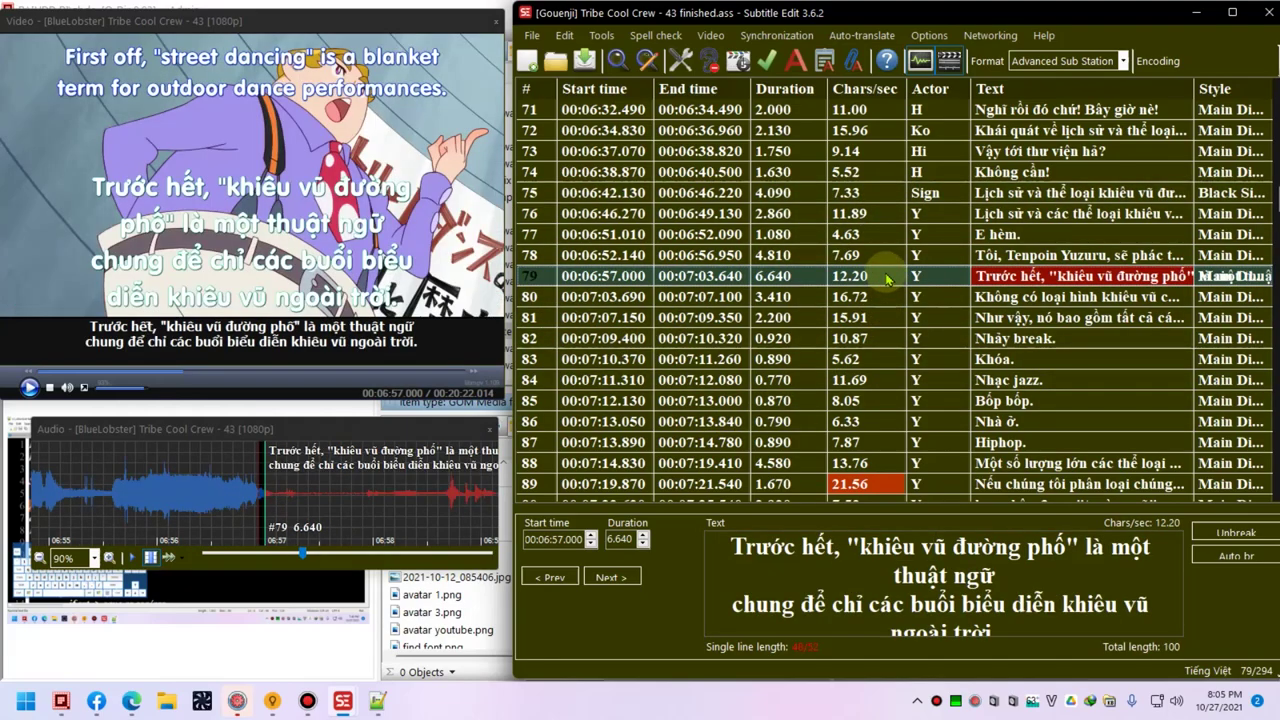
pyautogui.click(910, 193)
pyautogui.click(930, 172)
pyautogui.click(936, 196)
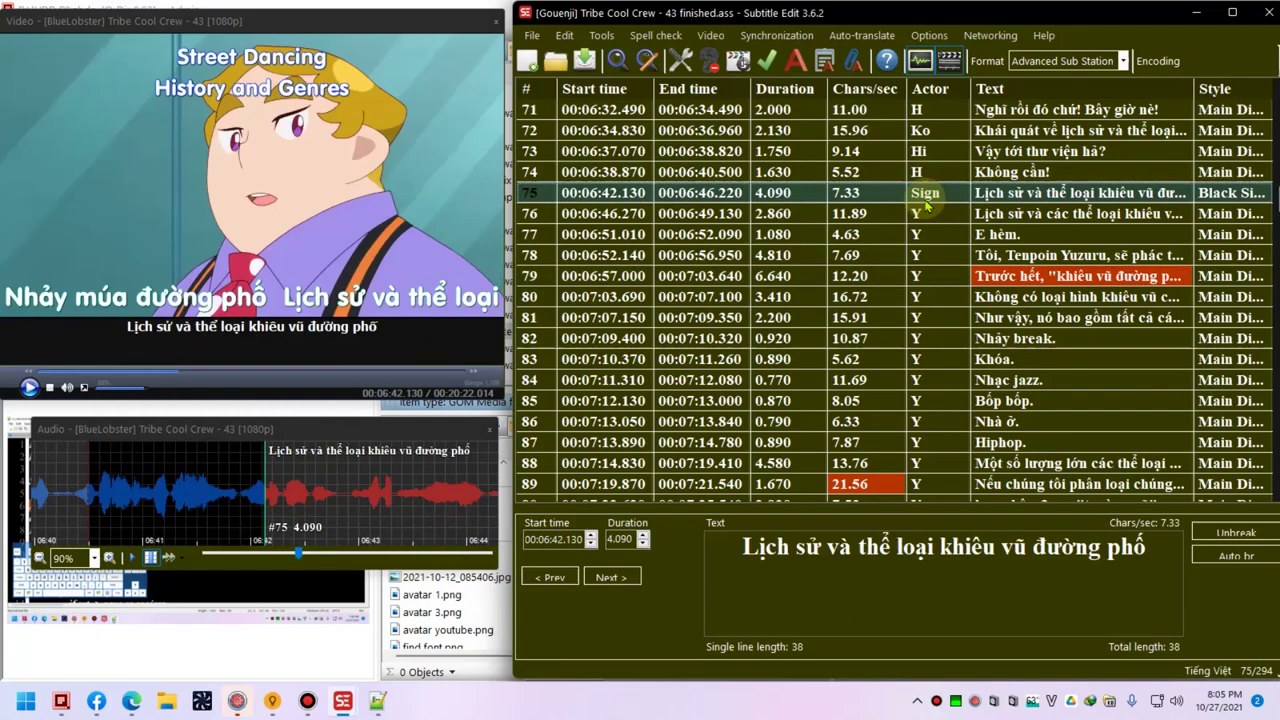
pyautogui.click(931, 173)
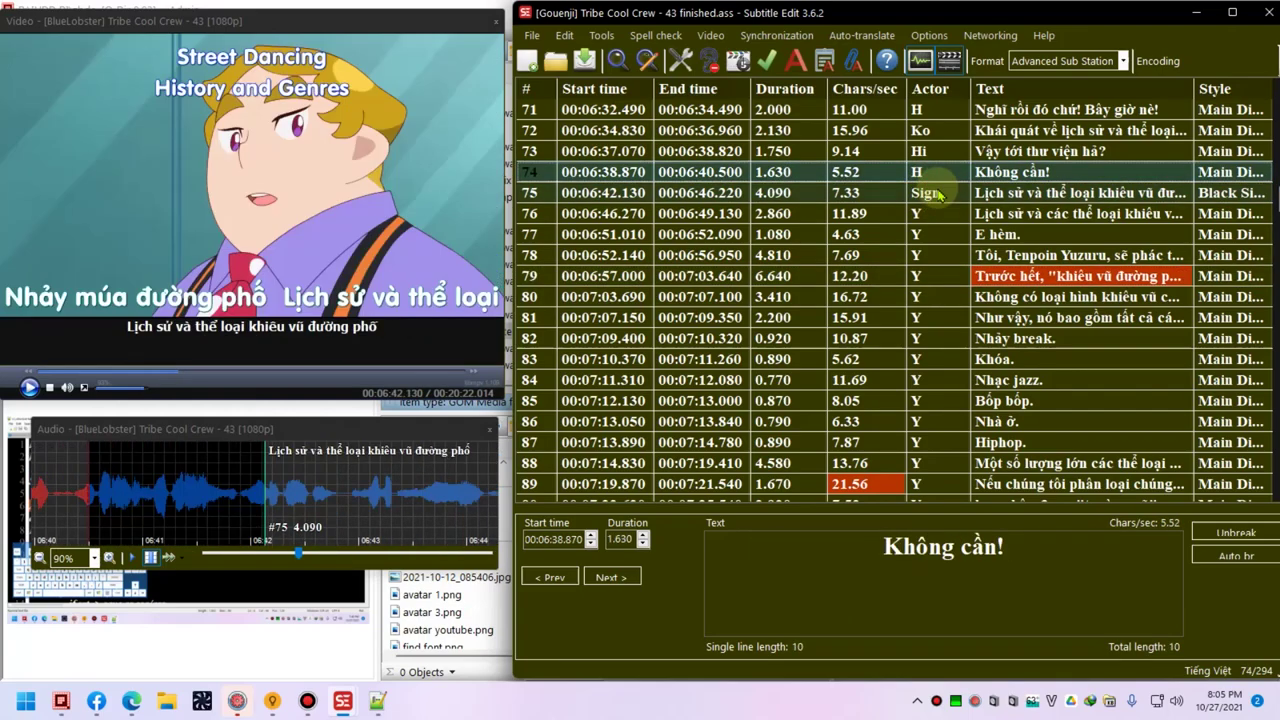
pyautogui.click(936, 193)
pyautogui.click(1022, 550)
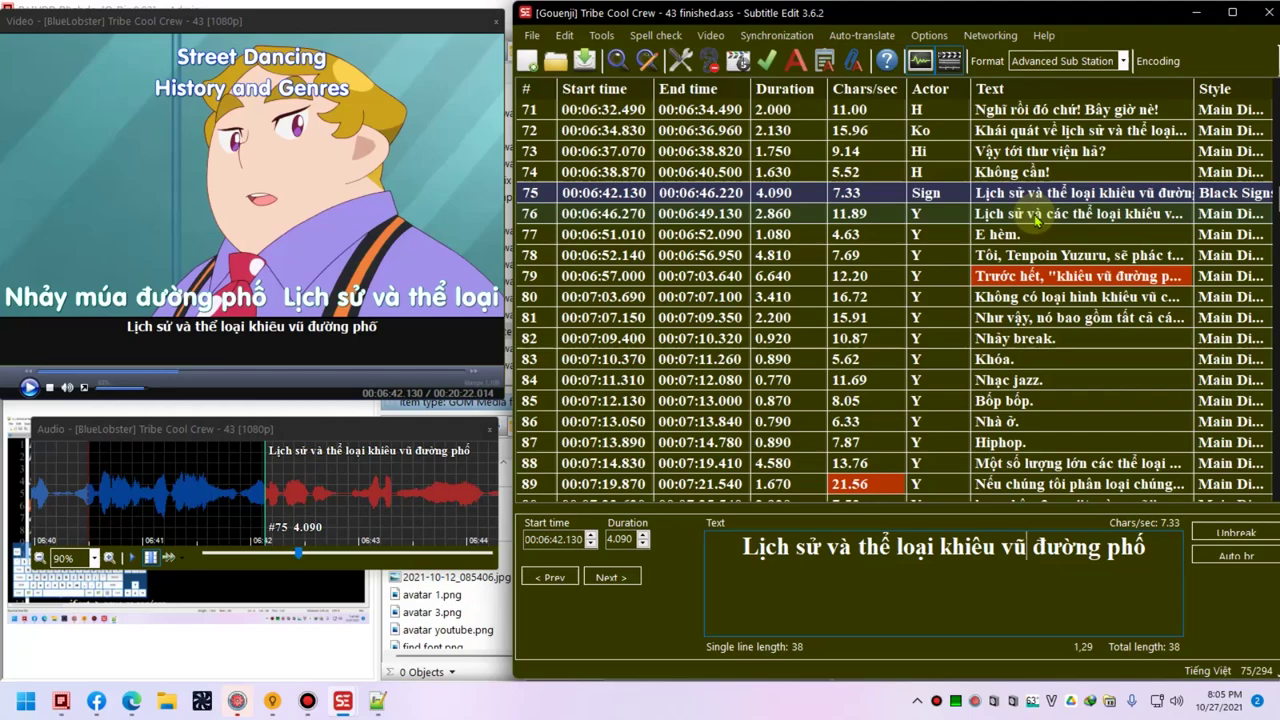
# - Replay subtitle lines 74 and 75, try retyping line 75's text and undo the edit
pyautogui.hotkey('alt', 'Up')
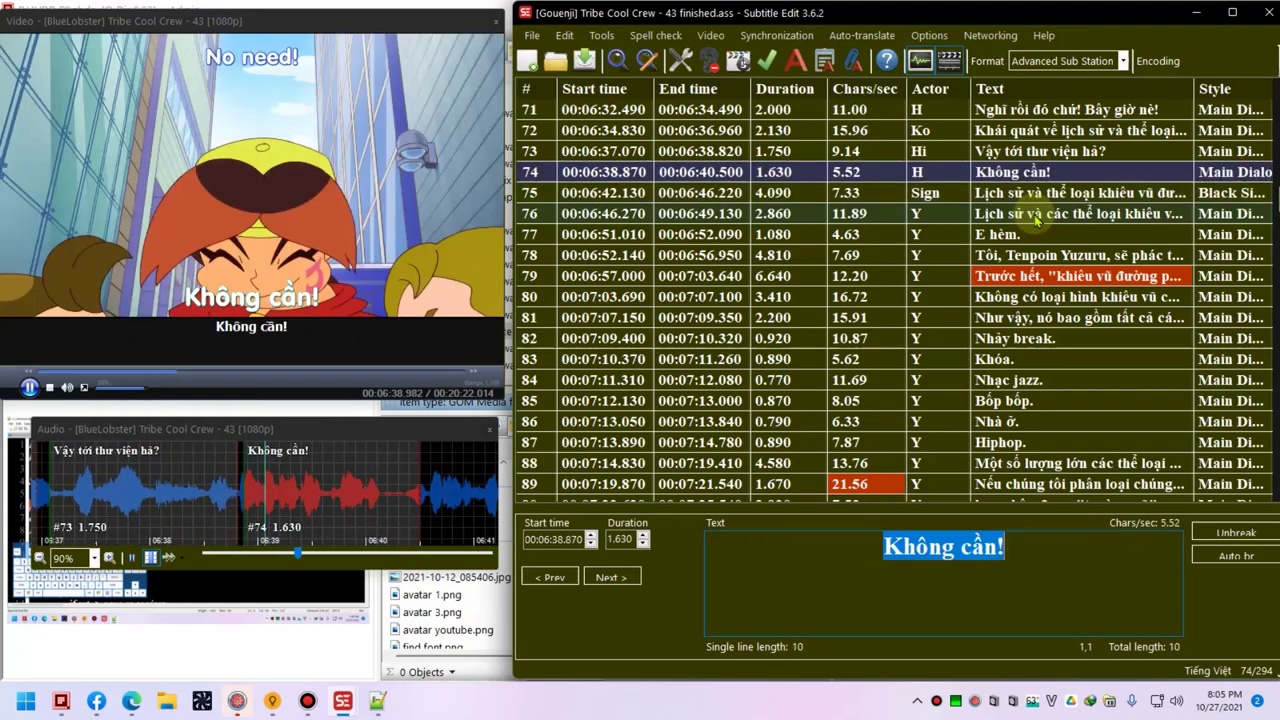
pyautogui.hotkey('alt', 'Down')
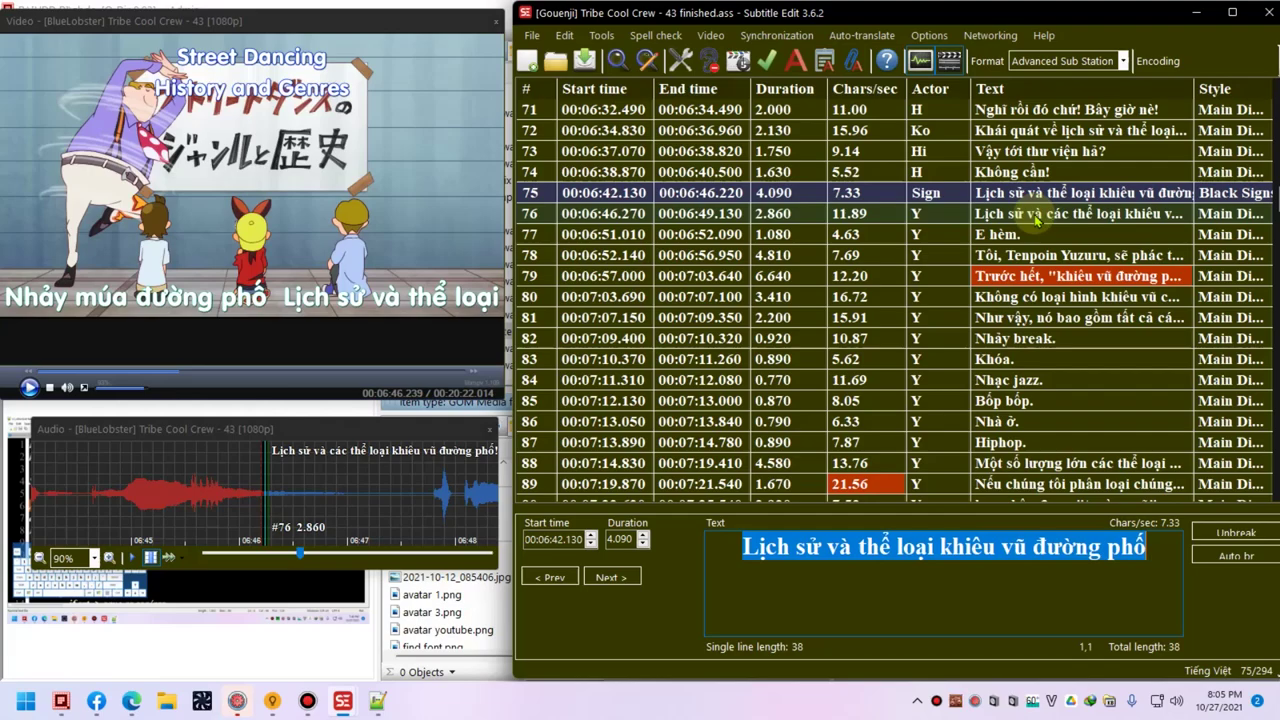
pyautogui.write('L')
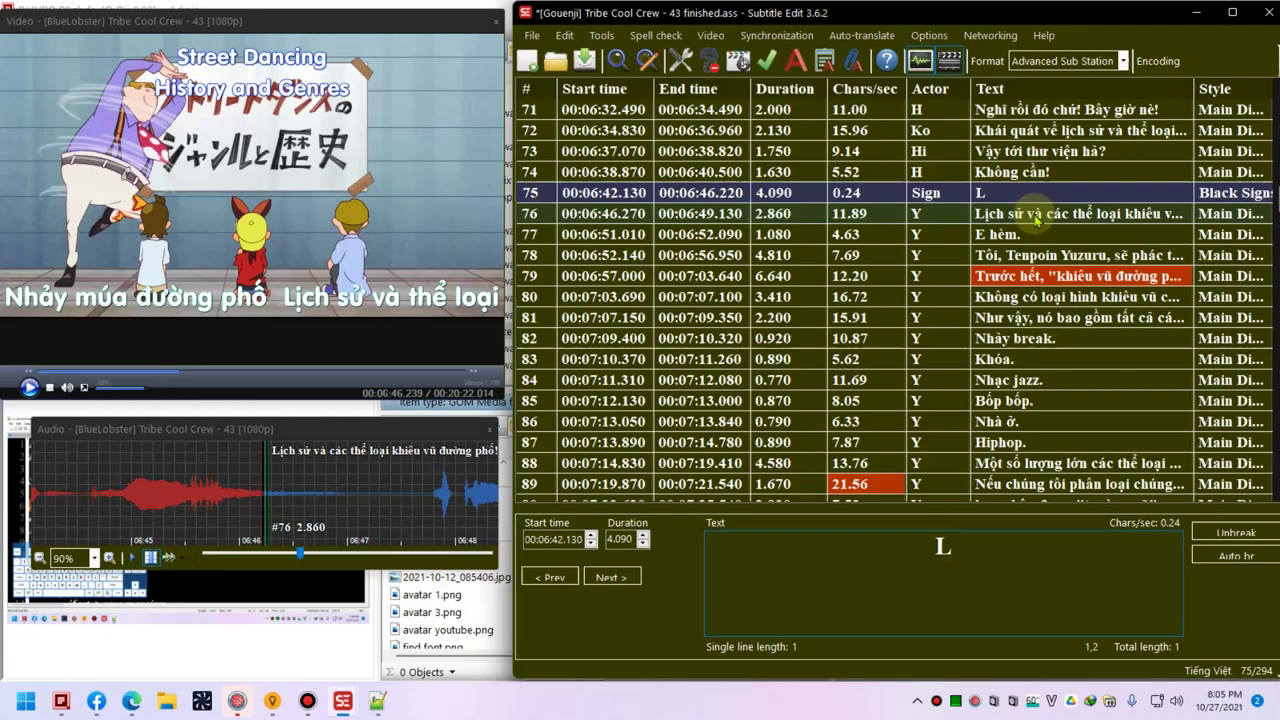
pyautogui.hotkey('ctrl', 'z')
# - Play subtitle lines 76 and 77 against the video and save the finished subtitle file
pyautogui.click(1035, 214)
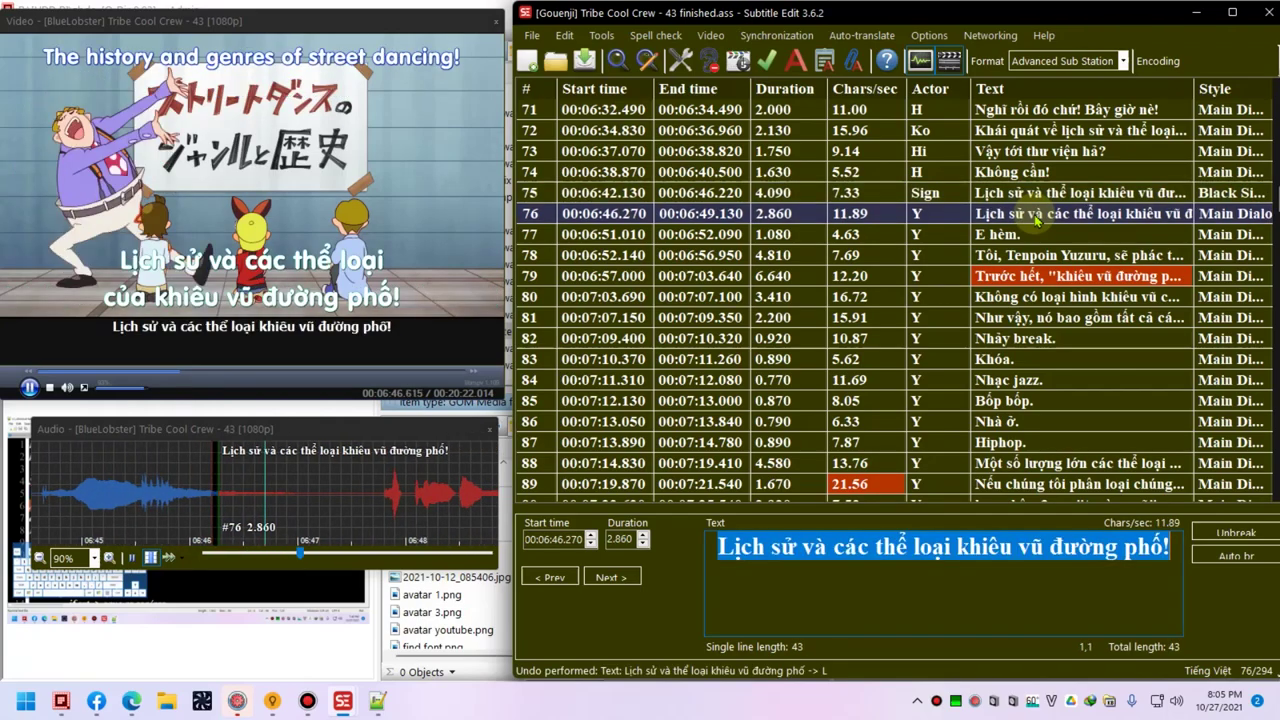
pyautogui.press('End')
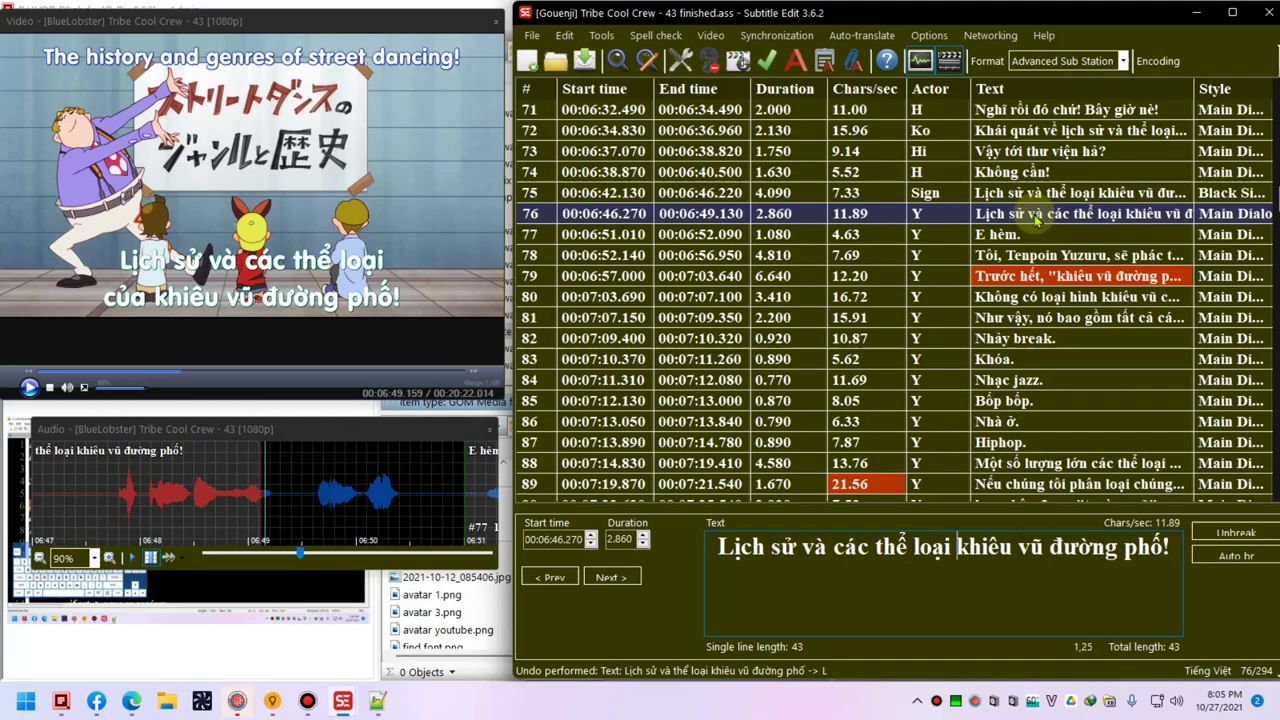
pyautogui.hotkey('alt', 'Down')
pyautogui.hotkey('ctrl', 's')
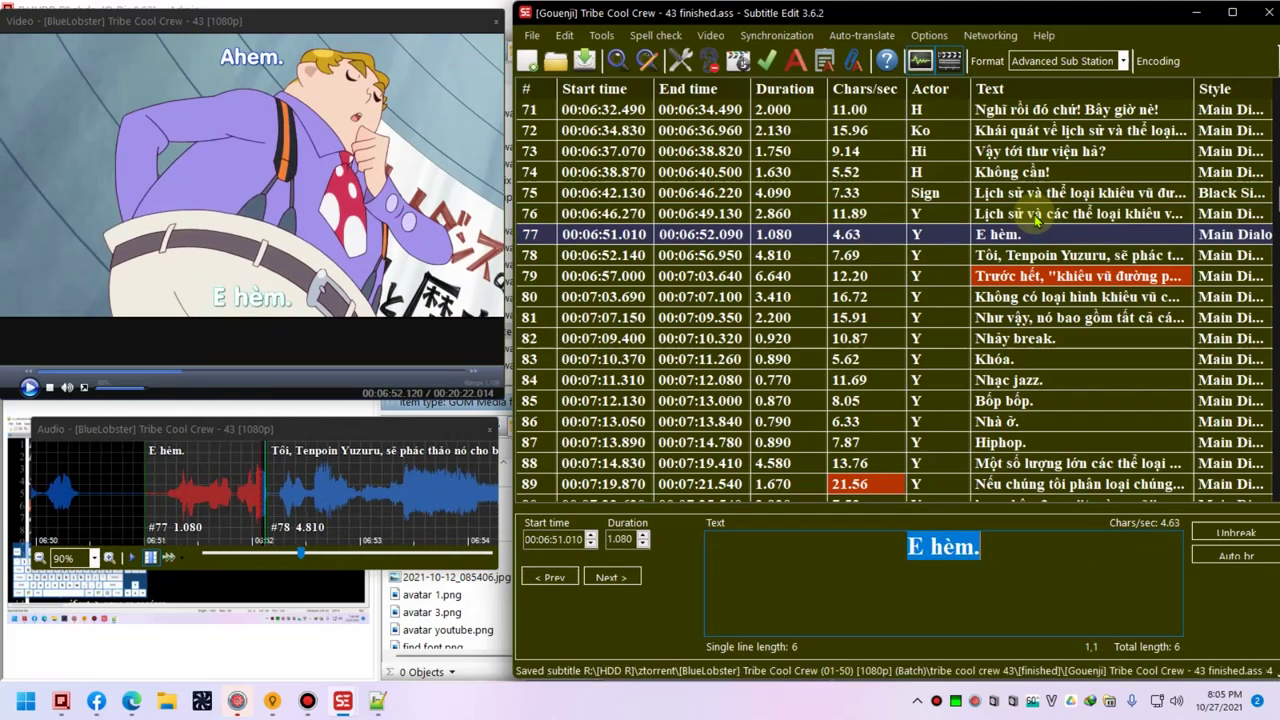
# - Play subtitle line 78 and place the text cursor at the end of its text
pyautogui.hotkey('alt', 'Down')
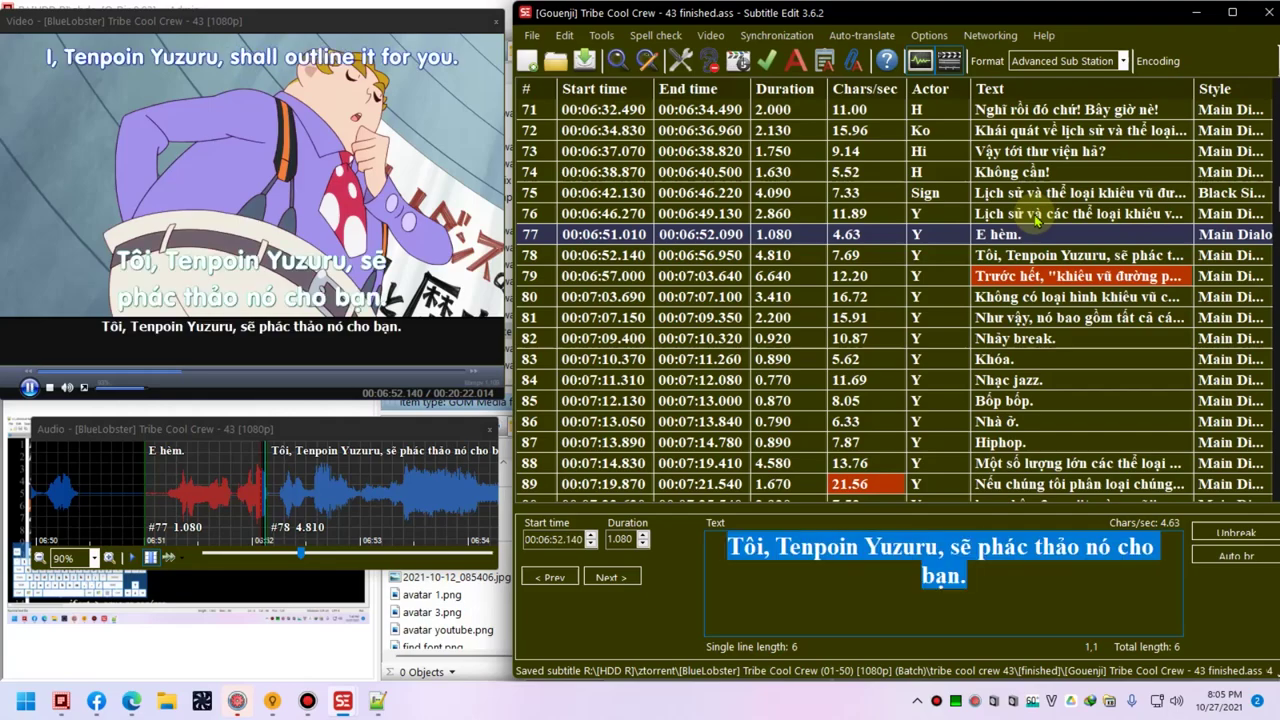
pyautogui.press('Right')
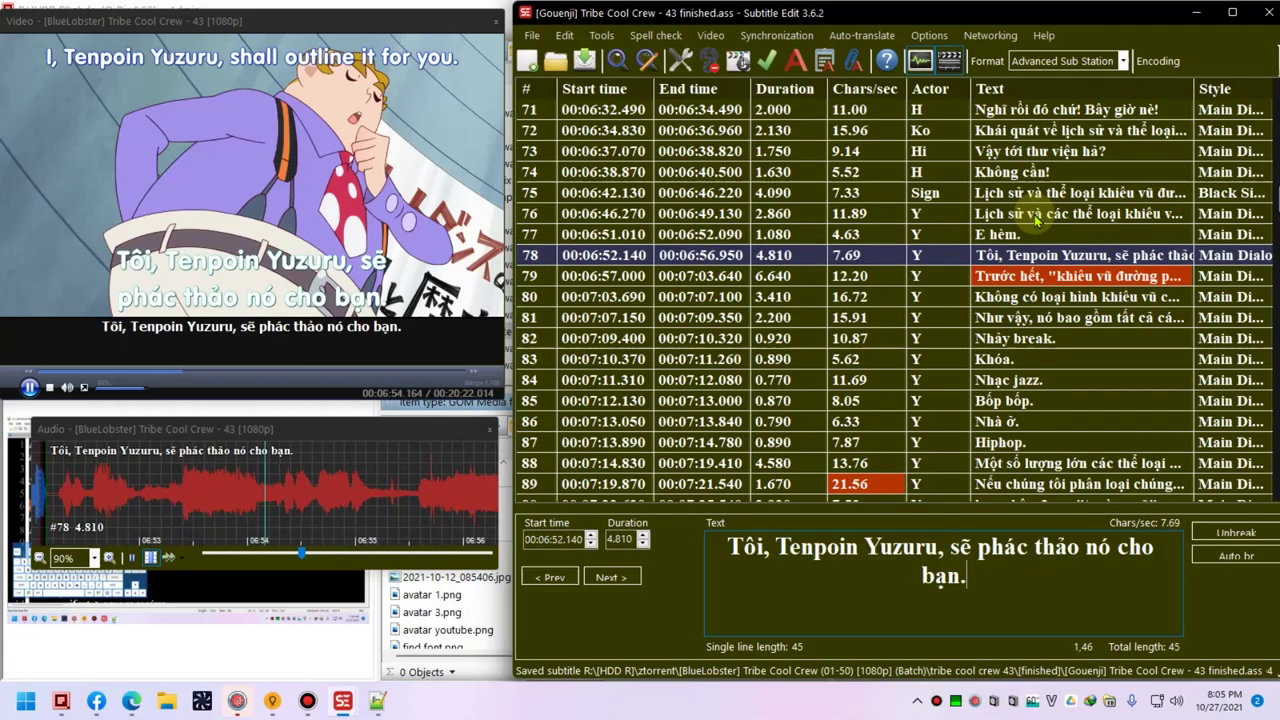